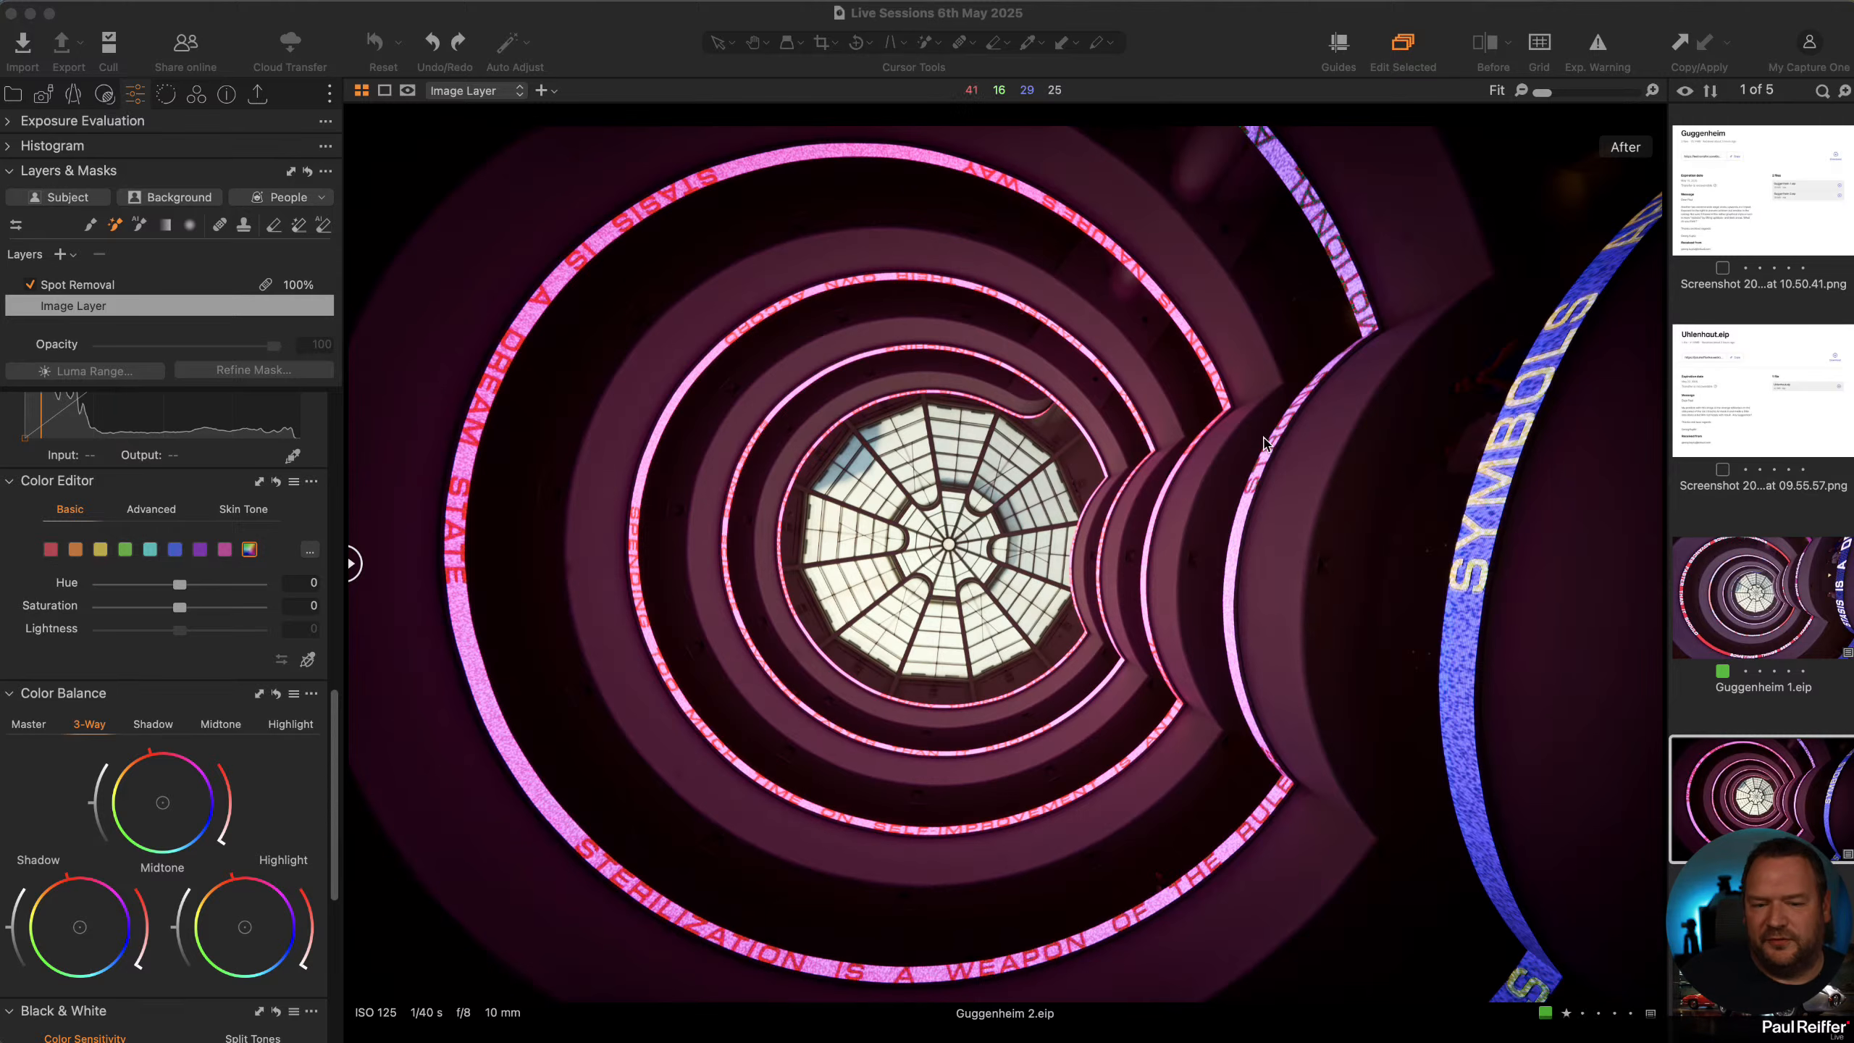
Show the unedited version of Guggenheim 1 across the full image with the split before/after view, and expand Exposure Evaluation
{"action": "left_click", "coordinate": [1752, 617]}
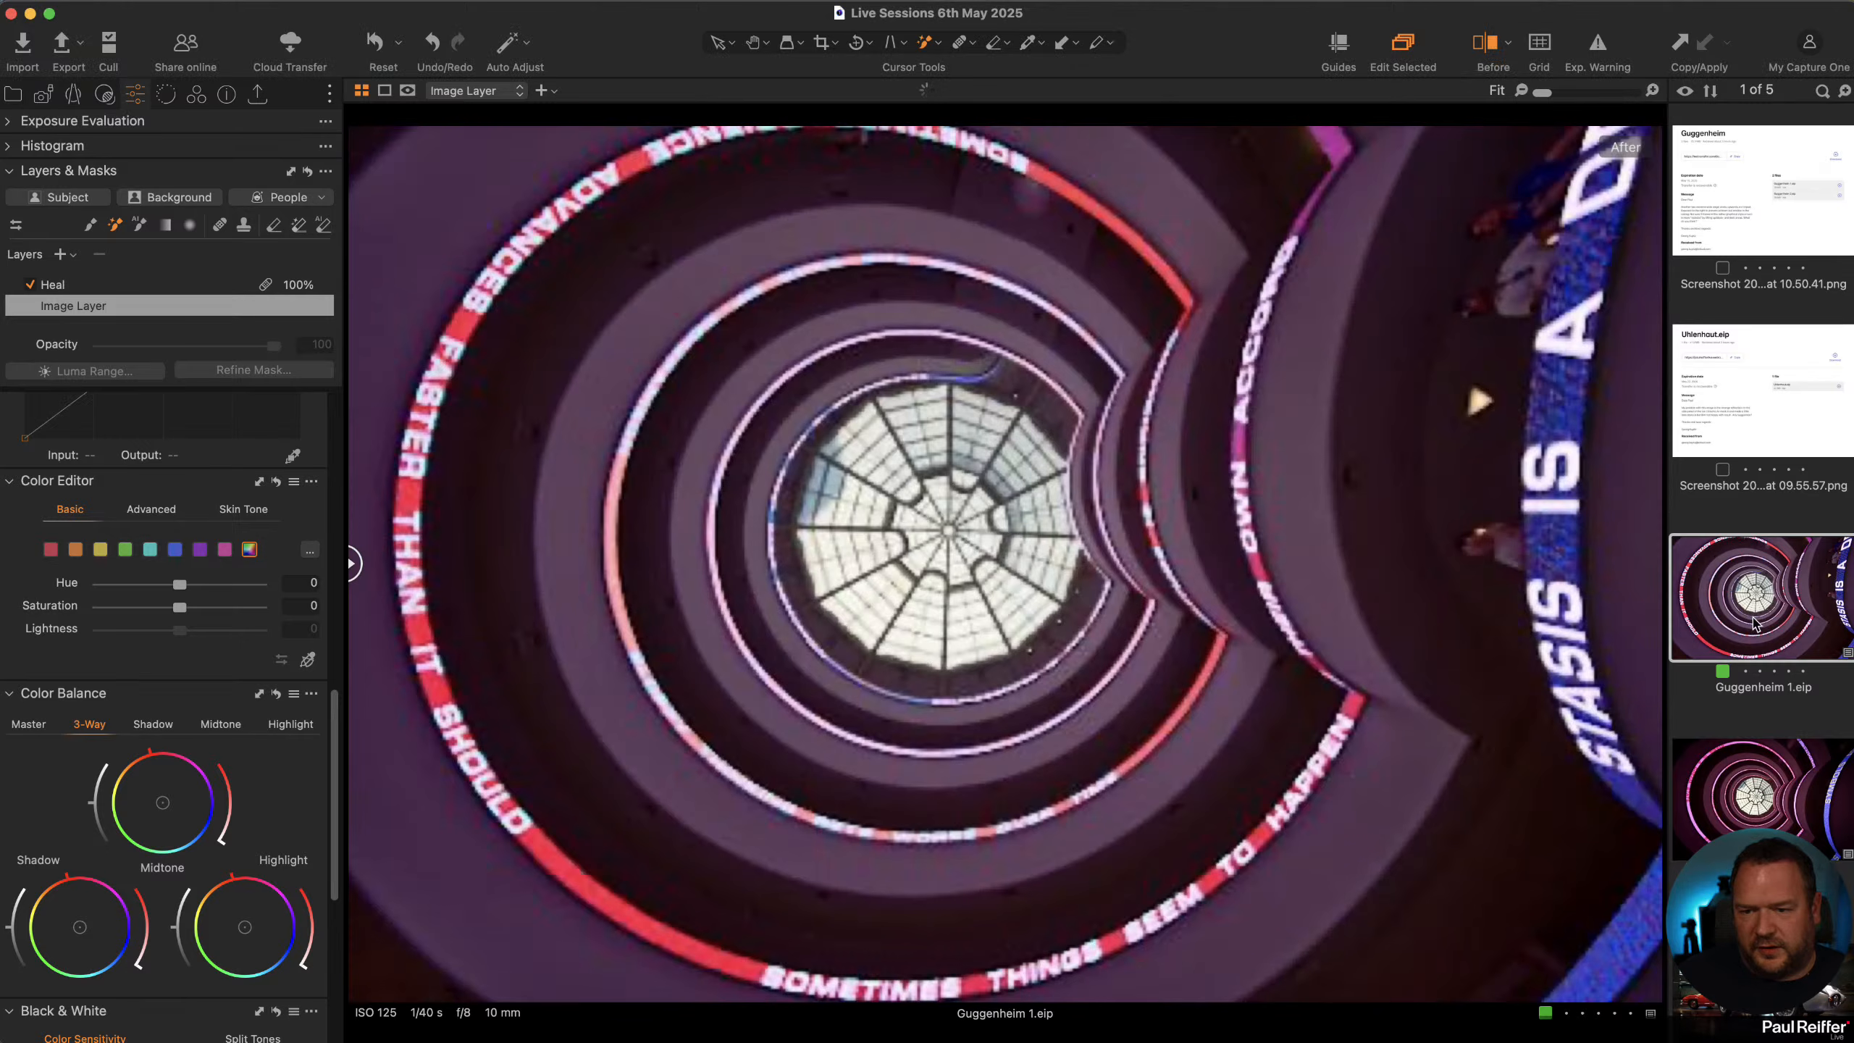
{"action": "key", "text": "y"}
{"action": "key", "text": "y"}
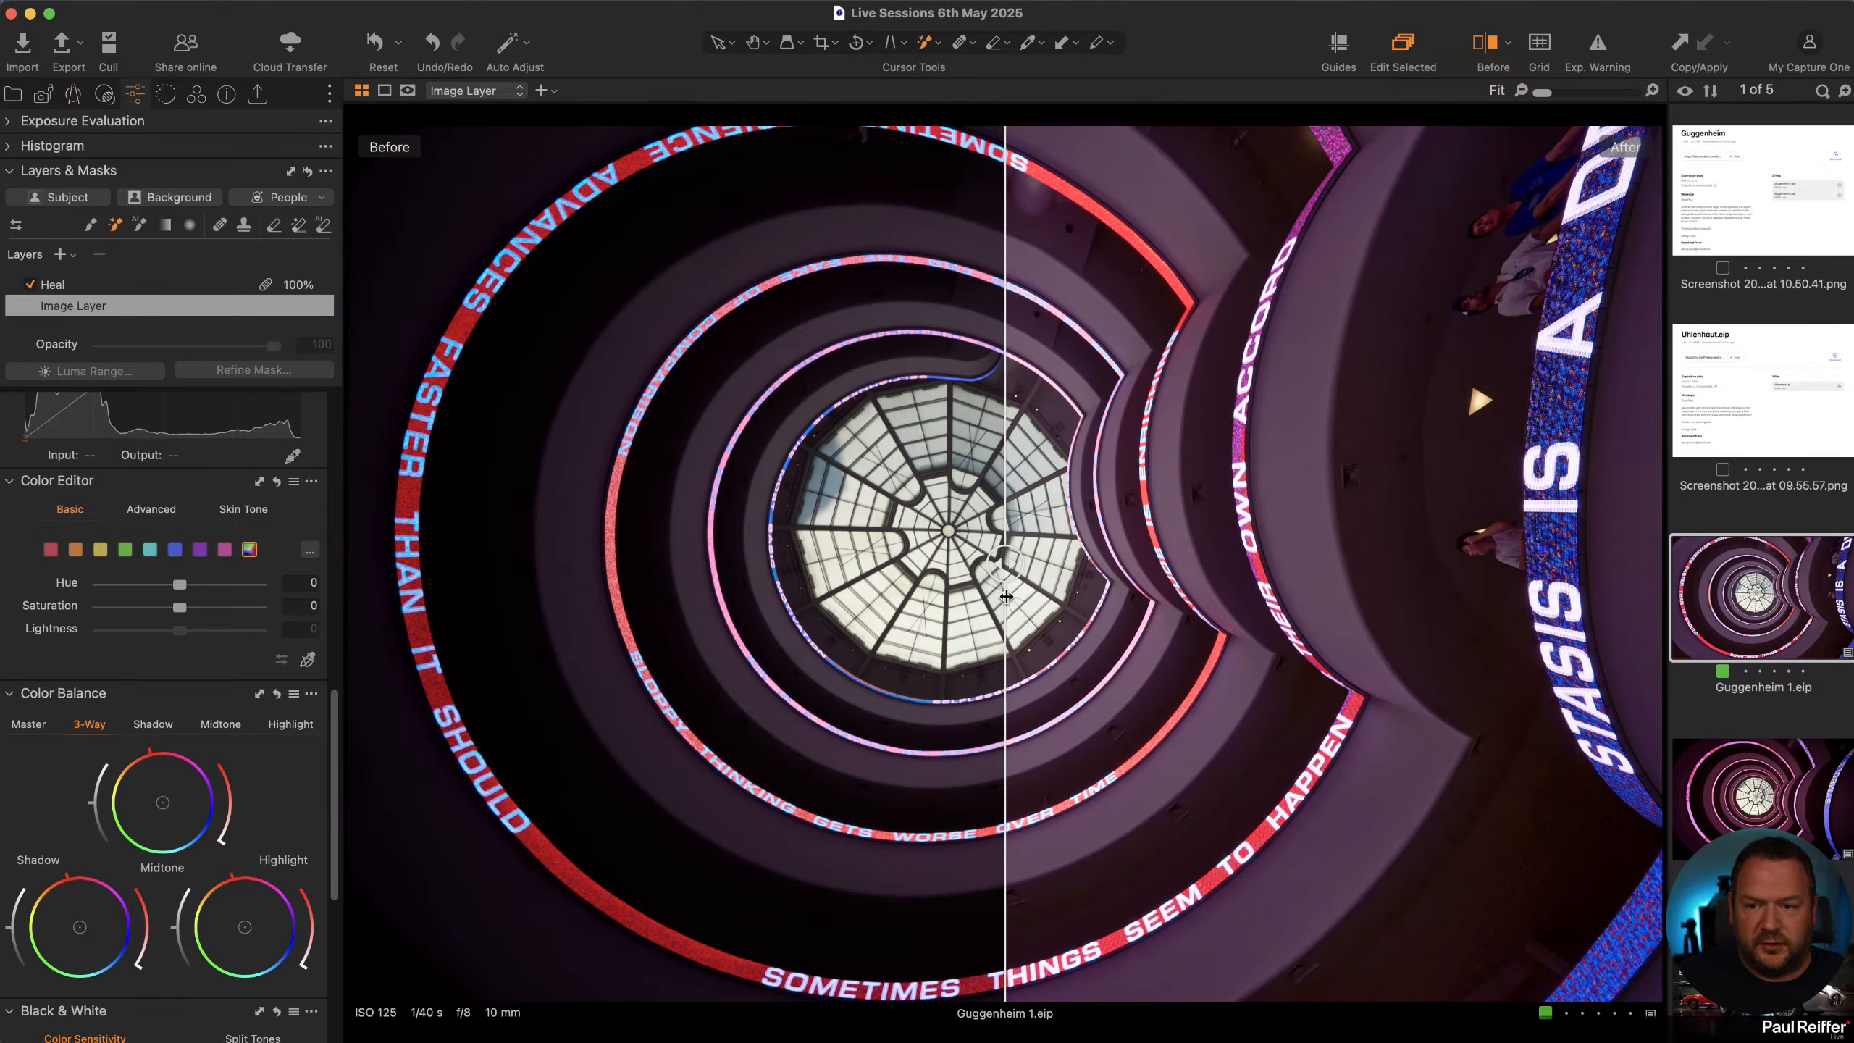
{"action": "left_click_drag", "start_coordinate": [1005, 596], "coordinate": [1671, 592]}
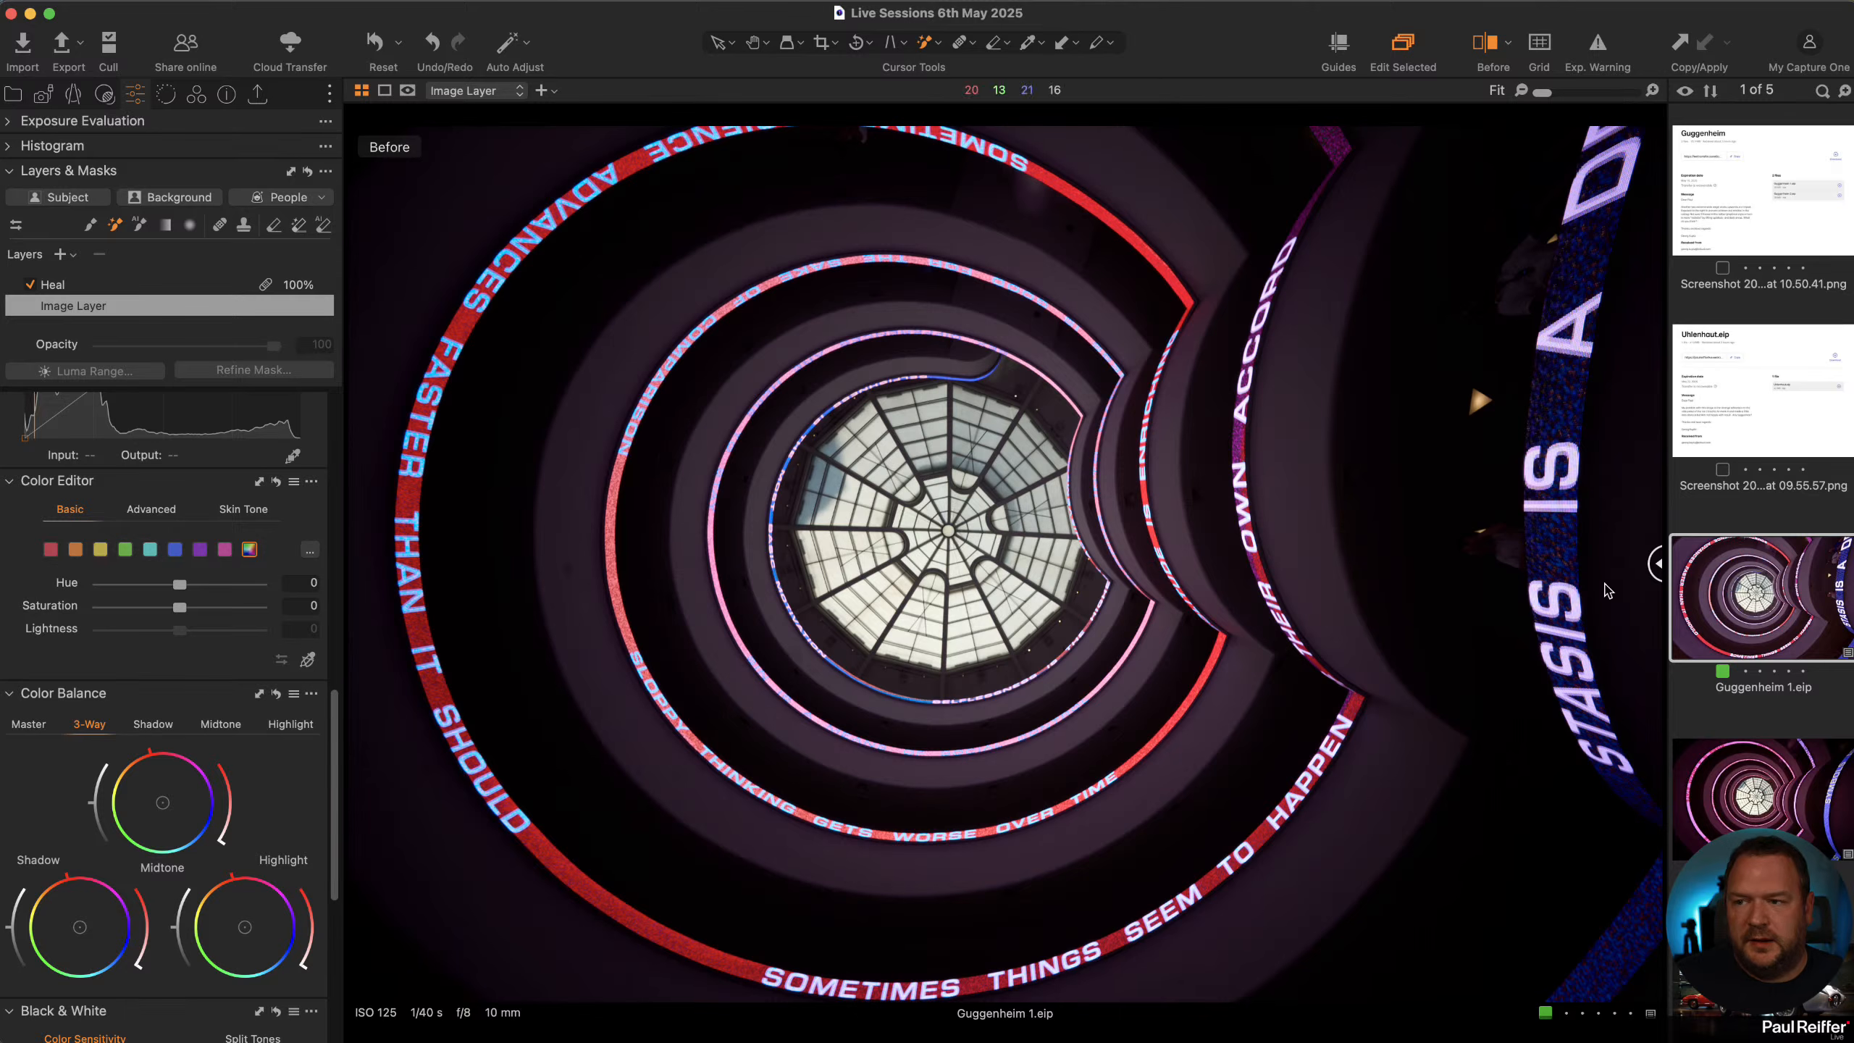
{"action": "left_click", "coordinate": [9, 121]}
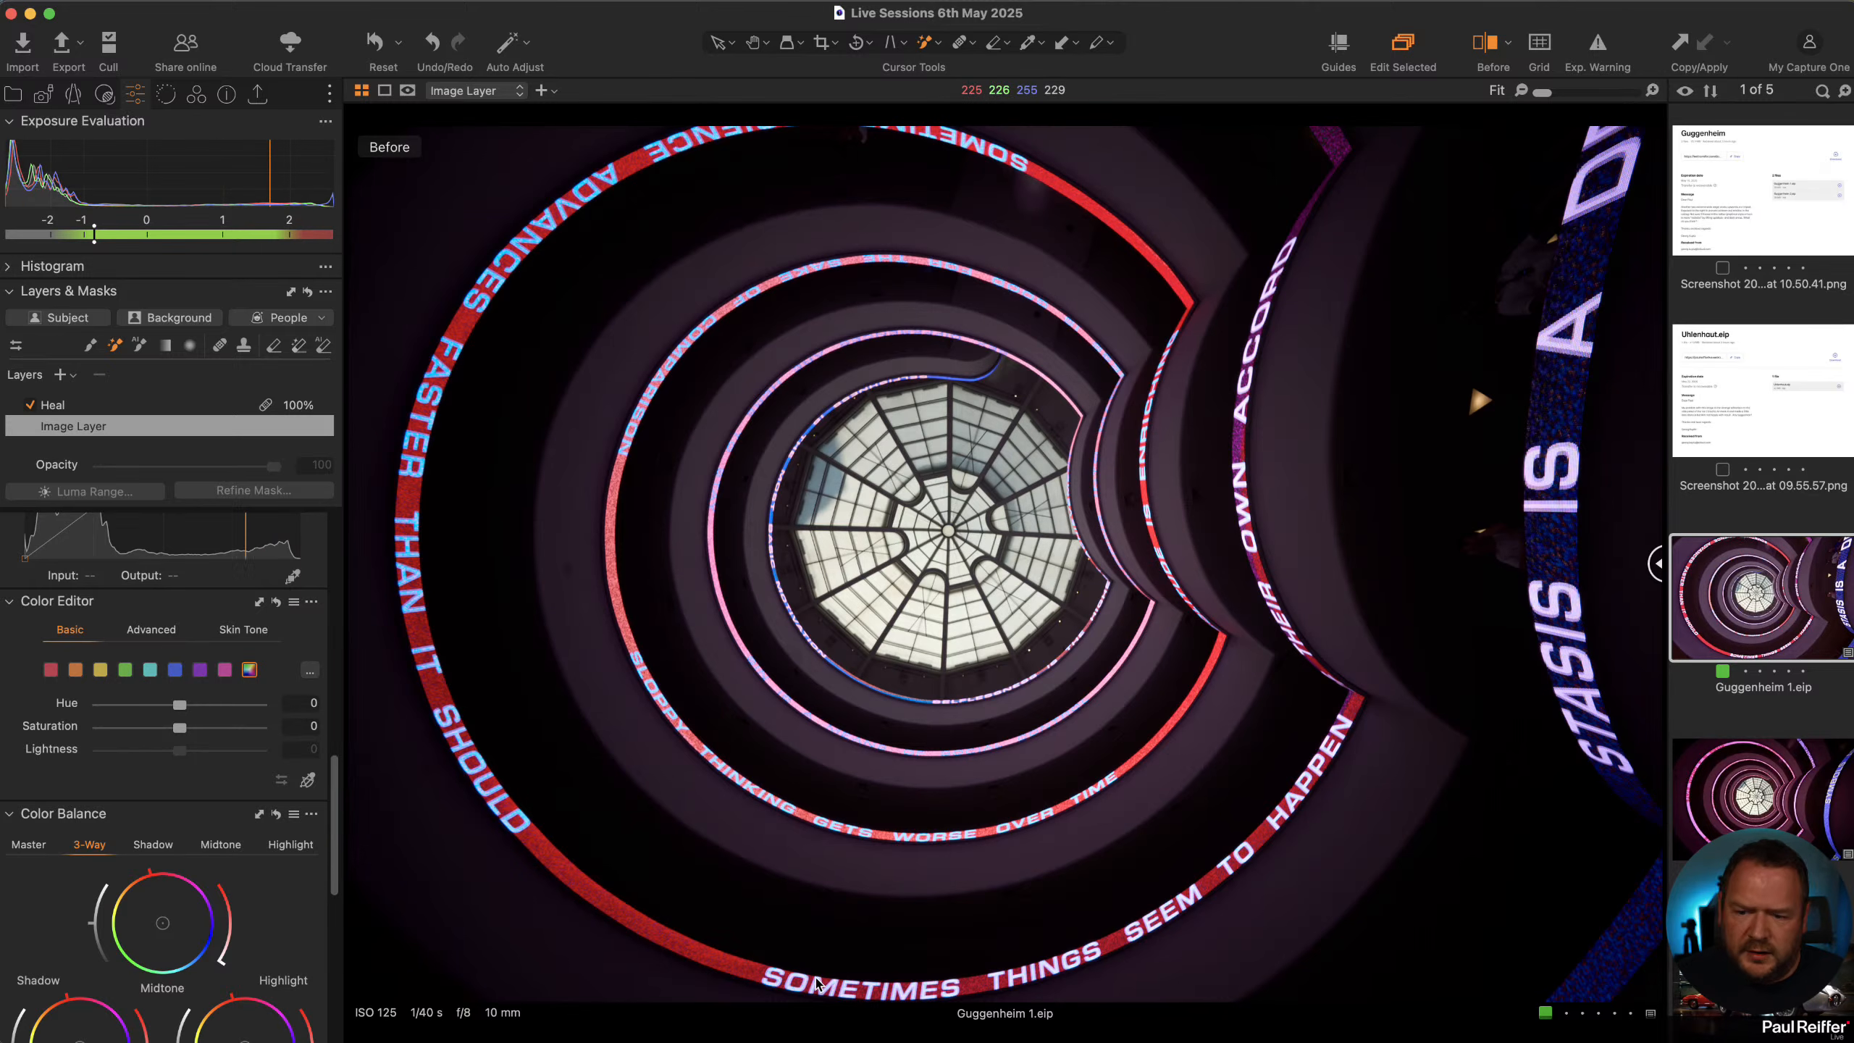
Inspect the "OWN ACCORD" LED lettering in the unedited Guggenheim 1 at 100%, and return to the fitted view
{"action": "key", "text": "h"}
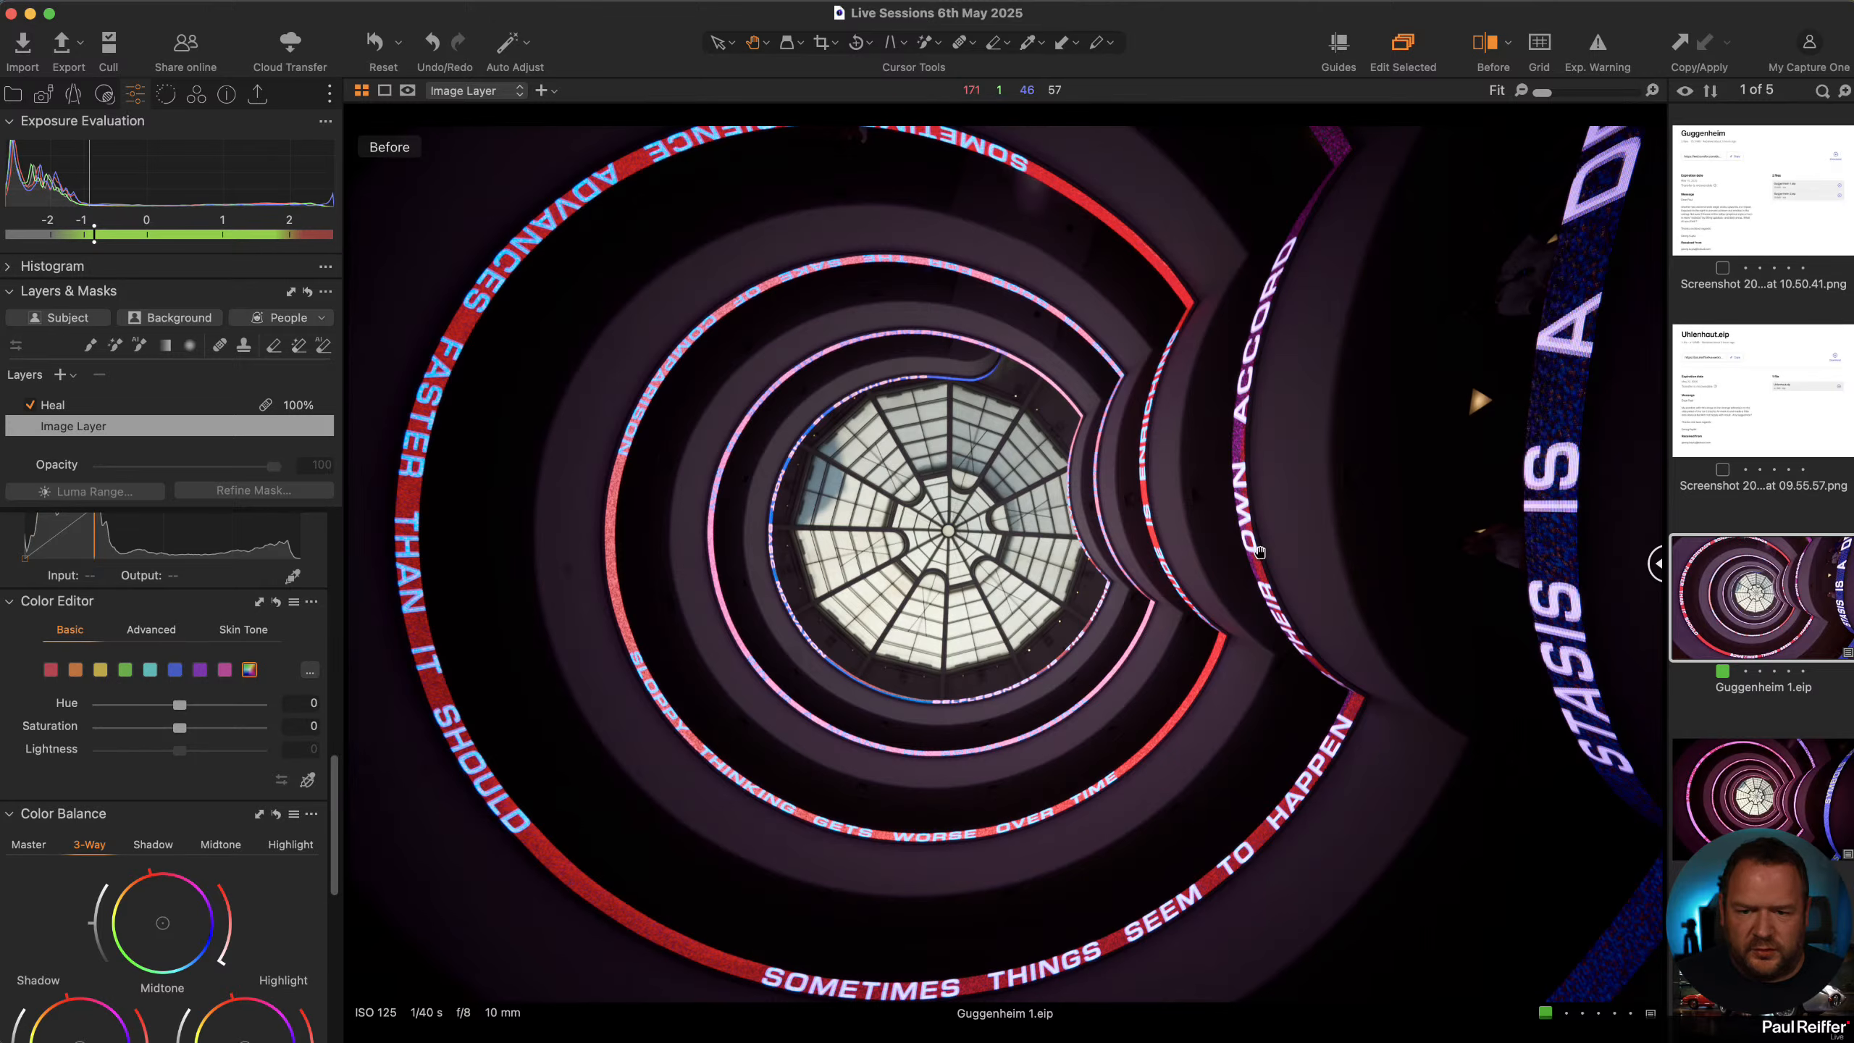
{"action": "double_click", "coordinate": [1245, 535]}
{"action": "key", "text": "v"}
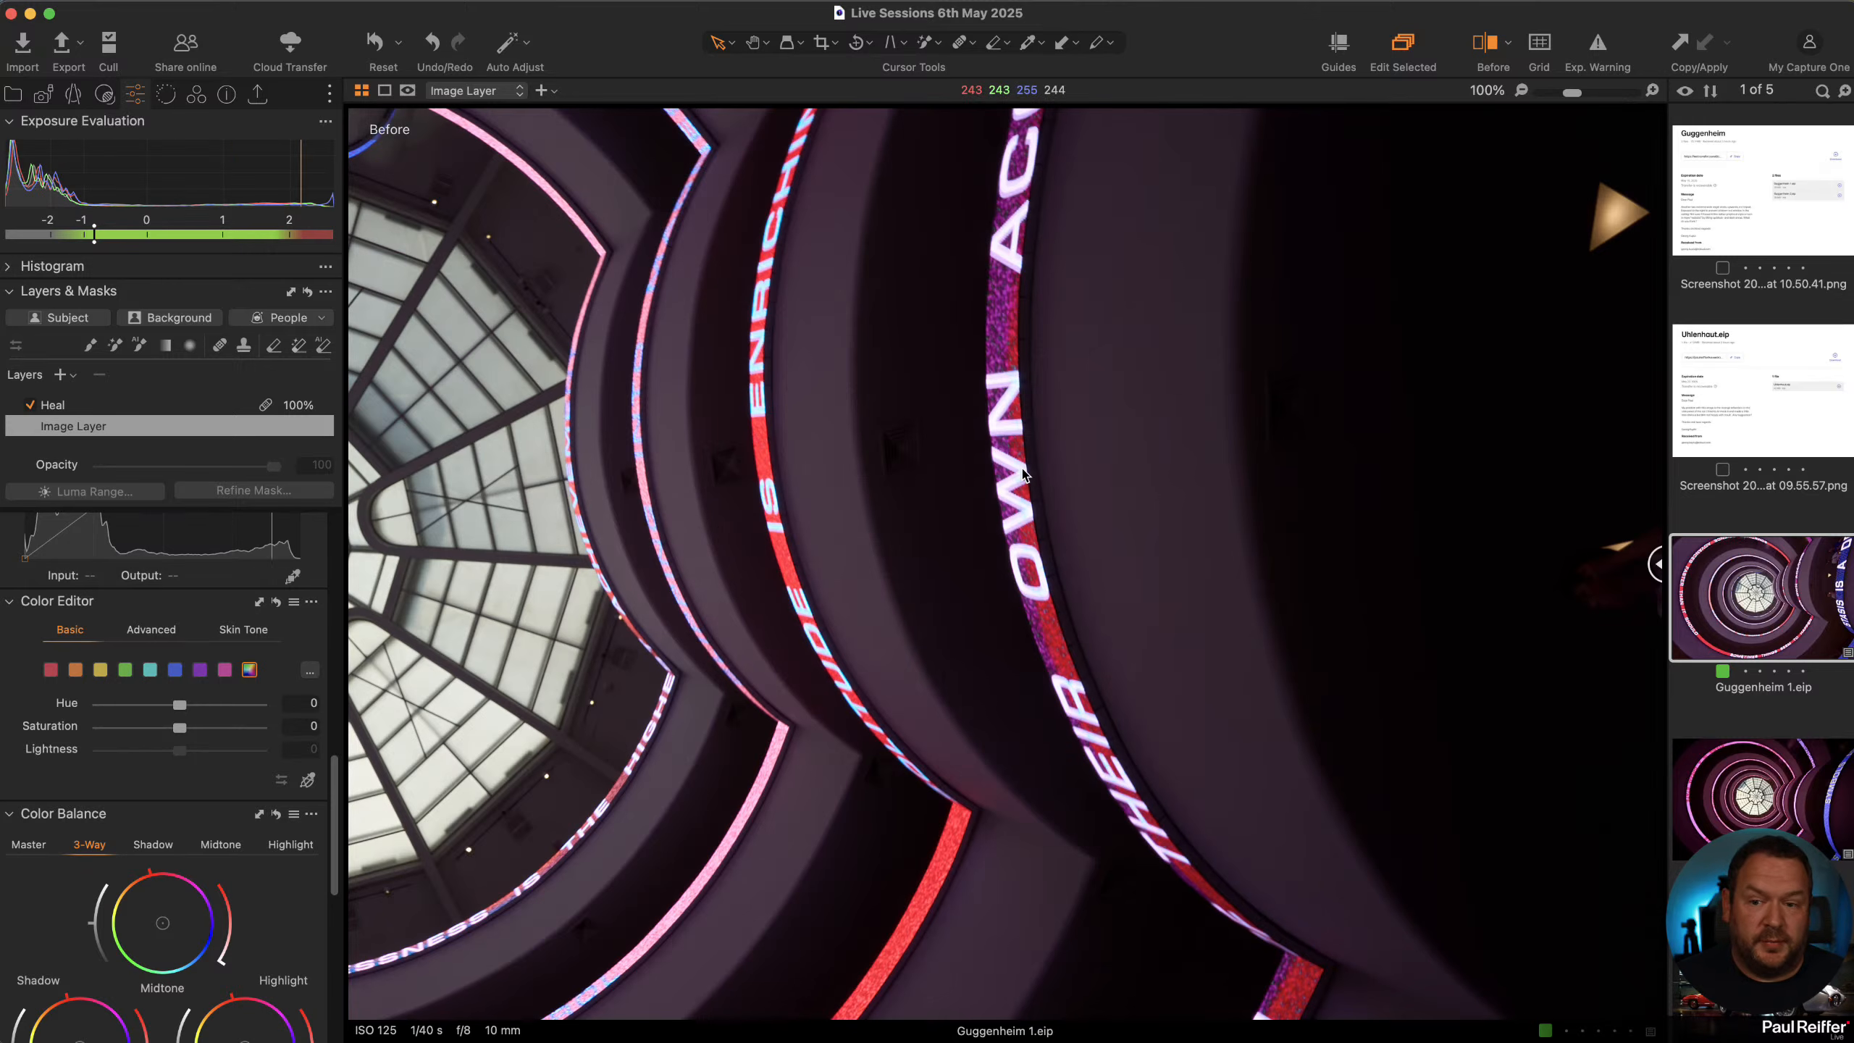
{"action": "double_click", "coordinate": [934, 502]}
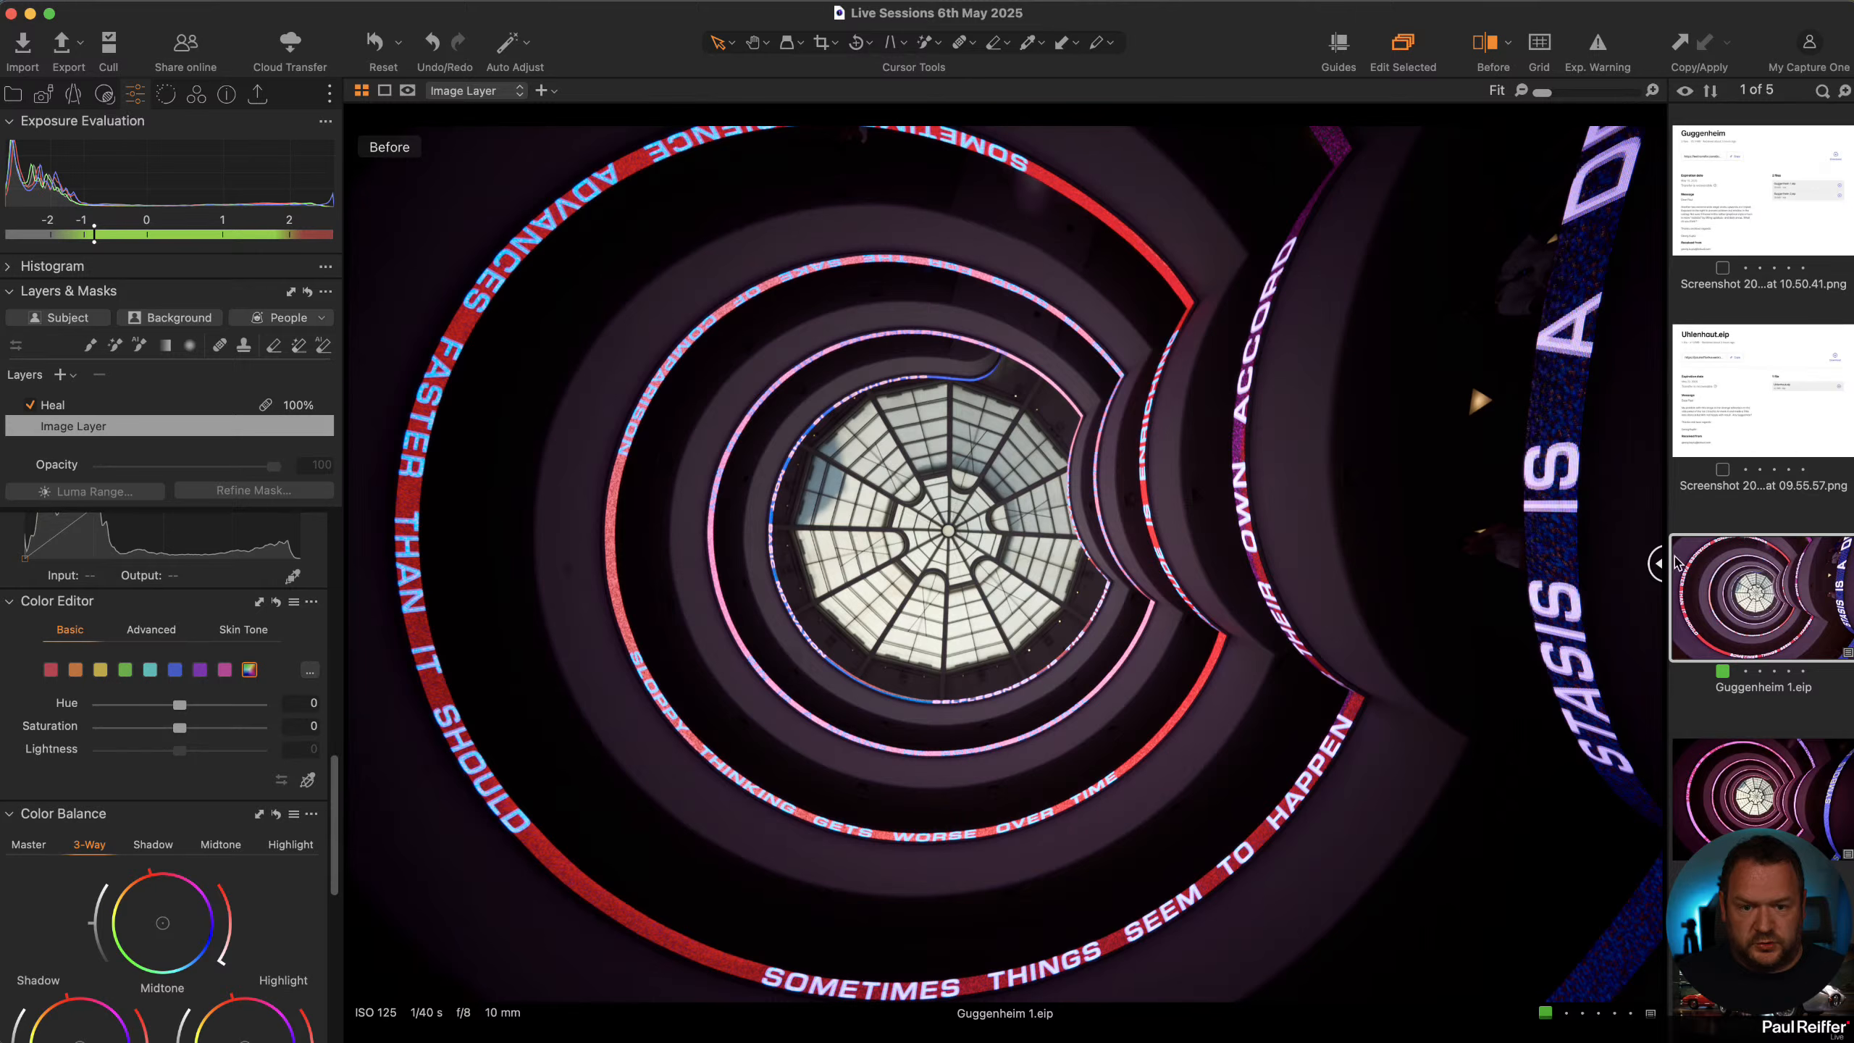
Reveal the edited version of Guggenheim 1 across the full image and examine shadow detail beside the "FASTER THAN" ring at 200%
{"action": "left_click_drag", "start_coordinate": [1656, 562], "coordinate": [176, 719]}
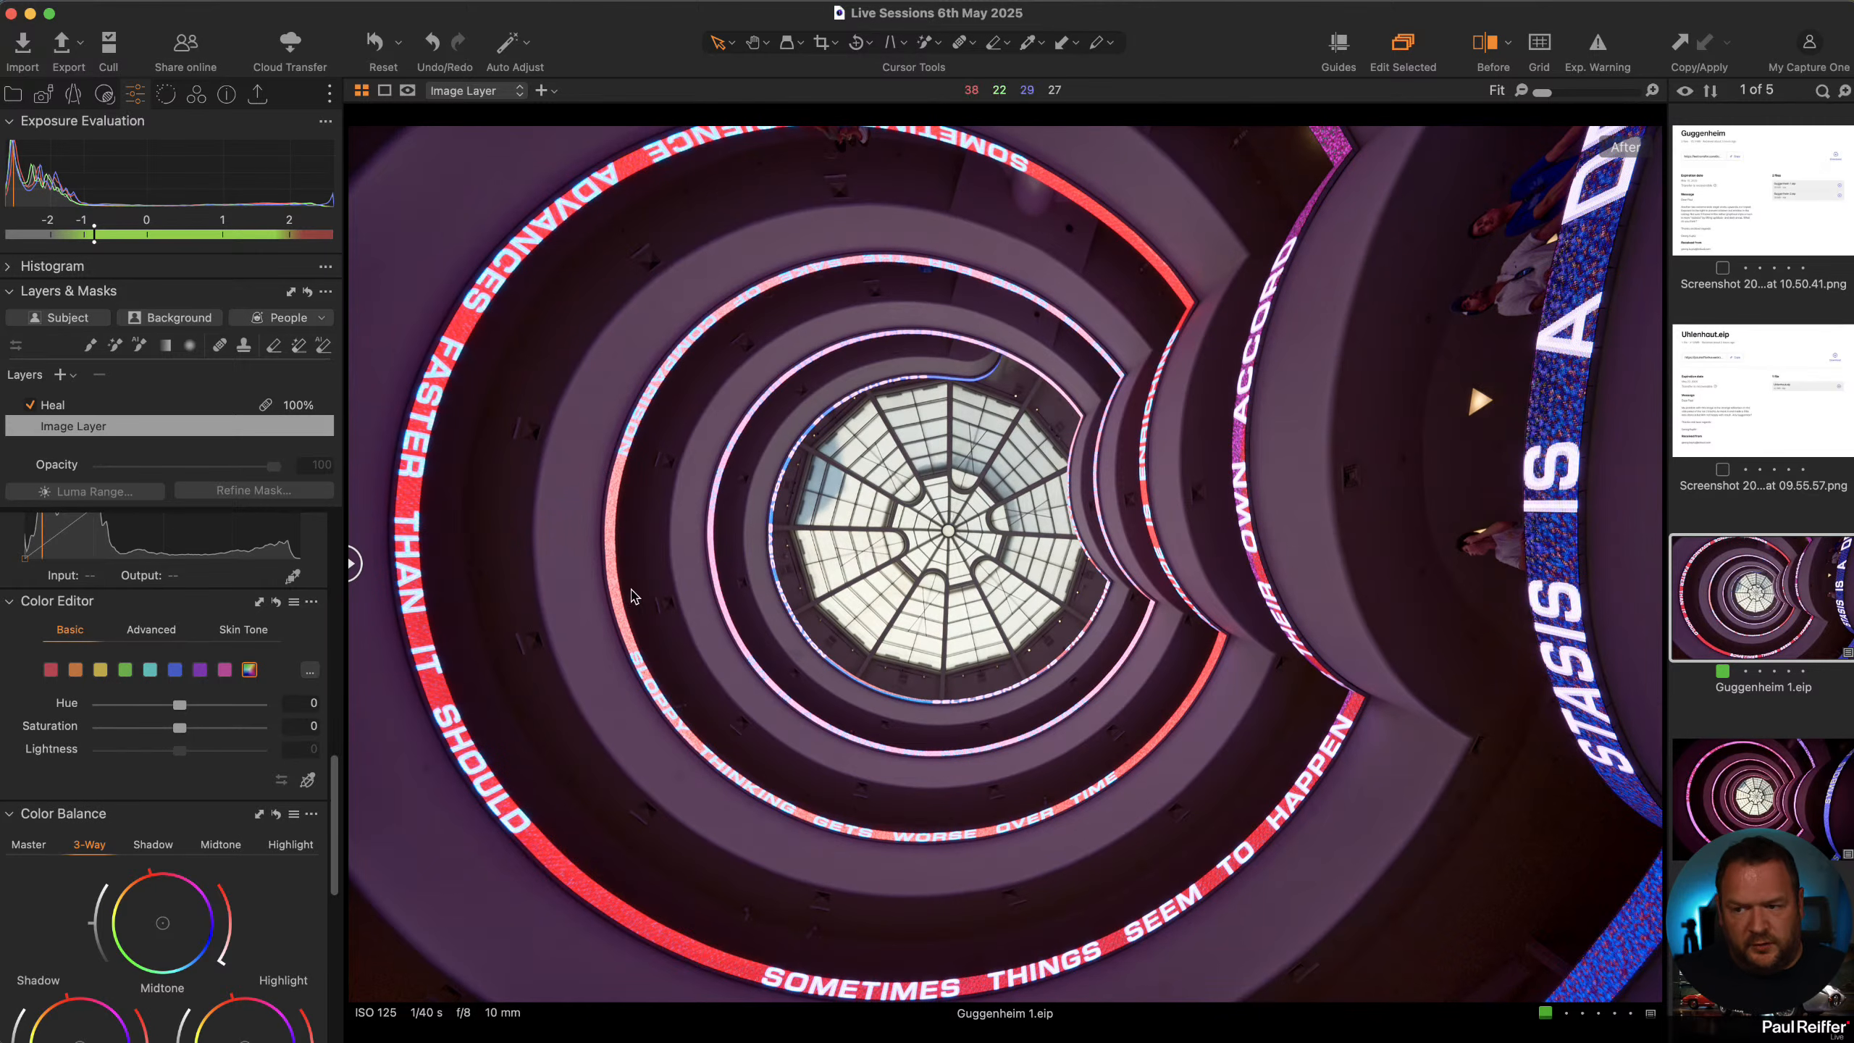
{"action": "scroll", "coordinate": [203, 602], "scroll_direction": "up", "scroll_amount": 10}
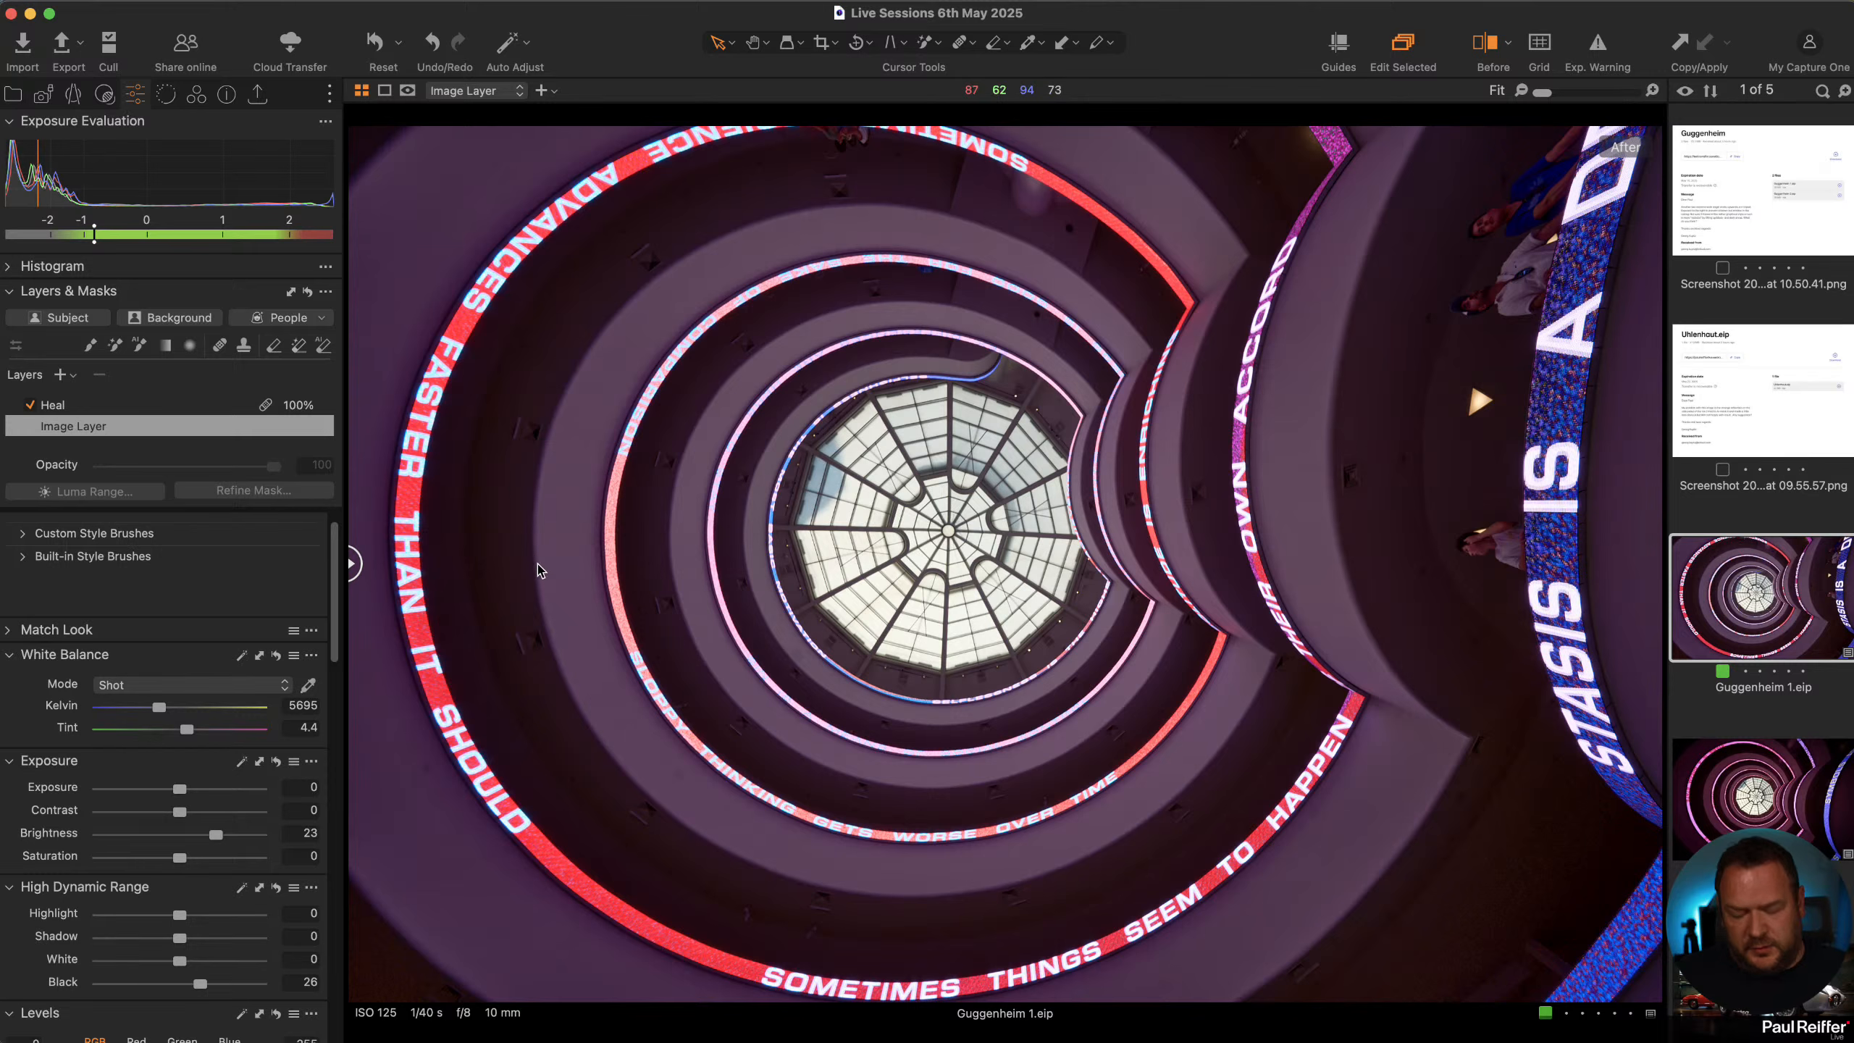
{"action": "key", "text": "space"}
{"action": "left_click", "coordinate": [520, 430]}
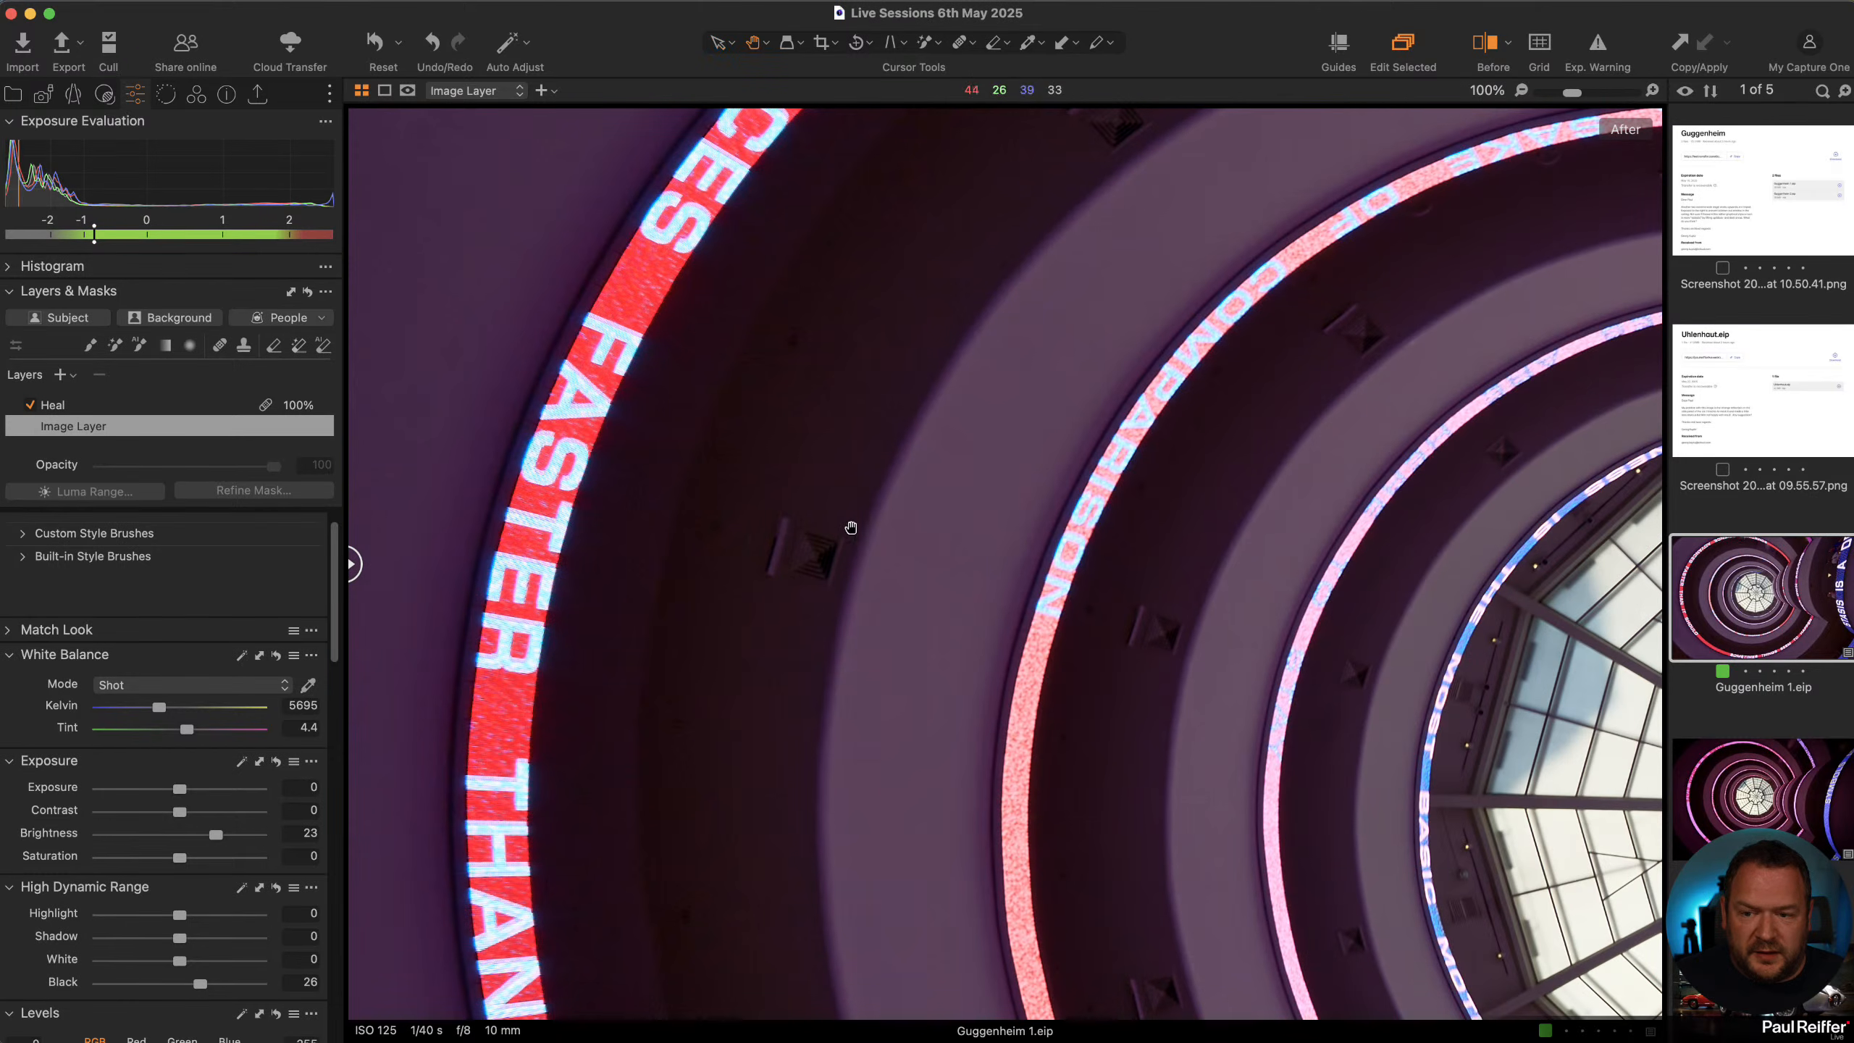
{"action": "scroll", "coordinate": [807, 583], "scroll_direction": "up", "scroll_amount": 2}
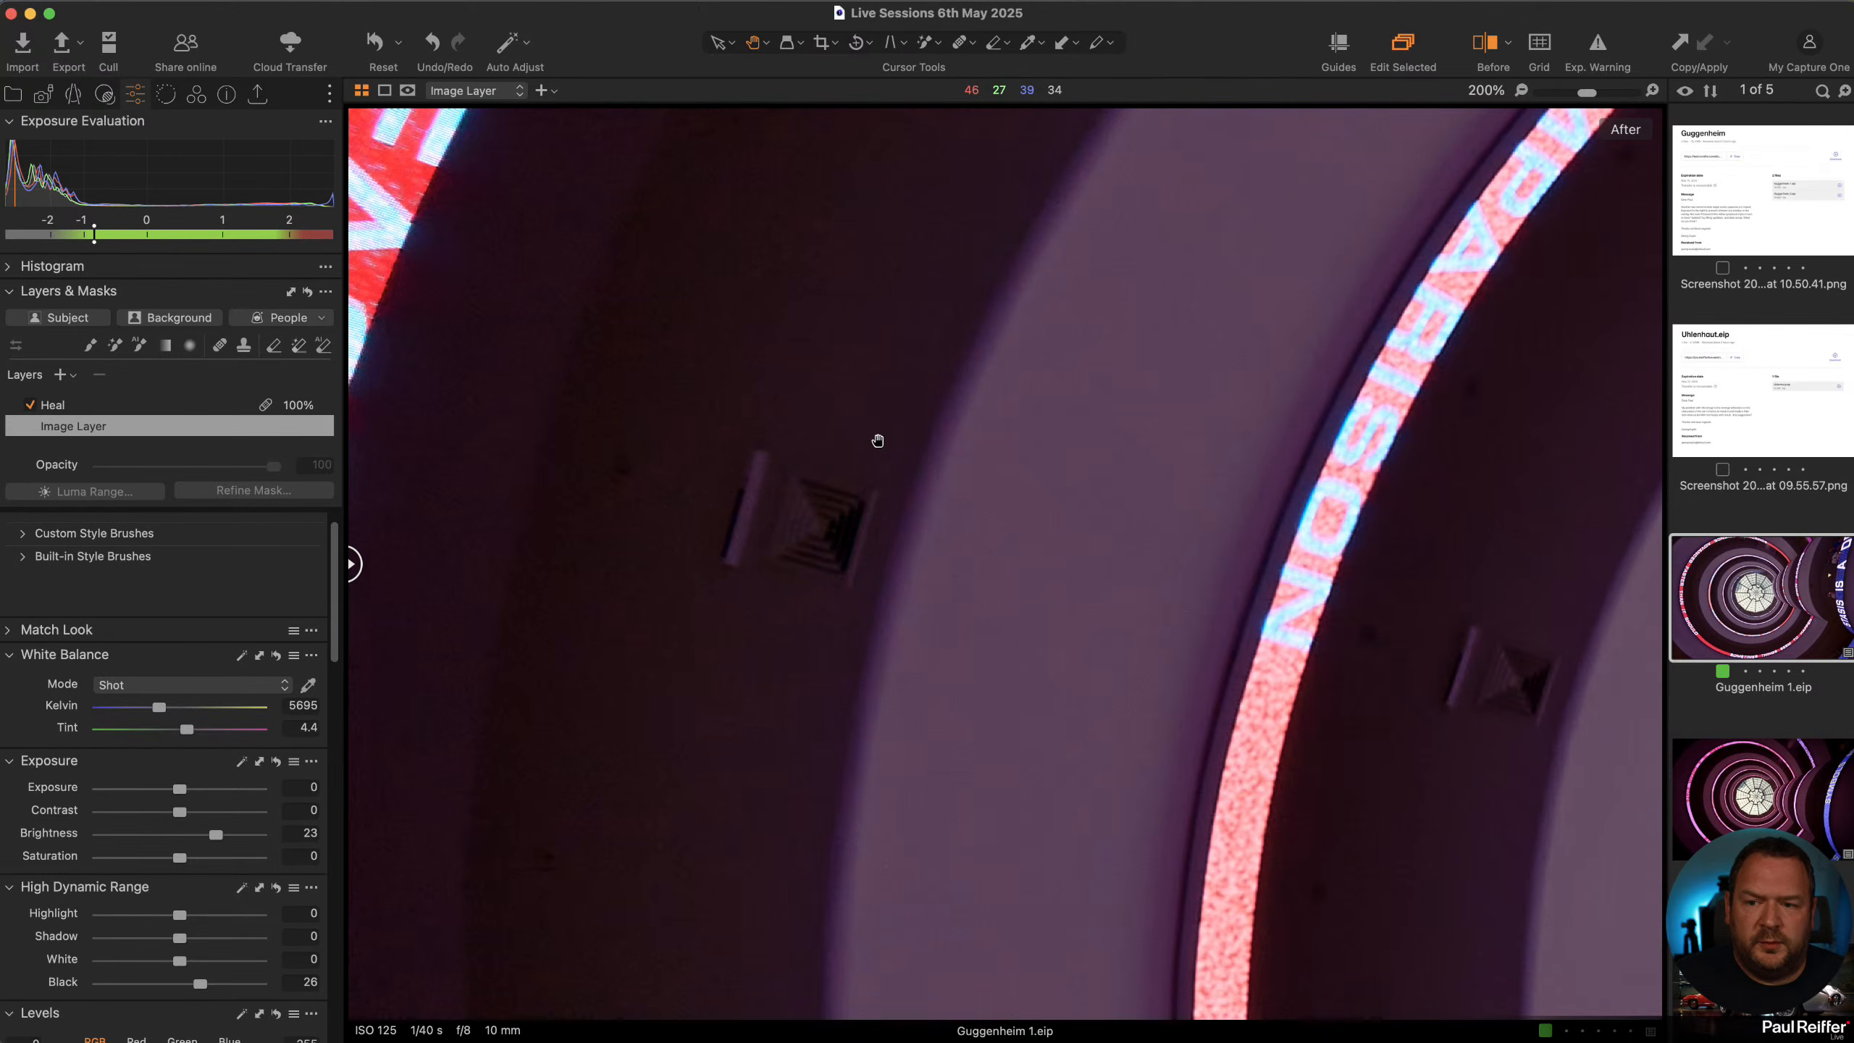
{"action": "double_click", "coordinate": [814, 510]}
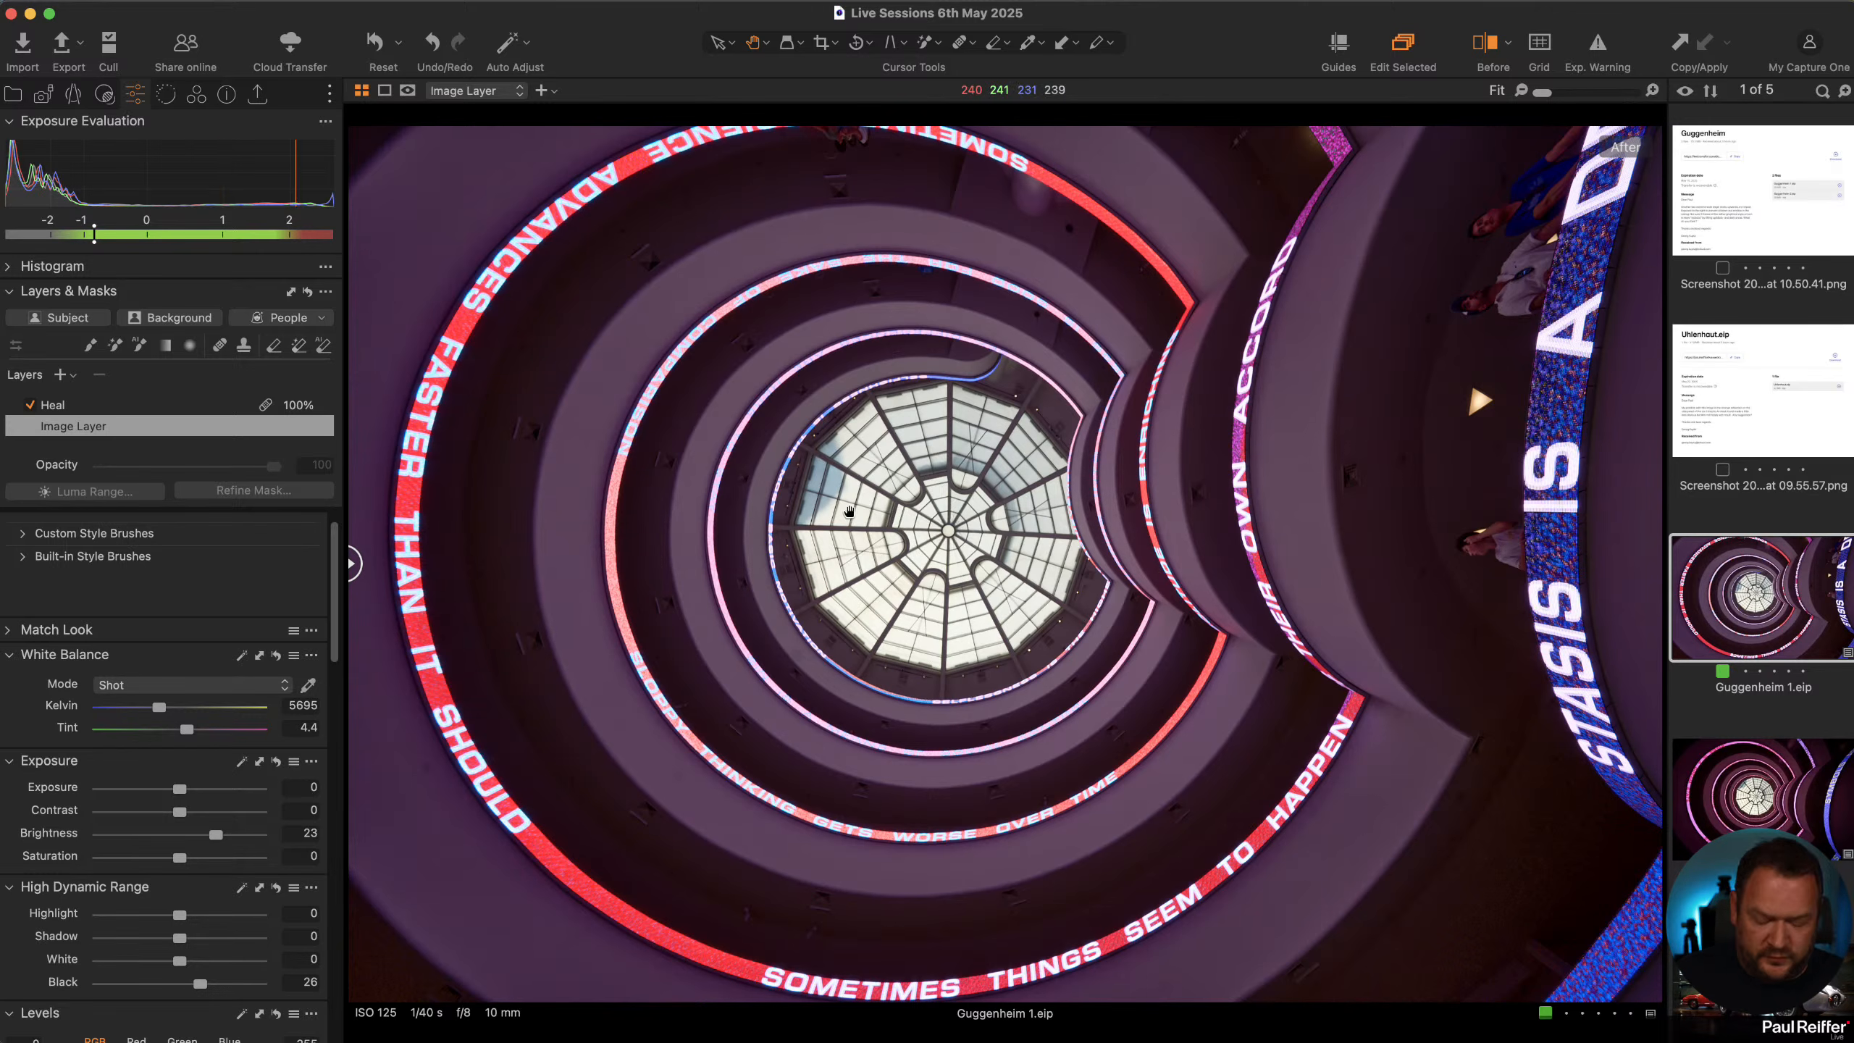
Examine the pixel detail of the blue "STASIS IS A" LED sign in Guggenheim 1 at 400%
{"action": "left_click", "coordinate": [1543, 465]}
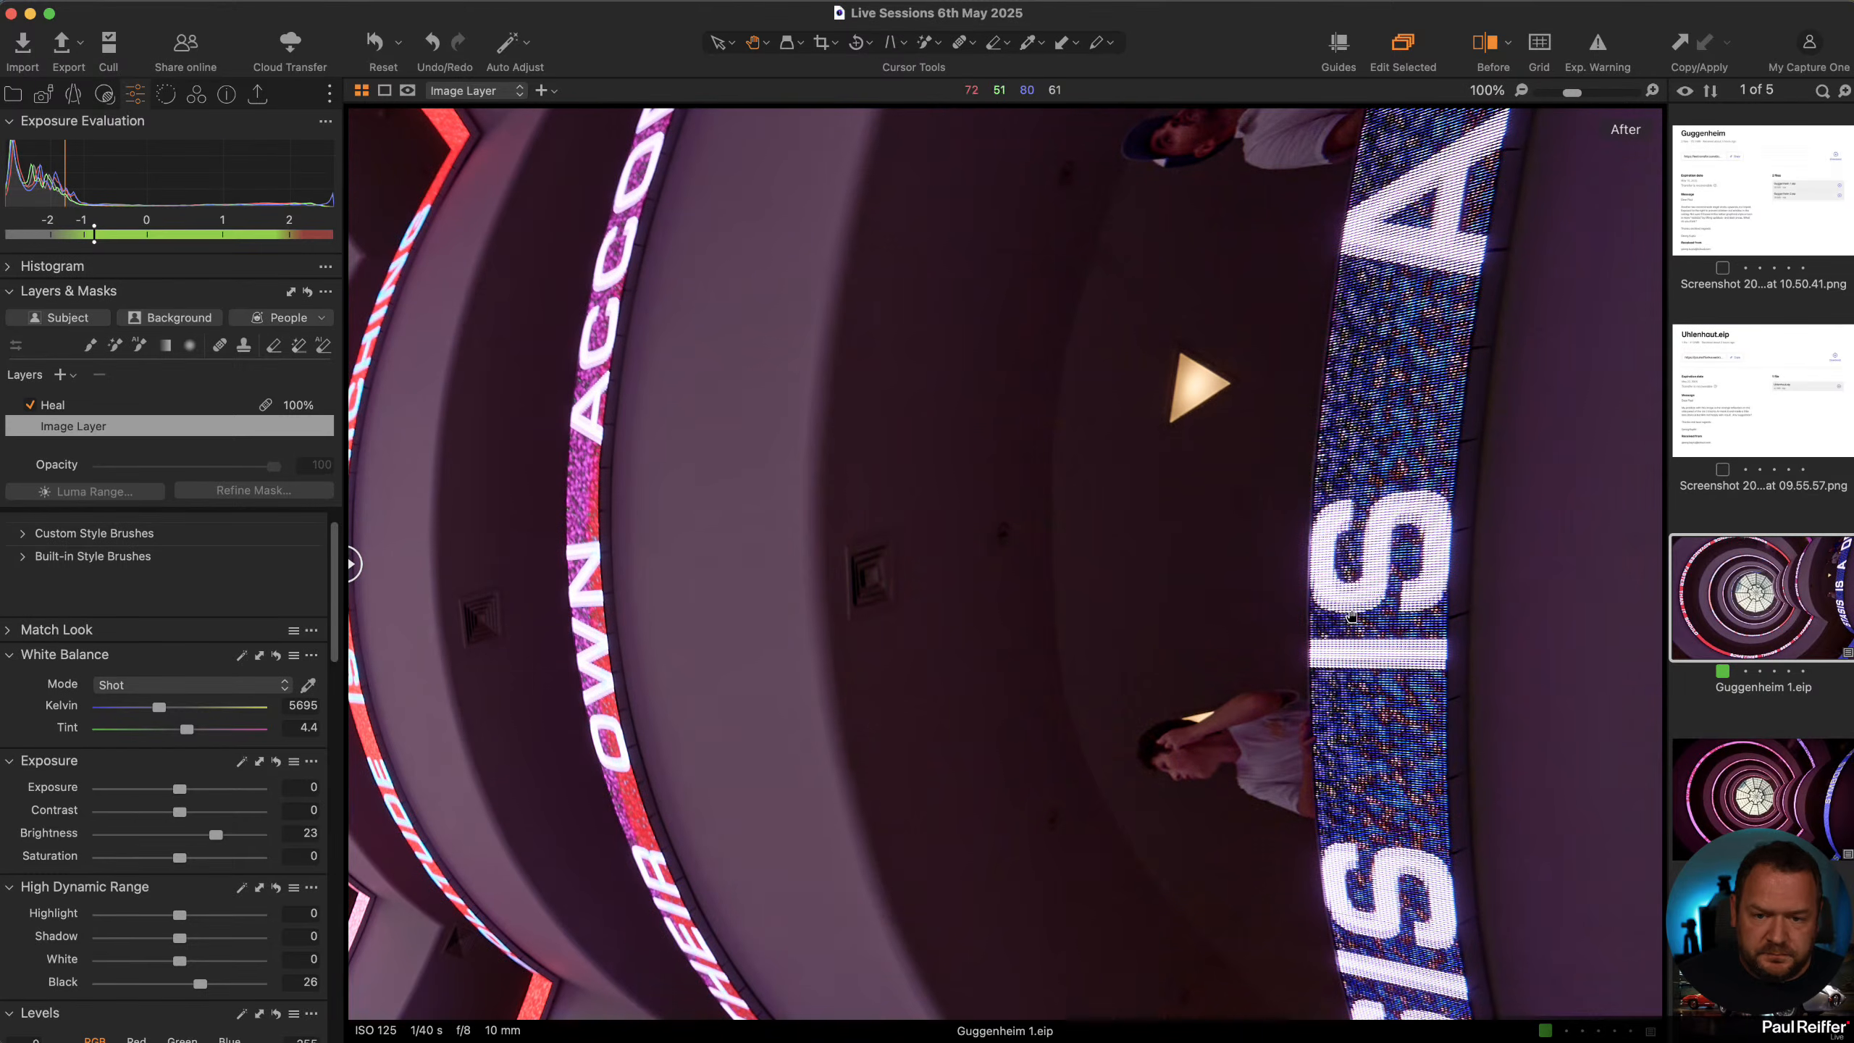
{"action": "scroll", "coordinate": [1342, 628], "scroll_direction": "up", "scroll_amount": 3}
{"action": "scroll", "coordinate": [1380, 542], "scroll_direction": "up", "scroll_amount": 1}
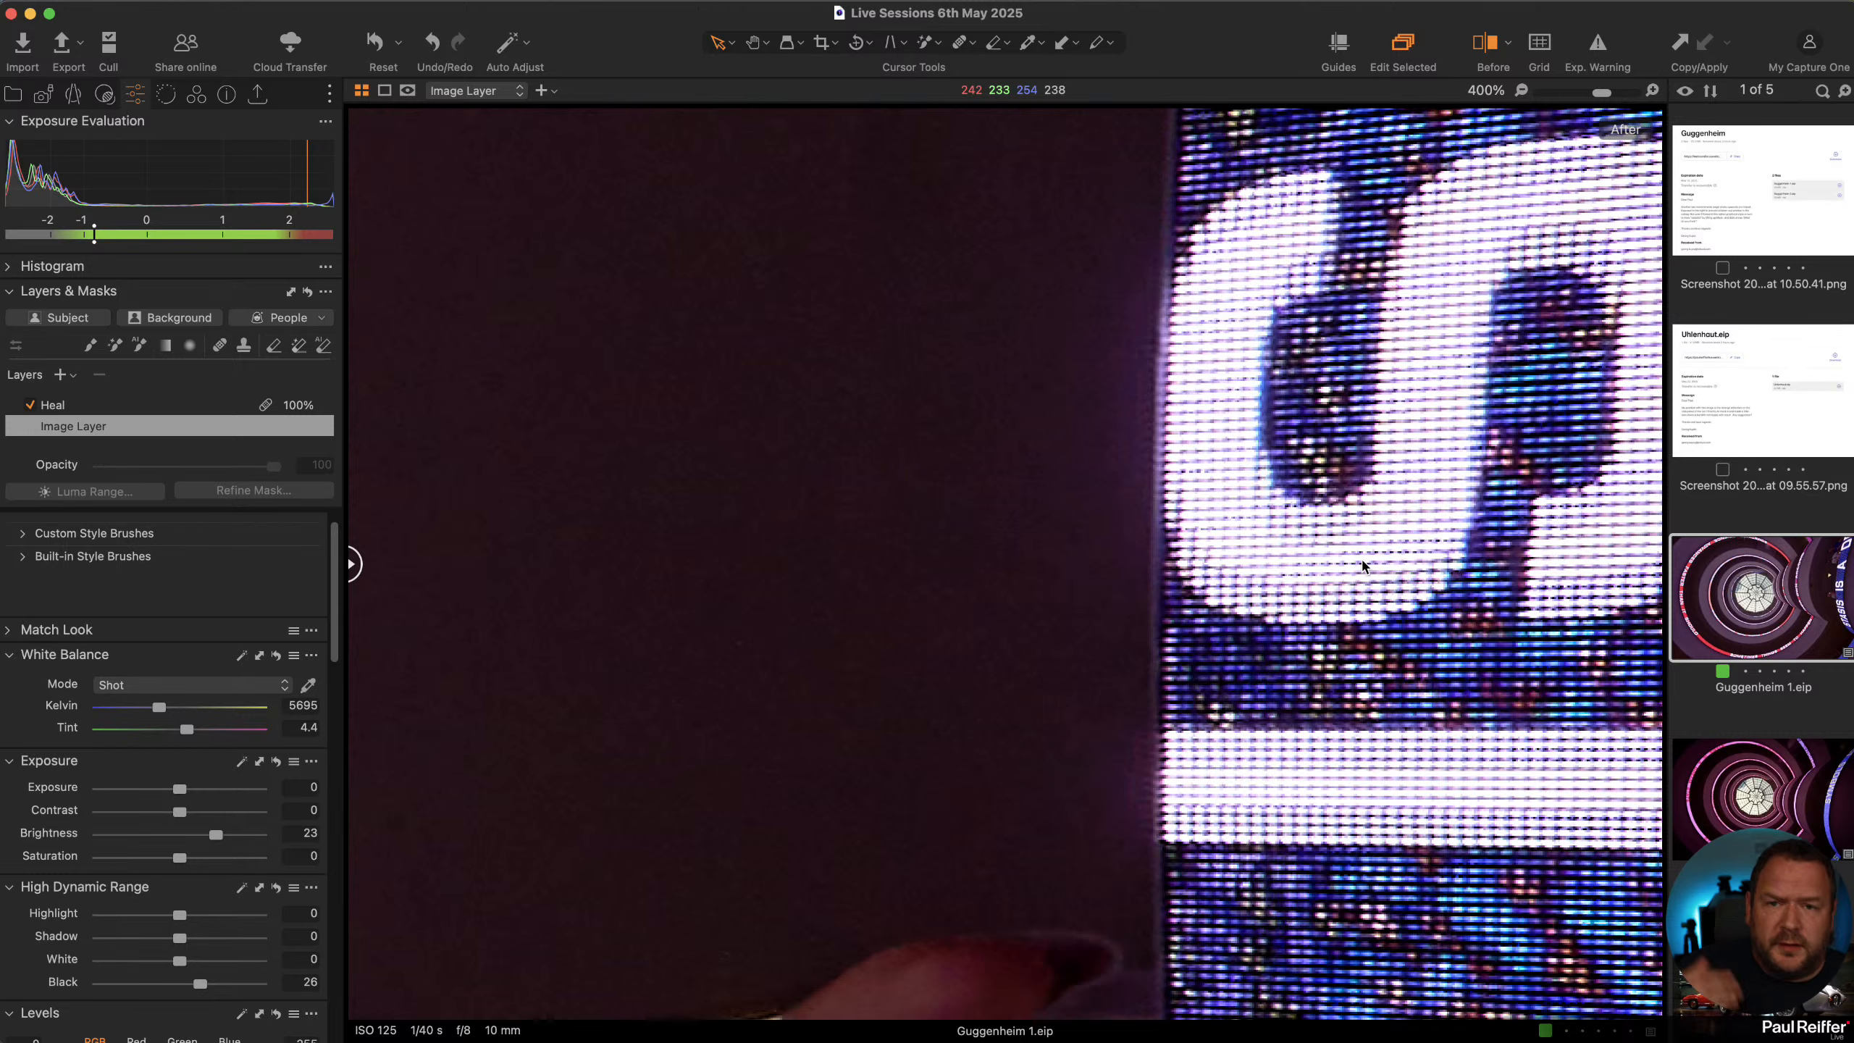
{"action": "double_click", "coordinate": [1125, 583]}
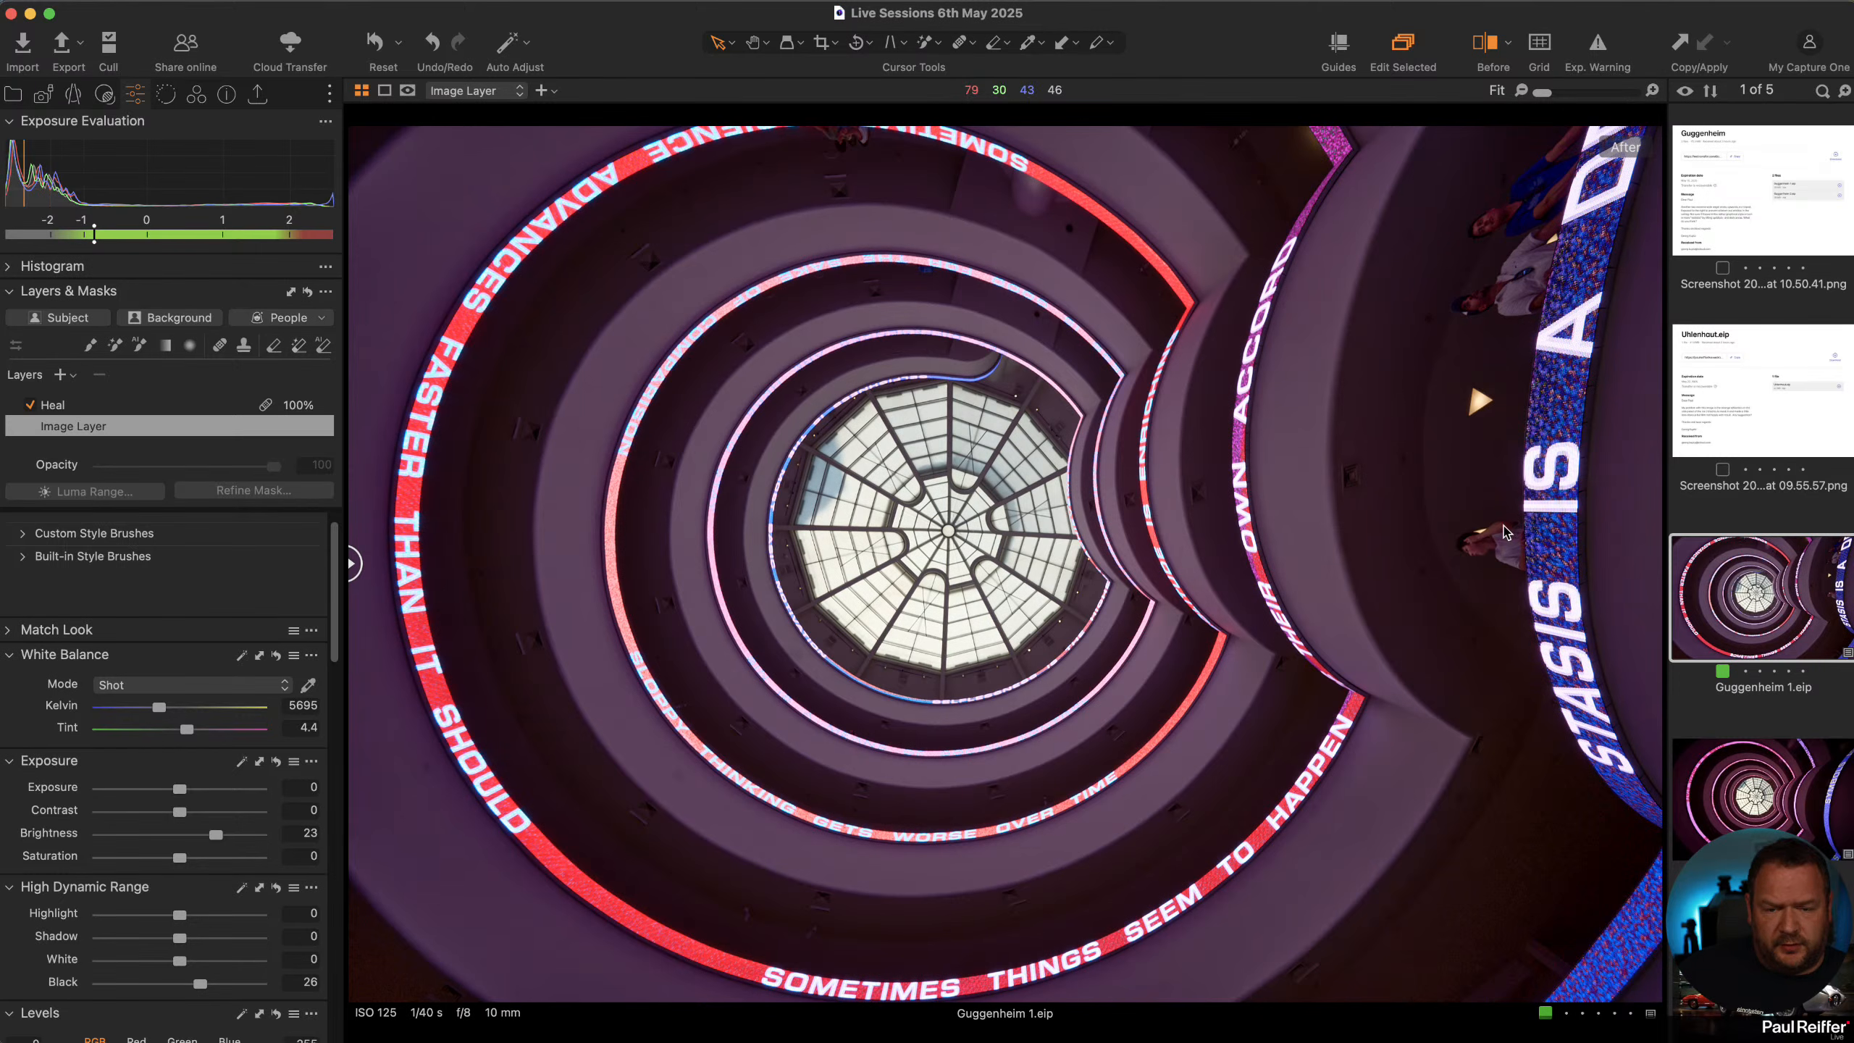
Show the fully edited version of Guggenheim 2 and compare it back and forth with the edited Guggenheim 1
{"action": "mouse_move", "coordinate": [349, 562]}
{"action": "left_mouse_down"}
{"action": "mouse_move", "coordinate": [1655, 562]}
{"action": "mouse_move", "coordinate": [349, 562]}
{"action": "left_mouse_up"}
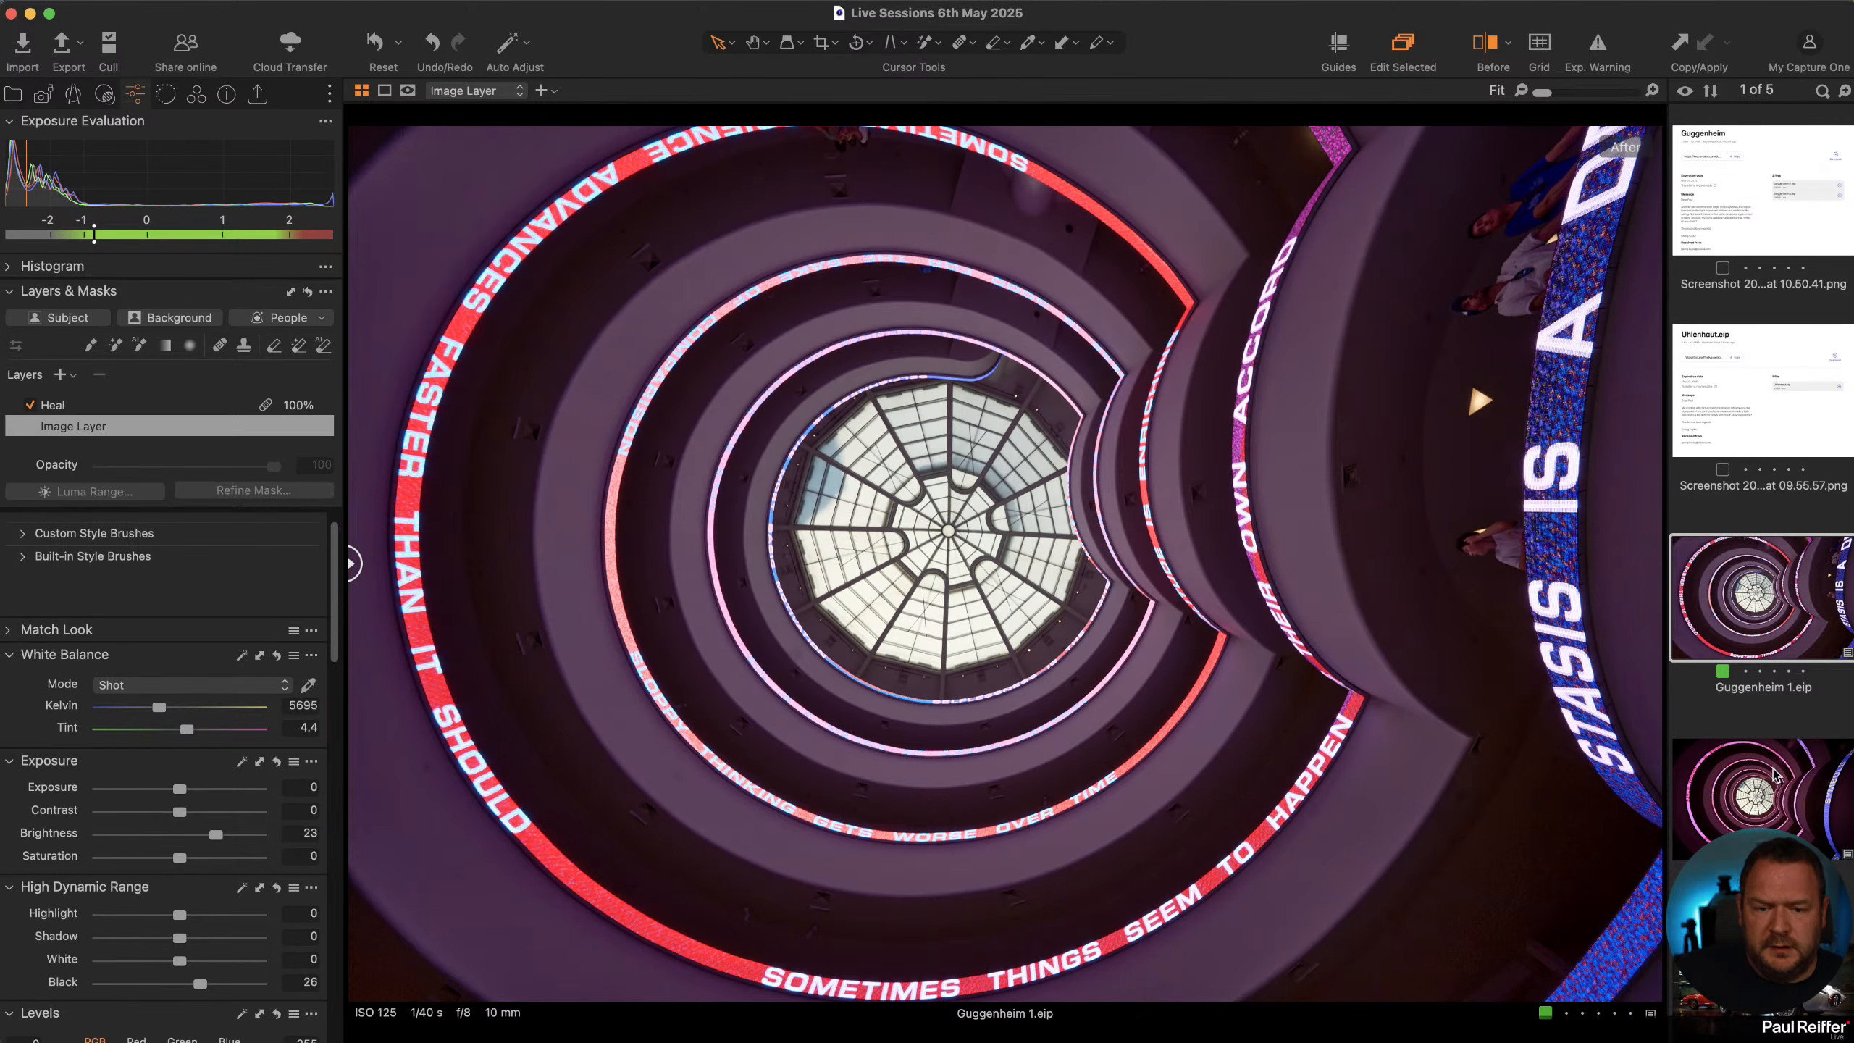
{"action": "left_click", "coordinate": [1775, 776]}
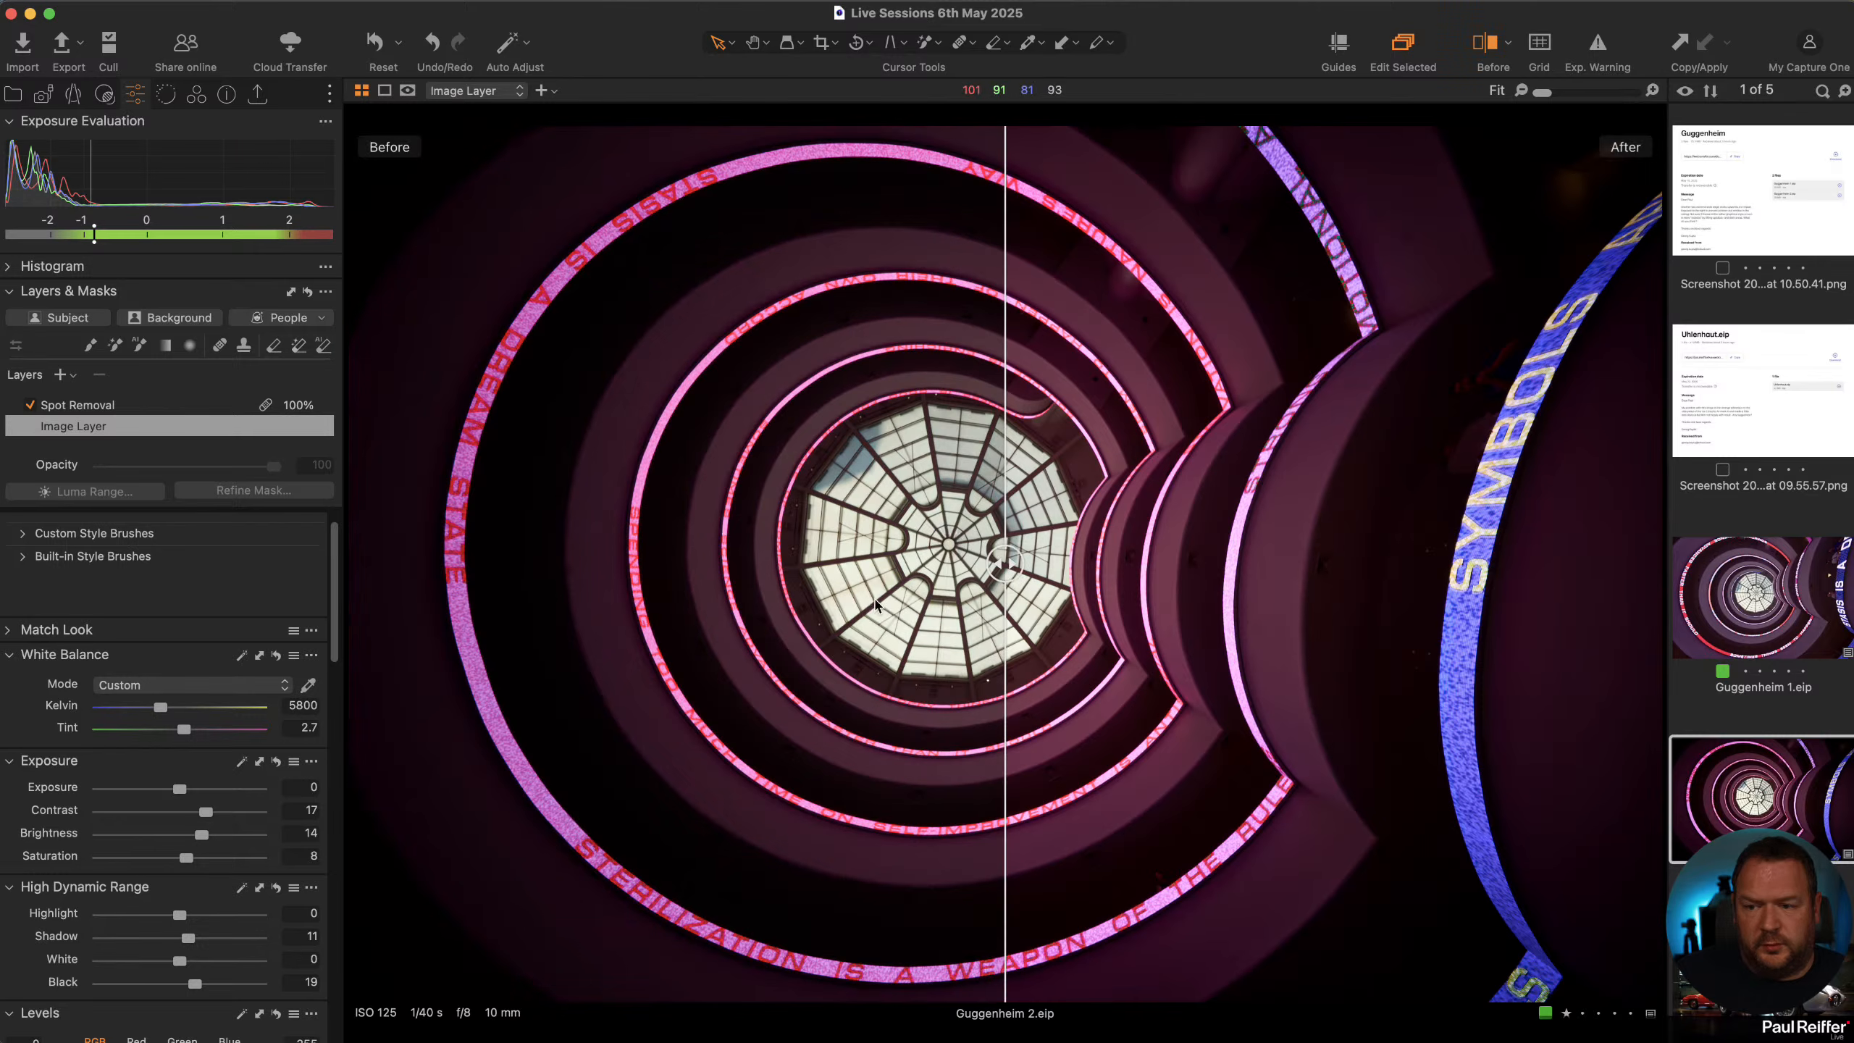
{"action": "left_click_drag", "start_coordinate": [1005, 562], "coordinate": [5, 612]}
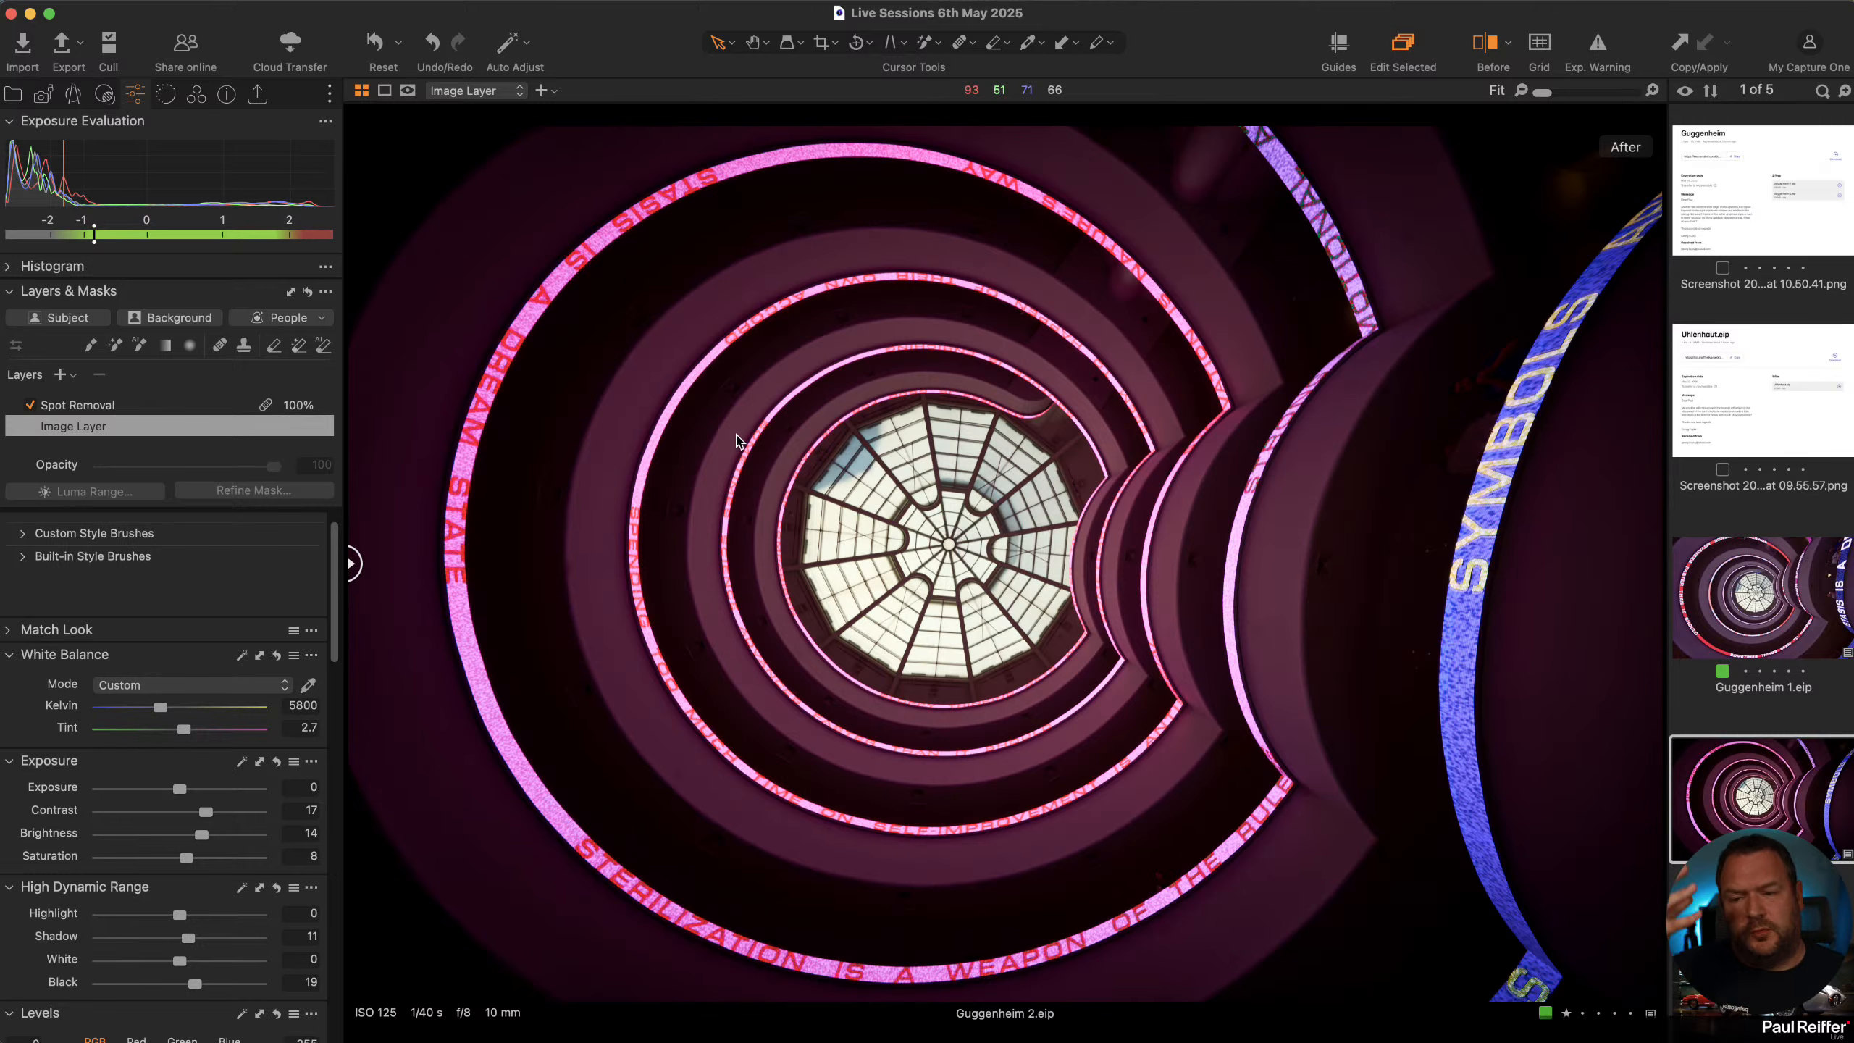
{"action": "left_click", "coordinate": [1734, 595]}
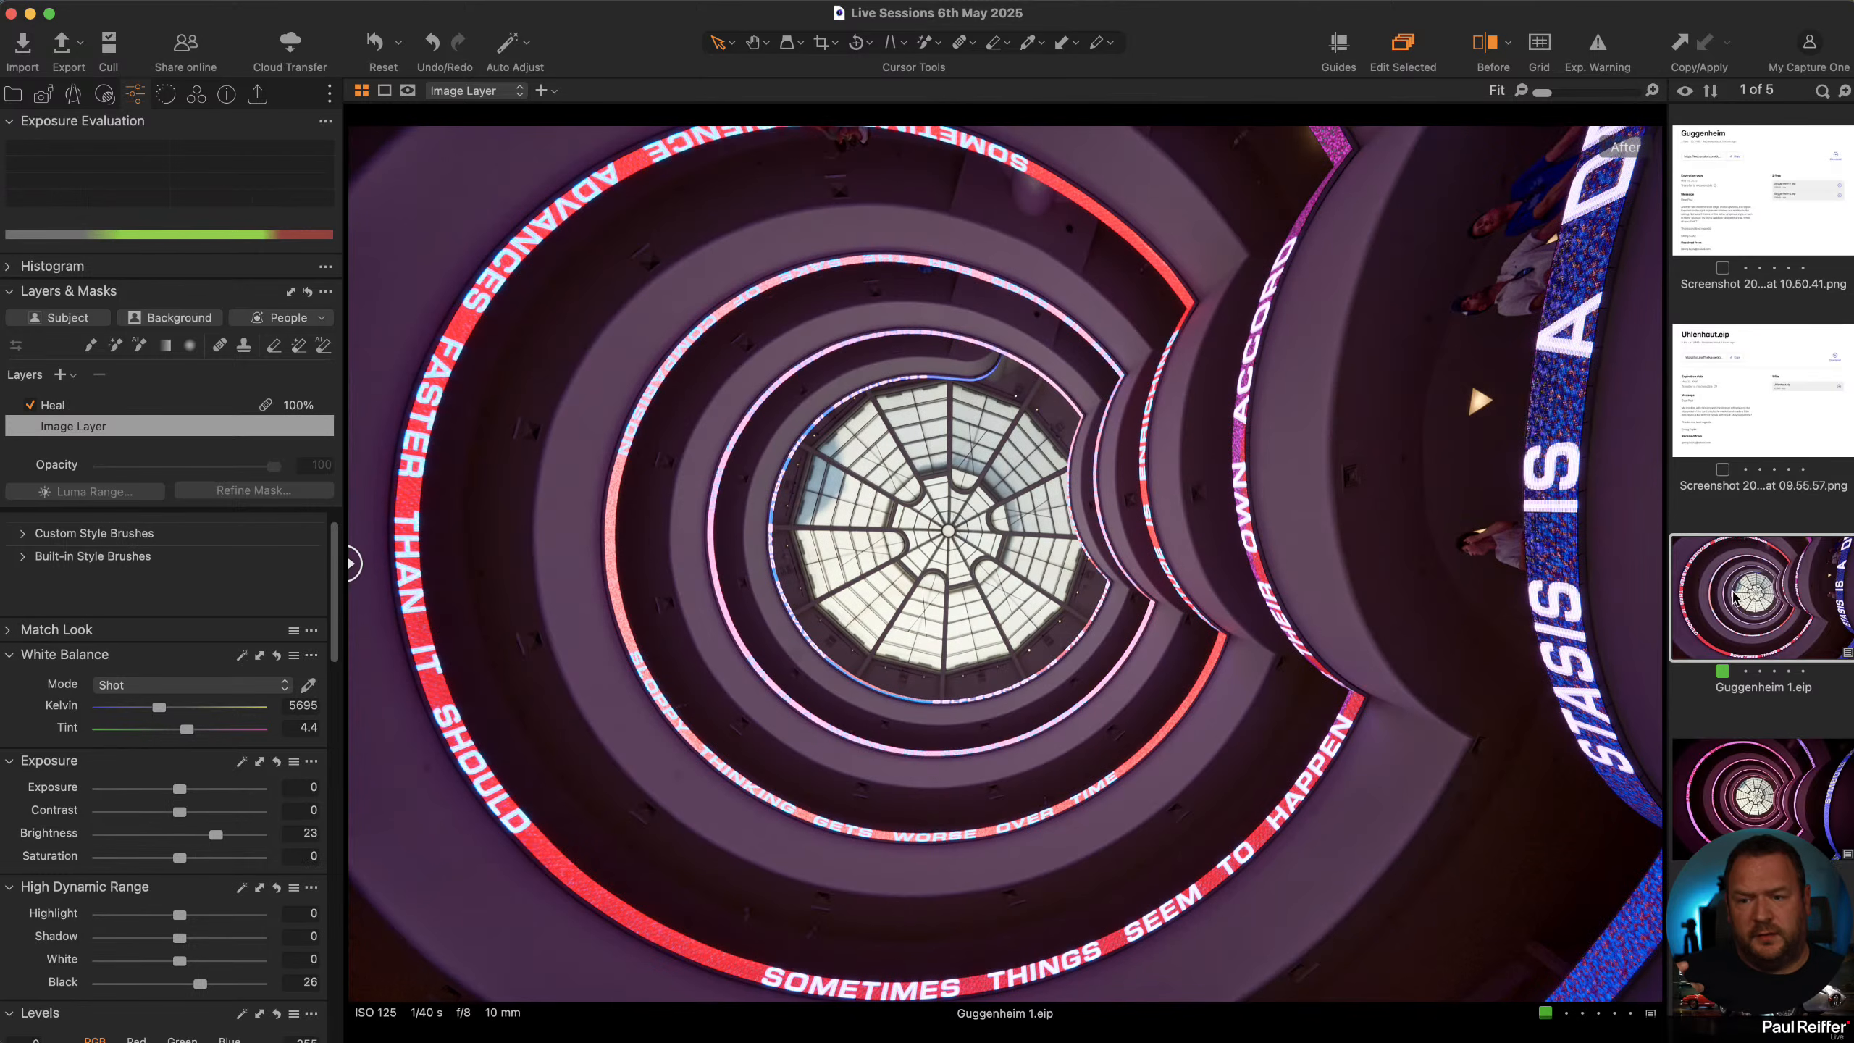
{"action": "left_click", "coordinate": [1712, 799]}
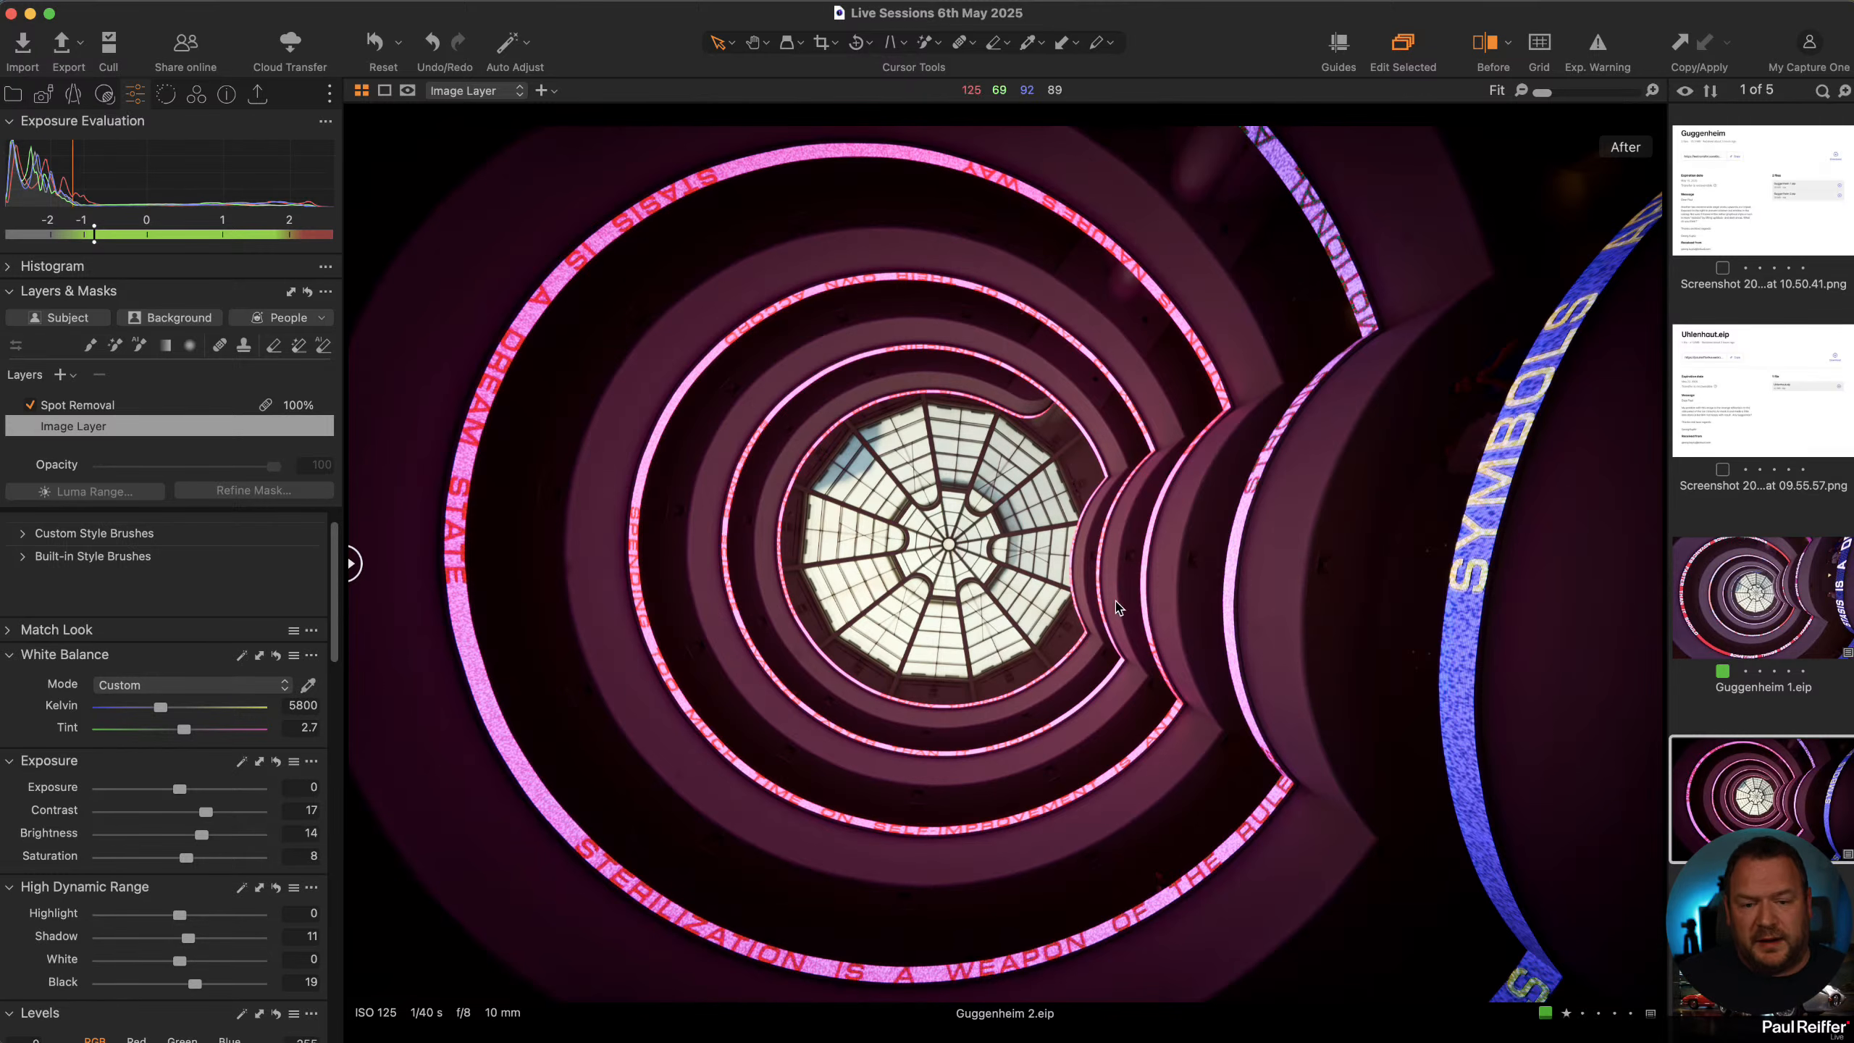
{"action": "left_click", "coordinate": [1750, 597]}
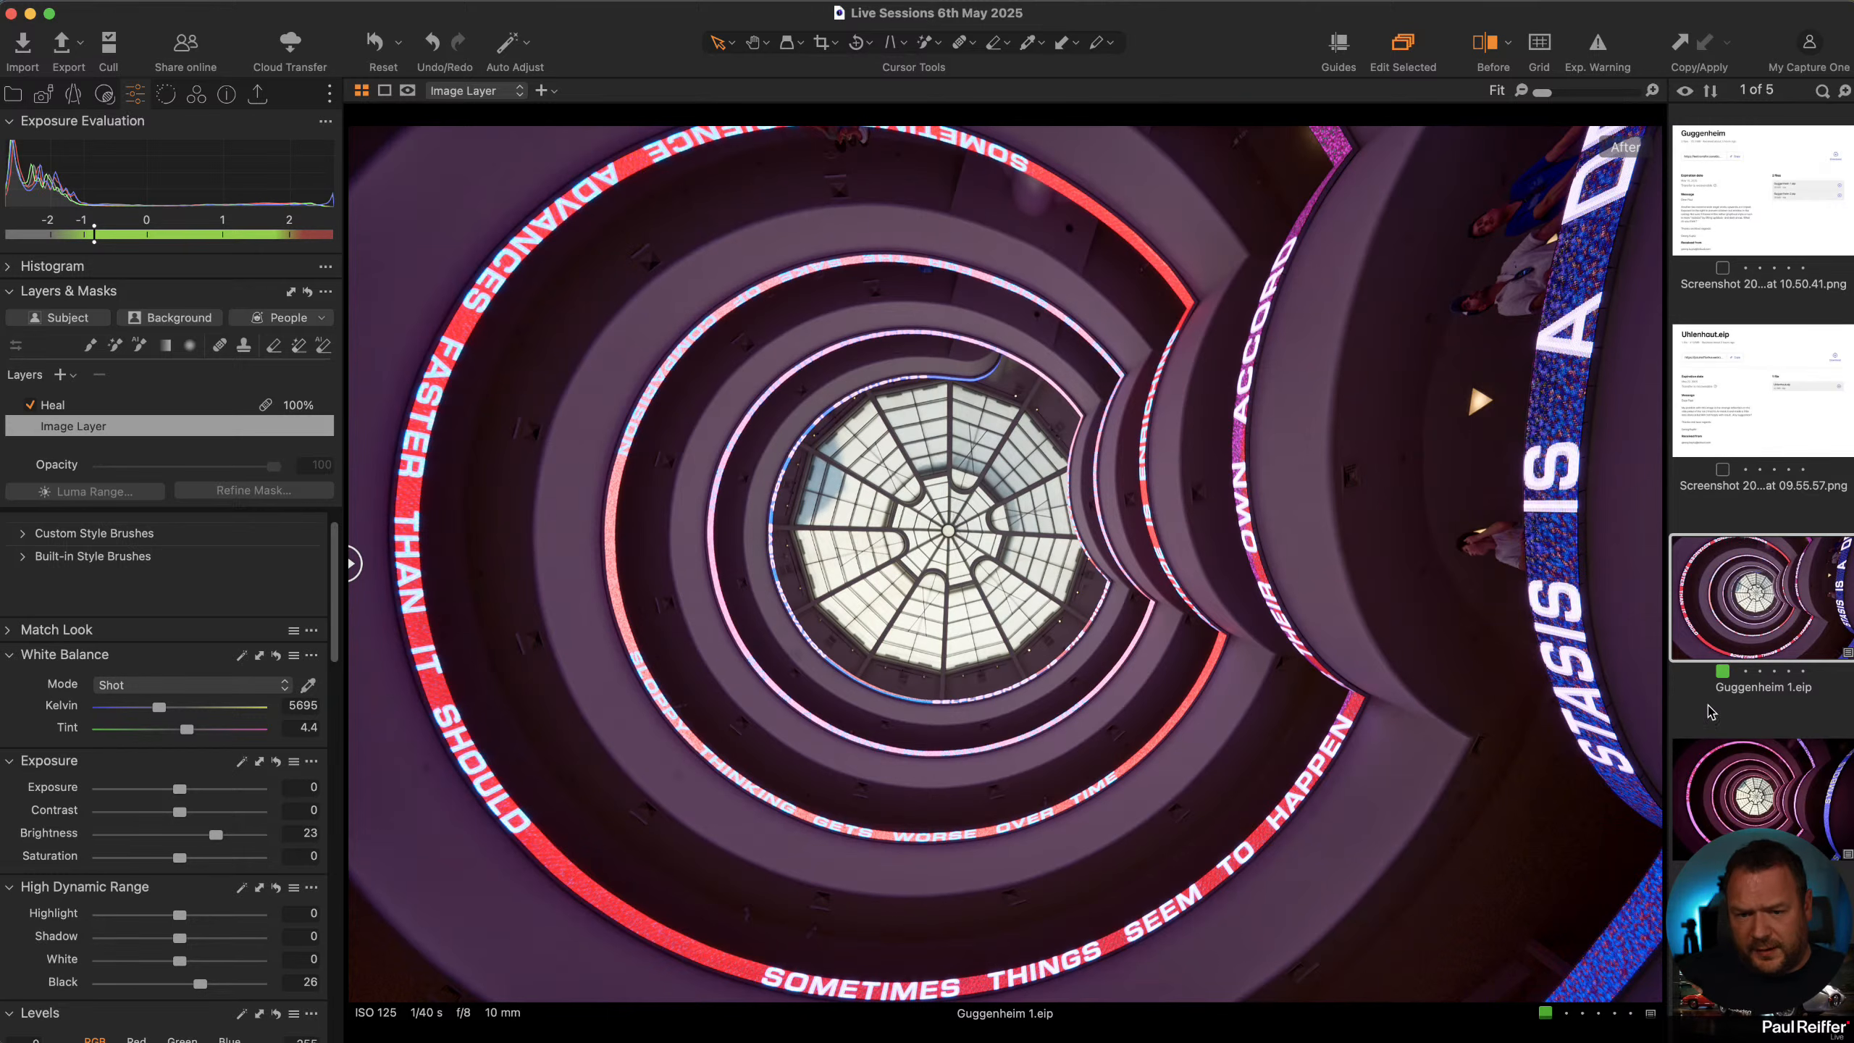
{"action": "left_click", "coordinate": [1728, 805]}
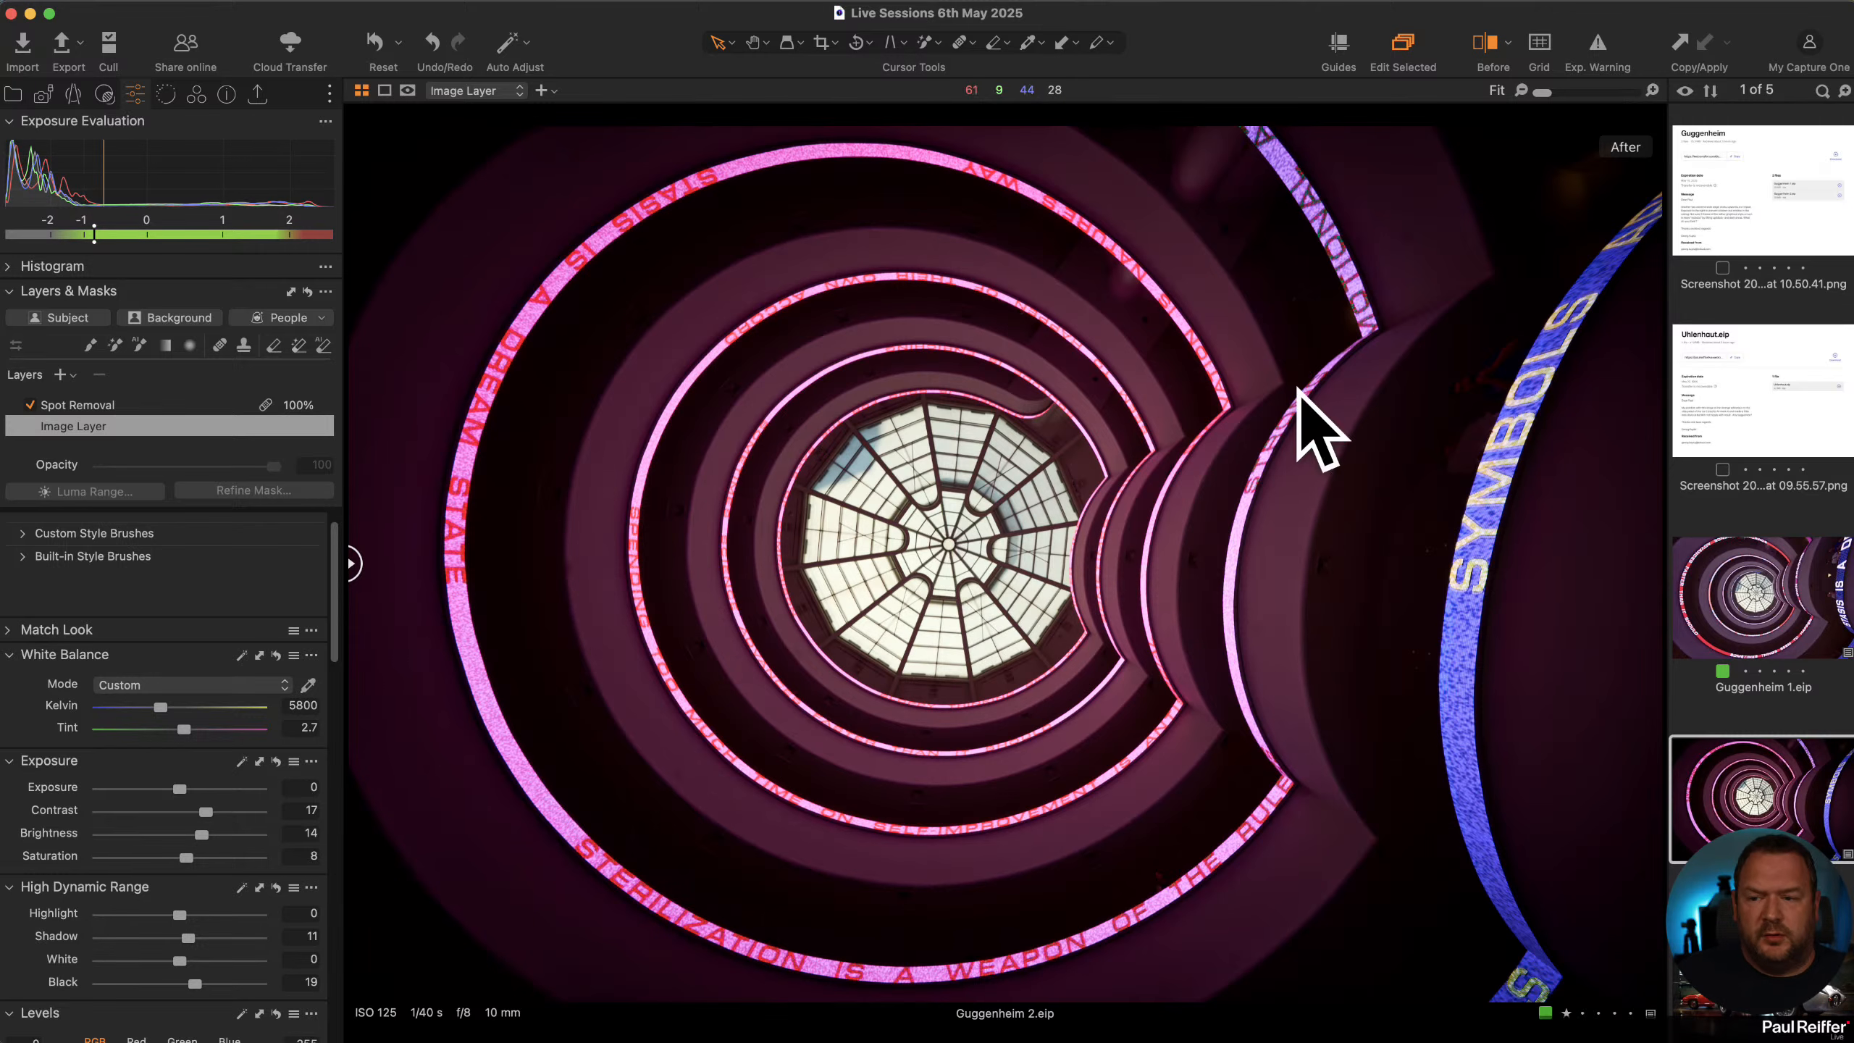
Check Guggenheim 2 with the exposure warning overlay, turn the overlay off, and inspect the pink LED ring lettering at 500%
{"action": "left_click", "coordinate": [1597, 45]}
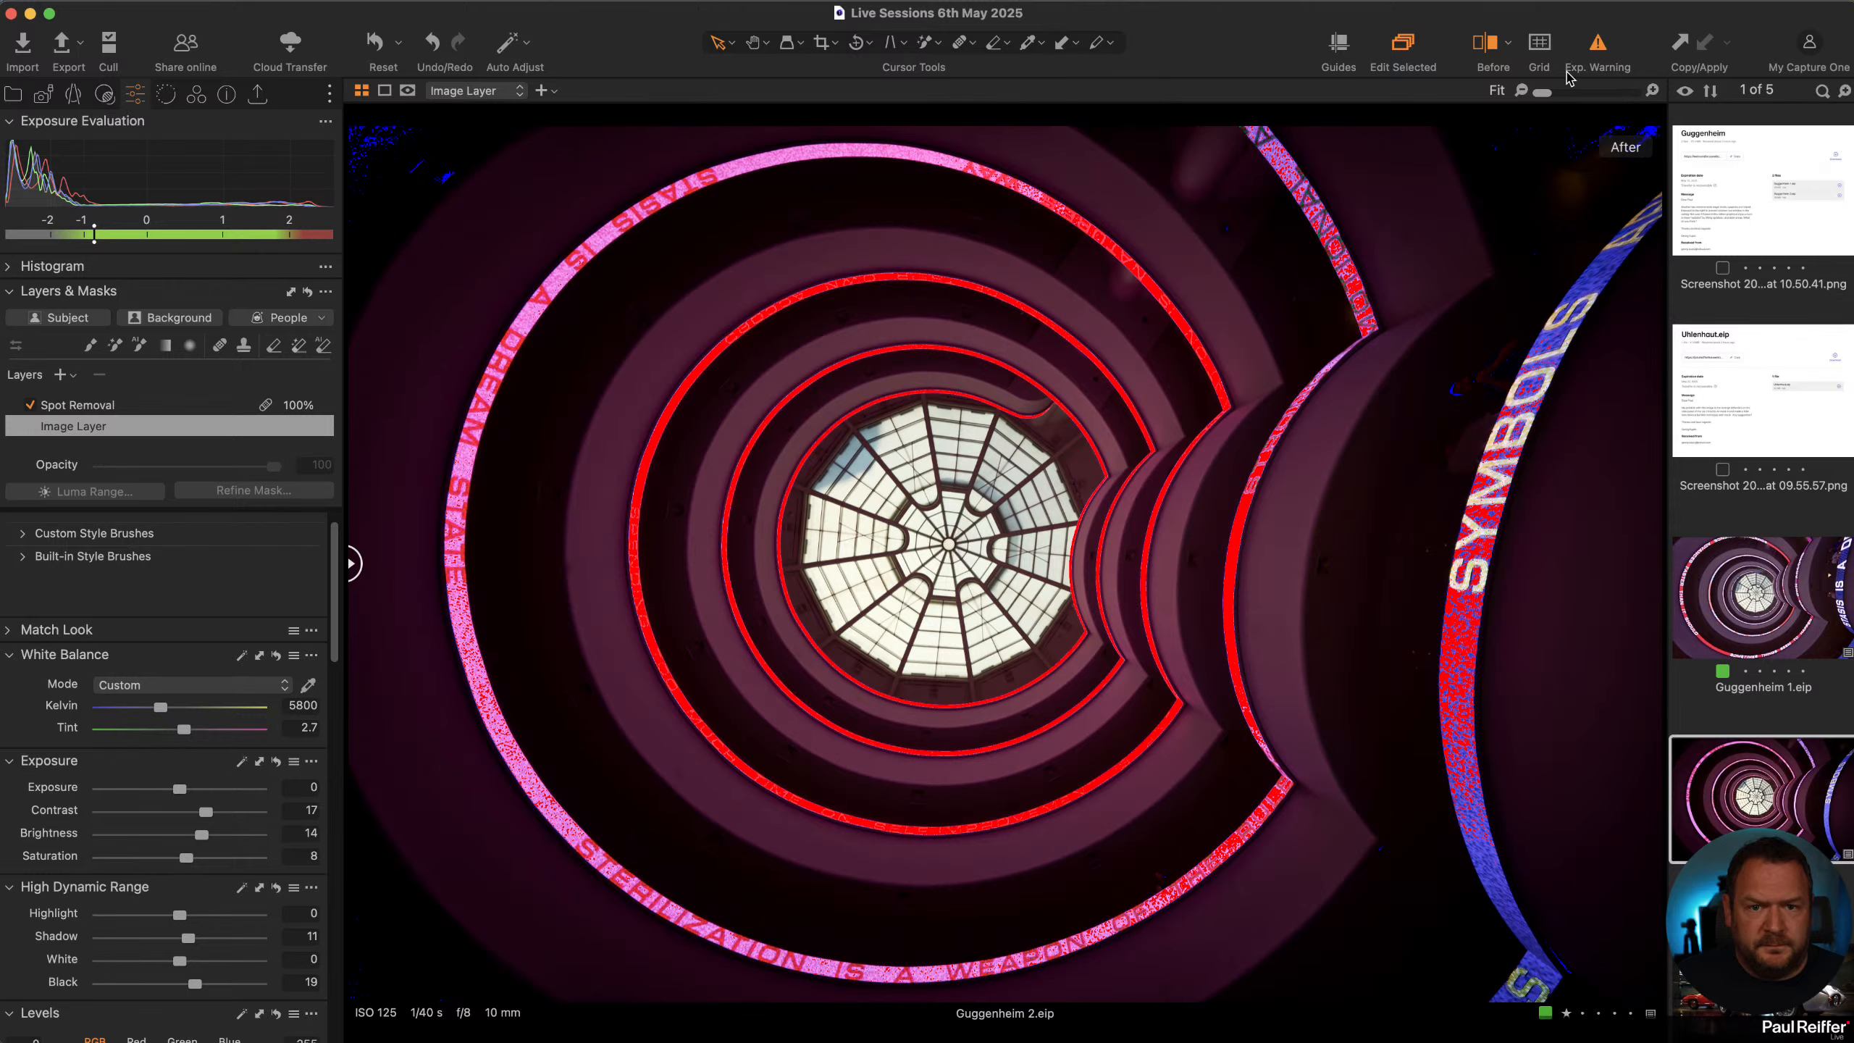
{"action": "left_click", "coordinate": [1597, 45]}
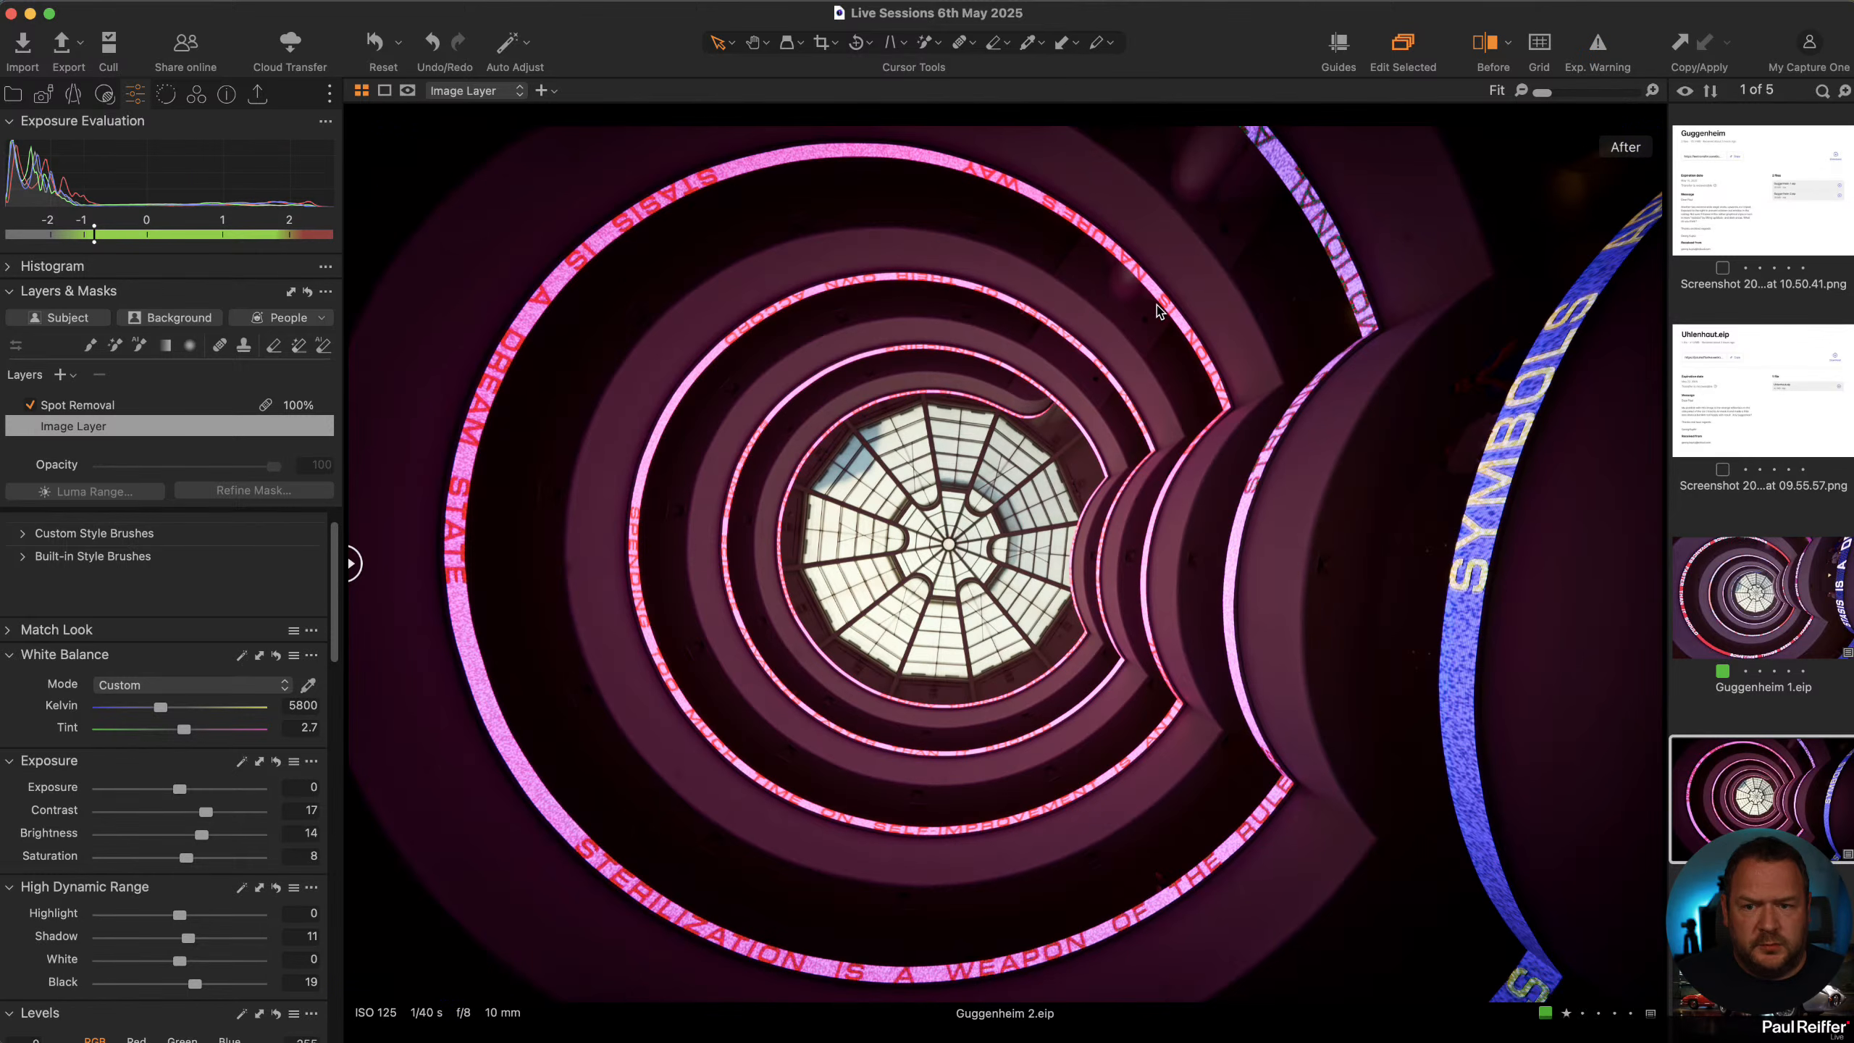
{"action": "scroll", "coordinate": [1166, 307], "scroll_direction": "up", "scroll_amount": 3}
{"action": "scroll", "coordinate": [1166, 307], "scroll_direction": "up", "scroll_amount": 5}
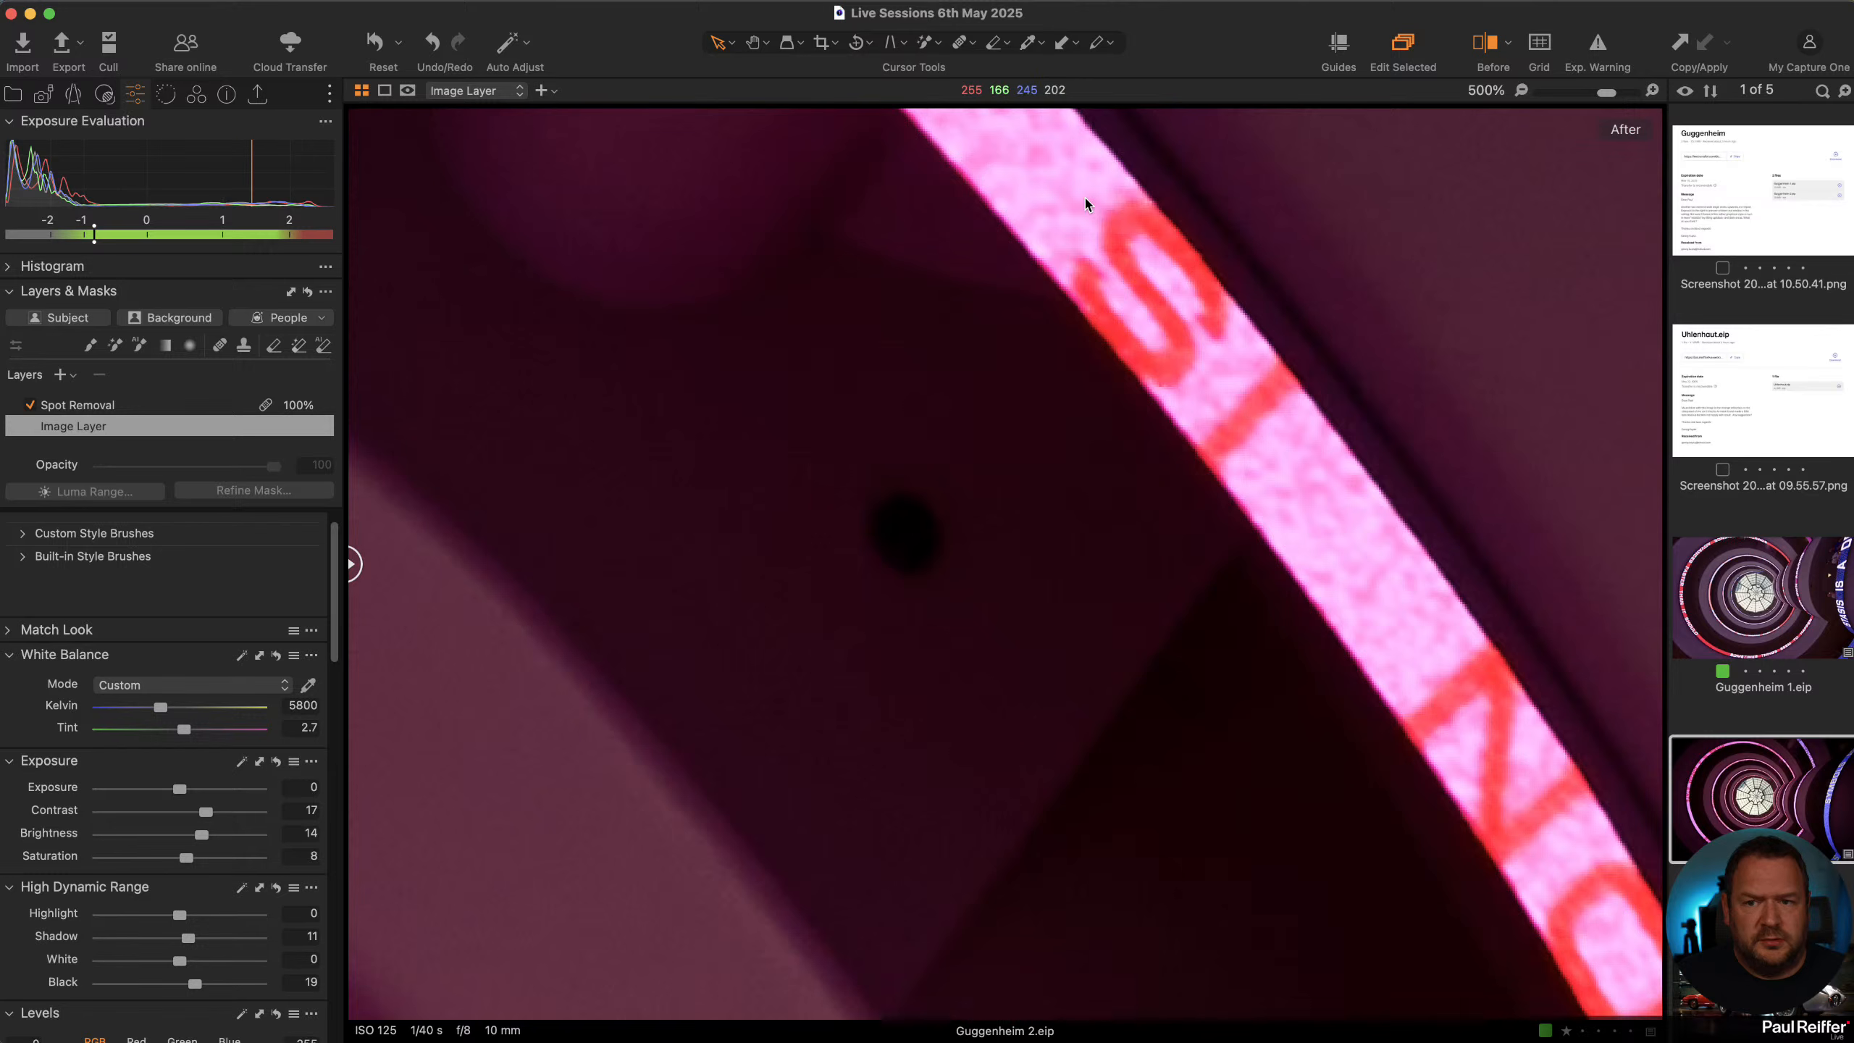
{"action": "scroll", "coordinate": [1230, 343], "scroll_direction": "down", "scroll_amount": 8}
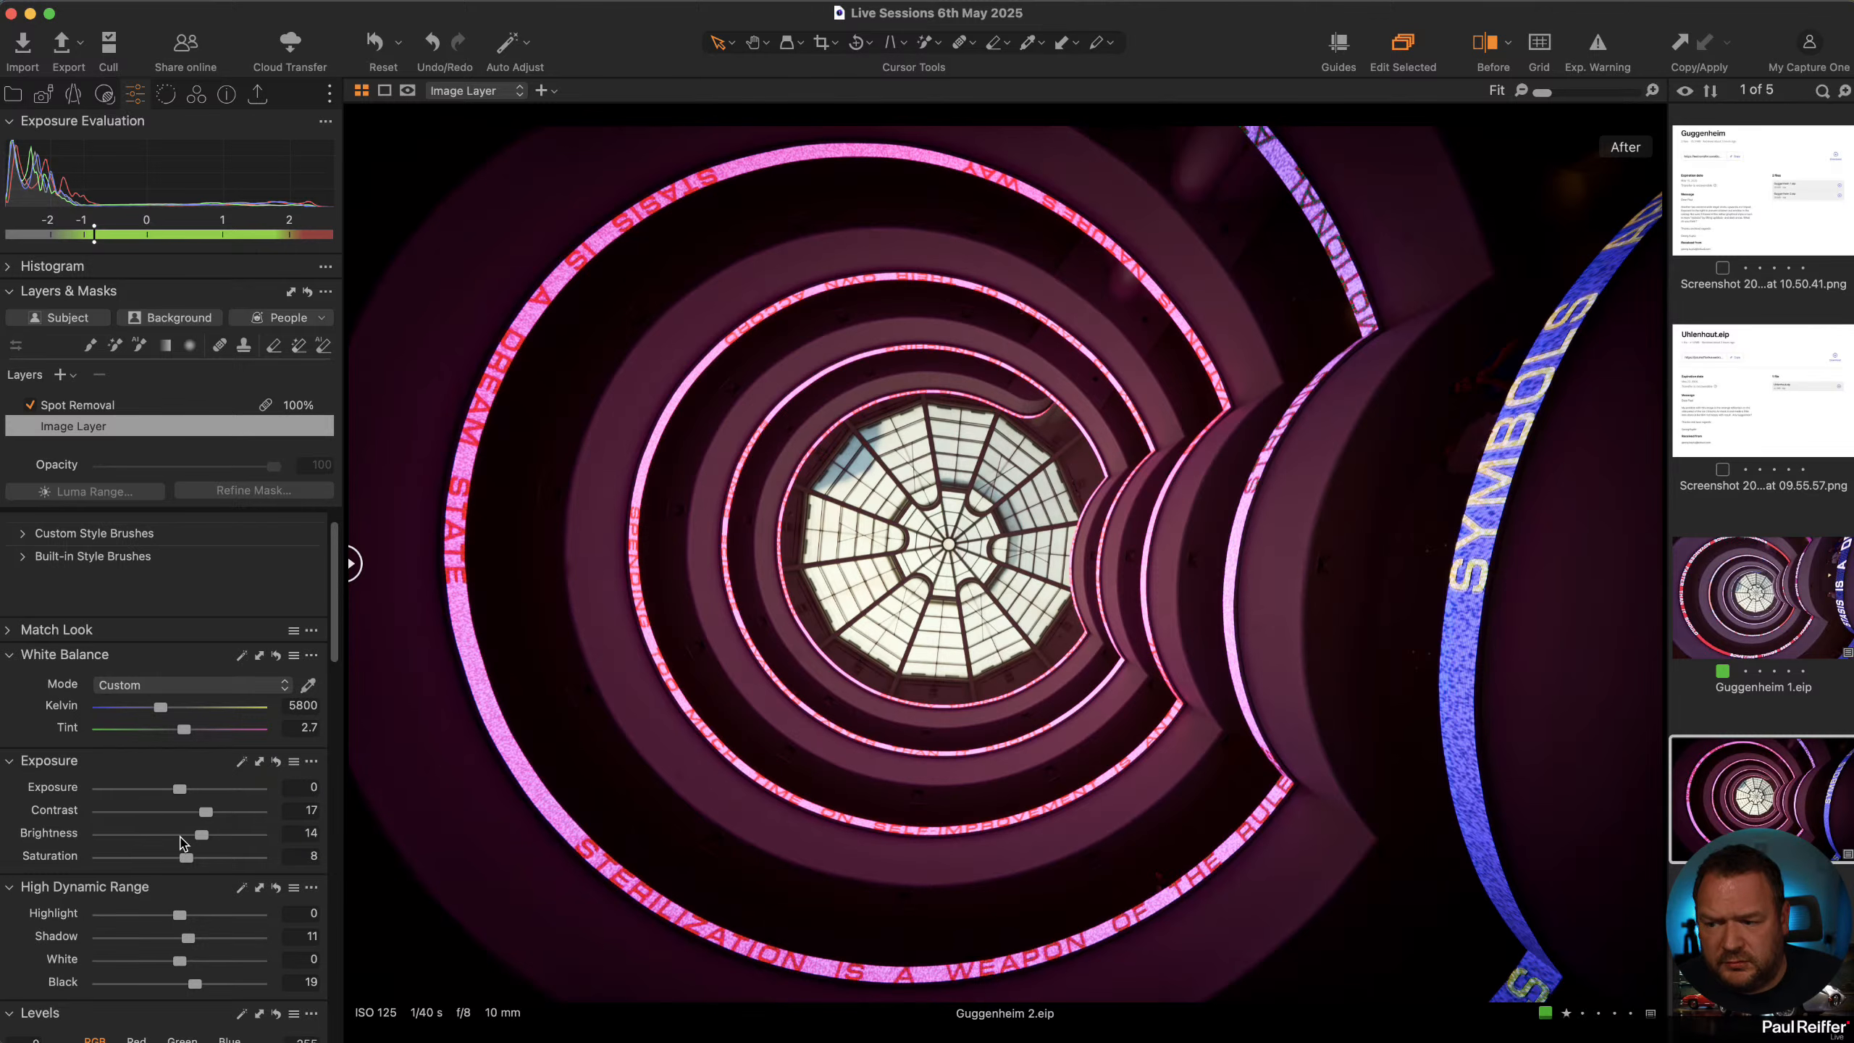
Set Guggenheim 2's exposure to 0.45, contrast to 22 and brightness to 17, and check its clipping with the exposure warning overlay
{"action": "mouse_move", "coordinate": [202, 840]}
{"action": "left_mouse_down"}
{"action": "mouse_move", "coordinate": [184, 788]}
{"action": "mouse_move", "coordinate": [214, 814]}
{"action": "left_mouse_up"}
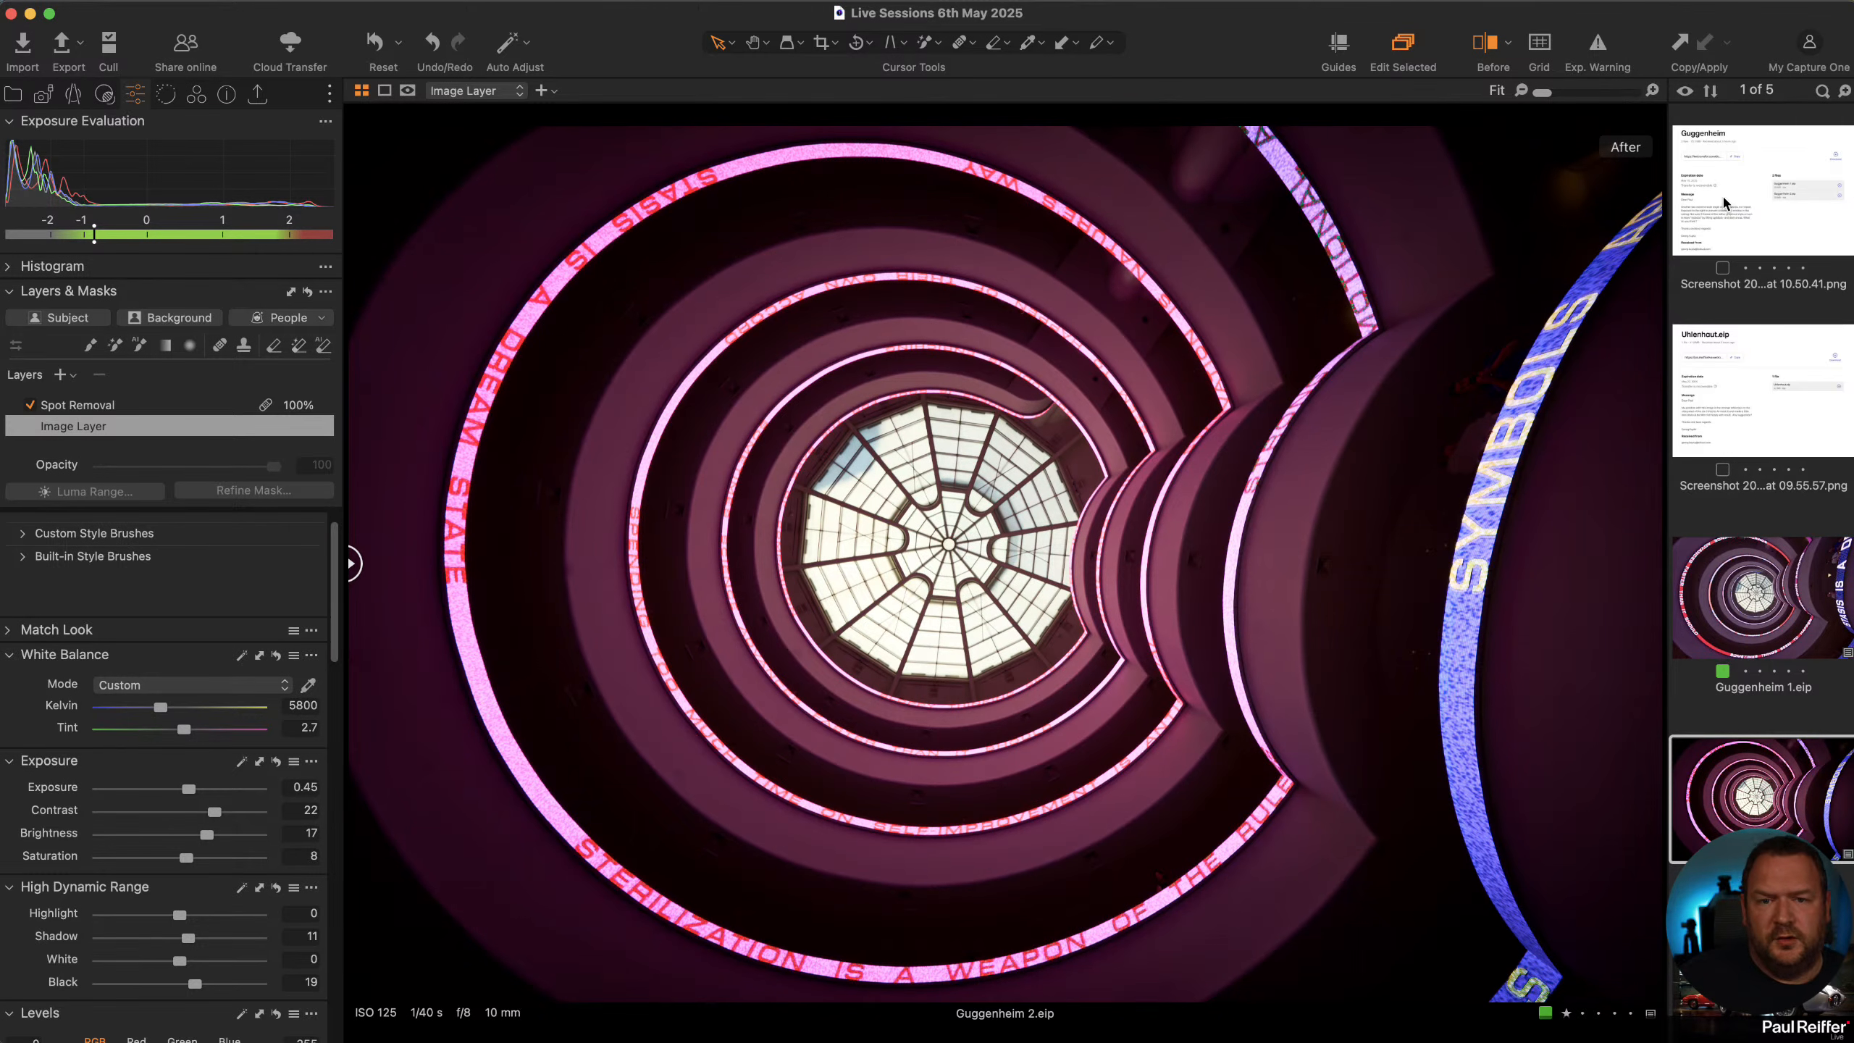
{"action": "left_click", "coordinate": [1596, 46]}
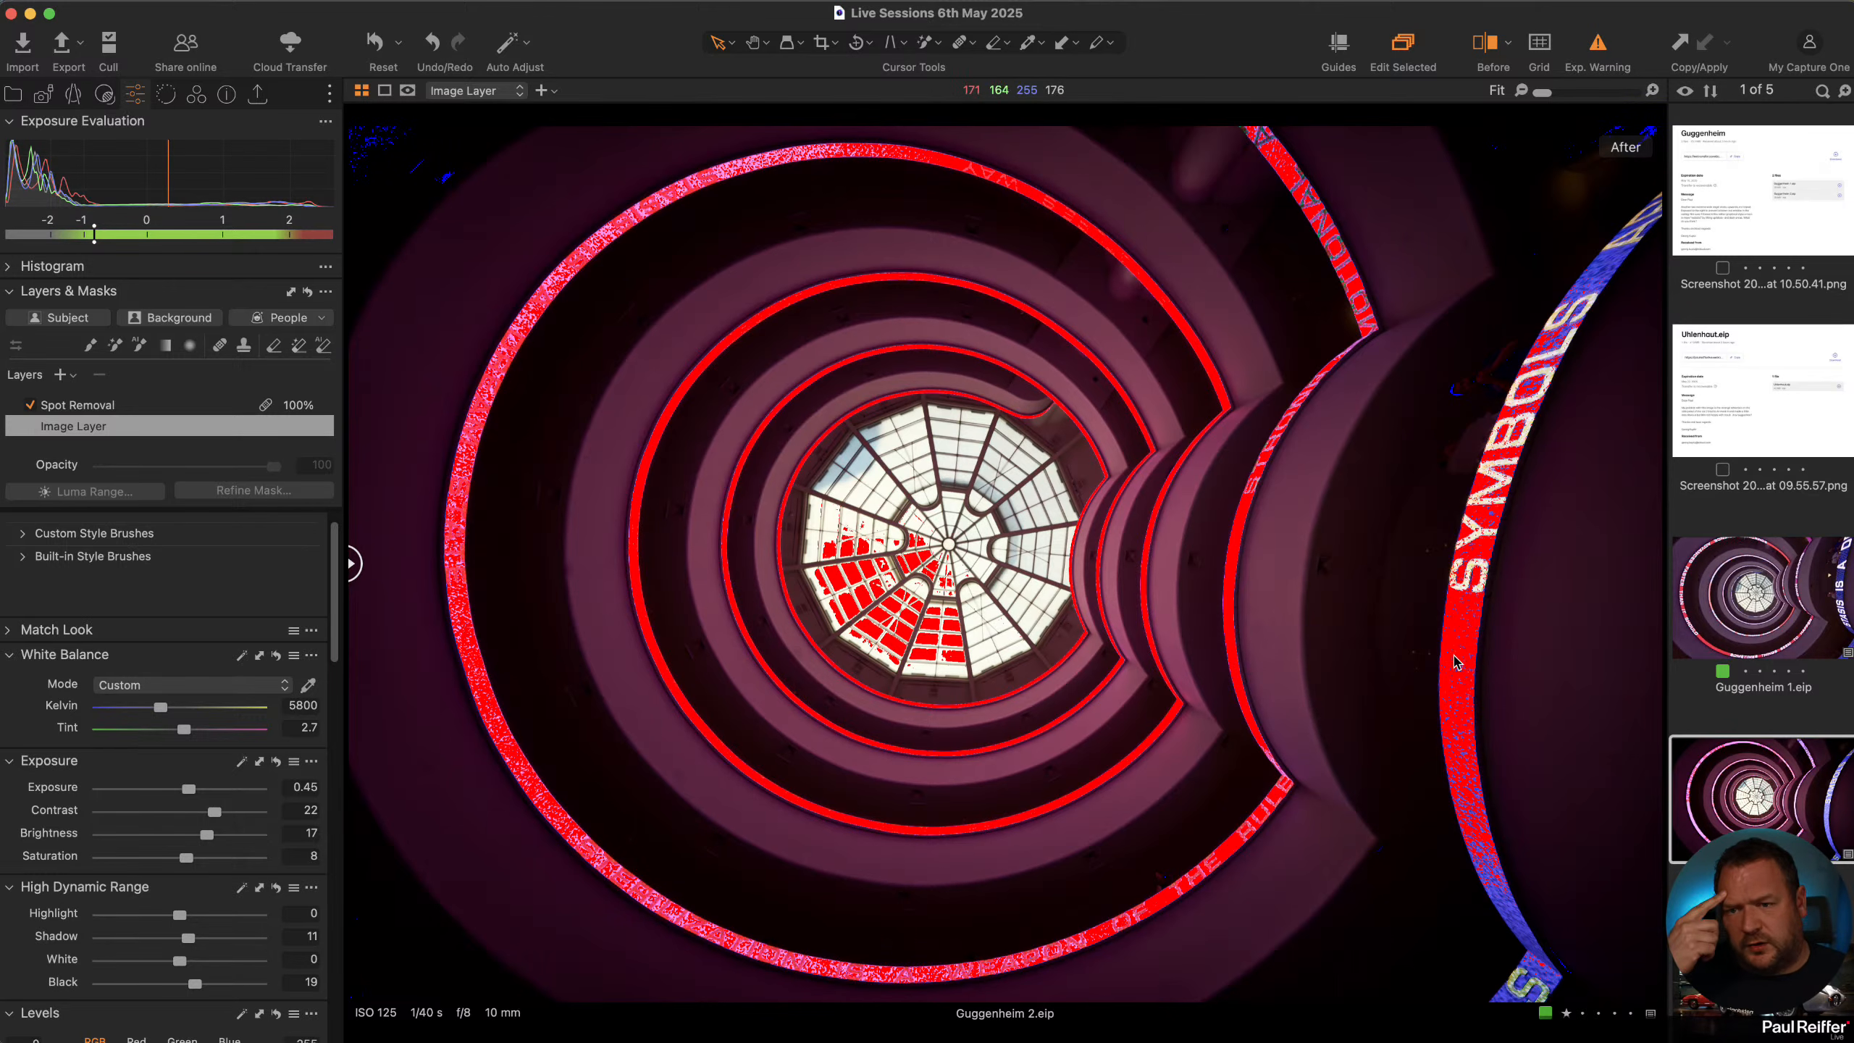
{"action": "left_click", "coordinate": [1598, 58]}
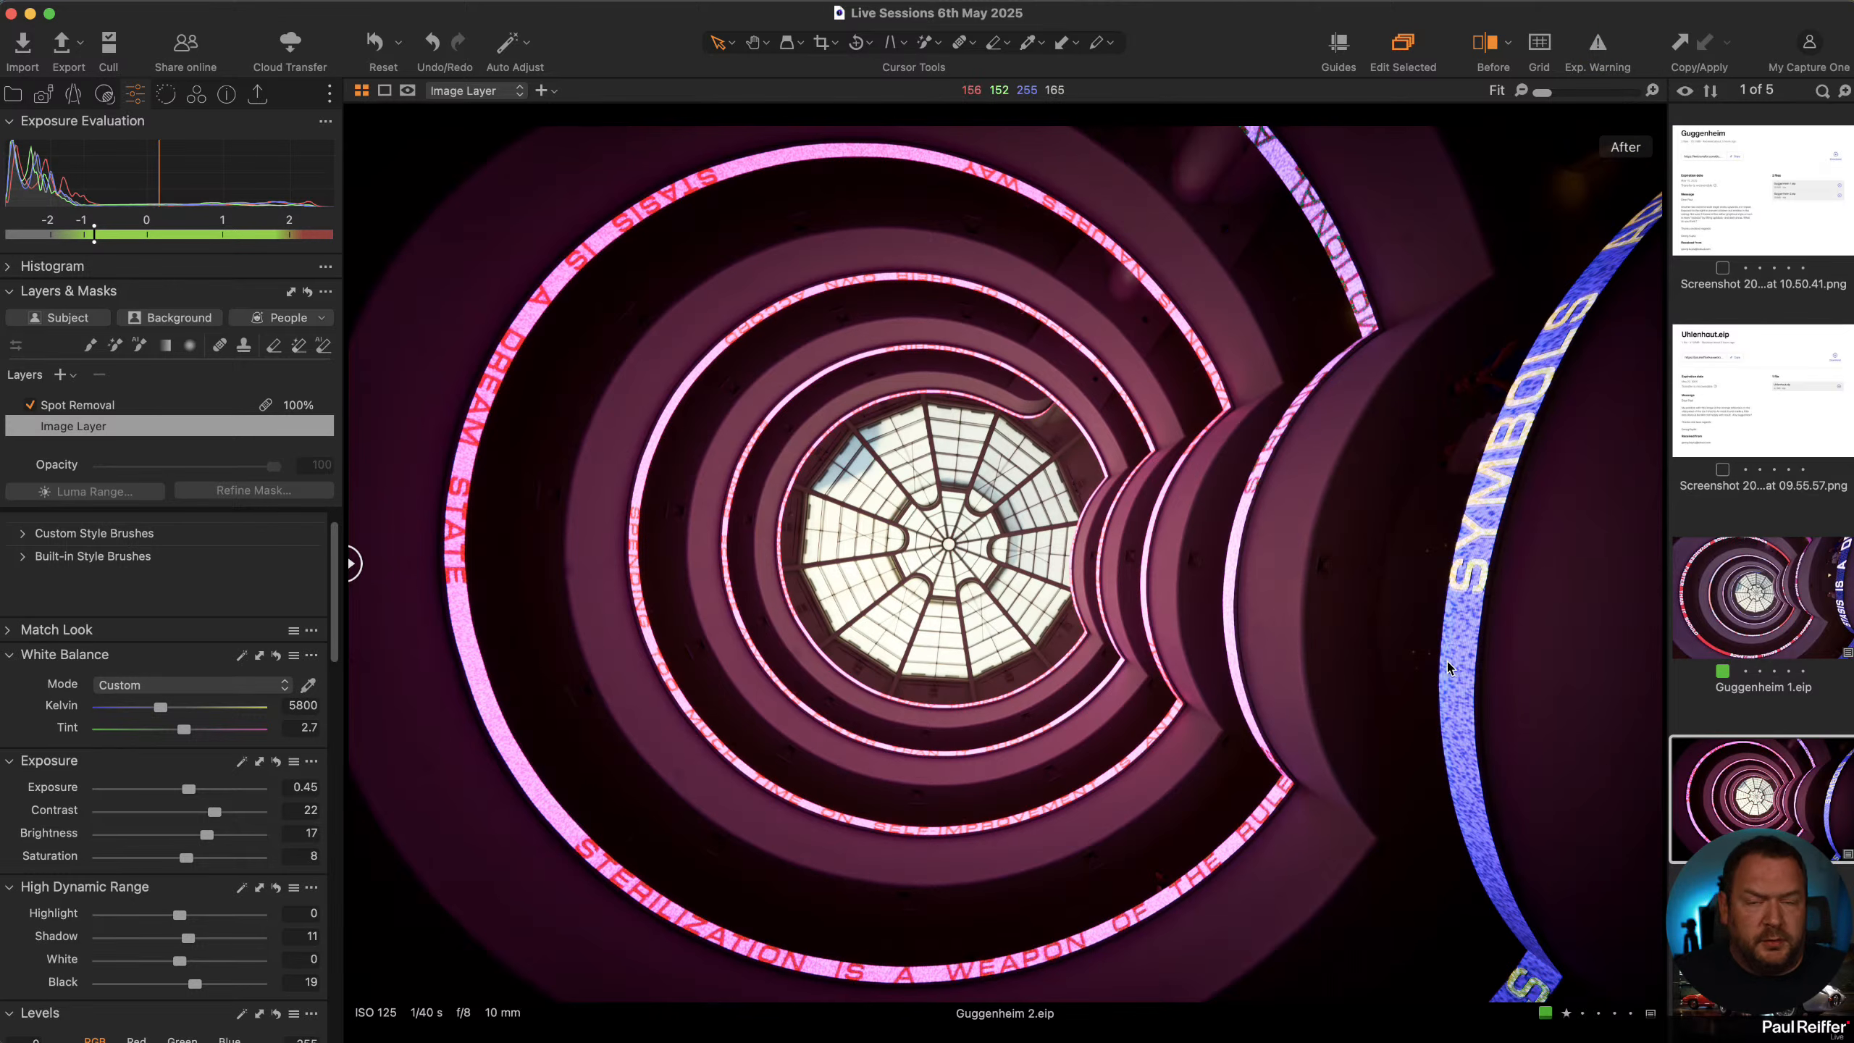
{"action": "left_click", "coordinate": [1597, 45]}
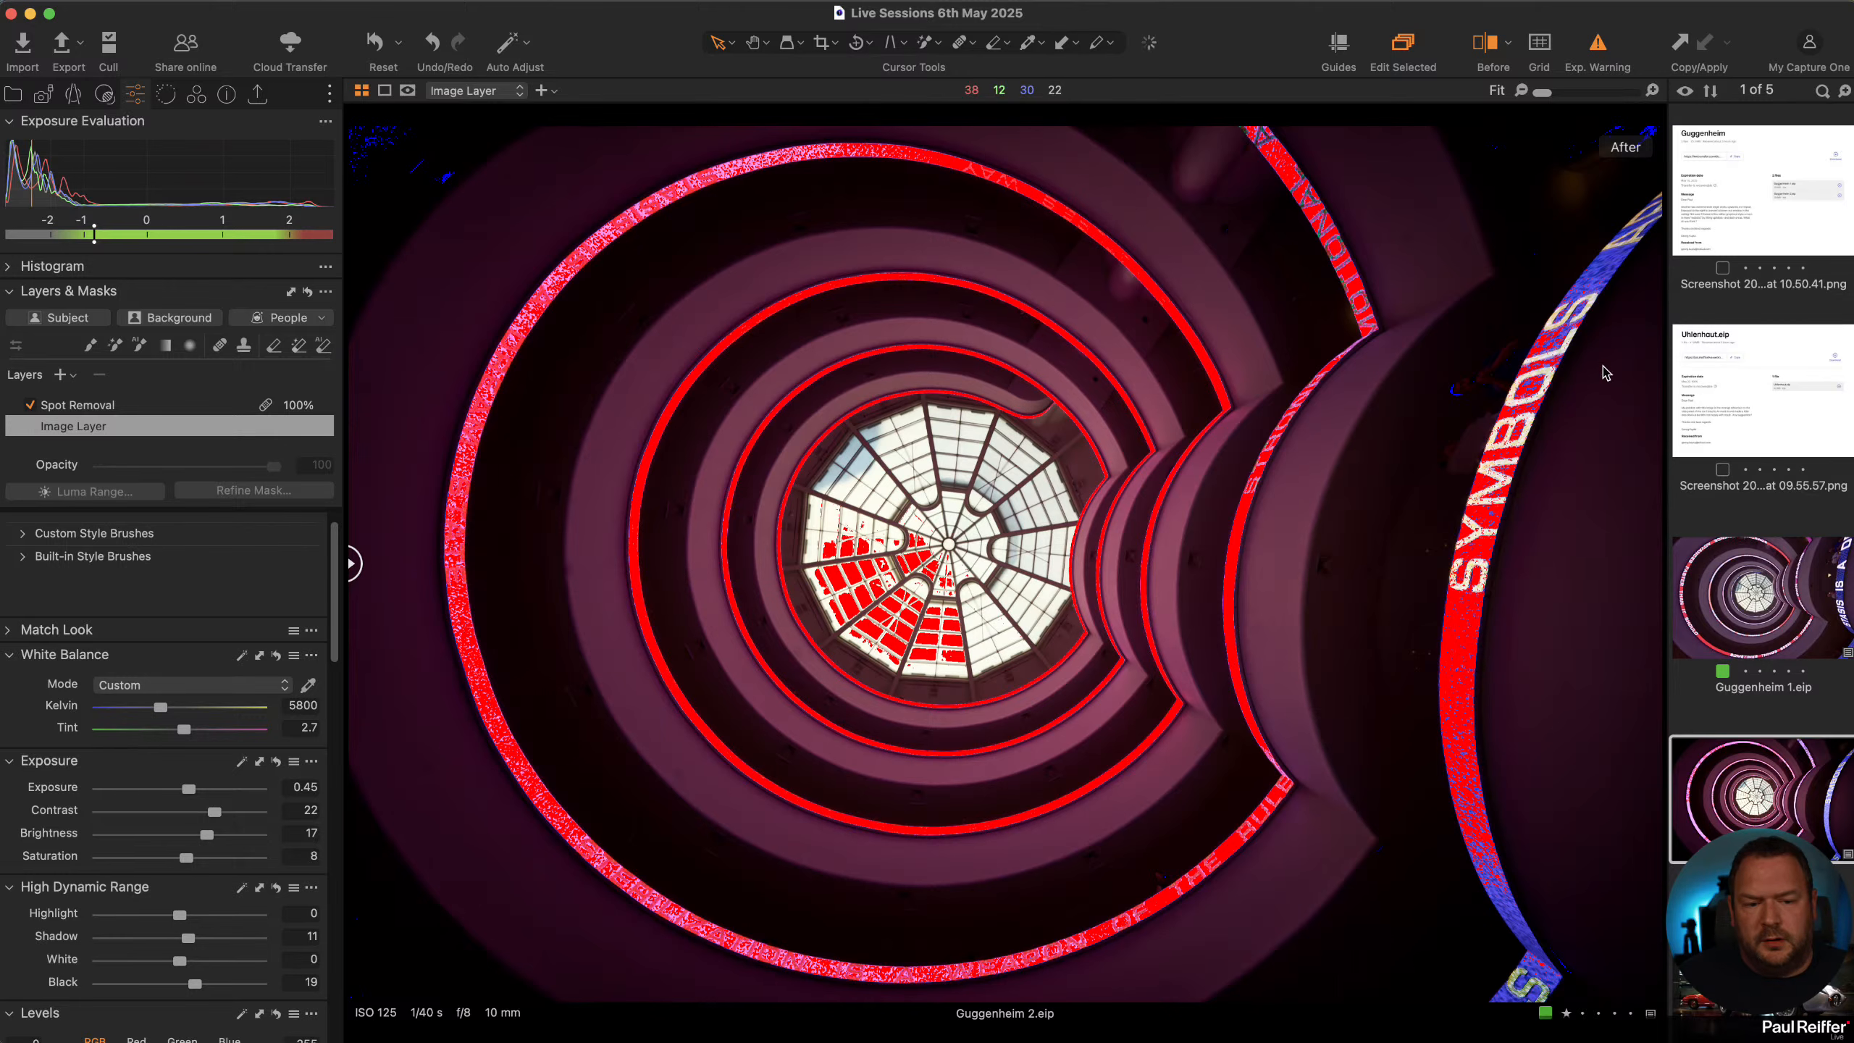
{"action": "left_click", "coordinate": [1599, 50]}
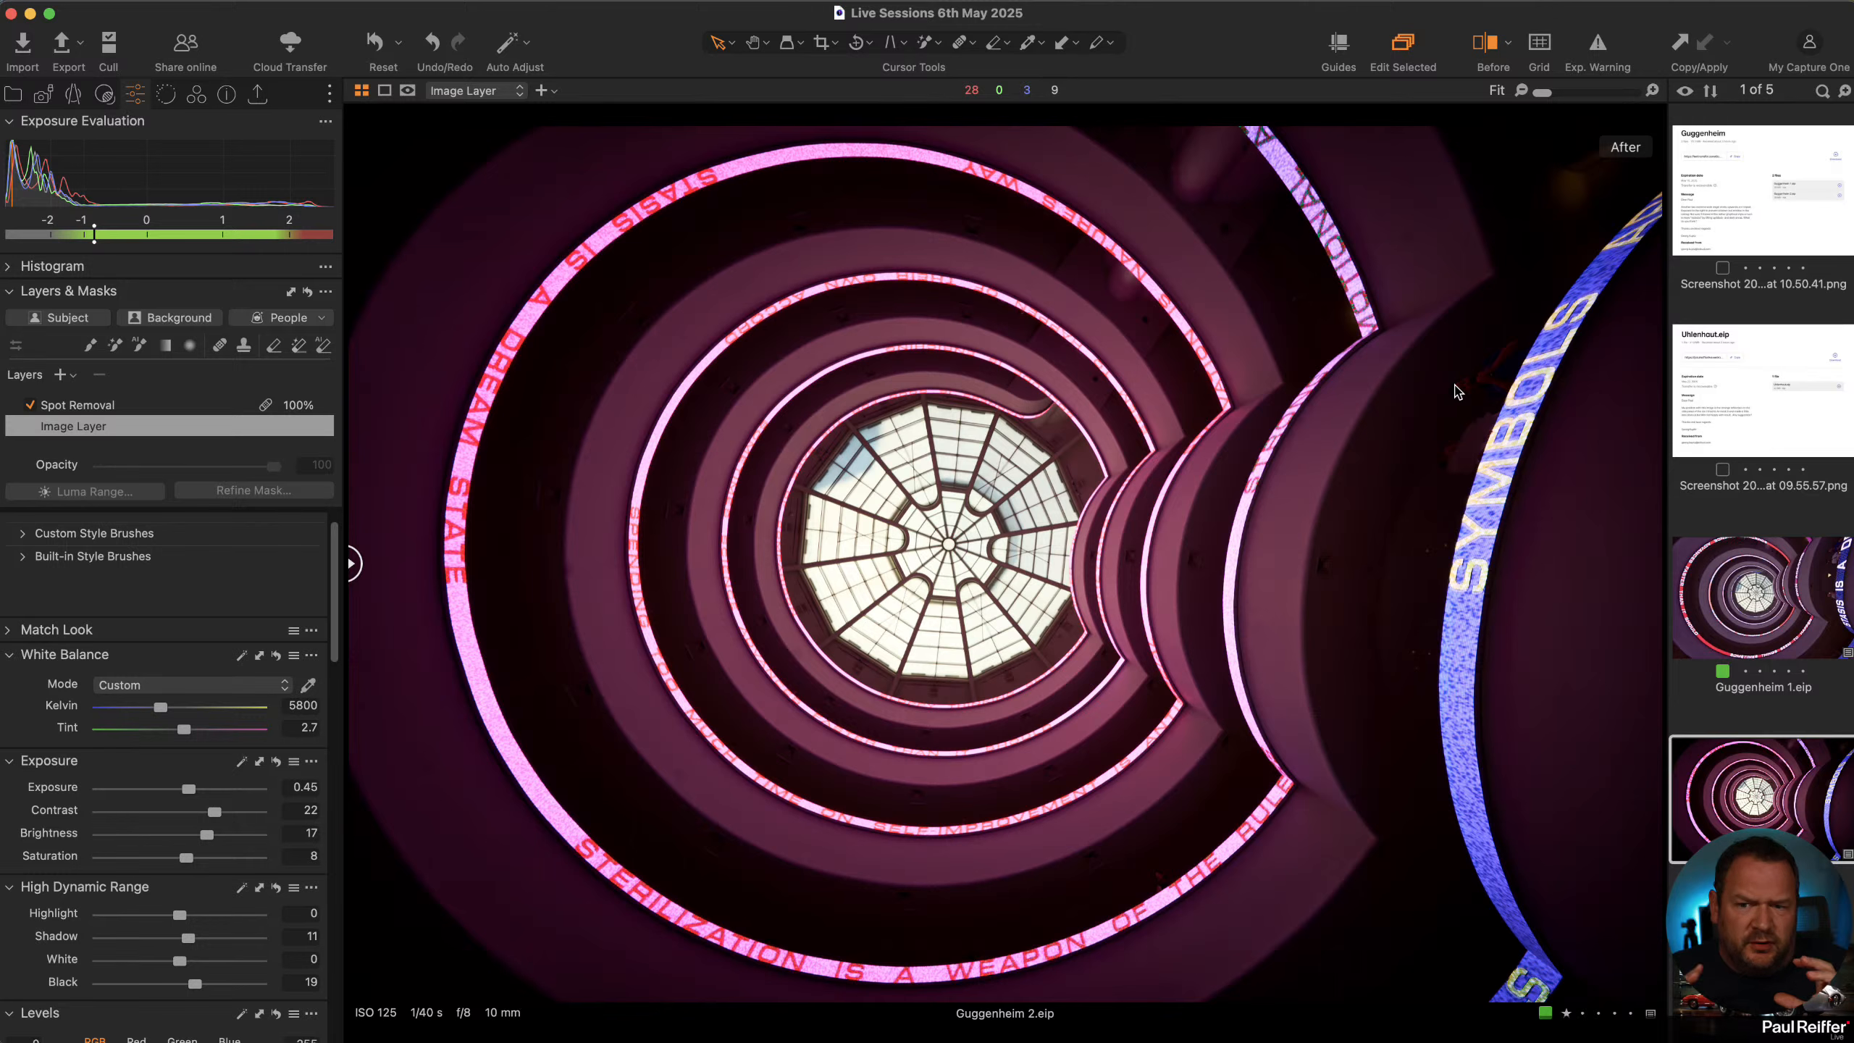
Clone the Guggenheim 2 variant with its adjustments and set the new variant's exposure to 2.49
{"action": "right_click", "coordinate": [1732, 768]}
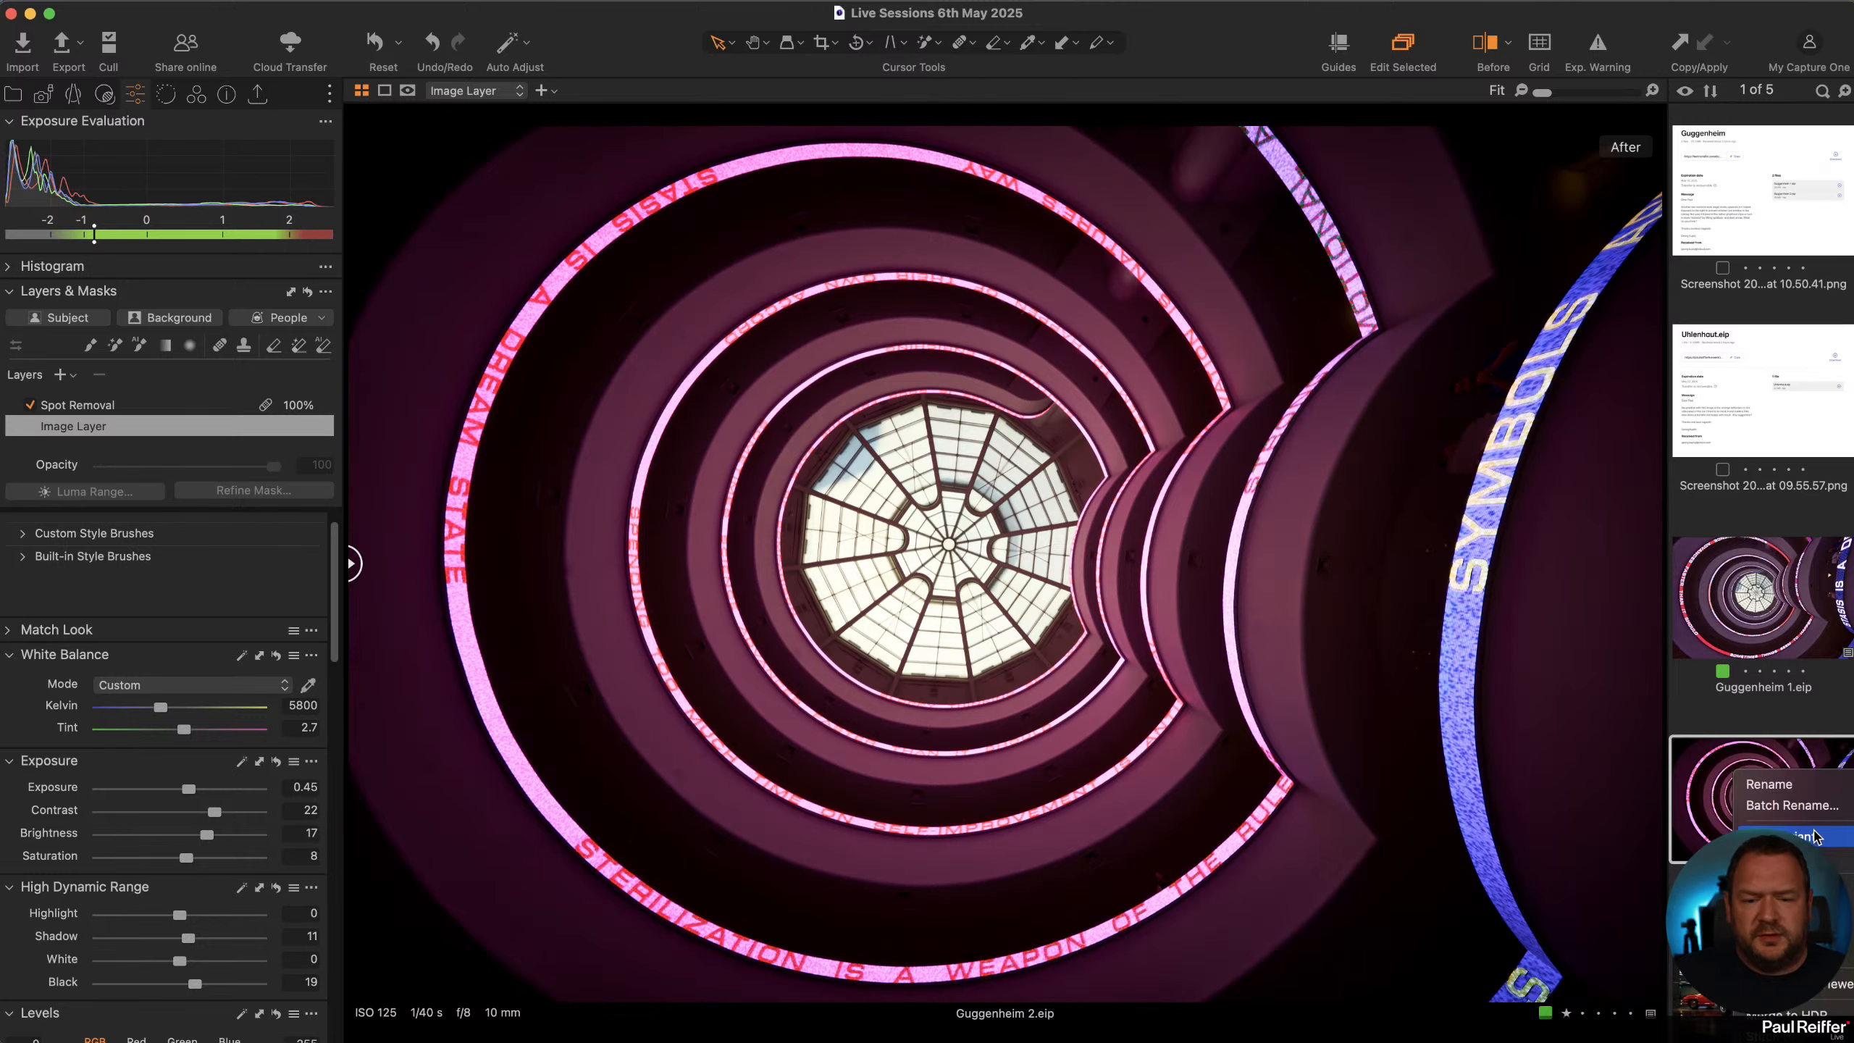
{"action": "left_click", "coordinate": [1842, 862]}
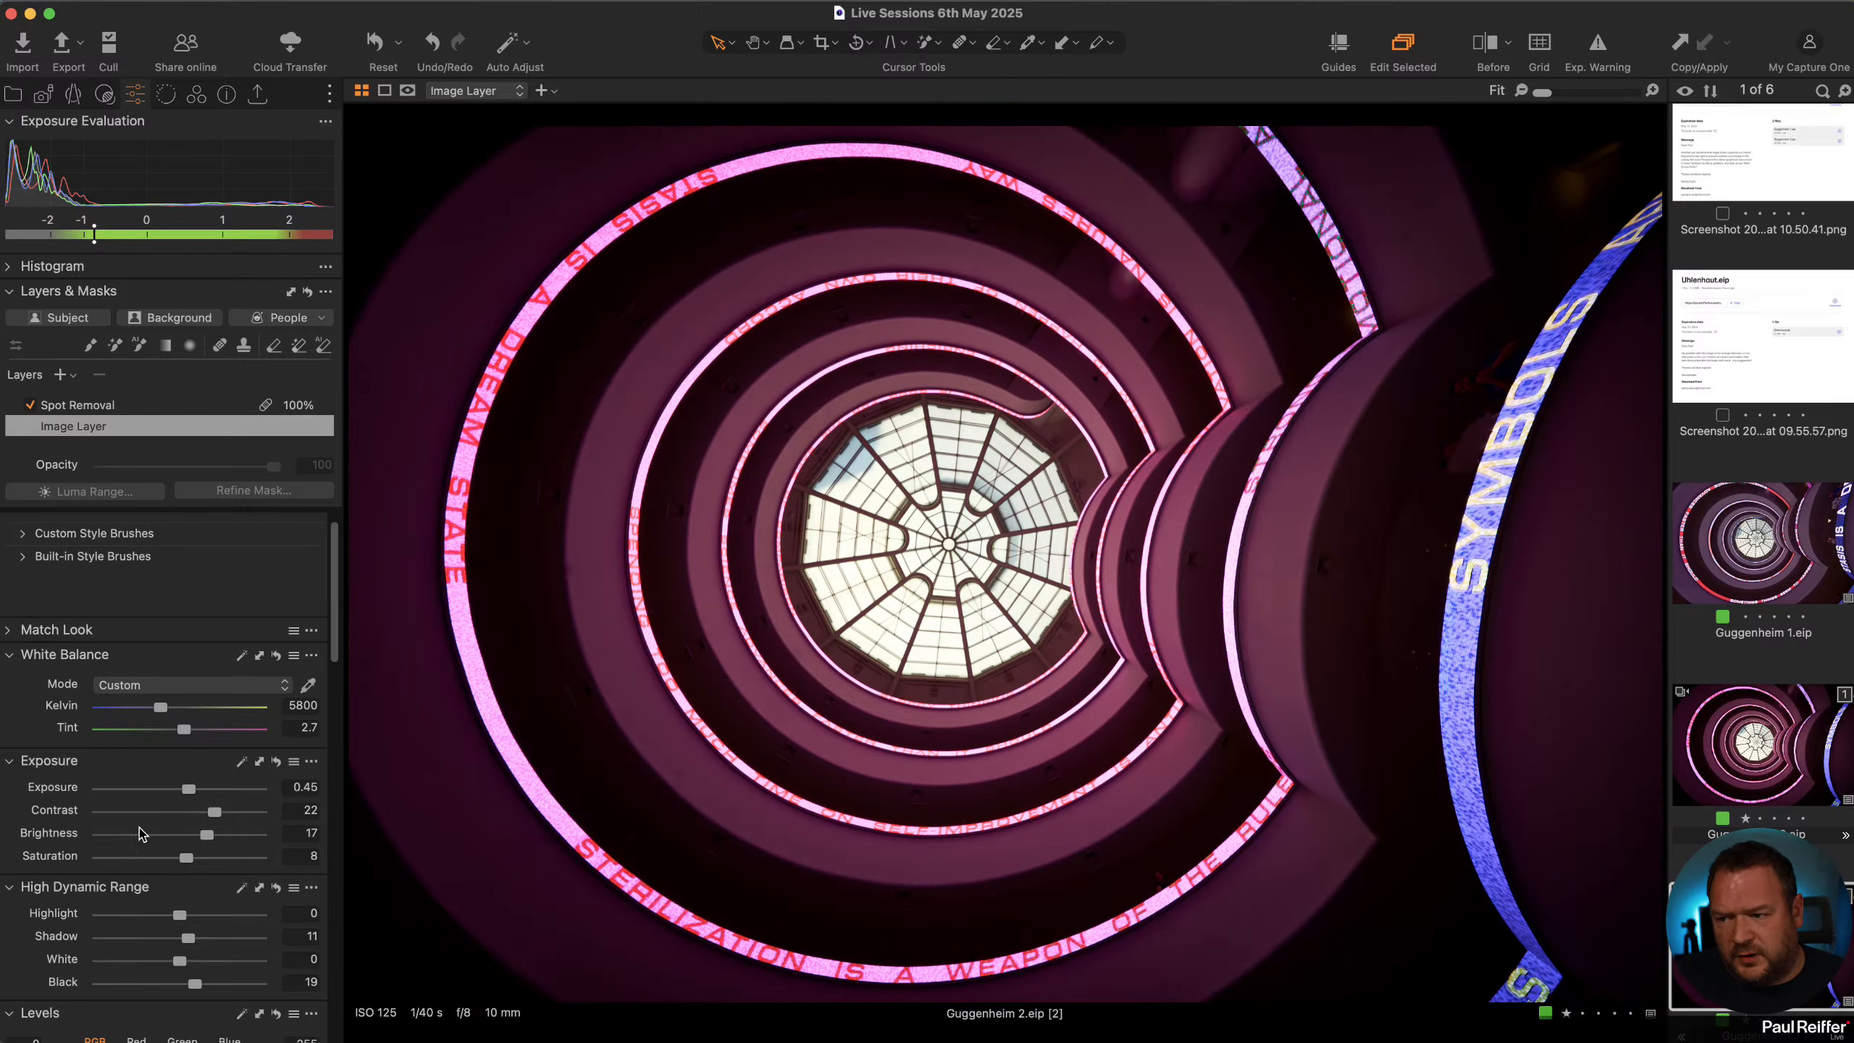
{"action": "left_click_drag", "start_coordinate": [189, 792], "coordinate": [230, 794]}
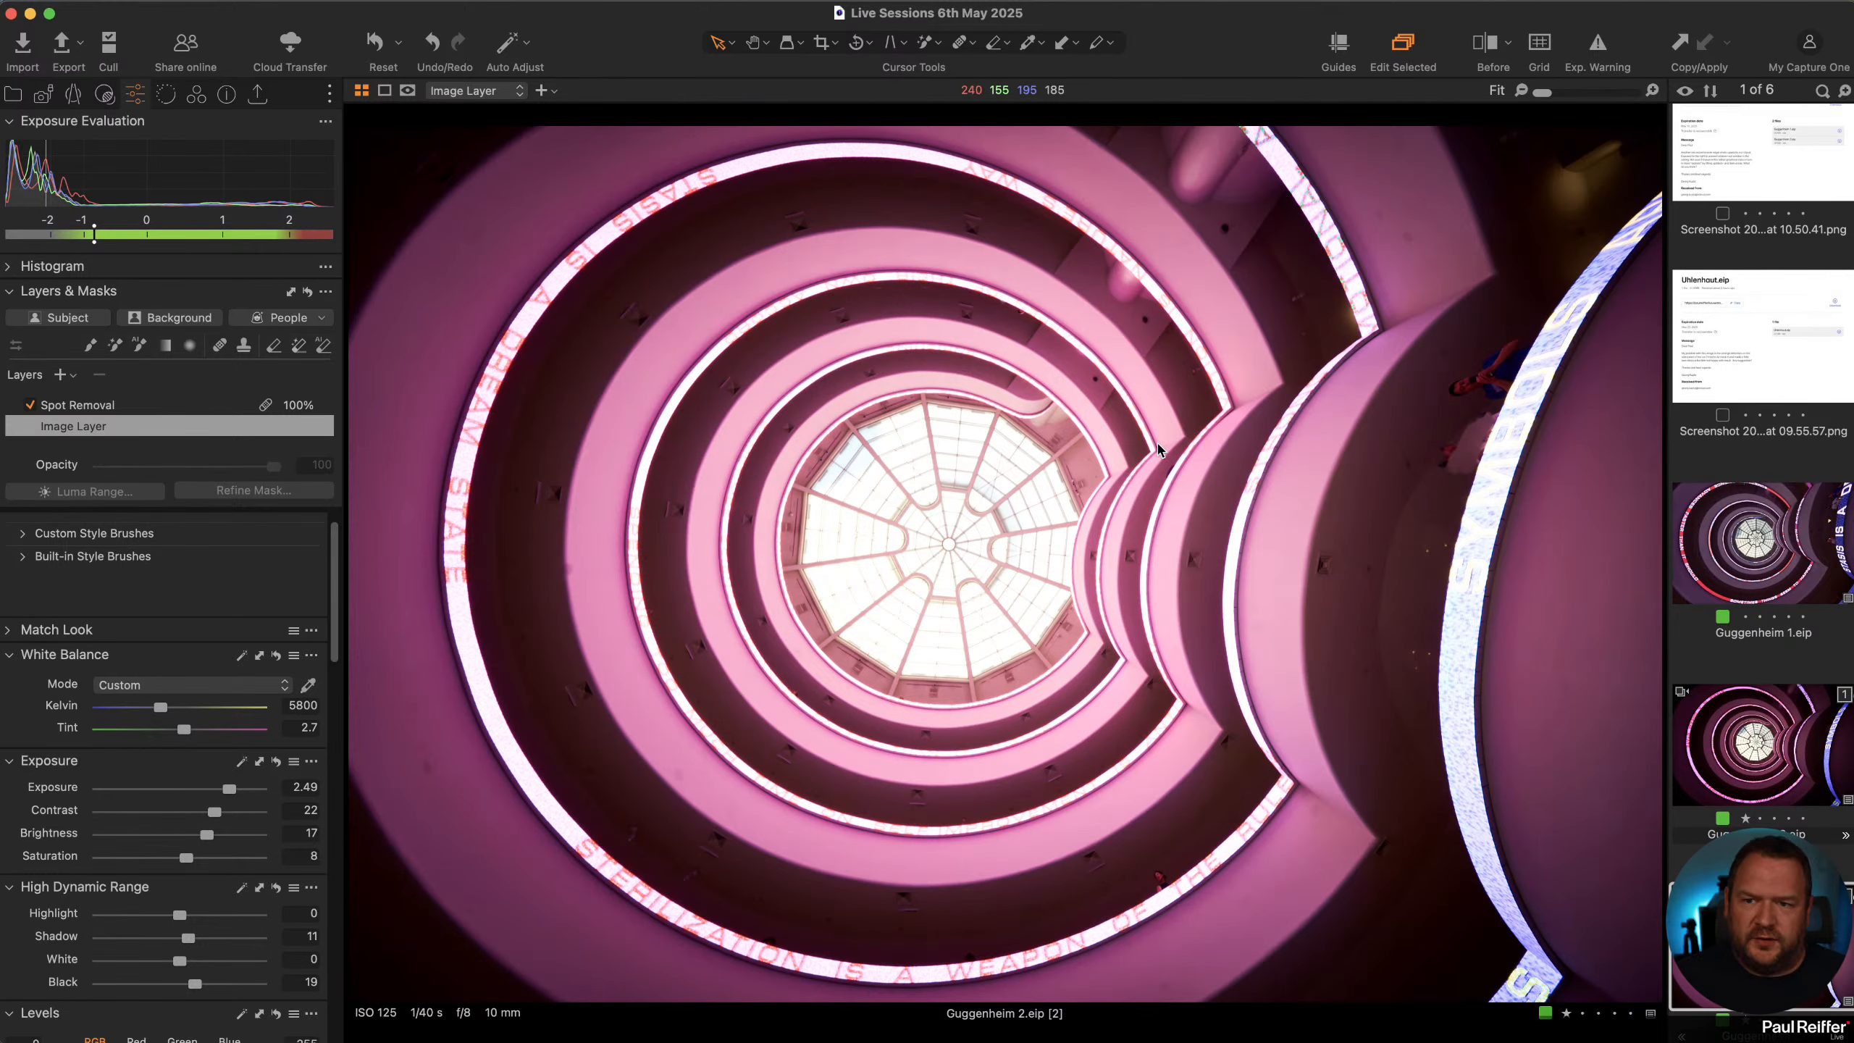
Straighten the new Guggenheim 2 variant along a line through the skylight's centre and set its exposure to 0.48
{"action": "left_click", "coordinate": [856, 44]}
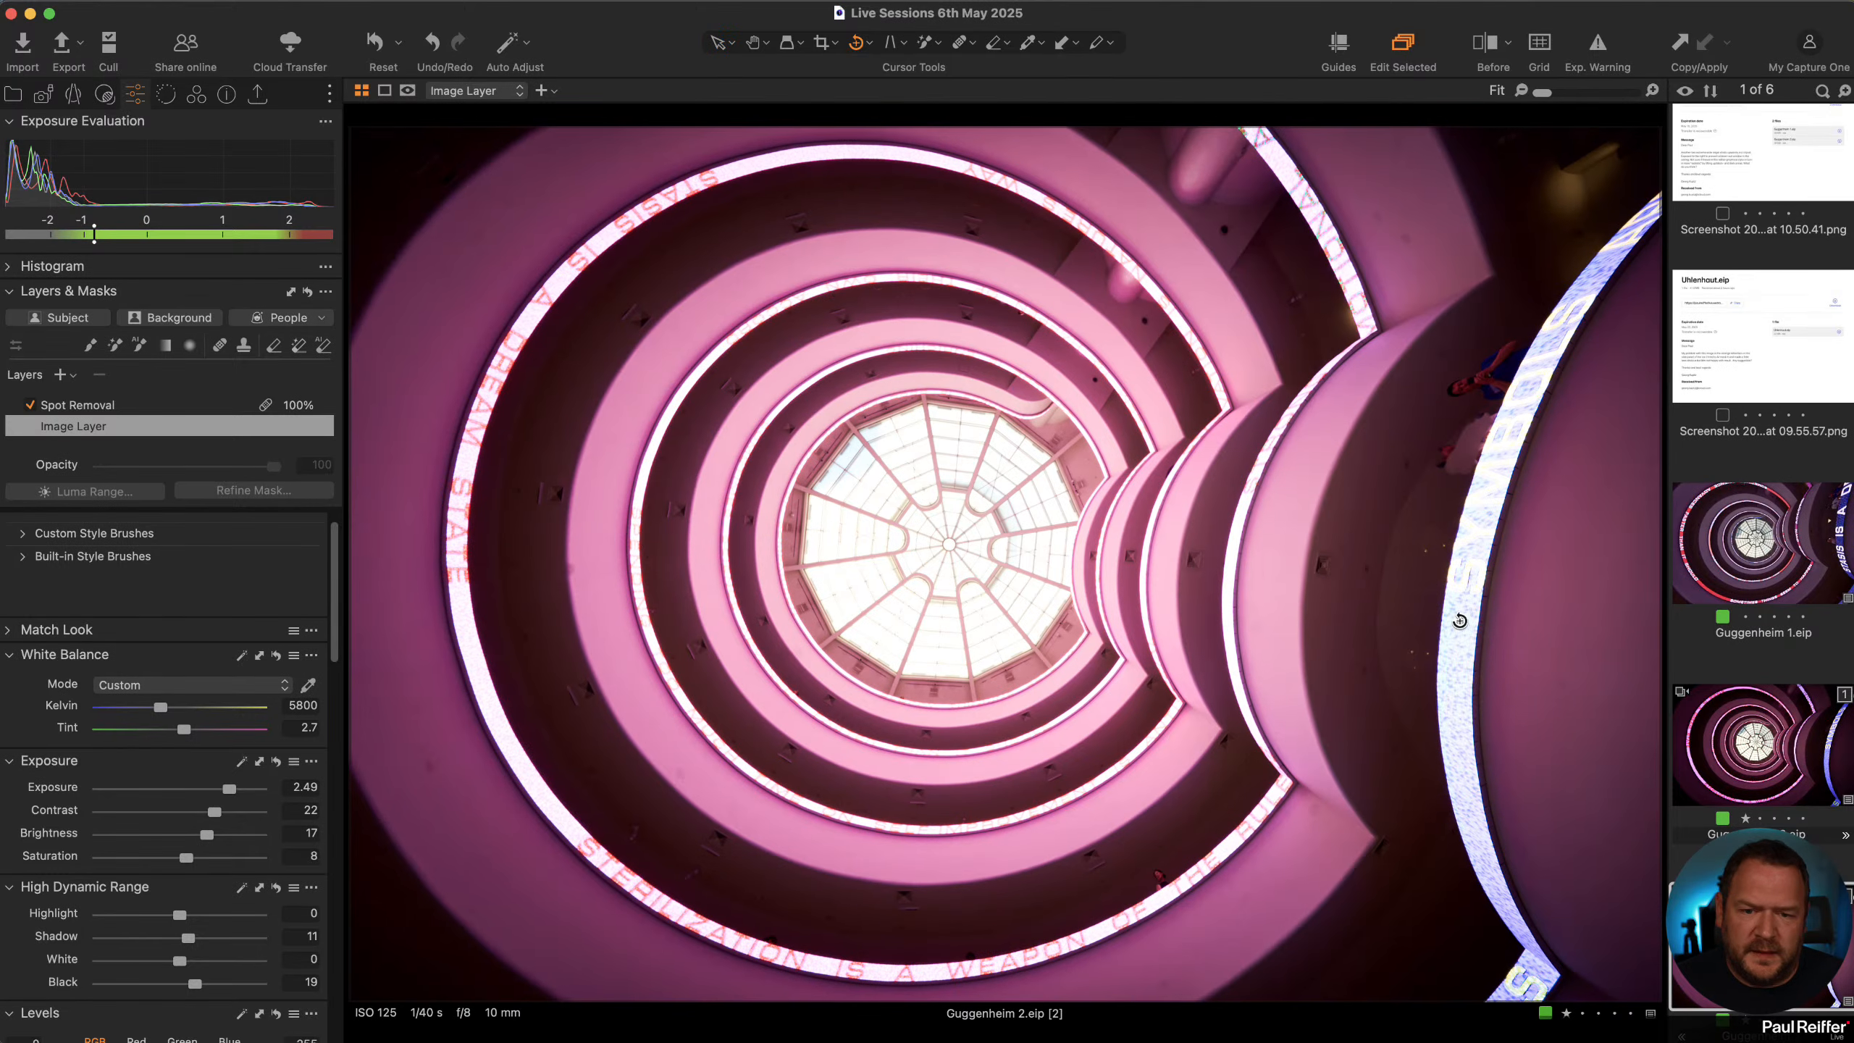
{"action": "left_click_drag", "start_coordinate": [1370, 567], "coordinate": [360, 498]}
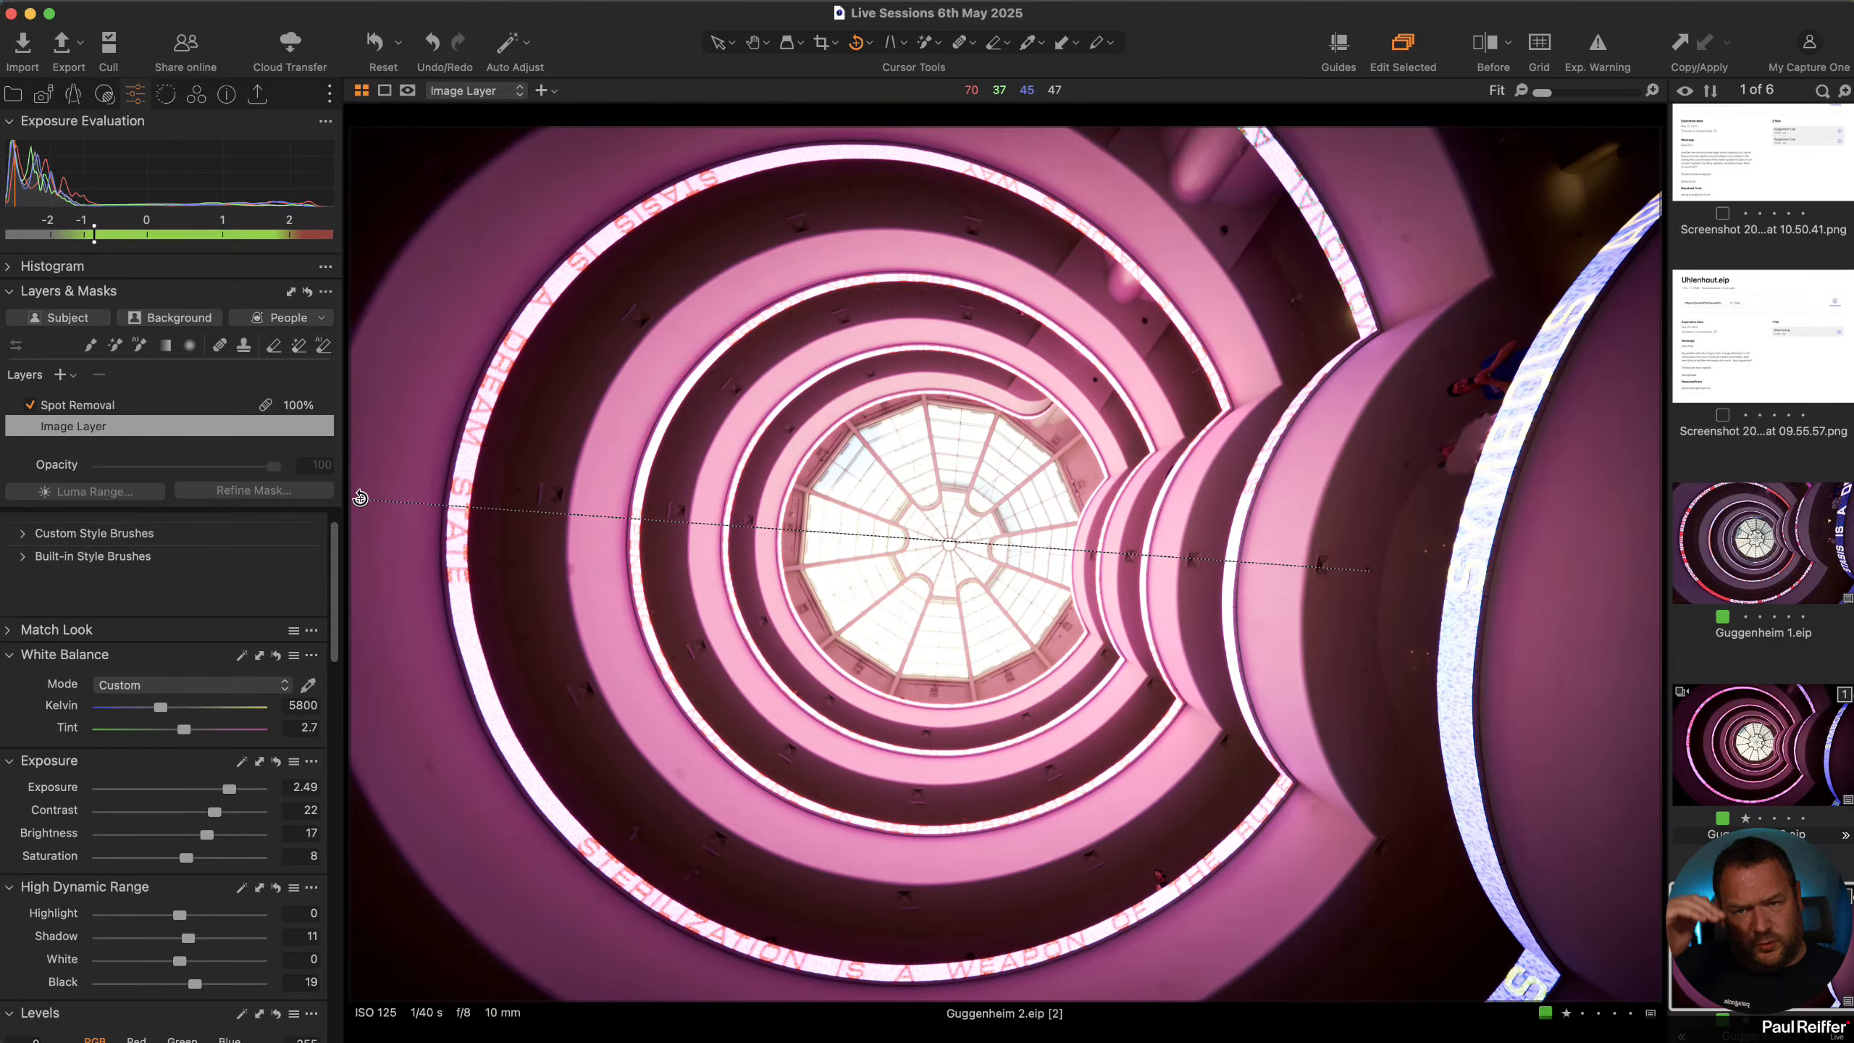
{"action": "left_click_drag", "start_coordinate": [361, 498], "coordinate": [361, 498]}
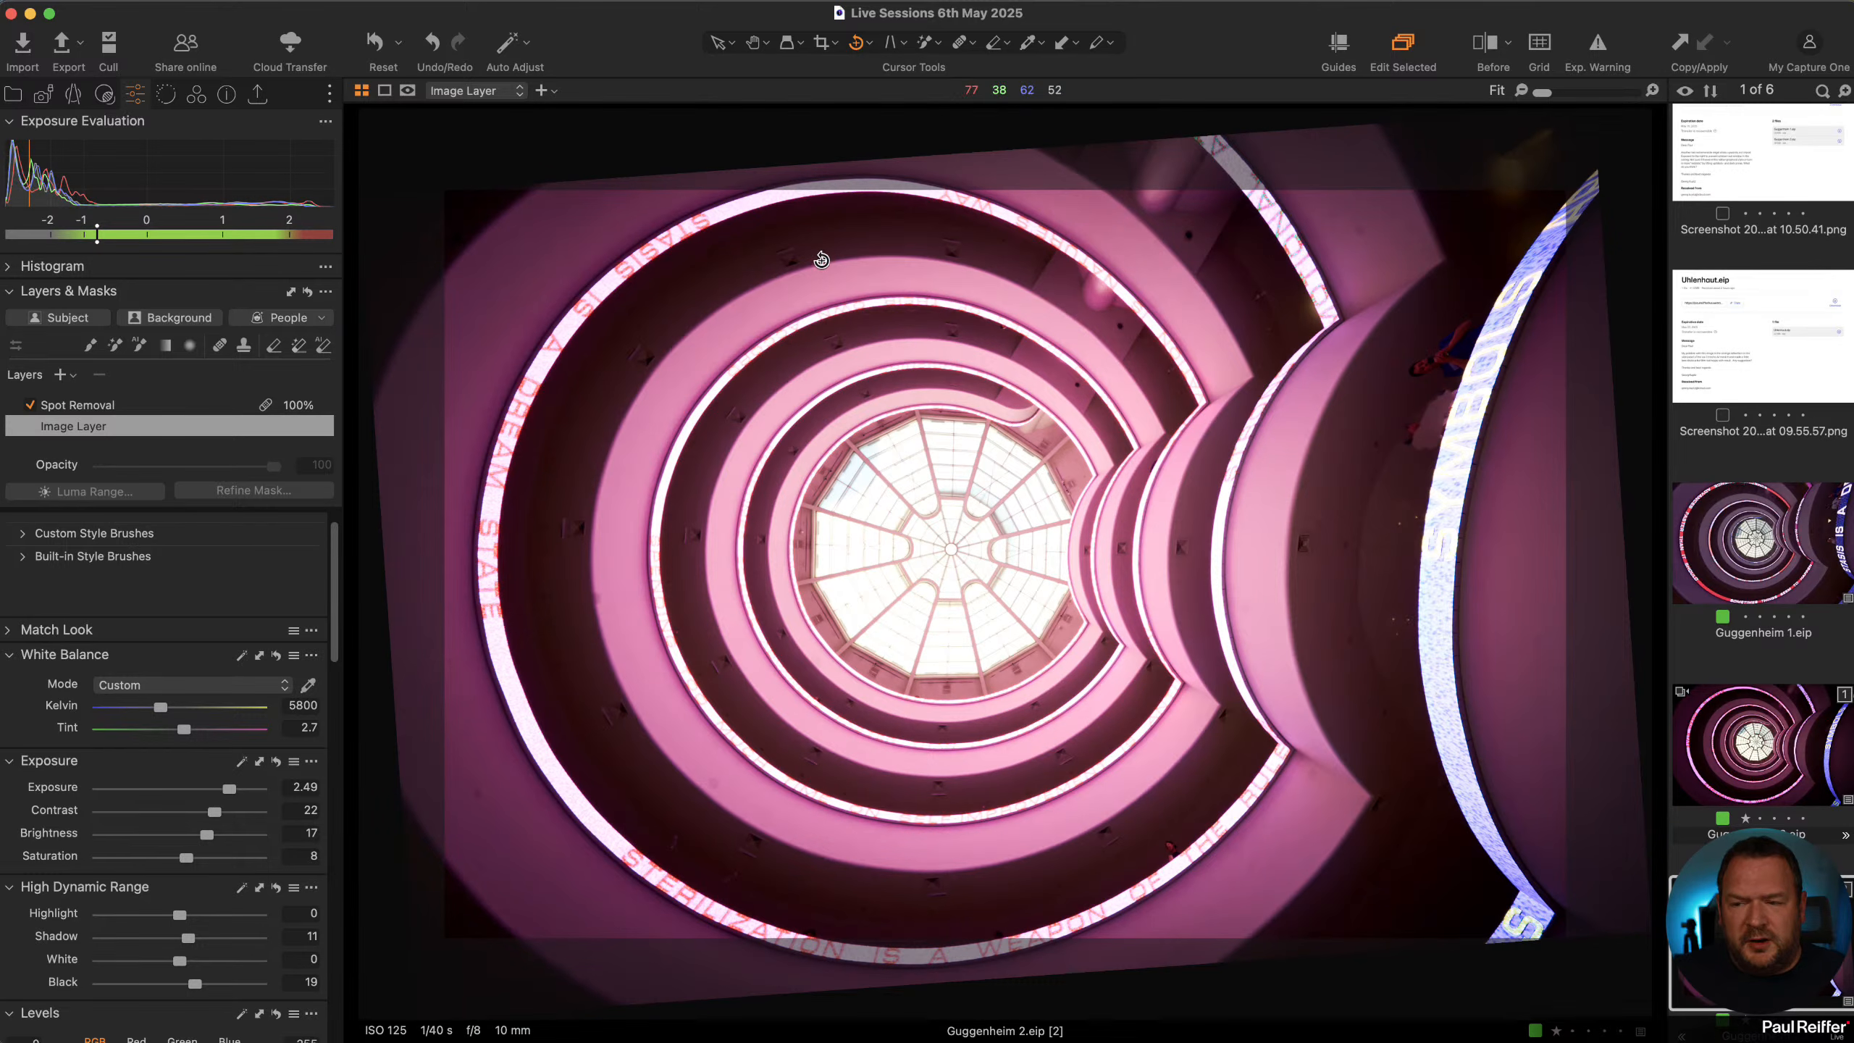
{"action": "left_click_drag", "start_coordinate": [233, 786], "coordinate": [195, 801]}
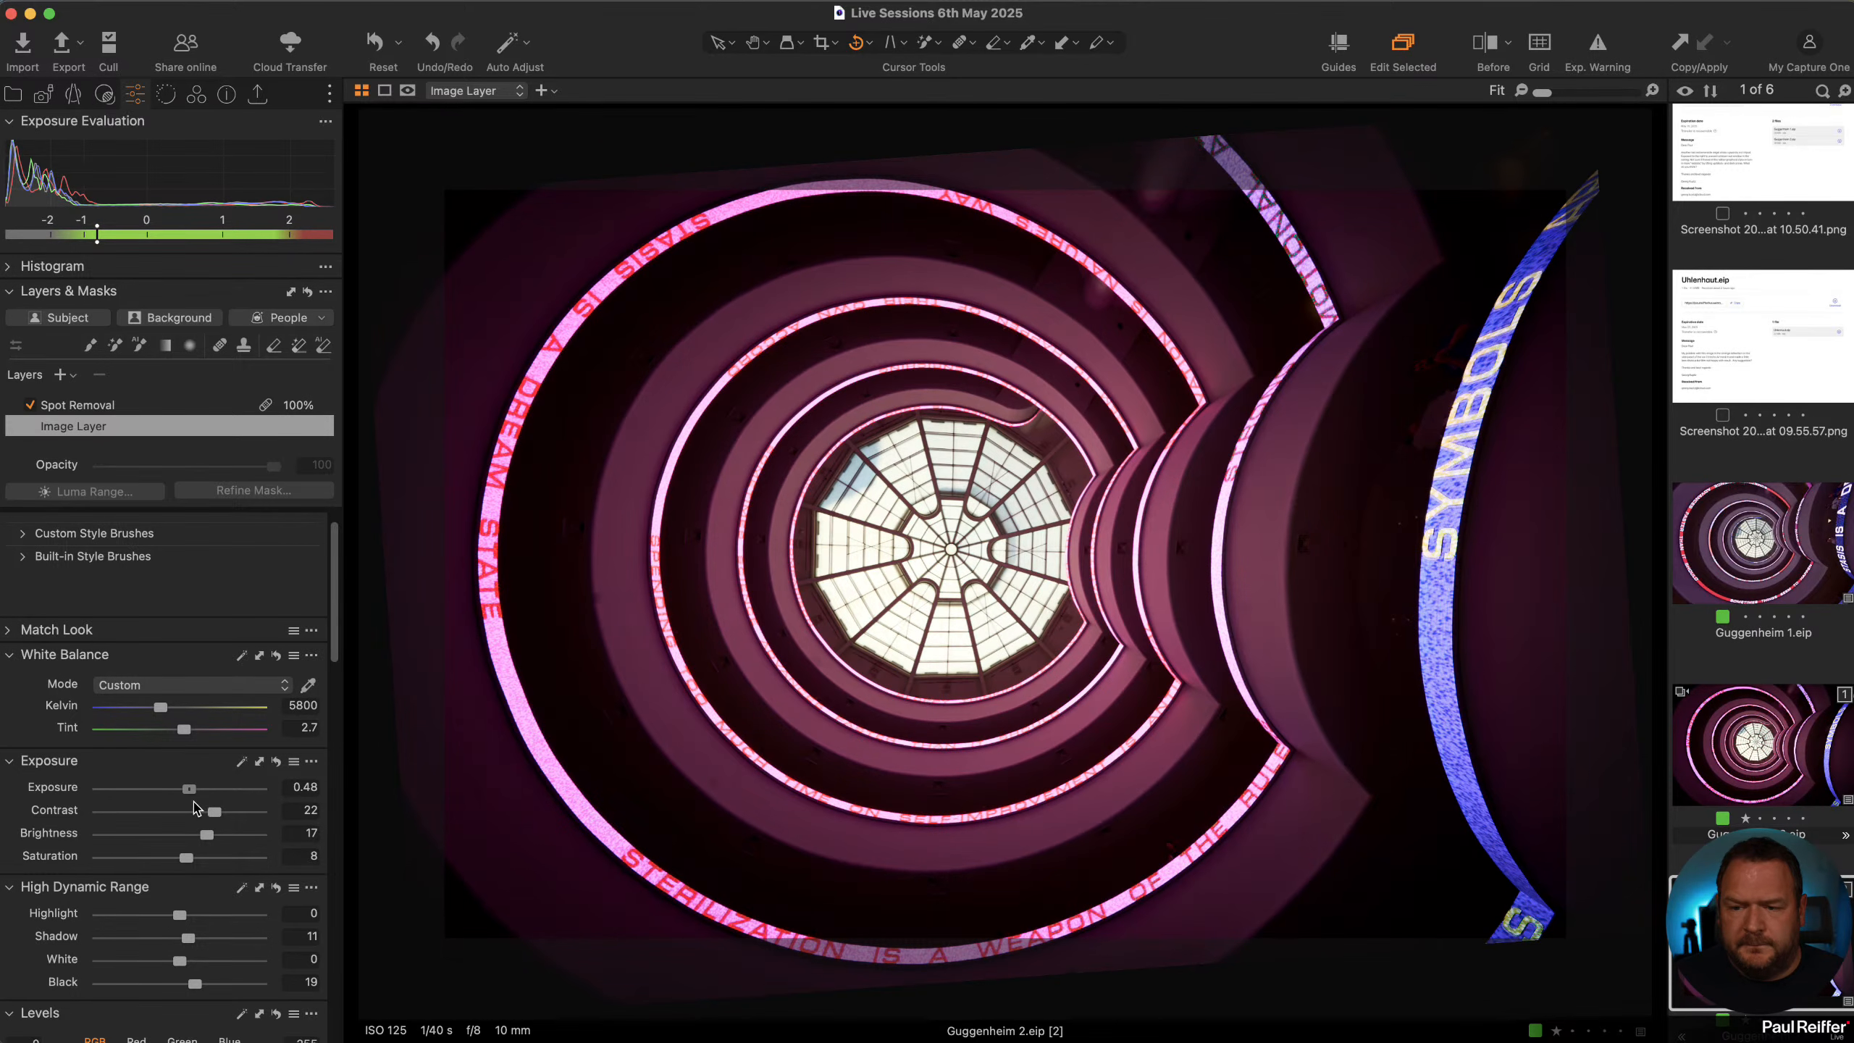
Tighten the crop to about 83.96 x 55.97 in, shift it slightly upward and apply it
{"action": "left_click", "coordinate": [819, 46]}
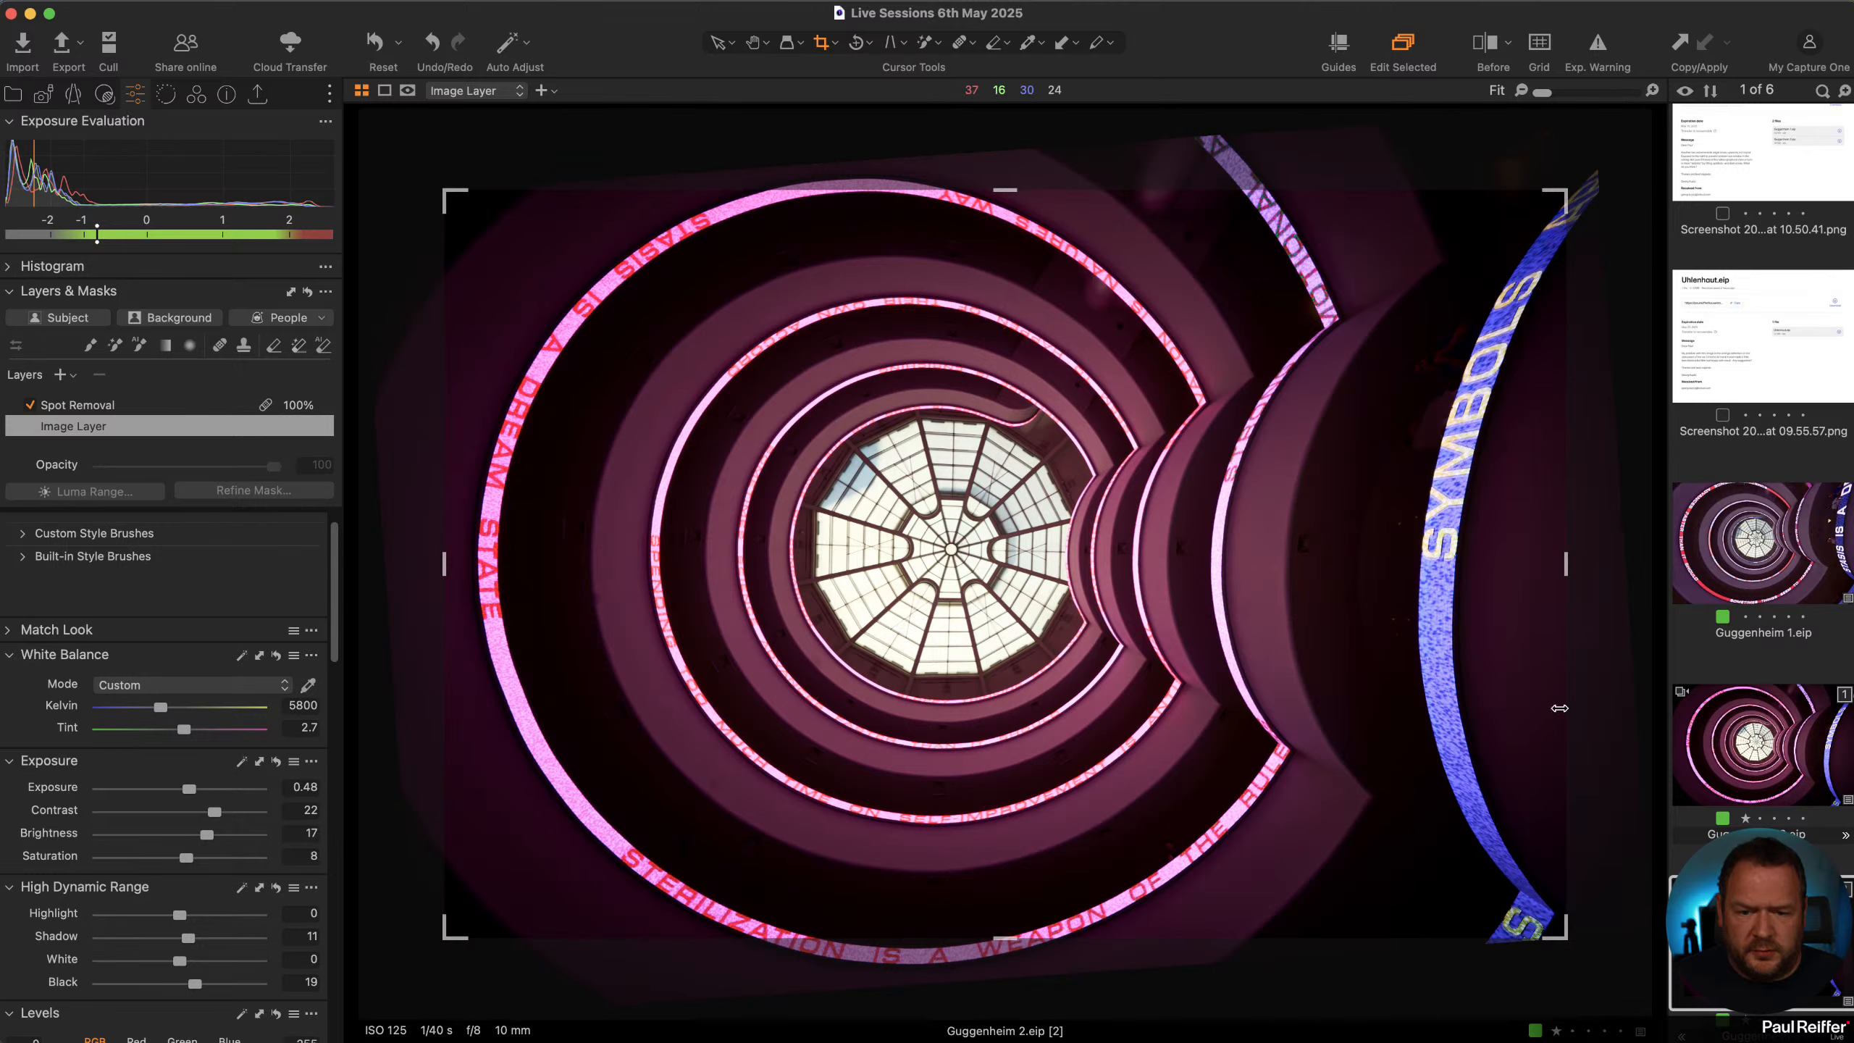
{"action": "left_click_drag", "start_coordinate": [1564, 562], "coordinate": [1509, 576]}
{"action": "left_click_drag", "start_coordinate": [1510, 577], "coordinate": [1508, 577]}
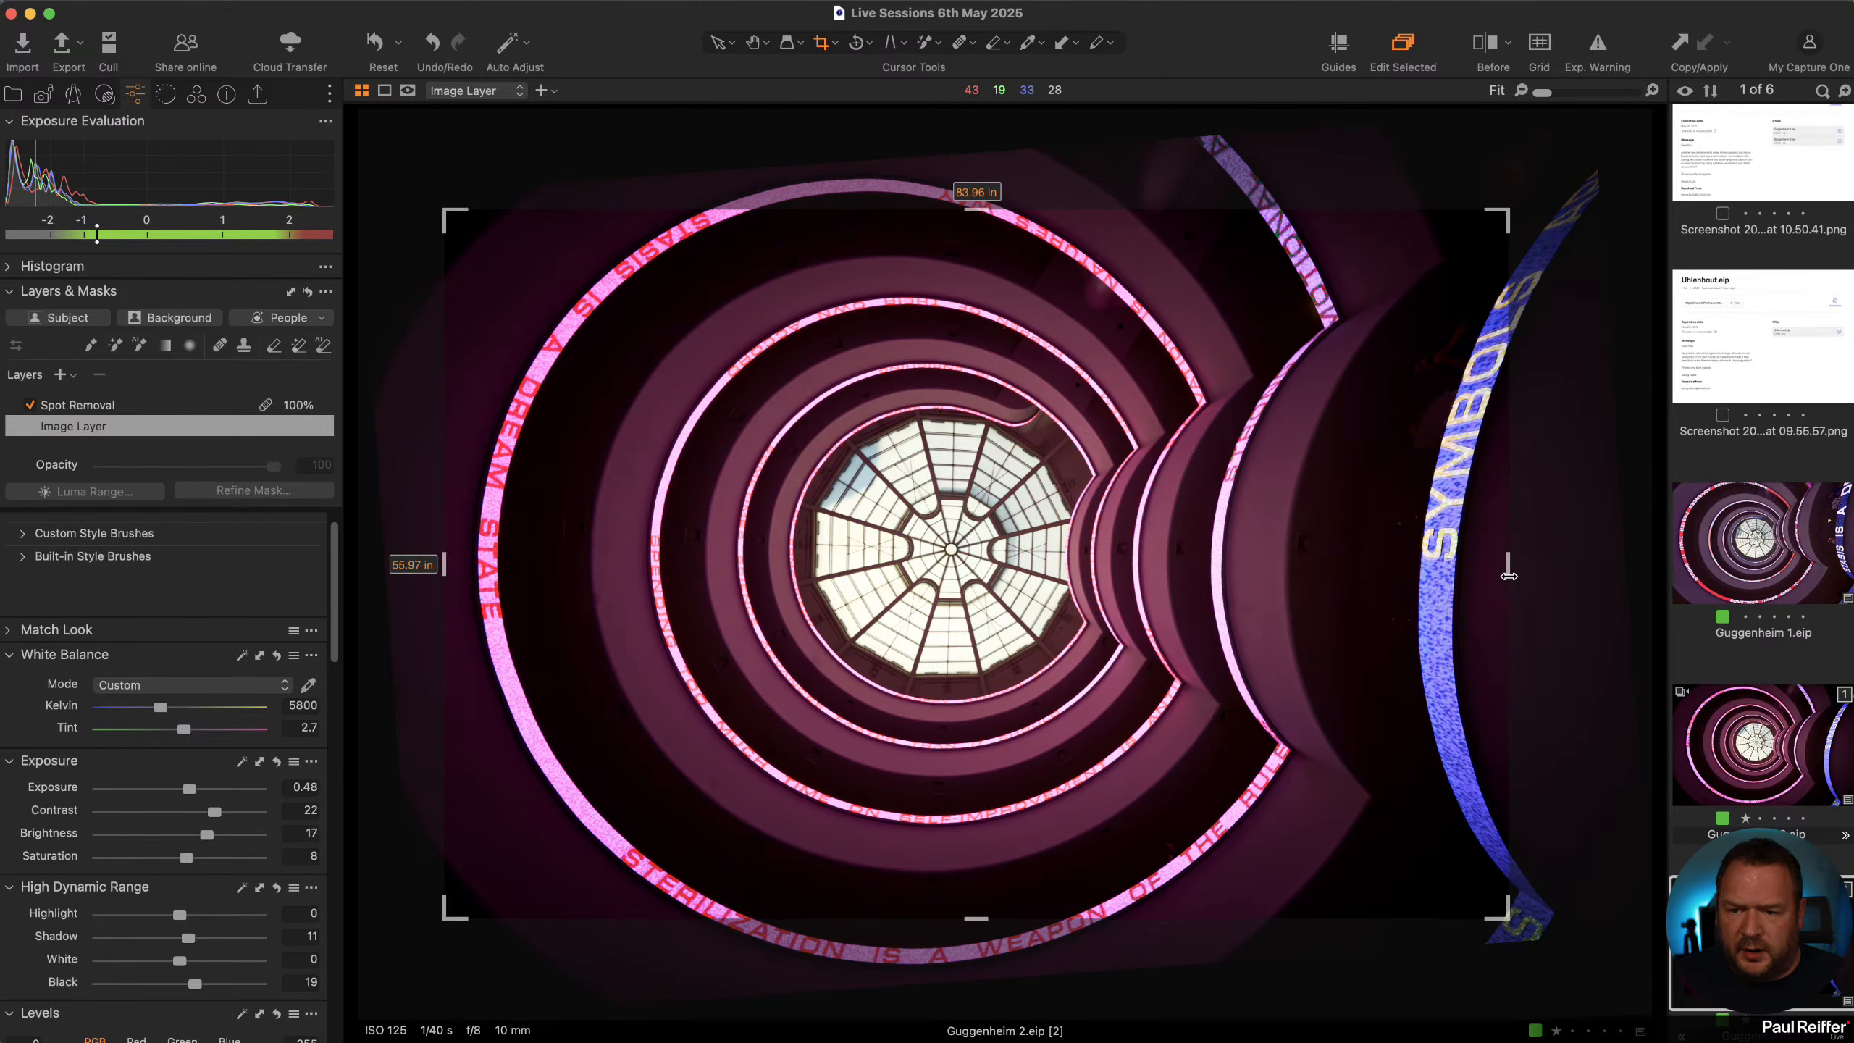
{"action": "left_click_drag", "start_coordinate": [1157, 642], "coordinate": [1152, 628]}
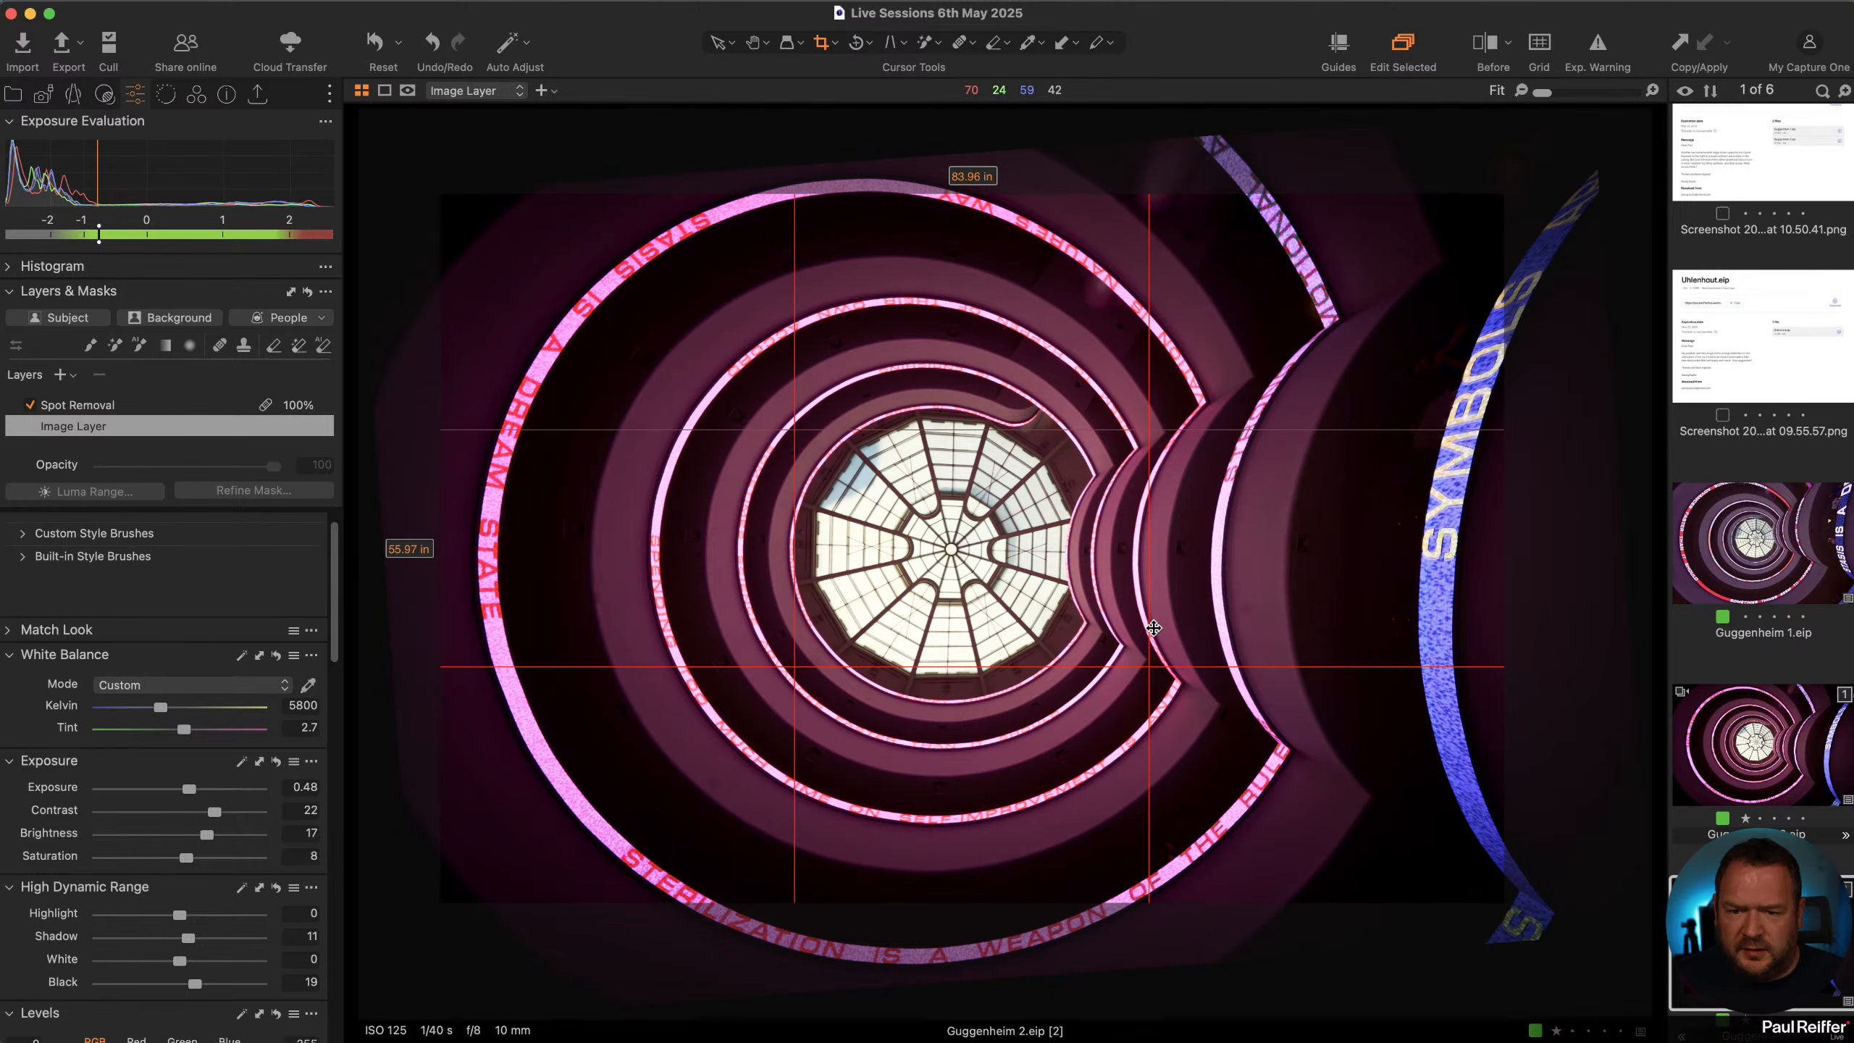
{"action": "left_click_drag", "start_coordinate": [1153, 628], "coordinate": [1153, 628]}
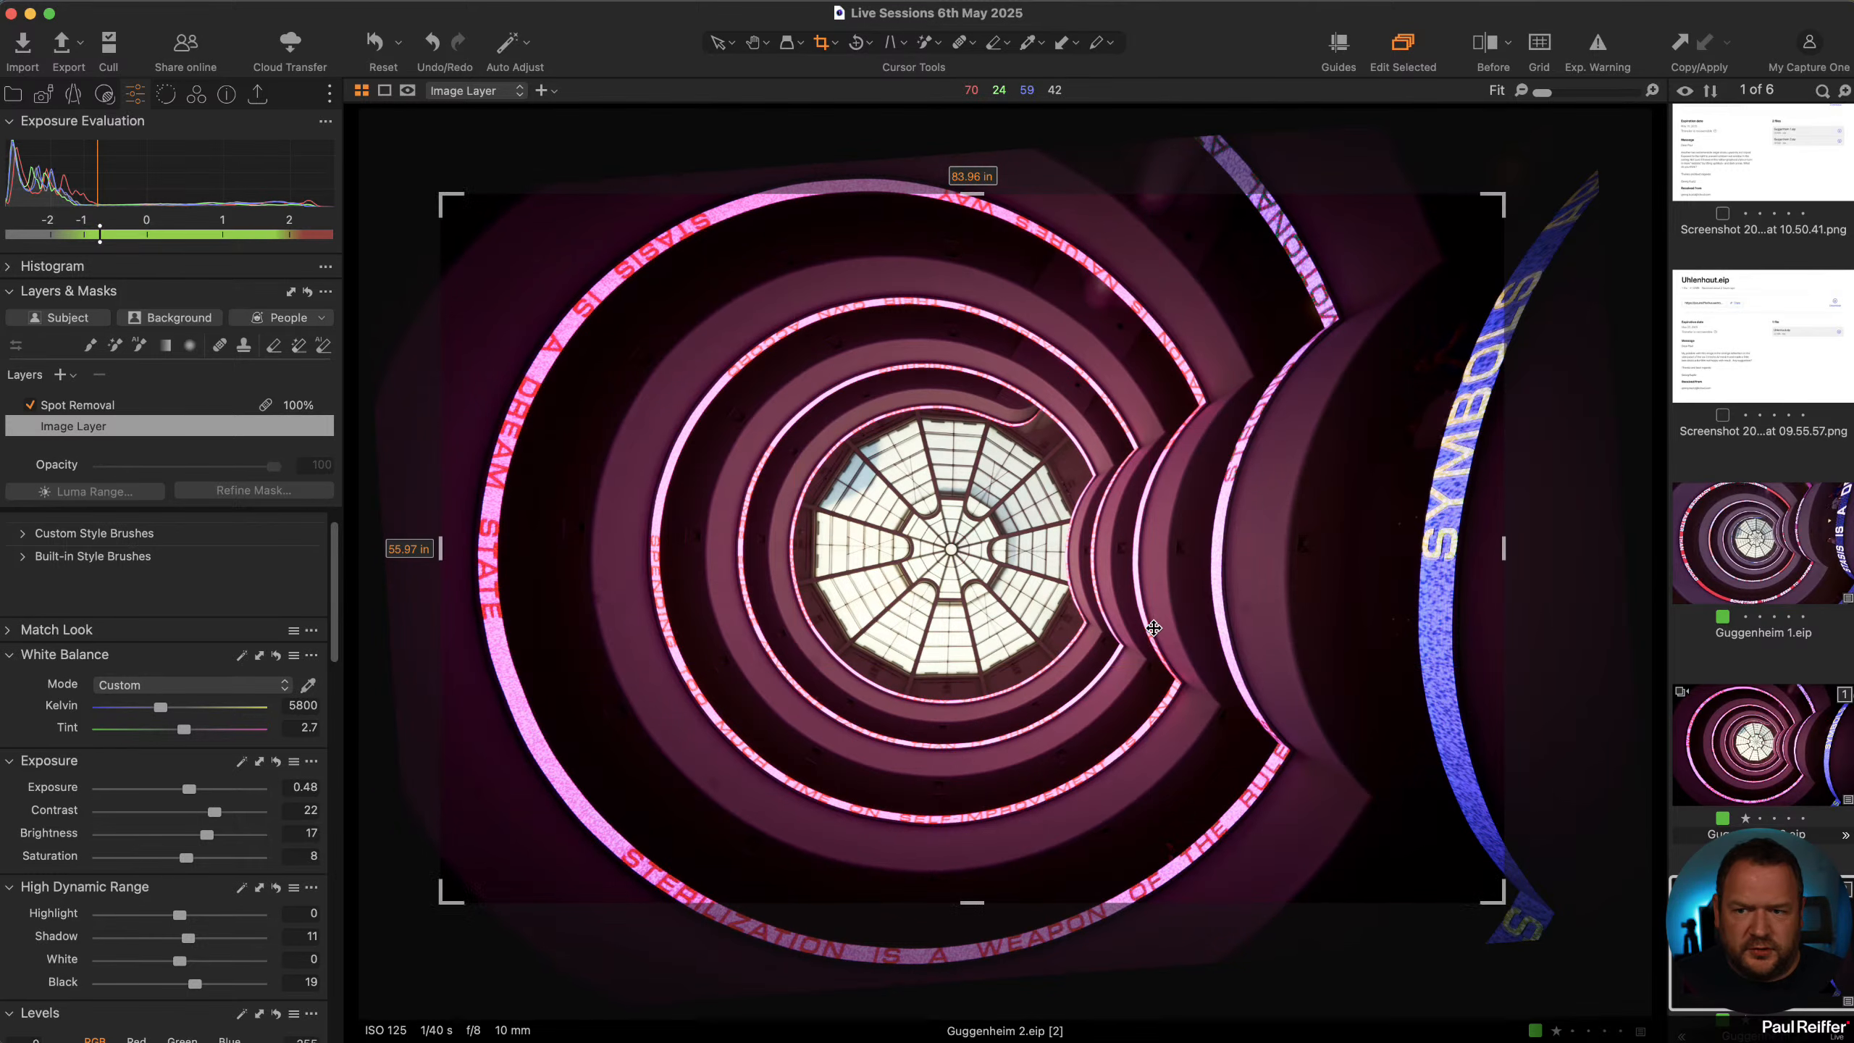
{"action": "left_click", "coordinate": [724, 42]}
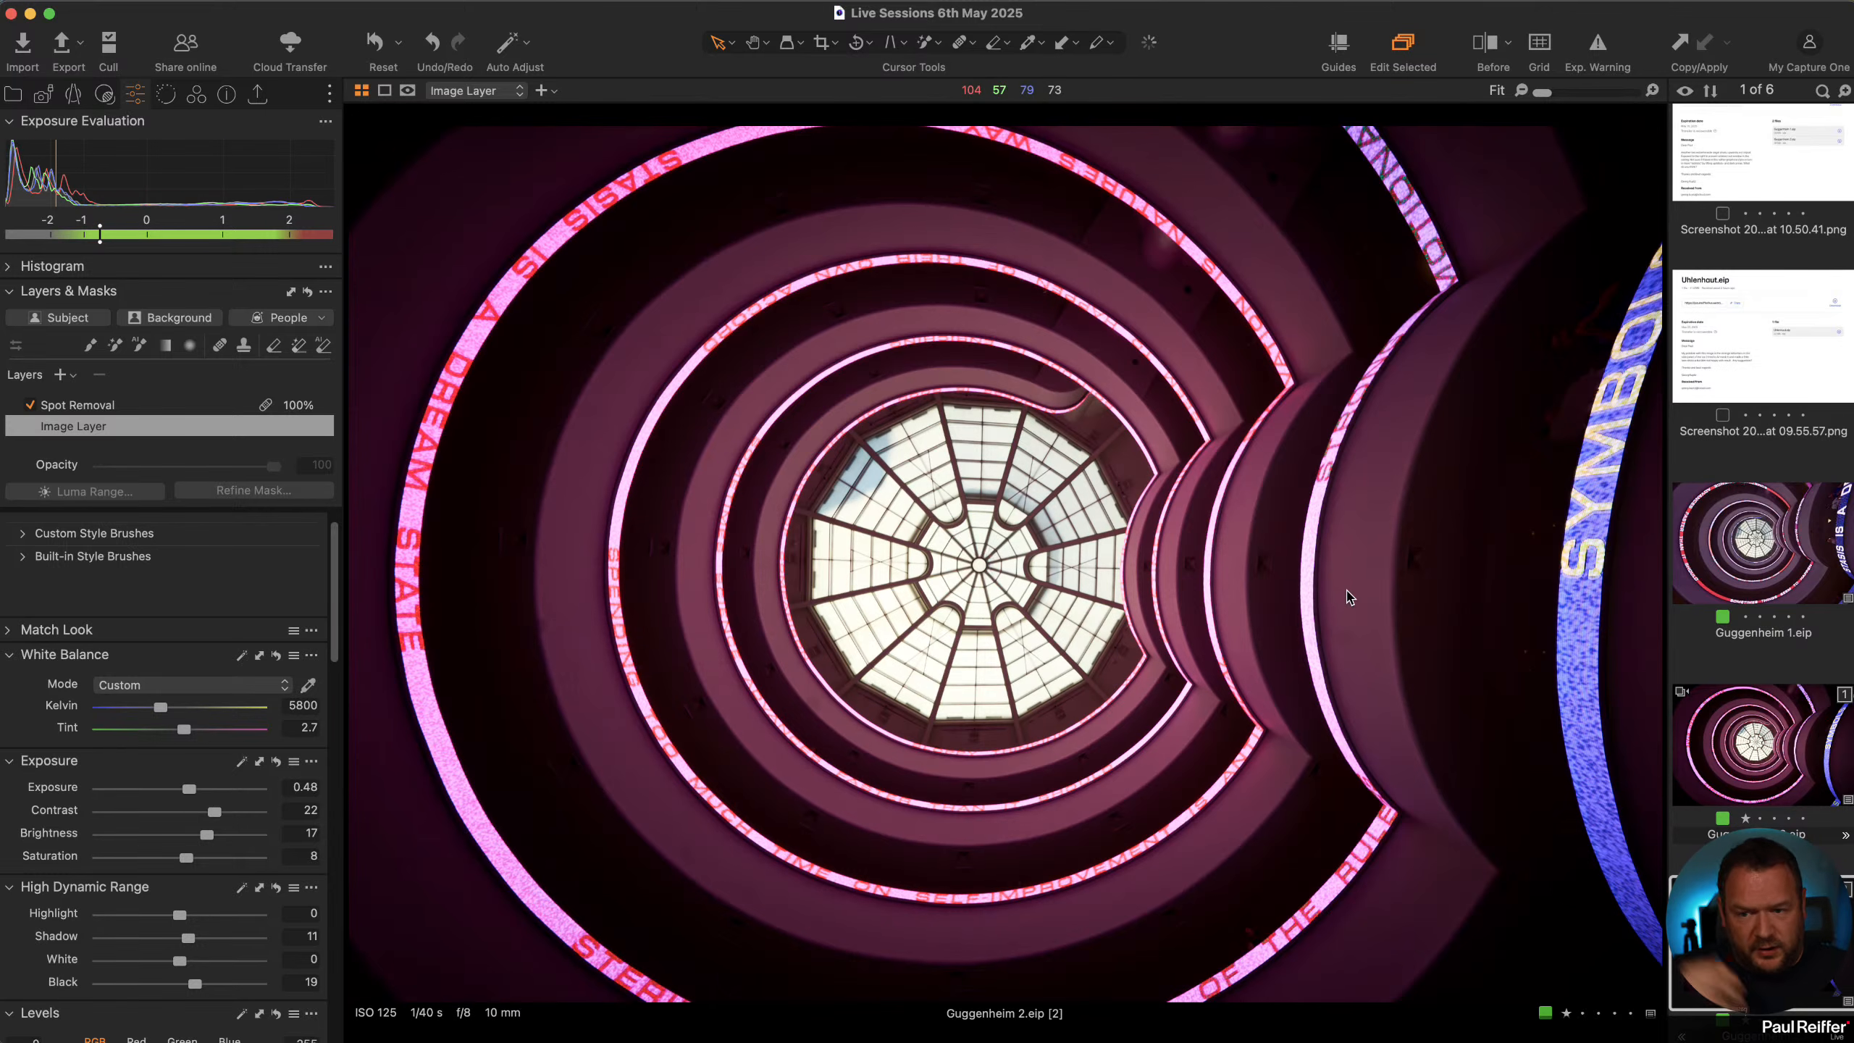
Apply a slight horizontal keystone correction using the lower guide line
{"action": "left_click", "coordinate": [889, 44]}
{"action": "left_click", "coordinate": [891, 44]}
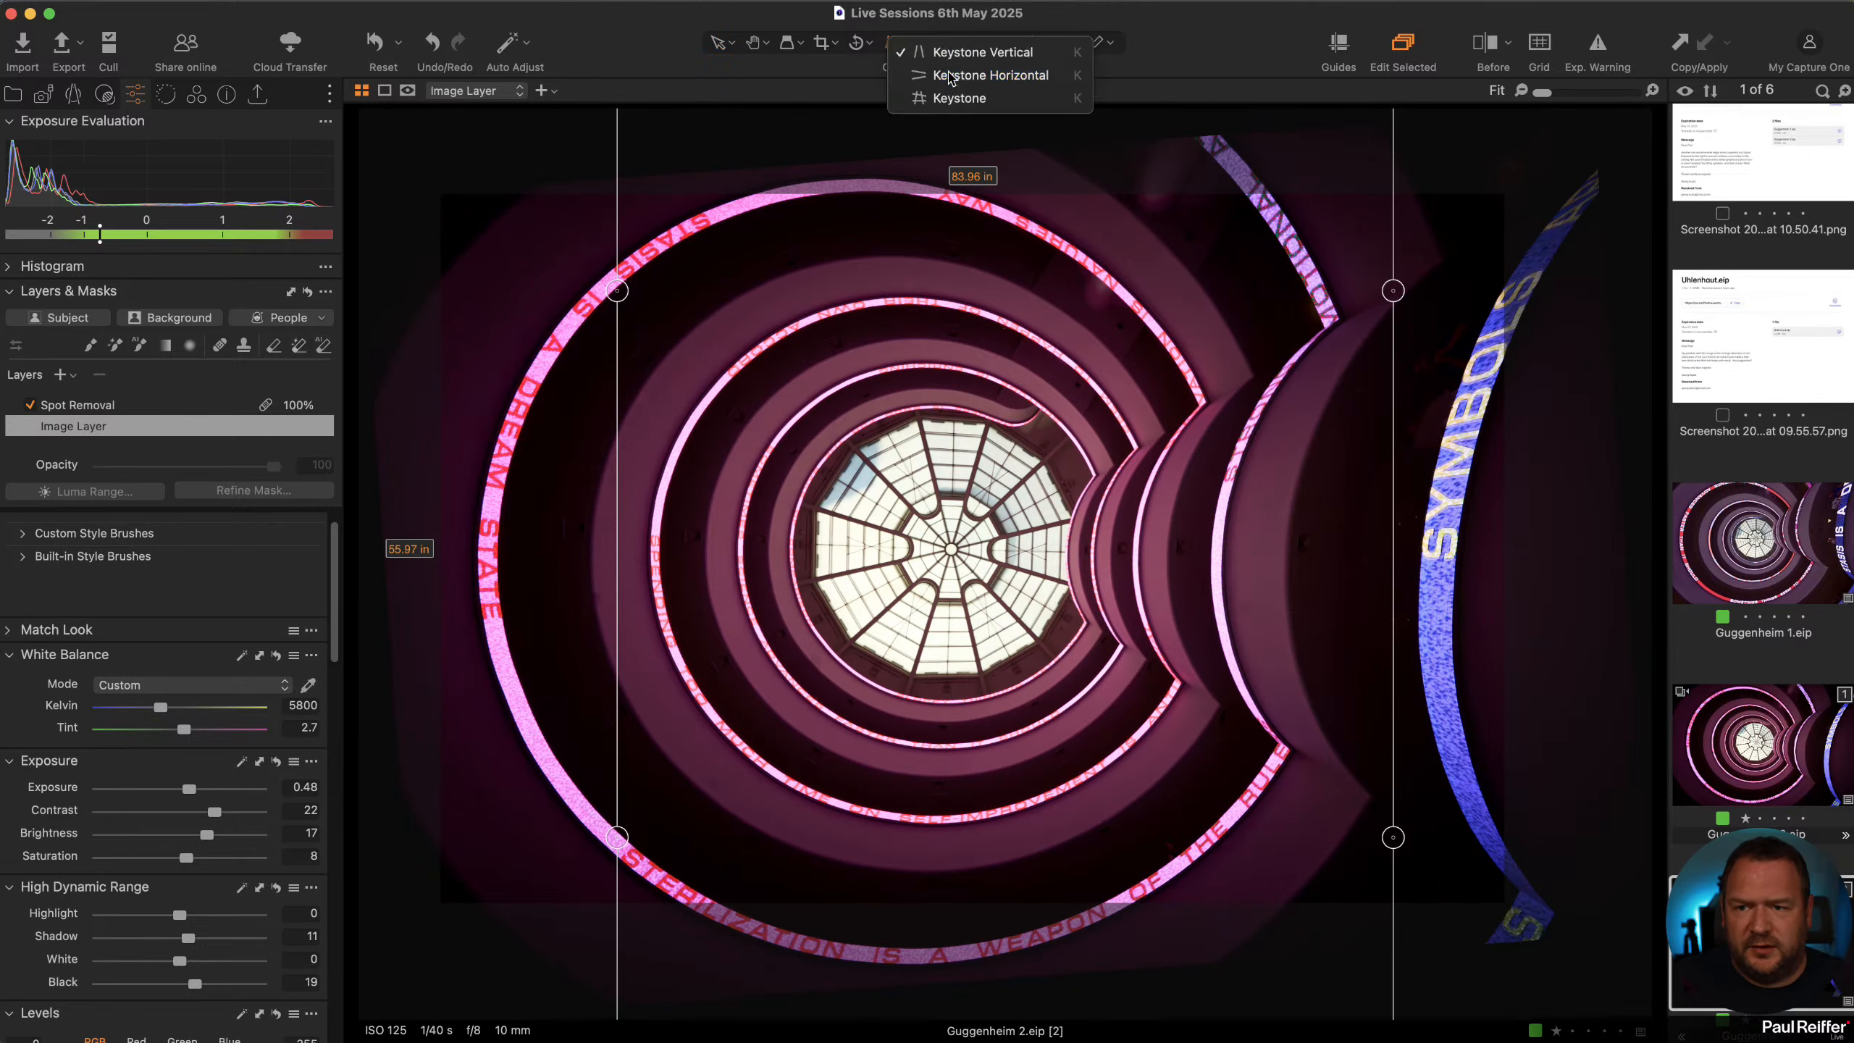
{"action": "left_click", "coordinate": [949, 71]}
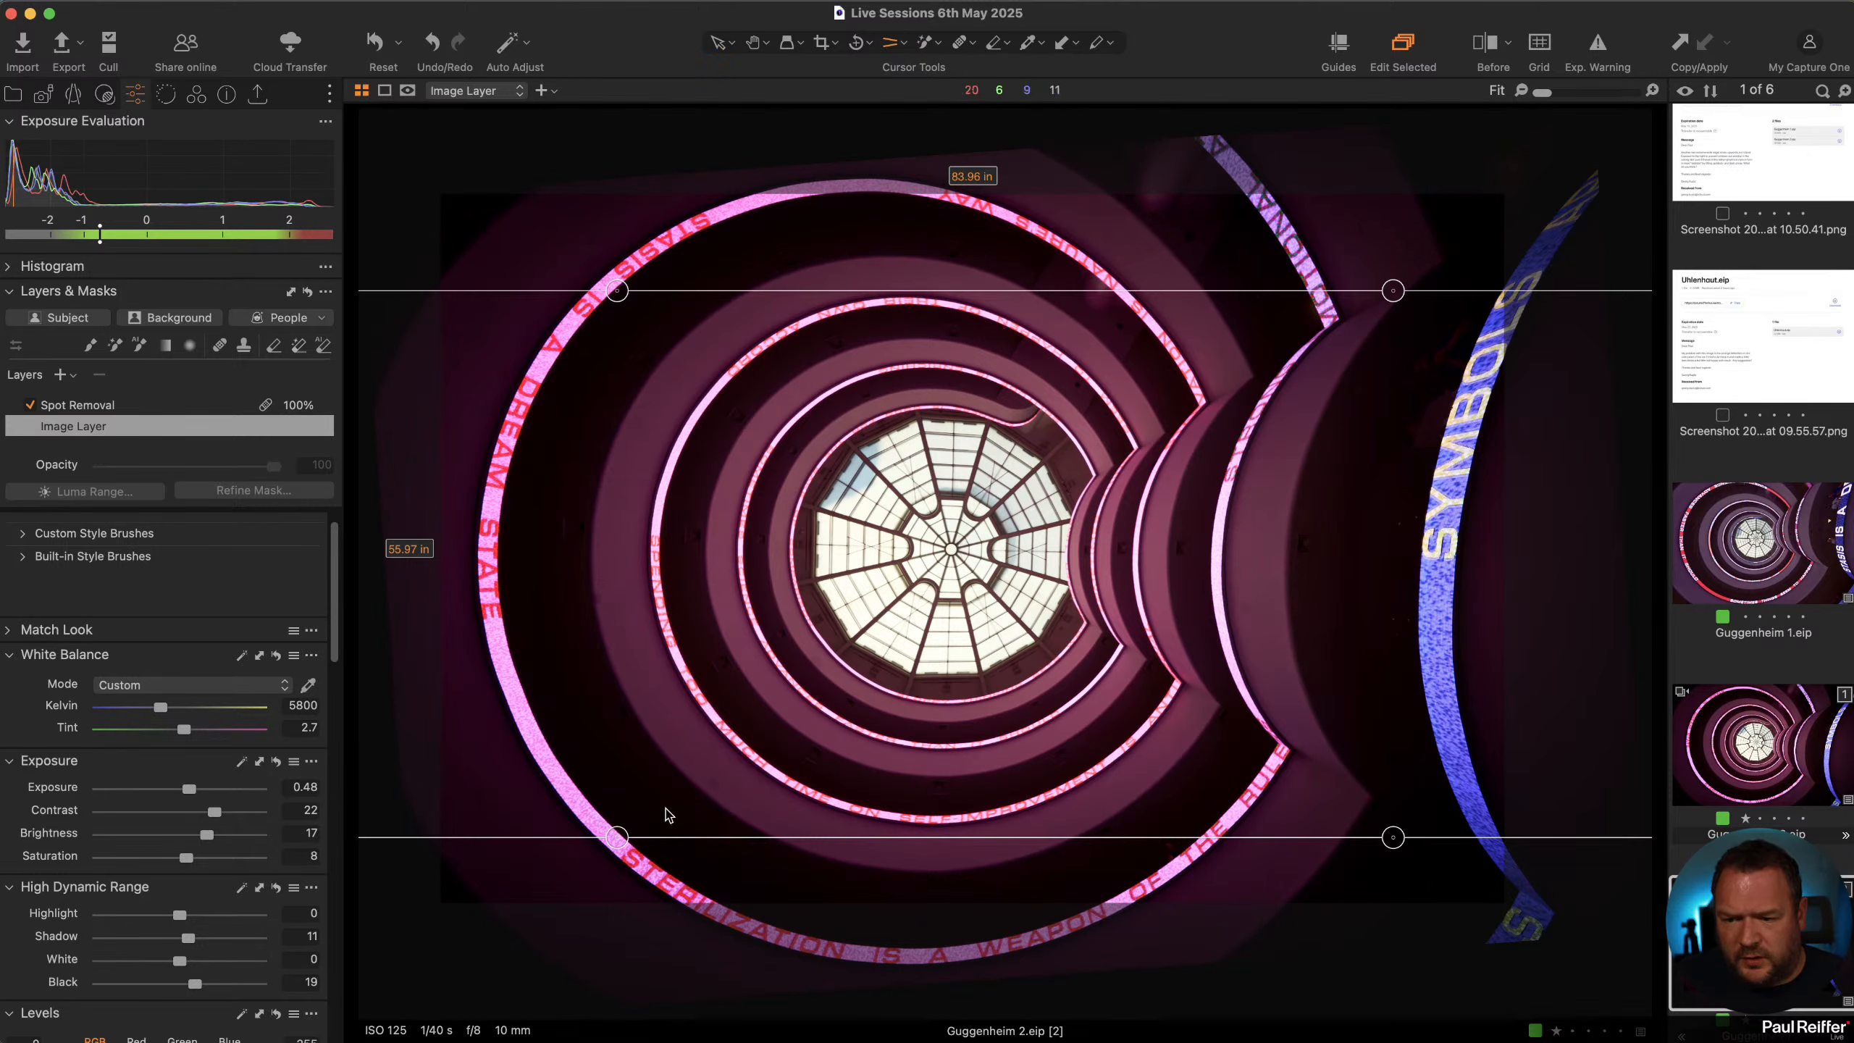
{"action": "left_click_drag", "start_coordinate": [617, 838], "coordinate": [616, 827]}
{"action": "left_click", "coordinate": [998, 568]}
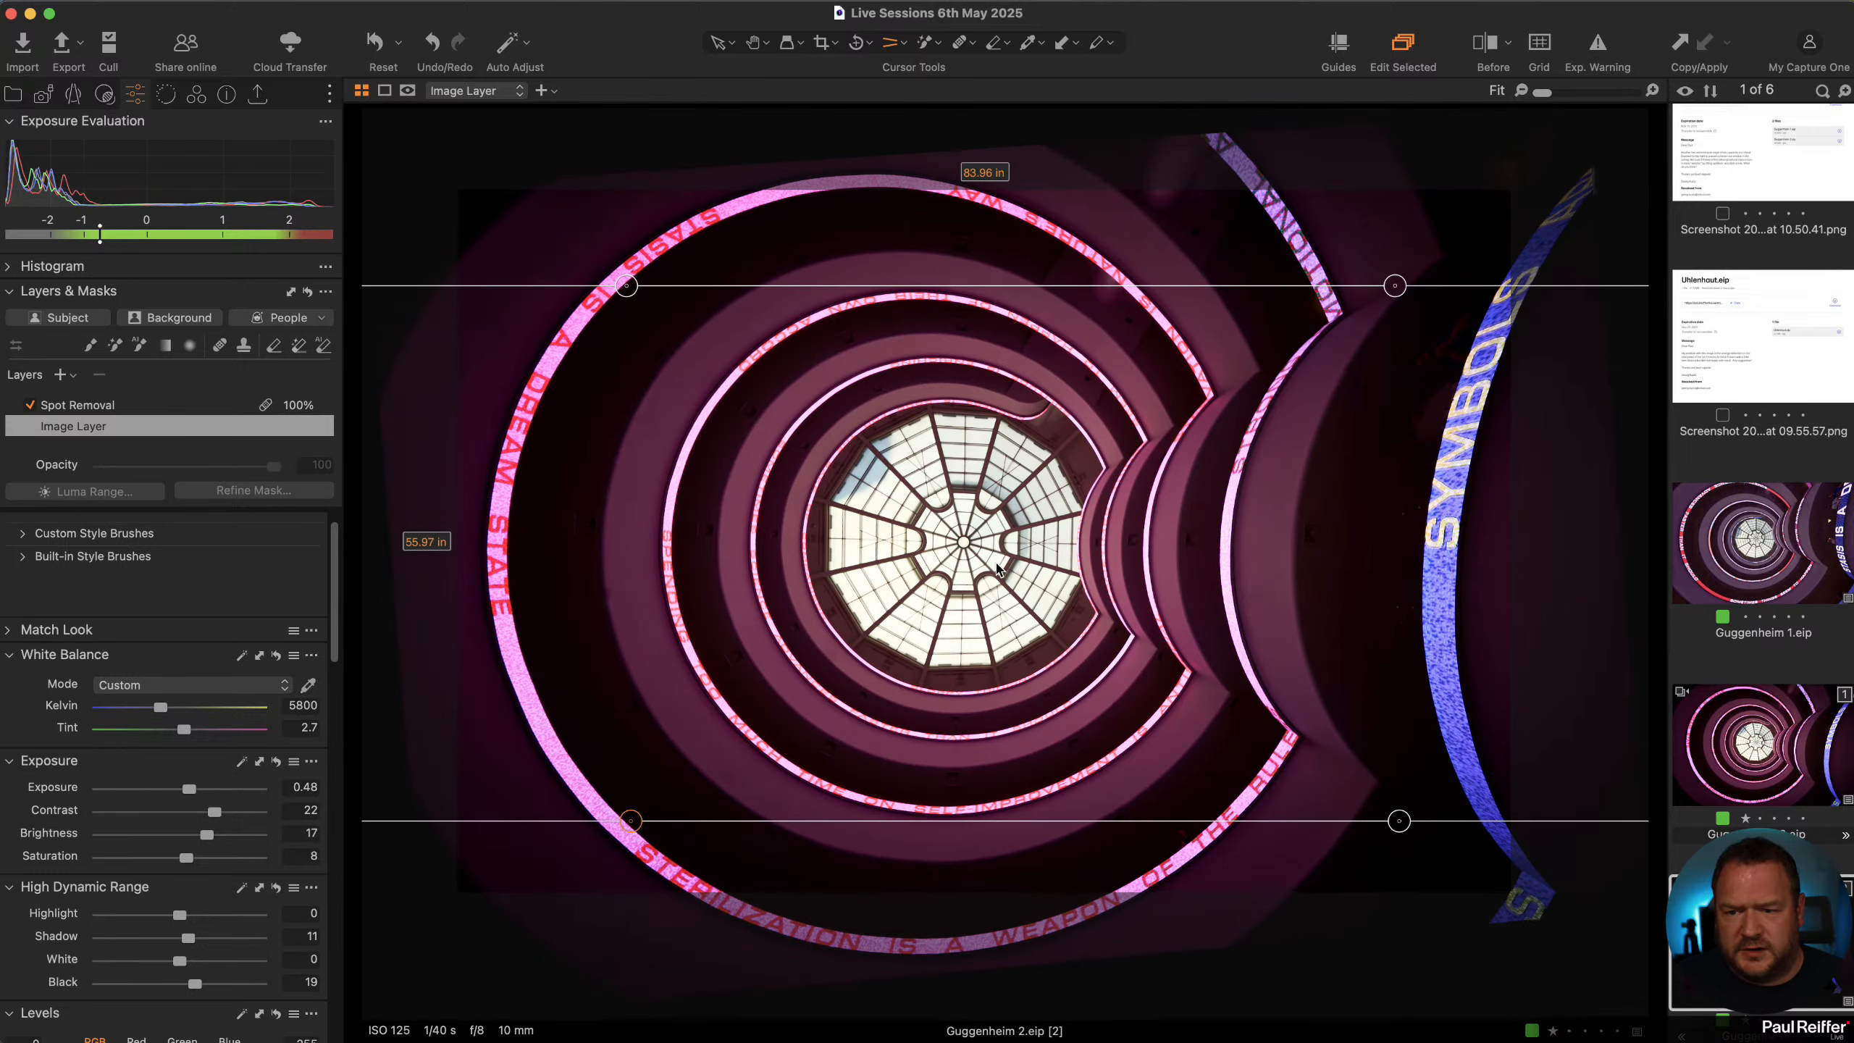
Nudge the crop slightly, apply it, and compare the straightened variant with the first Guggenheim 2 variant
{"action": "left_click", "coordinate": [822, 44]}
{"action": "left_click_drag", "start_coordinate": [1110, 513], "coordinate": [1108, 514]}
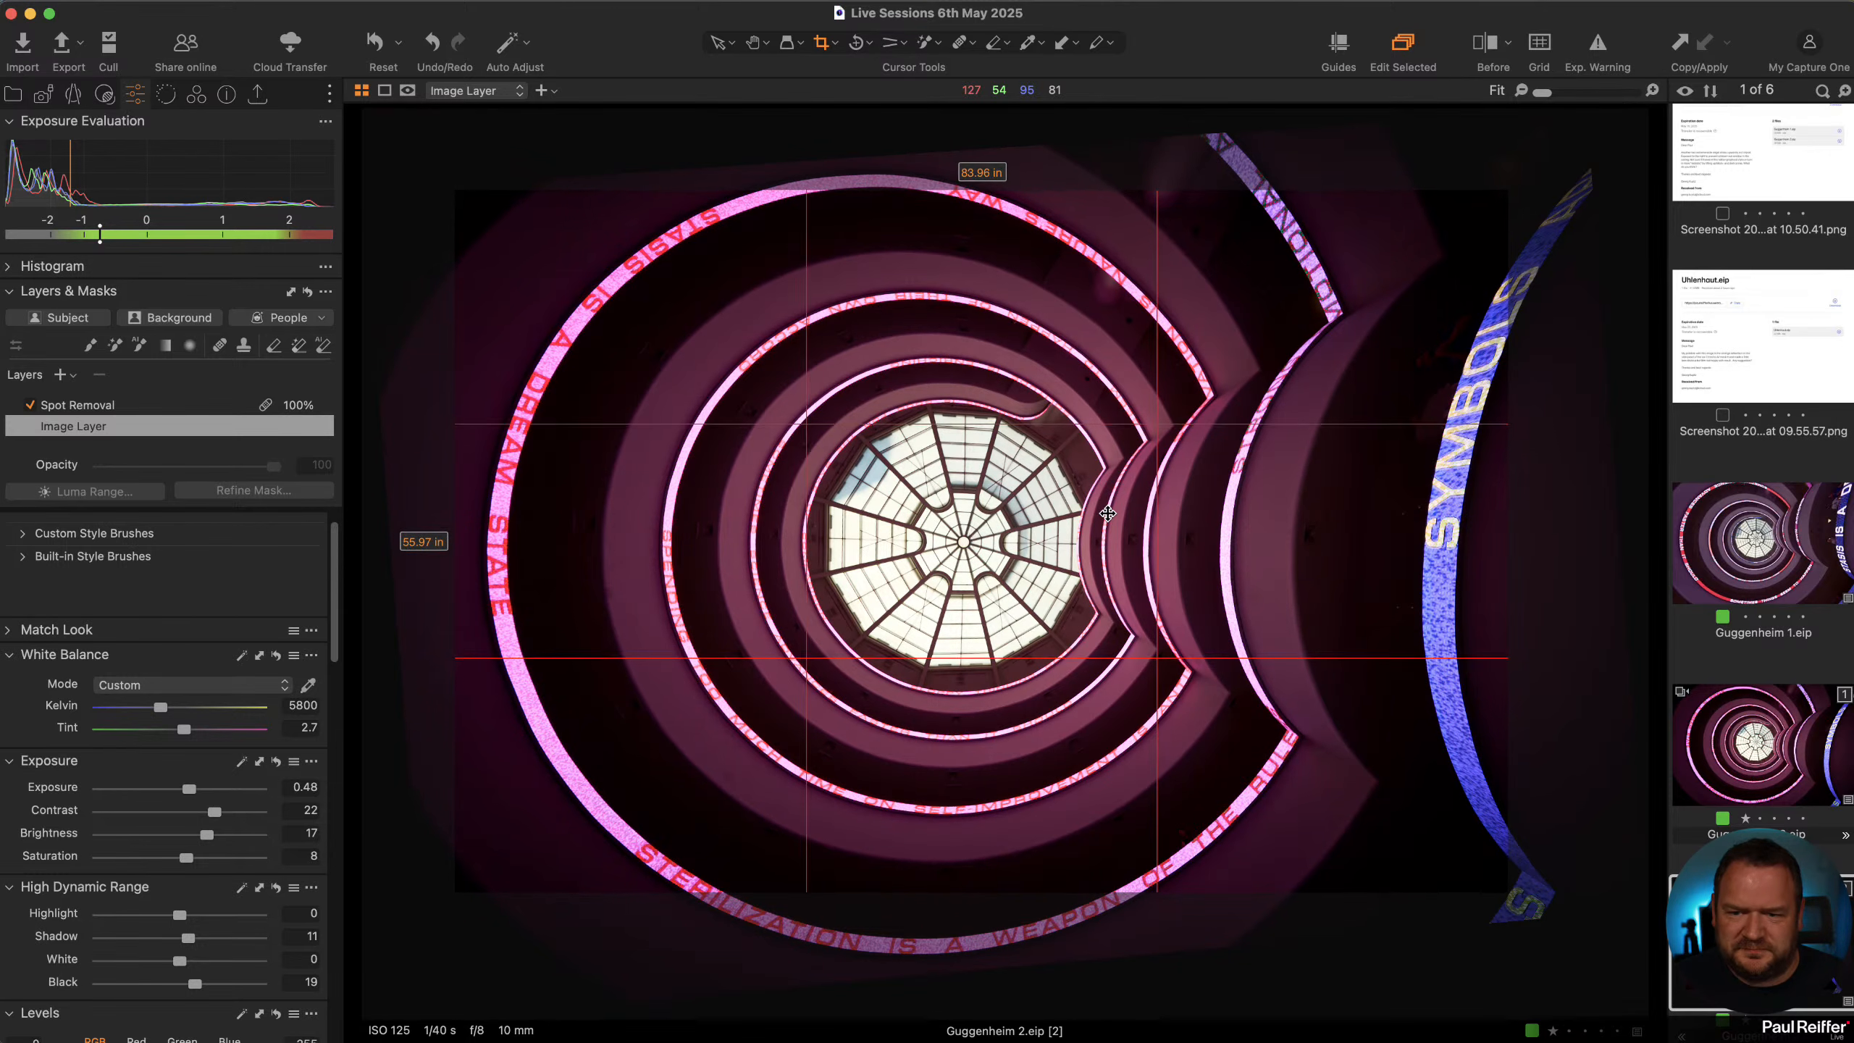
{"action": "left_click", "coordinate": [719, 42]}
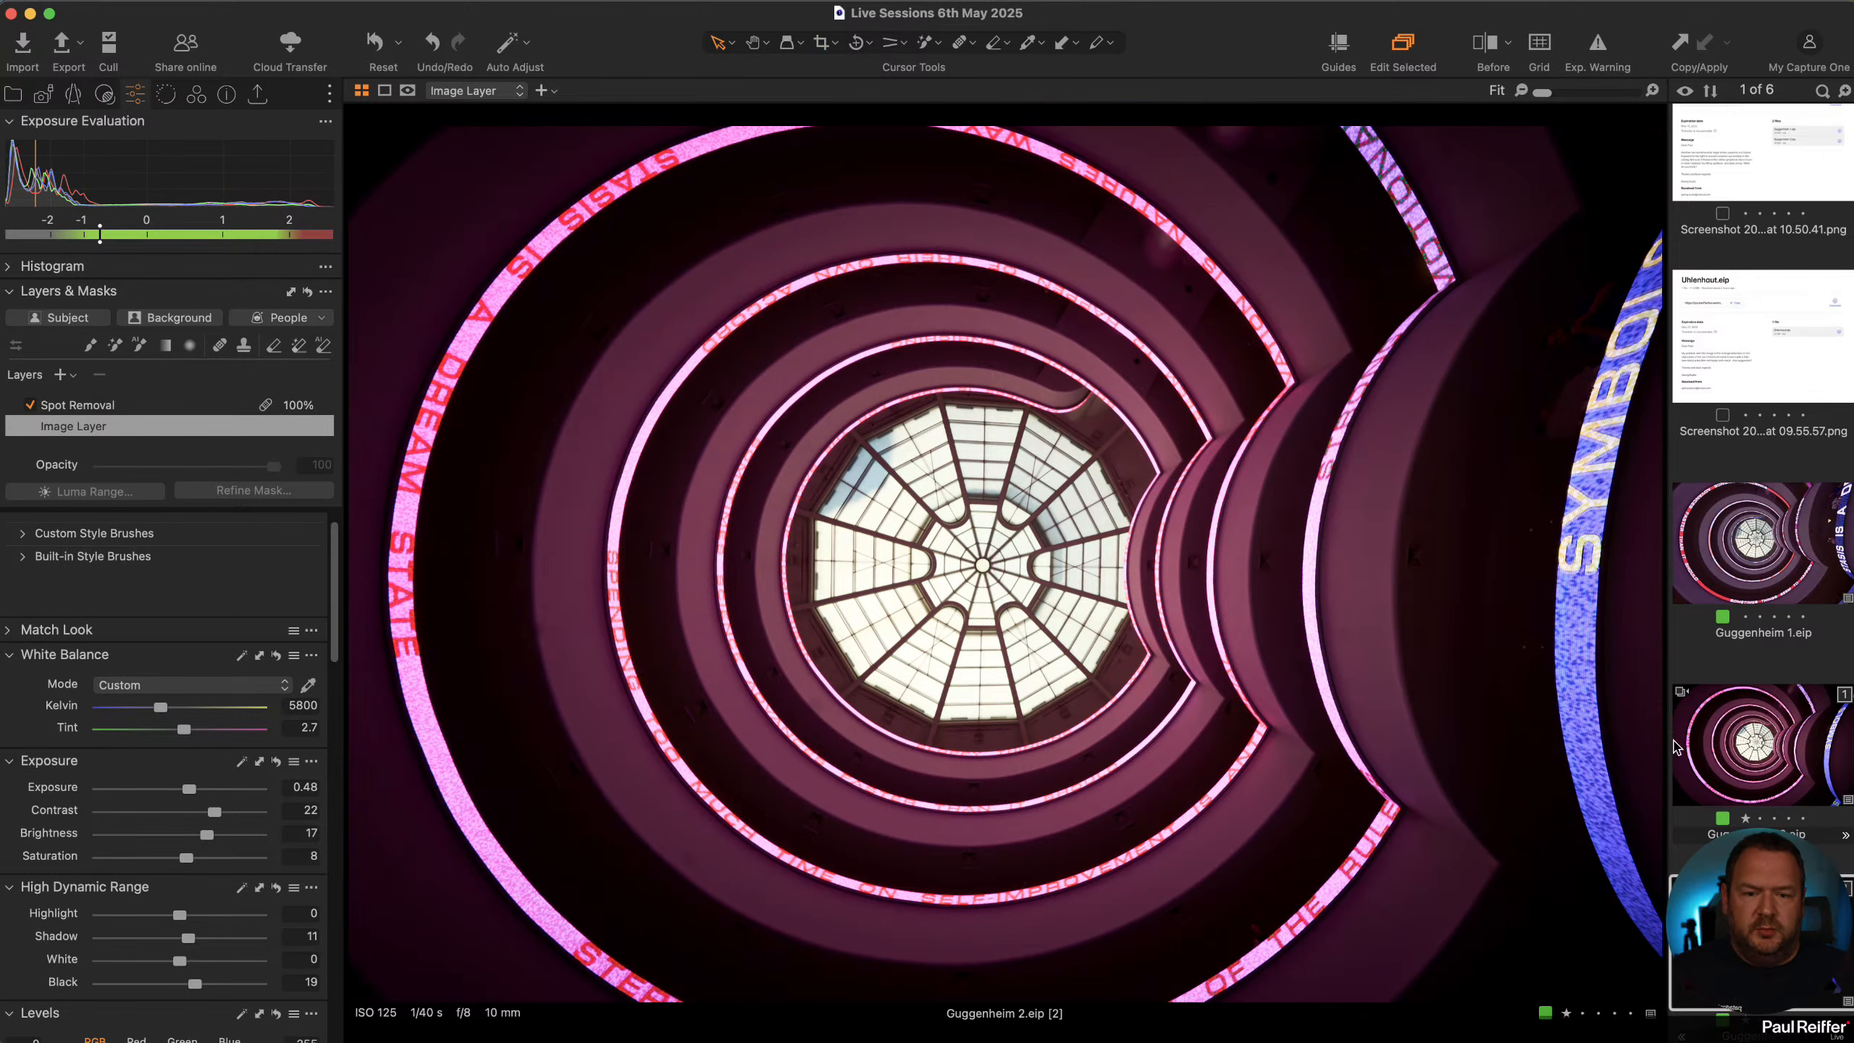
{"action": "left_click", "coordinate": [1778, 780]}
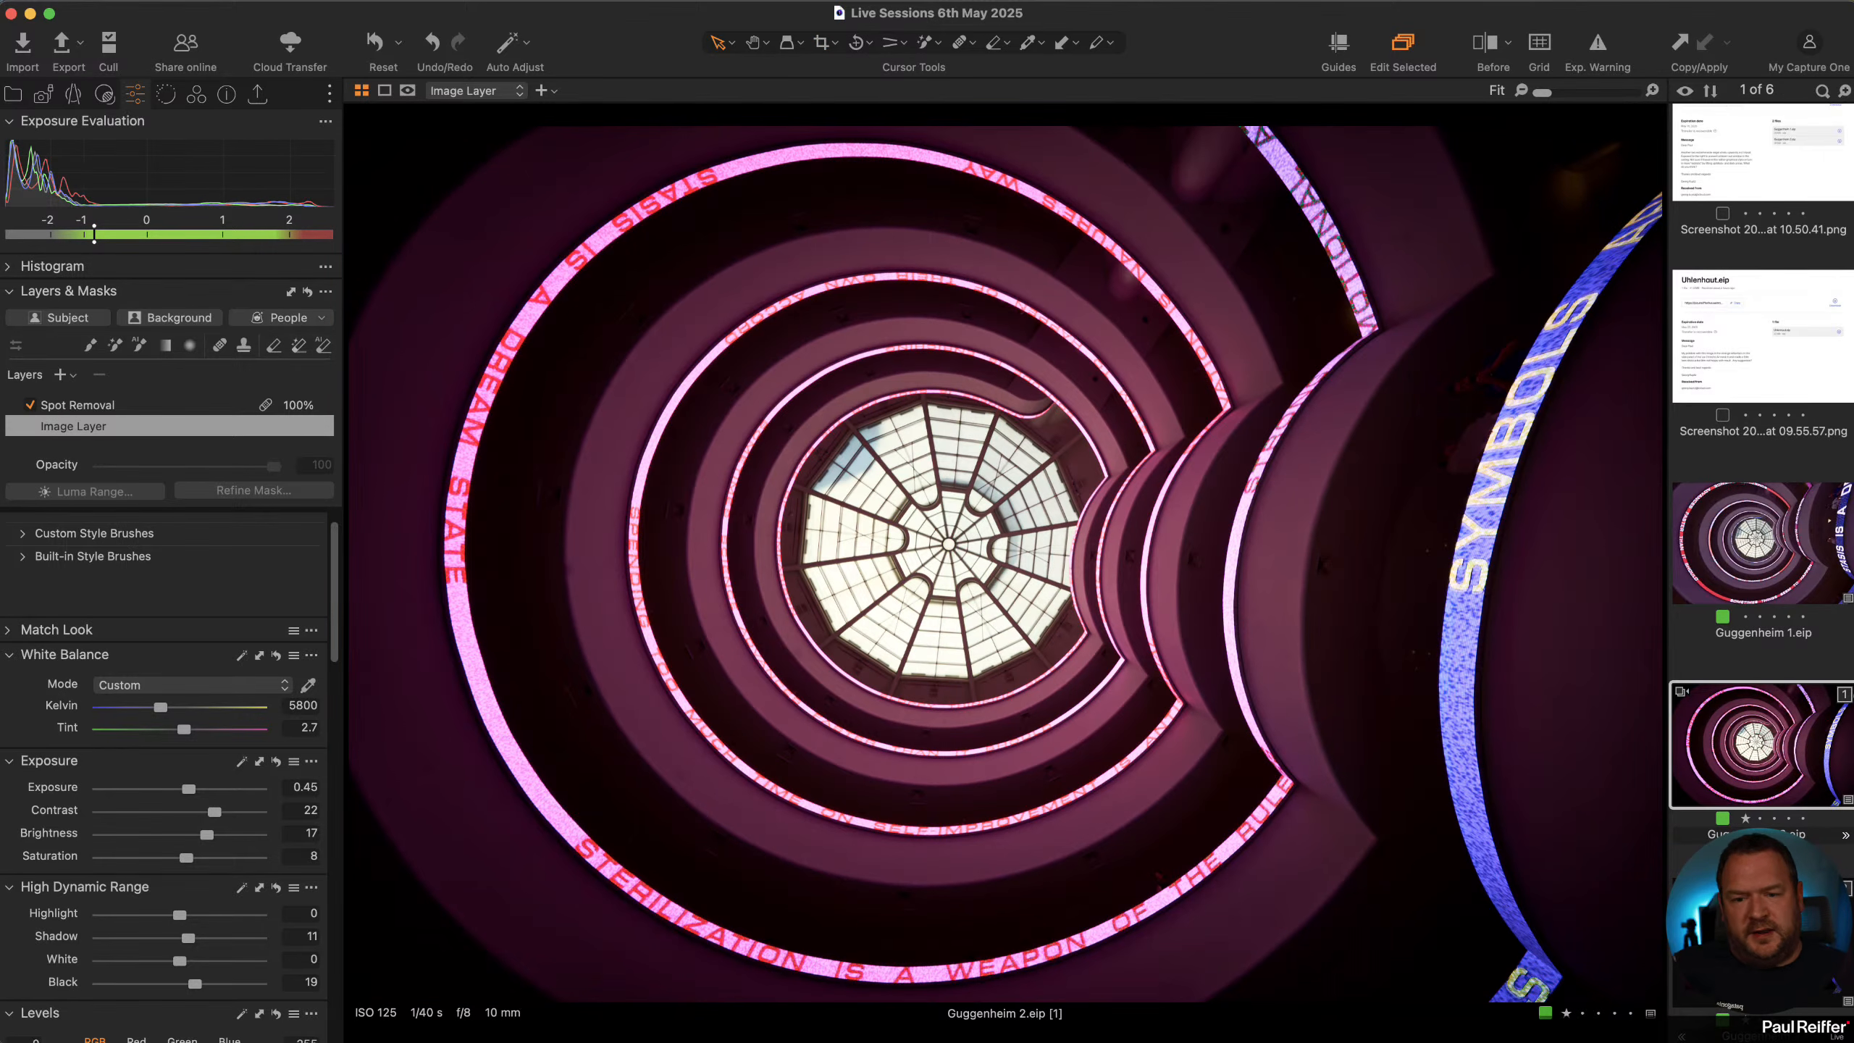
{"action": "left_click", "coordinate": [1760, 928]}
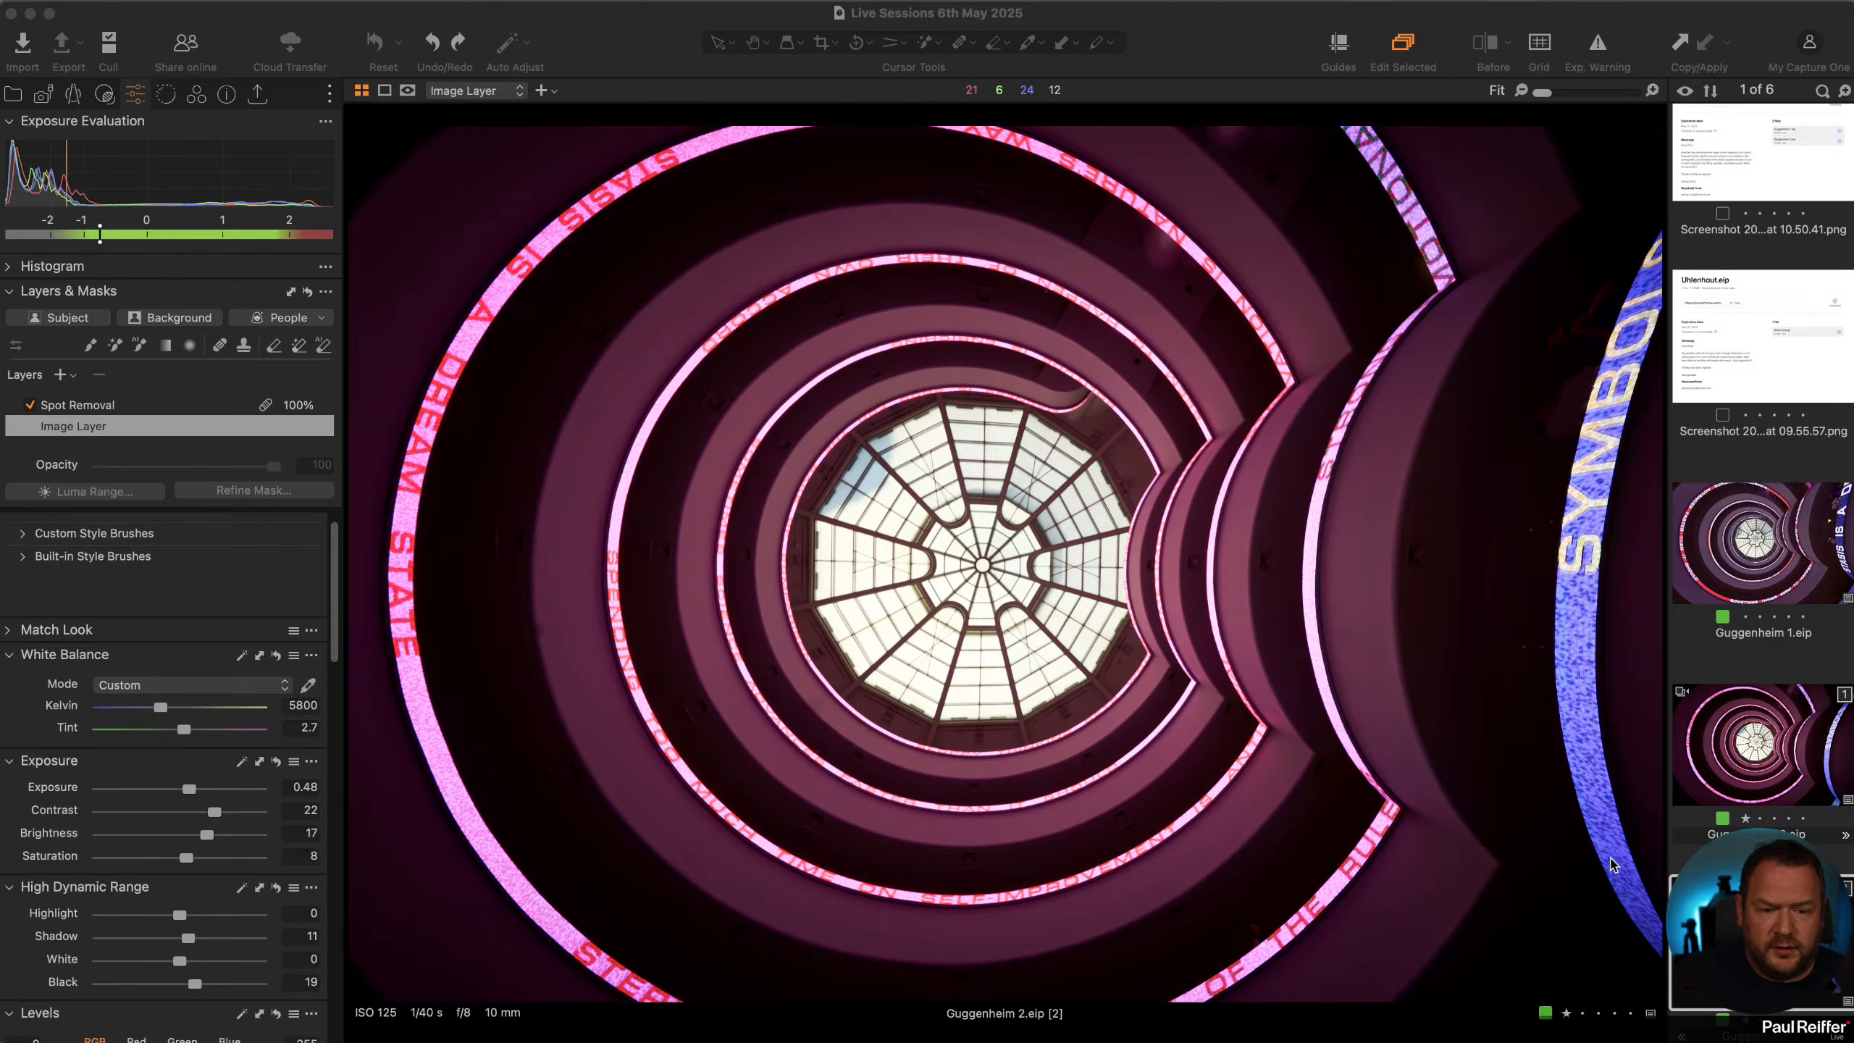
Inspect the blue LED ring at 500% with the exposure warning overlay on and off, and expand the histogram
{"action": "left_click", "coordinate": [1568, 713]}
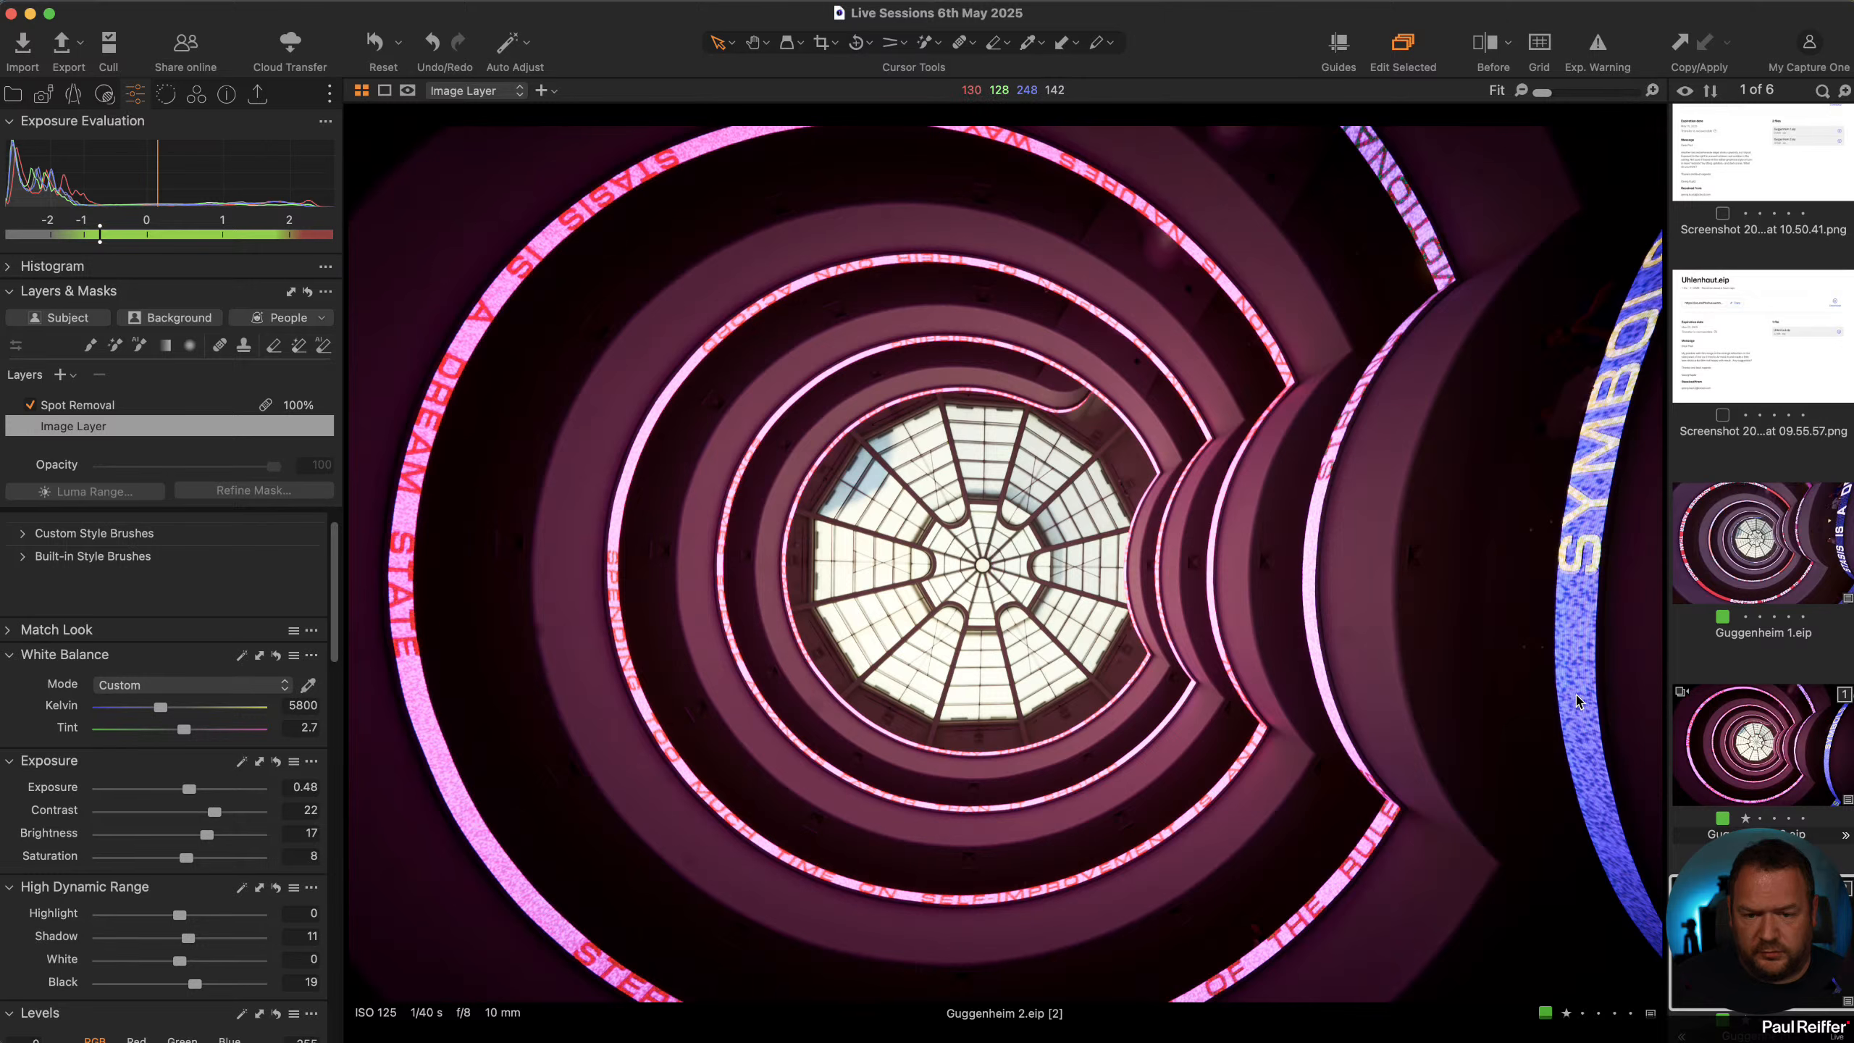
{"action": "left_click", "coordinate": [1574, 693]}
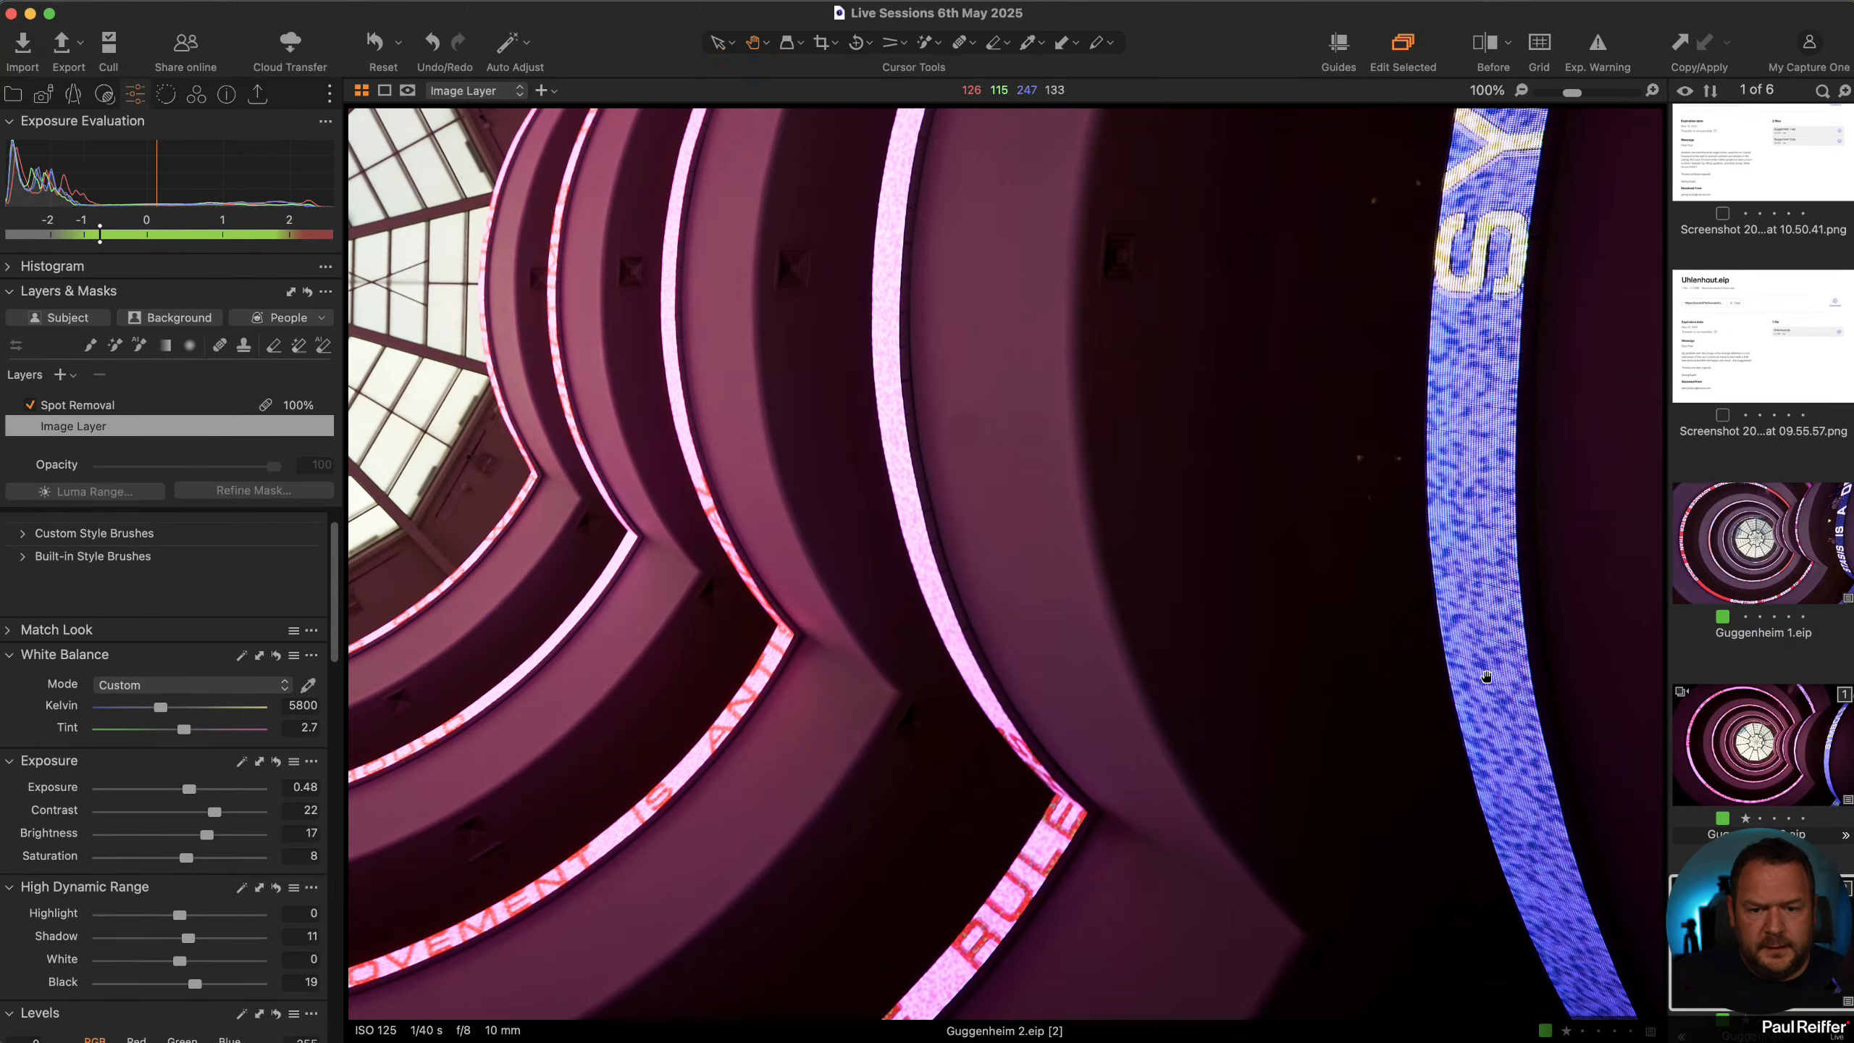
{"action": "scroll", "coordinate": [1489, 607], "scroll_direction": "up", "scroll_amount": 4}
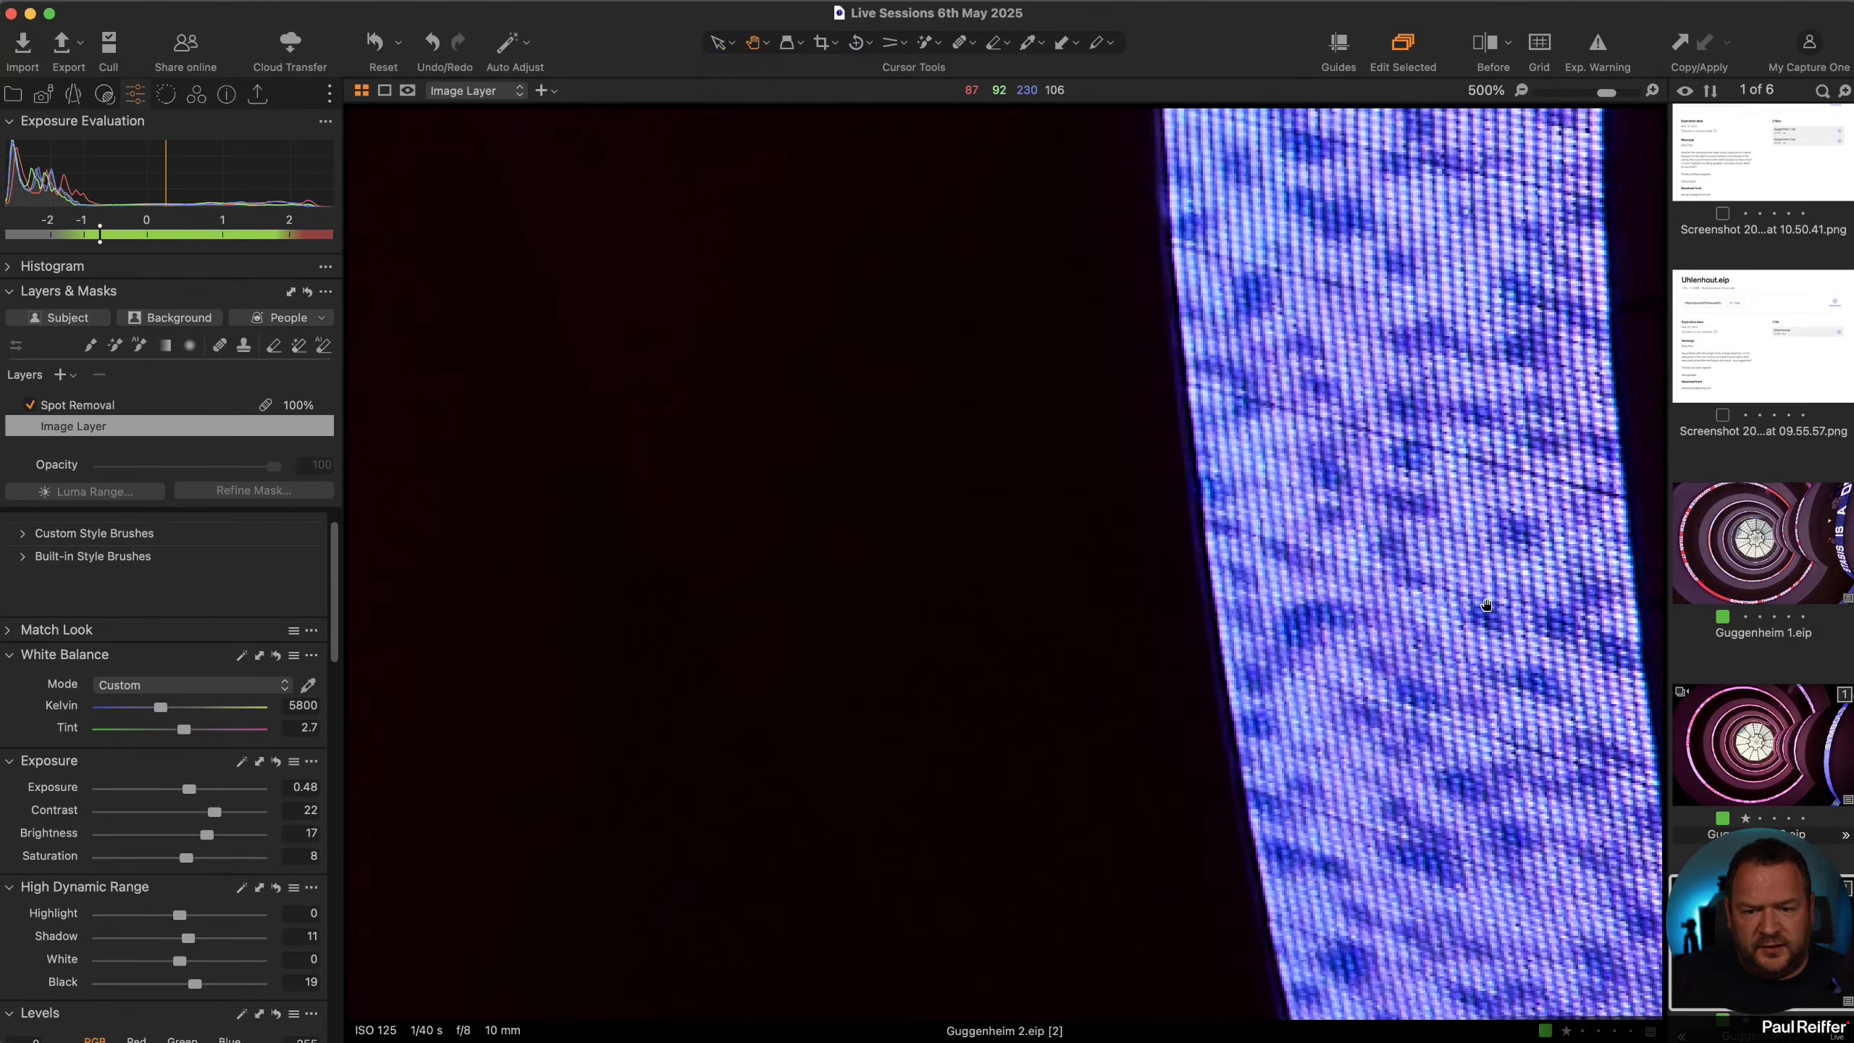
{"action": "left_click", "coordinate": [1598, 50]}
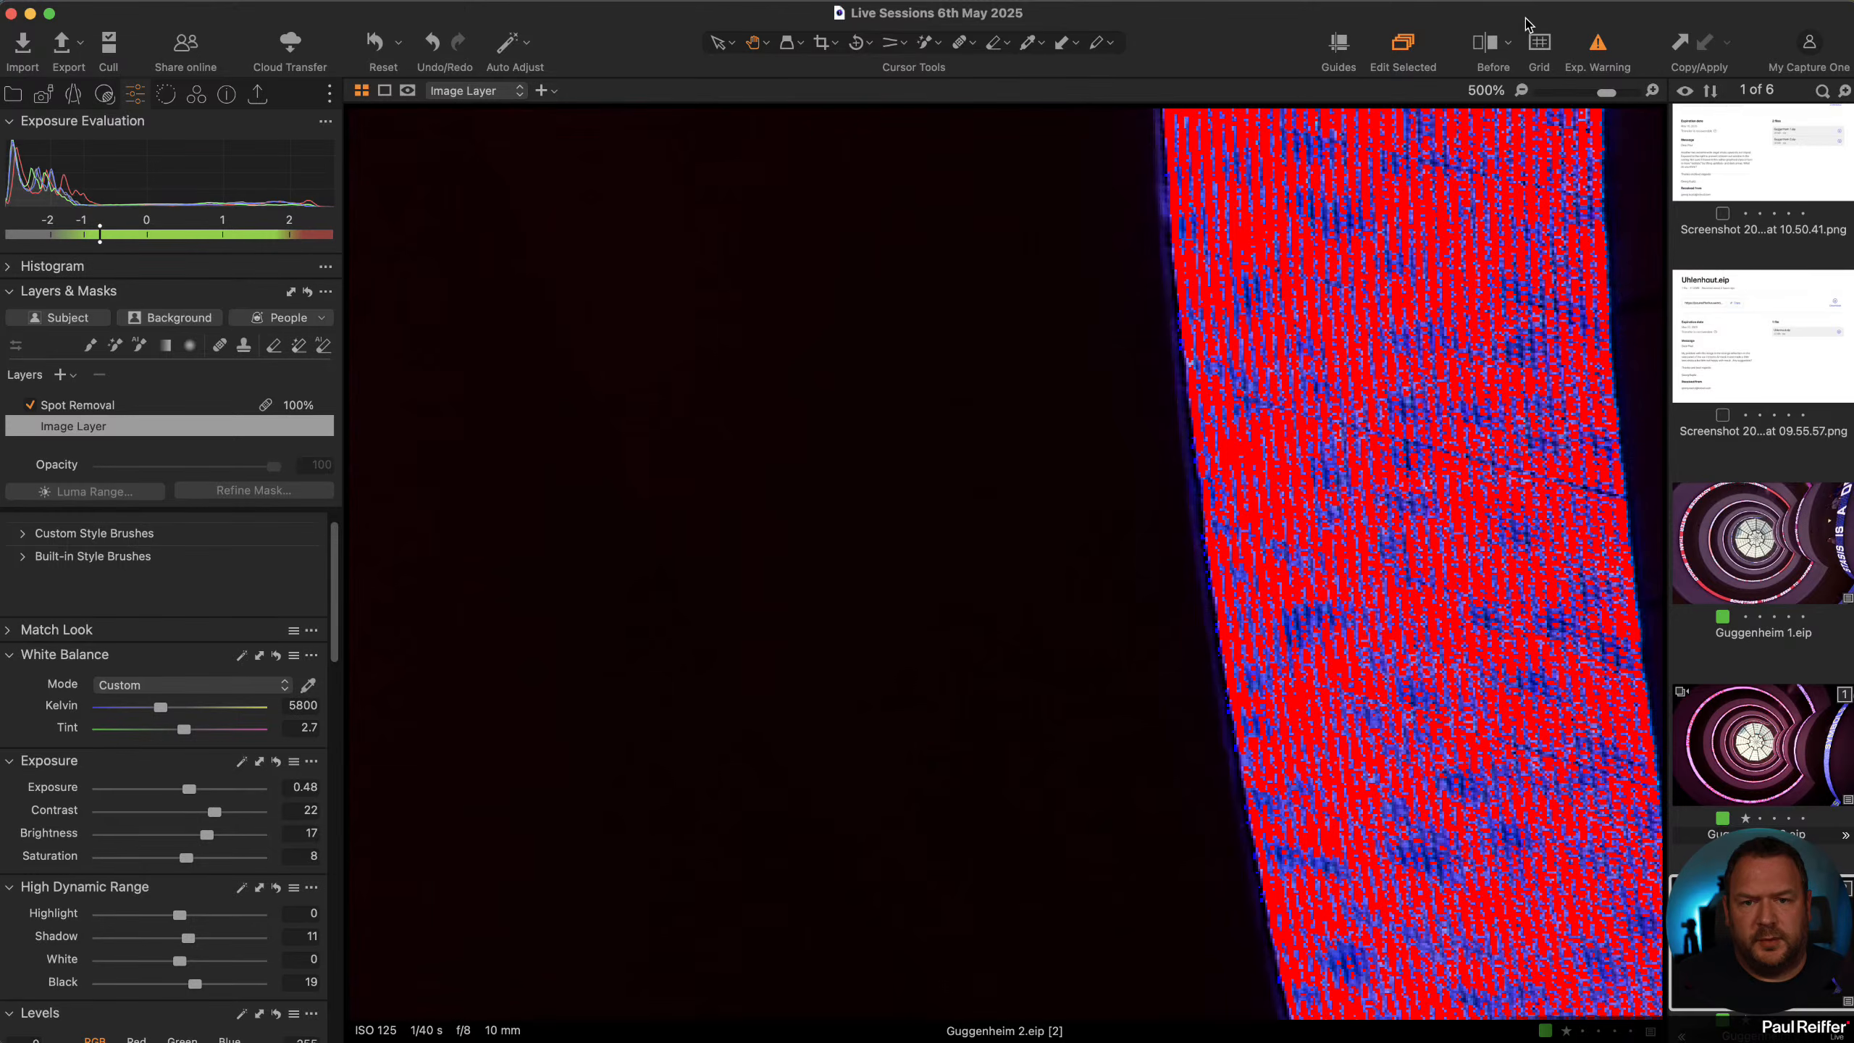
{"action": "left_click", "coordinate": [1604, 50]}
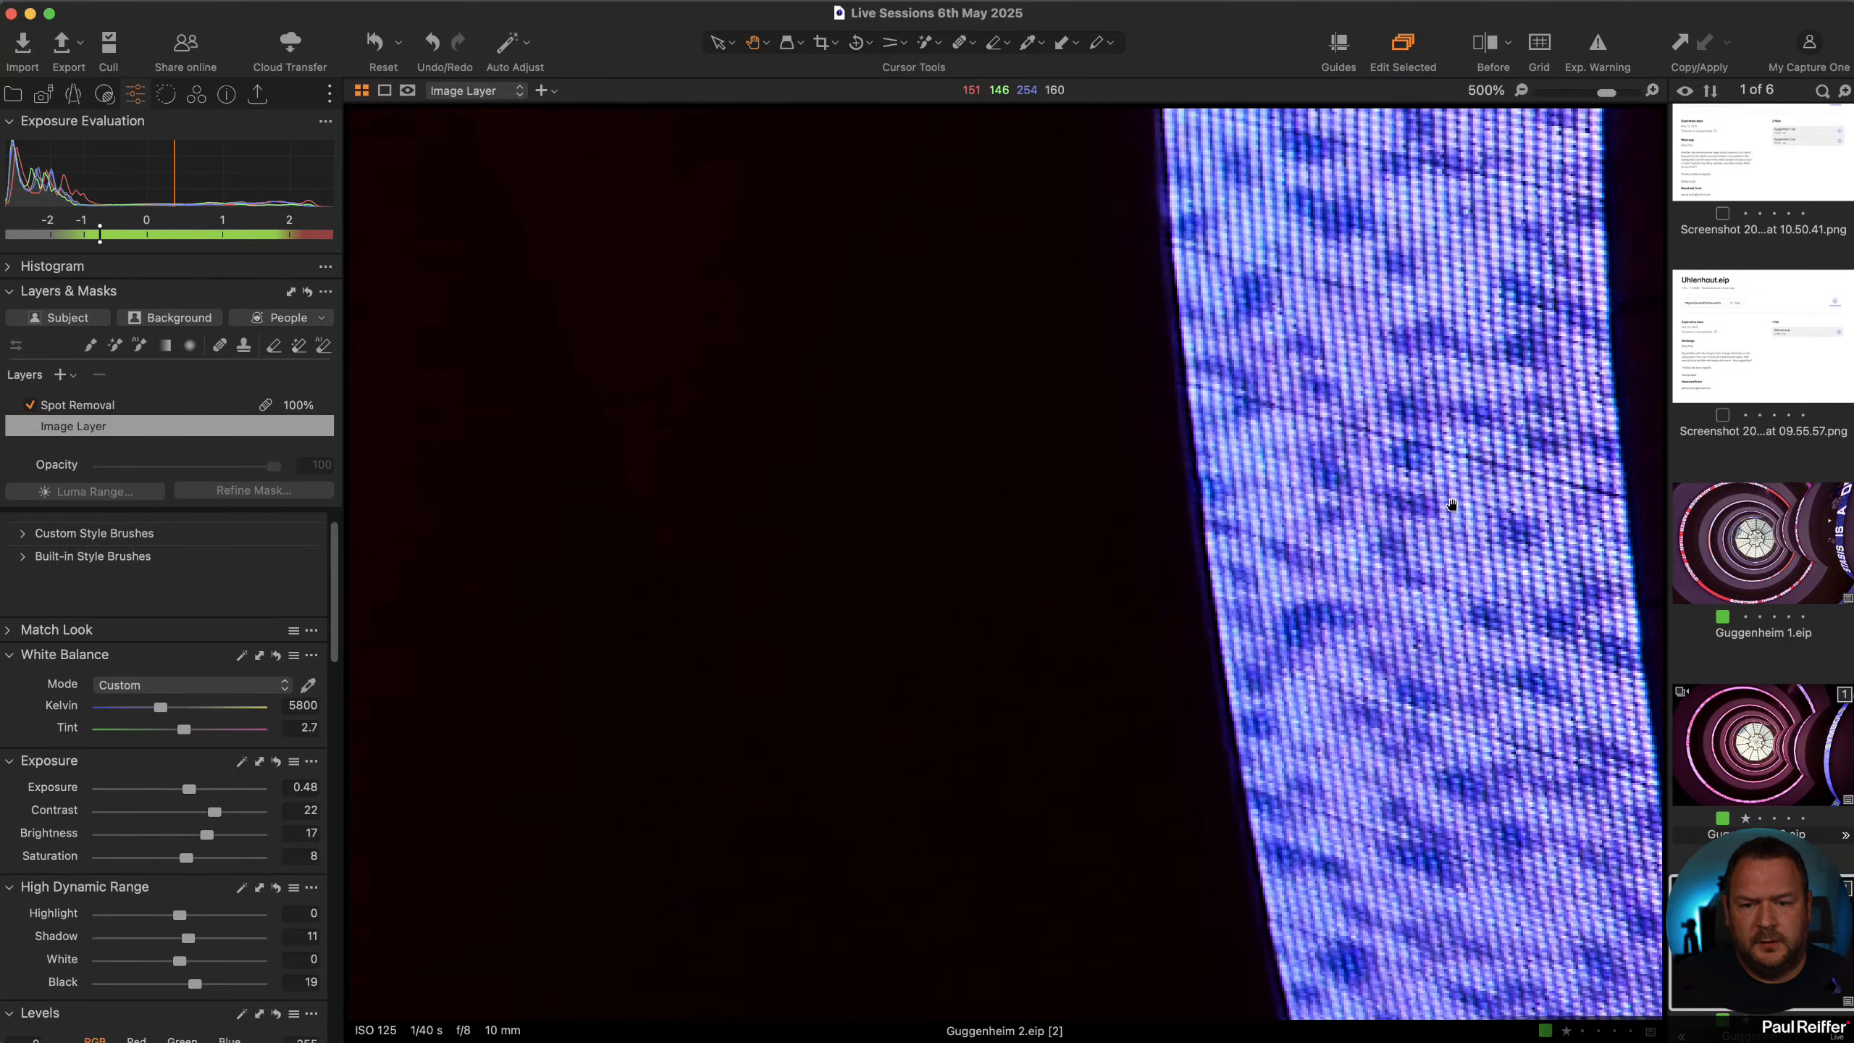
{"action": "key", "text": "v"}
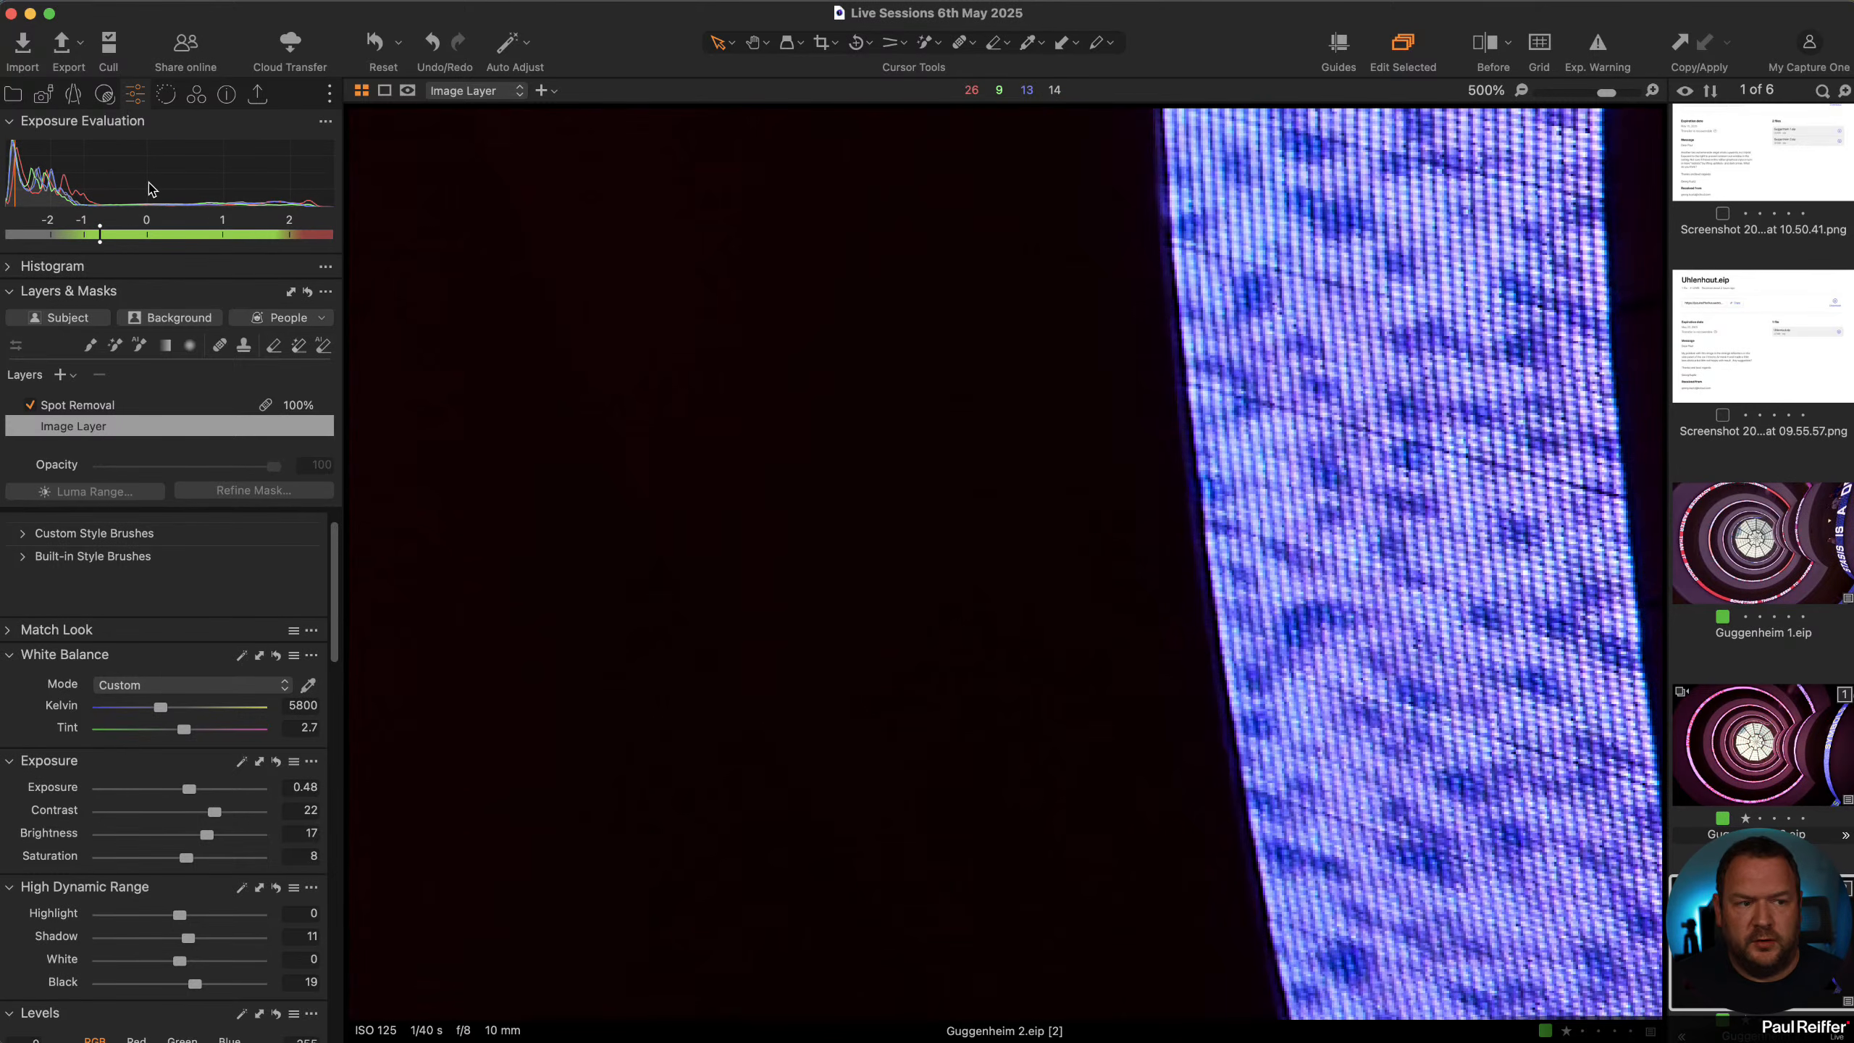
{"action": "left_click", "coordinate": [8, 266]}
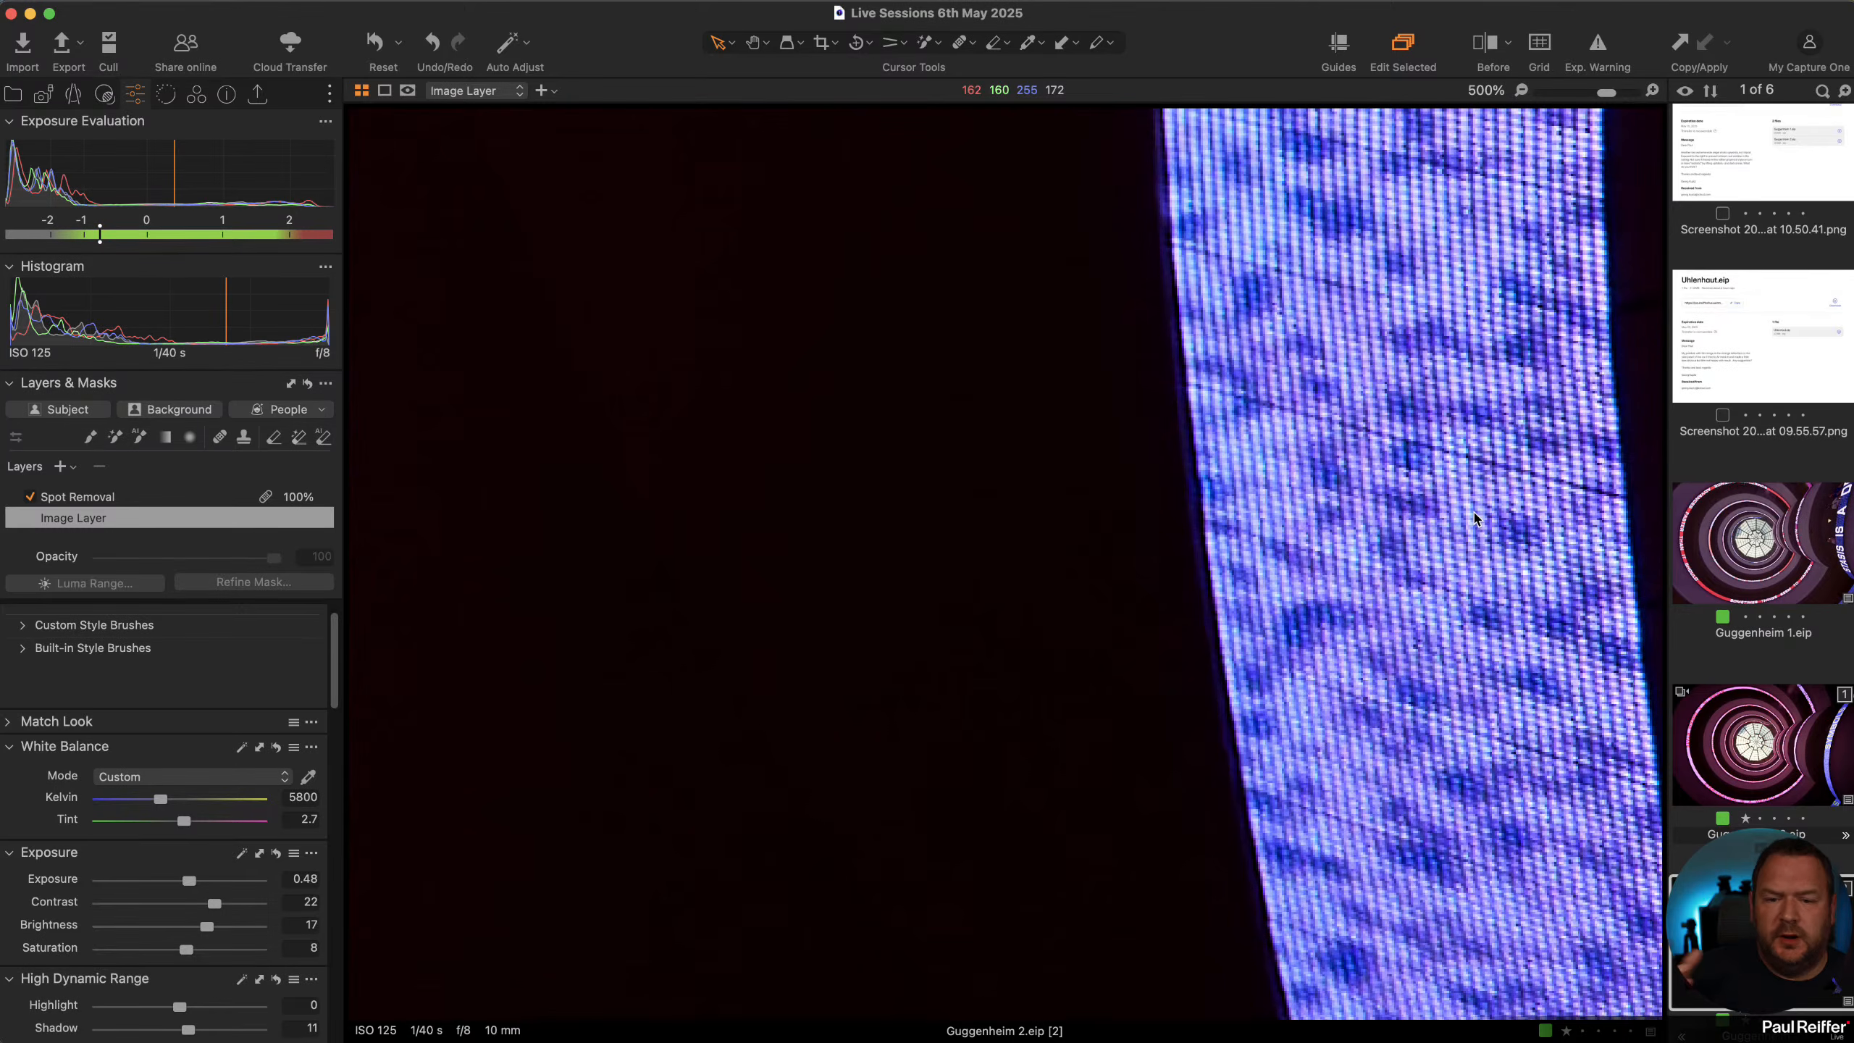
Check the skylight panes for clipping at 300% with and without the exposure warning, leaving the overlay on and refitting the image
{"action": "key", "text": "super+0"}
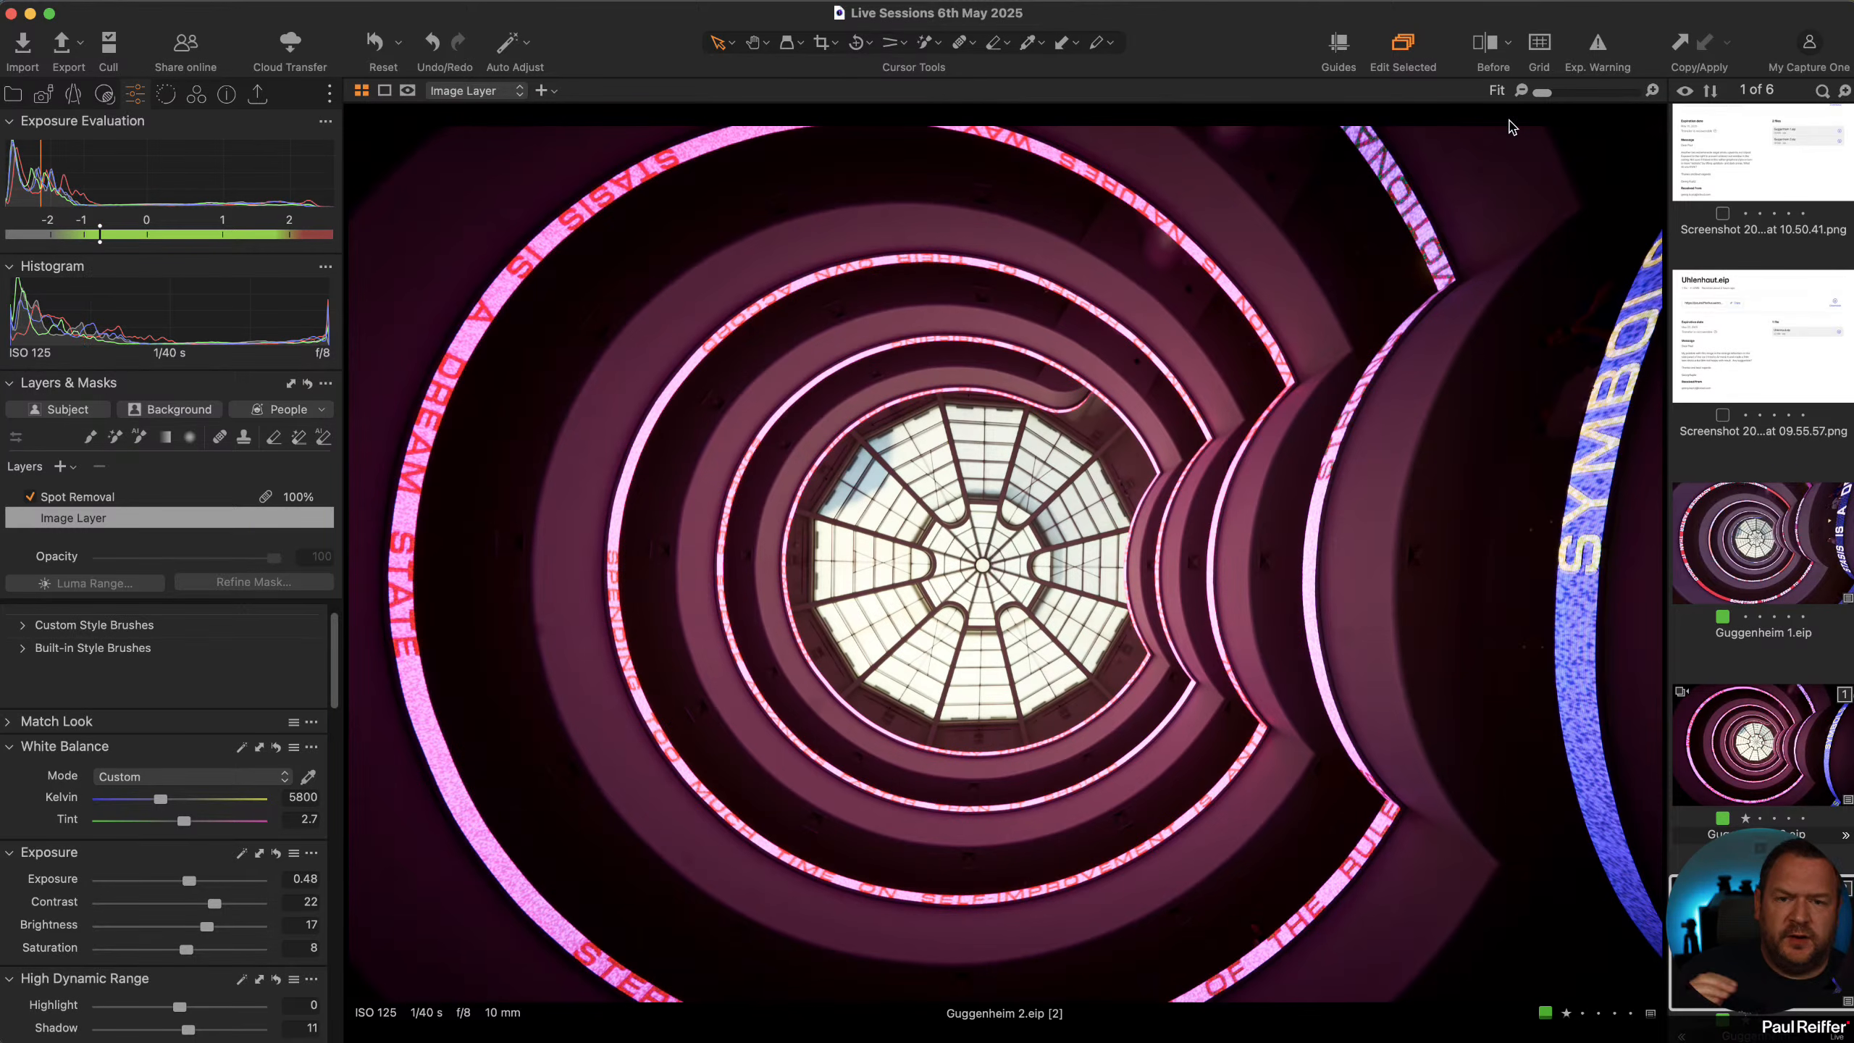
{"action": "left_click", "coordinate": [1598, 44]}
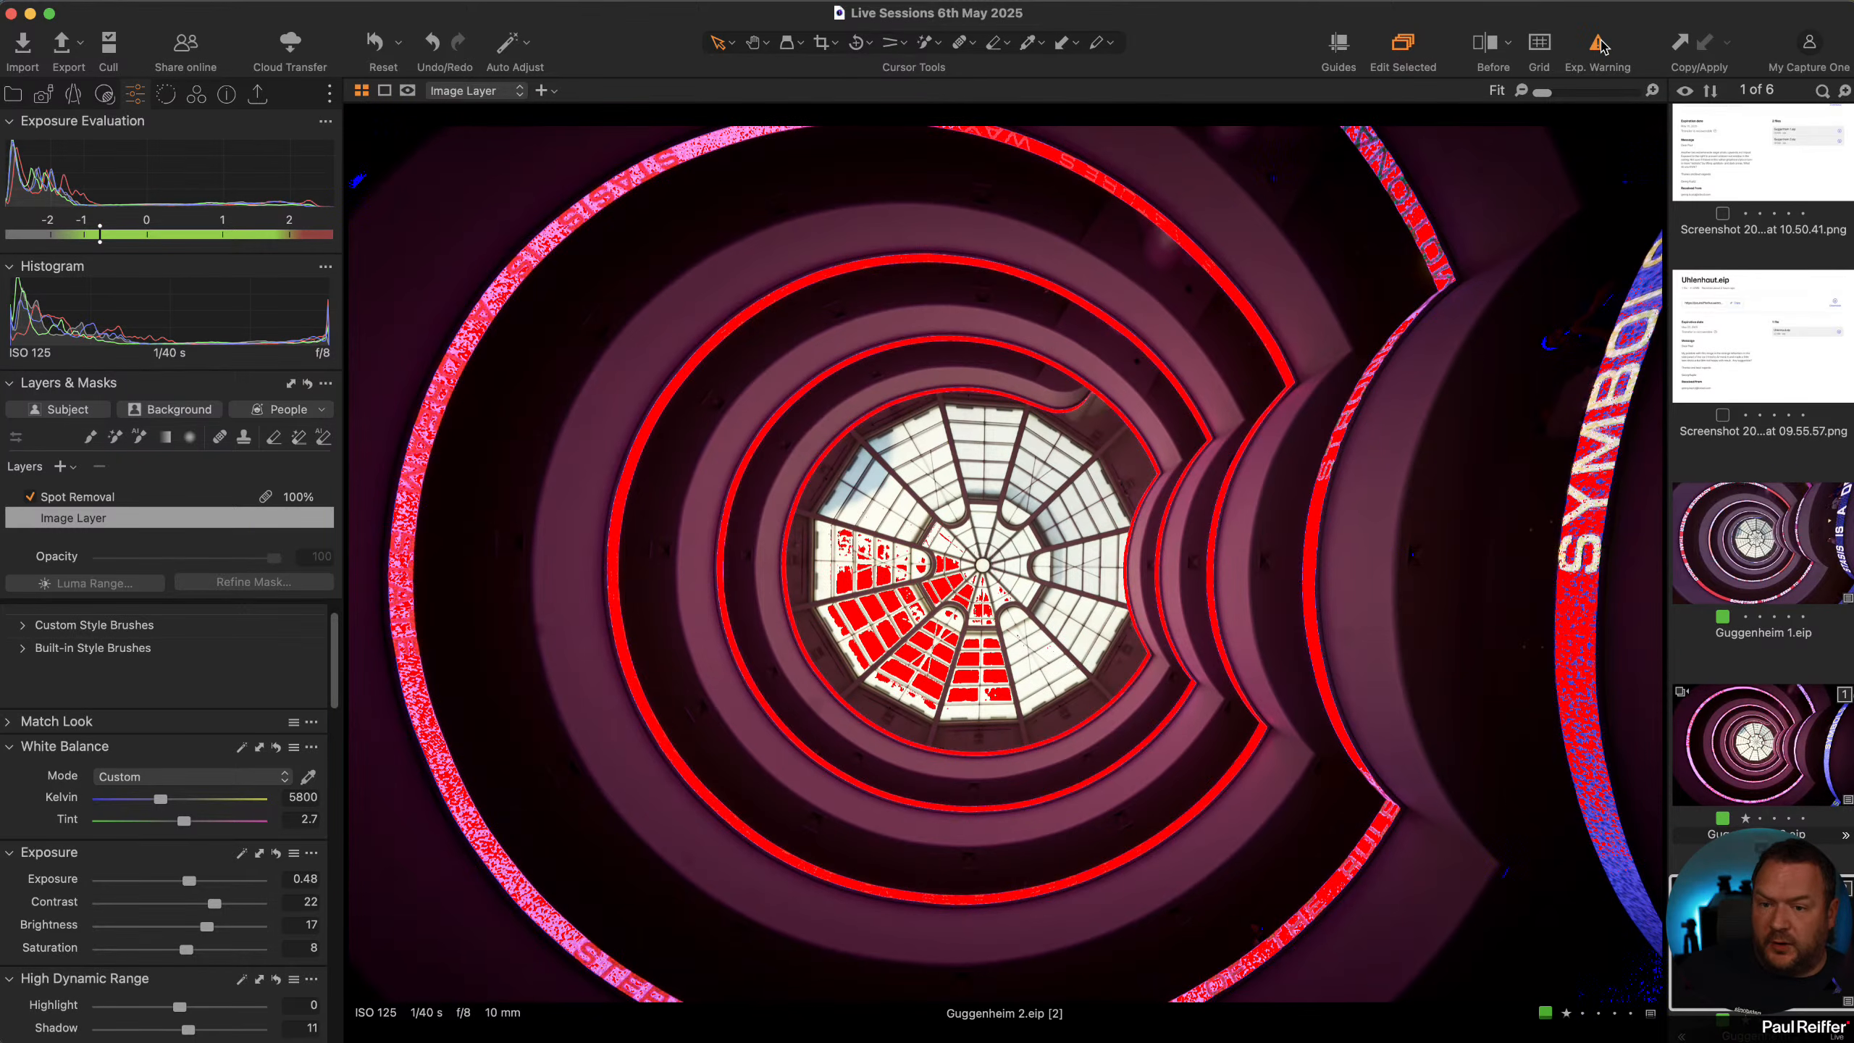
{"action": "left_click", "coordinate": [1600, 46]}
{"action": "scroll", "coordinate": [882, 641], "scroll_direction": "up", "scroll_amount": 5}
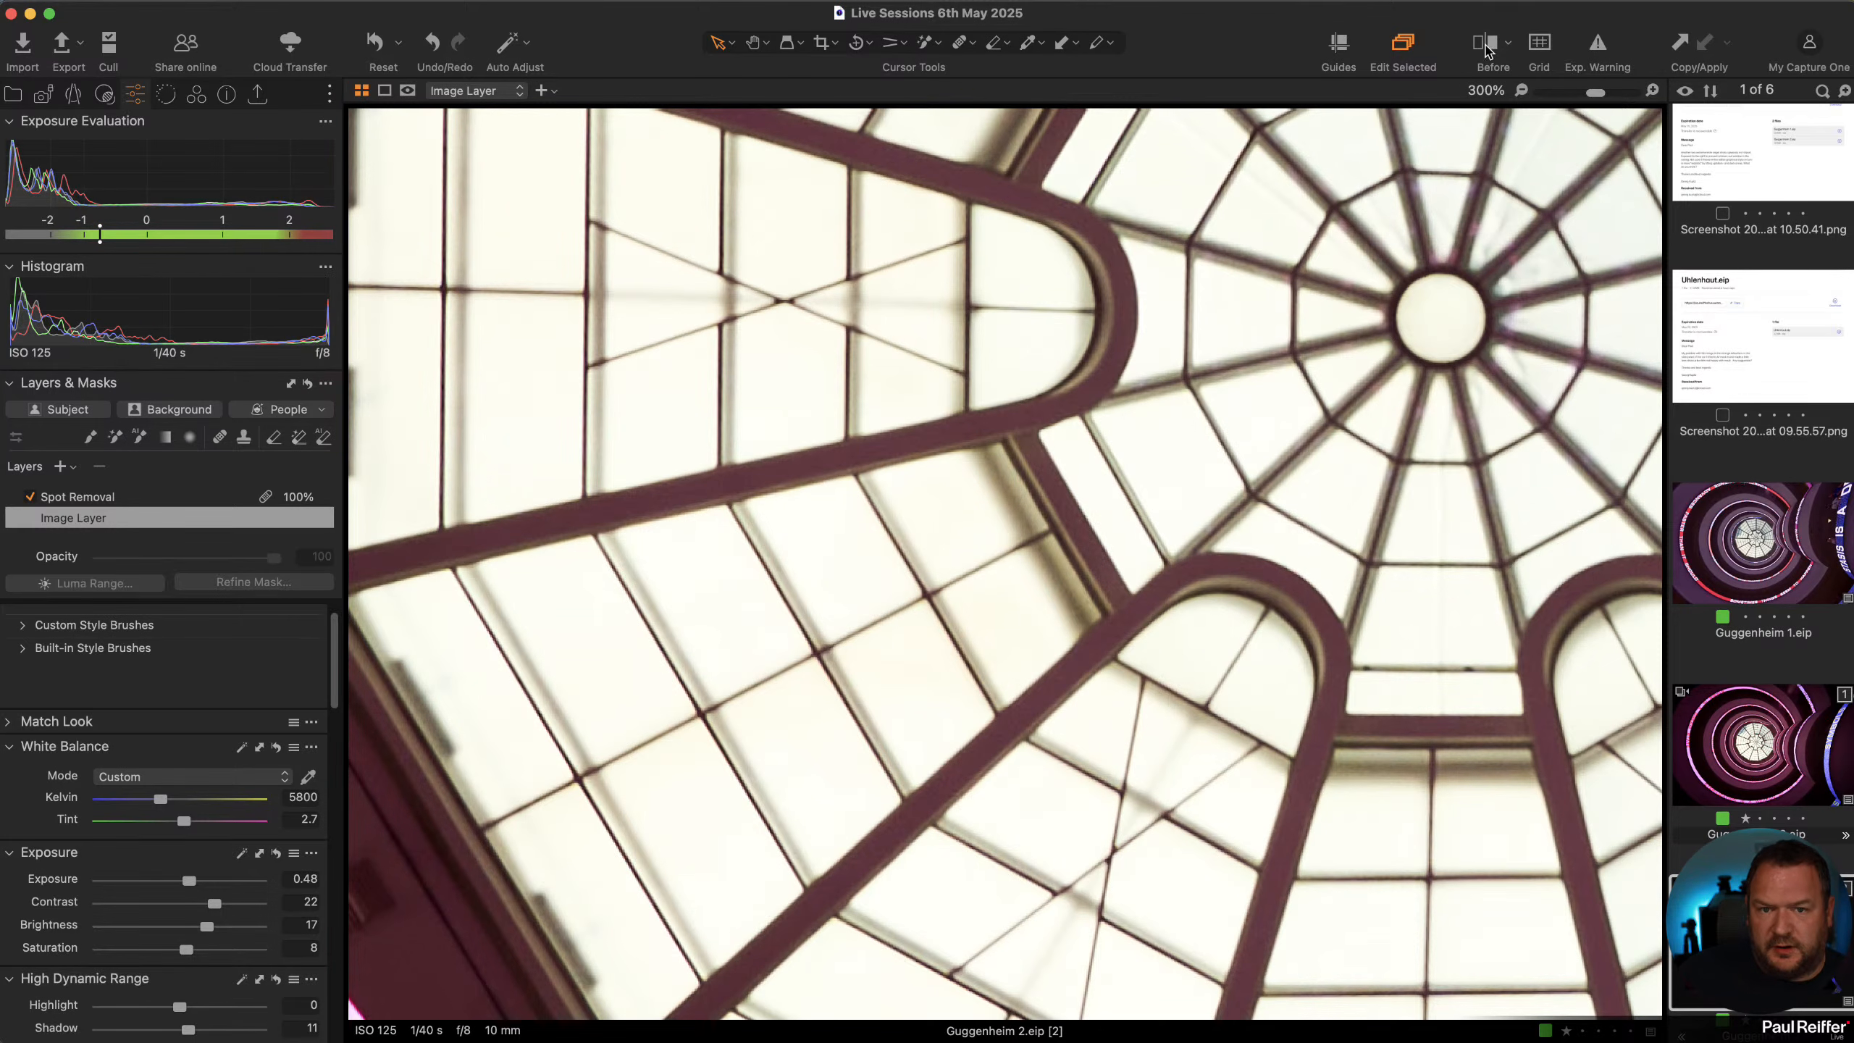
{"action": "left_click", "coordinate": [1599, 45]}
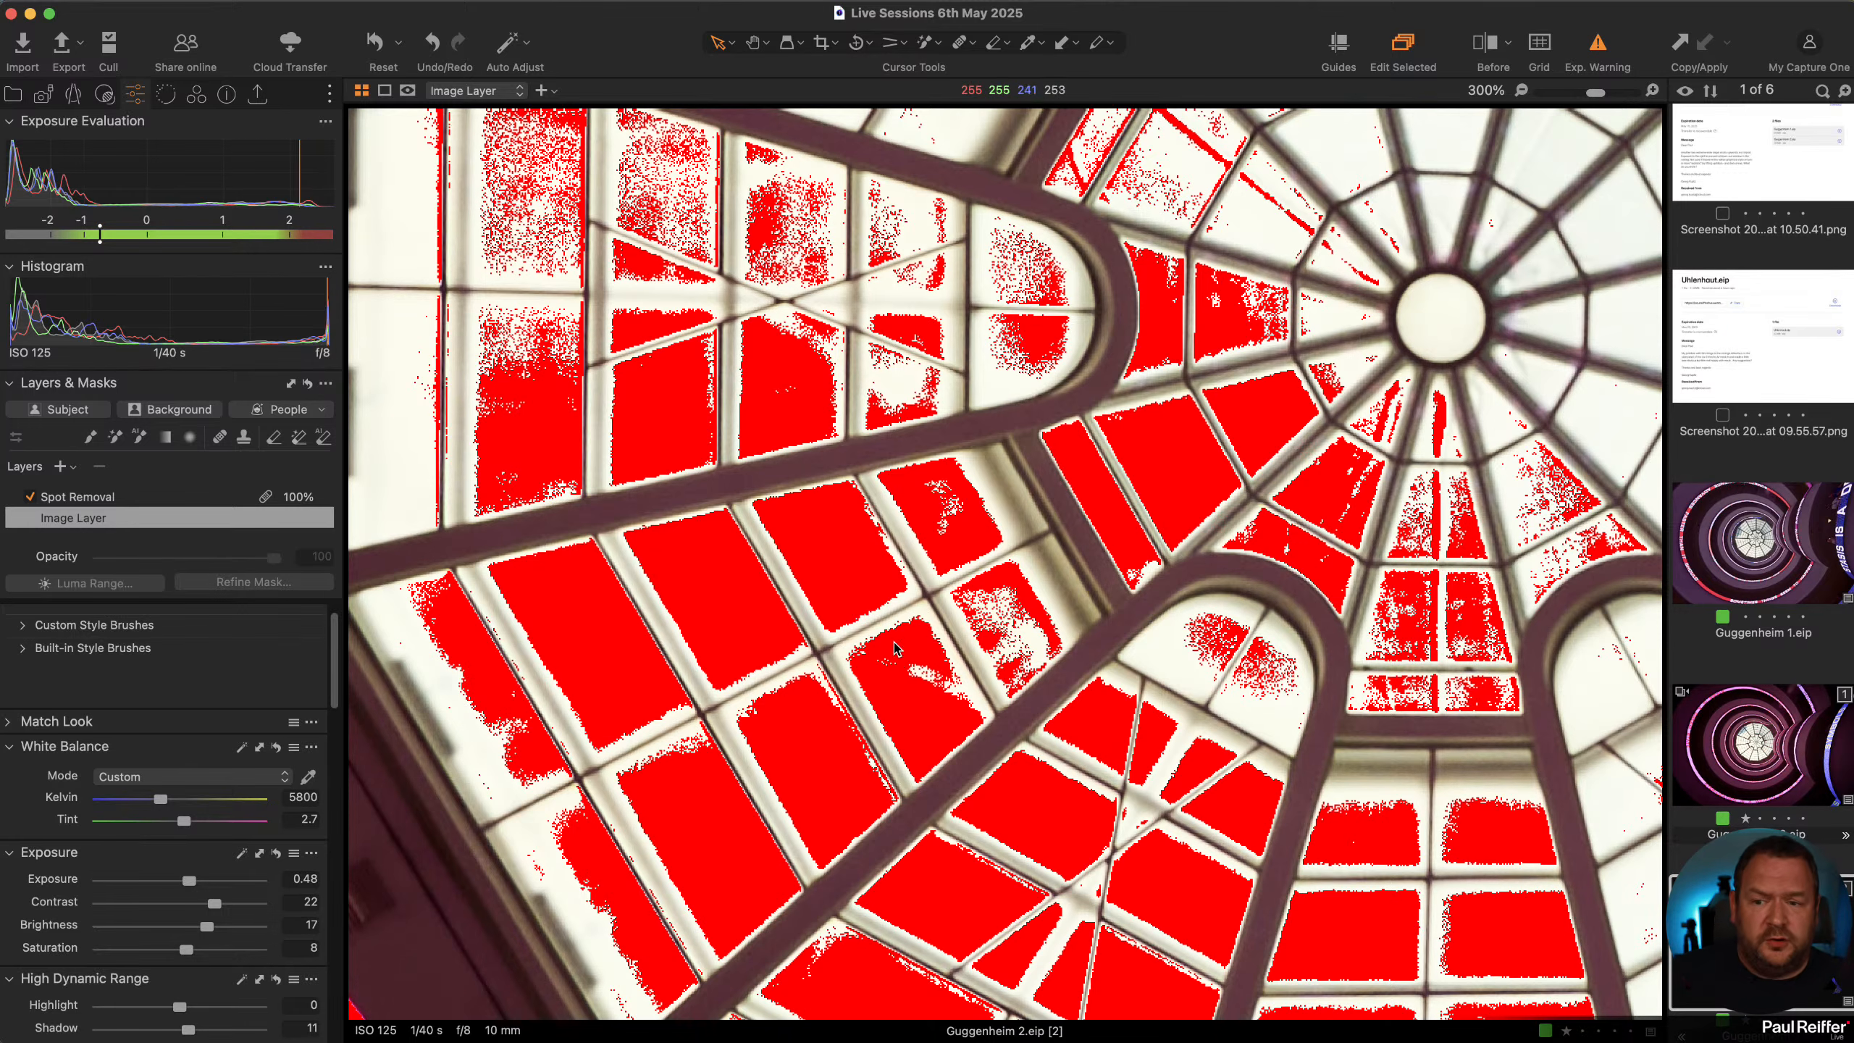
{"action": "key", "text": "super+0"}
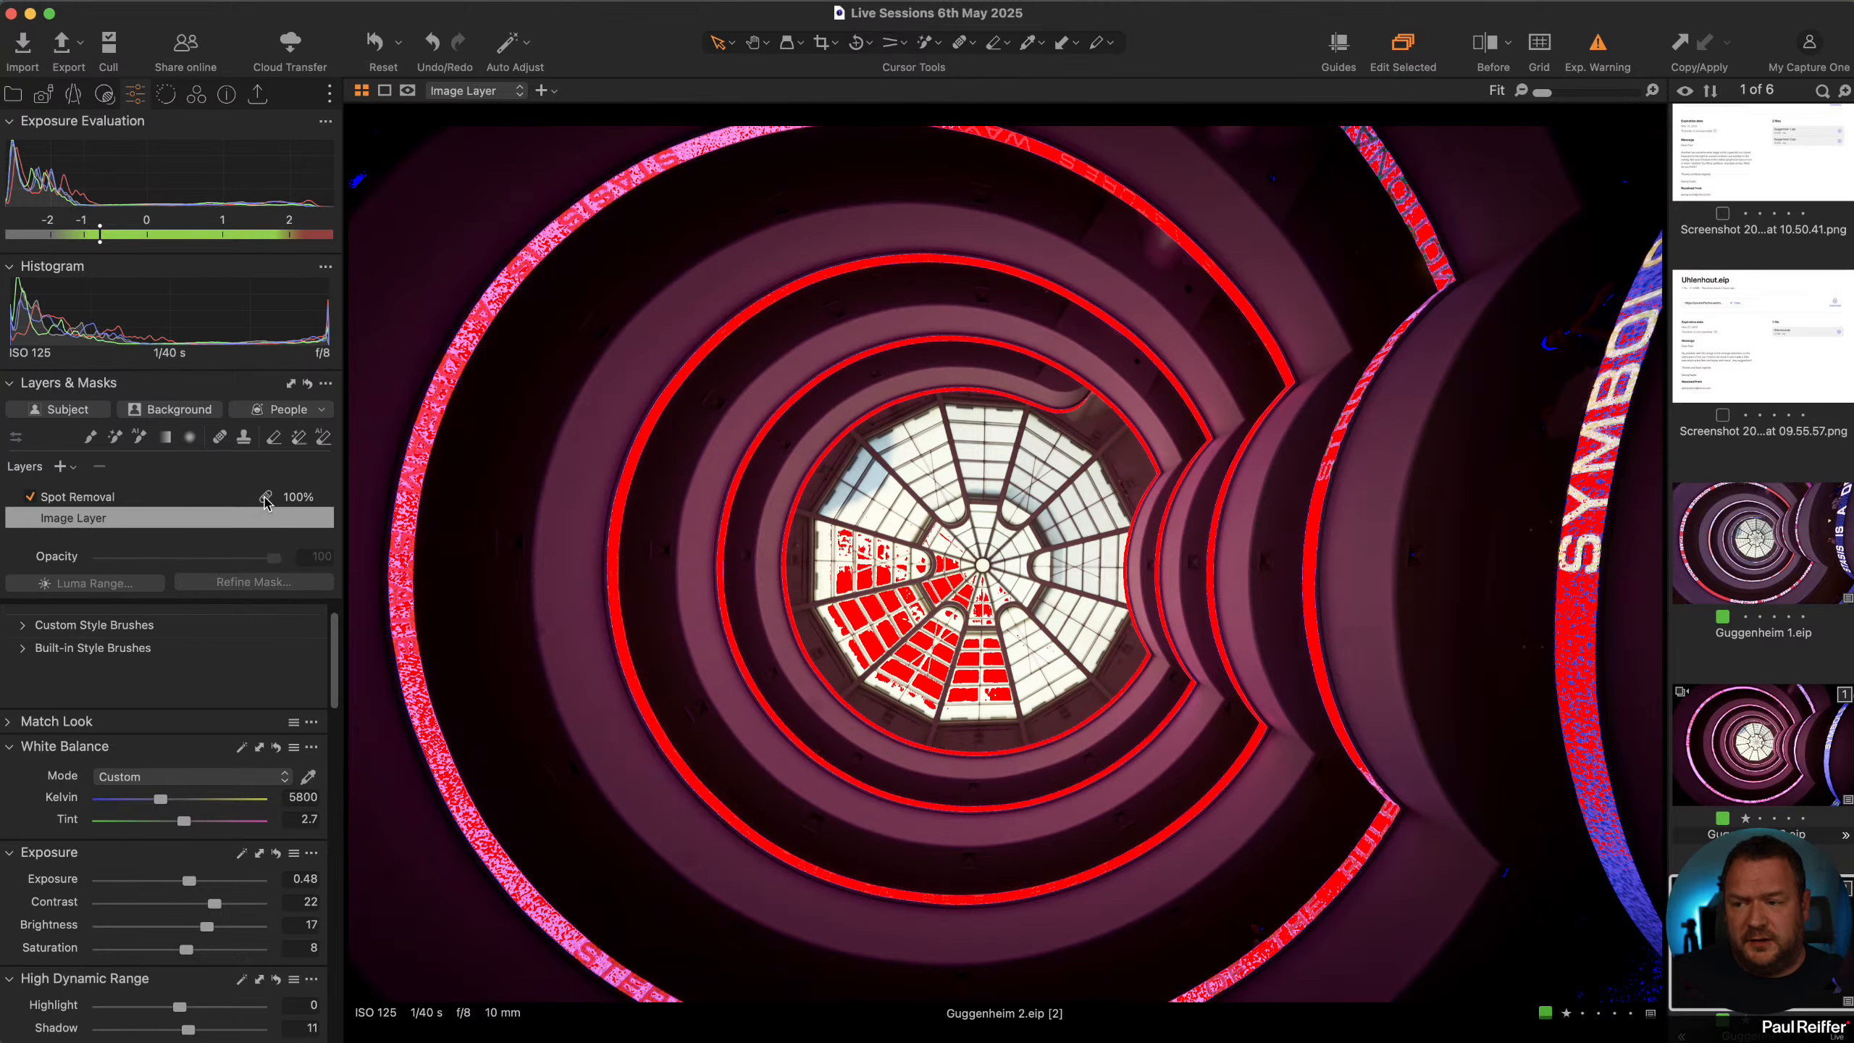
Add an empty adjustment layer, mask the skylight with AI Select, check the mask in grayscale, and hide it
{"action": "left_click", "coordinate": [60, 466]}
{"action": "left_click", "coordinate": [139, 436]}
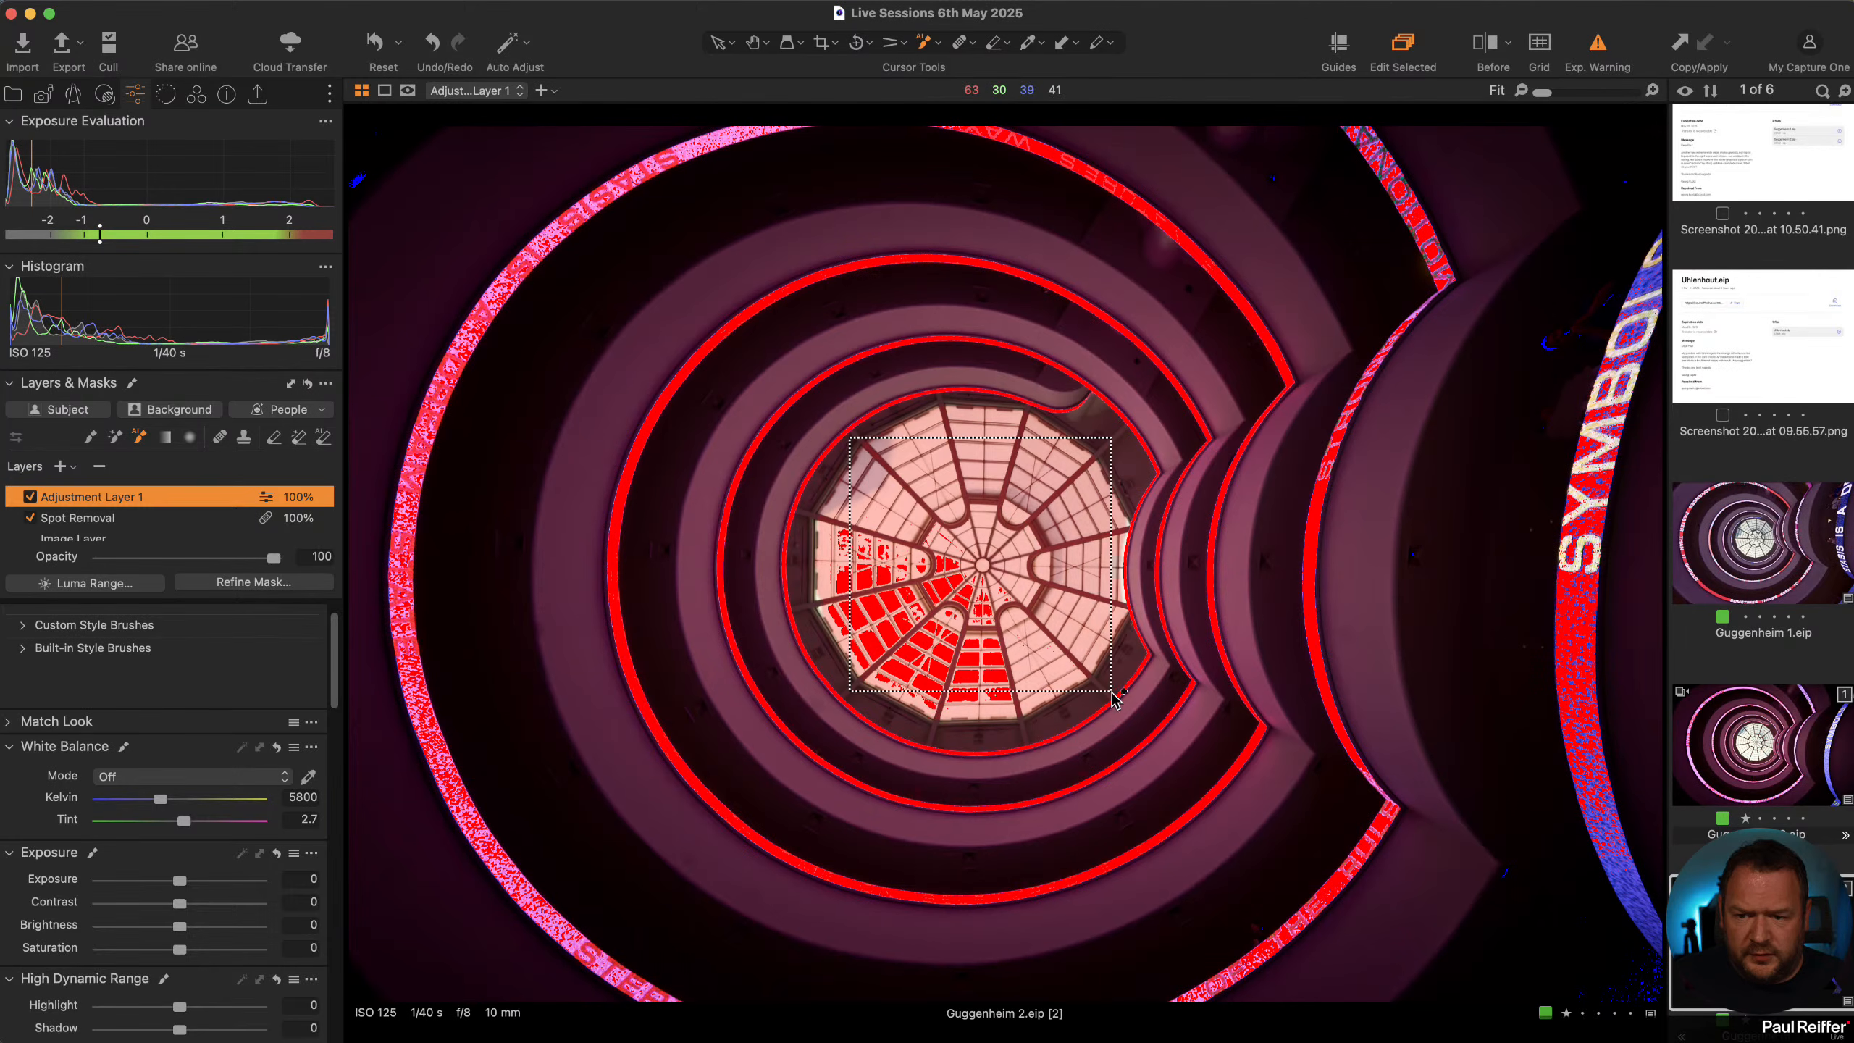
{"action": "left_click", "coordinate": [1018, 517]}
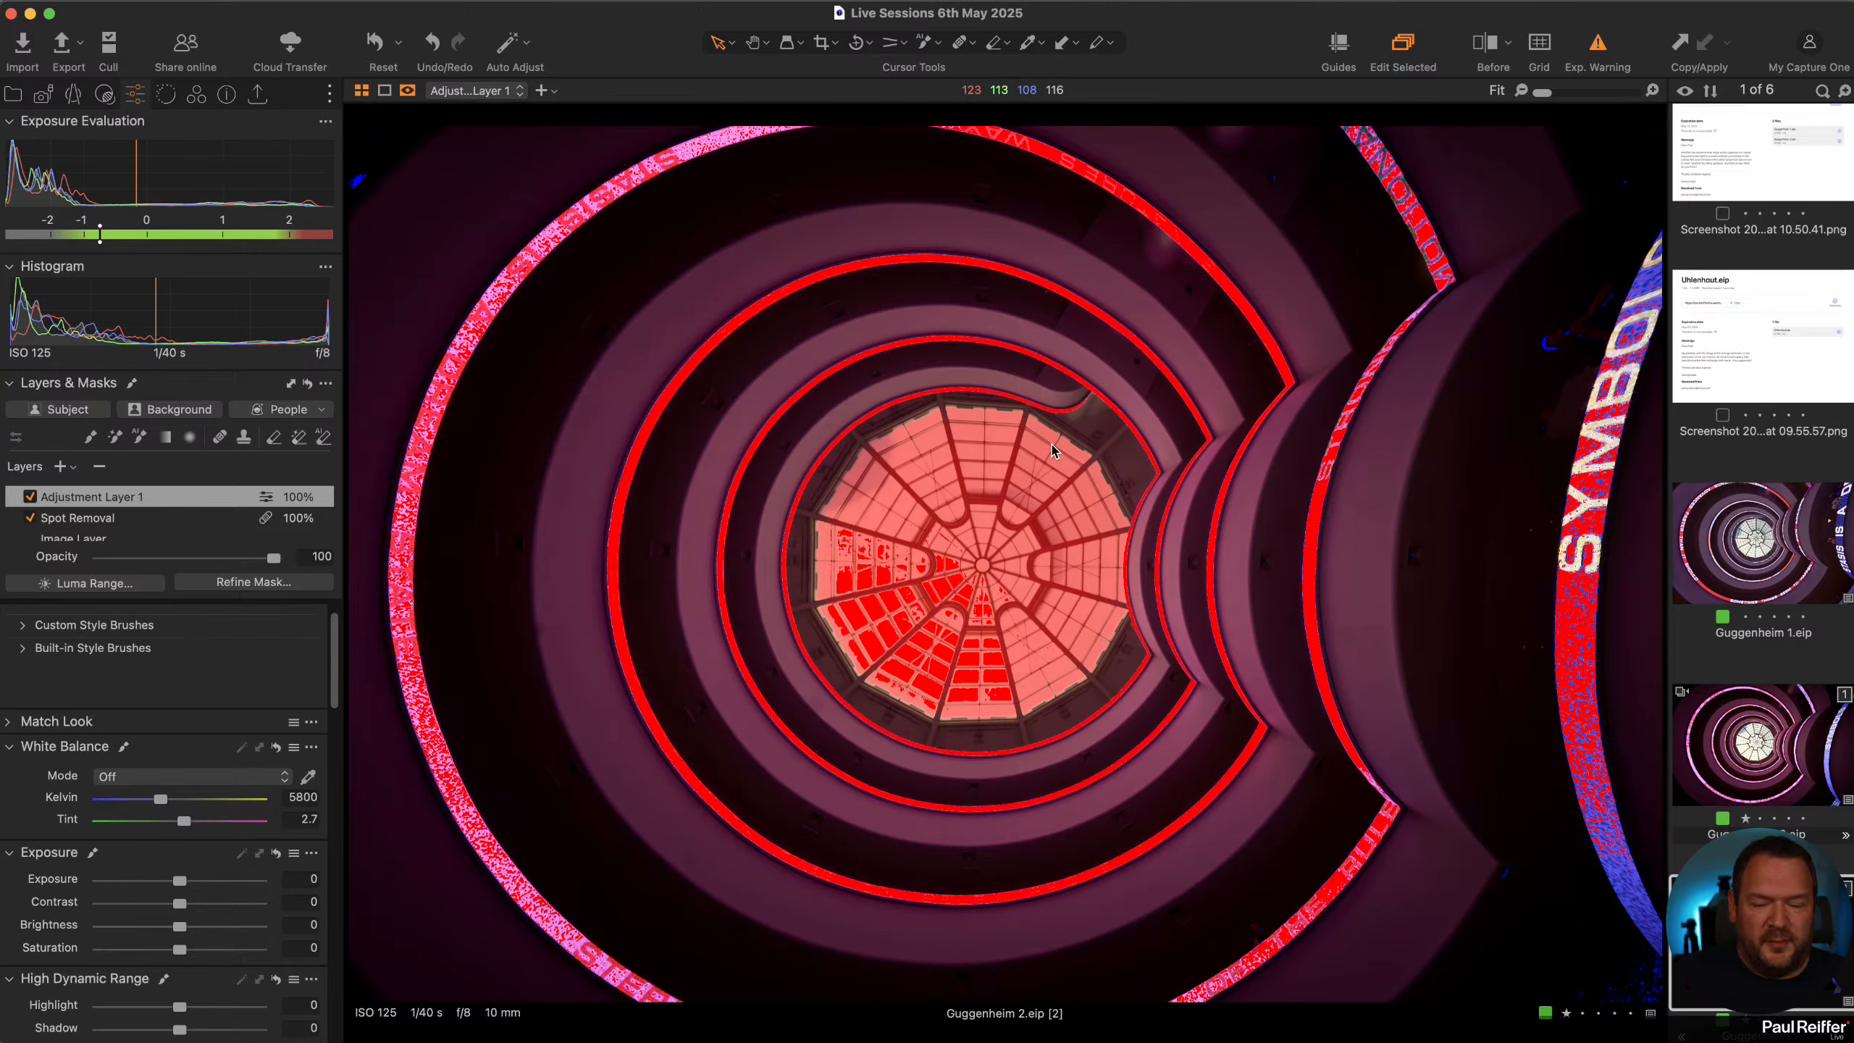
{"action": "key", "text": "alt+m"}
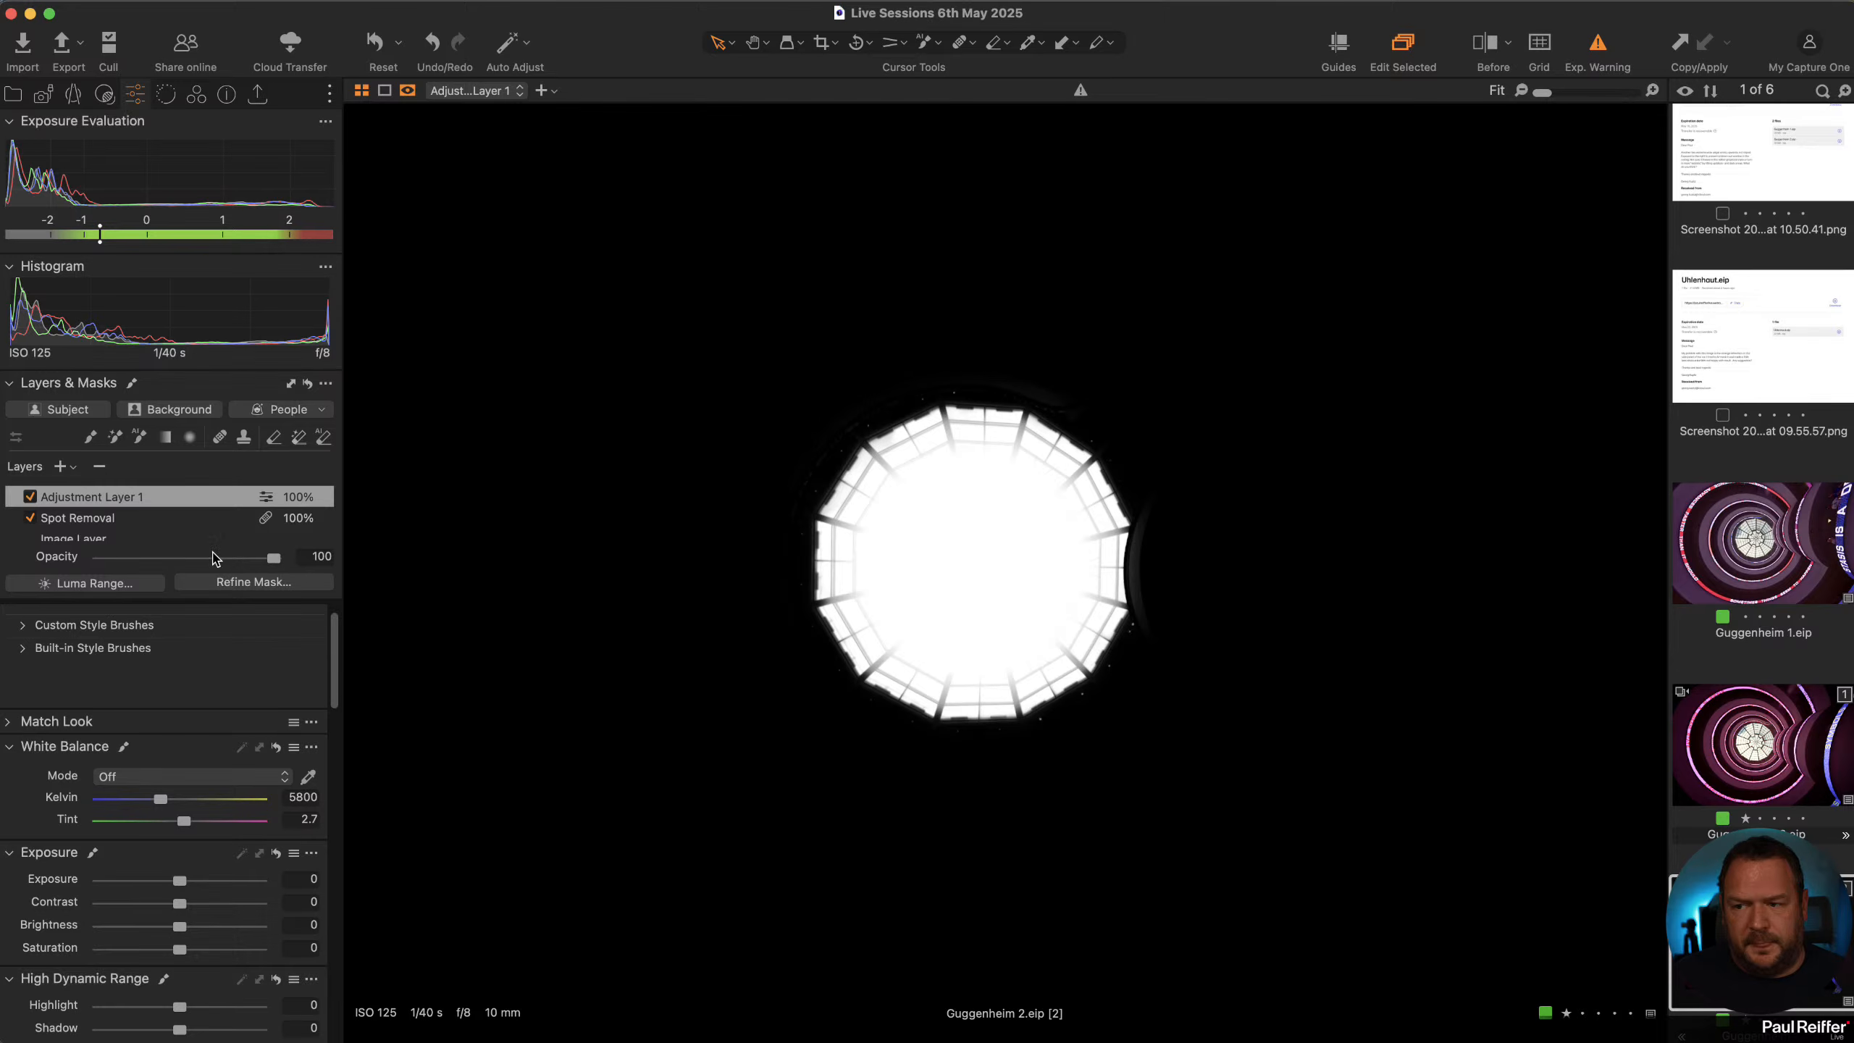
{"action": "key", "text": "m"}
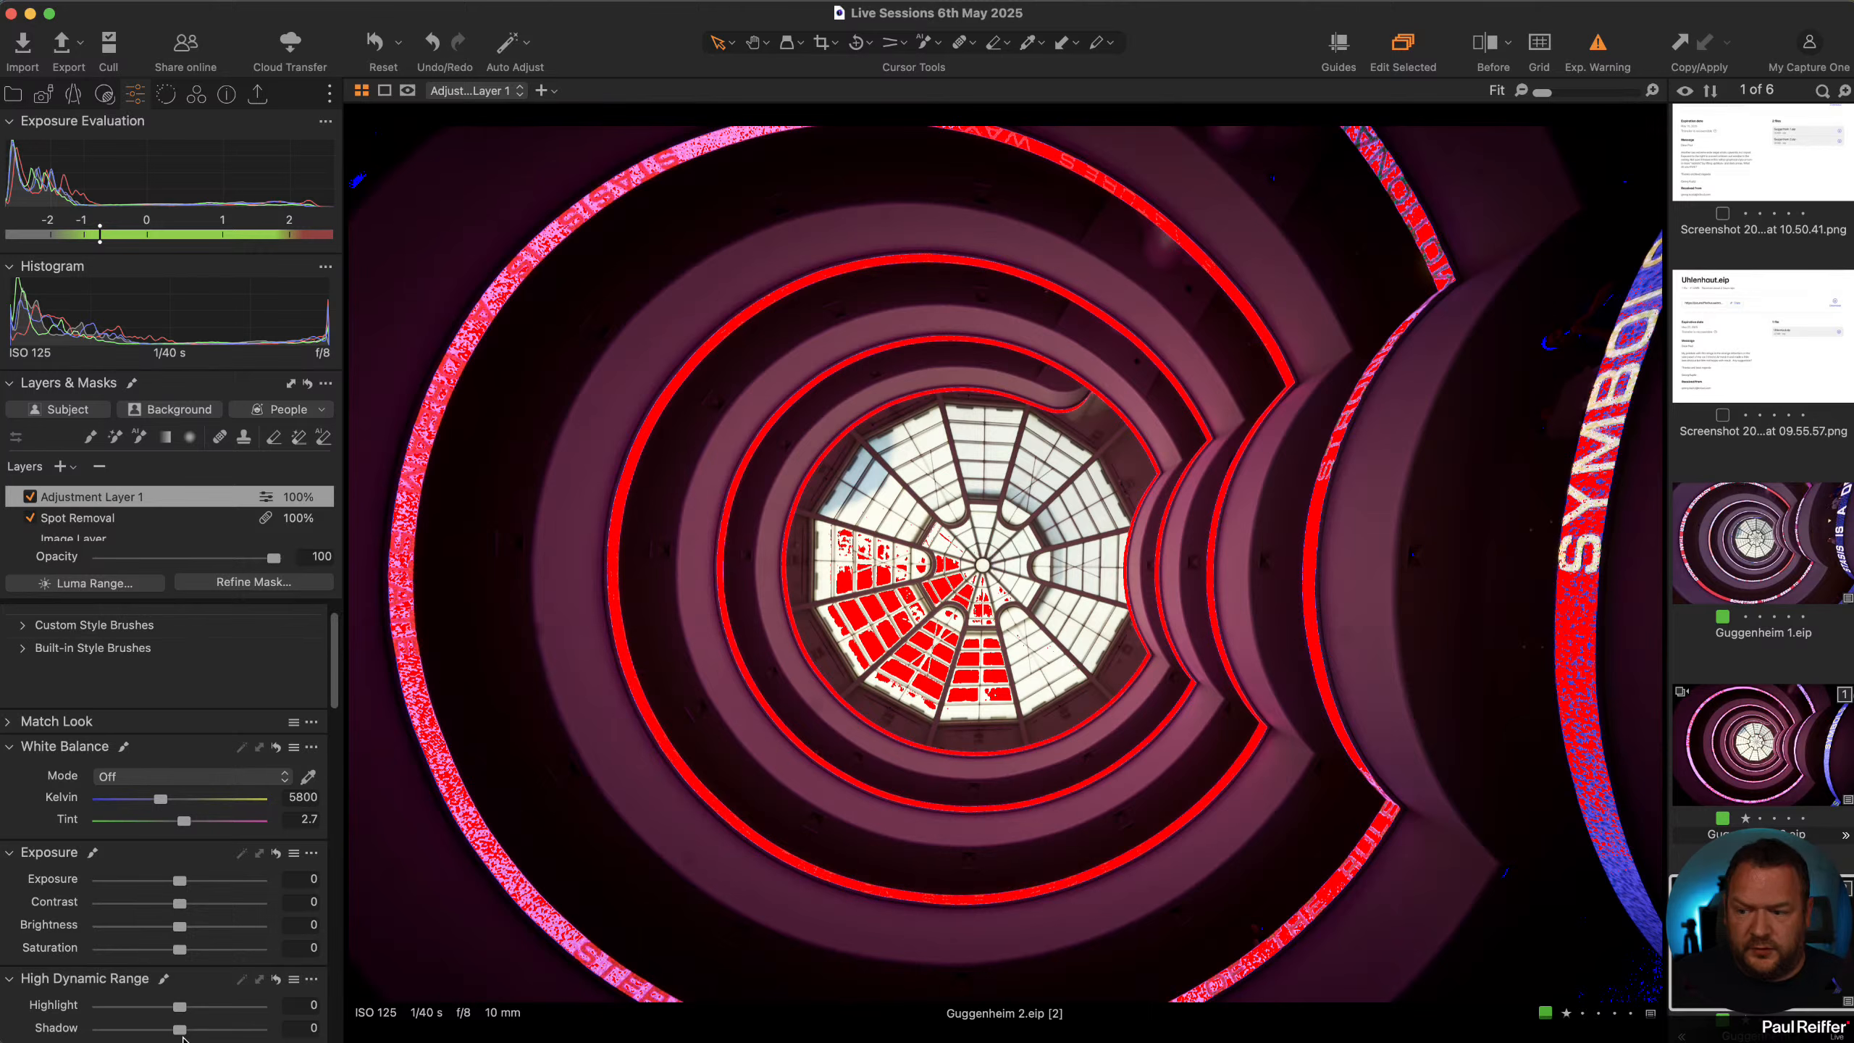
Place a color readout on a clipped skylight pane and set the skylight layer's White to -24
{"action": "scroll", "coordinate": [181, 1026], "scroll_direction": "down", "scroll_amount": 5}
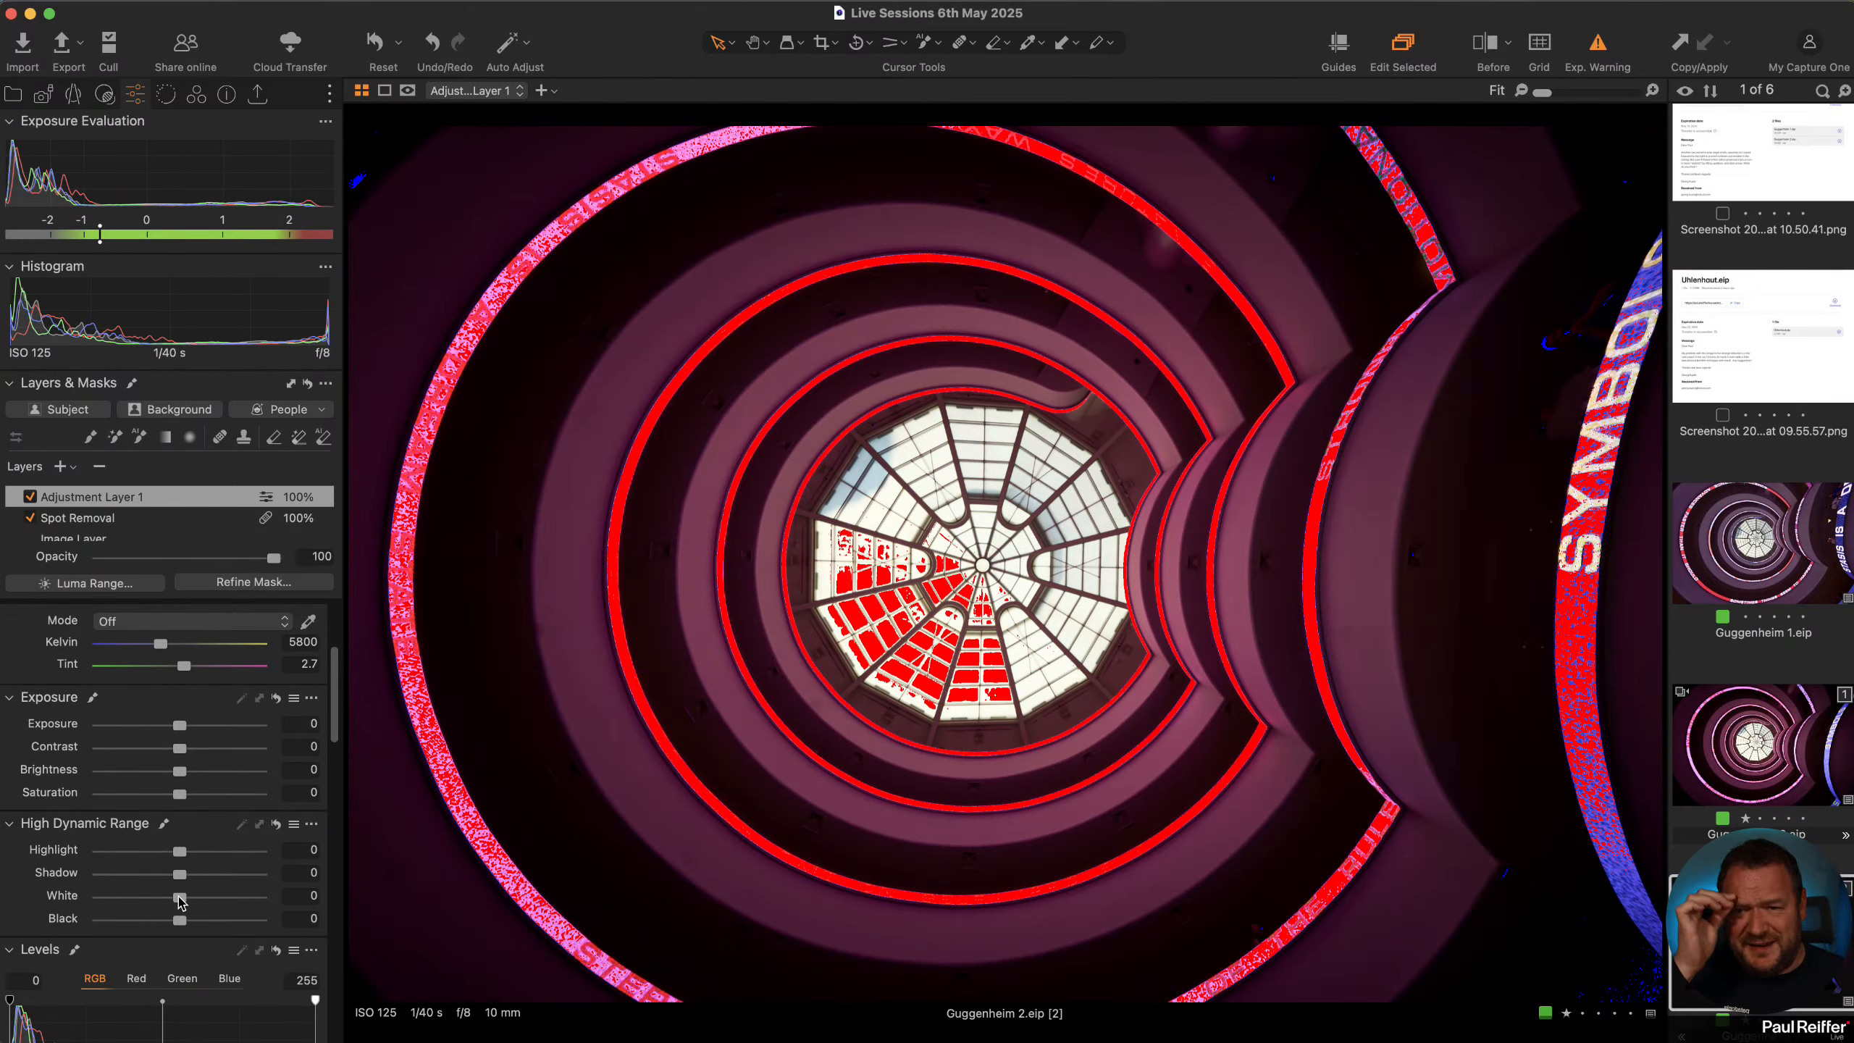
{"action": "left_click", "coordinate": [1110, 45]}
{"action": "left_click", "coordinate": [1110, 45]}
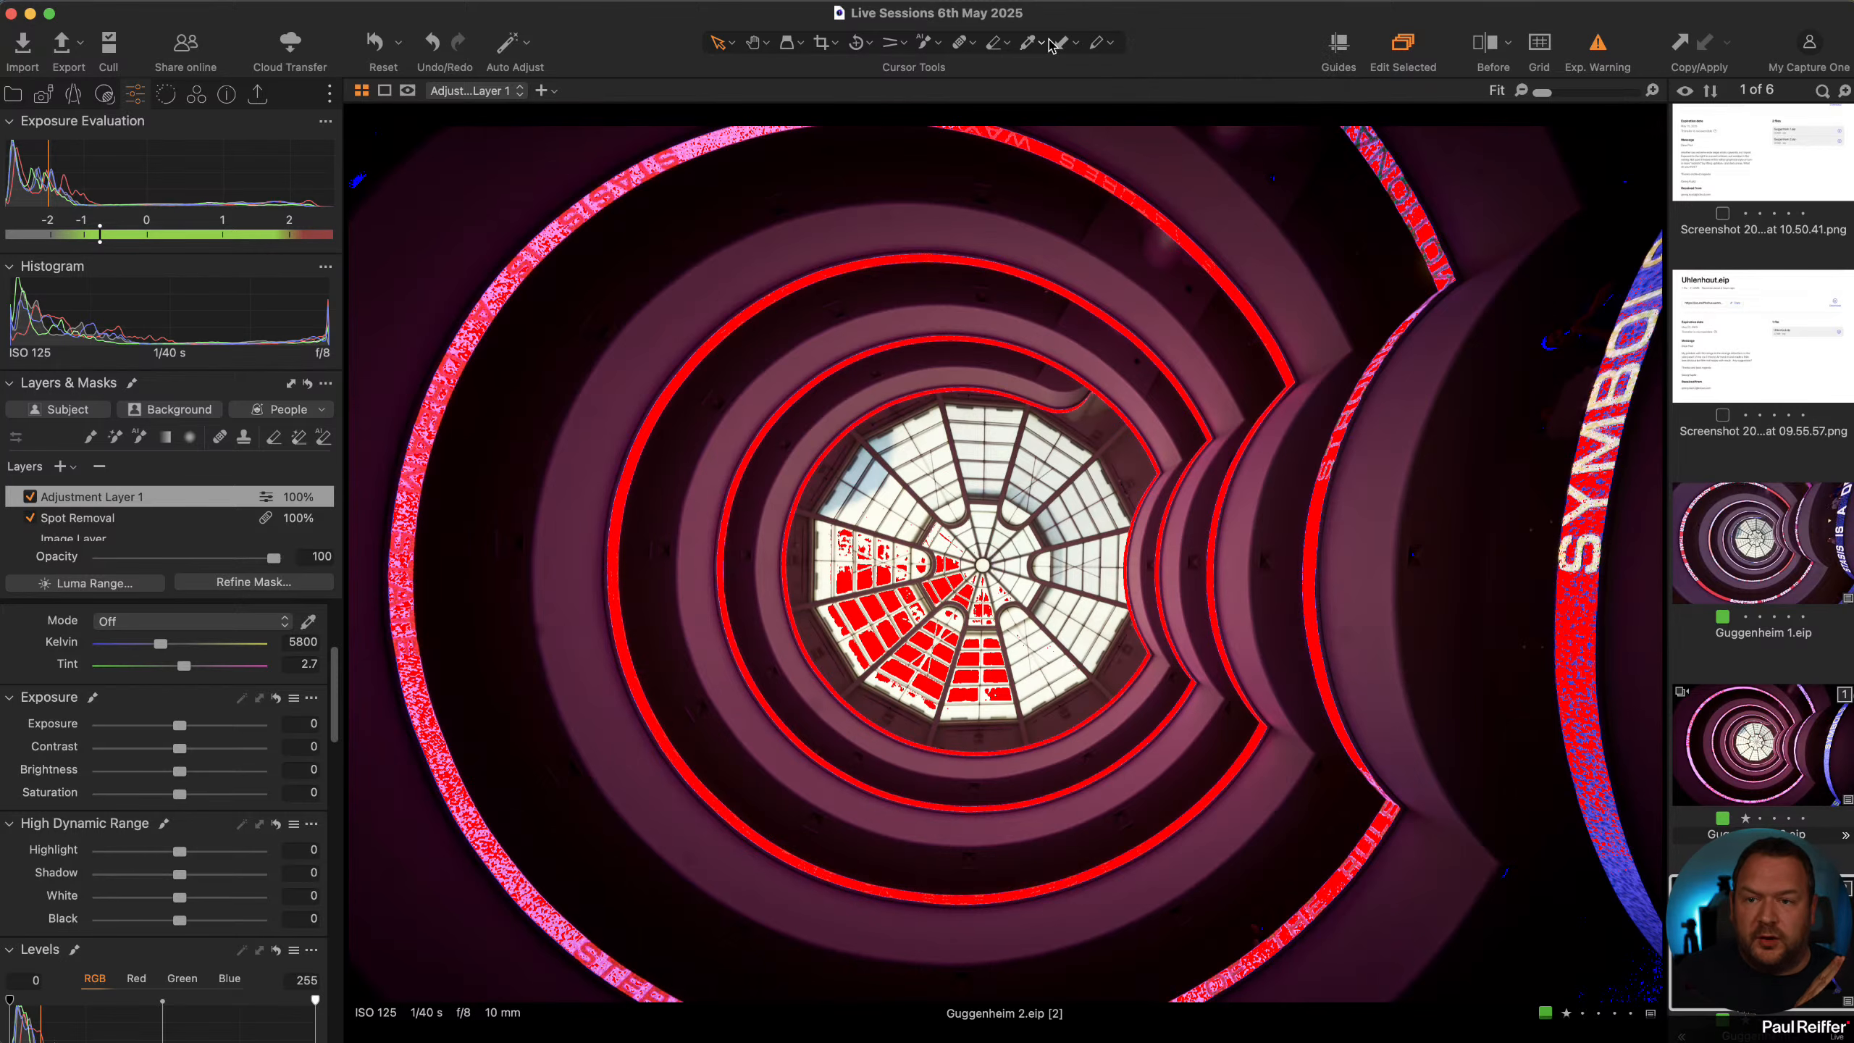
{"action": "left_click", "coordinate": [1039, 46]}
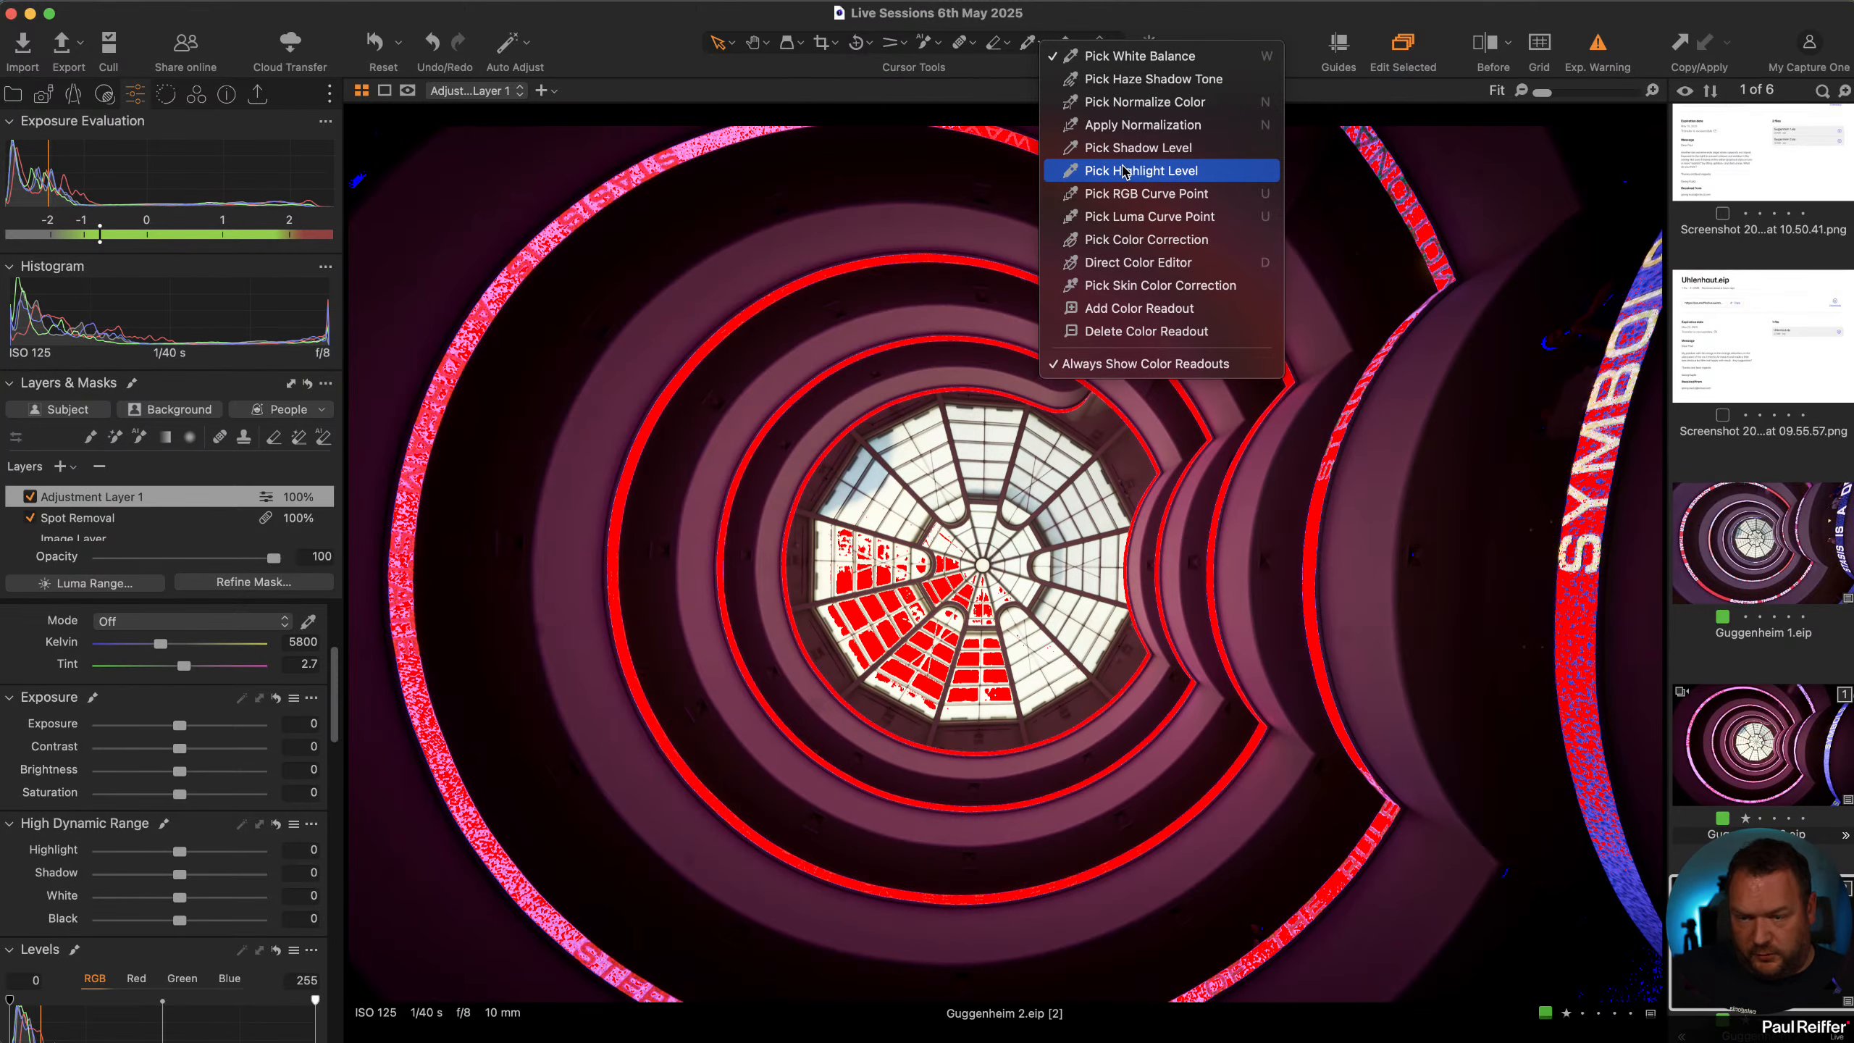
{"action": "left_click", "coordinate": [1139, 308]}
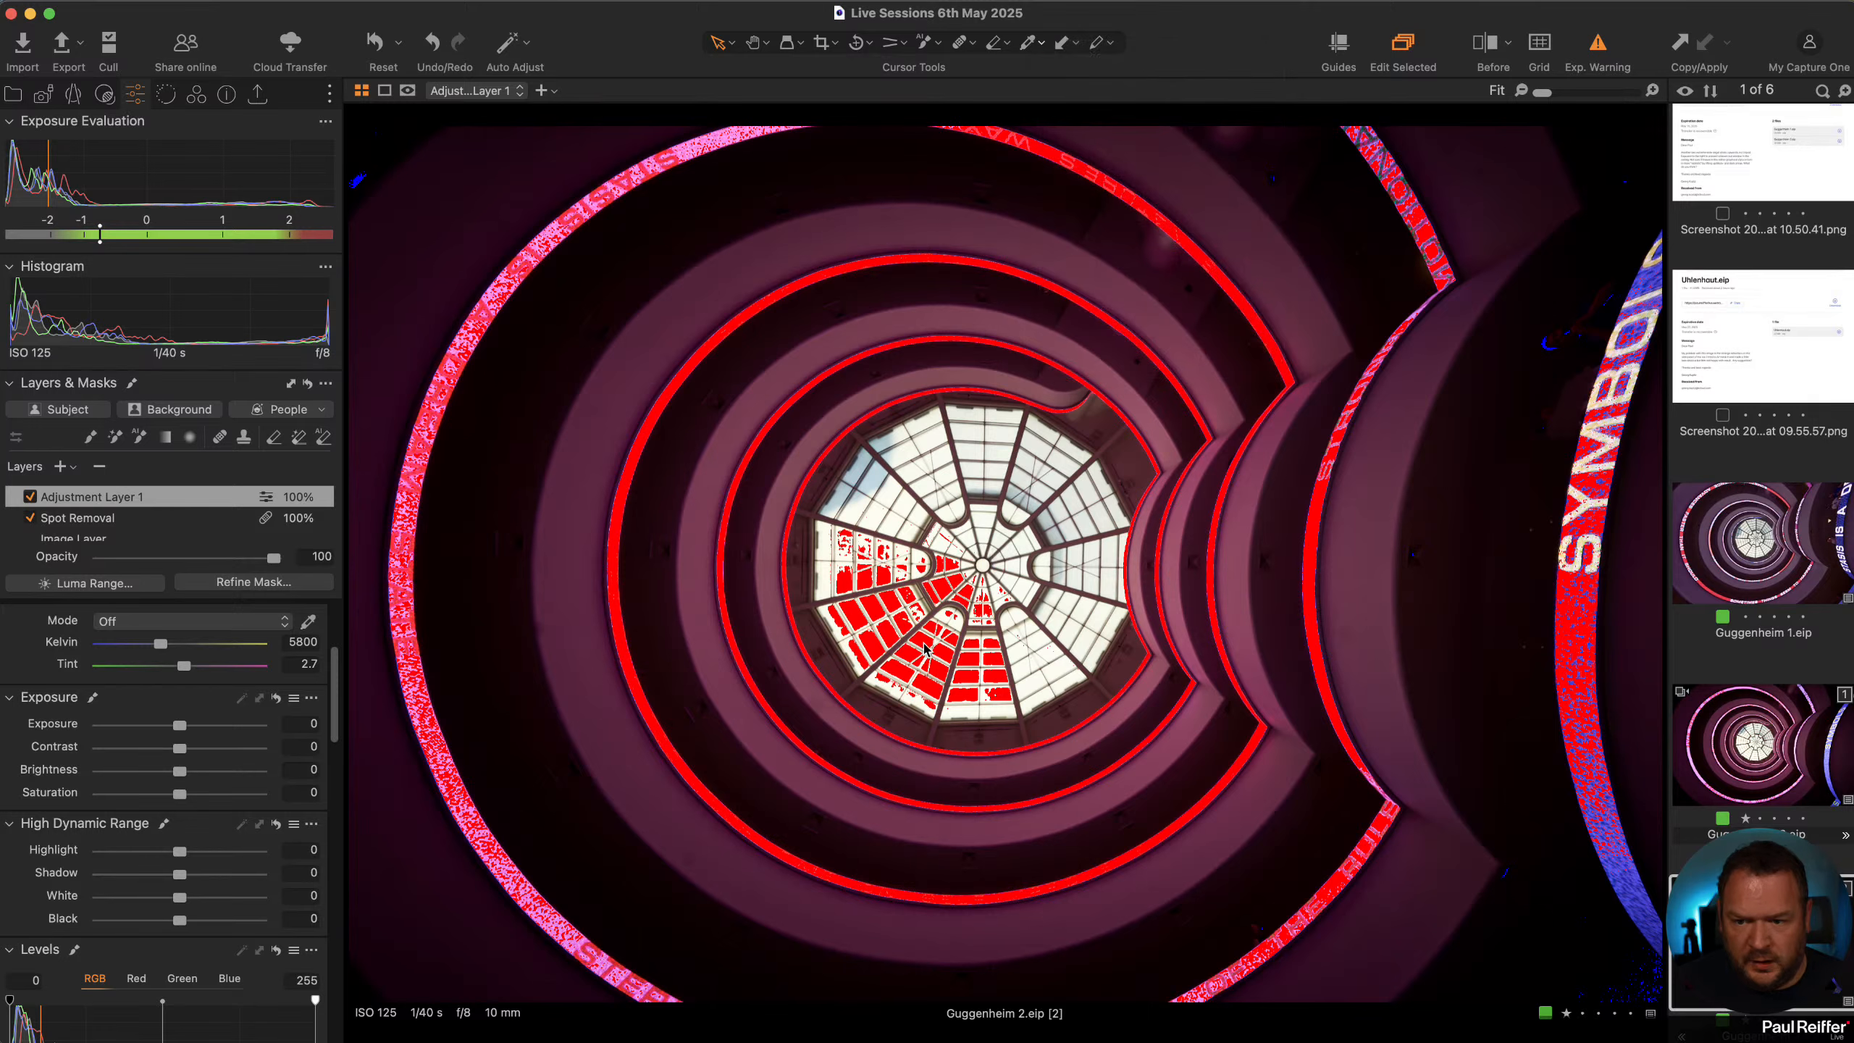
{"action": "left_click", "coordinate": [900, 590]}
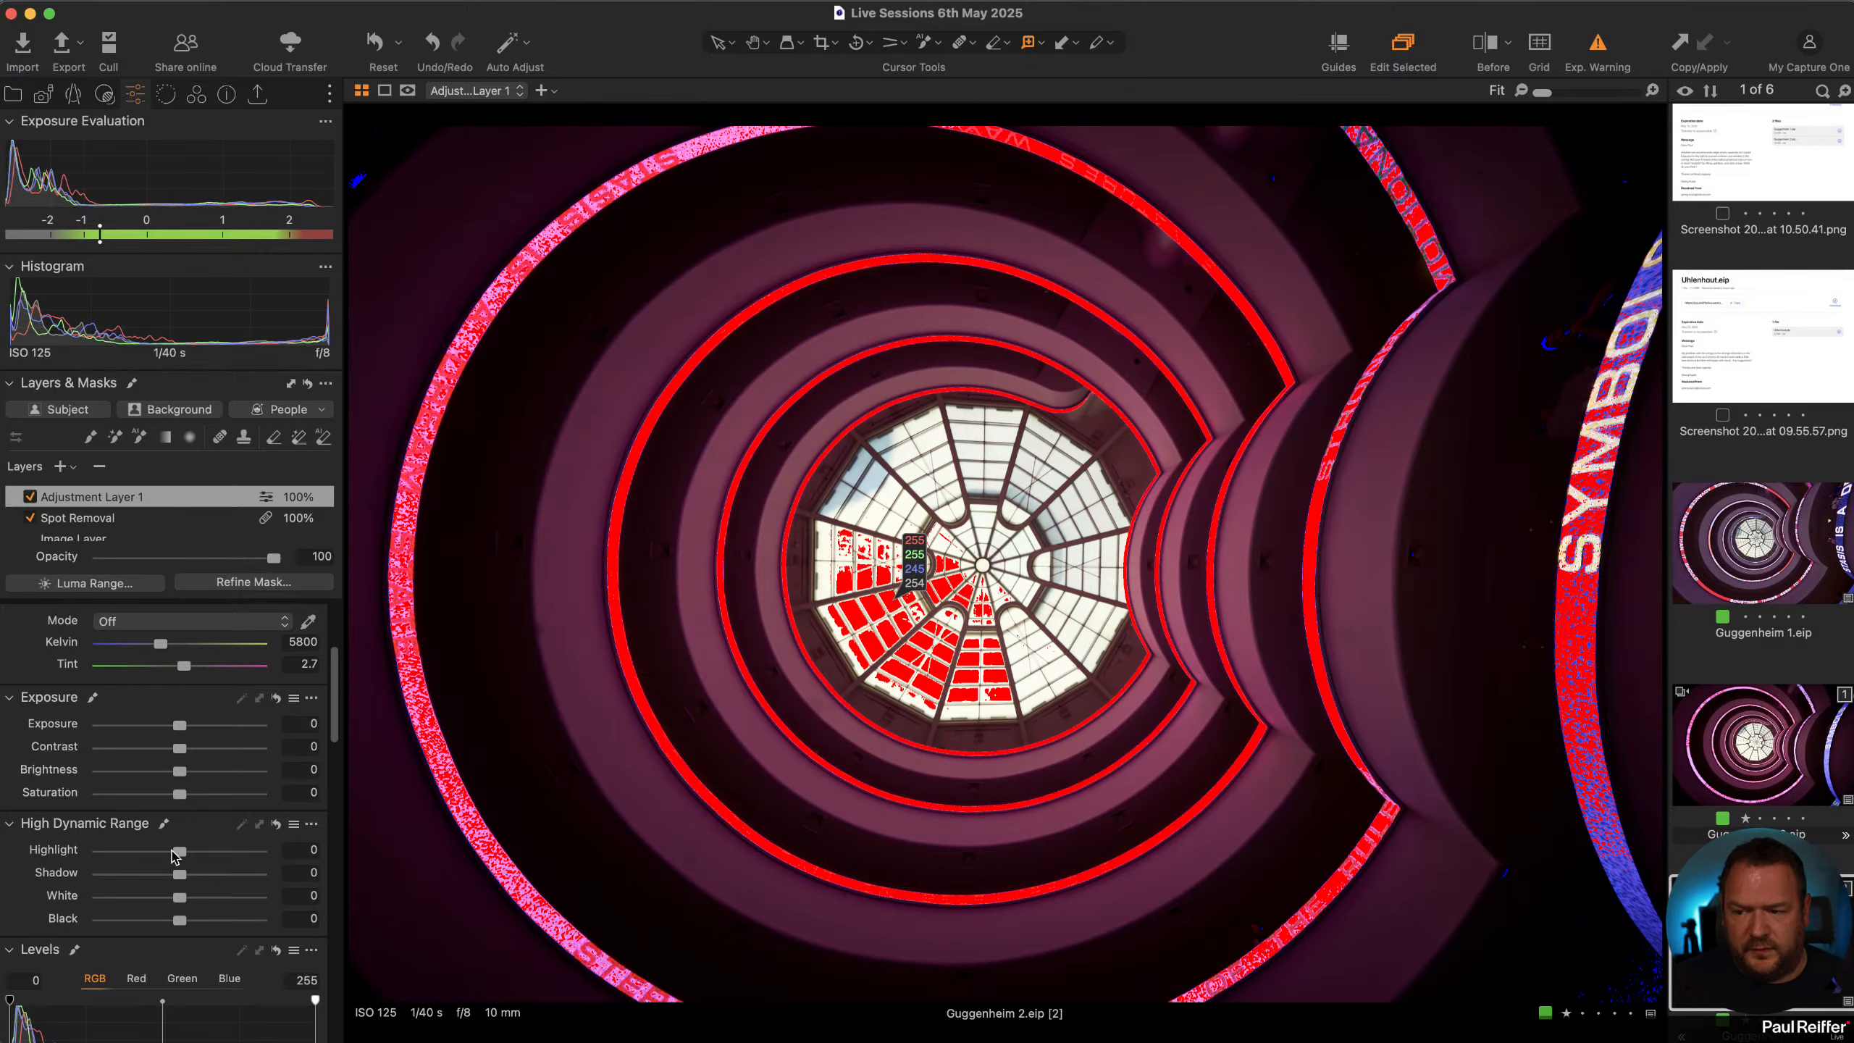
{"action": "left_click_drag", "start_coordinate": [180, 897], "coordinate": [162, 903]}
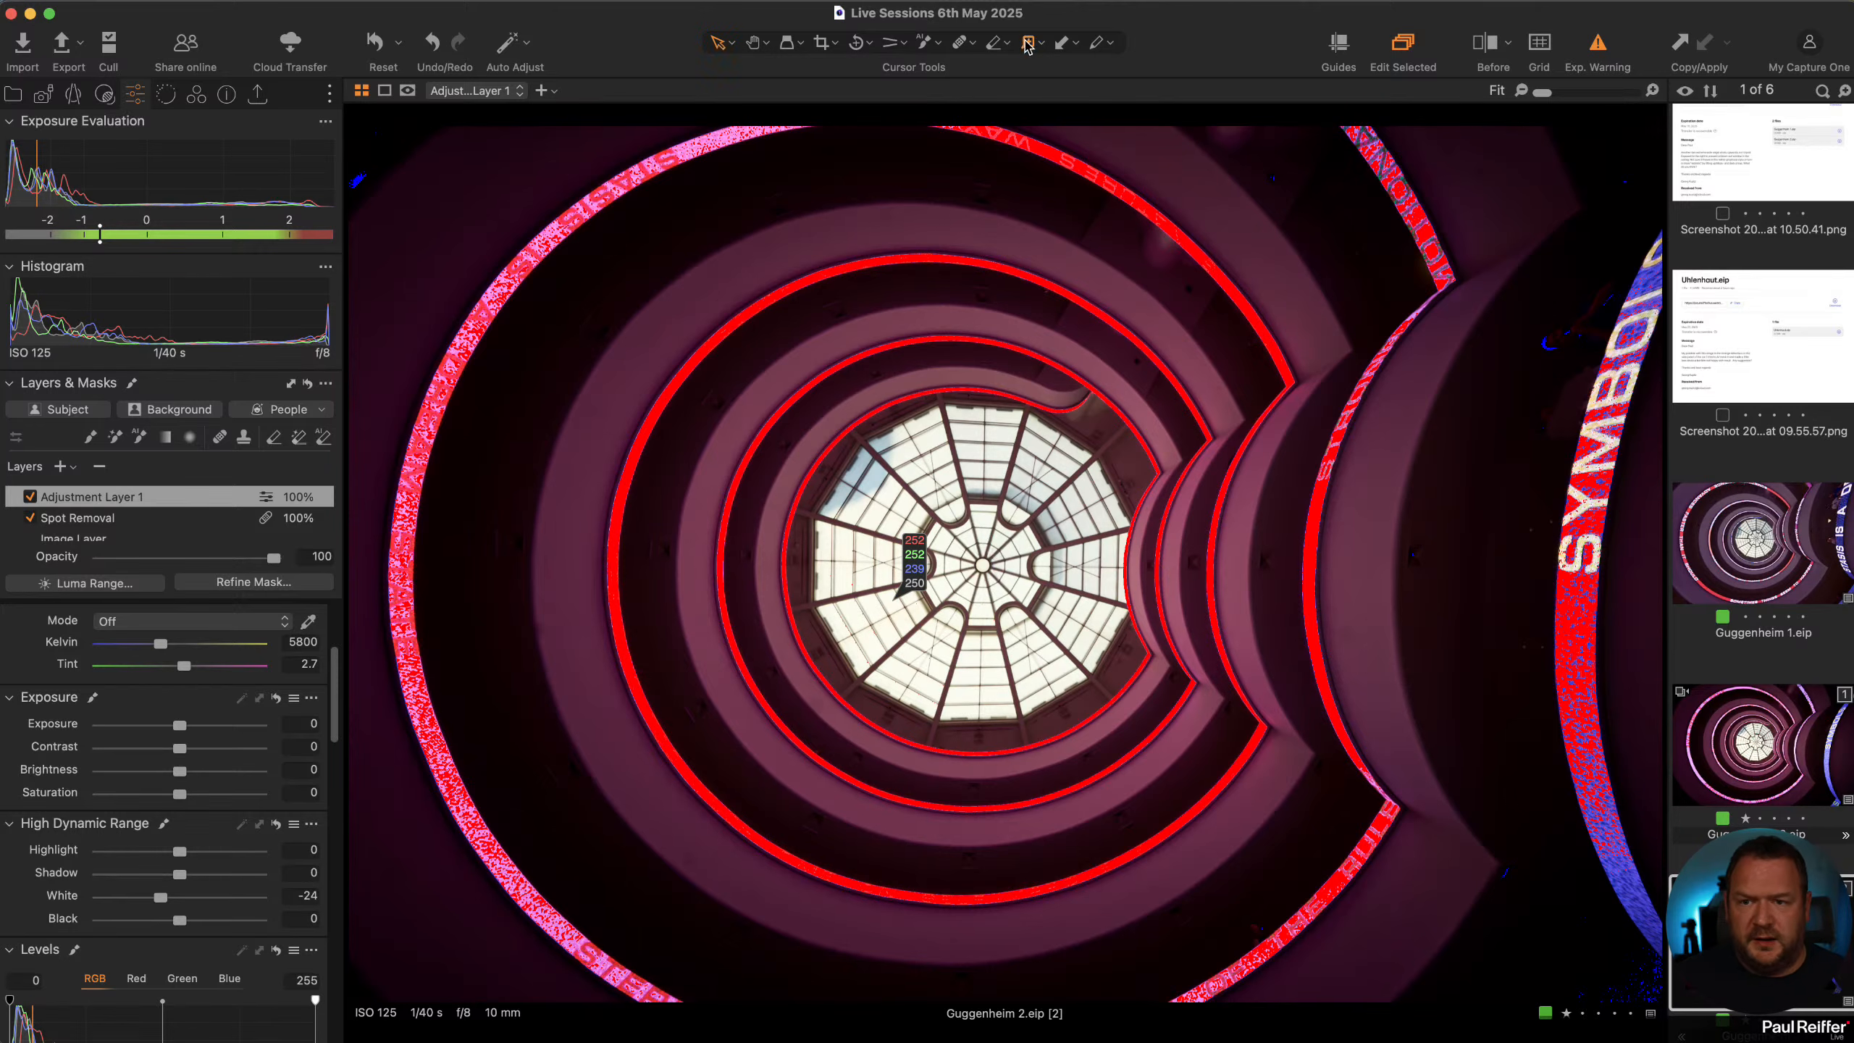
Delete the color readout from the skylight and turn off the exposure warning
{"action": "left_click", "coordinate": [917, 552]}
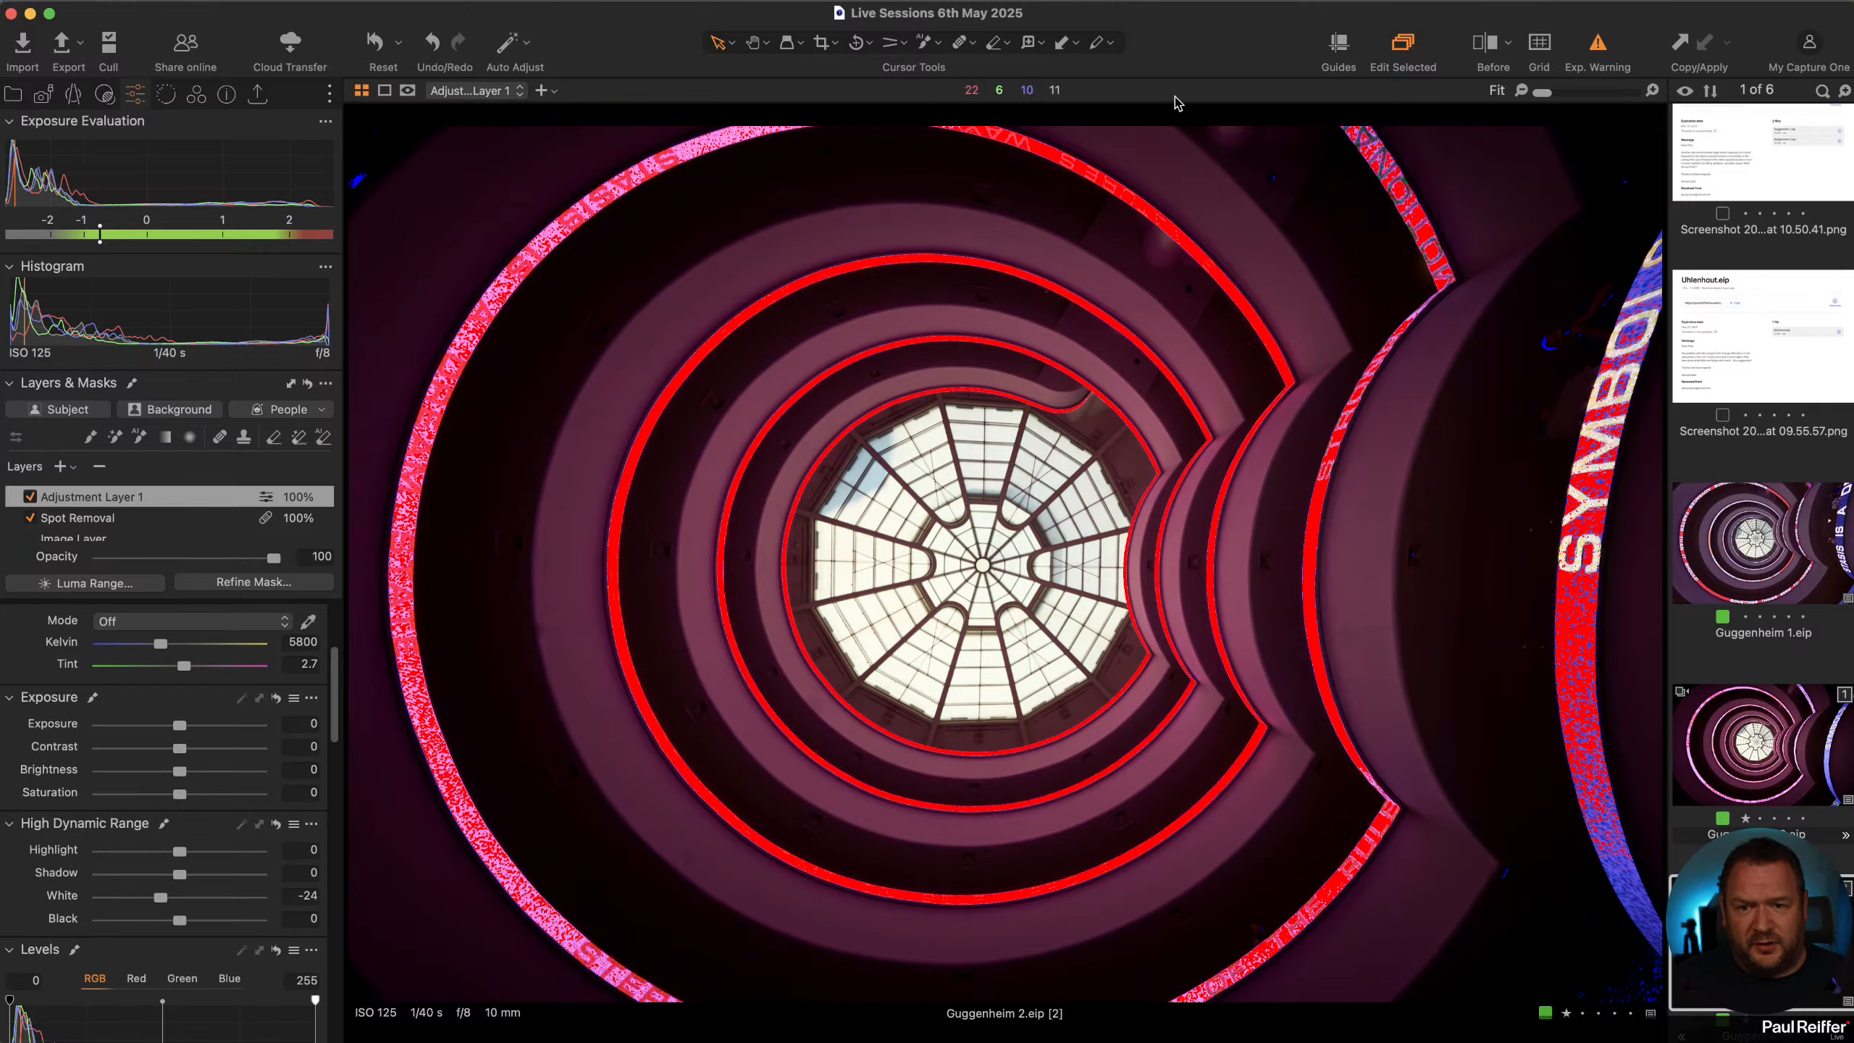
{"action": "left_click", "coordinate": [1597, 45]}
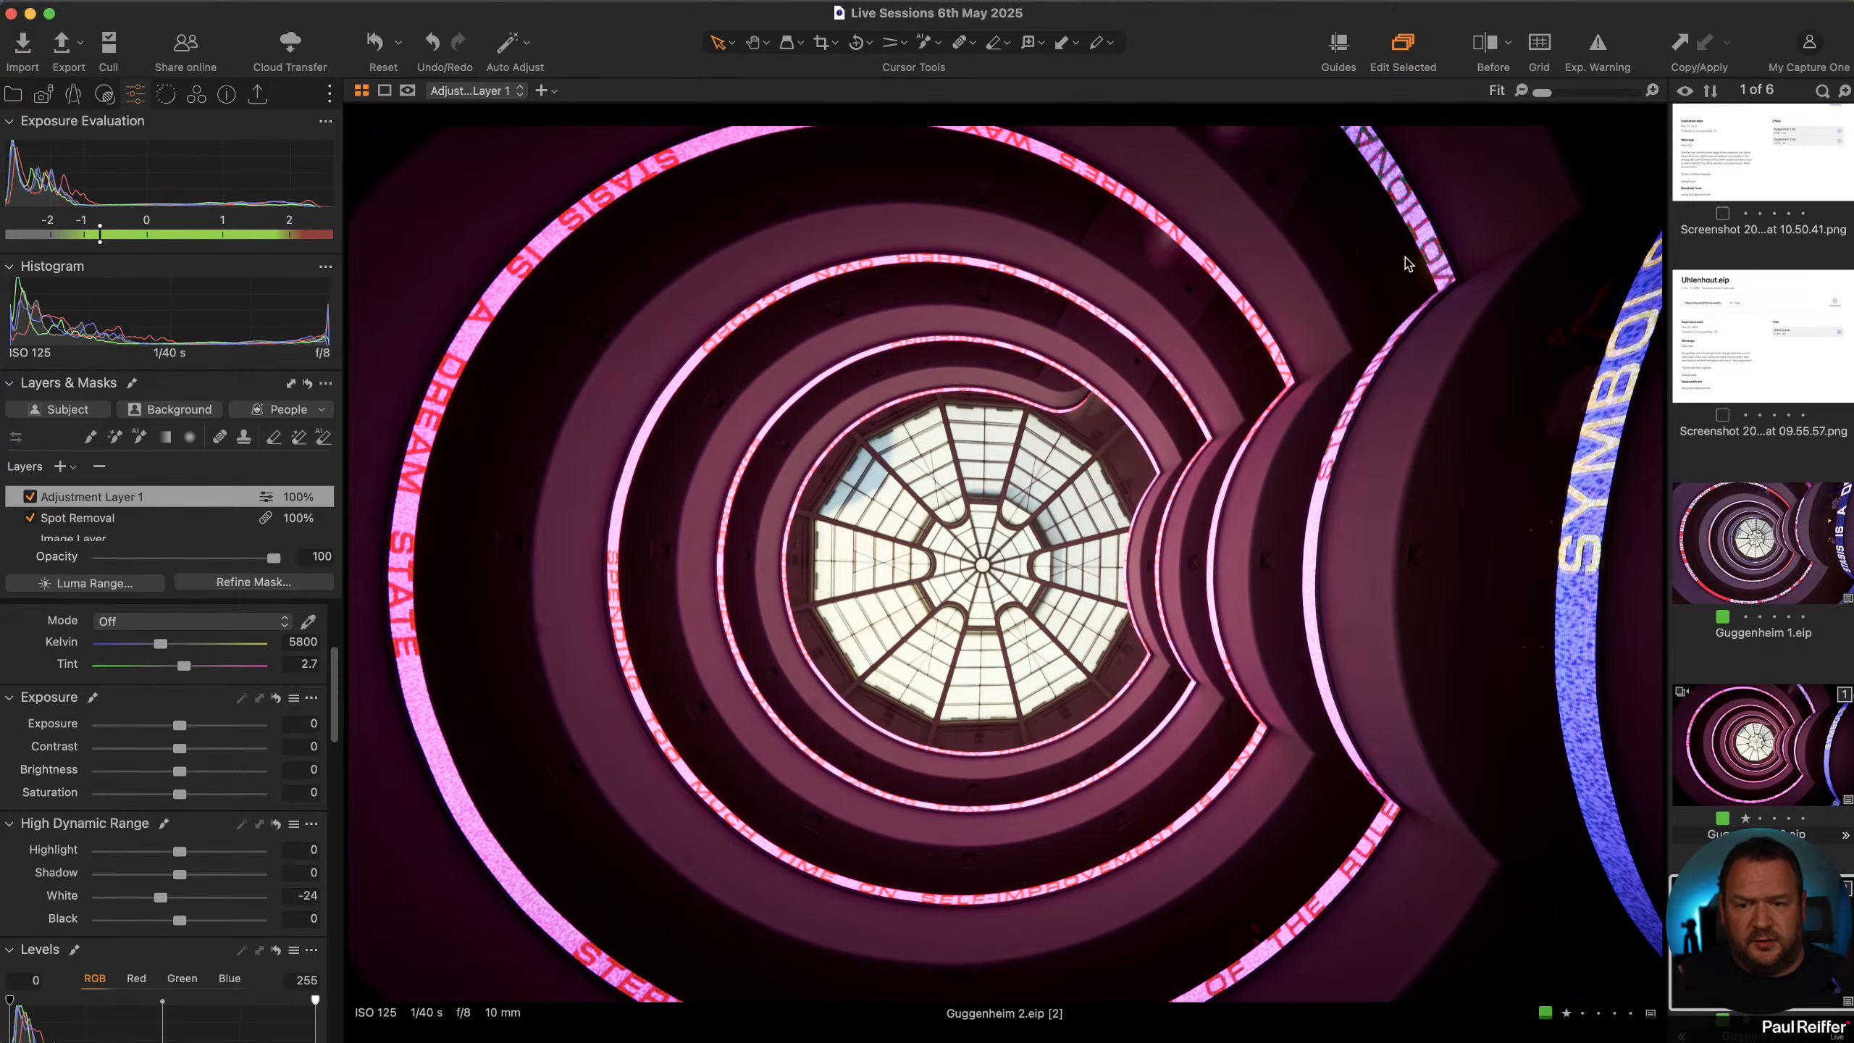
Toggle Adjustment Layer 1 off and on to compare the skylight with and without the highlight recovery
{"action": "left_click", "coordinate": [29, 497]}
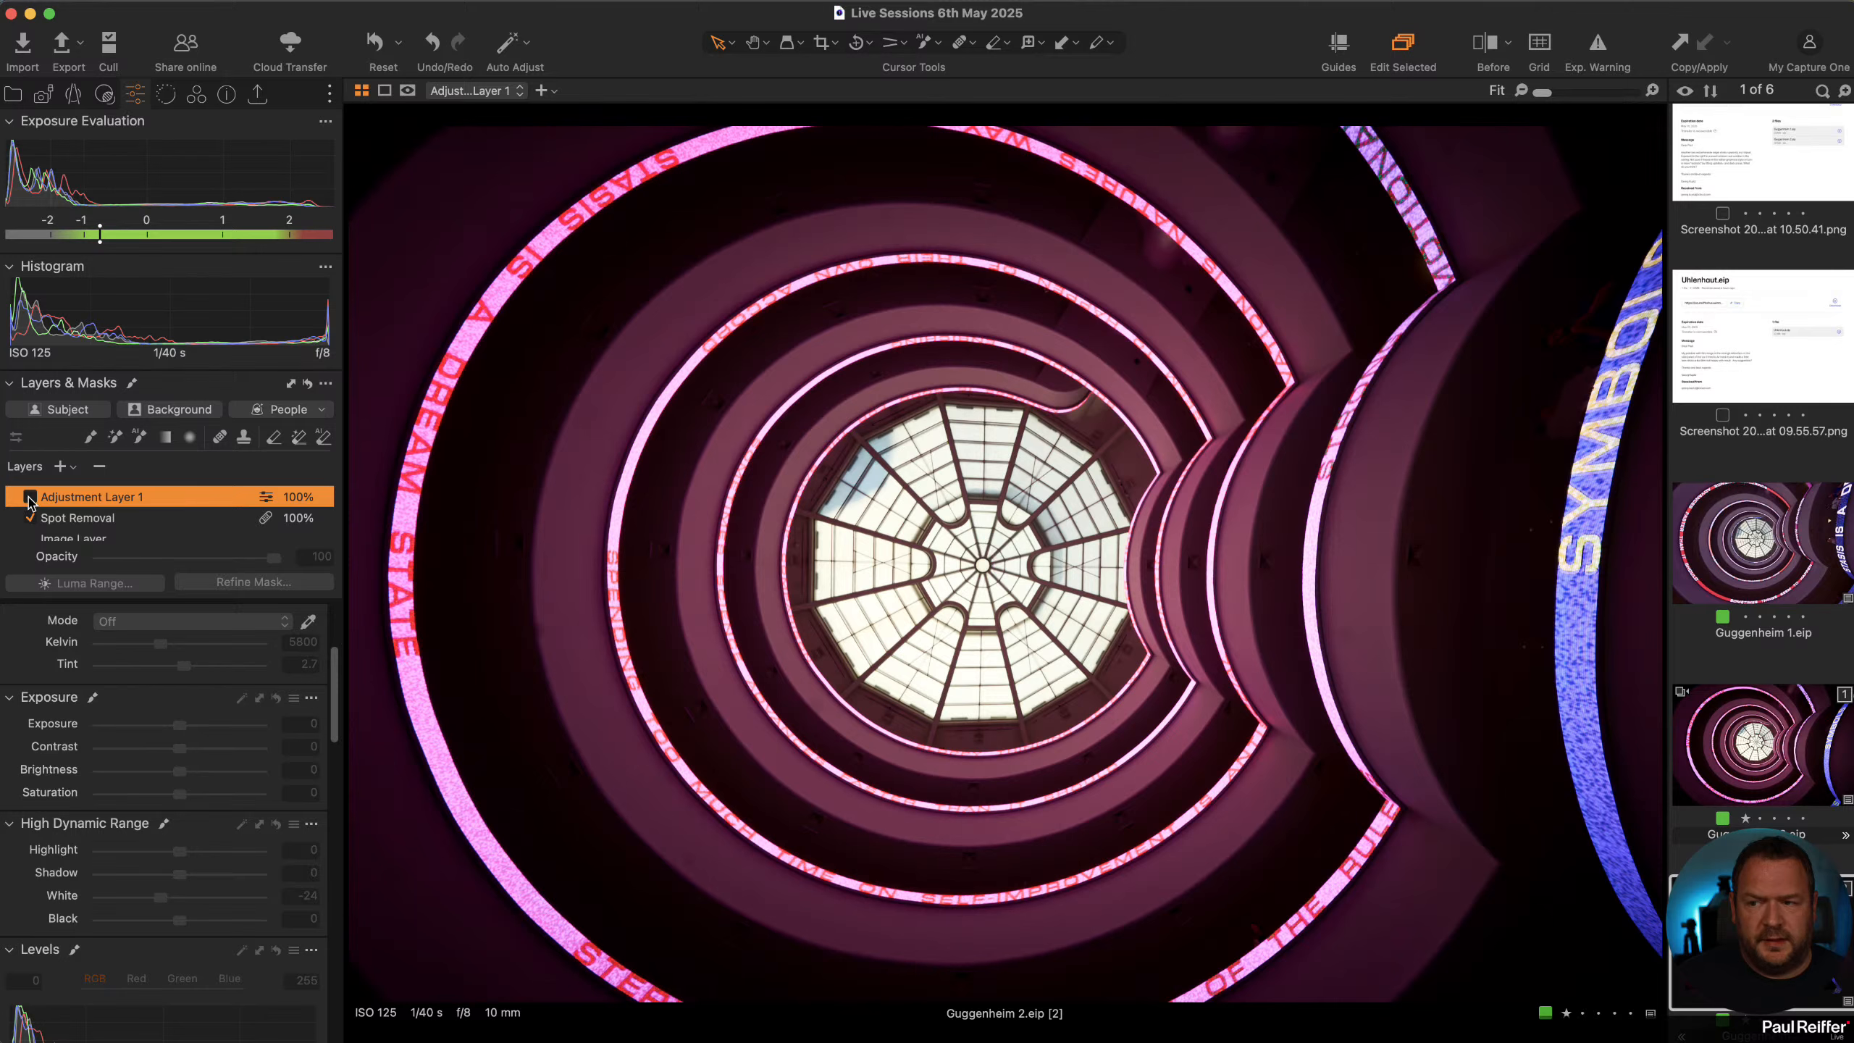
{"action": "left_click", "coordinate": [29, 497]}
{"action": "left_click", "coordinate": [30, 497]}
{"action": "left_click", "coordinate": [29, 497]}
{"action": "left_click", "coordinate": [30, 497]}
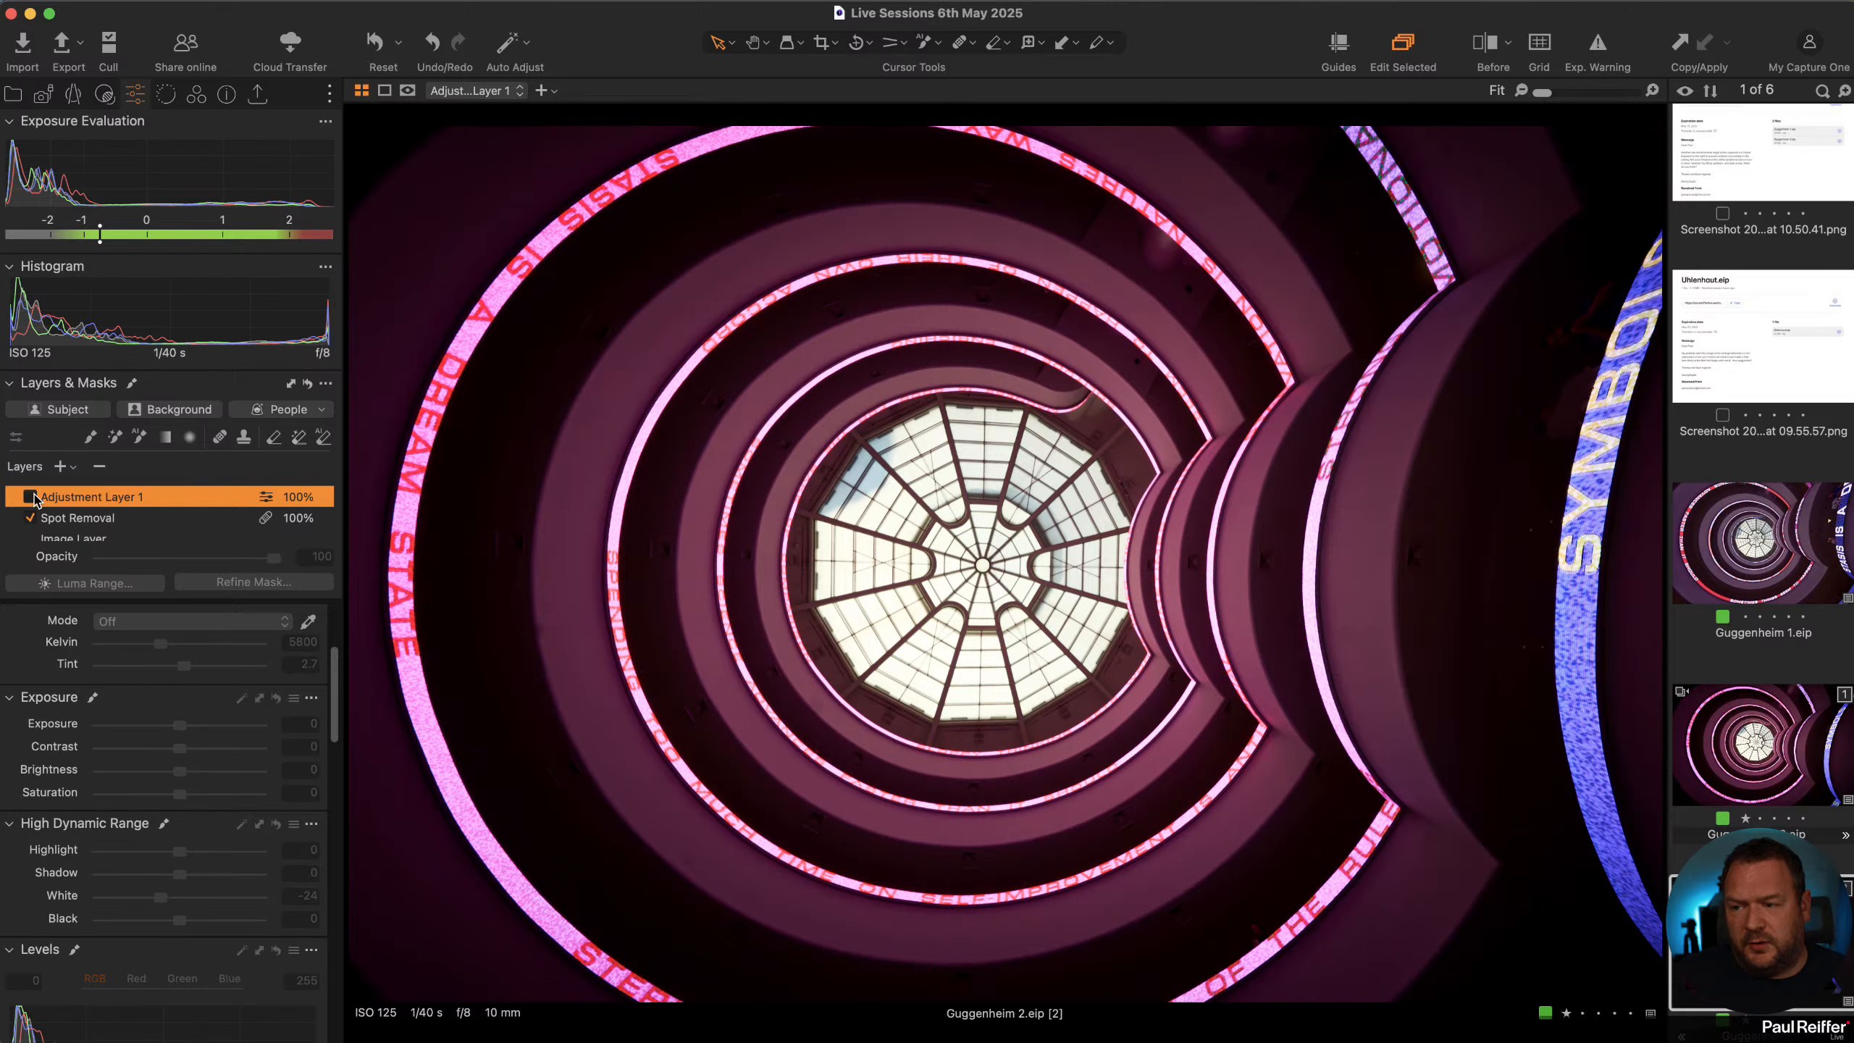
Raise Clarity to 41 on the Image Layer of the straightened Guggenheim 2 variant
{"action": "scroll", "coordinate": [116, 511], "scroll_direction": "down", "scroll_amount": 1}
{"action": "left_click", "coordinate": [115, 531]}
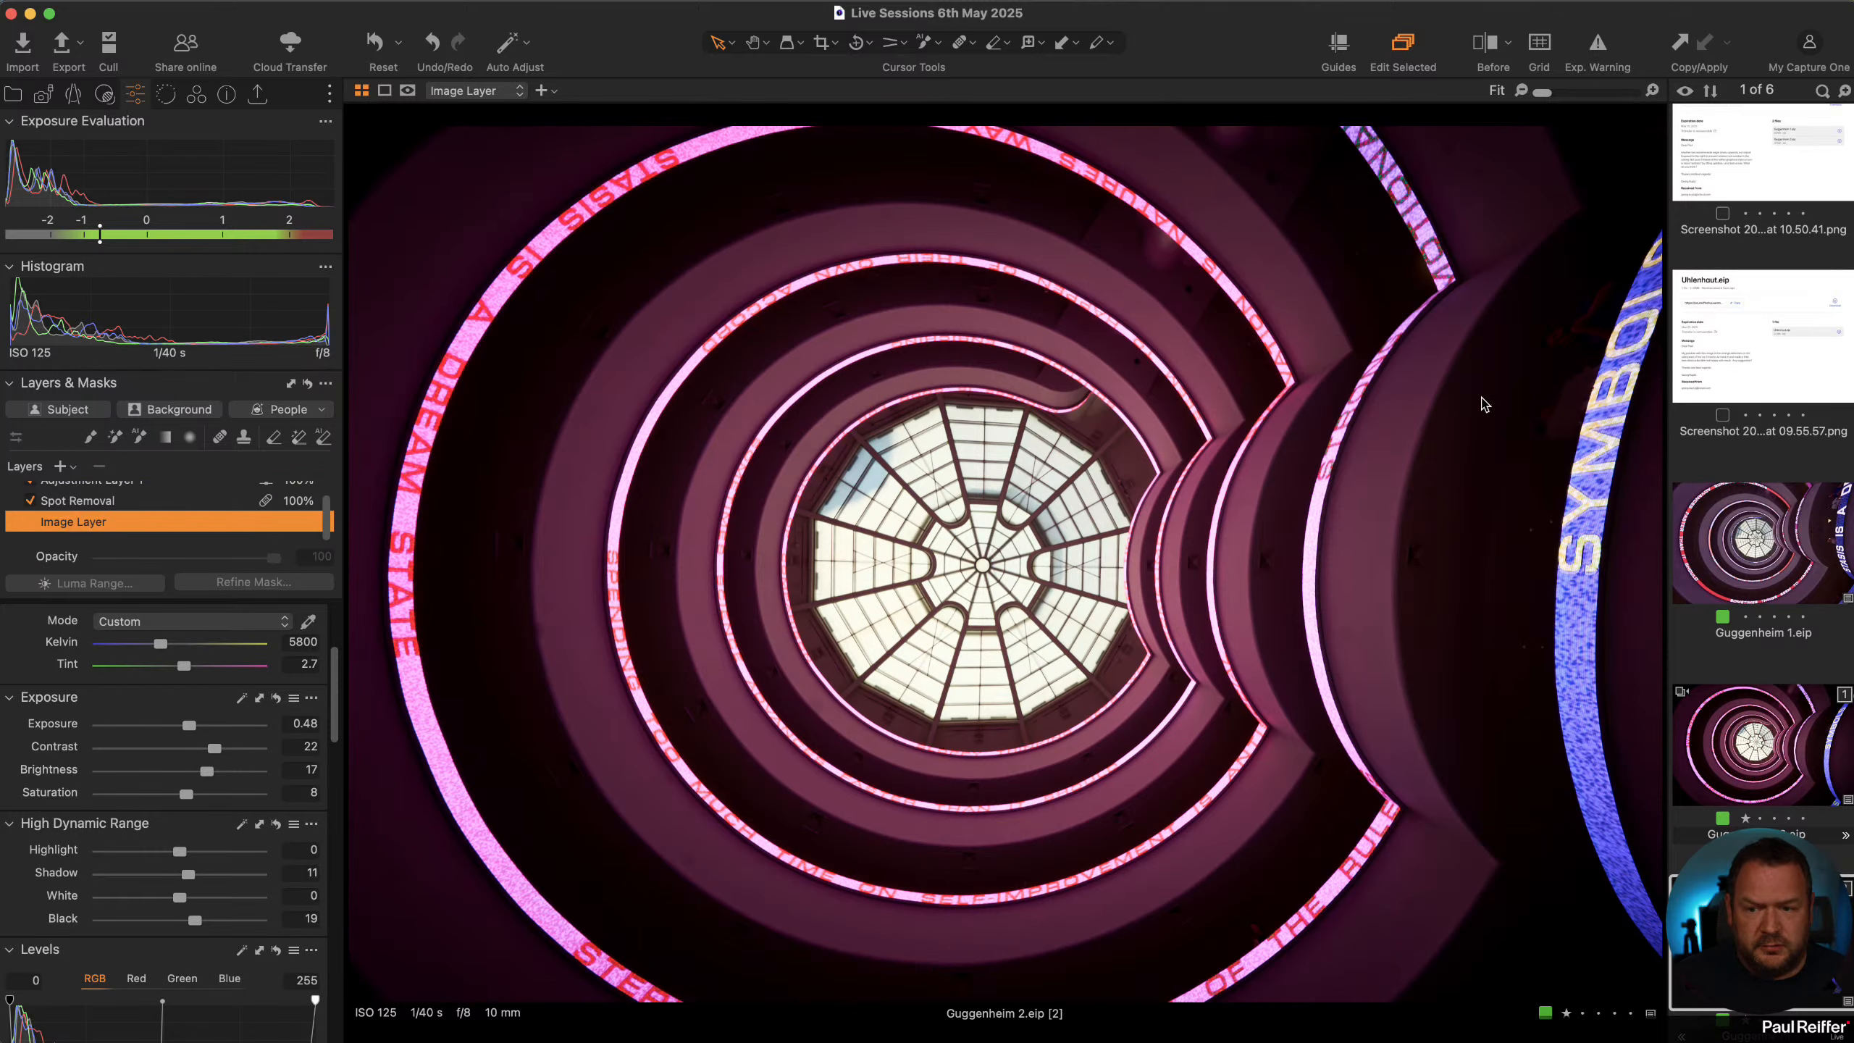
{"action": "scroll", "coordinate": [156, 712], "scroll_direction": "down", "scroll_amount": 10}
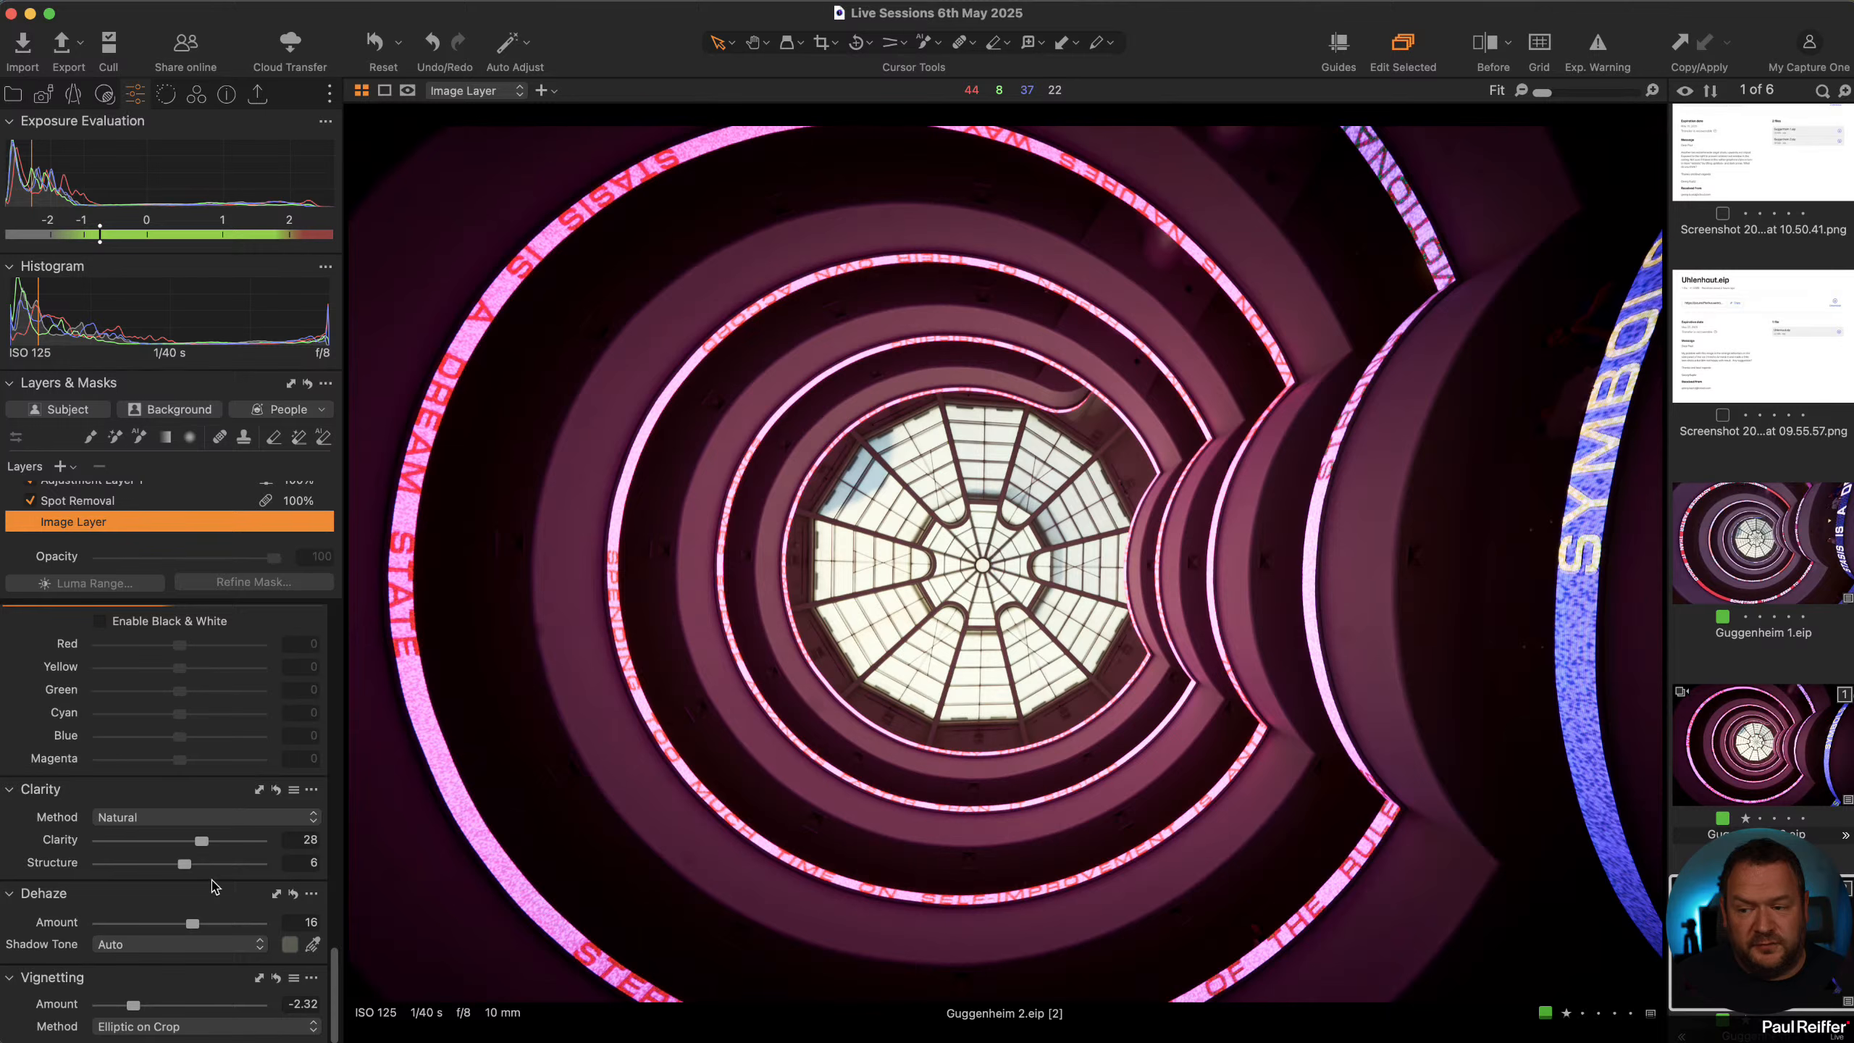
{"action": "left_click_drag", "start_coordinate": [204, 845], "coordinate": [213, 847]}
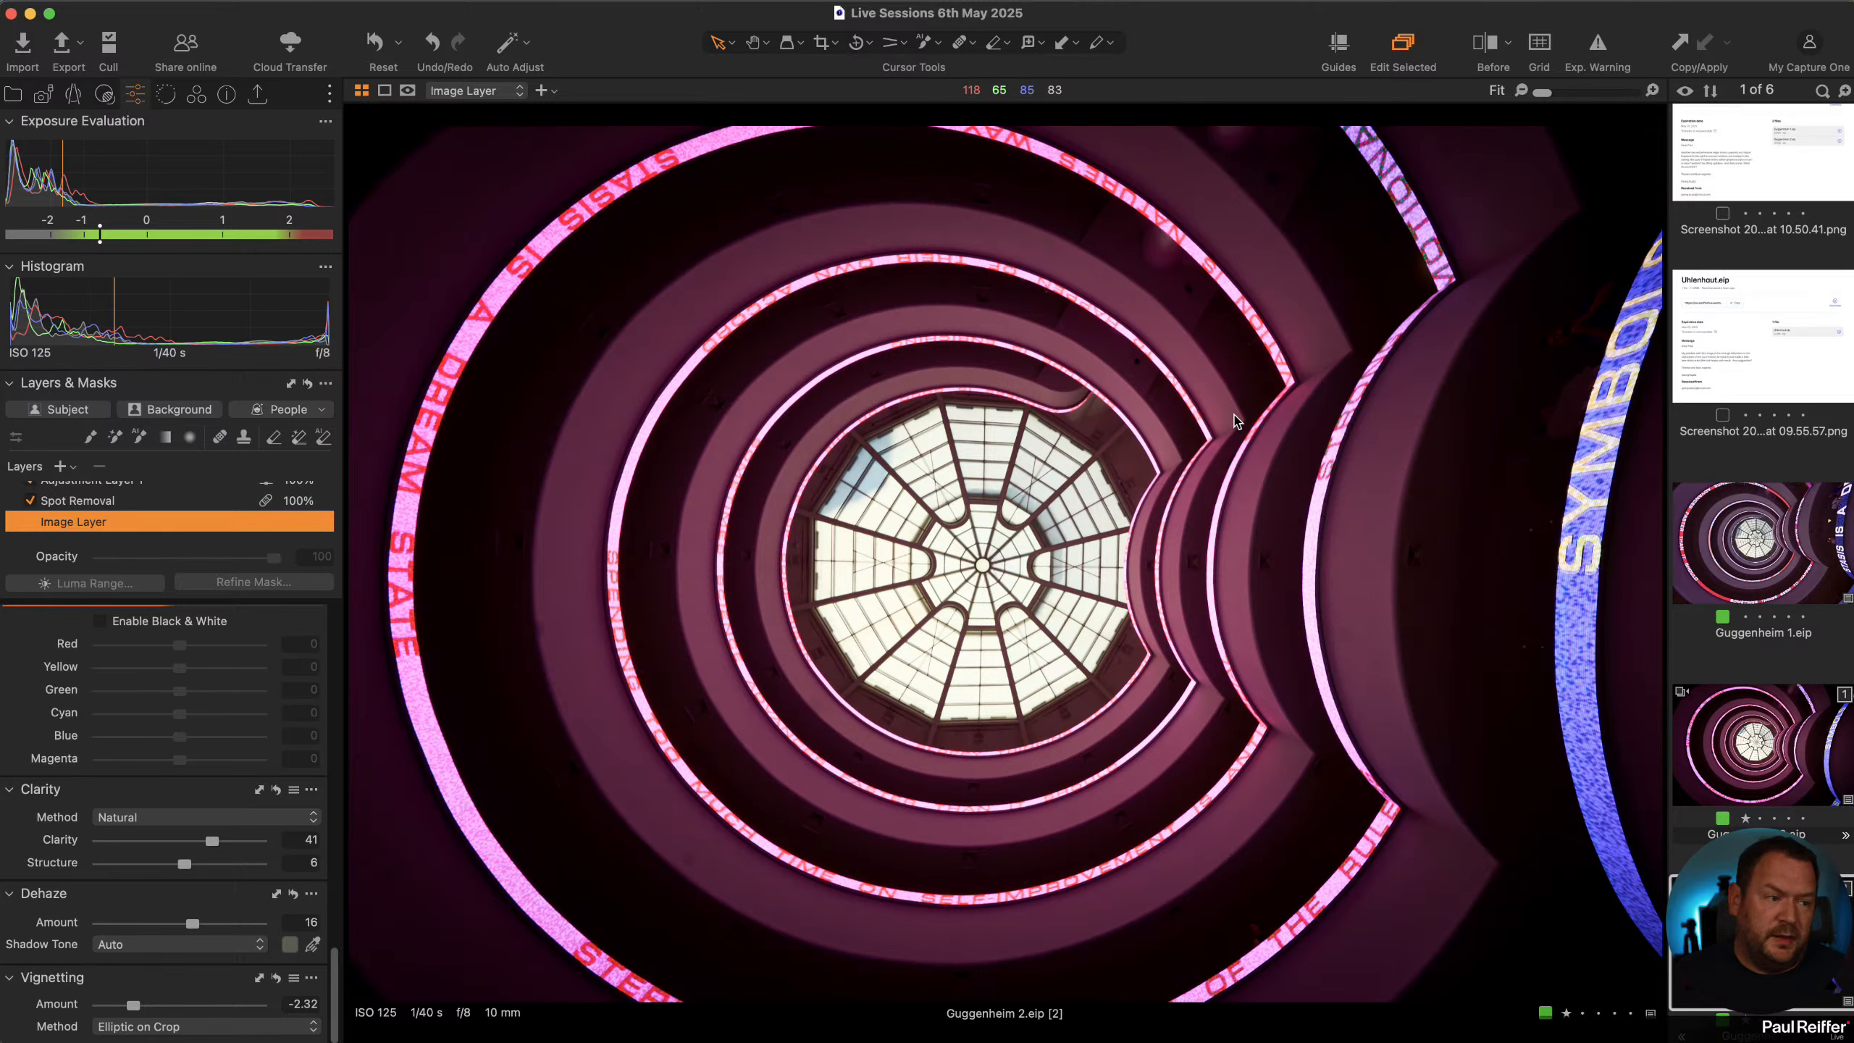
Shift the 3-way color balance shadows toward blue, highlights toward yellow and midtones toward red, and compare with the first variant
{"action": "scroll", "coordinate": [191, 708], "scroll_direction": "up", "scroll_amount": 5}
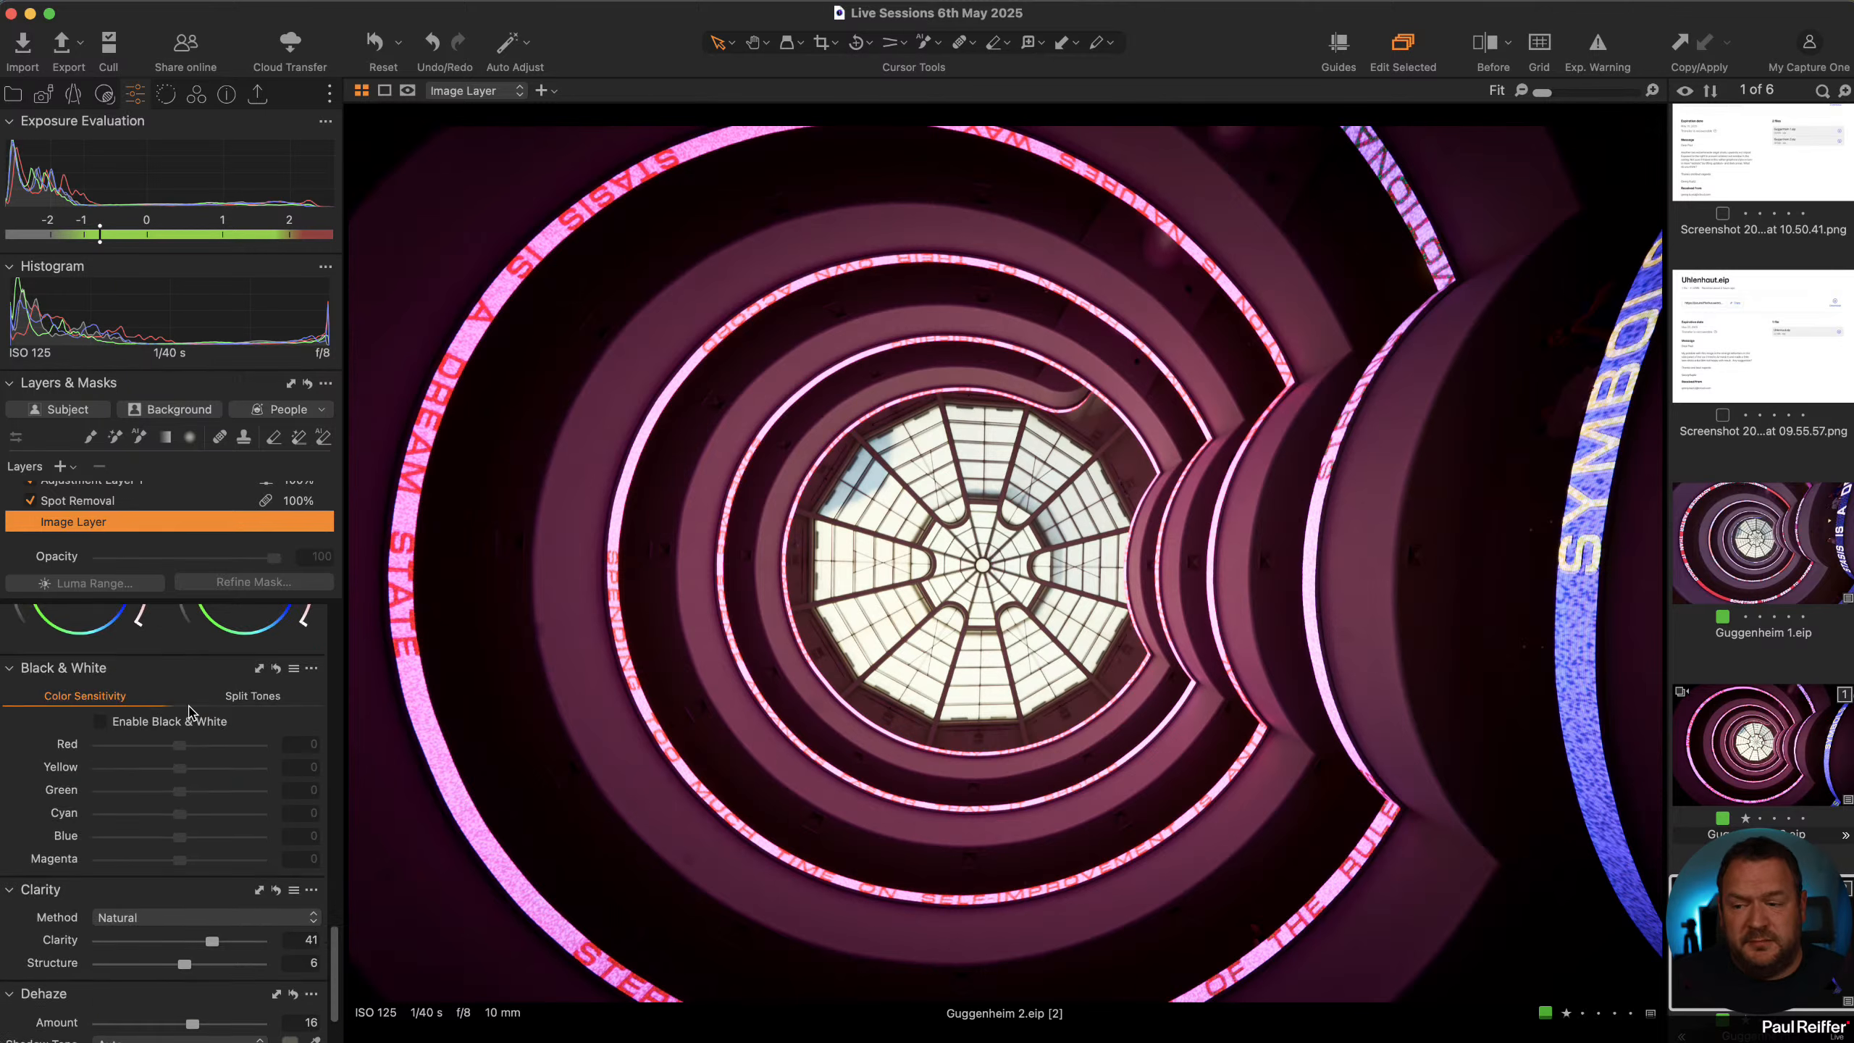
{"action": "scroll", "coordinate": [176, 733], "scroll_direction": "up", "scroll_amount": 2}
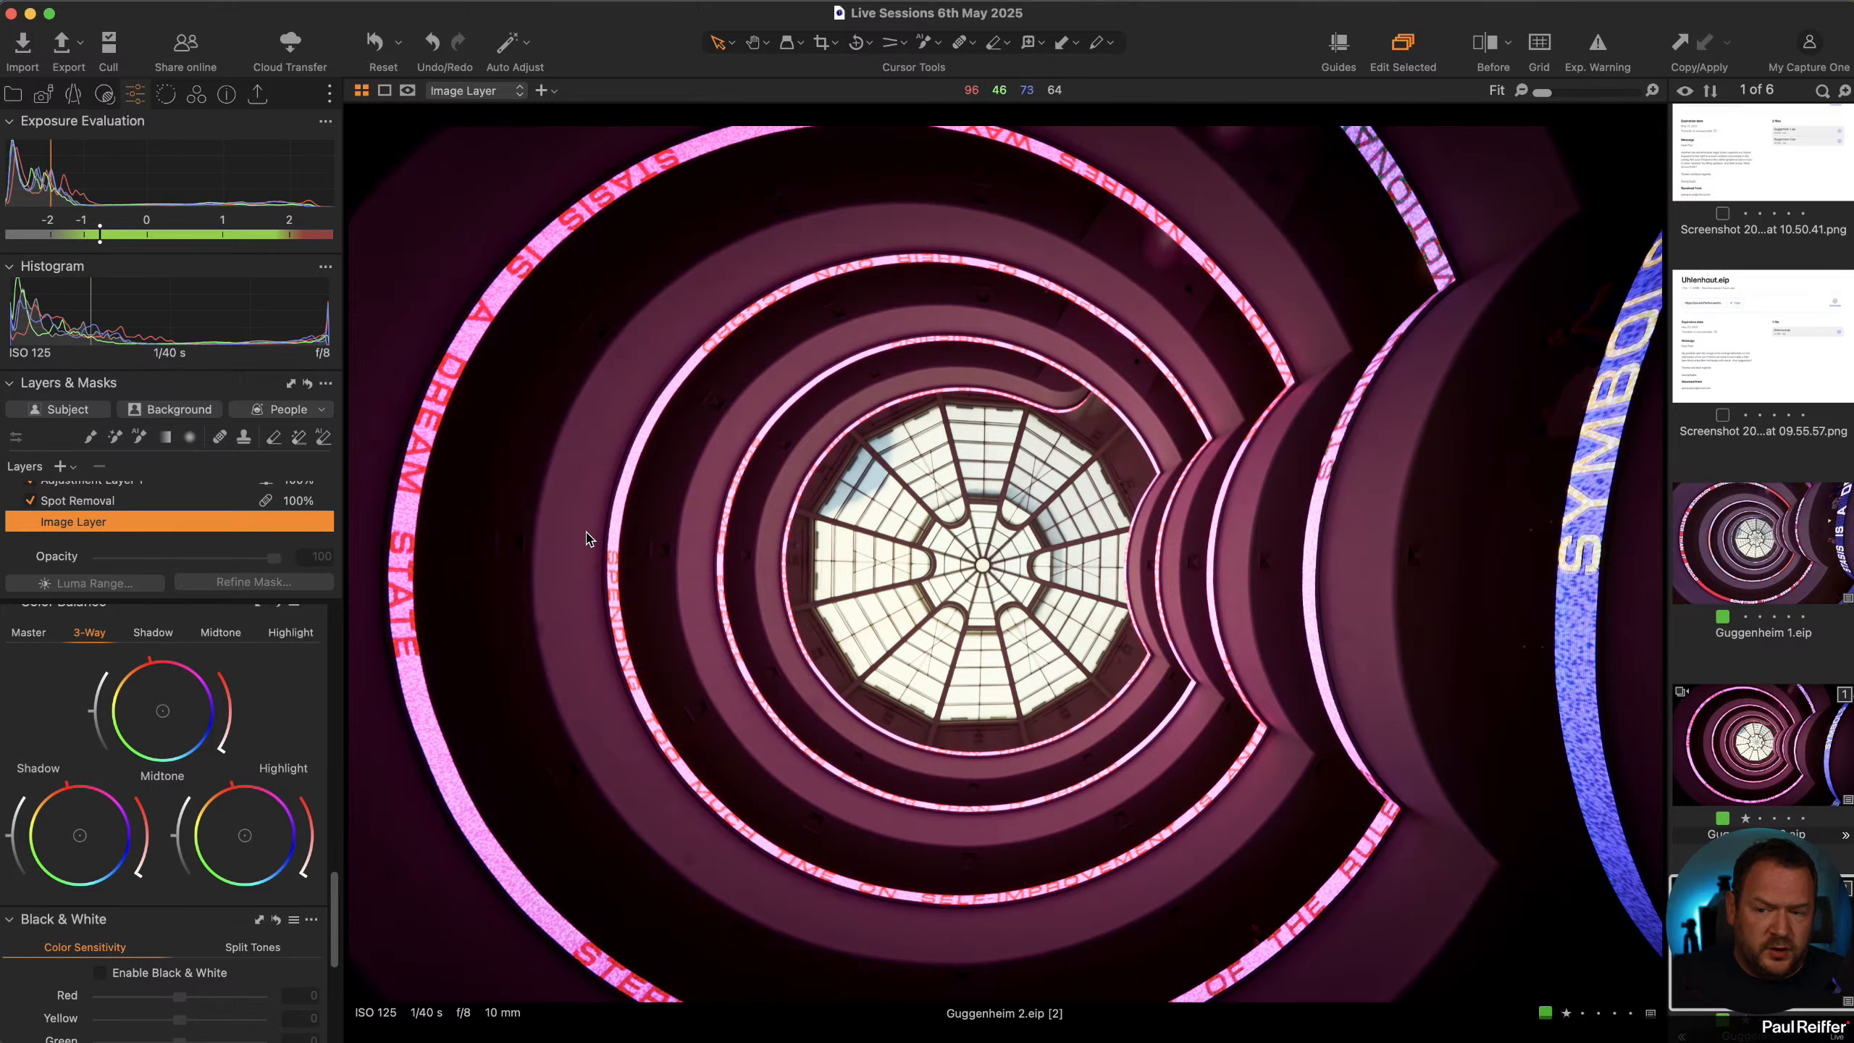
{"action": "left_click_drag", "start_coordinate": [79, 835], "coordinate": [90, 846]}
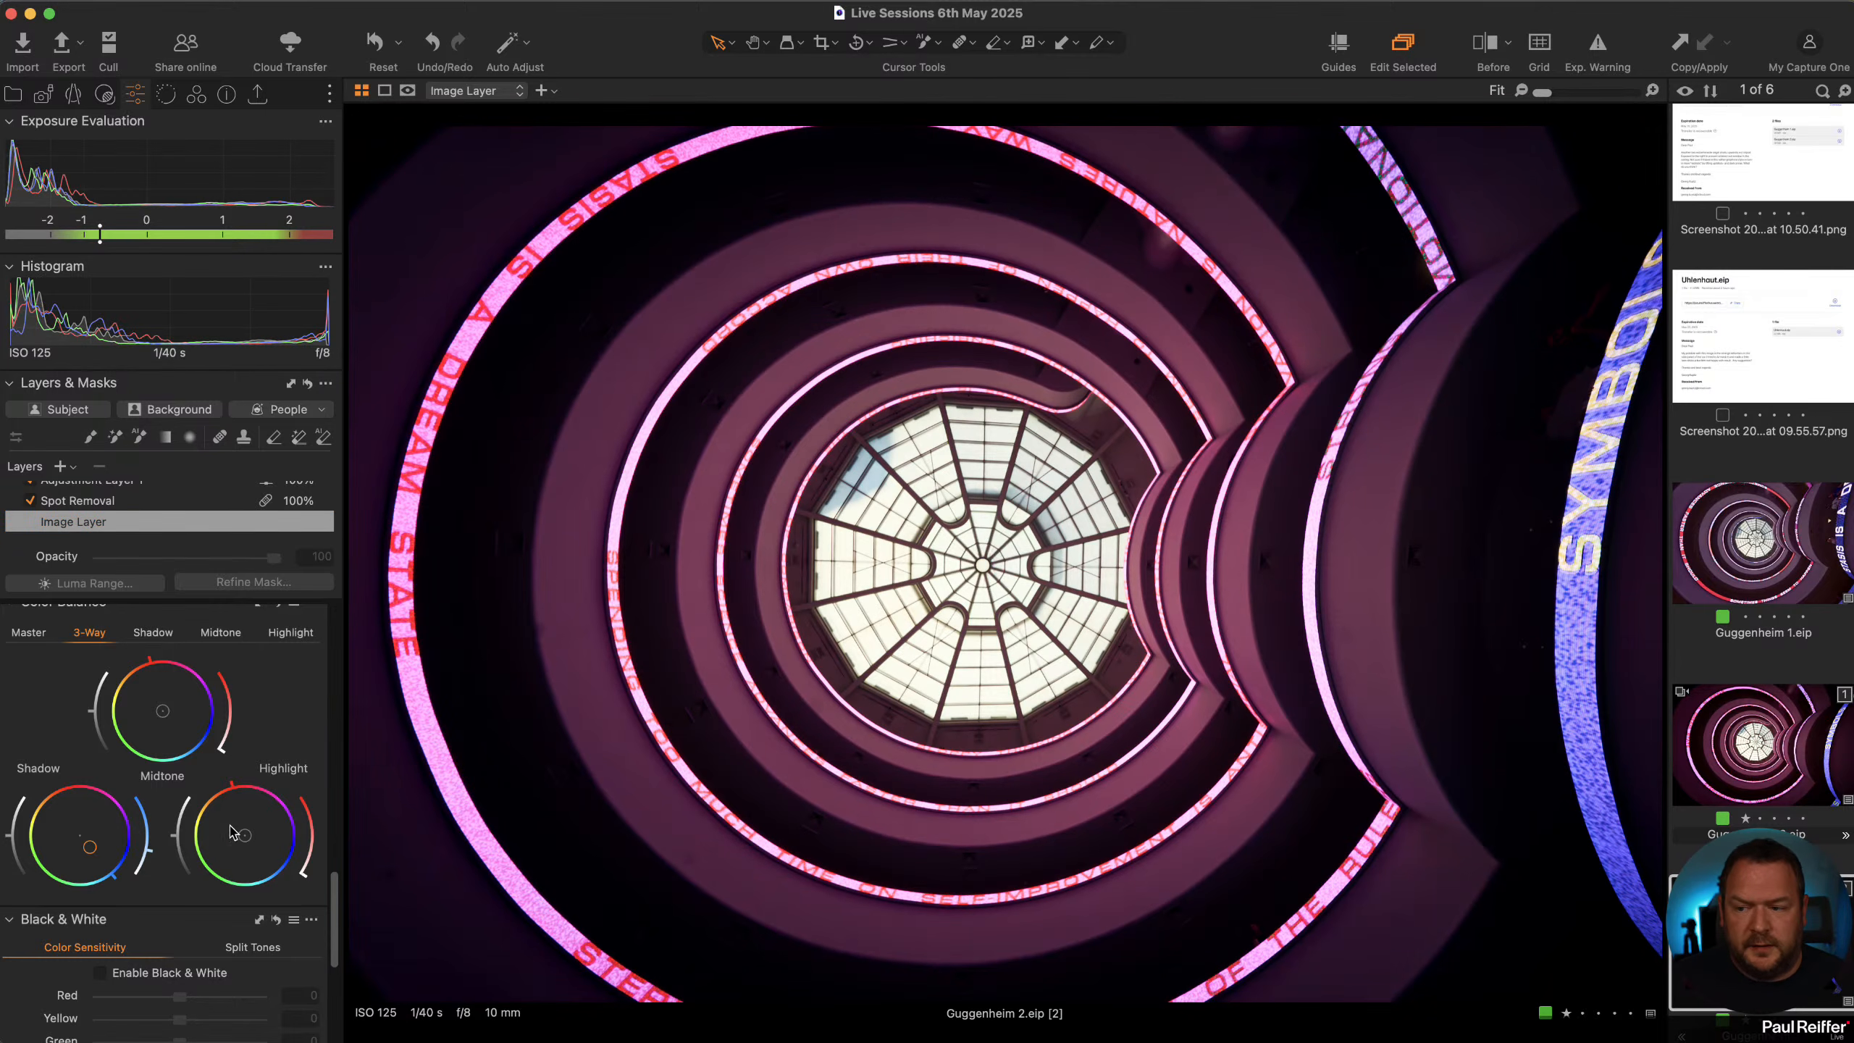
{"action": "left_click_drag", "start_coordinate": [246, 835], "coordinate": [243, 824]}
{"action": "left_click_drag", "start_coordinate": [245, 824], "coordinate": [234, 834]}
{"action": "left_click_drag", "start_coordinate": [162, 709], "coordinate": [163, 700]}
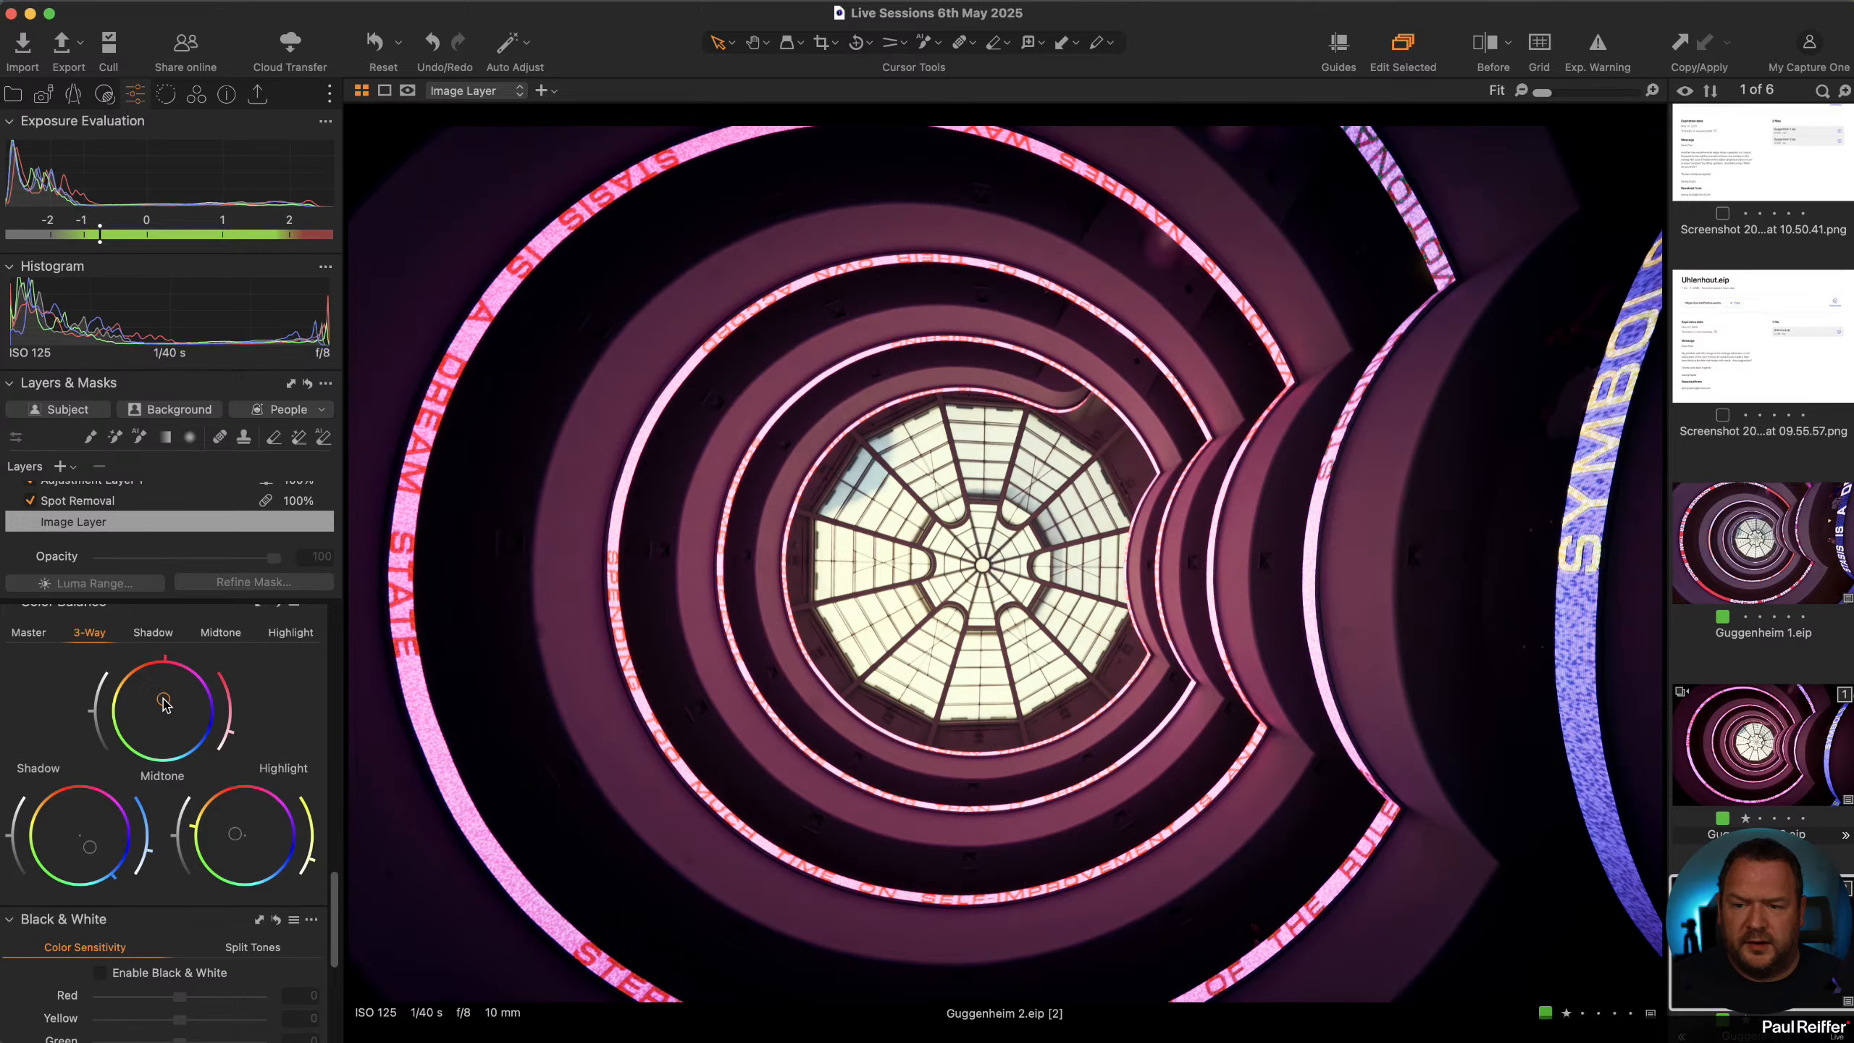
{"action": "left_click_drag", "start_coordinate": [90, 848], "coordinate": [90, 848]}
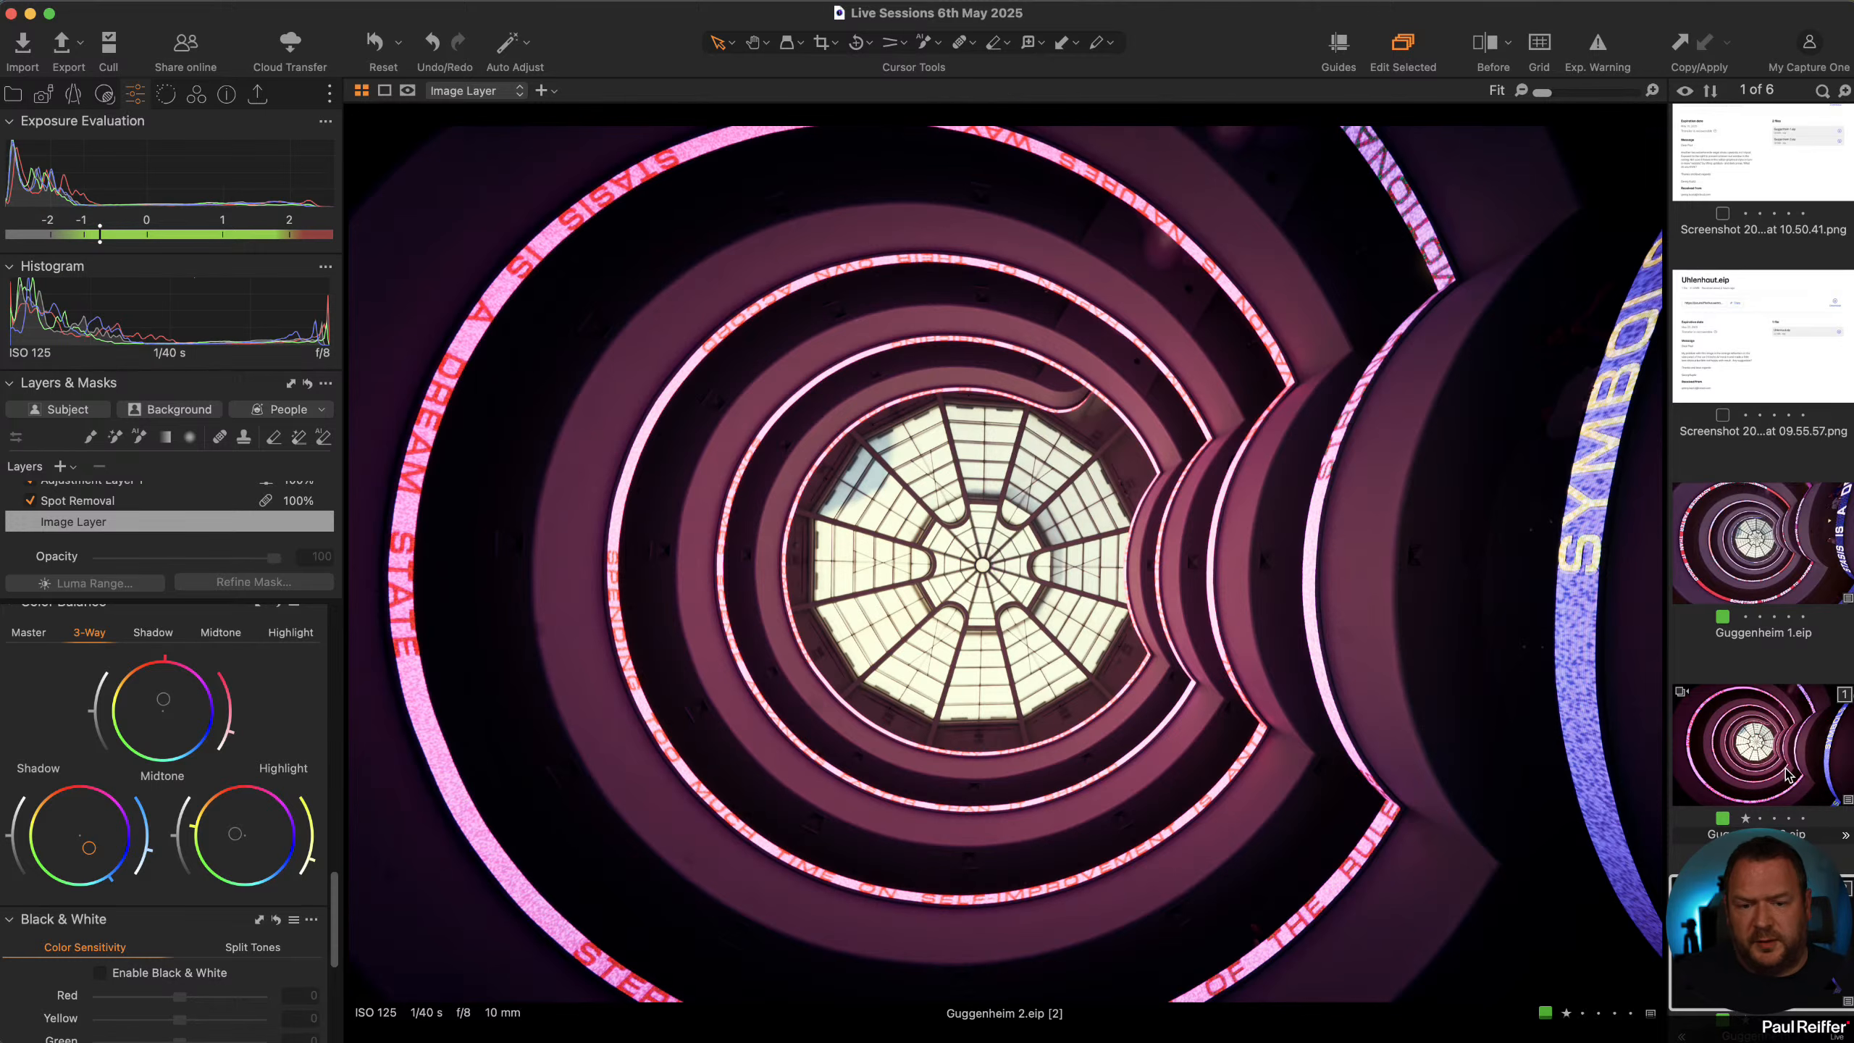
{"action": "left_click", "coordinate": [1734, 755]}
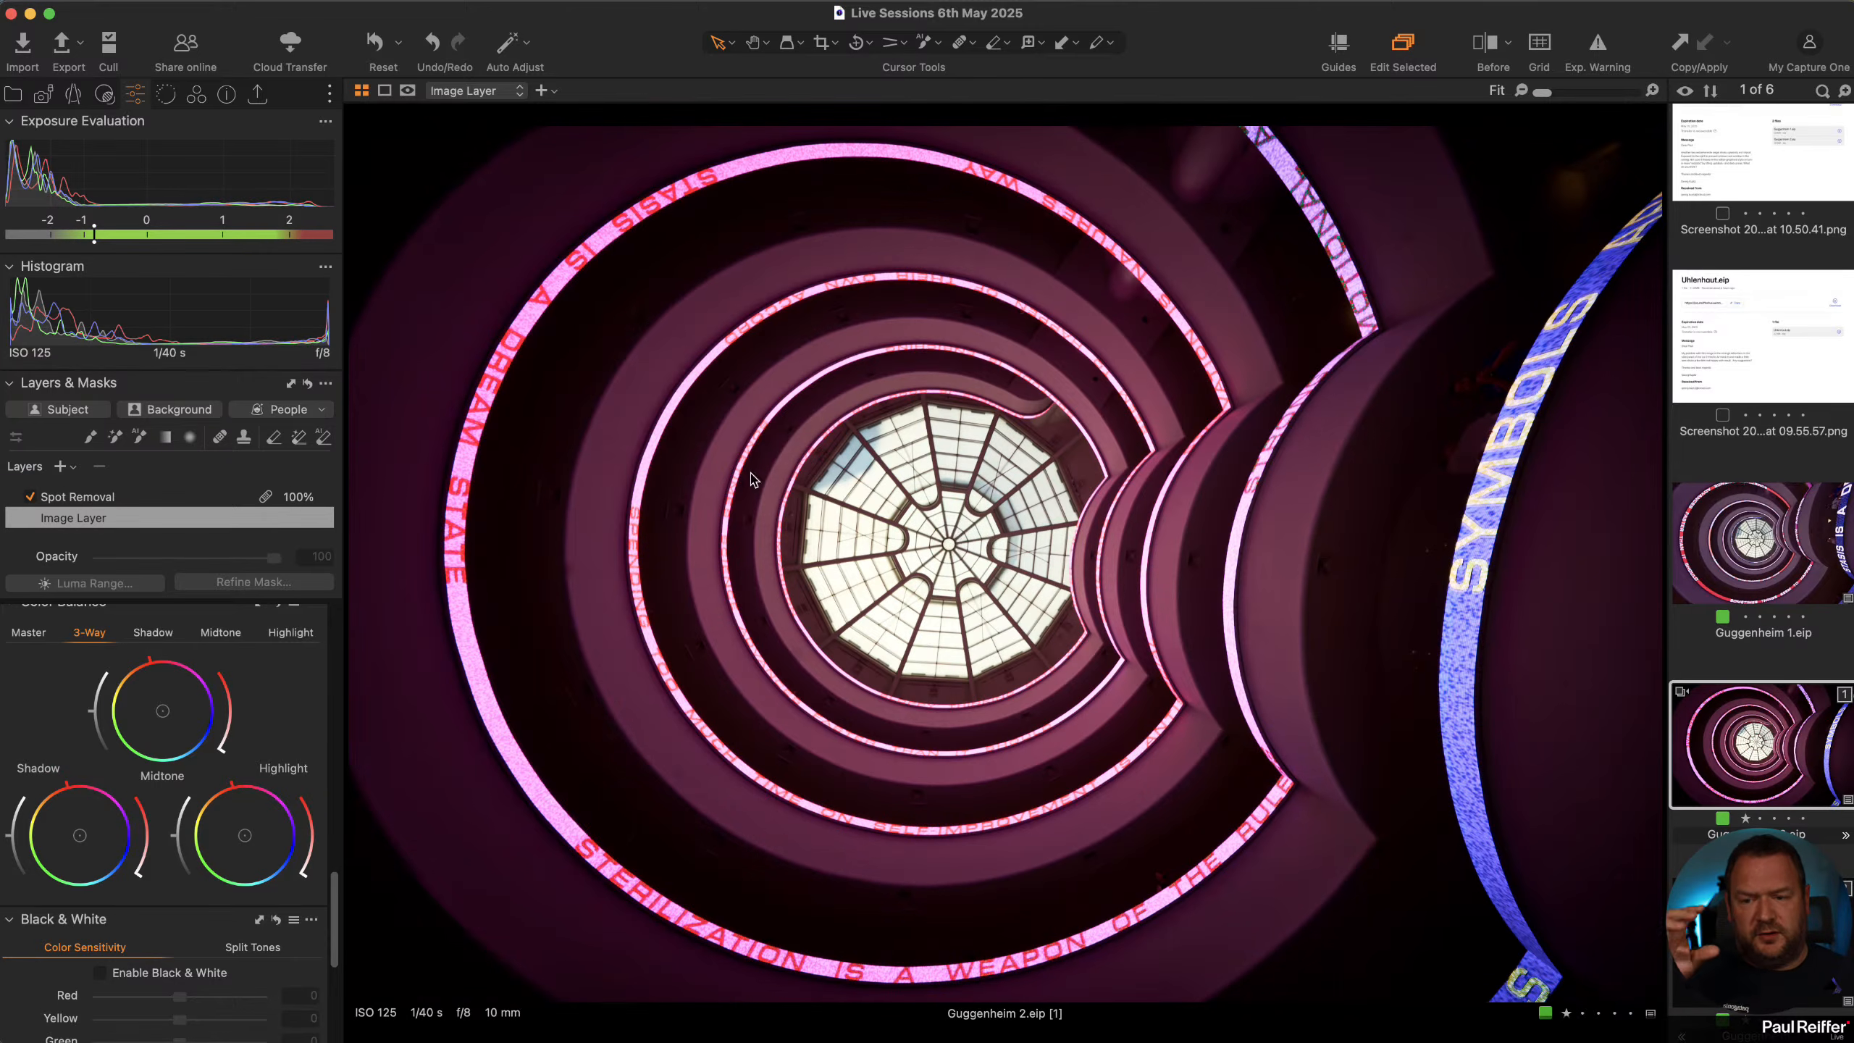
{"action": "key", "text": "Down"}
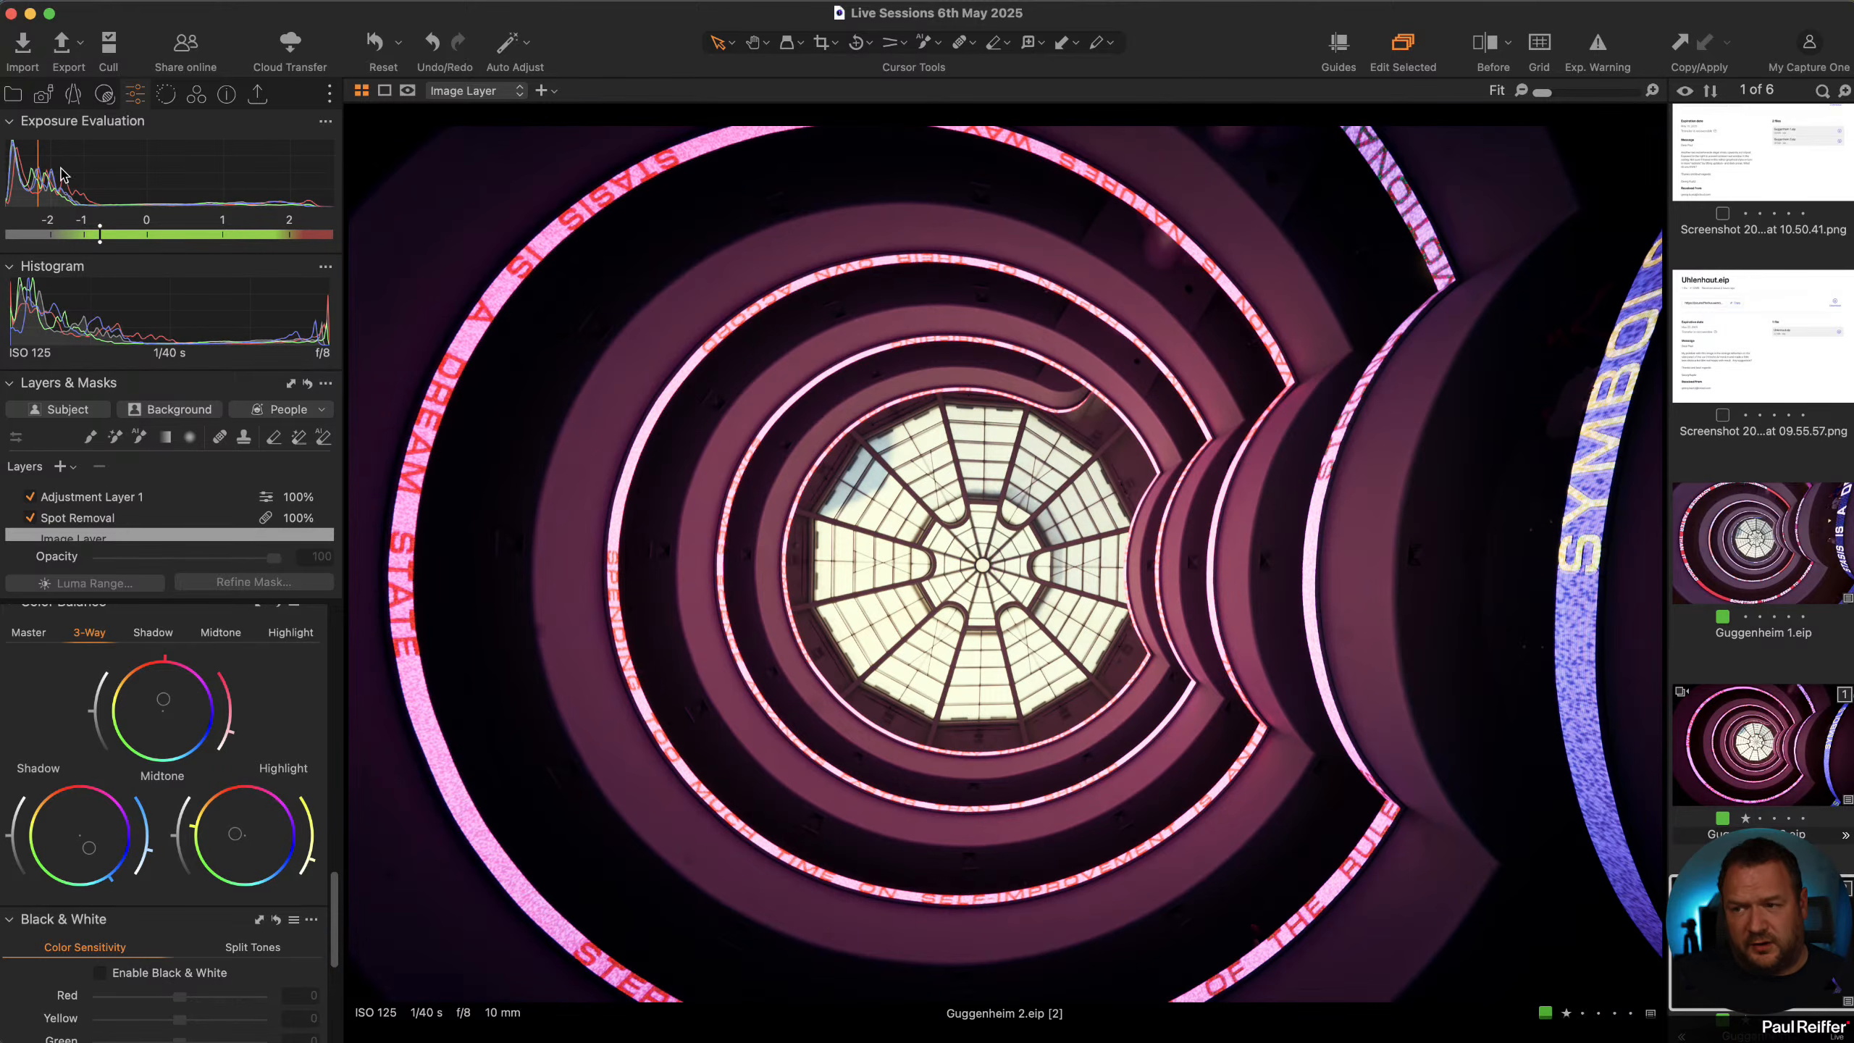
Open the user collection containing the rainbow photo and clone the P1039777.eip variant
{"action": "left_click", "coordinate": [15, 95]}
{"action": "left_click", "coordinate": [111, 252]}
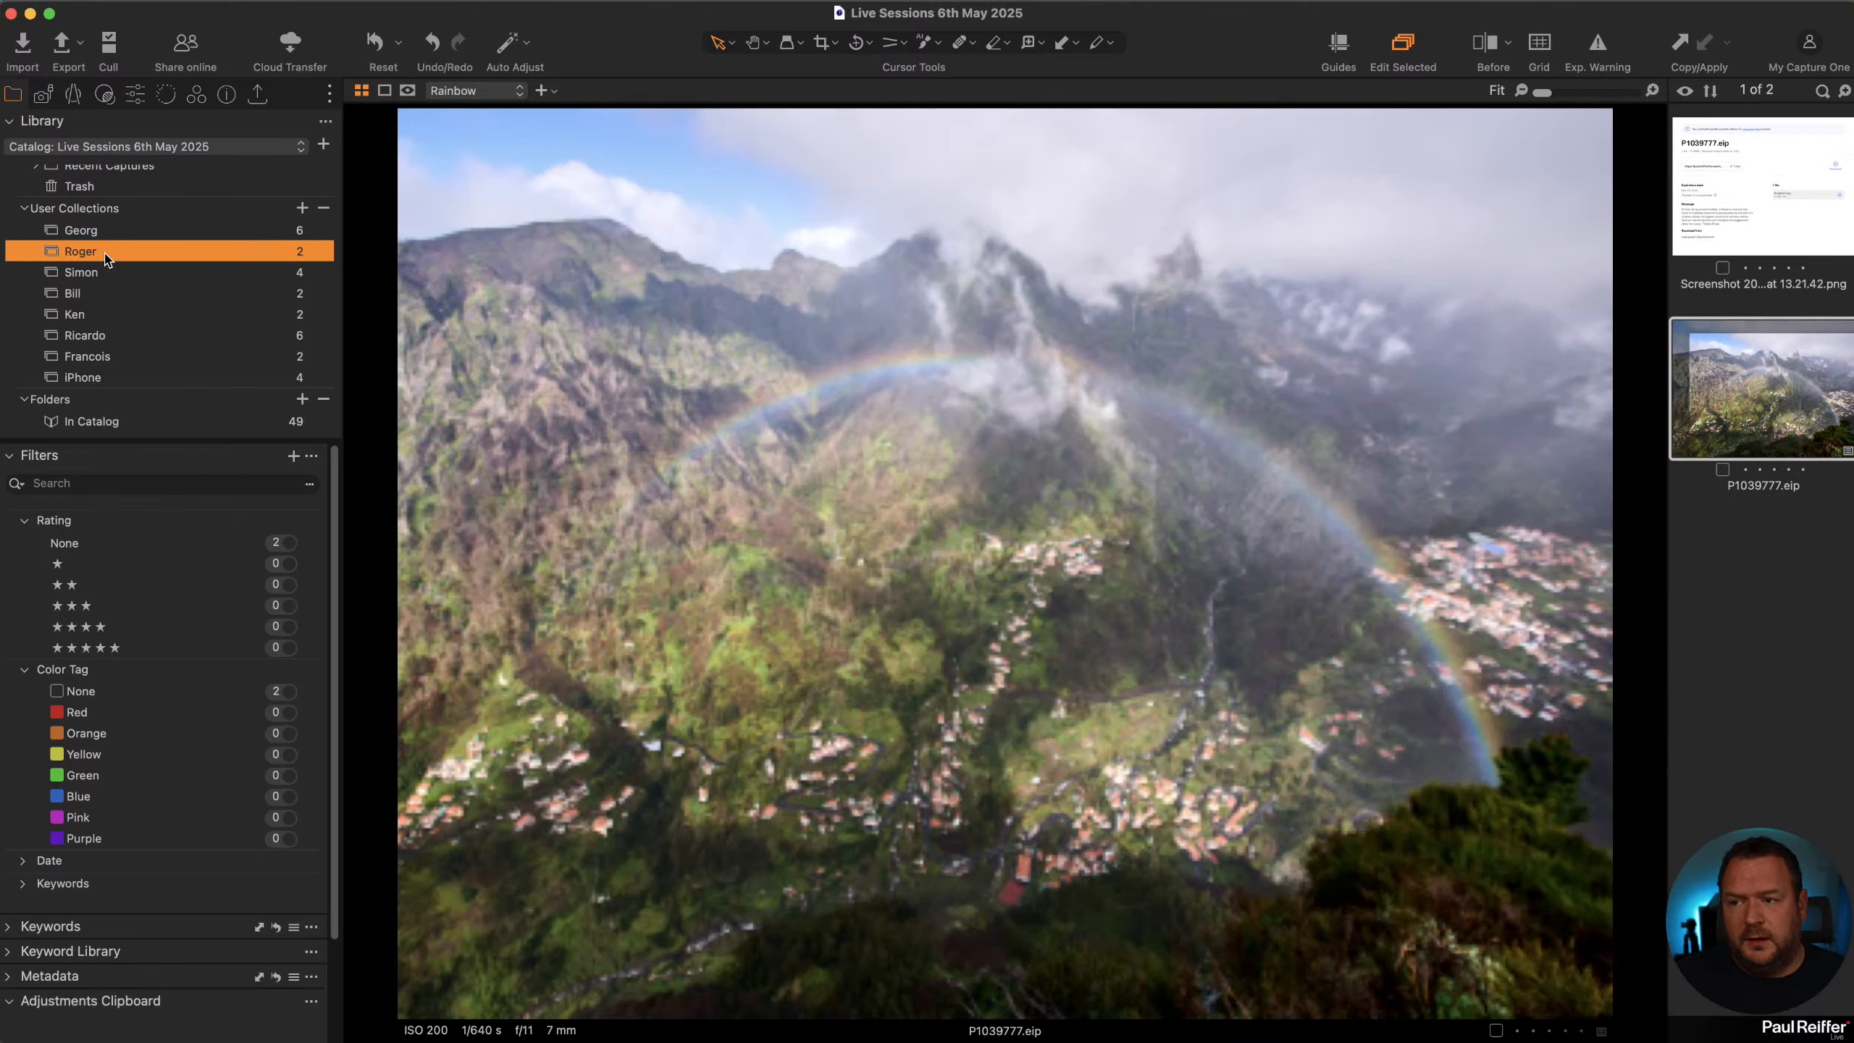
{"action": "left_click", "coordinate": [135, 94]}
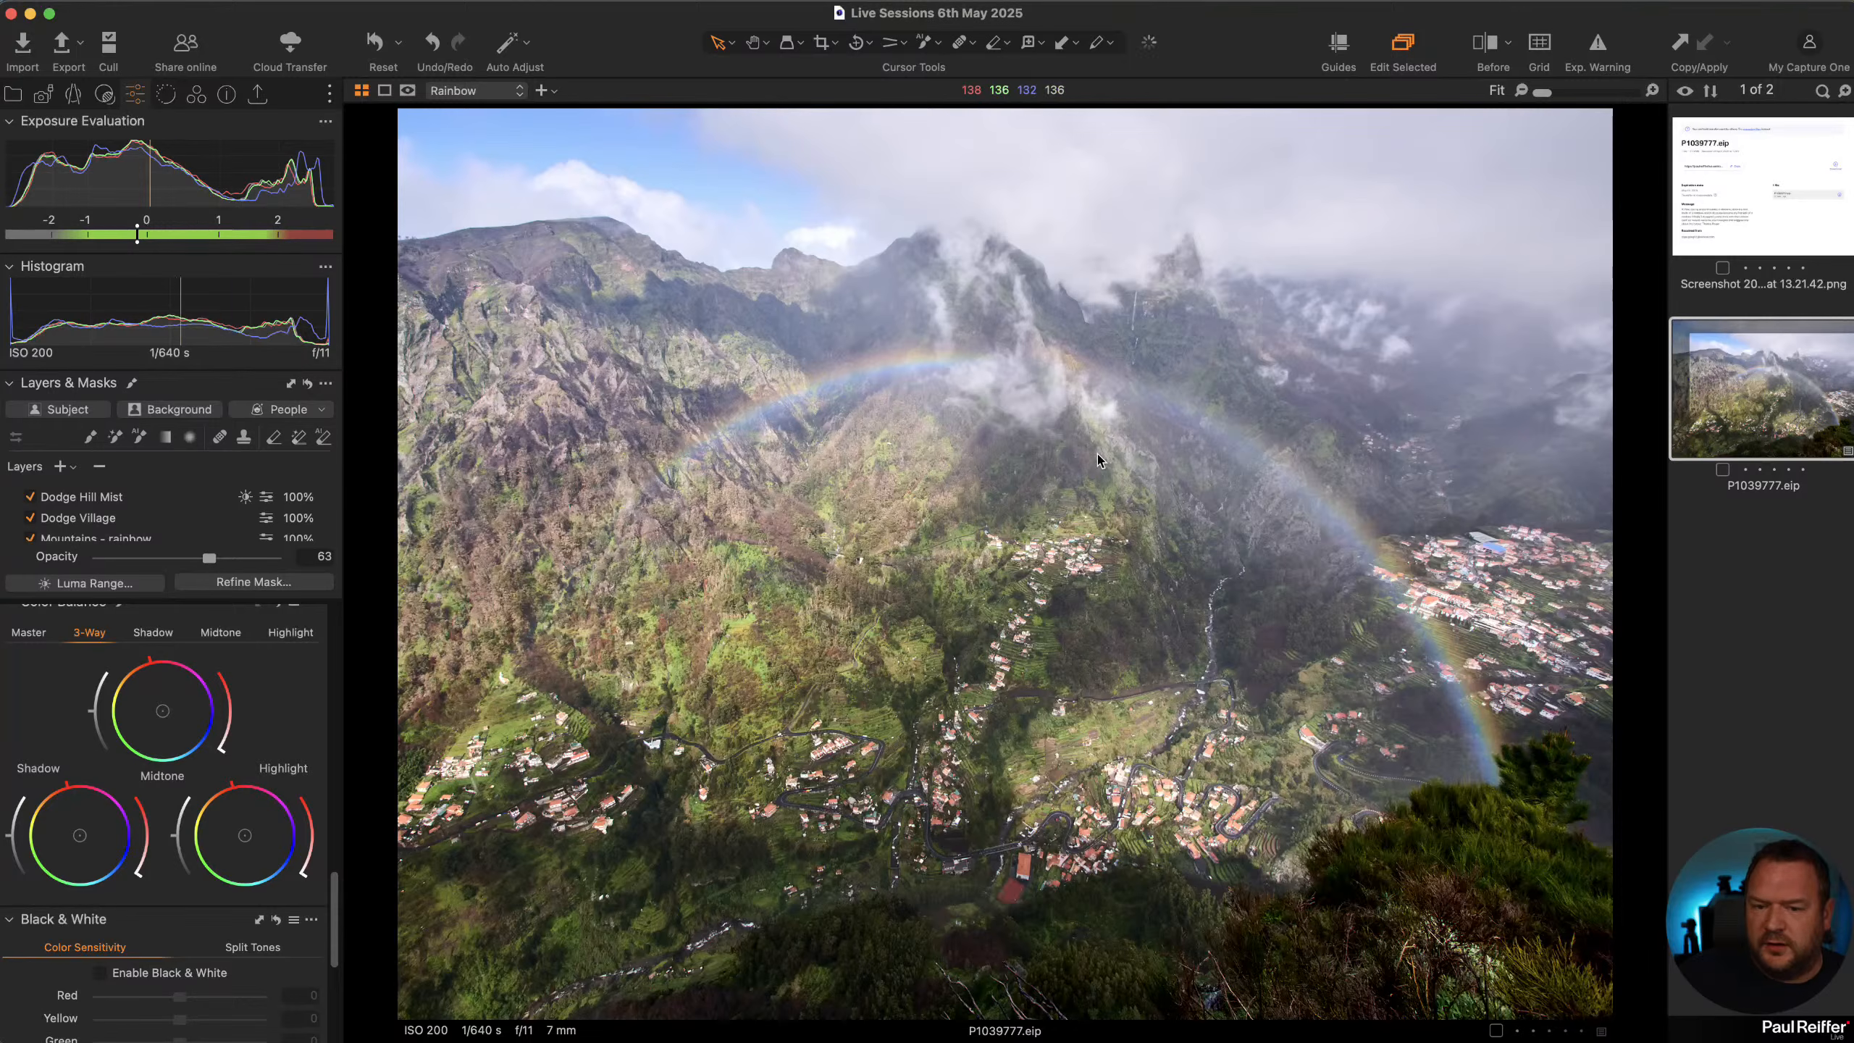
{"action": "right_click", "coordinate": [1765, 395]}
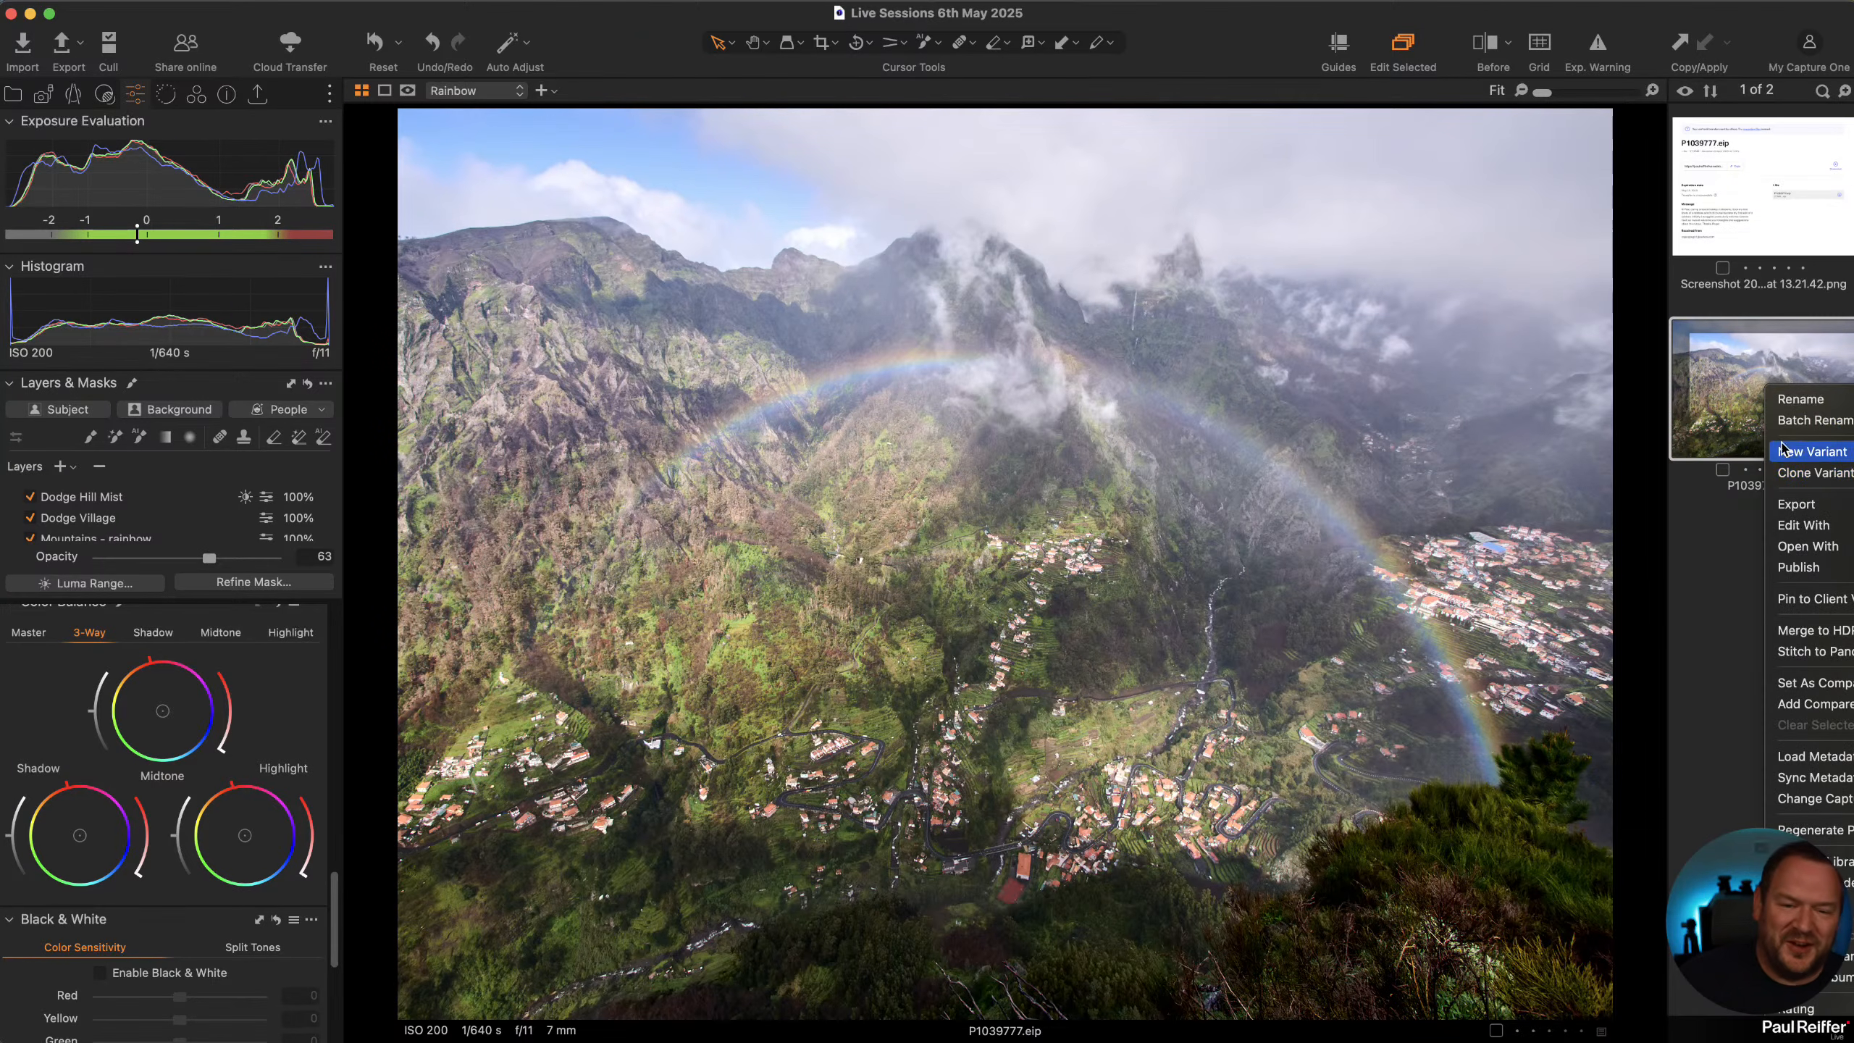
{"action": "left_click", "coordinate": [1822, 473]}
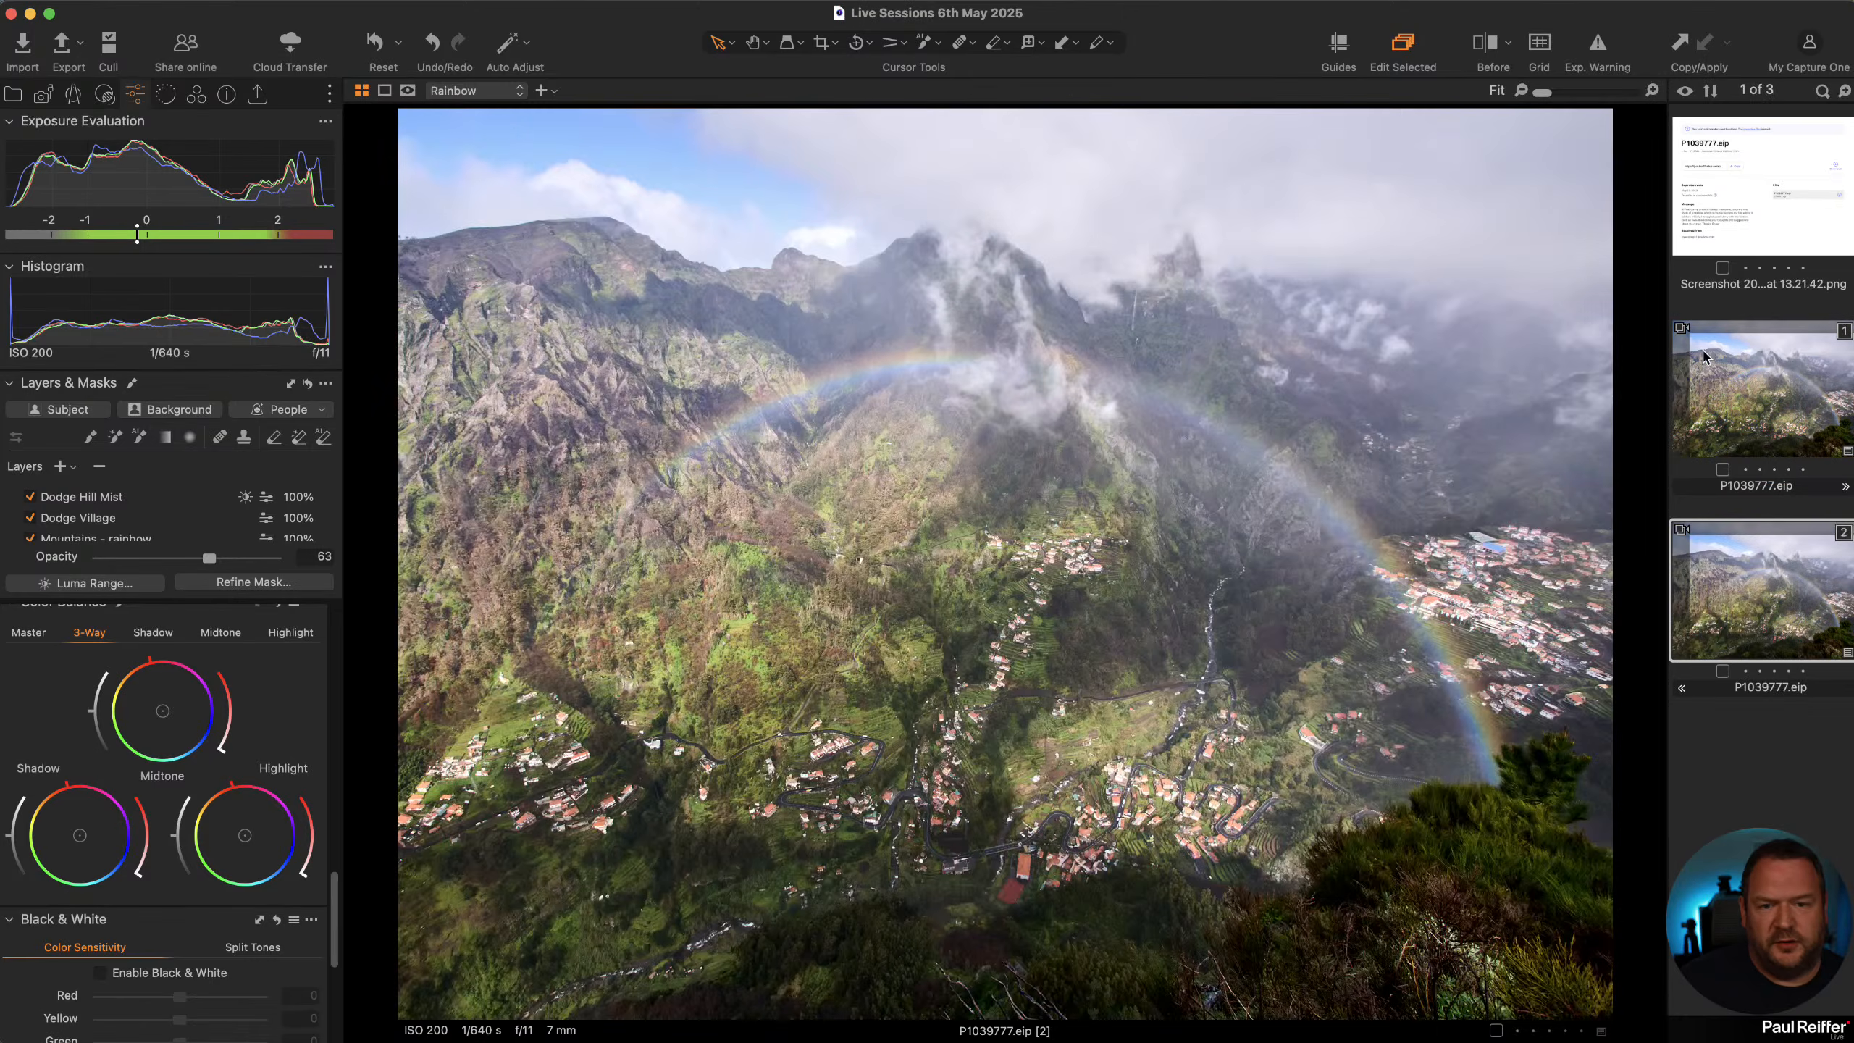
{"action": "right_click", "coordinate": [1683, 357]}
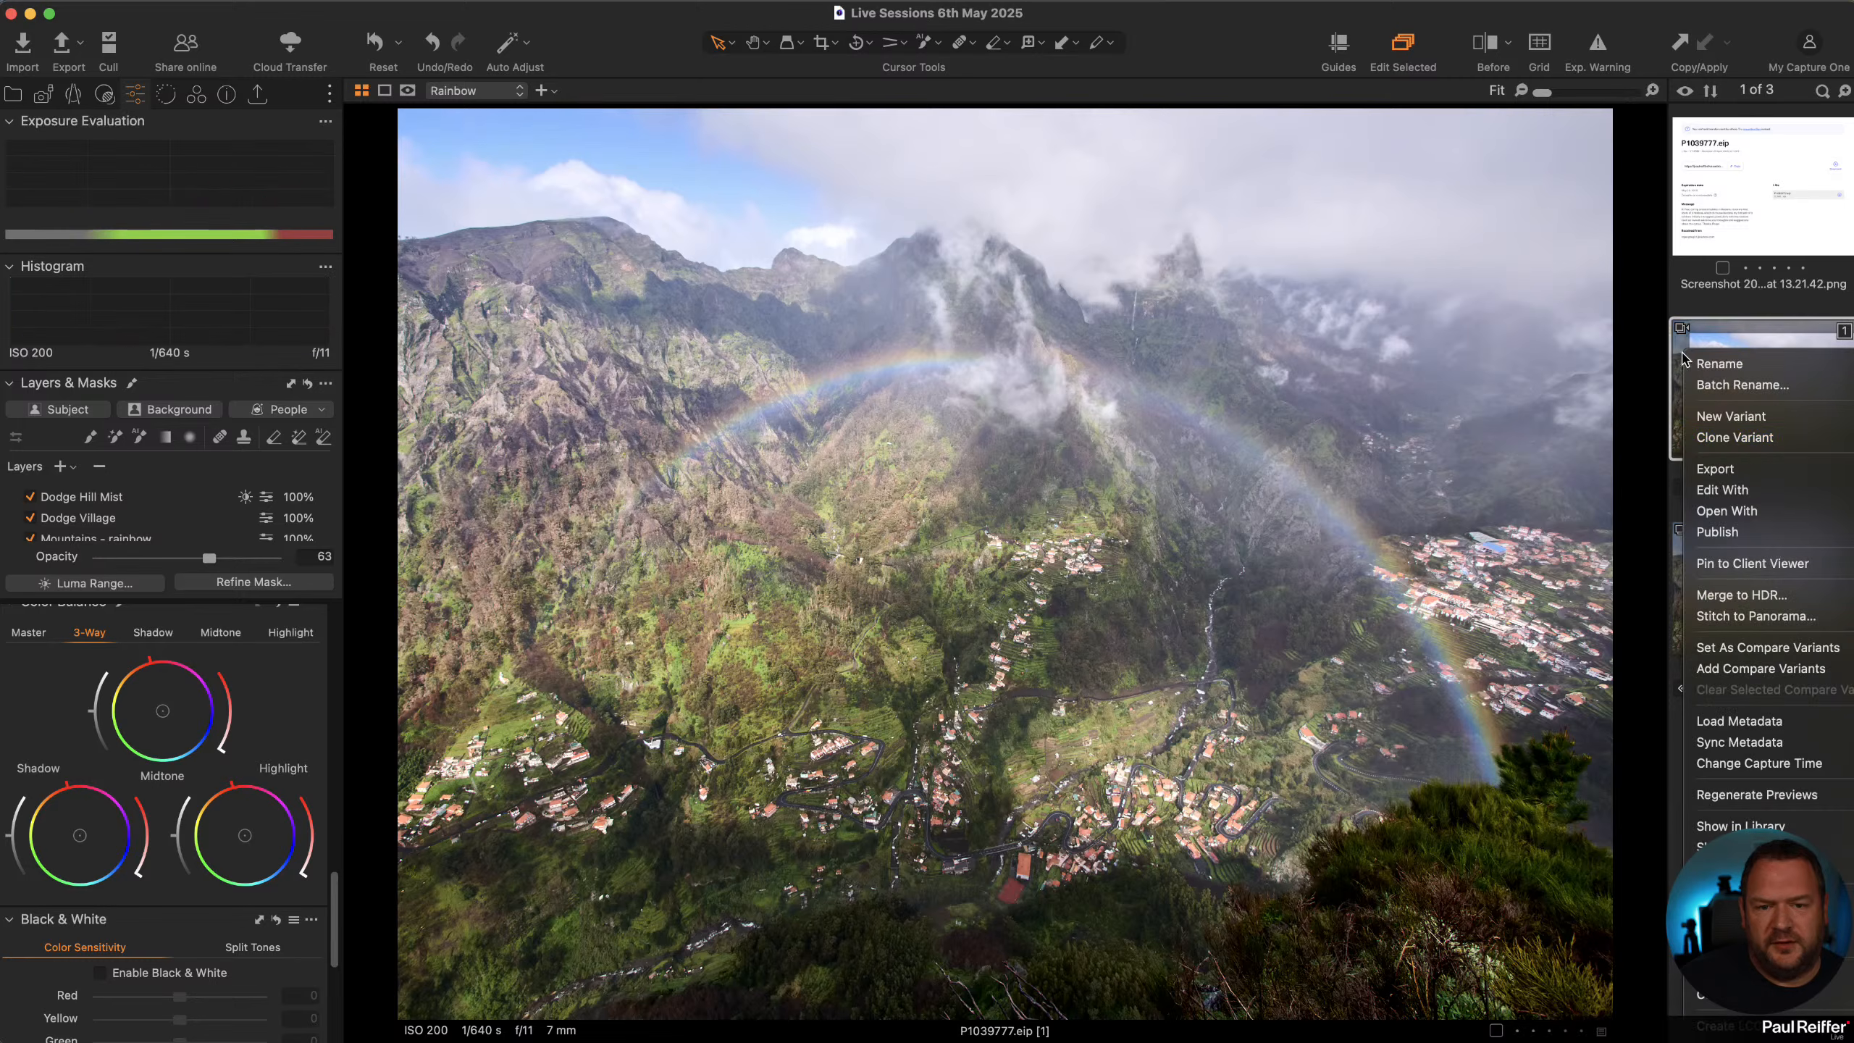
{"action": "left_click", "coordinate": [1733, 438]}
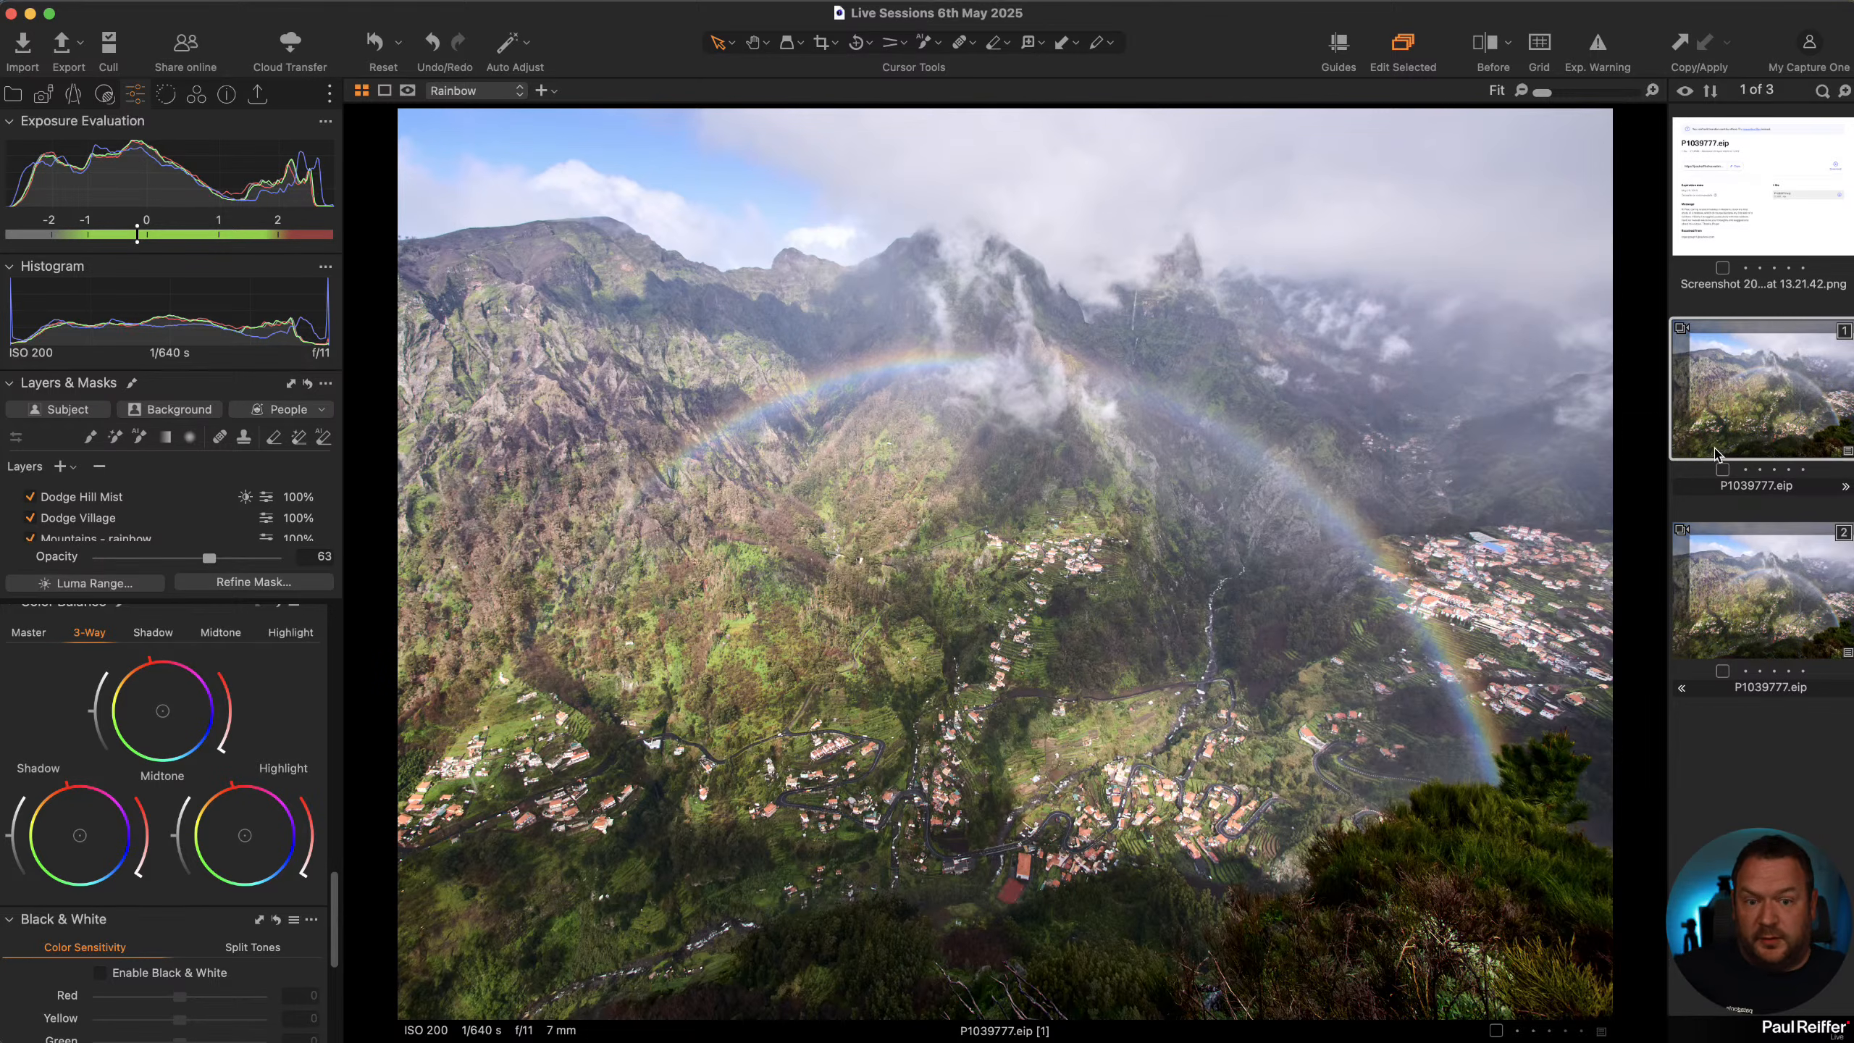
Tag the second P1039777.eip variant red and check the available color tags
{"action": "left_click", "coordinate": [1739, 620]}
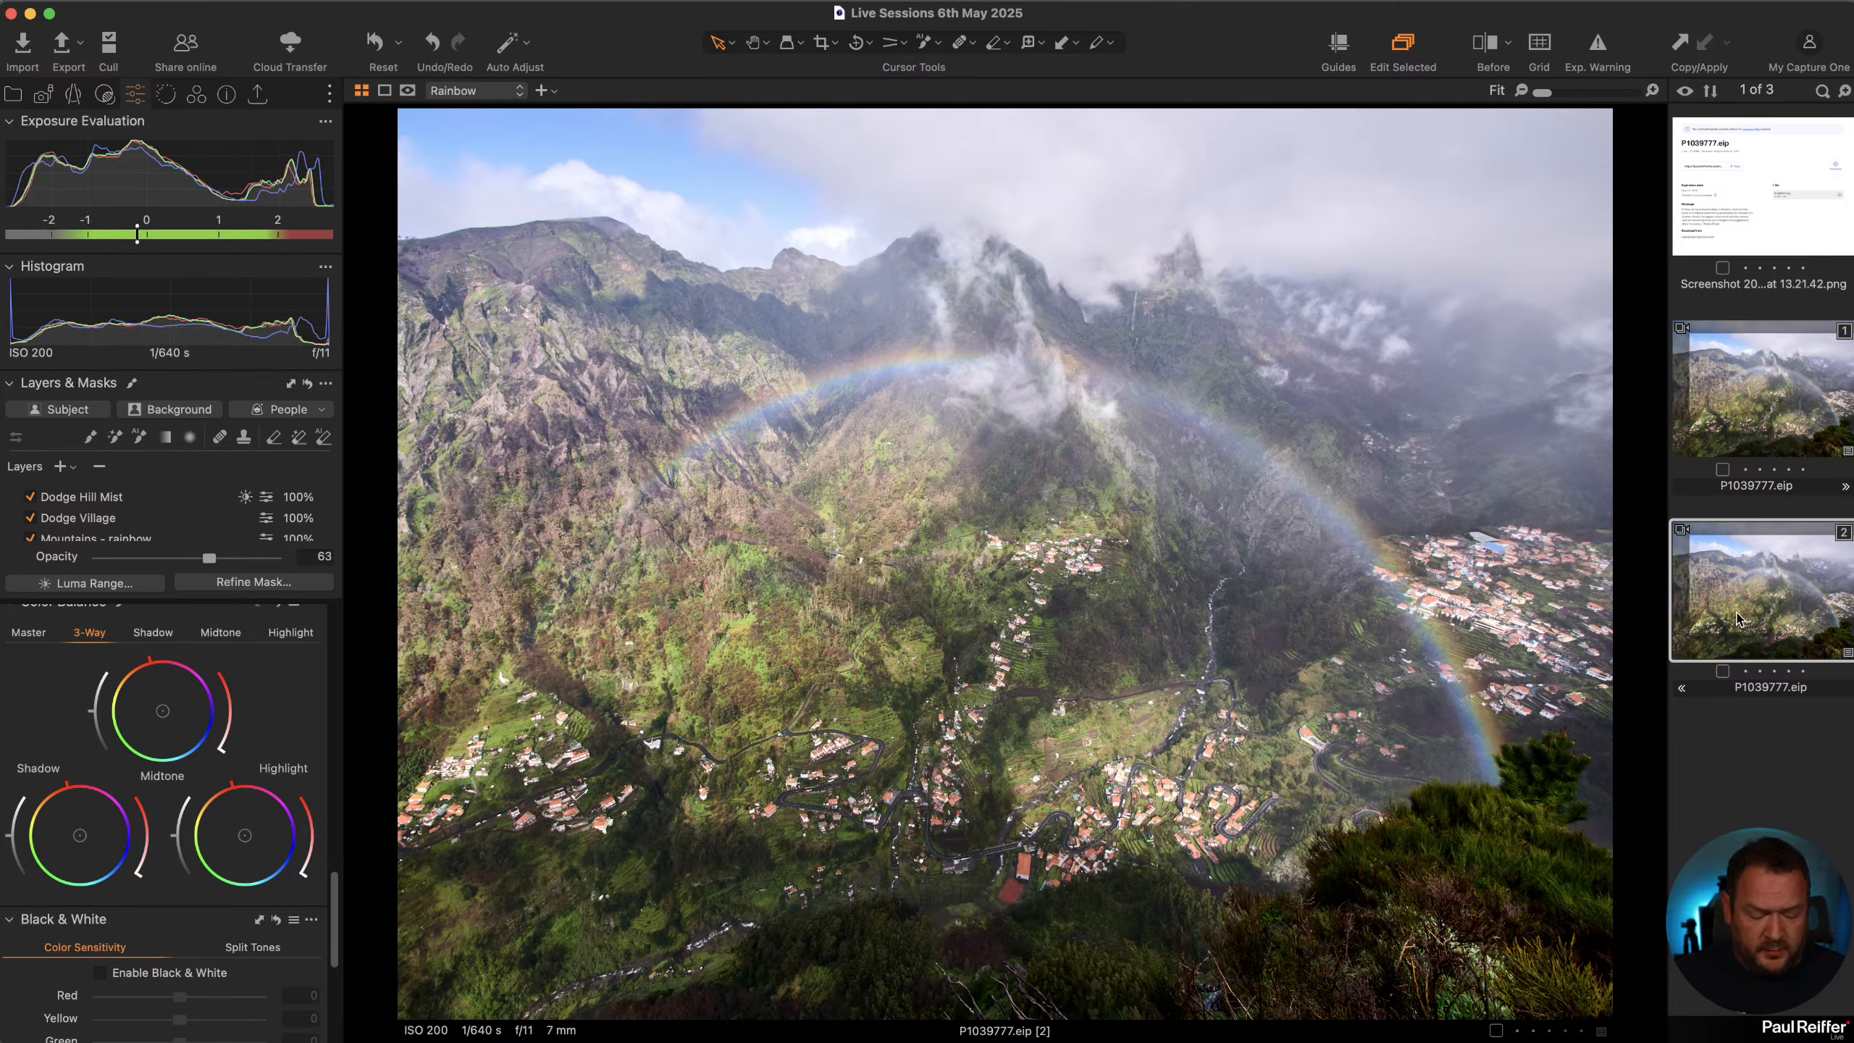
{"action": "key", "text": "minus"}
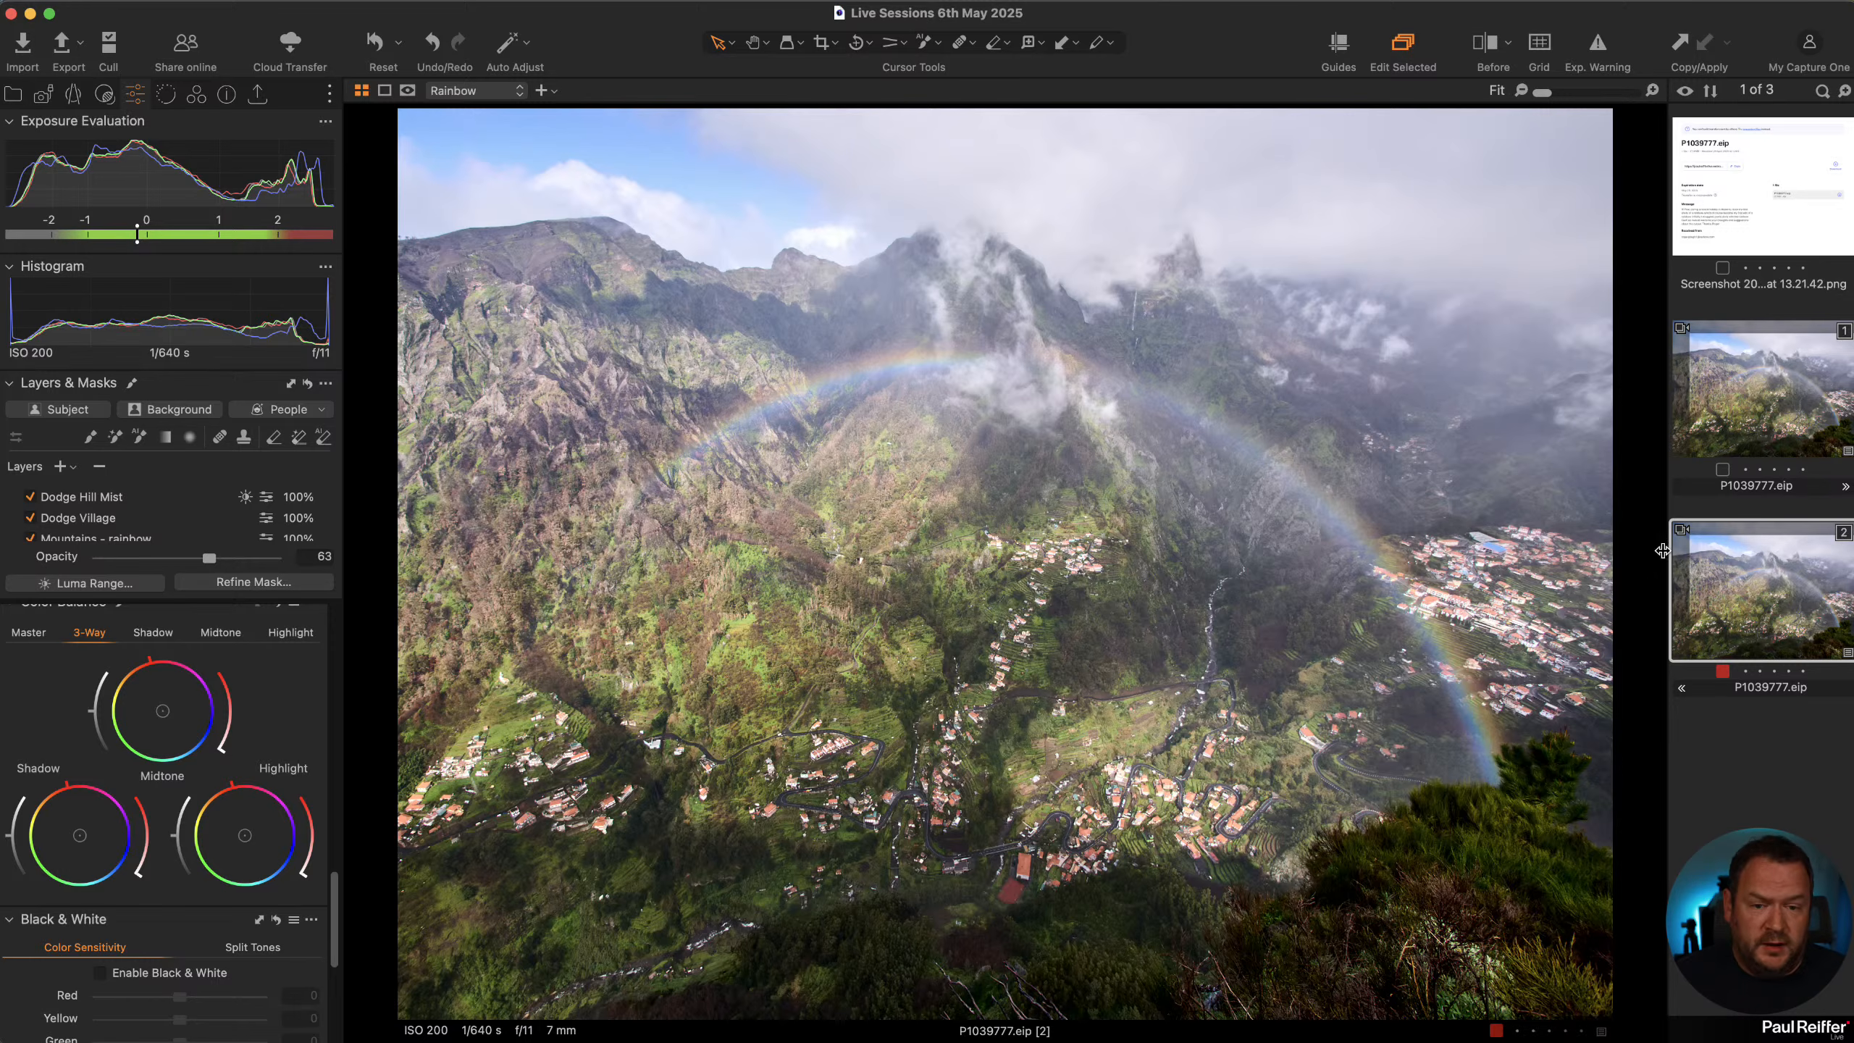
{"action": "right_click", "coordinate": [1688, 561]}
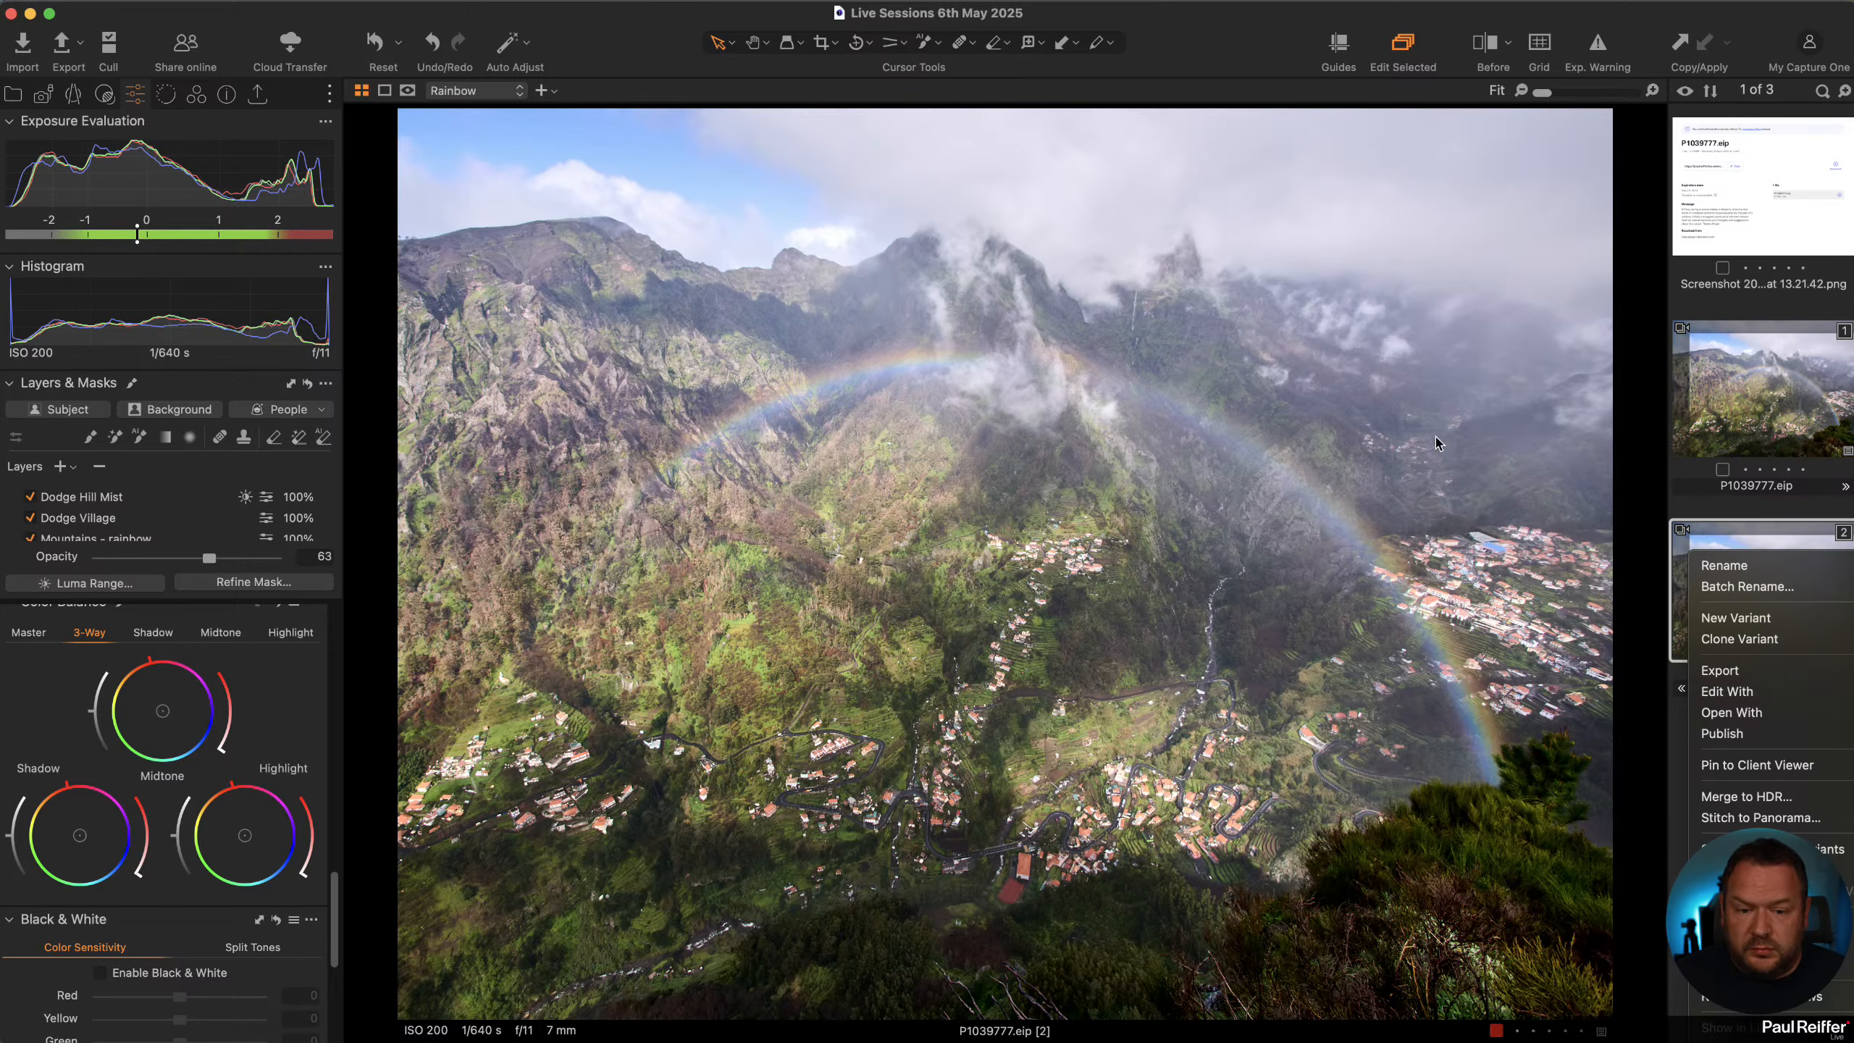
{"action": "right_click", "coordinate": [1032, 235]}
{"action": "mouse_move", "coordinate": [1195, 878]}
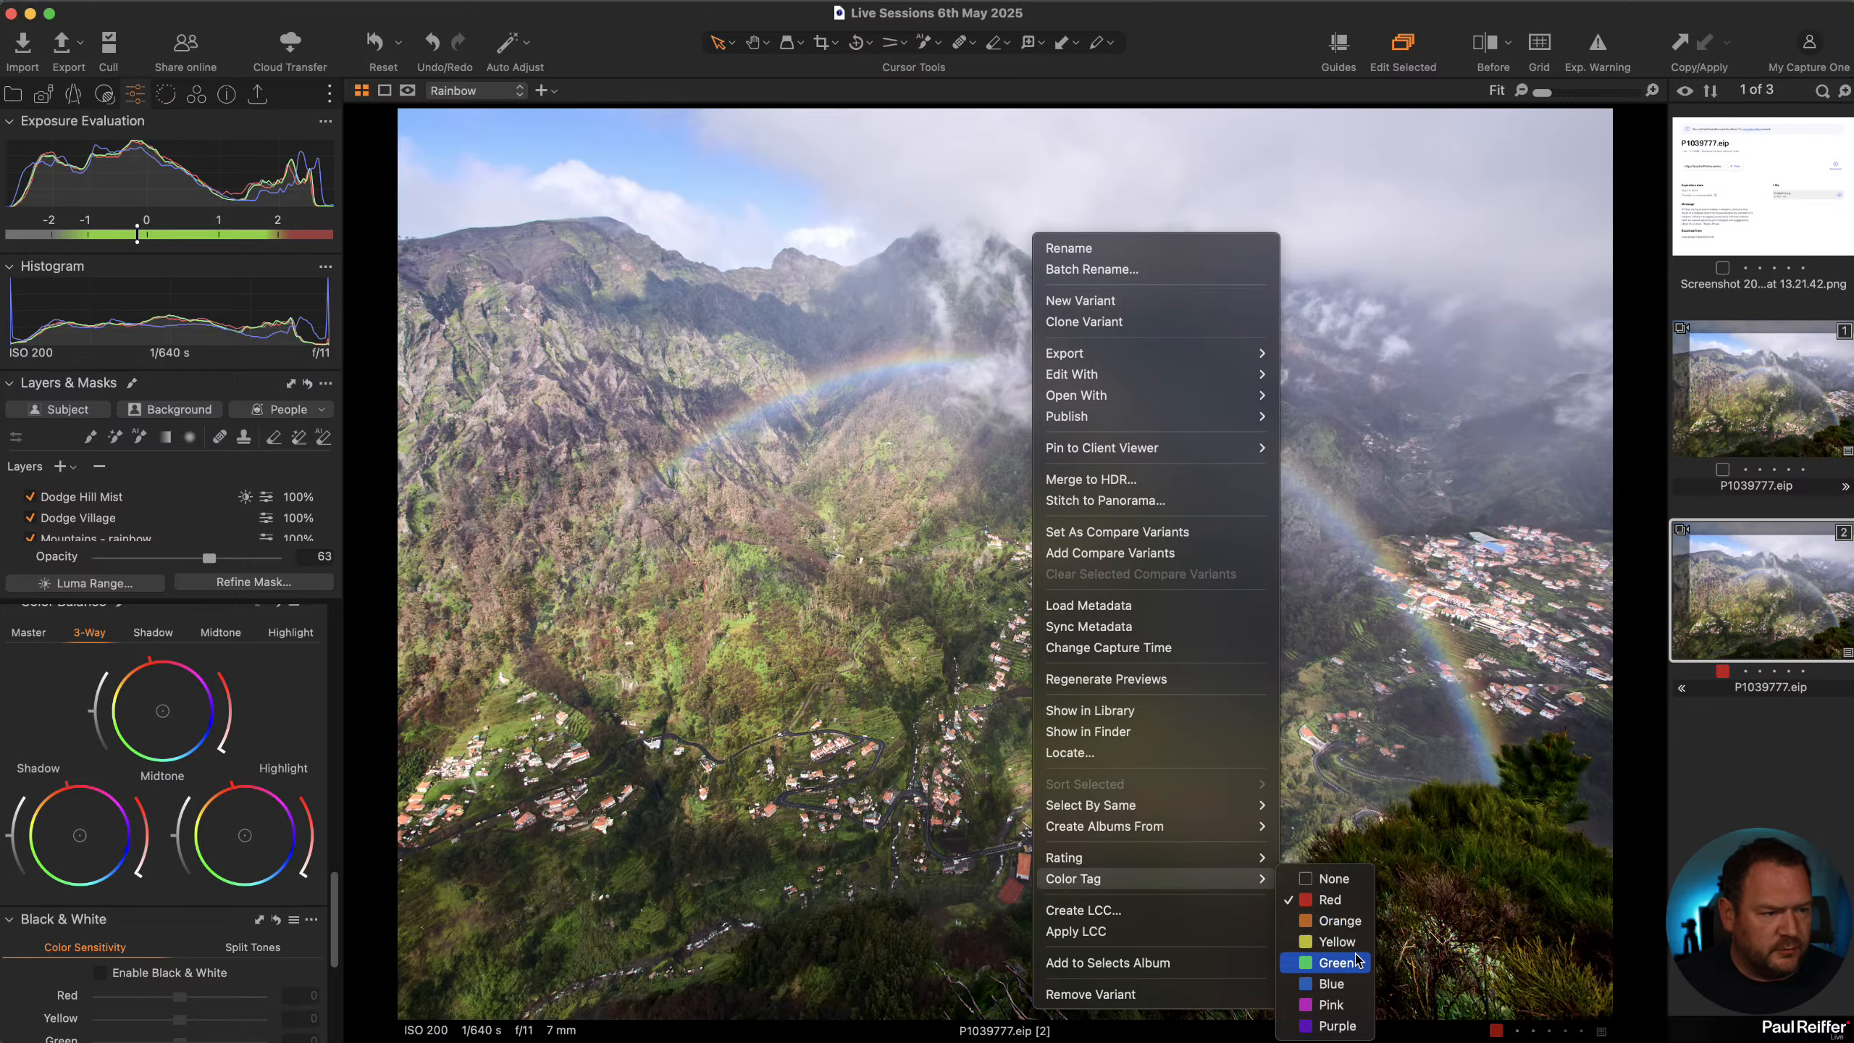
{"action": "left_click", "coordinate": [1740, 784]}
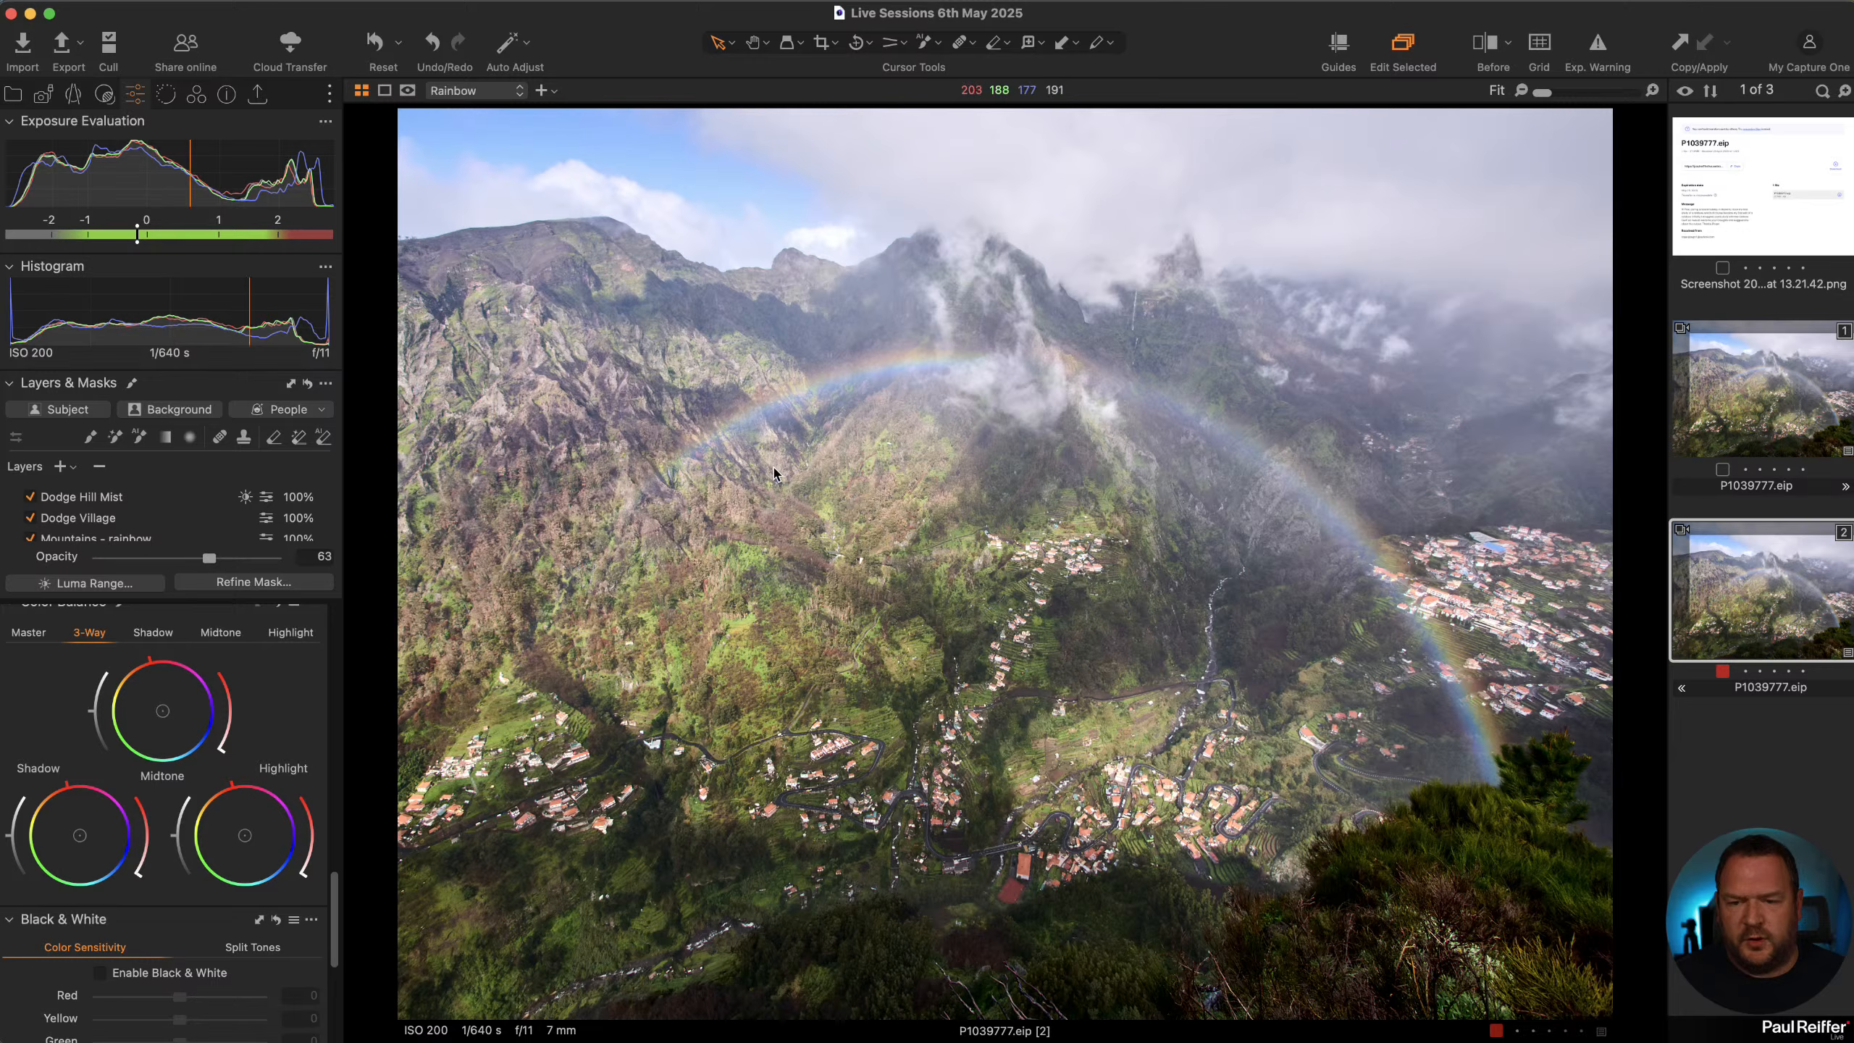
Compare the rainbow photo before and after with the split view, and check the Dodge Hill Mist and Dodge Village layers
{"action": "key", "text": "y"}
{"action": "left_click_drag", "start_coordinate": [1005, 563], "coordinate": [402, 562]}
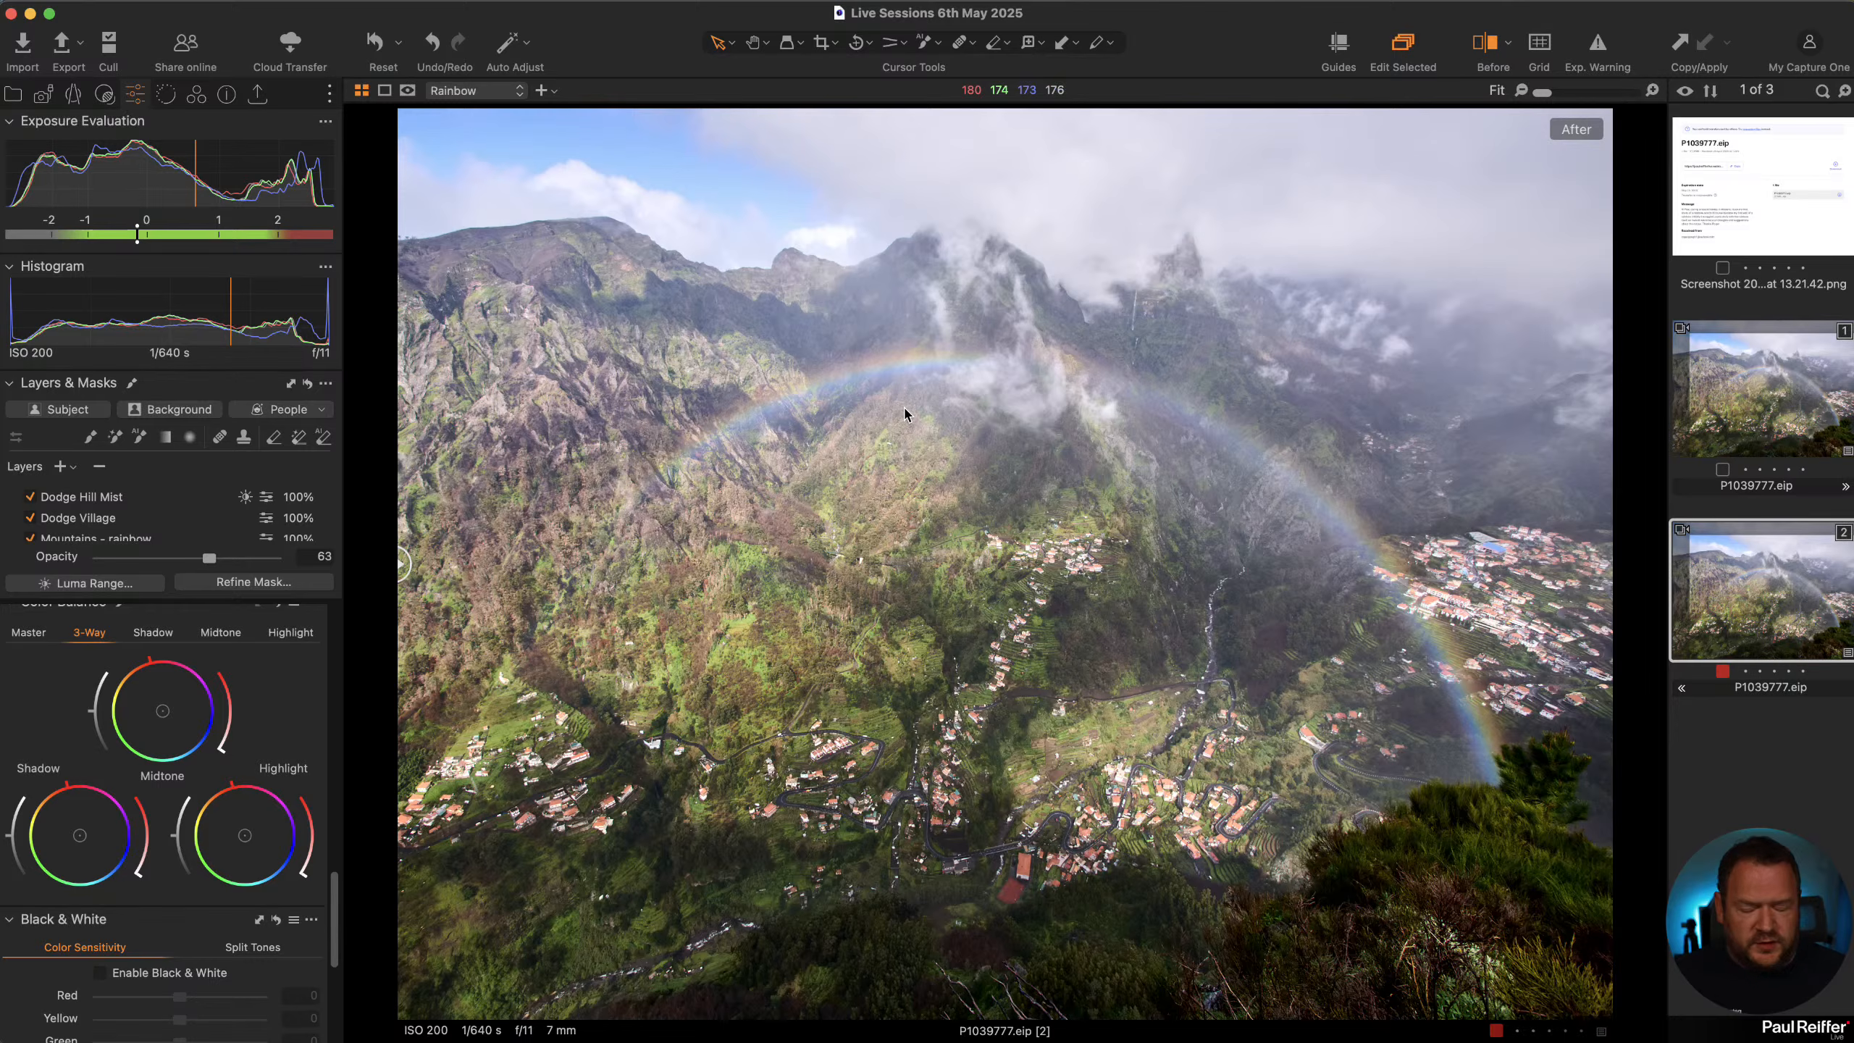
{"action": "left_click", "coordinate": [30, 498]}
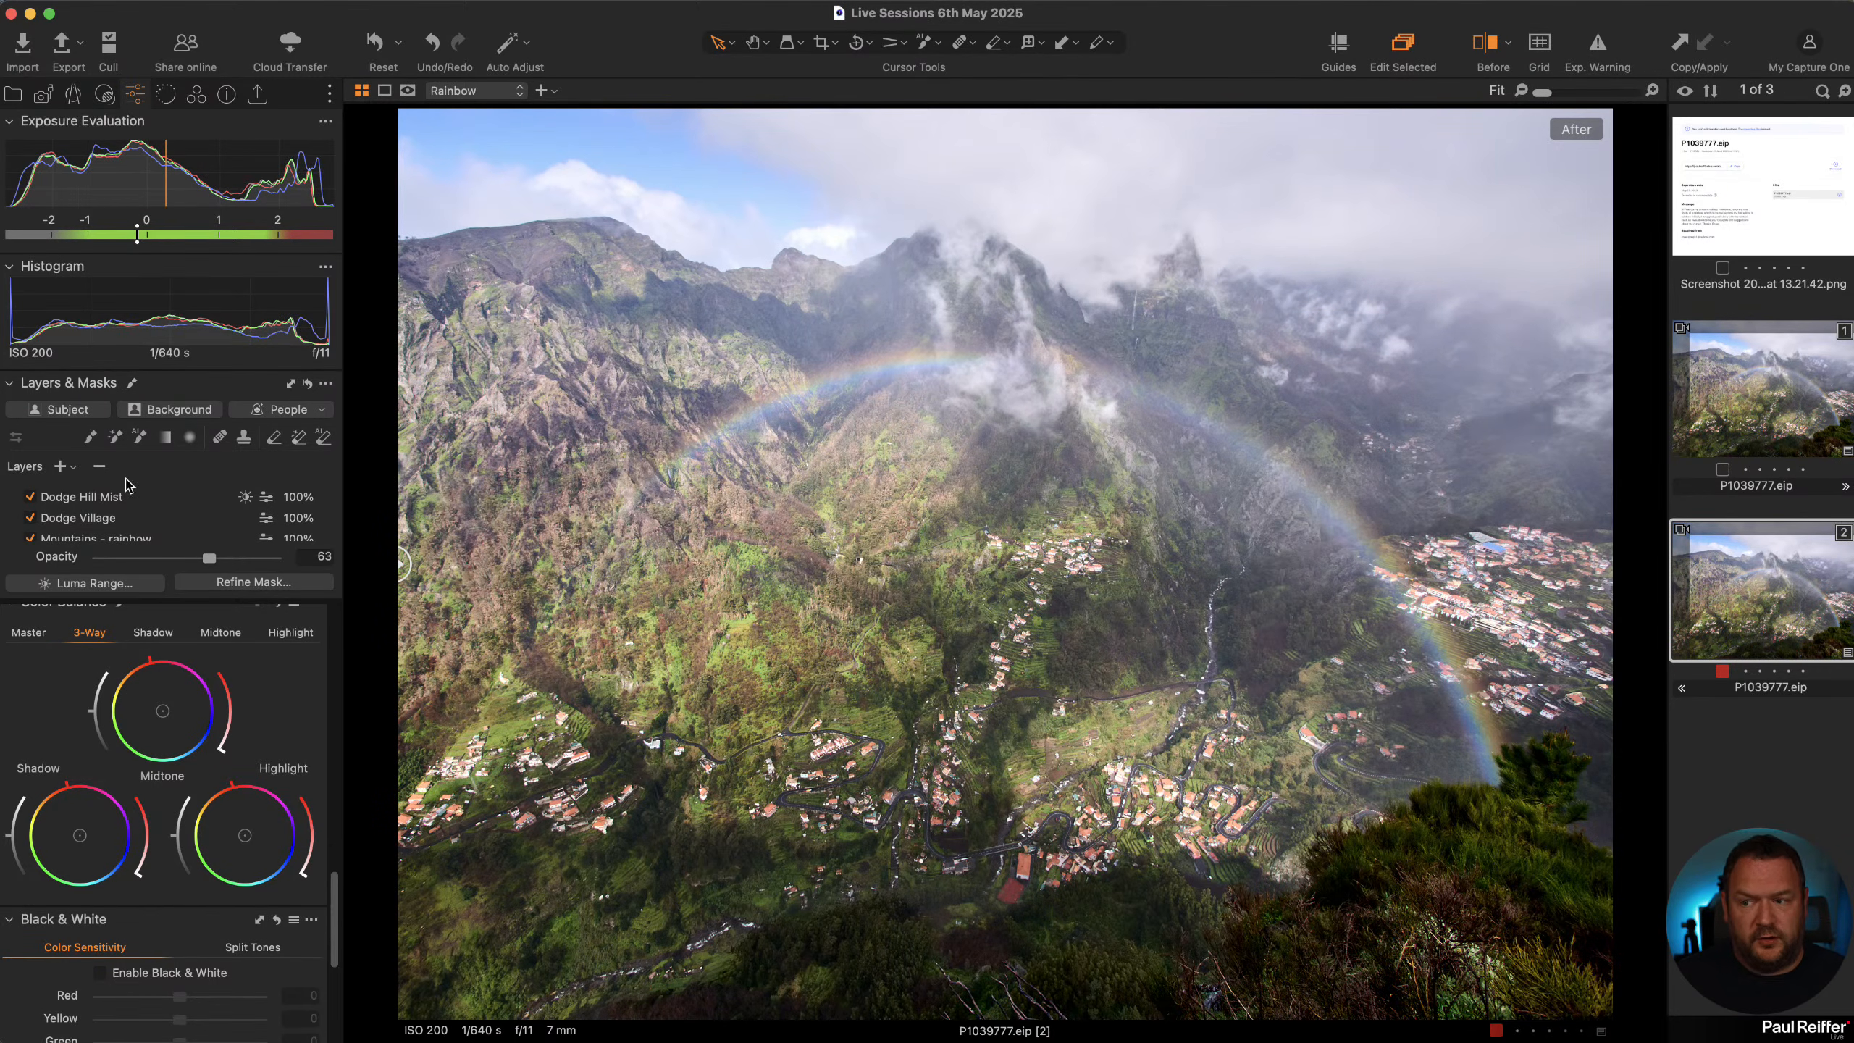
{"action": "left_click", "coordinate": [30, 518]}
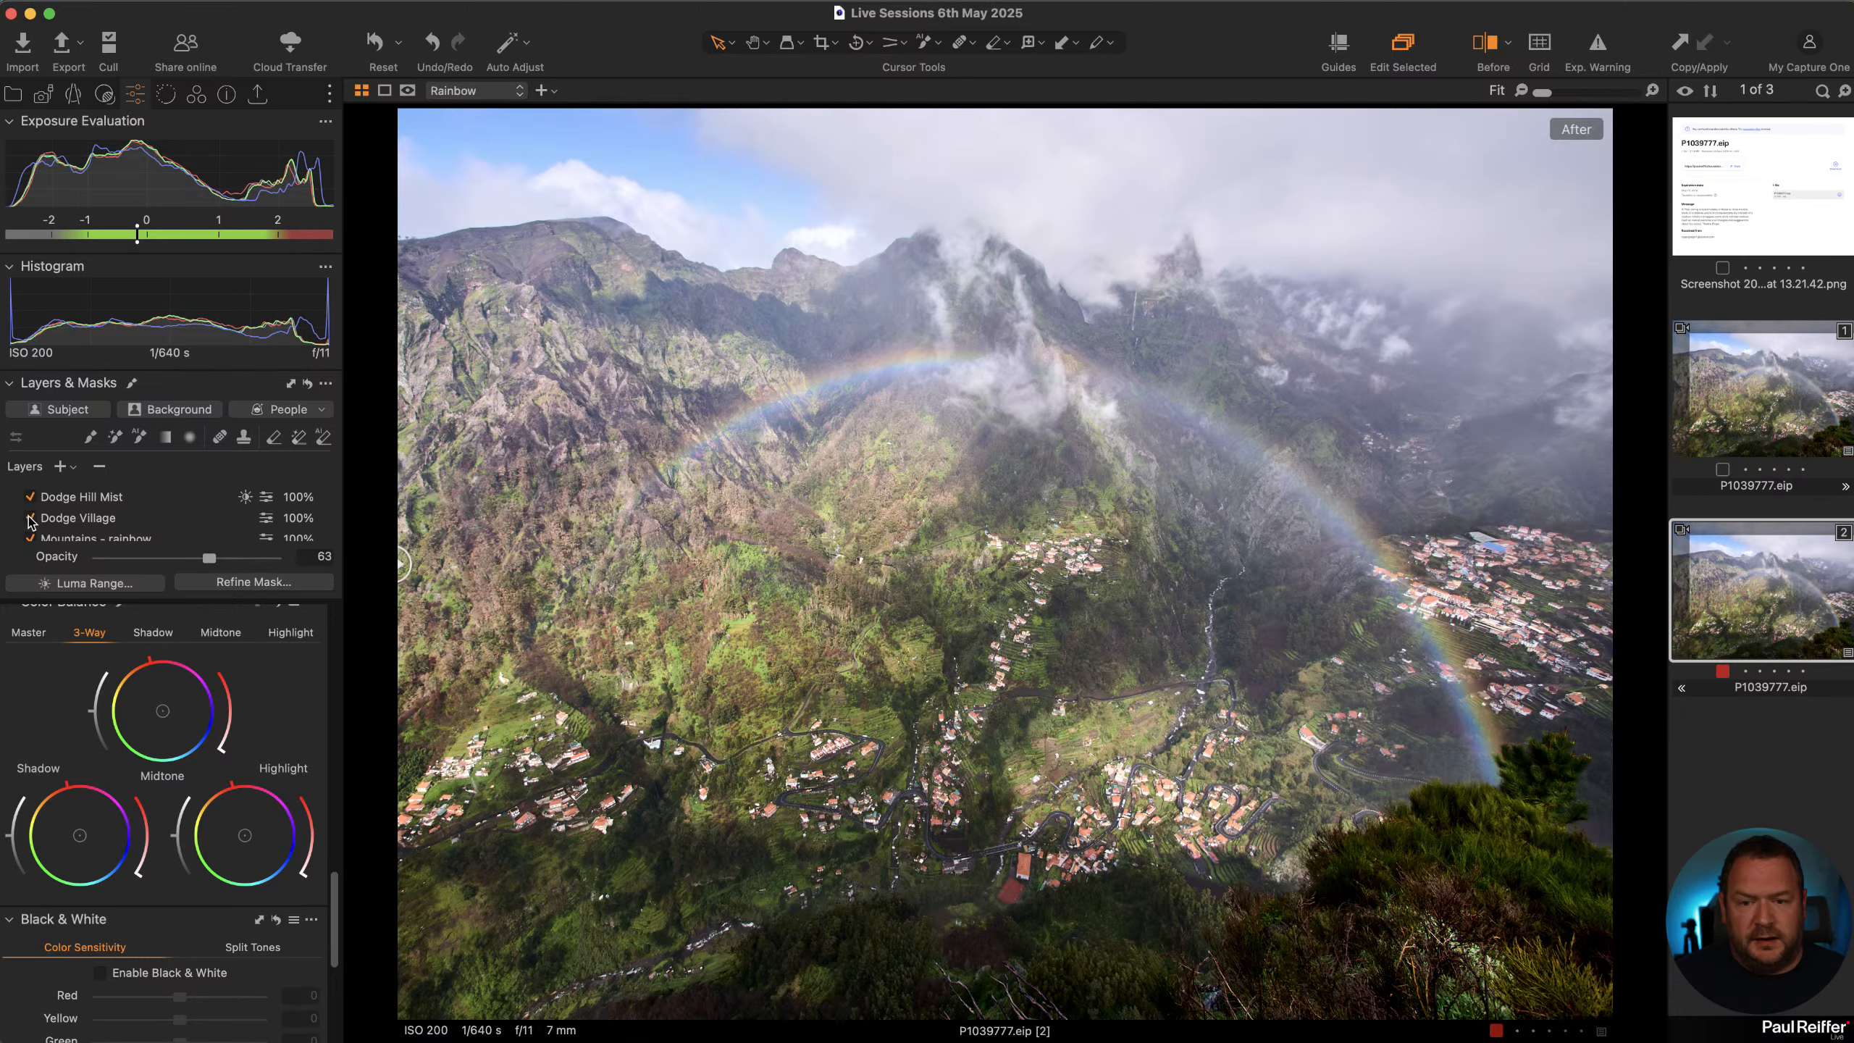
{"action": "left_click", "coordinate": [29, 518]}
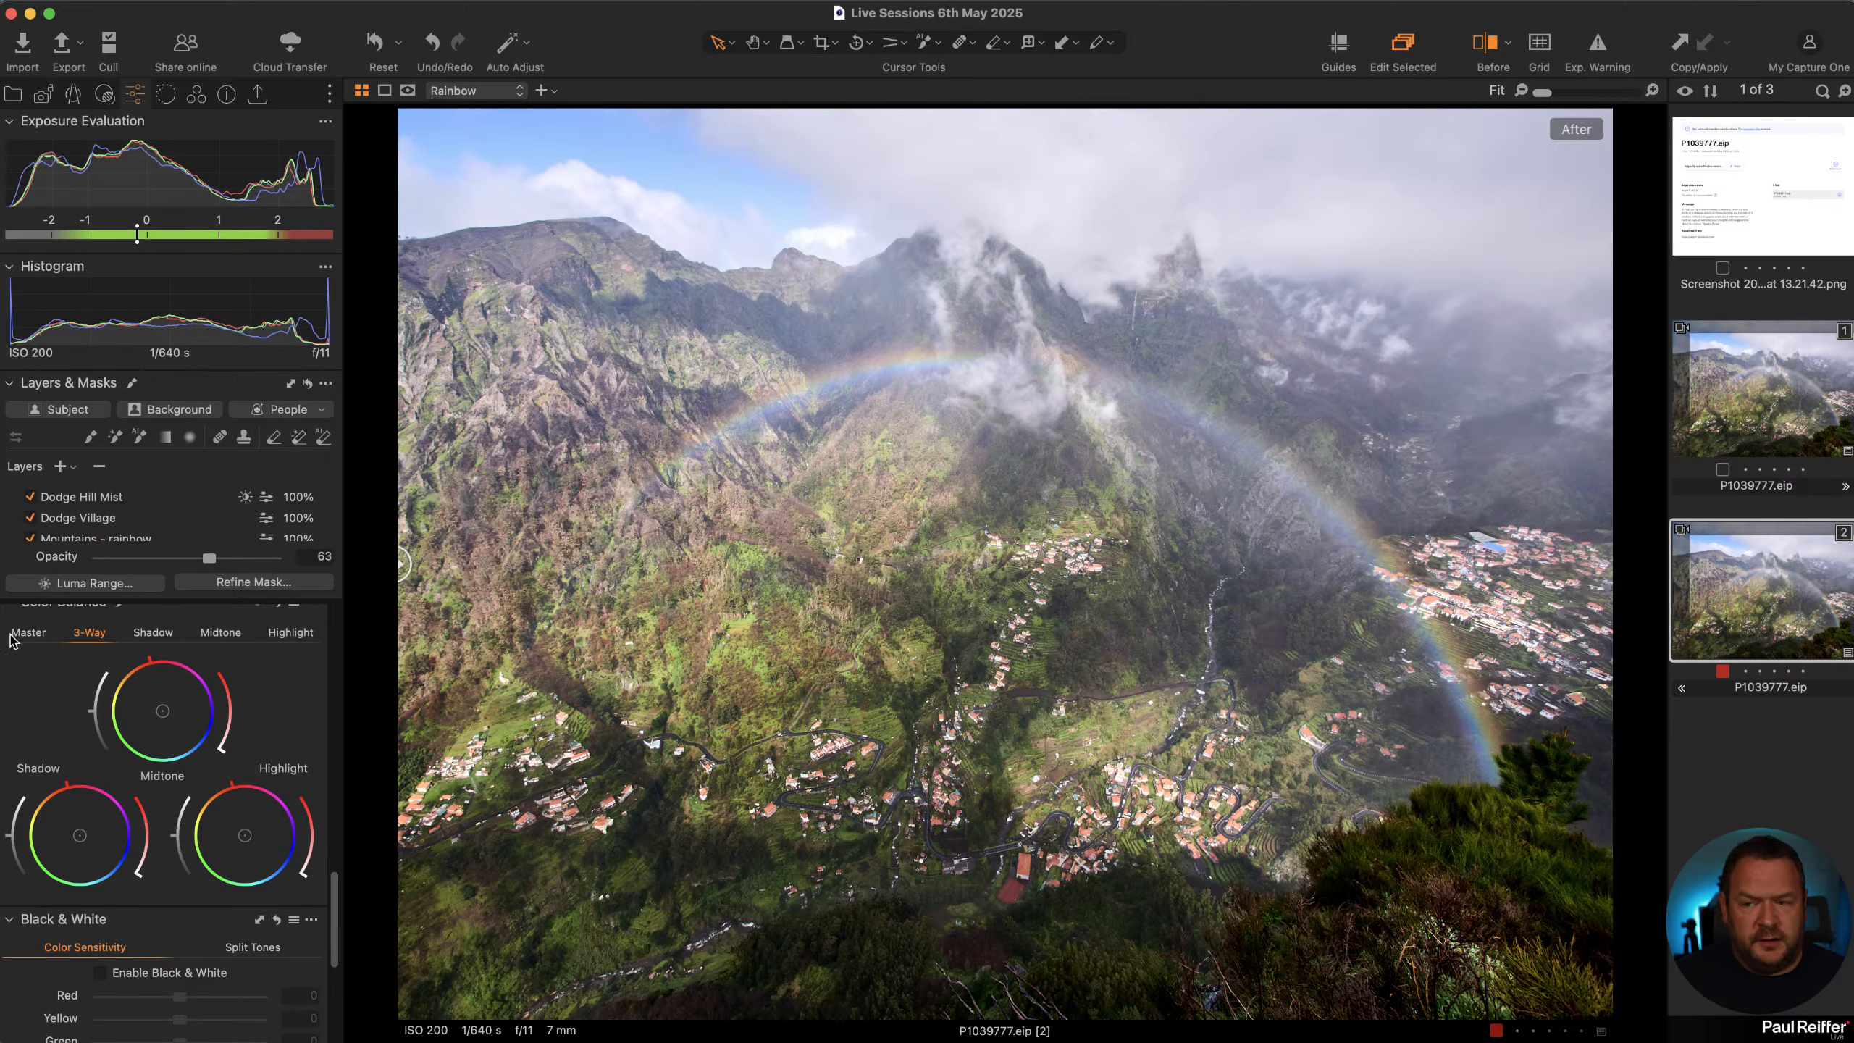
Check the masks of the Mountains - rainbow and Burn layers and compare the photo with and without the Burn layer
{"action": "scroll", "coordinate": [126, 540], "scroll_direction": "down", "scroll_amount": 2}
{"action": "left_click", "coordinate": [73, 500]}
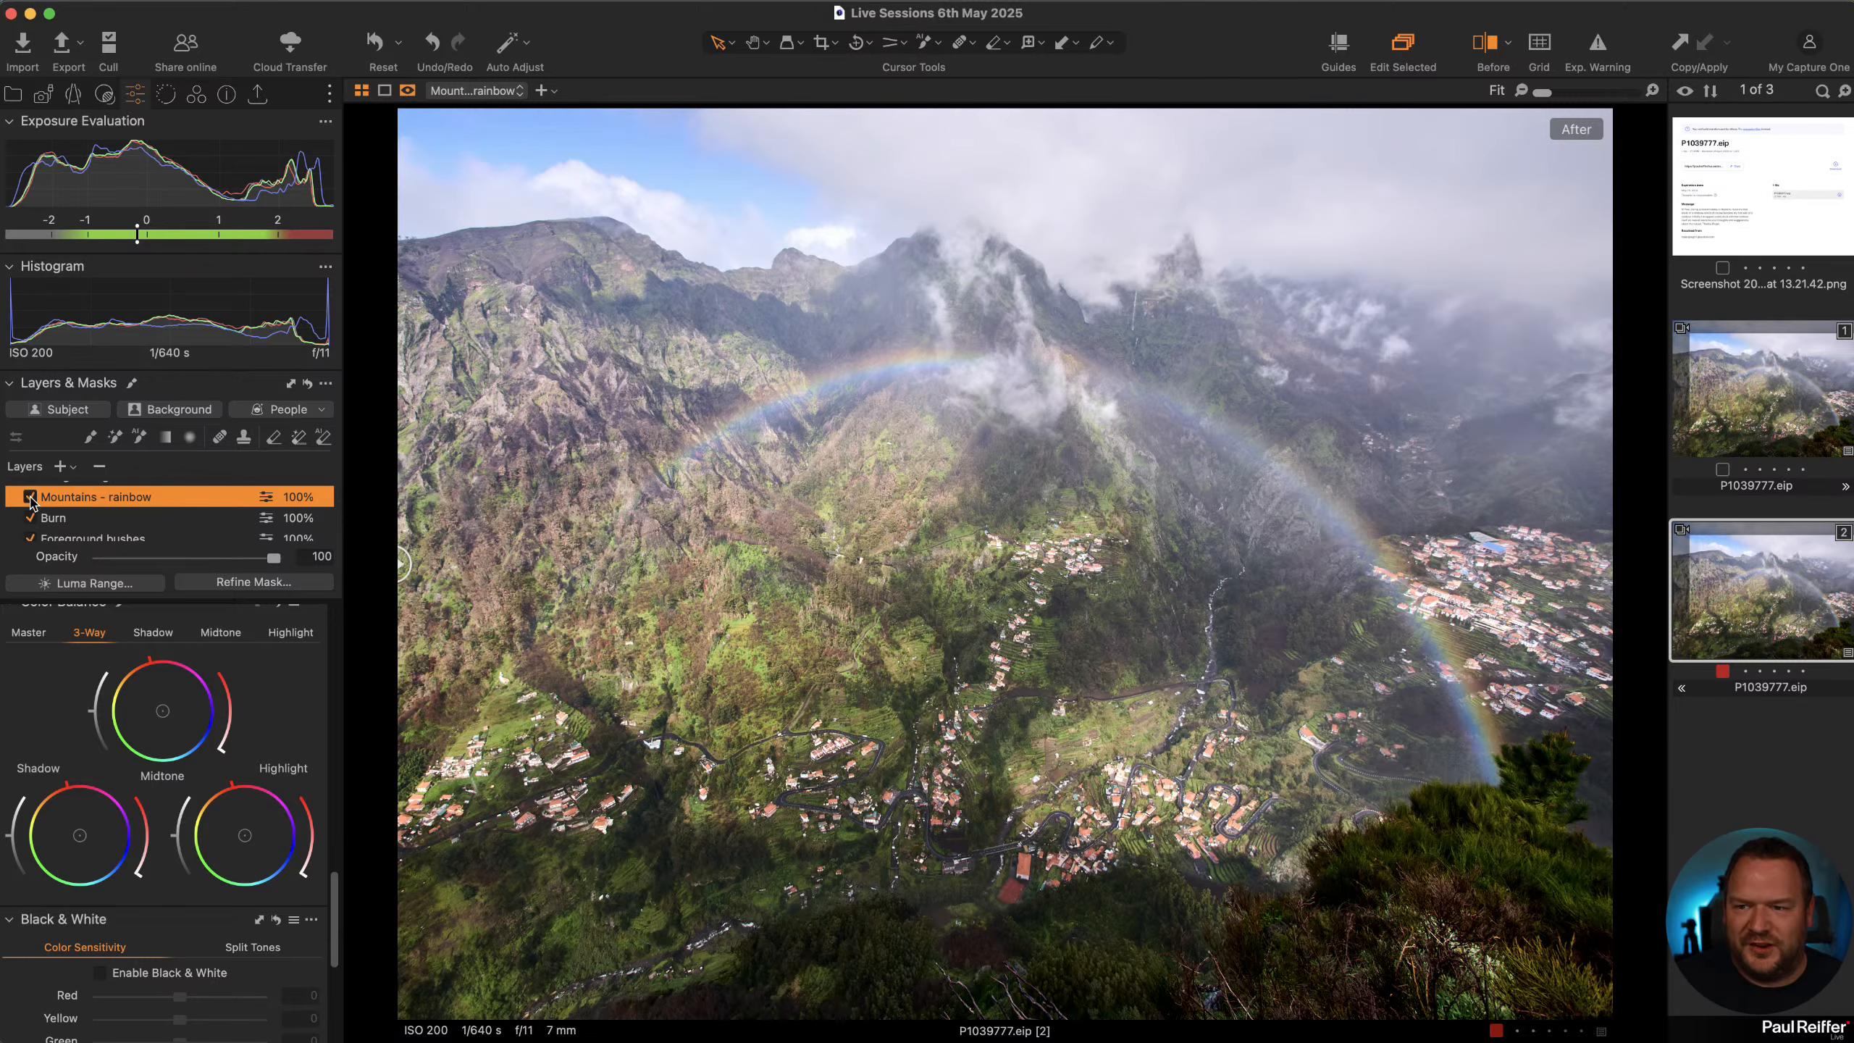
{"action": "key", "text": "m"}
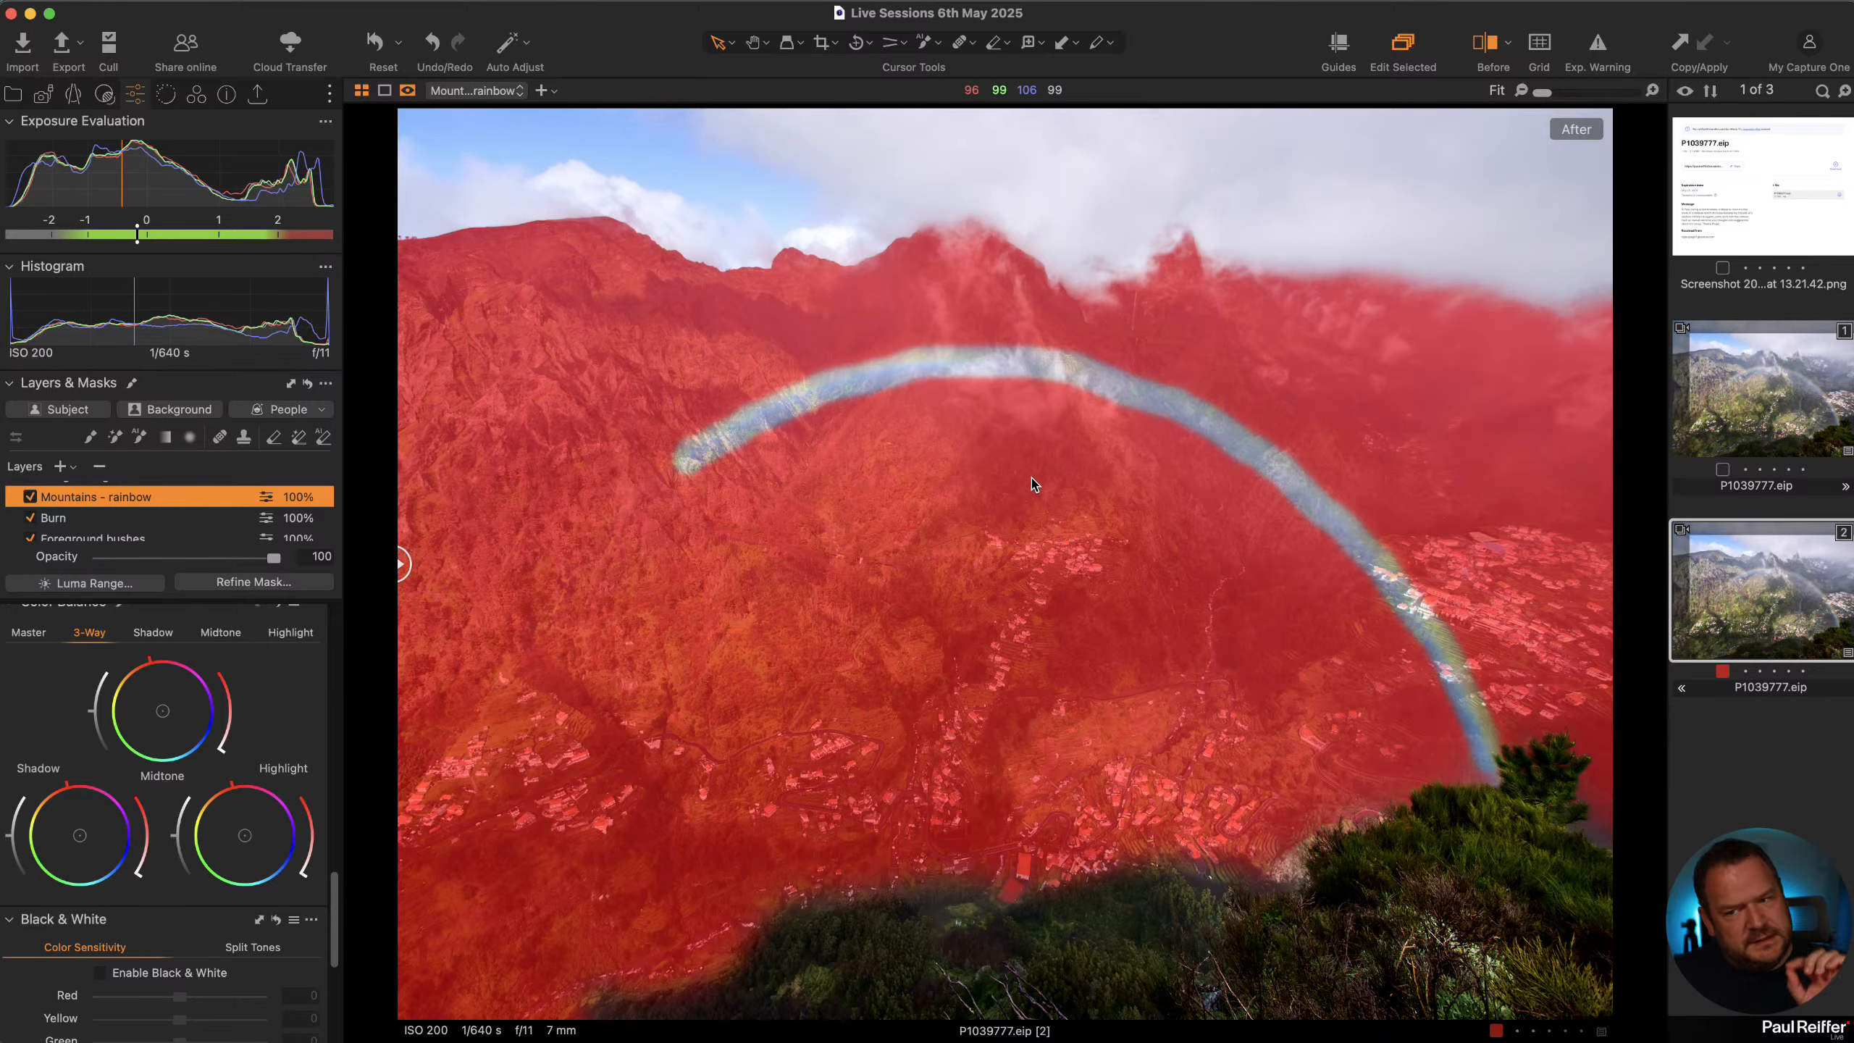
{"action": "key", "text": "m"}
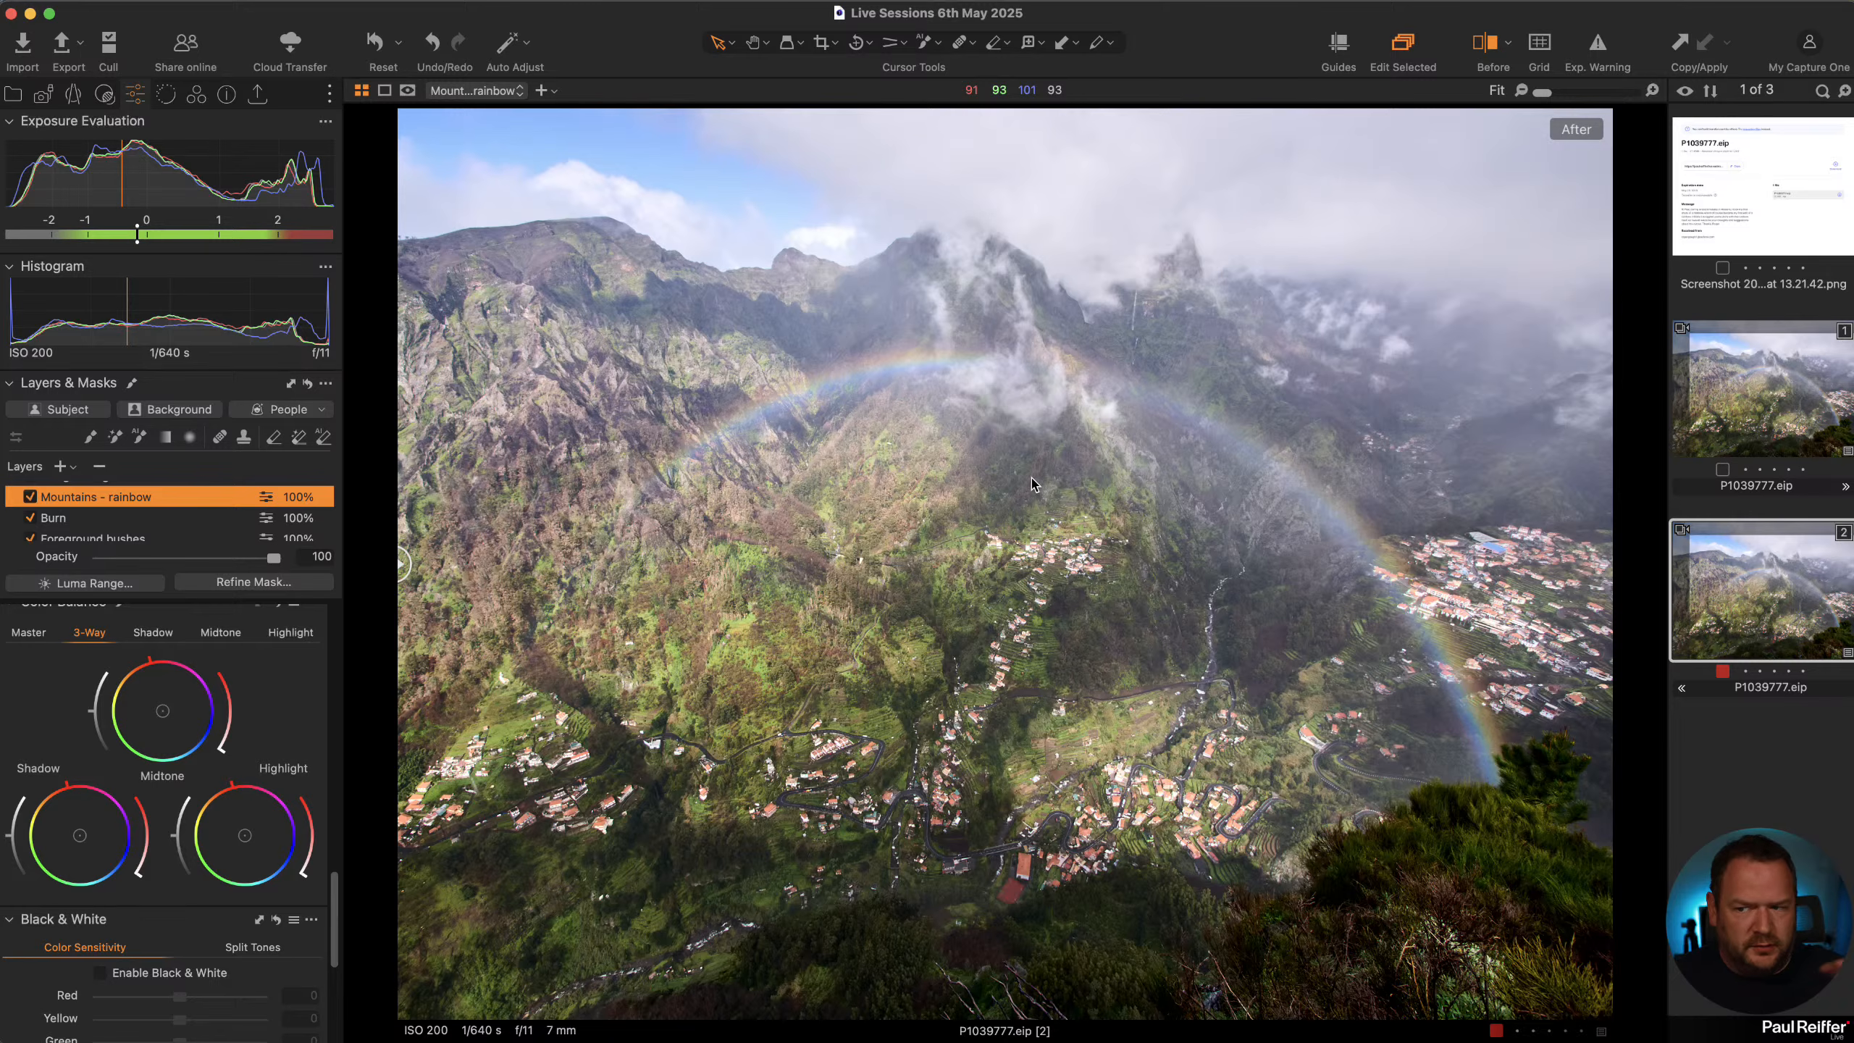
{"action": "left_click", "coordinate": [58, 523]}
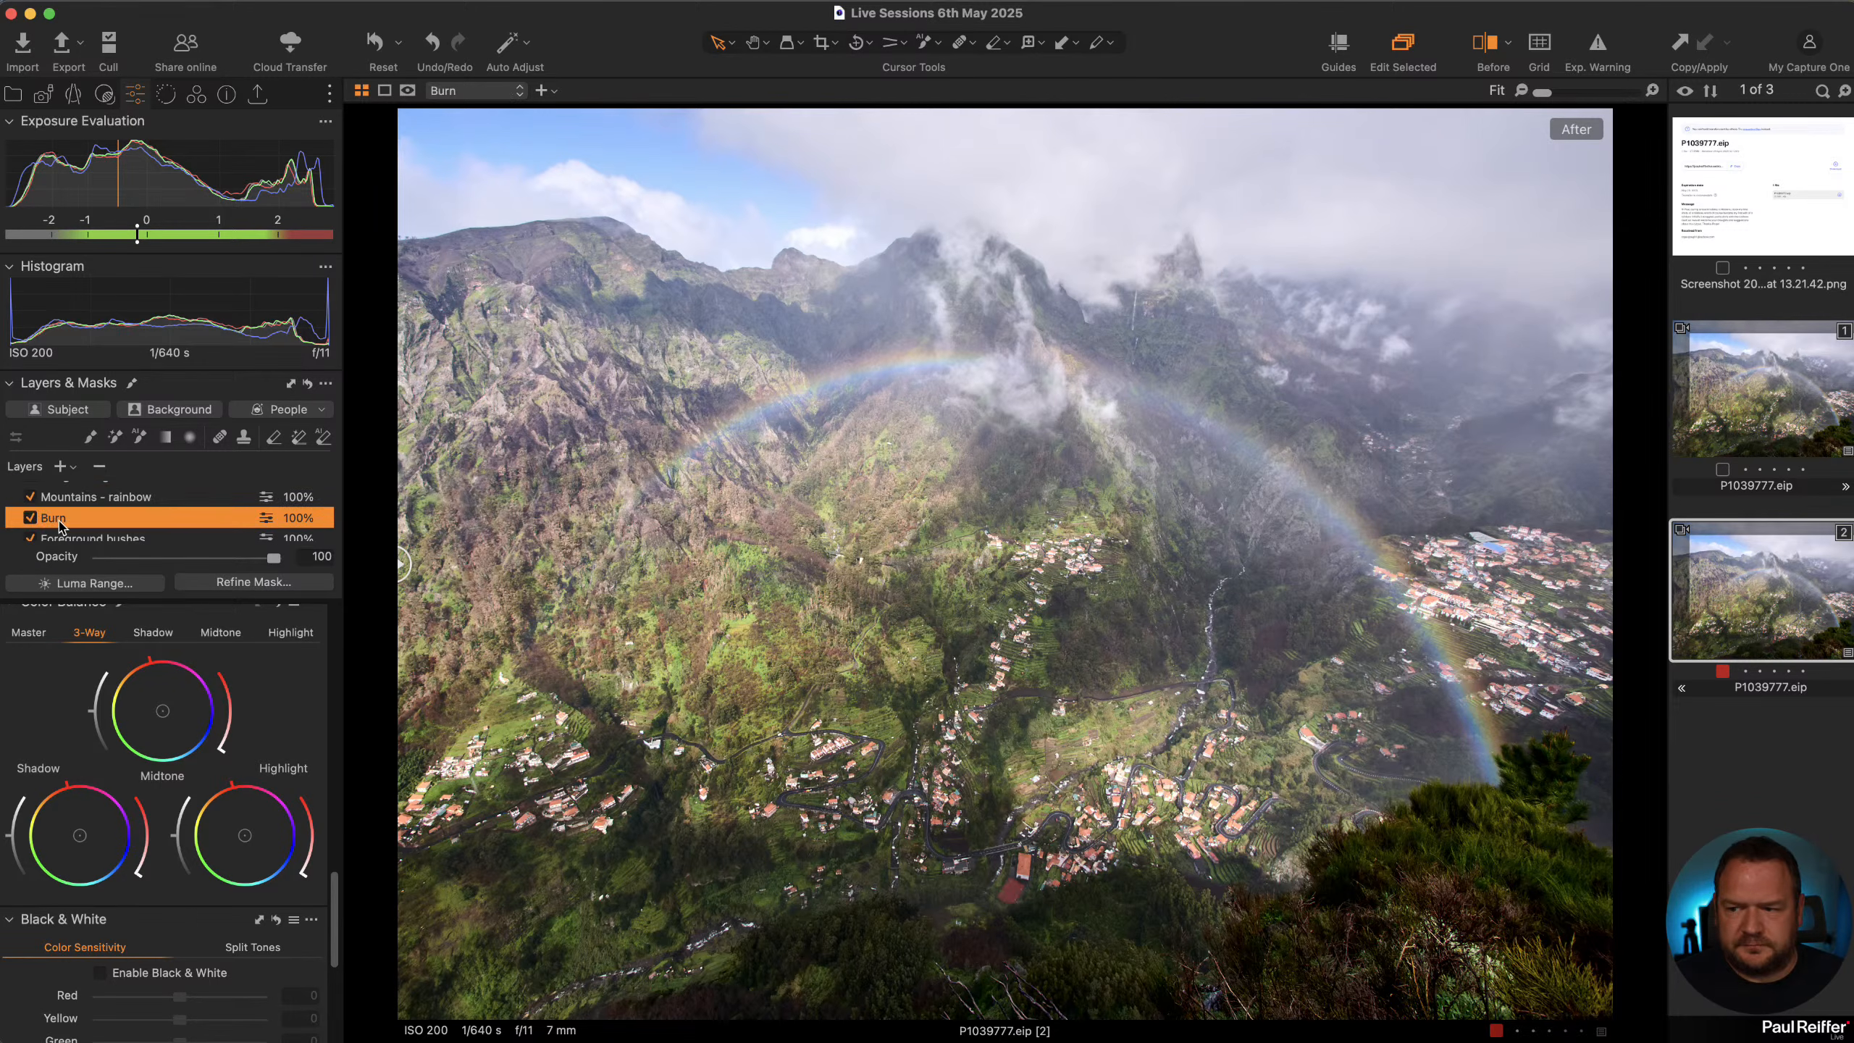
{"action": "key", "text": "m"}
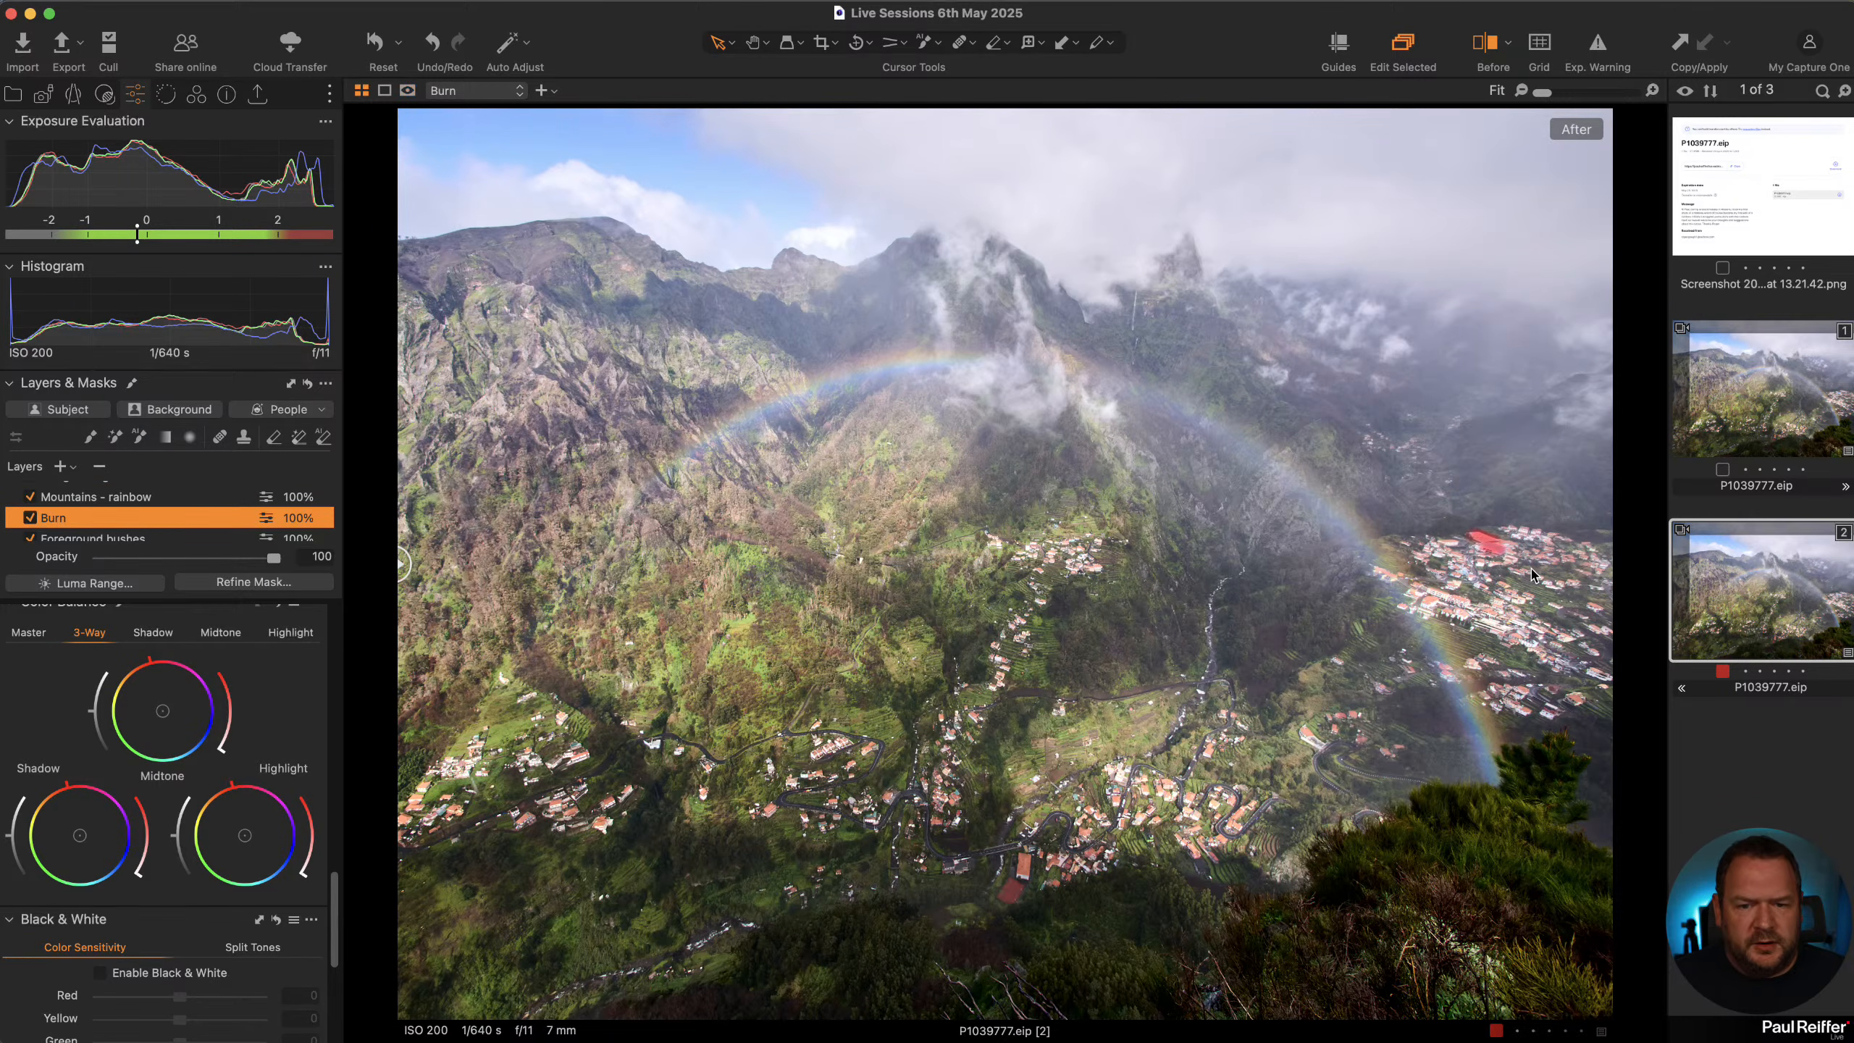
{"action": "key", "text": "m"}
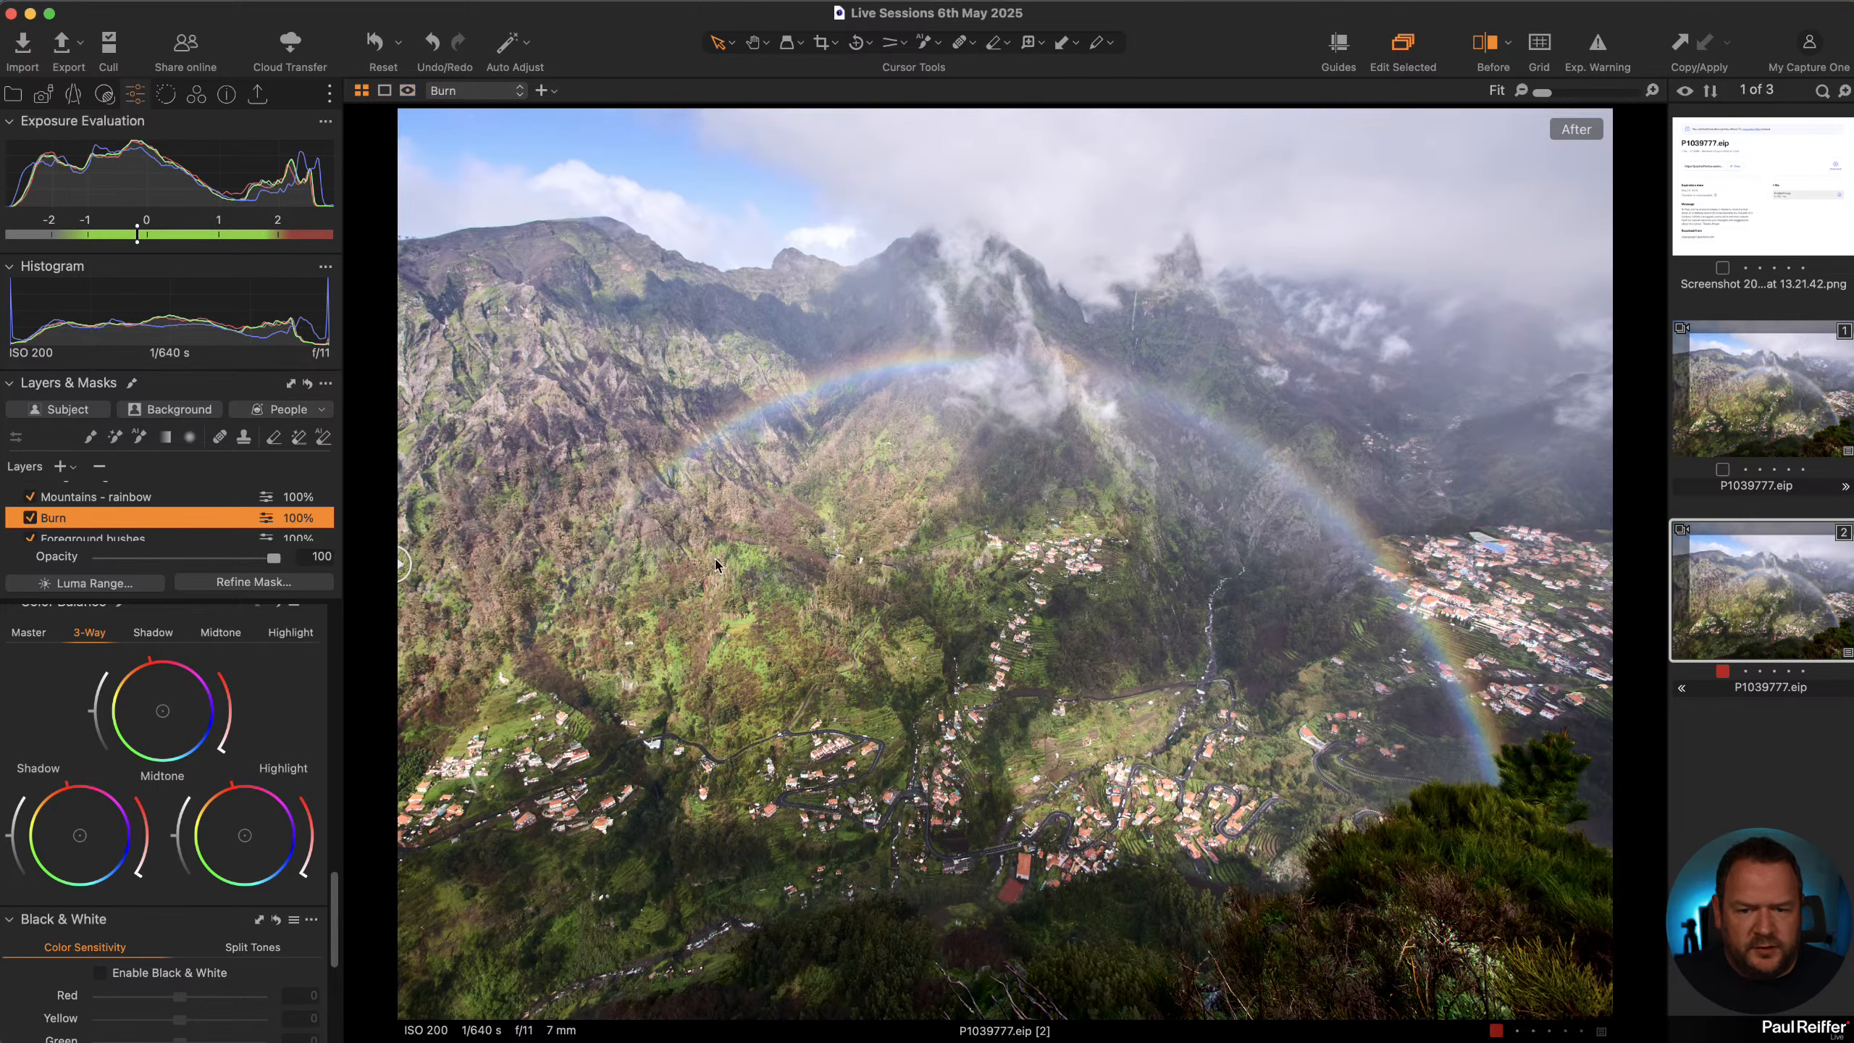
{"action": "left_click", "coordinate": [29, 518]}
{"action": "left_click", "coordinate": [30, 517]}
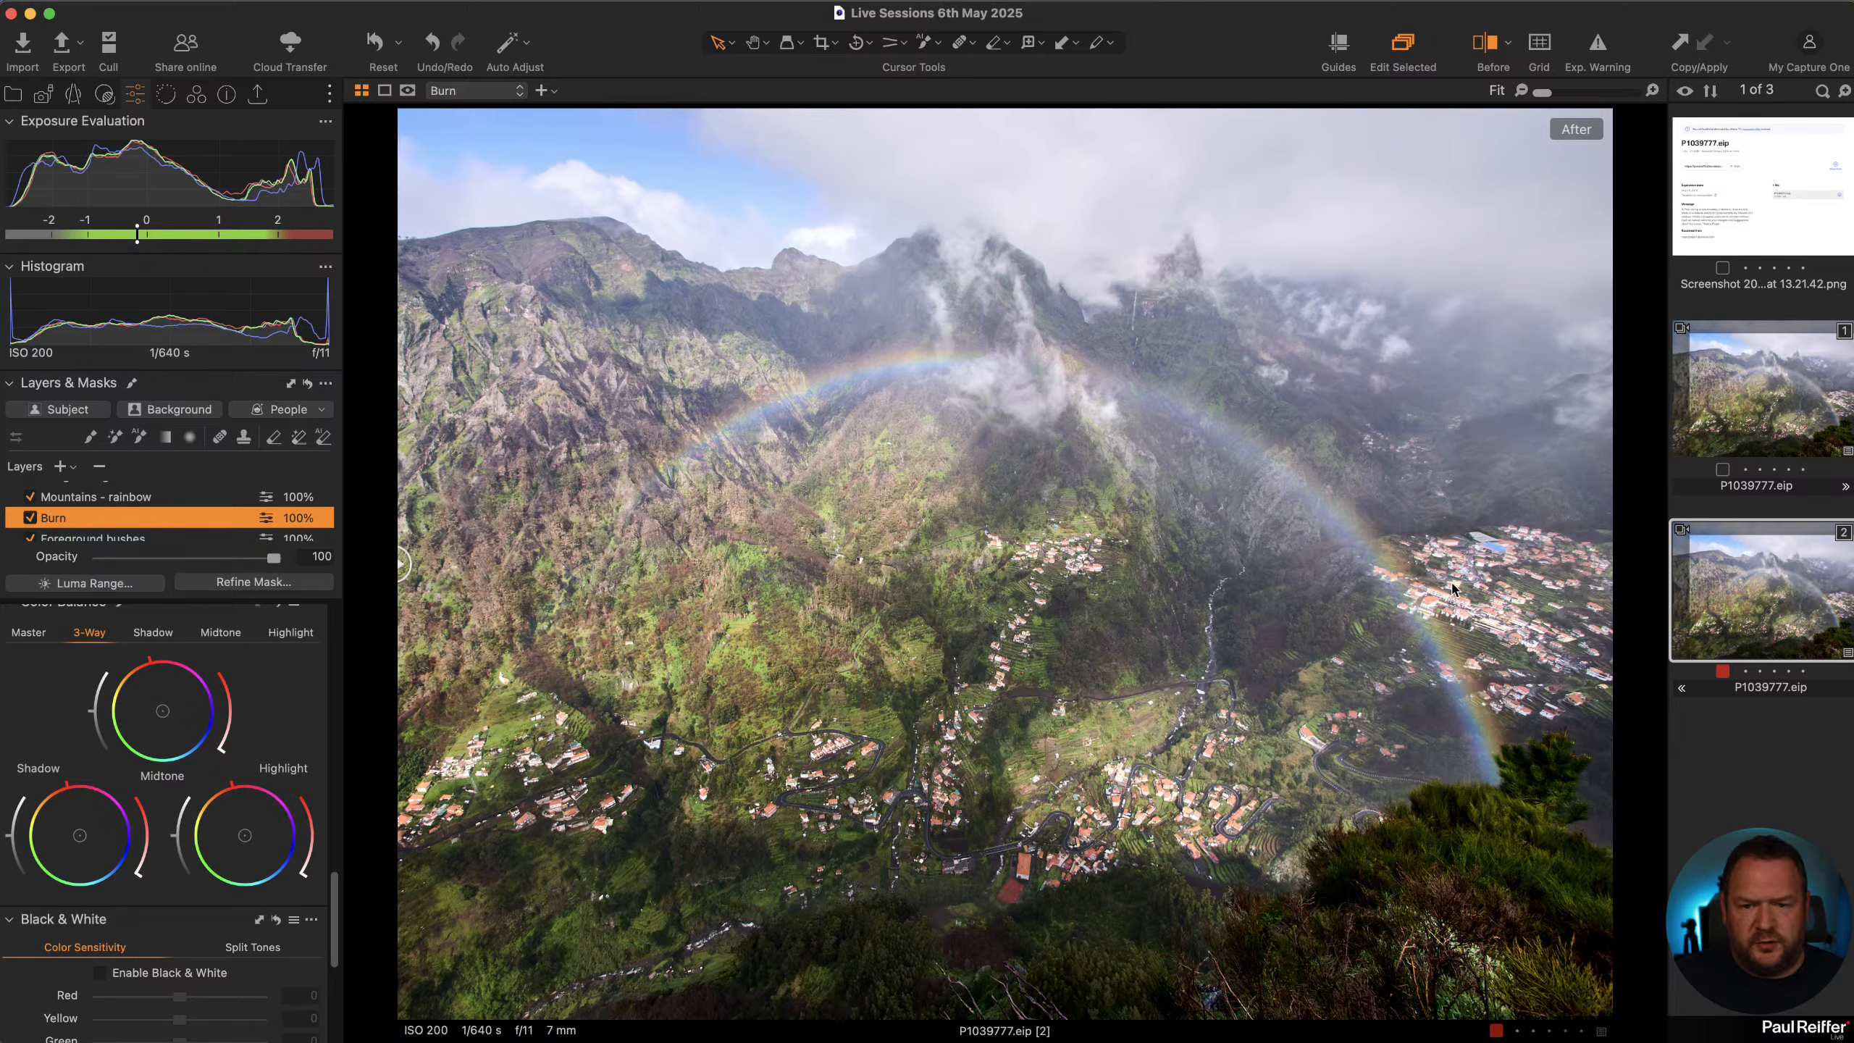
Compare the photo with and without the Foreground bushes layer and set that layer's opacity to 72
{"action": "scroll", "coordinate": [122, 522], "scroll_direction": "down", "scroll_amount": 2}
{"action": "left_click", "coordinate": [121, 522]}
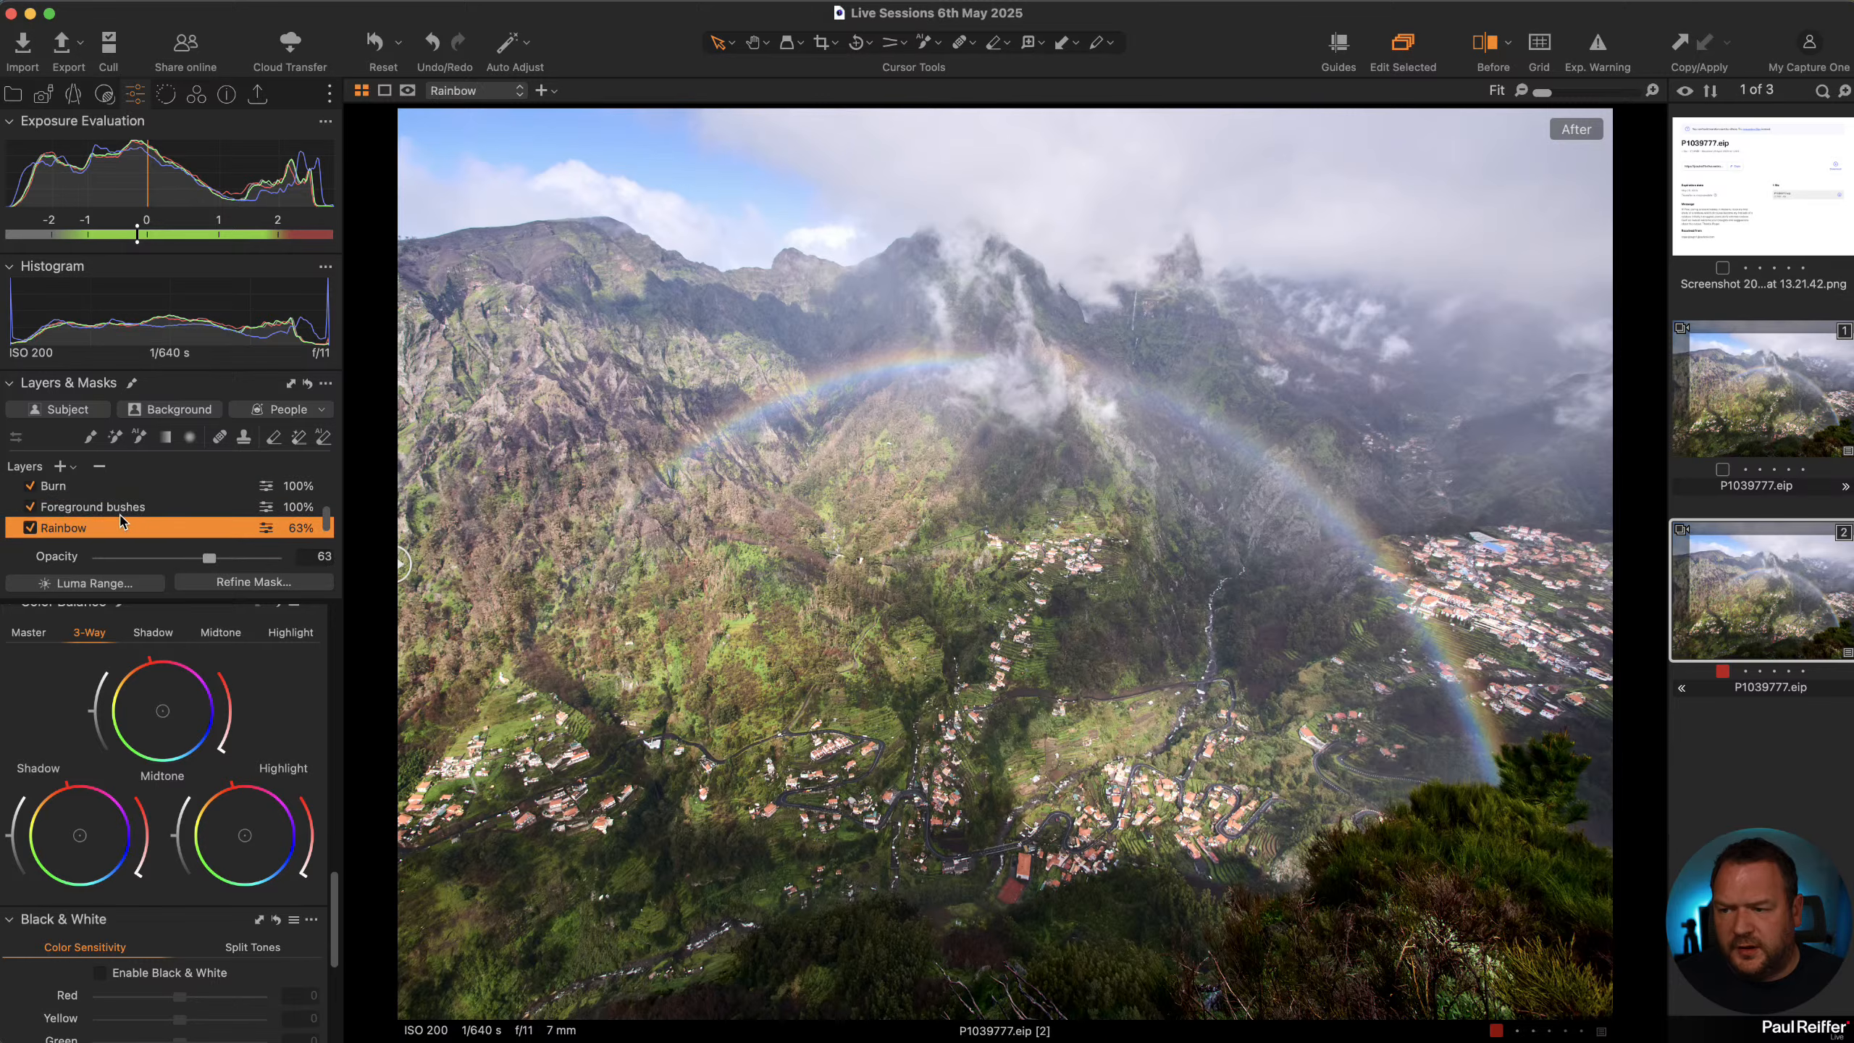
{"action": "left_click", "coordinate": [30, 507]}
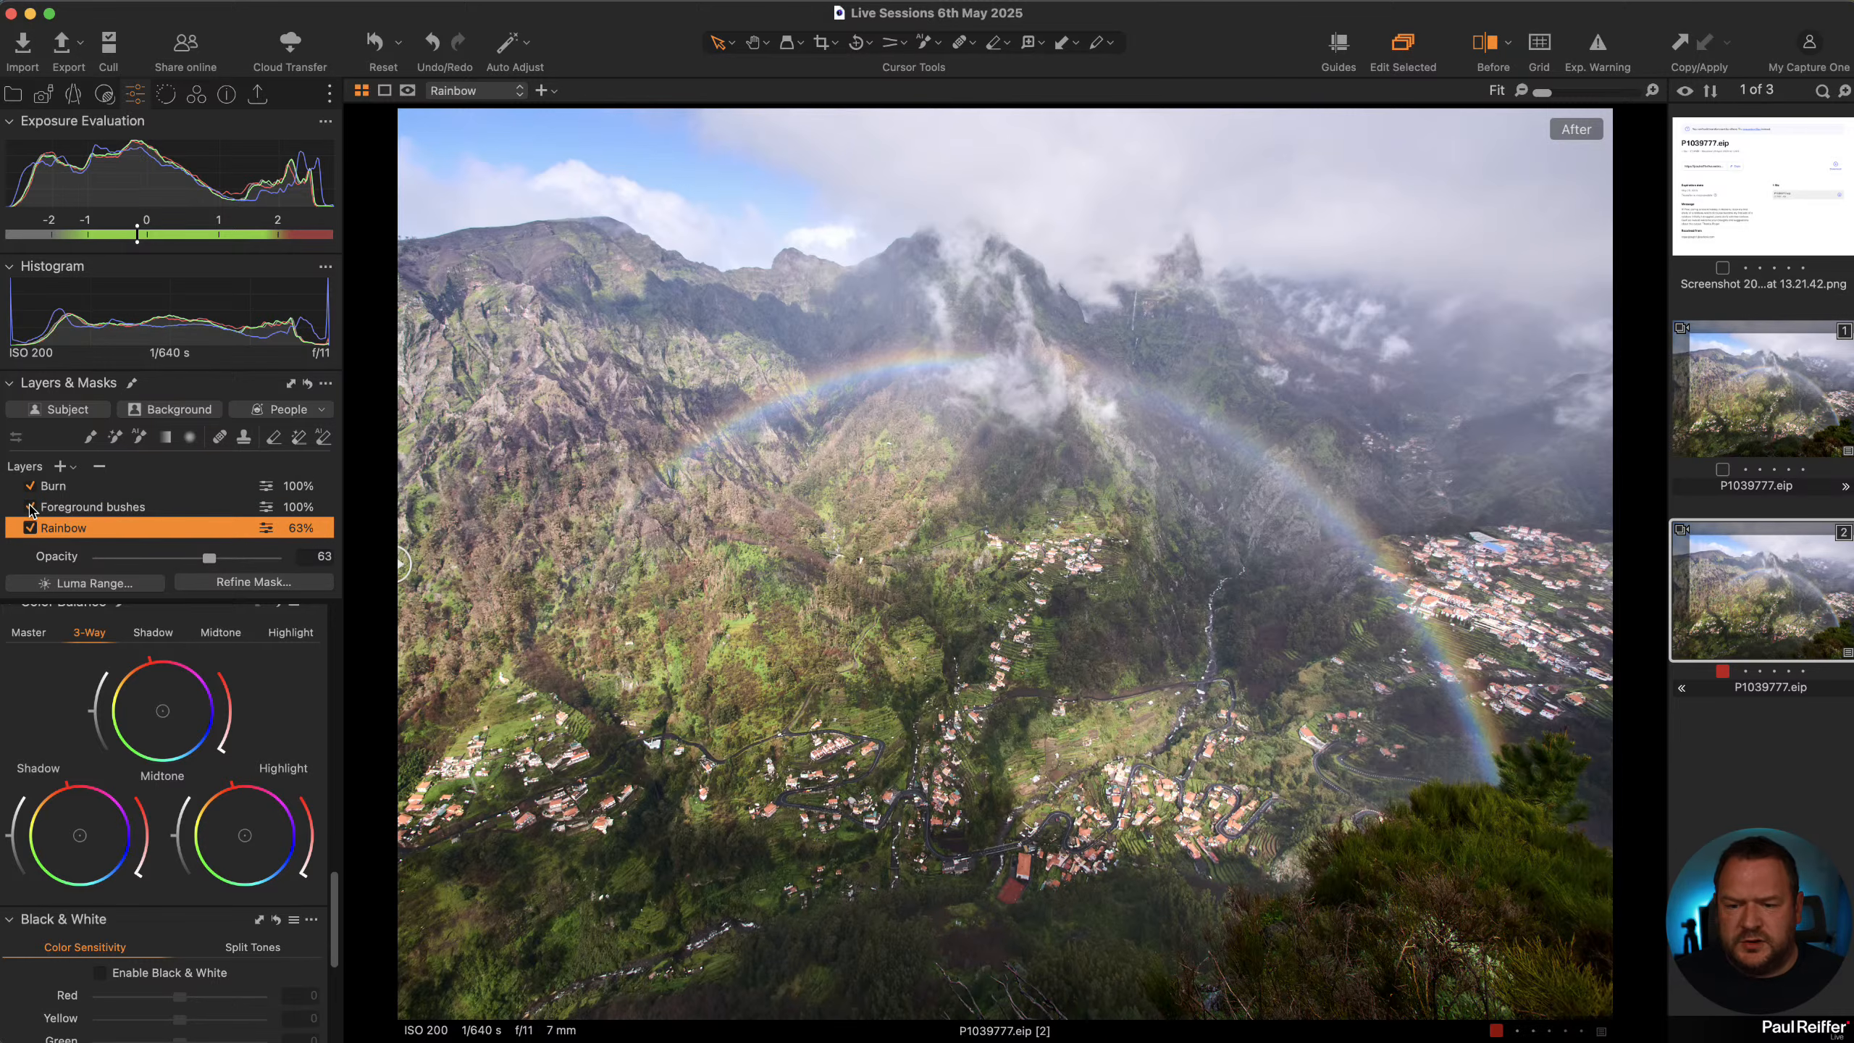
{"action": "left_click", "coordinate": [29, 507]}
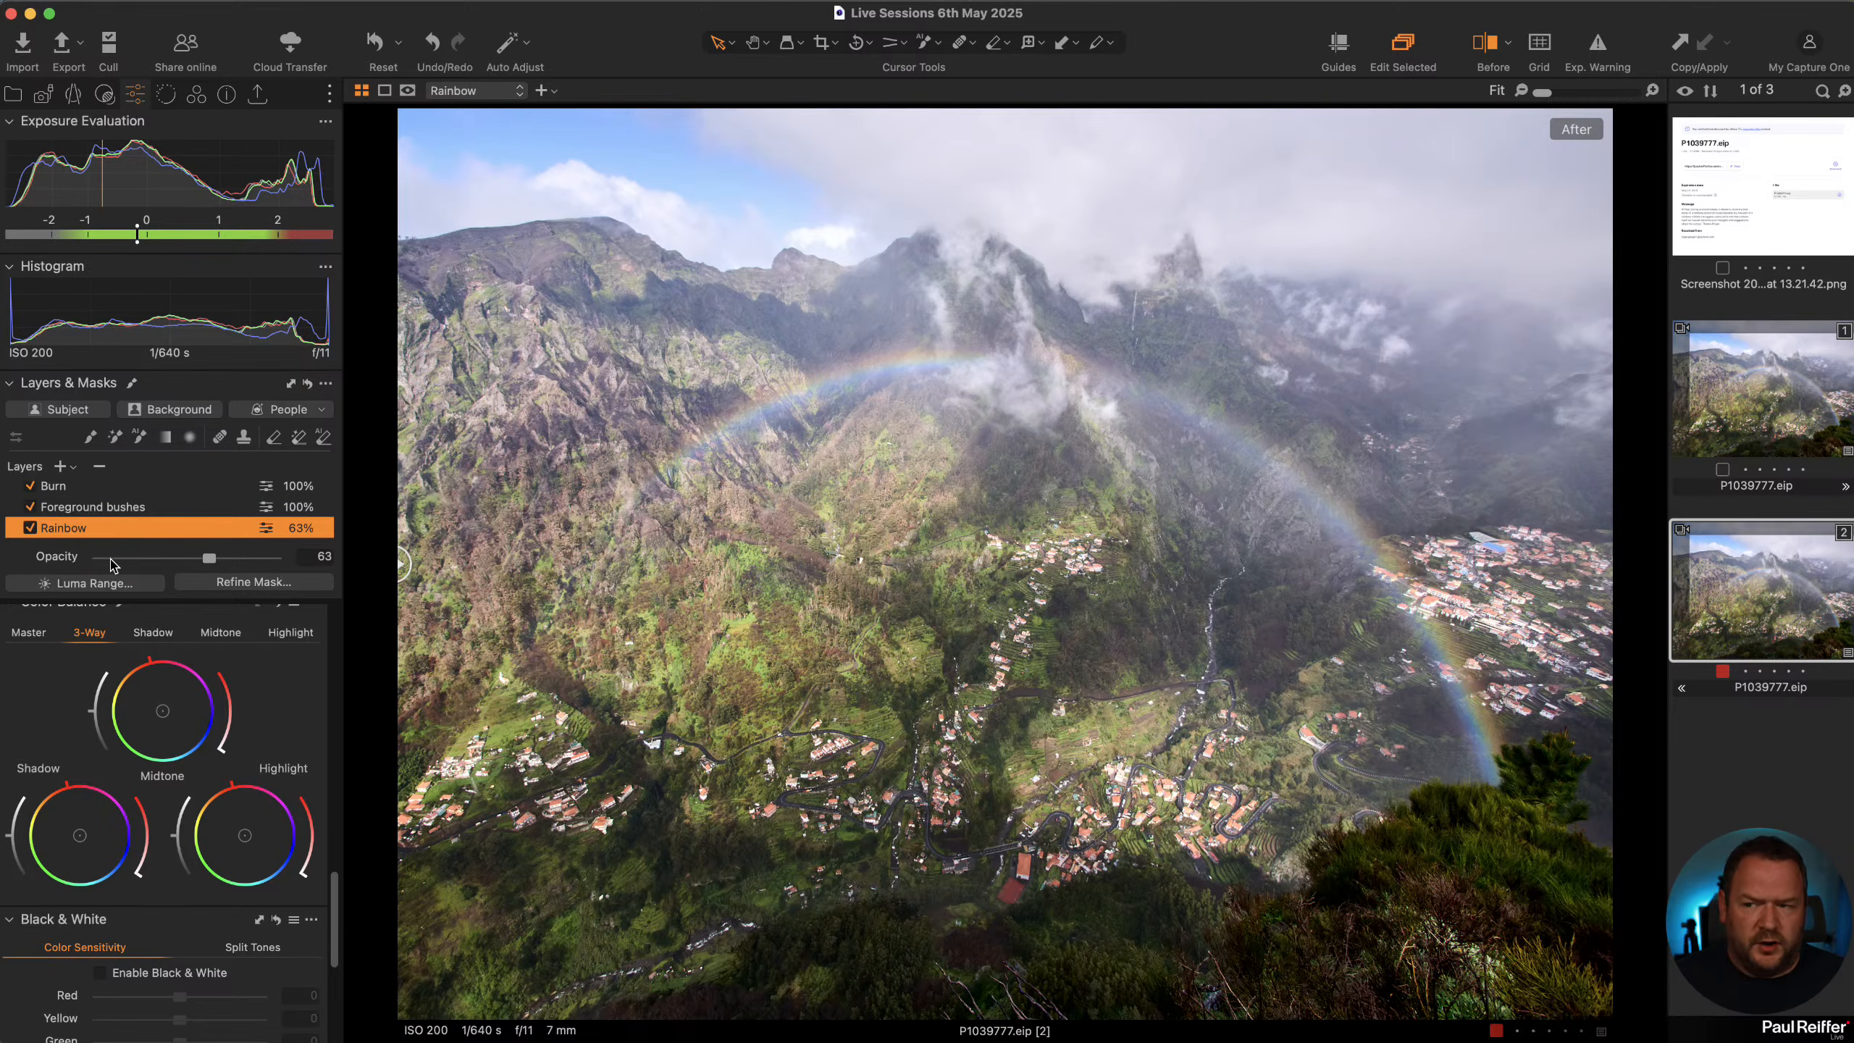
{"action": "left_click", "coordinate": [128, 507]}
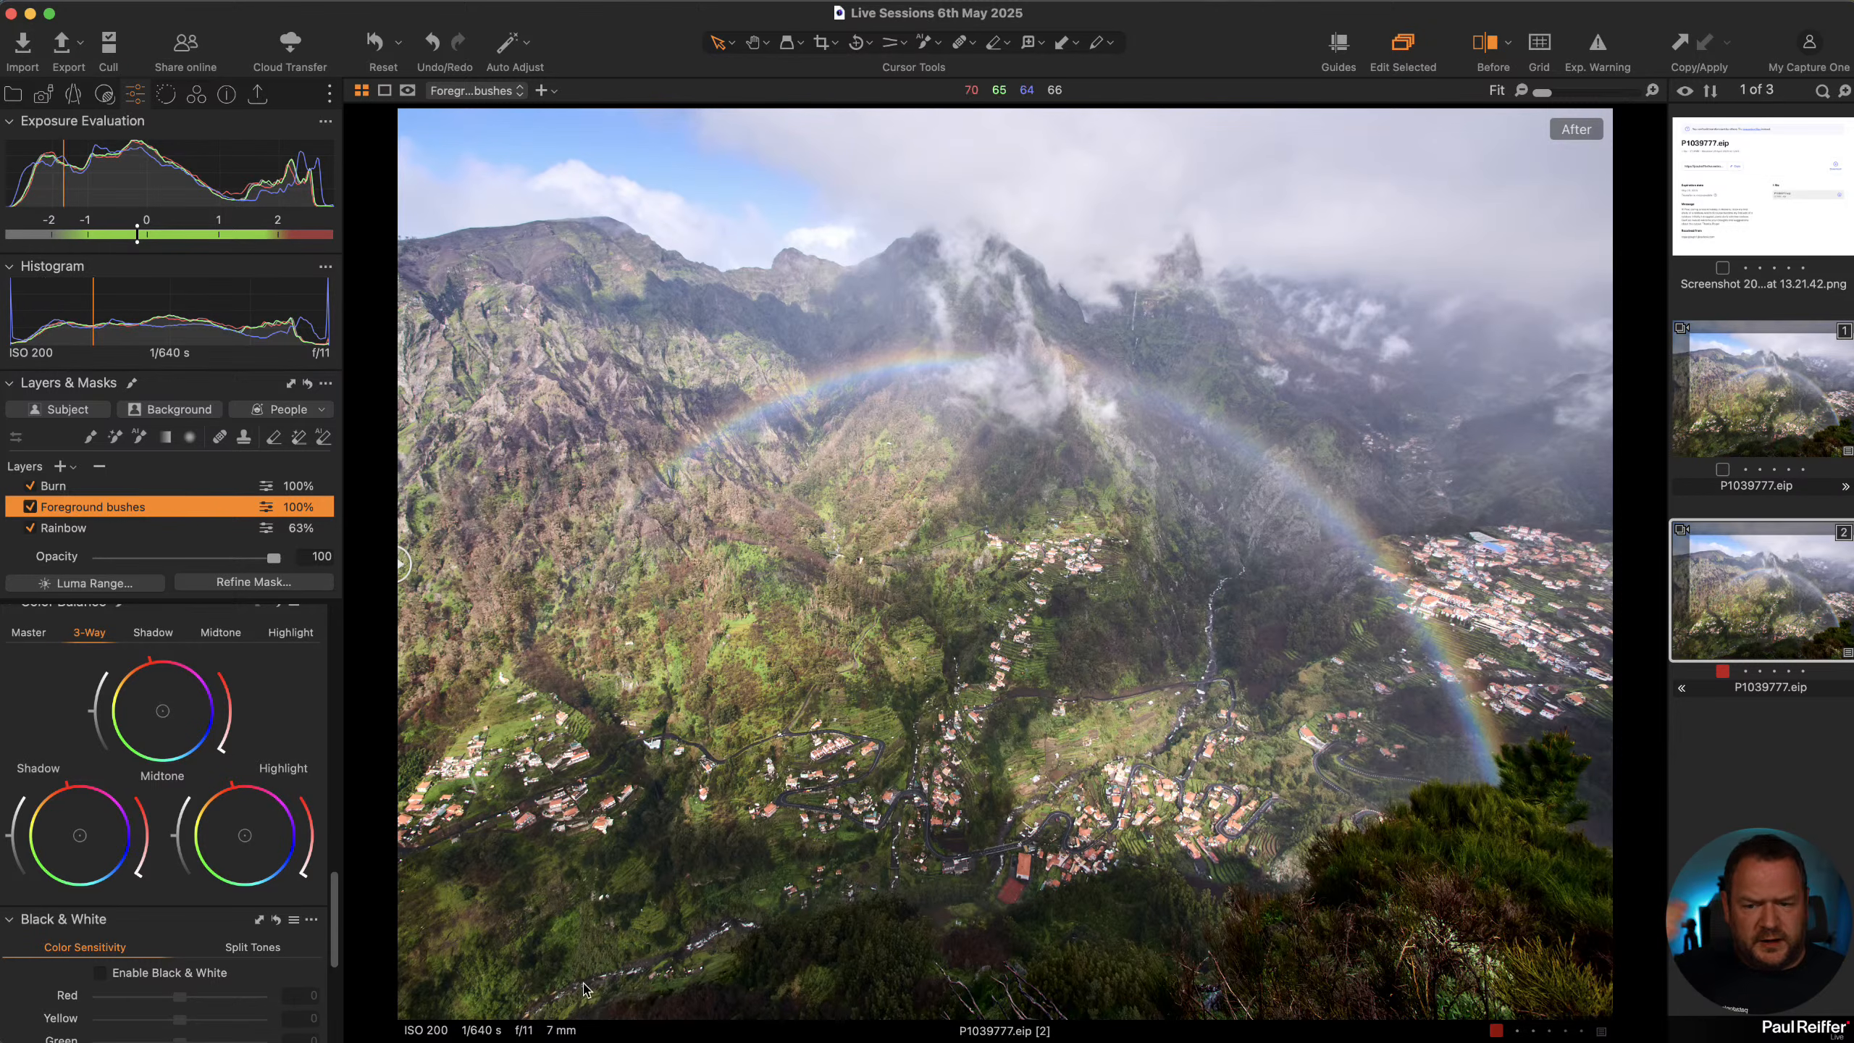
{"action": "left_click_drag", "start_coordinate": [276, 562], "coordinate": [227, 562]}
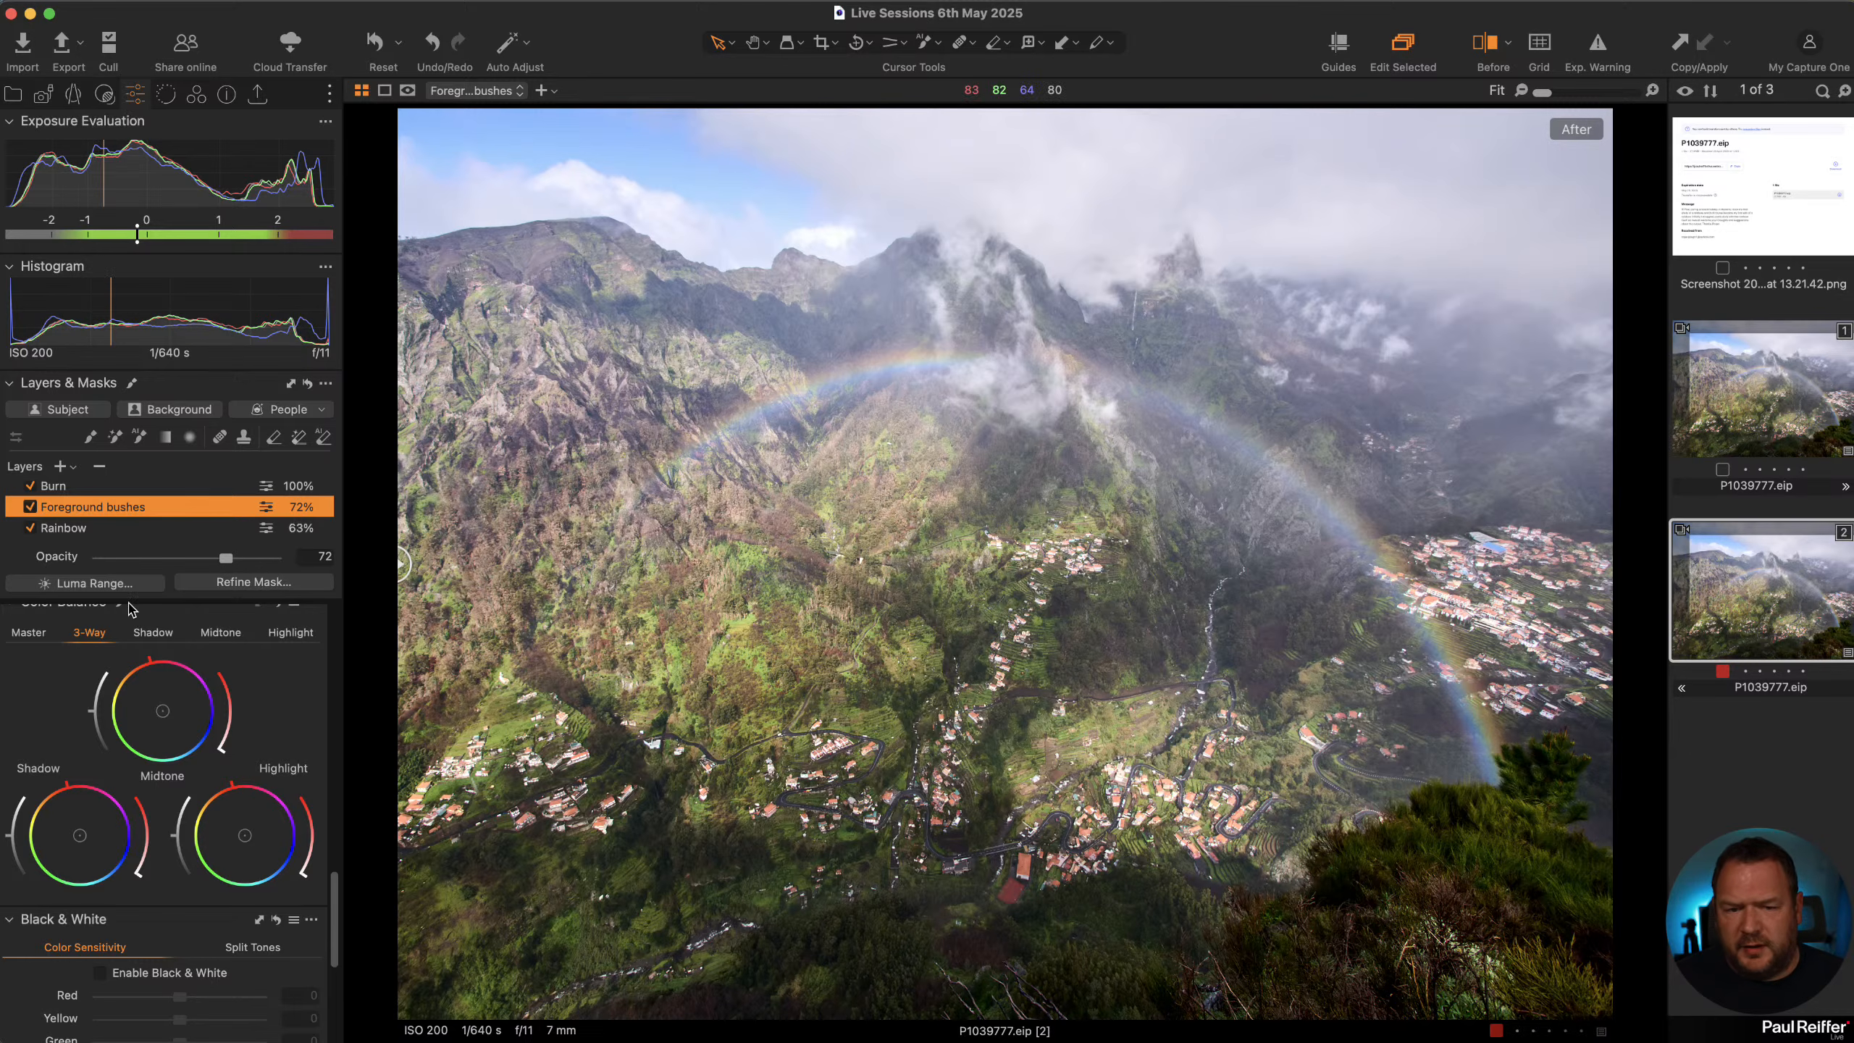
Check the Rainbow layer's mask overlay and compare the photo with and without that layer
{"action": "left_click", "coordinate": [120, 531]}
{"action": "key", "text": "m"}
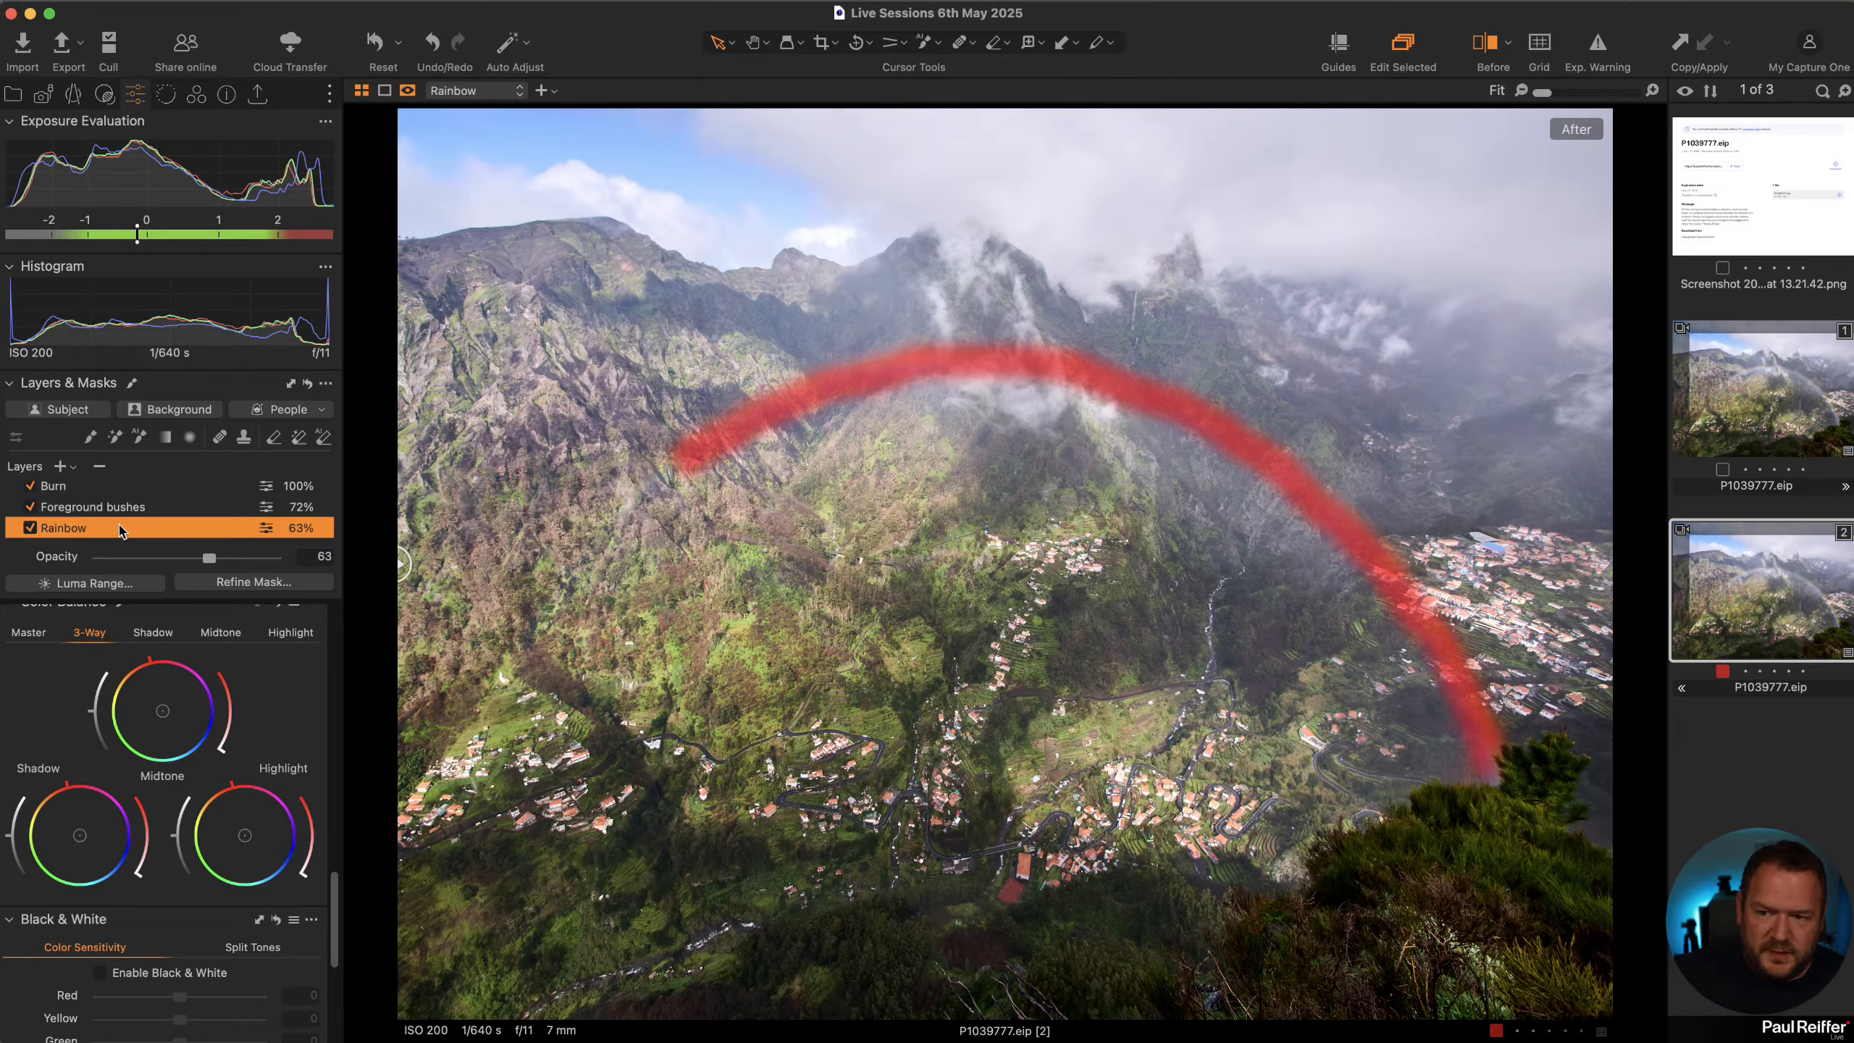
{"action": "key", "text": "m"}
{"action": "key", "text": "m"}
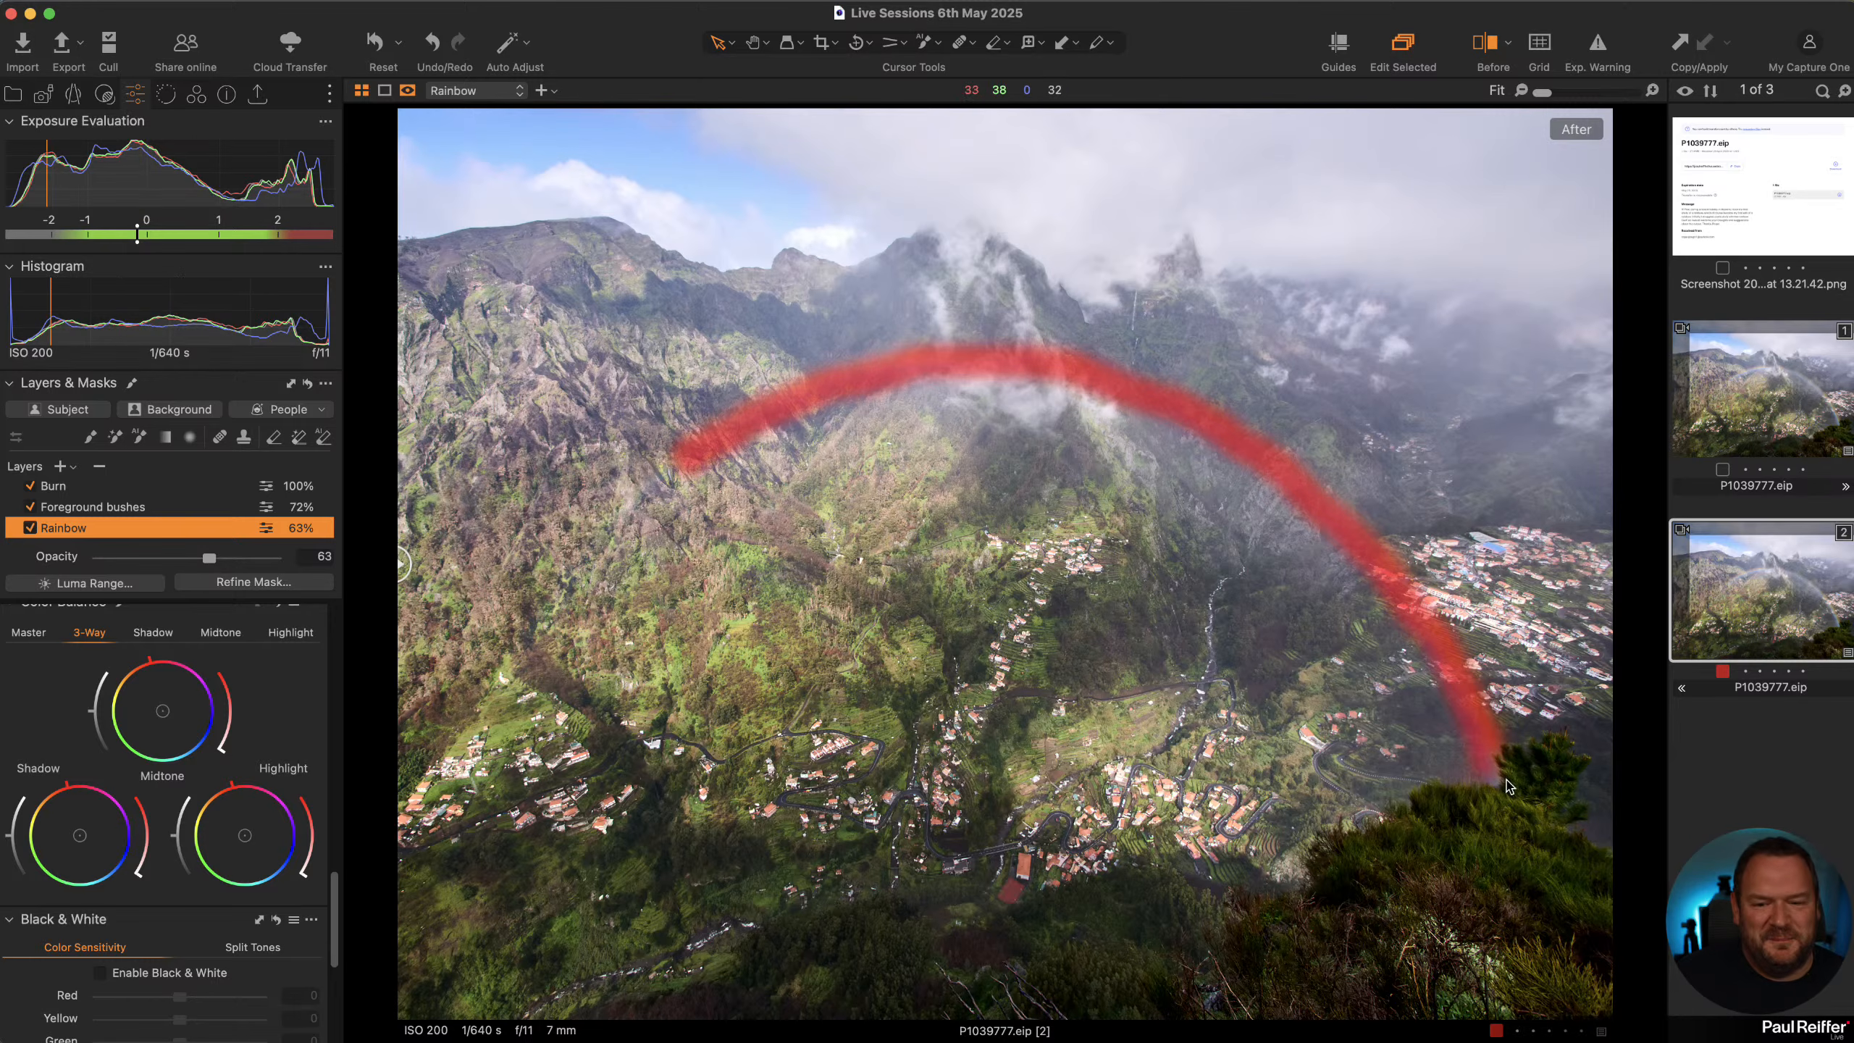
{"action": "key", "text": "m"}
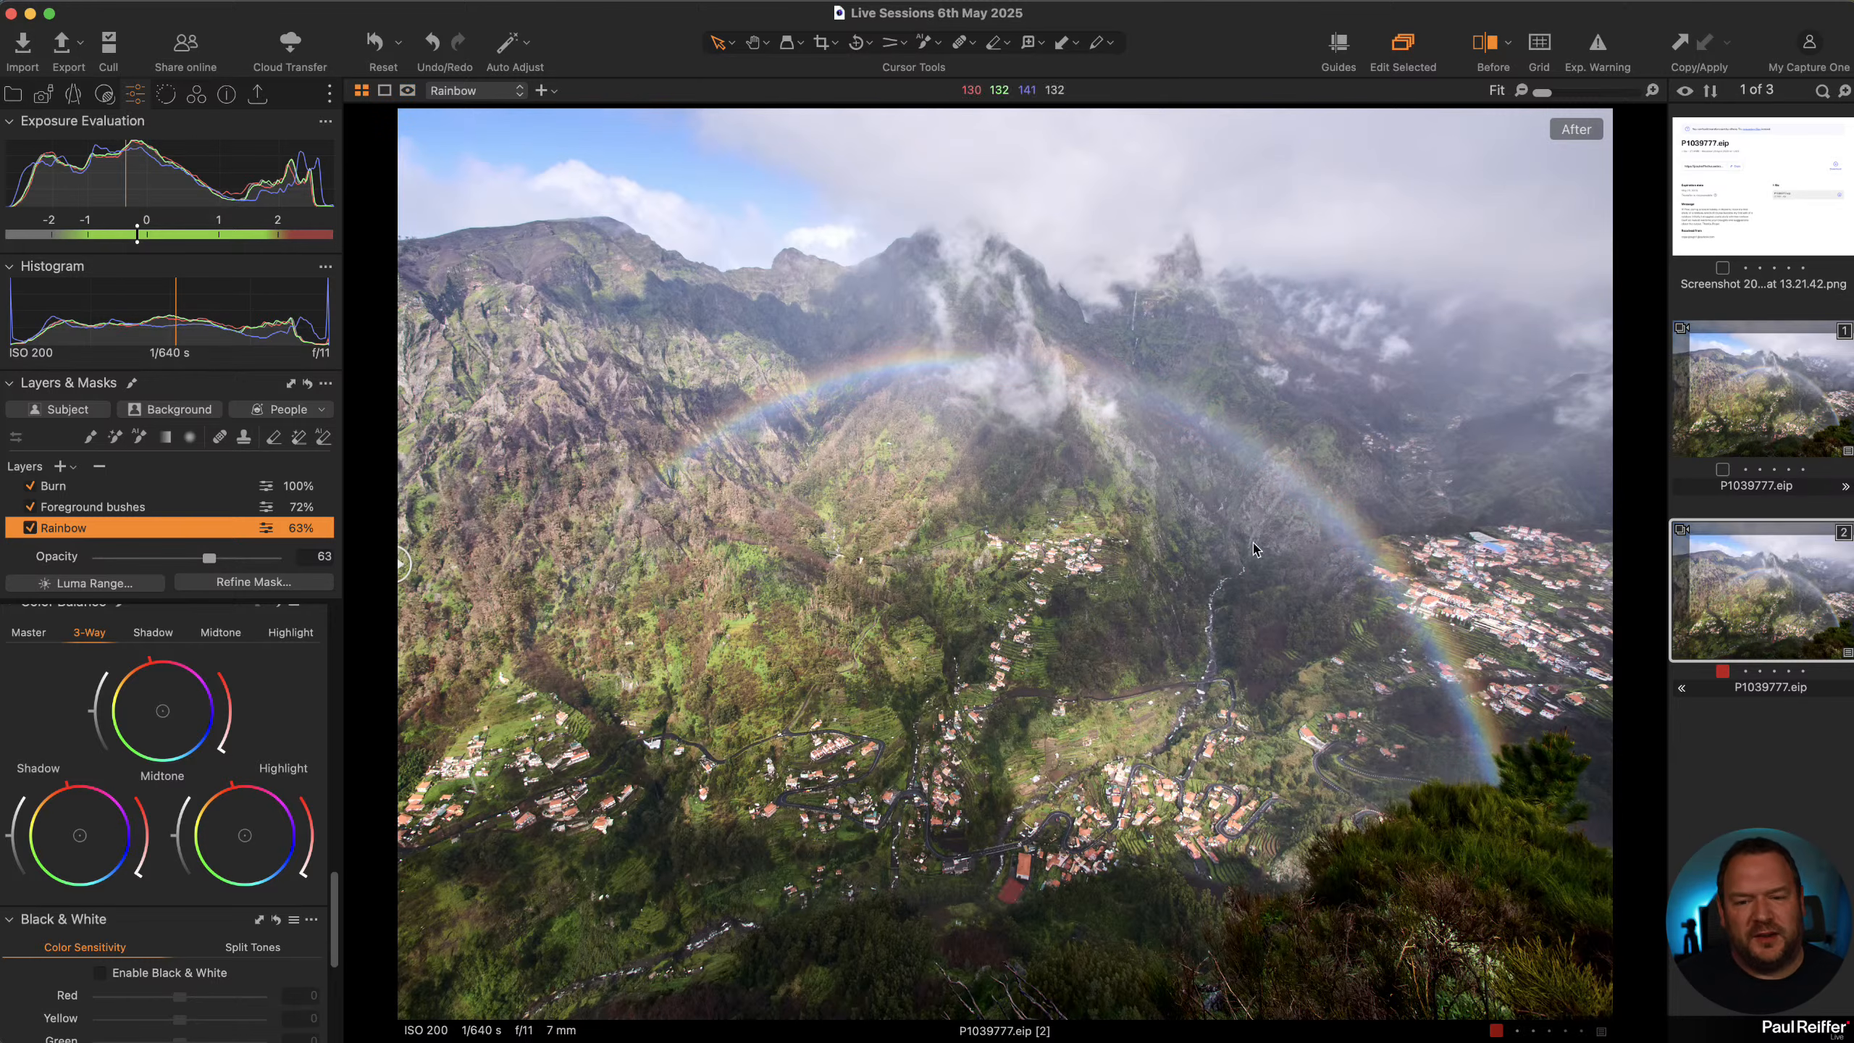
{"action": "left_click", "coordinate": [30, 527]}
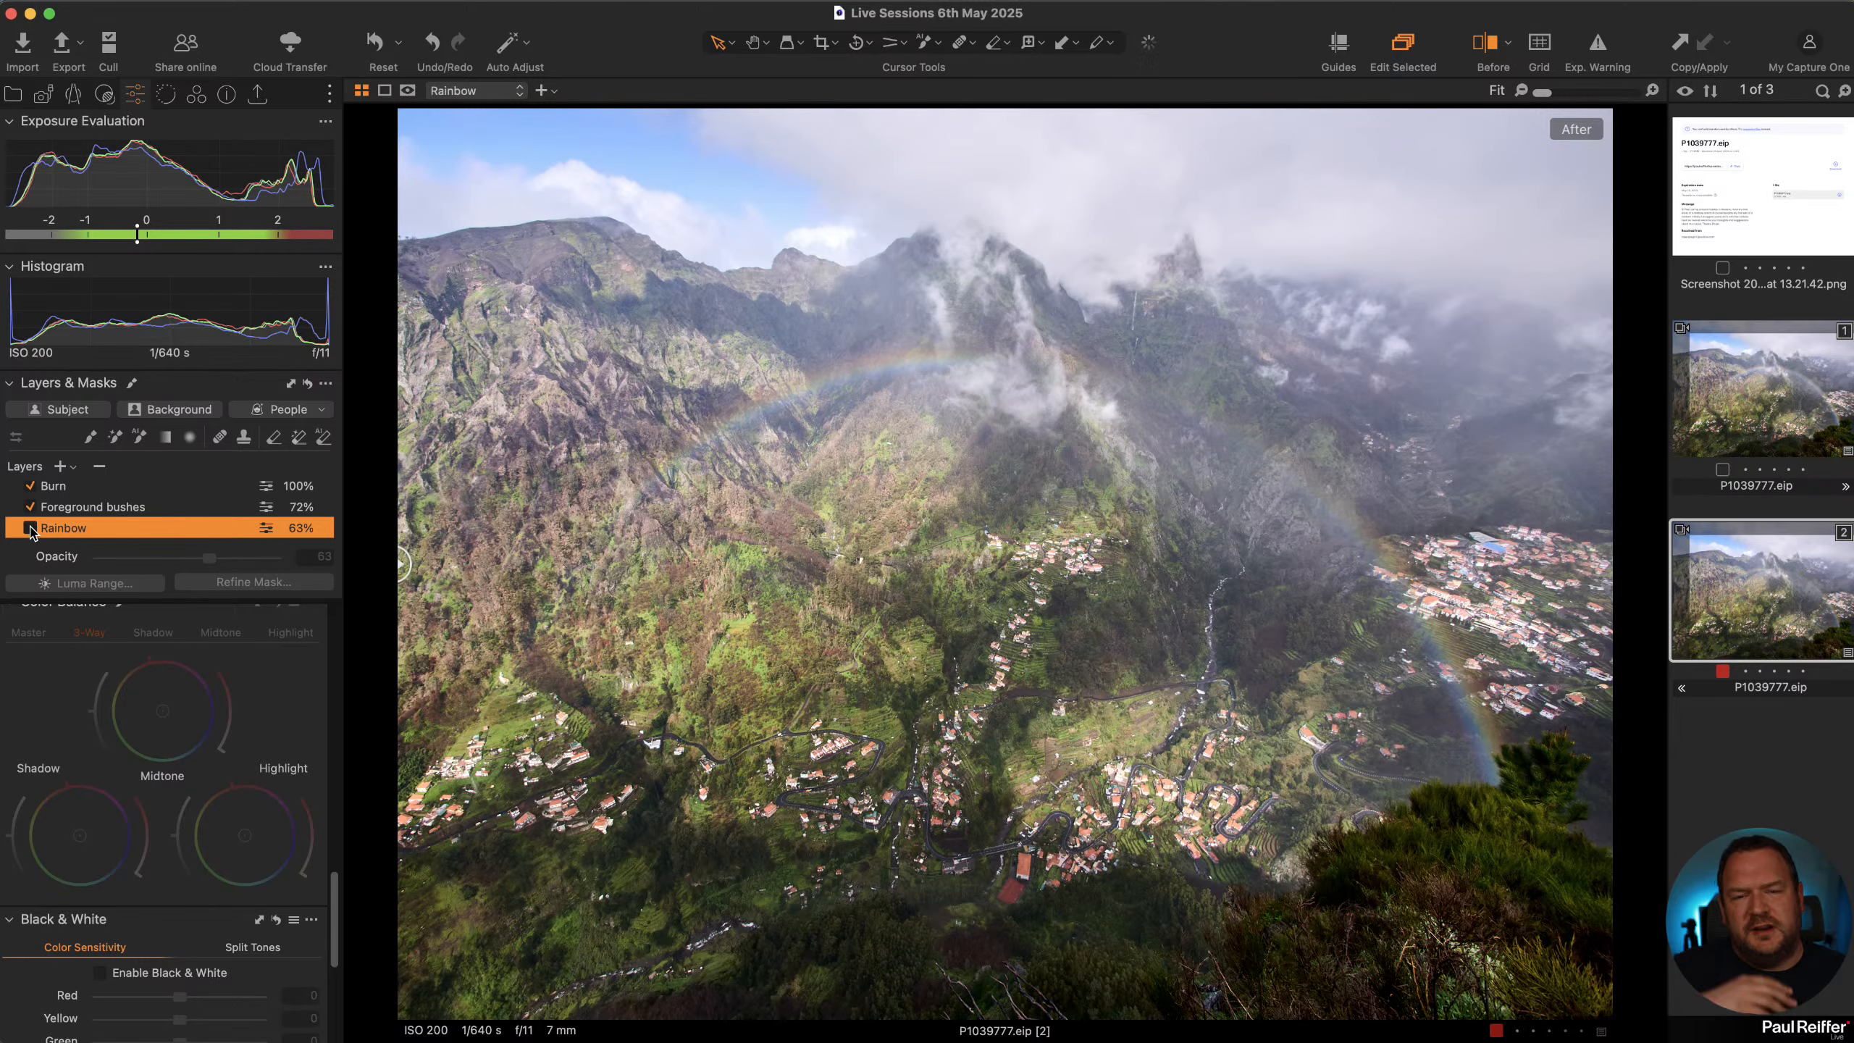
{"action": "left_click", "coordinate": [30, 527]}
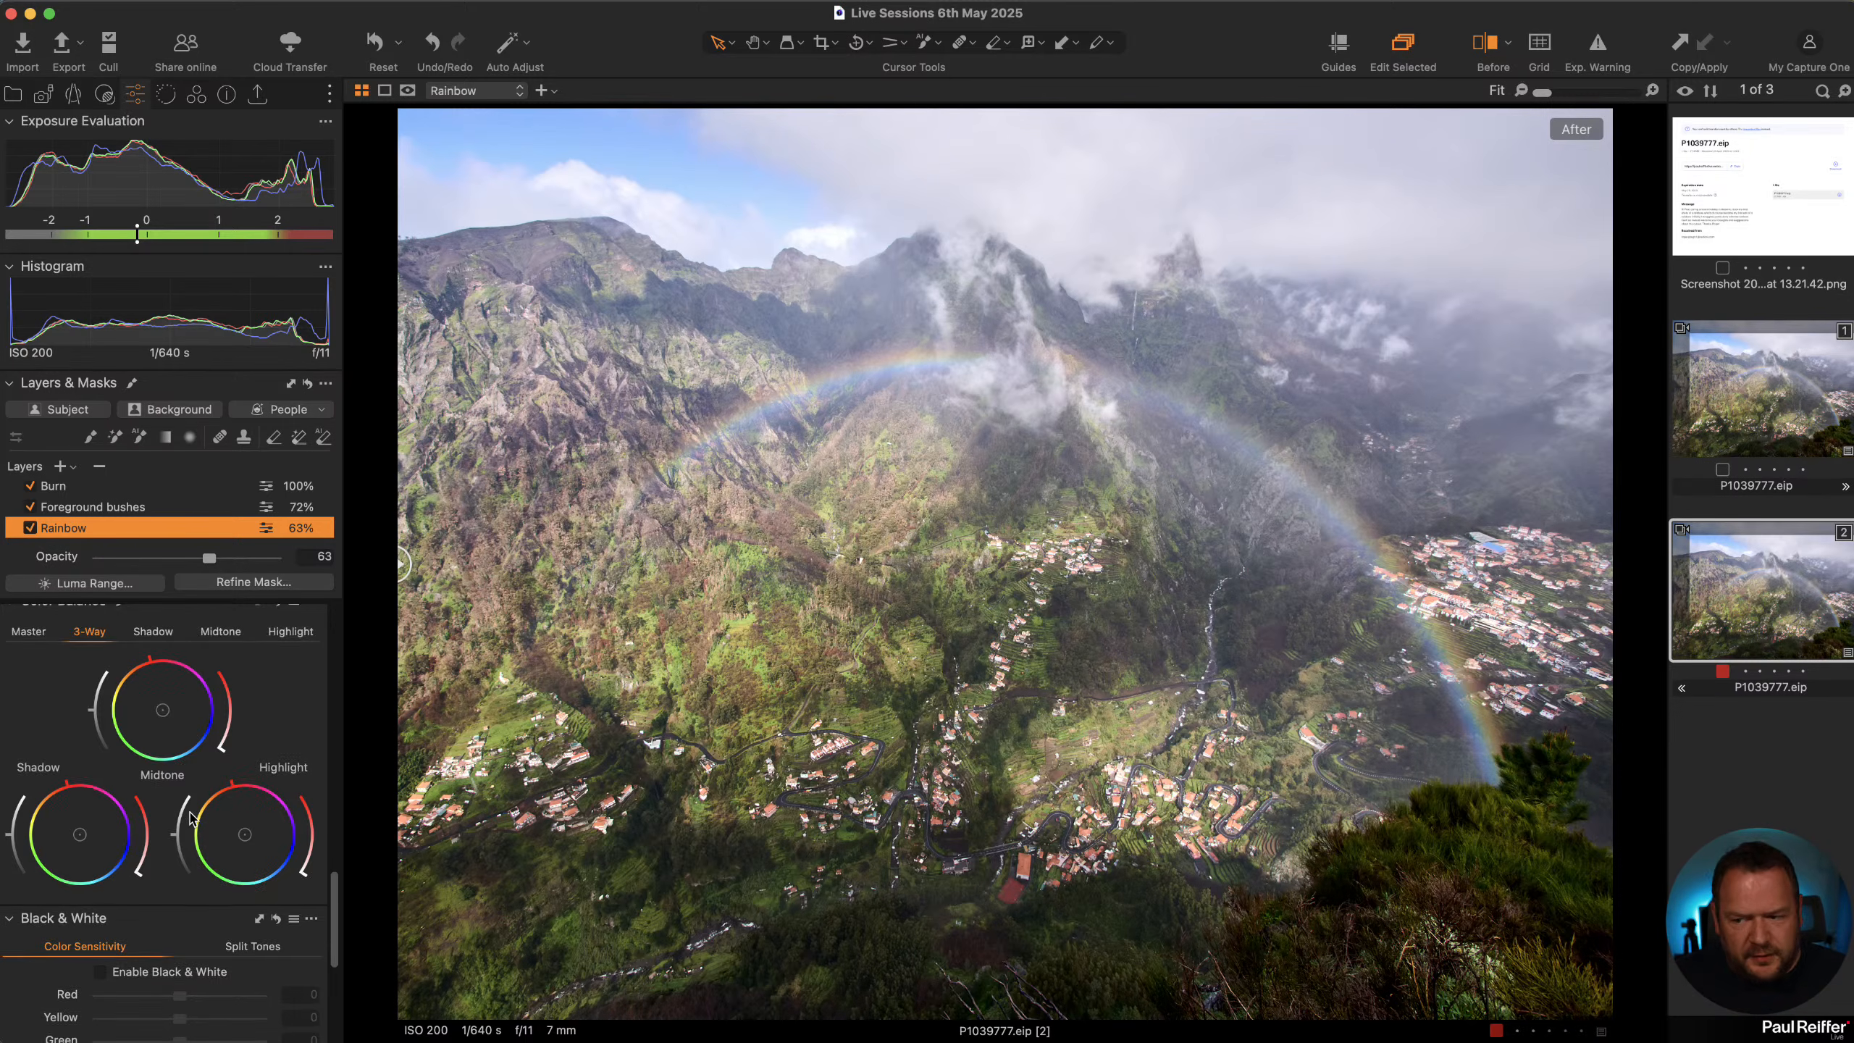
Review the Rainbow layer's exposure, levels and color editor adjustments, and view its mask in grayscale
{"action": "scroll", "coordinate": [191, 818], "scroll_direction": "down", "scroll_amount": 8}
{"action": "scroll", "coordinate": [191, 818], "scroll_direction": "up", "scroll_amount": 10}
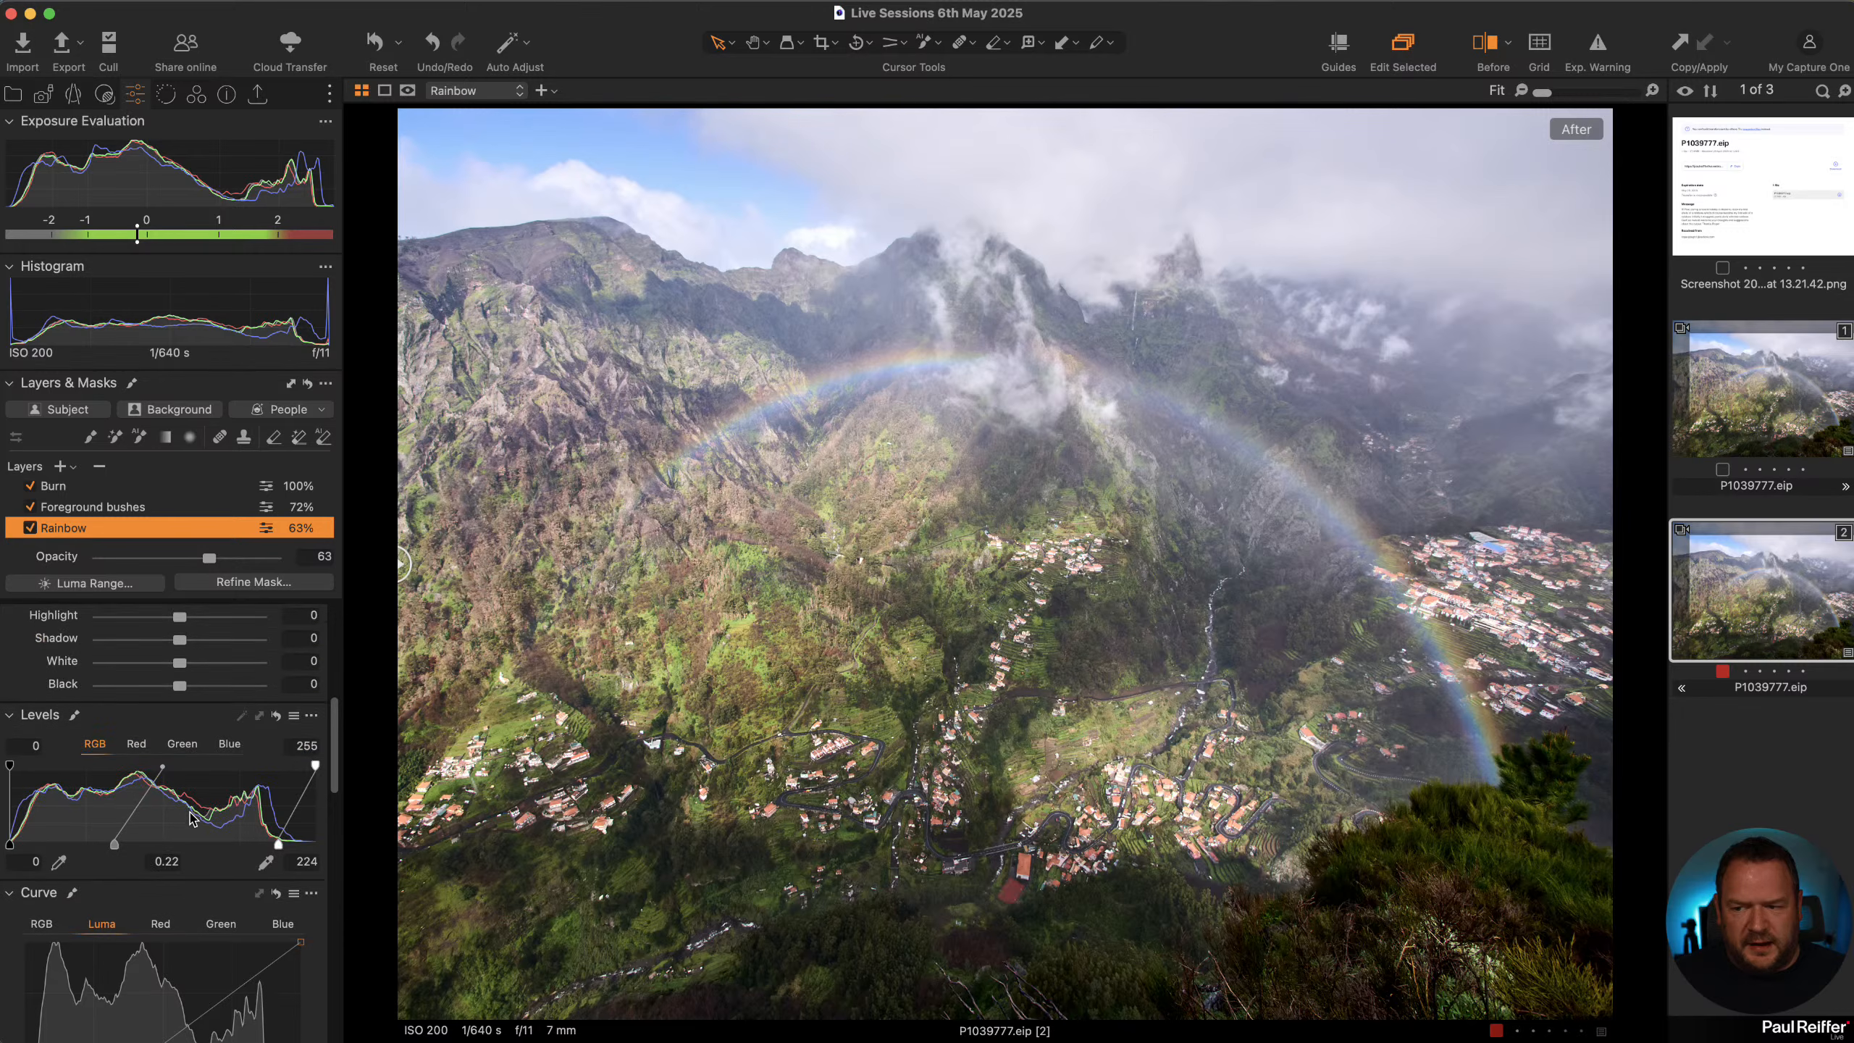
{"action": "scroll", "coordinate": [167, 856], "scroll_direction": "up", "scroll_amount": 8}
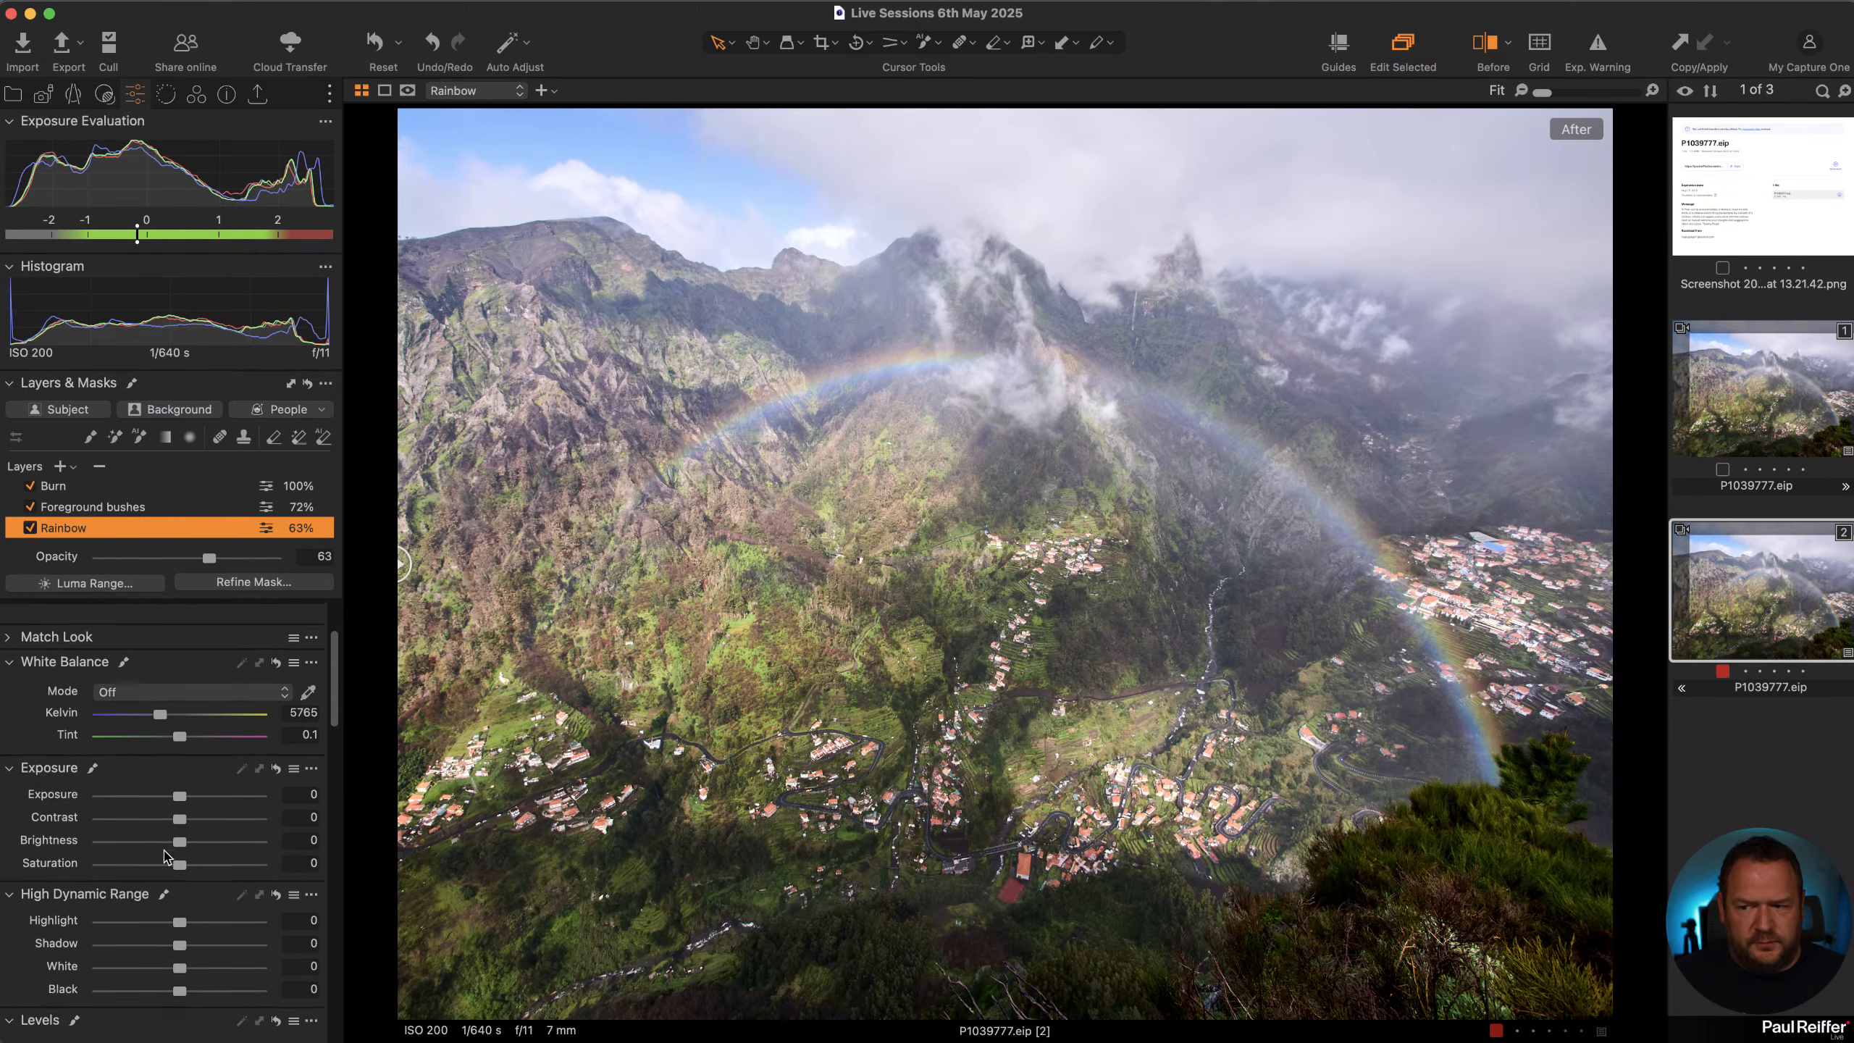
{"action": "scroll", "coordinate": [167, 856], "scroll_direction": "down", "scroll_amount": 12}
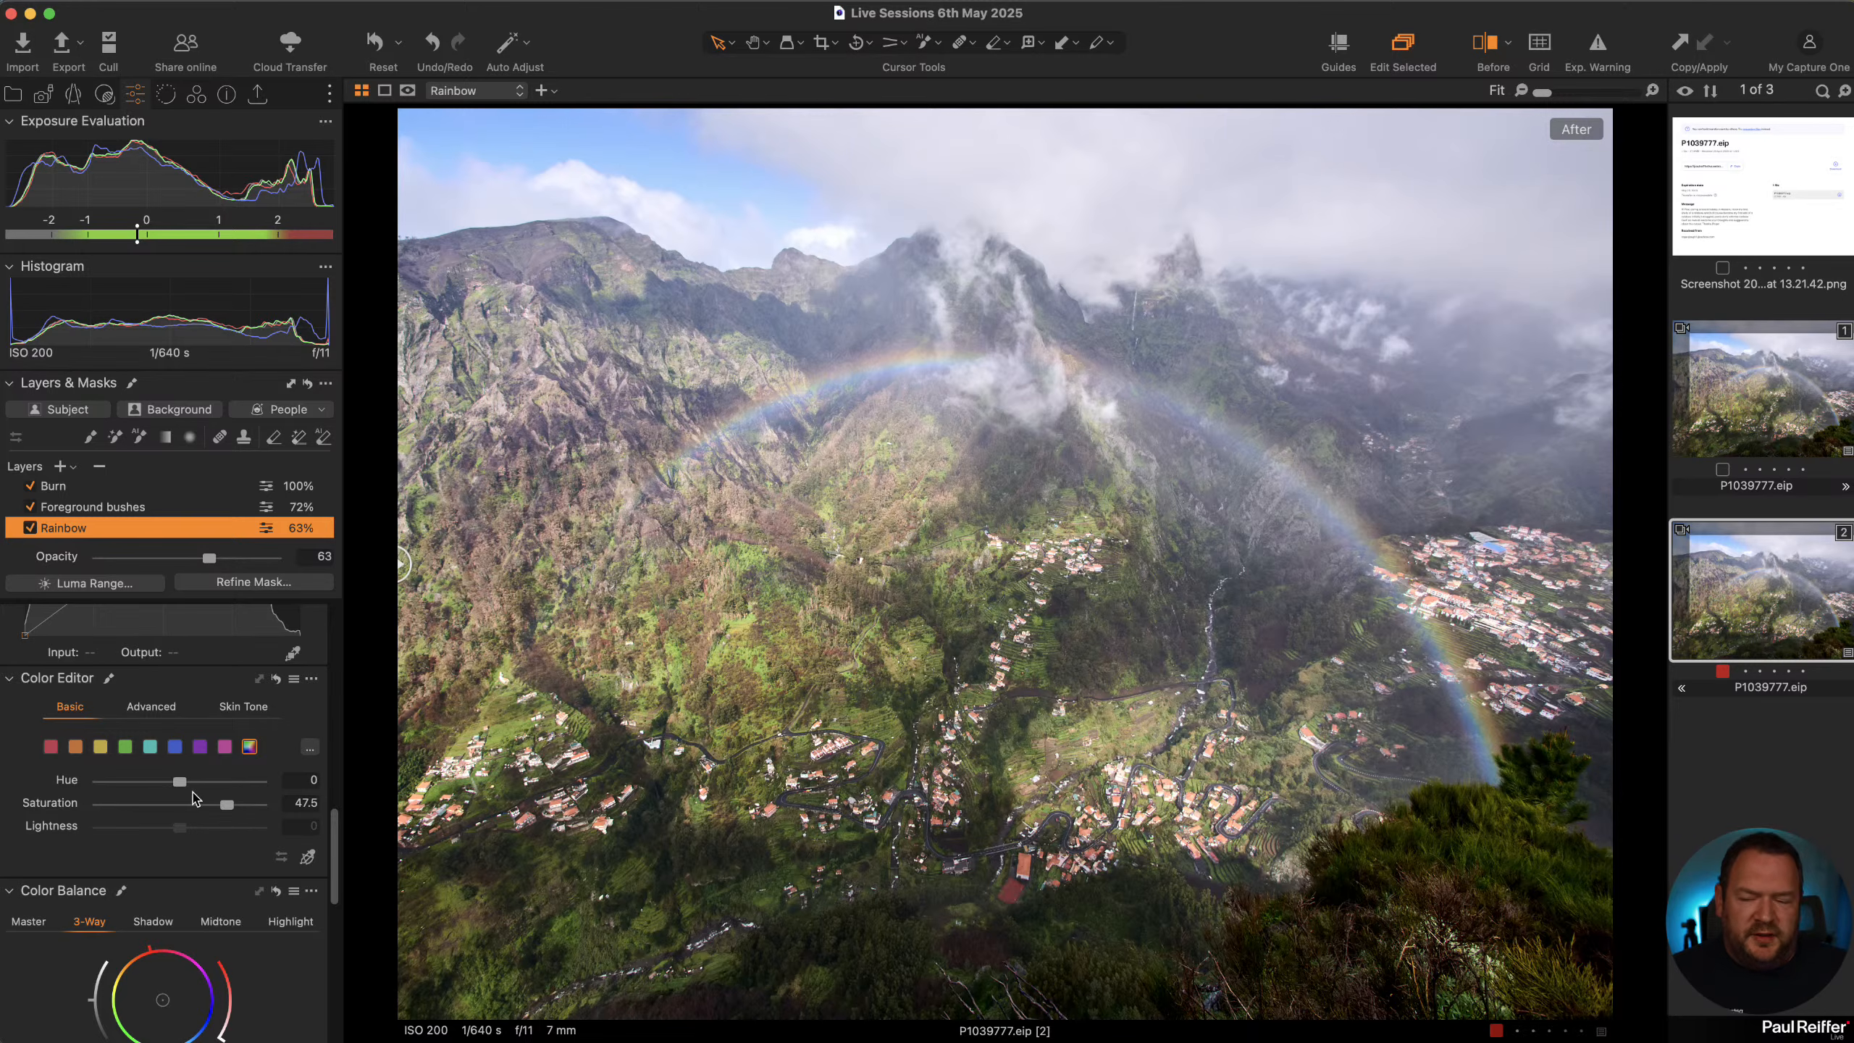
{"action": "scroll", "coordinate": [249, 811], "scroll_direction": "up", "scroll_amount": 10}
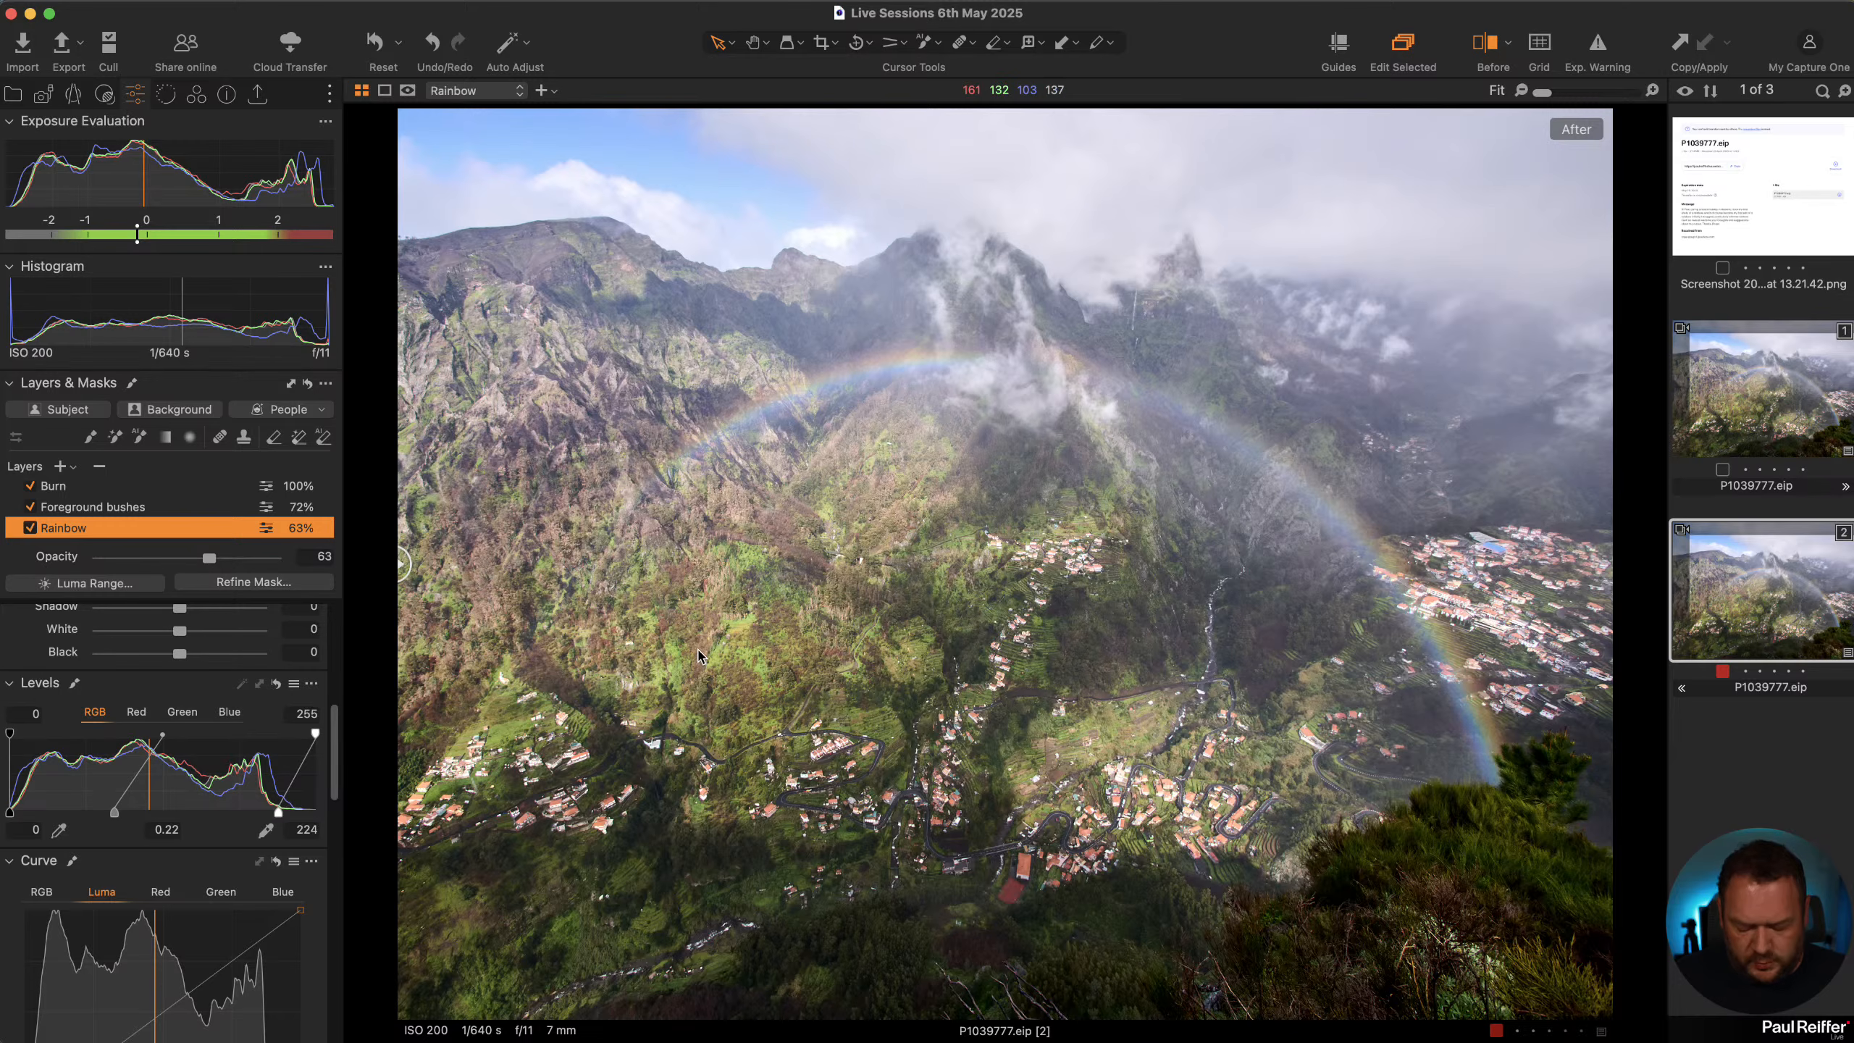
{"action": "key", "text": "m"}
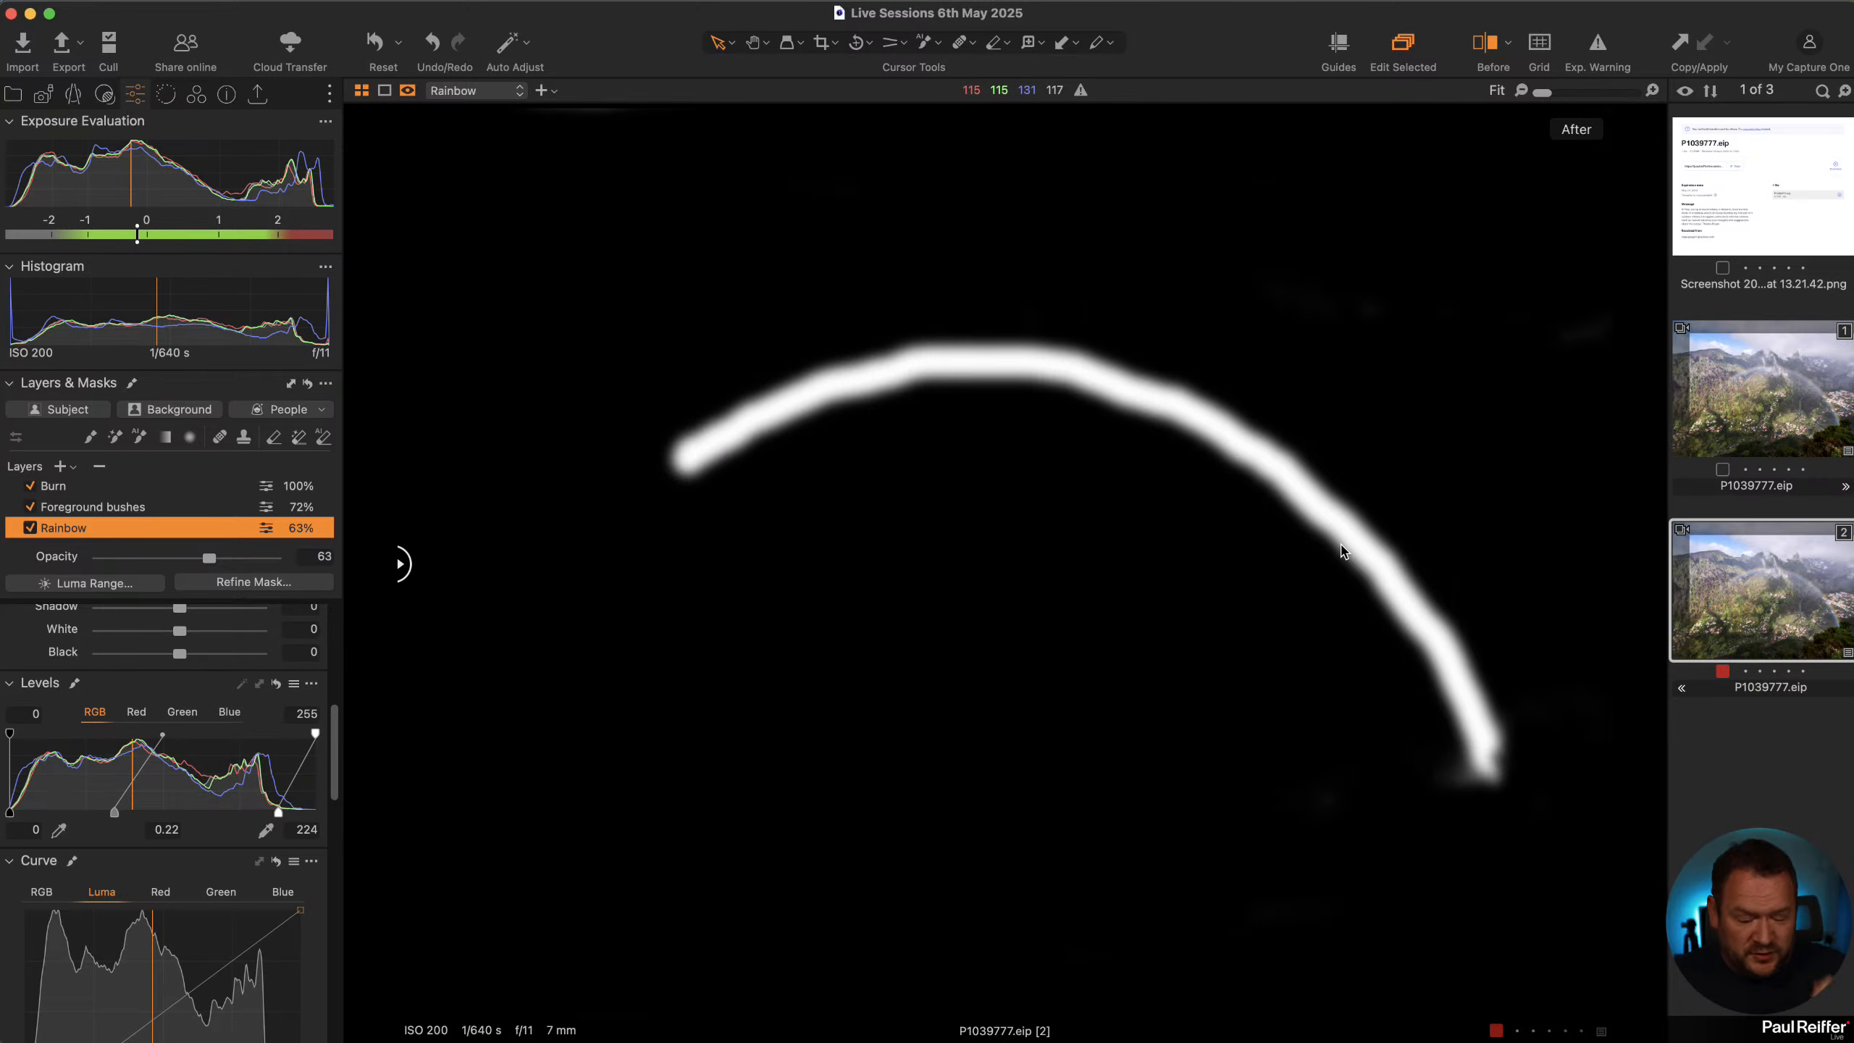
{"action": "key", "text": "m"}
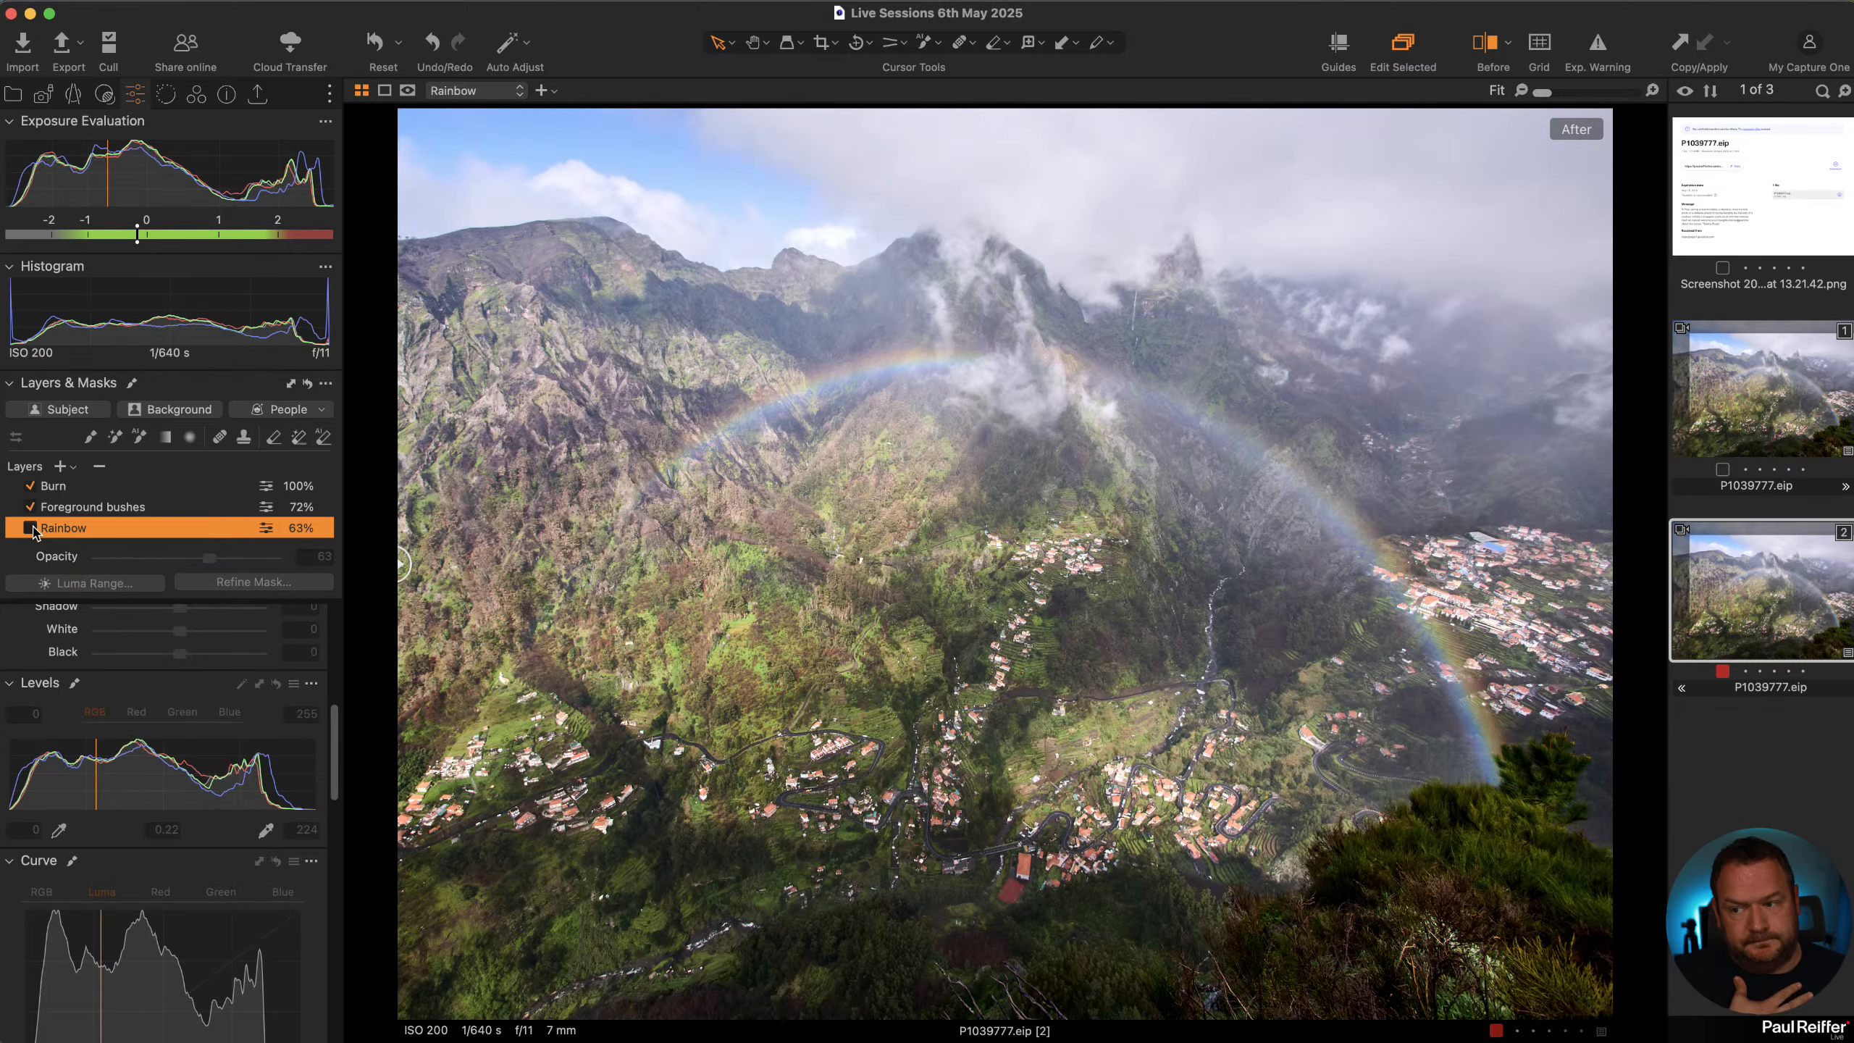
Turn off the Rainbow and Mountains - rainbow layers, comparing the effect of the mountains layer
{"action": "left_click", "coordinate": [31, 527]}
{"action": "scroll", "coordinate": [74, 520], "scroll_direction": "down", "scroll_amount": 3}
{"action": "scroll", "coordinate": [80, 520], "scroll_direction": "down", "scroll_amount": 1}
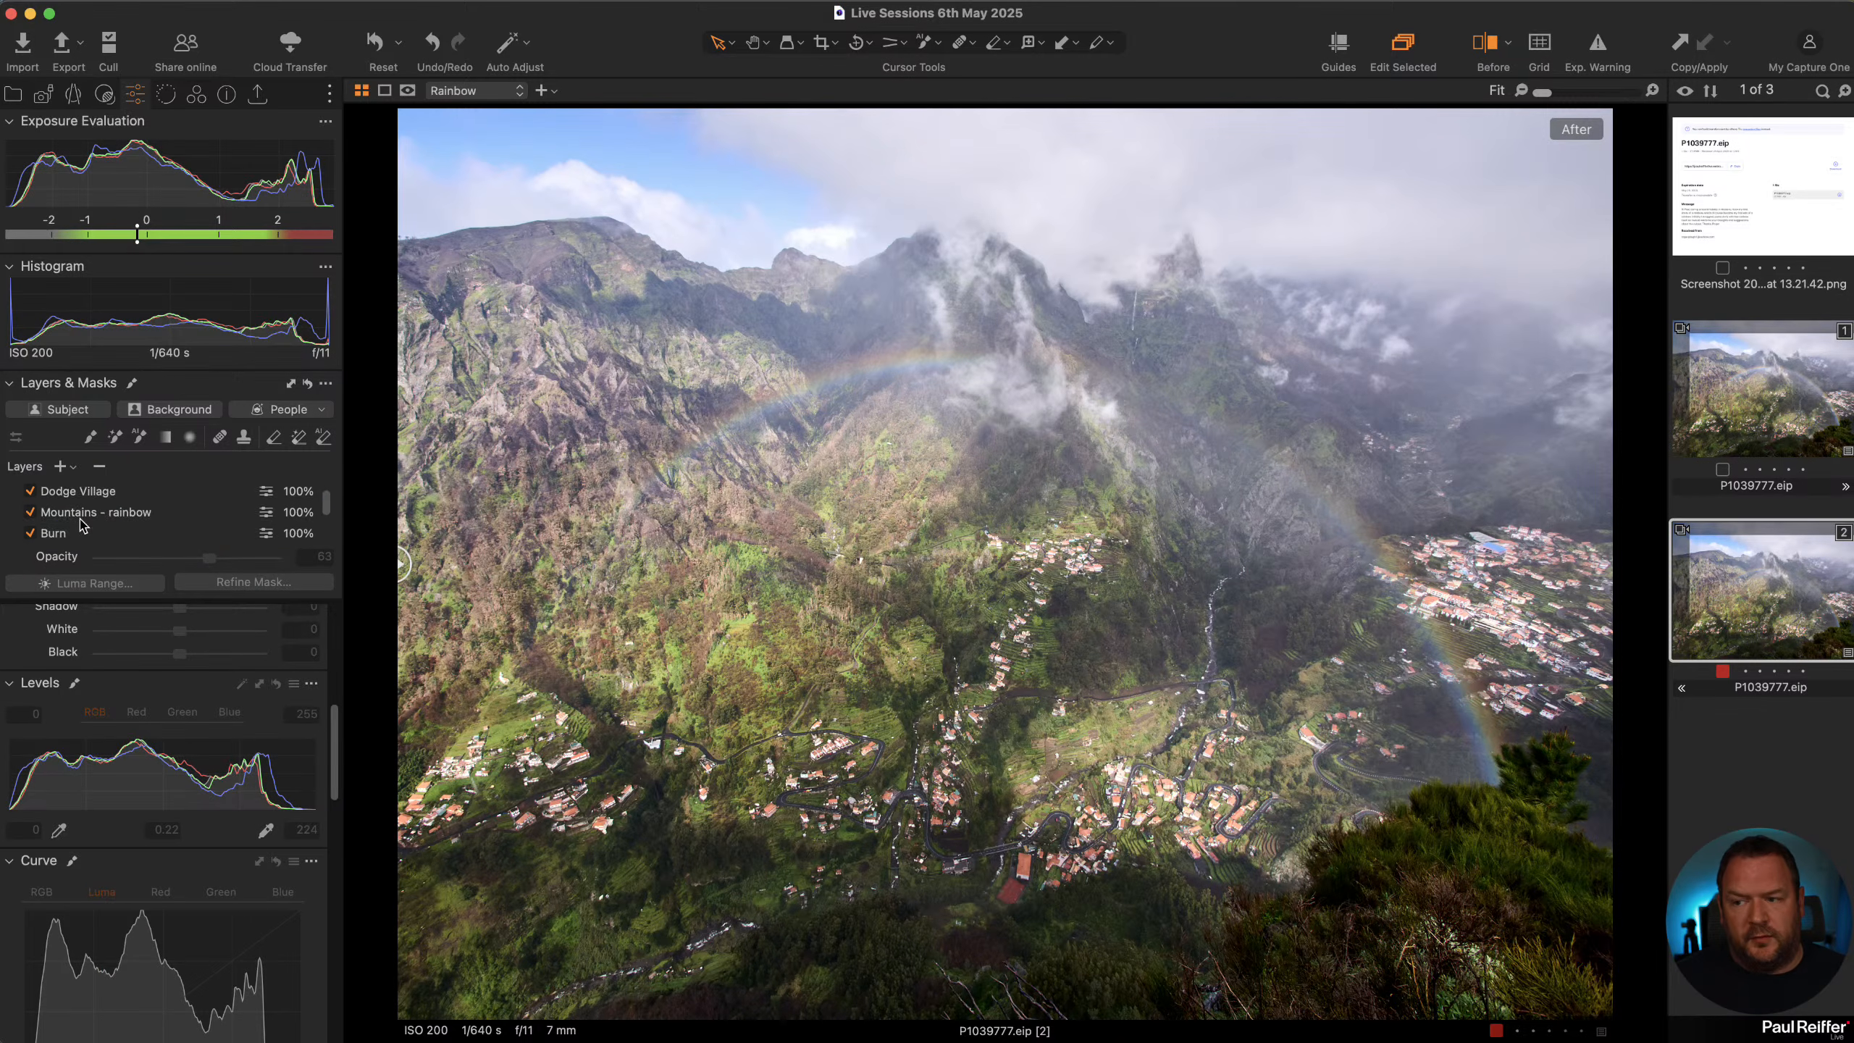
{"action": "left_click", "coordinate": [35, 509]}
{"action": "left_click", "coordinate": [31, 507]}
{"action": "left_click", "coordinate": [30, 507]}
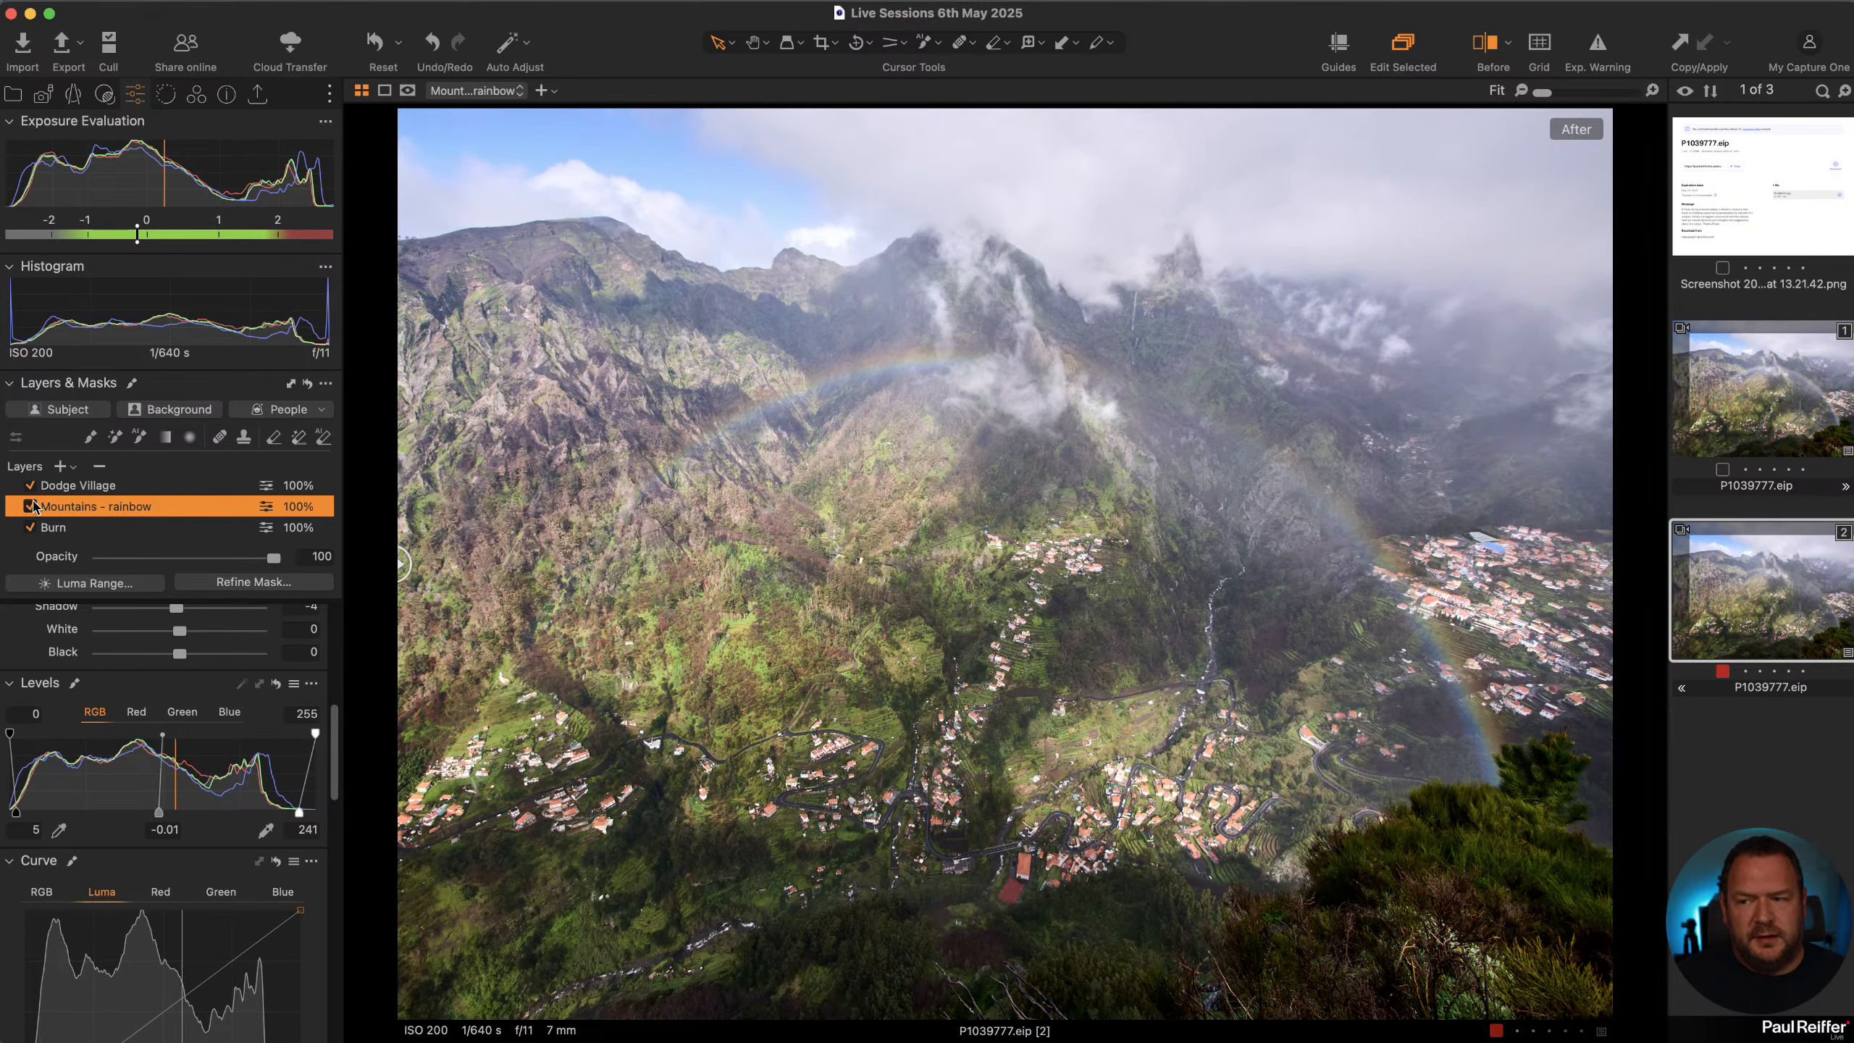
{"action": "left_click", "coordinate": [30, 507]}
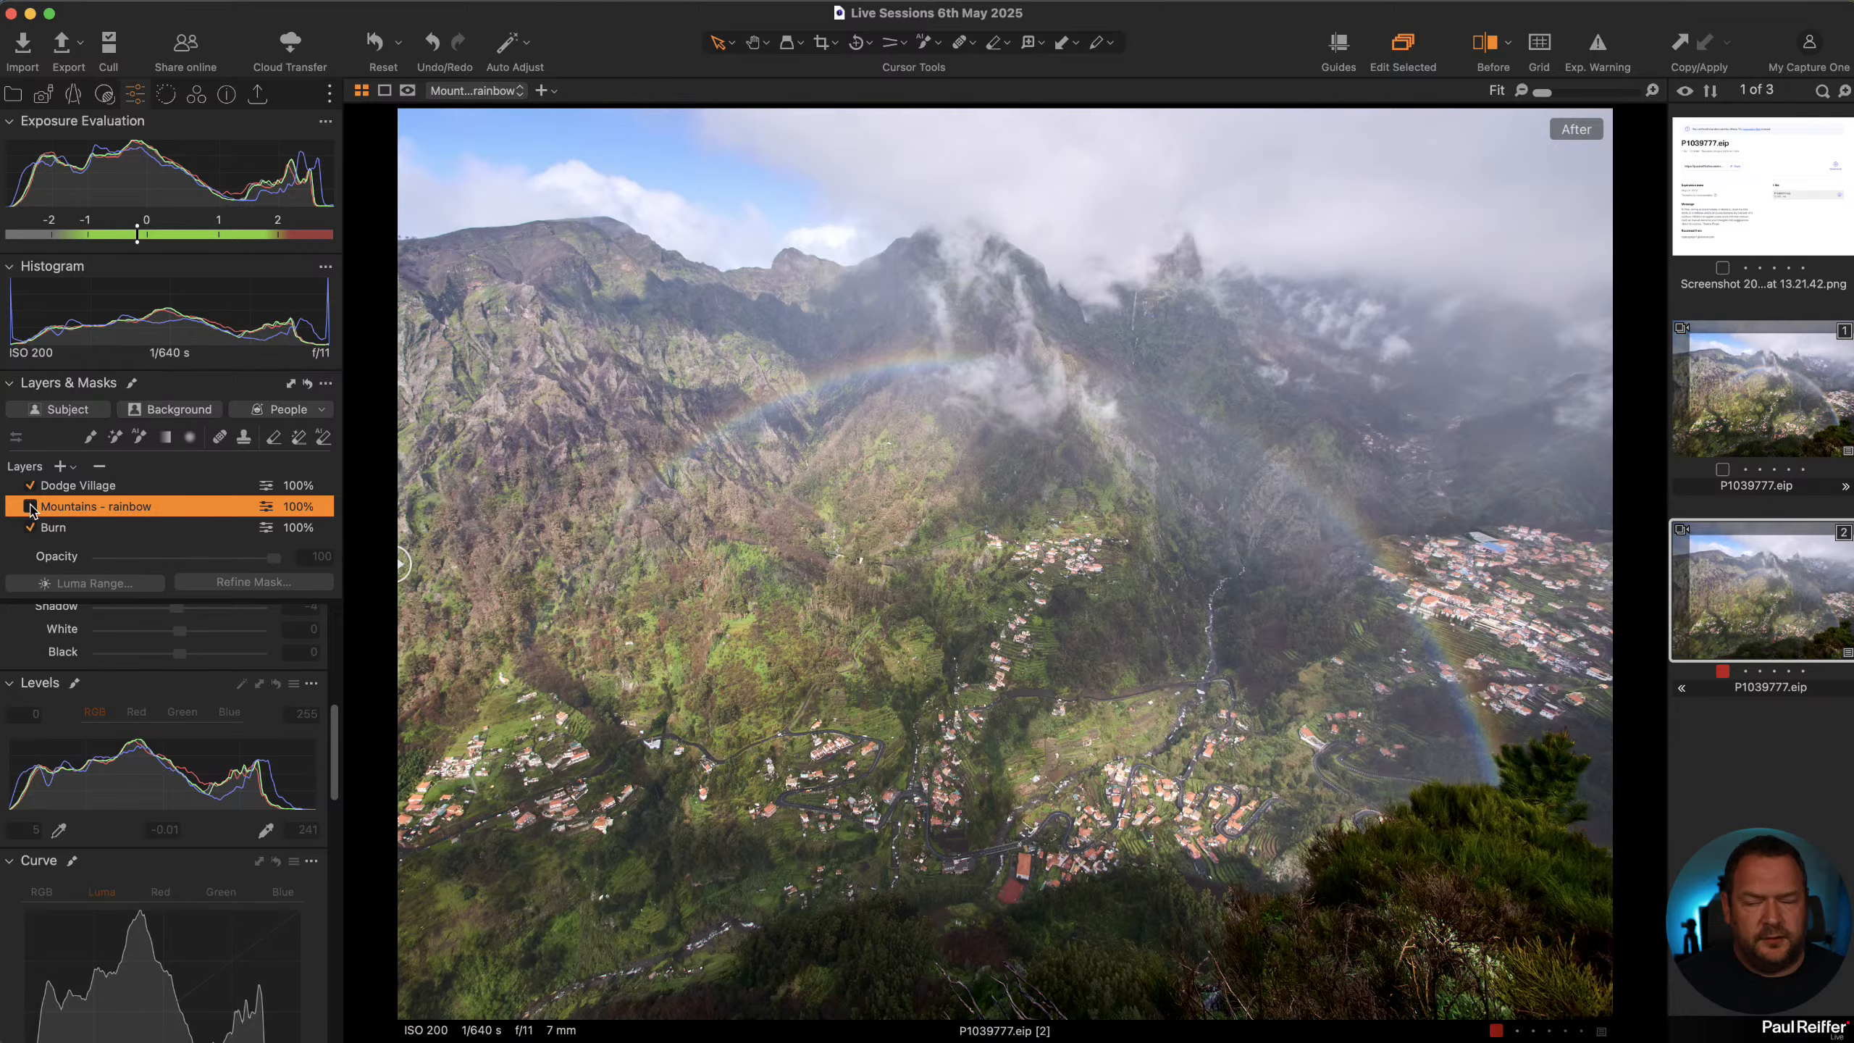
Add a new adjustment layer and name it New Mountains
{"action": "left_click", "coordinate": [60, 467]}
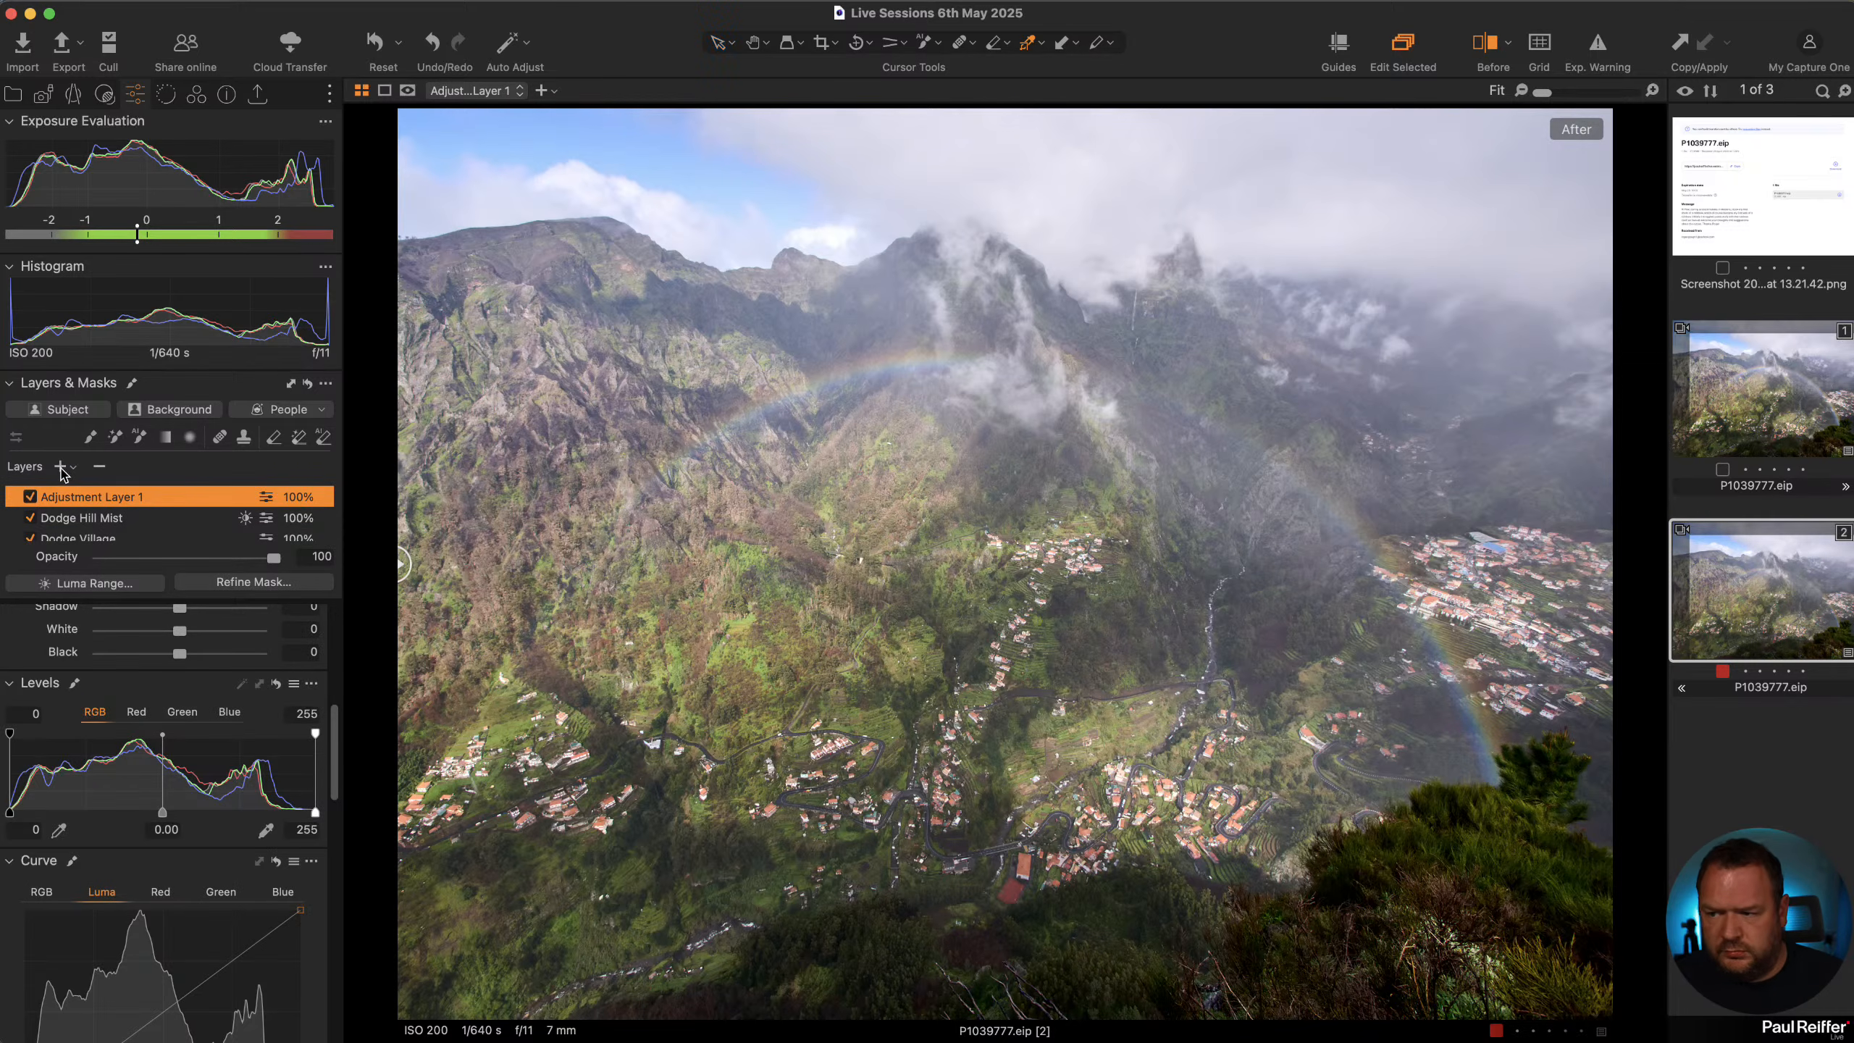
{"action": "double_click", "coordinate": [73, 497]}
{"action": "type", "text": "New Mountains"}
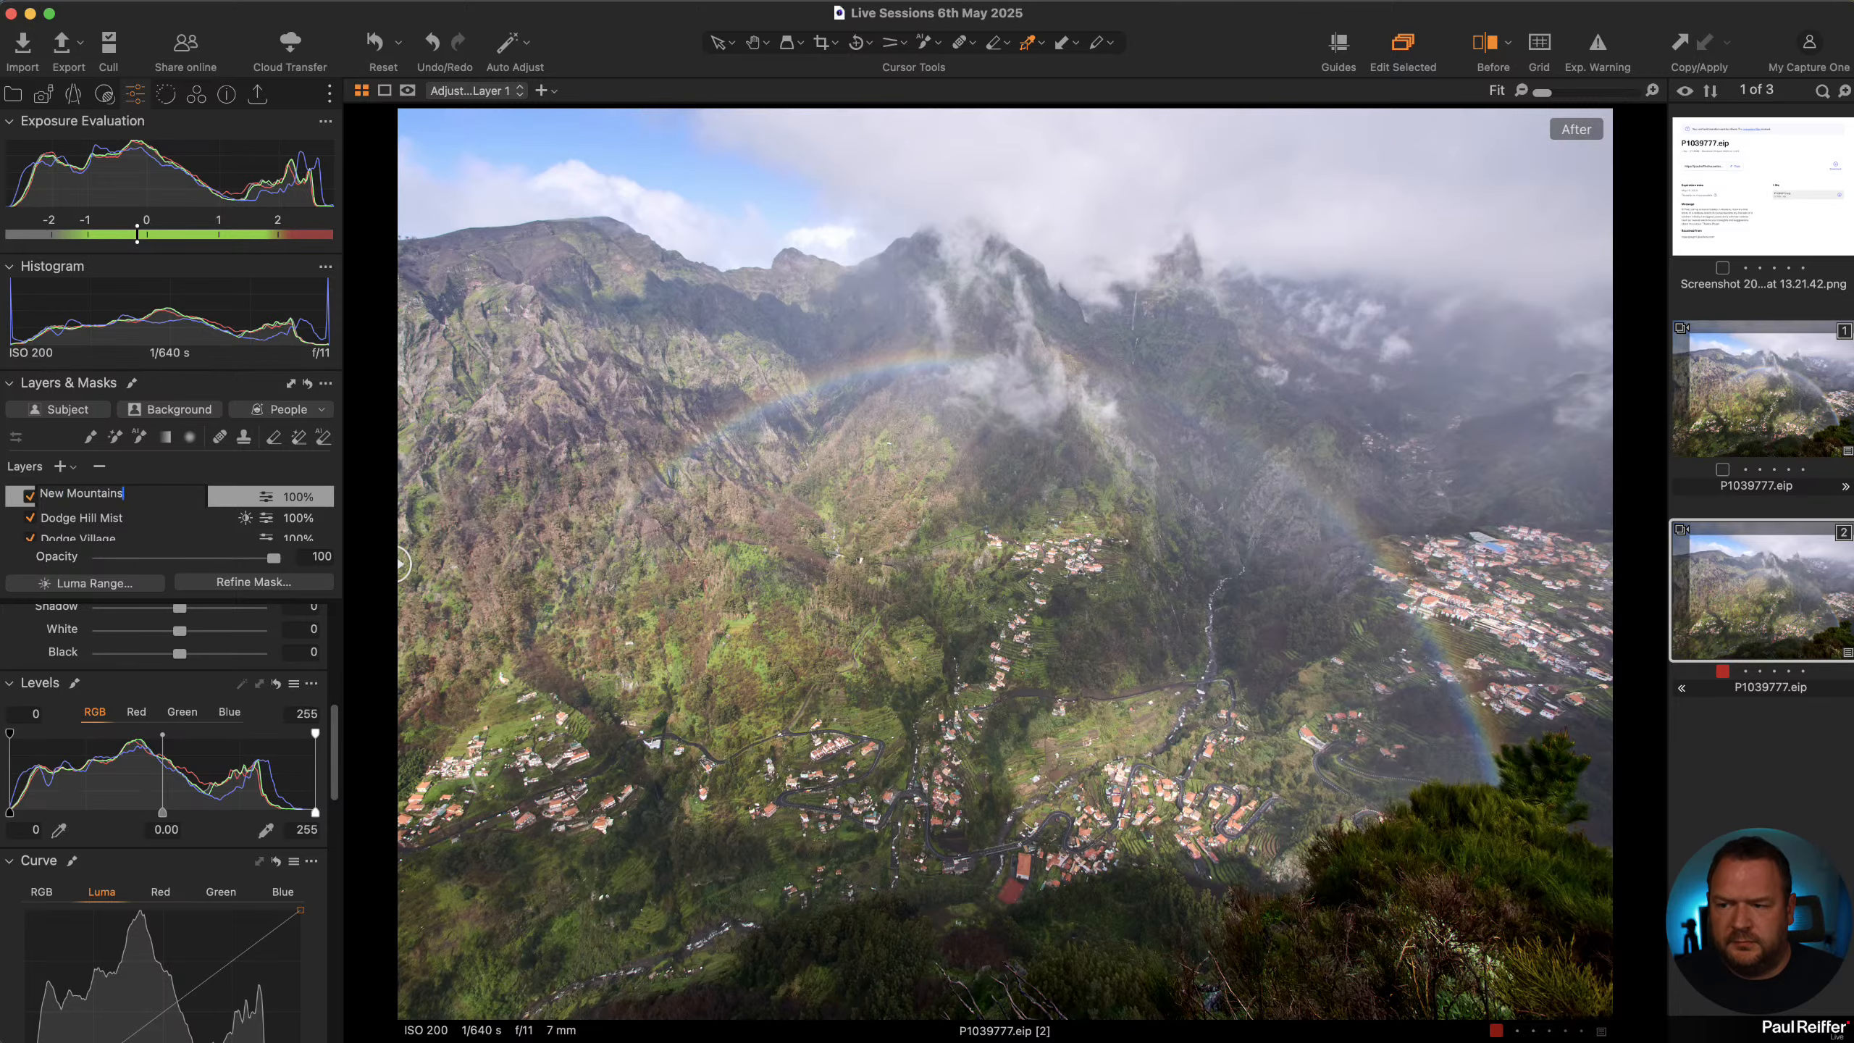
{"action": "key", "text": "Return"}
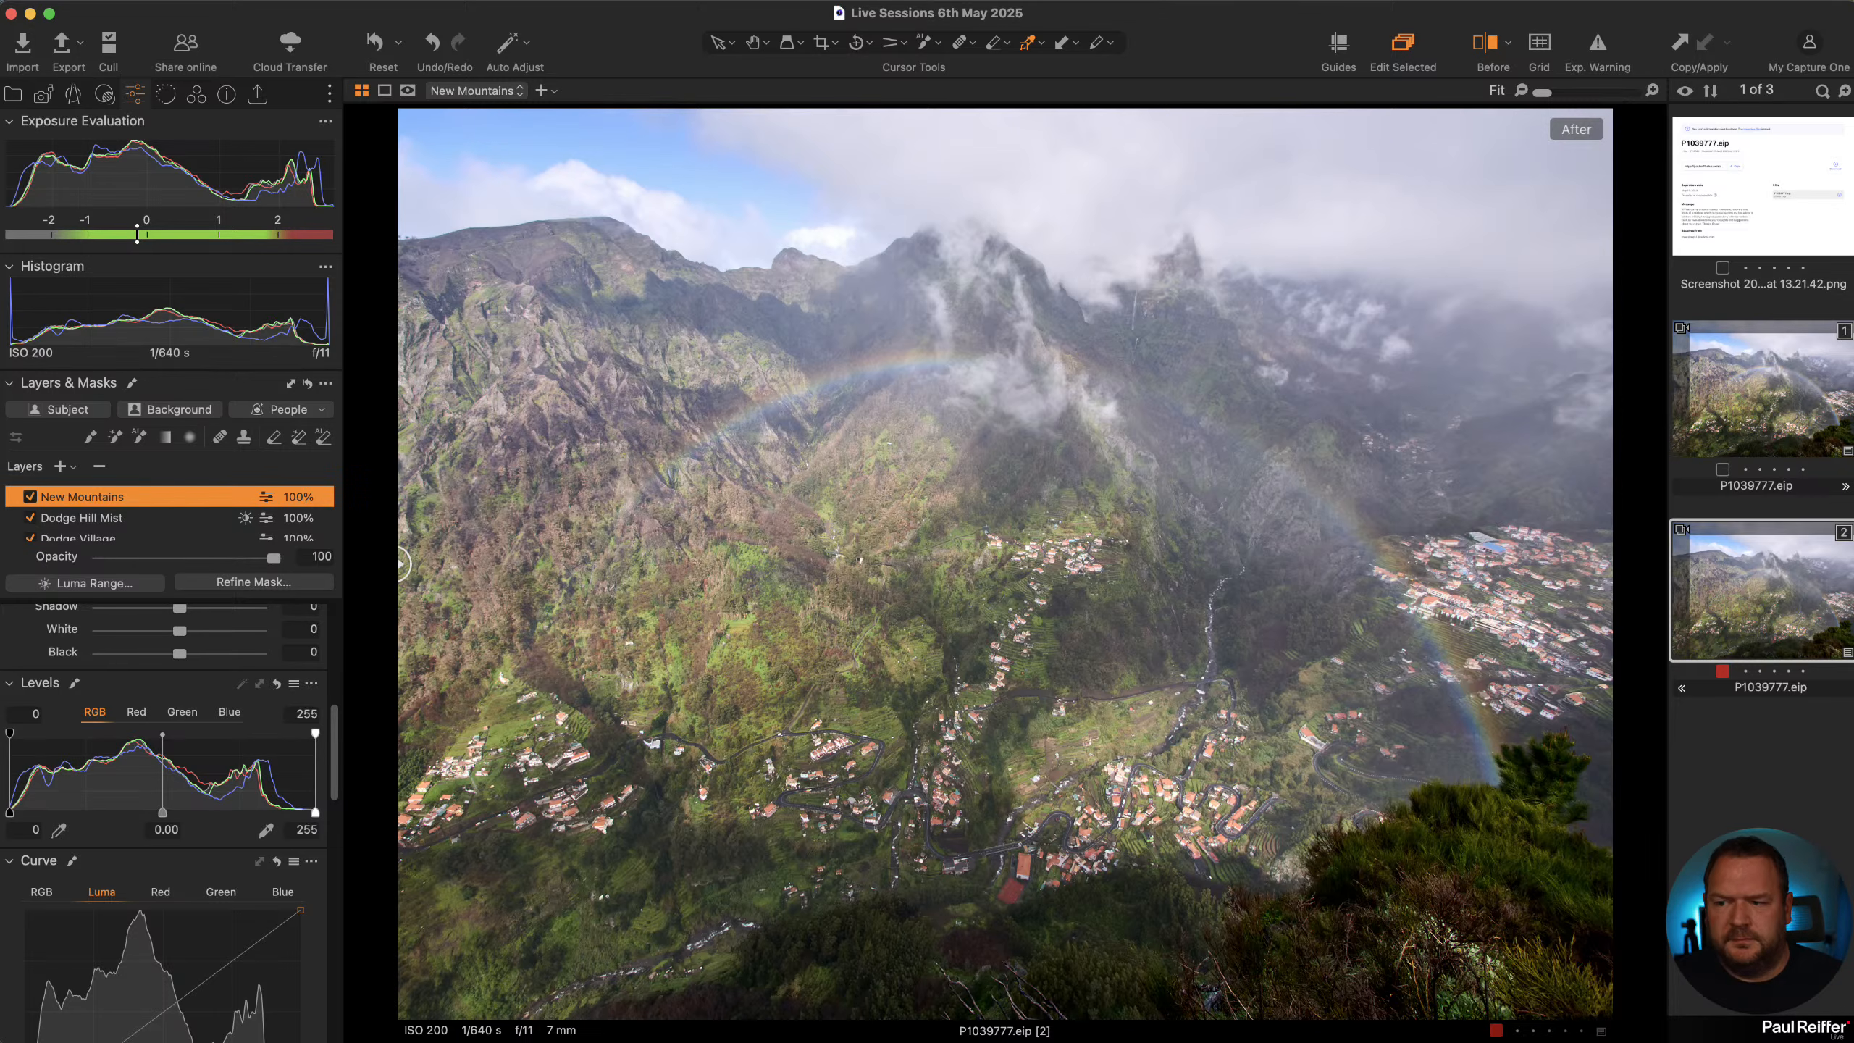
Mask the mountains and the misty ridge beside them on the New Mountains layer with AI selection
{"action": "left_click", "coordinate": [139, 437]}
{"action": "left_click", "coordinate": [1071, 407]}
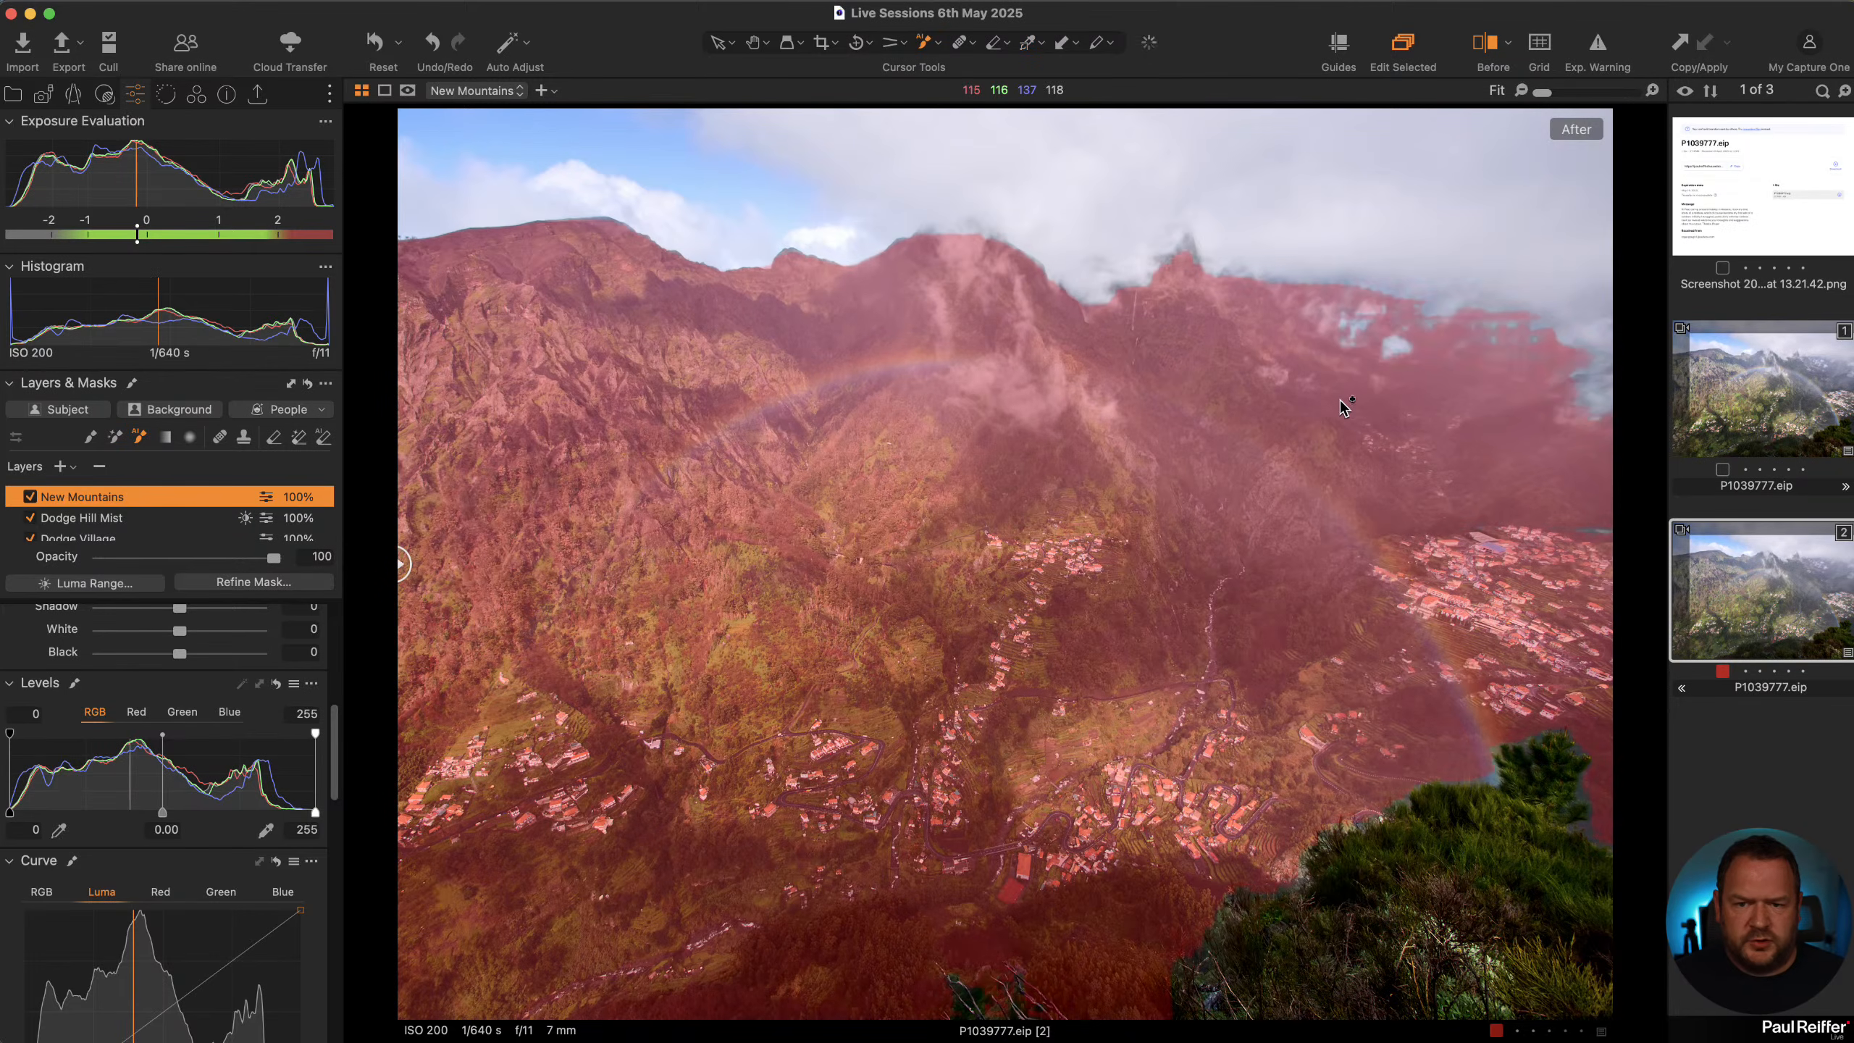
{"action": "left_click", "coordinate": [1427, 385]}
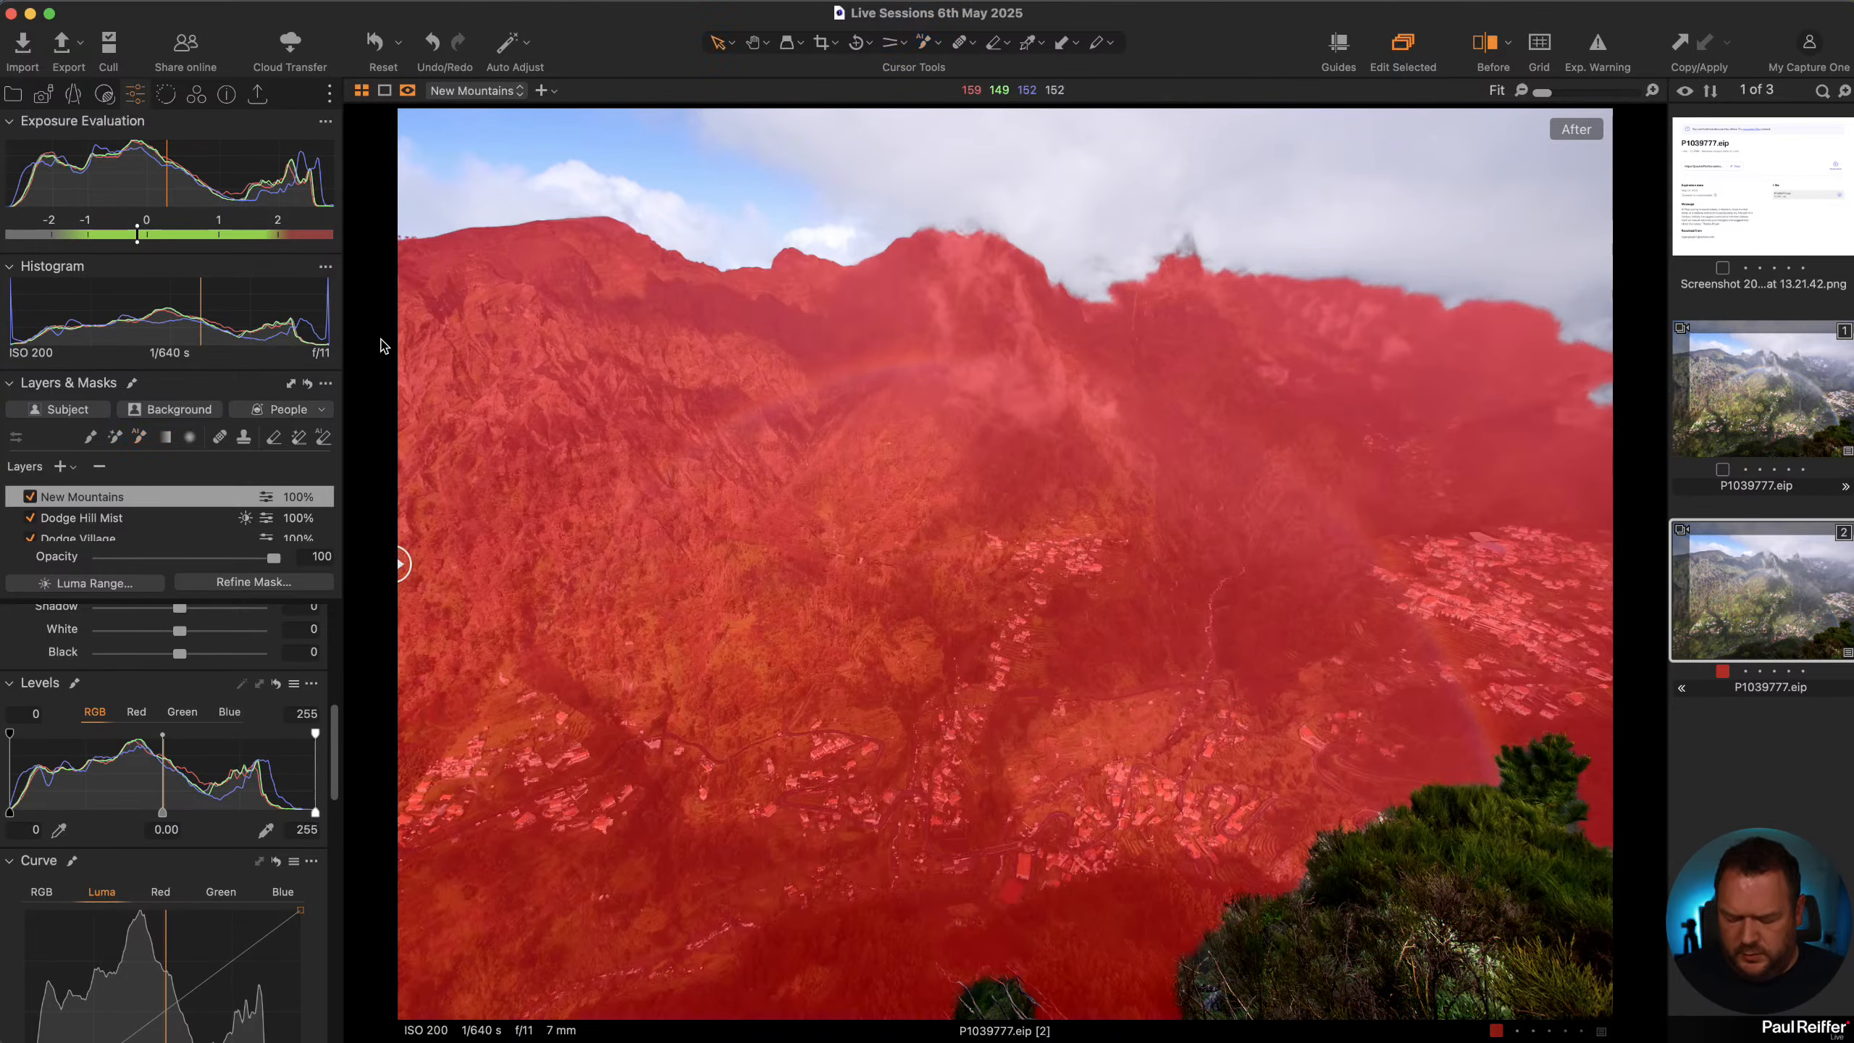
Refine the New Mountains mask with a radius of 268
{"action": "left_click", "coordinate": [262, 582]}
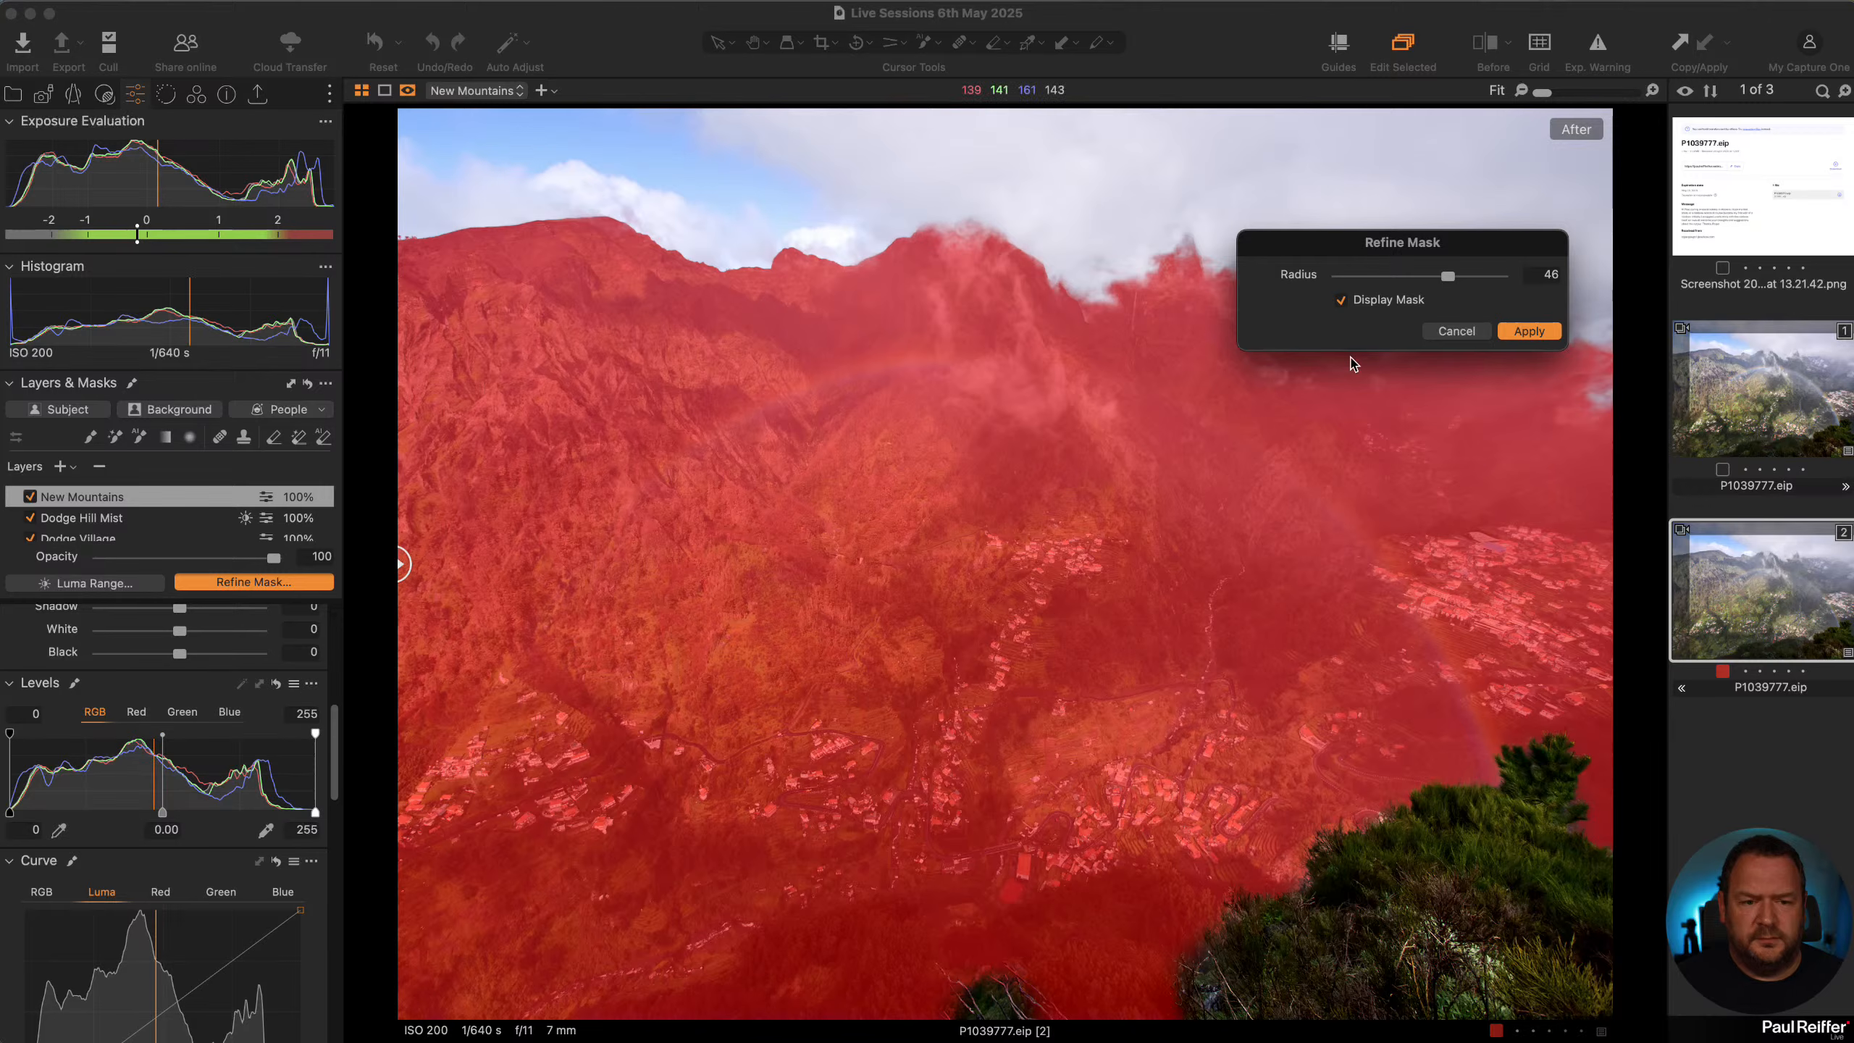
{"action": "left_click_drag", "start_coordinate": [1448, 276], "coordinate": [1499, 282]}
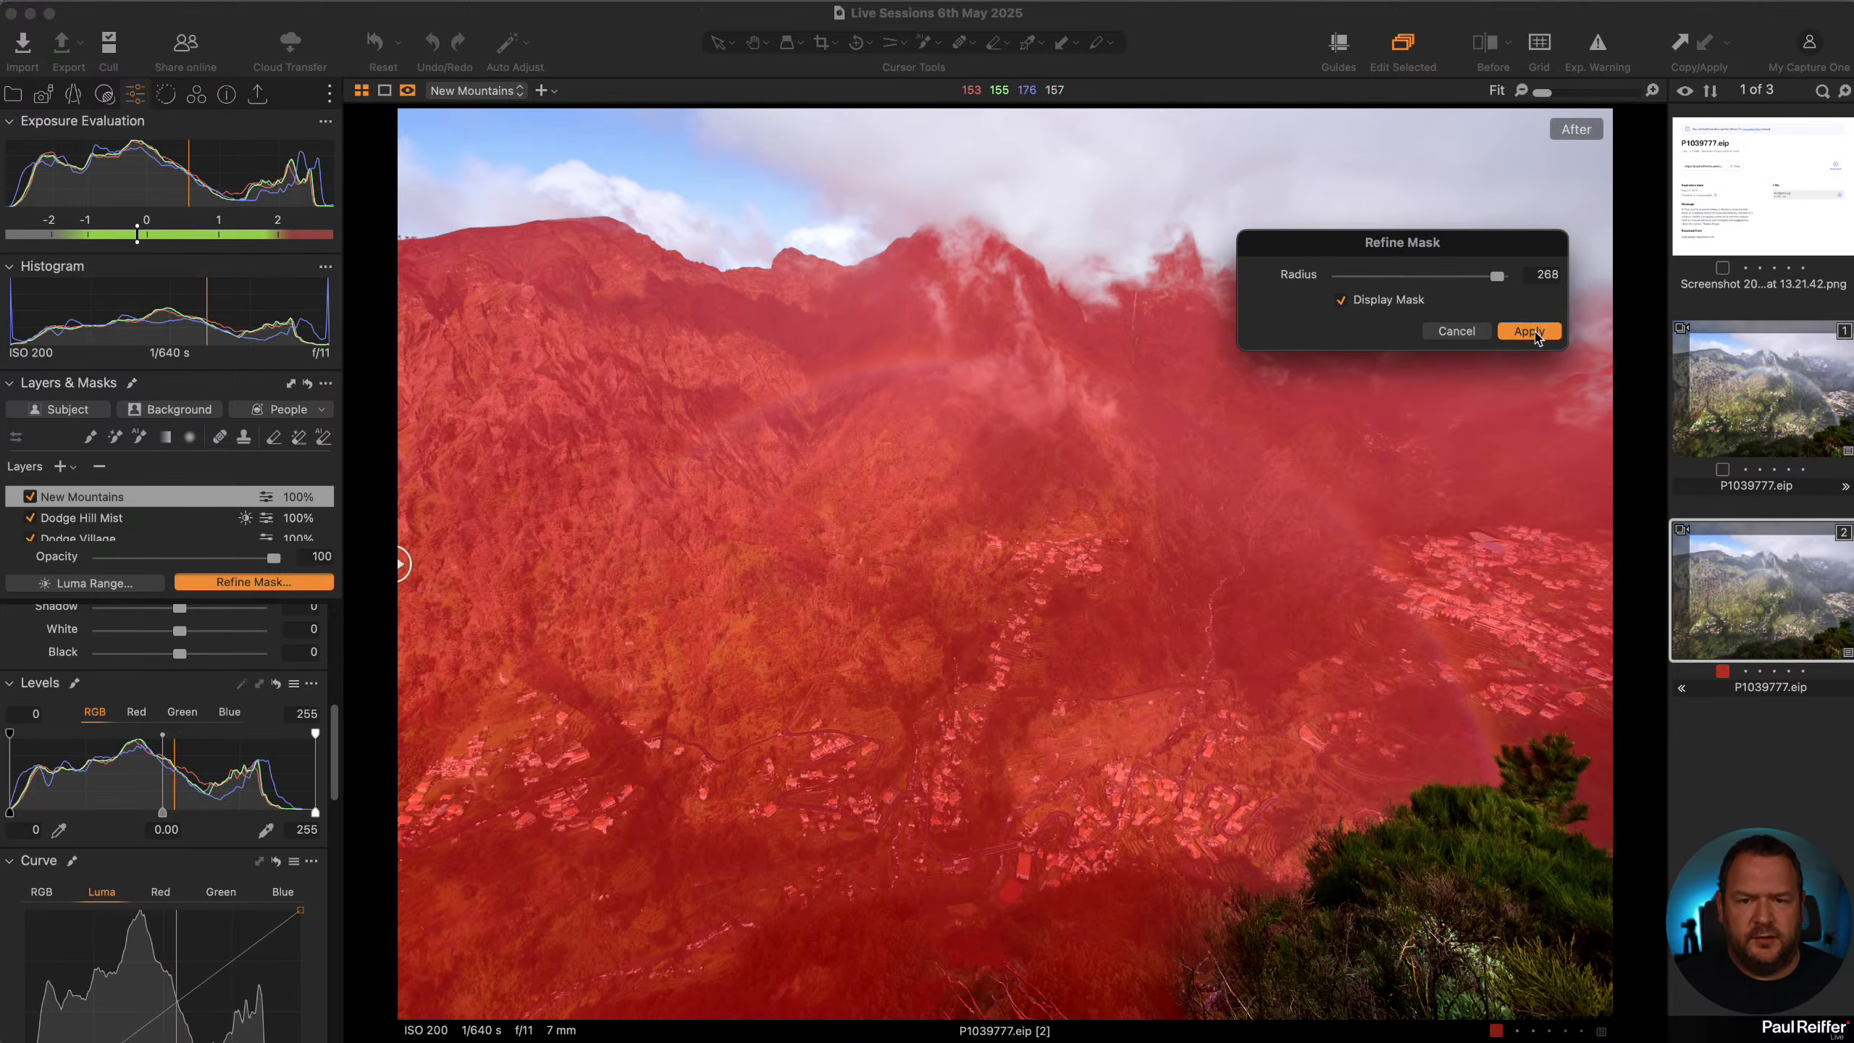
{"action": "left_click", "coordinate": [1530, 331]}
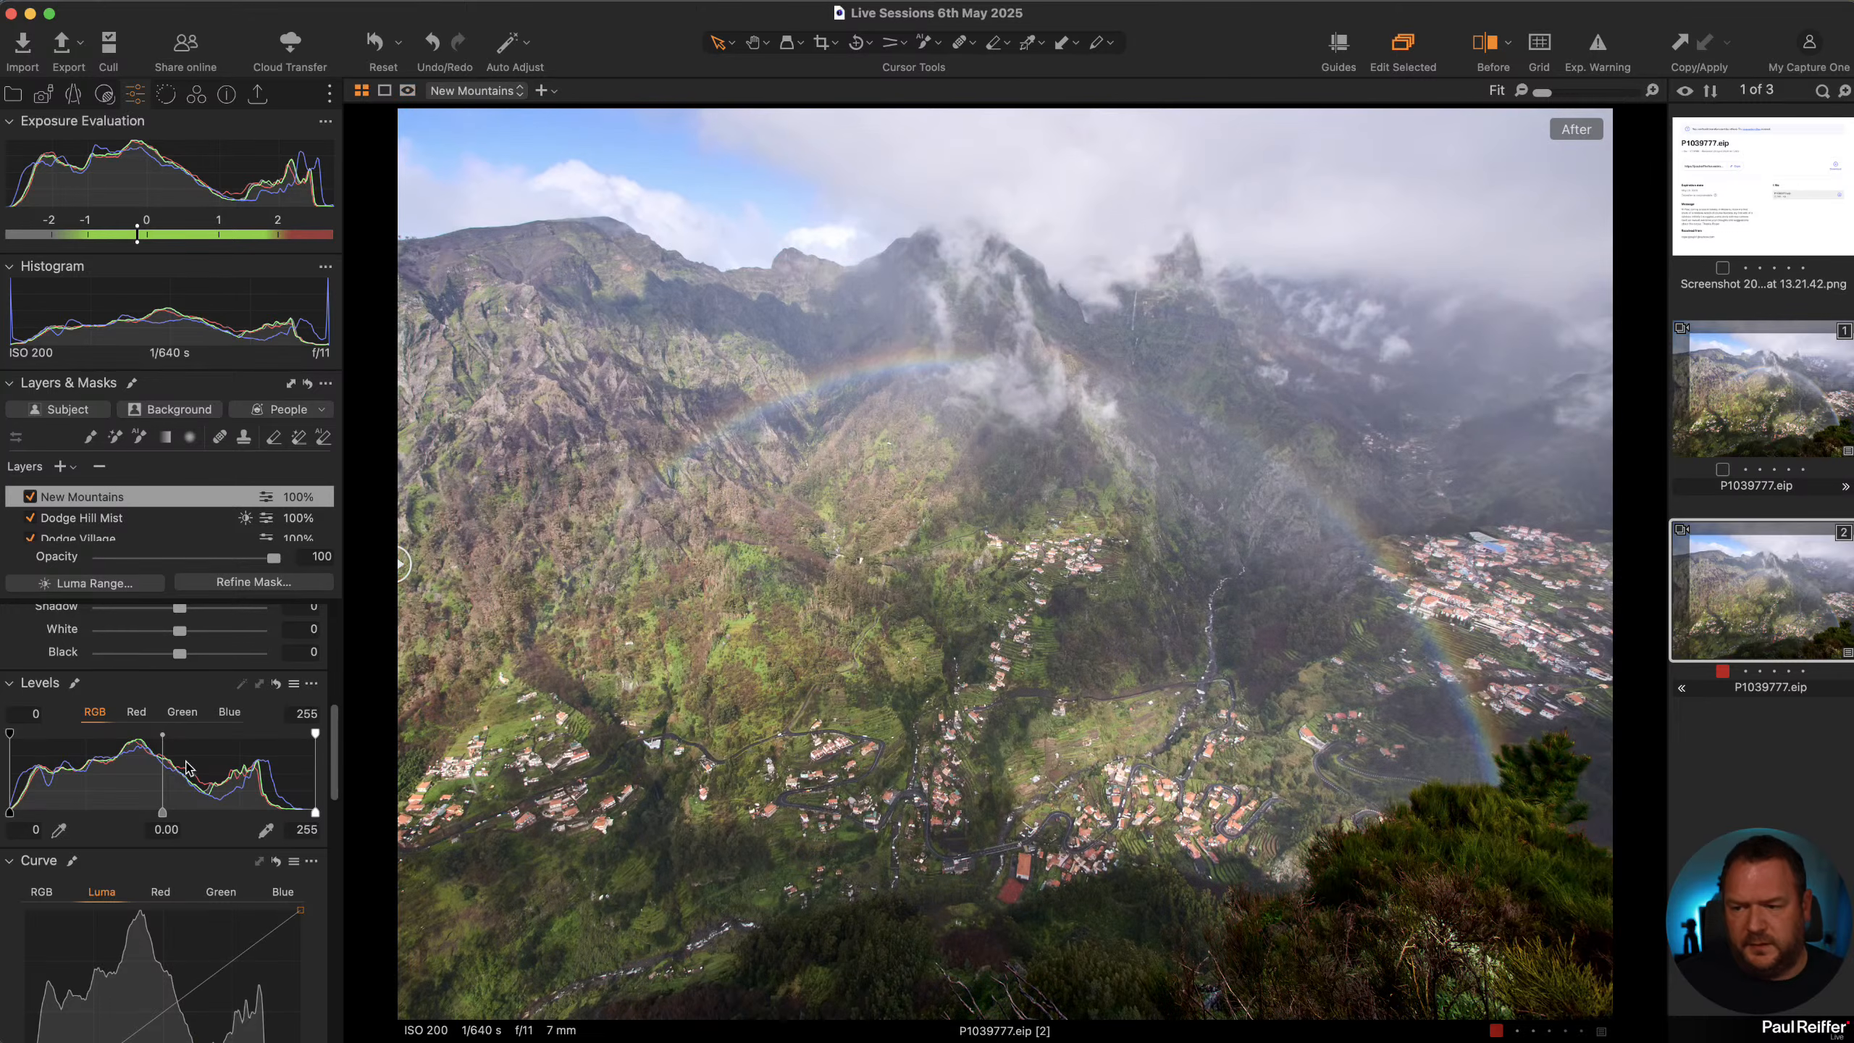
{"action": "scroll", "coordinate": [202, 794], "scroll_direction": "down", "scroll_amount": 10}
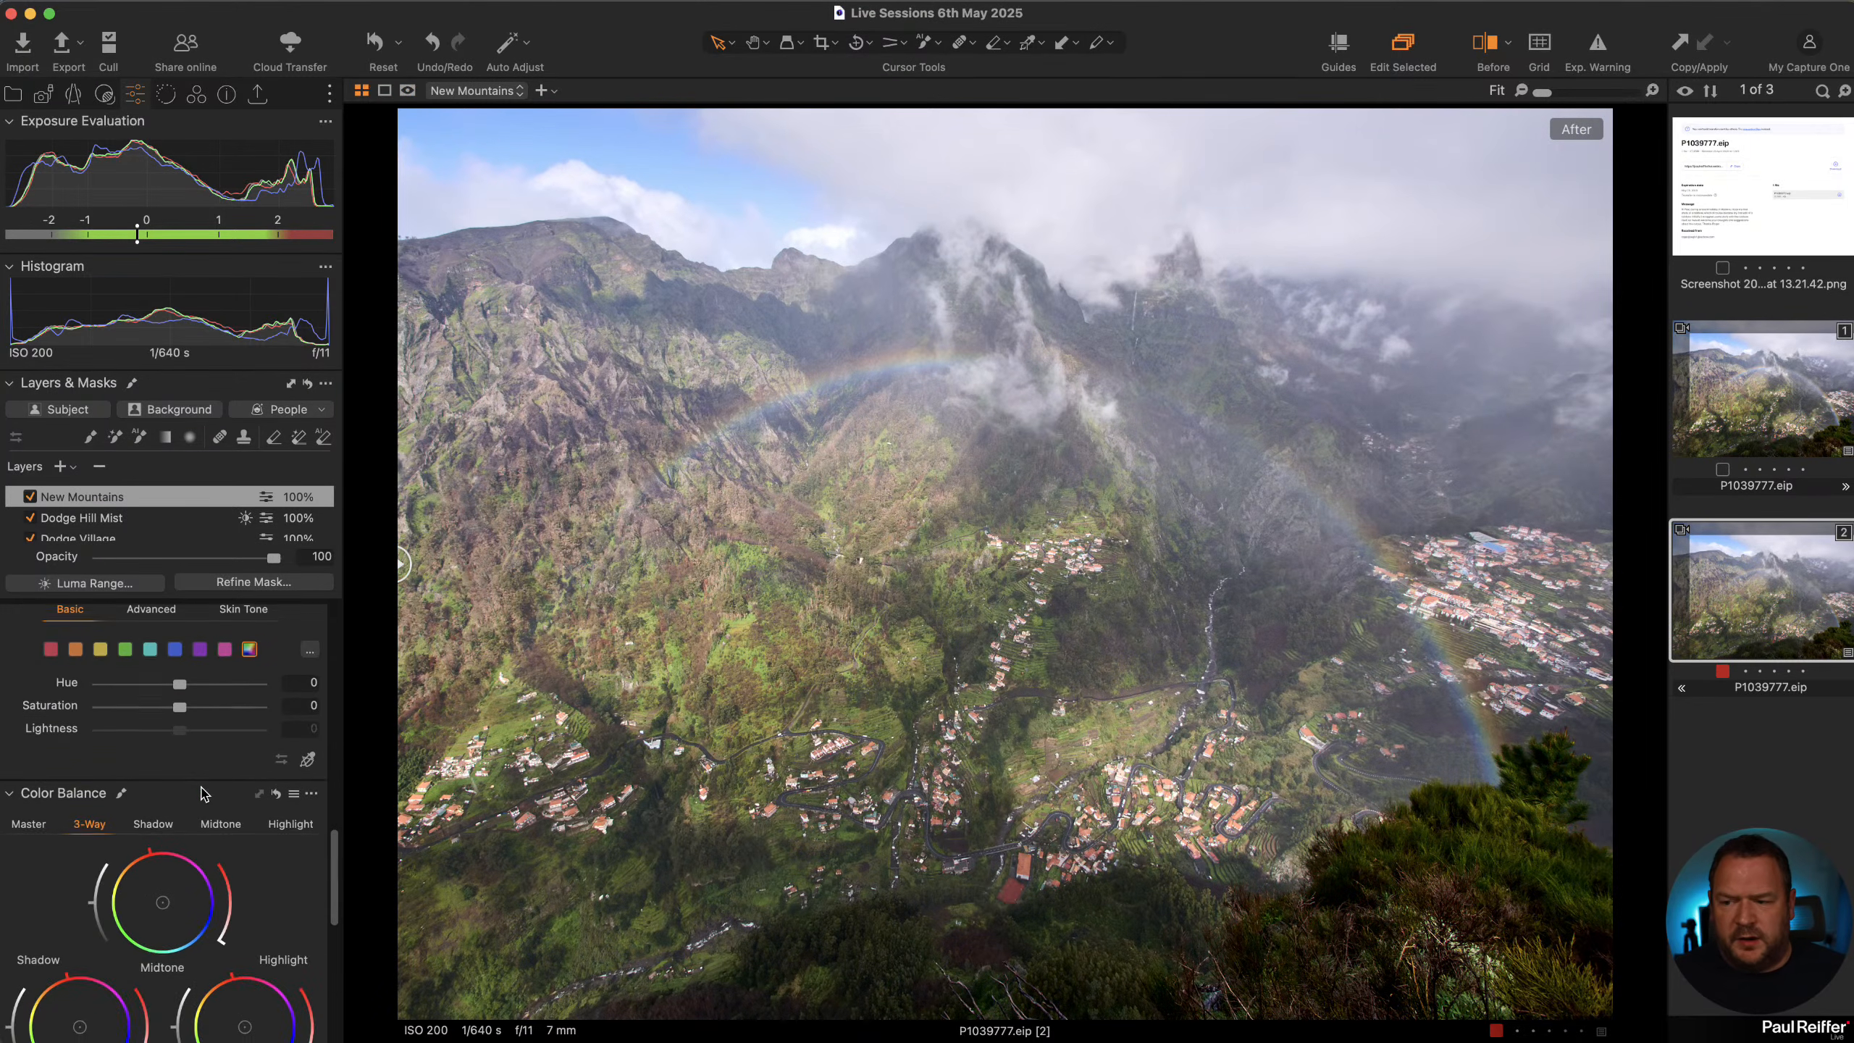
Set Clarity to 25 and Dehaze to 25 on the New Mountains layer
{"action": "scroll", "coordinate": [203, 794], "scroll_direction": "down", "scroll_amount": 12}
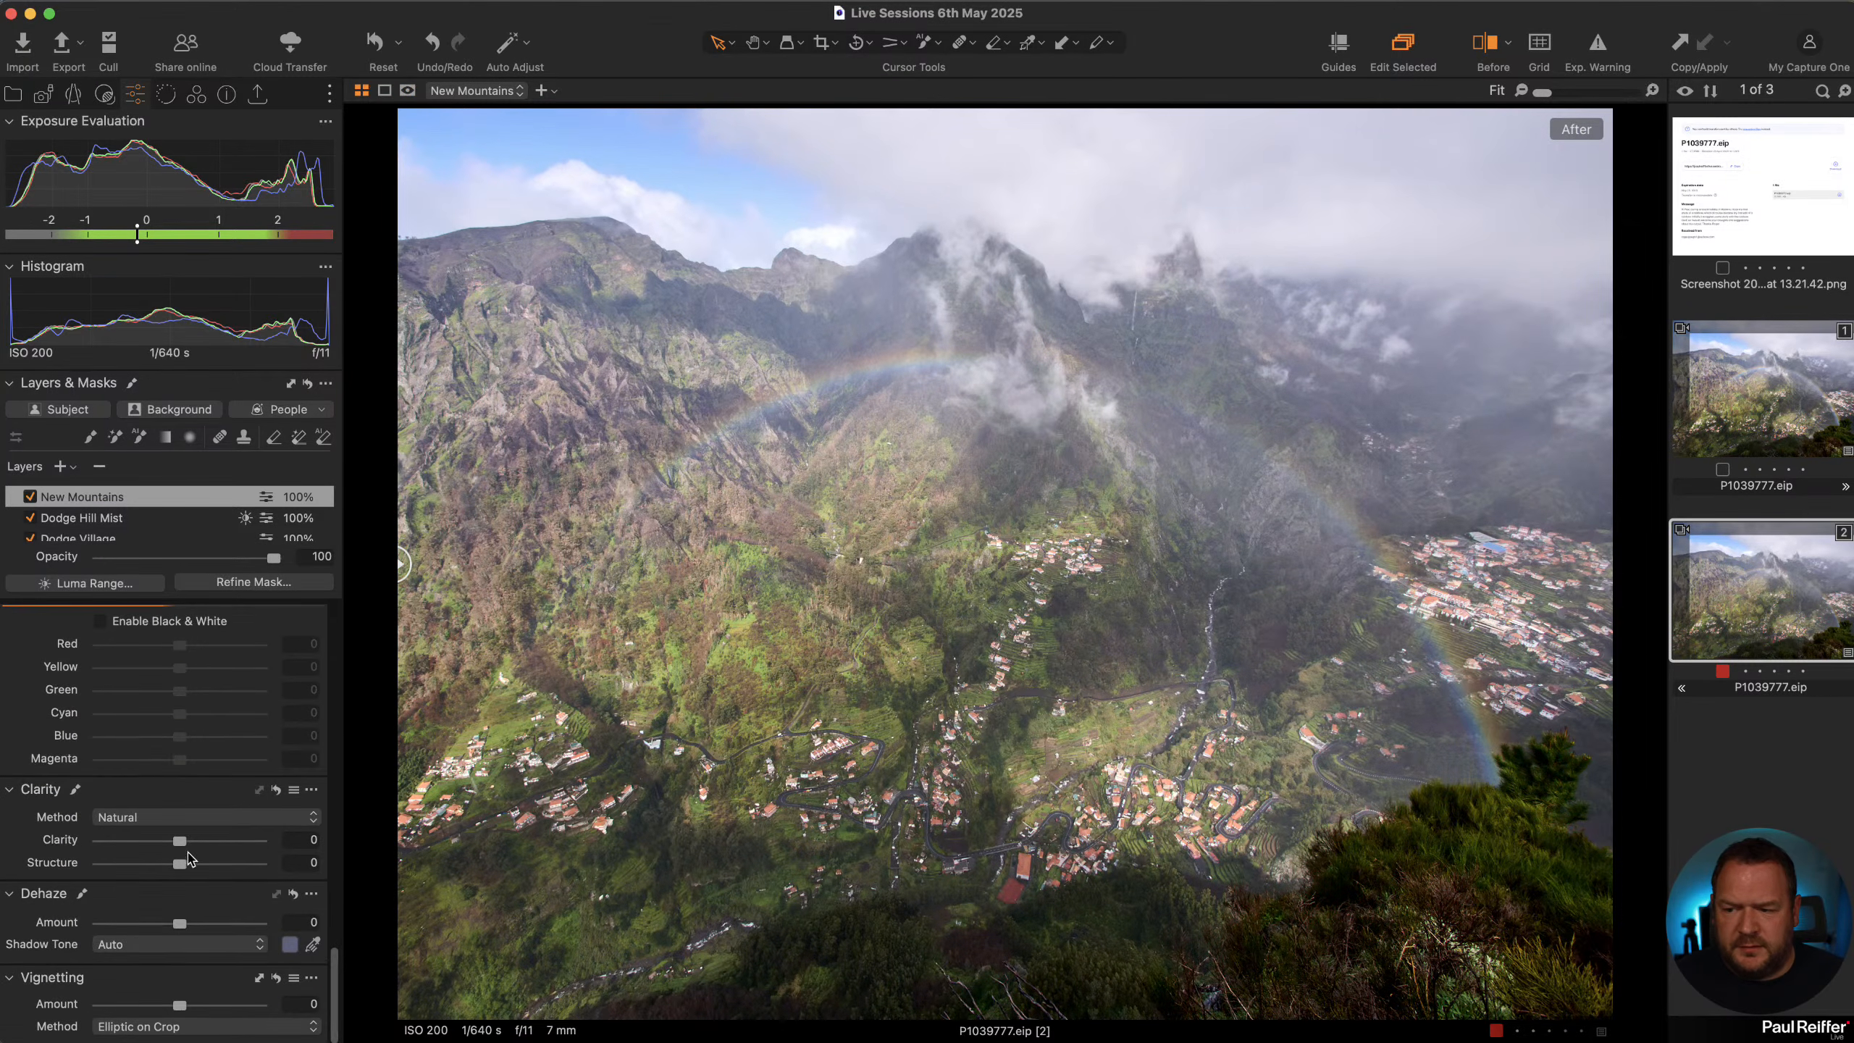
{"action": "left_click_drag", "start_coordinate": [181, 842], "coordinate": [201, 842]}
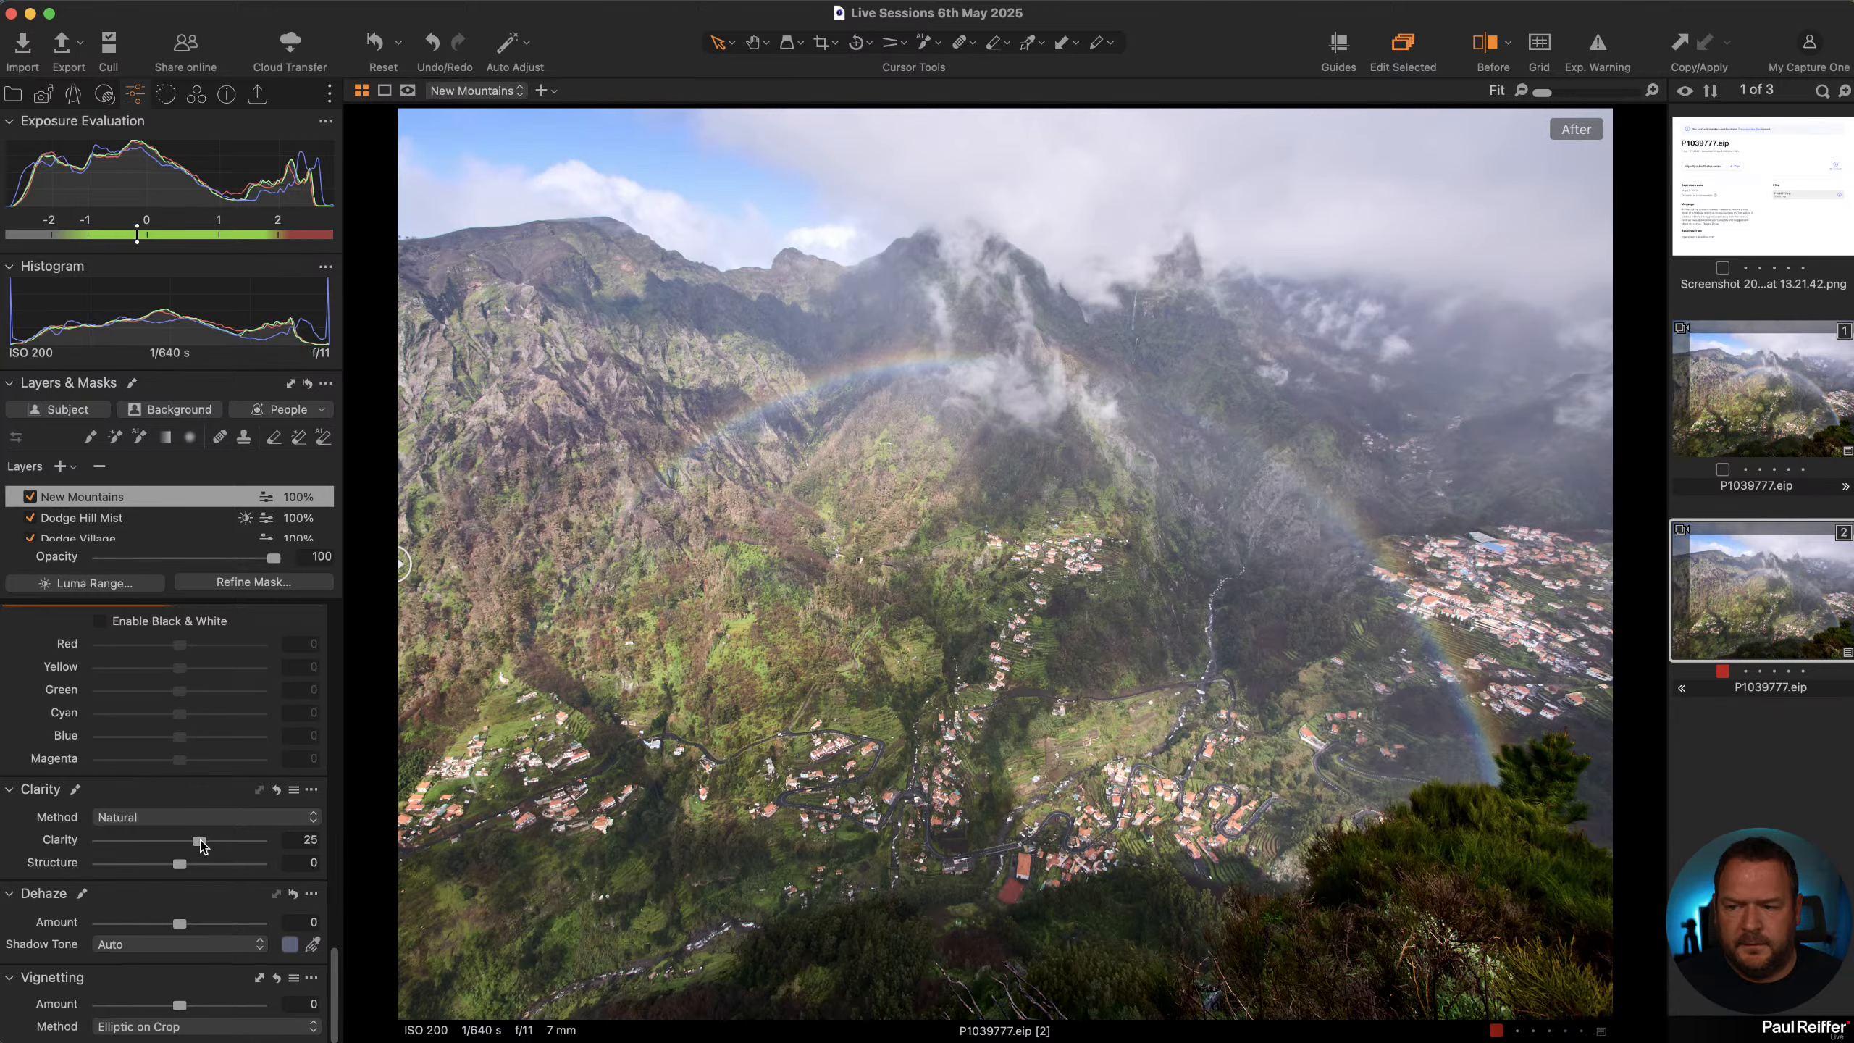
{"action": "left_click_drag", "start_coordinate": [179, 925], "coordinate": [198, 926]}
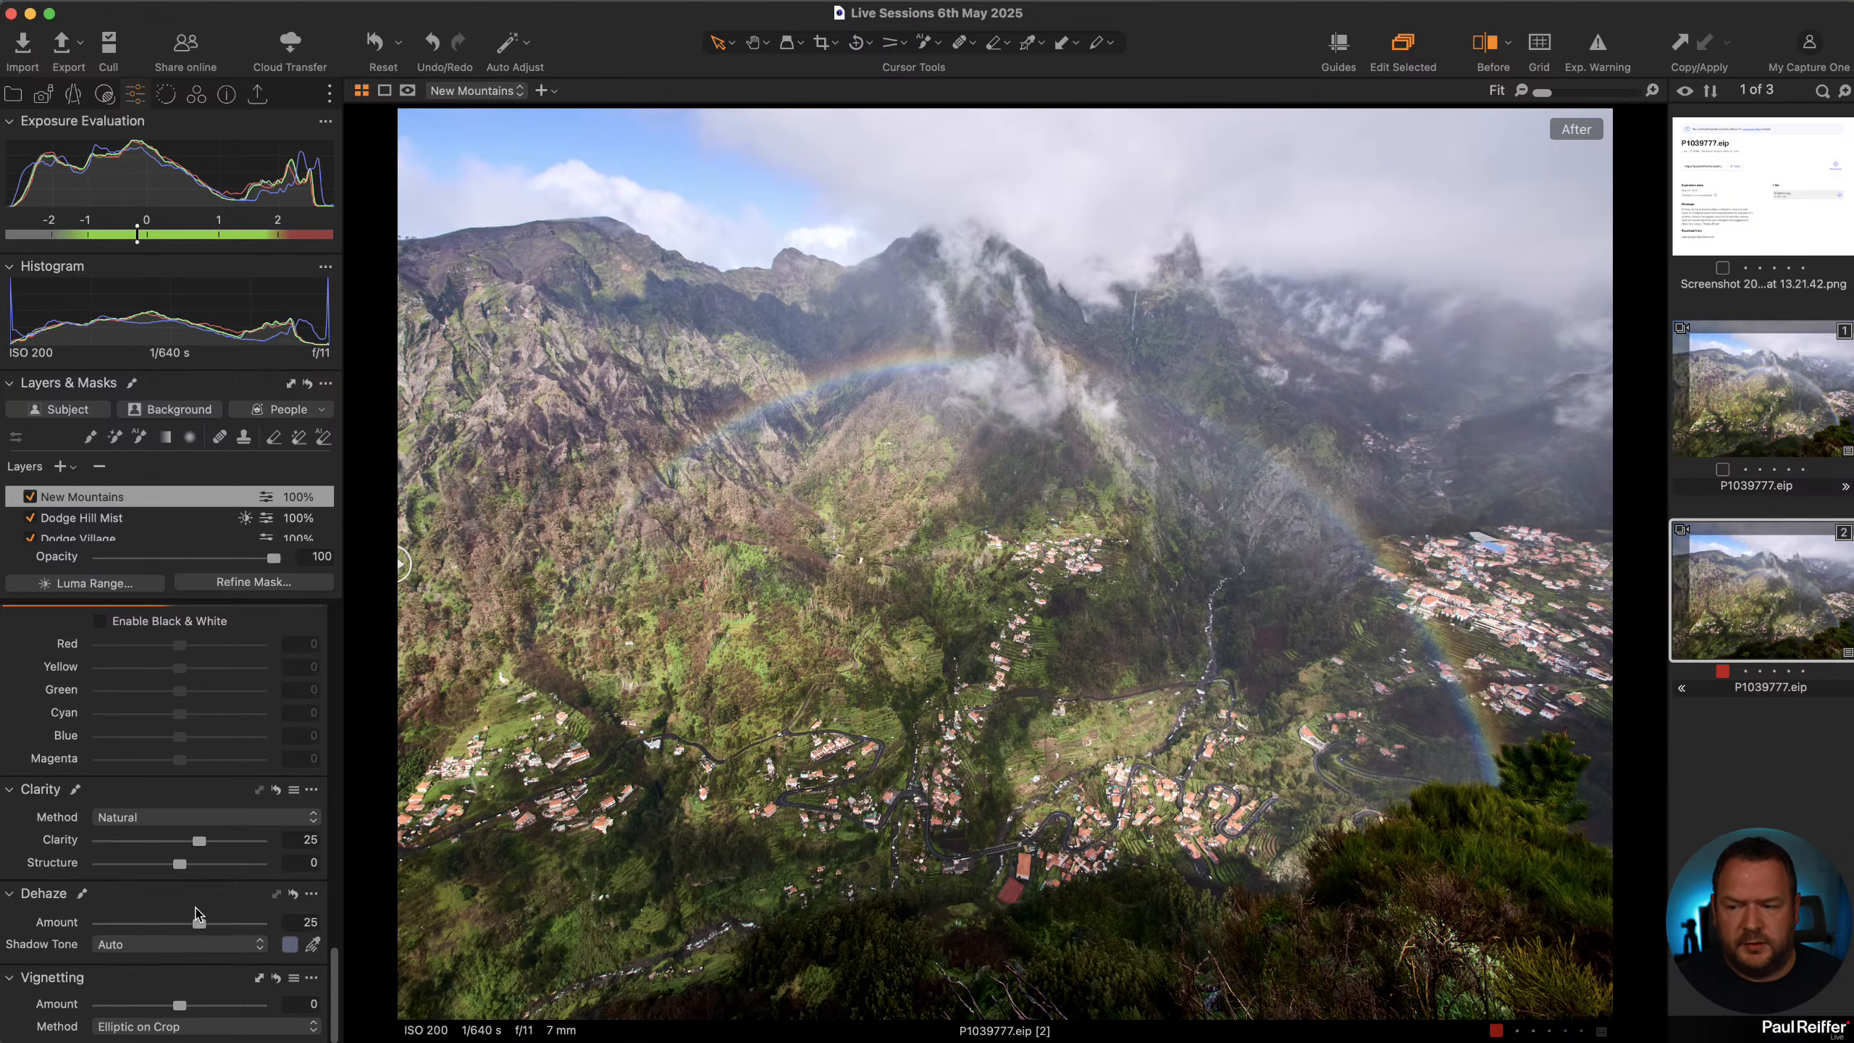
Set the New Mountains layer's saturation to -12 and exposure to -0.25, comparing the result against the first variant
{"action": "scroll", "coordinate": [202, 807], "scroll_direction": "up", "scroll_amount": 3}
{"action": "scroll", "coordinate": [202, 807], "scroll_direction": "up", "scroll_amount": 5}
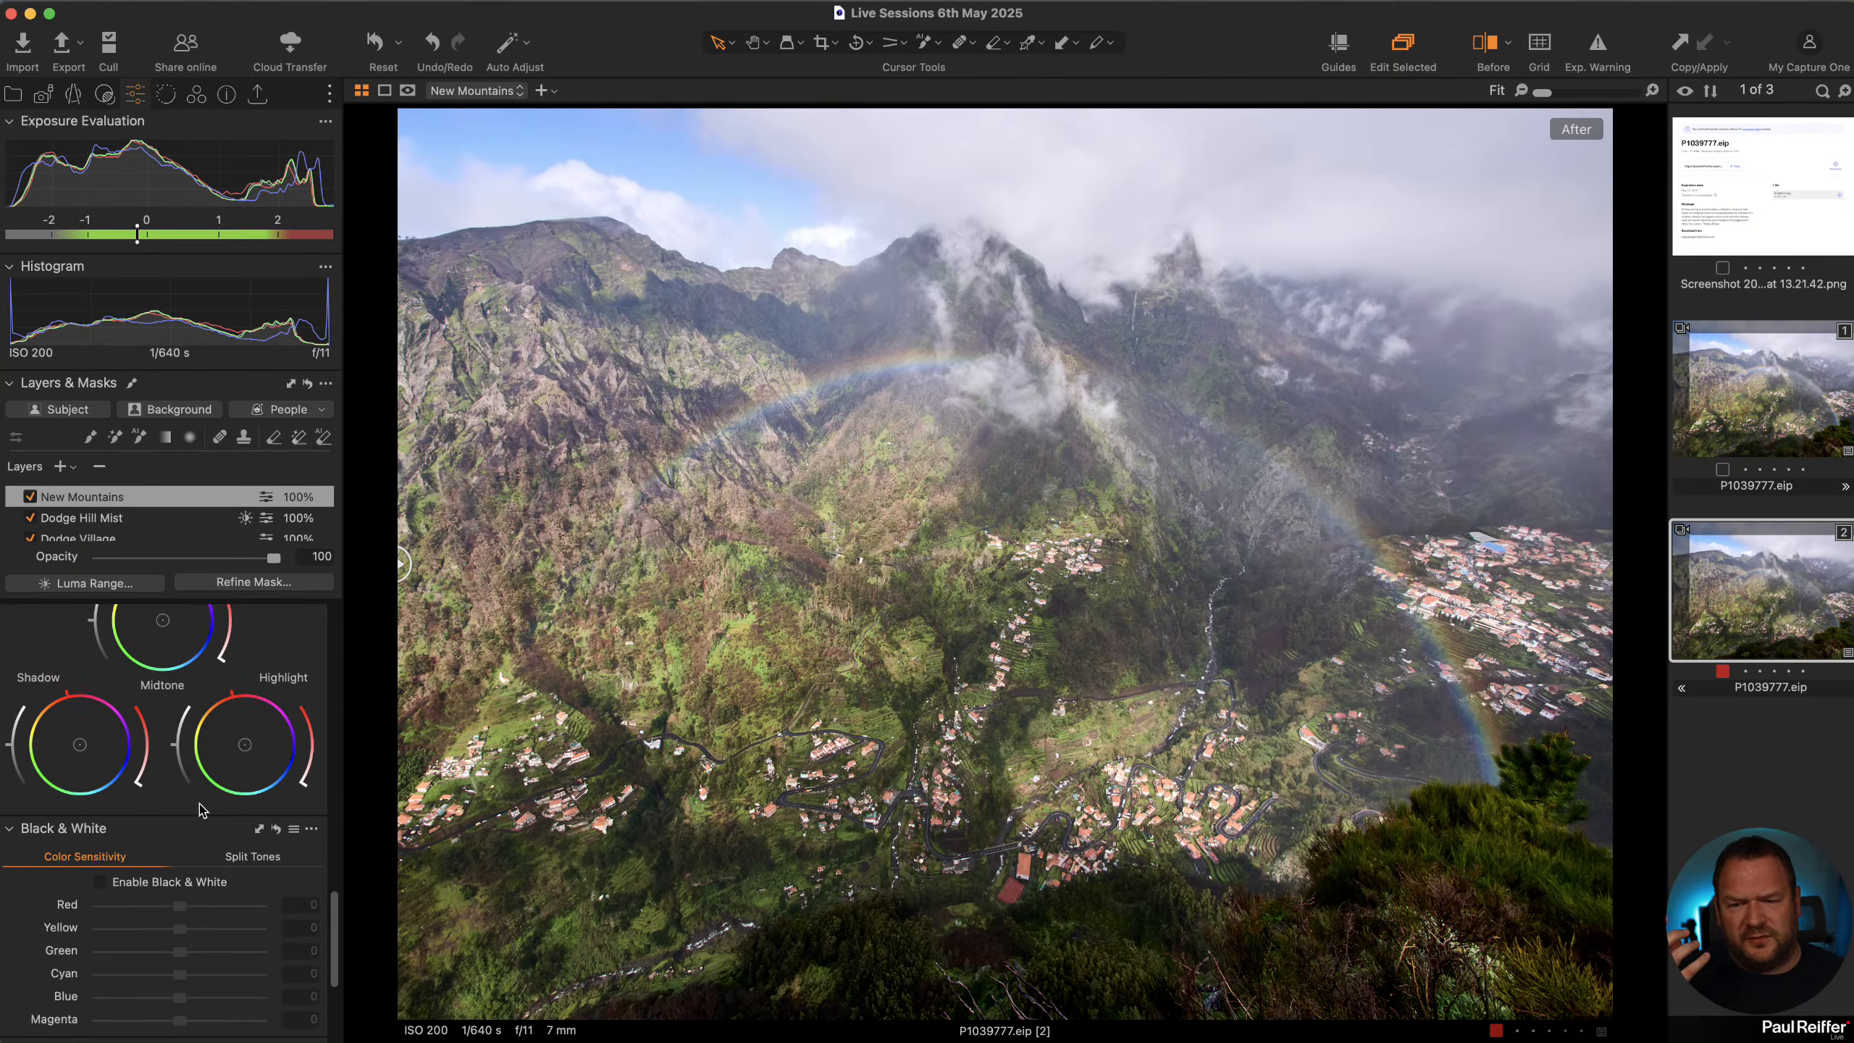
{"action": "scroll", "coordinate": [203, 807], "scroll_direction": "up", "scroll_amount": 8}
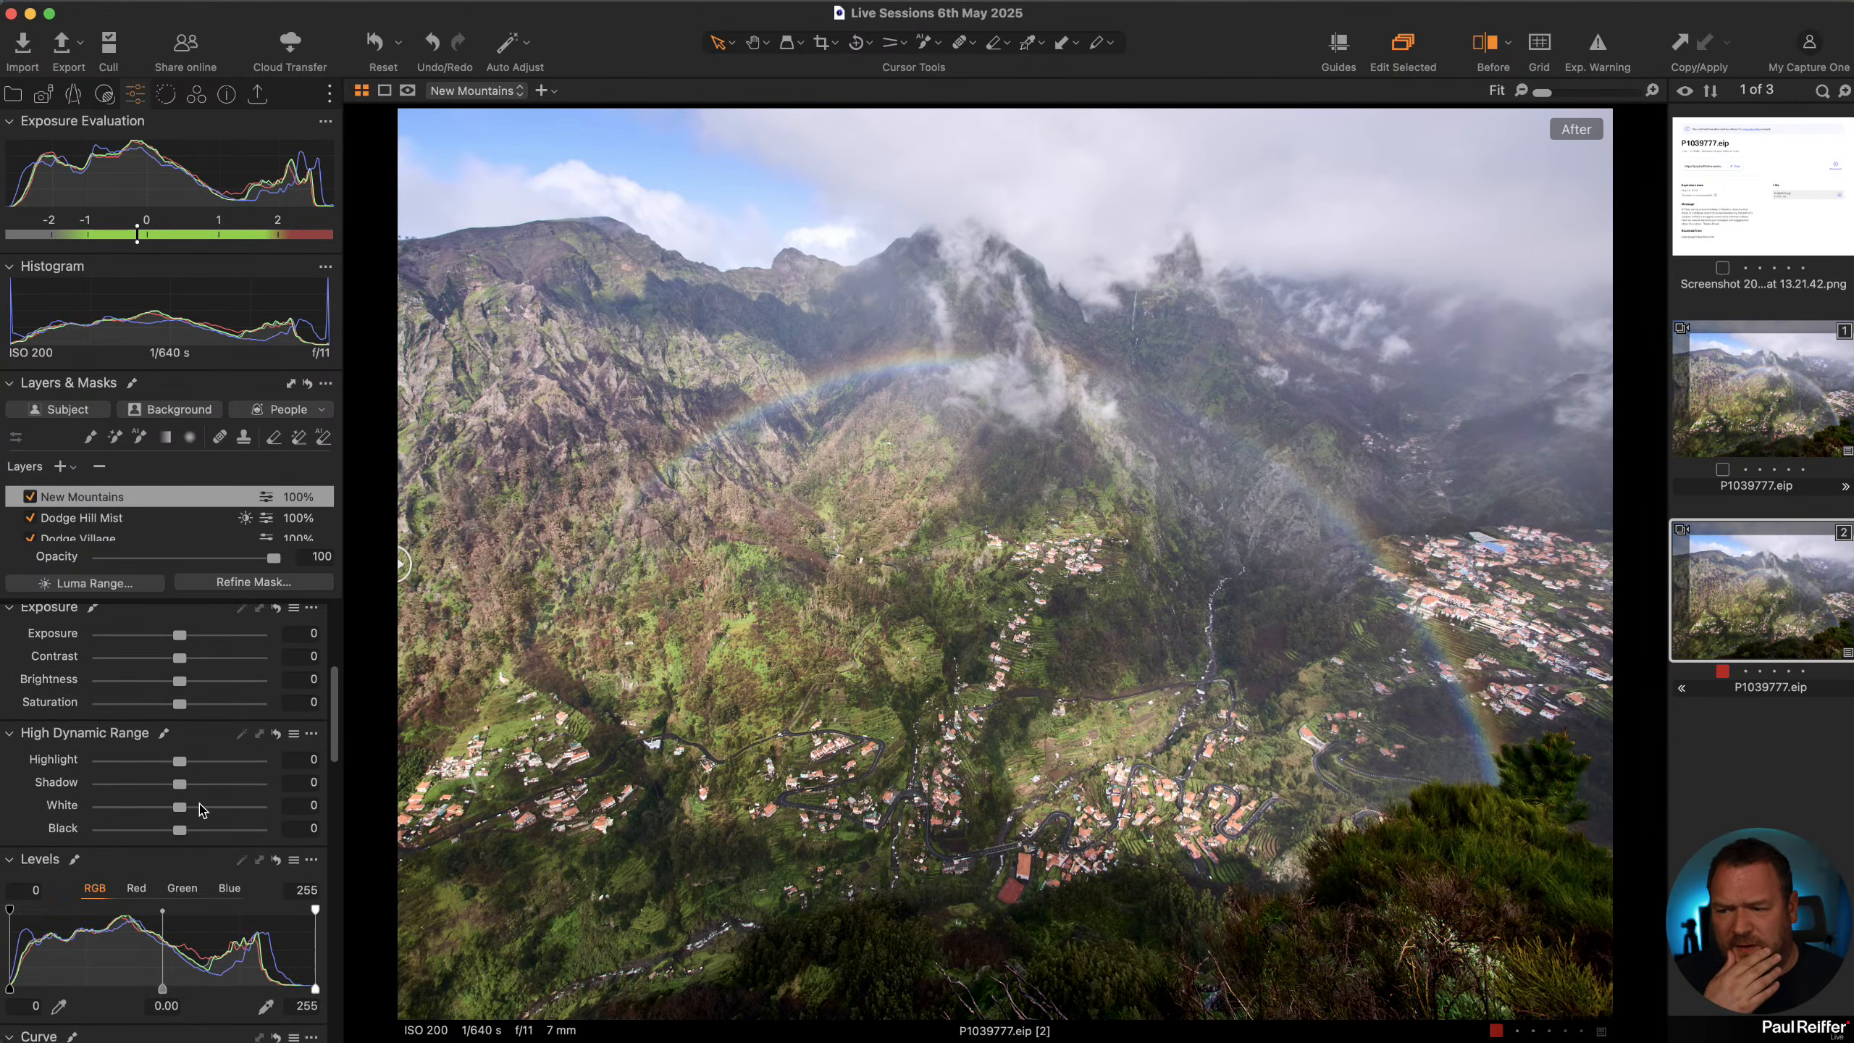
{"action": "scroll", "coordinate": [203, 807], "scroll_direction": "up", "scroll_amount": 1}
{"action": "left_click_drag", "start_coordinate": [179, 778], "coordinate": [170, 780]}
{"action": "left_click_drag", "start_coordinate": [180, 710], "coordinate": [176, 711]}
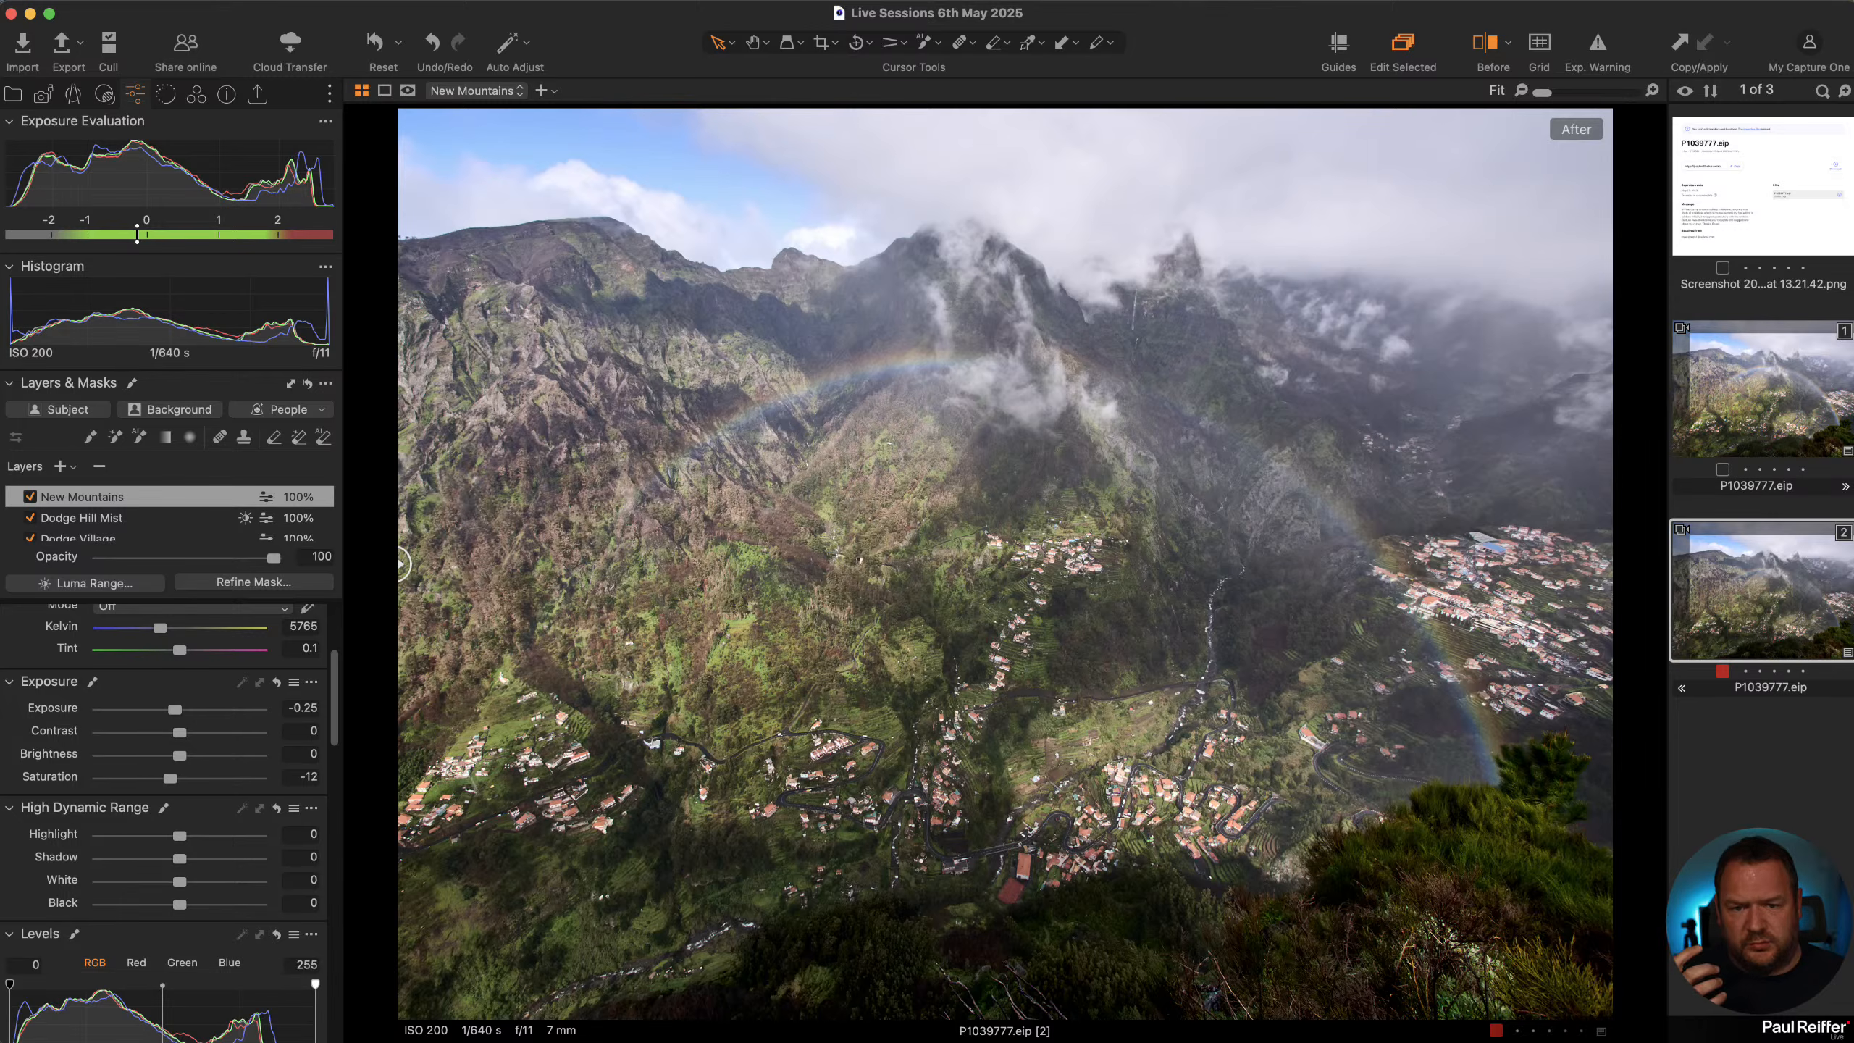
{"action": "left_click", "coordinate": [1766, 406]}
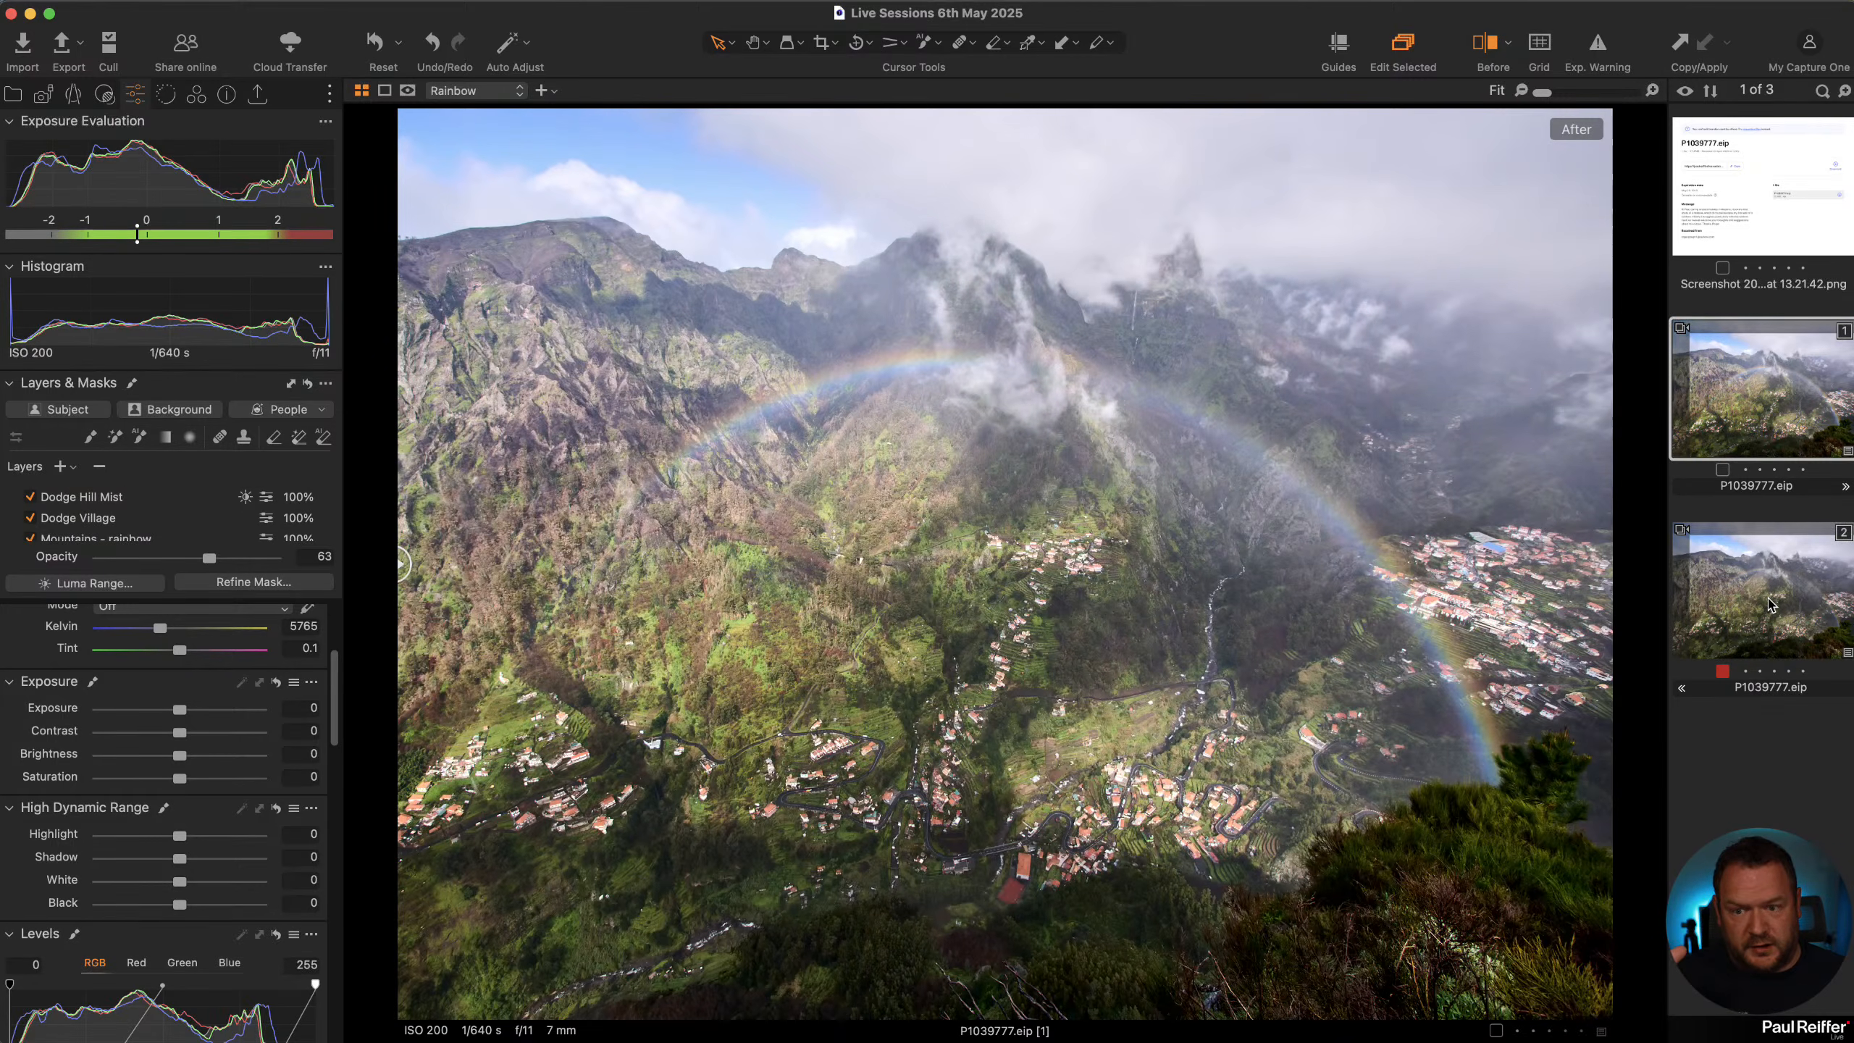
{"action": "left_click", "coordinate": [1769, 605]}
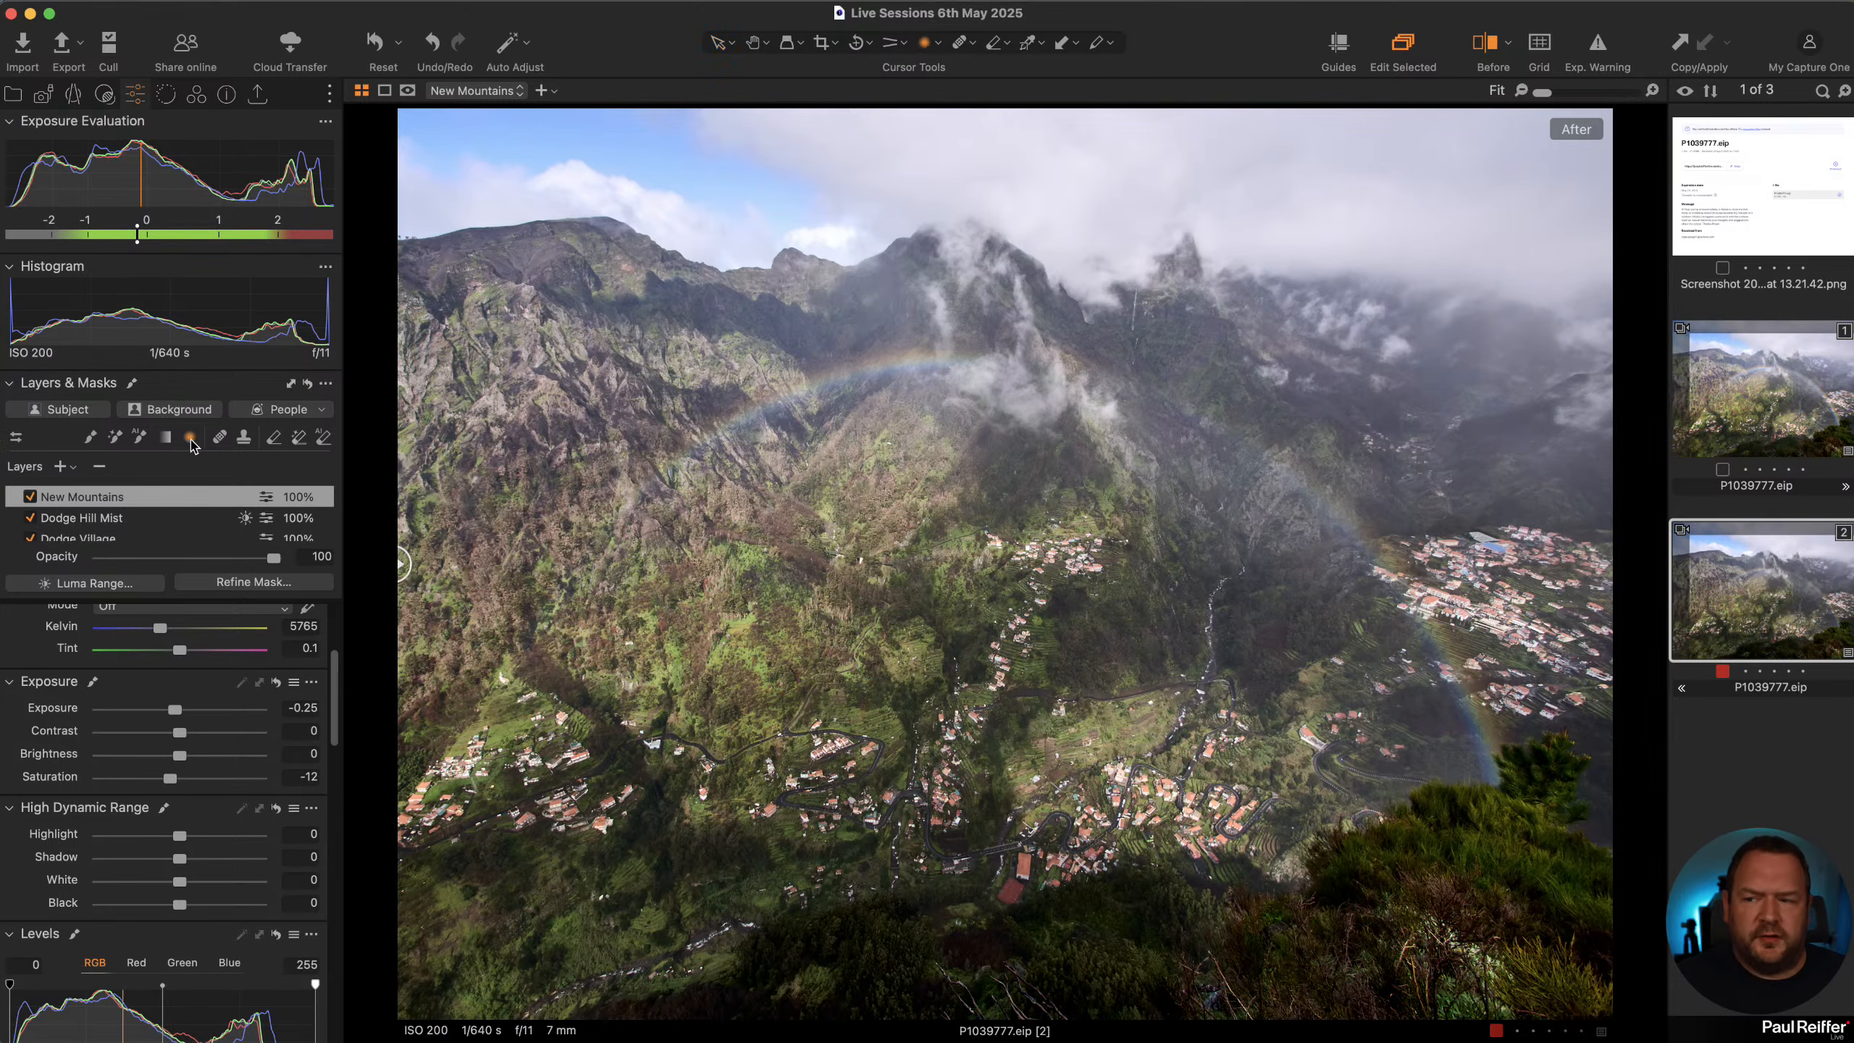
Add a new adjustment layer for brush masking and name it Rainbow 2
{"action": "left_click", "coordinate": [92, 438]}
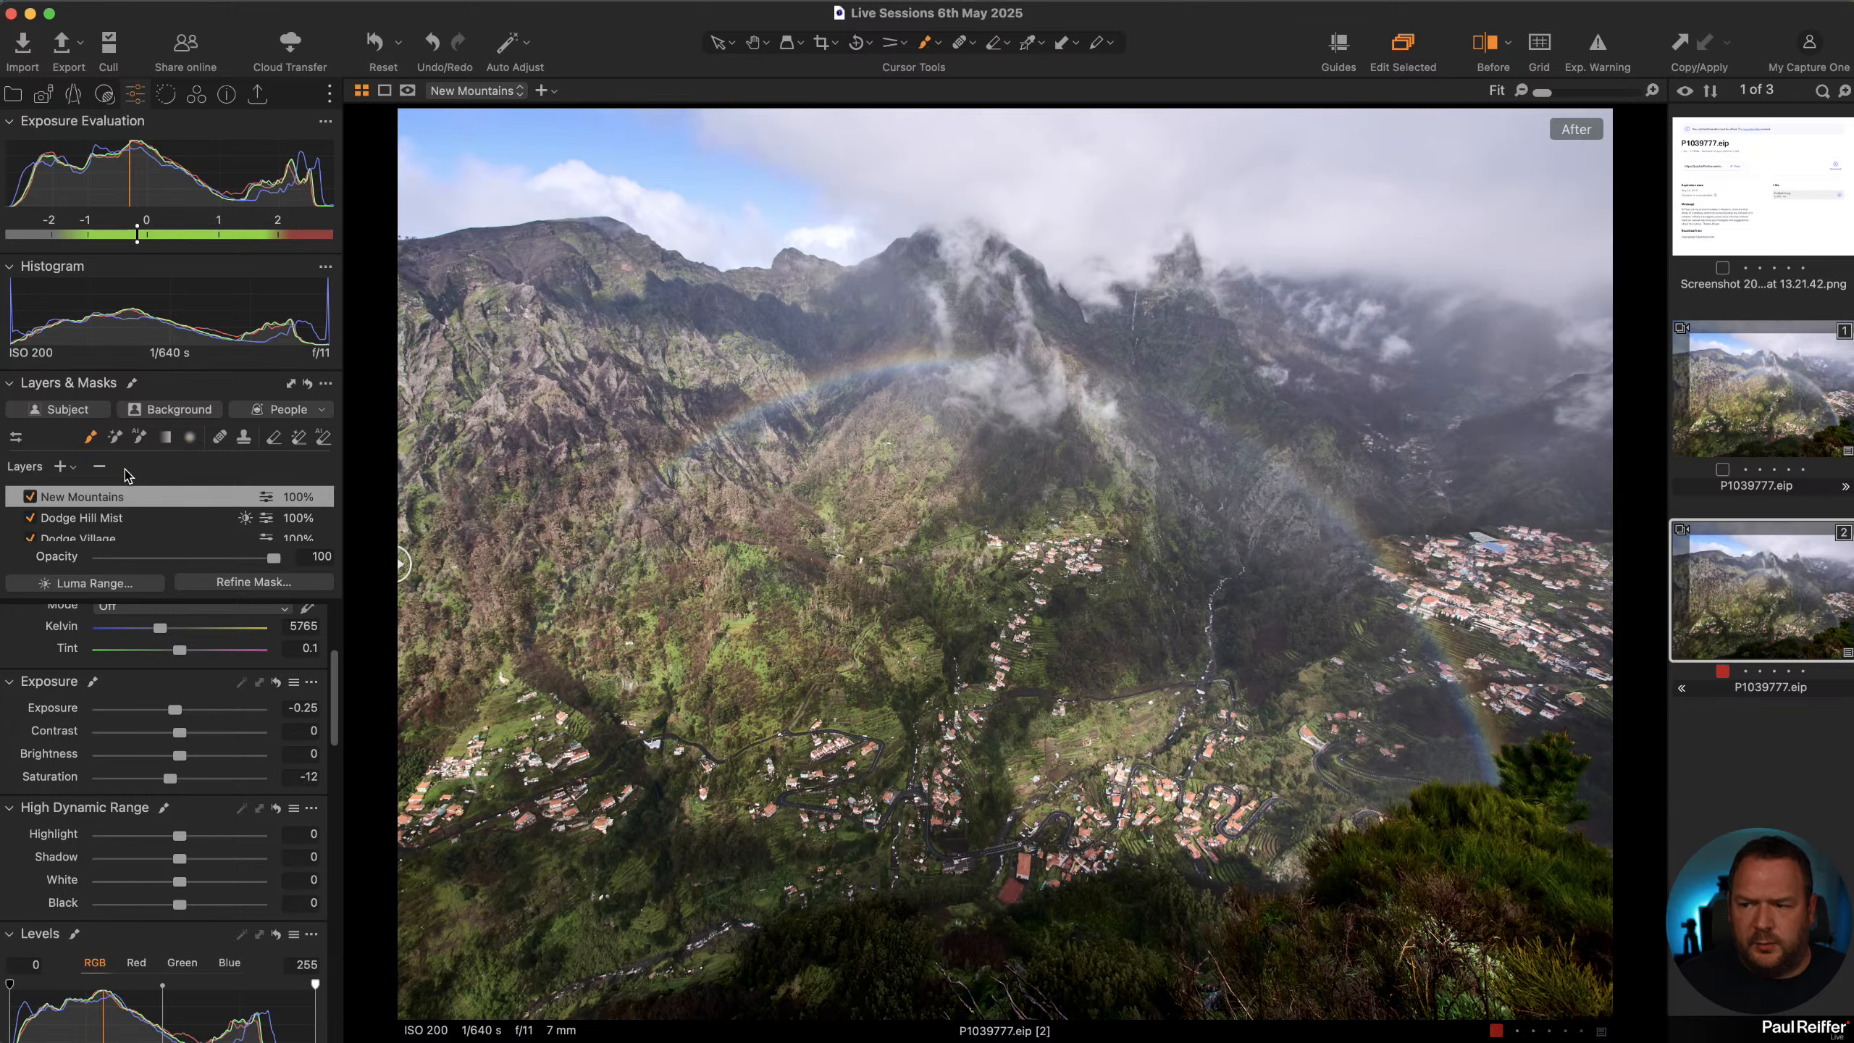
{"action": "left_click", "coordinate": [63, 466]}
{"action": "left_click", "coordinate": [133, 479]}
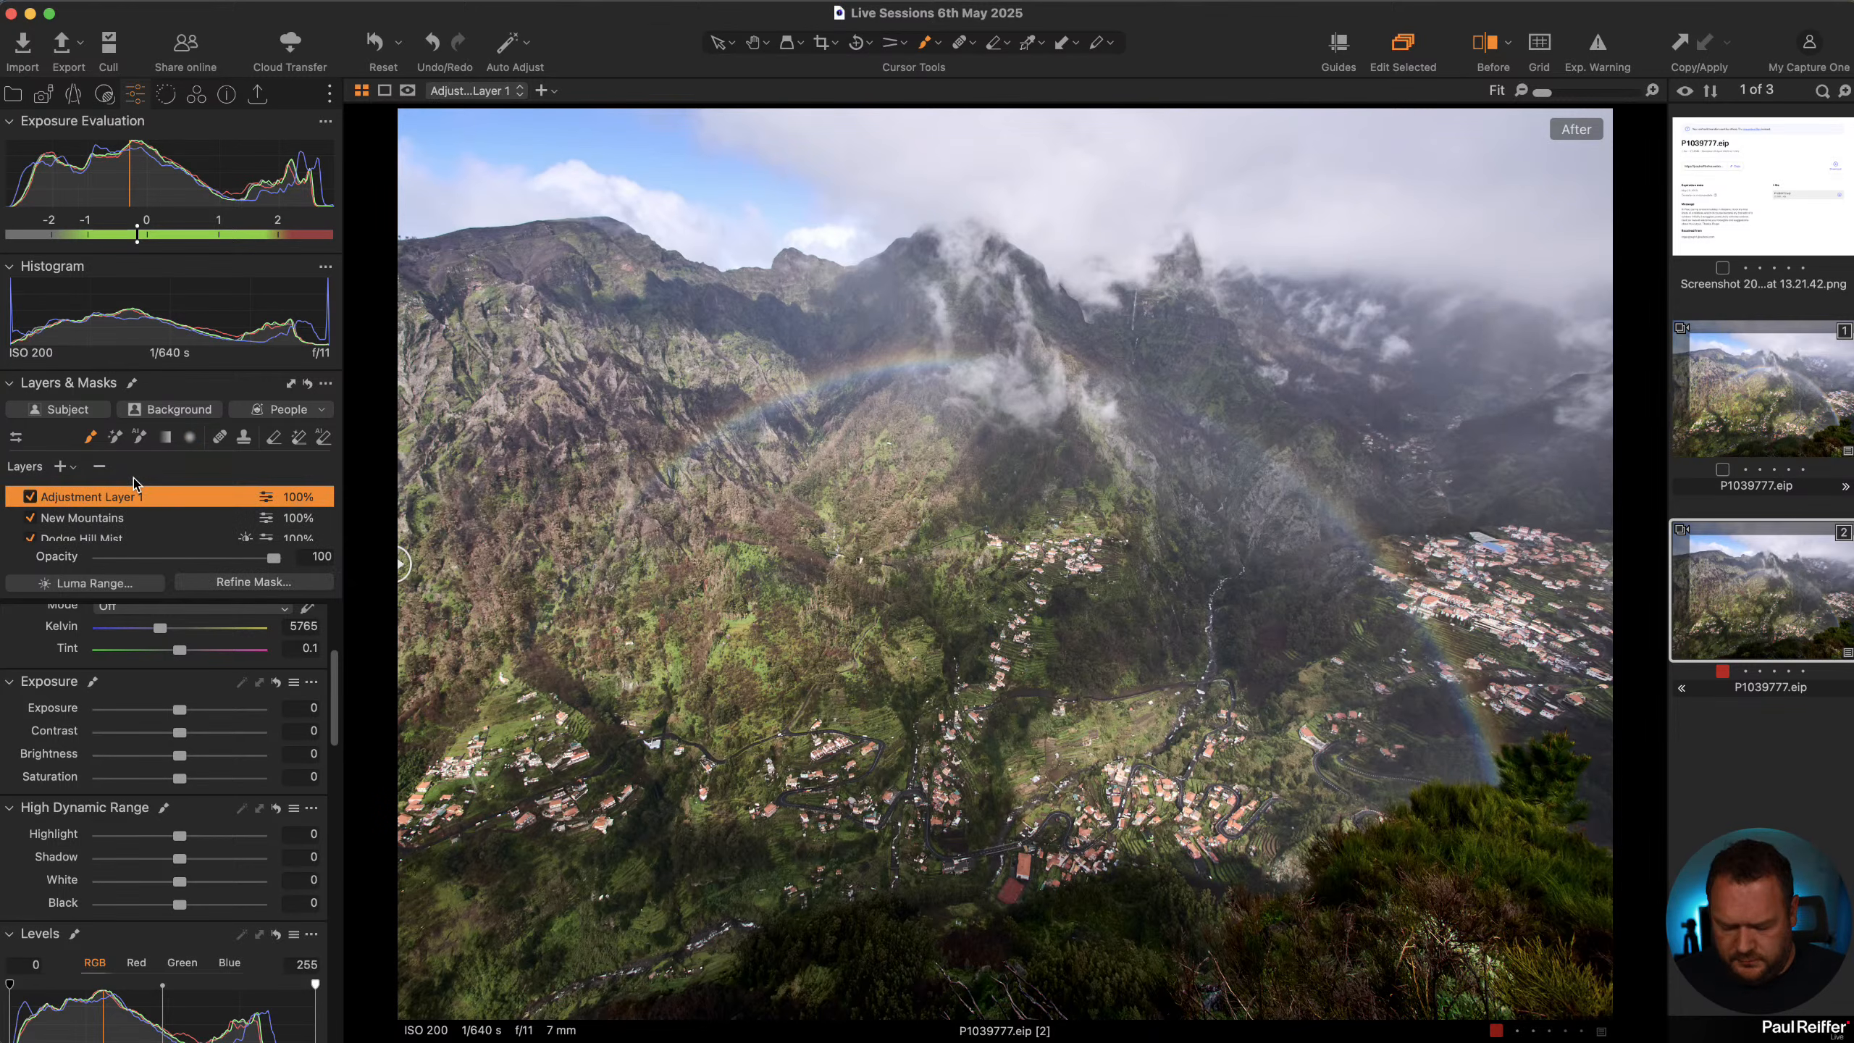
{"action": "double_click", "coordinate": [124, 497]}
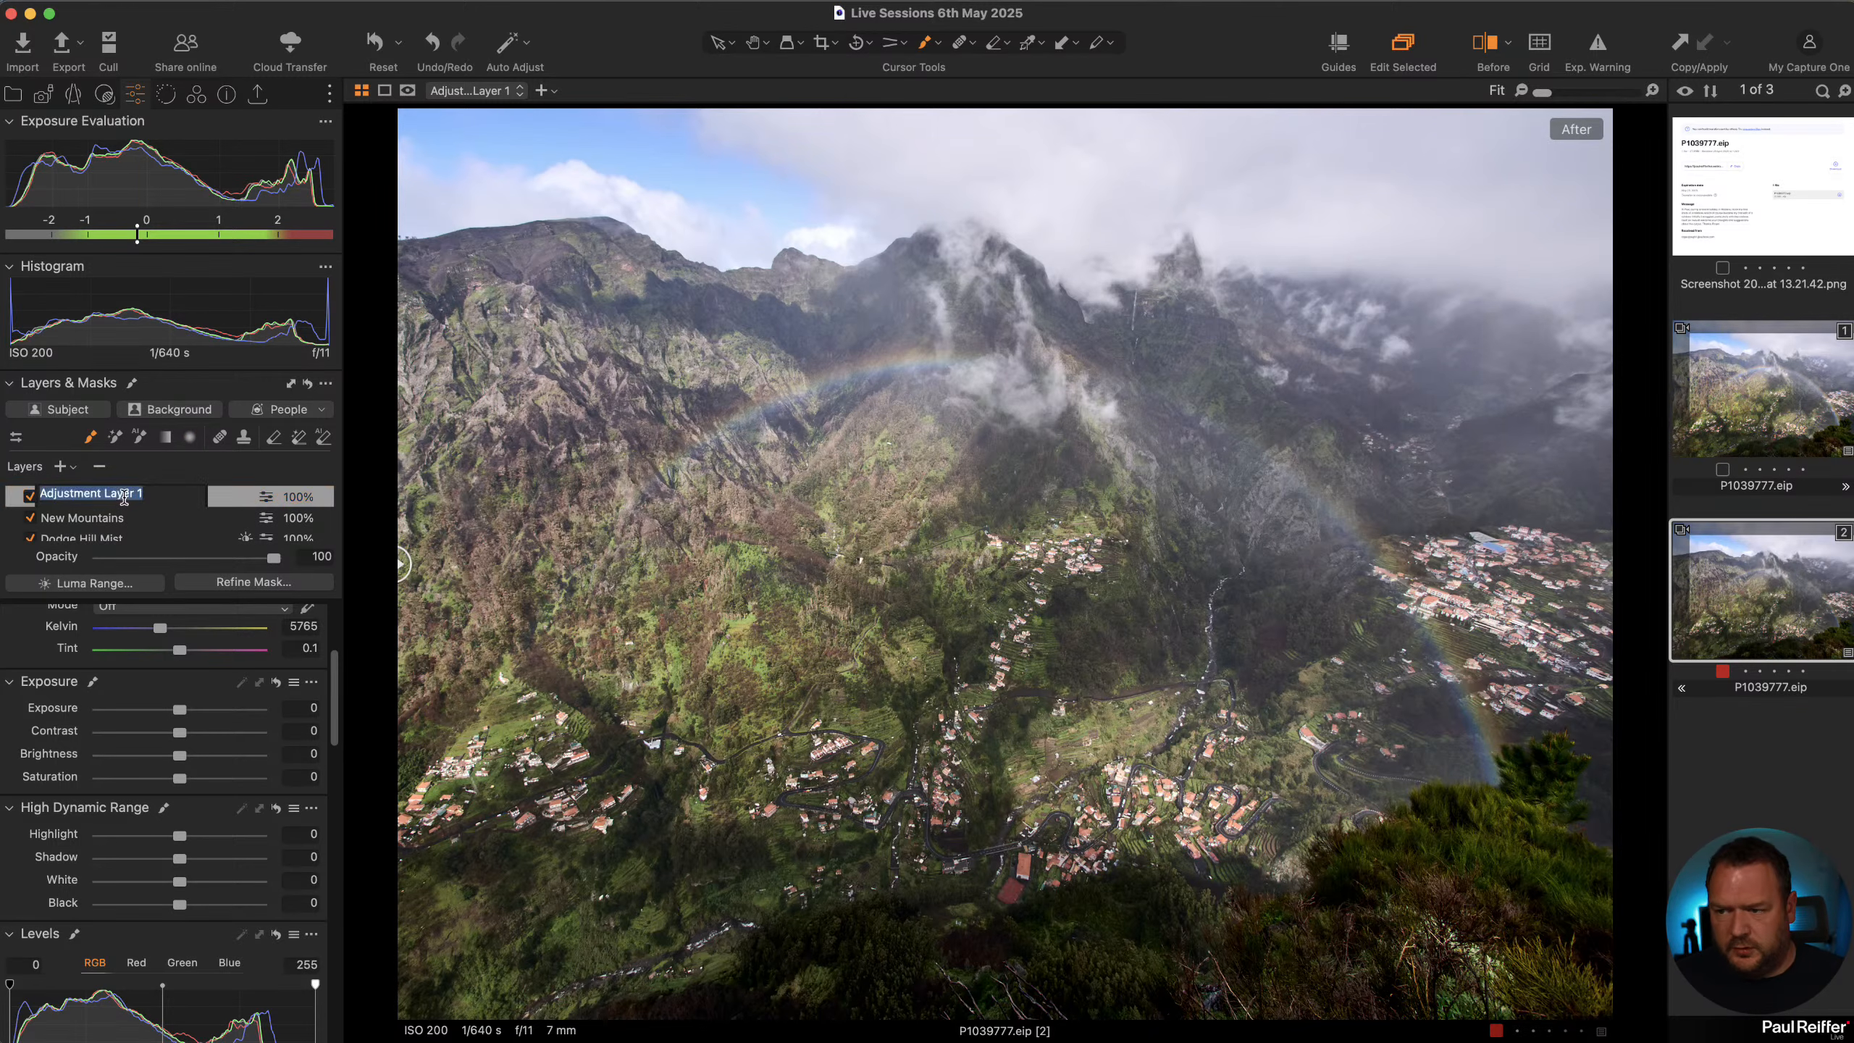
{"action": "type", "text": "Rainbow 2"}
{"action": "key", "text": "Return"}
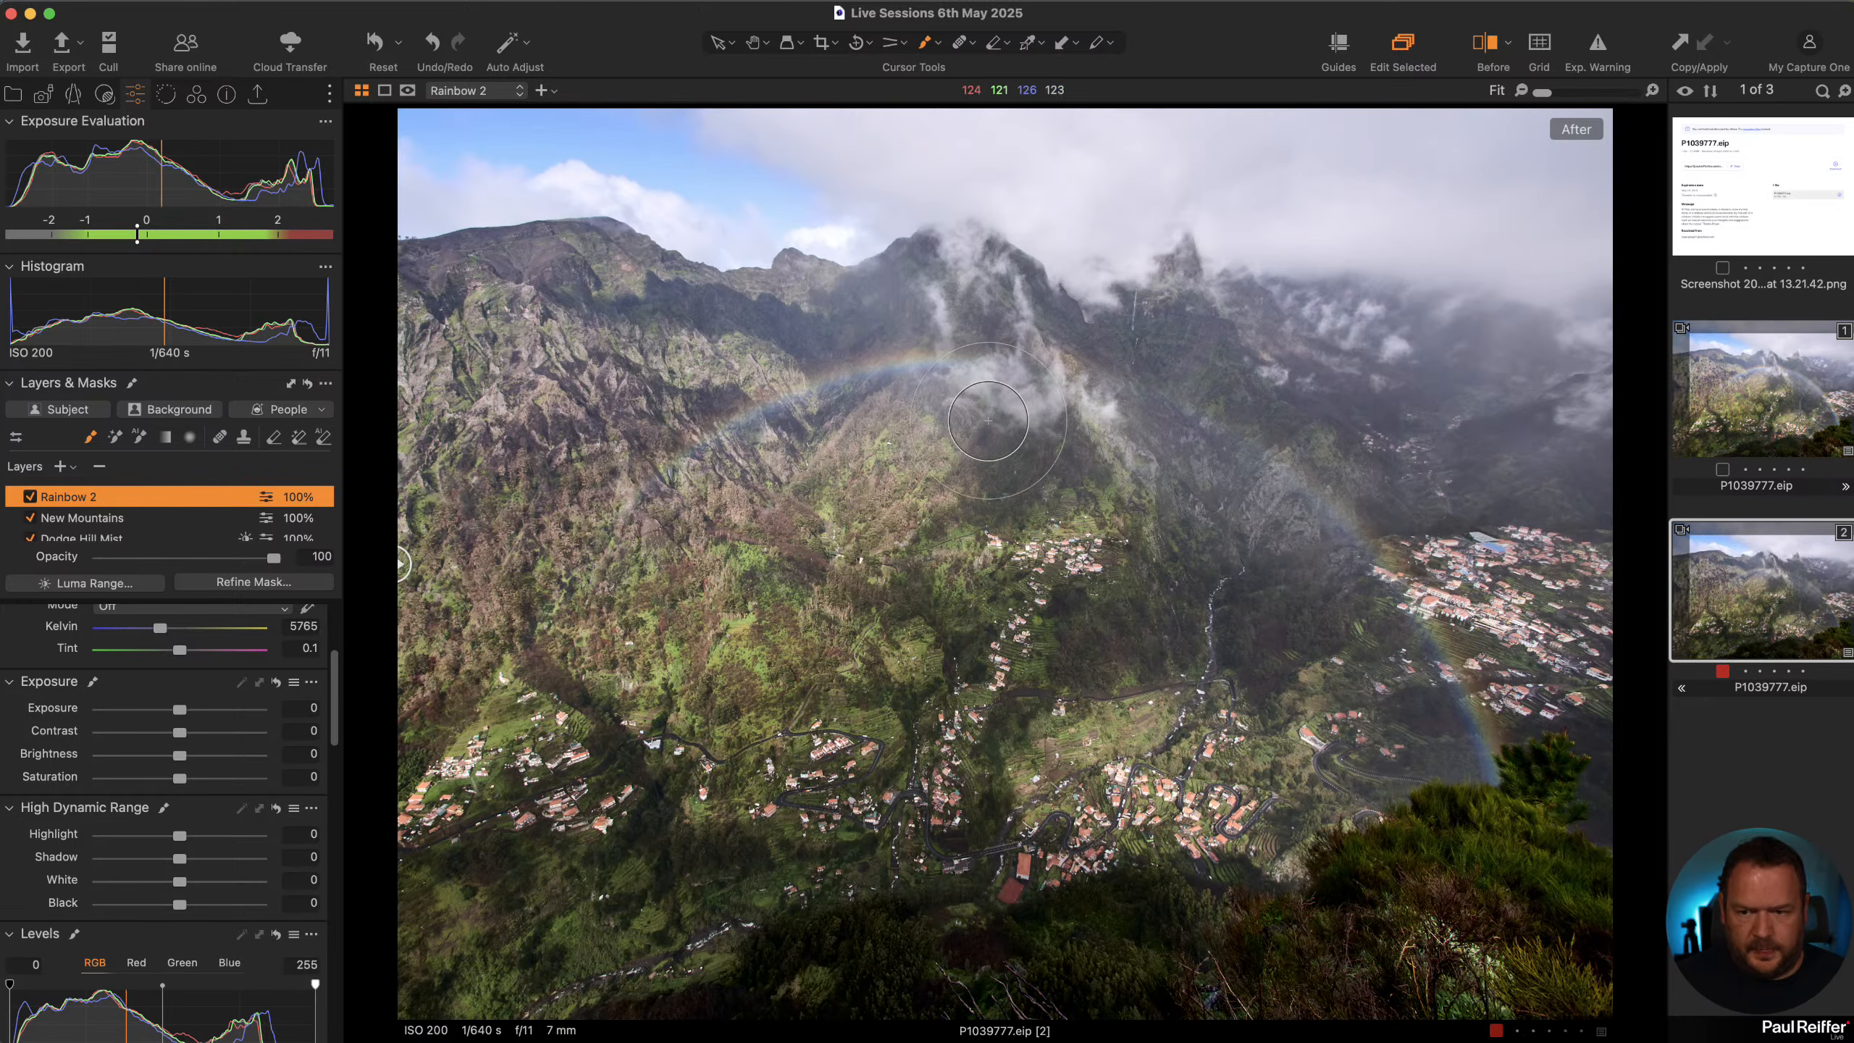
Paint a mask along the whole rainbow arc on the Rainbow 2 layer with a soft brush, size 108 and flow 100
{"action": "right_click", "coordinate": [951, 400]}
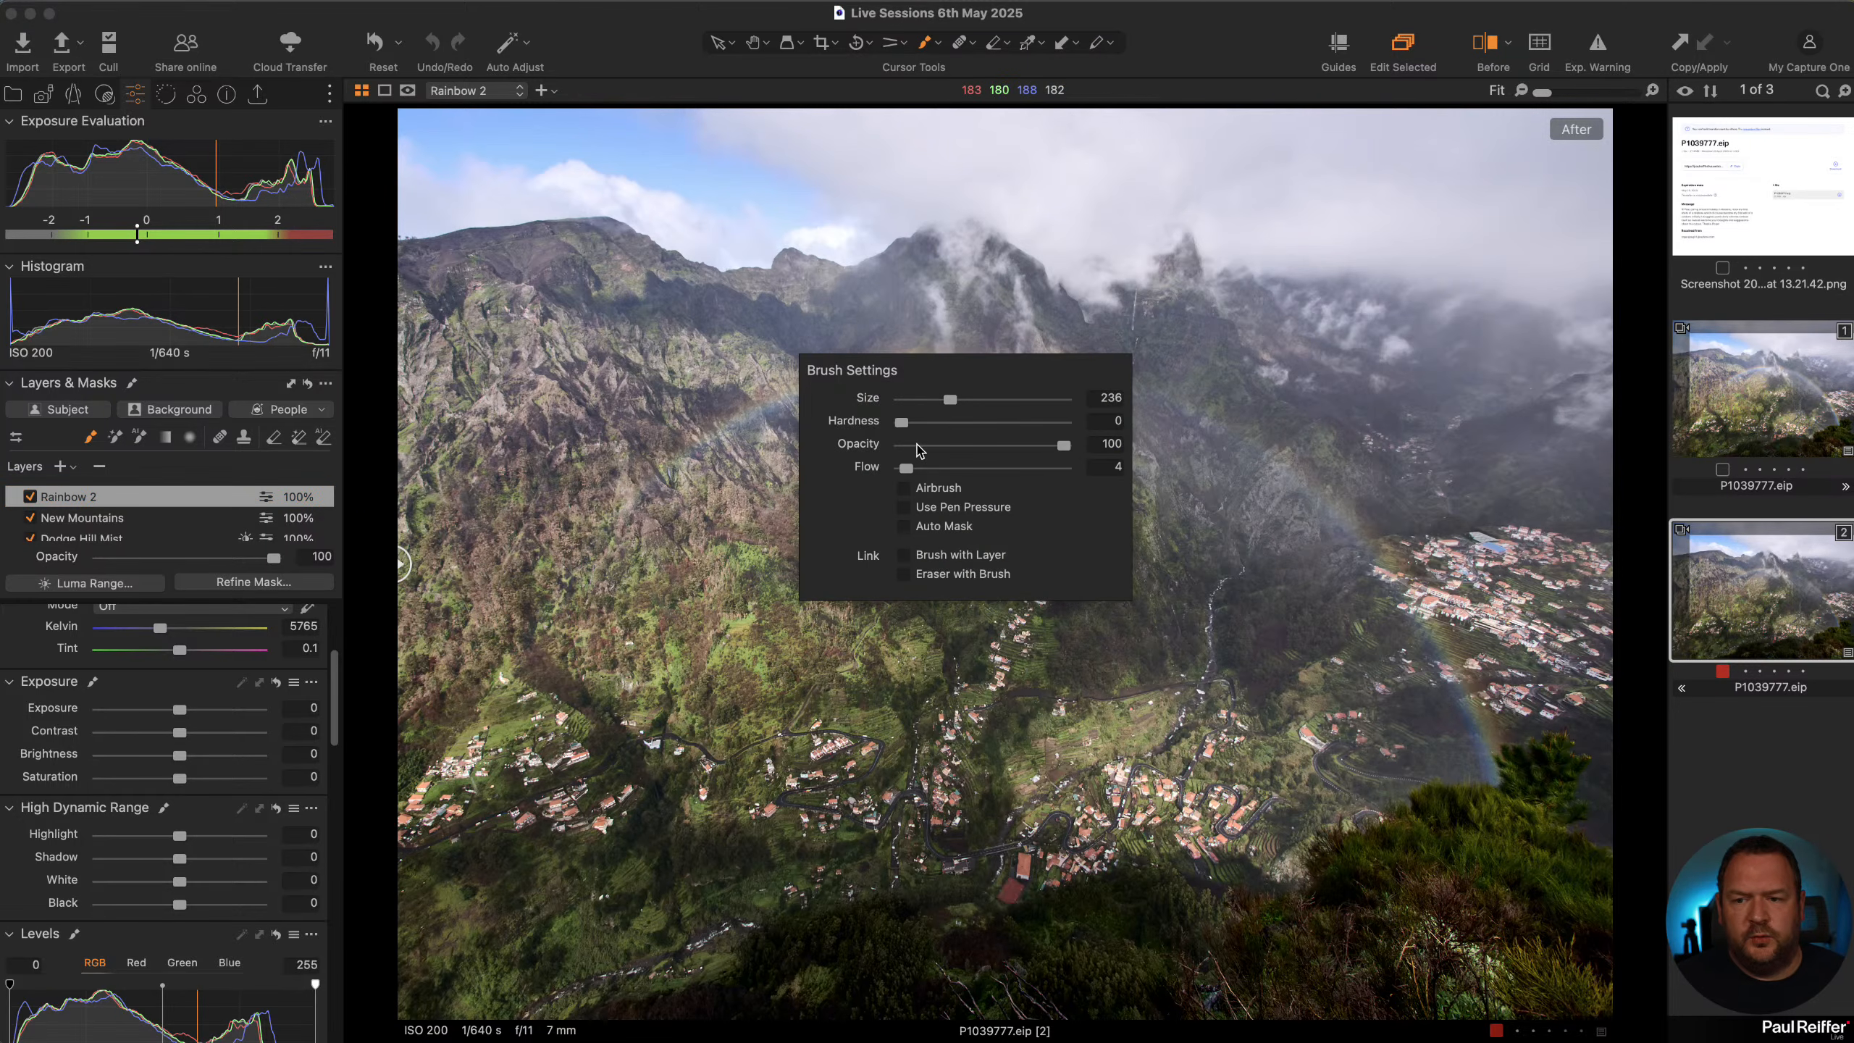
{"action": "left_click_drag", "start_coordinate": [908, 468], "coordinate": [1066, 465]}
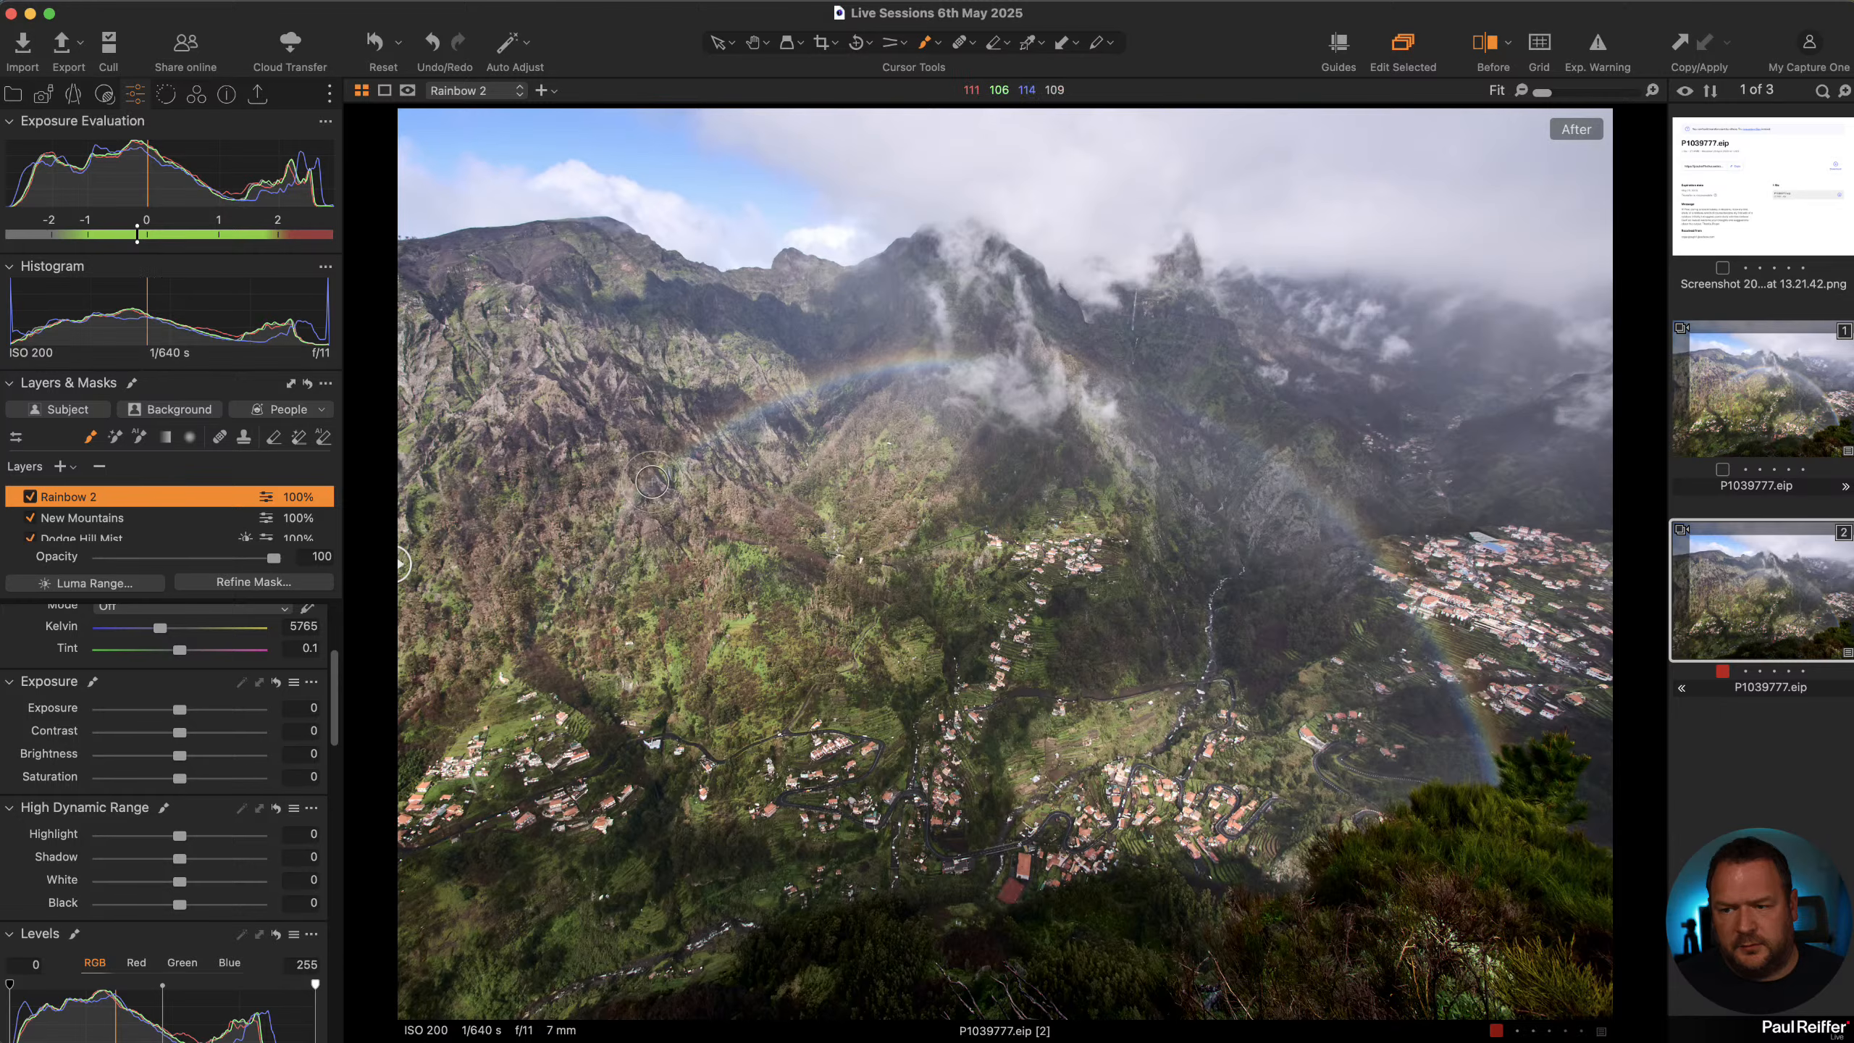
{"action": "left_click_drag", "start_coordinate": [651, 482], "coordinate": [708, 442]}
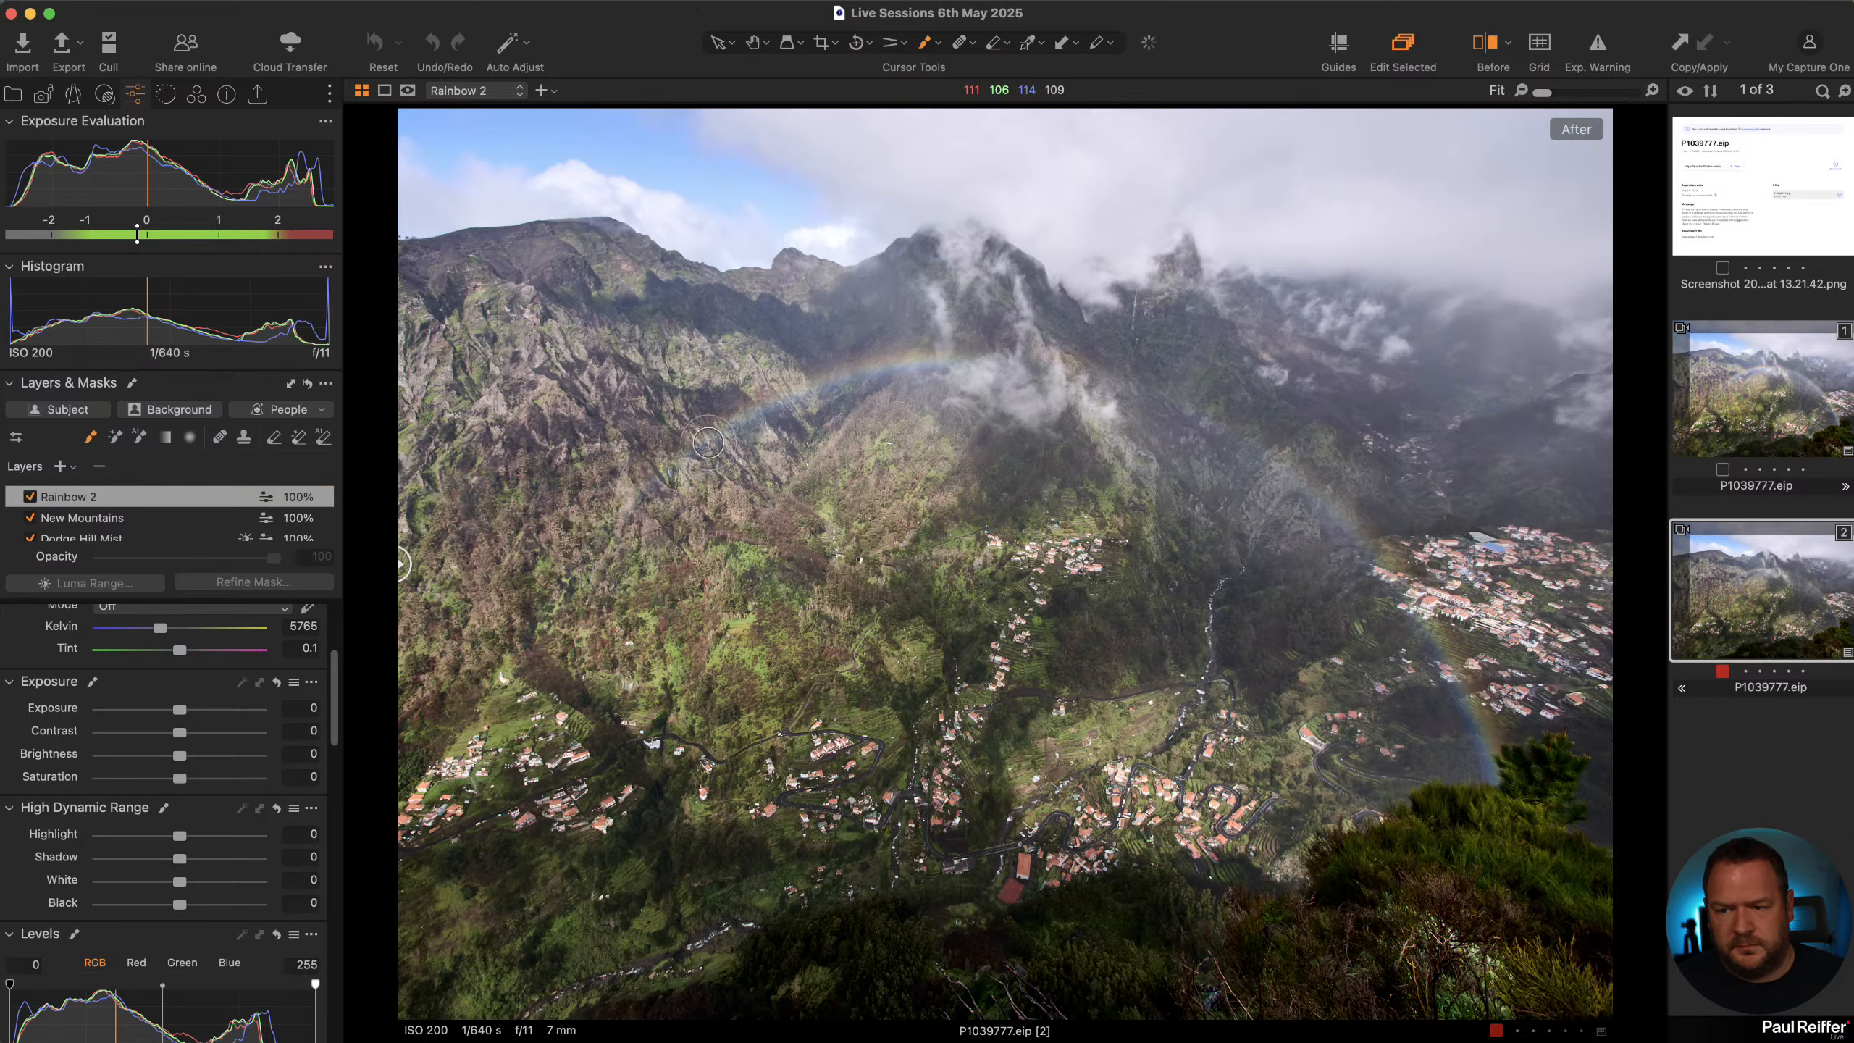
{"action": "key", "text": "m"}
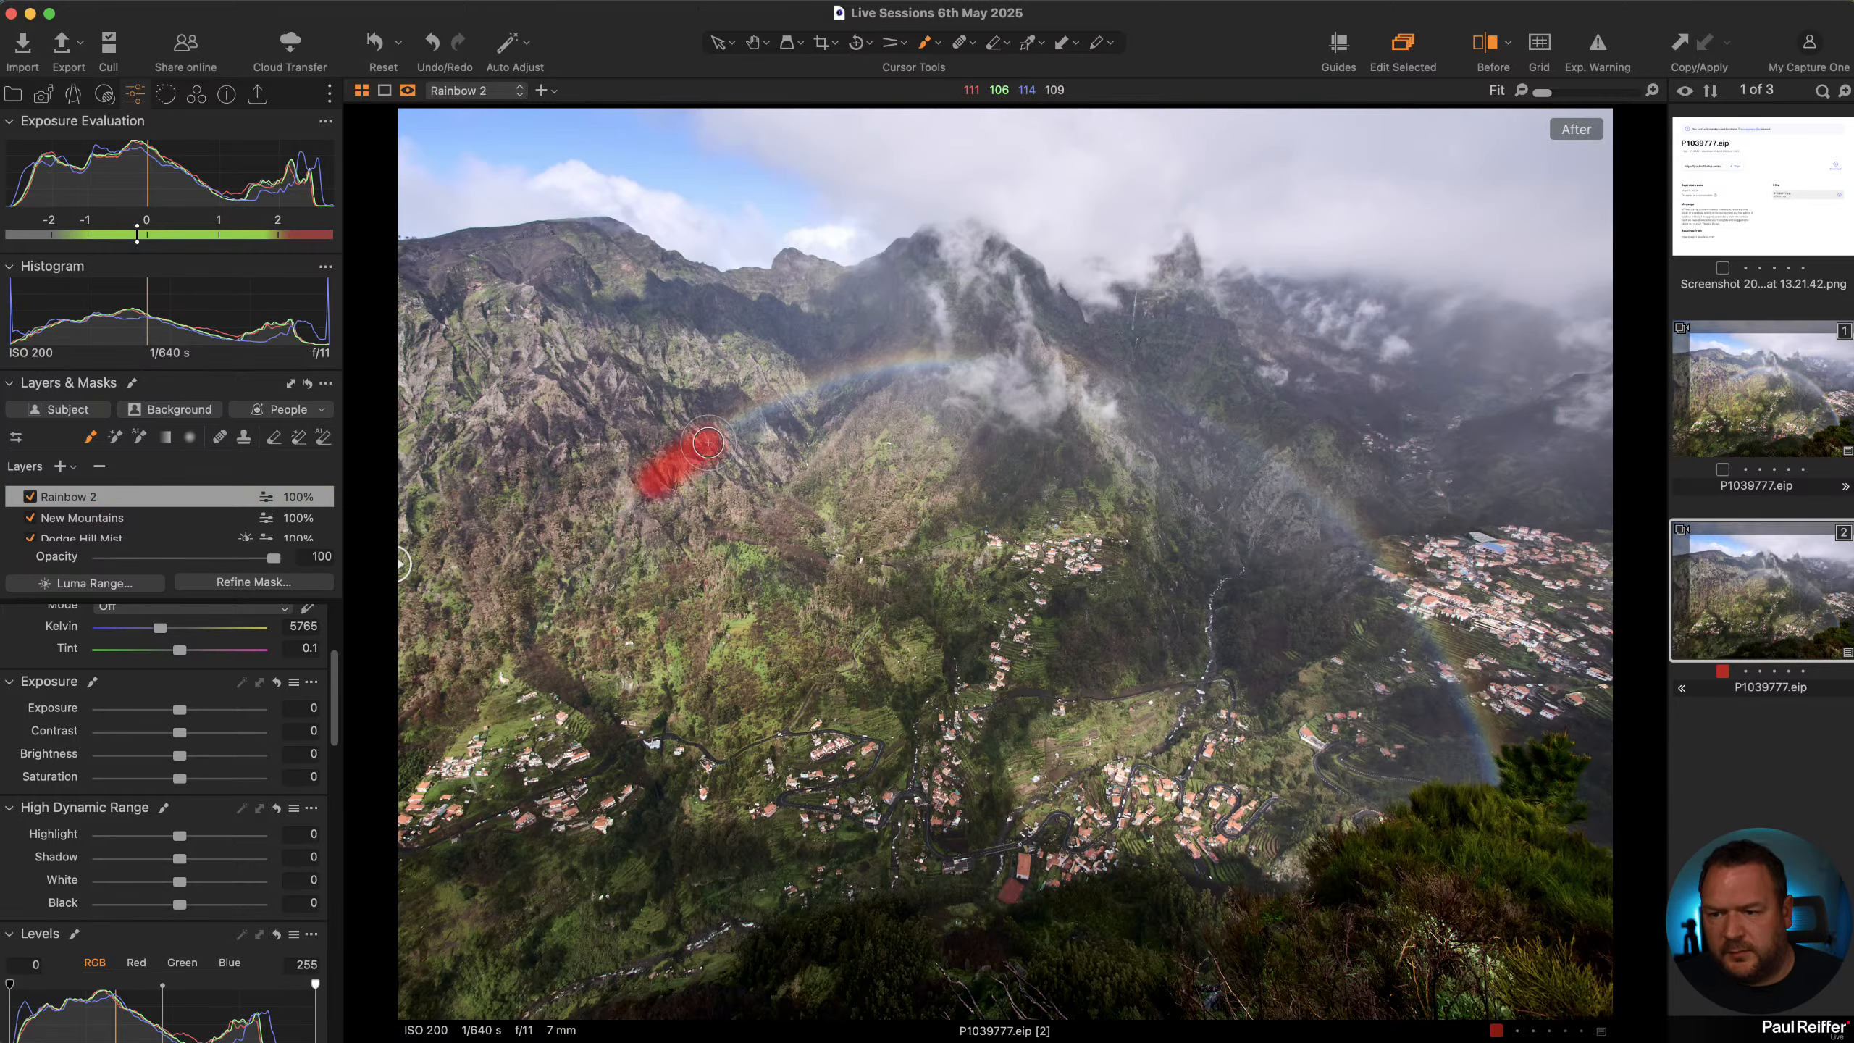
{"action": "mouse_move", "coordinate": [702, 446]}
{"action": "left_mouse_down"}
{"action": "mouse_move", "coordinate": [832, 383]}
{"action": "mouse_move", "coordinate": [940, 362]}
{"action": "mouse_move", "coordinate": [1124, 376]}
{"action": "mouse_move", "coordinate": [1272, 455]}
{"action": "mouse_move", "coordinate": [1386, 570]}
{"action": "mouse_move", "coordinate": [1459, 676]}
{"action": "mouse_move", "coordinate": [1483, 774]}
{"action": "left_mouse_up"}
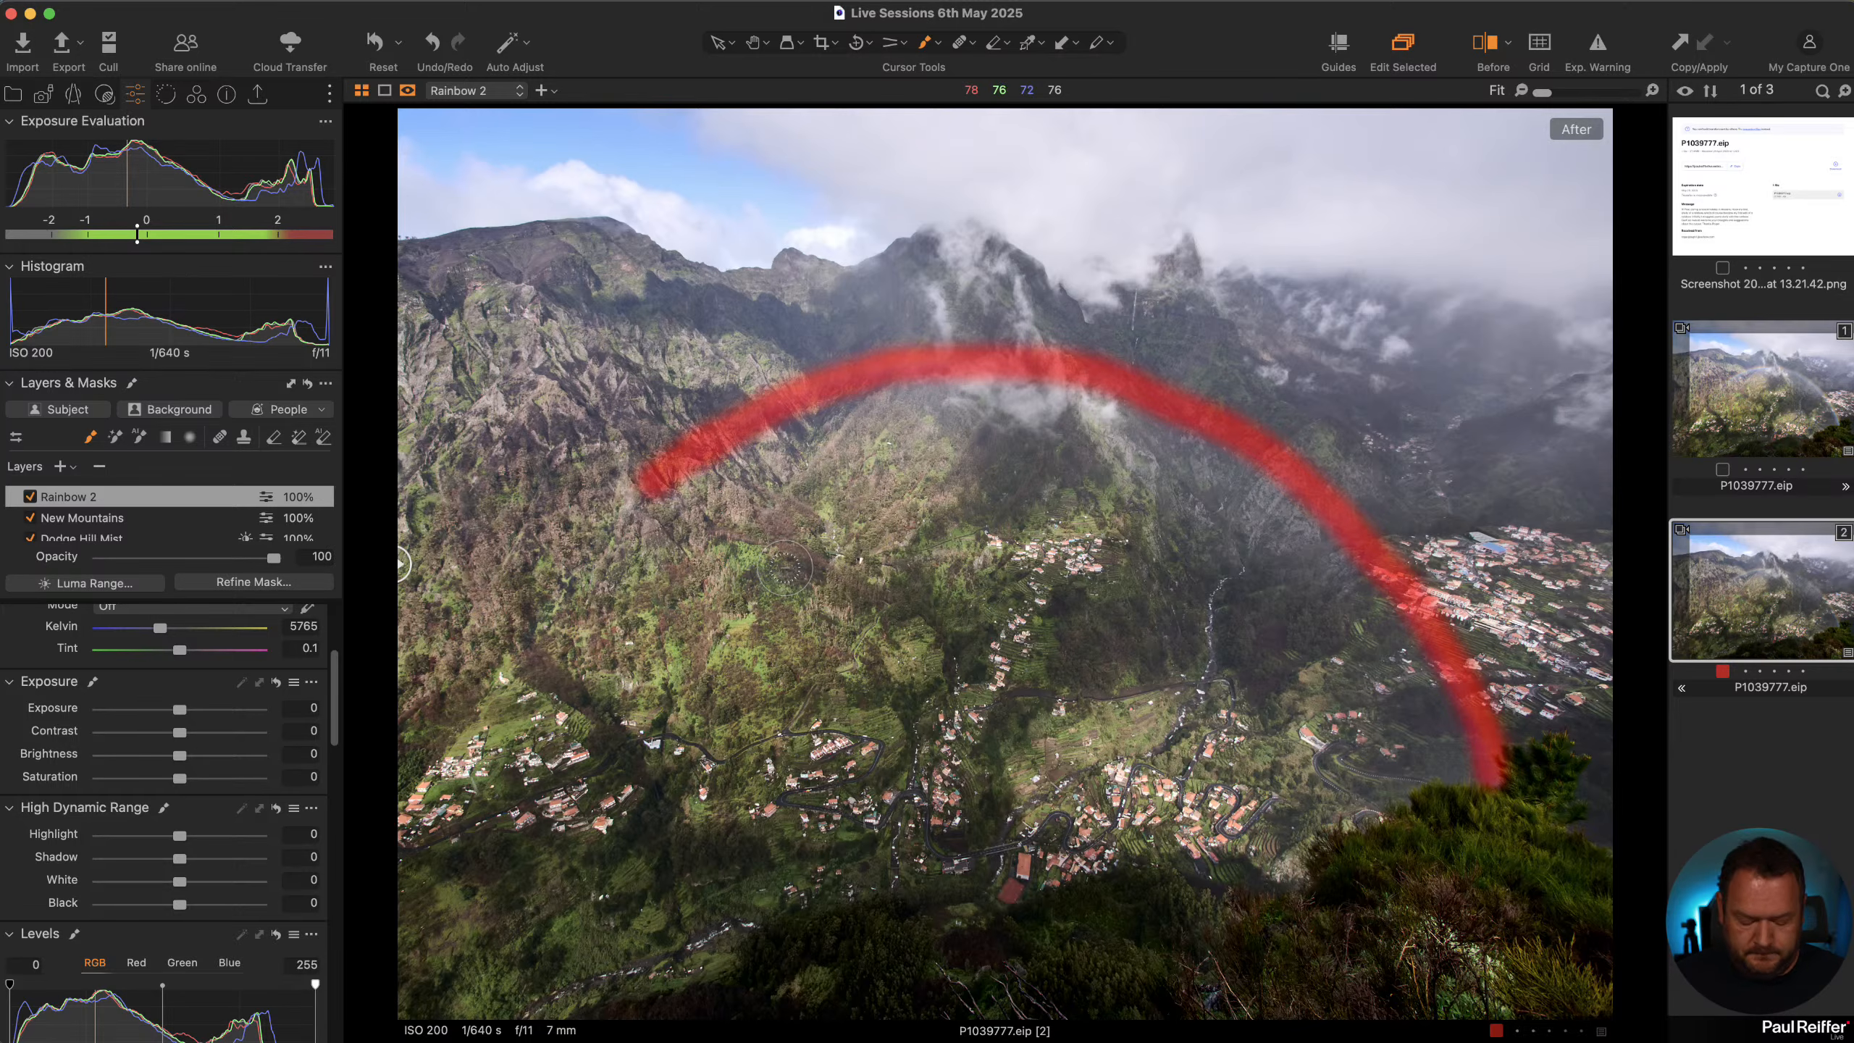
Display the Rainbow 2 mask in grayscale and refine it with a radius of 49
{"action": "key", "text": "alt+m"}
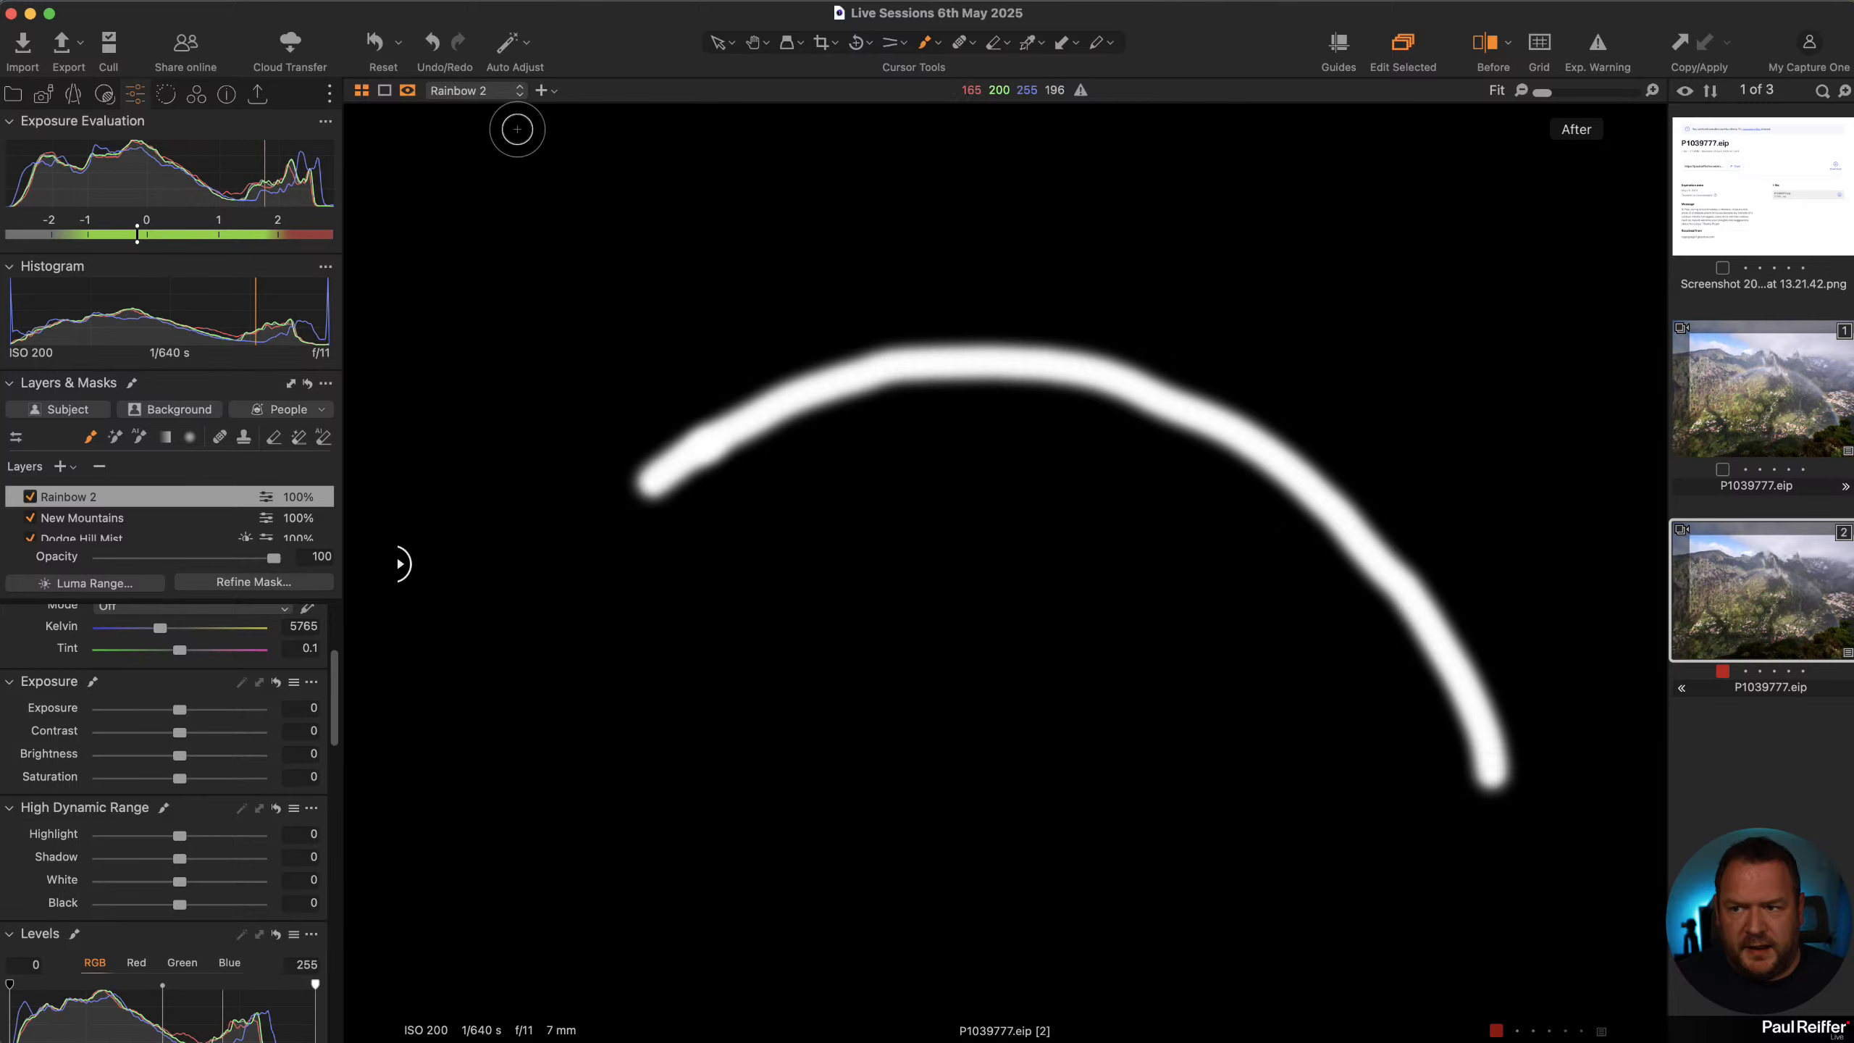
{"action": "left_click", "coordinate": [409, 91]}
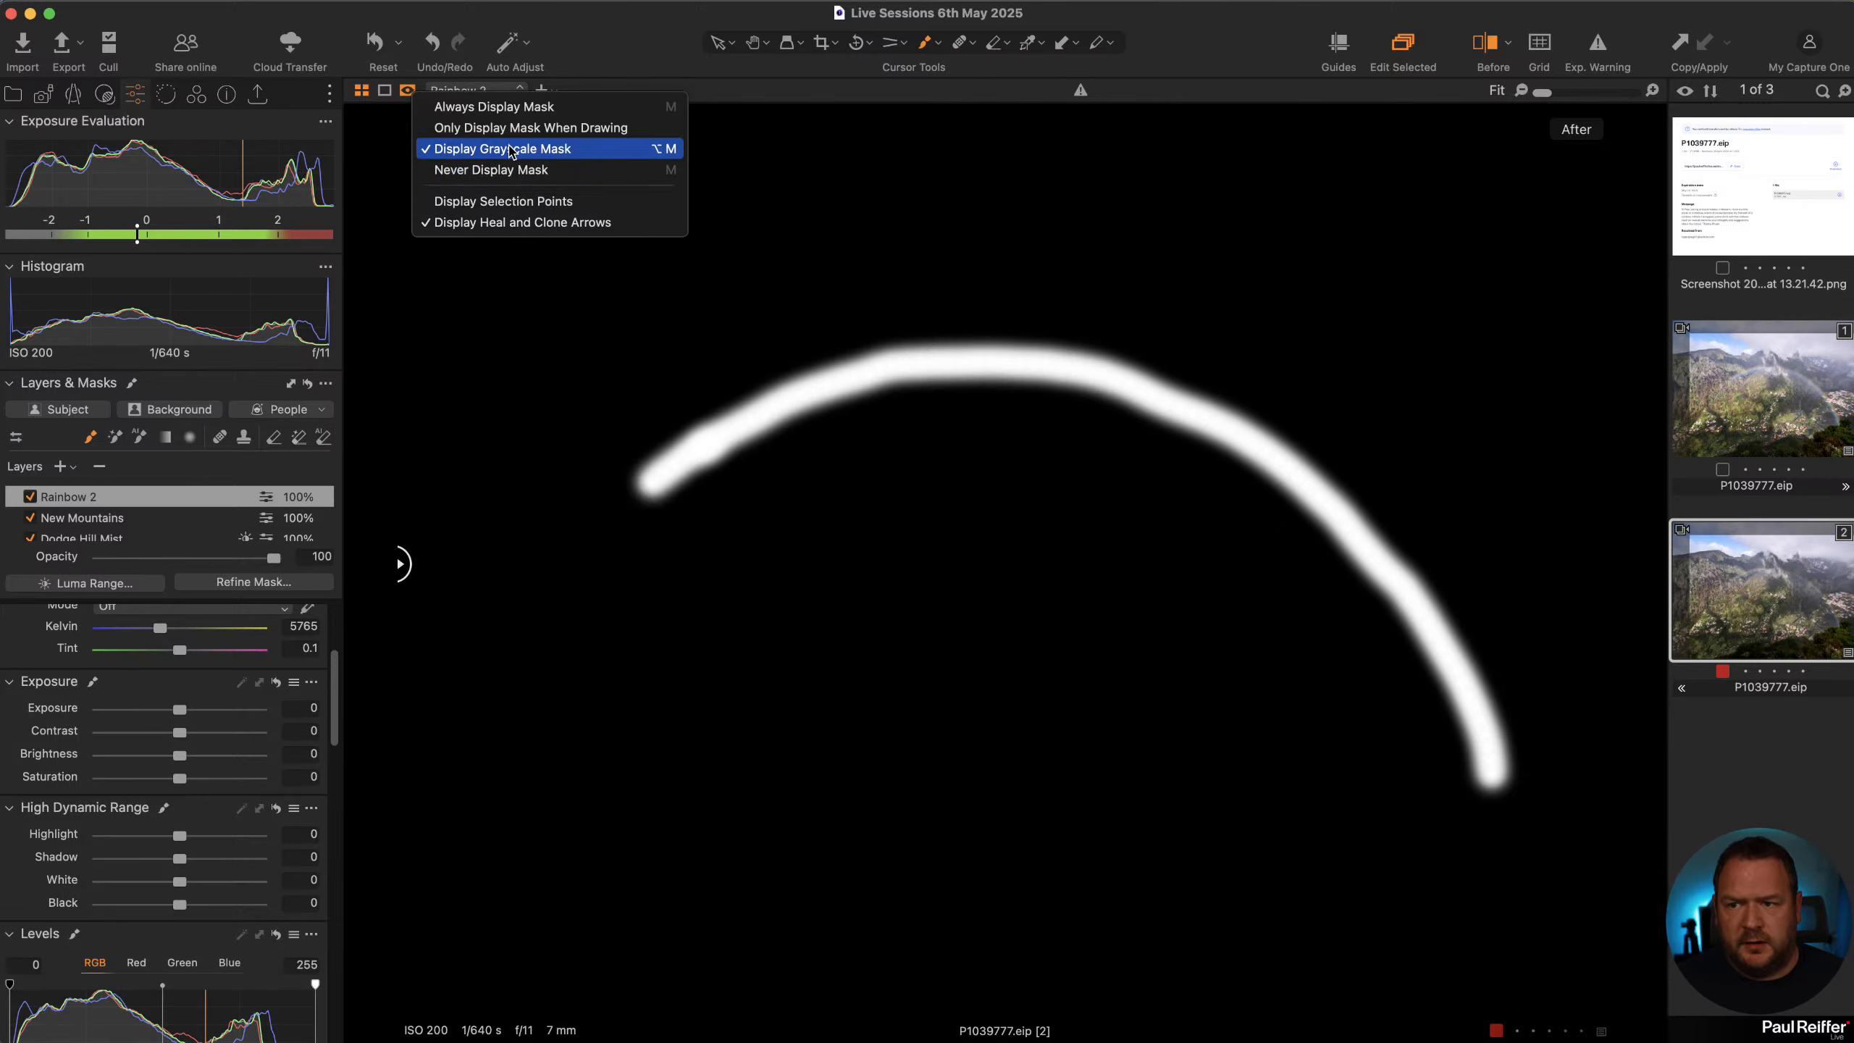
{"action": "left_click", "coordinate": [628, 40]}
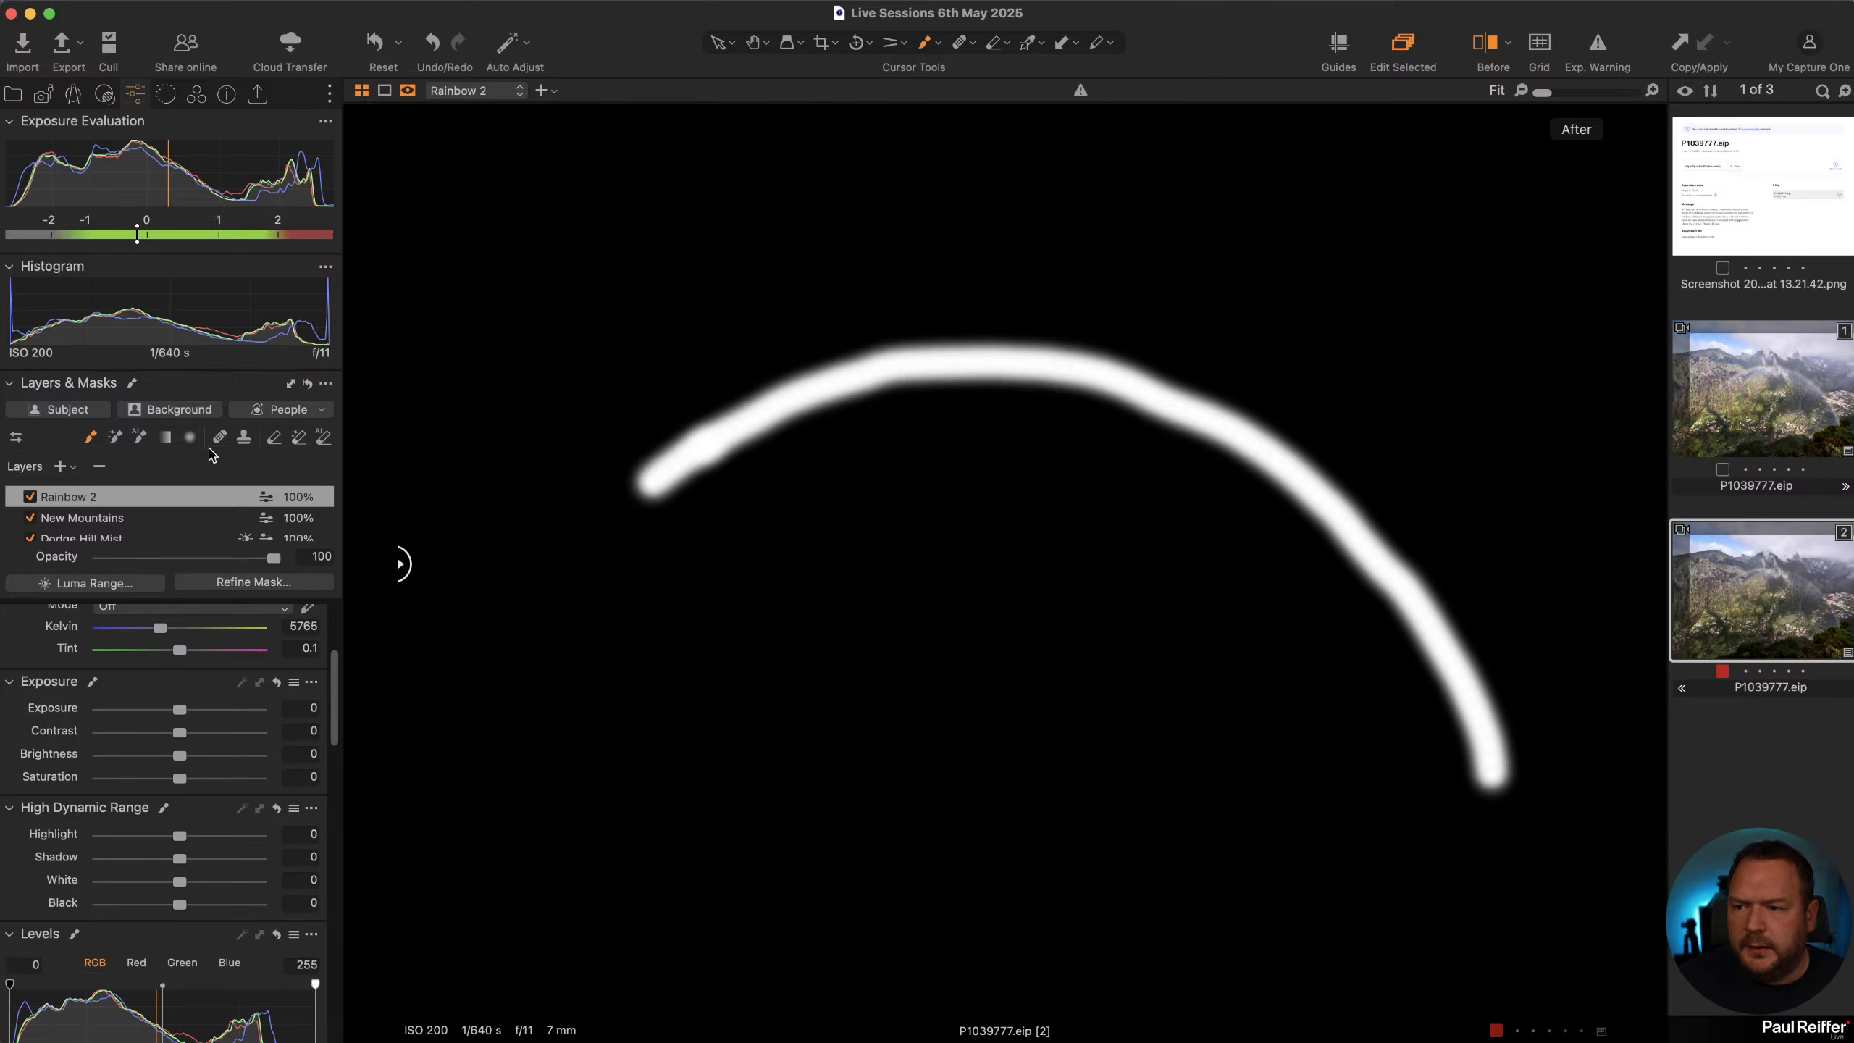
{"action": "left_click", "coordinate": [252, 583]}
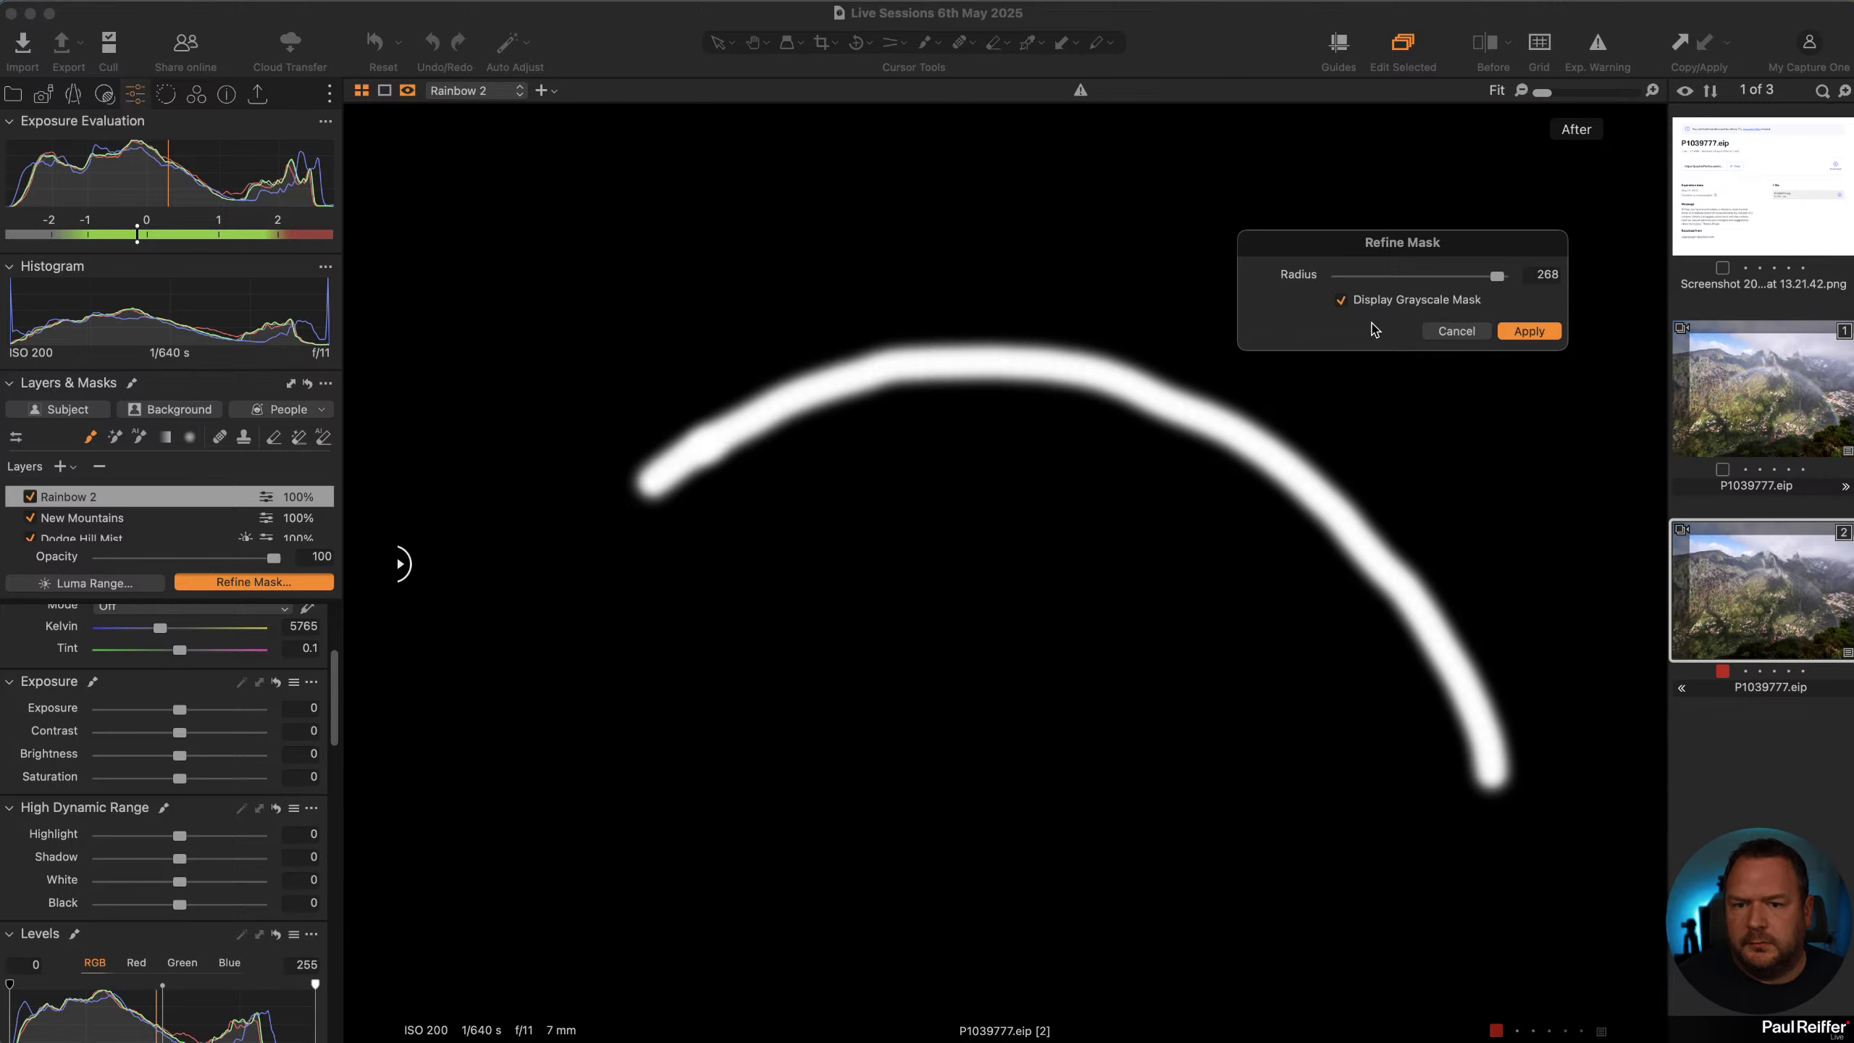
{"action": "left_click_drag", "start_coordinate": [1497, 275], "coordinate": [1450, 281]}
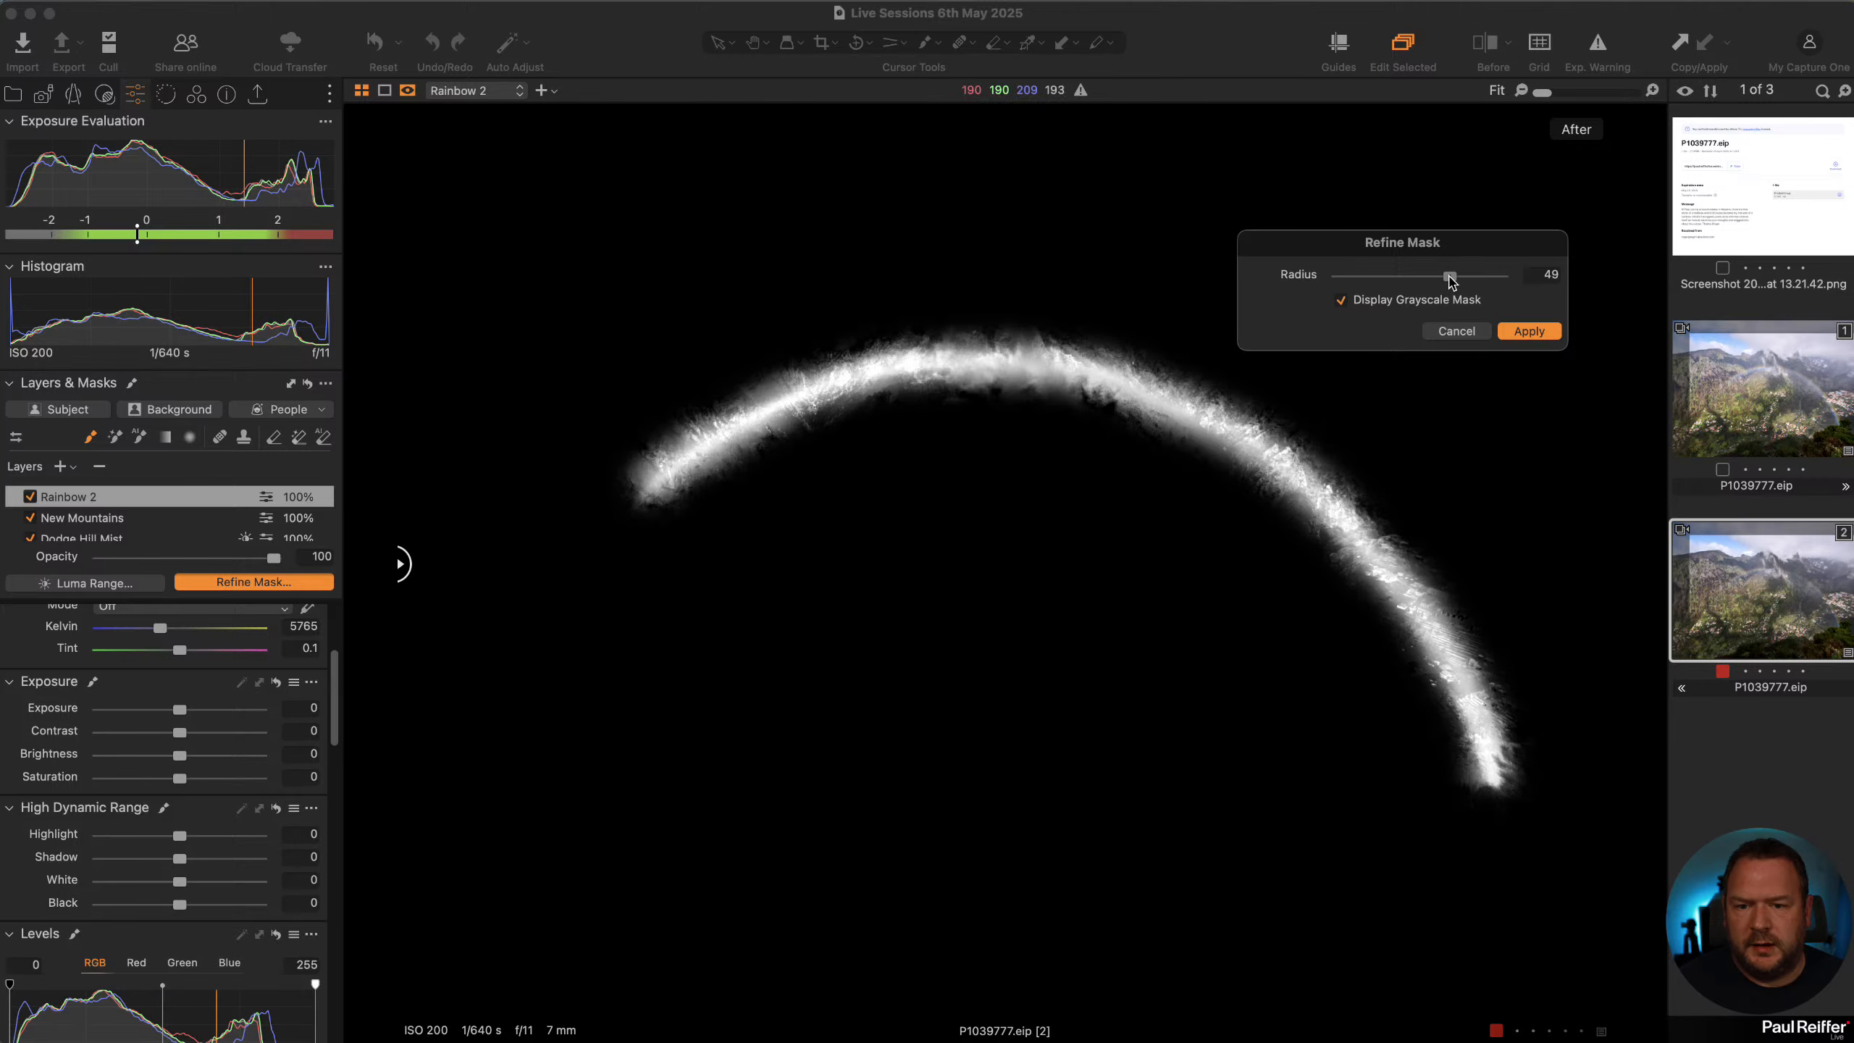
{"action": "left_click", "coordinate": [1528, 332]}
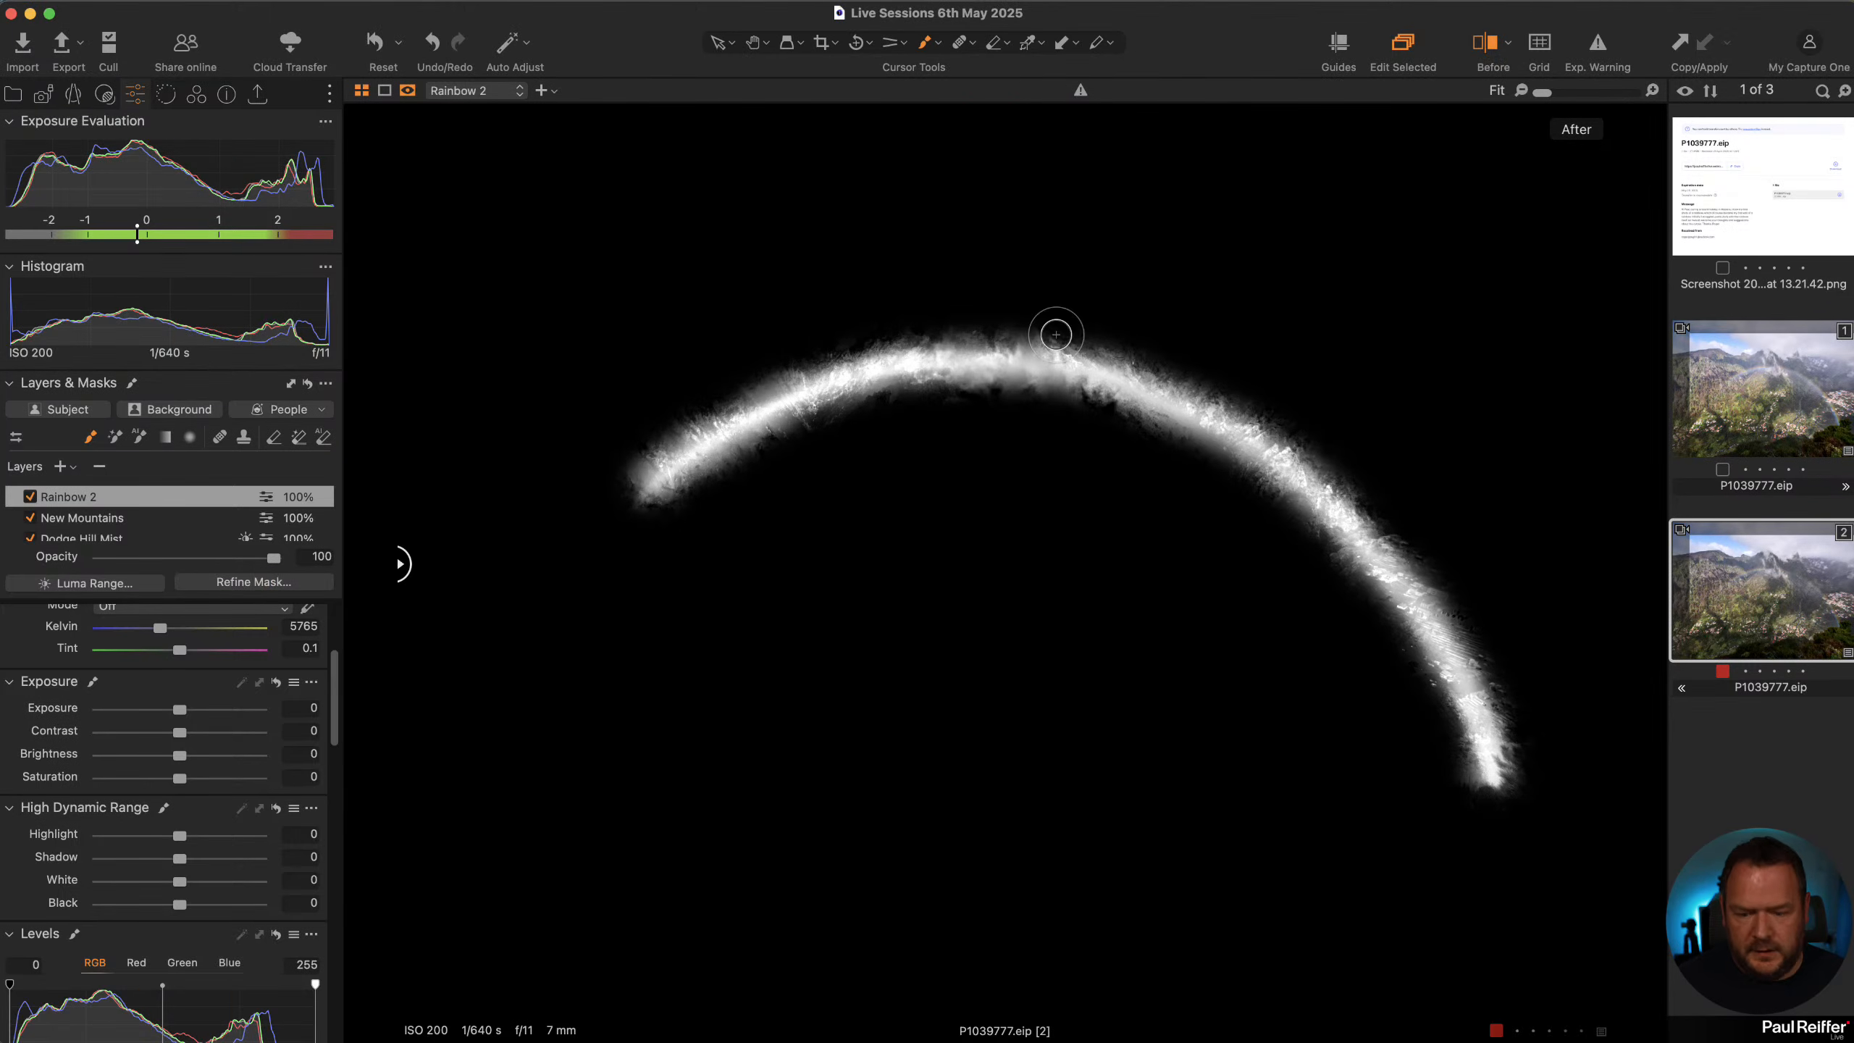
Check the refined Rainbow 2 mask over the photo and feather it with a radius of 13.7
{"action": "key", "text": "alt+m"}
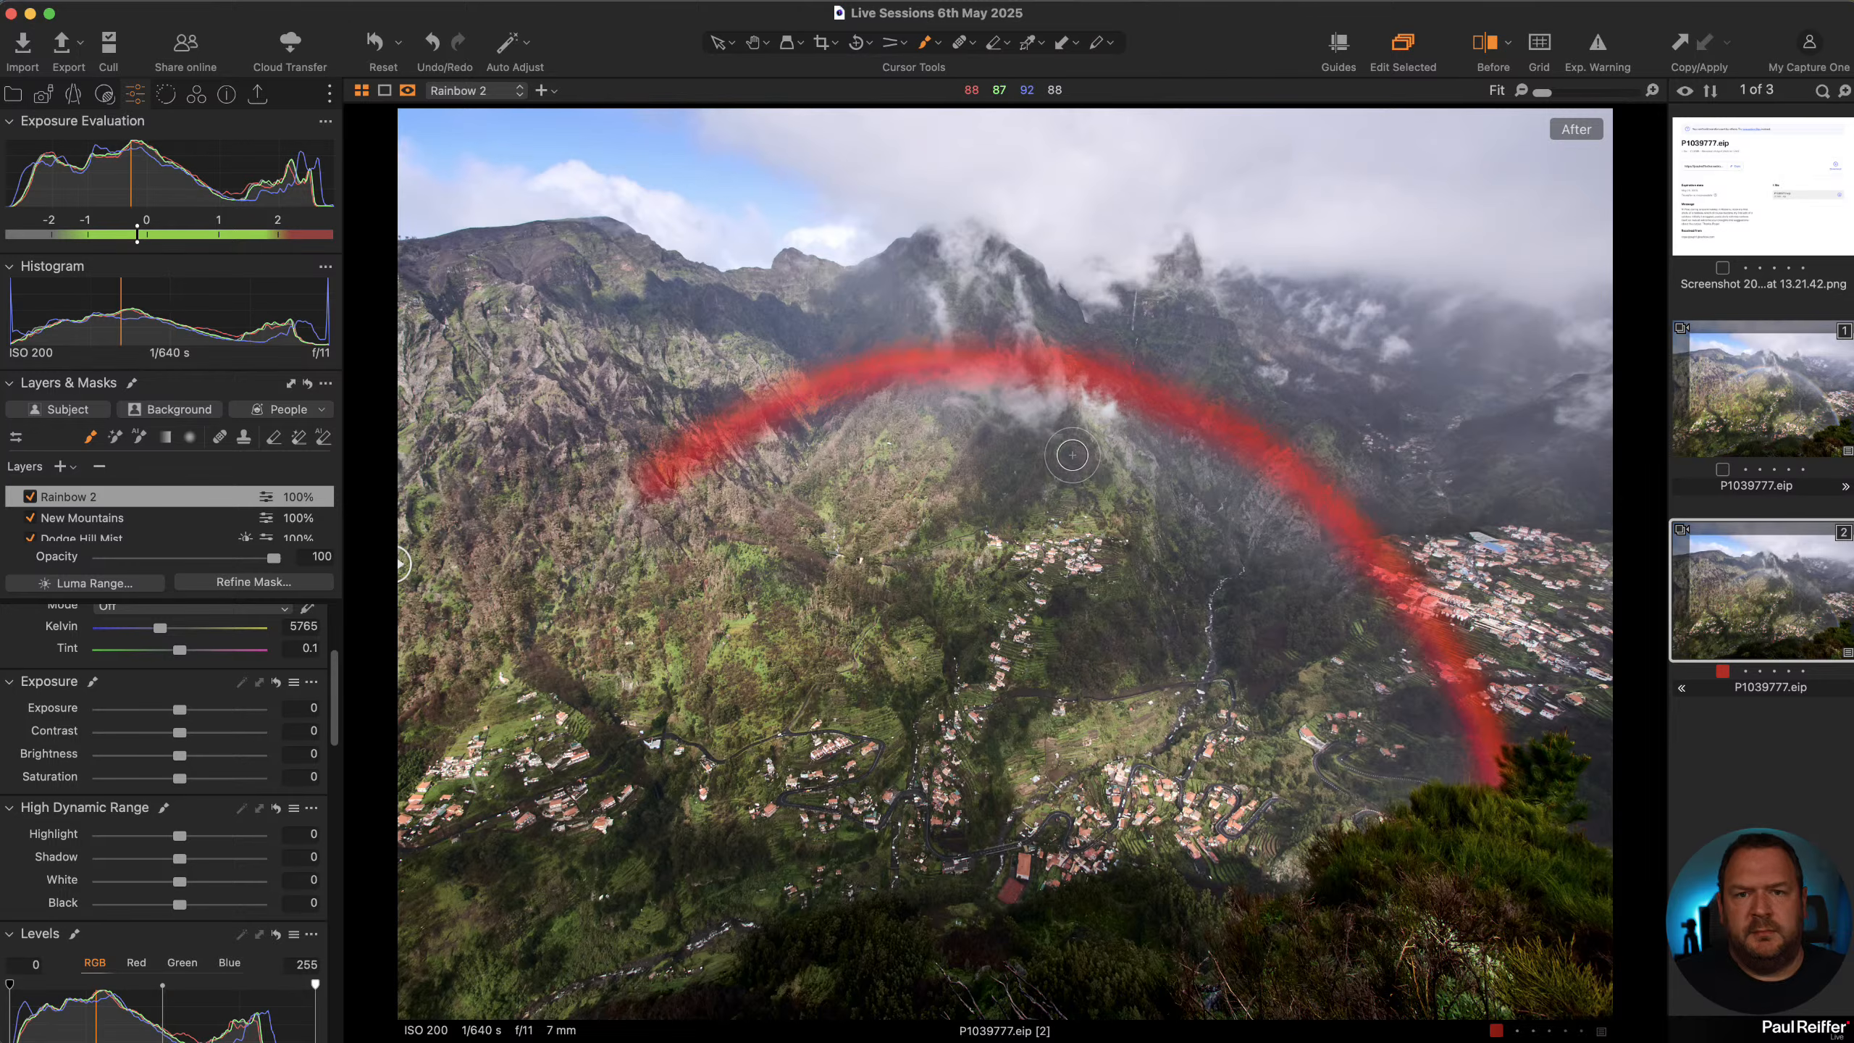
{"action": "key", "text": "alt"}
{"action": "key", "text": "alt+m"}
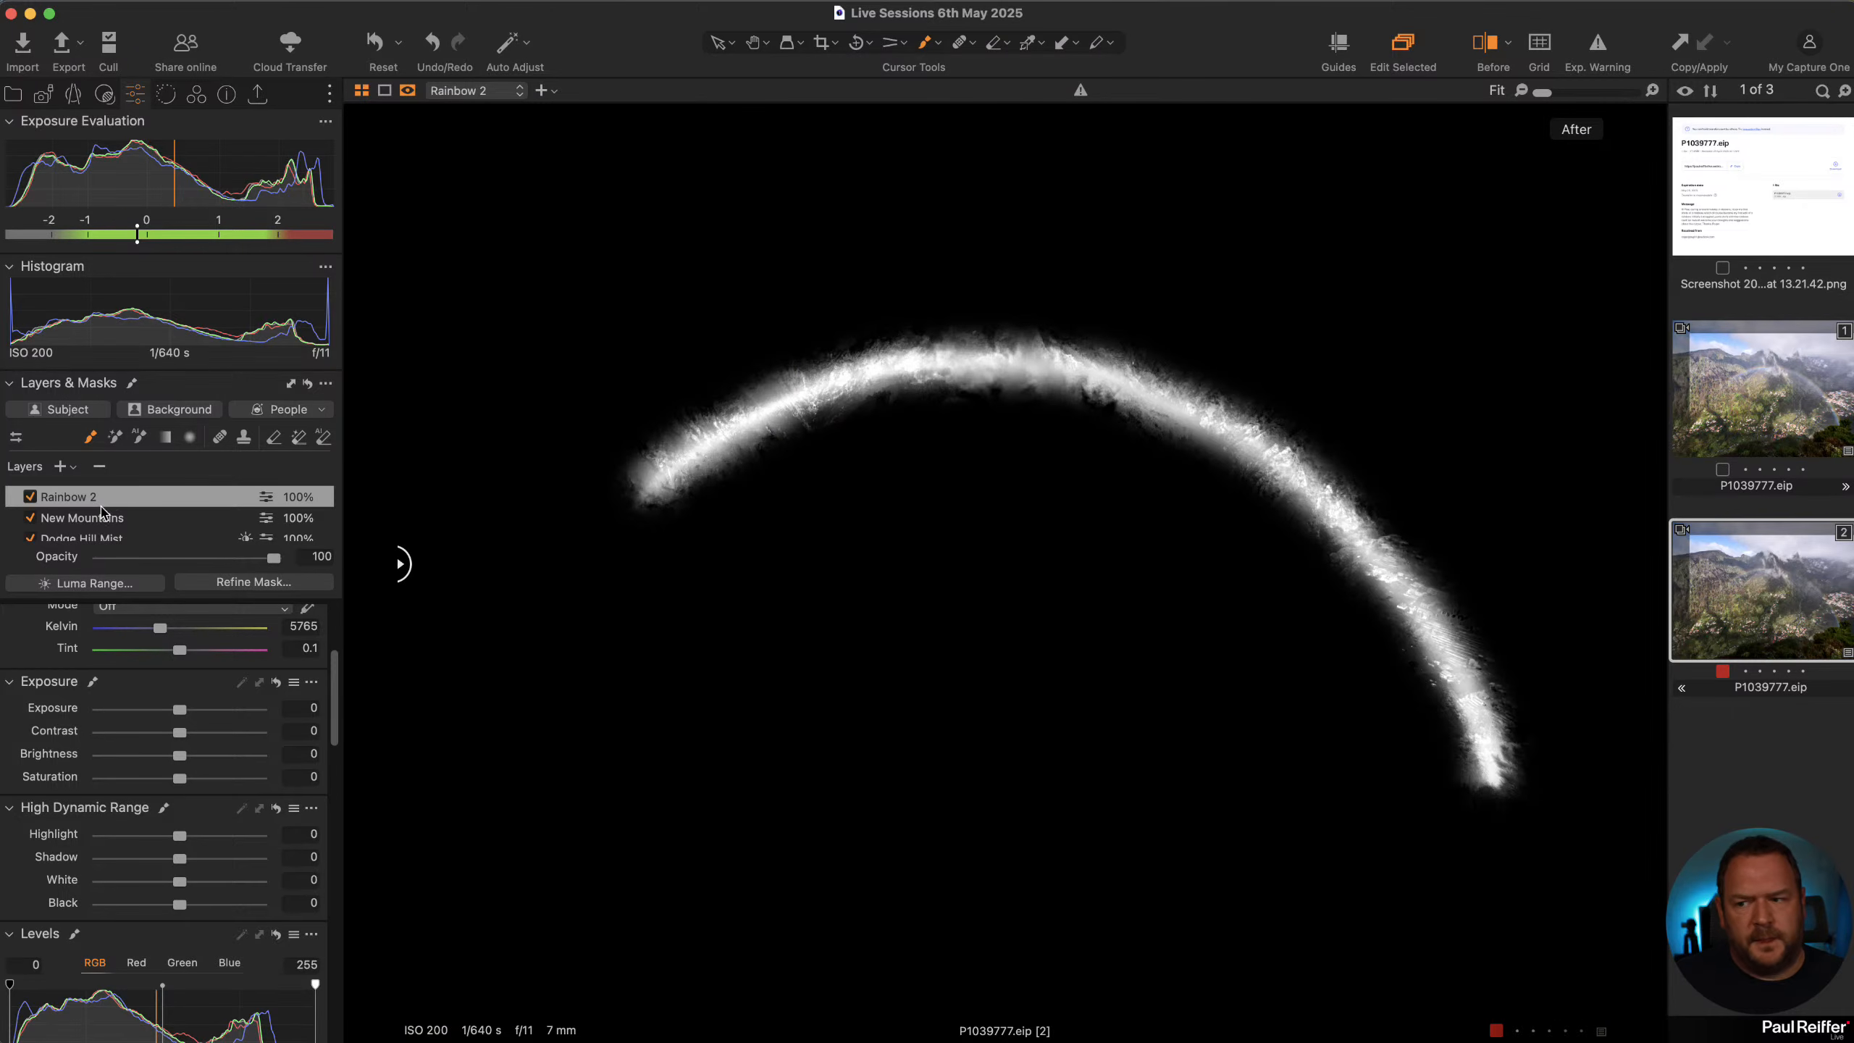
{"action": "right_click", "coordinate": [120, 497]}
{"action": "left_click", "coordinate": [174, 589]}
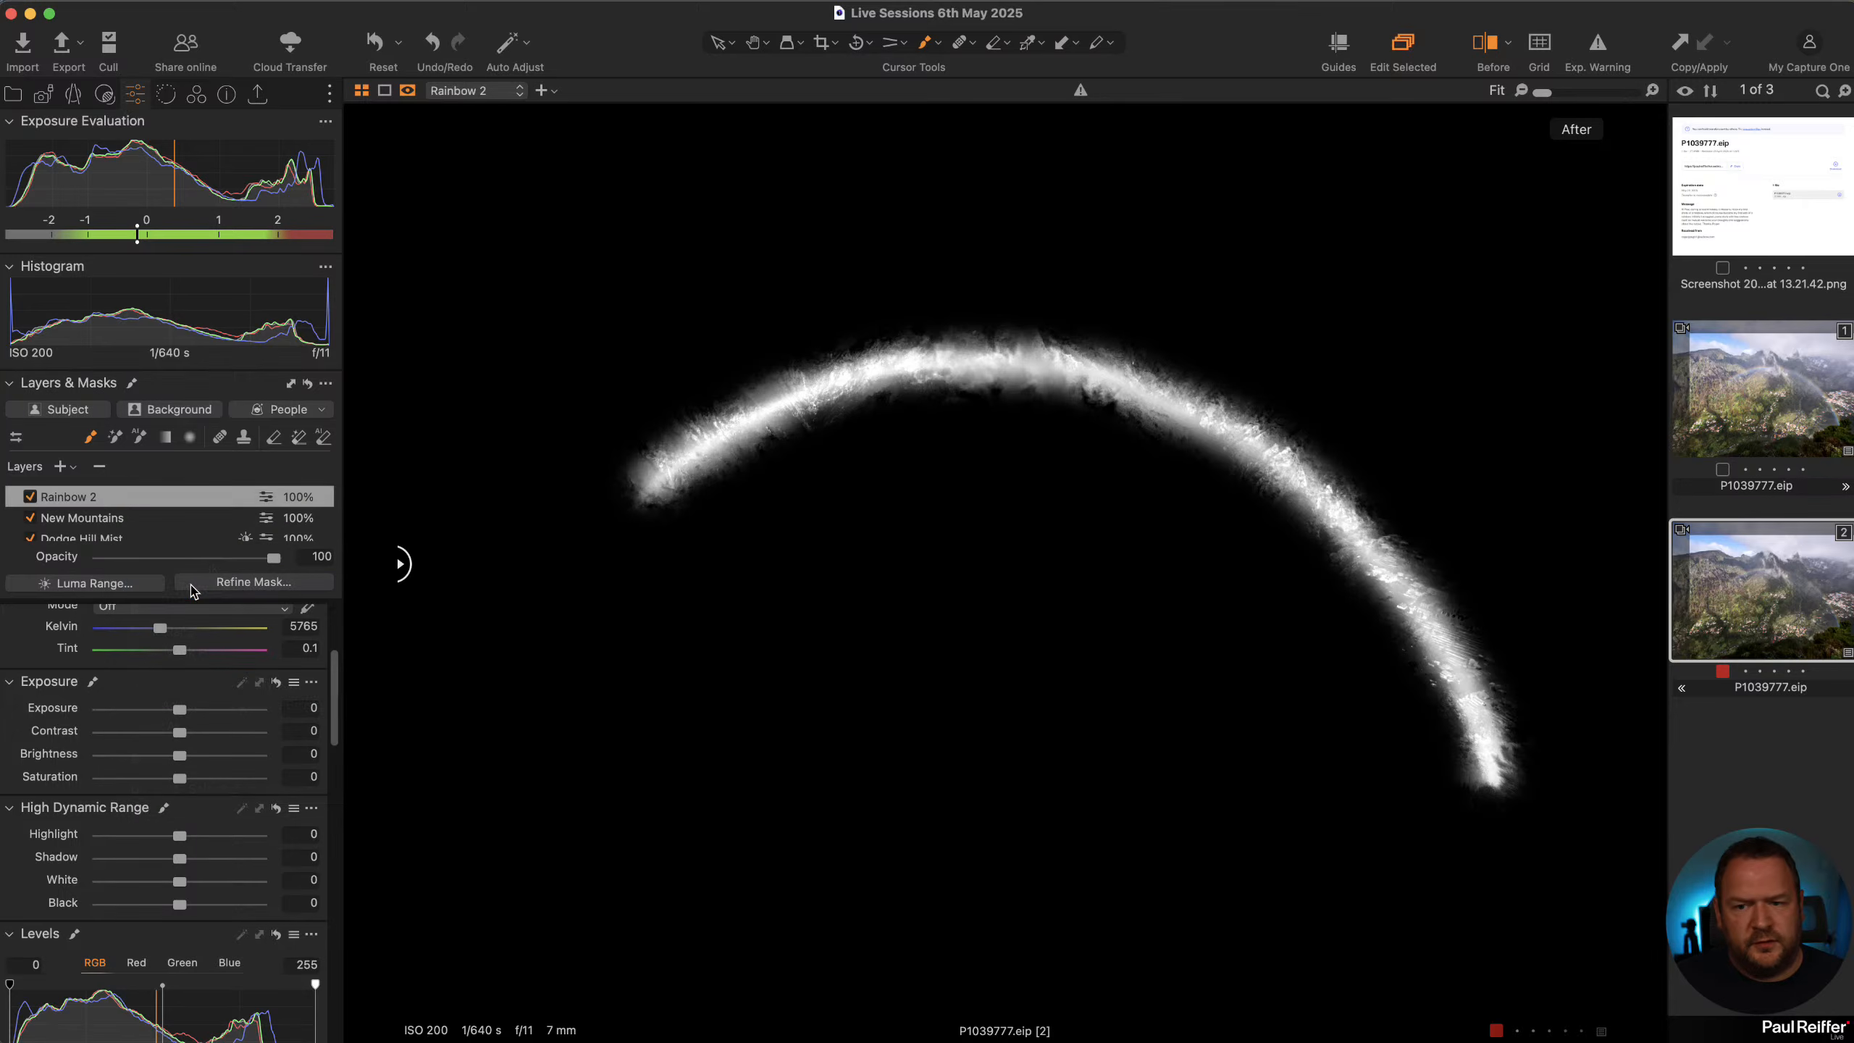
{"action": "left_click_drag", "start_coordinate": [1058, 612], "coordinate": [1108, 619]}
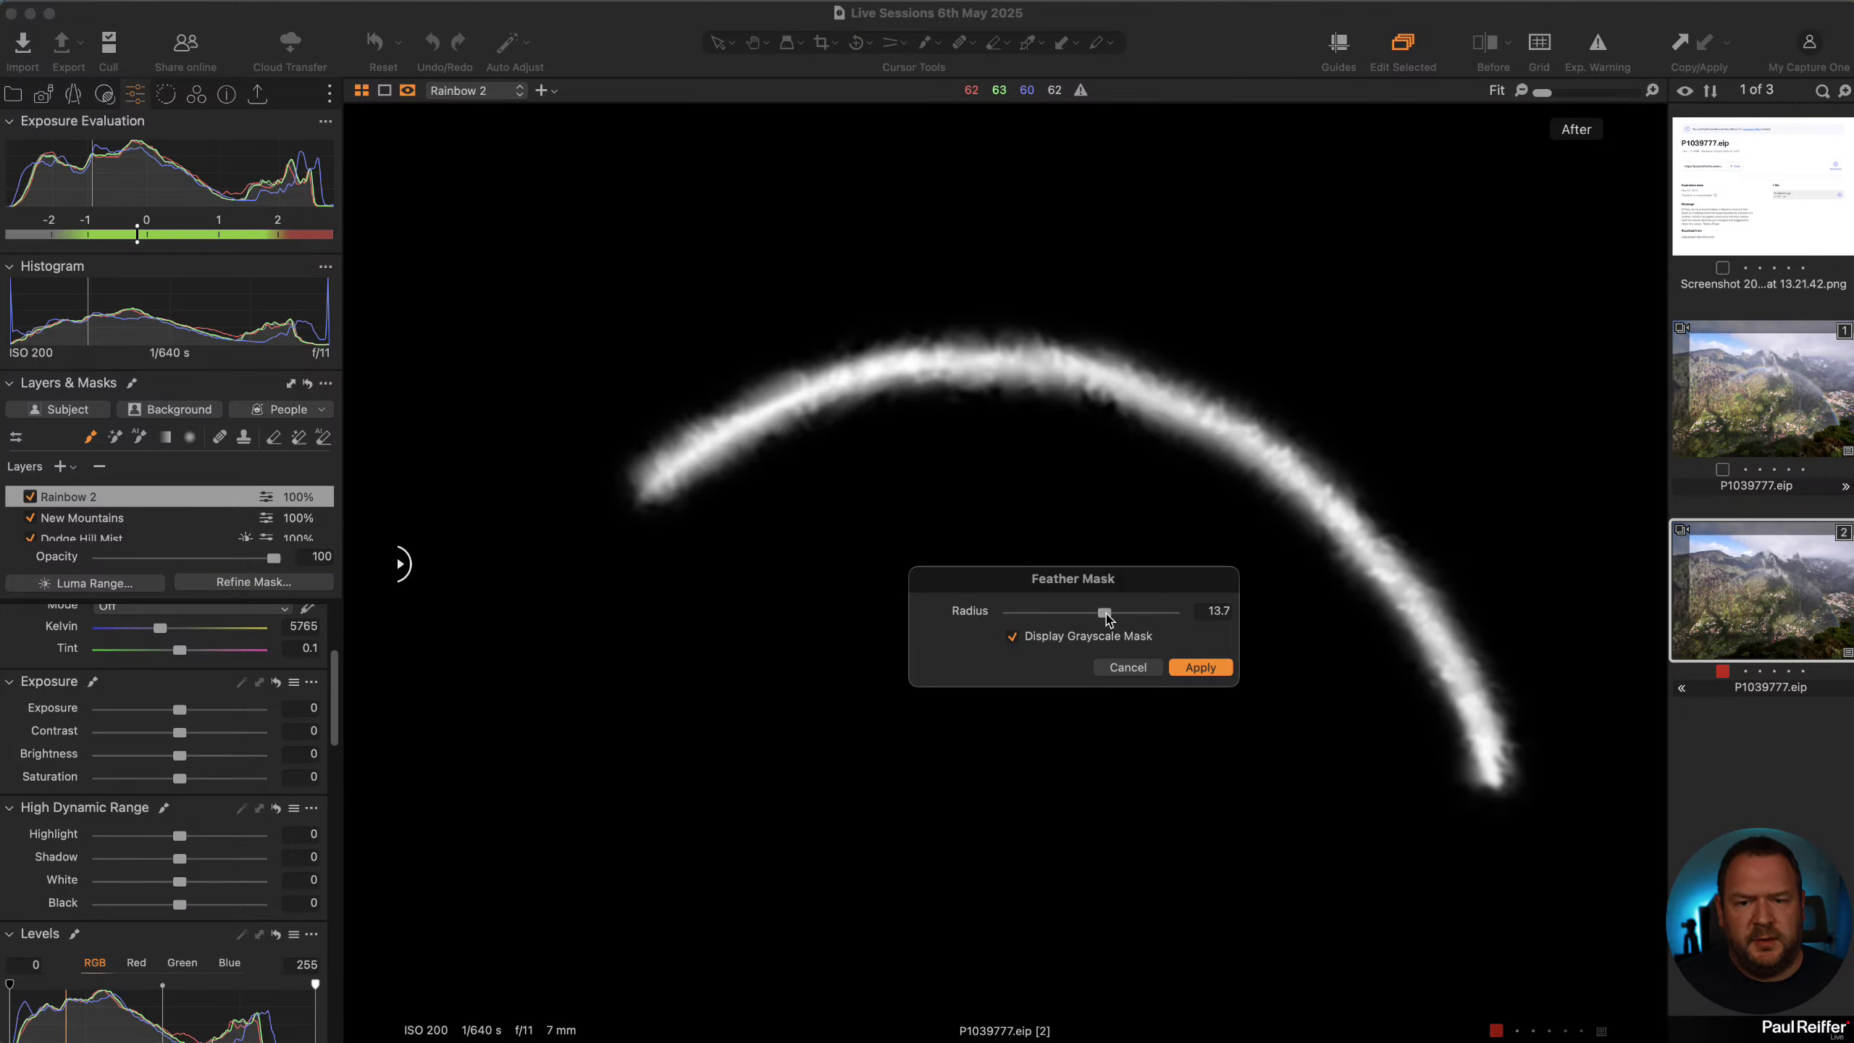
{"action": "left_click", "coordinate": [1200, 667]}
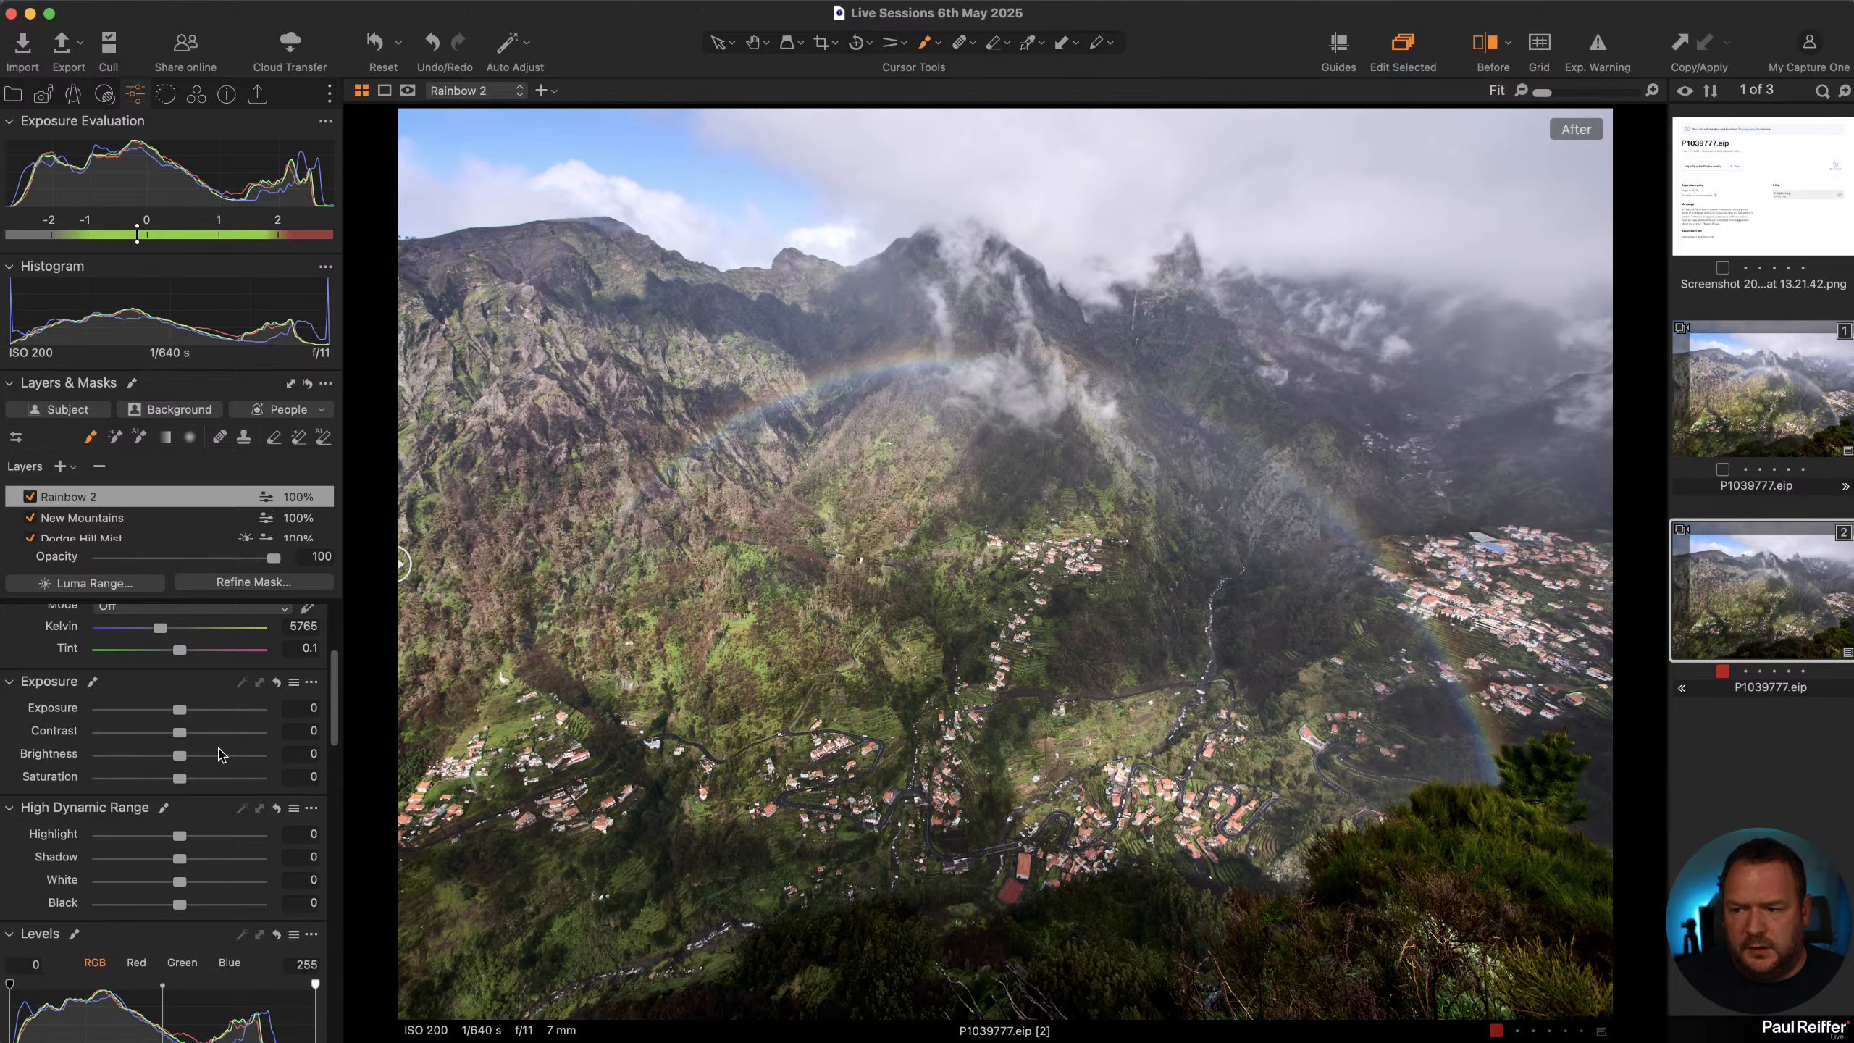
Set the Rainbow 2 layer's clarity method to Punch with Clarity 55 and Structure 9
{"action": "scroll", "coordinate": [232, 876], "scroll_direction": "down", "scroll_amount": 5}
{"action": "scroll", "coordinate": [231, 876], "scroll_direction": "down", "scroll_amount": 15}
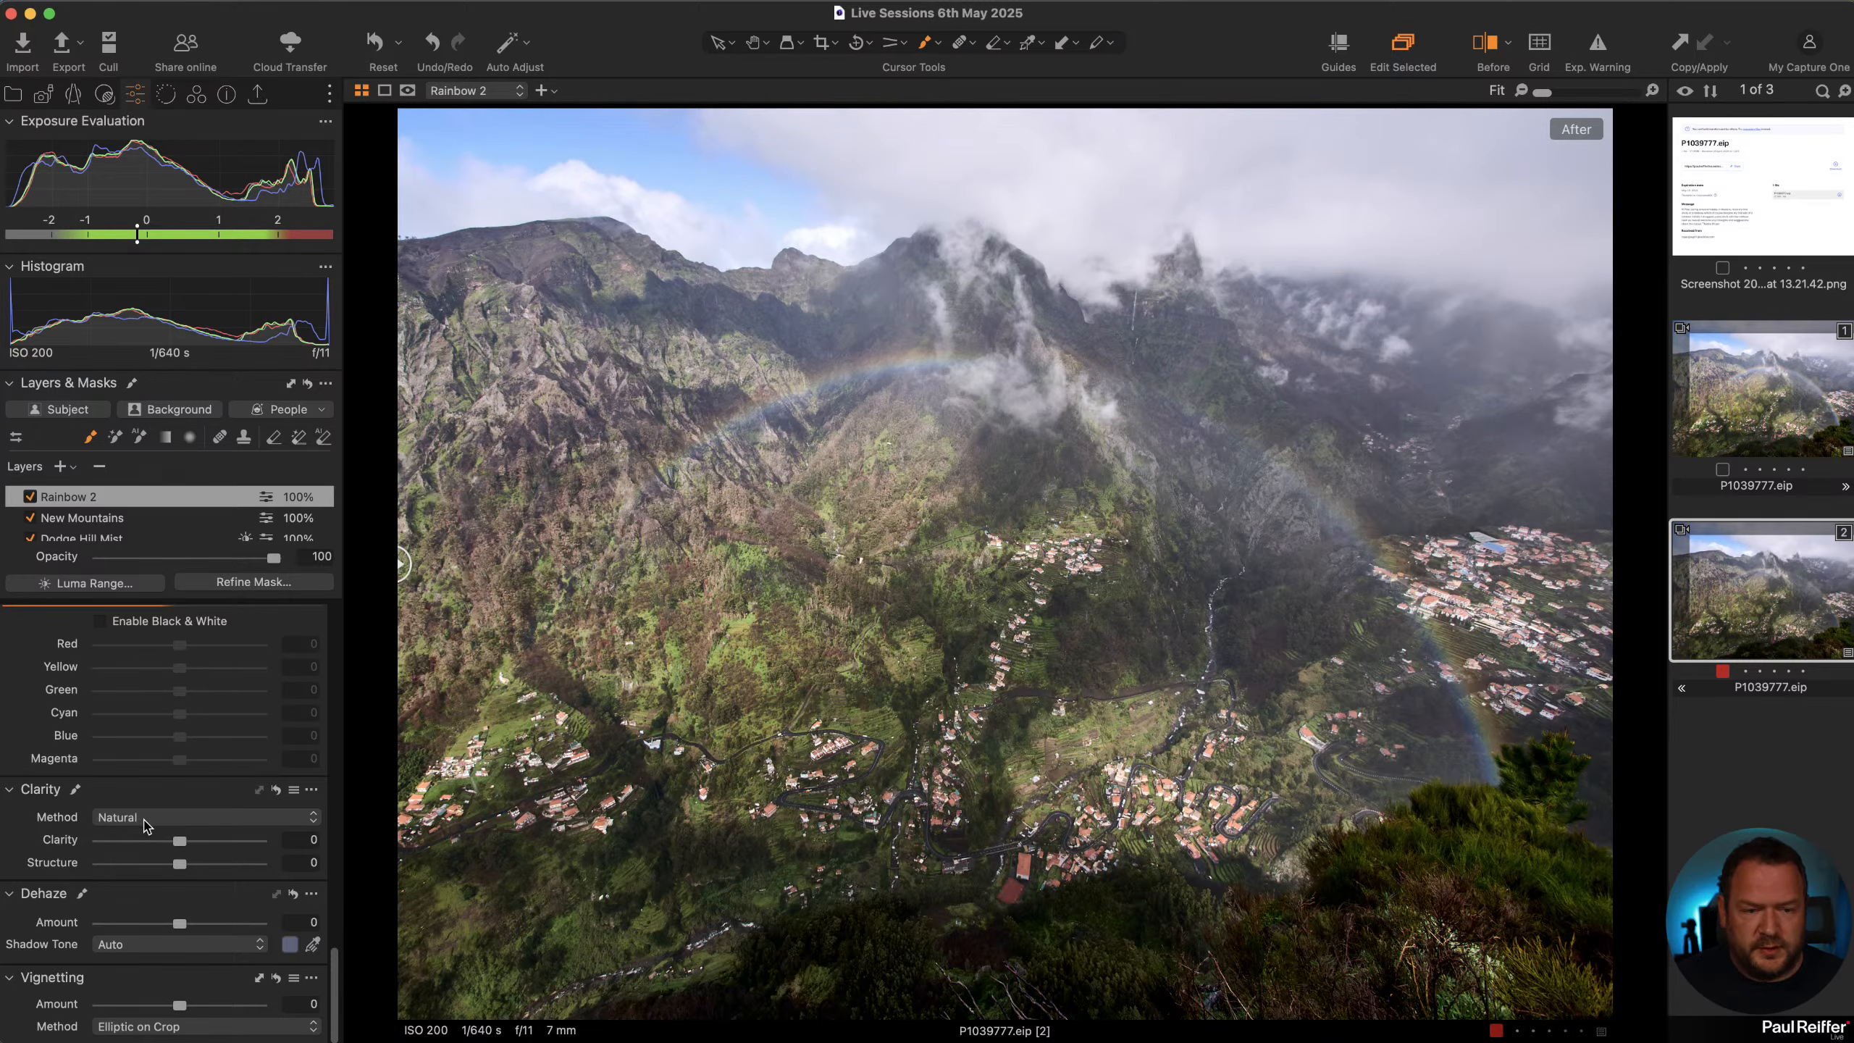
{"action": "left_click", "coordinate": [177, 818]}
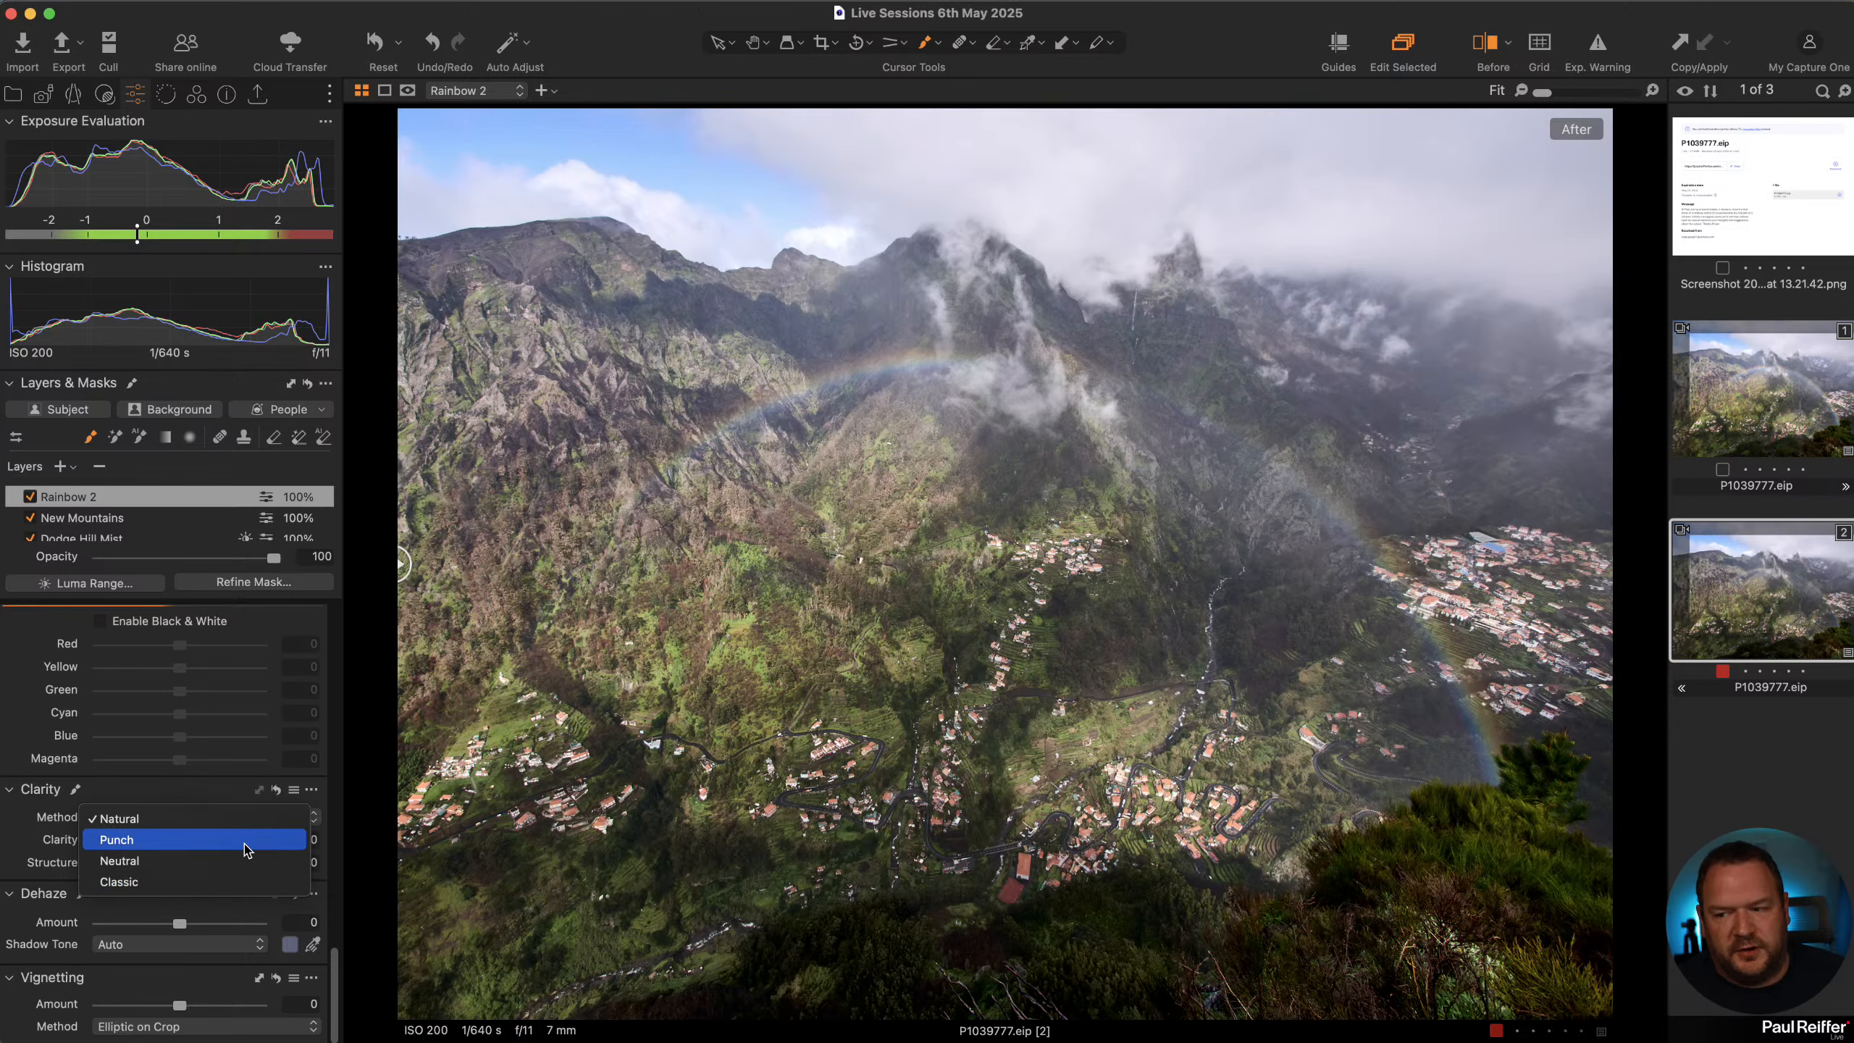
{"action": "left_click", "coordinate": [246, 847]}
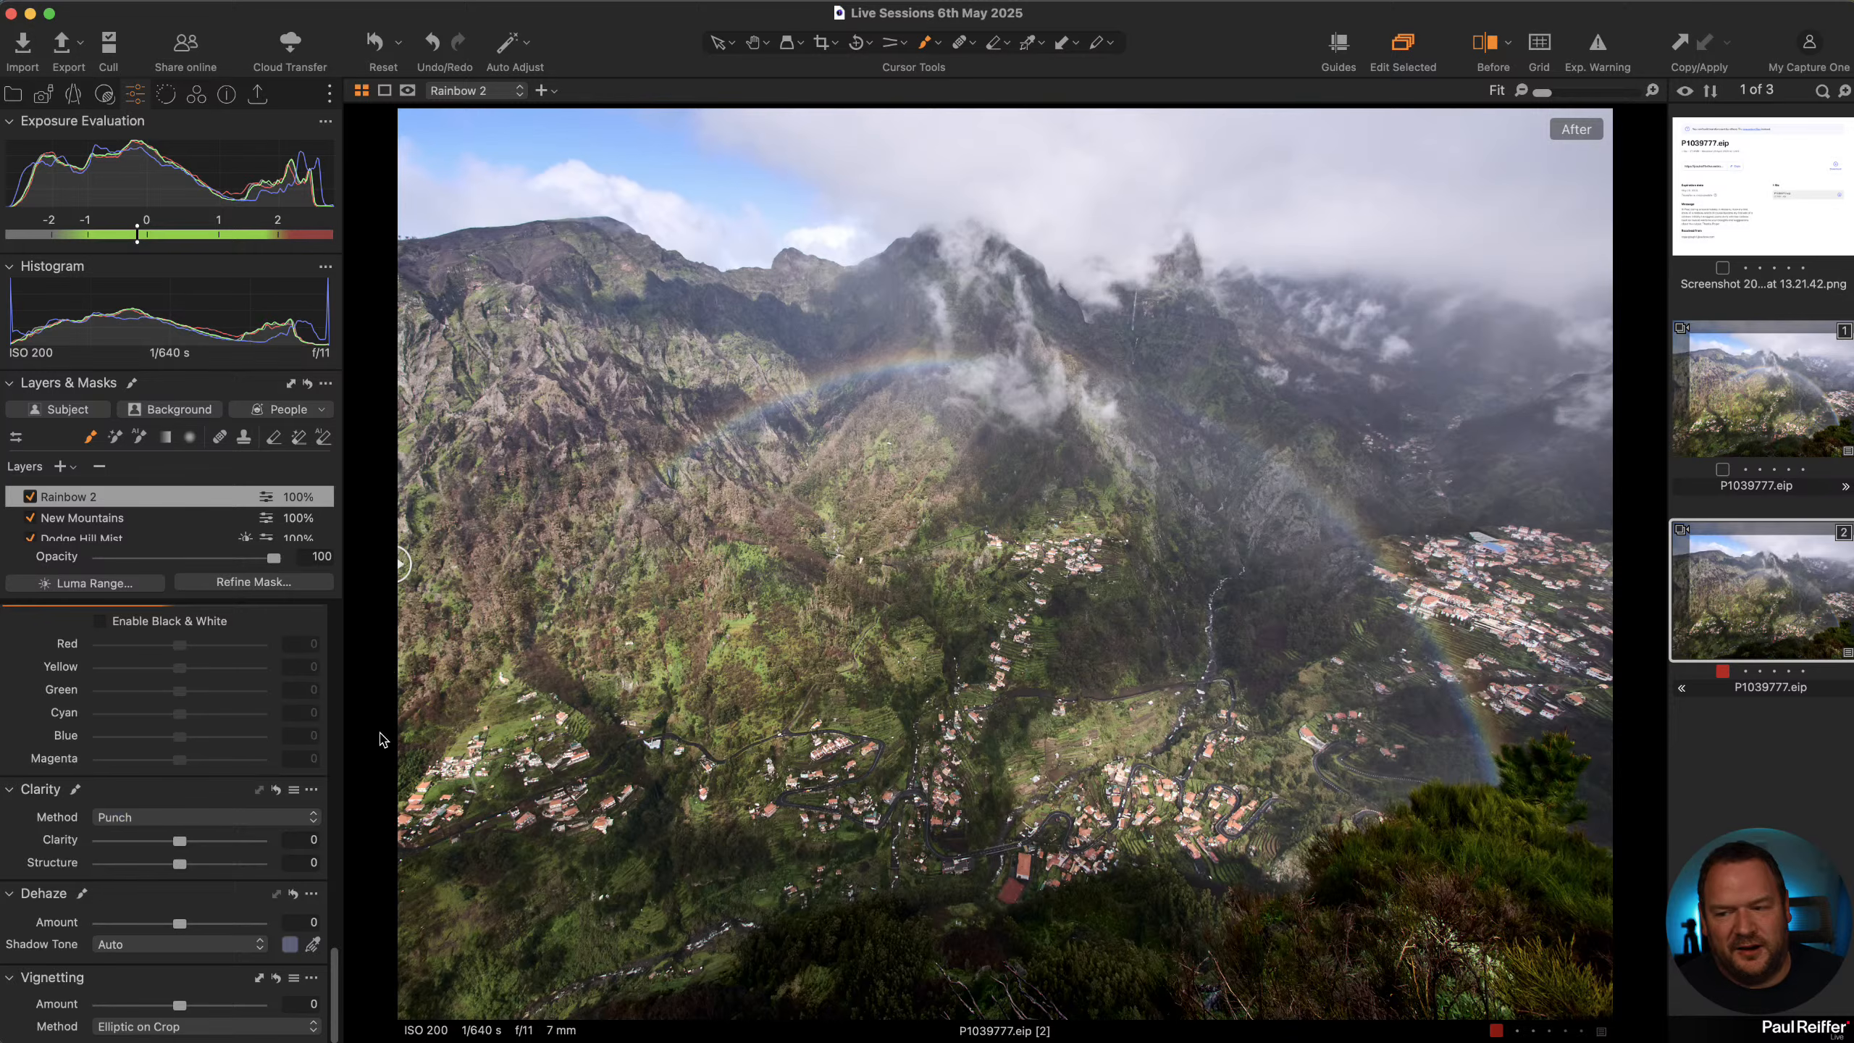
{"action": "left_click_drag", "start_coordinate": [180, 846], "coordinate": [248, 850]}
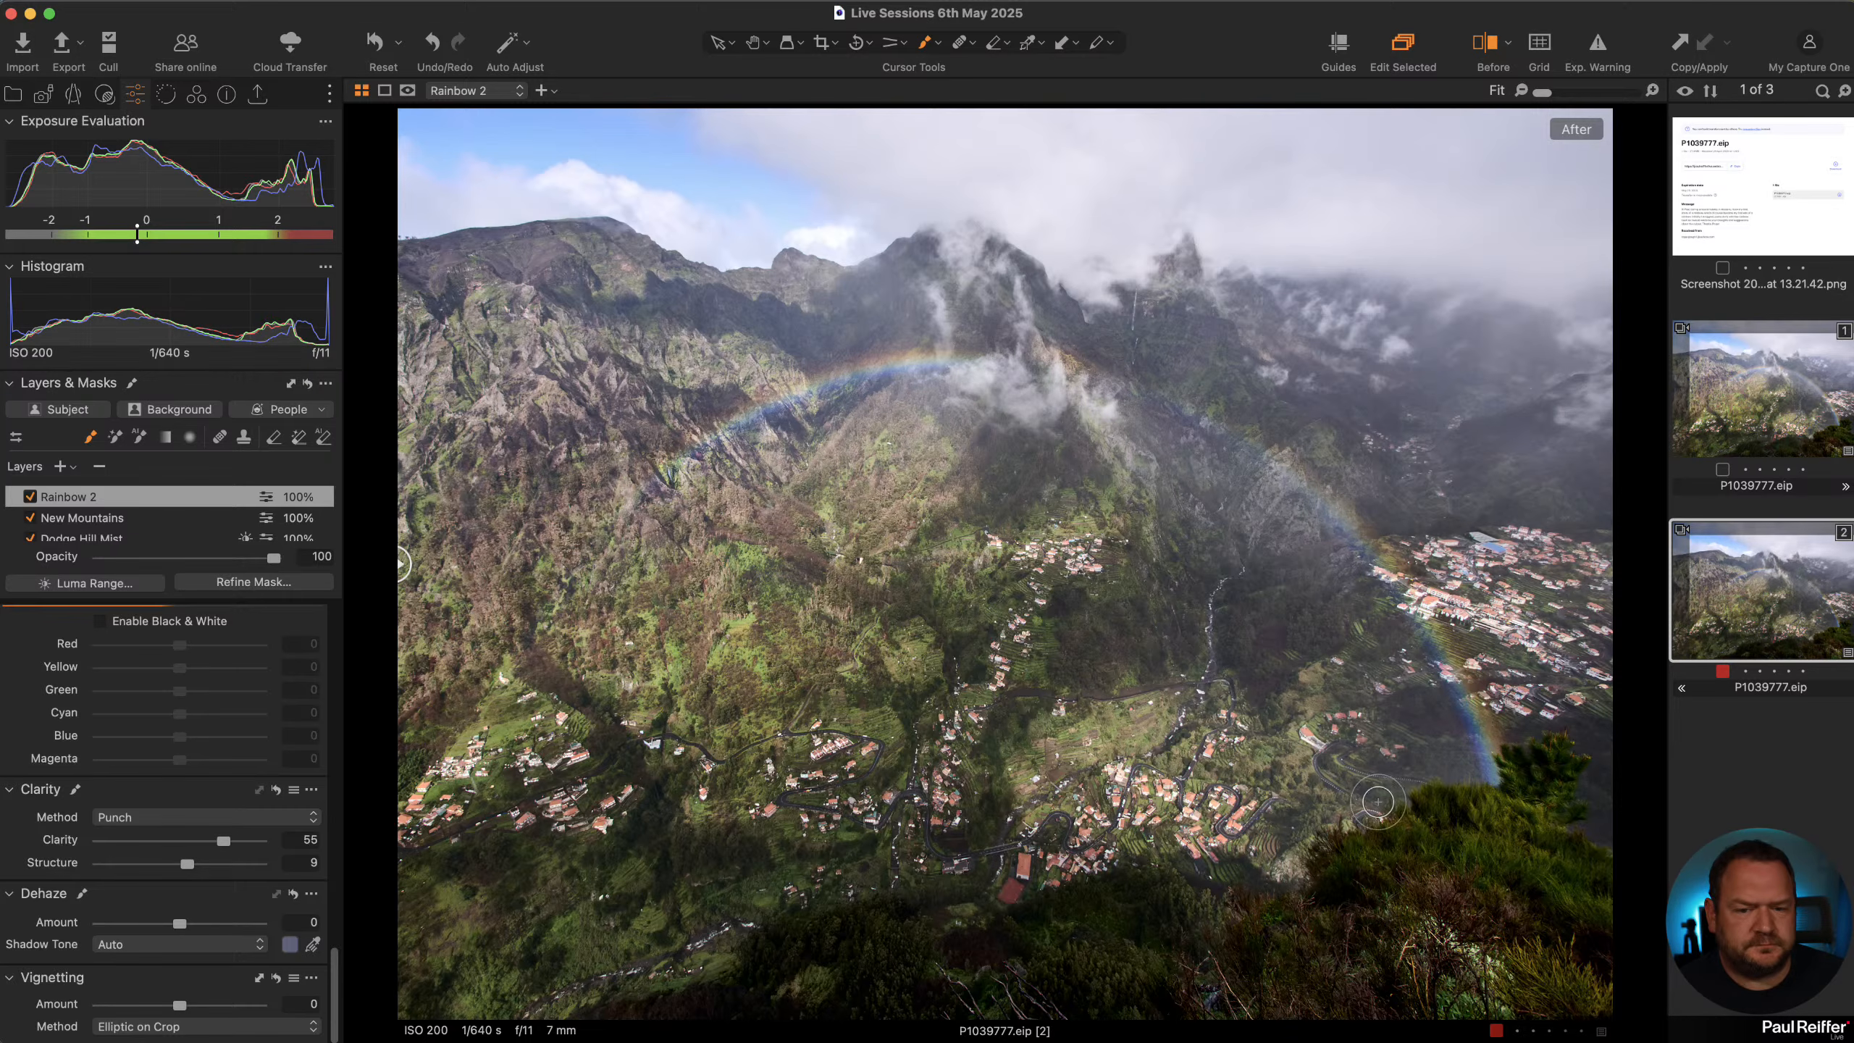
Paint the Rainbow 2 mask along the rainbow's lower right leg near the village with a brush of size 55 and opacity 46
{"action": "key", "text": "z"}
{"action": "left_click", "coordinate": [1426, 689]}
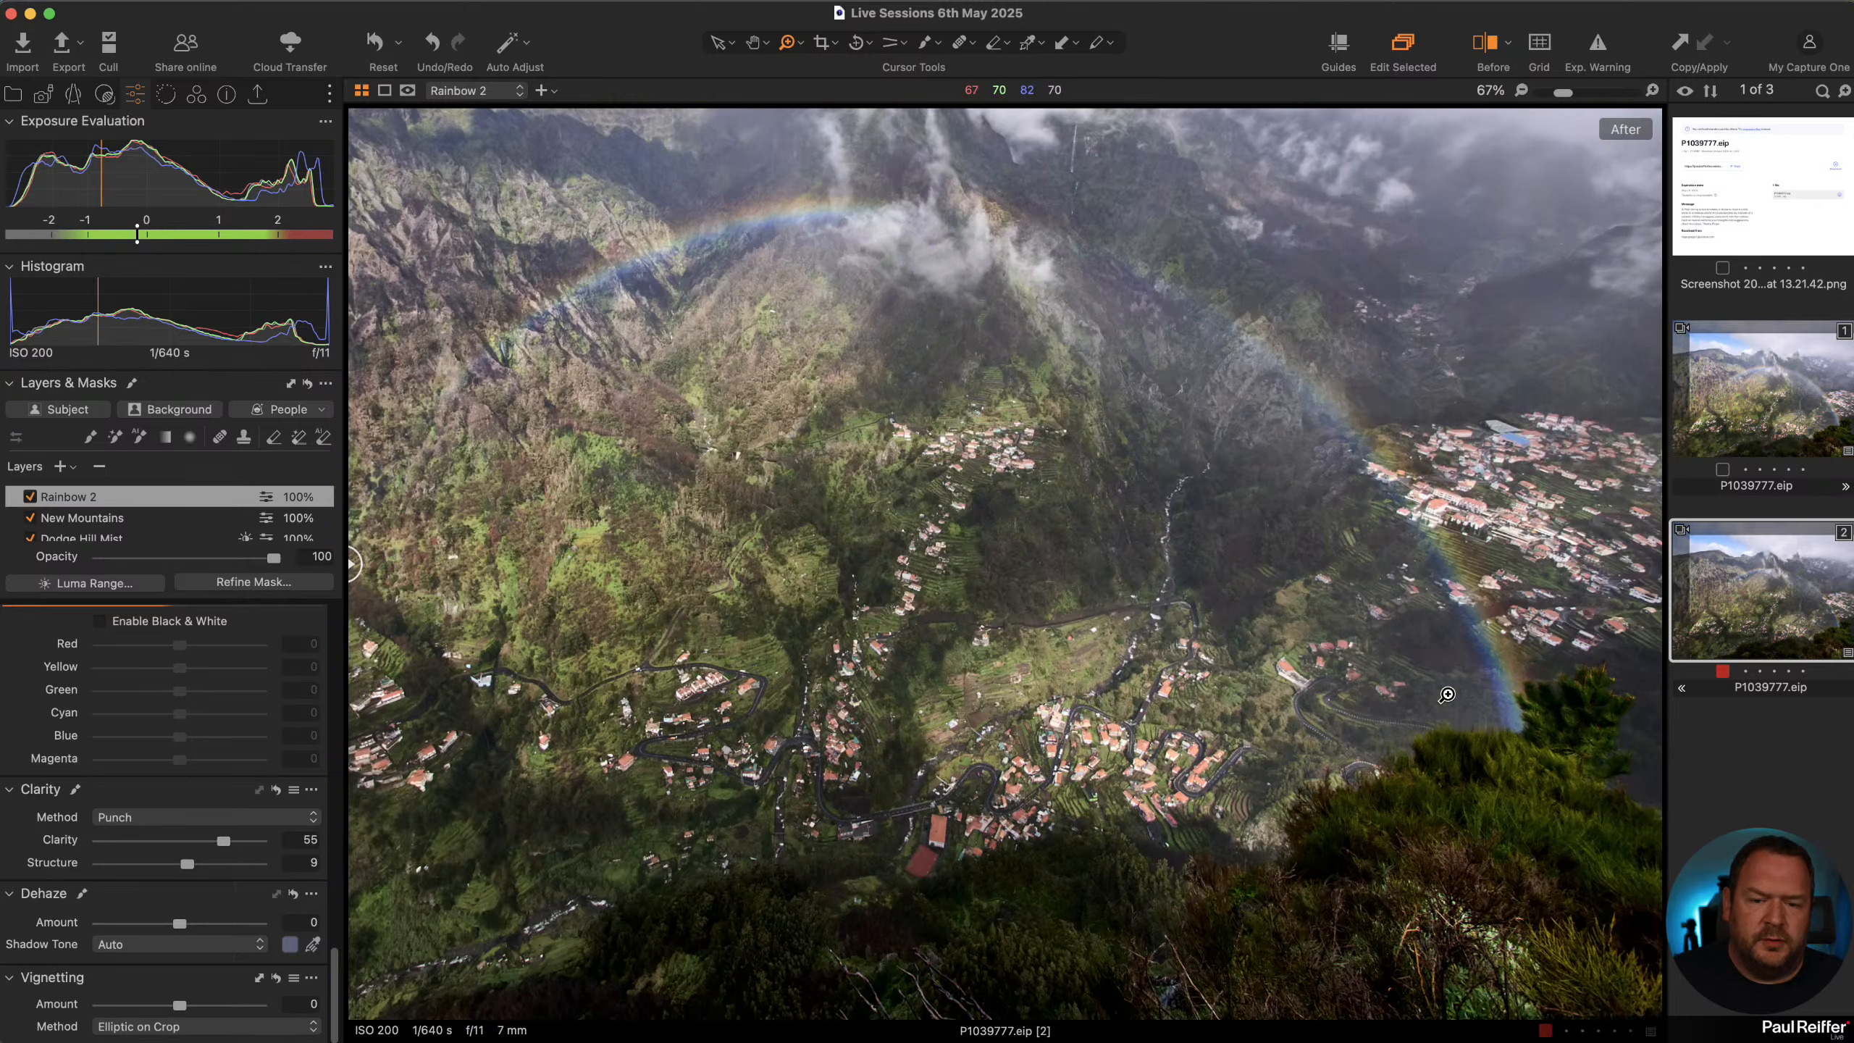
{"action": "left_click", "coordinate": [1395, 540]}
{"action": "scroll", "coordinate": [1012, 533], "scroll_direction": "up", "scroll_amount": 5}
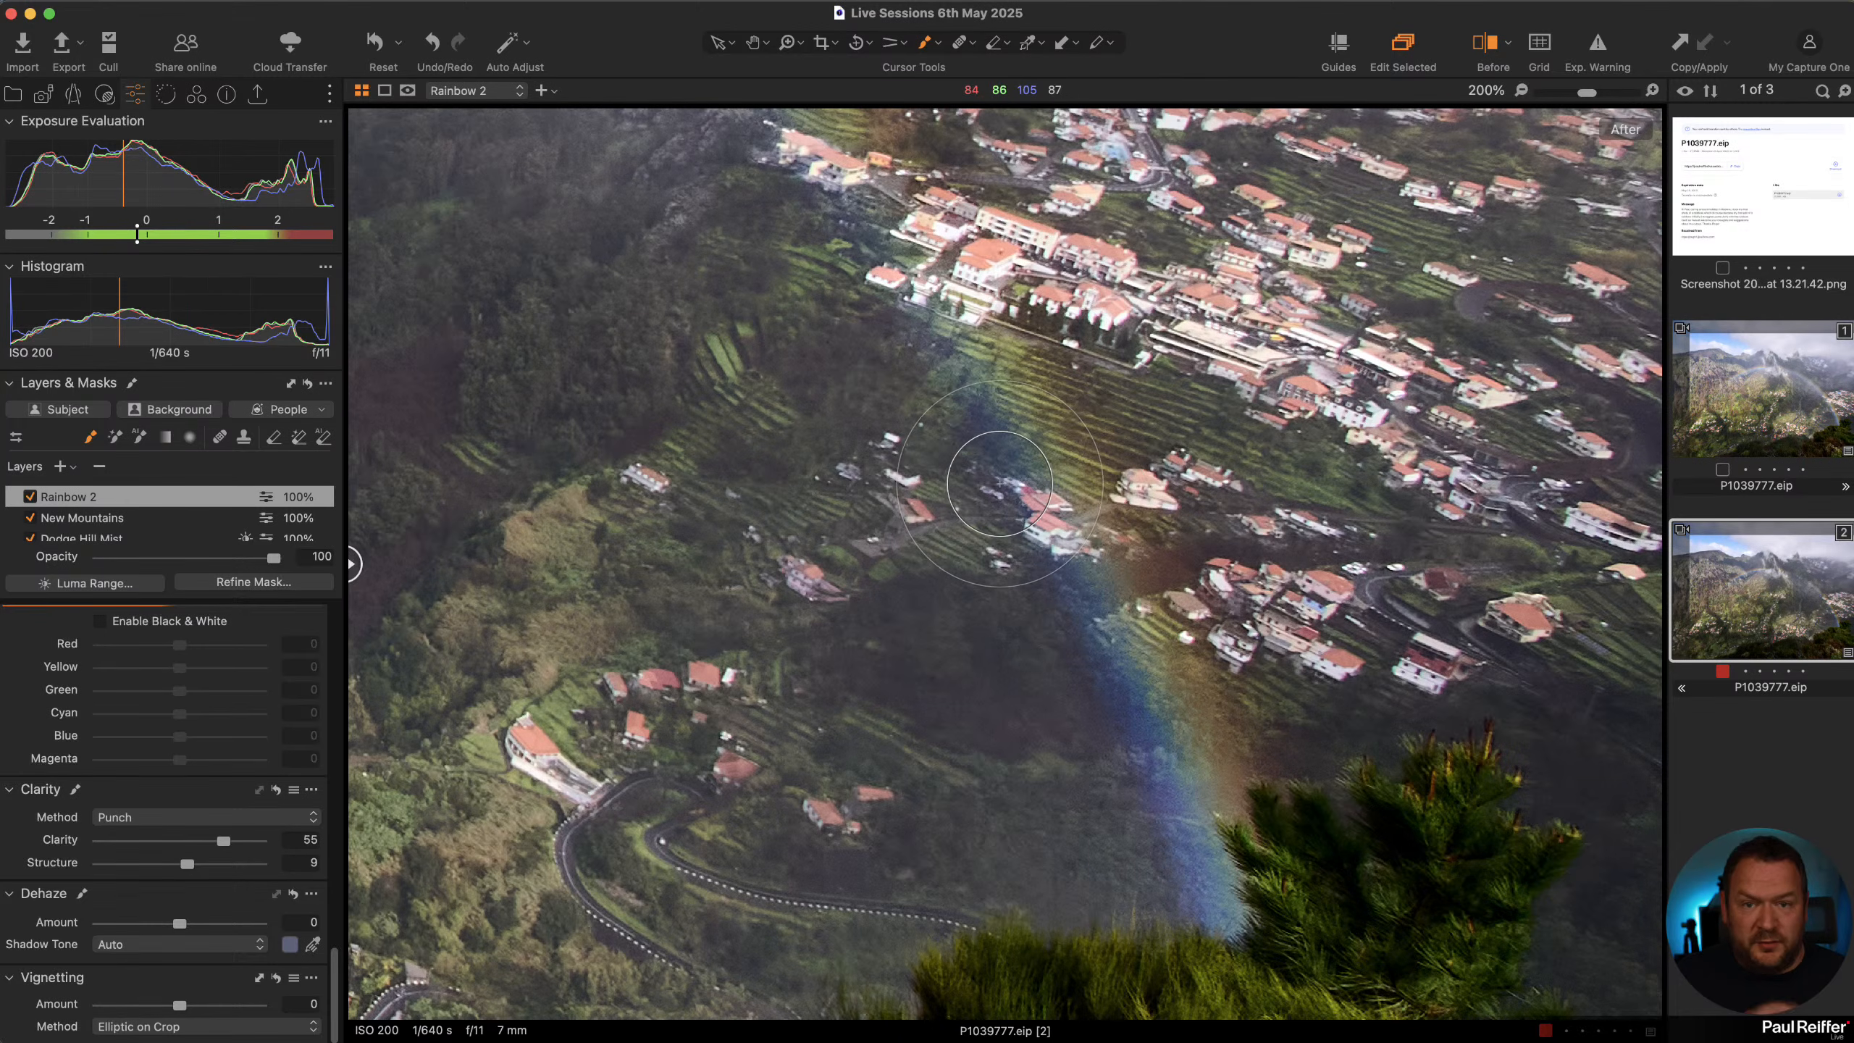
{"action": "right_click", "coordinate": [989, 535]}
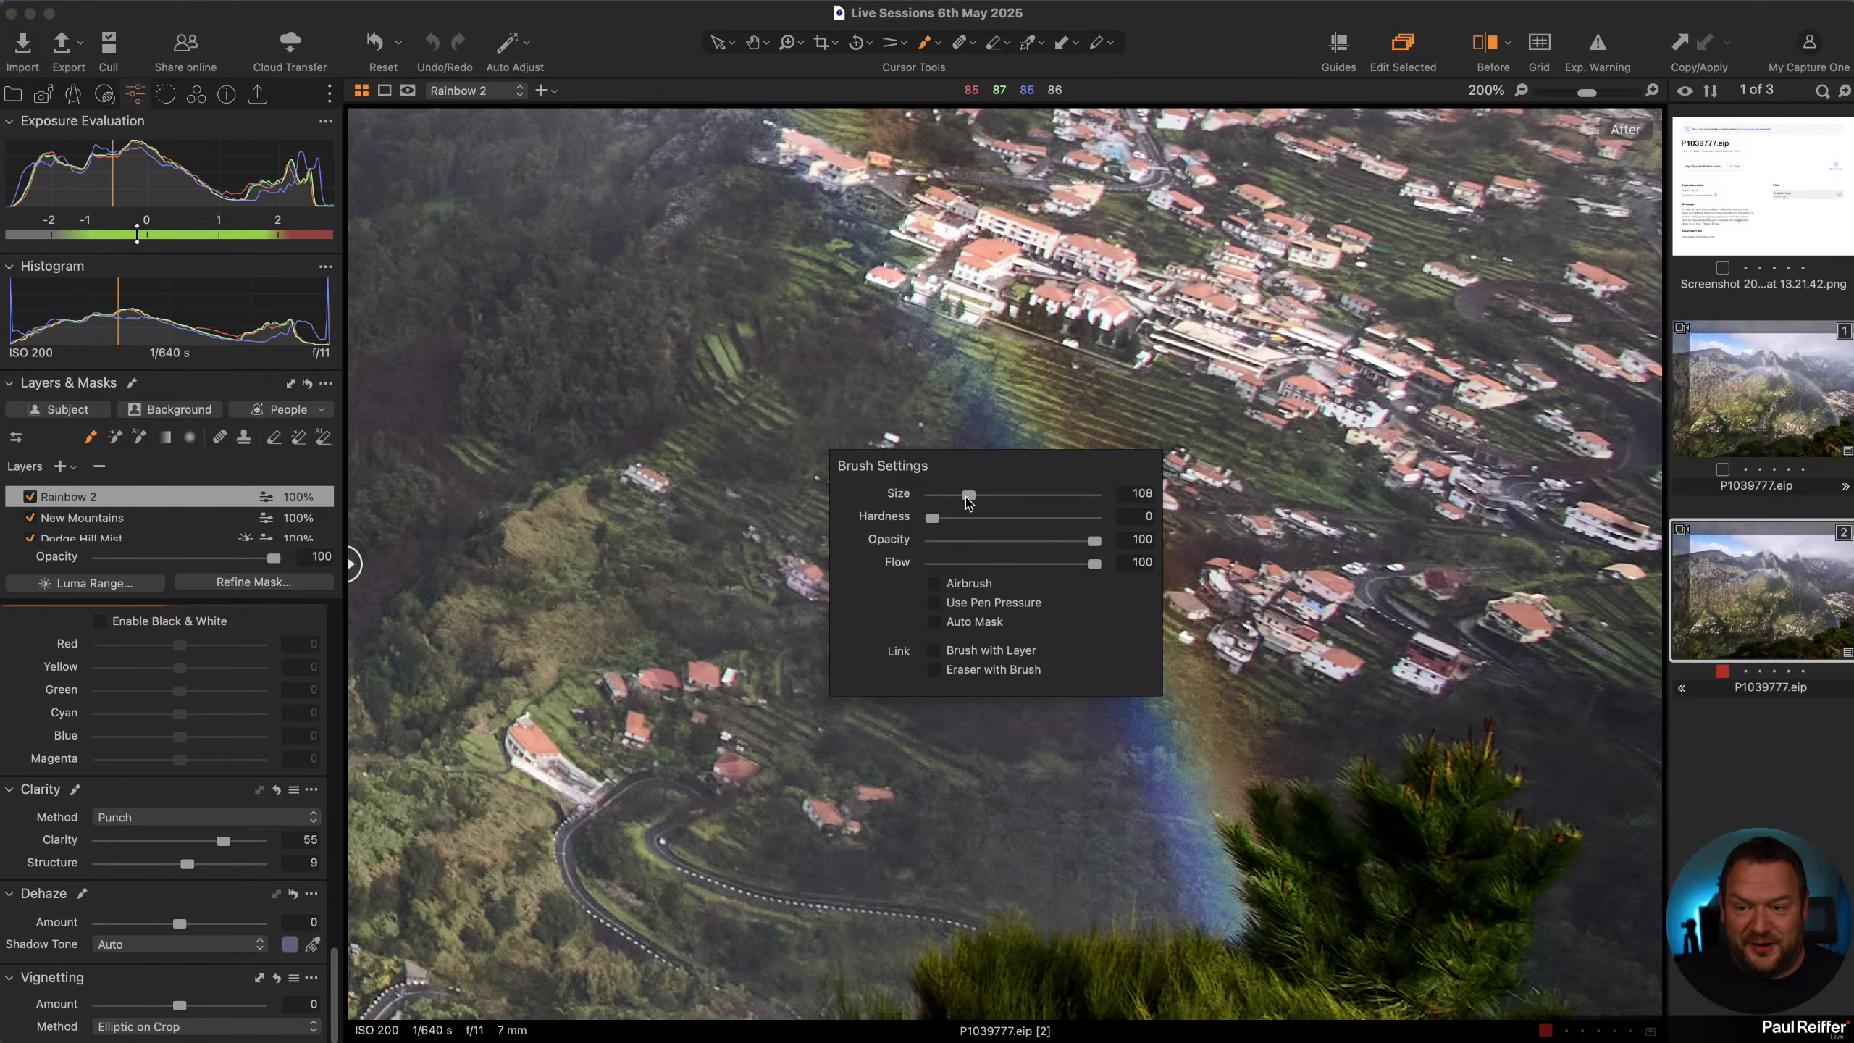
{"action": "left_click_drag", "start_coordinate": [969, 500], "coordinate": [961, 502]}
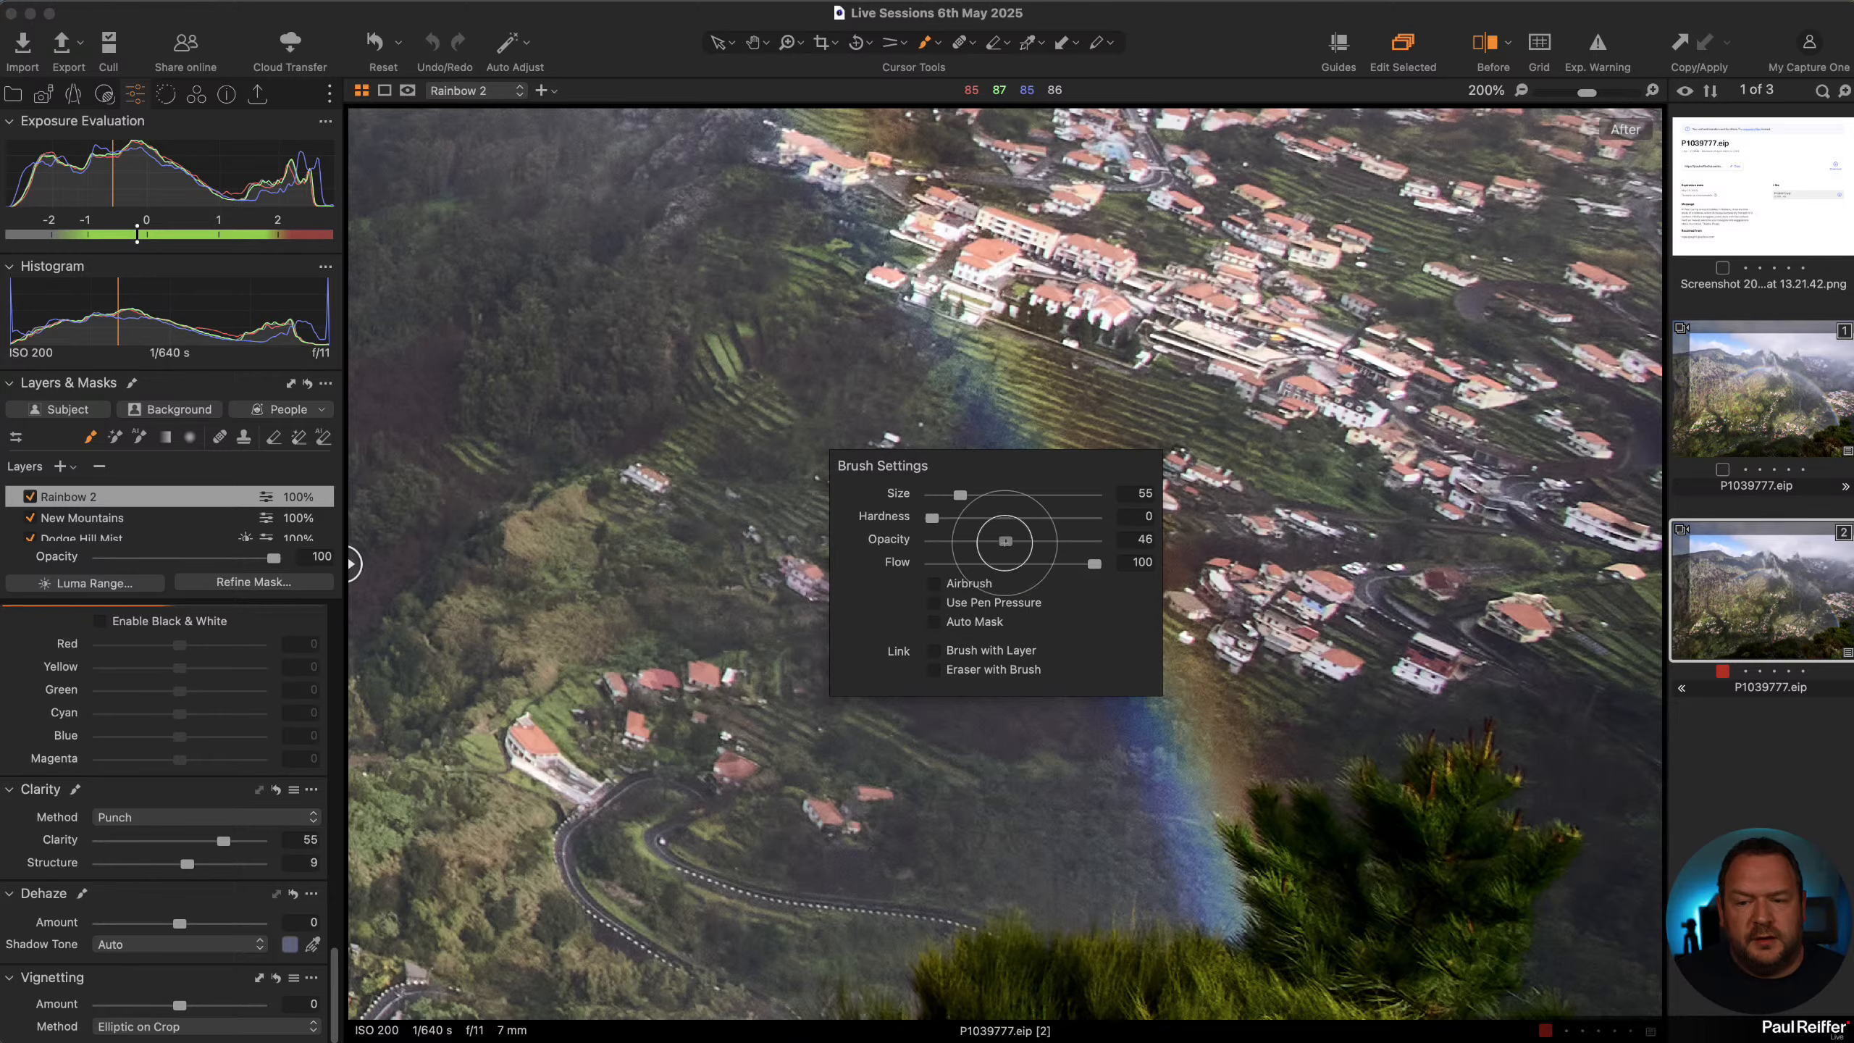
{"action": "mouse_move", "coordinate": [952, 469]}
{"action": "left_mouse_down"}
{"action": "mouse_move", "coordinate": [1068, 675]}
{"action": "mouse_move", "coordinate": [951, 467]}
{"action": "mouse_move", "coordinate": [1111, 789]}
{"action": "mouse_move", "coordinate": [979, 485]}
{"action": "mouse_move", "coordinate": [1142, 876]}
{"action": "mouse_move", "coordinate": [1128, 884]}
{"action": "left_mouse_up"}
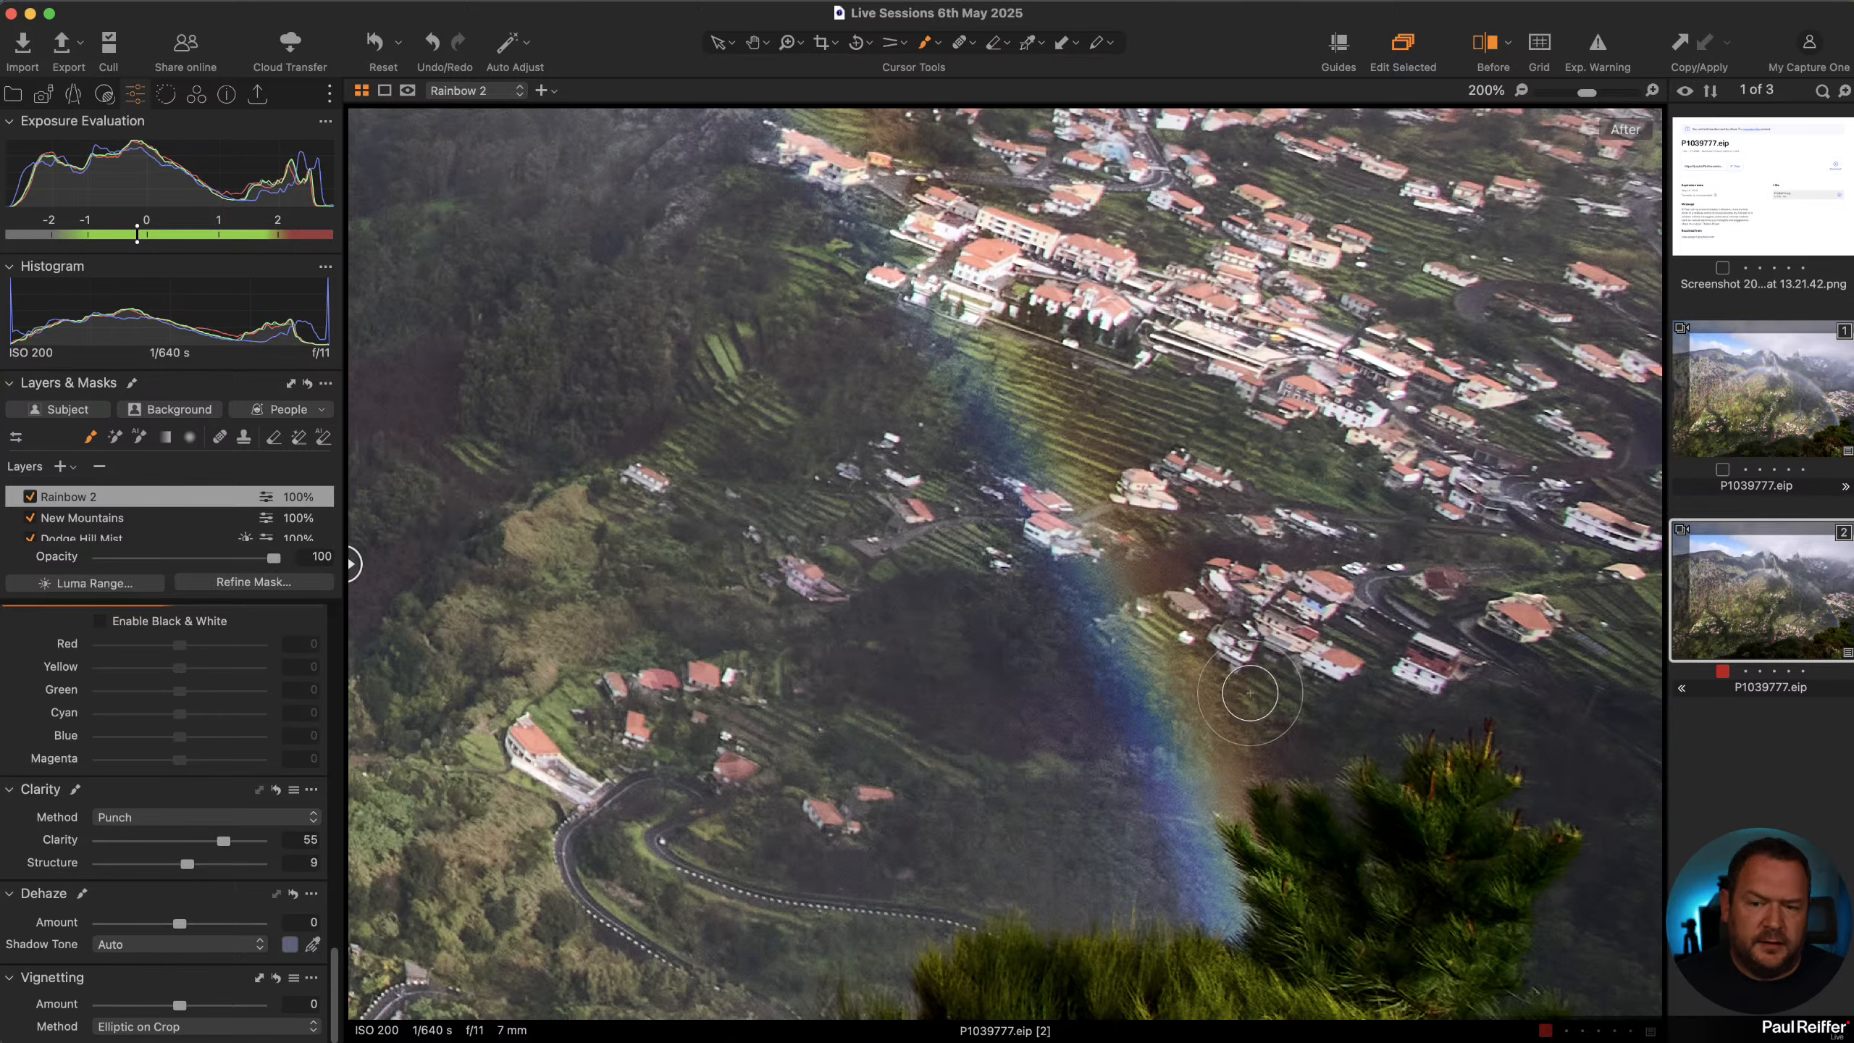
Try extra mask strokes on the mountainside above the rainbow's left end, display the mask in grayscale, and undo the strokes
{"action": "scroll", "coordinate": [1235, 688], "scroll_direction": "up", "scroll_amount": 10}
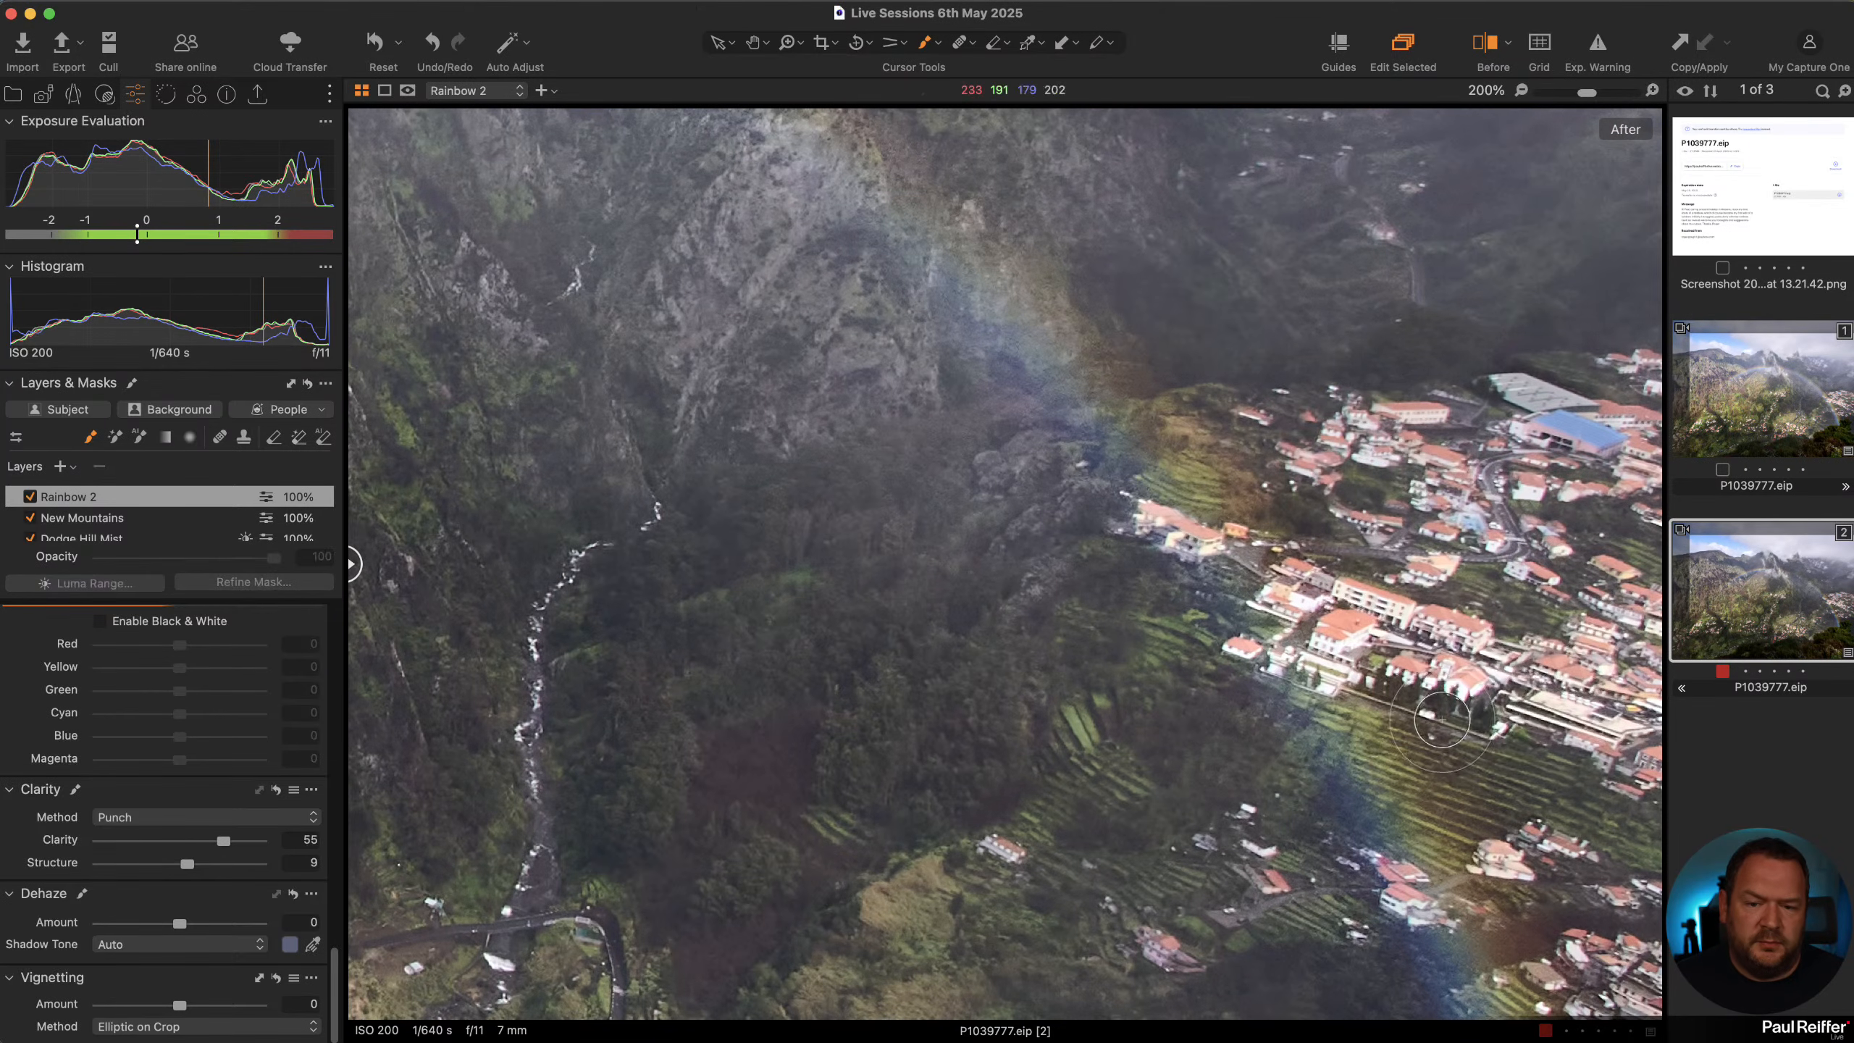
{"action": "scroll", "coordinate": [1473, 706], "scroll_direction": "up", "scroll_amount": 15}
{"action": "scroll", "coordinate": [1028, 731], "scroll_direction": "up", "scroll_amount": 10}
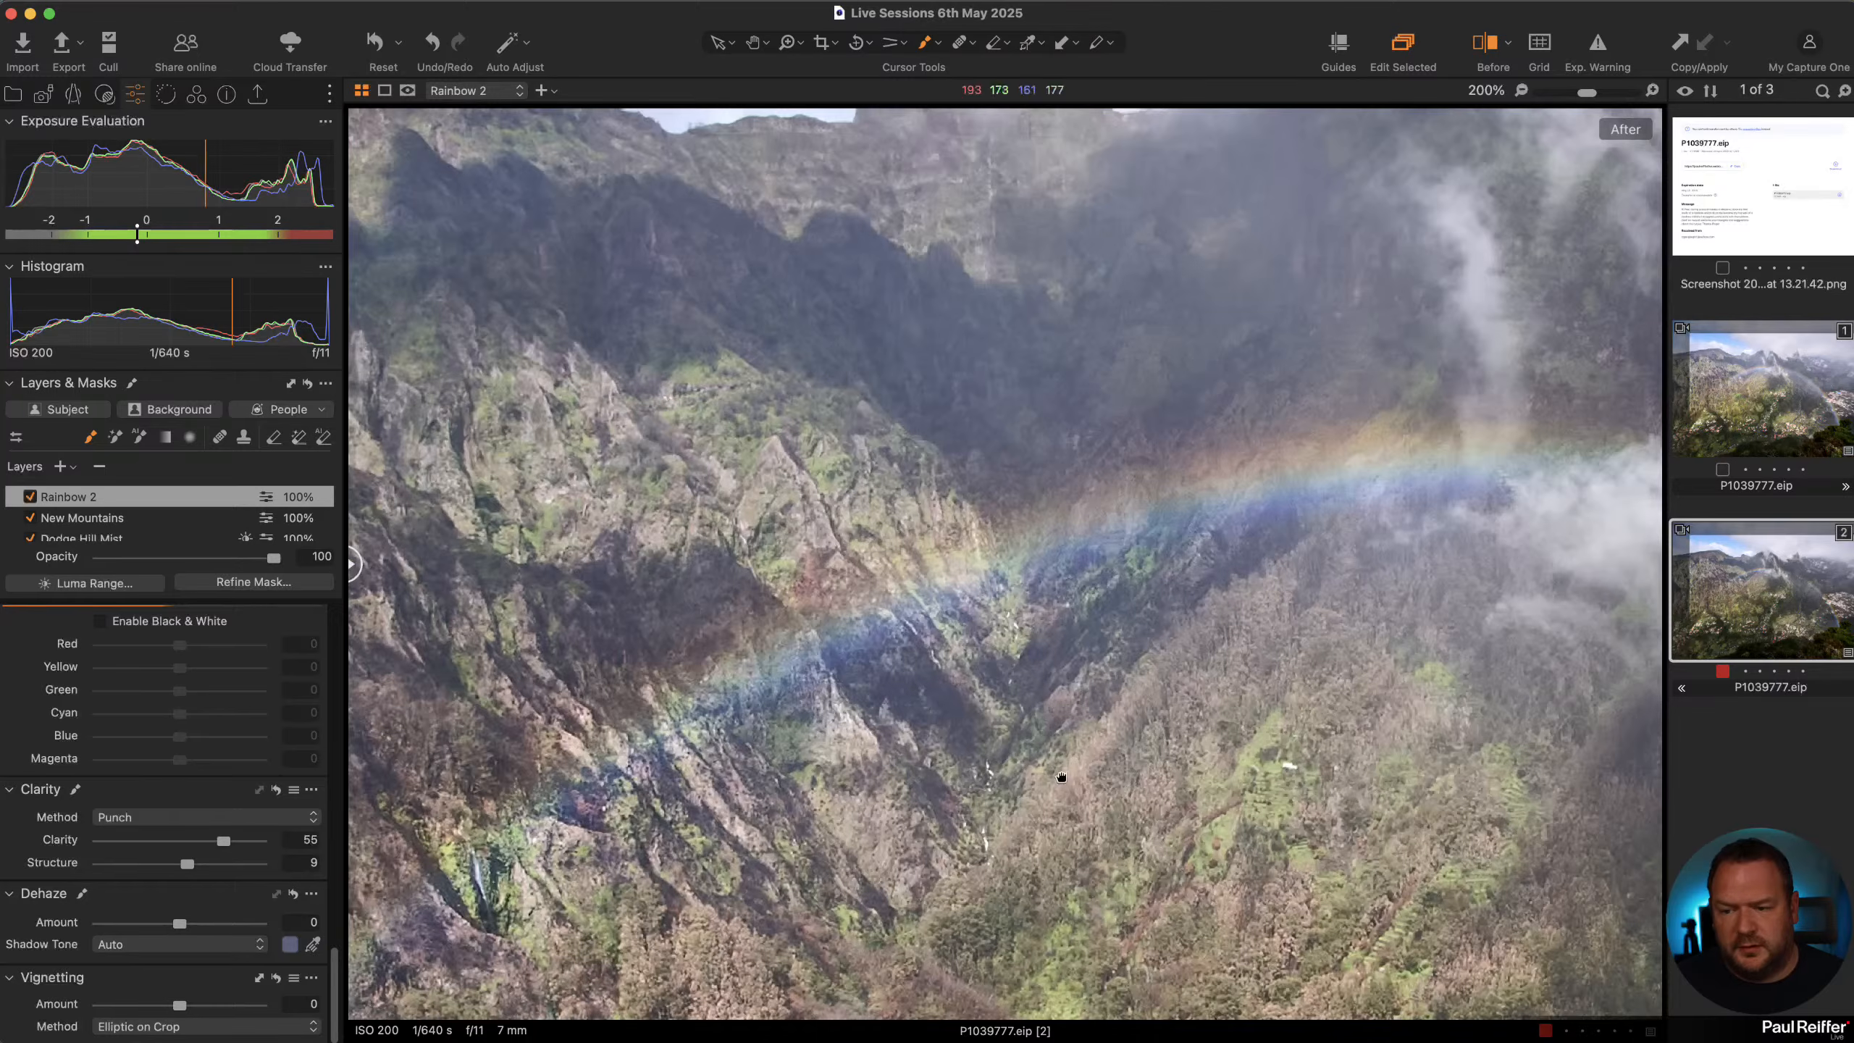
{"action": "scroll", "coordinate": [1273, 717], "scroll_direction": "left", "scroll_amount": 10}
{"action": "scroll", "coordinate": [1273, 717], "scroll_direction": "down", "scroll_amount": 4}
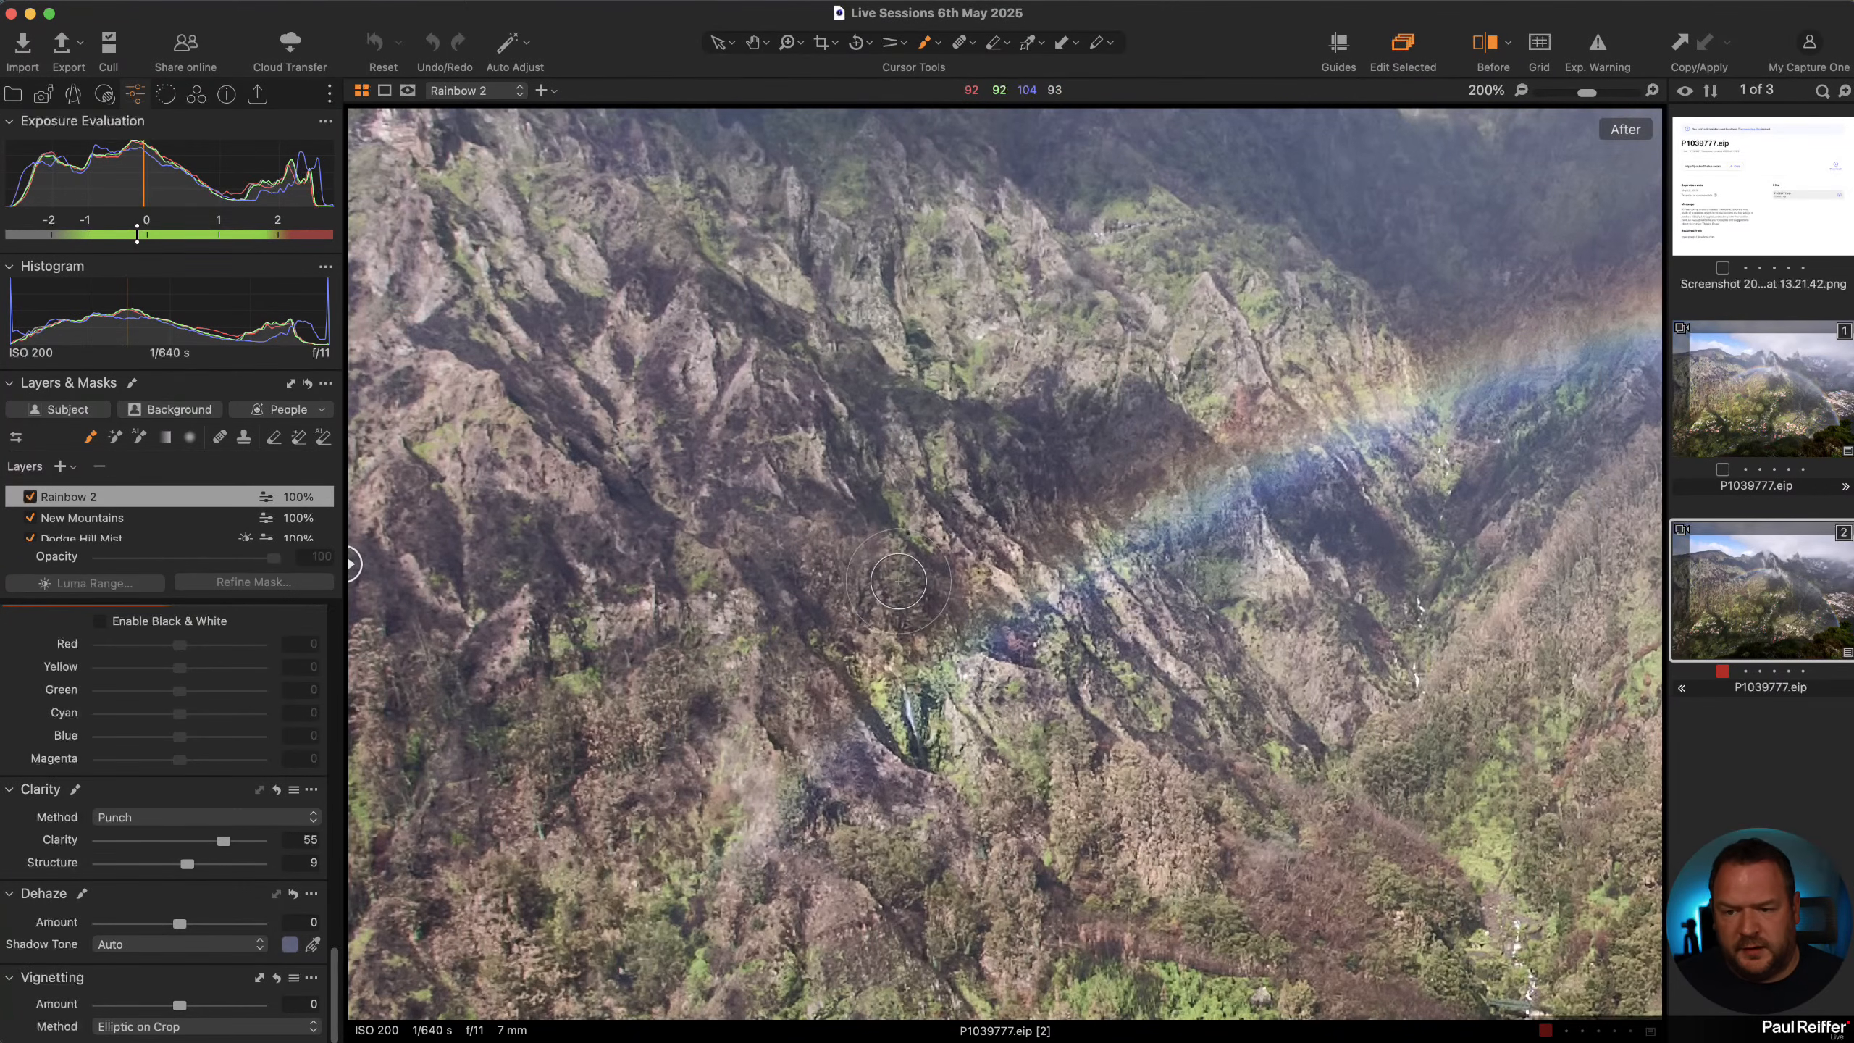
{"action": "left_click_drag", "start_coordinate": [1080, 354], "coordinate": [963, 413]}
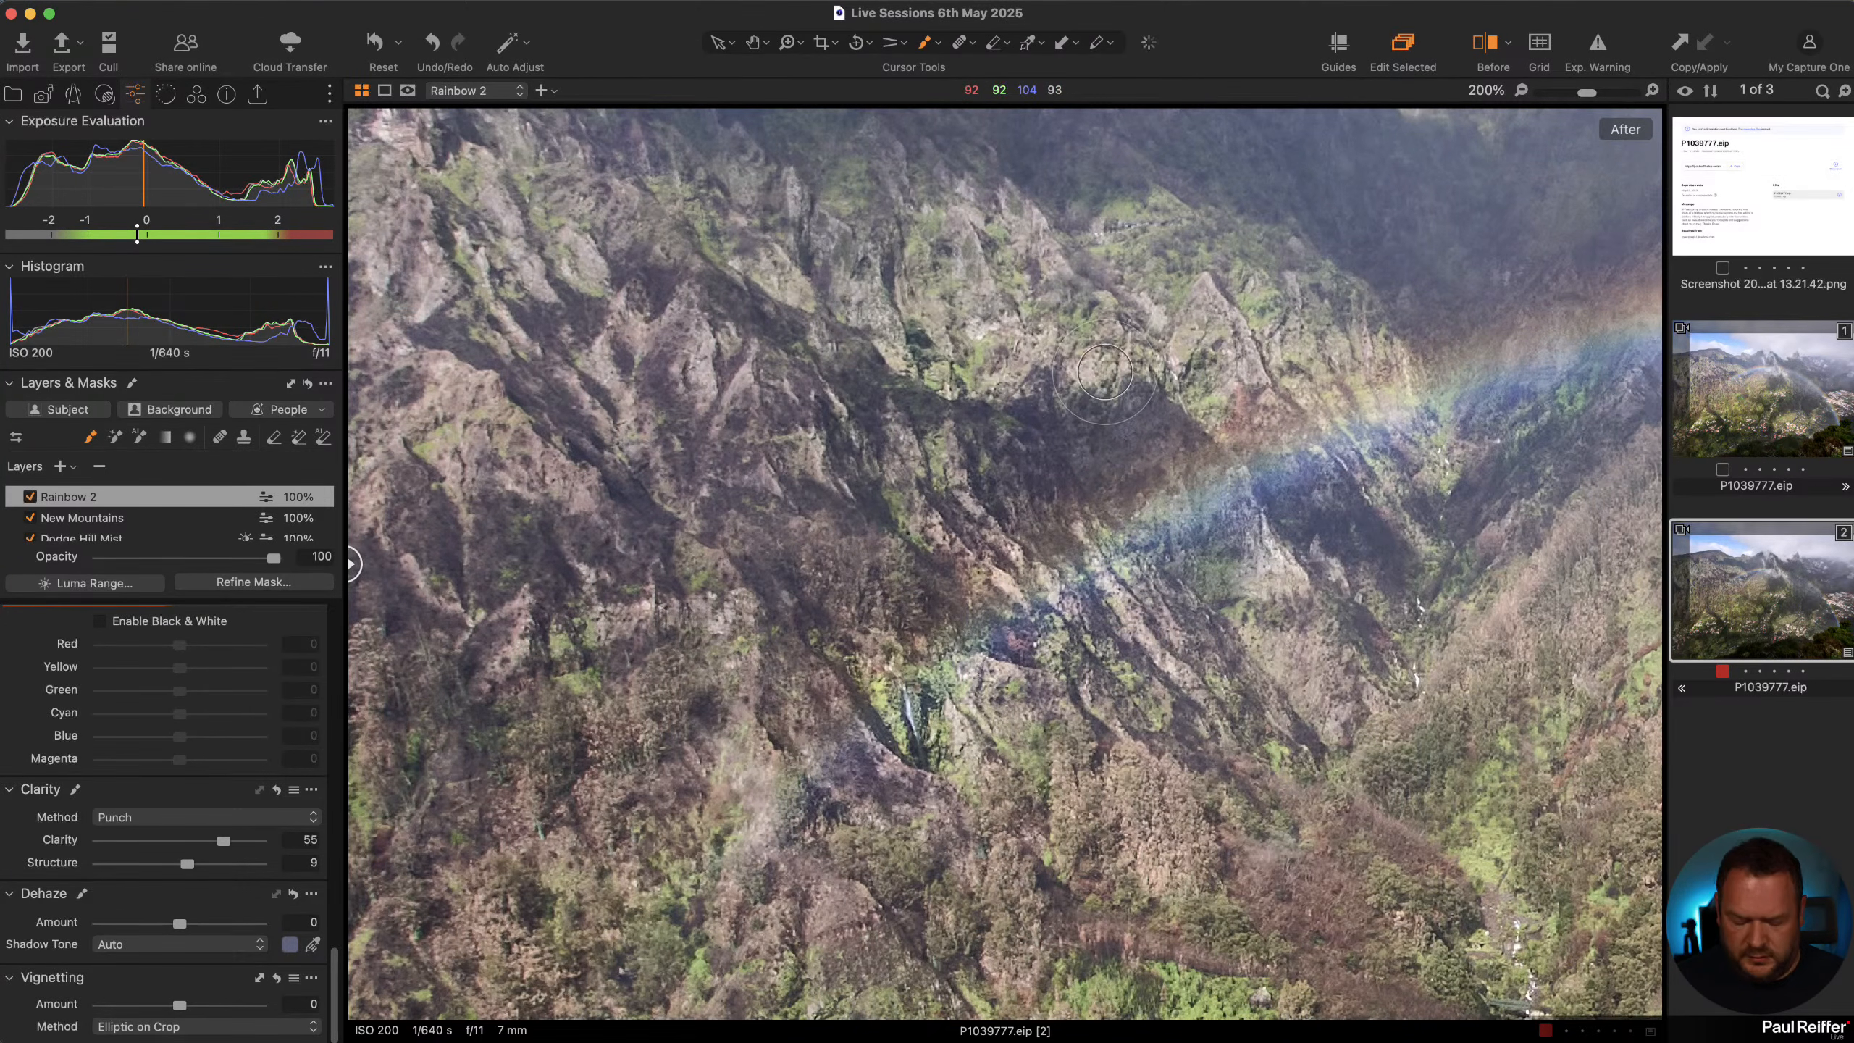
{"action": "key", "text": "m"}
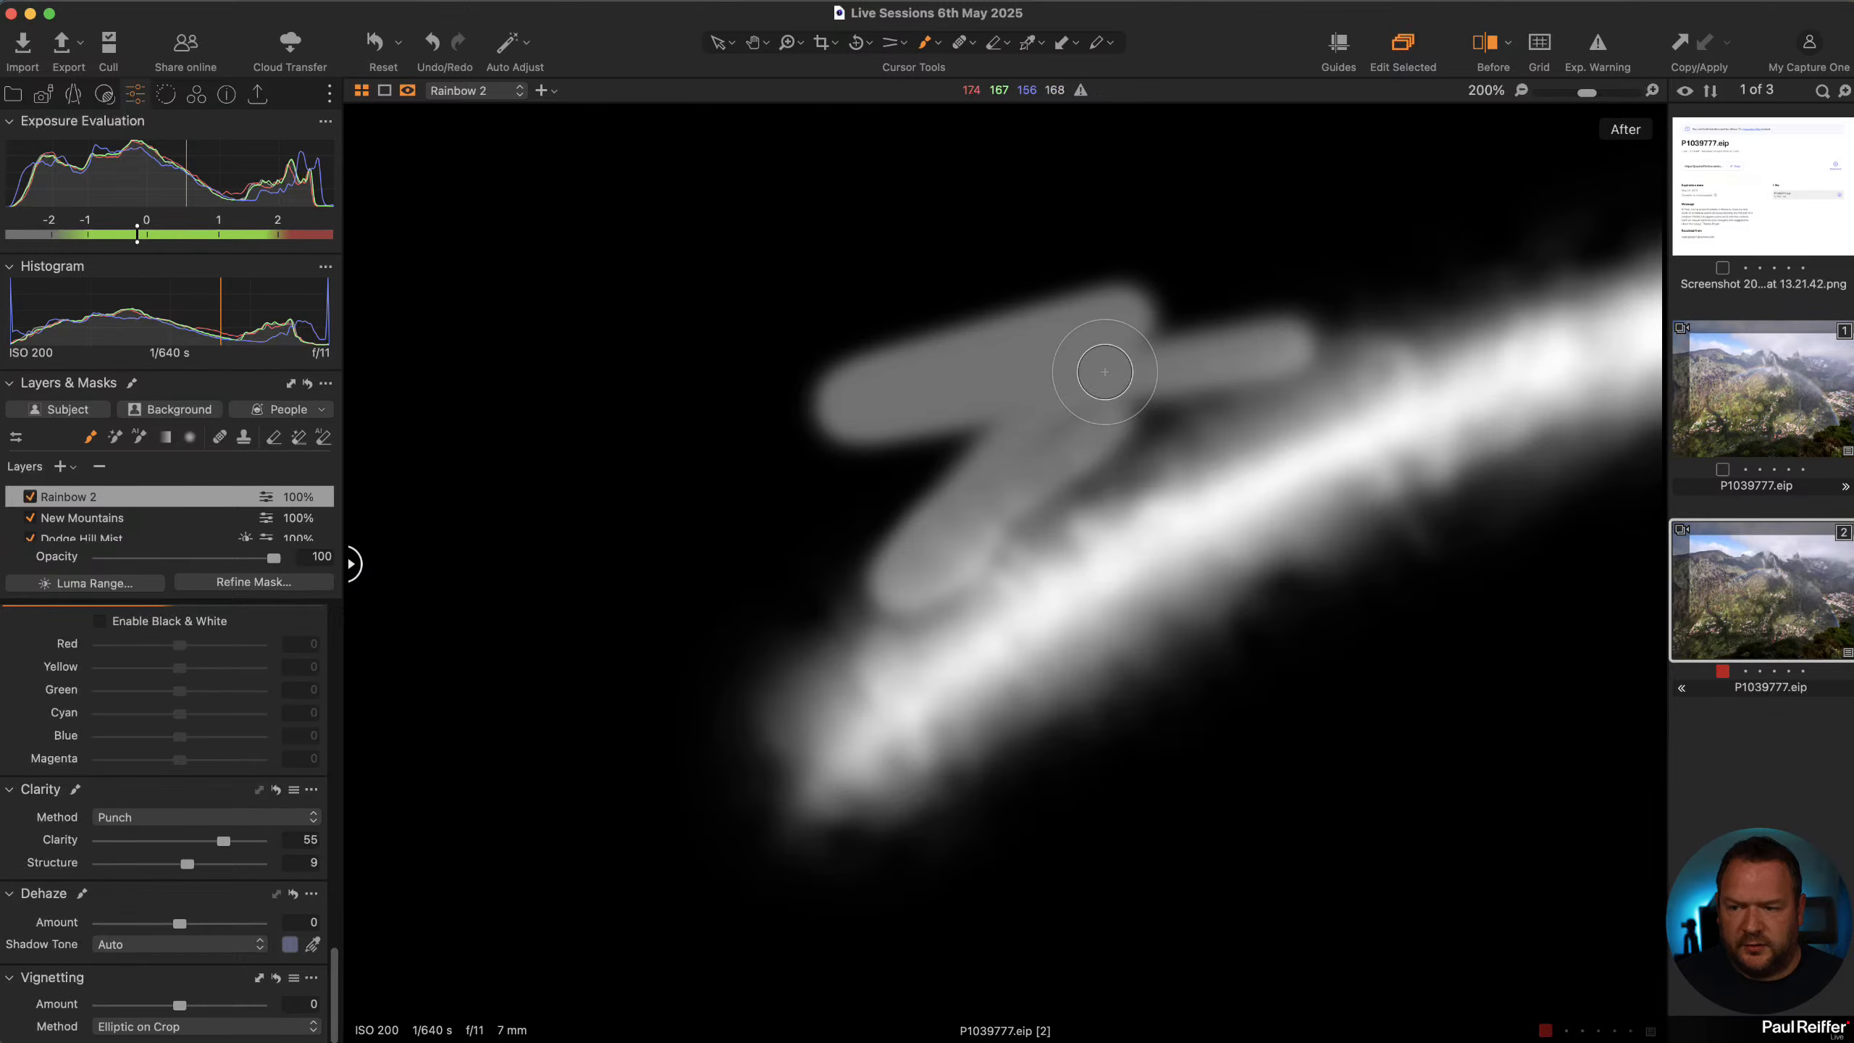
{"action": "key", "text": "super+z"}
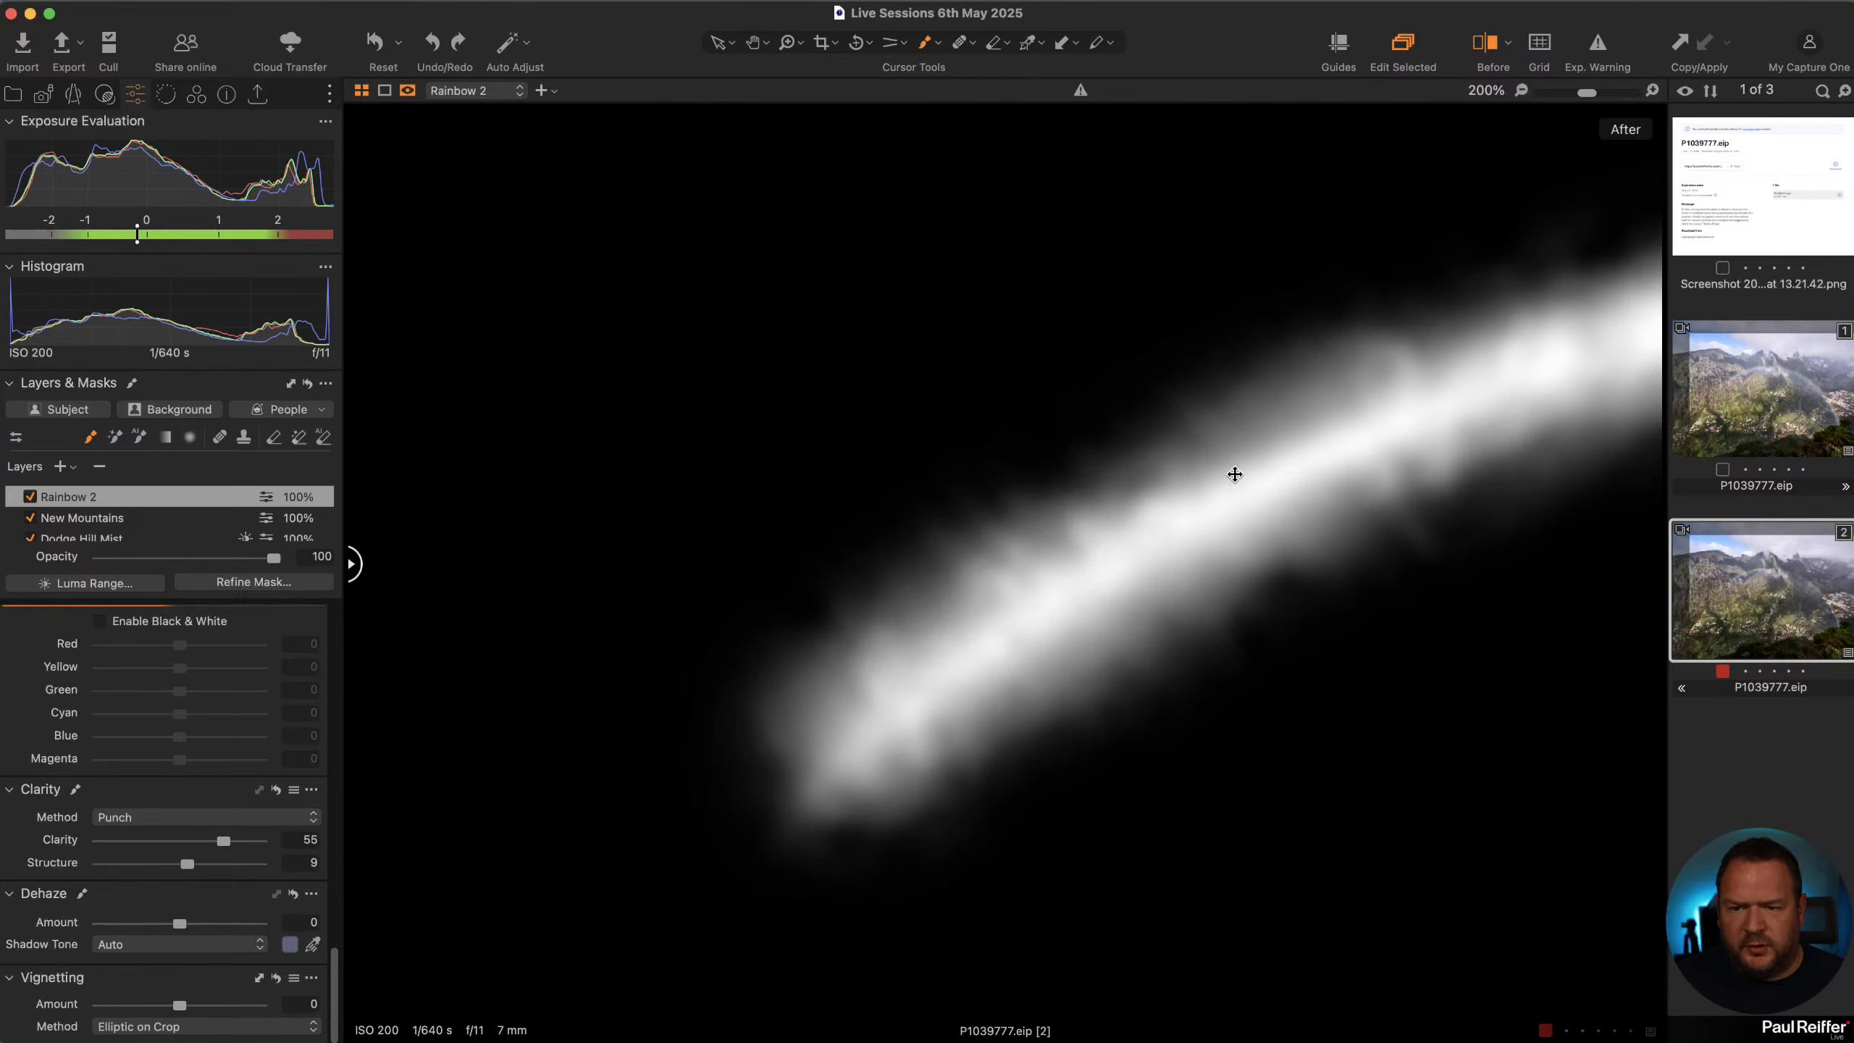
Erase the Rainbow 2 mask's spill along the edges of the rainbow's lower right leg using an eraser of size 65 and opacity 47
{"action": "left_click_drag", "start_coordinate": [1343, 475], "coordinate": [381, 360]}
{"action": "left_click_drag", "start_coordinate": [1316, 550], "coordinate": [519, 220]}
{"action": "scroll", "coordinate": [856, 273], "scroll_direction": "down", "scroll_amount": 5}
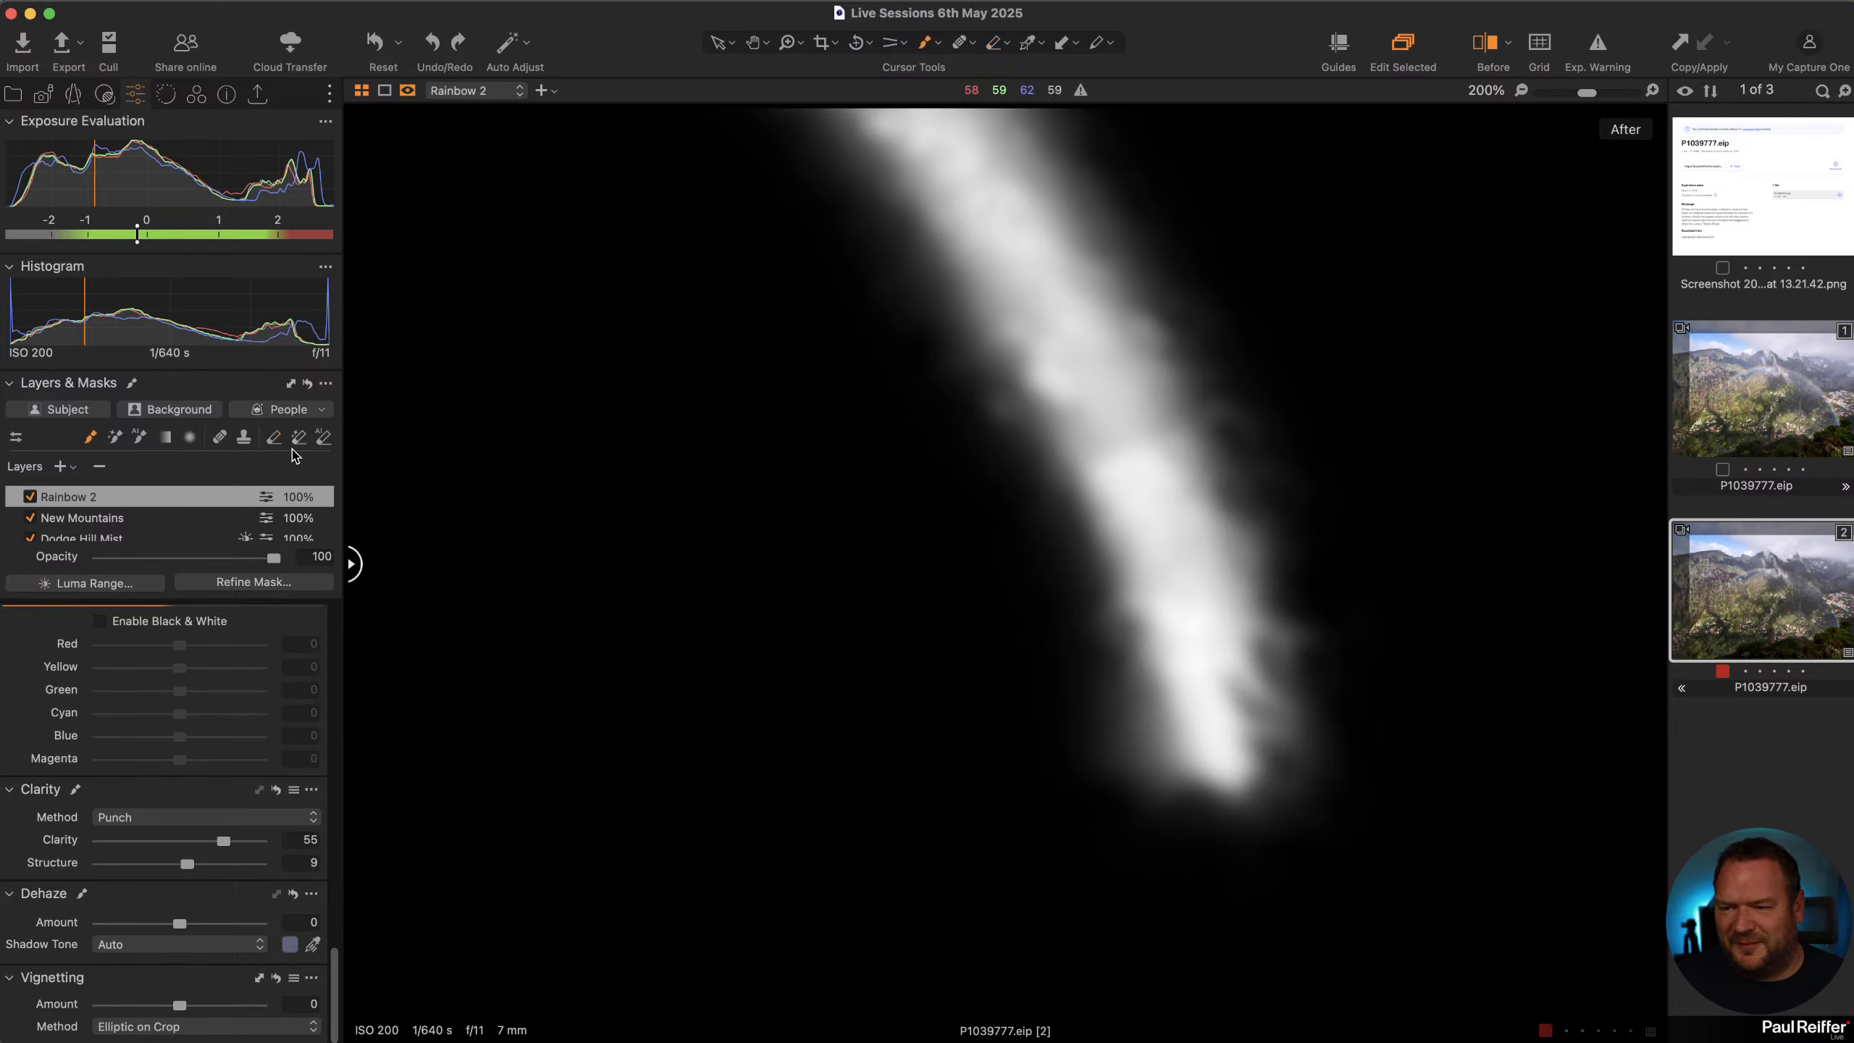
{"action": "right_click", "coordinate": [916, 422]}
{"action": "left_click_drag", "start_coordinate": [904, 407], "coordinate": [813, 407]}
{"action": "left_click_drag", "start_coordinate": [924, 426], "coordinate": [706, 425]}
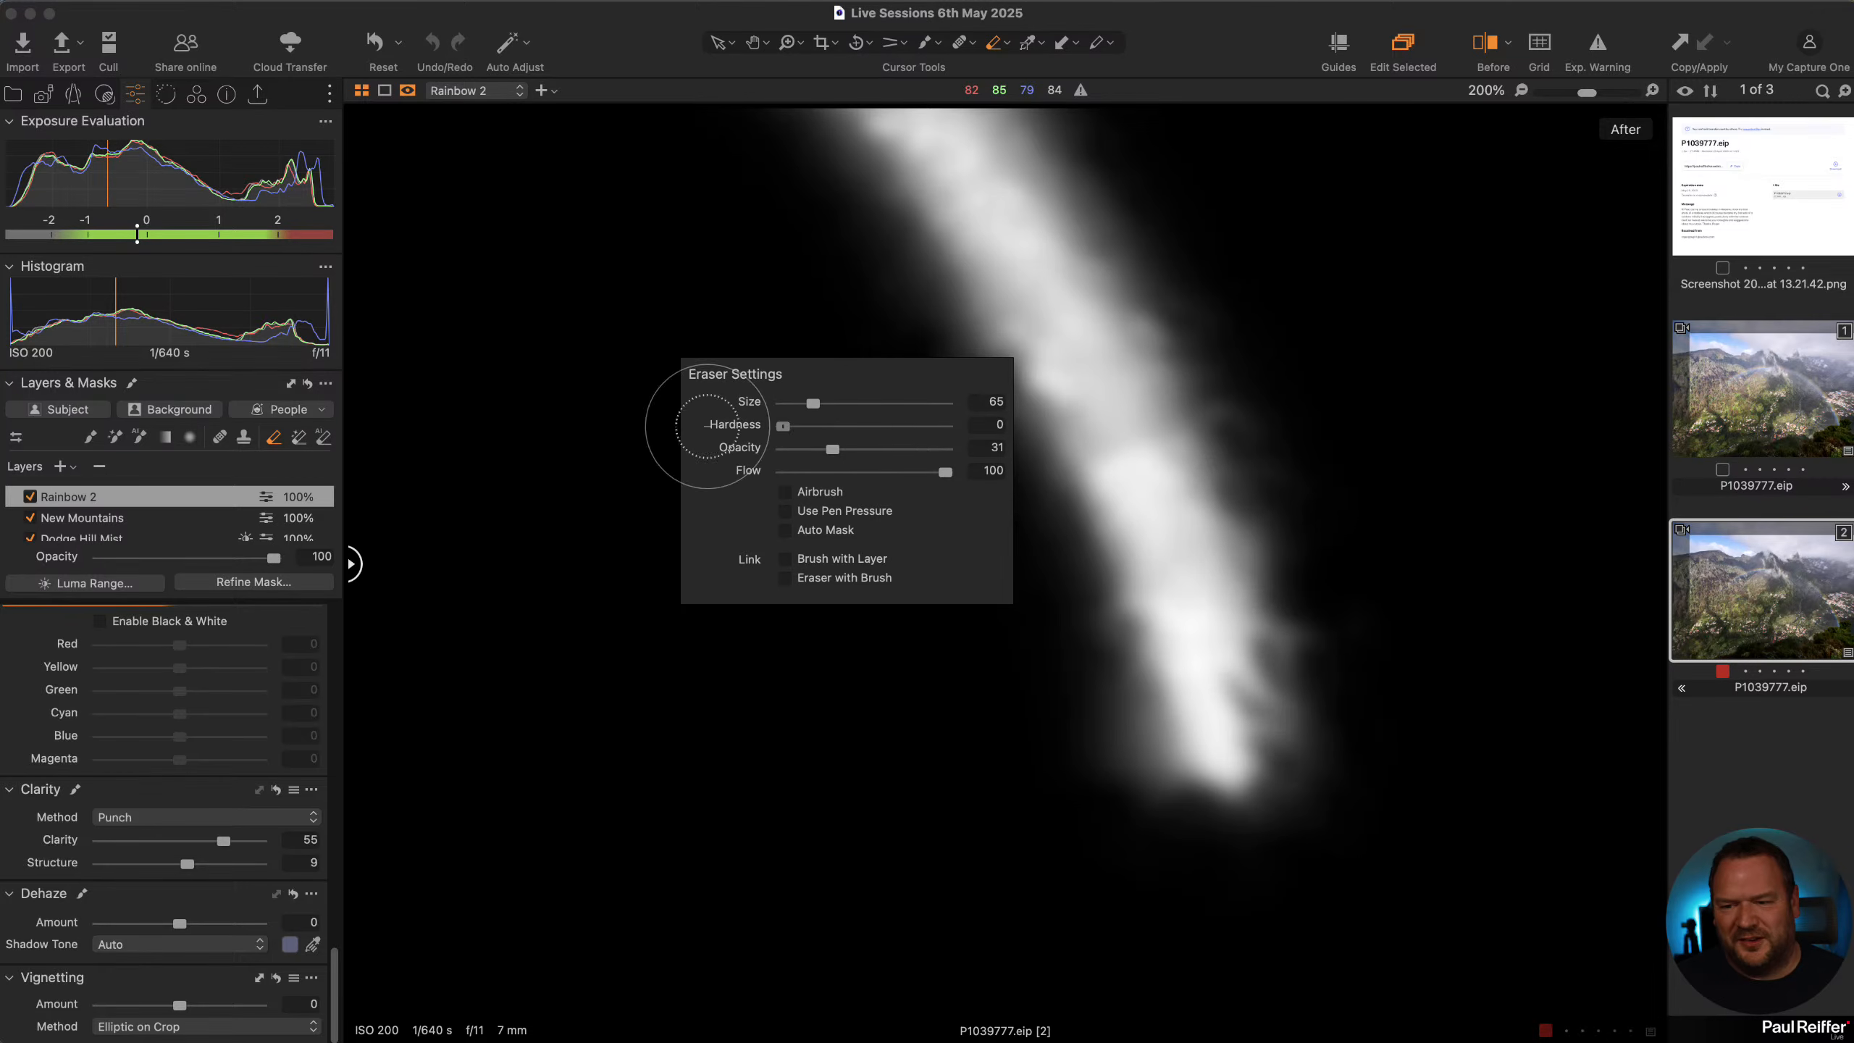
{"action": "left_click_drag", "start_coordinate": [833, 449], "coordinate": [861, 449]}
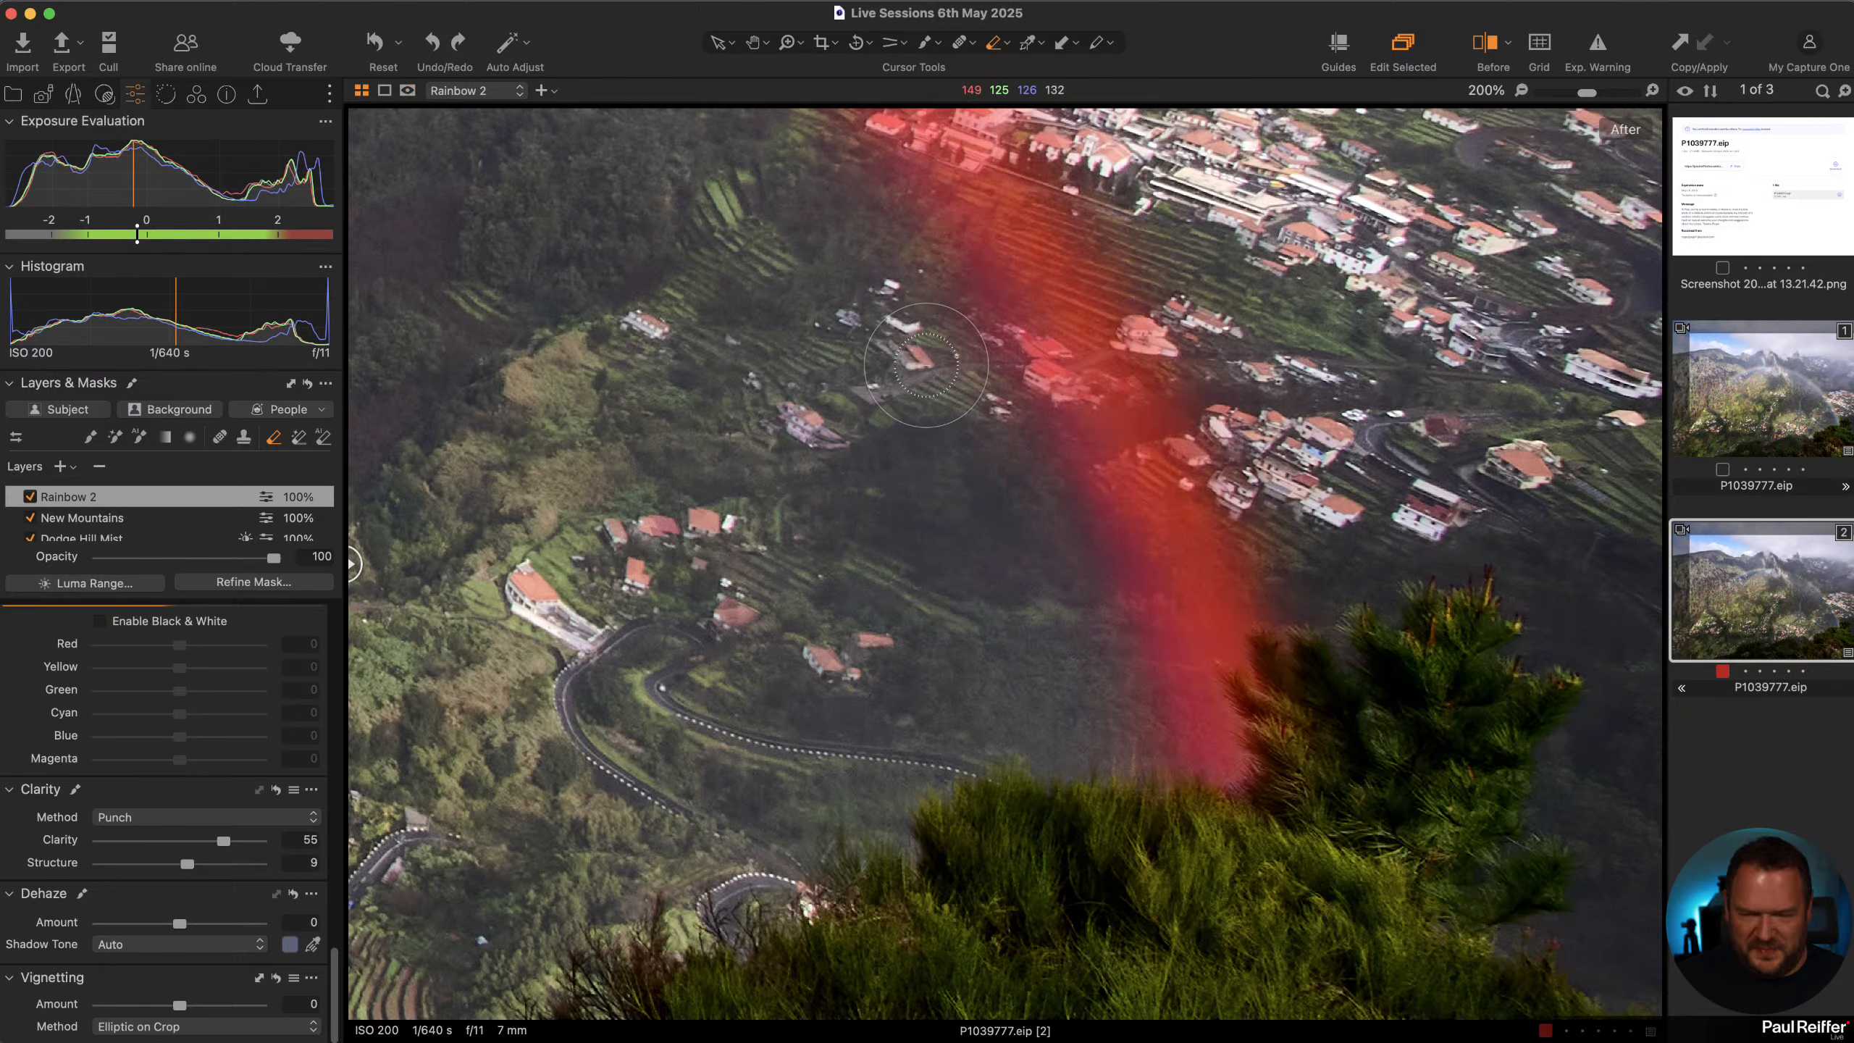
{"action": "key", "text": "m"}
{"action": "mouse_move", "coordinate": [931, 305]}
{"action": "left_mouse_down"}
{"action": "mouse_move", "coordinate": [1042, 495]}
{"action": "mouse_move", "coordinate": [983, 372]}
{"action": "mouse_move", "coordinate": [1034, 475]}
{"action": "mouse_move", "coordinate": [1084, 663]}
{"action": "mouse_move", "coordinate": [1080, 605]}
{"action": "mouse_move", "coordinate": [983, 404]}
{"action": "mouse_move", "coordinate": [1019, 361]}
{"action": "left_mouse_up"}
{"action": "mouse_move", "coordinate": [1111, 240]}
{"action": "left_mouse_down"}
{"action": "mouse_move", "coordinate": [1139, 429]}
{"action": "mouse_move", "coordinate": [1166, 271]}
{"action": "mouse_move", "coordinate": [1233, 407]}
{"action": "mouse_move", "coordinate": [1197, 424]}
{"action": "left_mouse_up"}
Inspect the adjusted rainbow at close range from its lower right leg along the arc to its left end
{"action": "left_click_drag", "start_coordinate": [636, 318], "coordinate": [1051, 803]}
{"action": "left_click_drag", "start_coordinate": [694, 350], "coordinate": [1251, 744]}
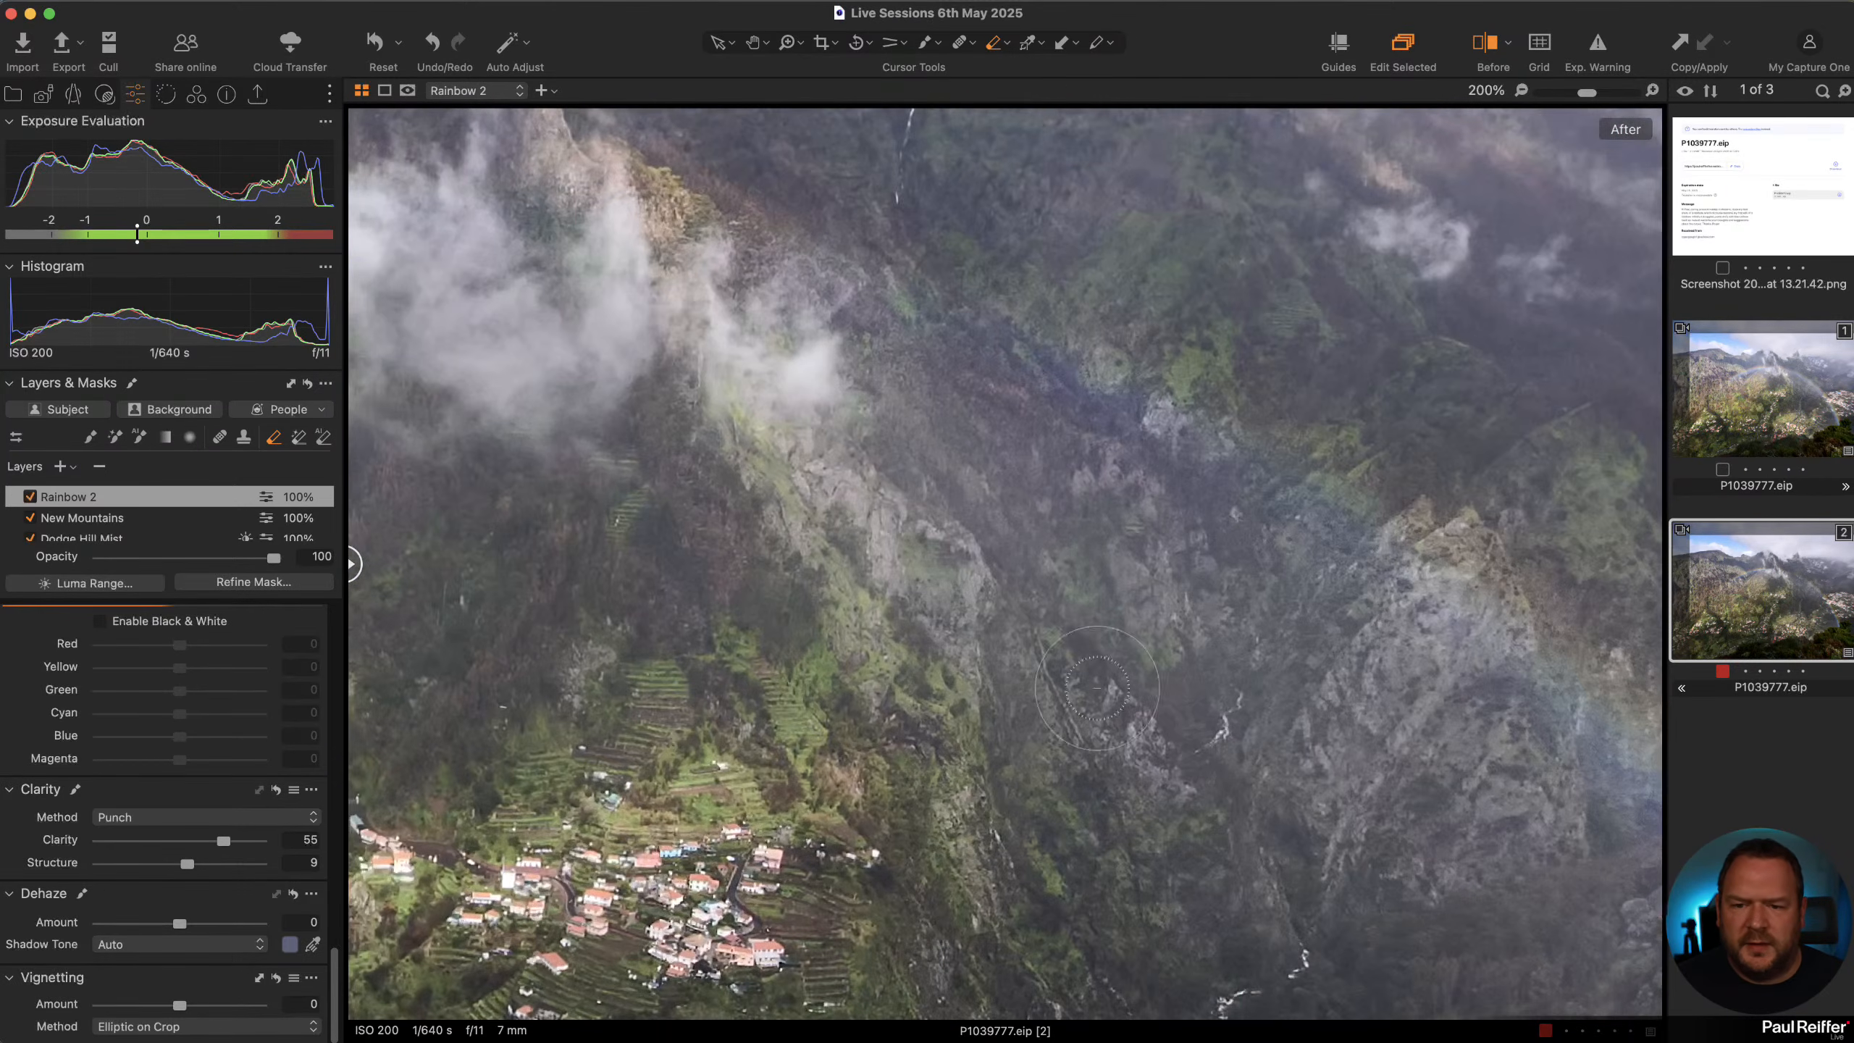
{"action": "left_click_drag", "start_coordinate": [817, 438], "coordinate": [1358, 666]}
{"action": "left_click_drag", "start_coordinate": [394, 438], "coordinate": [1285, 438]}
{"action": "left_click_drag", "start_coordinate": [927, 628], "coordinate": [1187, 494]}
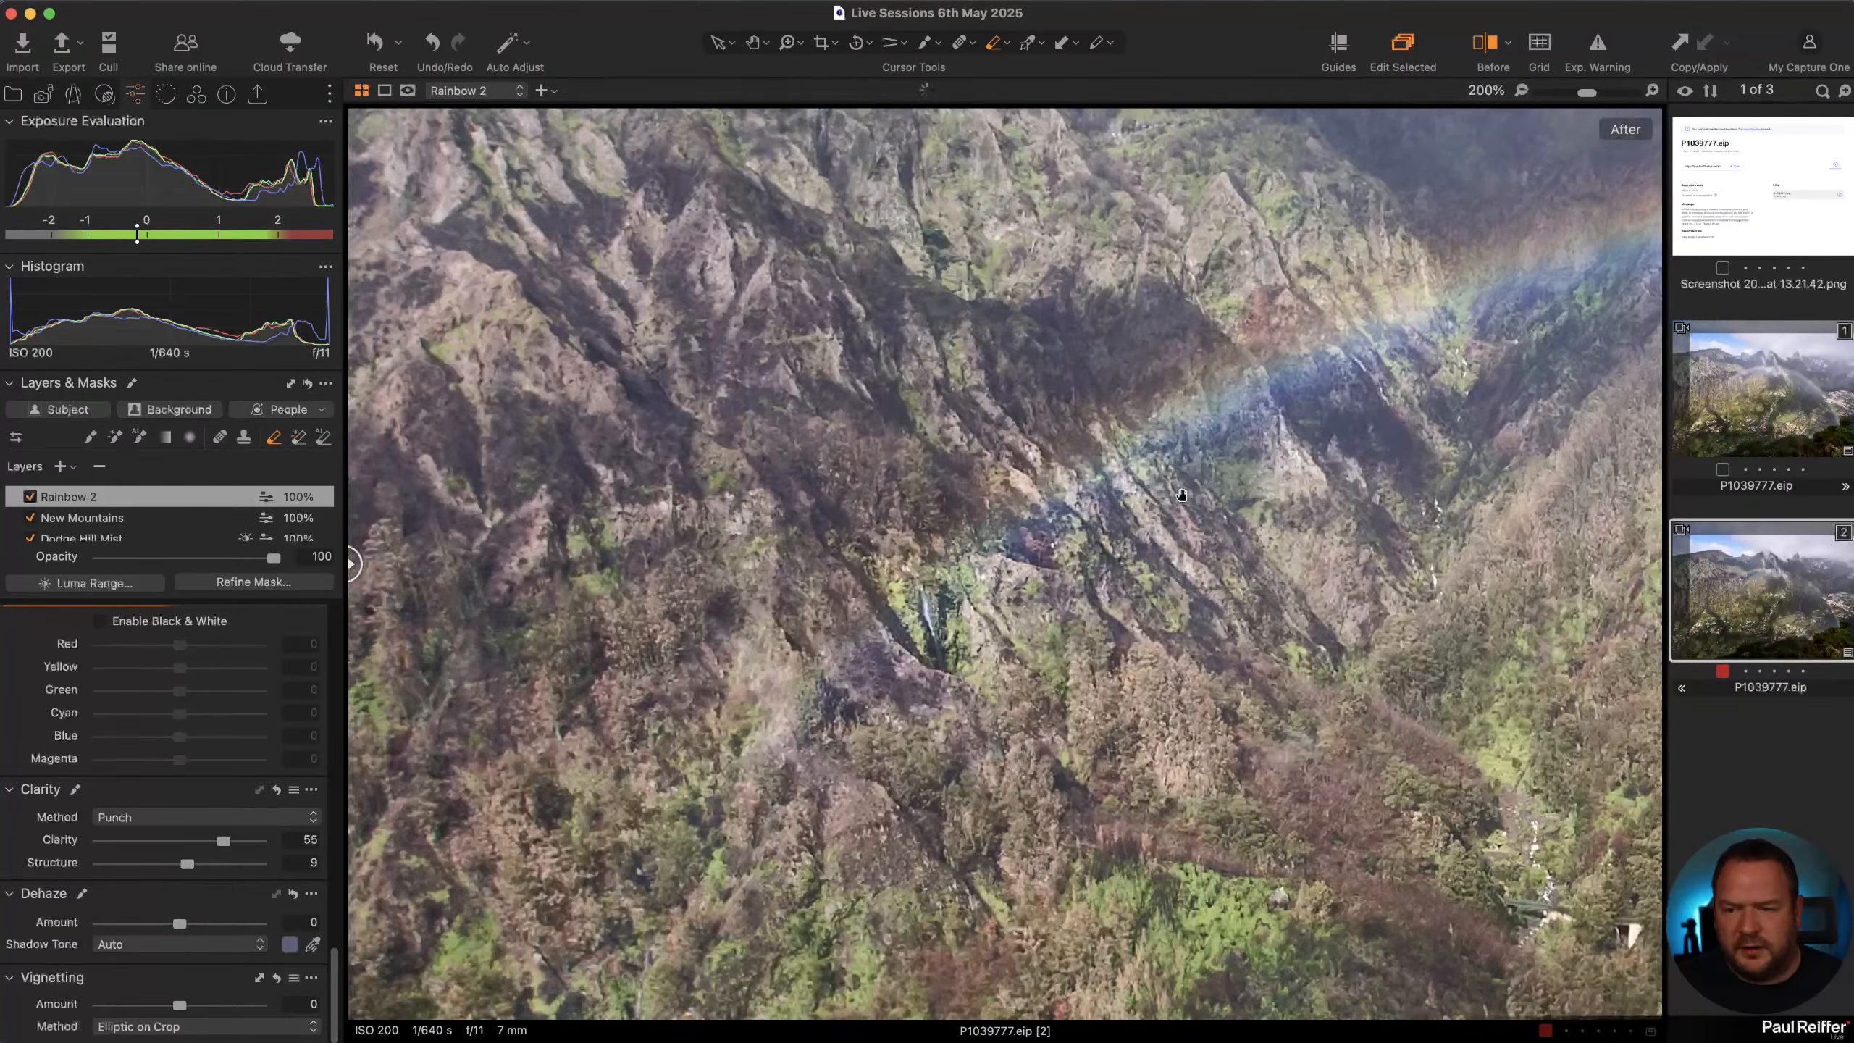
{"action": "left_click_drag", "start_coordinate": [957, 766], "coordinate": [927, 94]}
{"action": "mouse_move", "coordinate": [1161, 303]}
{"action": "left_mouse_down"}
{"action": "mouse_move", "coordinate": [1138, 355]}
{"action": "mouse_move", "coordinate": [1157, 835]}
{"action": "left_mouse_up"}
{"action": "left_click_drag", "start_coordinate": [766, 415], "coordinate": [766, 415]}
Check the Rainbow 2 mask around the arc's left end in grayscale and as an overlay, then hide it and view the whole photo
{"action": "key", "text": "alt+m"}
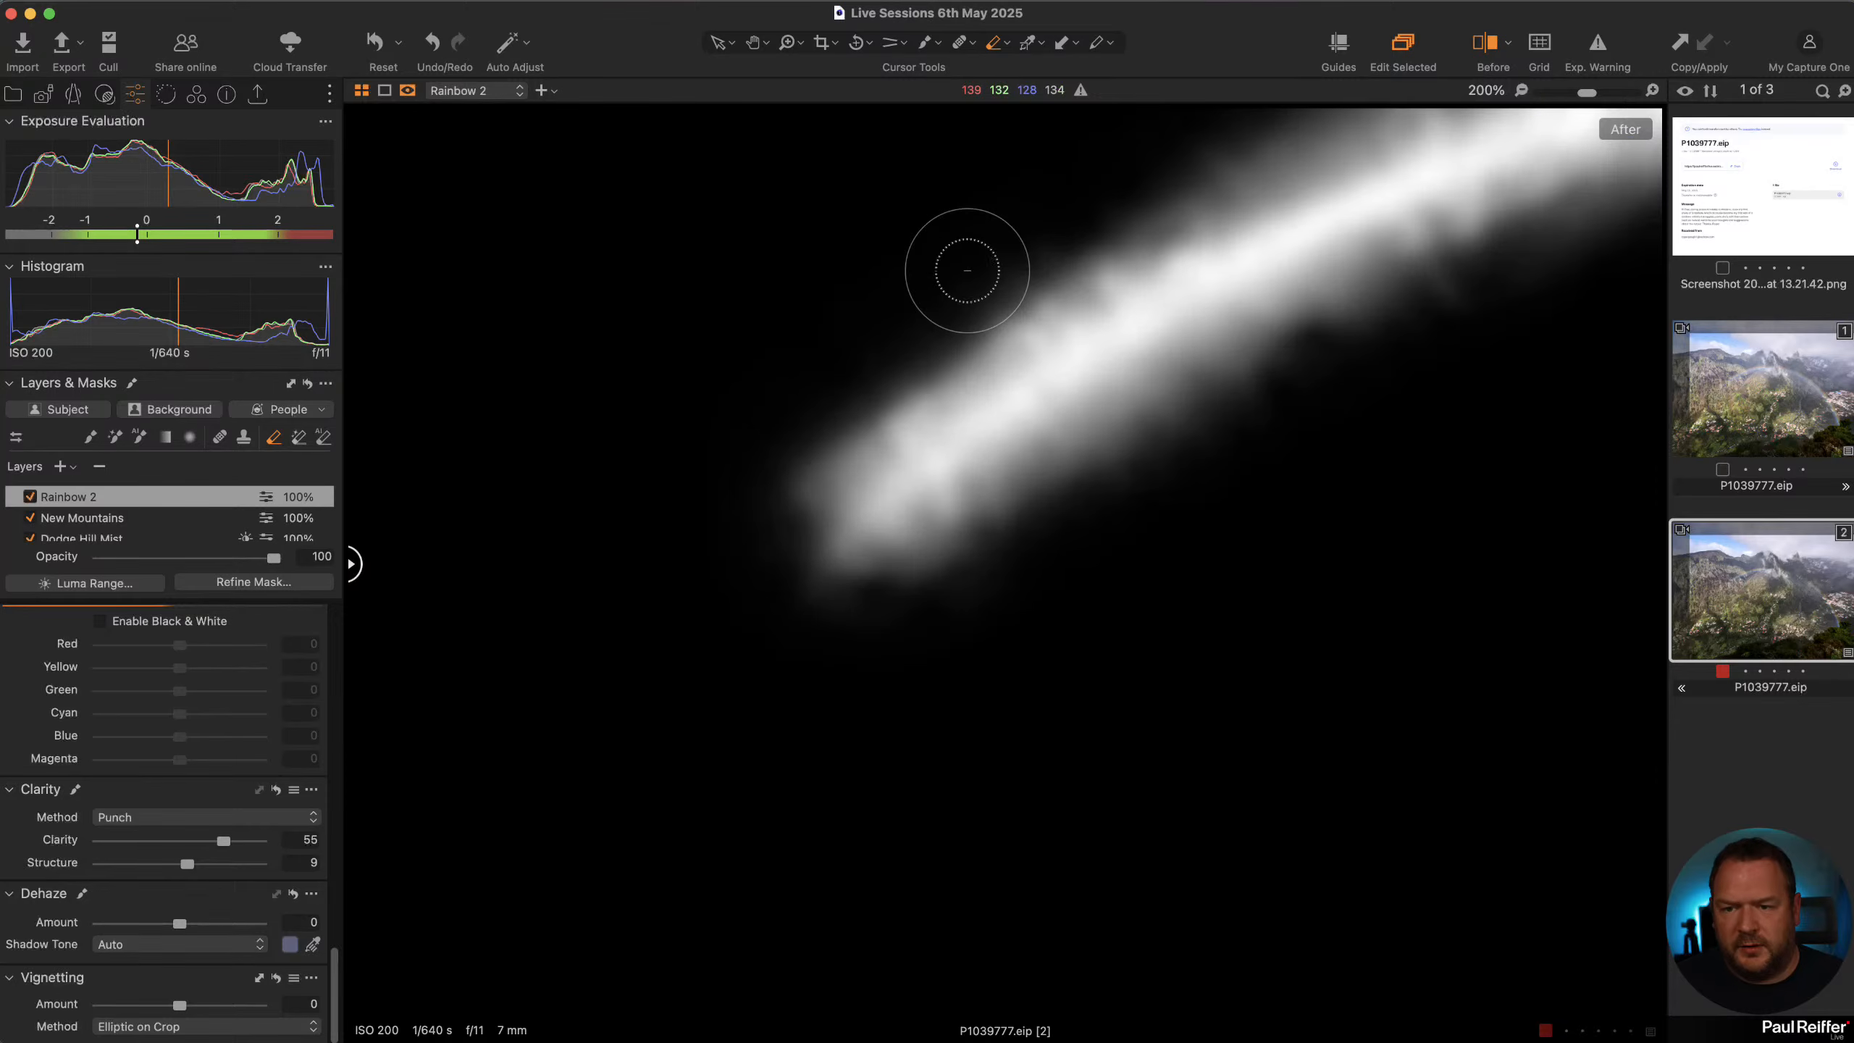
{"action": "left_click_drag", "start_coordinate": [1220, 381], "coordinate": [980, 715]}
{"action": "mouse_move", "coordinate": [1084, 430]}
{"action": "left_mouse_down"}
{"action": "mouse_move", "coordinate": [849, 572]}
{"action": "mouse_move", "coordinate": [518, 701]}
{"action": "left_mouse_up"}
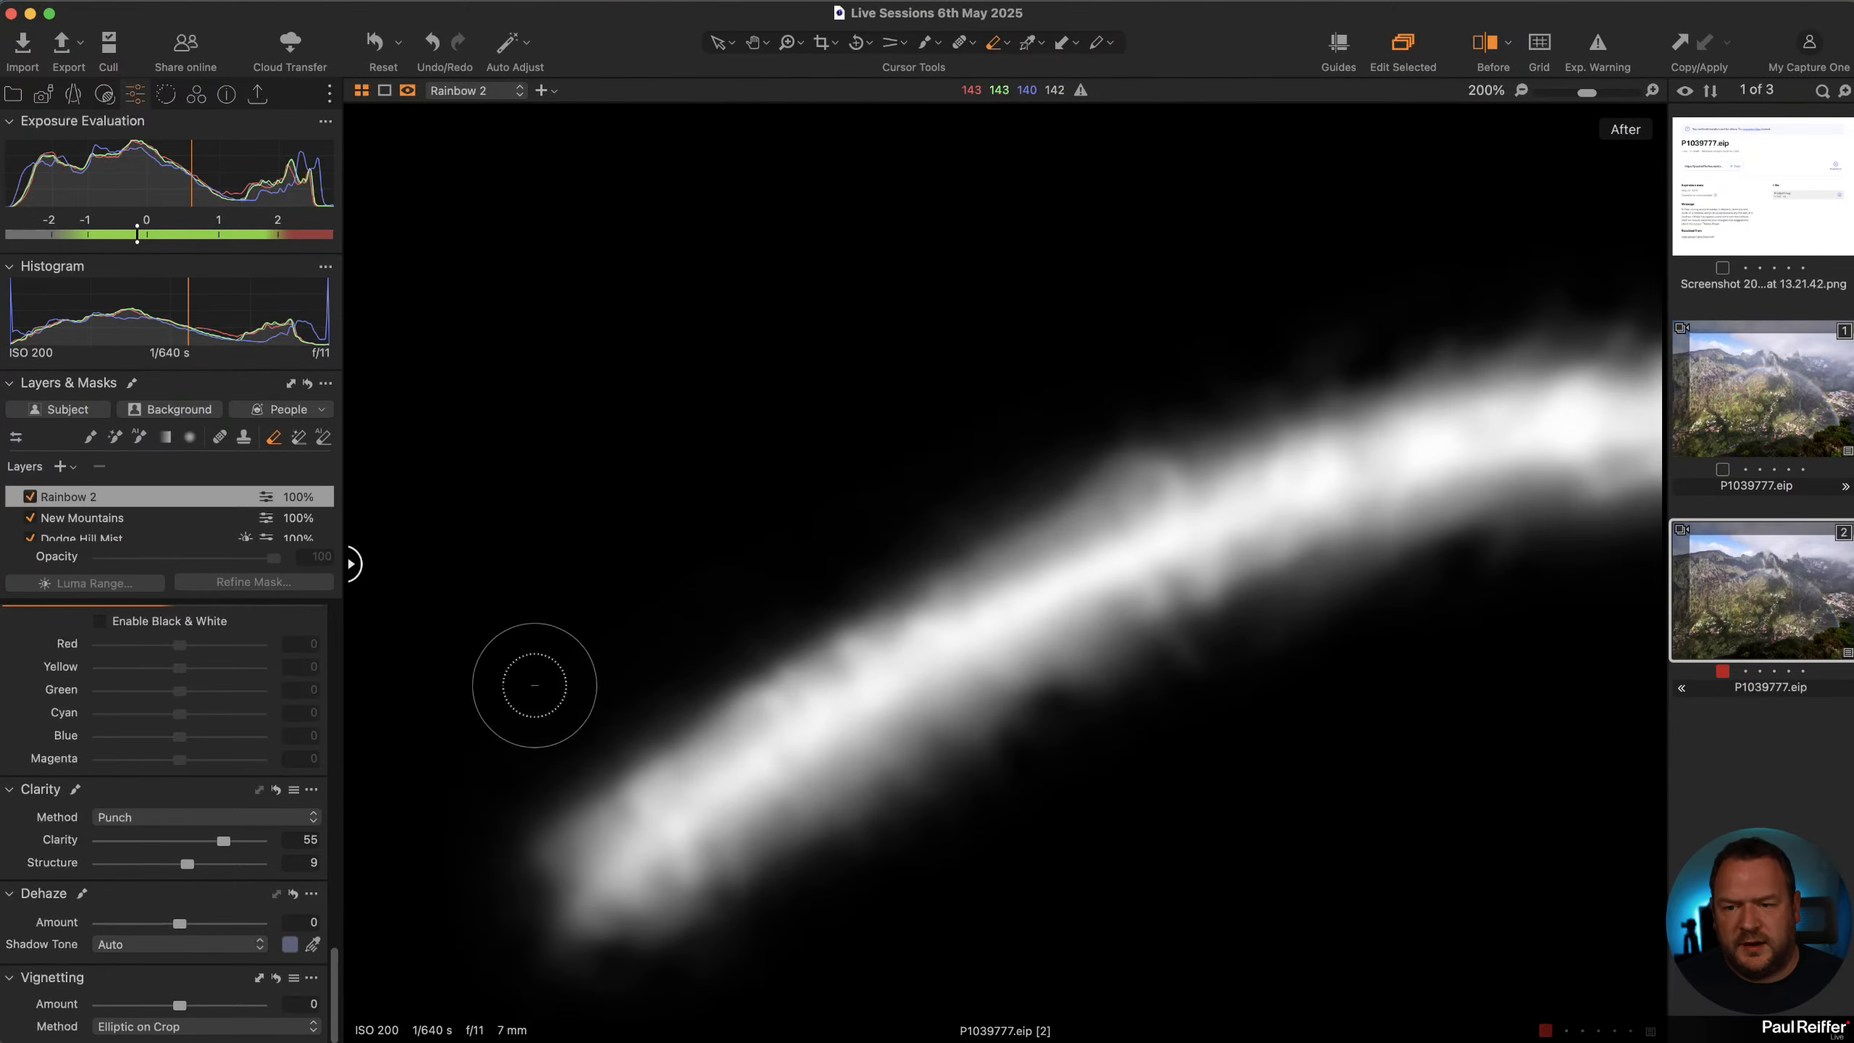
{"action": "key", "text": "alt+m"}
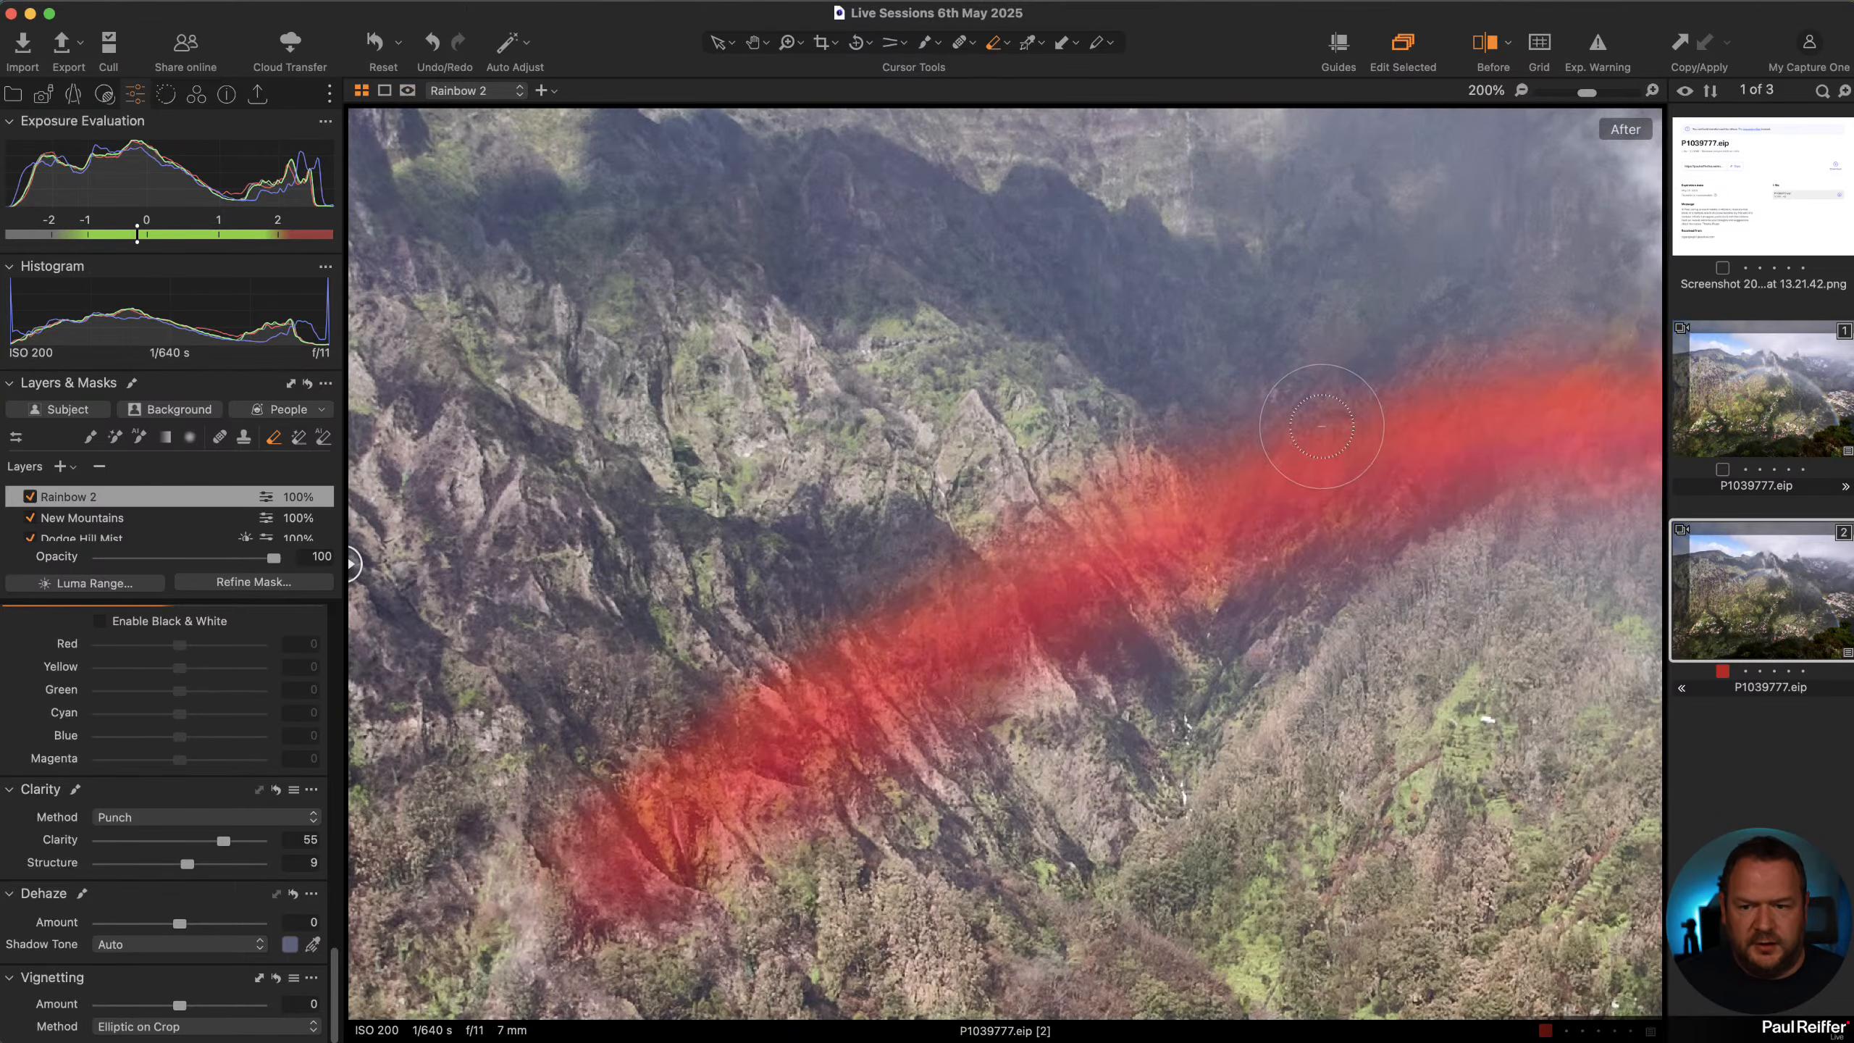
{"action": "key", "text": "m"}
{"action": "left_click_drag", "start_coordinate": [1584, 628], "coordinate": [617, 457]}
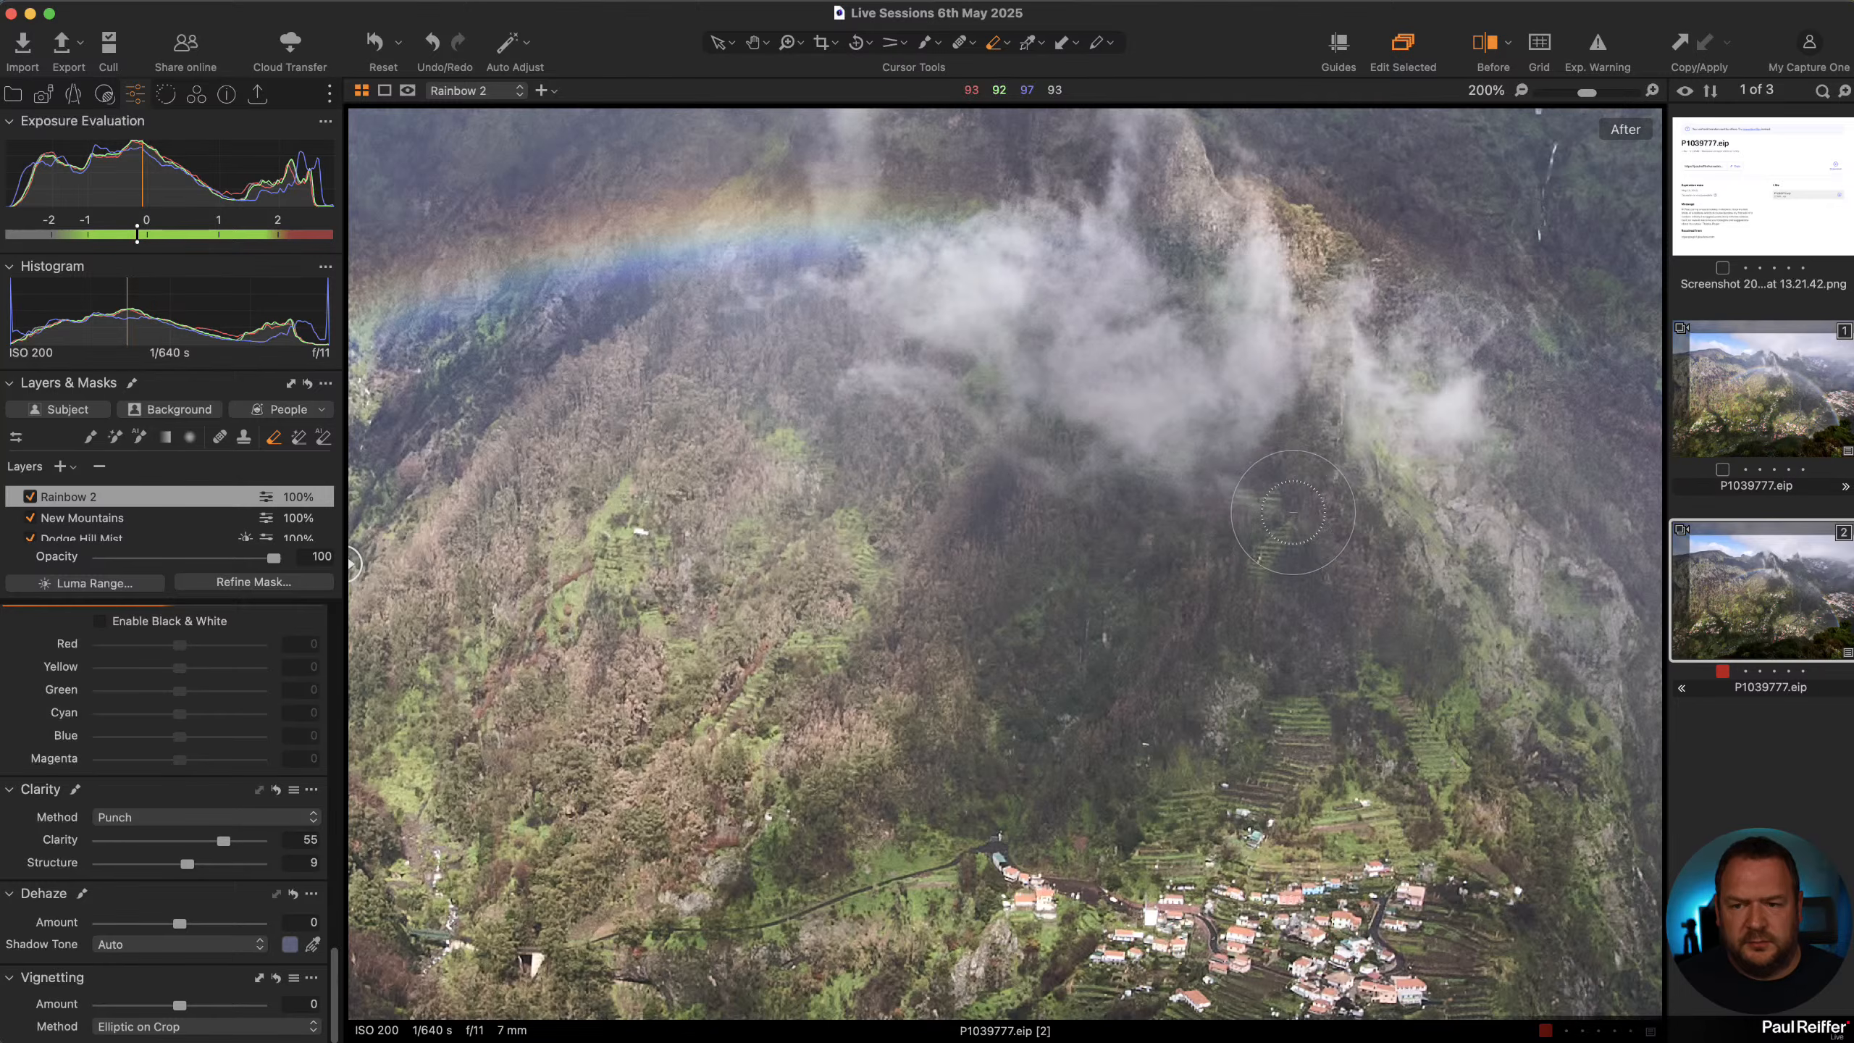
{"action": "key", "text": "comma"}
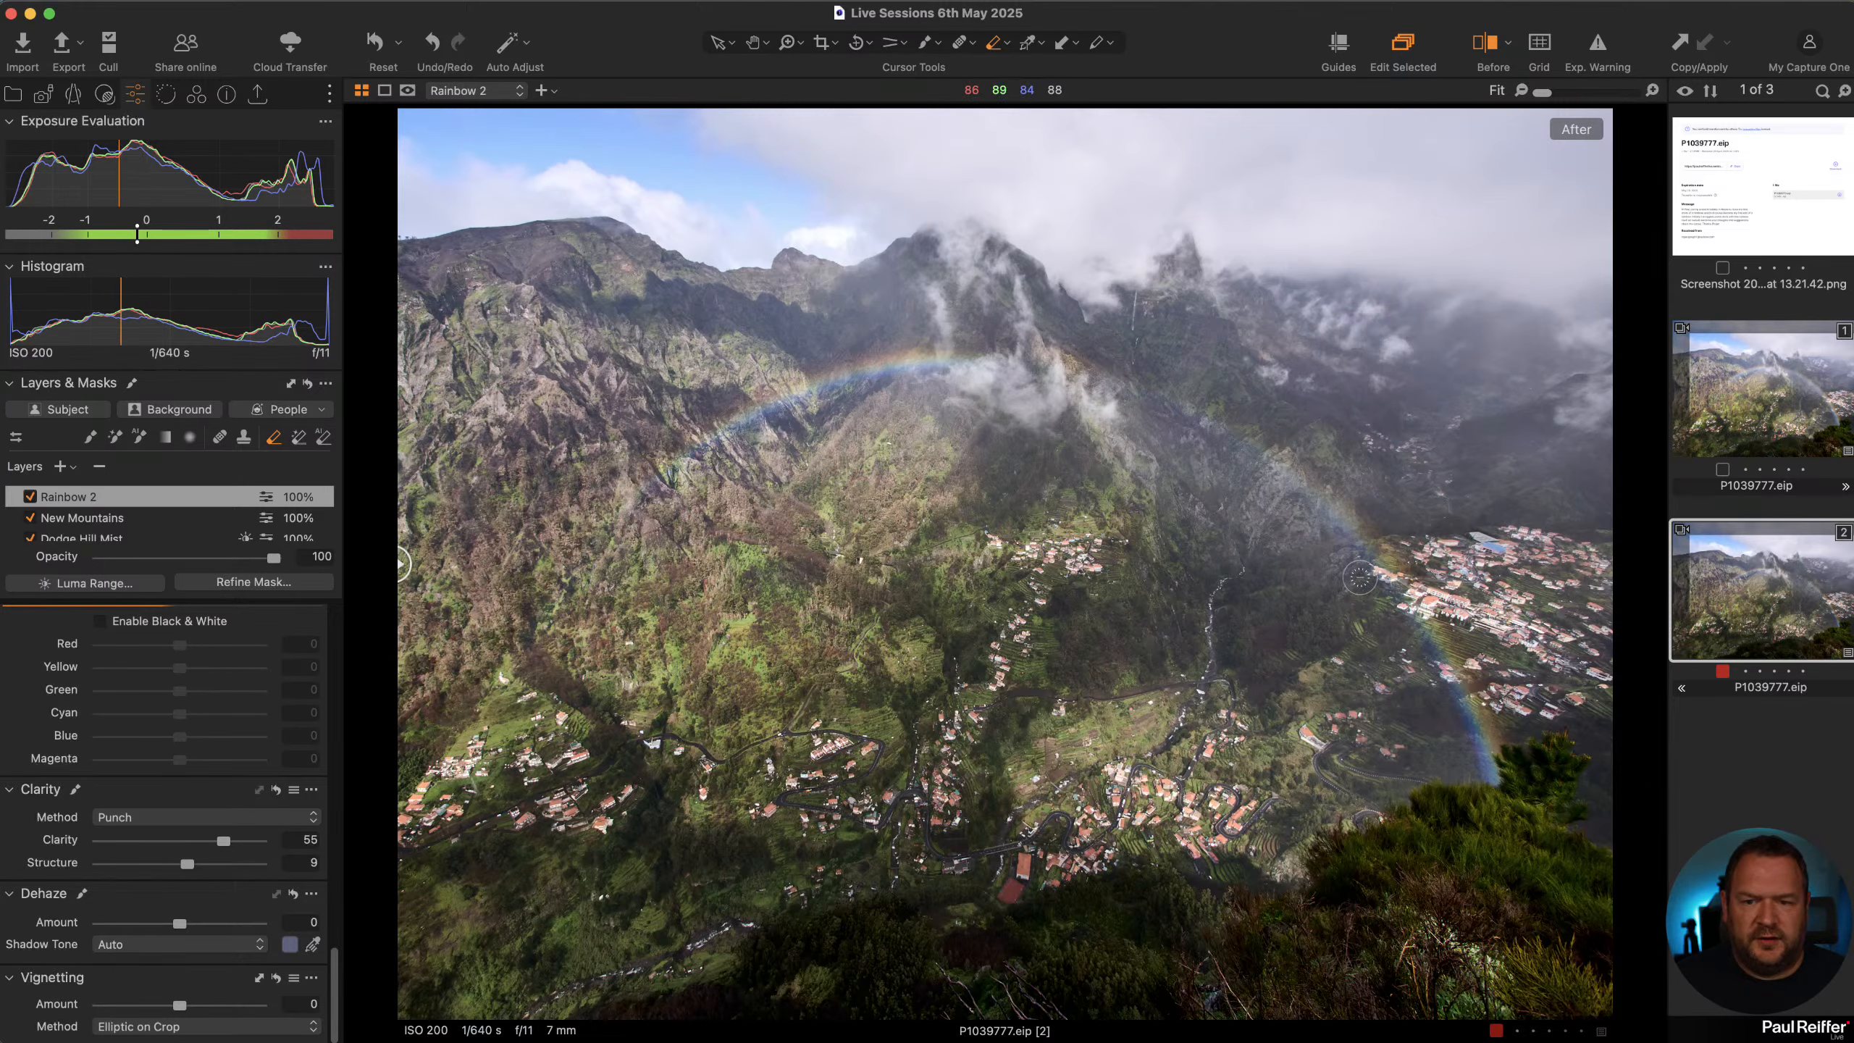
Set the Rainbow 2 layer's saturation to 11 and compare the rainbow's right leg with the layer off and on
{"action": "scroll", "coordinate": [194, 825], "scroll_direction": "up", "scroll_amount": 15}
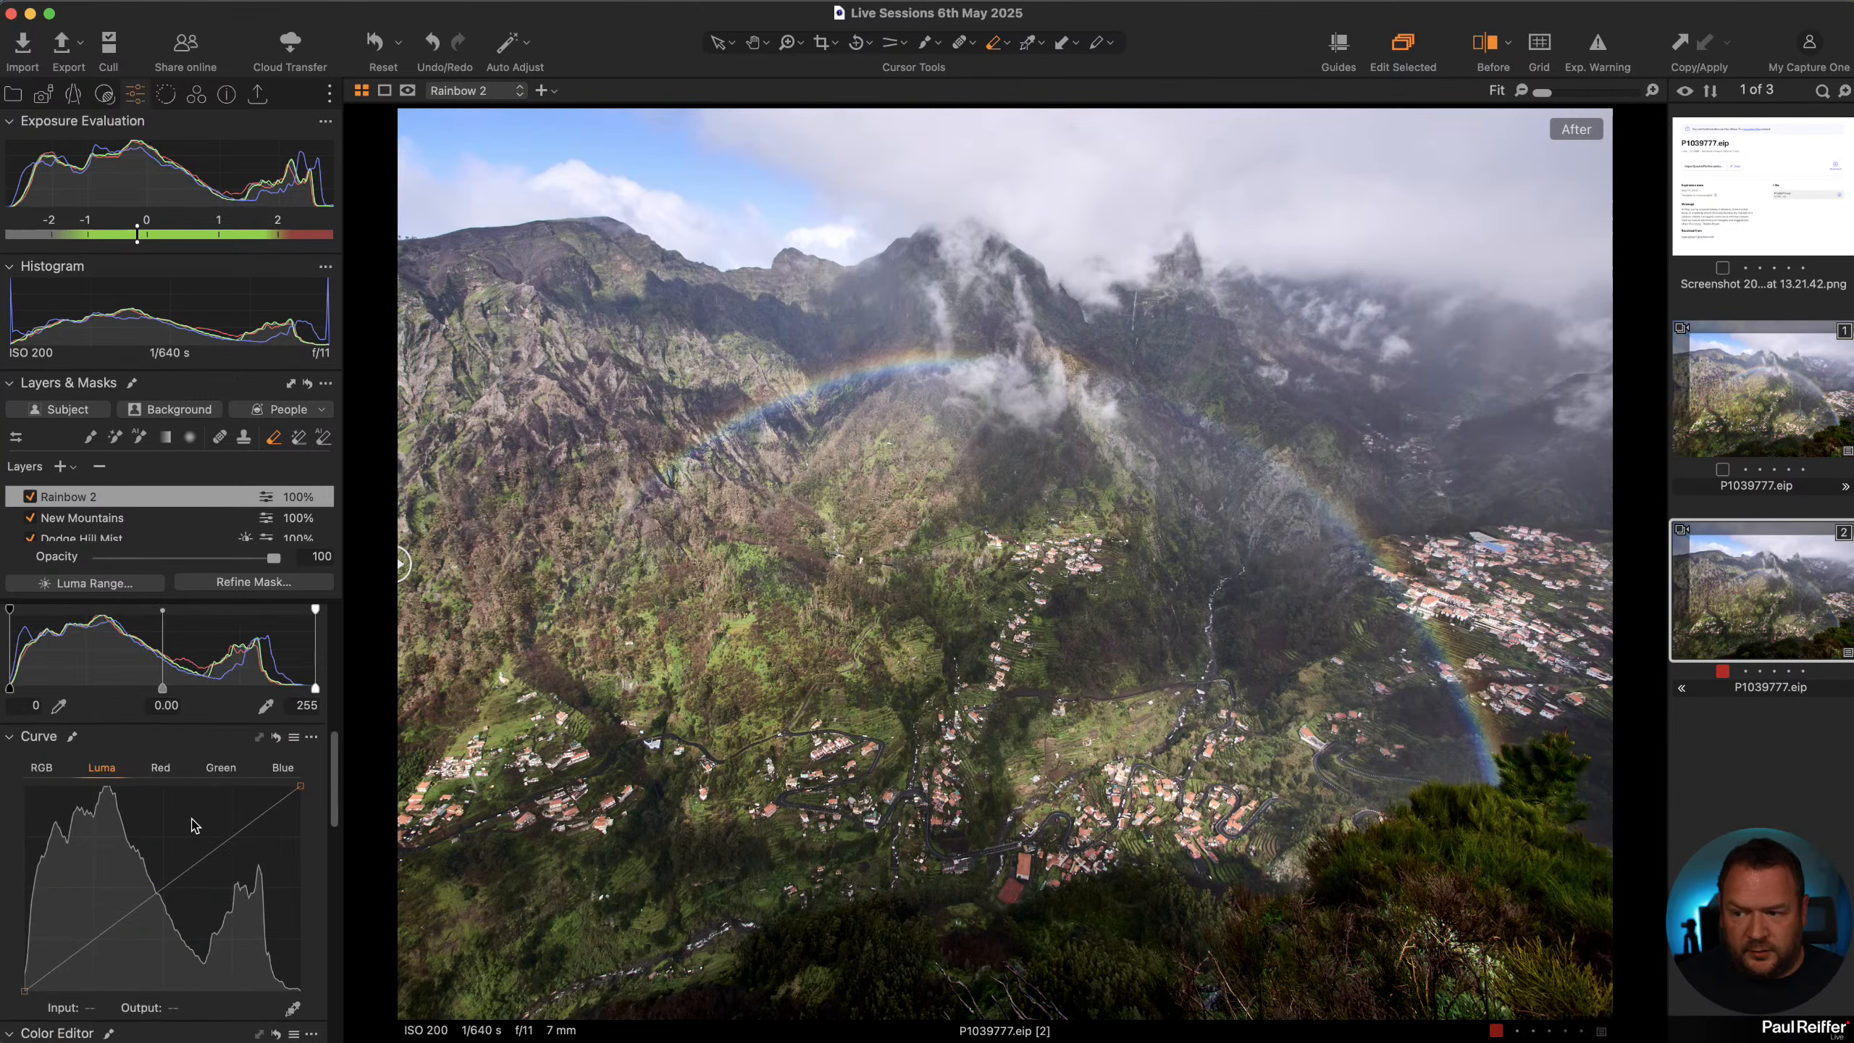
{"action": "scroll", "coordinate": [193, 824], "scroll_direction": "up", "scroll_amount": 8}
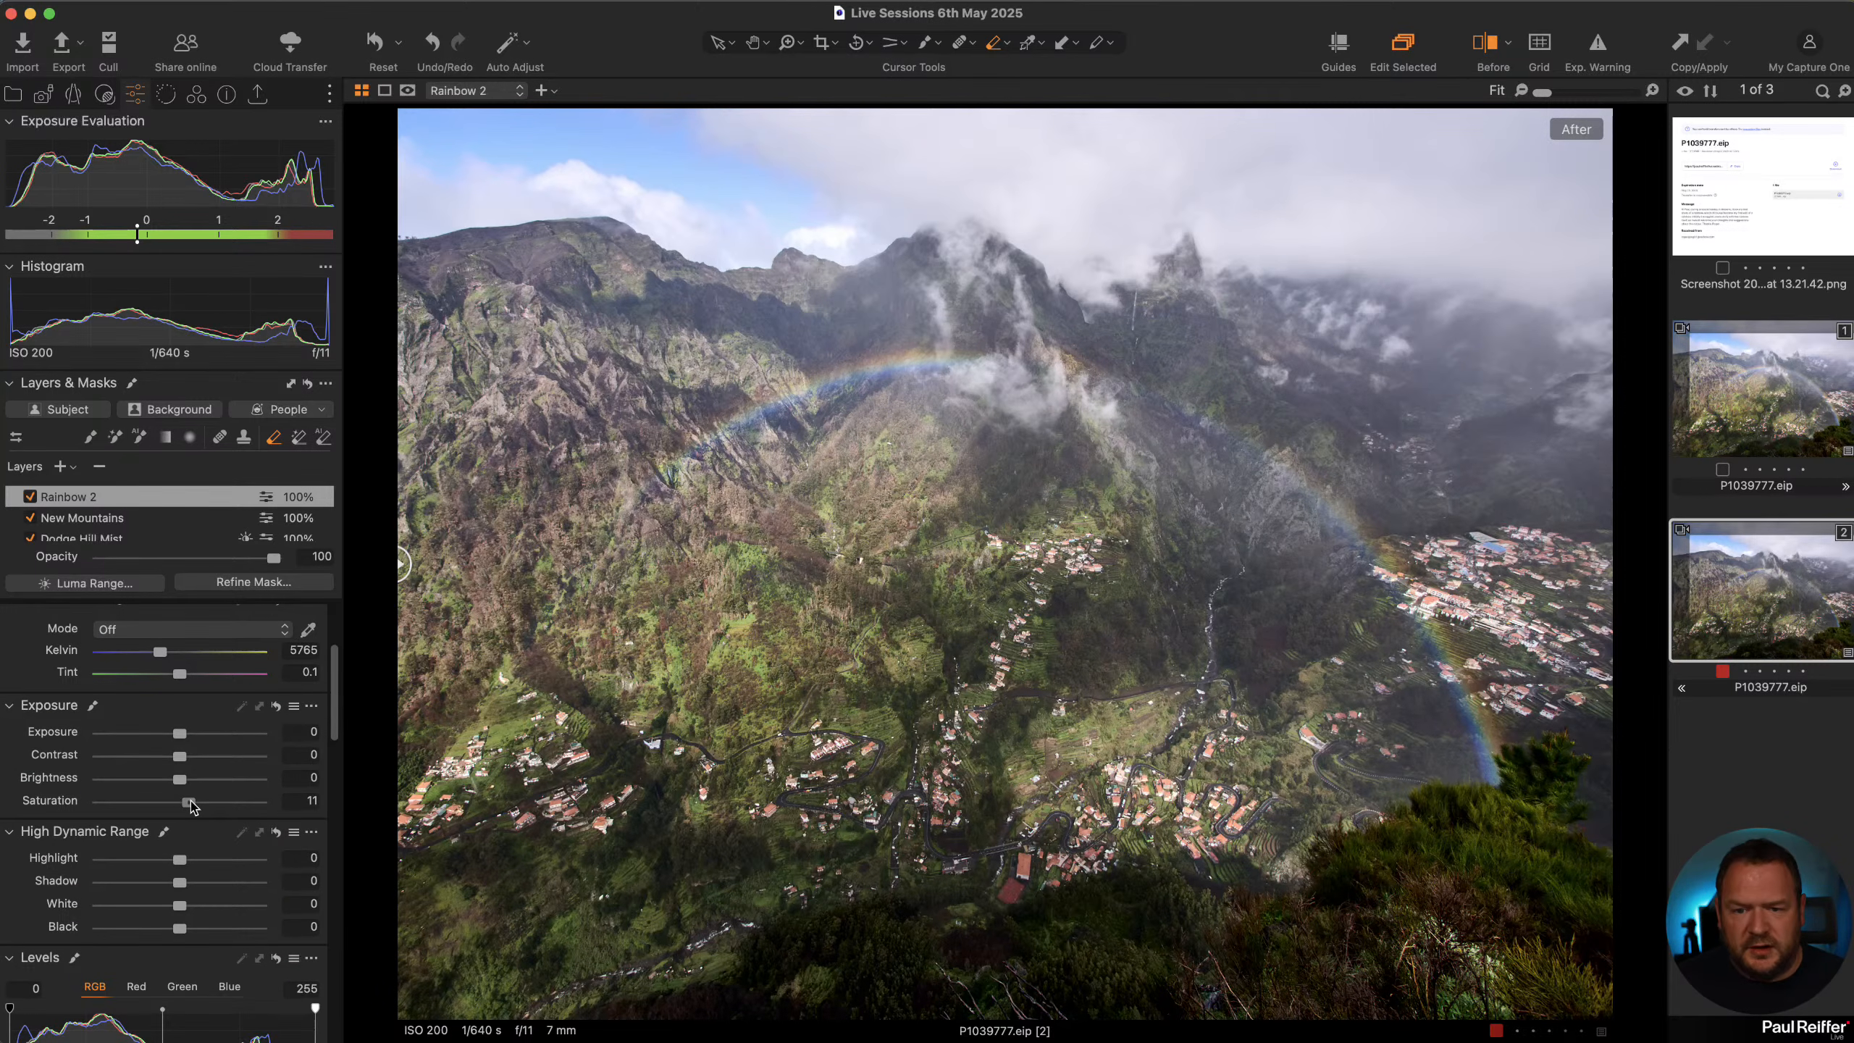
{"action": "key", "text": "h"}
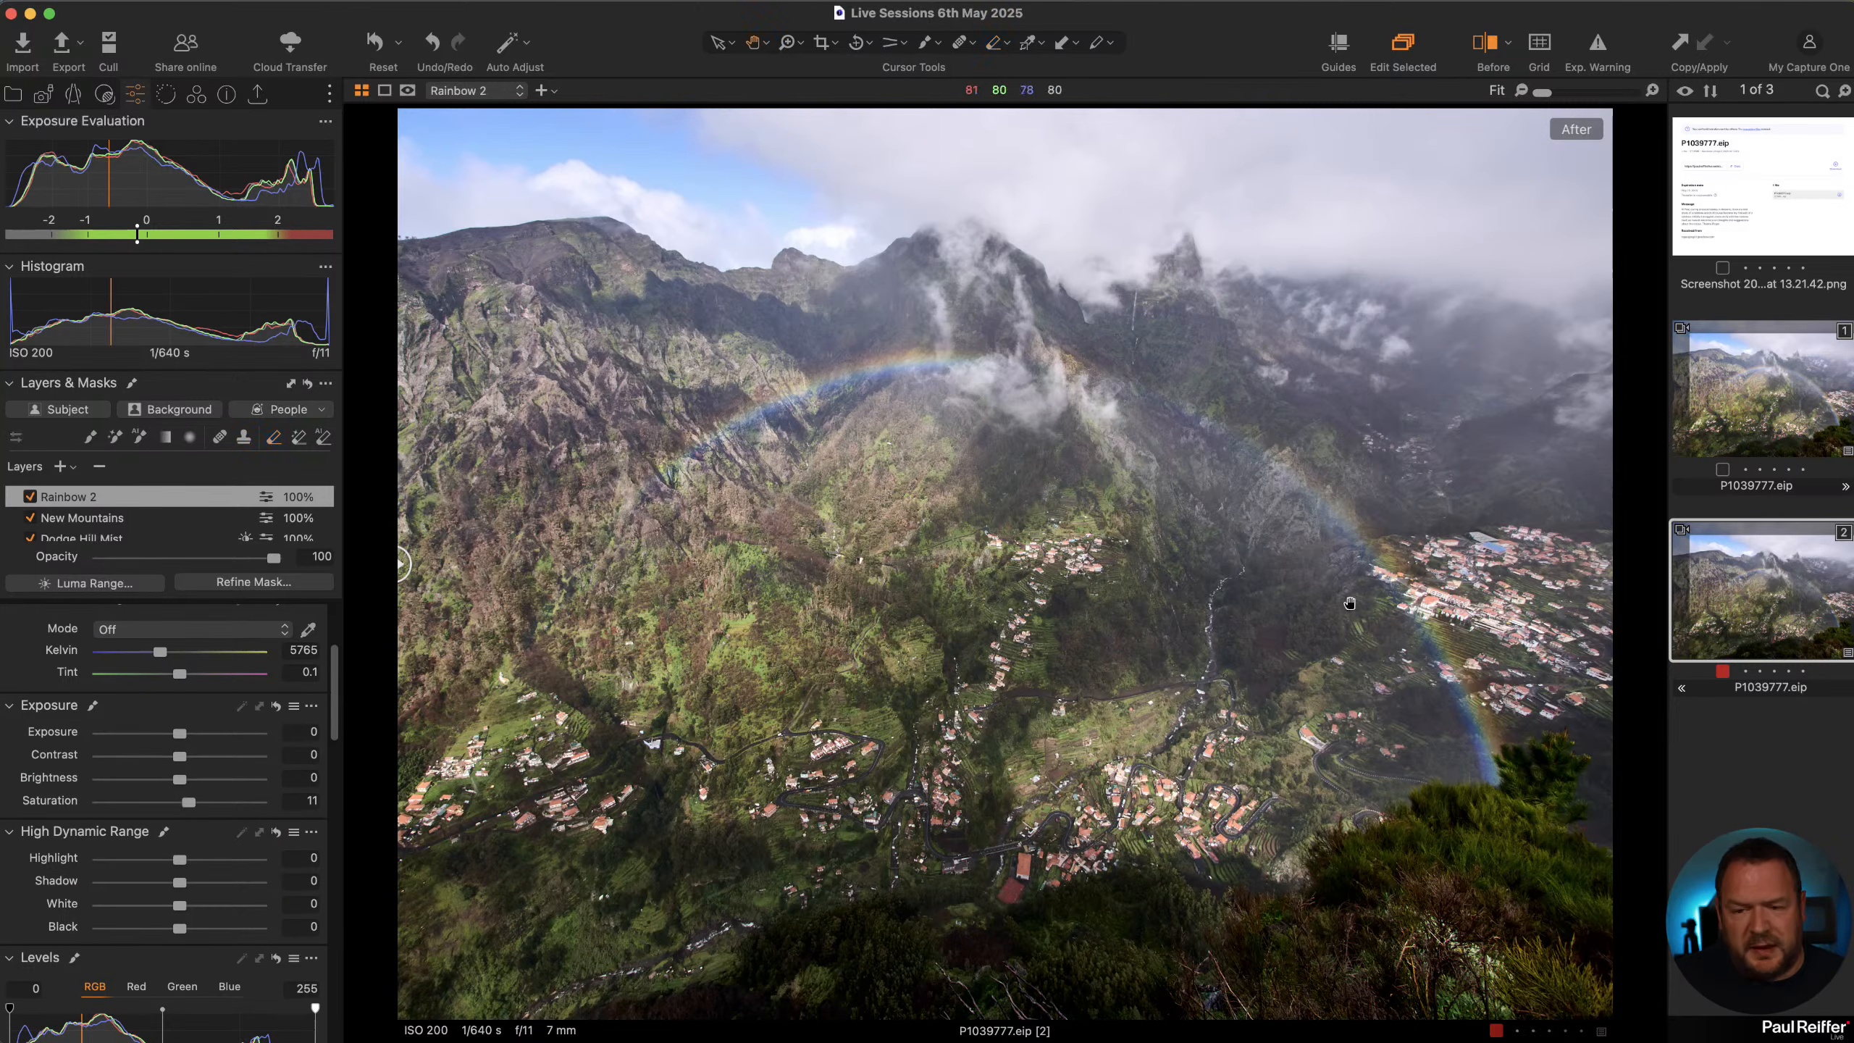
{"action": "double_click", "coordinate": [1425, 635]}
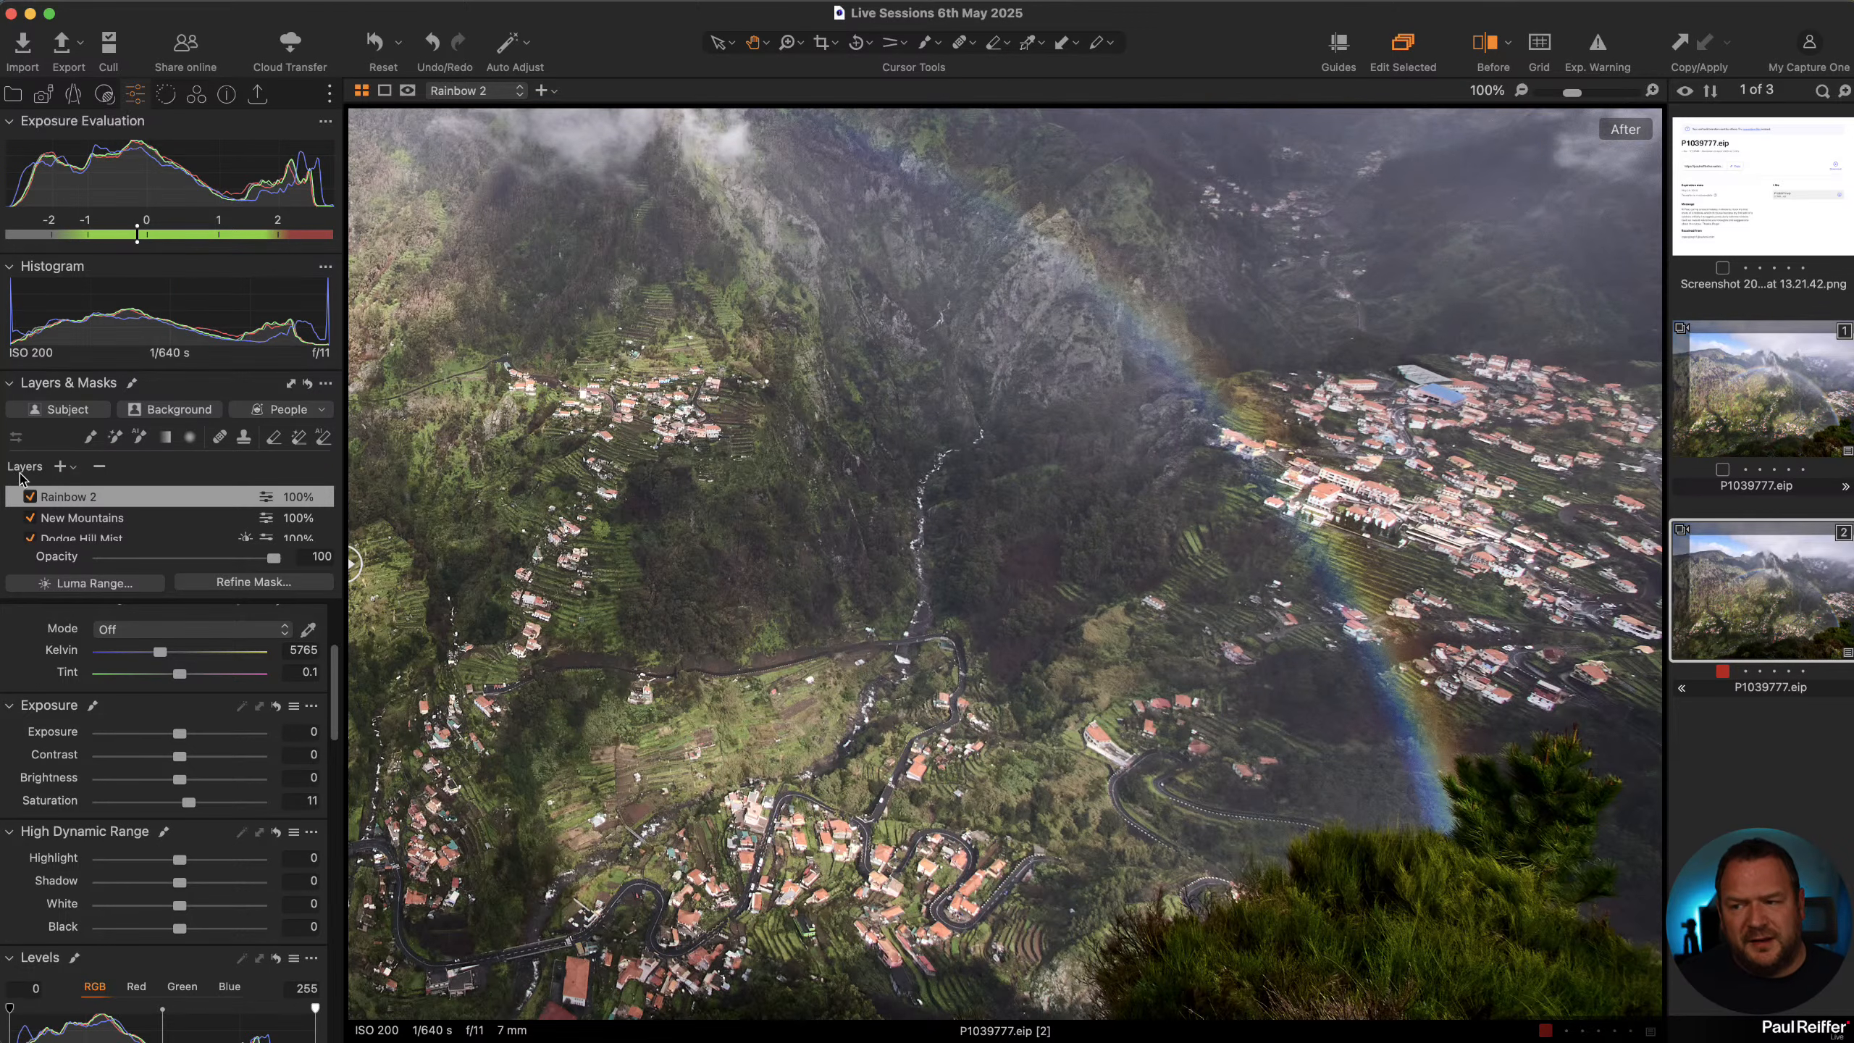
{"action": "left_click", "coordinate": [30, 497]}
{"action": "left_click", "coordinate": [30, 497]}
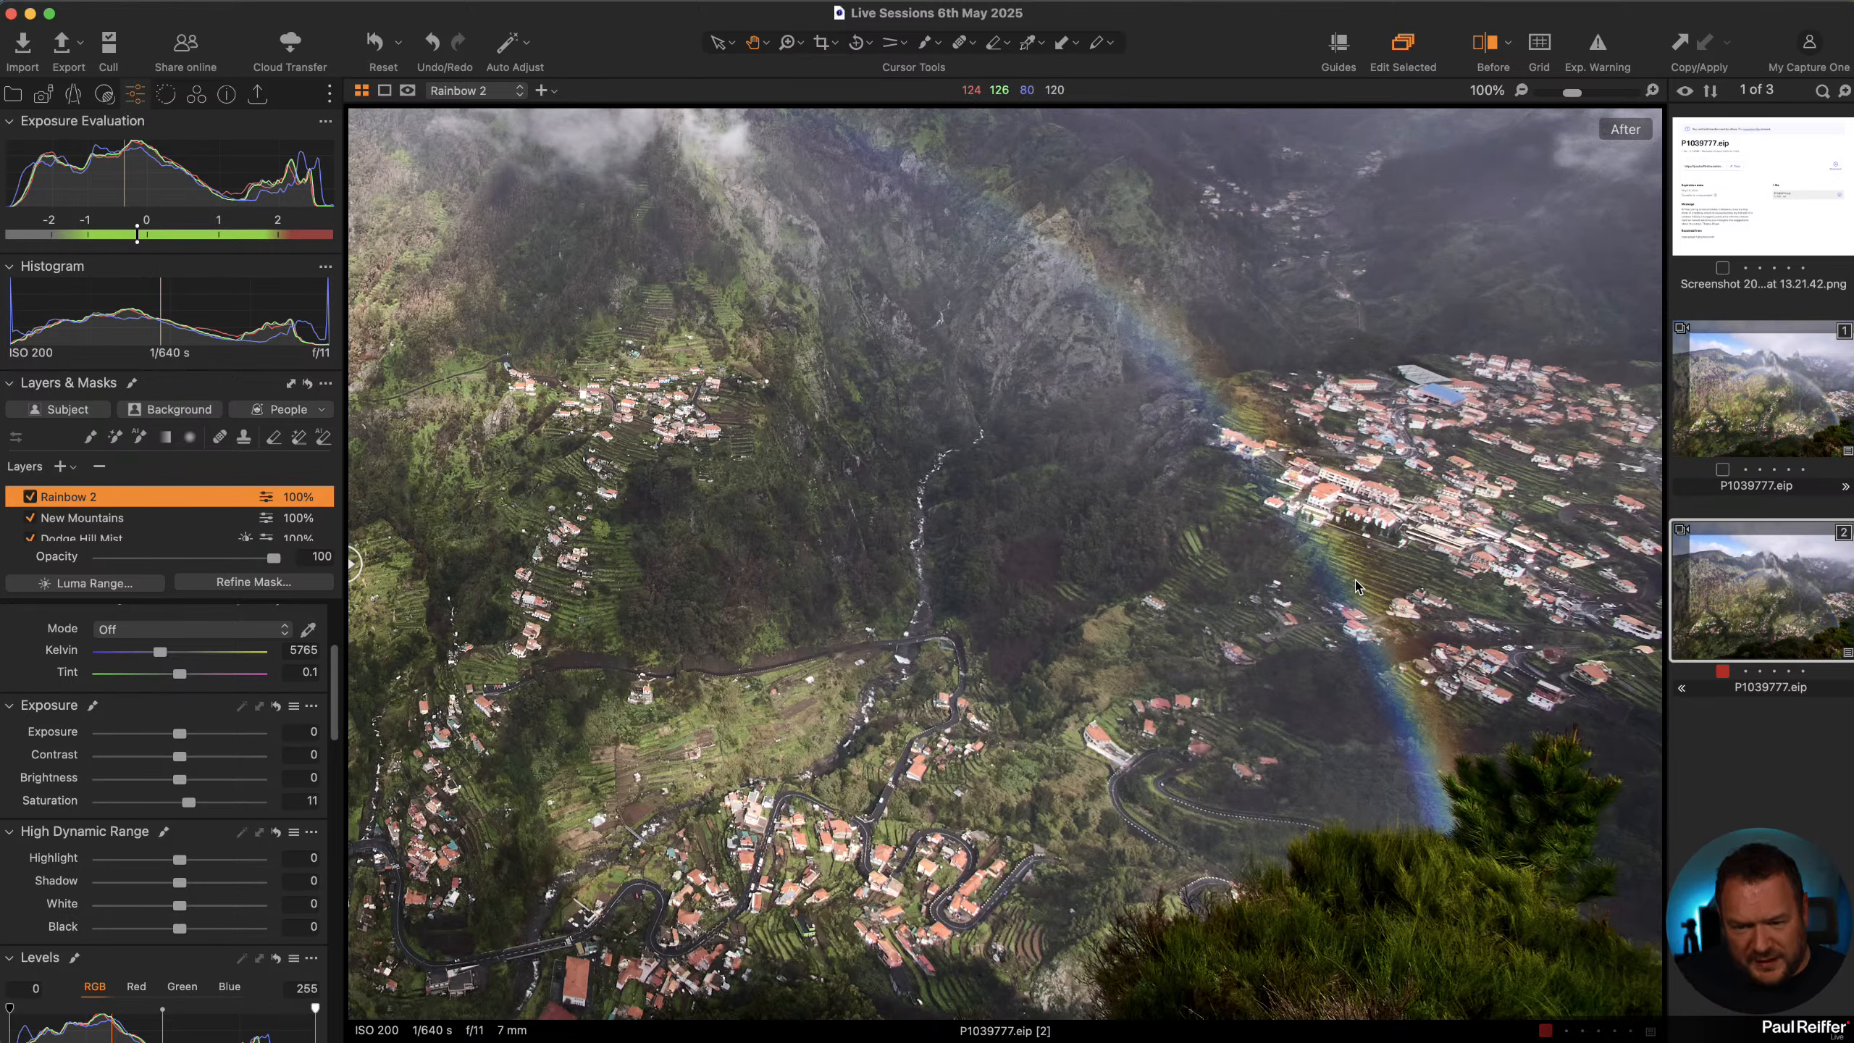
Erase part of the Rainbow 2 mask over the terraced fields and houses beside the rainbow with a size 42 eraser
{"action": "scroll", "coordinate": [1356, 583], "scroll_direction": "up", "scroll_amount": 2}
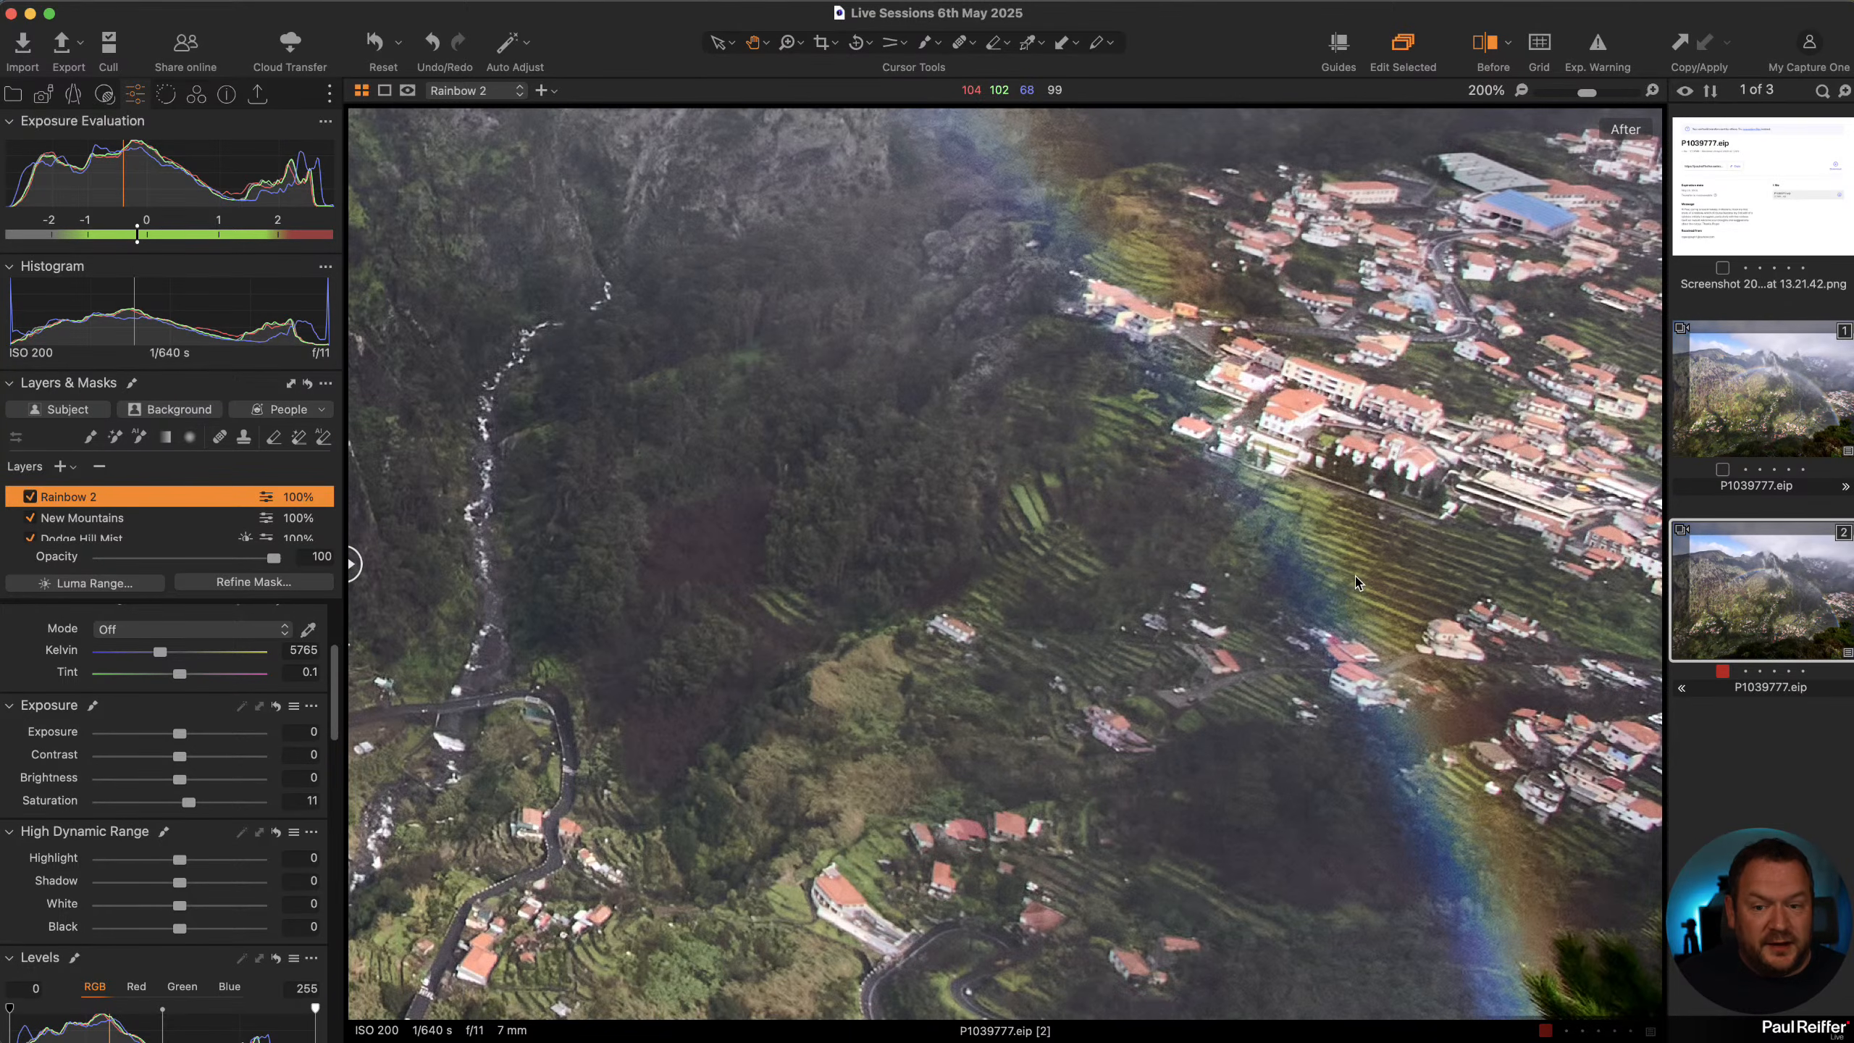
{"action": "scroll", "coordinate": [1355, 582], "scroll_direction": "up", "scroll_amount": 2}
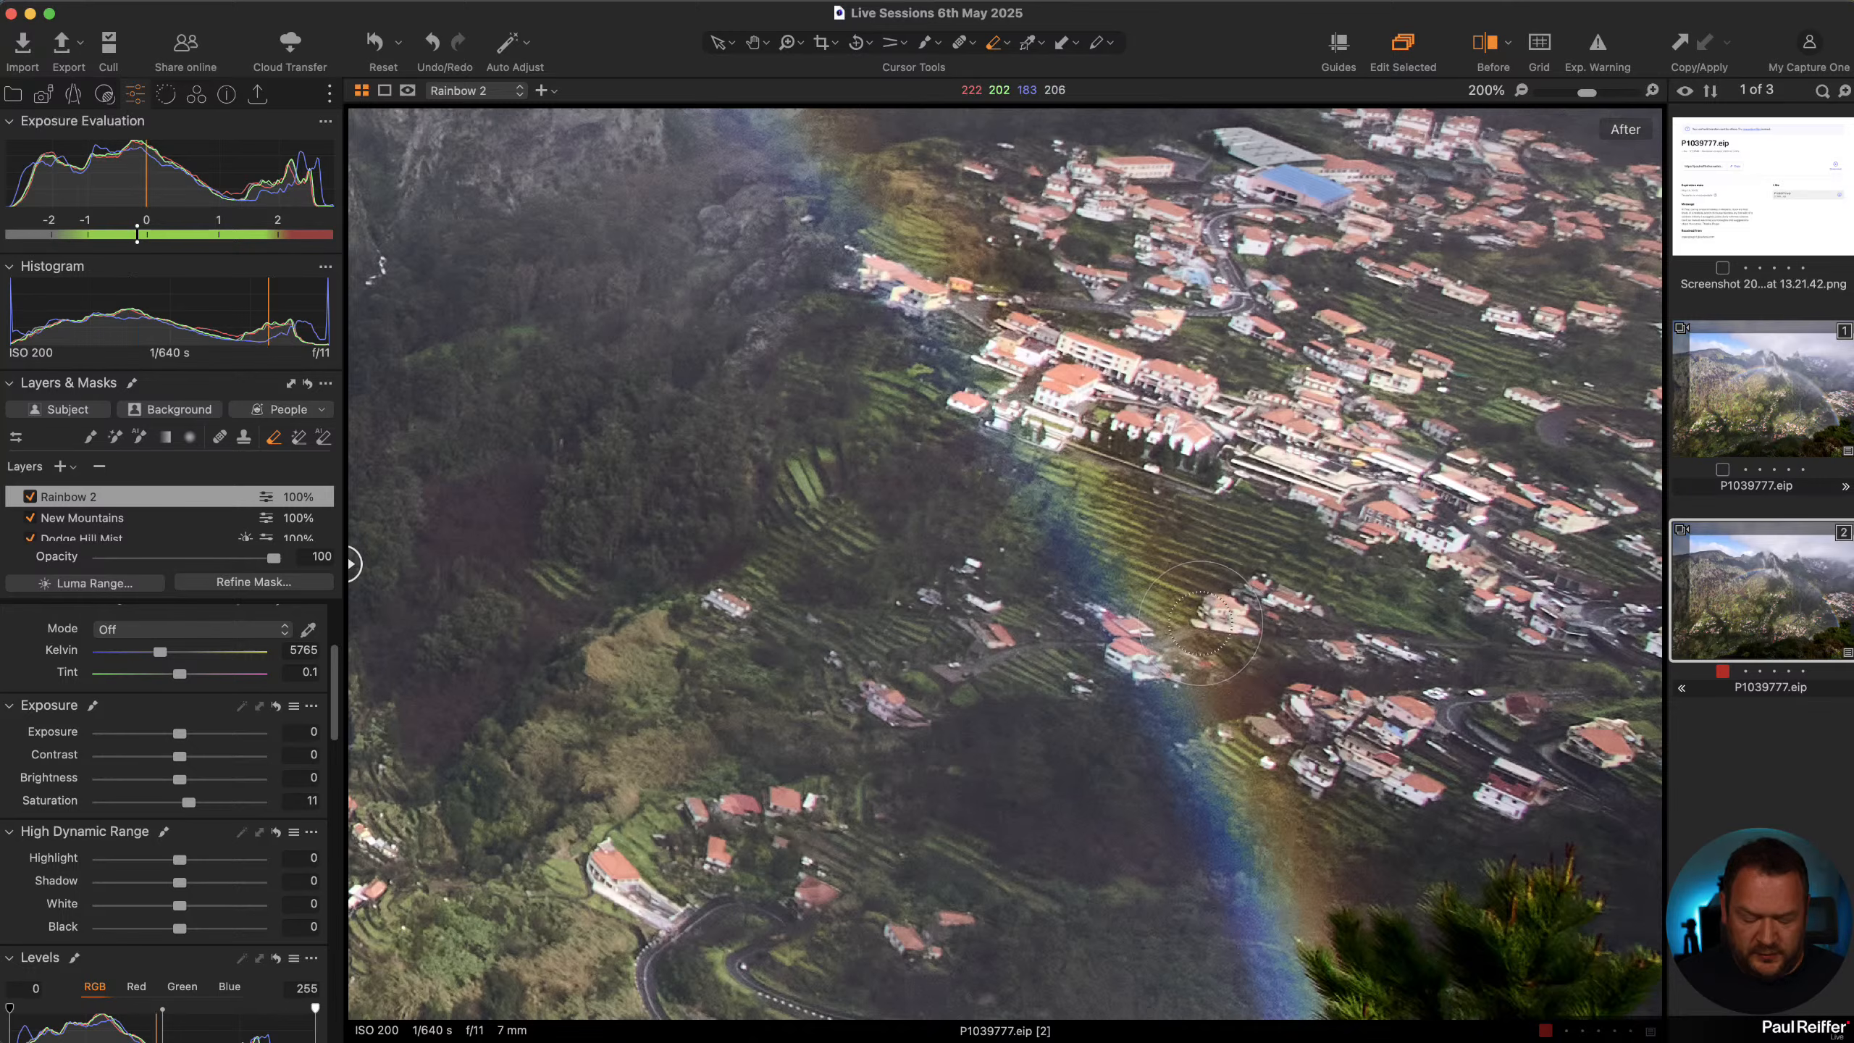
{"action": "right_click", "coordinate": [1086, 504]}
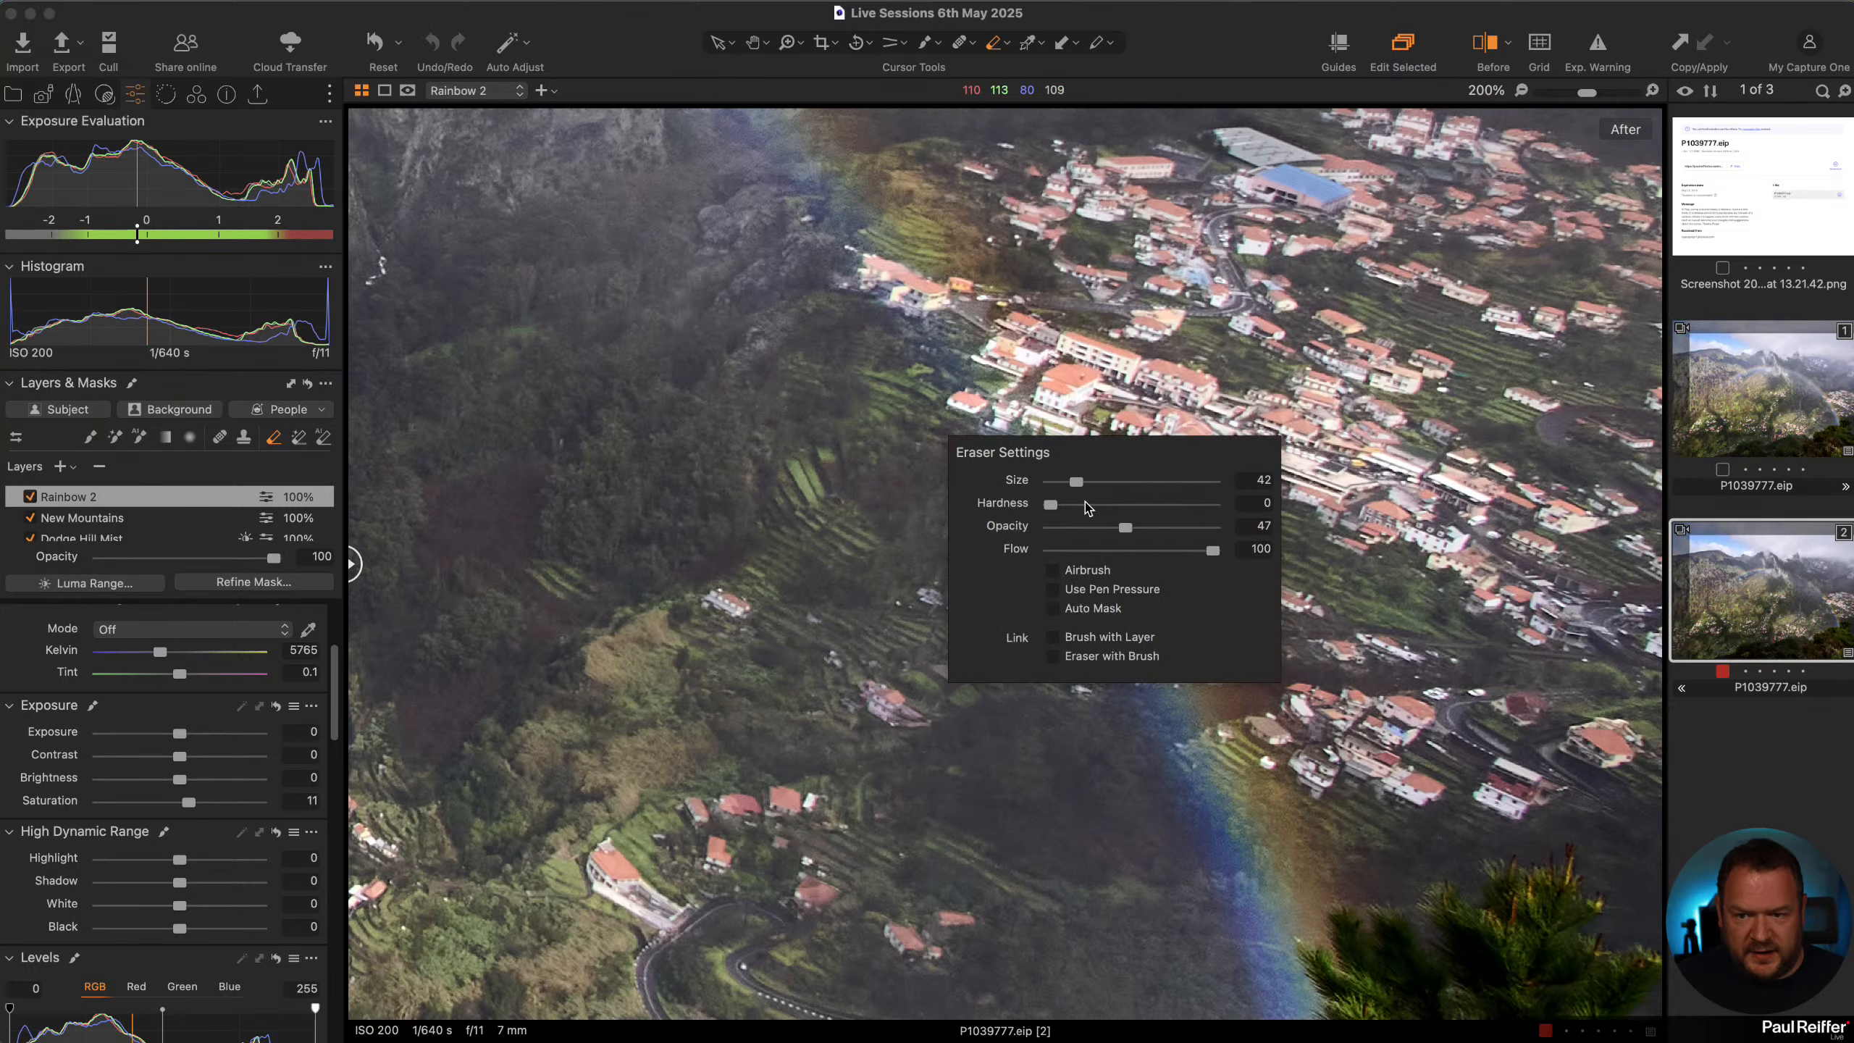
{"action": "mouse_move", "coordinate": [1124, 504]}
{"action": "left_mouse_down"}
{"action": "mouse_move", "coordinate": [1173, 637]}
{"action": "mouse_move", "coordinate": [1061, 494]}
{"action": "left_mouse_up"}
{"action": "mouse_move", "coordinate": [1064, 496]}
{"action": "left_mouse_down"}
{"action": "mouse_move", "coordinate": [1093, 486]}
{"action": "mouse_move", "coordinate": [1060, 511]}
{"action": "left_mouse_up"}
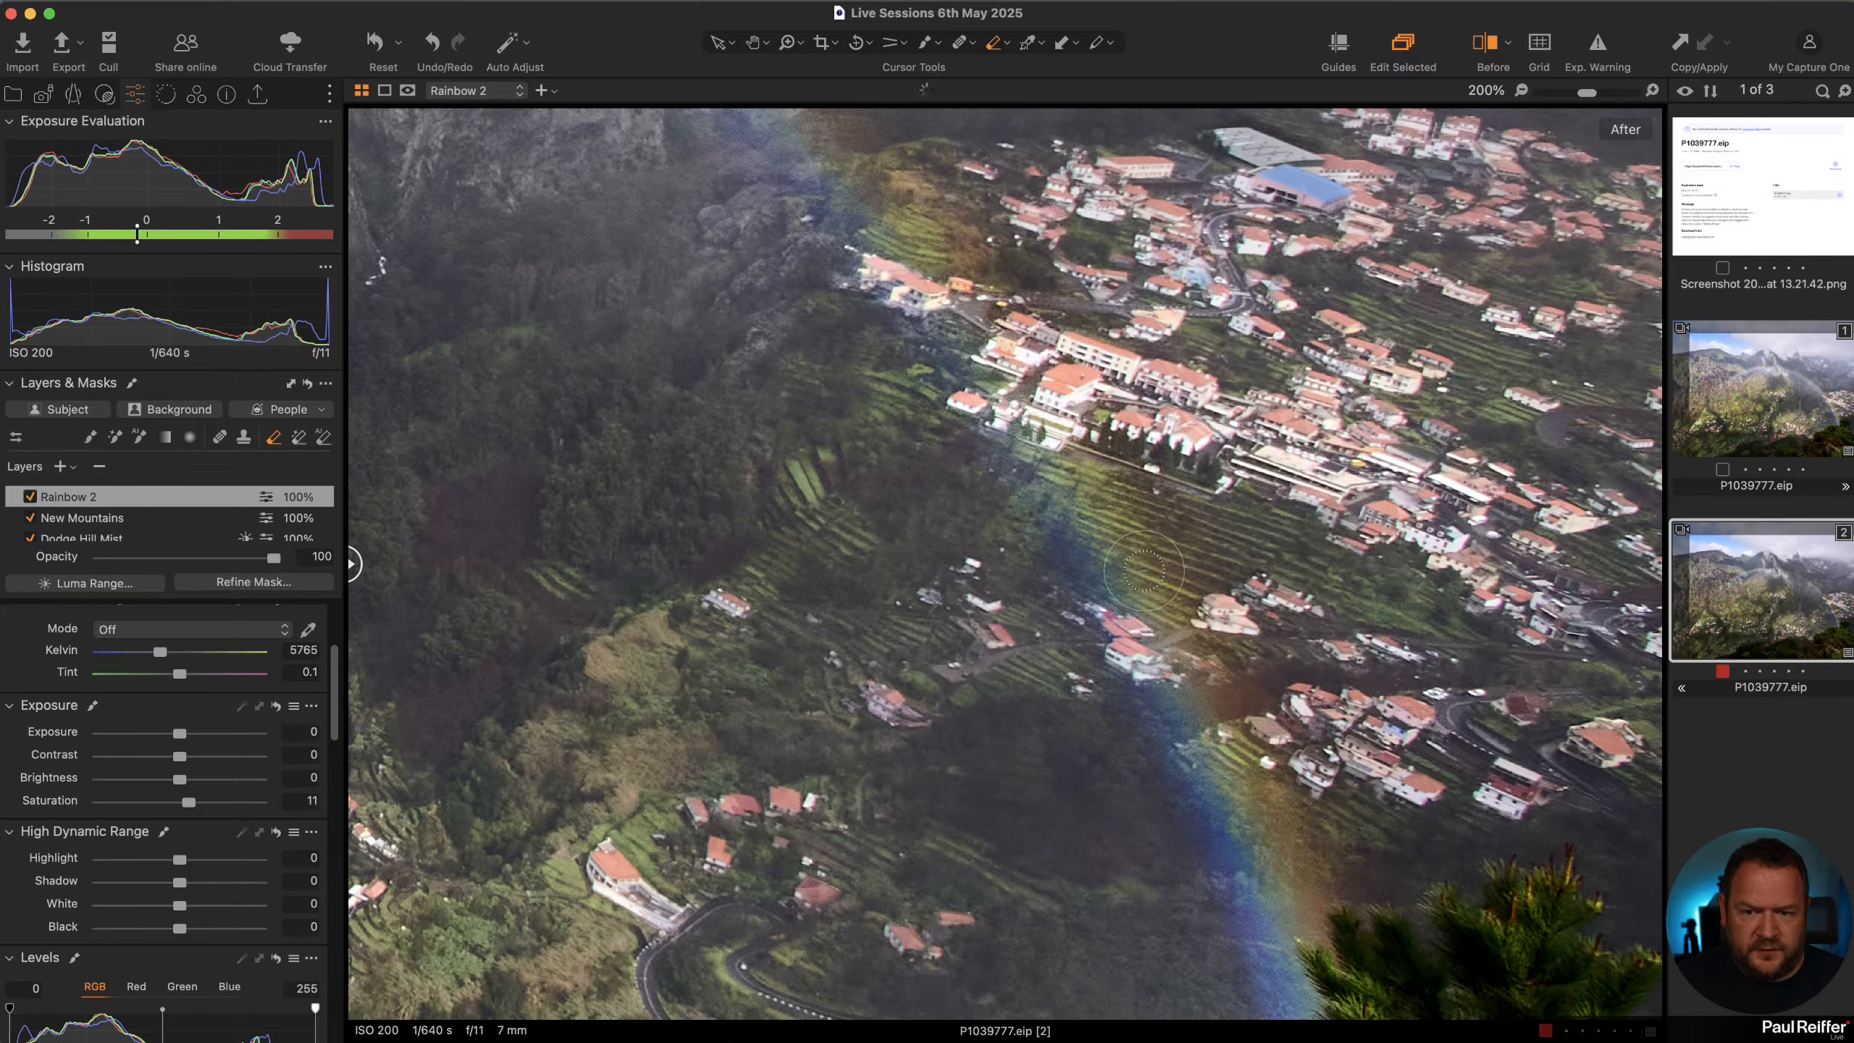
{"action": "key", "text": "super+0"}
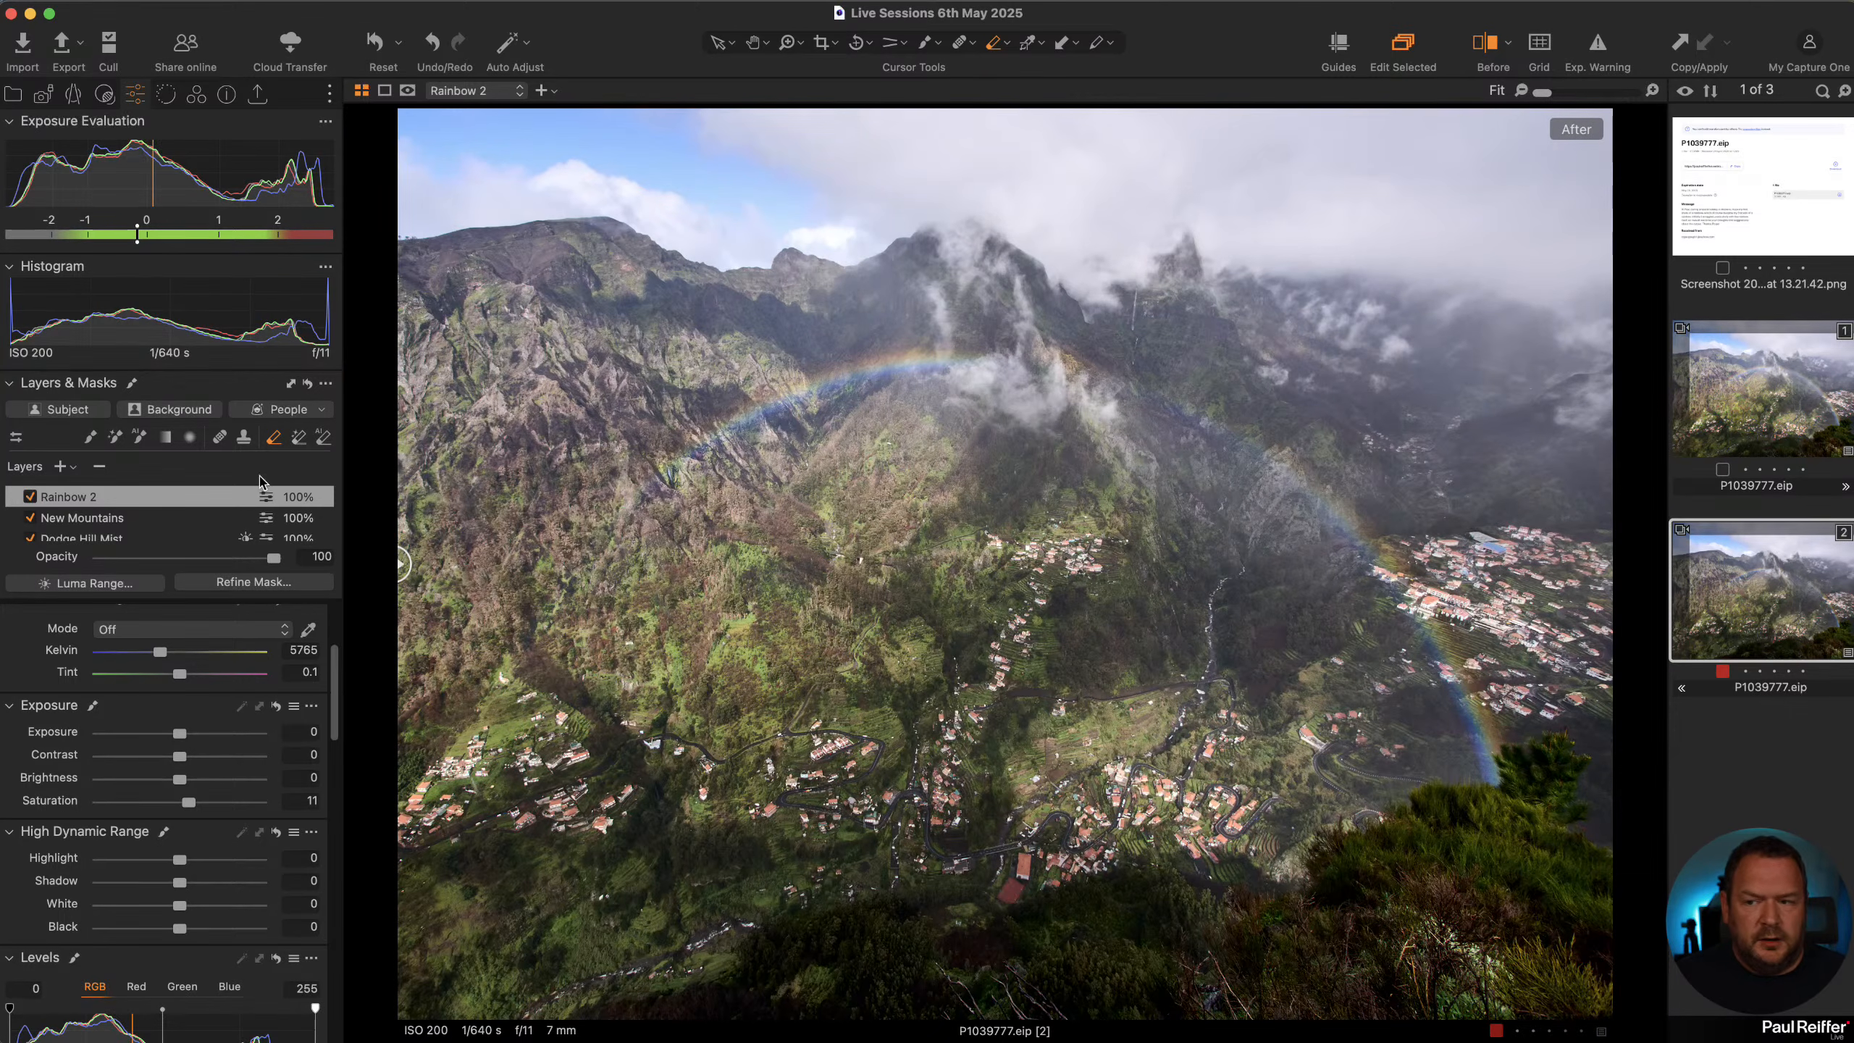
Compare the whole photo with the Rainbow 2 layer off and on, and compare the cloned variant with the first variant
{"action": "left_click", "coordinate": [31, 497]}
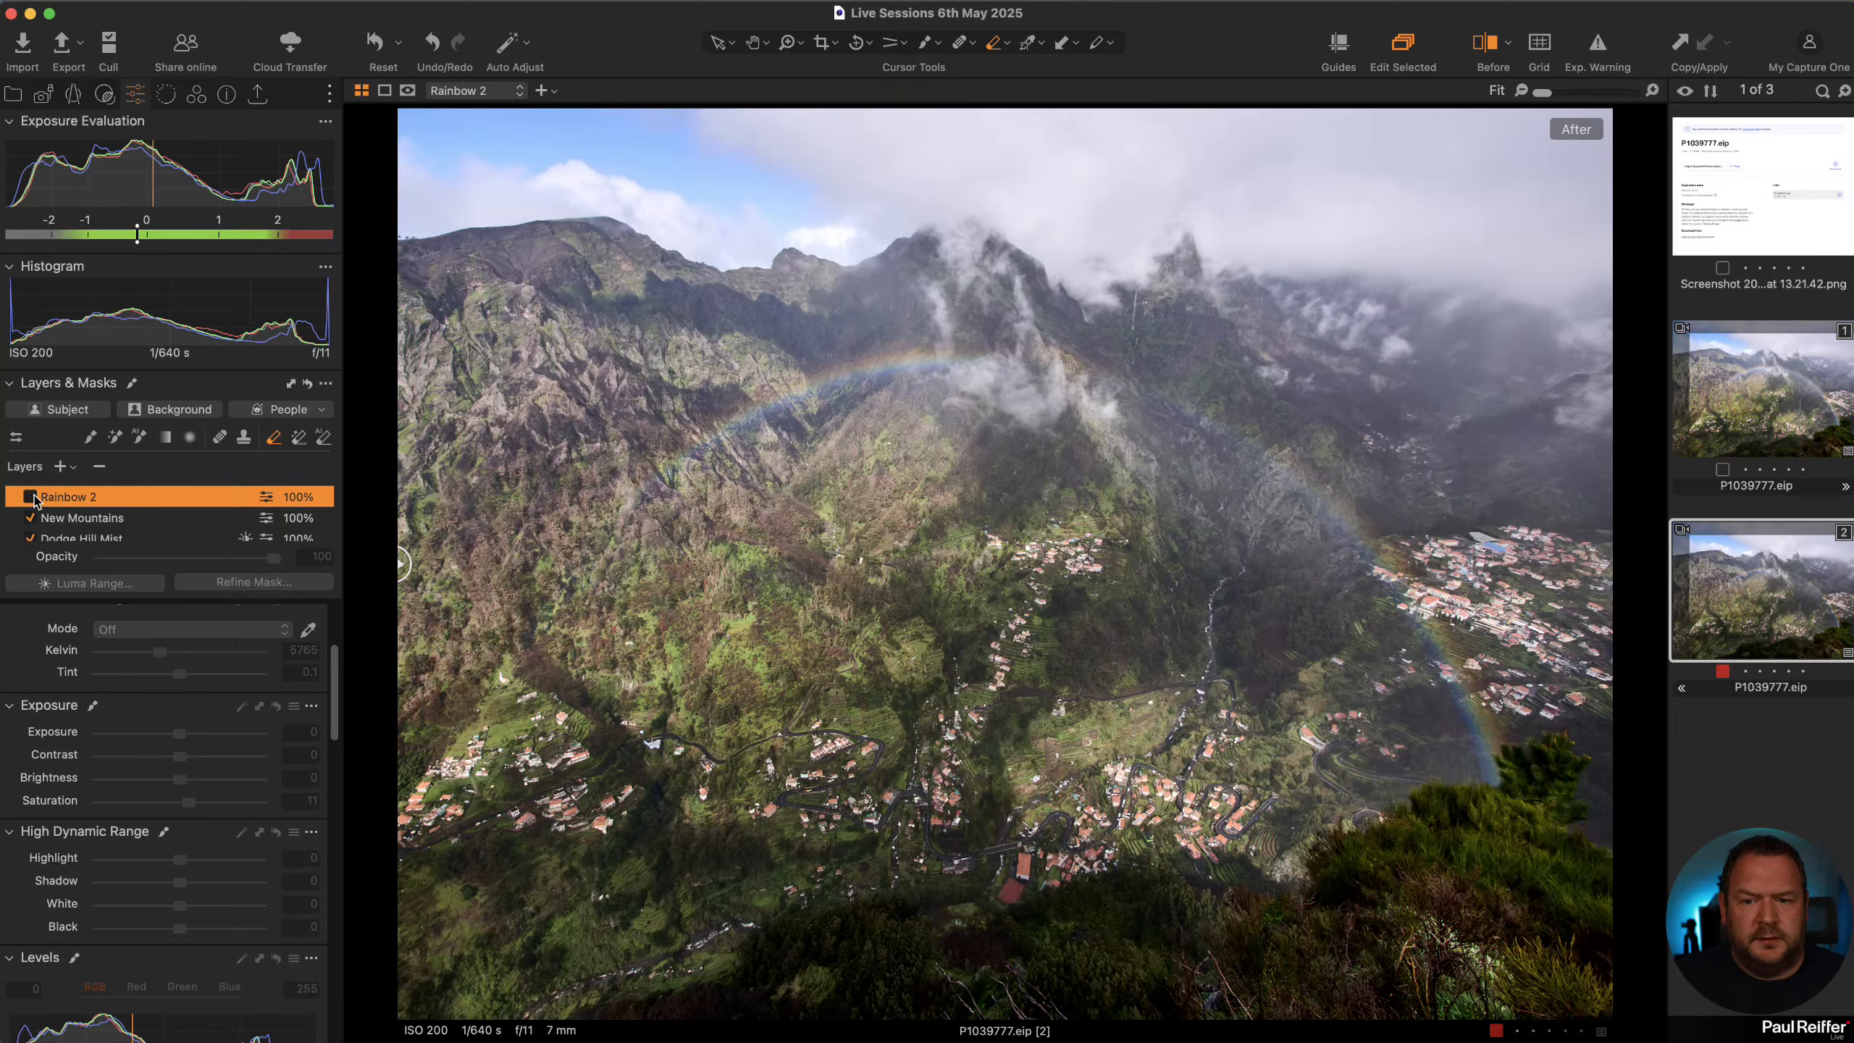
{"action": "left_click", "coordinate": [33, 497]}
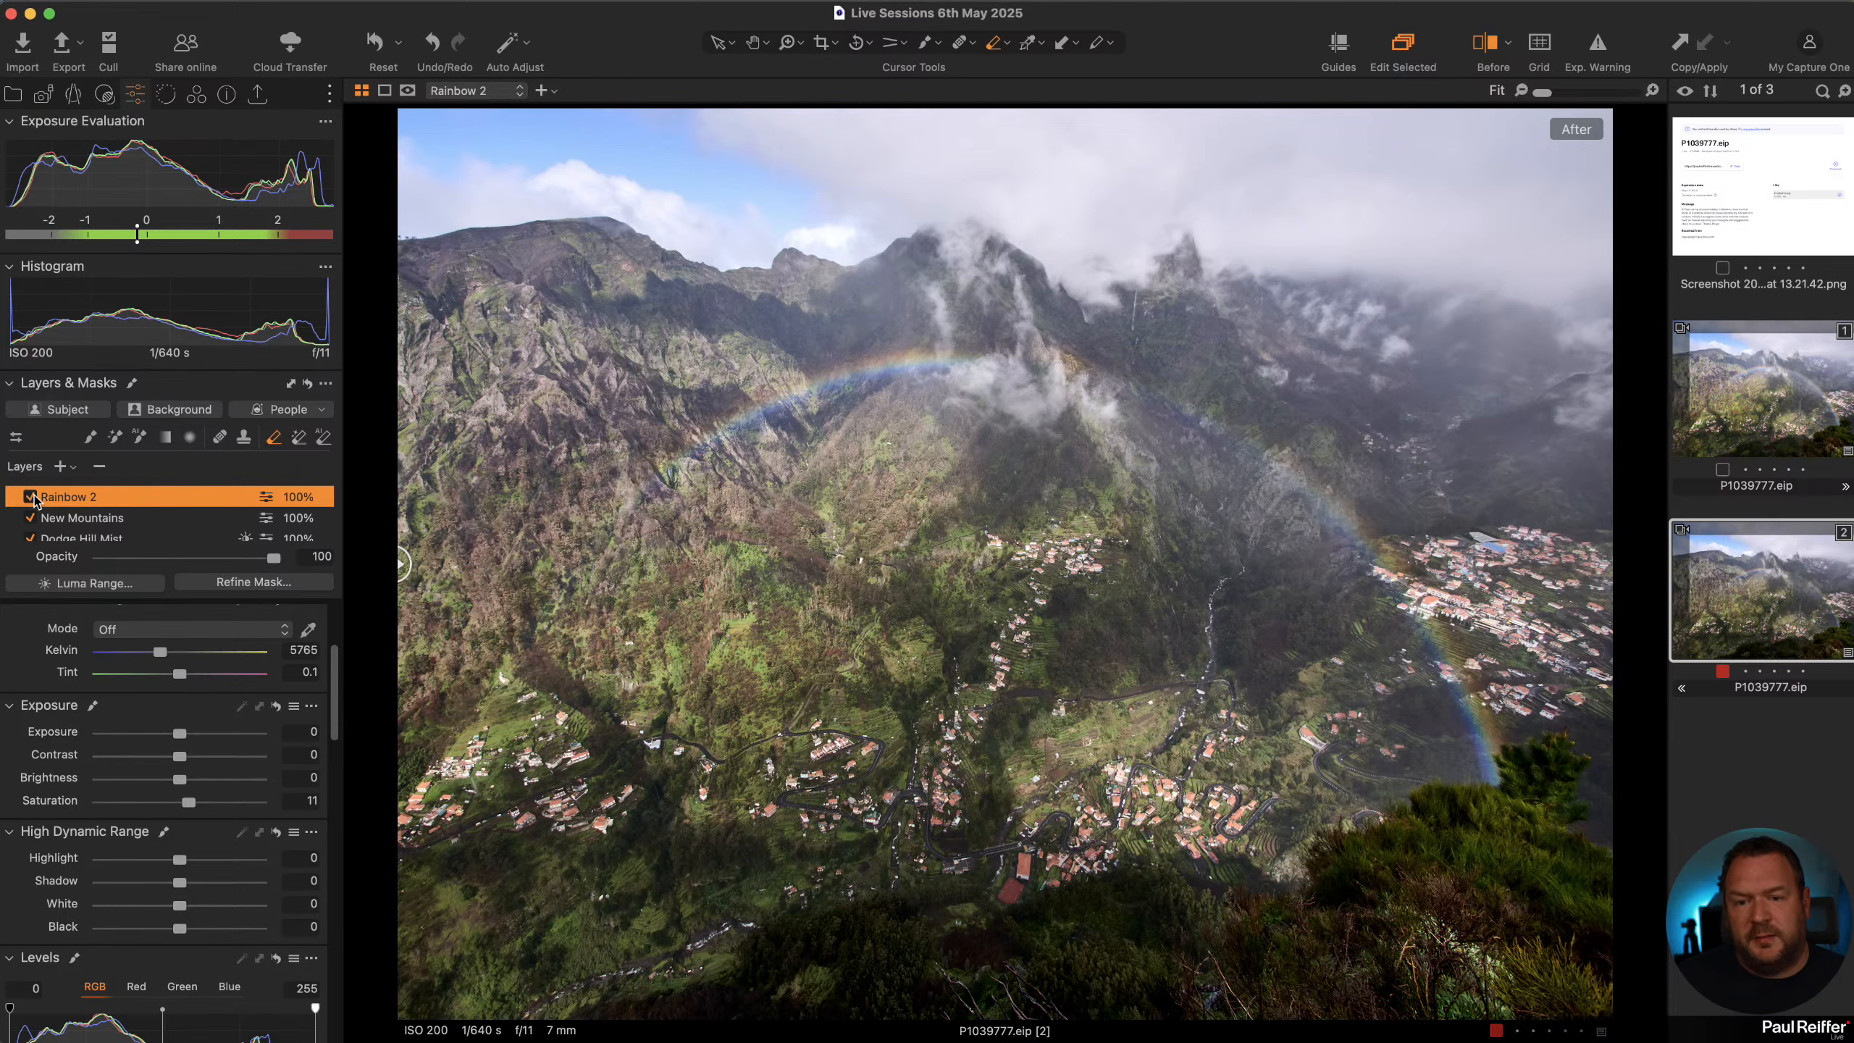
{"action": "left_click", "coordinate": [1790, 373]}
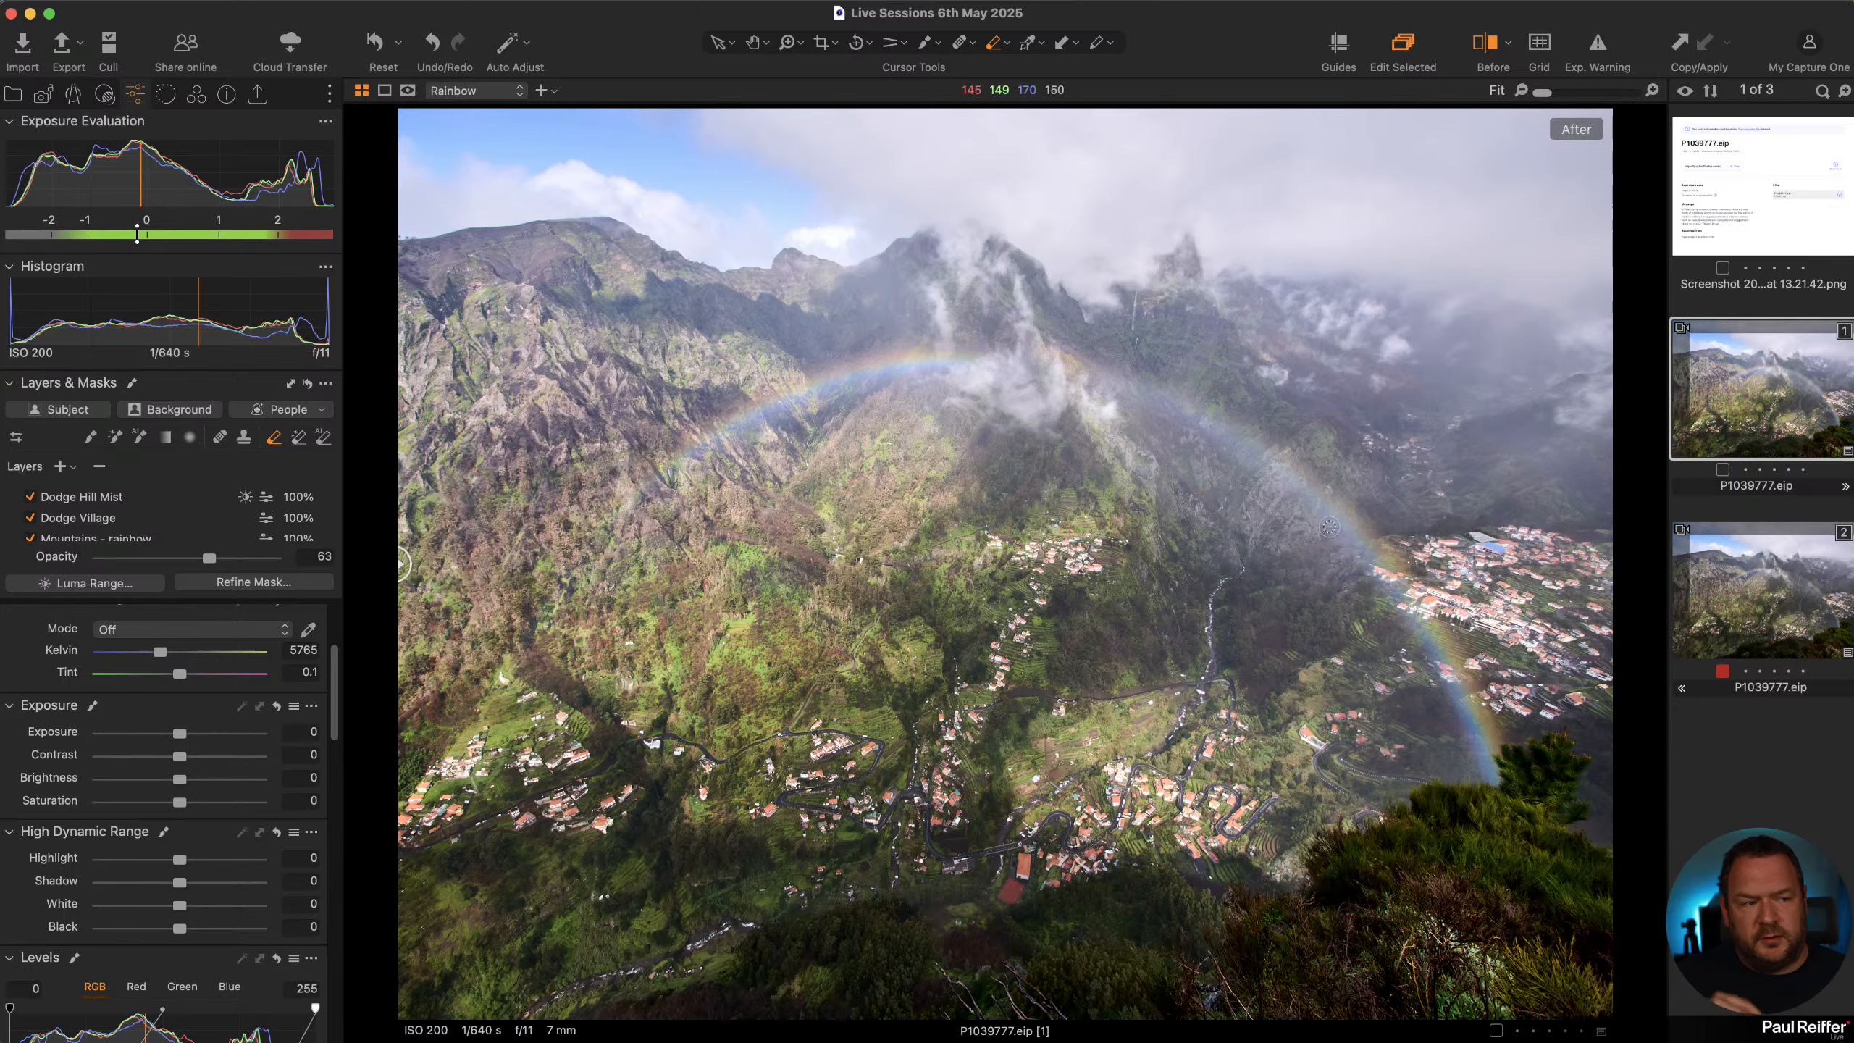
{"action": "left_click", "coordinate": [1759, 596]}
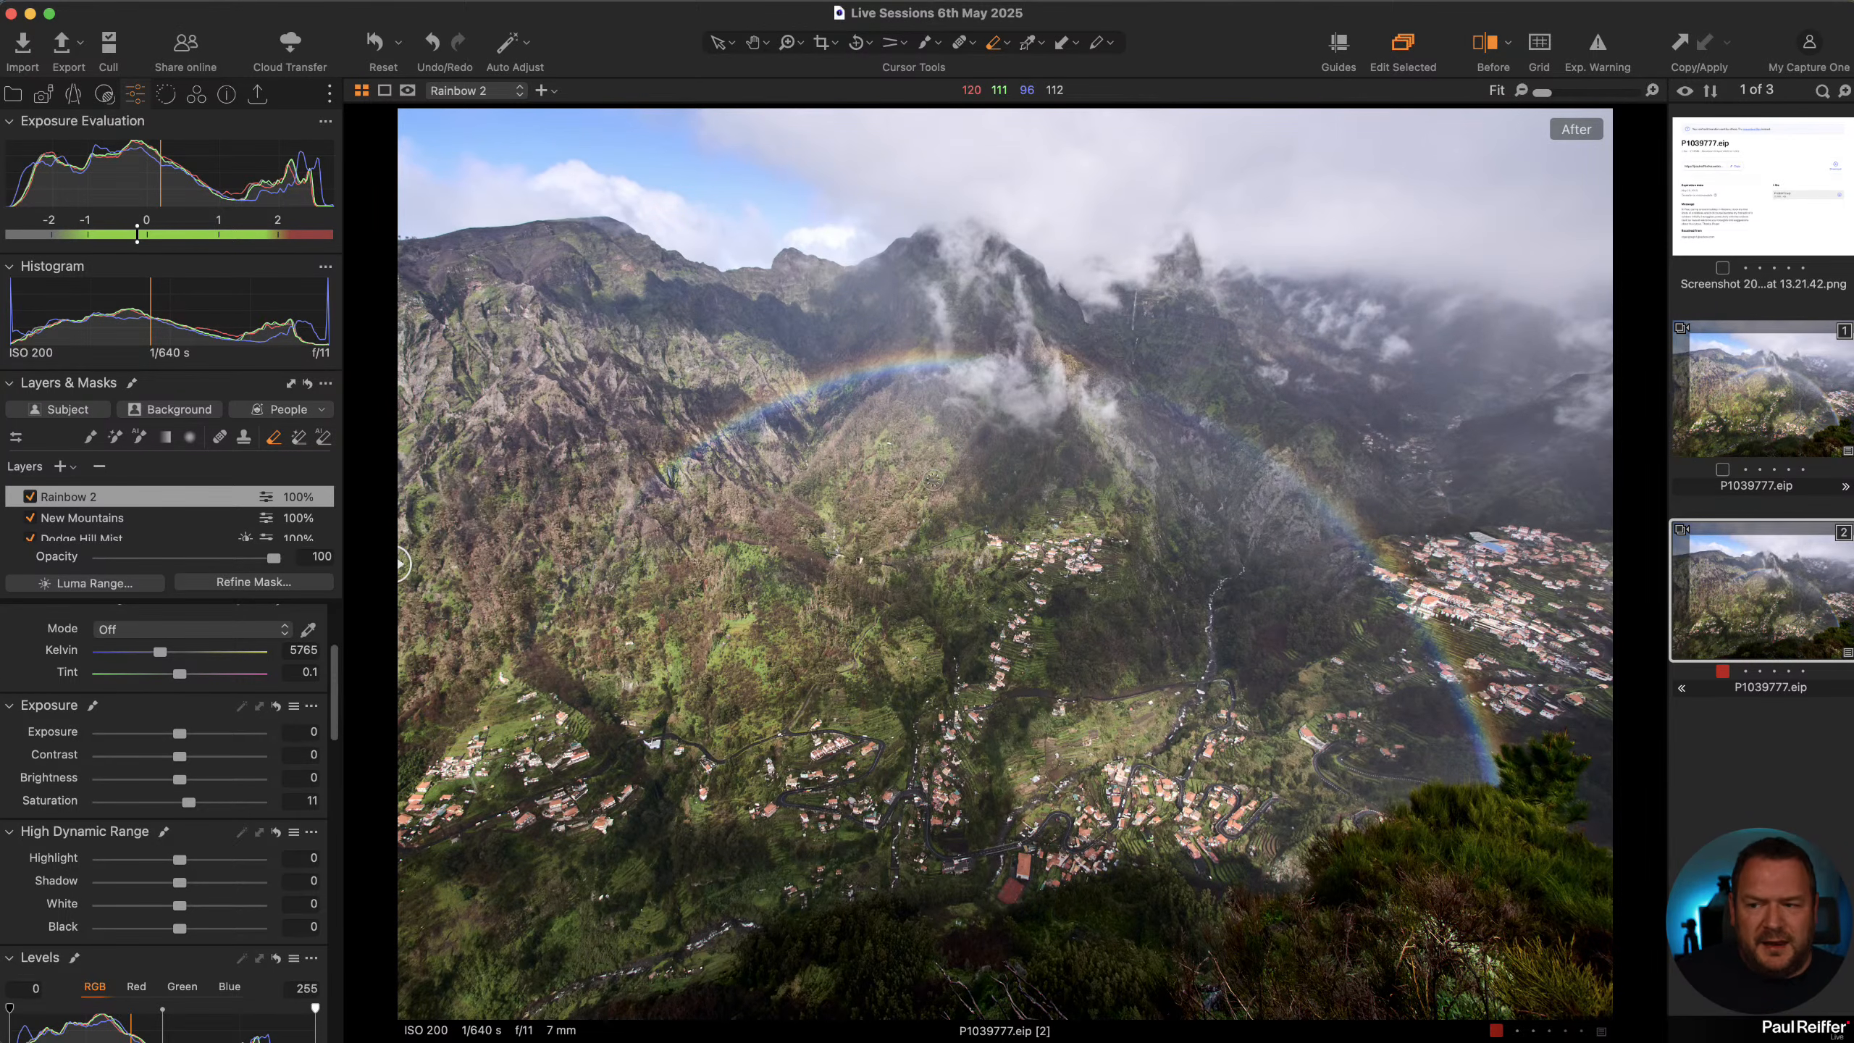
Set the original Rainbow layer's opacity to 27 and compare the cloned variant with the first variant
{"action": "scroll", "coordinate": [175, 527], "scroll_direction": "down", "scroll_amount": 5}
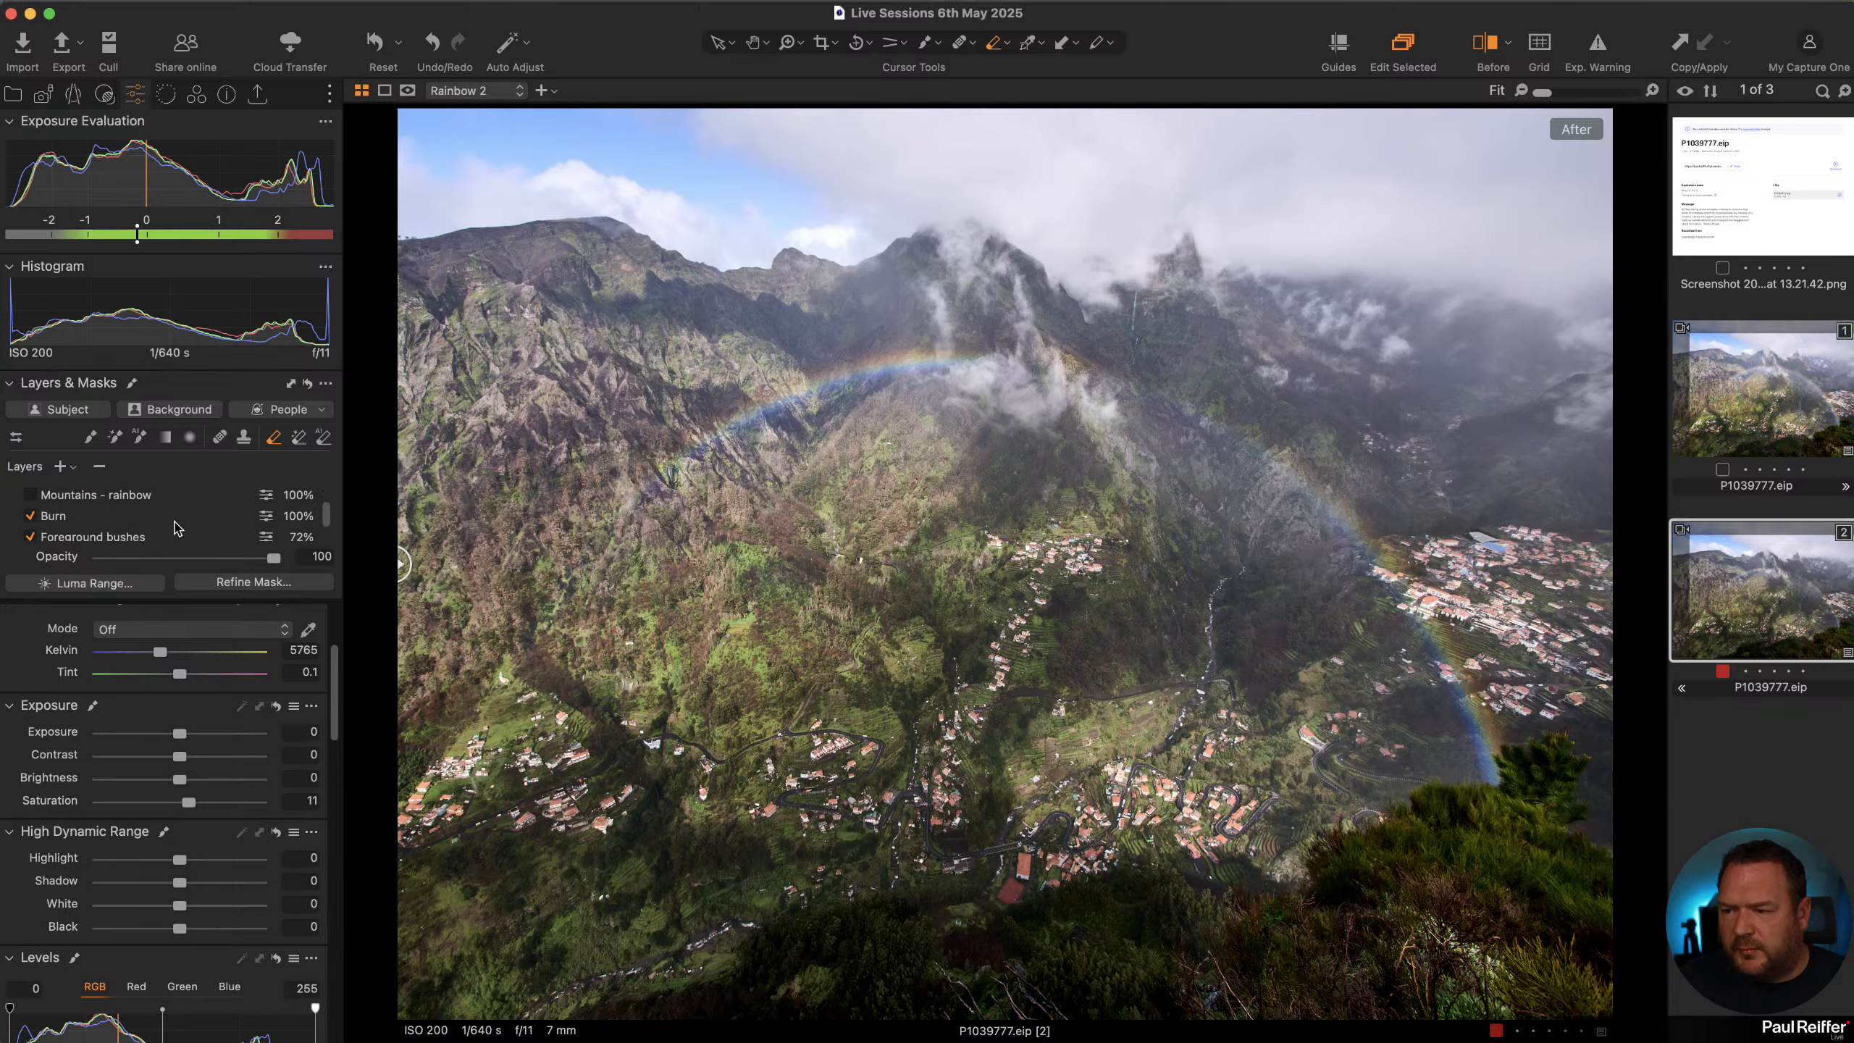
{"action": "scroll", "coordinate": [91, 524], "scroll_direction": "down", "scroll_amount": 3}
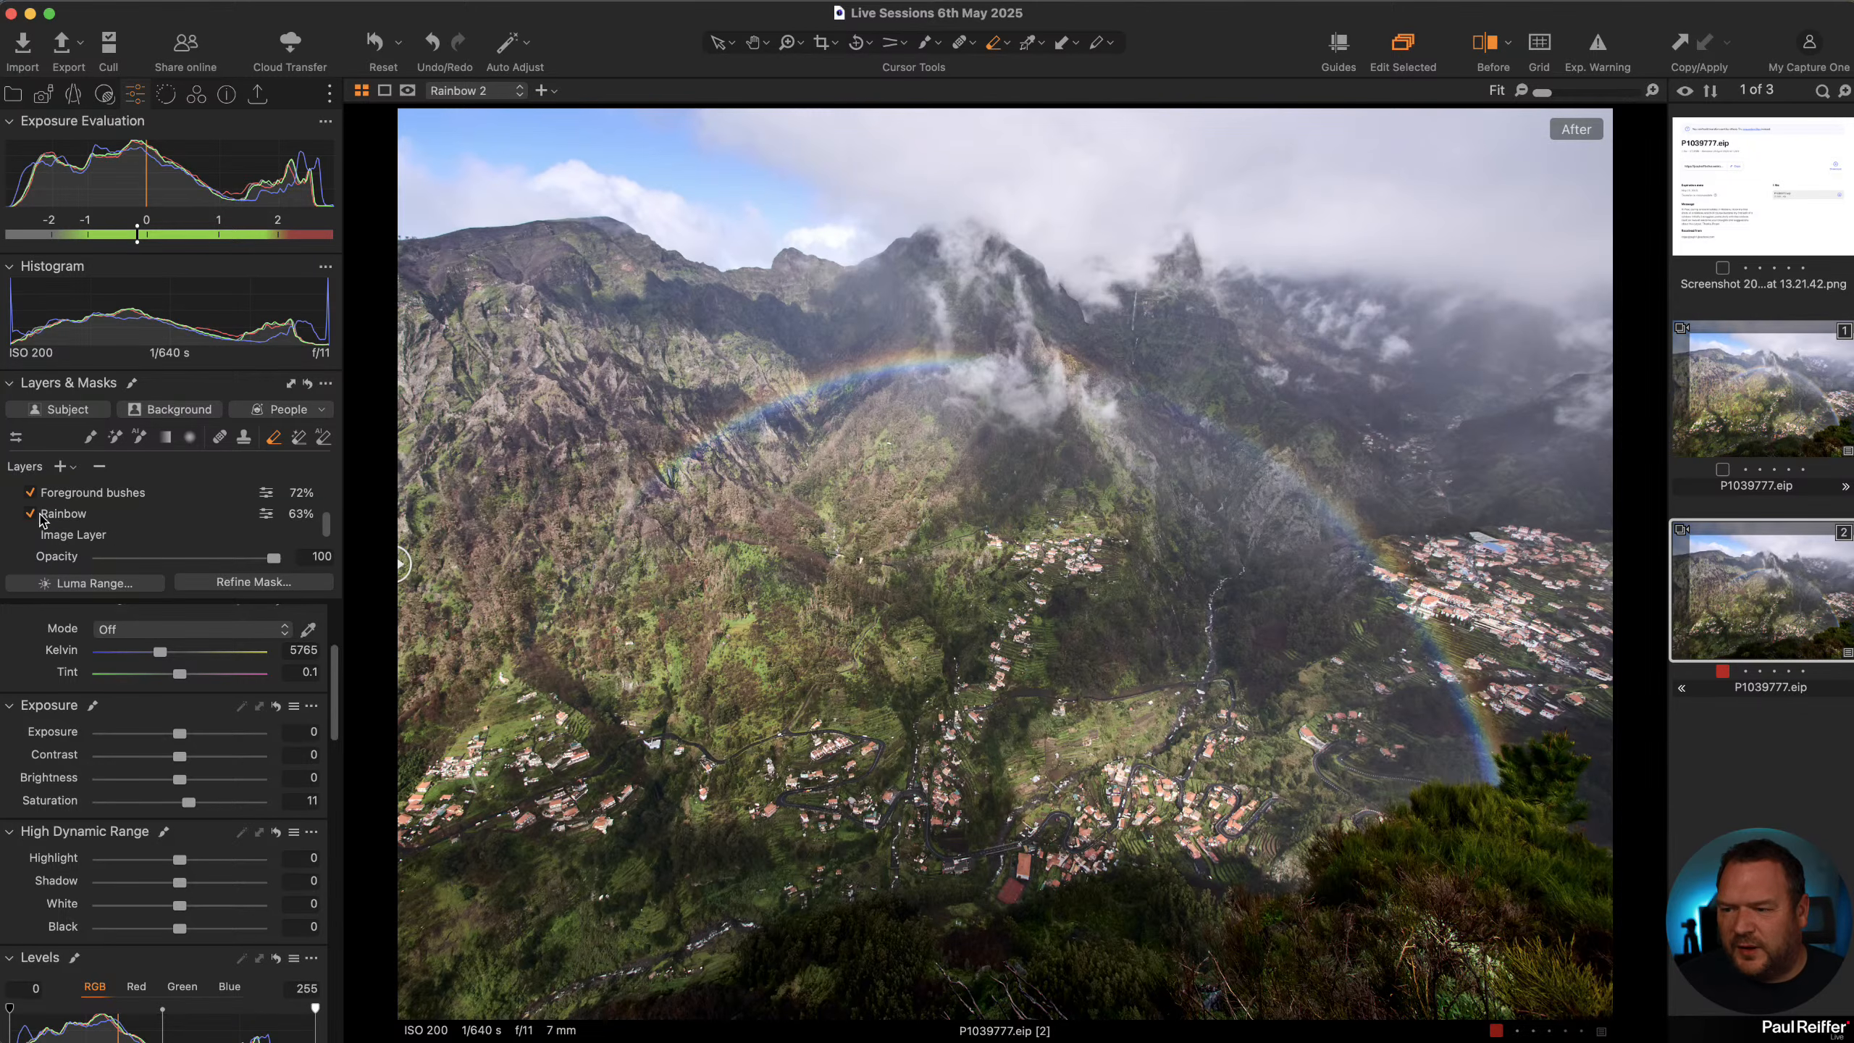
{"action": "left_click", "coordinate": [38, 517]}
{"action": "left_click_drag", "start_coordinate": [205, 557], "coordinate": [149, 562]}
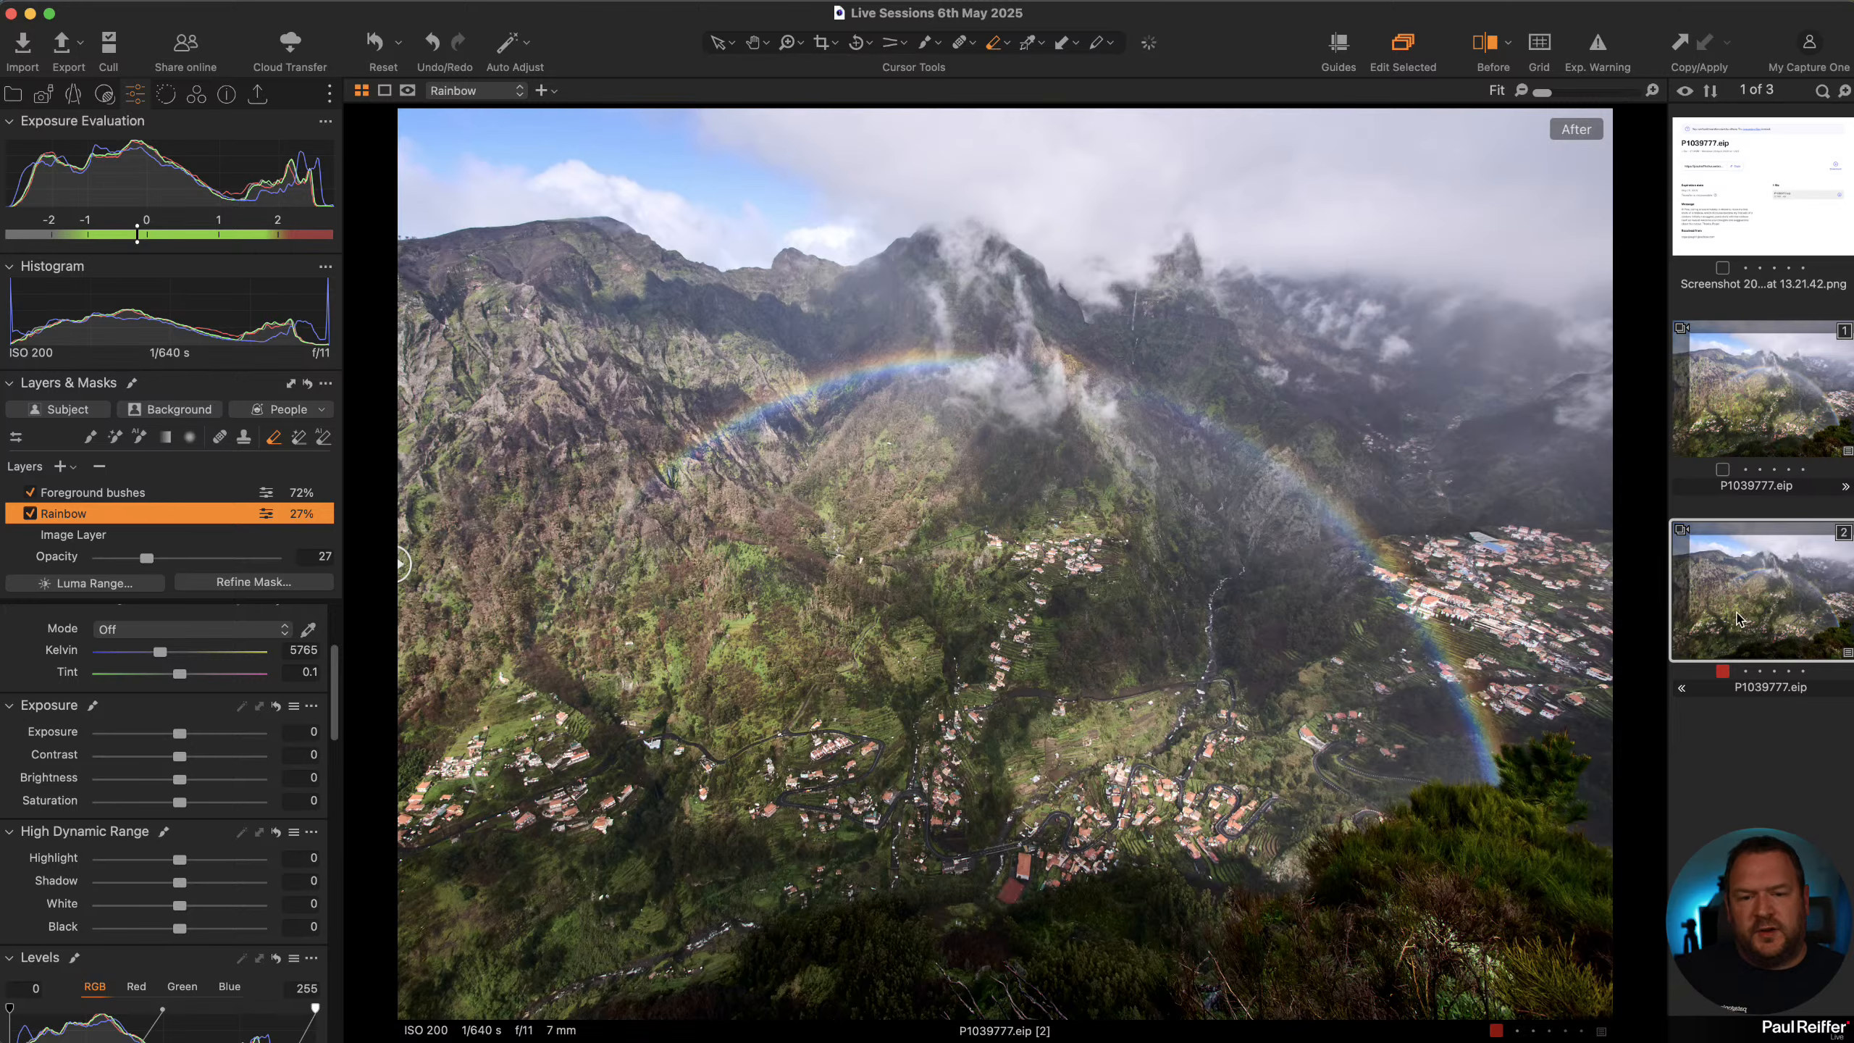
{"action": "left_click", "coordinate": [1751, 329]}
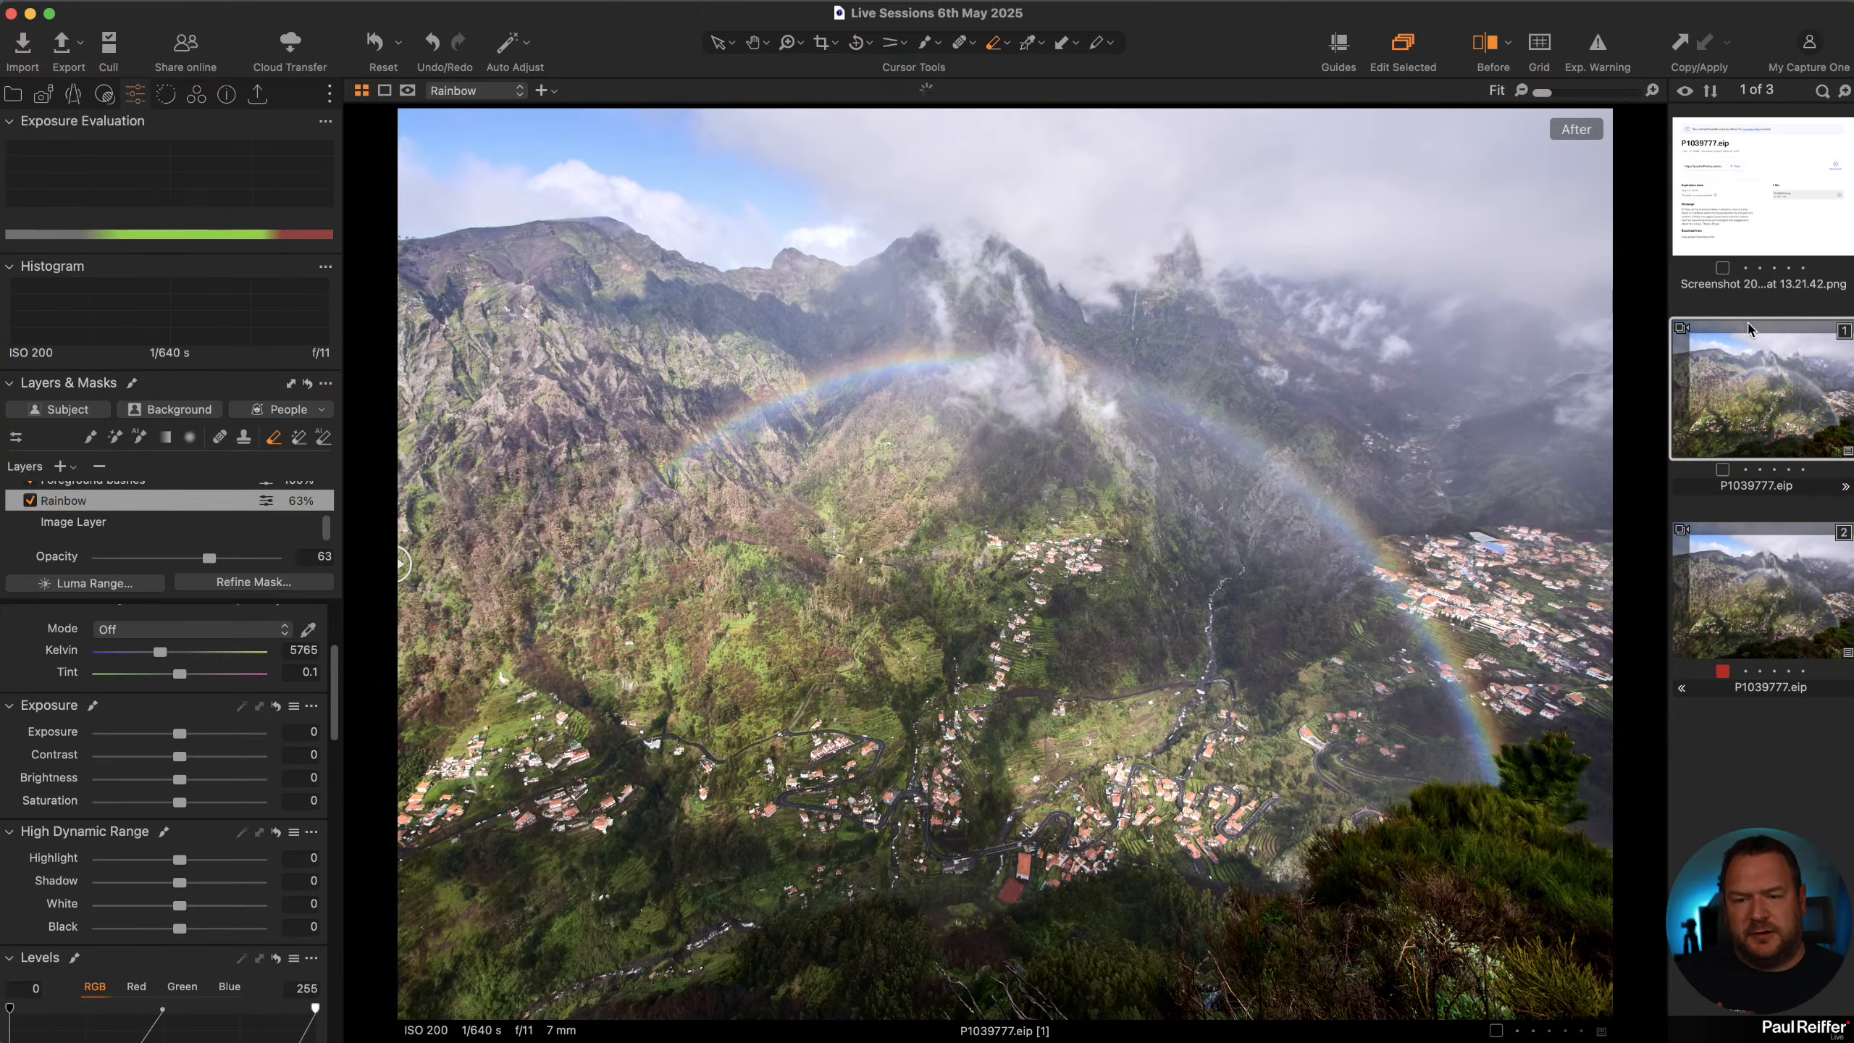
{"action": "left_click", "coordinate": [1761, 580]}
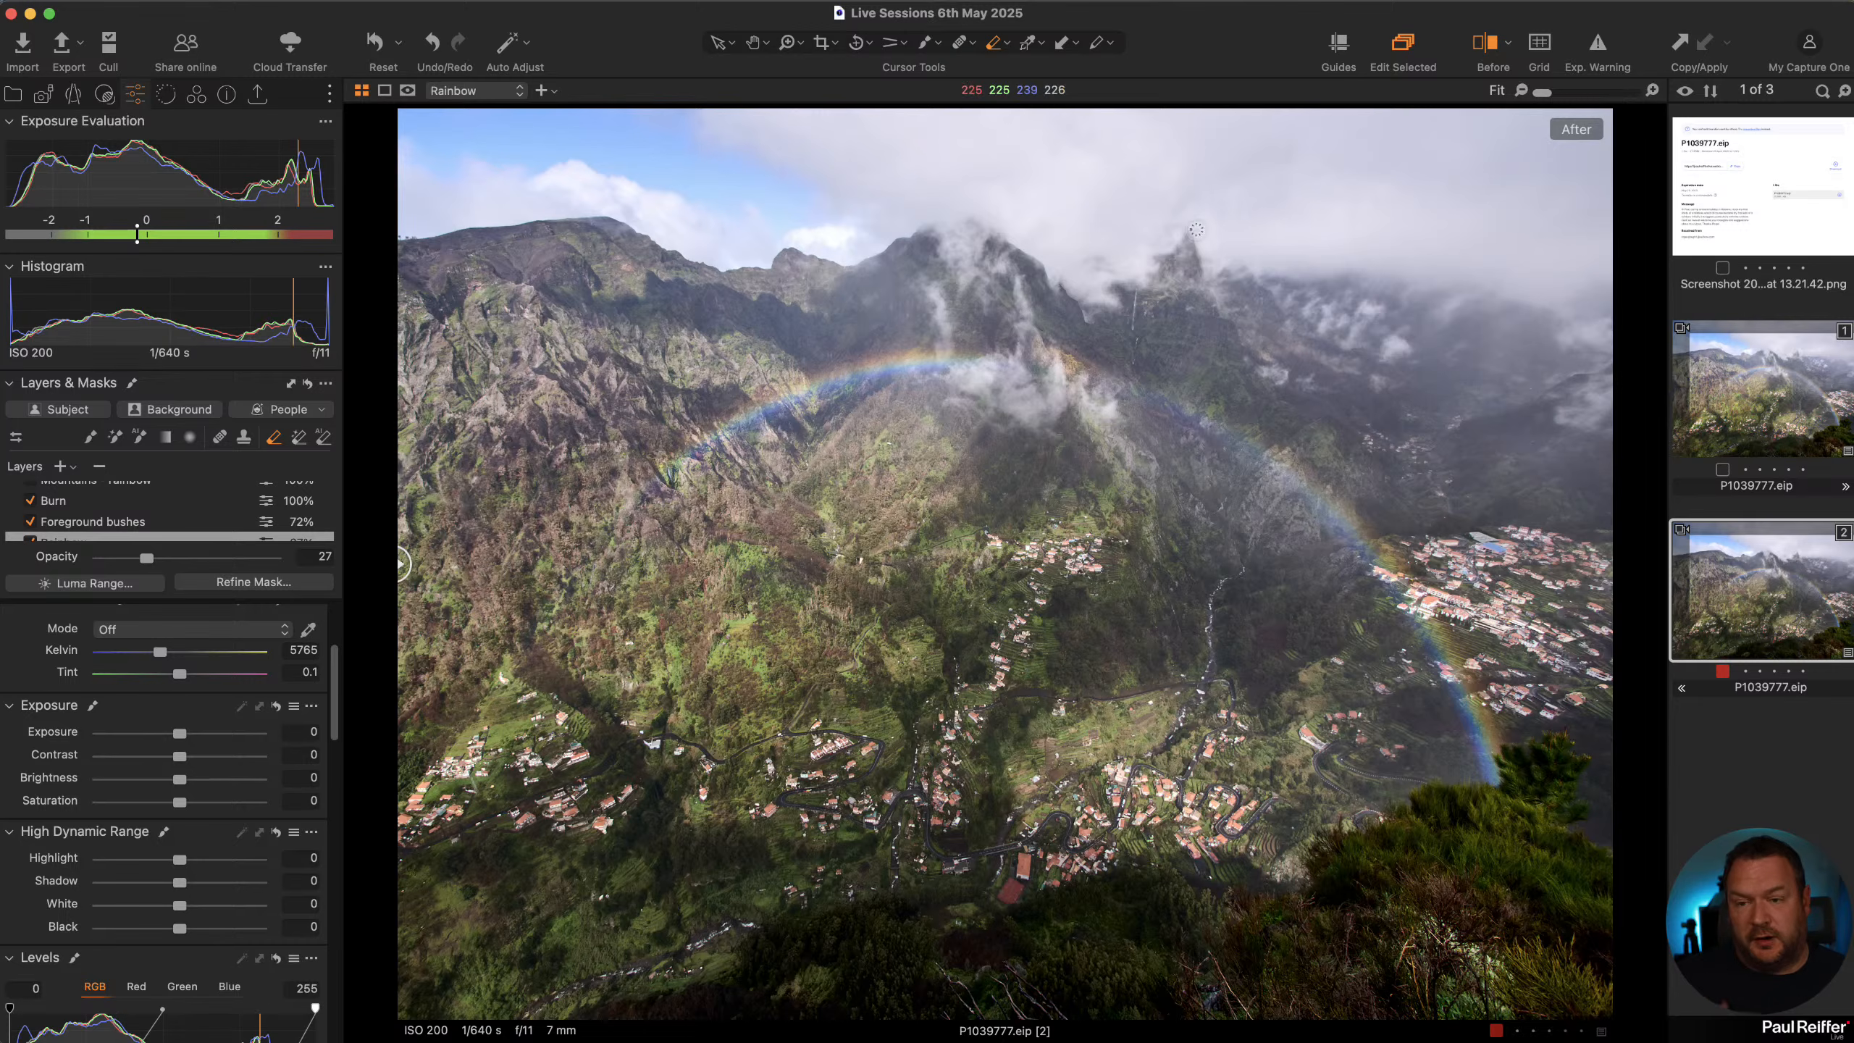
{"action": "left_click", "coordinate": [1794, 410]}
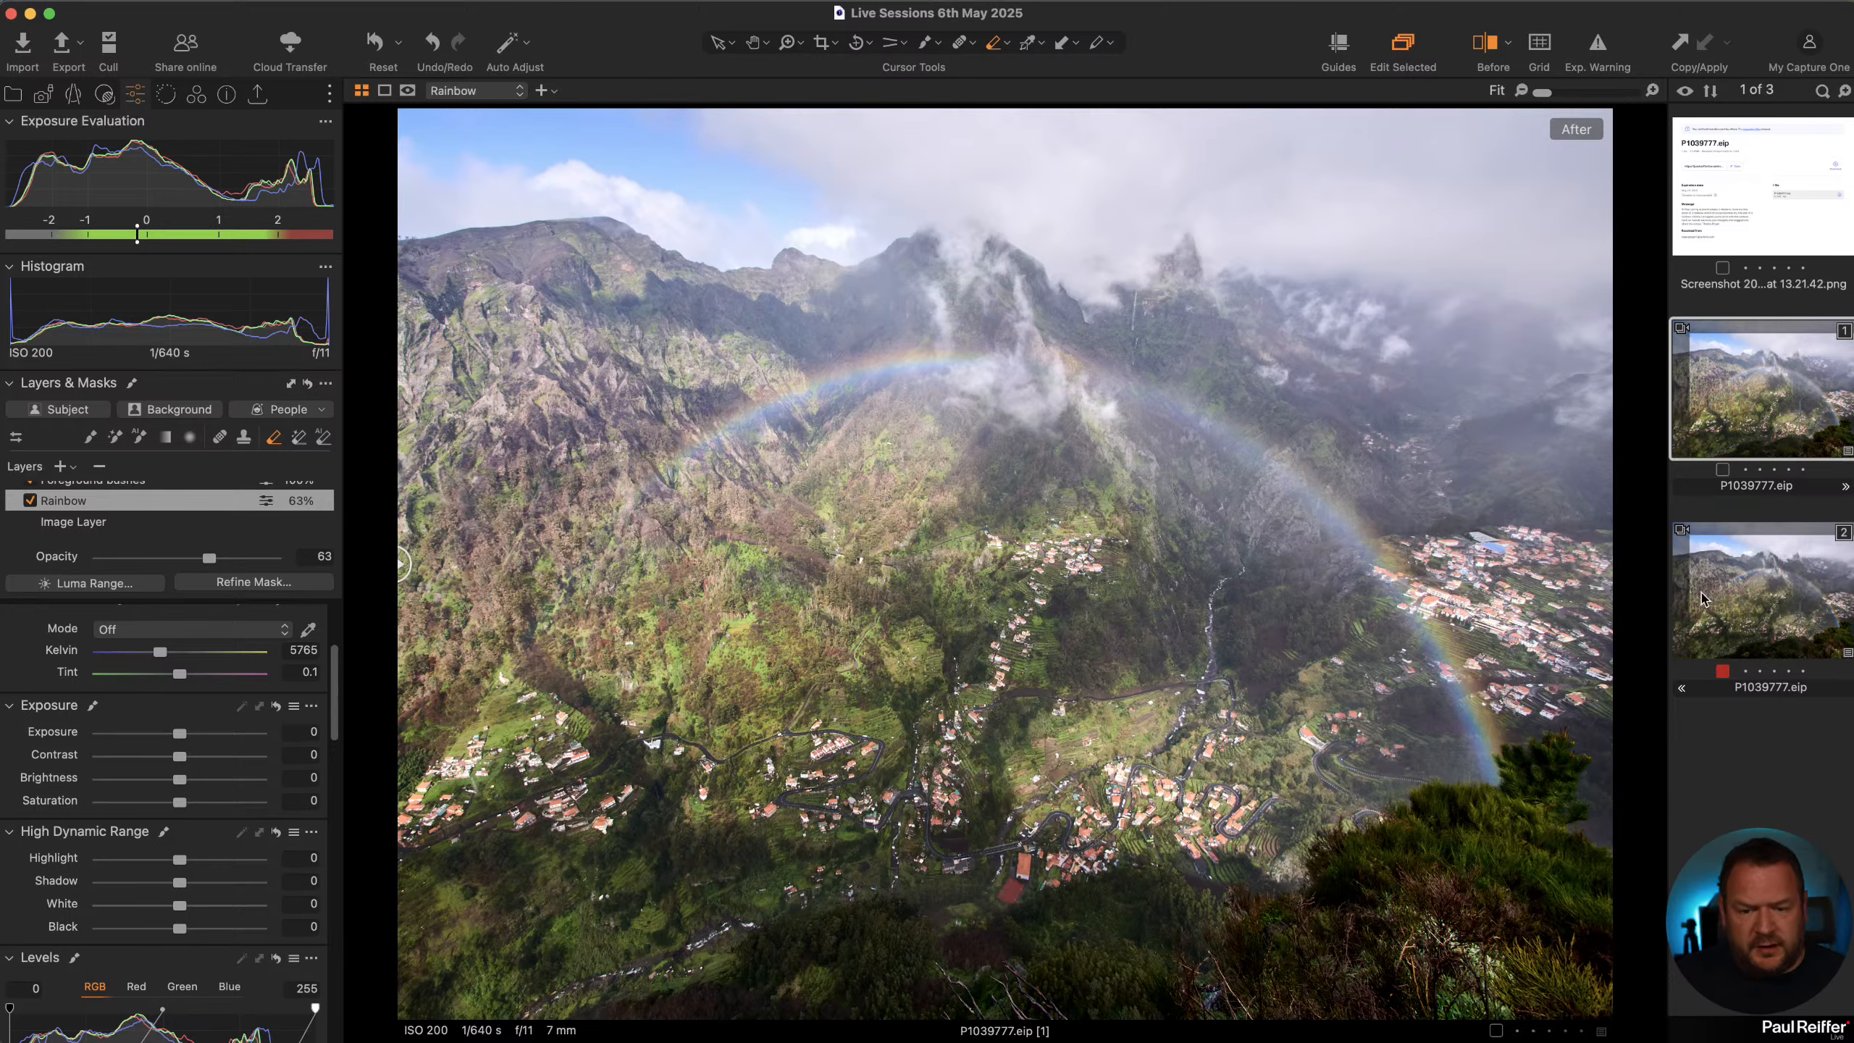
{"action": "left_click", "coordinate": [1735, 575]}
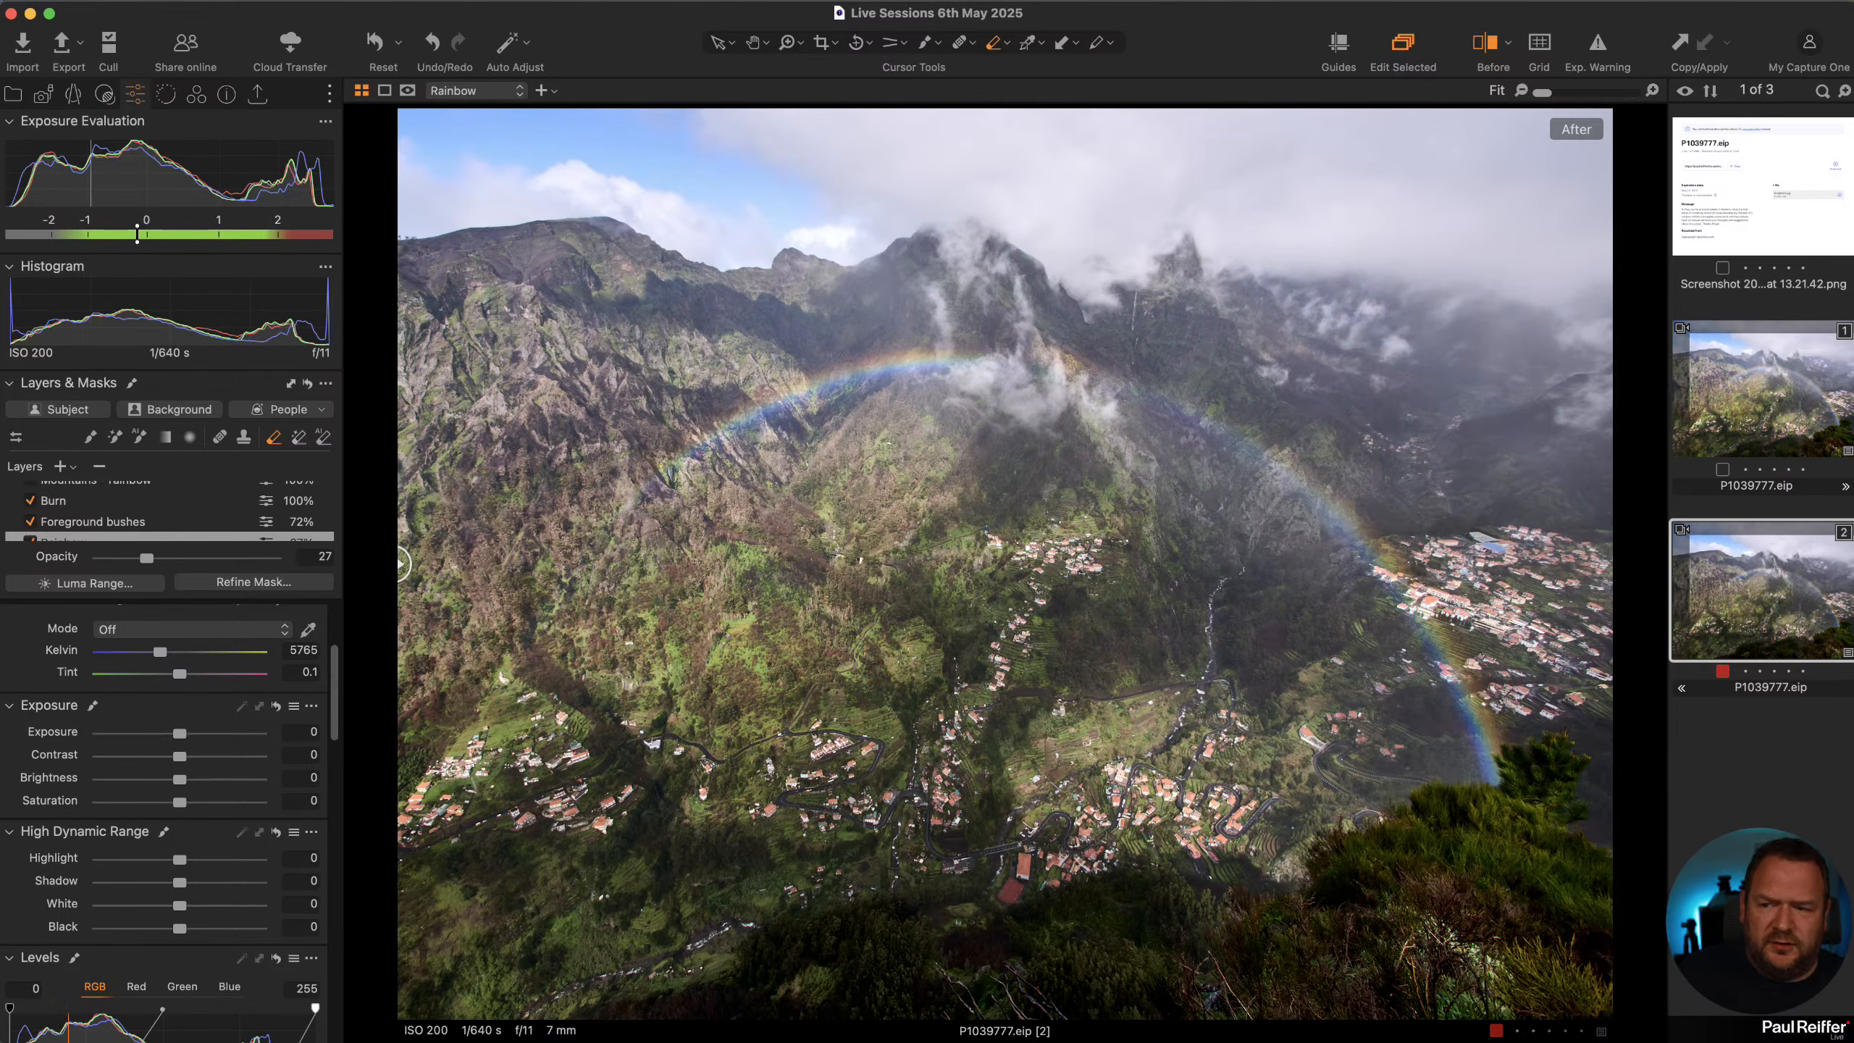
Lower the Foreground bushes layer's contrast to -26 and its exposure to -0.19
{"action": "left_click", "coordinate": [102, 524]}
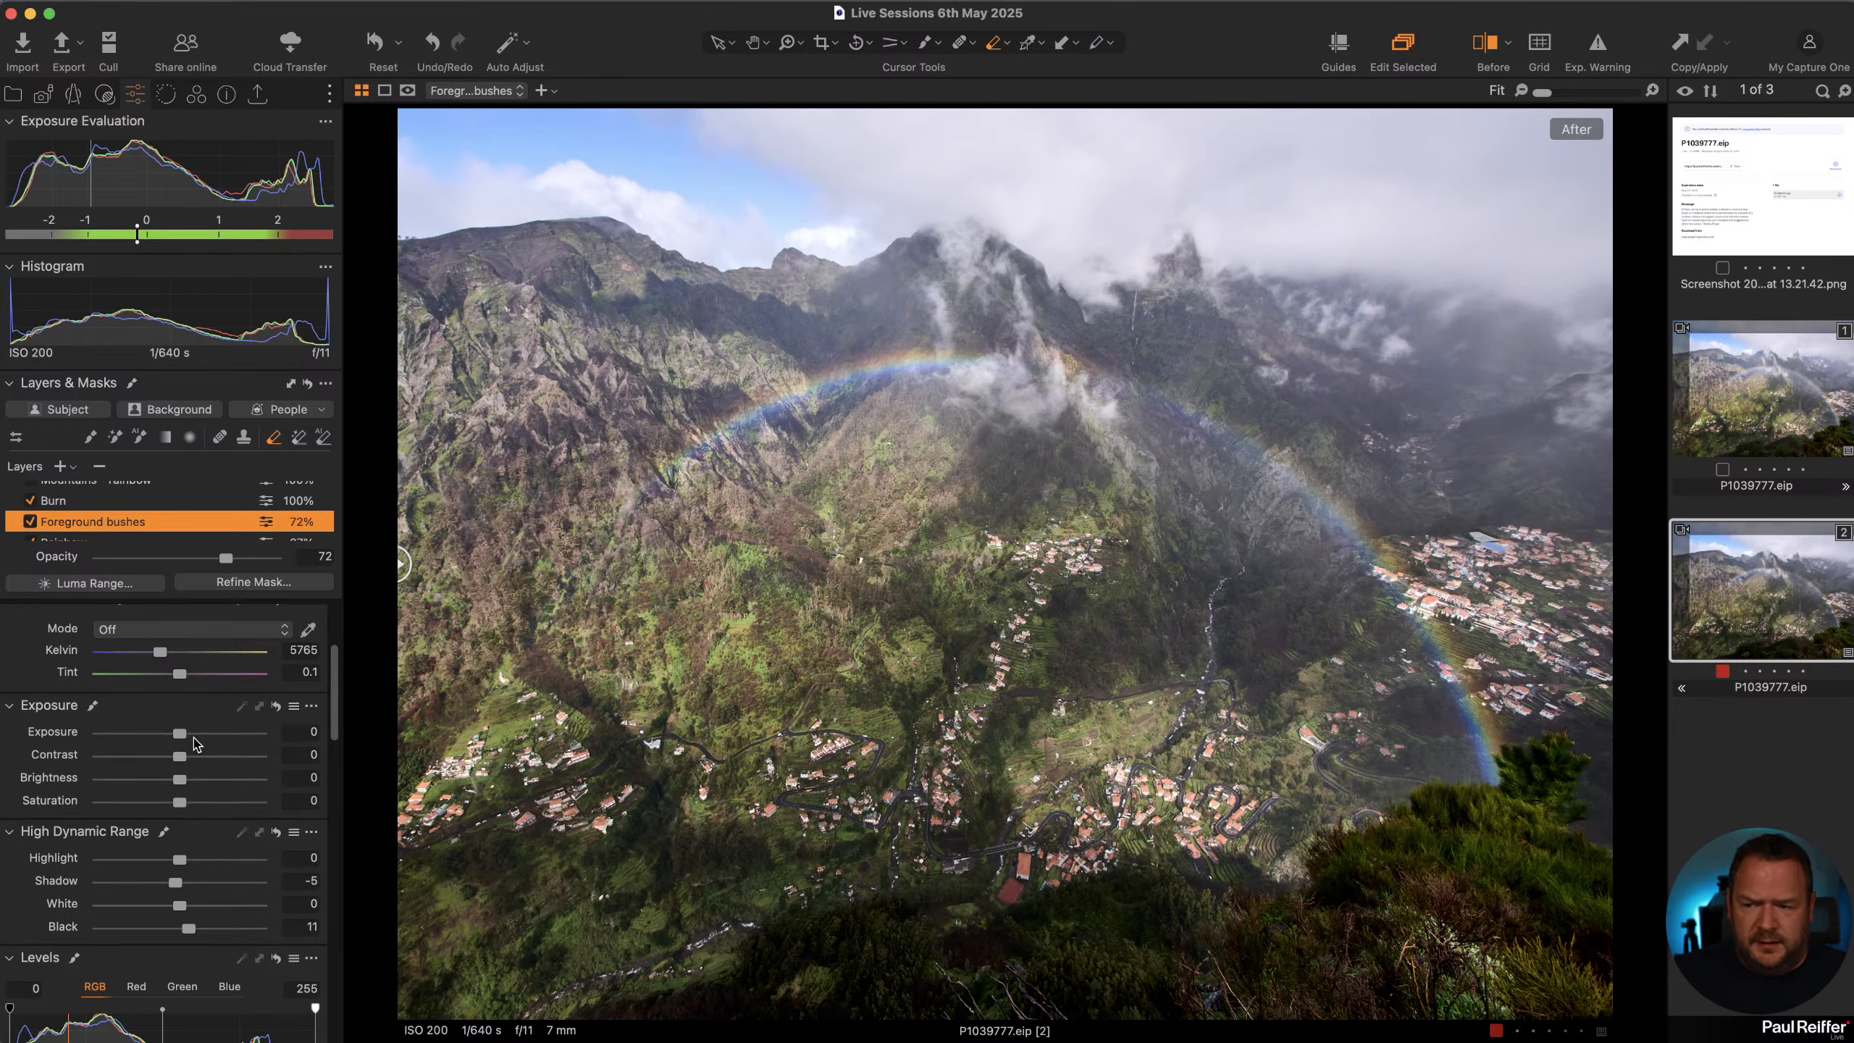
{"action": "mouse_move", "coordinate": [178, 758]}
{"action": "left_mouse_down"}
{"action": "mouse_move", "coordinate": [135, 758]}
{"action": "mouse_move", "coordinate": [168, 734]}
{"action": "left_mouse_up"}
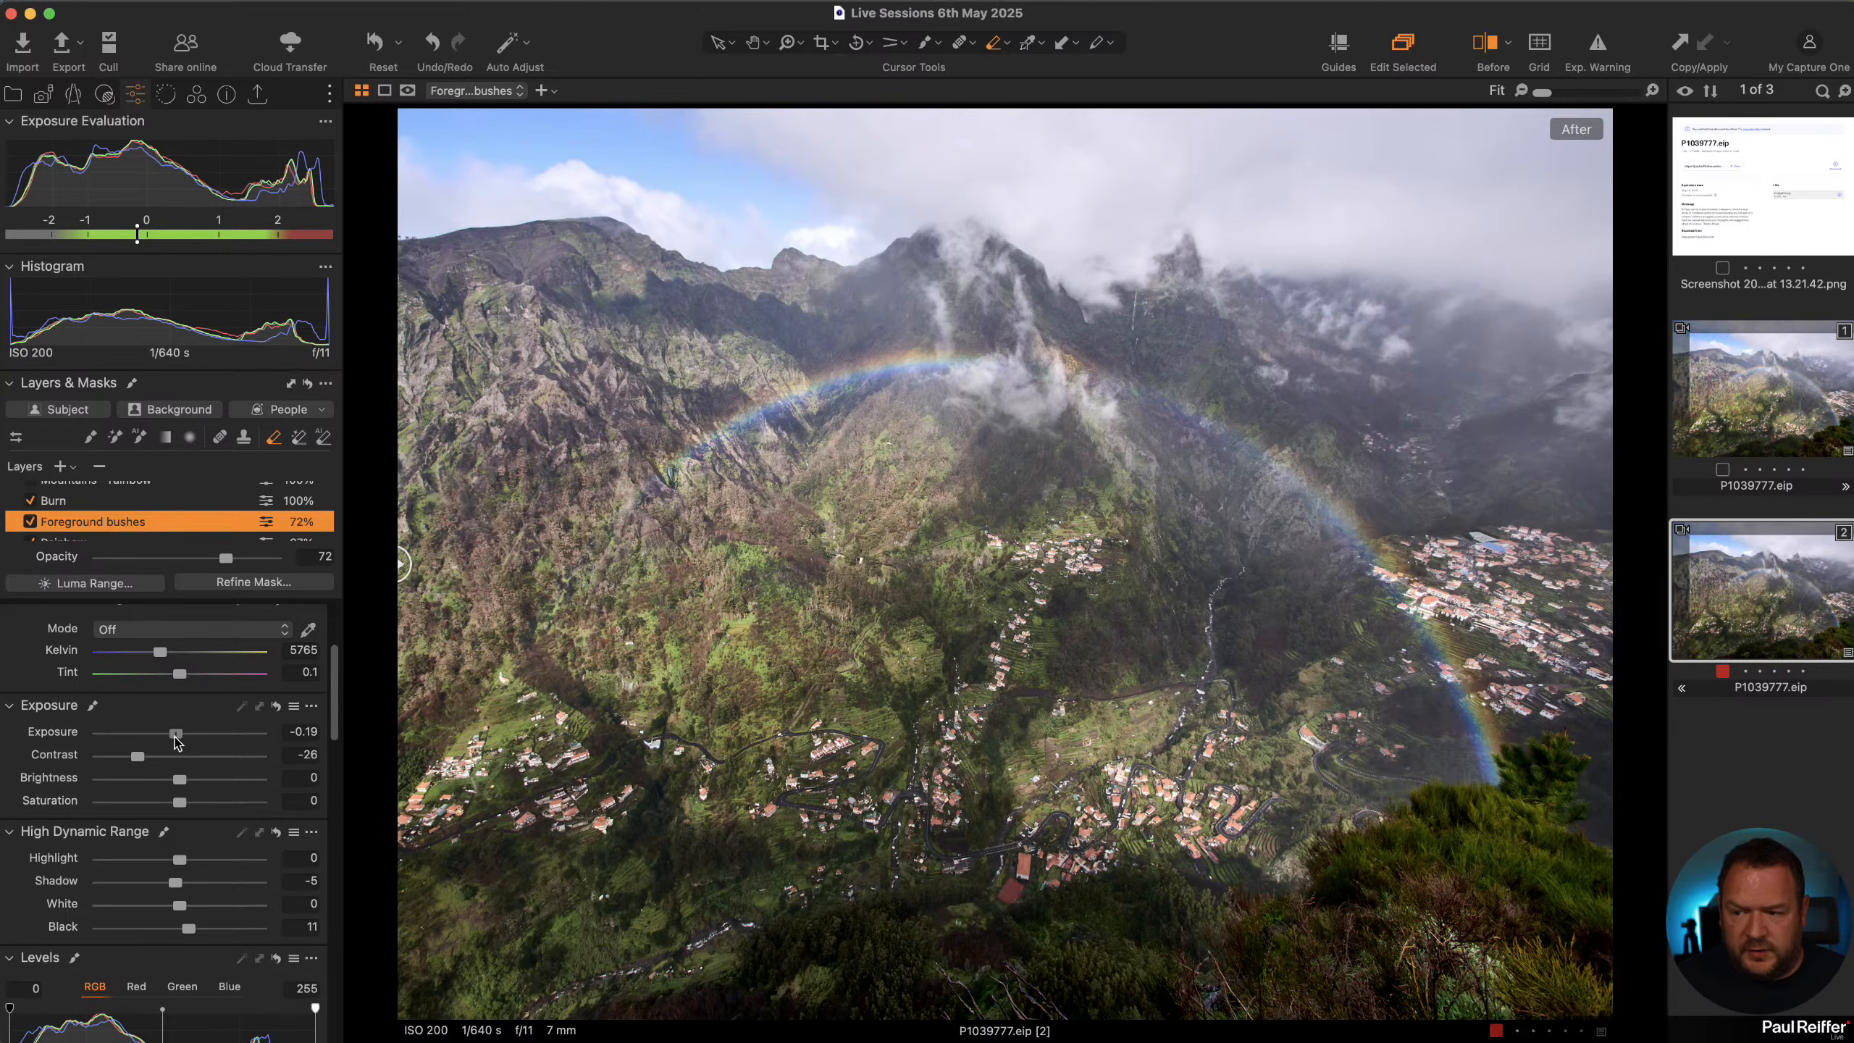
On the Foreground bushes layer, set saturation to -42, shadow to 1, black to 6 and clarity to 19
{"action": "left_click_drag", "start_coordinate": [174, 804], "coordinate": [160, 803]}
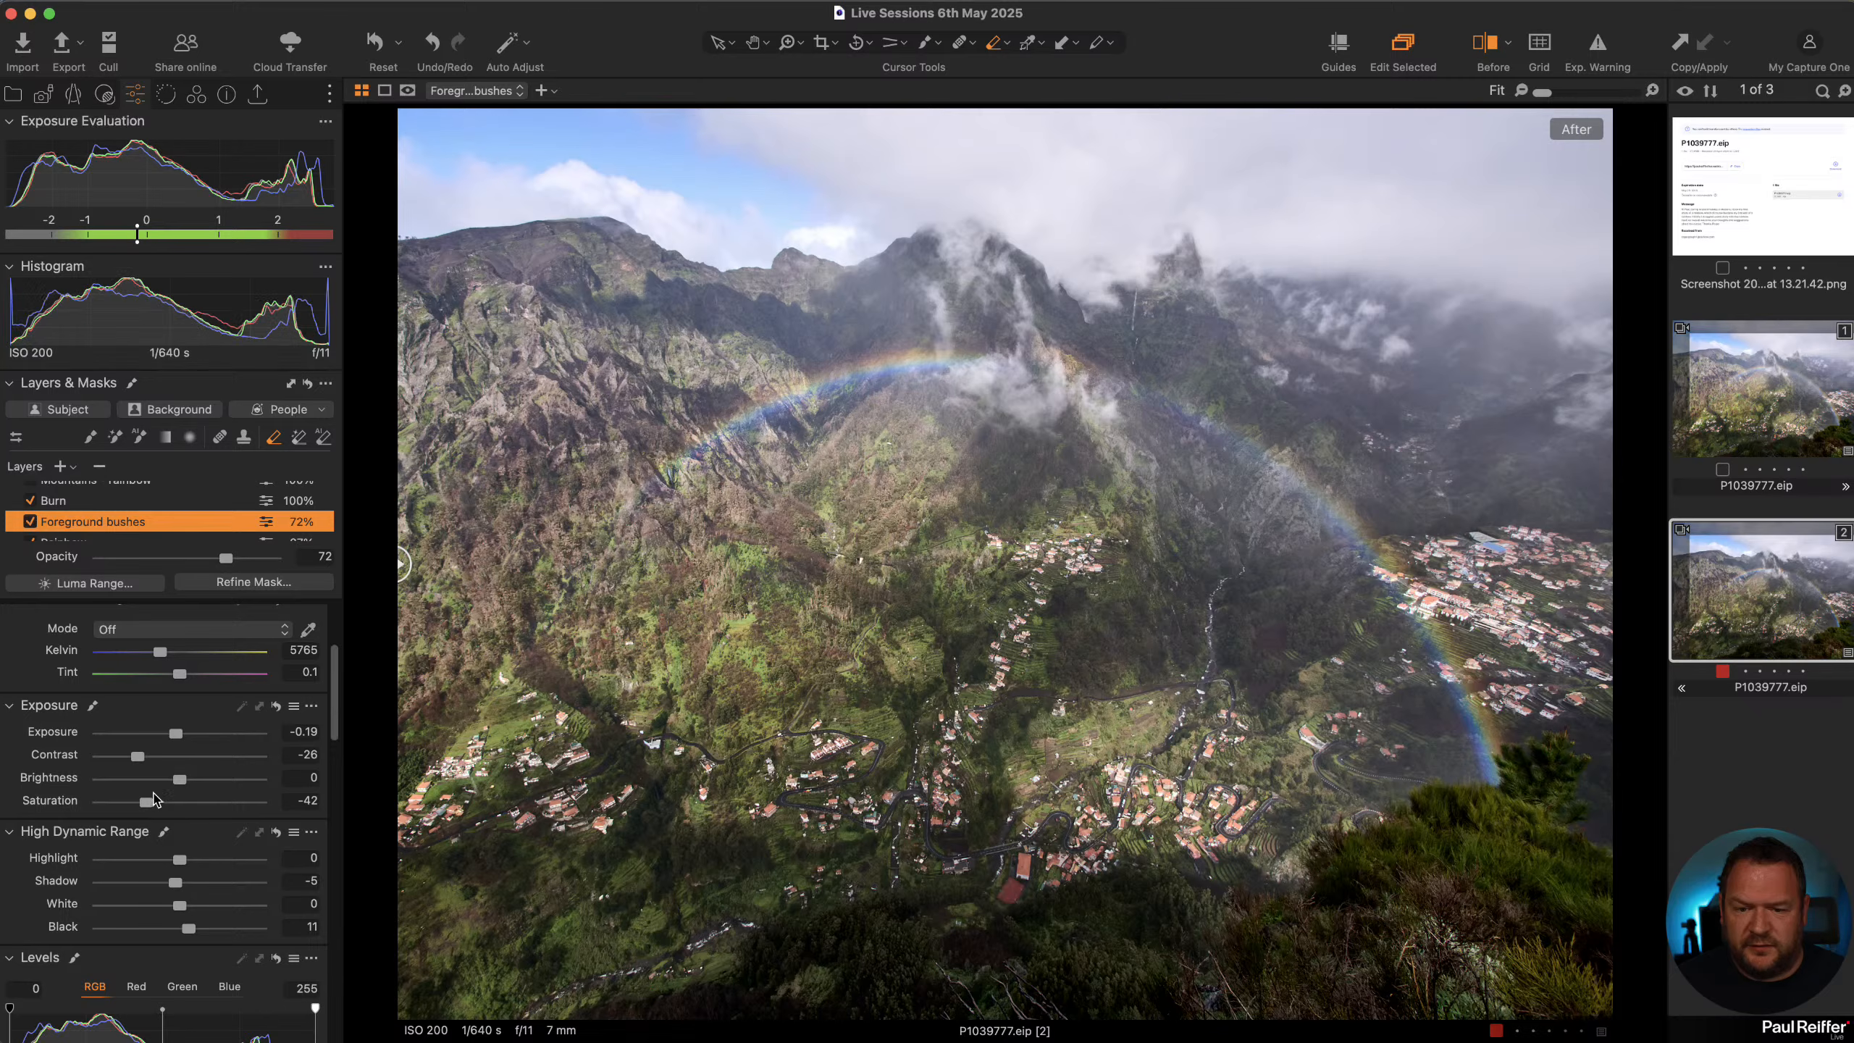
{"action": "mouse_move", "coordinate": [174, 740]}
{"action": "left_mouse_down"}
{"action": "mouse_move", "coordinate": [129, 757]}
{"action": "mouse_move", "coordinate": [174, 703]}
{"action": "mouse_move", "coordinate": [184, 750]}
{"action": "left_mouse_up"}
{"action": "scroll", "coordinate": [181, 807], "scroll_direction": "down", "scroll_amount": 5}
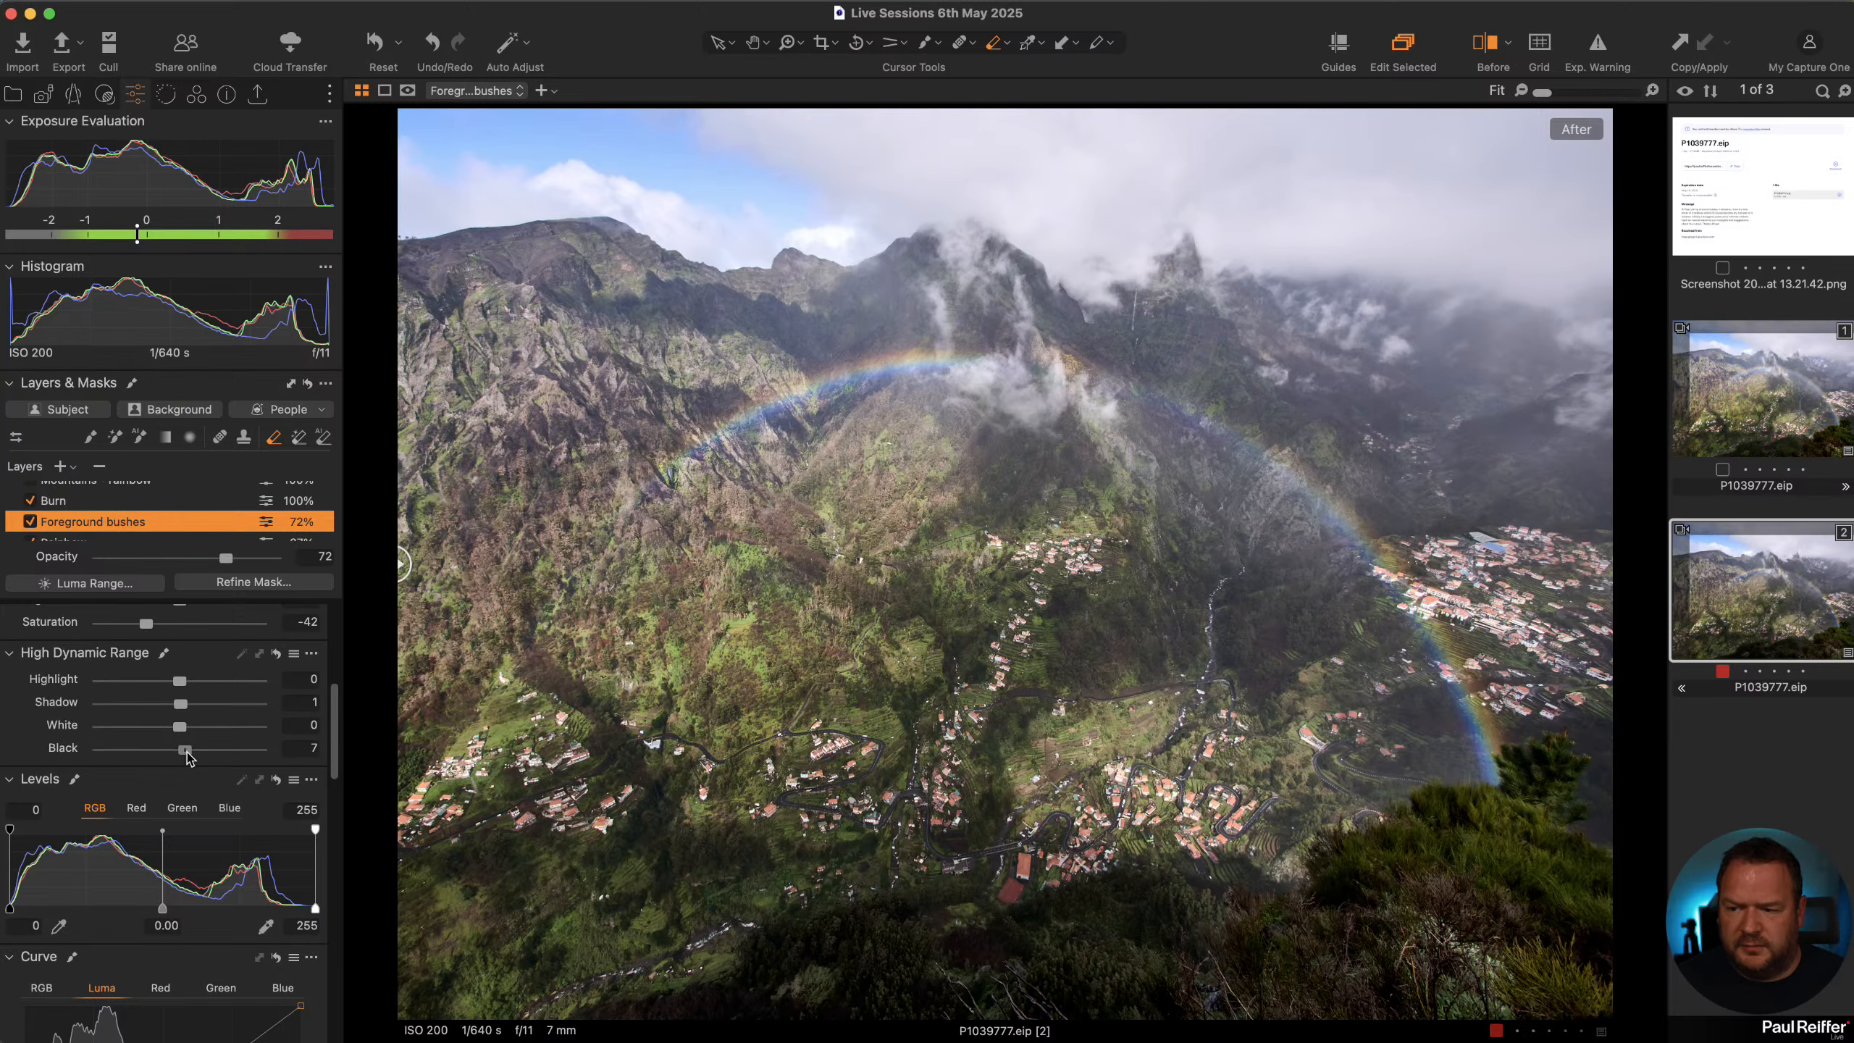
{"action": "scroll", "coordinate": [186, 763], "scroll_direction": "down", "scroll_amount": 20}
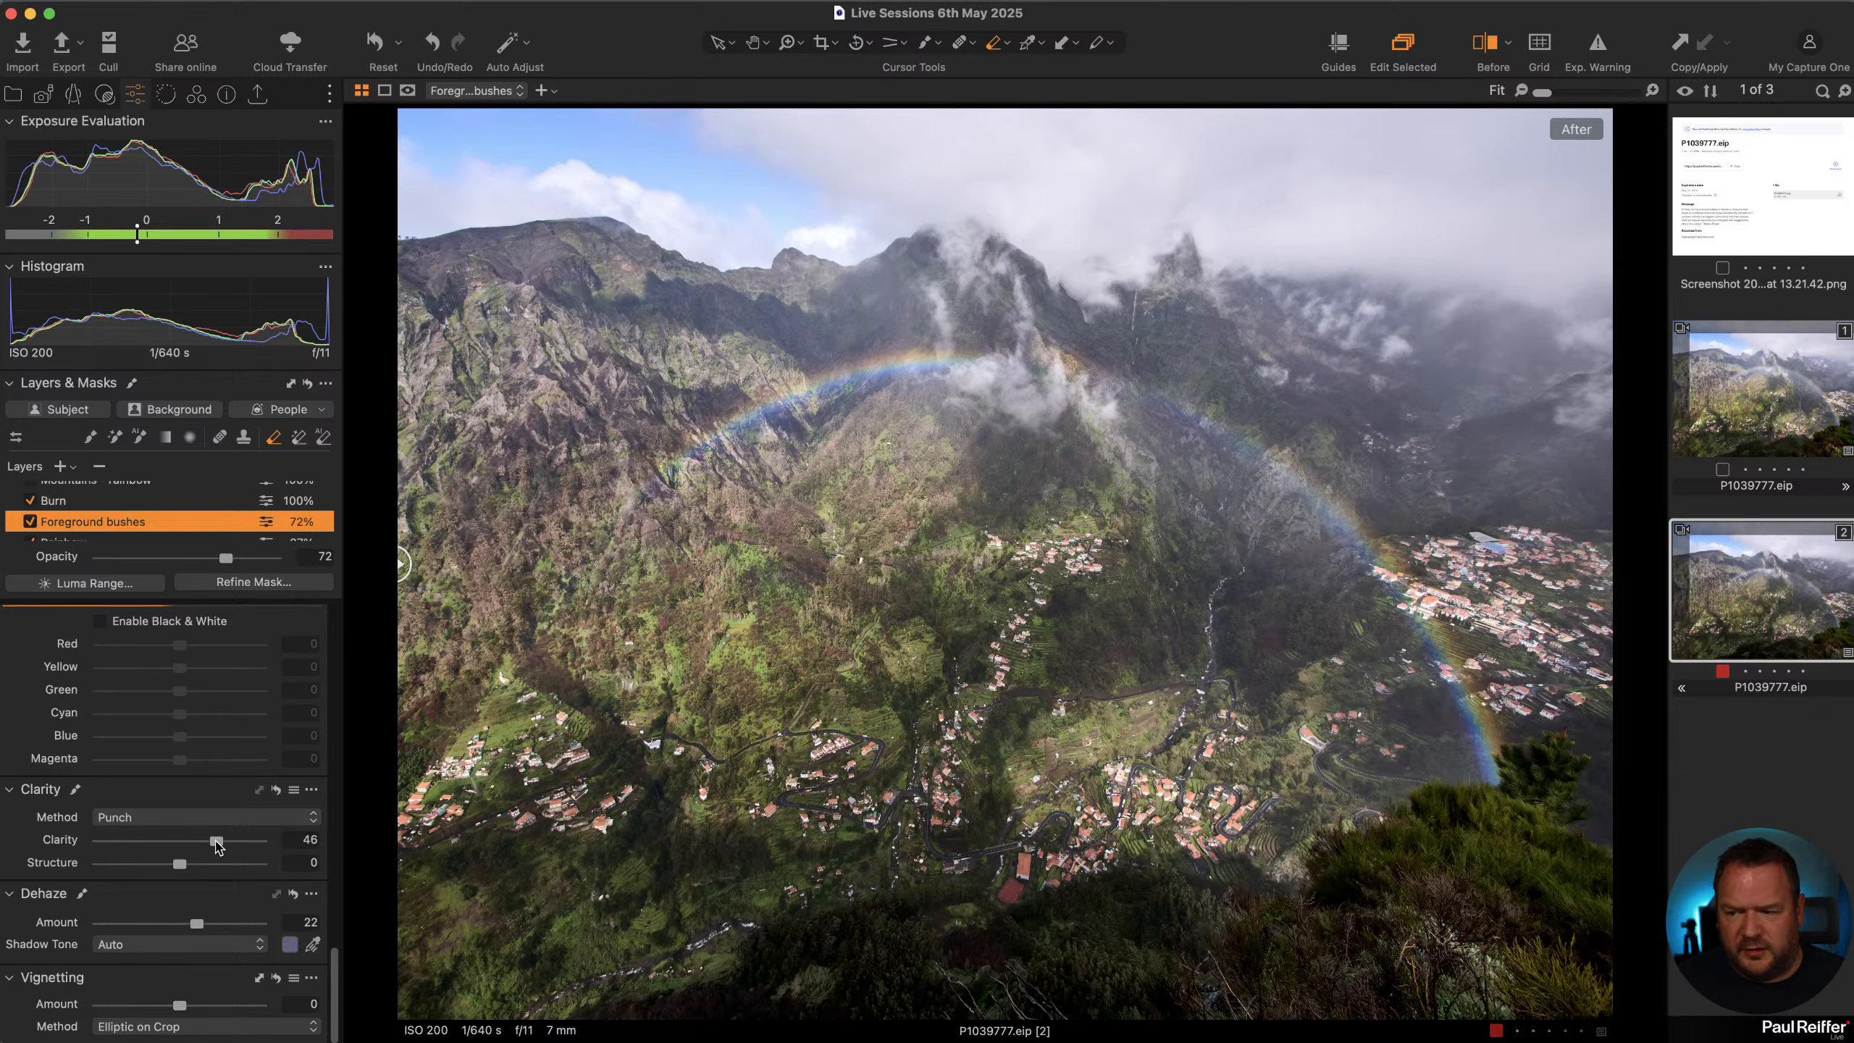
{"action": "left_click_drag", "start_coordinate": [216, 843], "coordinate": [195, 848]}
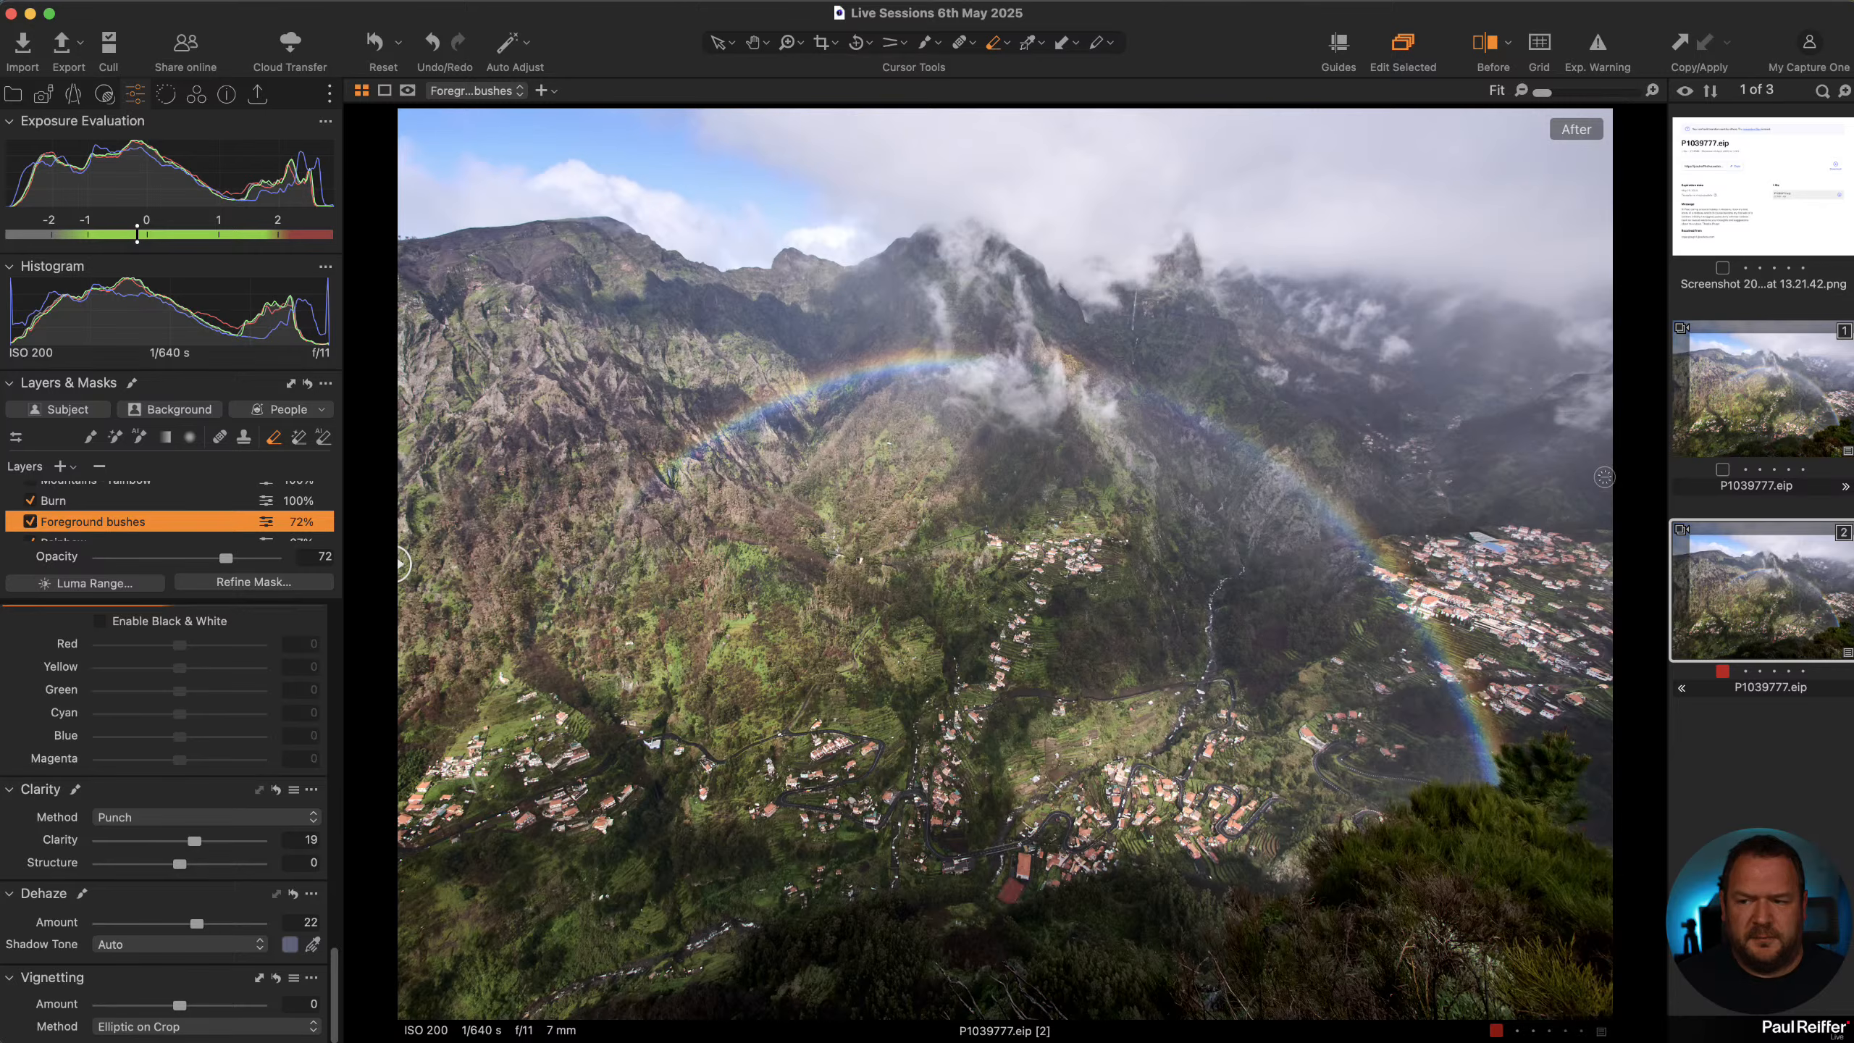
Compare the first and second variants of the rainbow photo P1039777.eip, finishing on the second variant
{"action": "left_click", "coordinate": [1770, 413]}
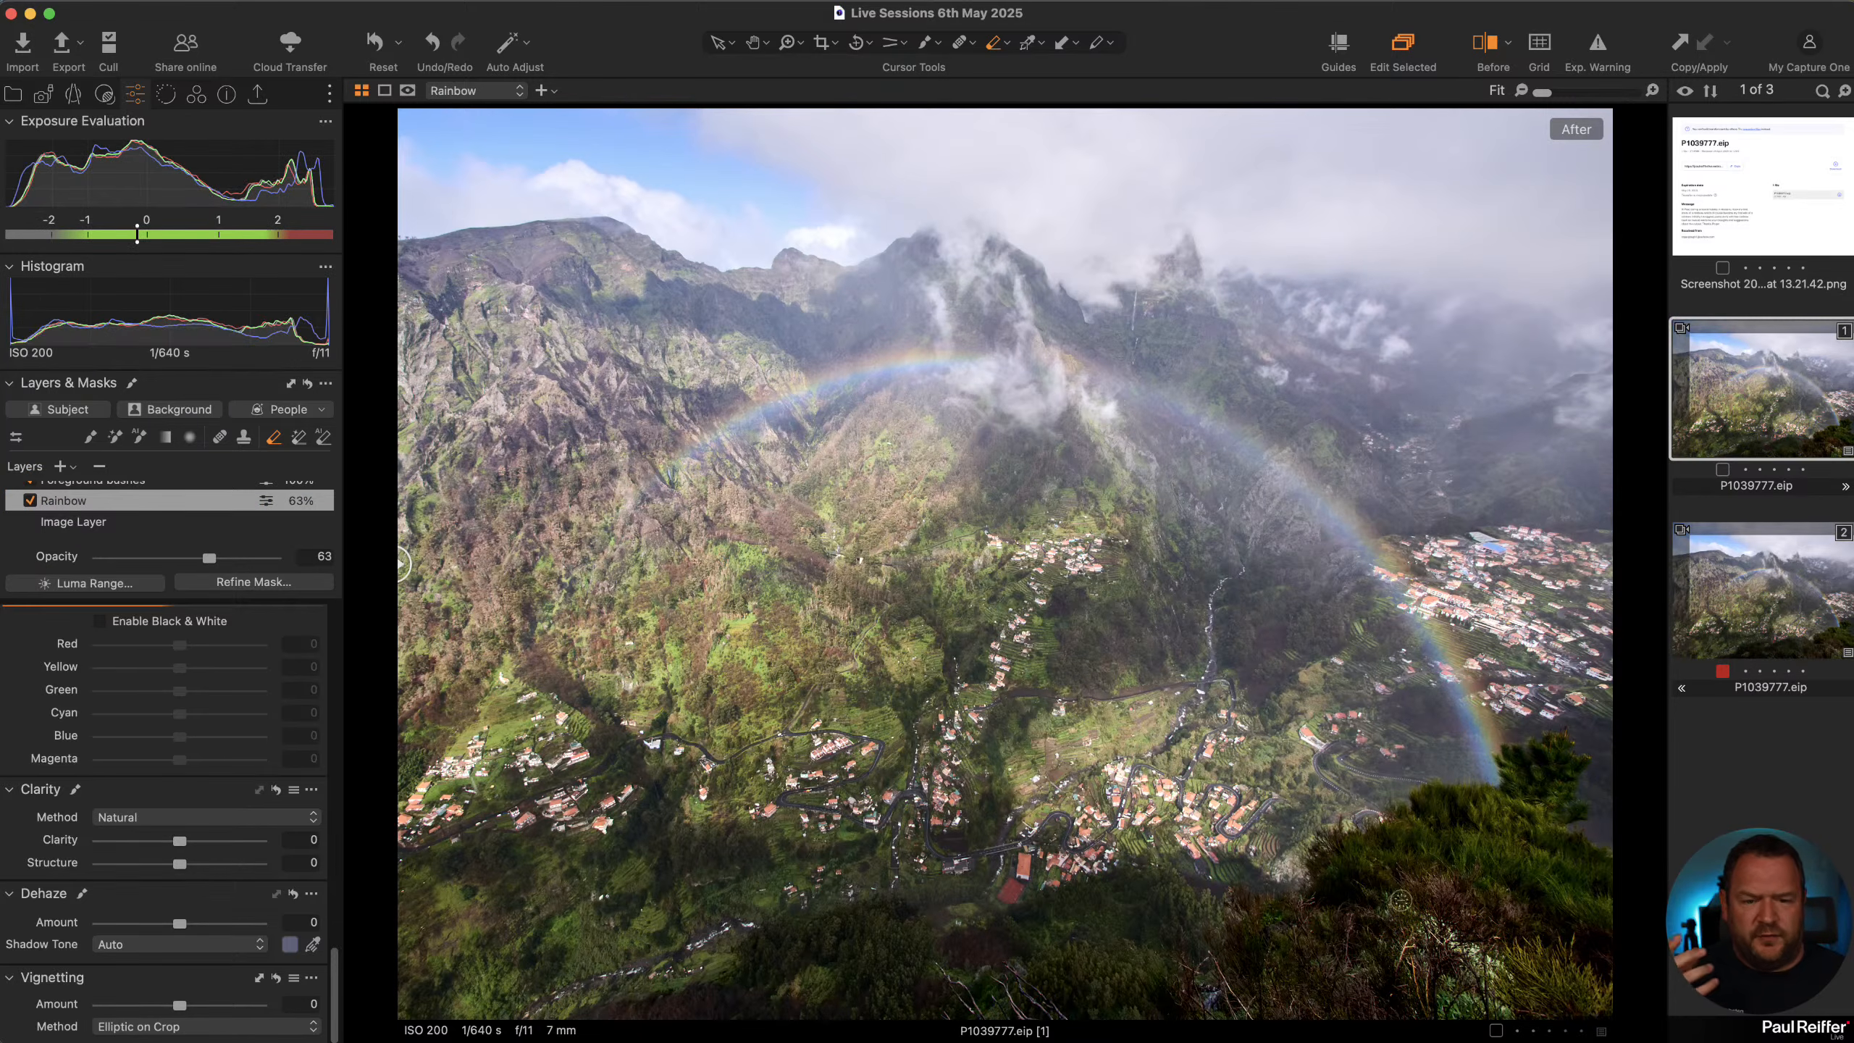
{"action": "left_click", "coordinate": [1794, 607]}
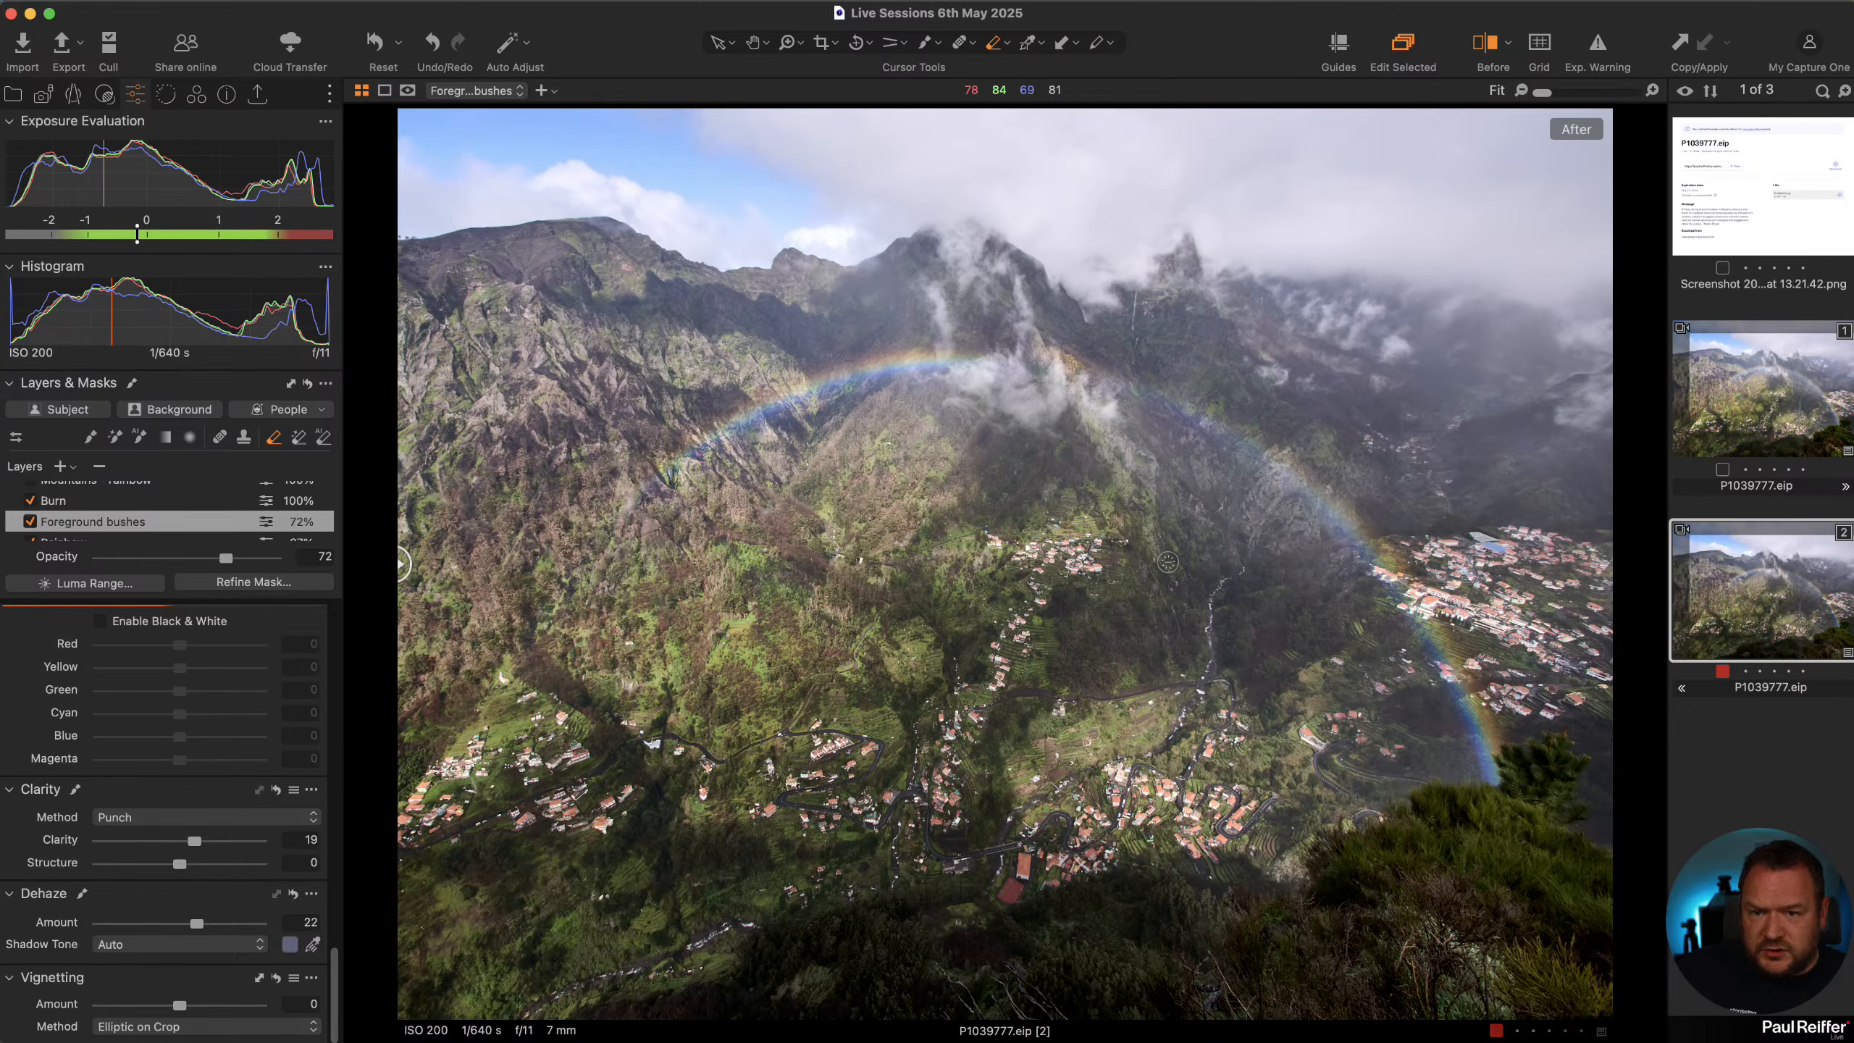
{"action": "left_click", "coordinate": [1753, 401]}
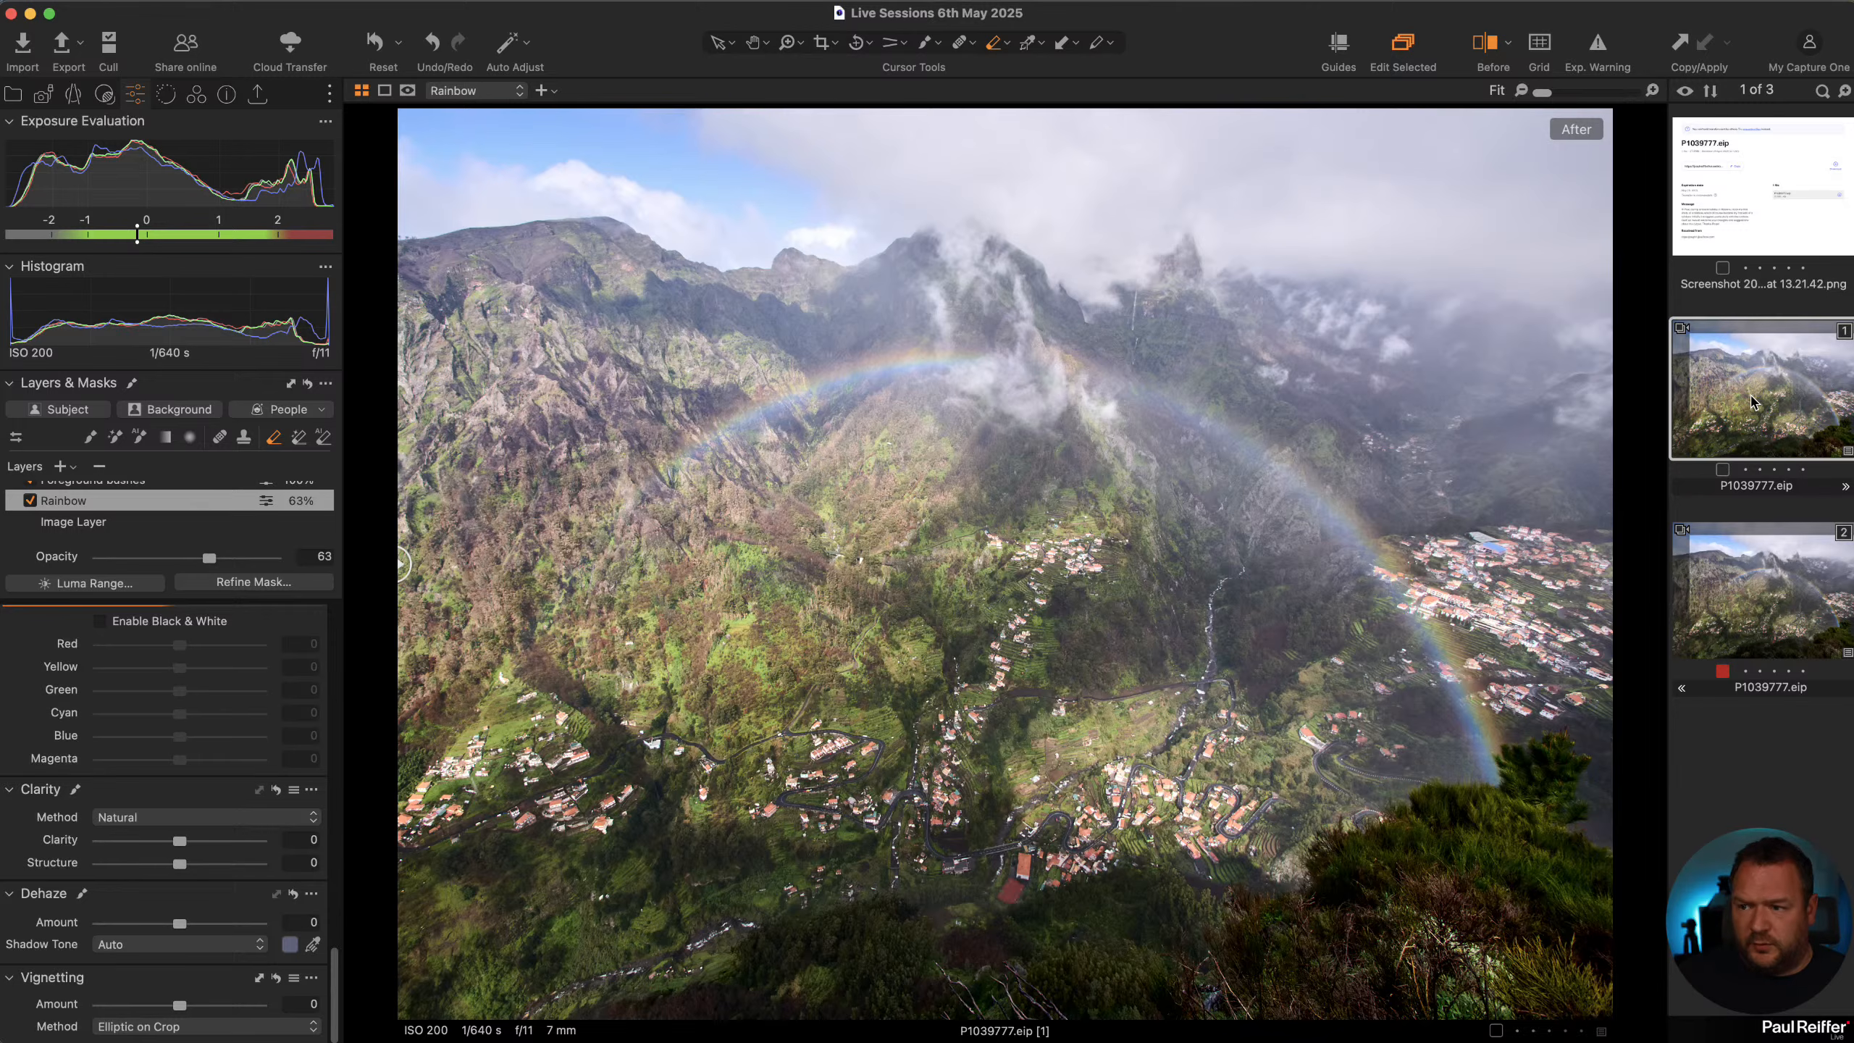
{"action": "left_click", "coordinate": [1757, 593]}
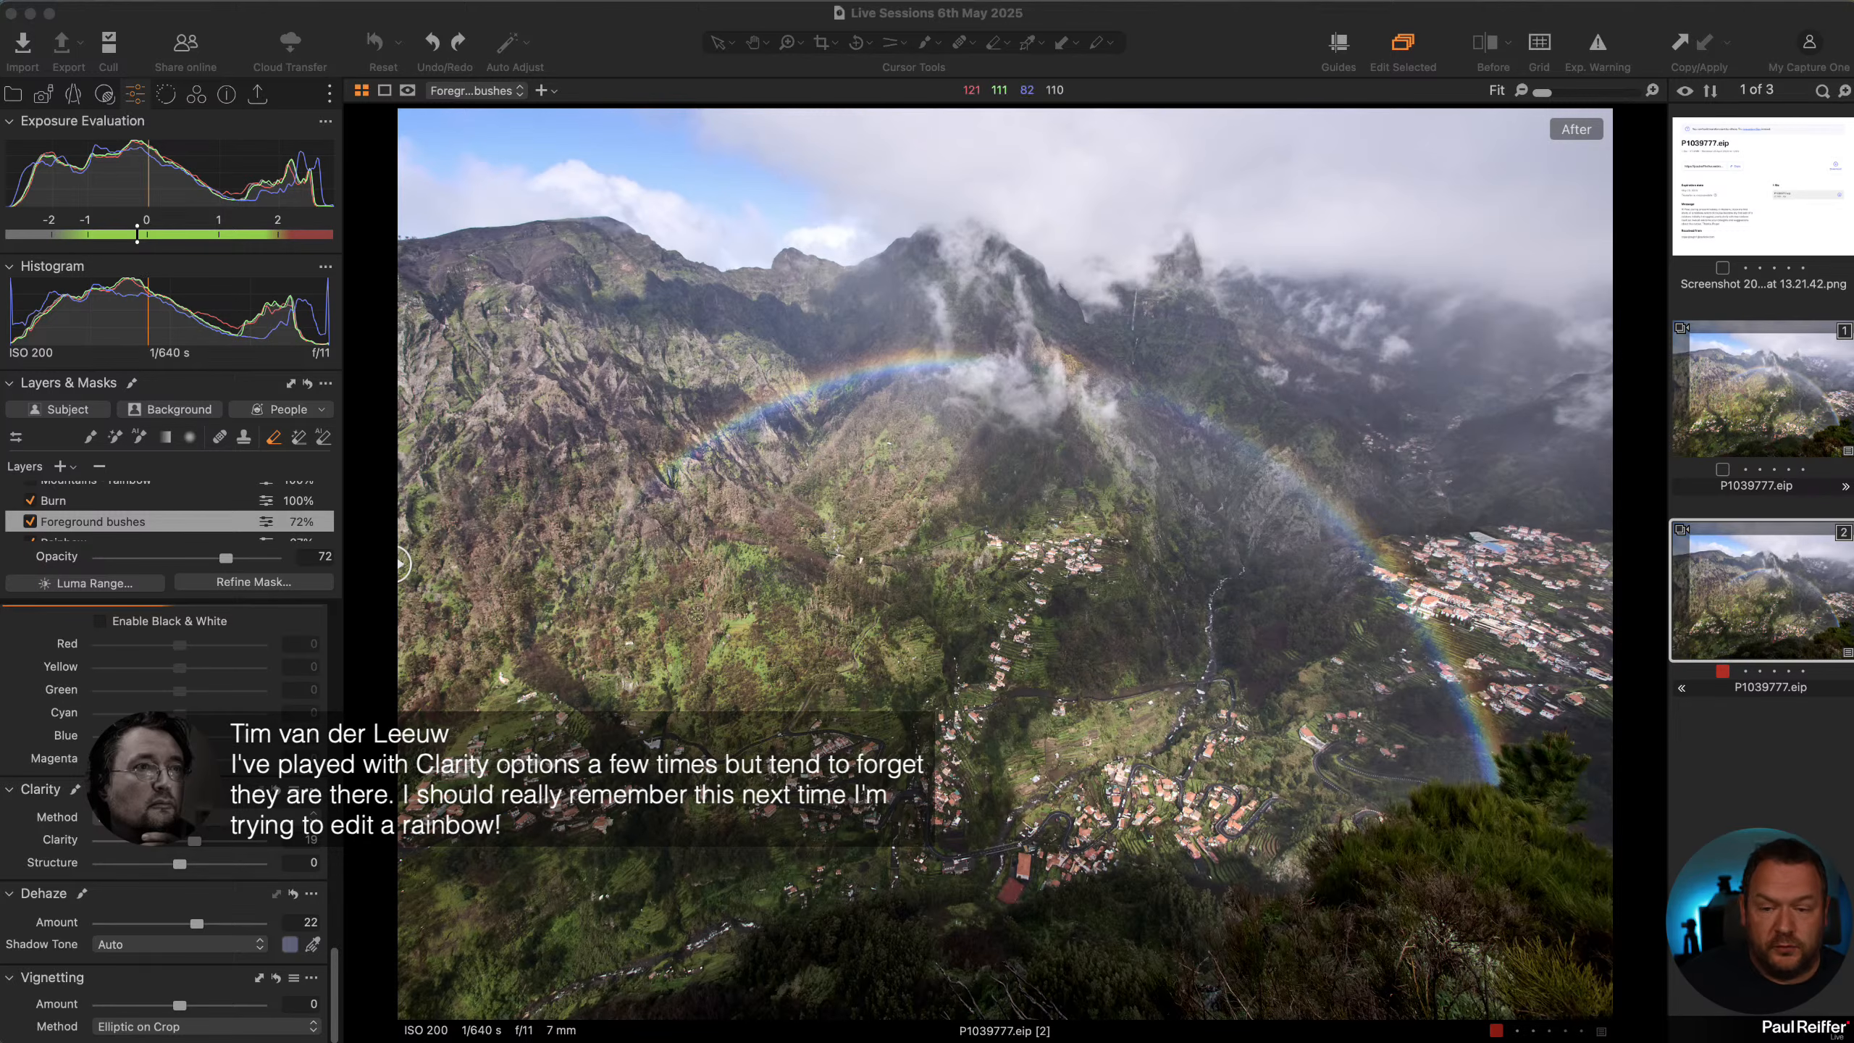
Review the available clarity methods for the Foreground bushes layer, keeping Punch selected
{"action": "scroll", "coordinate": [18, 780], "scroll_direction": "up", "scroll_amount": 3}
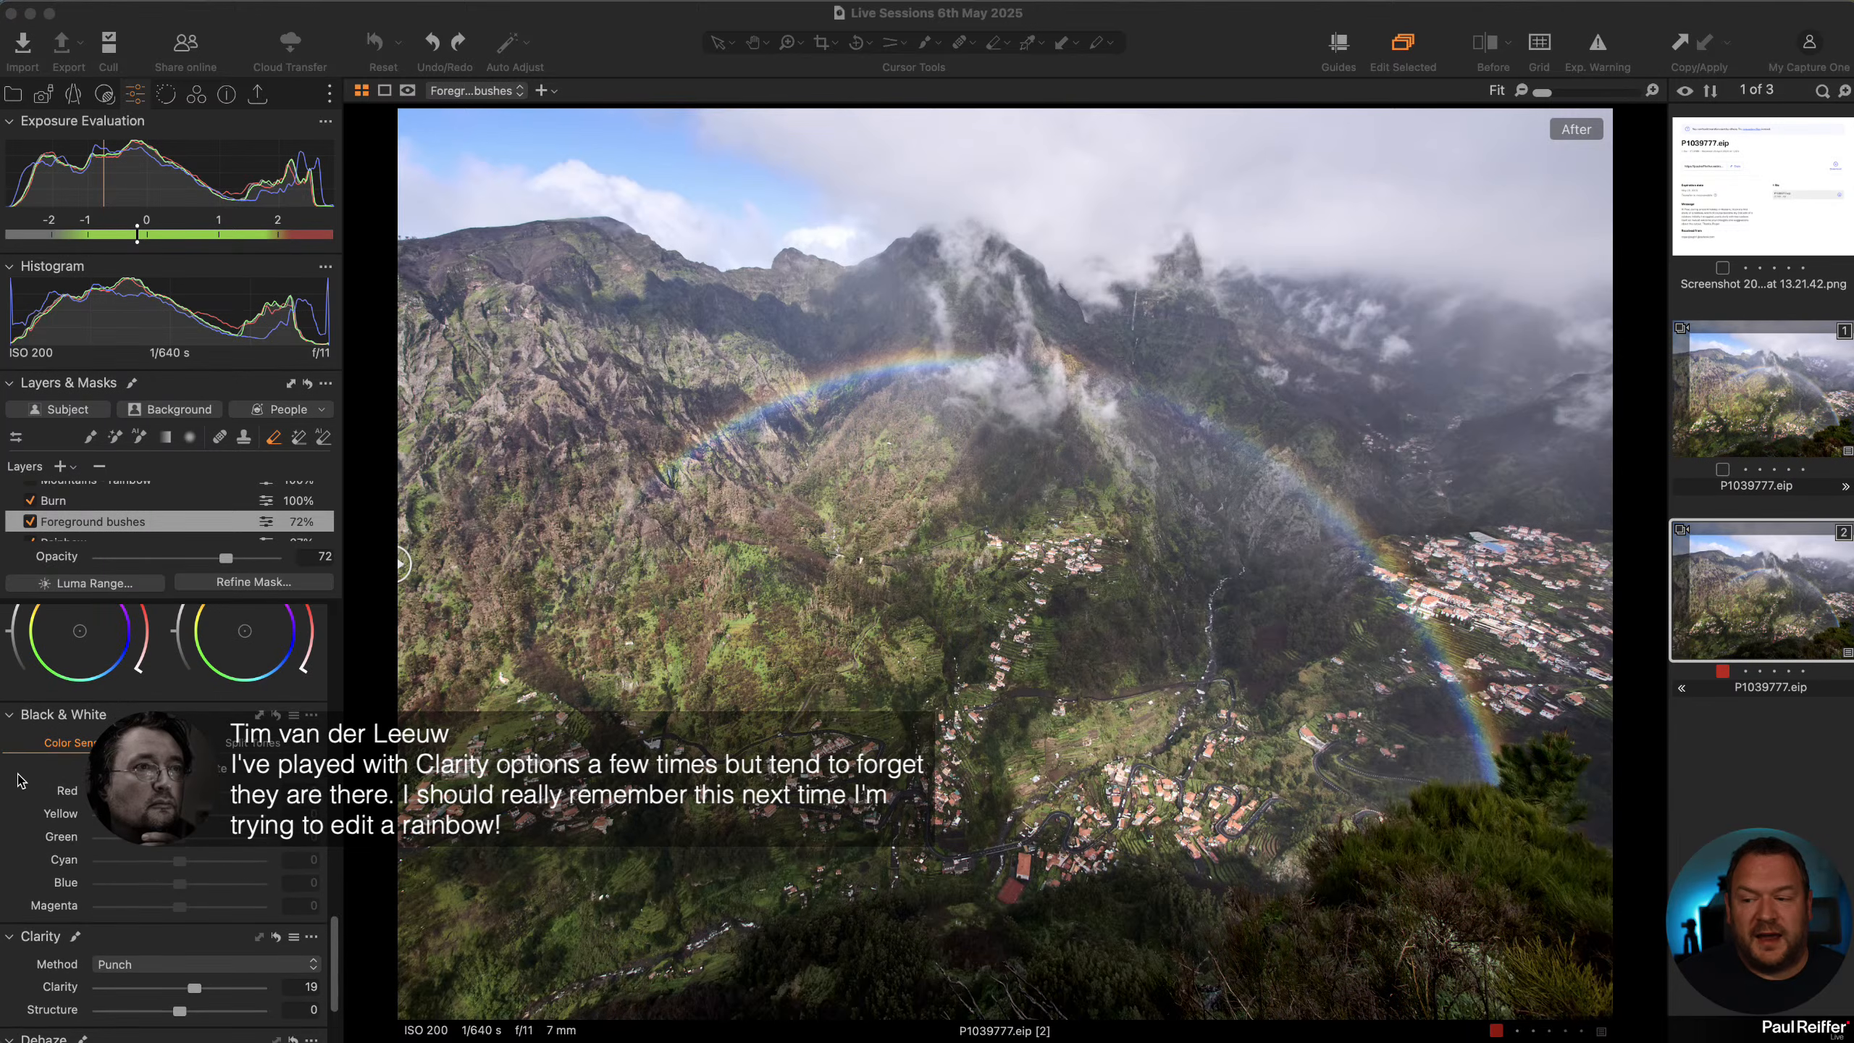
{"action": "left_click", "coordinate": [263, 971]}
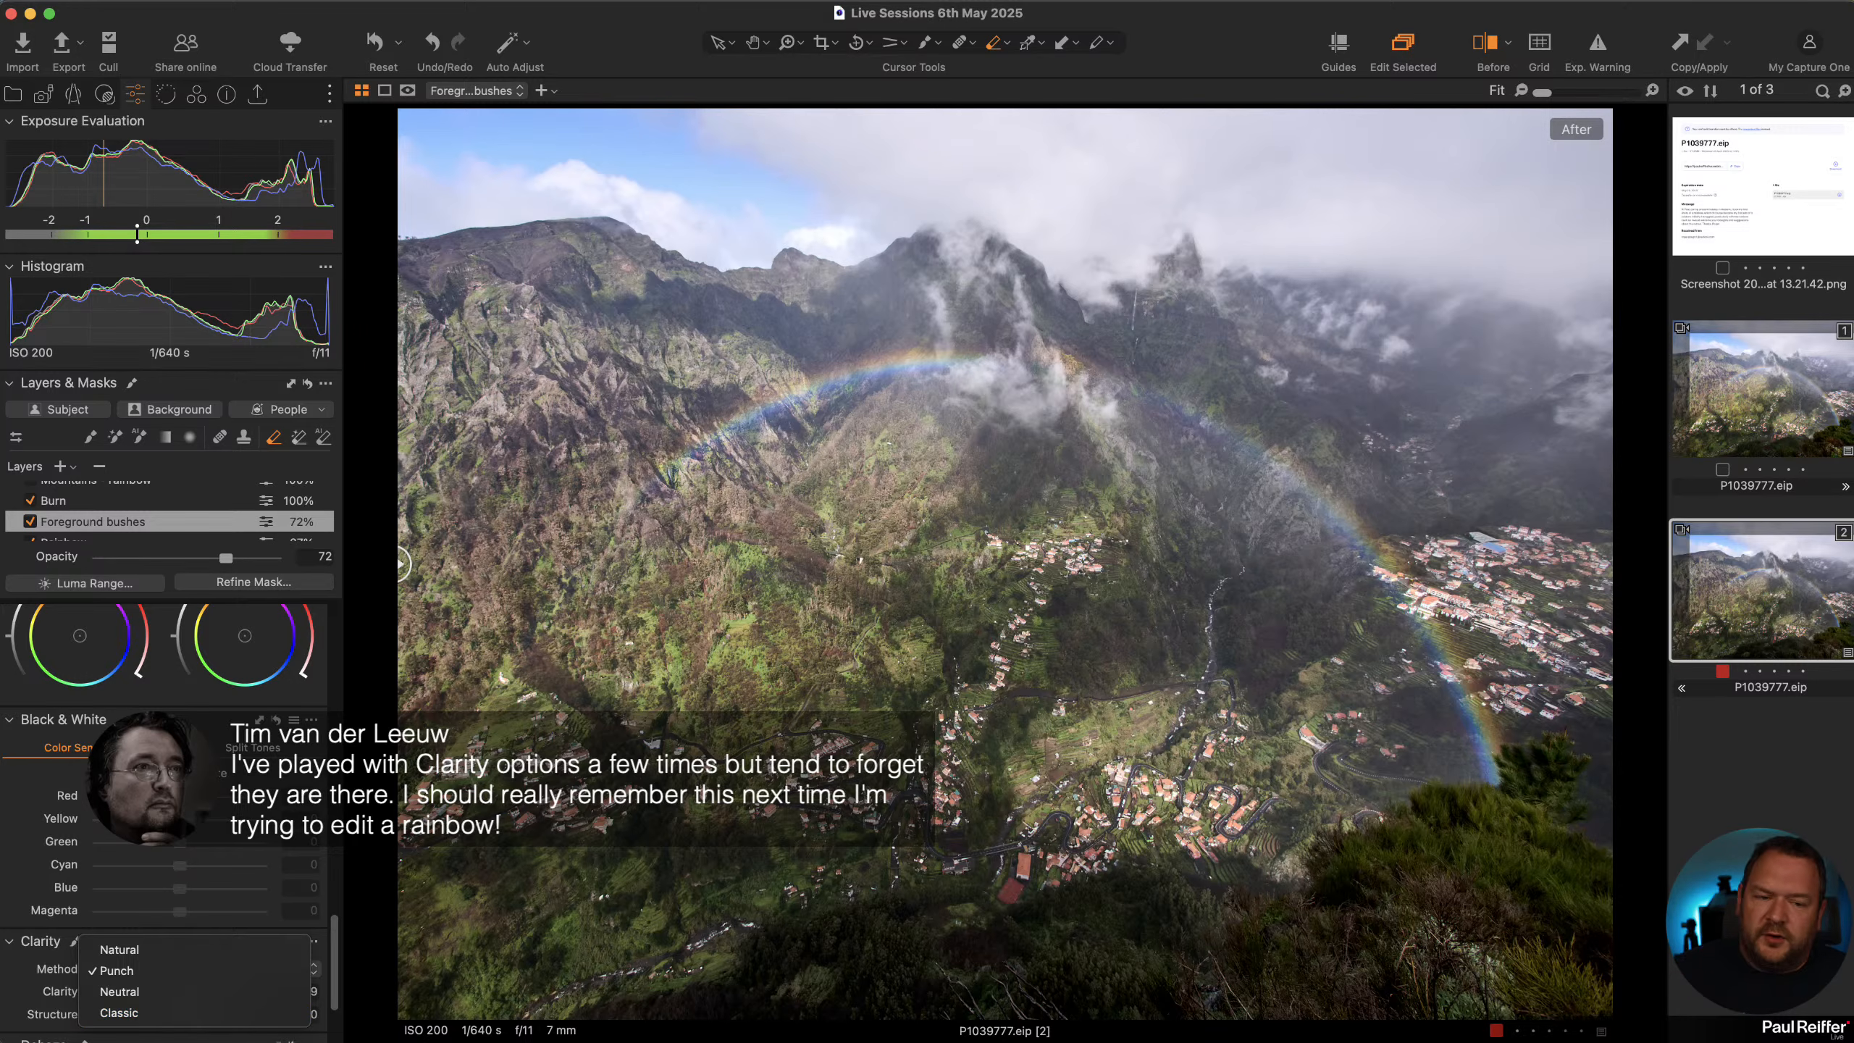
{"action": "key", "text": "Escape"}
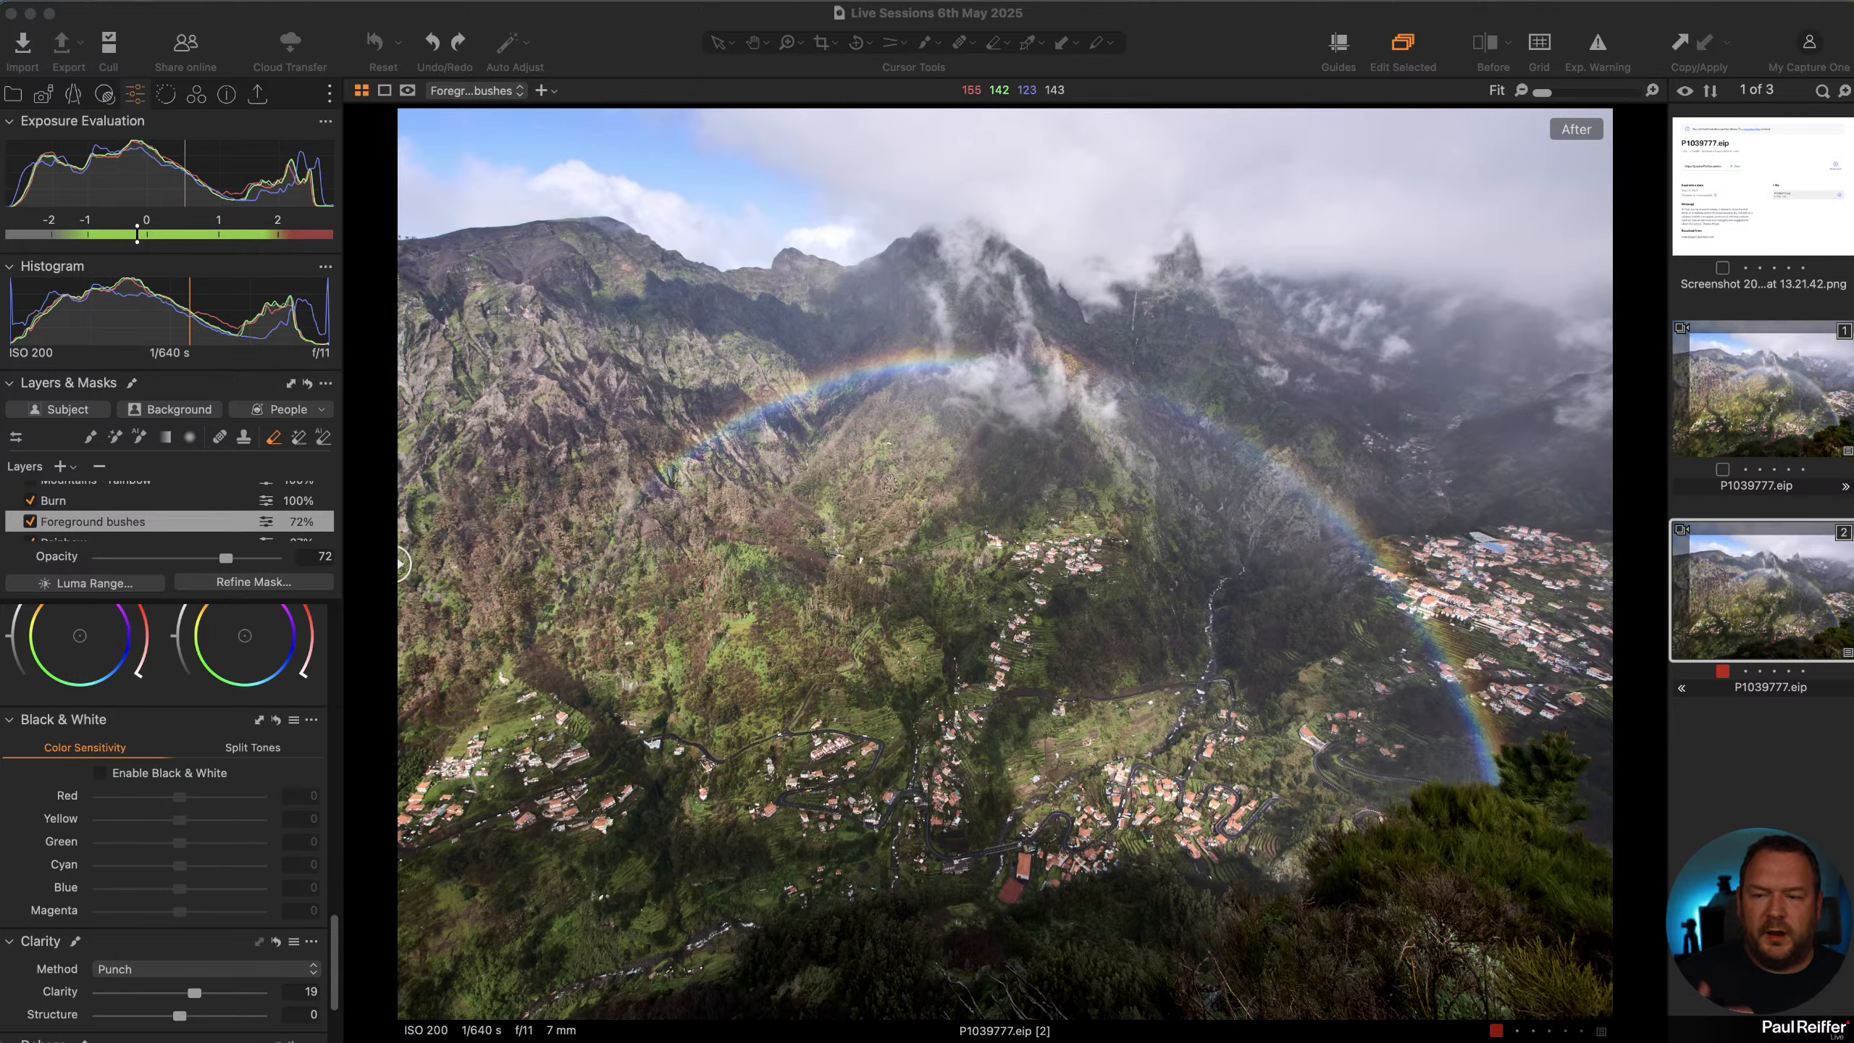
Show the exposure warning, review its highlight and shadow thresholds in the application's exposure settings, and turn the warning off again
{"action": "left_click", "coordinate": [1607, 51]}
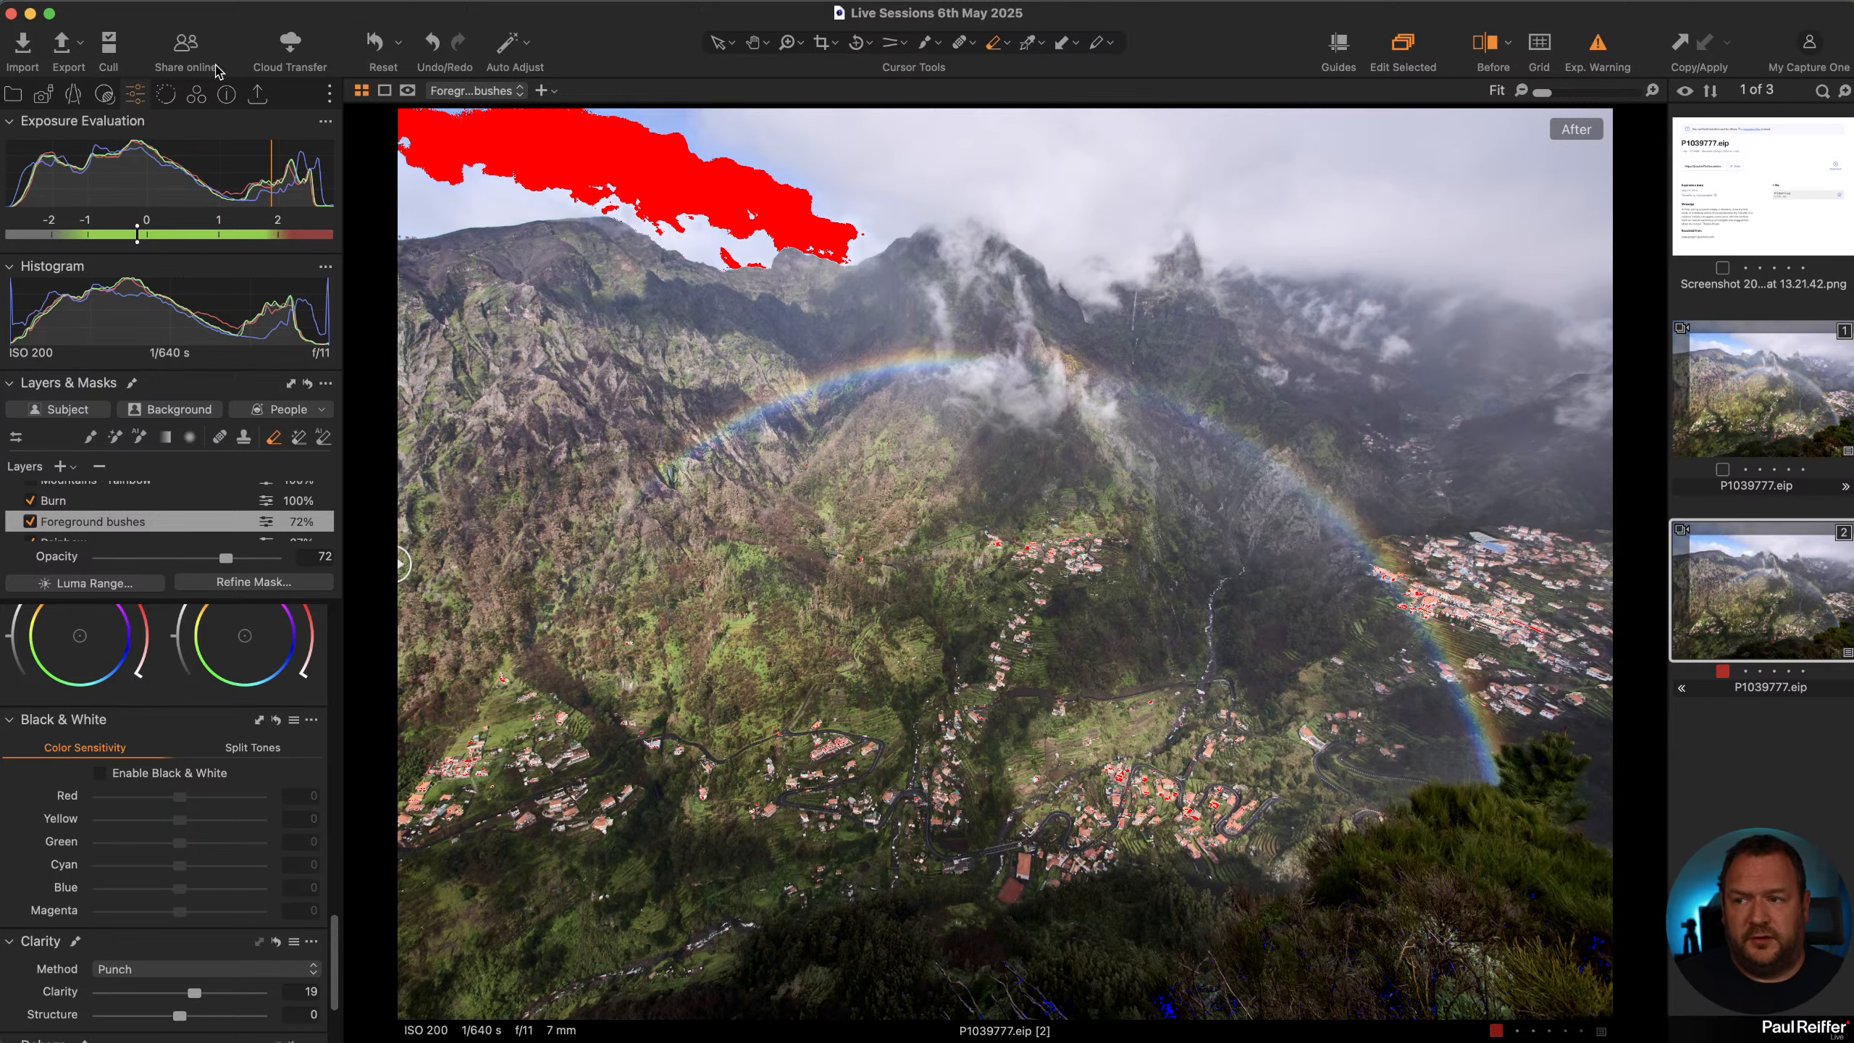
{"action": "left_click", "coordinate": [14, 2]}
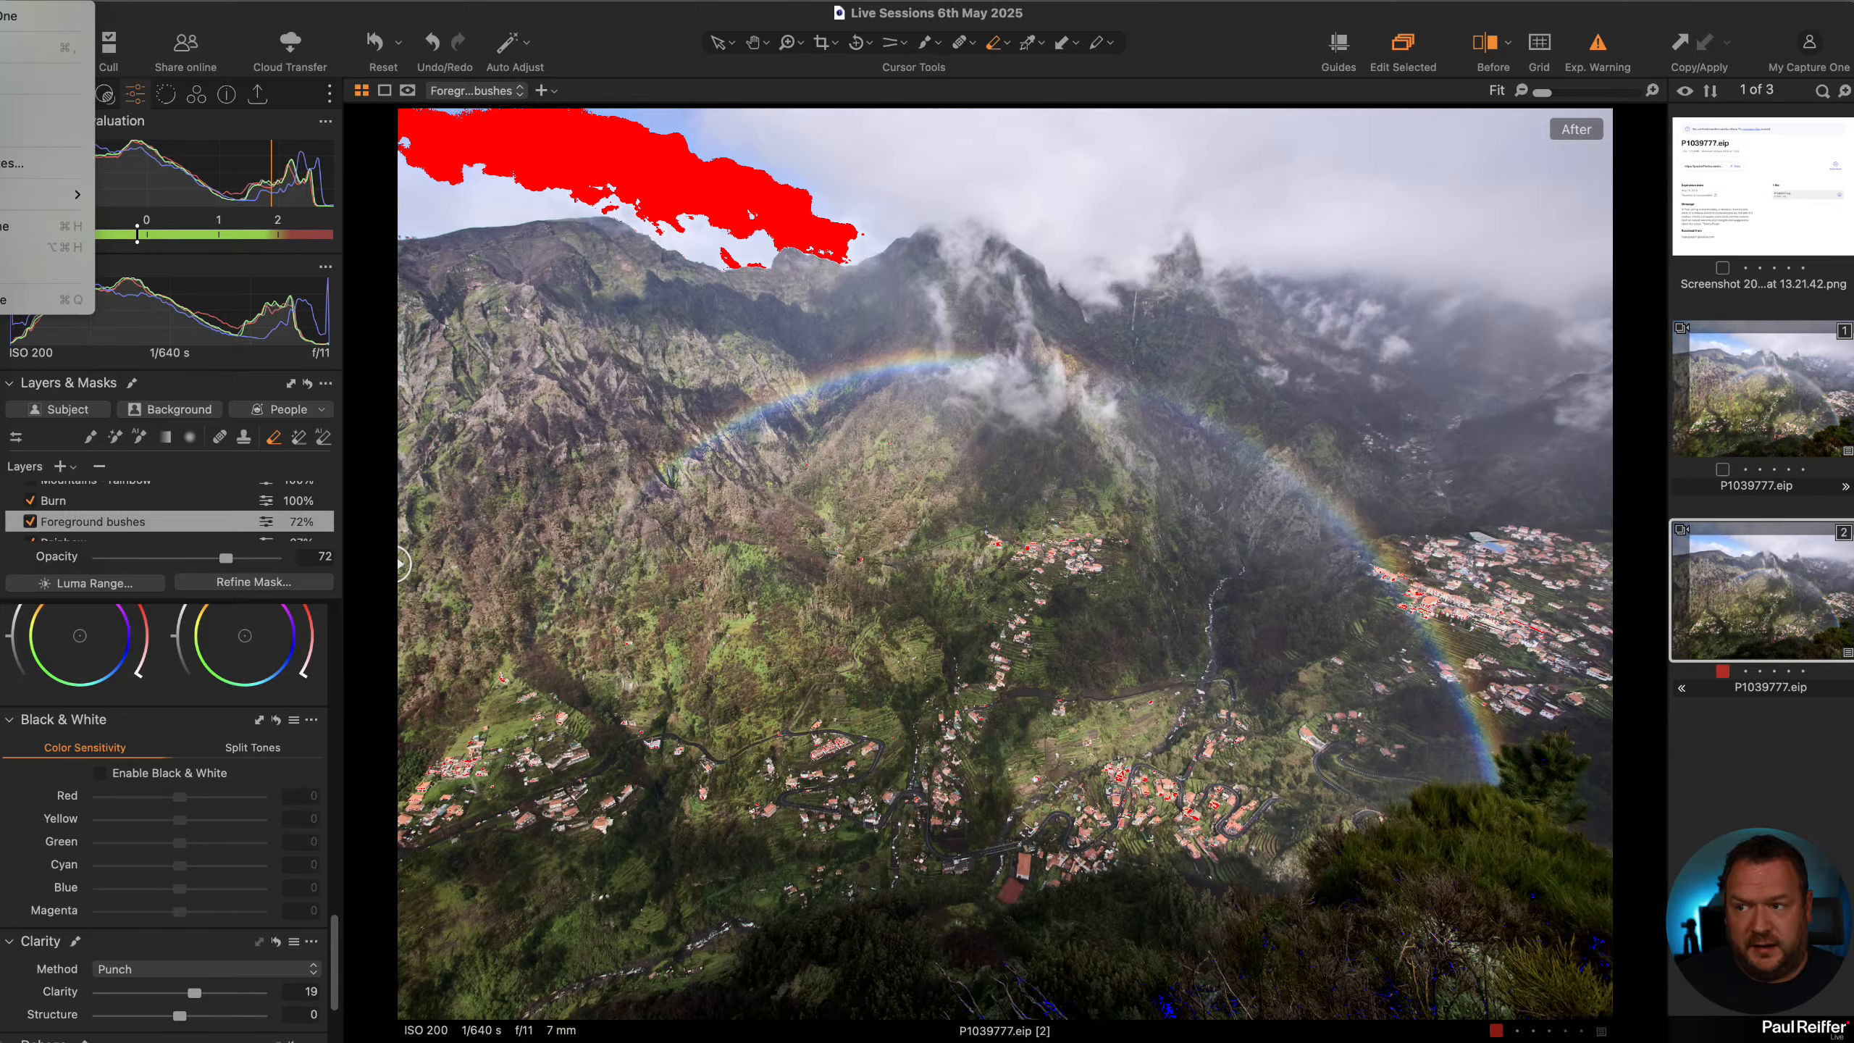
{"action": "left_click", "coordinate": [46, 47]}
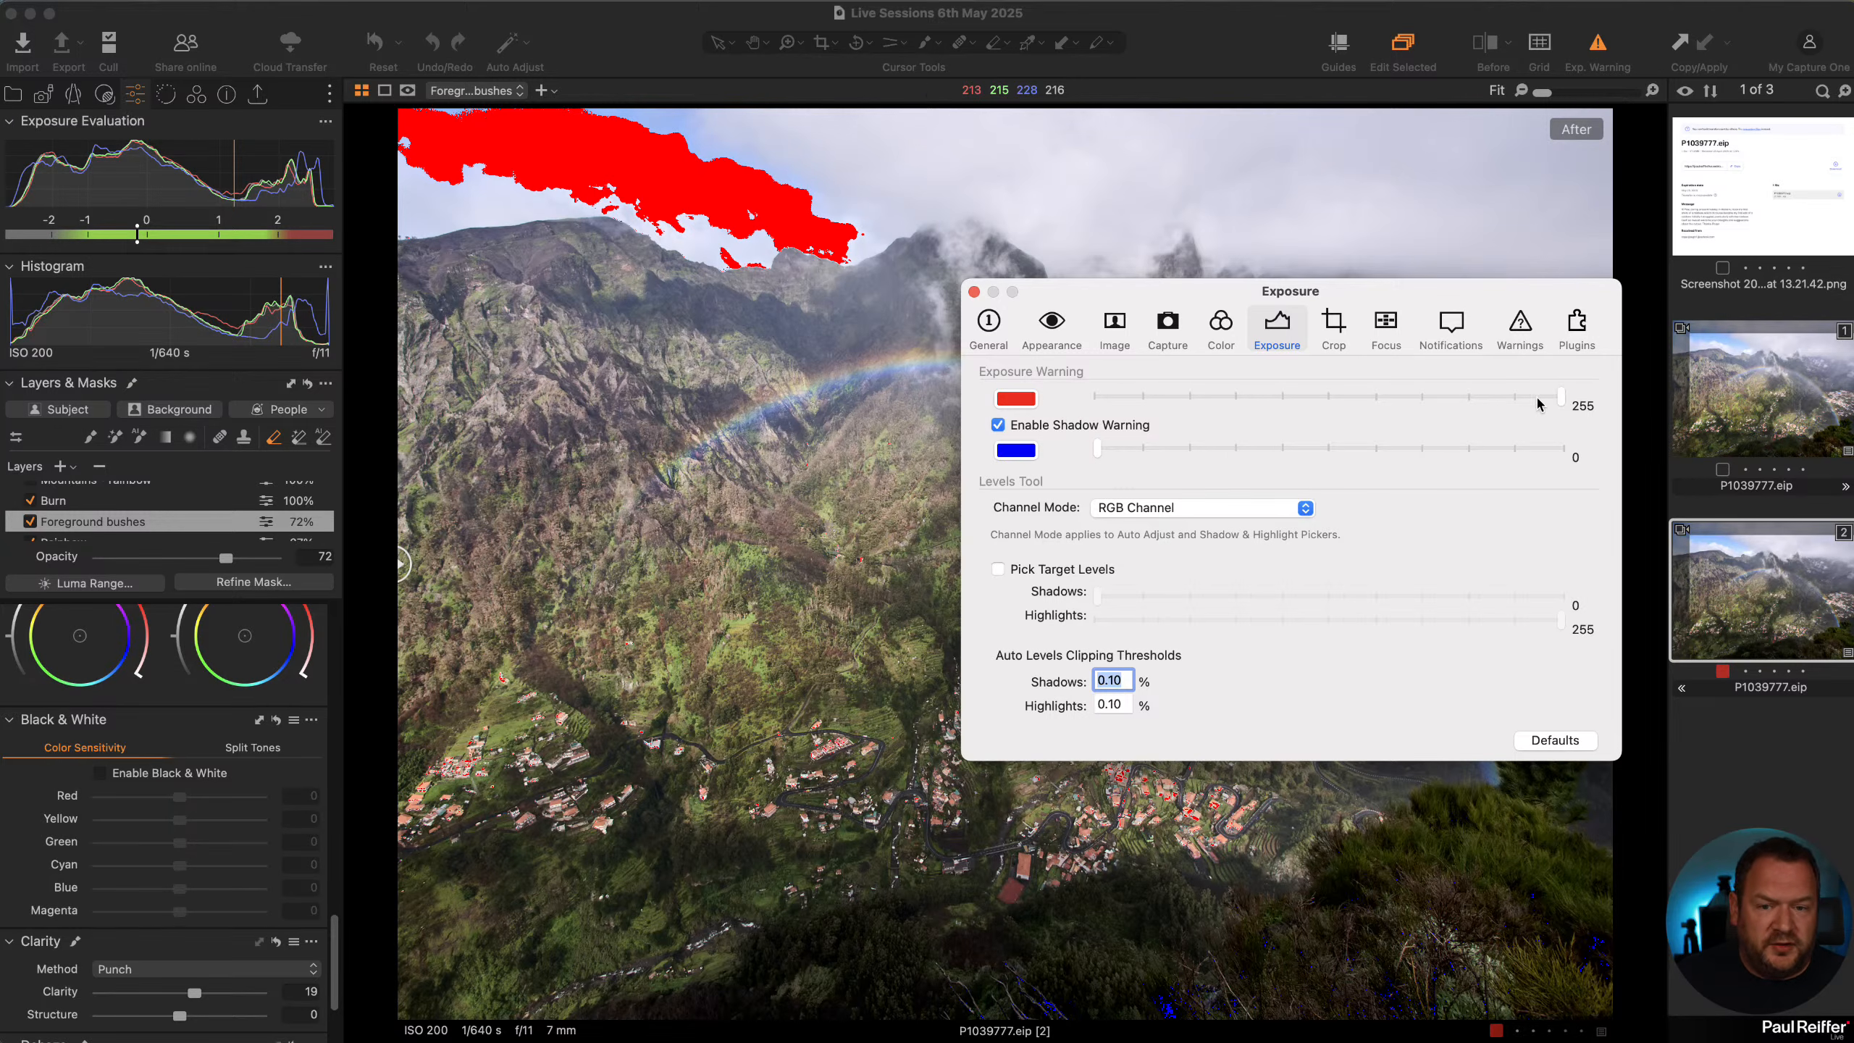
{"action": "left_click_drag", "start_coordinate": [1558, 398], "coordinate": [1603, 402]}
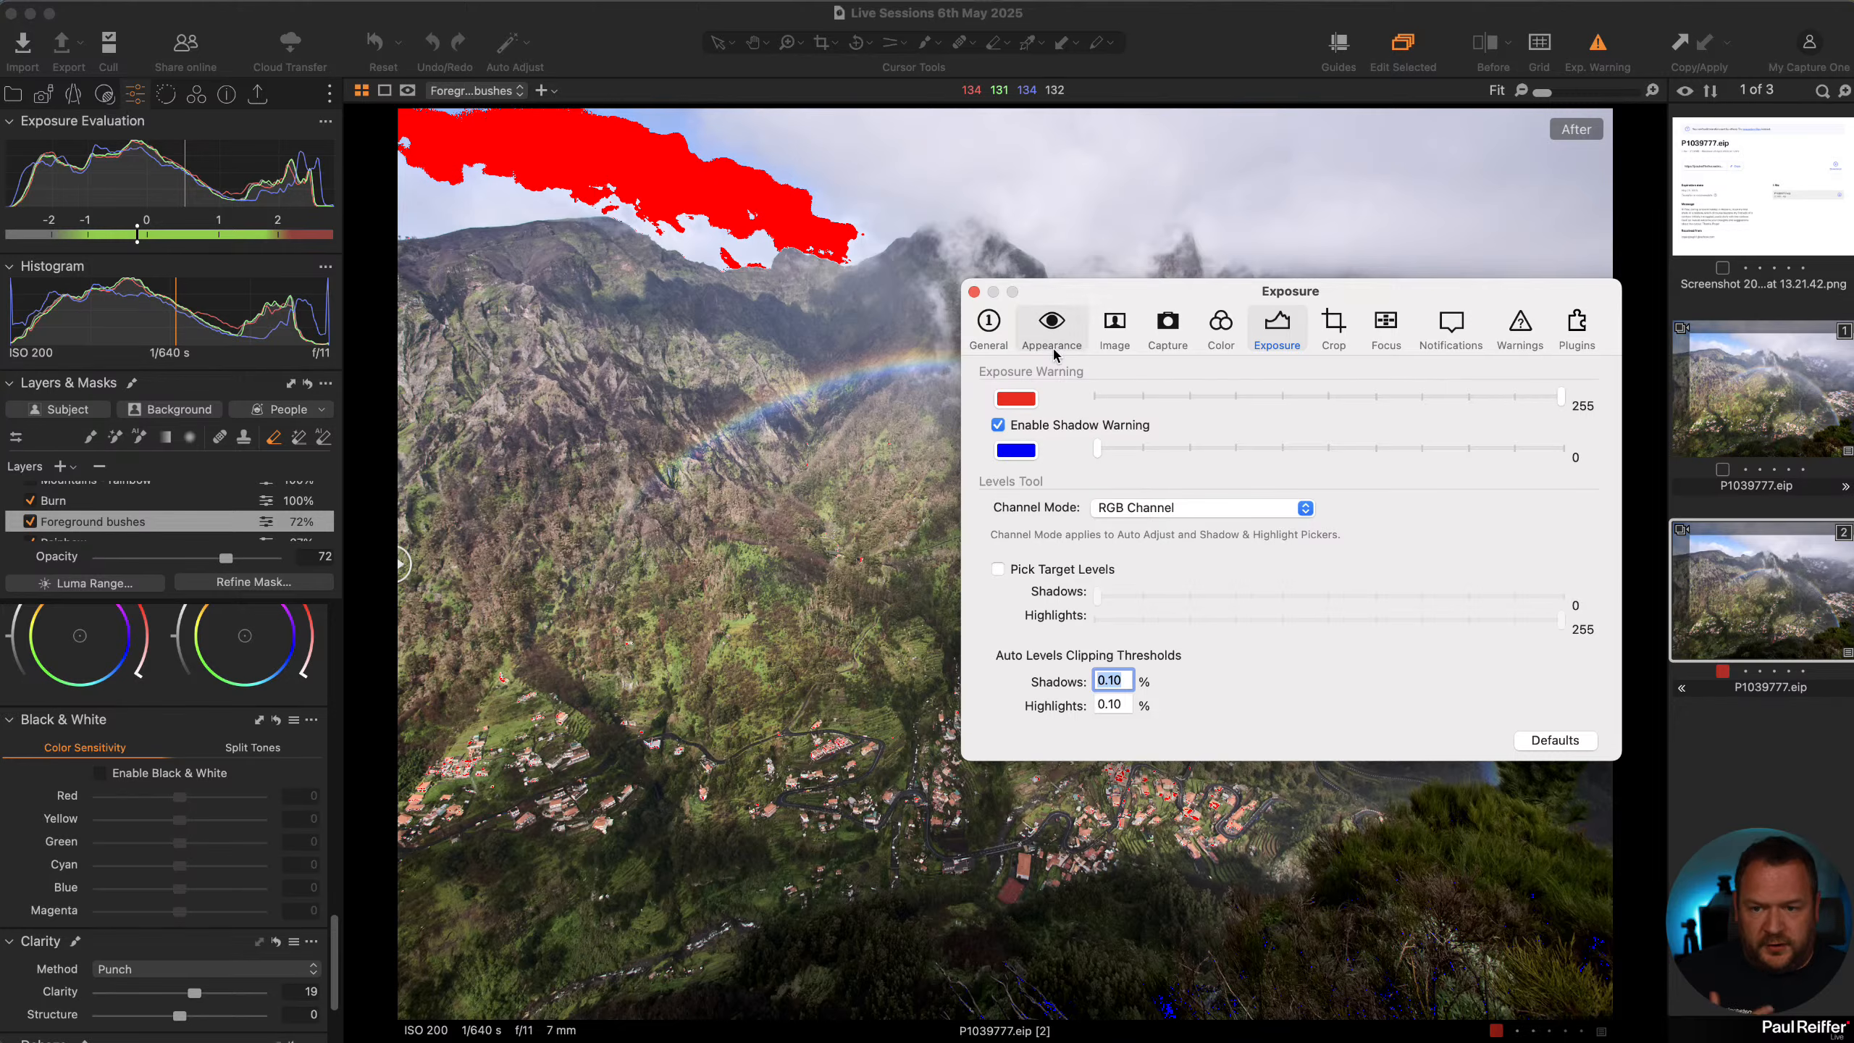
{"action": "left_click", "coordinate": [974, 292]}
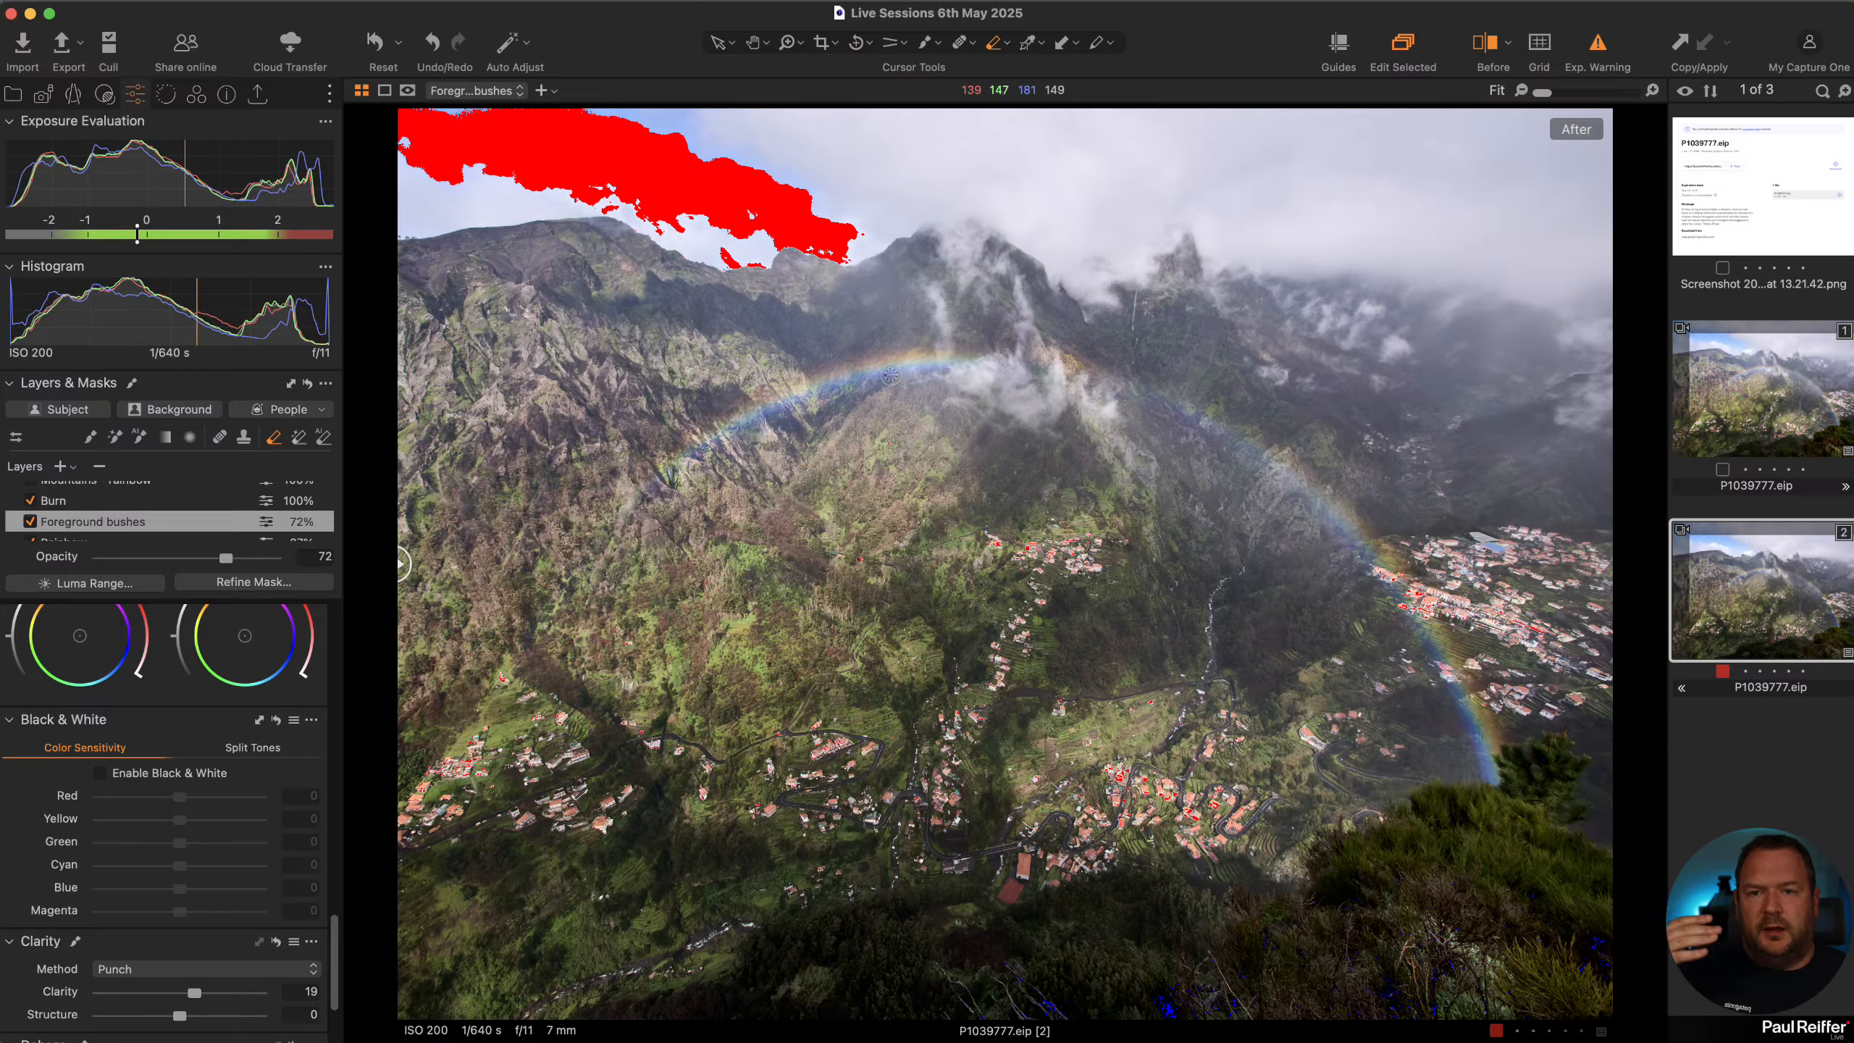
{"action": "left_click", "coordinate": [1599, 48]}
{"action": "scroll", "coordinate": [214, 728], "scroll_direction": "up", "scroll_amount": 1}
{"action": "scroll", "coordinate": [214, 728], "scroll_direction": "up", "scroll_amount": 10}
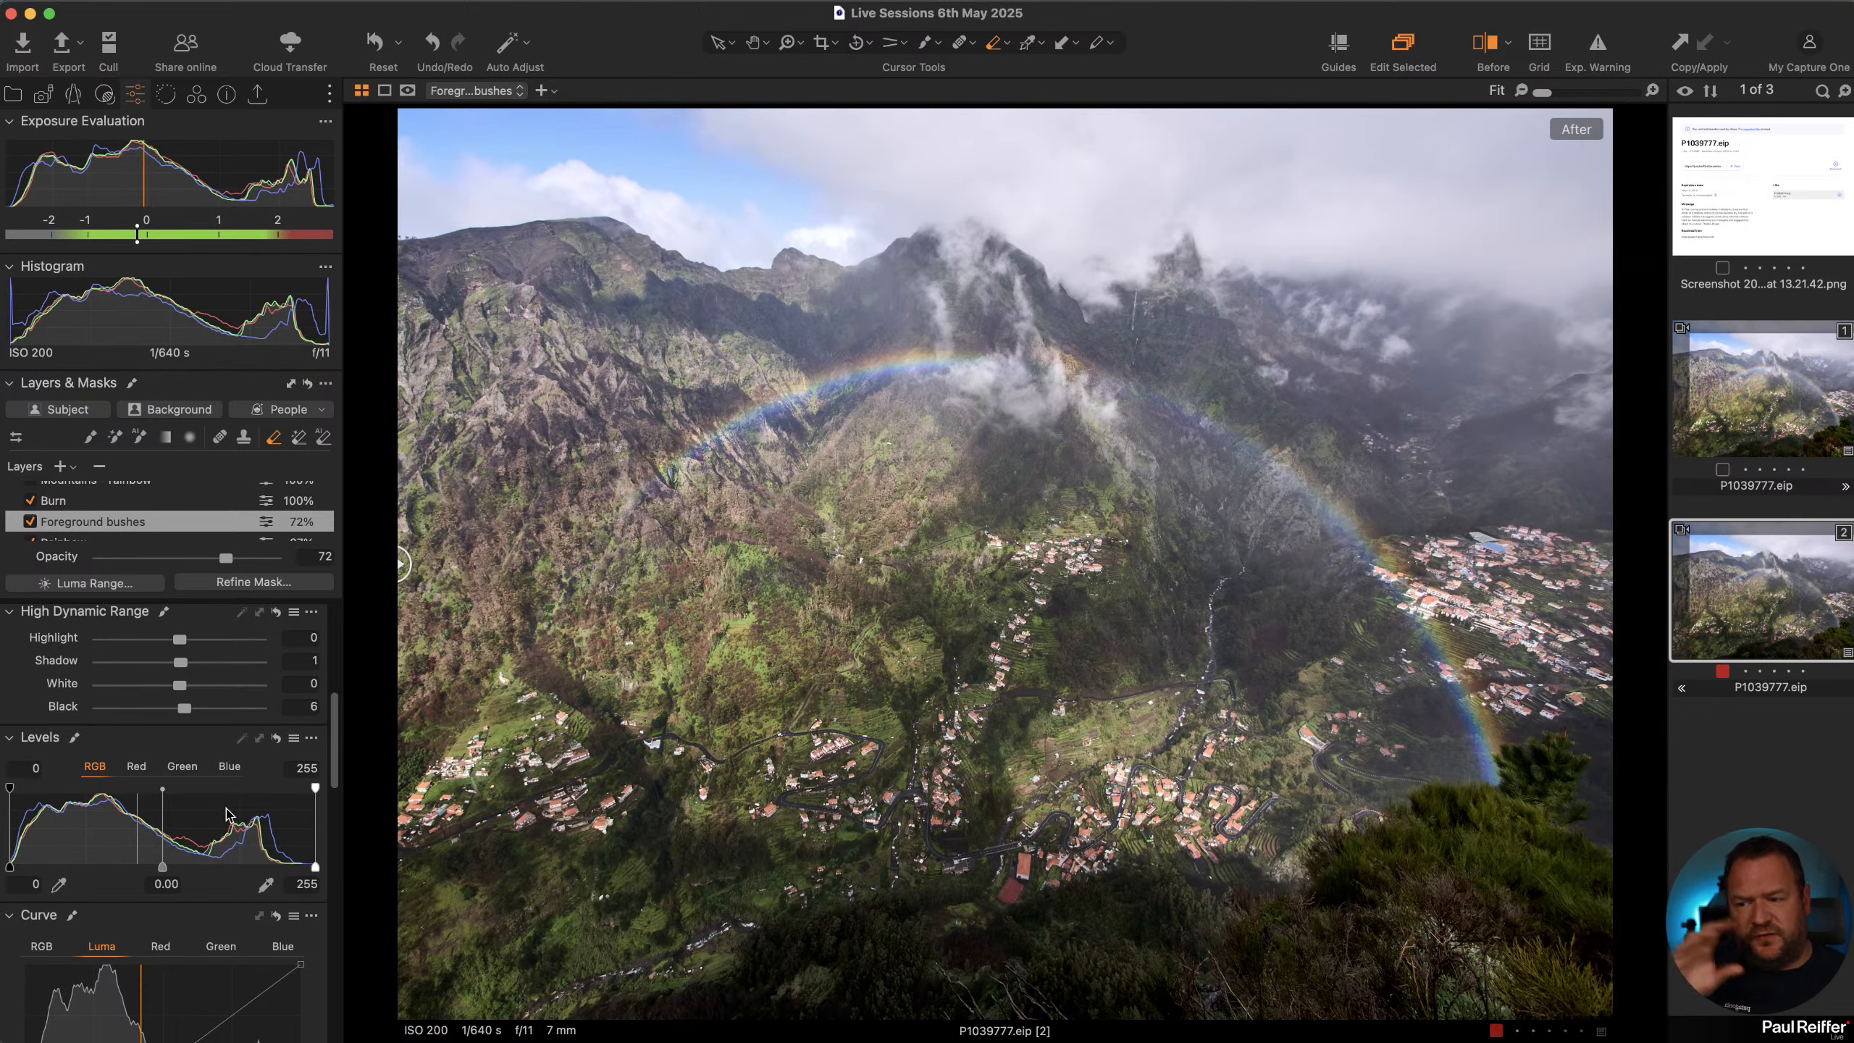
Check the sky for clipping with the exposure warning at fit and 100% zoom, and view the first variant for comparison
{"action": "left_click", "coordinate": [1599, 47]}
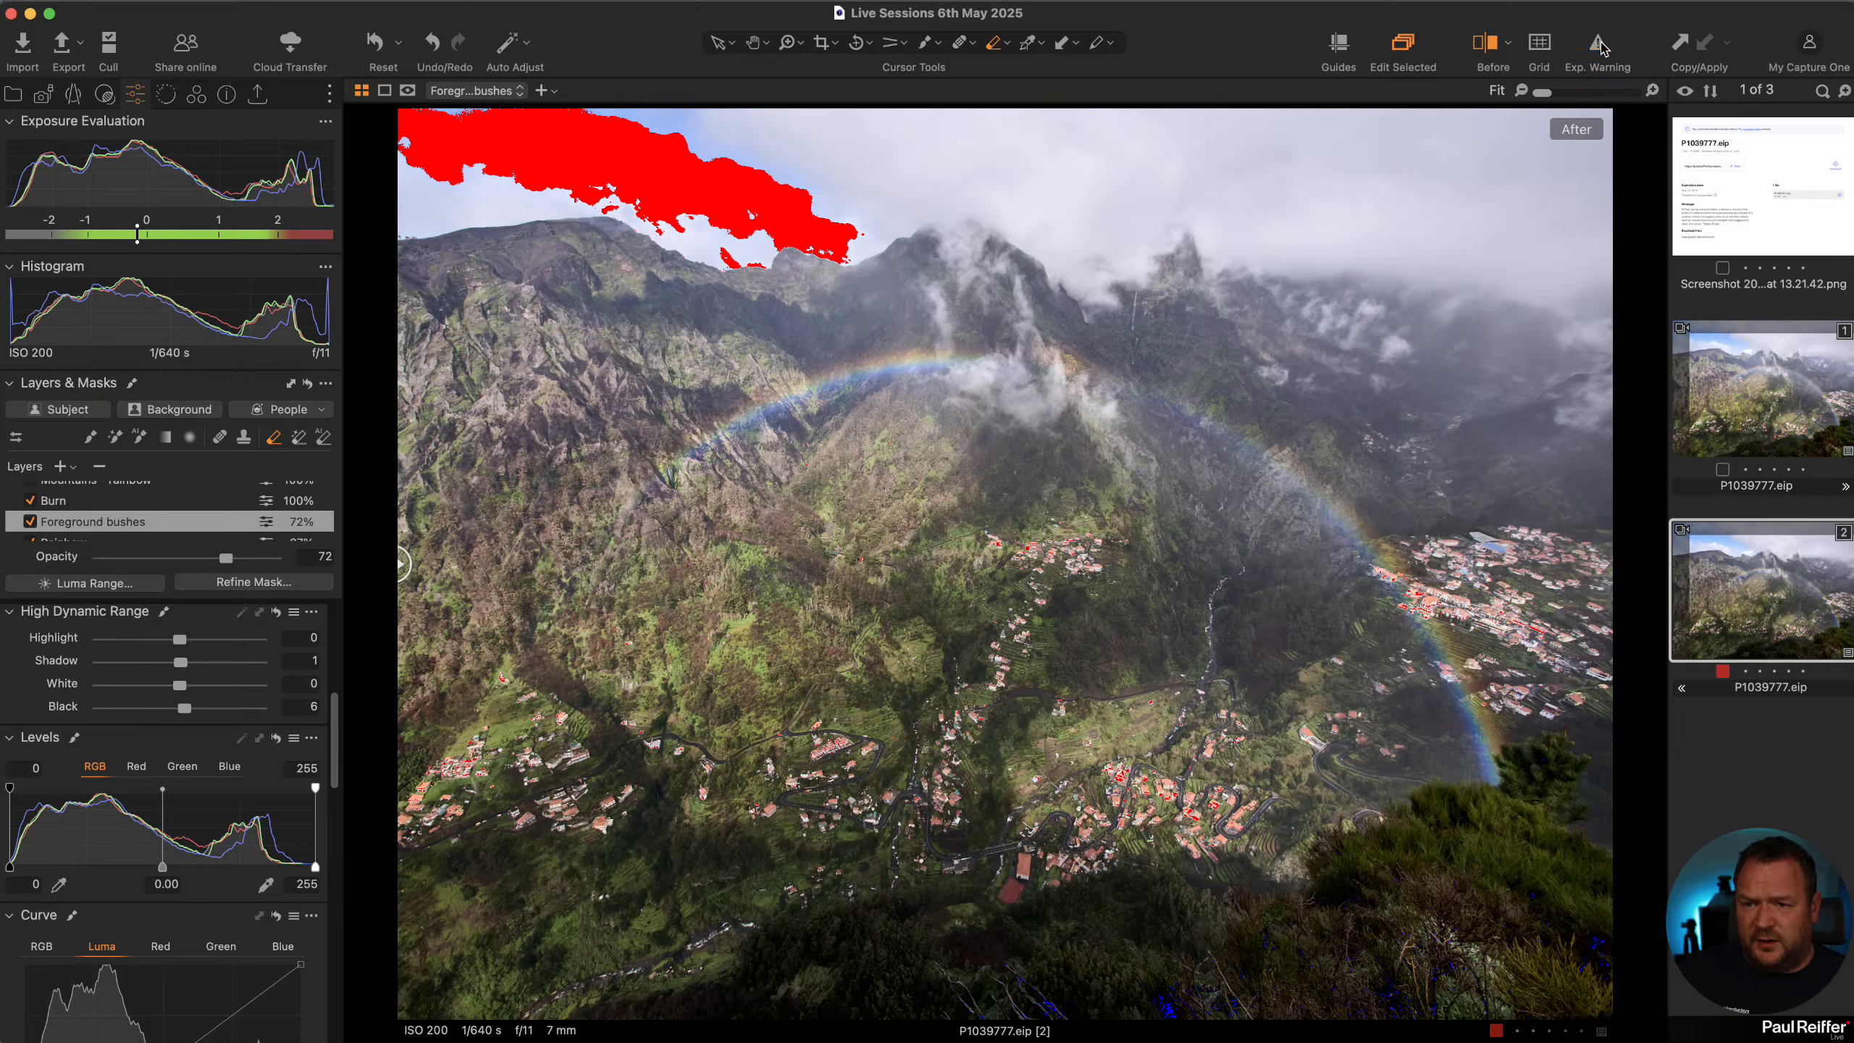
{"action": "left_click", "coordinate": [1599, 47]}
{"action": "key", "text": "h"}
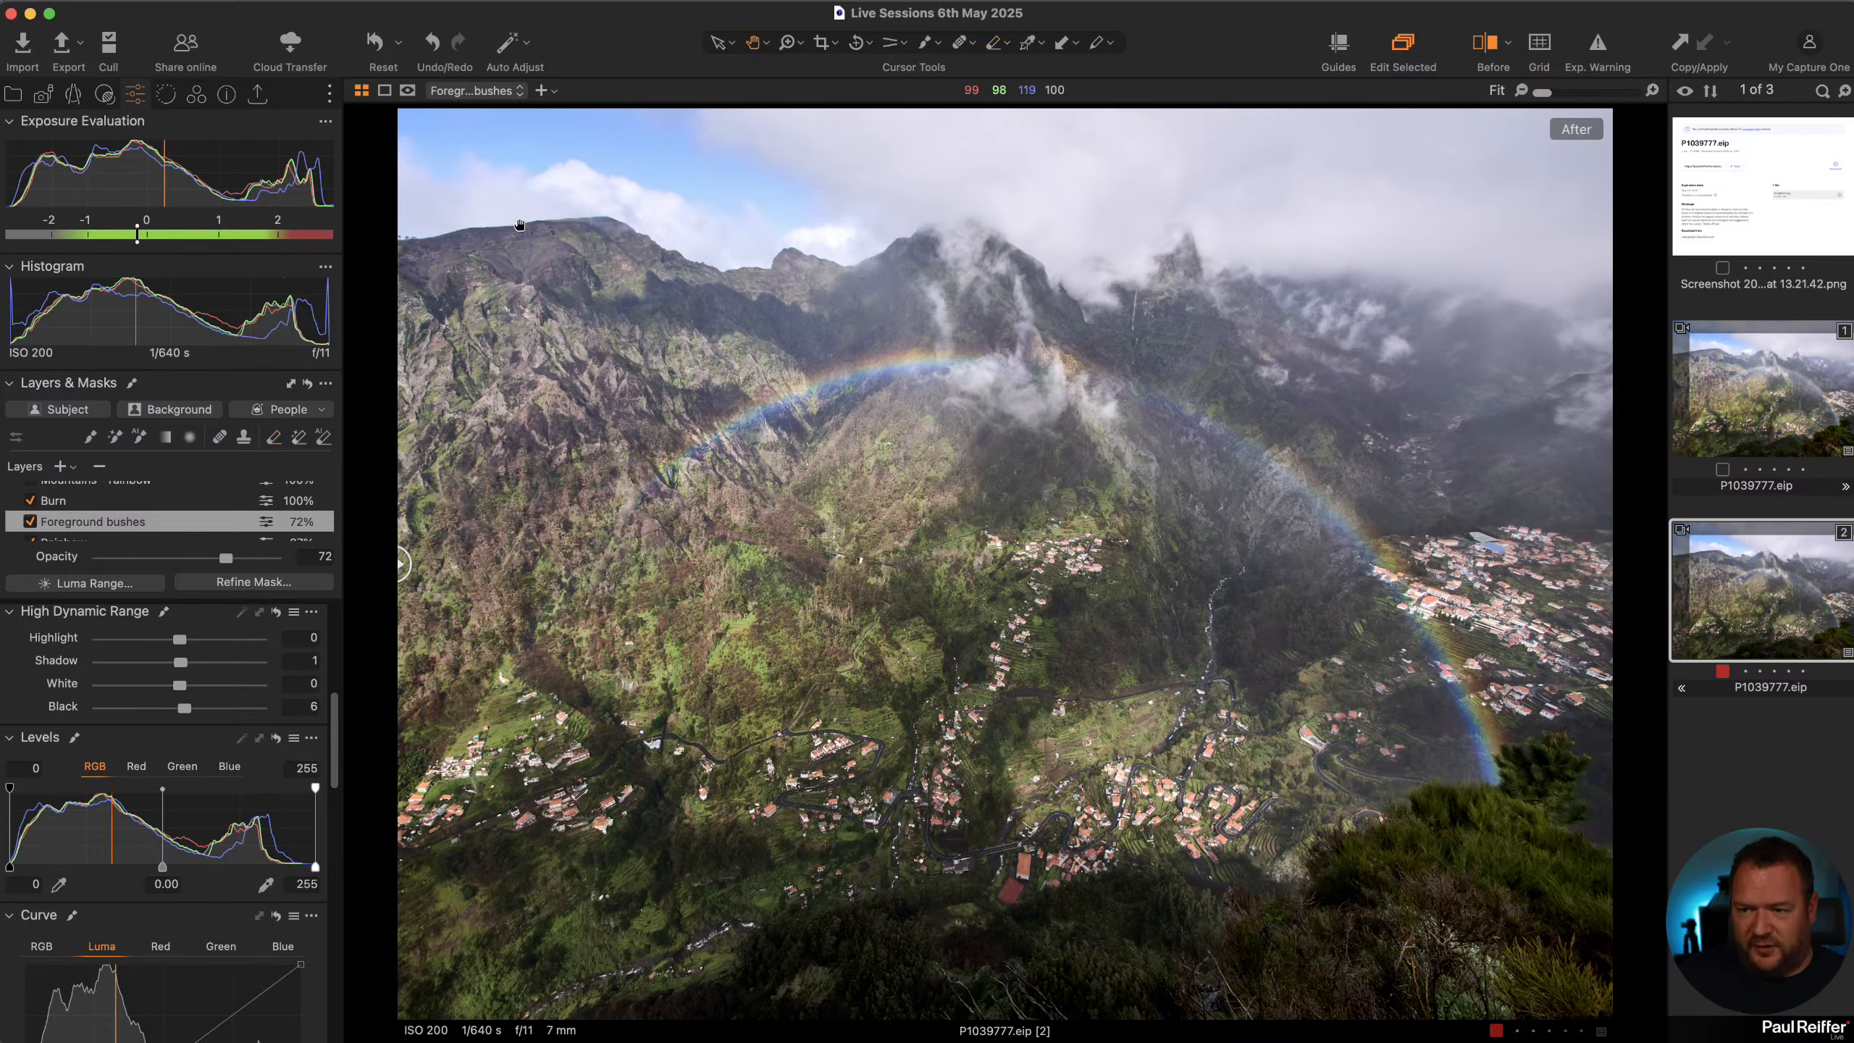
{"action": "left_click", "coordinate": [633, 190]}
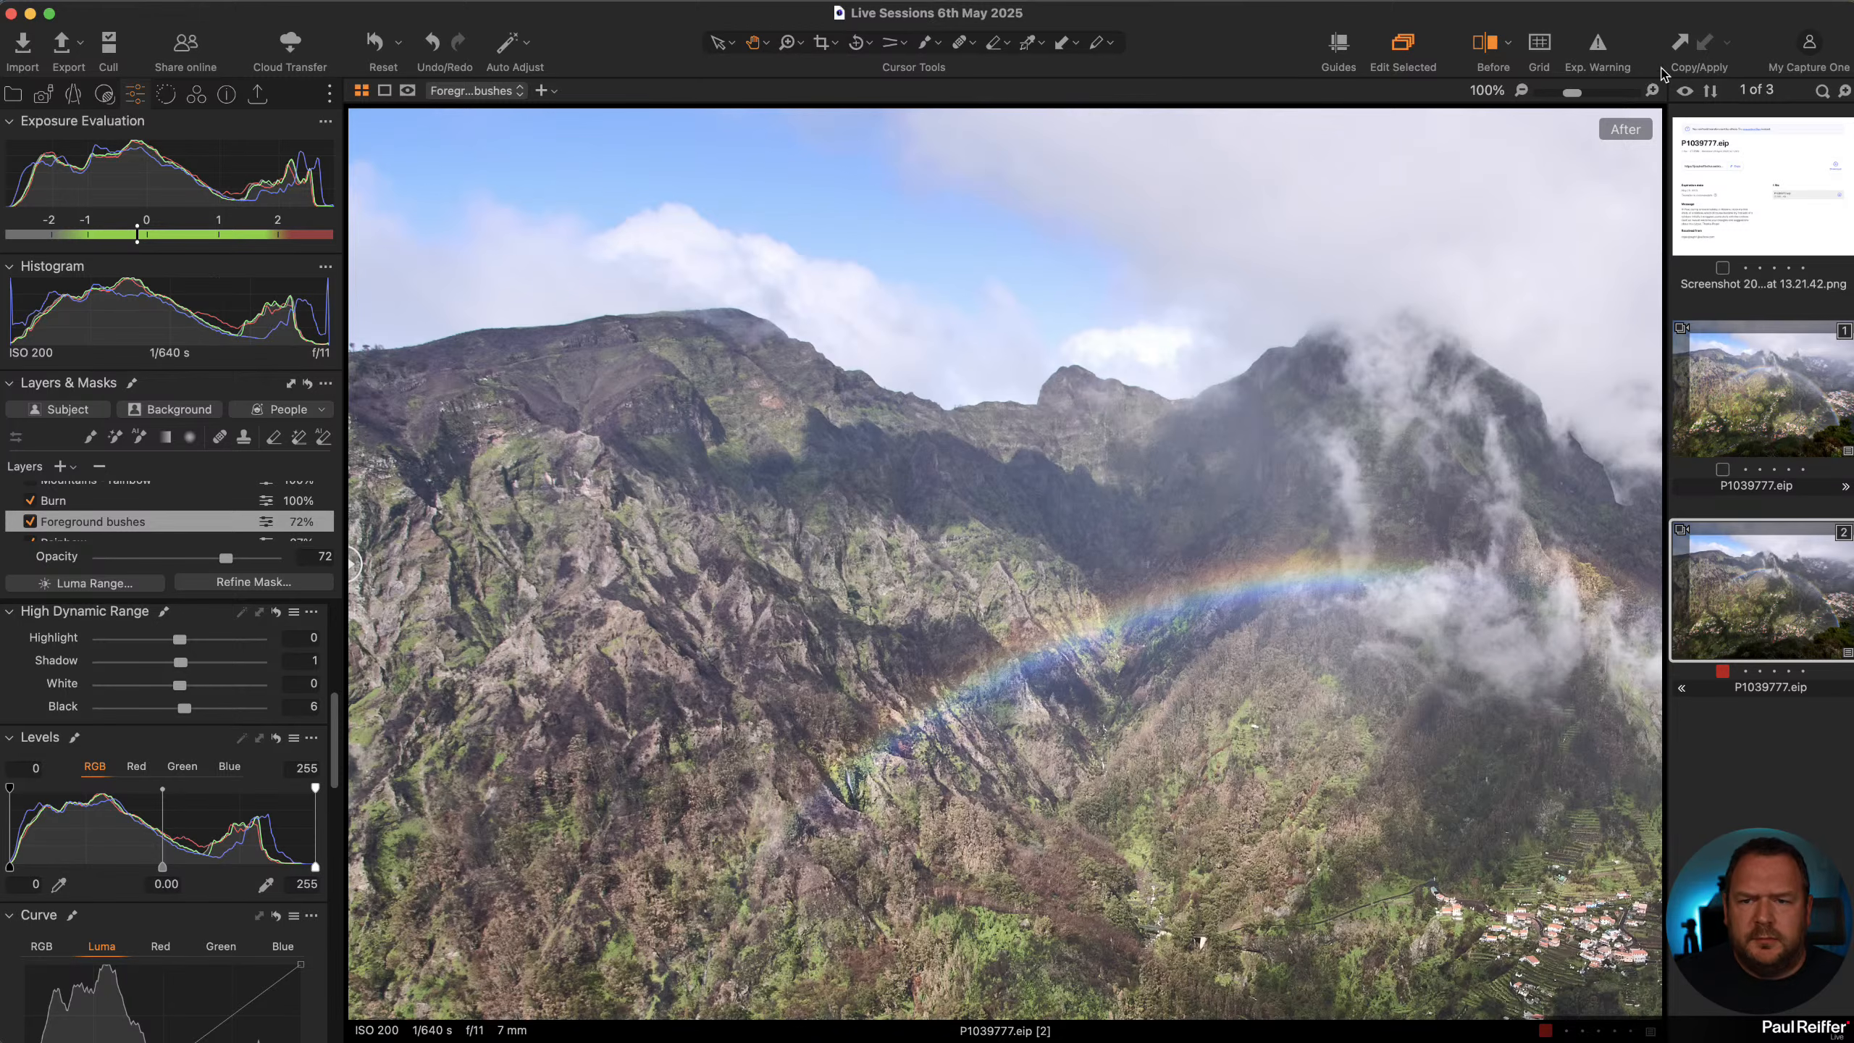
{"action": "left_click", "coordinate": [1602, 45]}
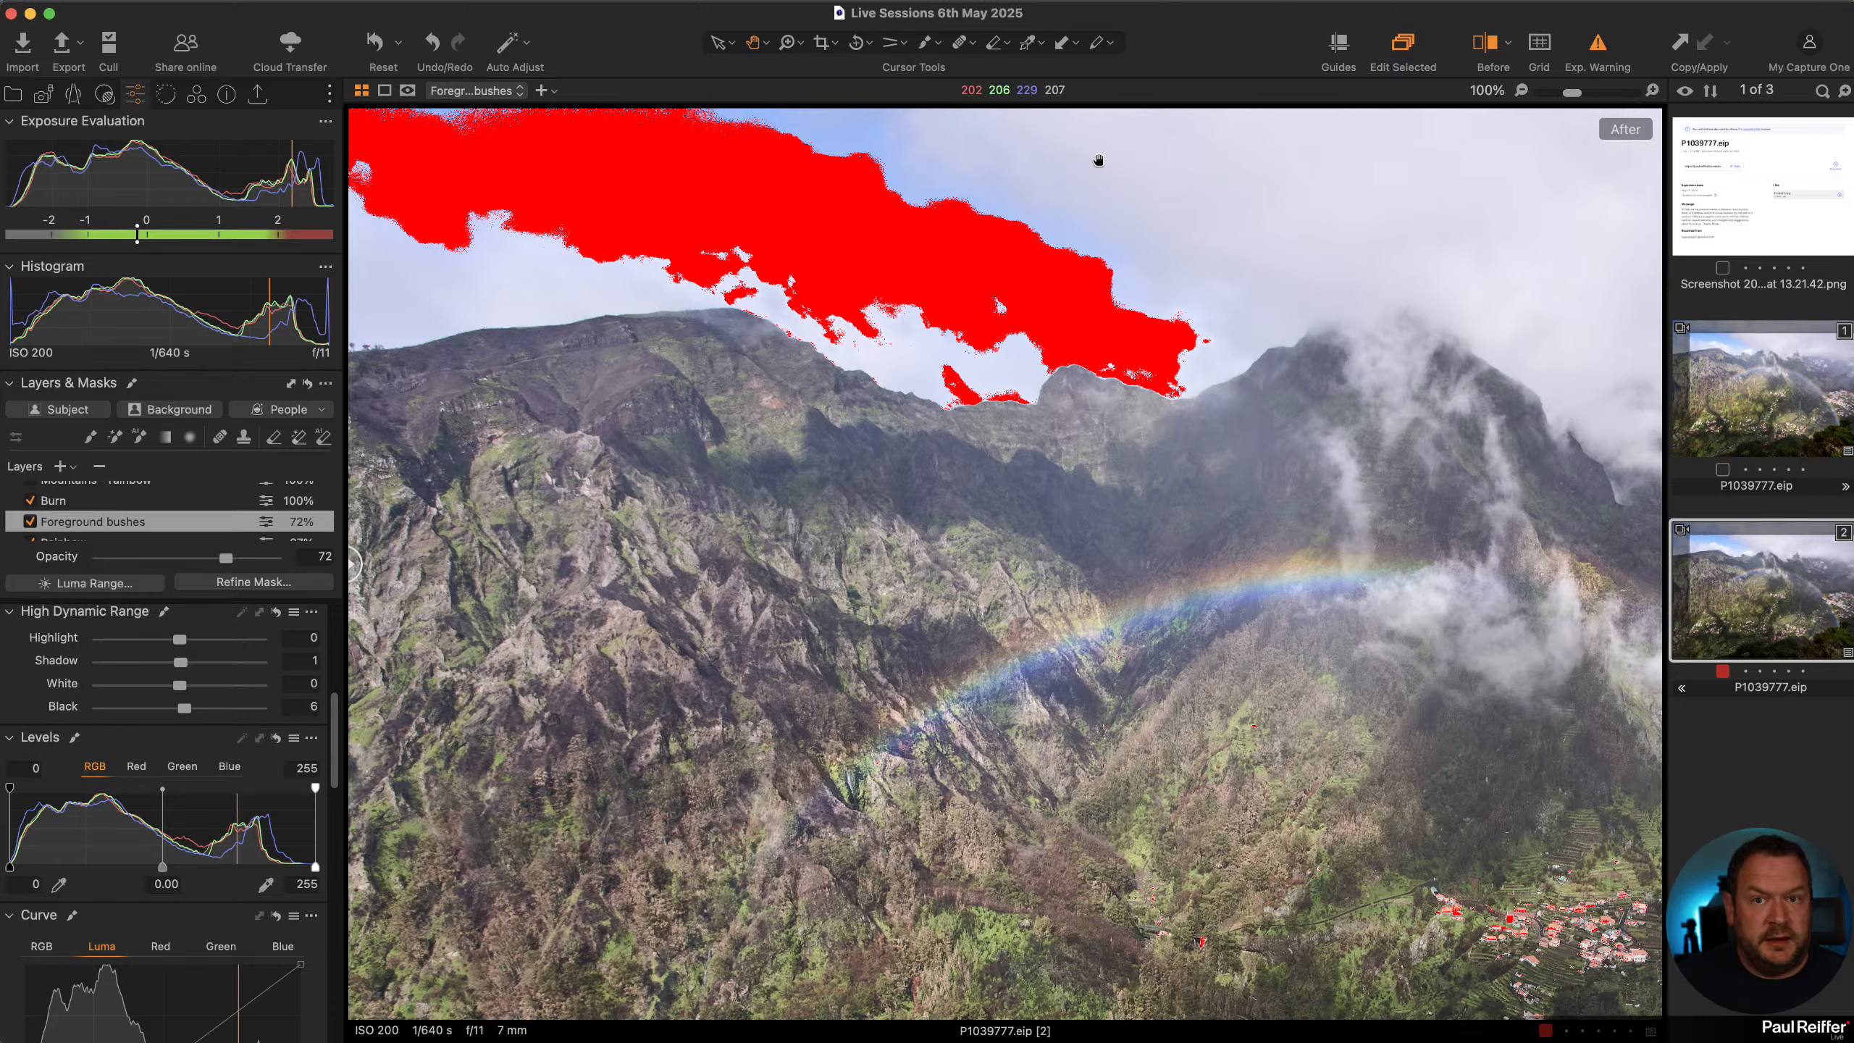
{"action": "left_click", "coordinate": [1600, 45]}
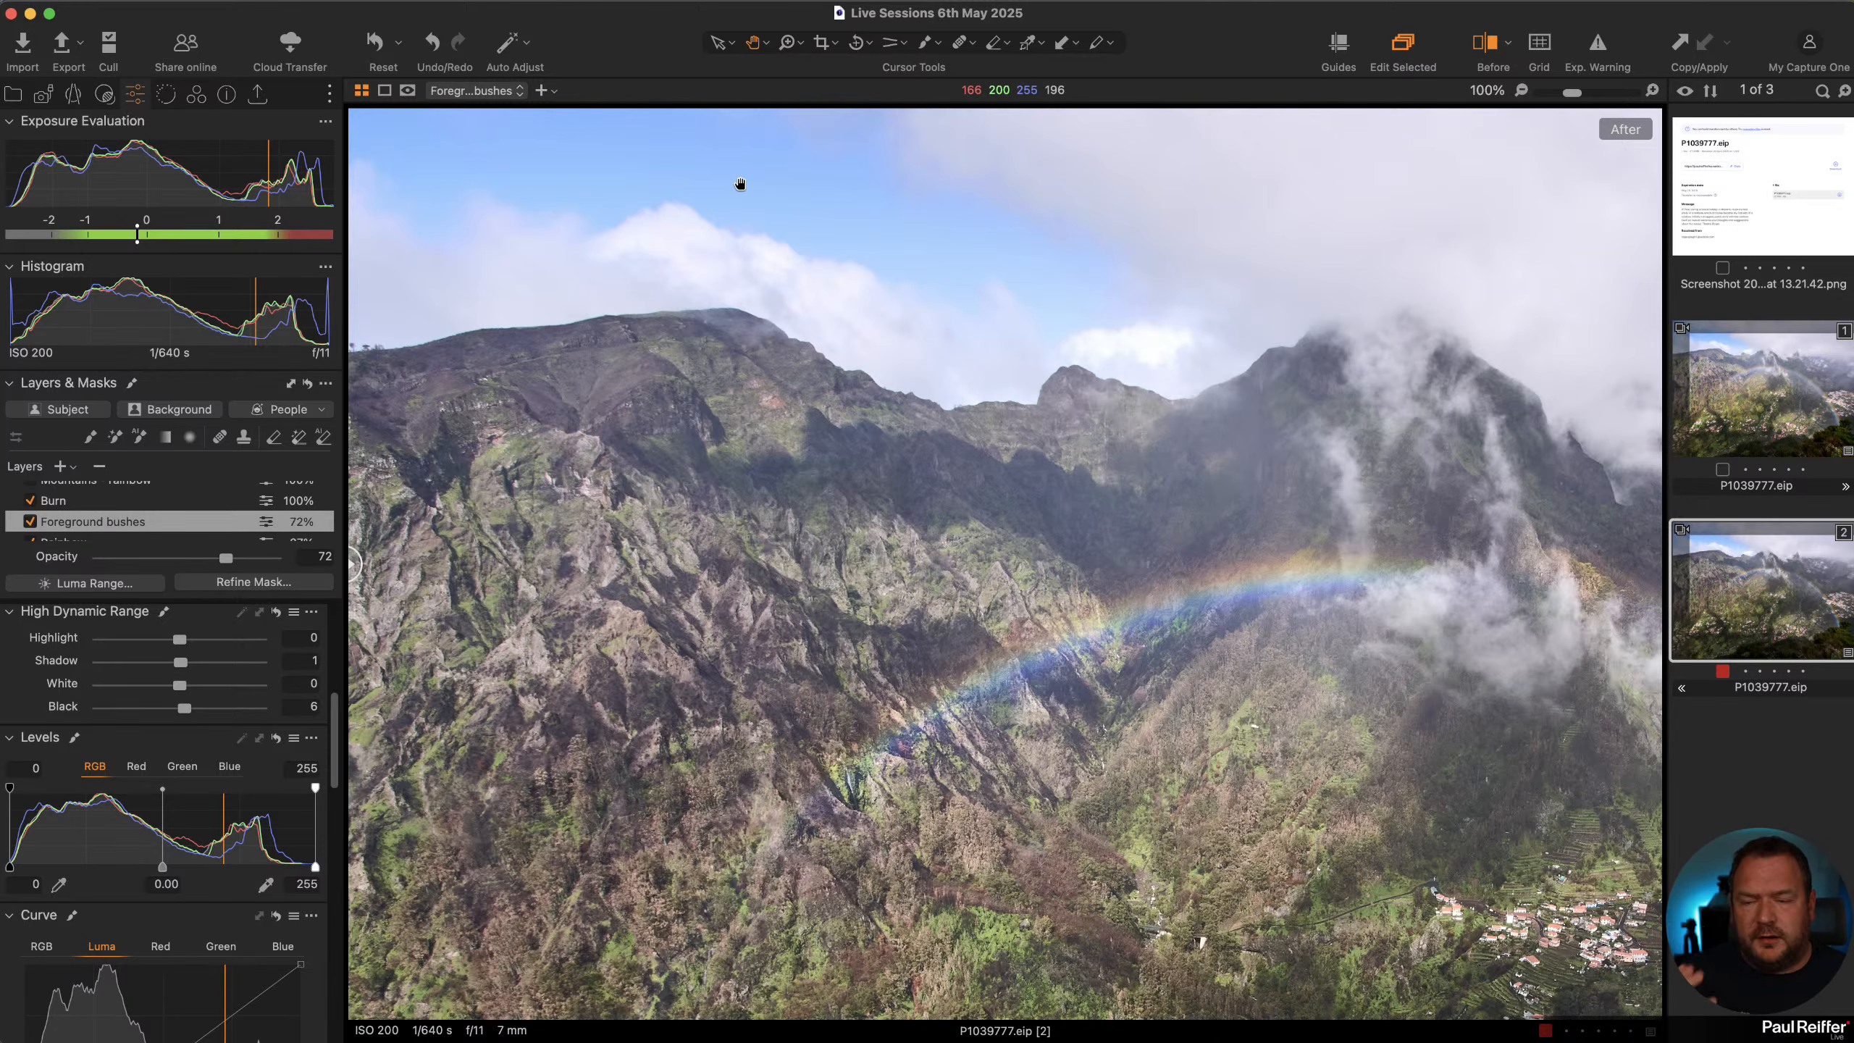
{"action": "double_click", "coordinate": [1204, 499]}
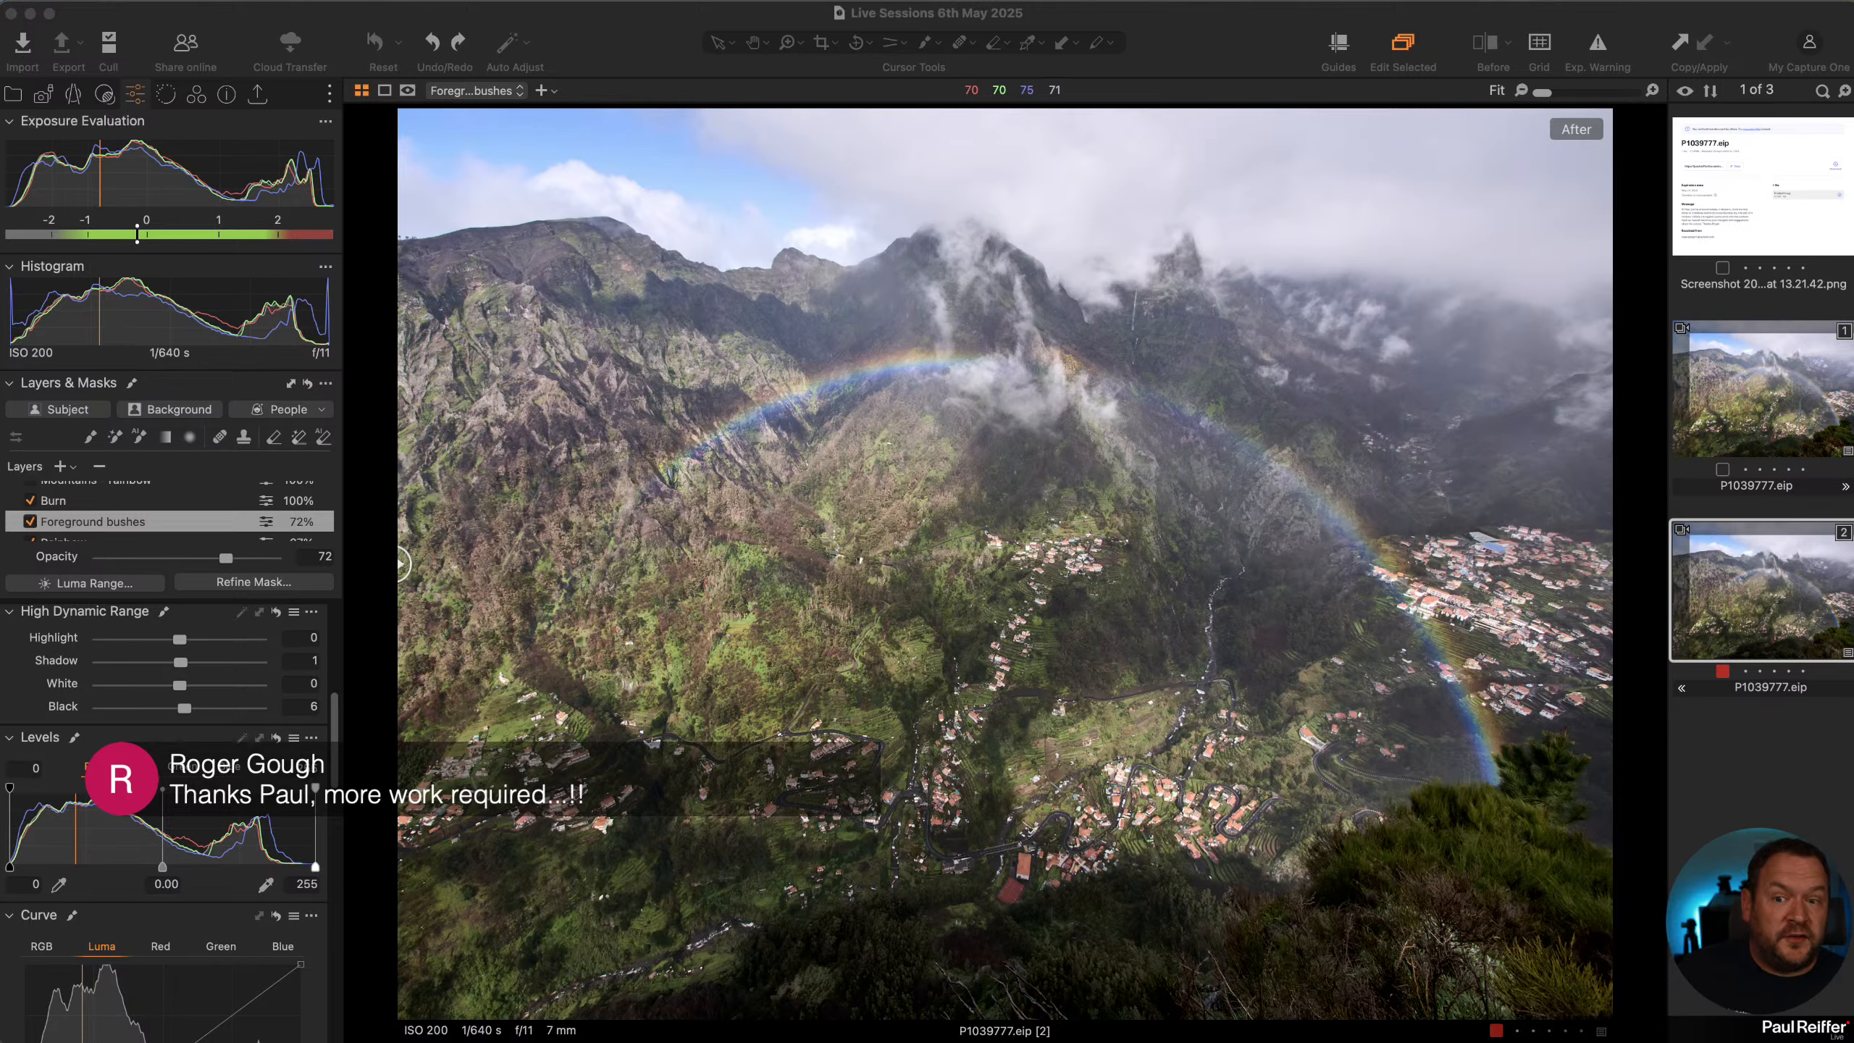
{"action": "left_click", "coordinate": [1763, 414]}
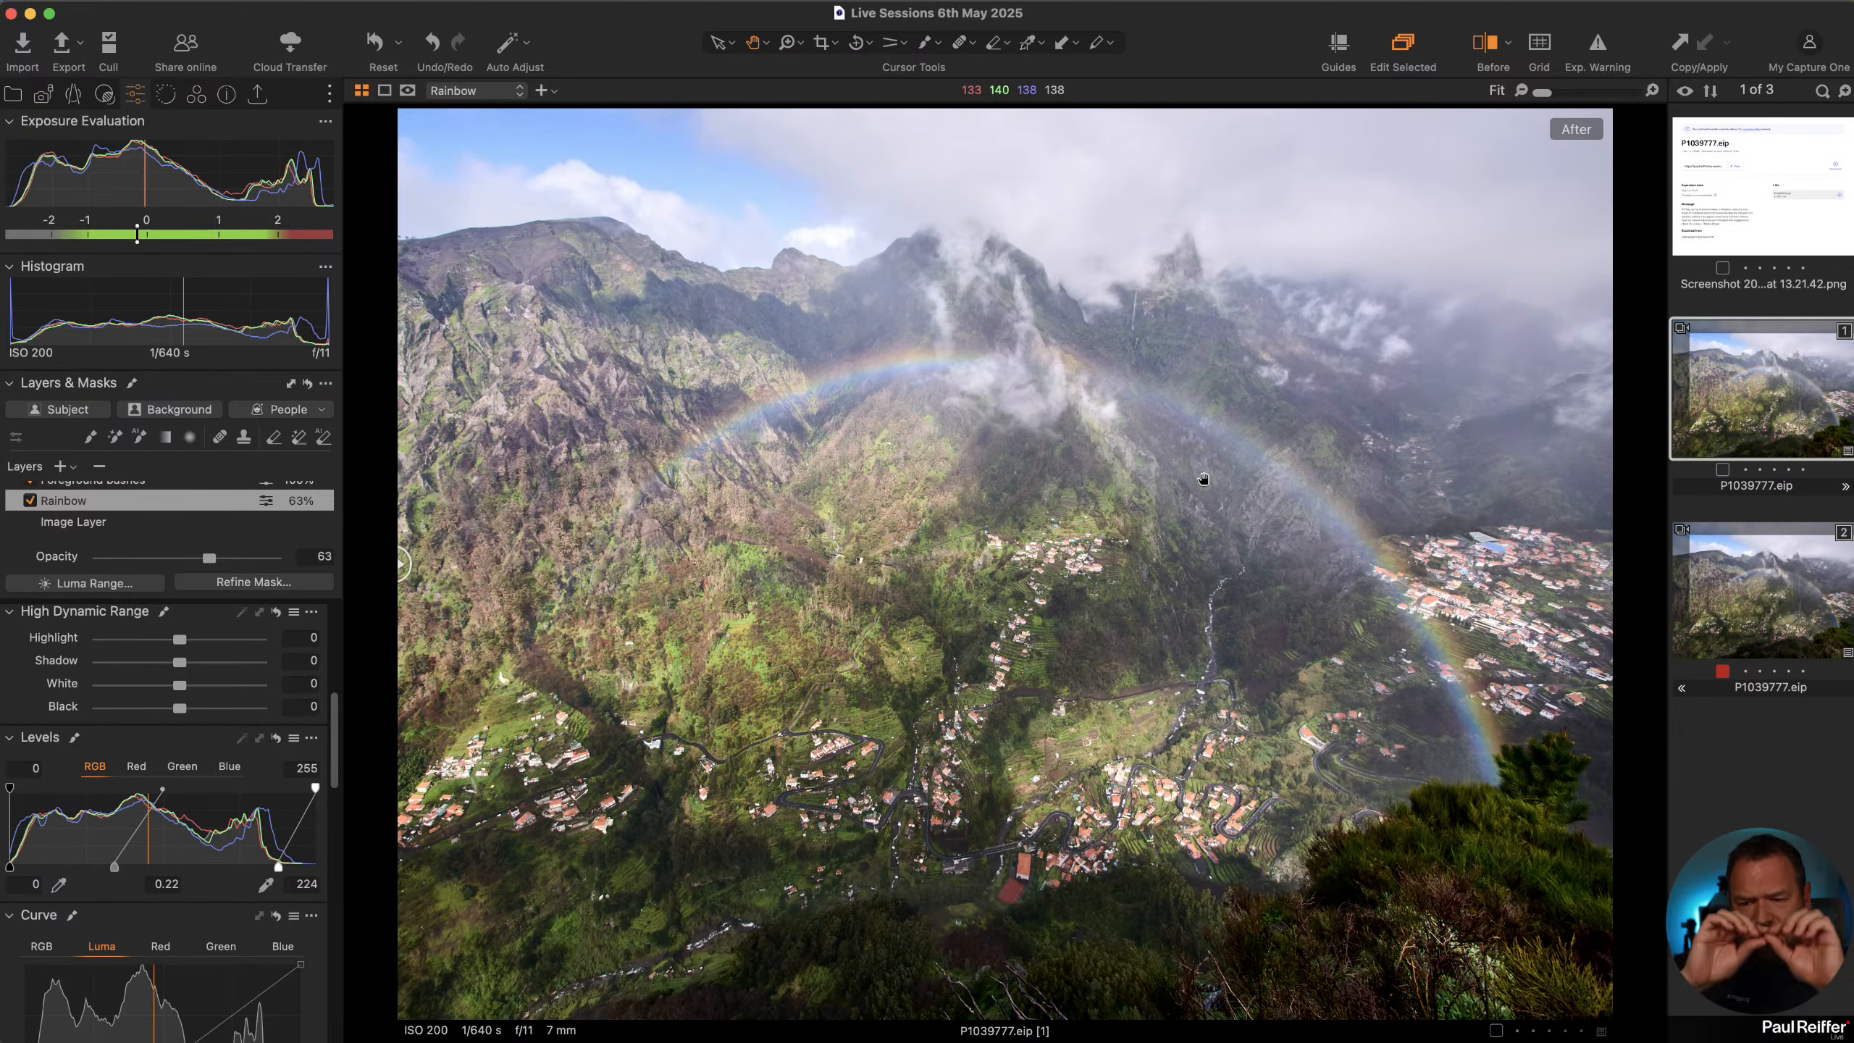
Open the user collection containing the Mirror Man lake photos and bring up the adjustment tools for DSCF5149Mirror Man ND8.eip's second variant
{"action": "left_click", "coordinate": [15, 94]}
{"action": "left_click", "coordinate": [89, 277]}
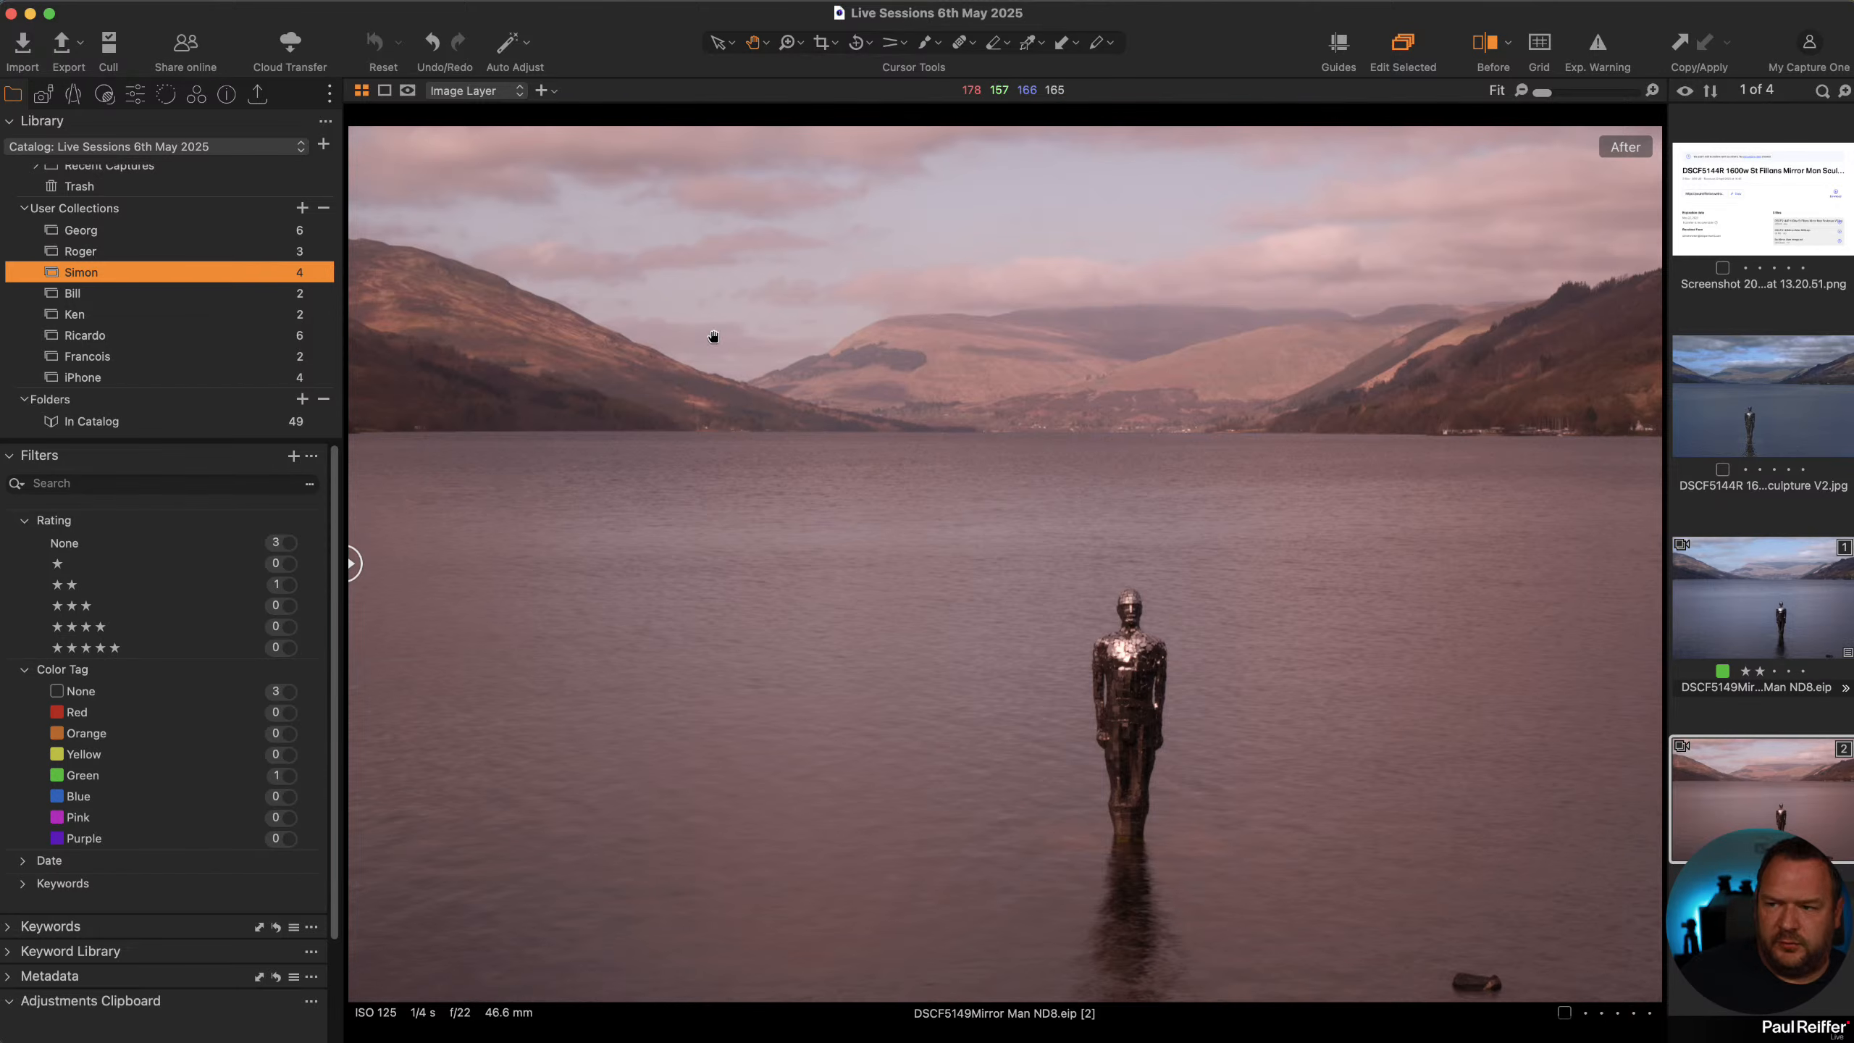
{"action": "left_click", "coordinate": [135, 94]}
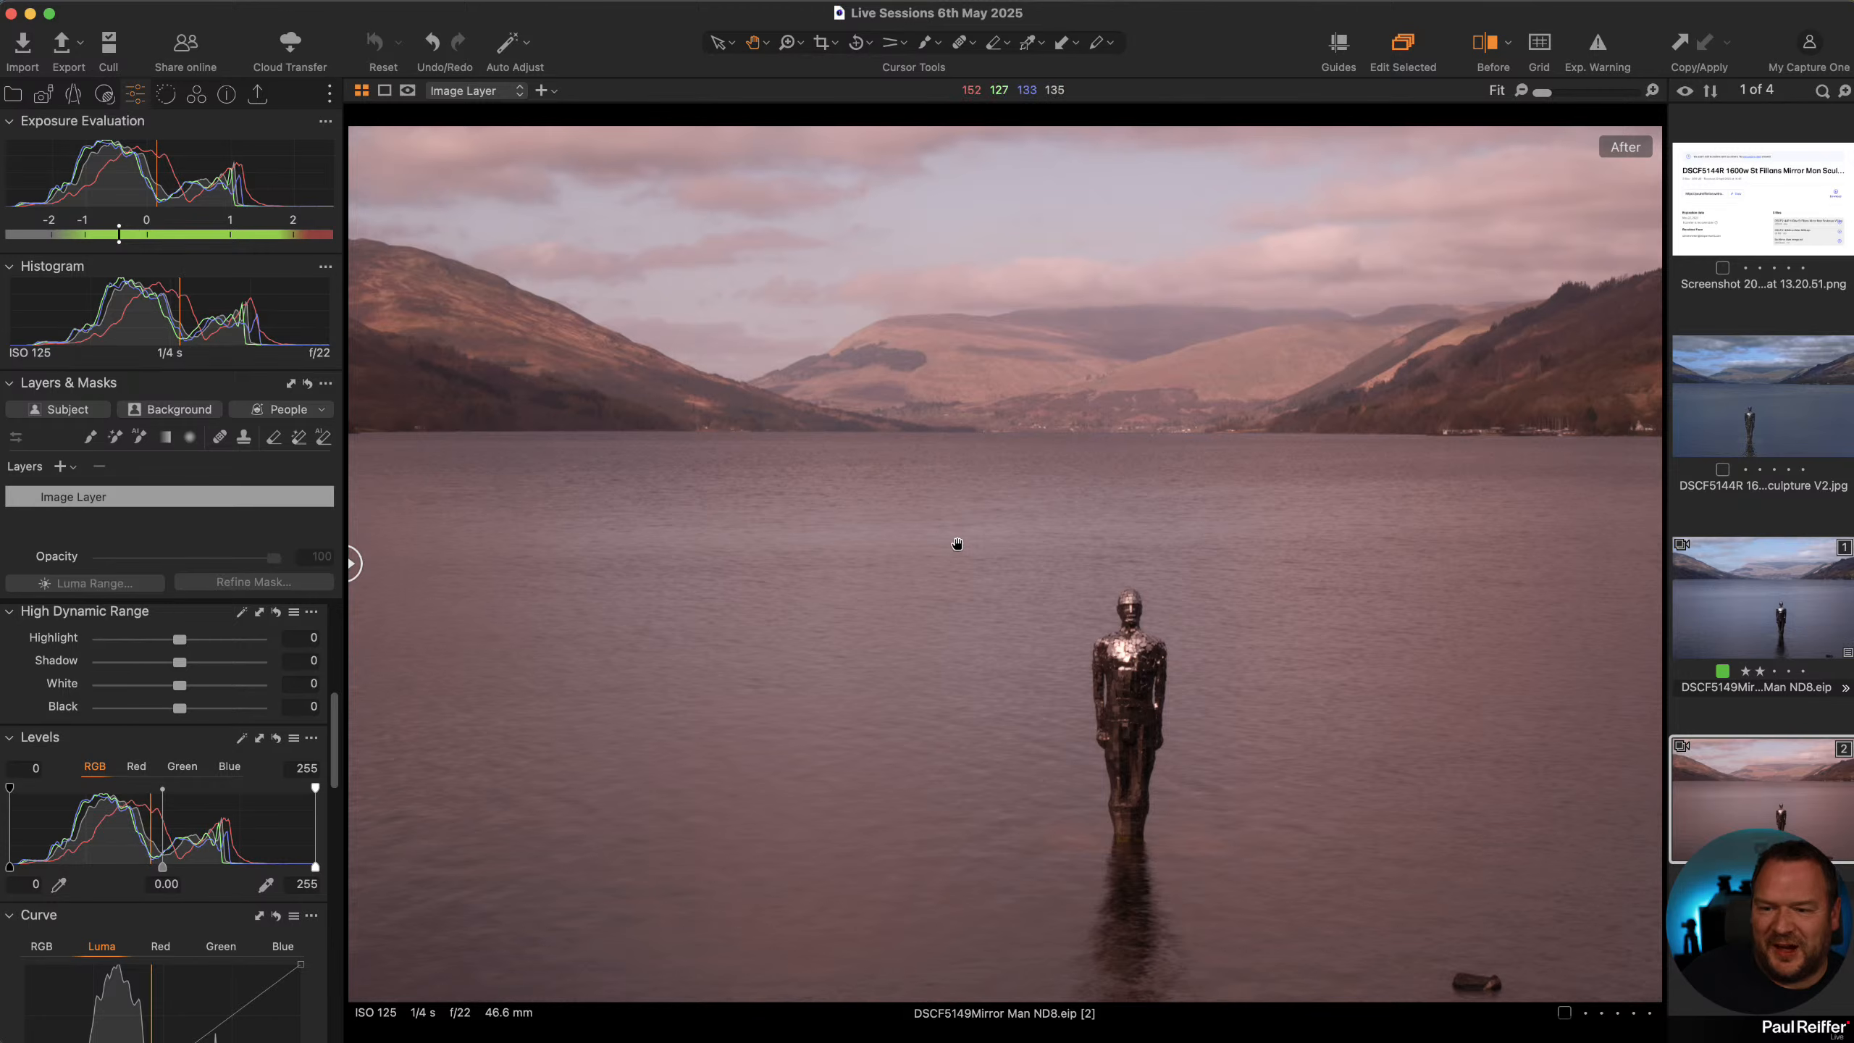
{"action": "left_click_drag", "start_coordinate": [349, 563], "coordinate": [332, 650]}
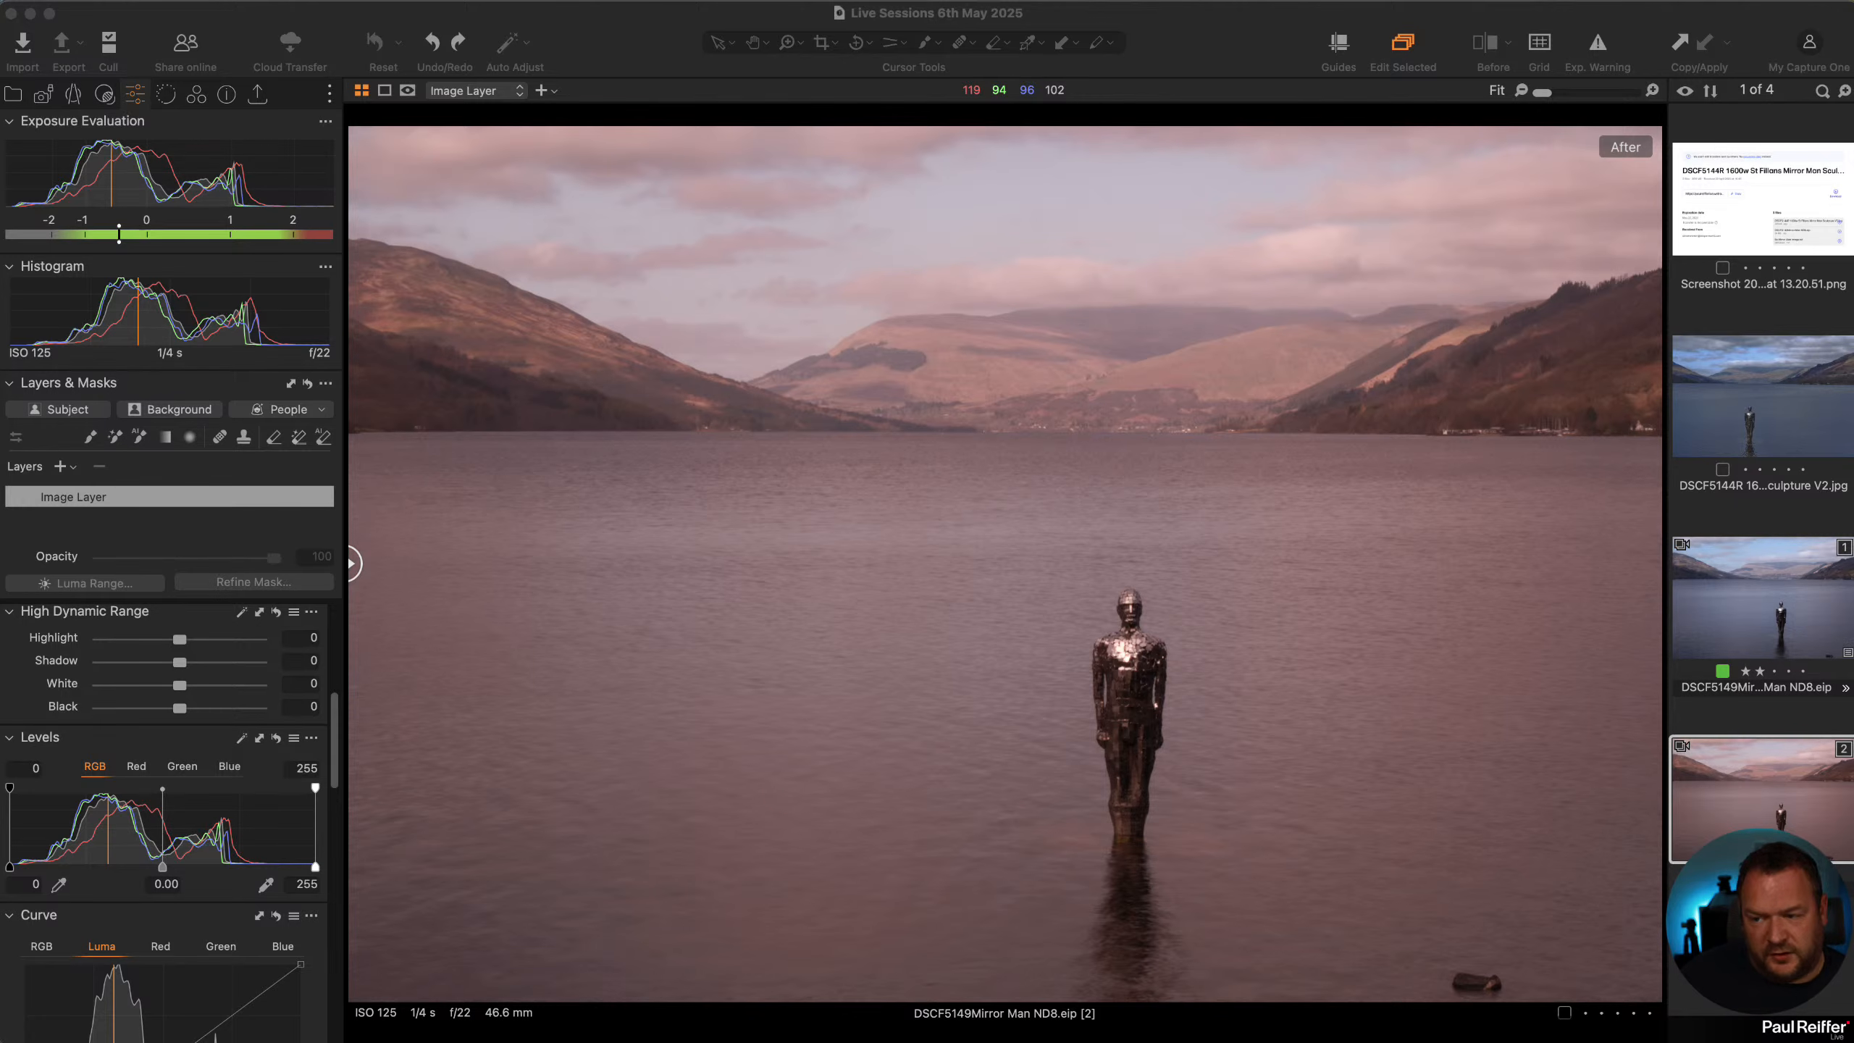
Auto-adjust the white balance of the second Mirror Man variant and keep the White Balance values in view
{"action": "scroll", "coordinate": [188, 832], "scroll_direction": "up", "scroll_amount": 5}
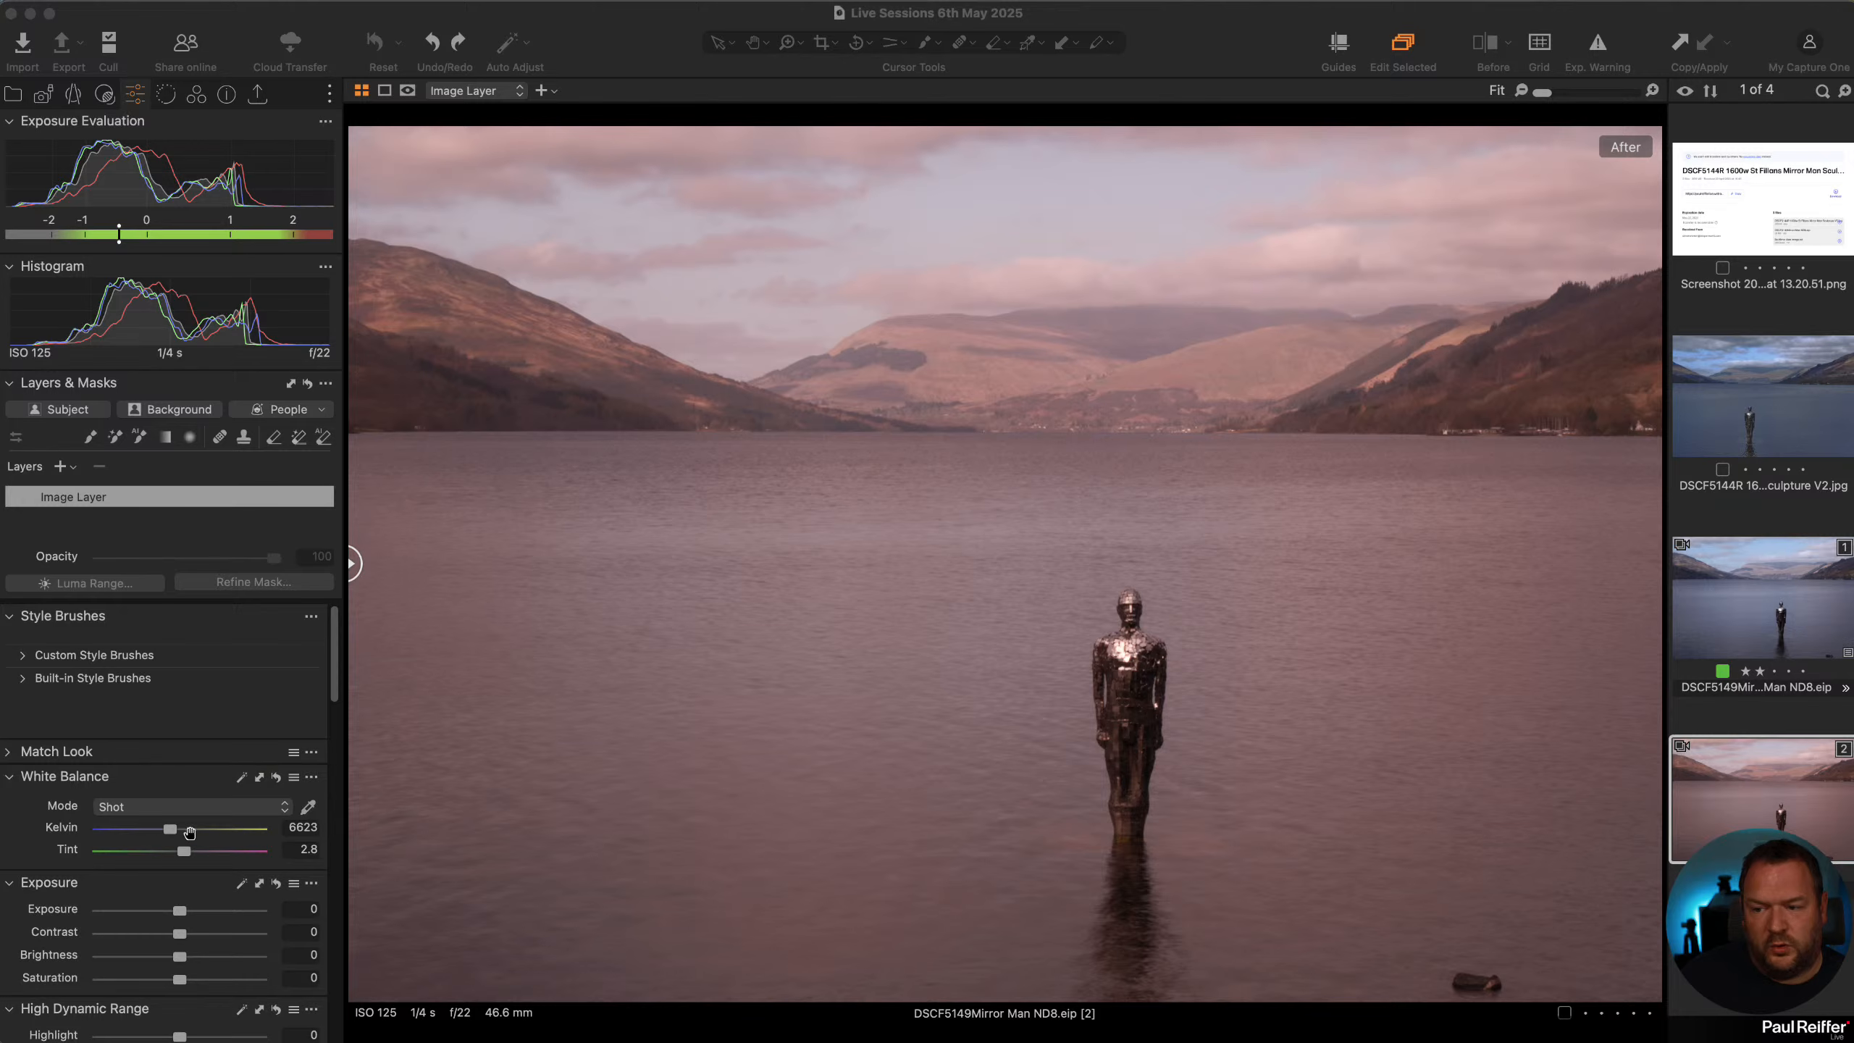
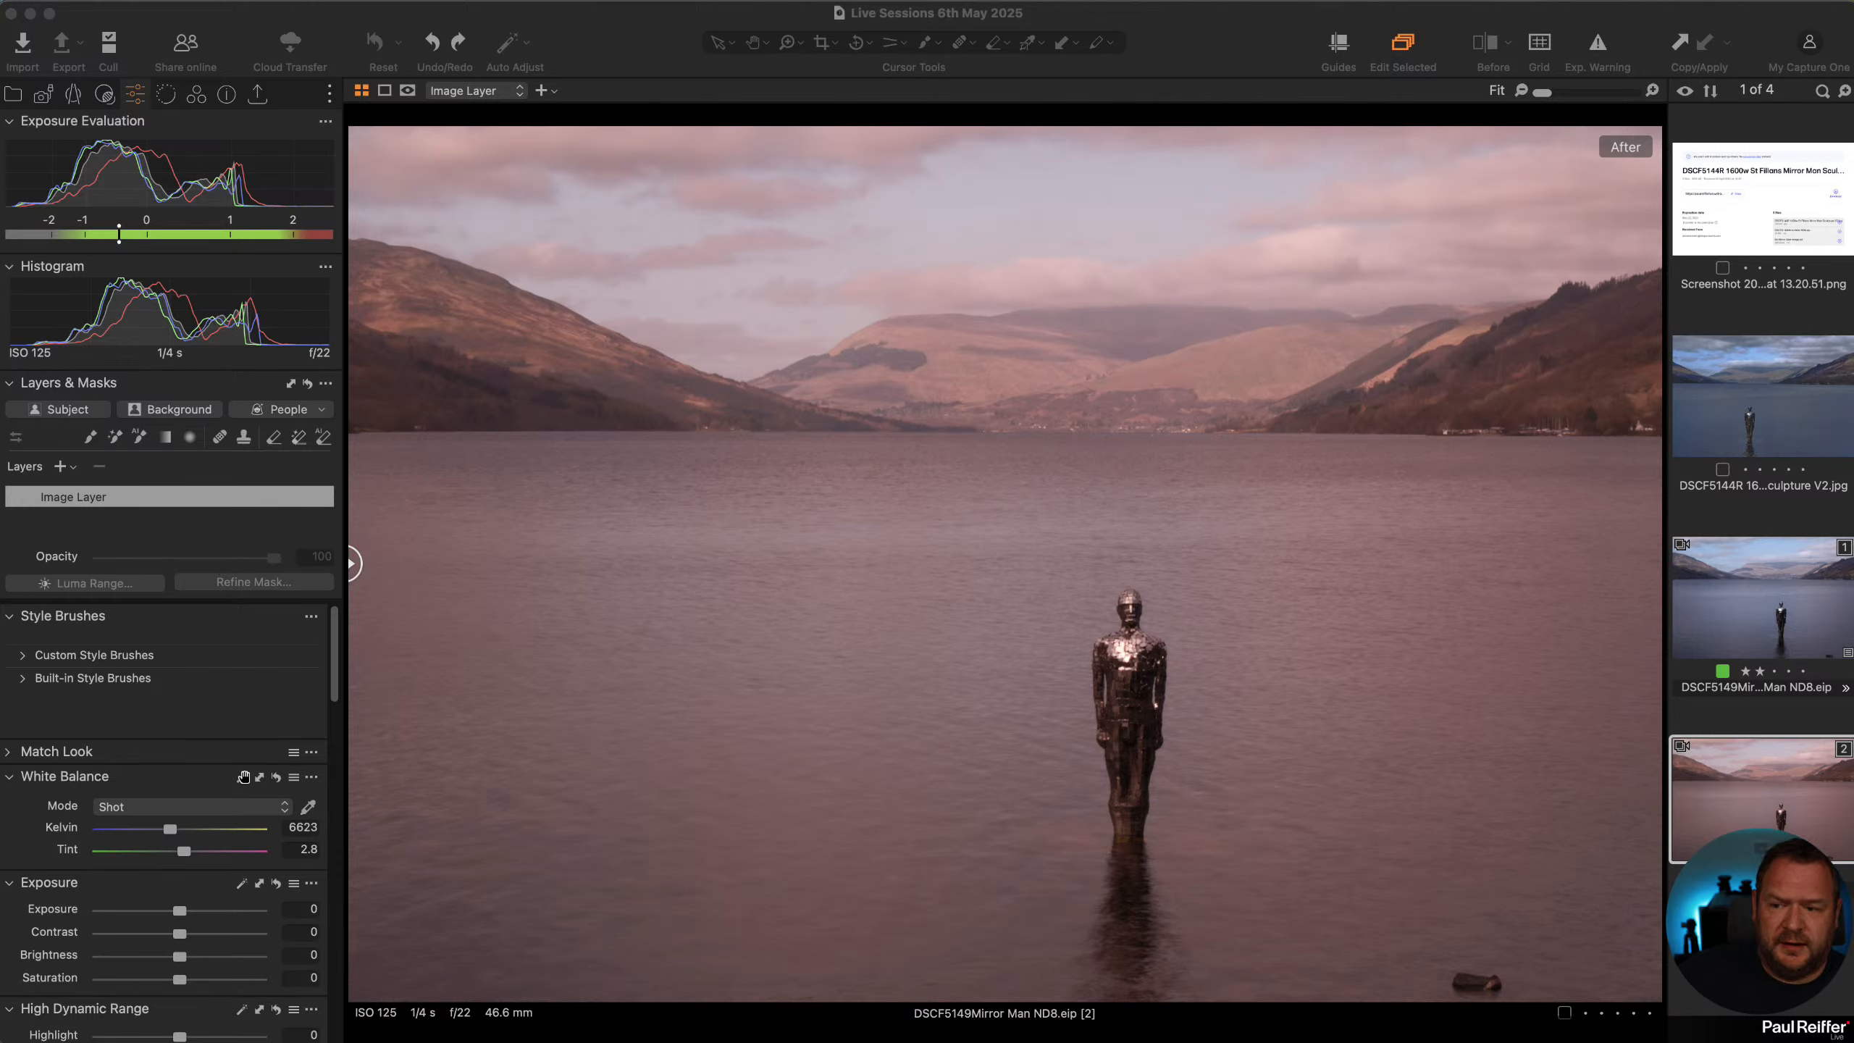
{"action": "left_click", "coordinate": [213, 780]}
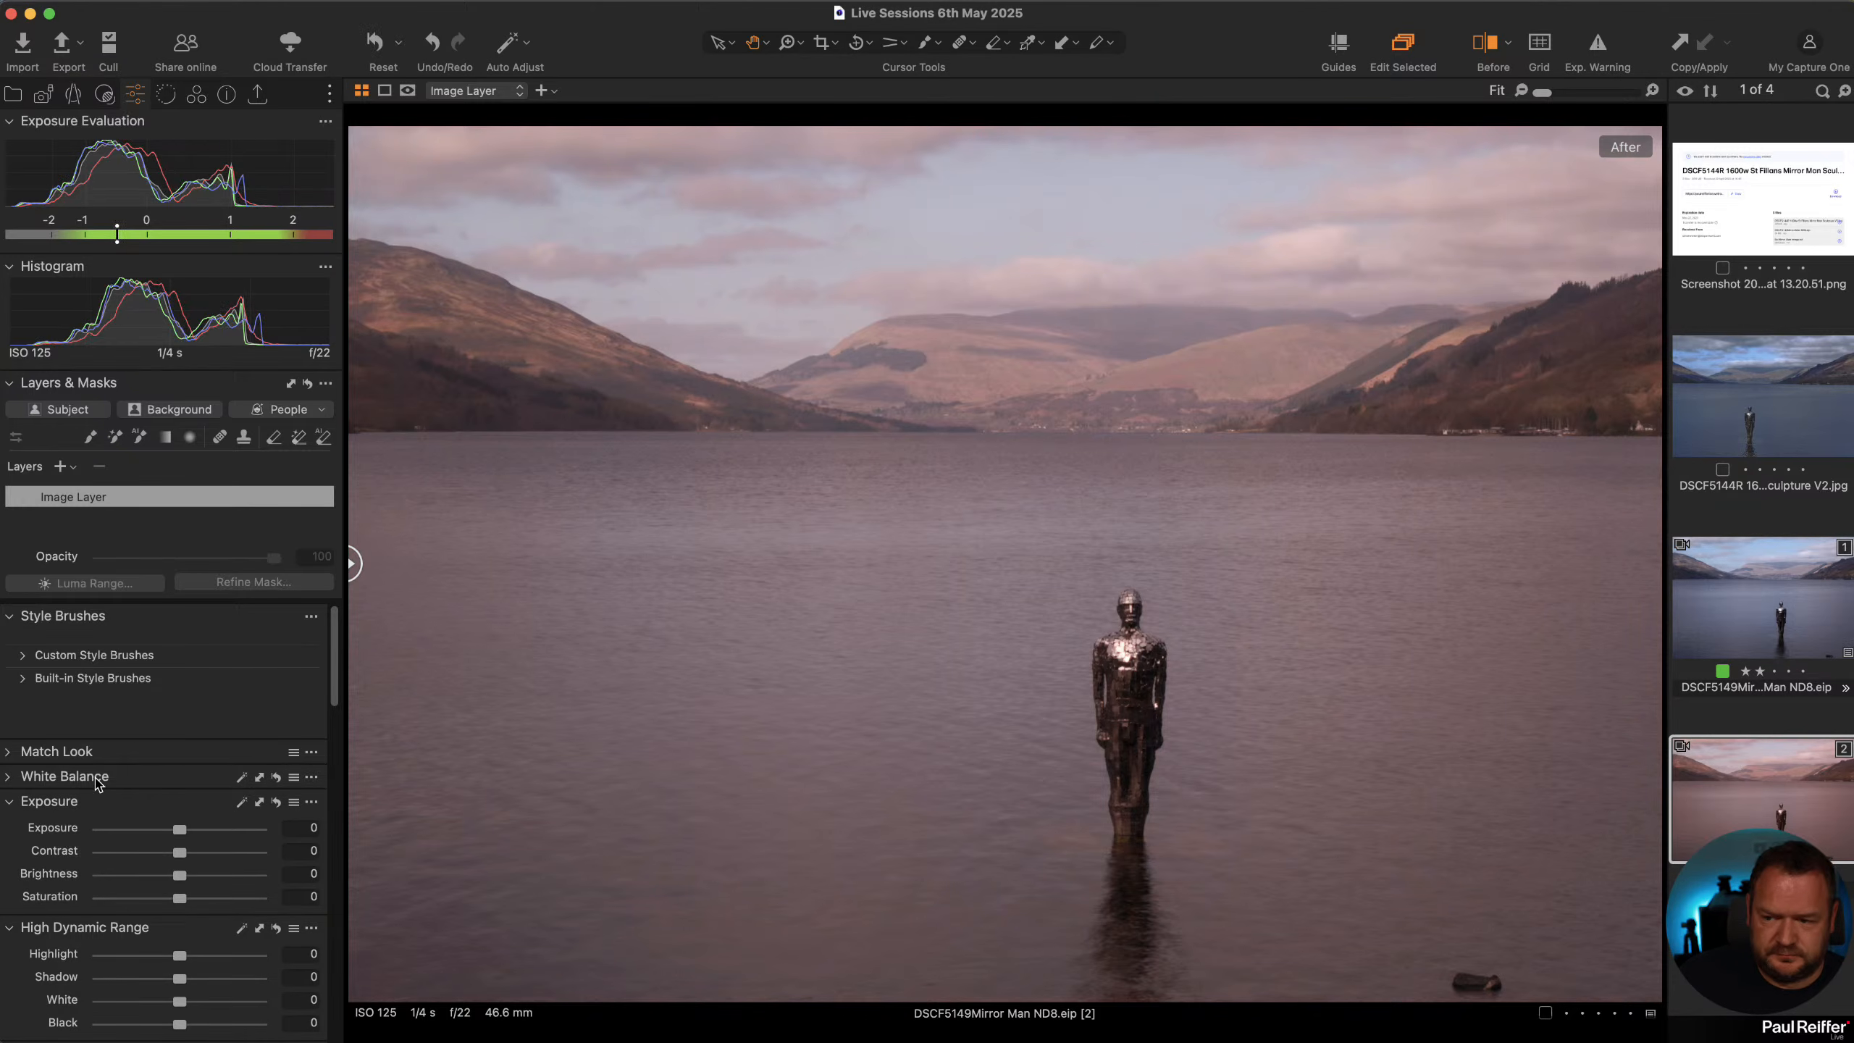
{"action": "left_click", "coordinate": [13, 780]}
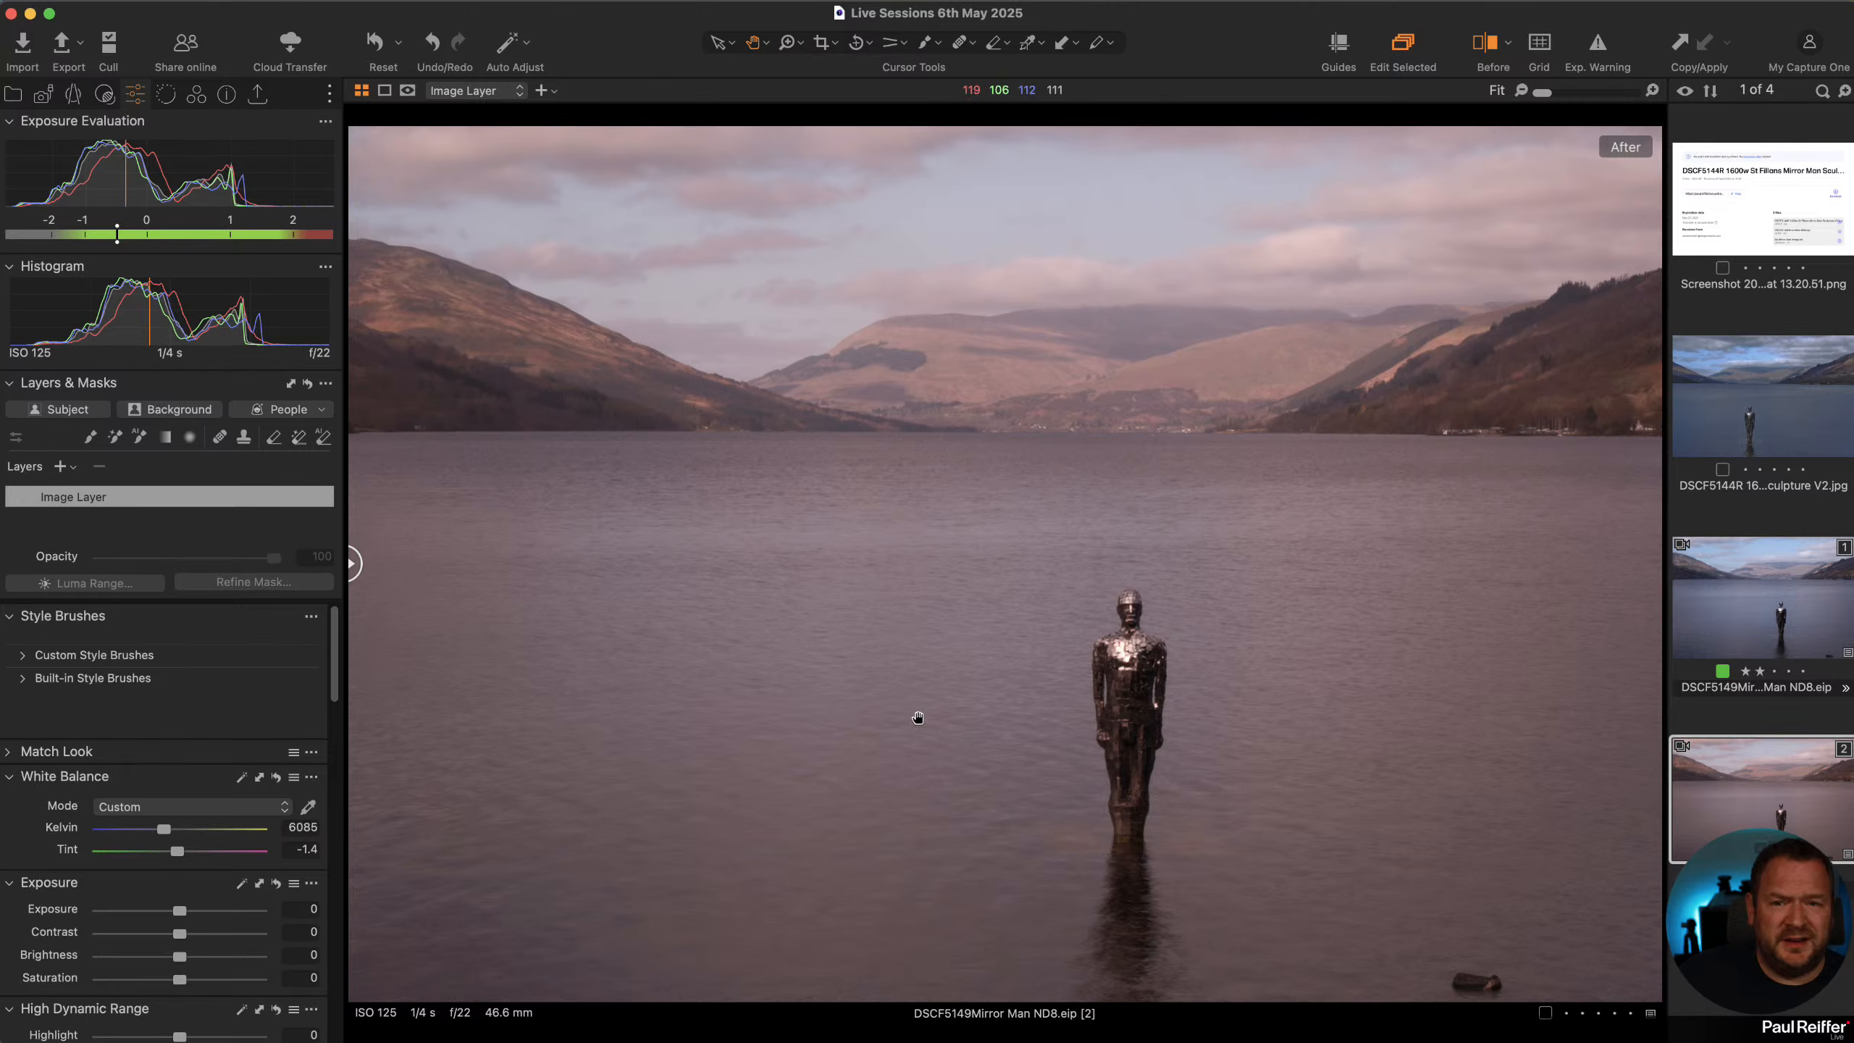
Compare the auto white balance result with the first Mirror Man variant and with the unadjusted image in the before/after split view
{"action": "left_click", "coordinate": [1736, 601]}
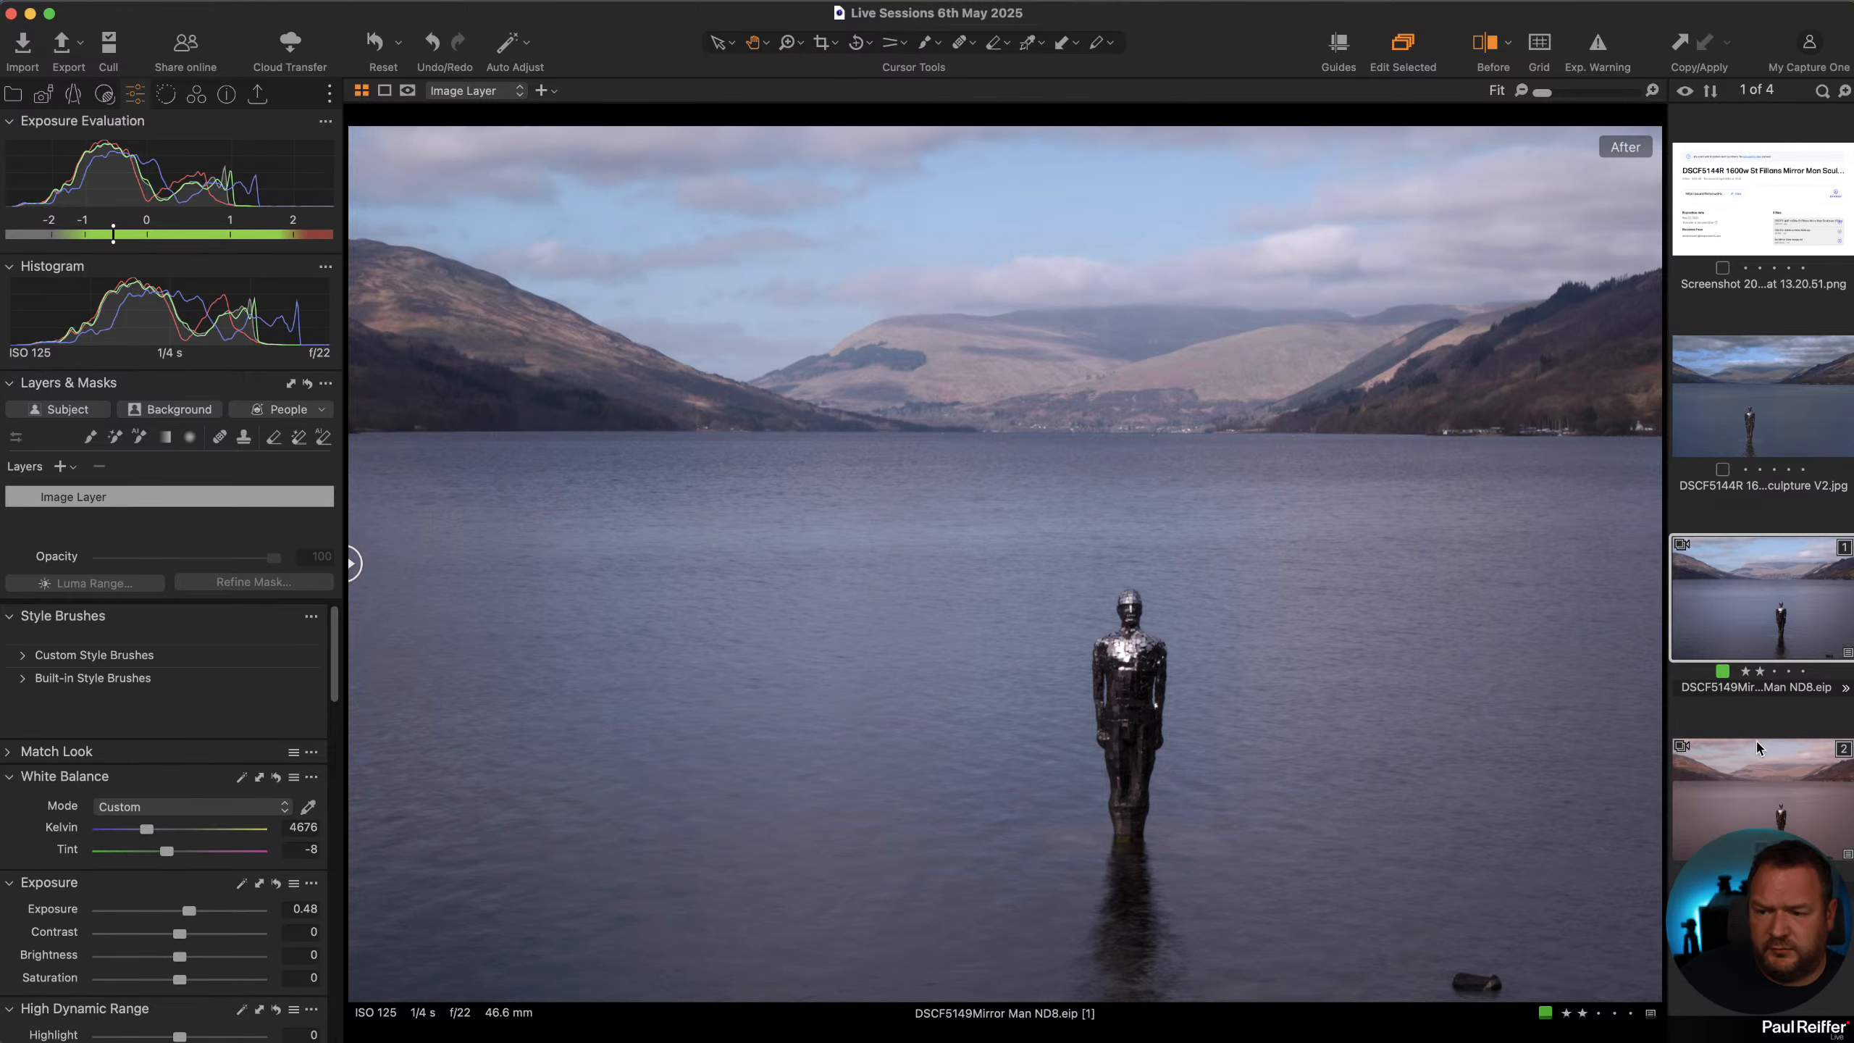
{"action": "left_click", "coordinate": [1764, 800]}
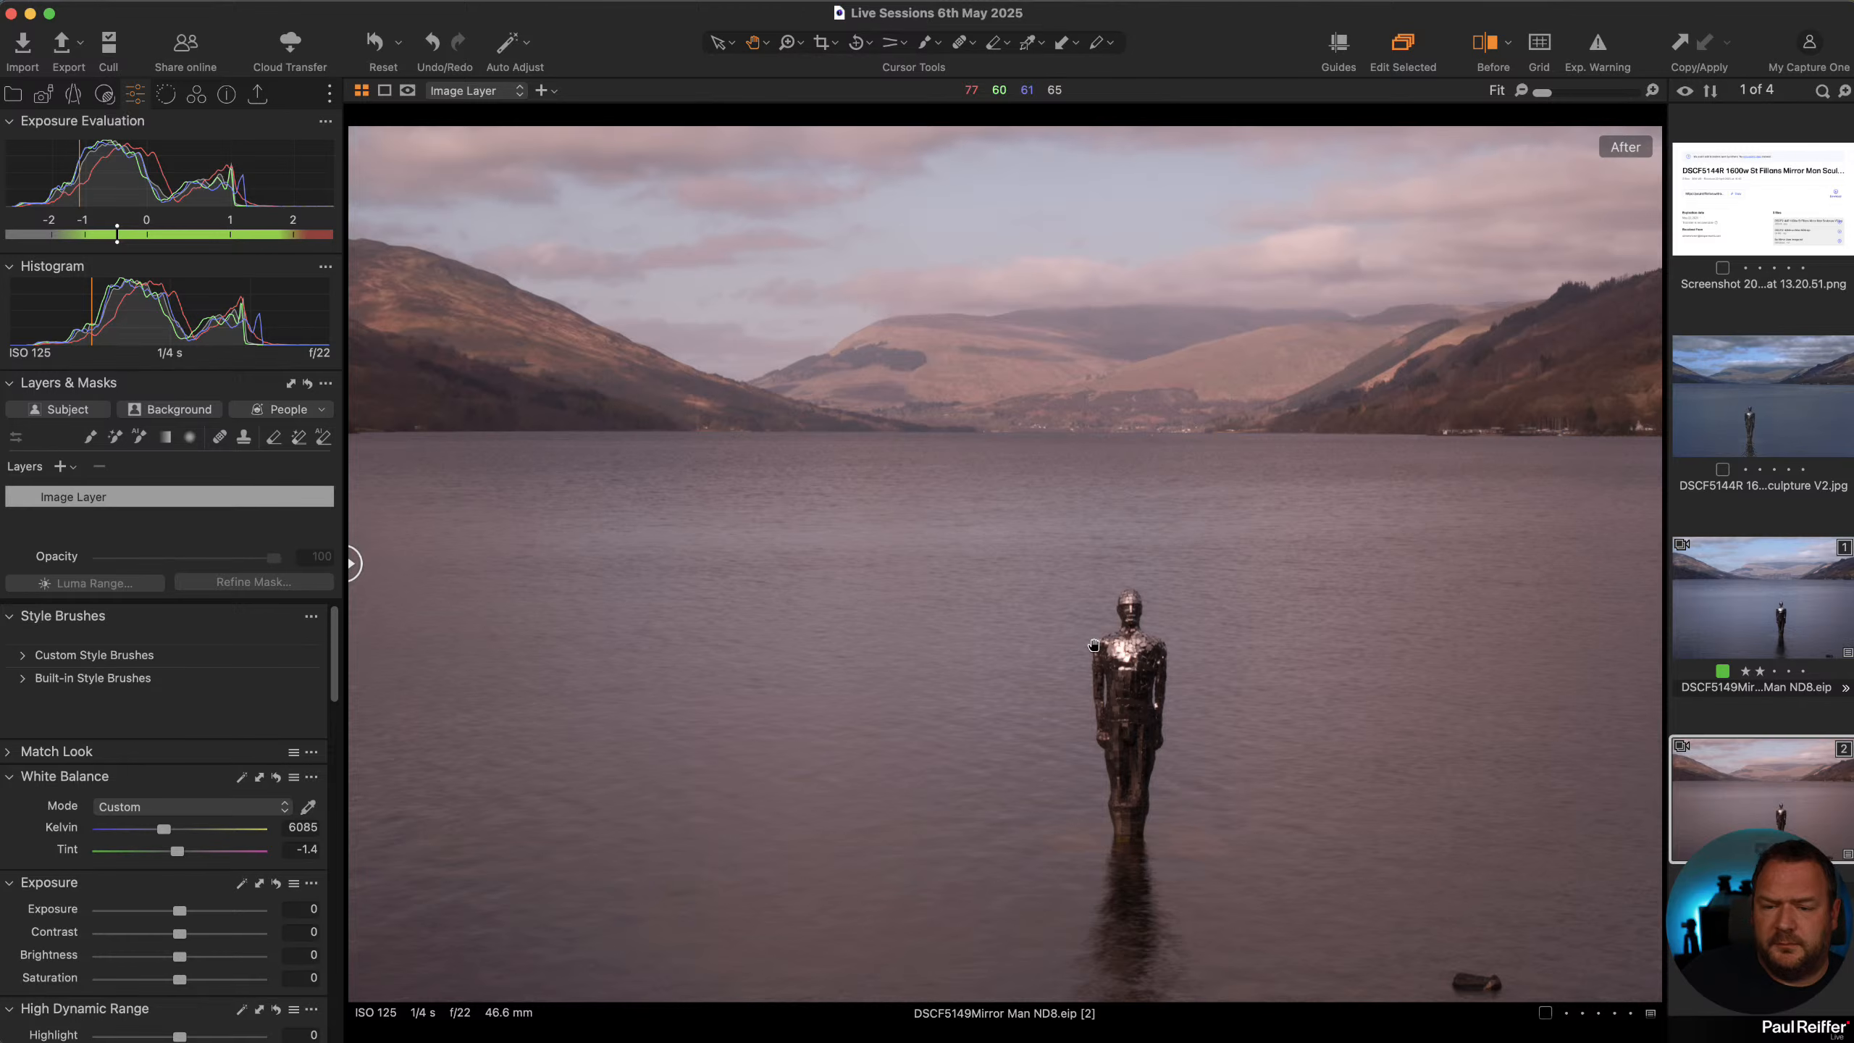
{"action": "key", "text": "y"}
{"action": "key", "text": "y"}
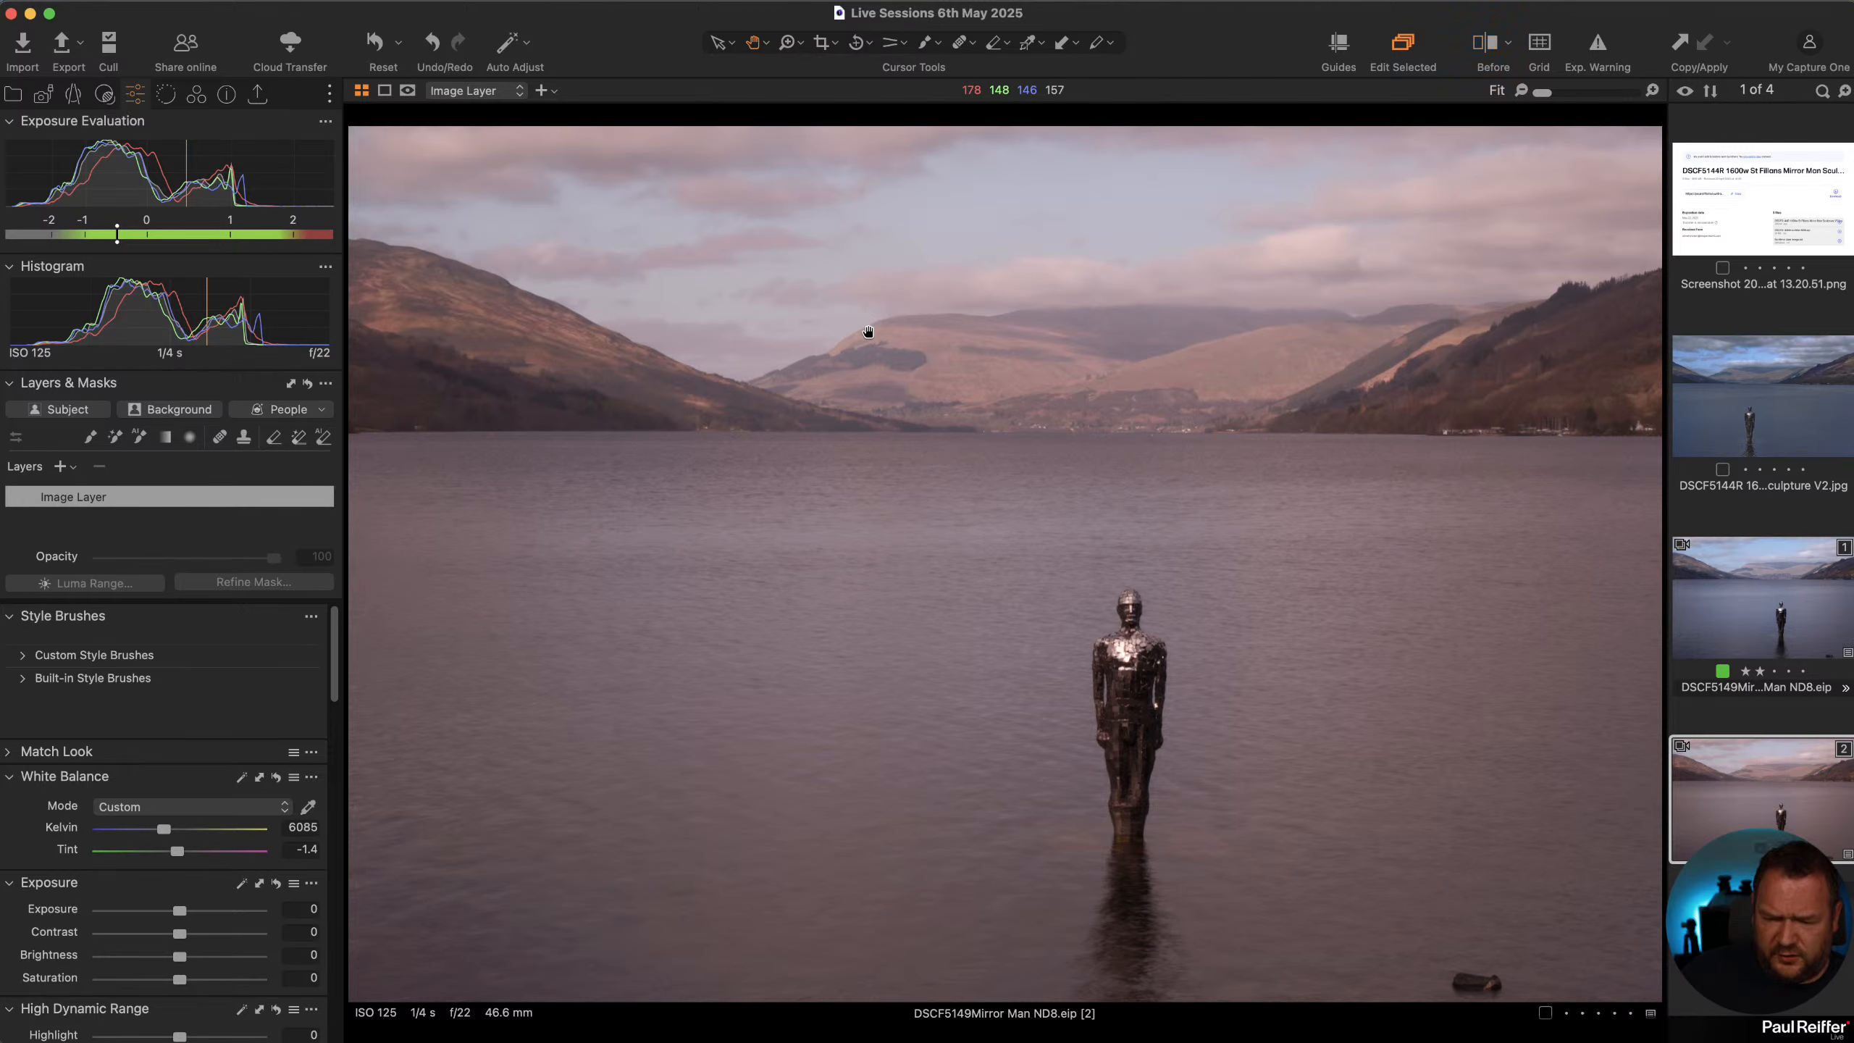
{"action": "left_click_drag", "start_coordinate": [1010, 562], "coordinate": [352, 562]}
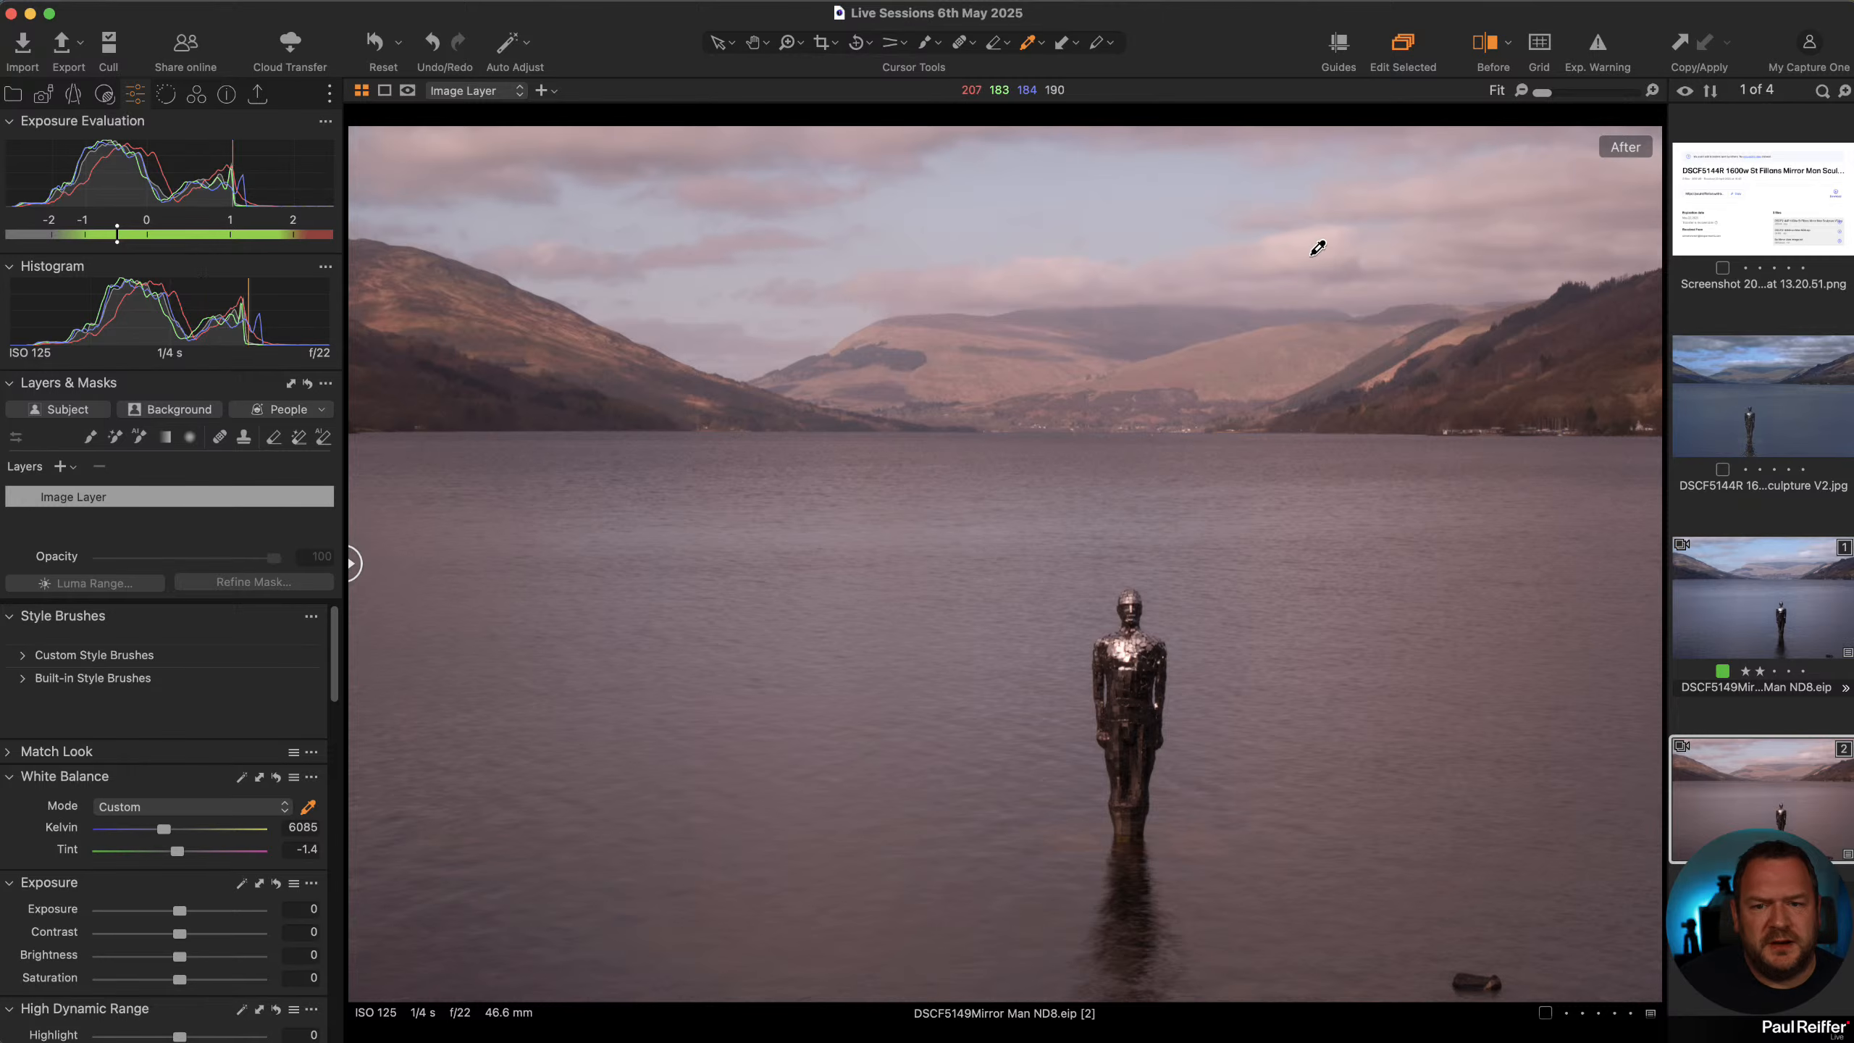
Sample the white balance from a bright cloud, check it against the first variant, and fine-tune Kelvin to 4708 and Tint to -11.1
{"action": "left_click", "coordinate": [1297, 238]}
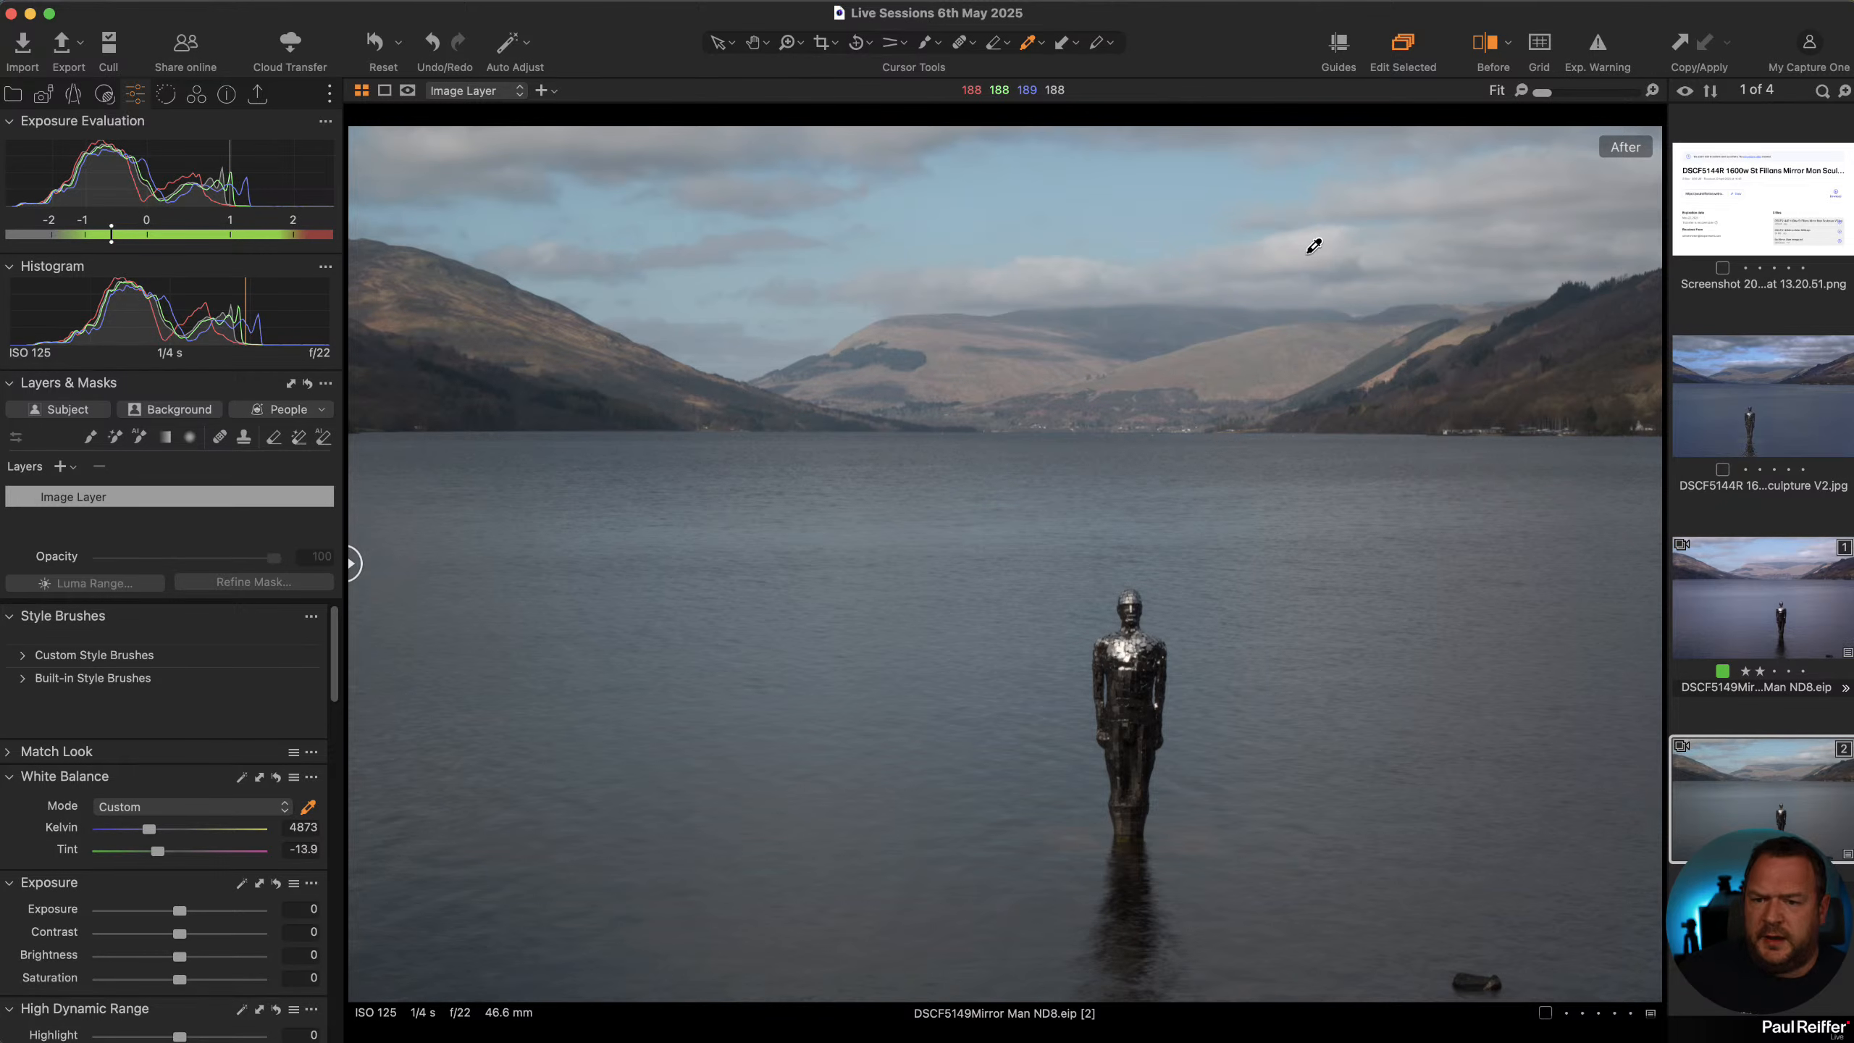
{"action": "left_click", "coordinate": [1730, 595]}
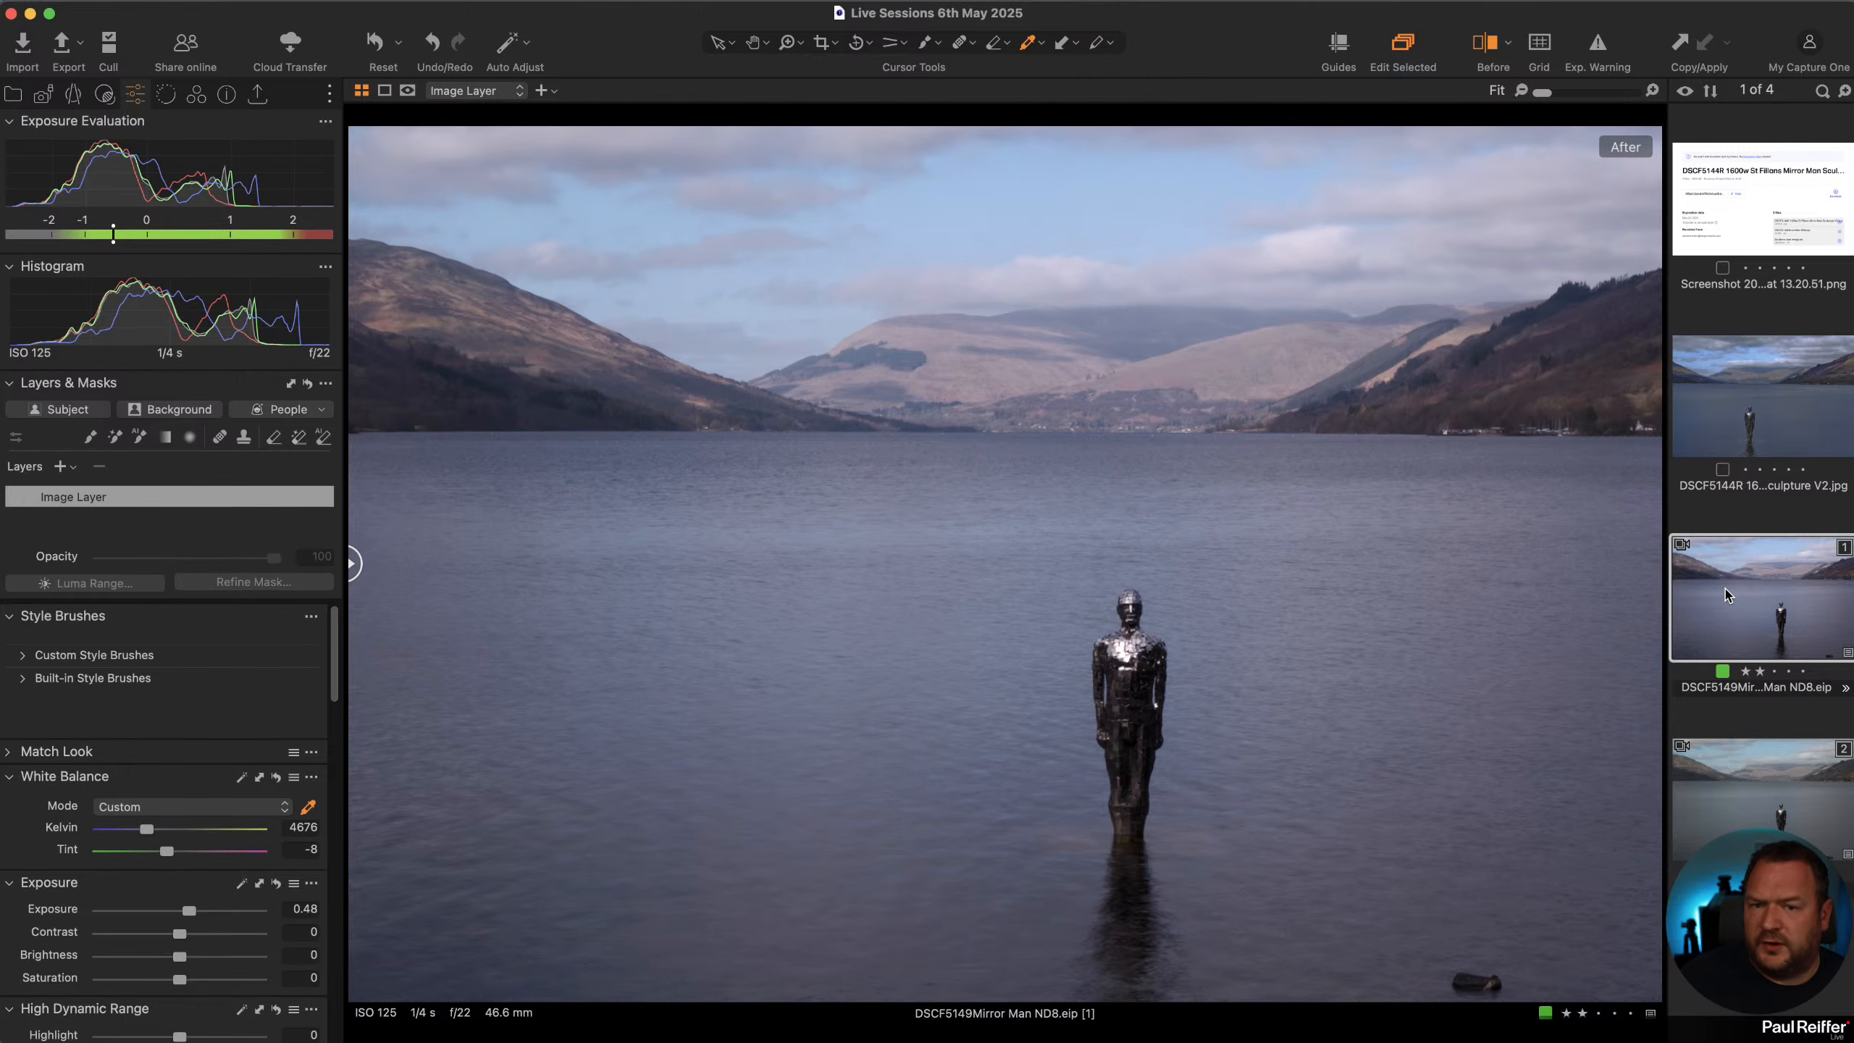
{"action": "left_click", "coordinate": [1782, 775]}
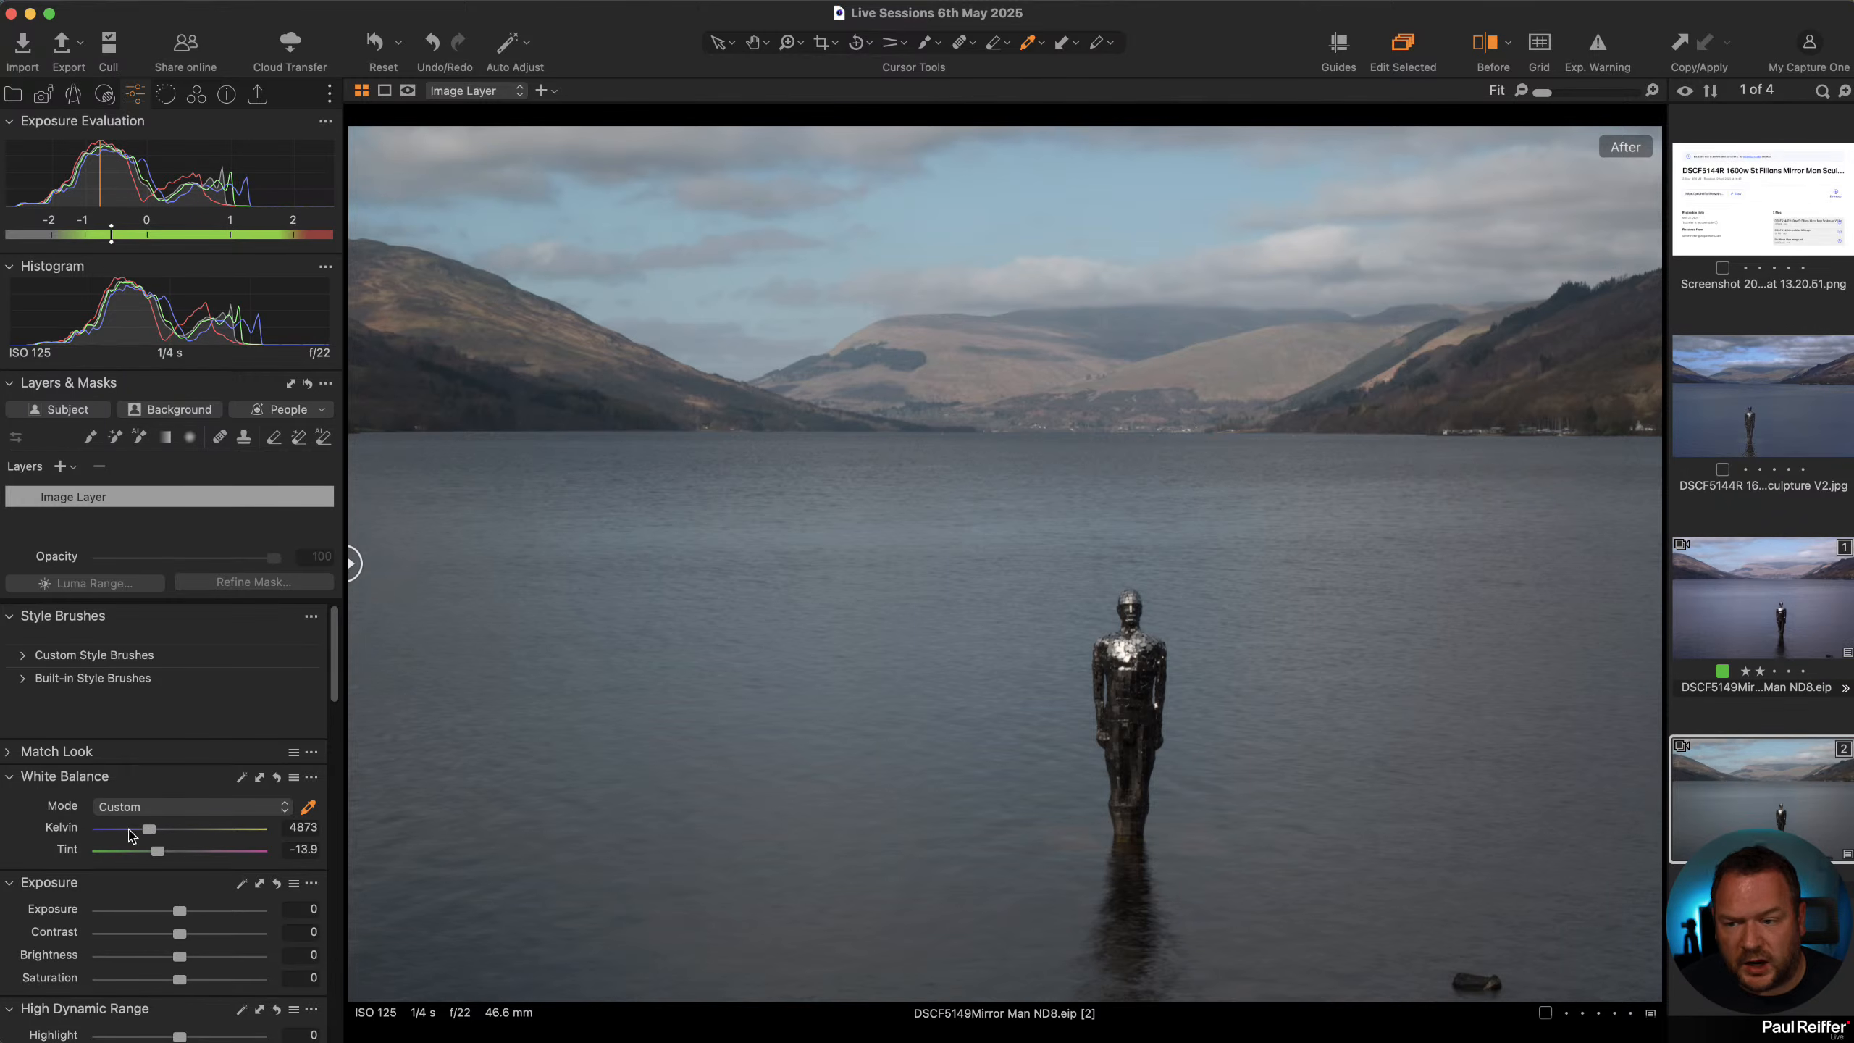
{"action": "left_click_drag", "start_coordinate": [149, 831], "coordinate": [163, 852]}
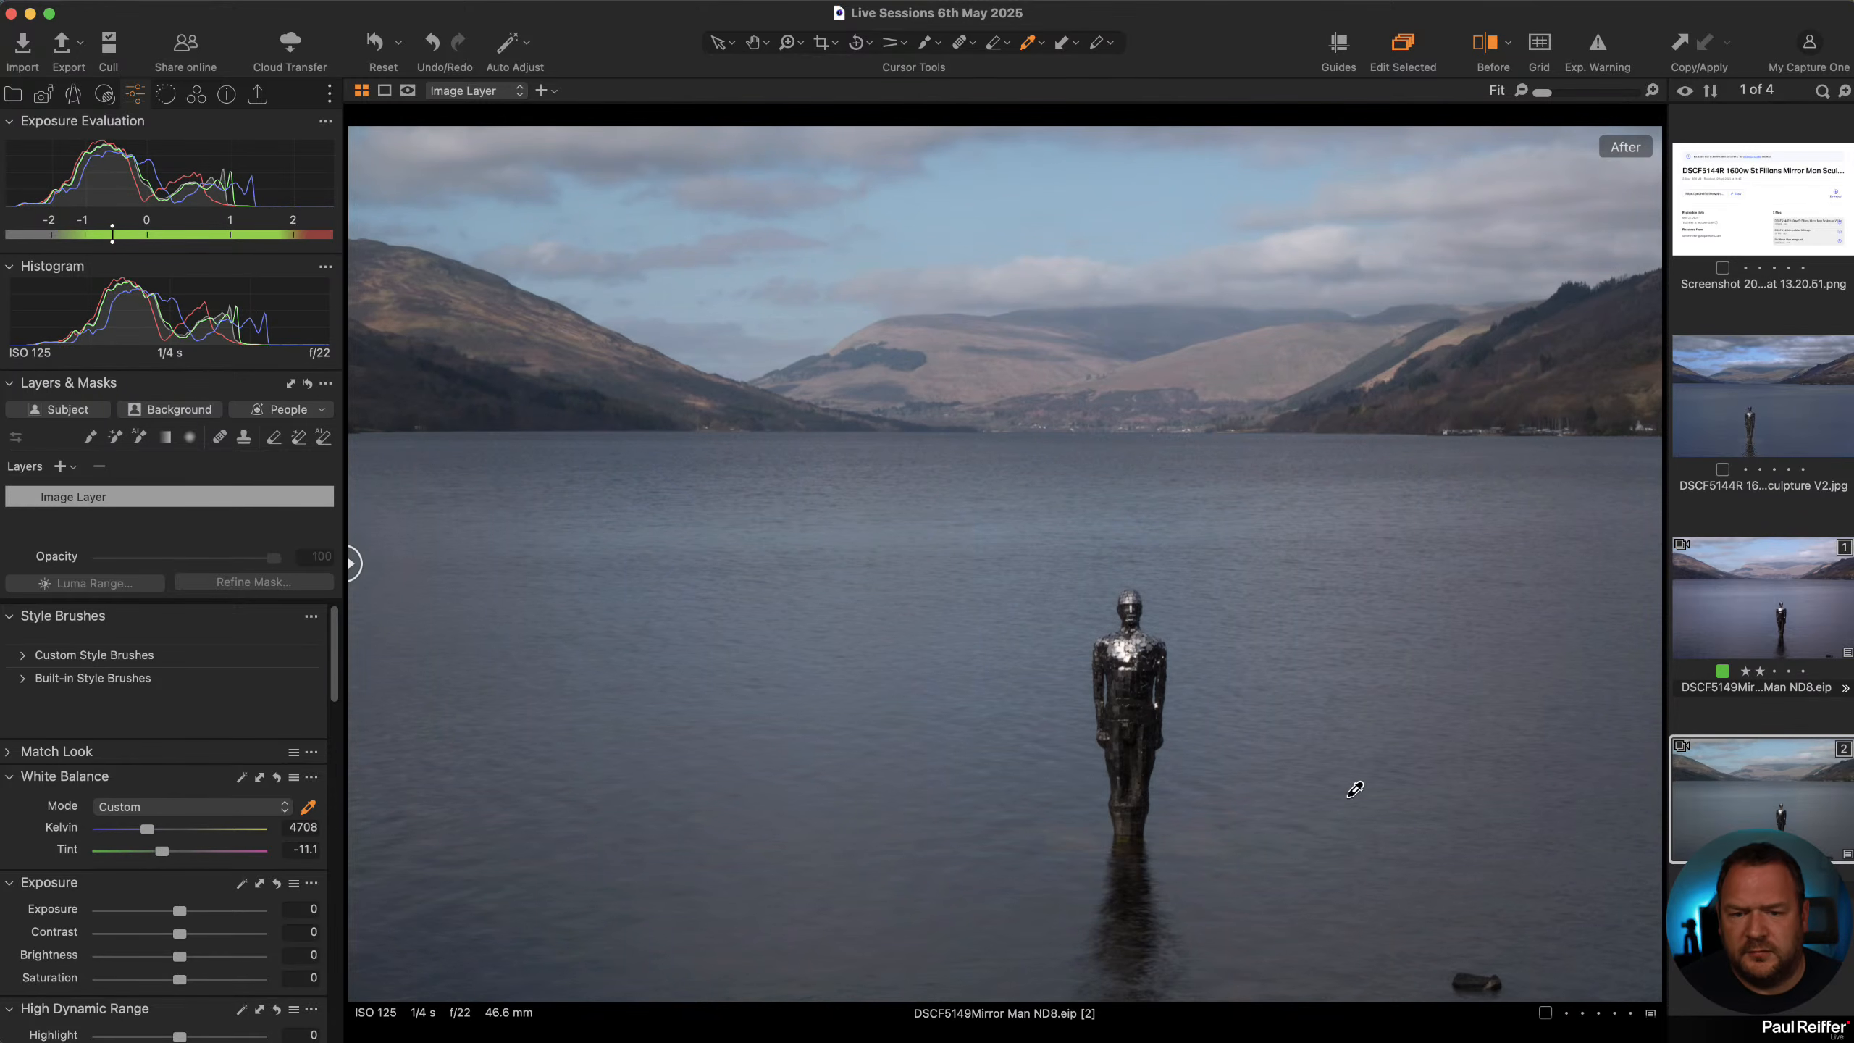
Compare the second Mirror Man variant's adjusted white balance with the first variant, ending on the second
{"action": "left_click", "coordinate": [1735, 610]}
{"action": "left_click", "coordinate": [1752, 818]}
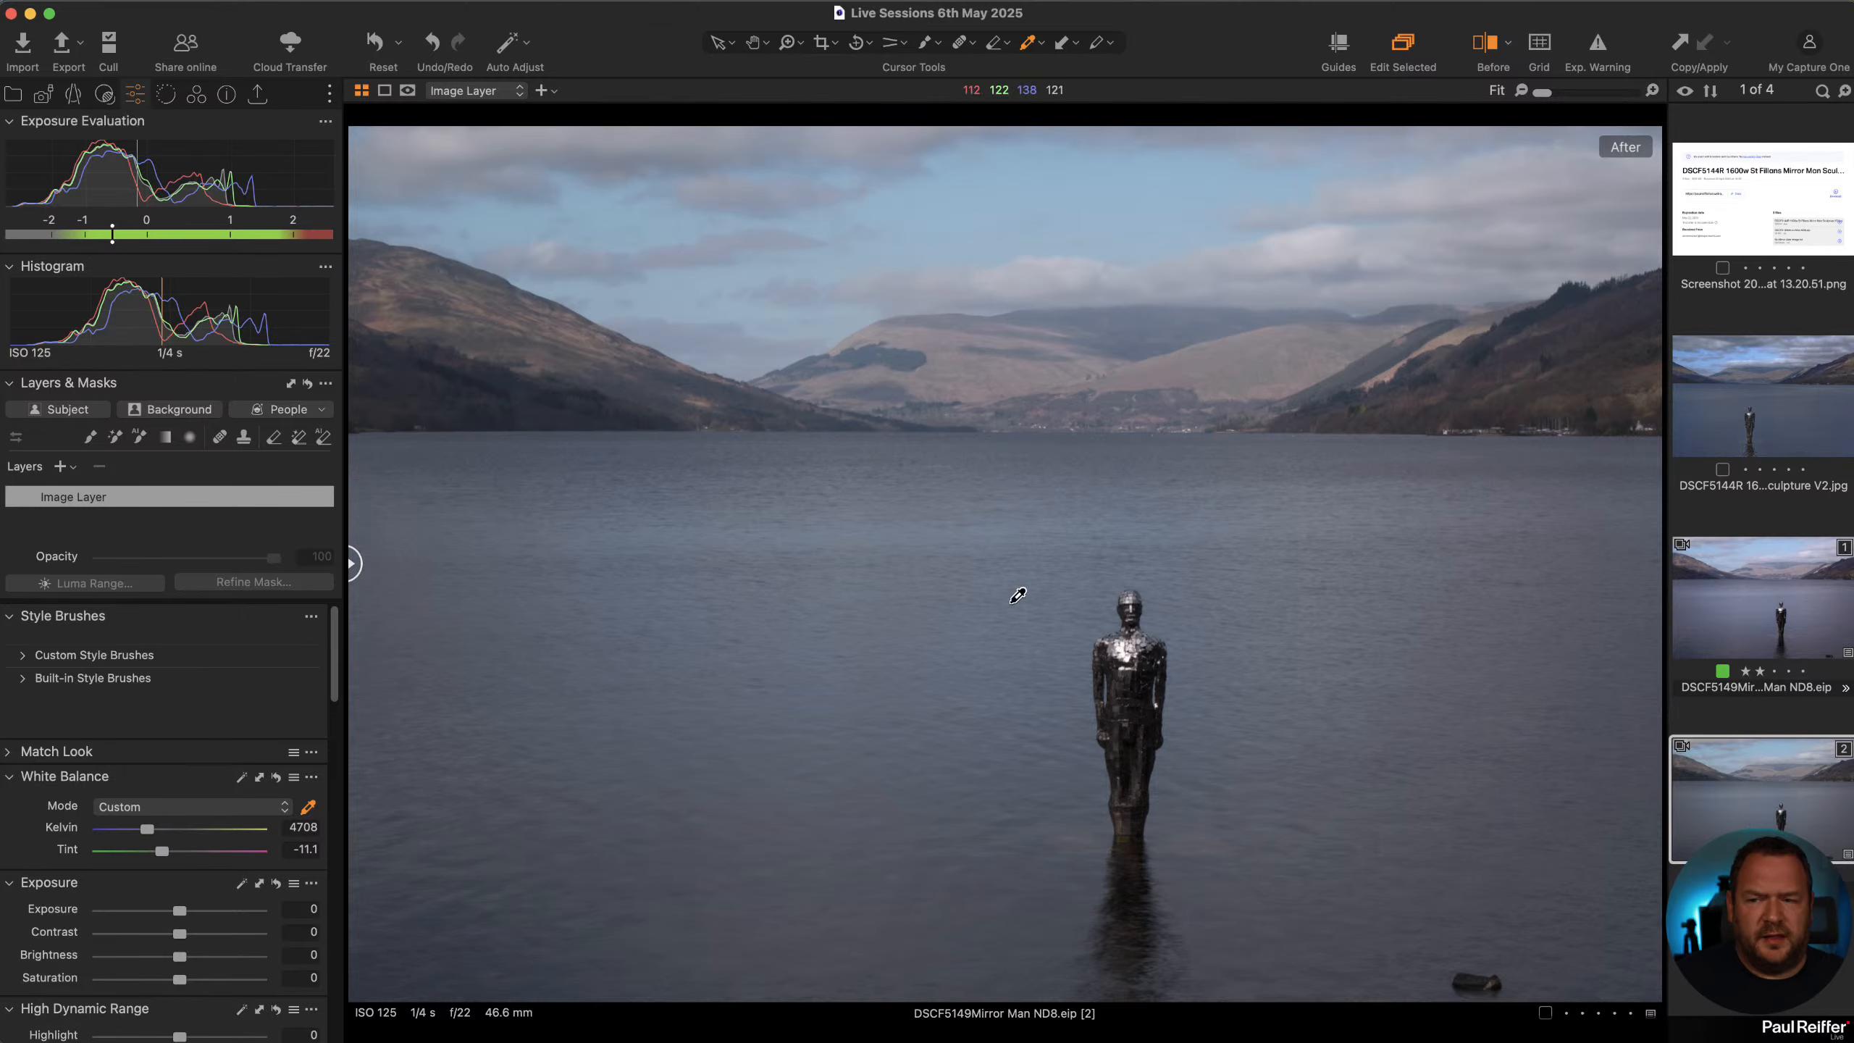
{"action": "left_click", "coordinate": [1794, 598]}
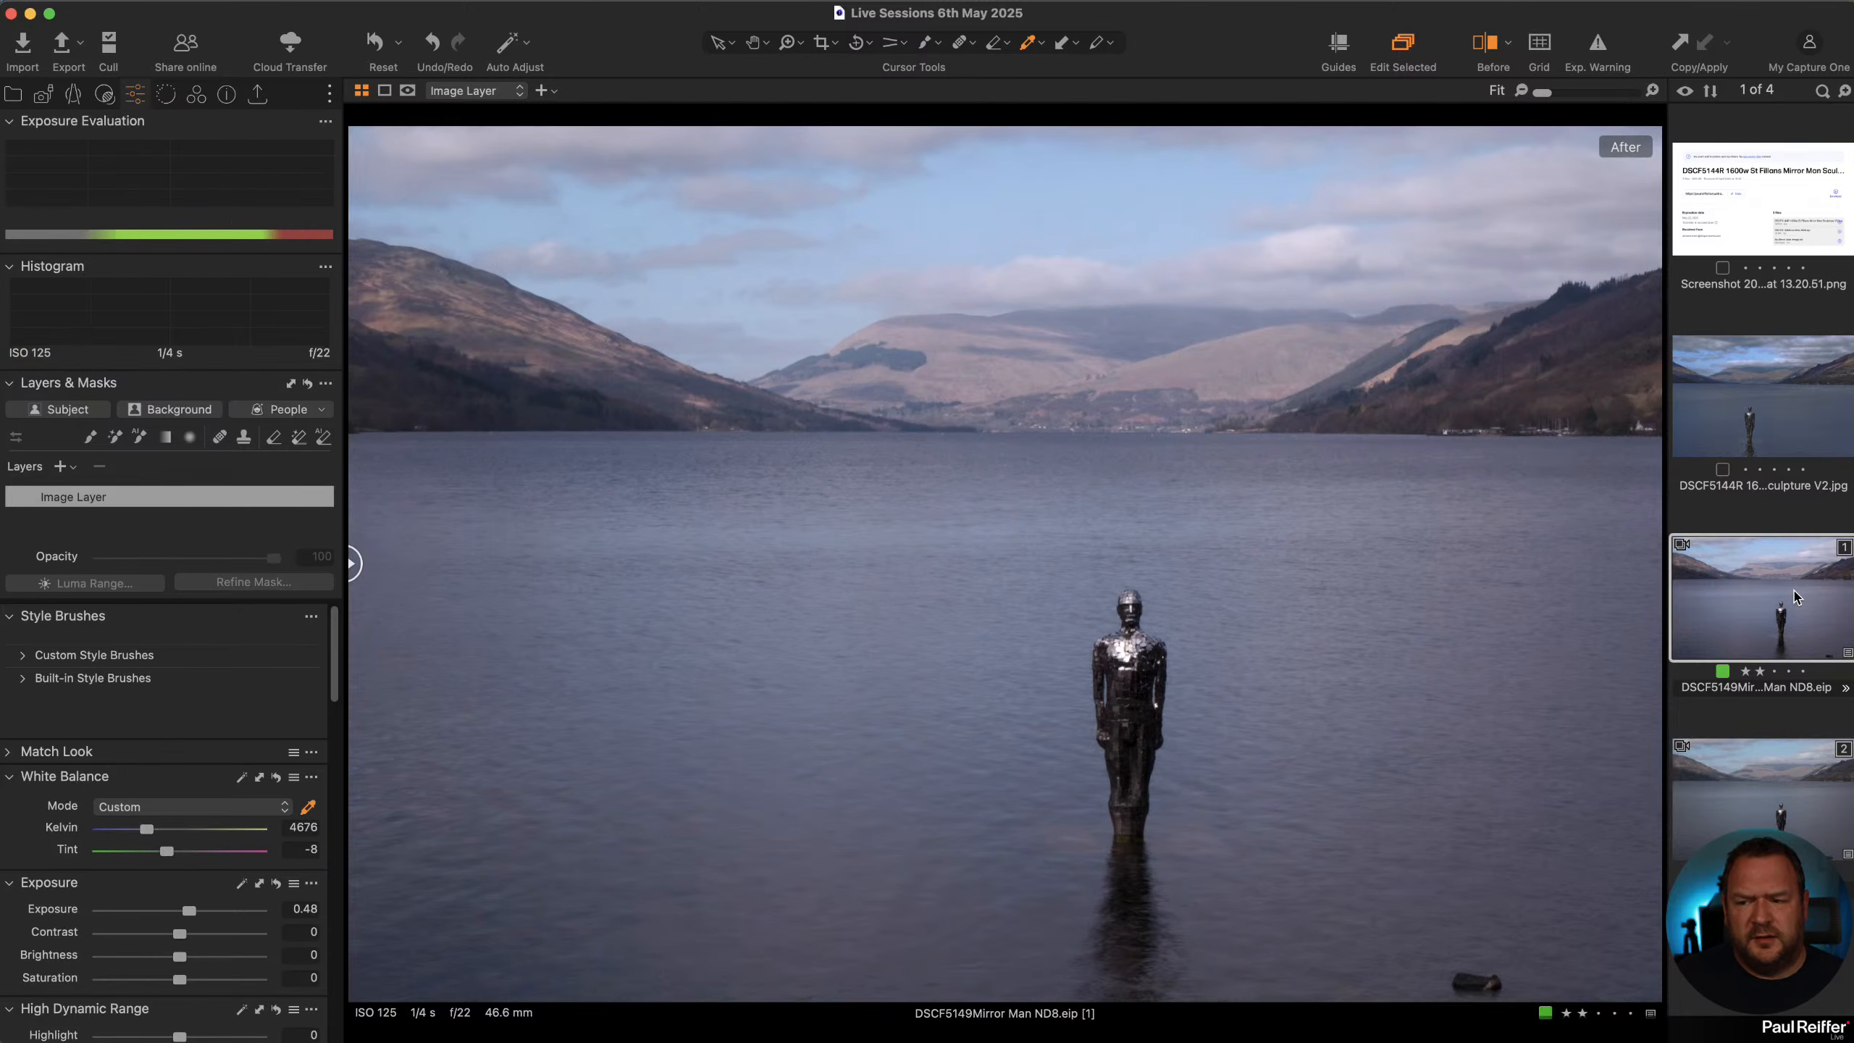
{"action": "left_click", "coordinate": [1769, 817]}
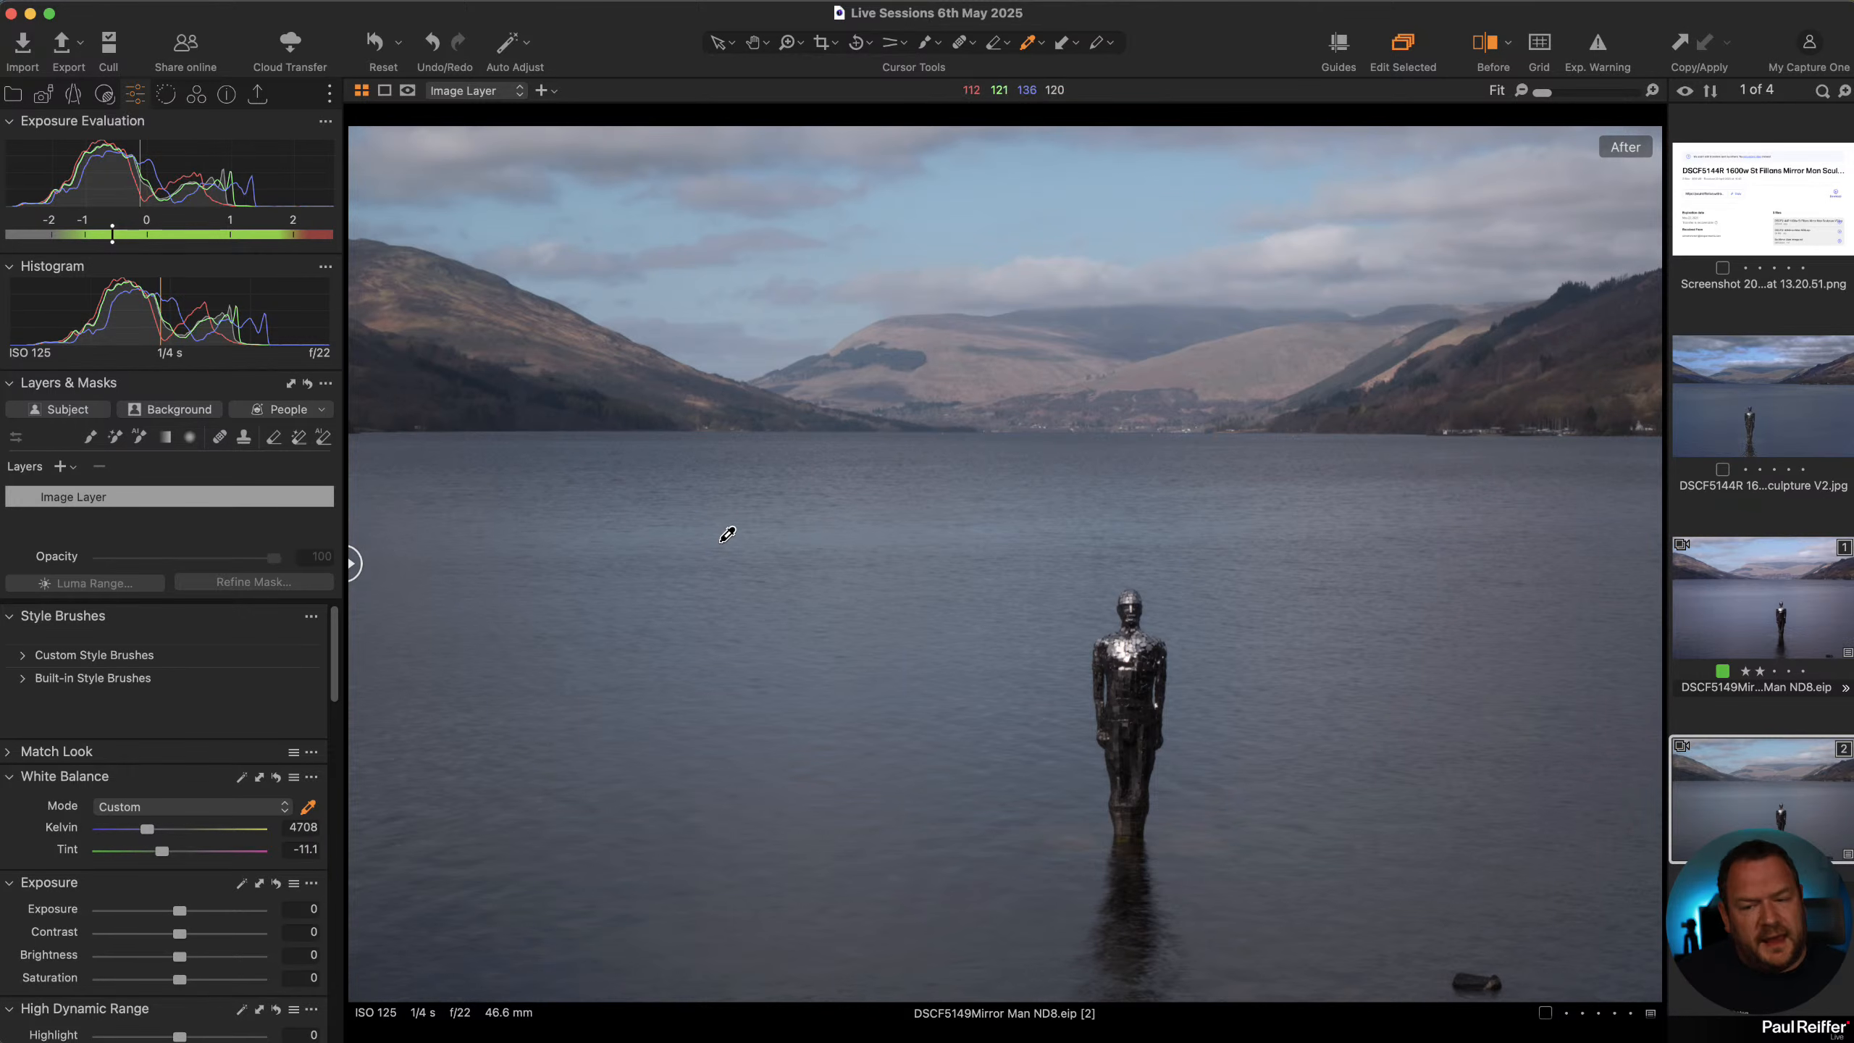
Create an AI mask layer over the lake water, hide its overlay and turn off the before/after view
{"action": "left_click", "coordinate": [140, 438]}
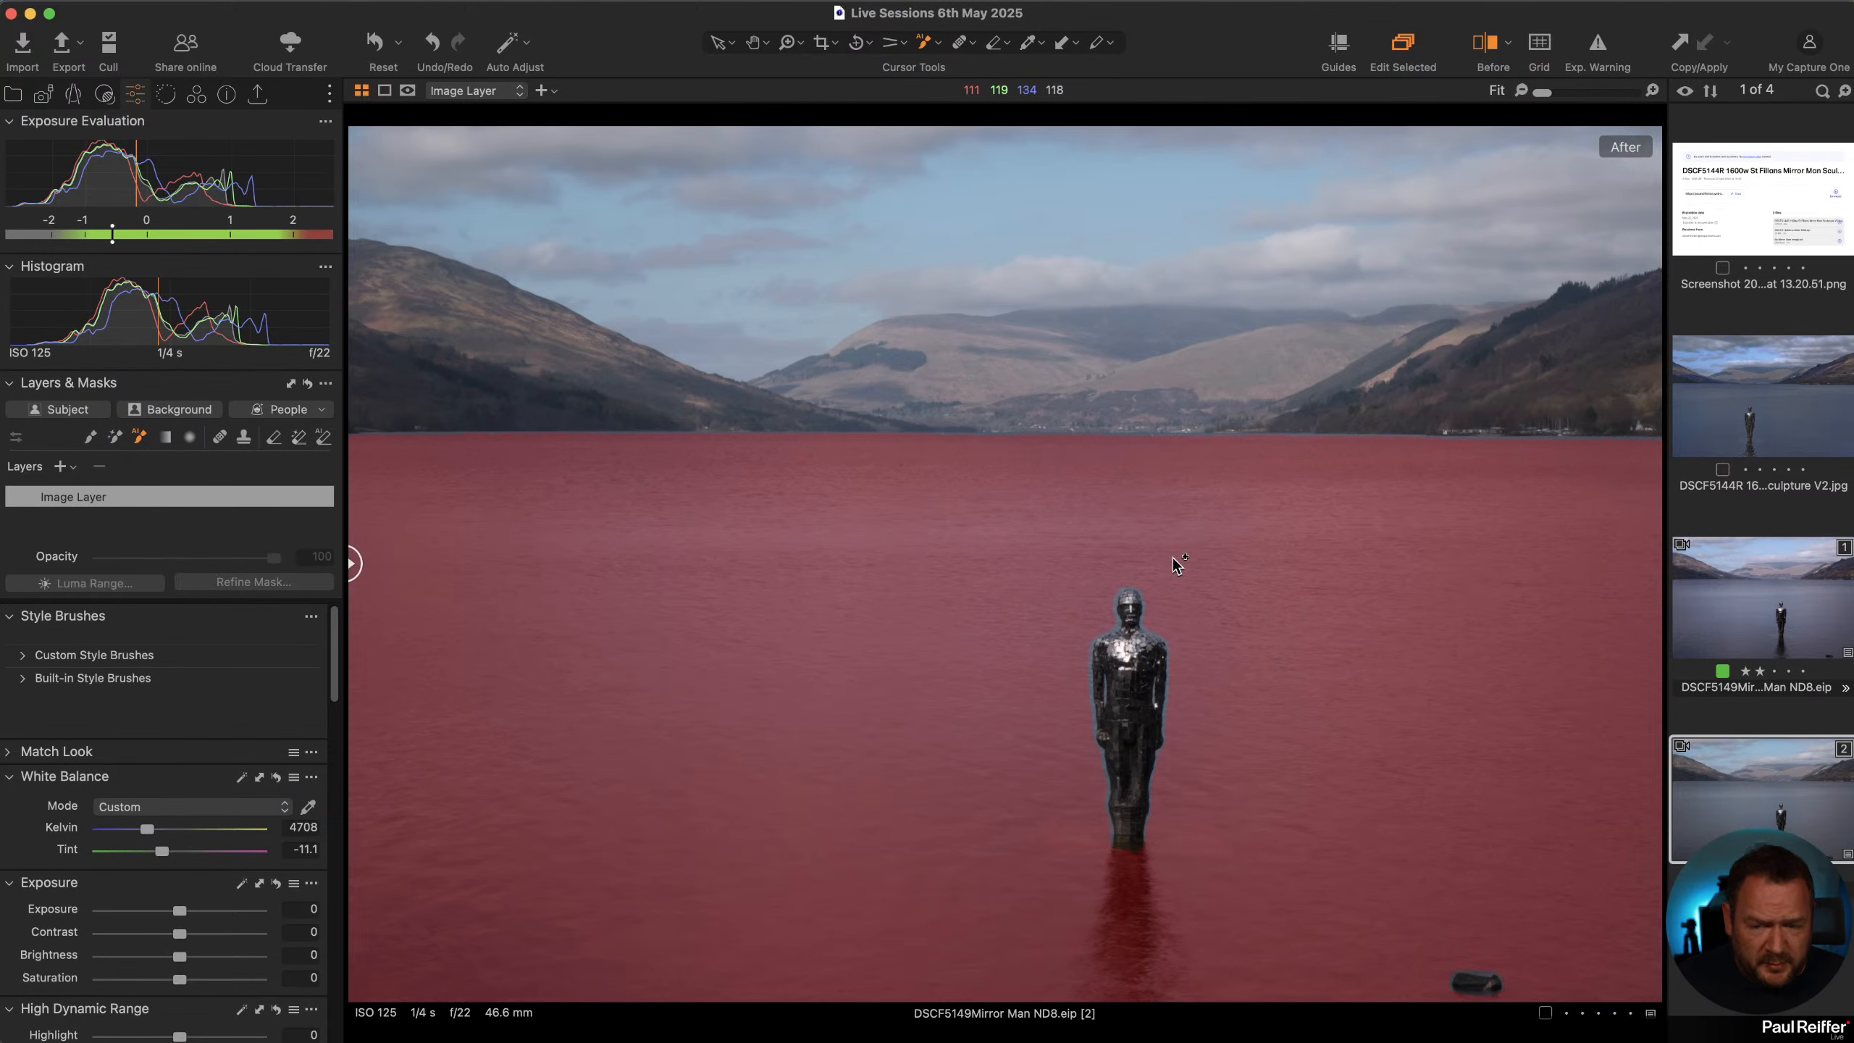
{"action": "left_click", "coordinate": [1103, 551]}
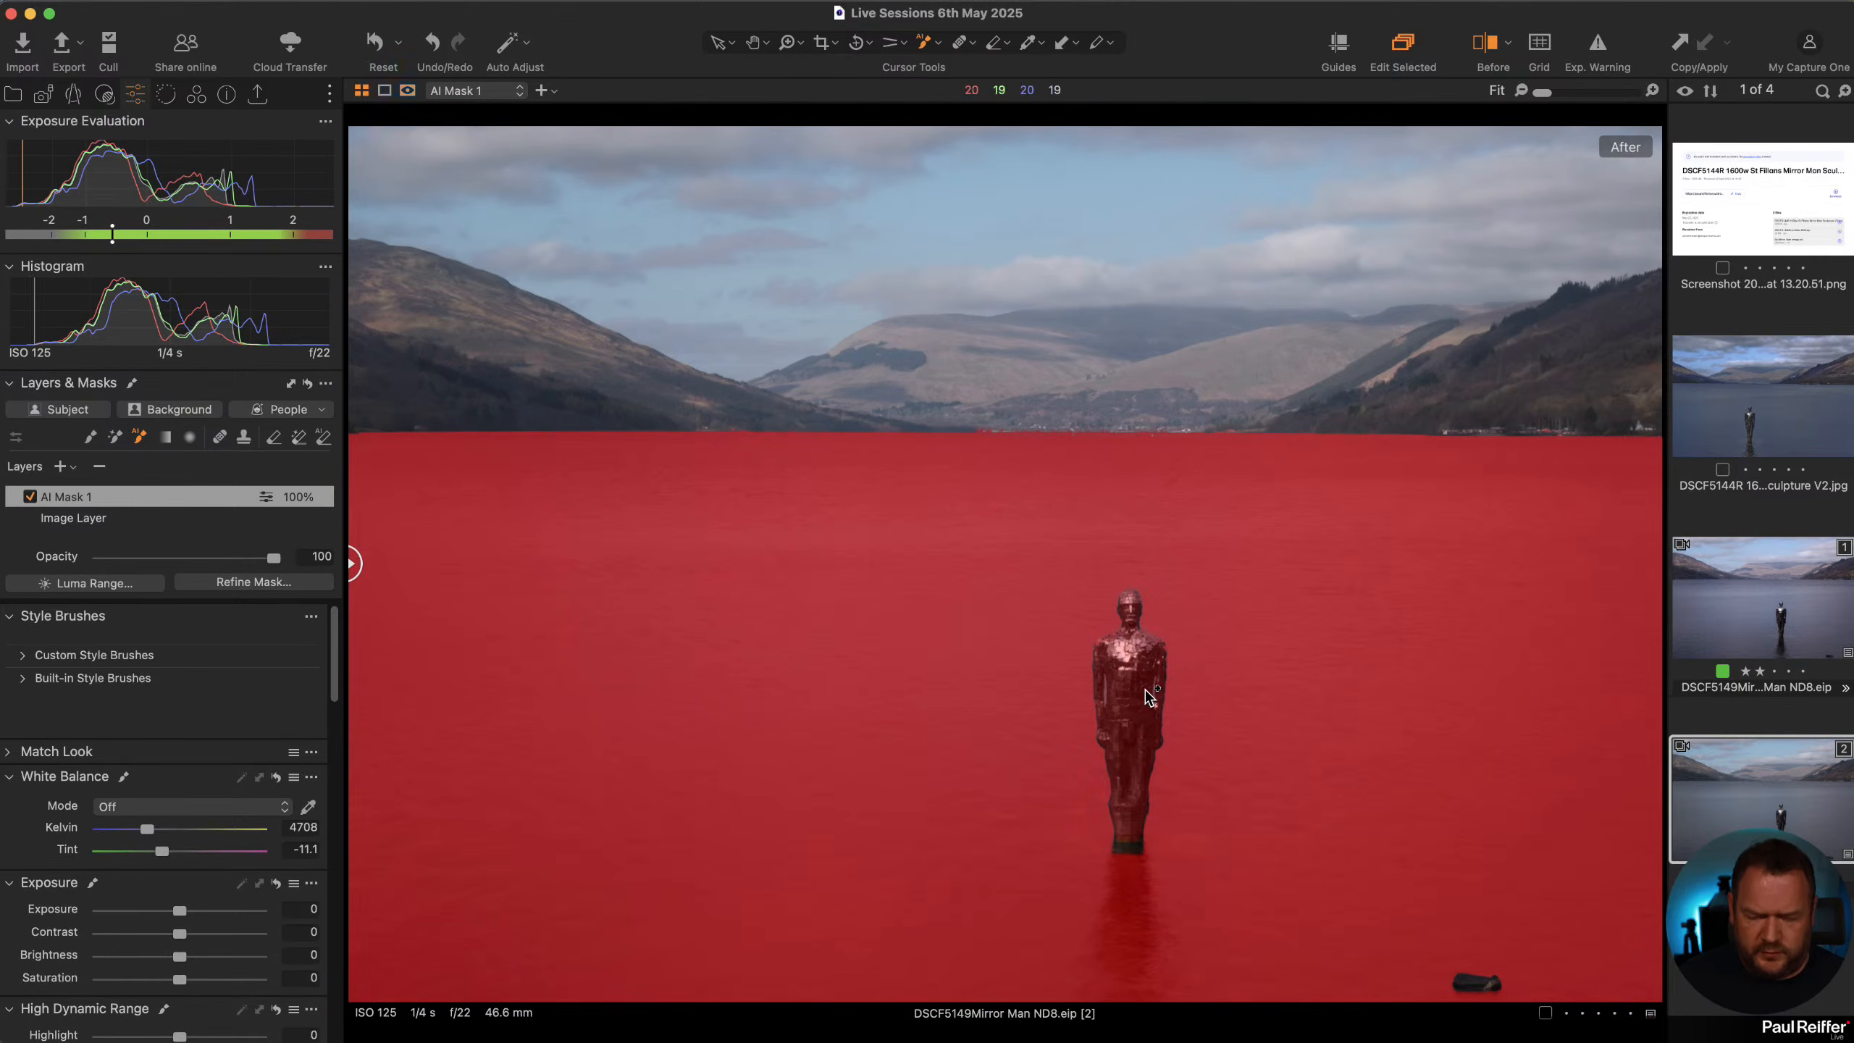
{"action": "key", "text": "m"}
{"action": "left_click", "coordinate": [1494, 44]}
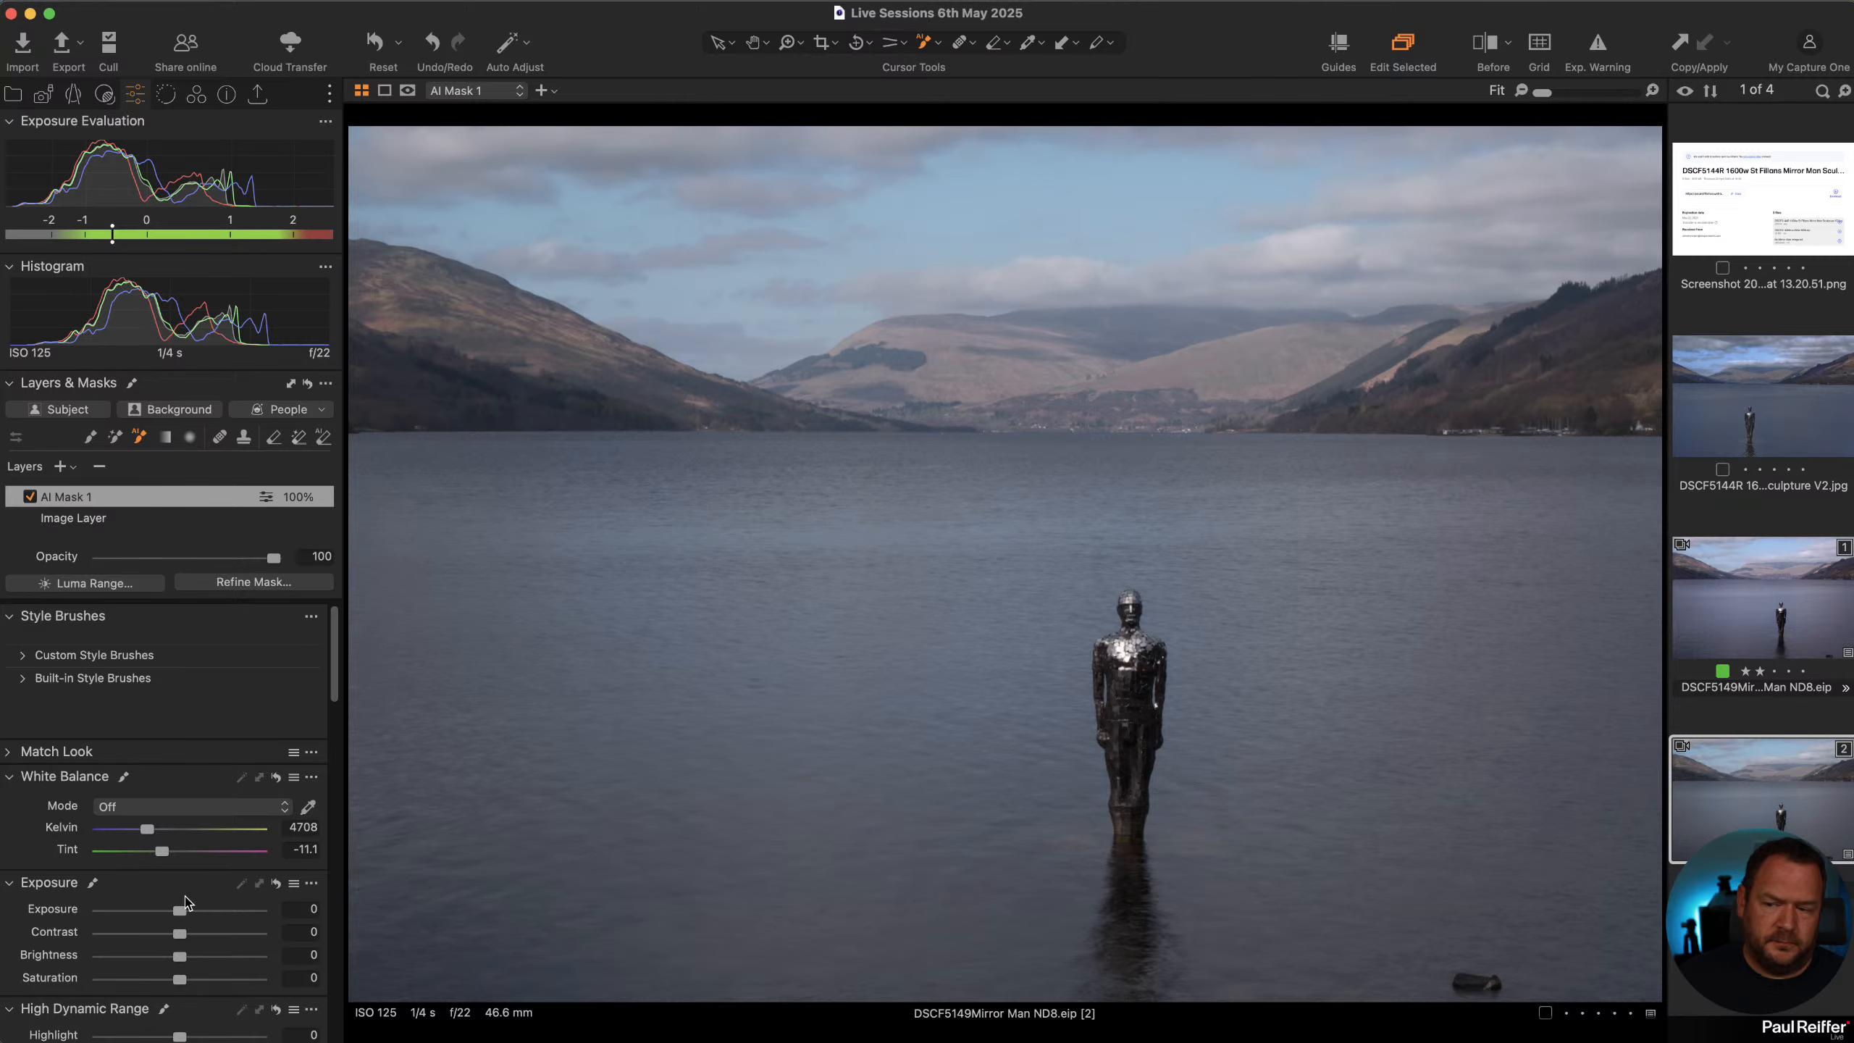
Set the water layer's contrast to -50 and flatten its Luma curve around a midpoint anchor, raising the shadows and lowering the highlights
{"action": "left_click_drag", "start_coordinate": [180, 933], "coordinate": [92, 933]}
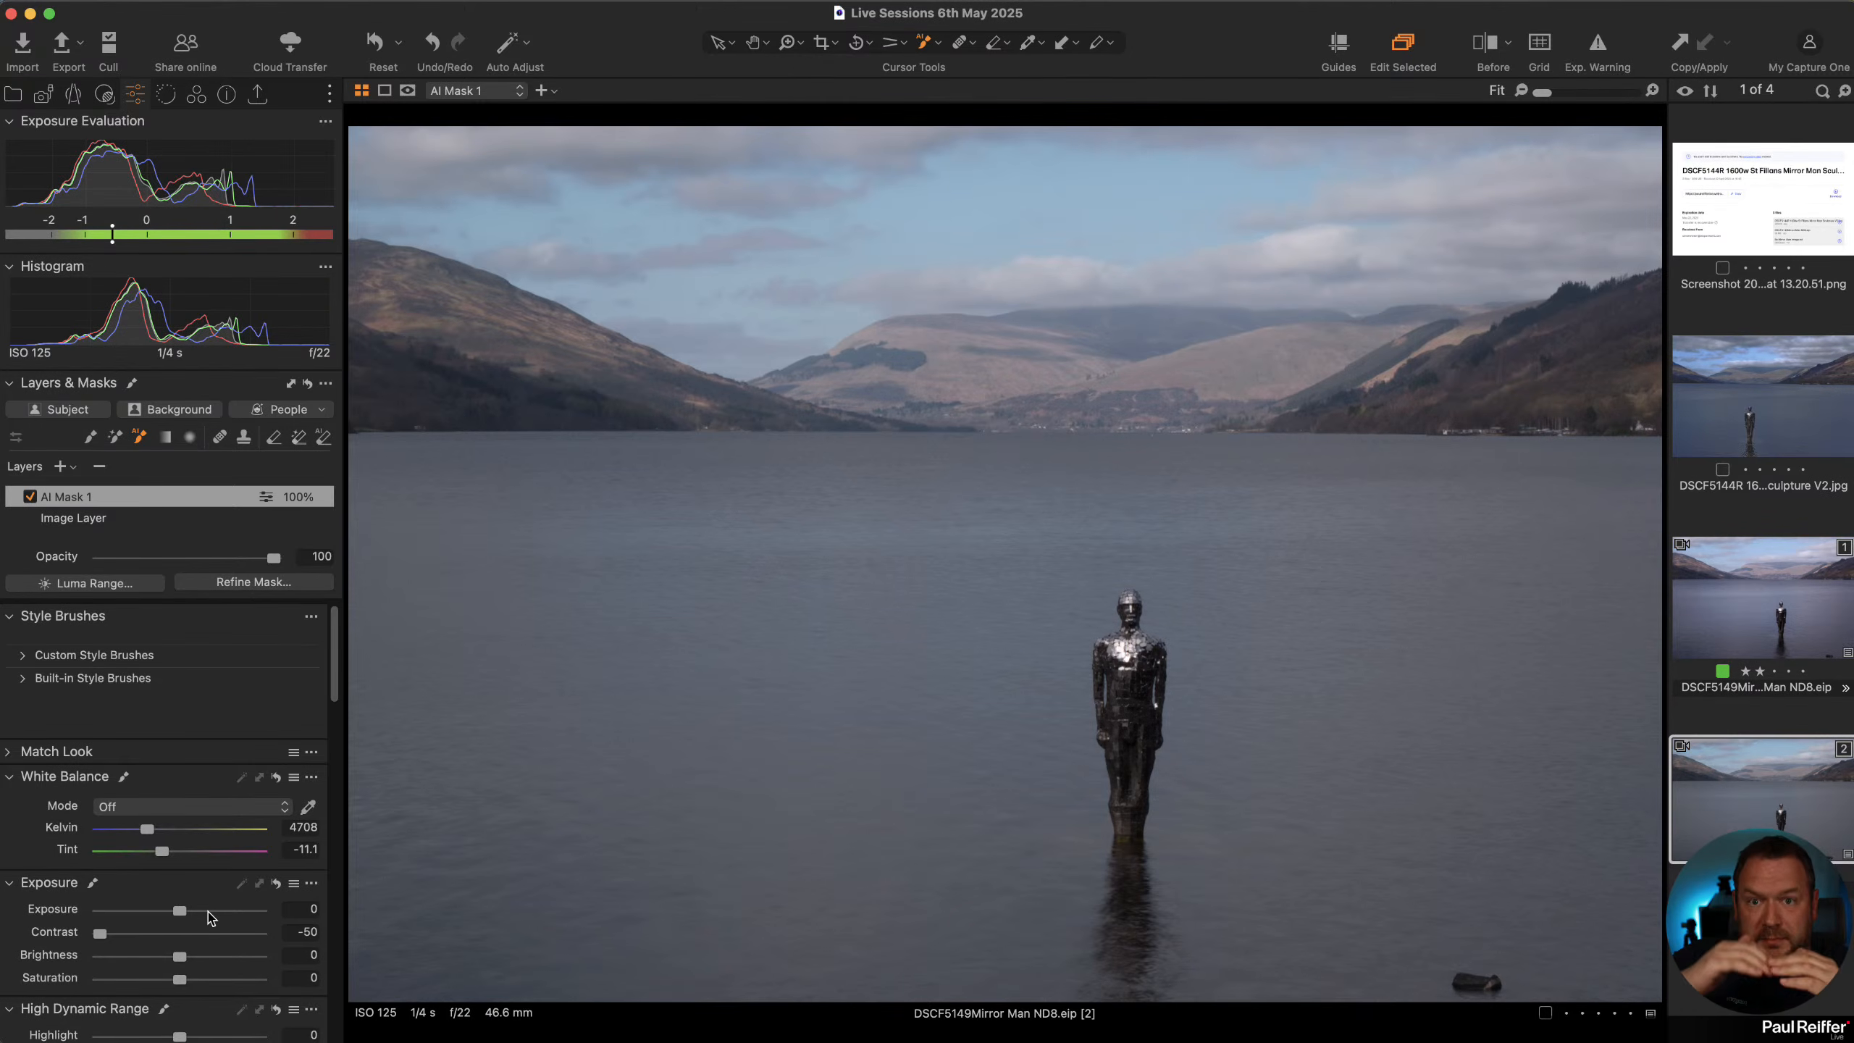
{"action": "scroll", "coordinate": [204, 908], "scroll_direction": "down", "scroll_amount": 8}
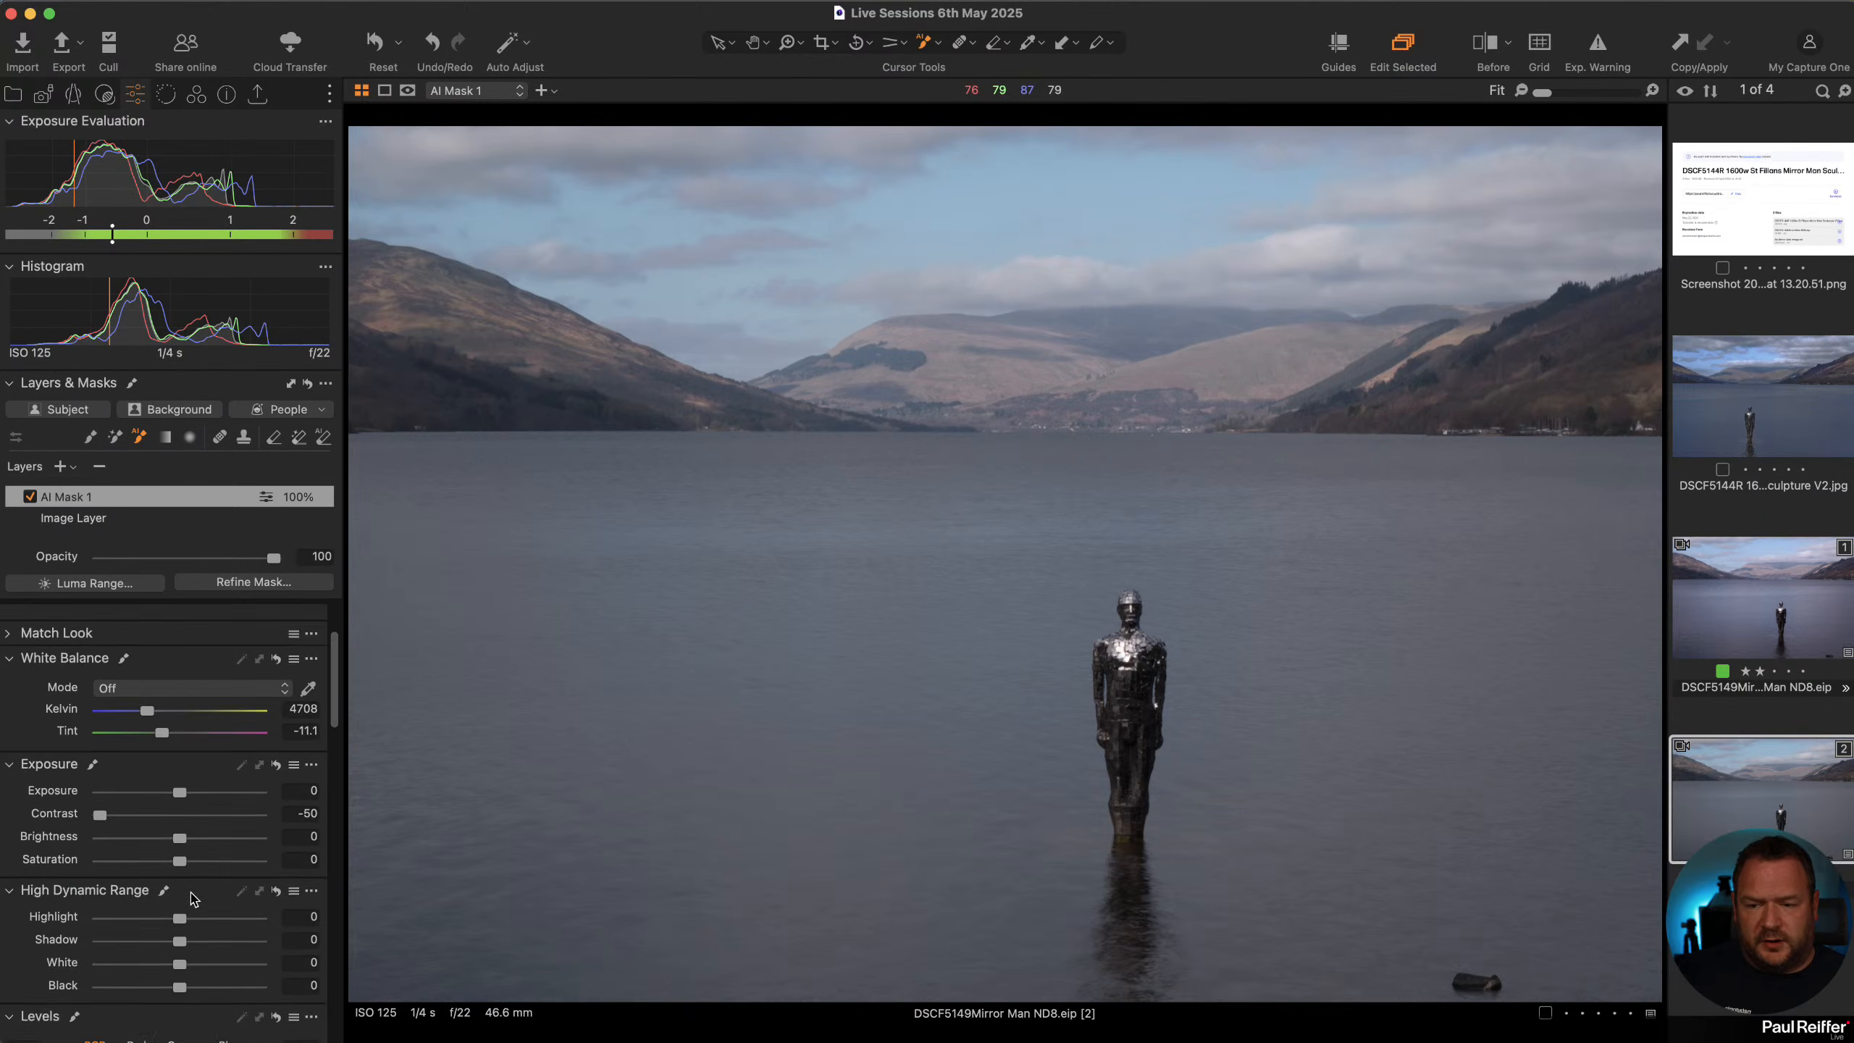
{"action": "scroll", "coordinate": [194, 898], "scroll_direction": "down", "scroll_amount": 10}
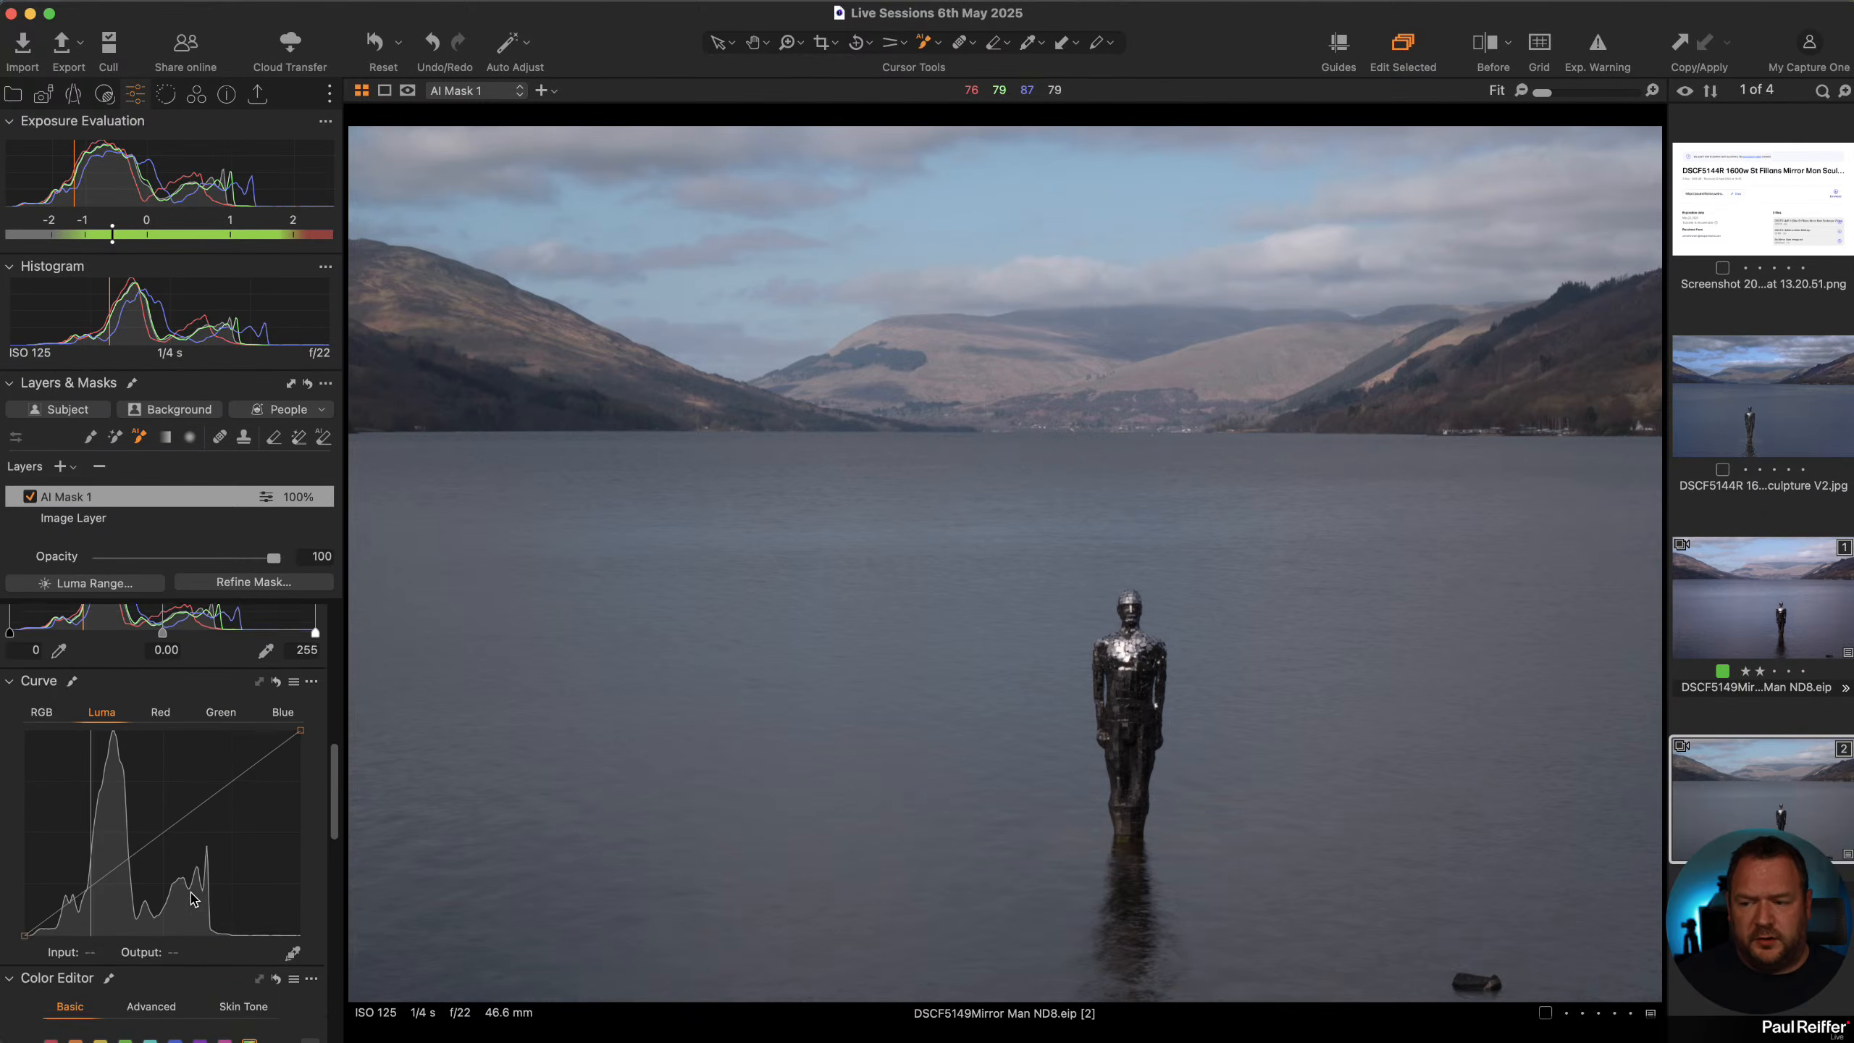
{"action": "left_click", "coordinate": [162, 820]}
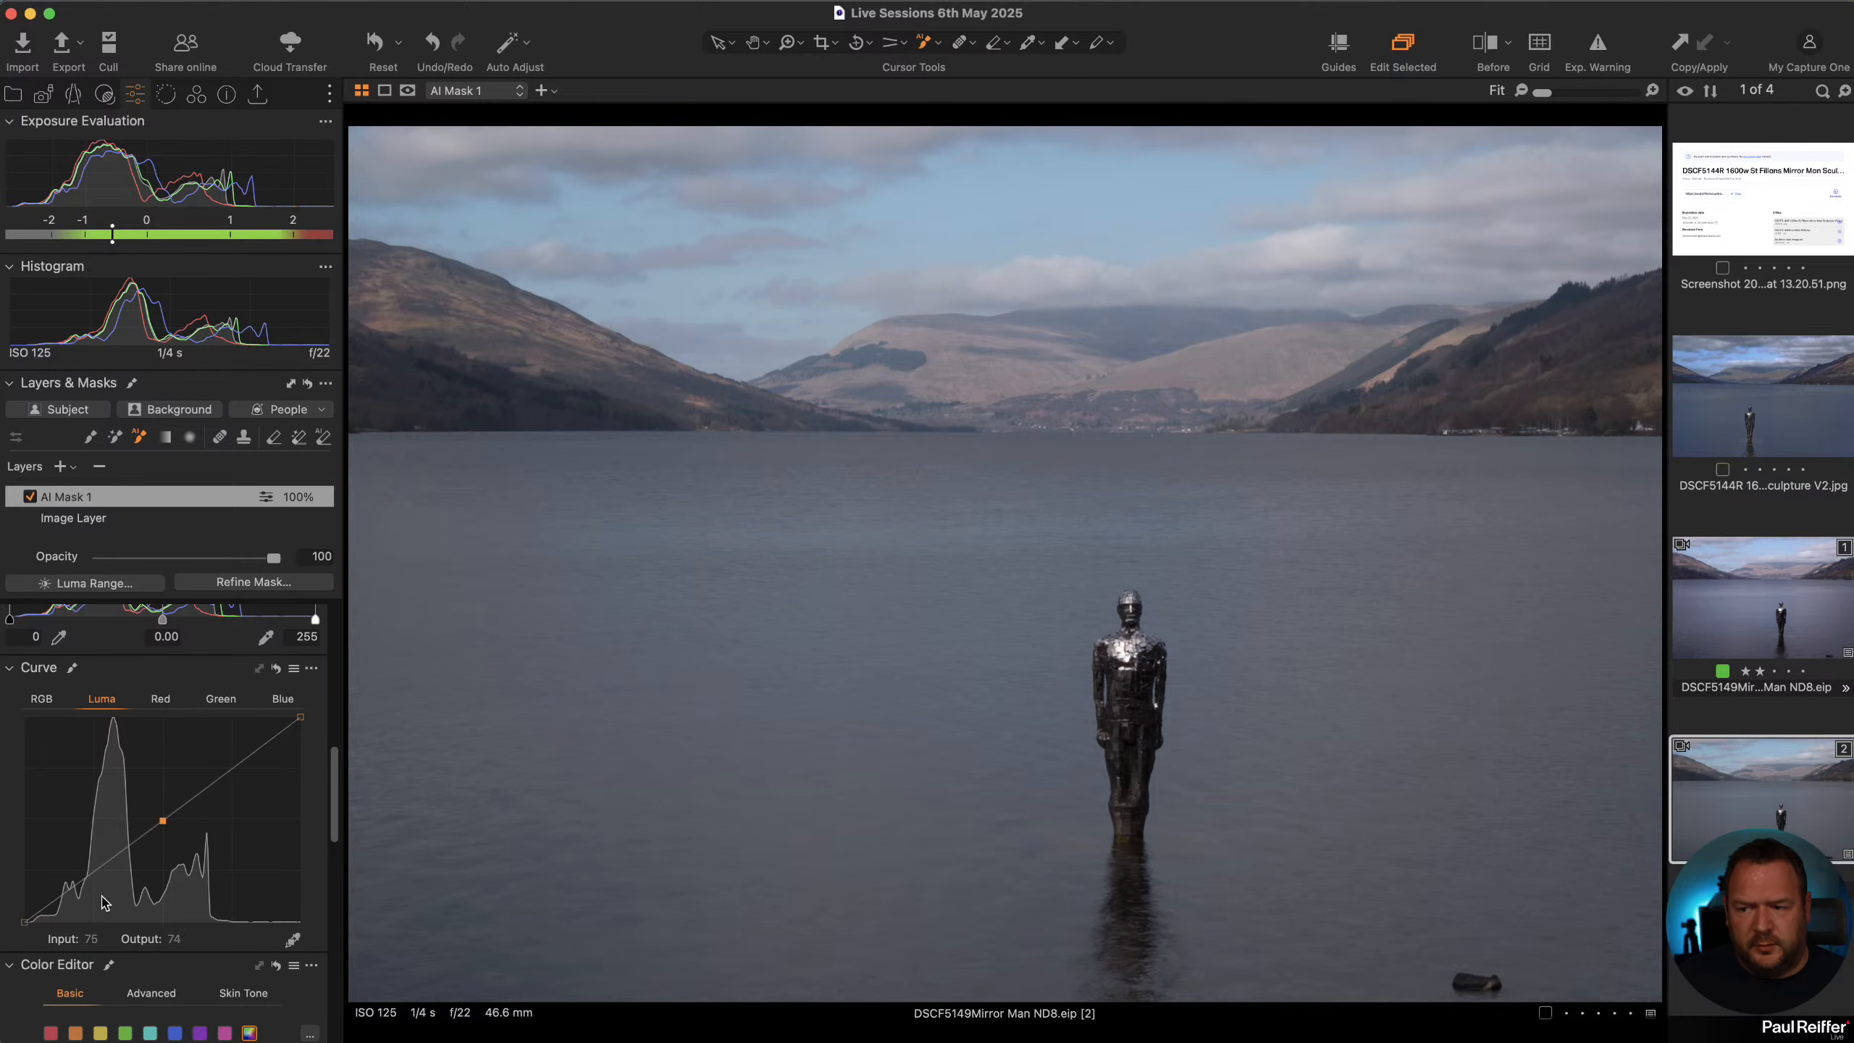
{"action": "left_click_drag", "start_coordinate": [100, 866], "coordinate": [99, 862]}
{"action": "left_click_drag", "start_coordinate": [247, 757], "coordinate": [247, 765]}
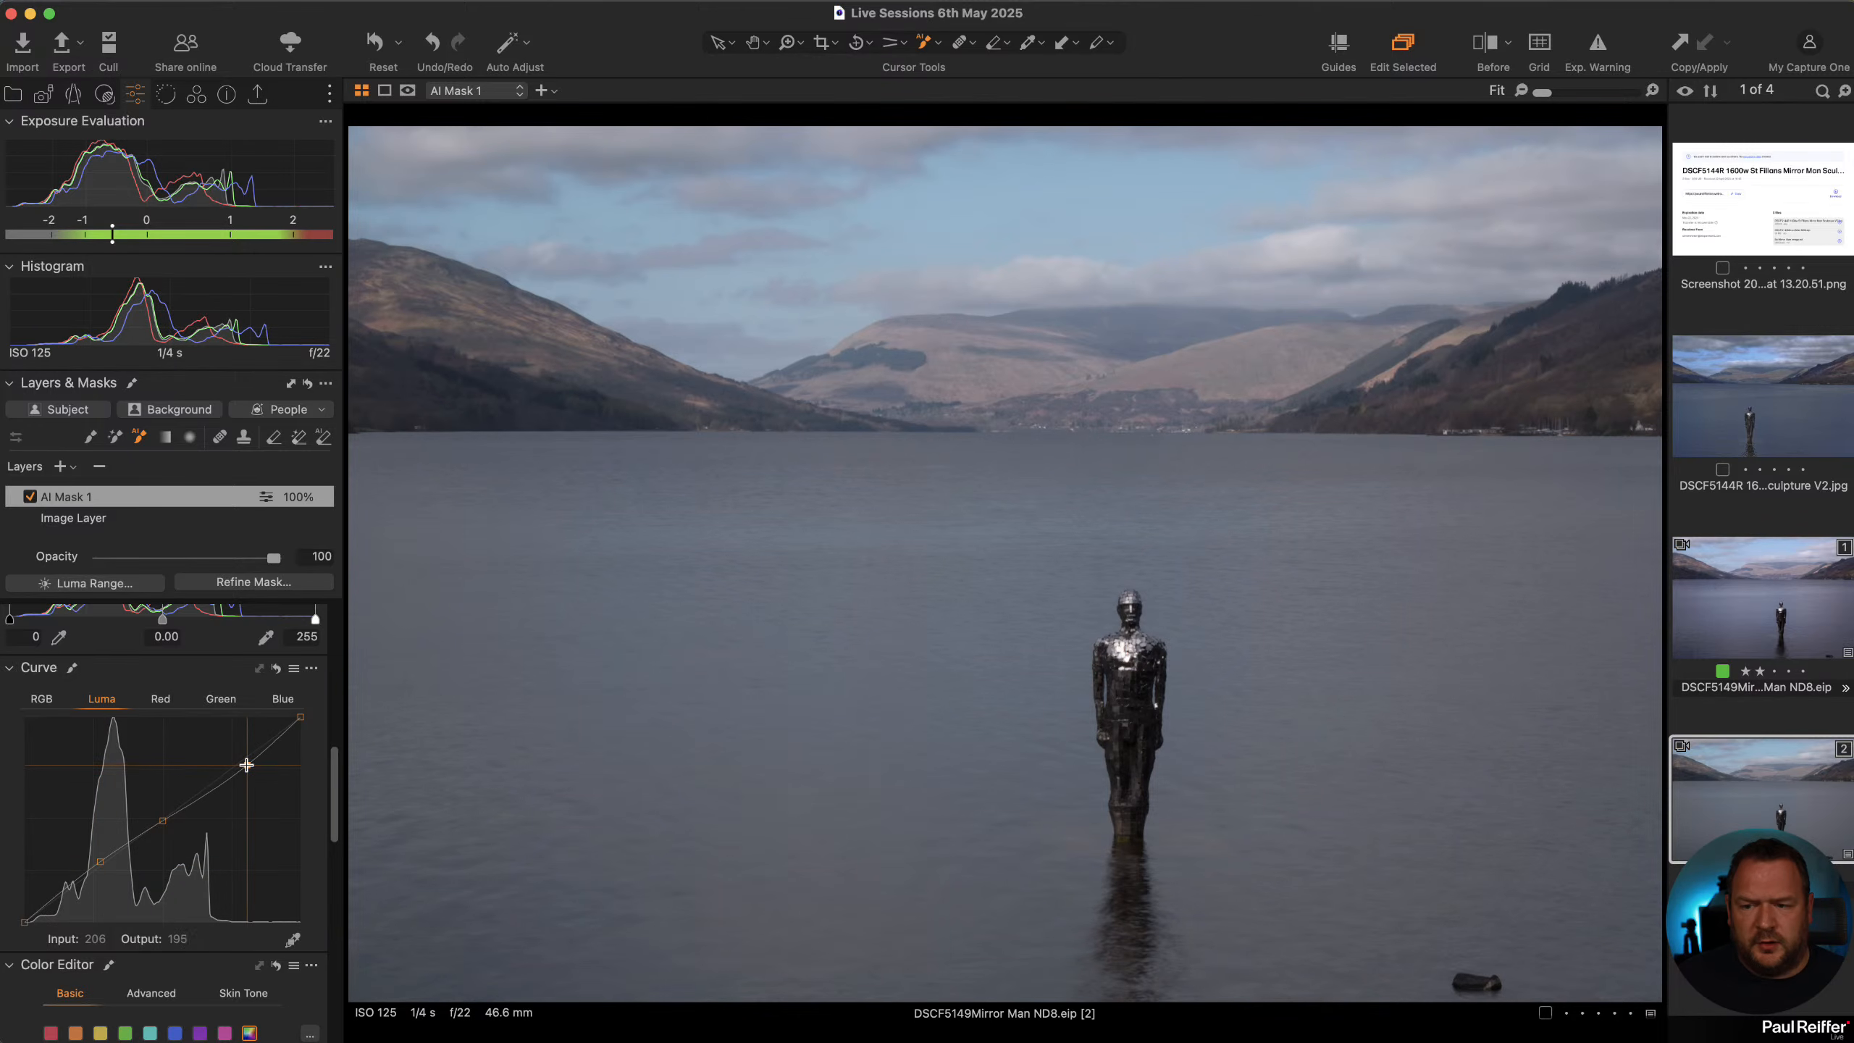
{"action": "left_click", "coordinate": [98, 860]}
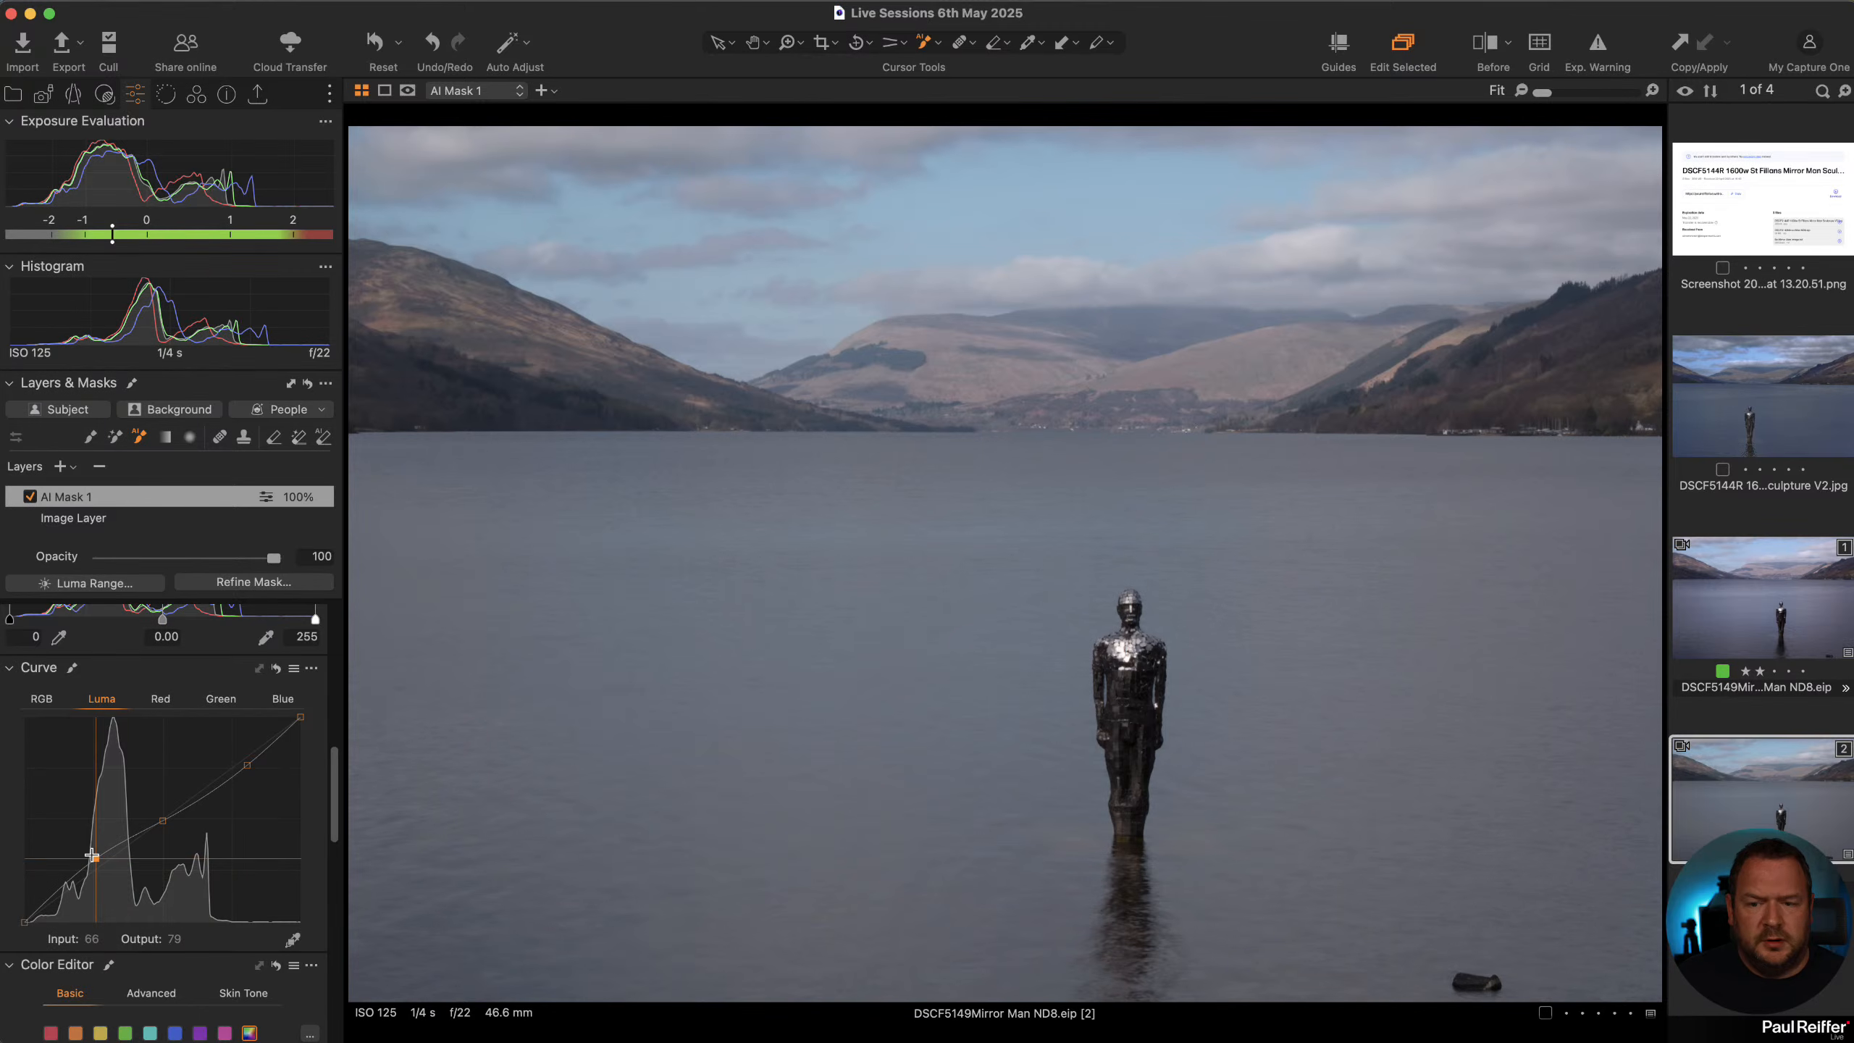
Move the water layer's Luma curve black and white endpoints inward and check the effect of the curve
{"action": "left_click_drag", "start_coordinate": [25, 922], "coordinate": [45, 923]}
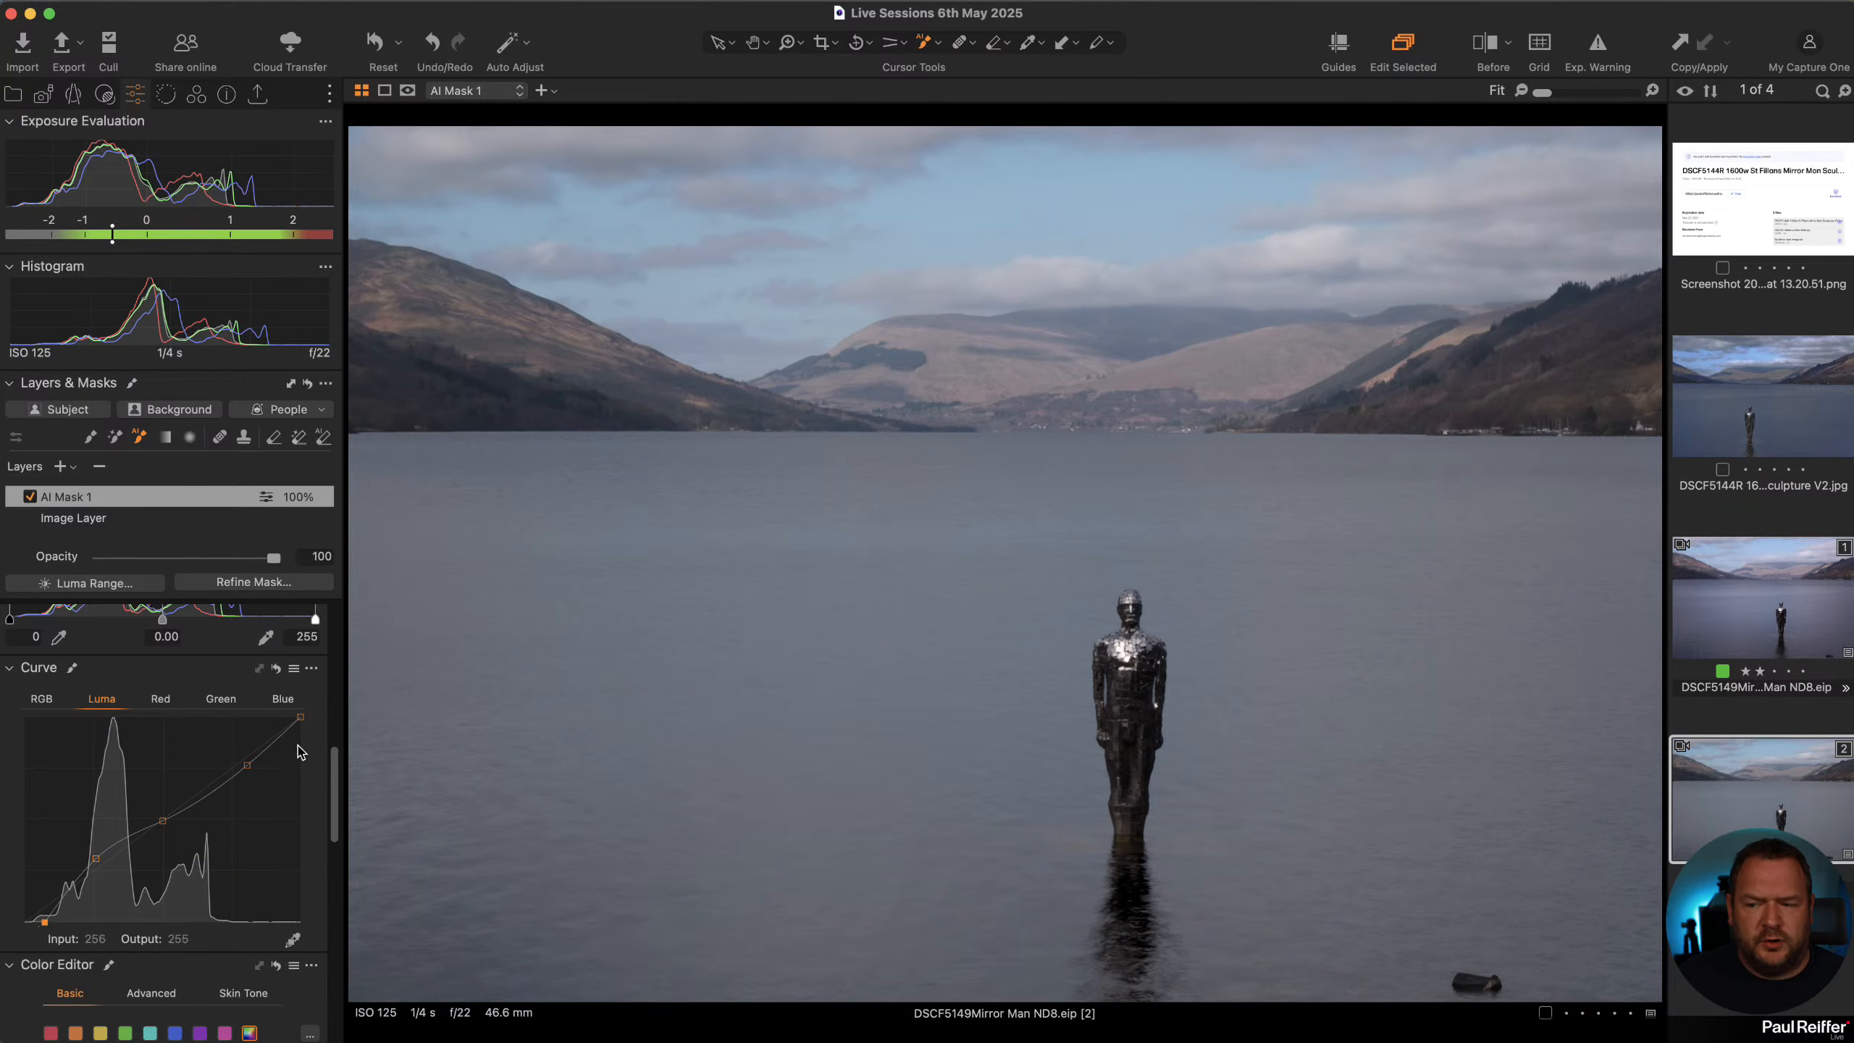
{"action": "left_click_drag", "start_coordinate": [300, 719], "coordinate": [291, 721]}
{"action": "left_click", "coordinate": [275, 669]}
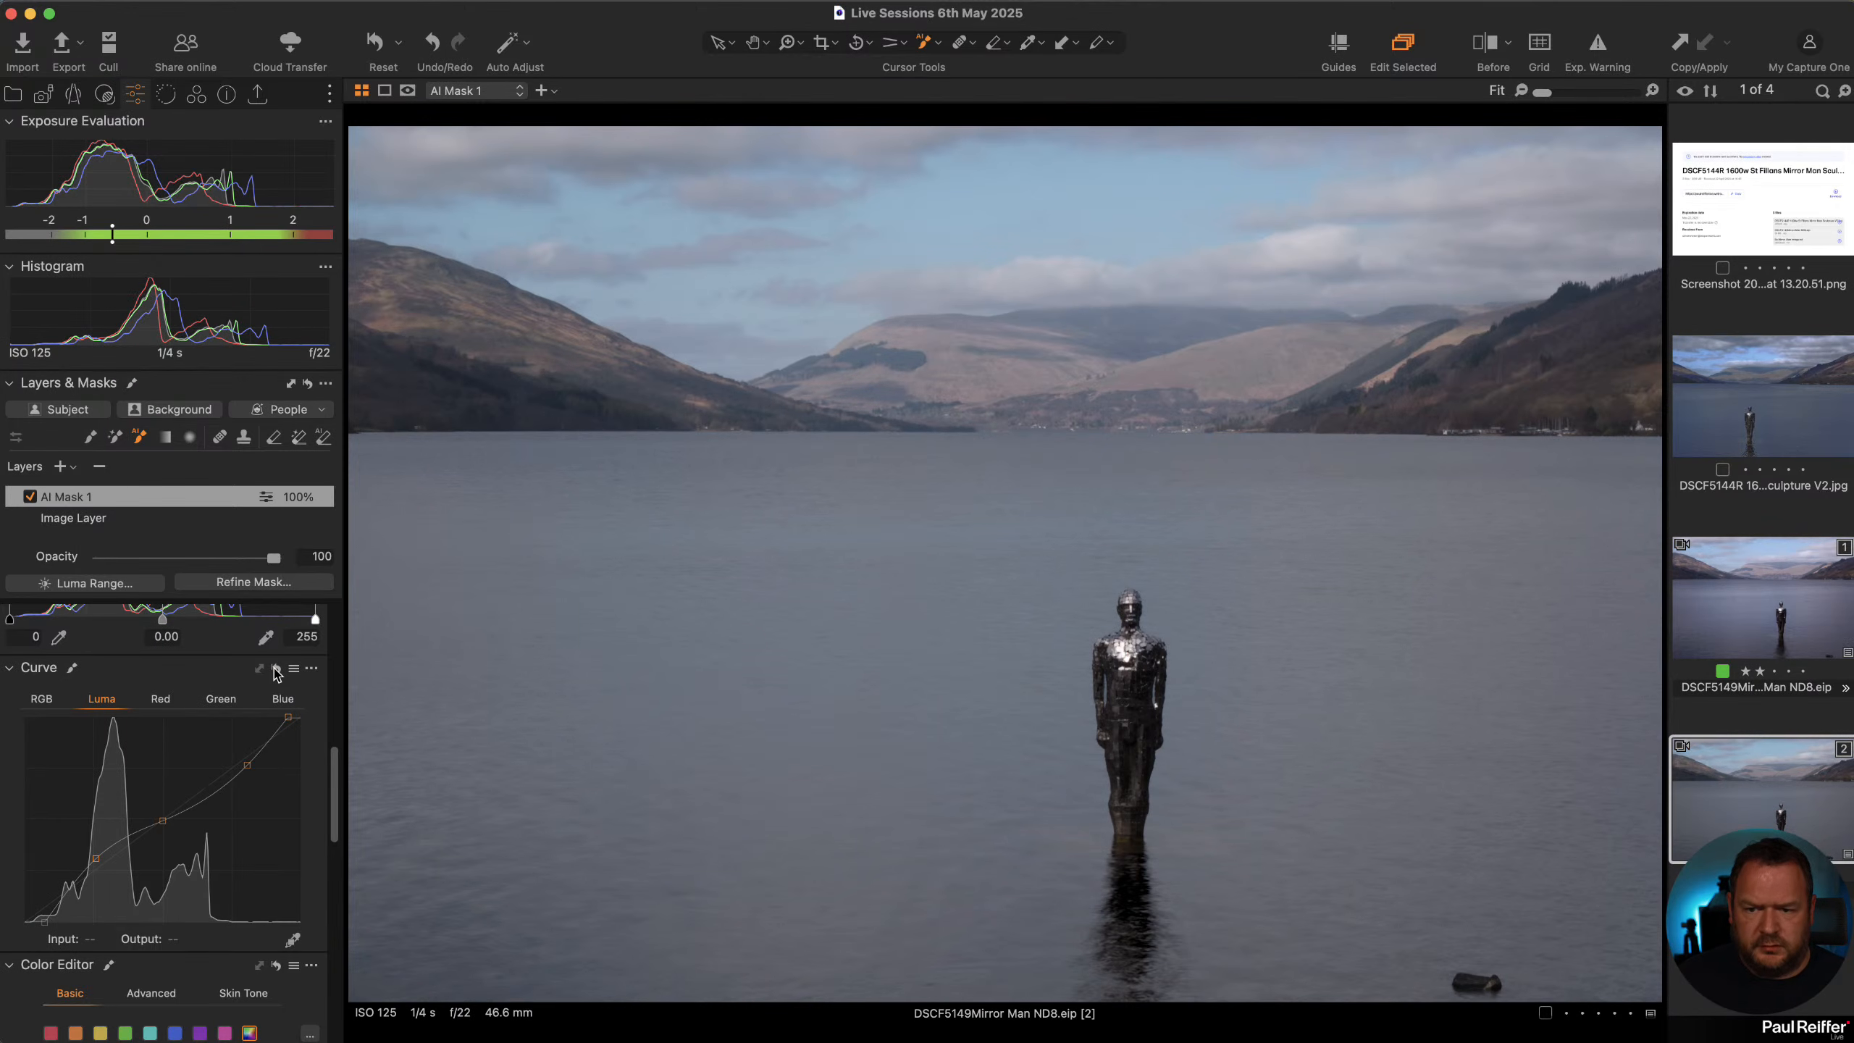
{"action": "left_click", "coordinate": [276, 669]}
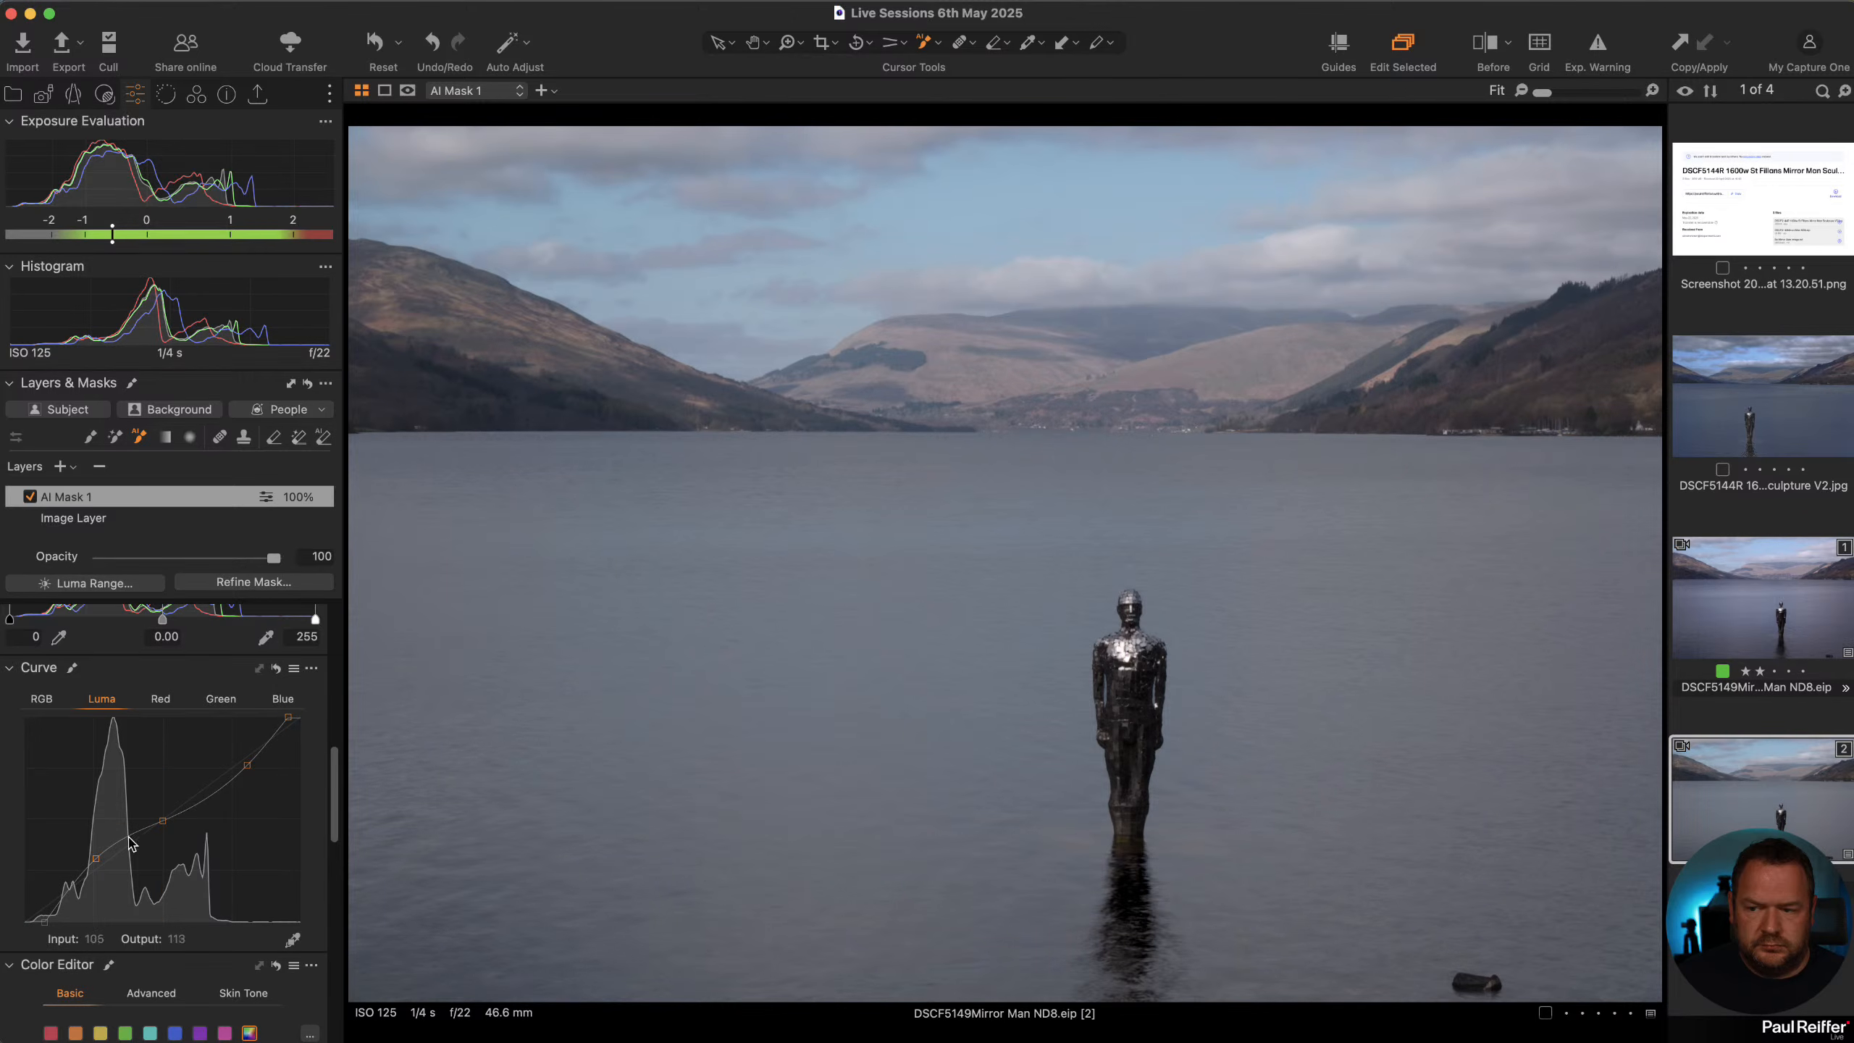
{"action": "left_click", "coordinate": [97, 858]}
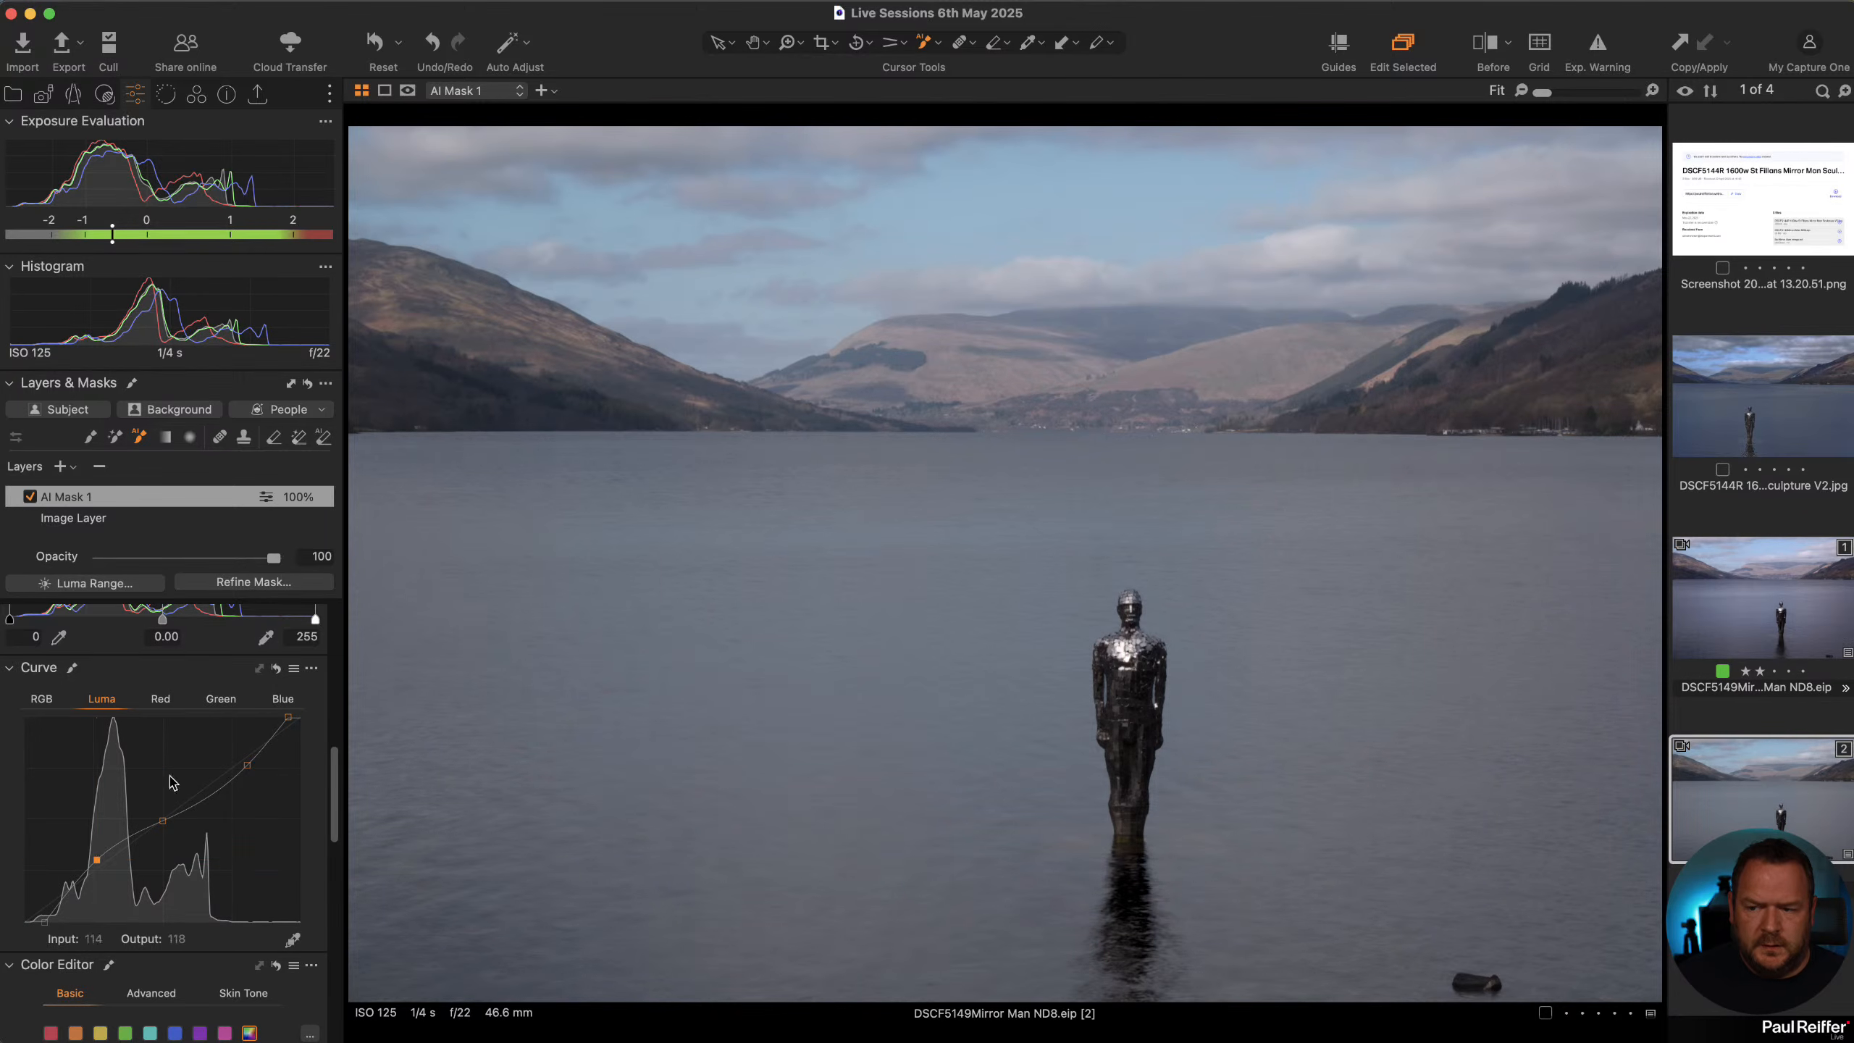
Soften the water layer with Clarity -80 and Dehaze -52, sampling the dehaze shadow tone from the water
{"action": "scroll", "coordinate": [200, 698], "scroll_direction": "down", "scroll_amount": 3}
{"action": "scroll", "coordinate": [198, 697], "scroll_direction": "down", "scroll_amount": 10}
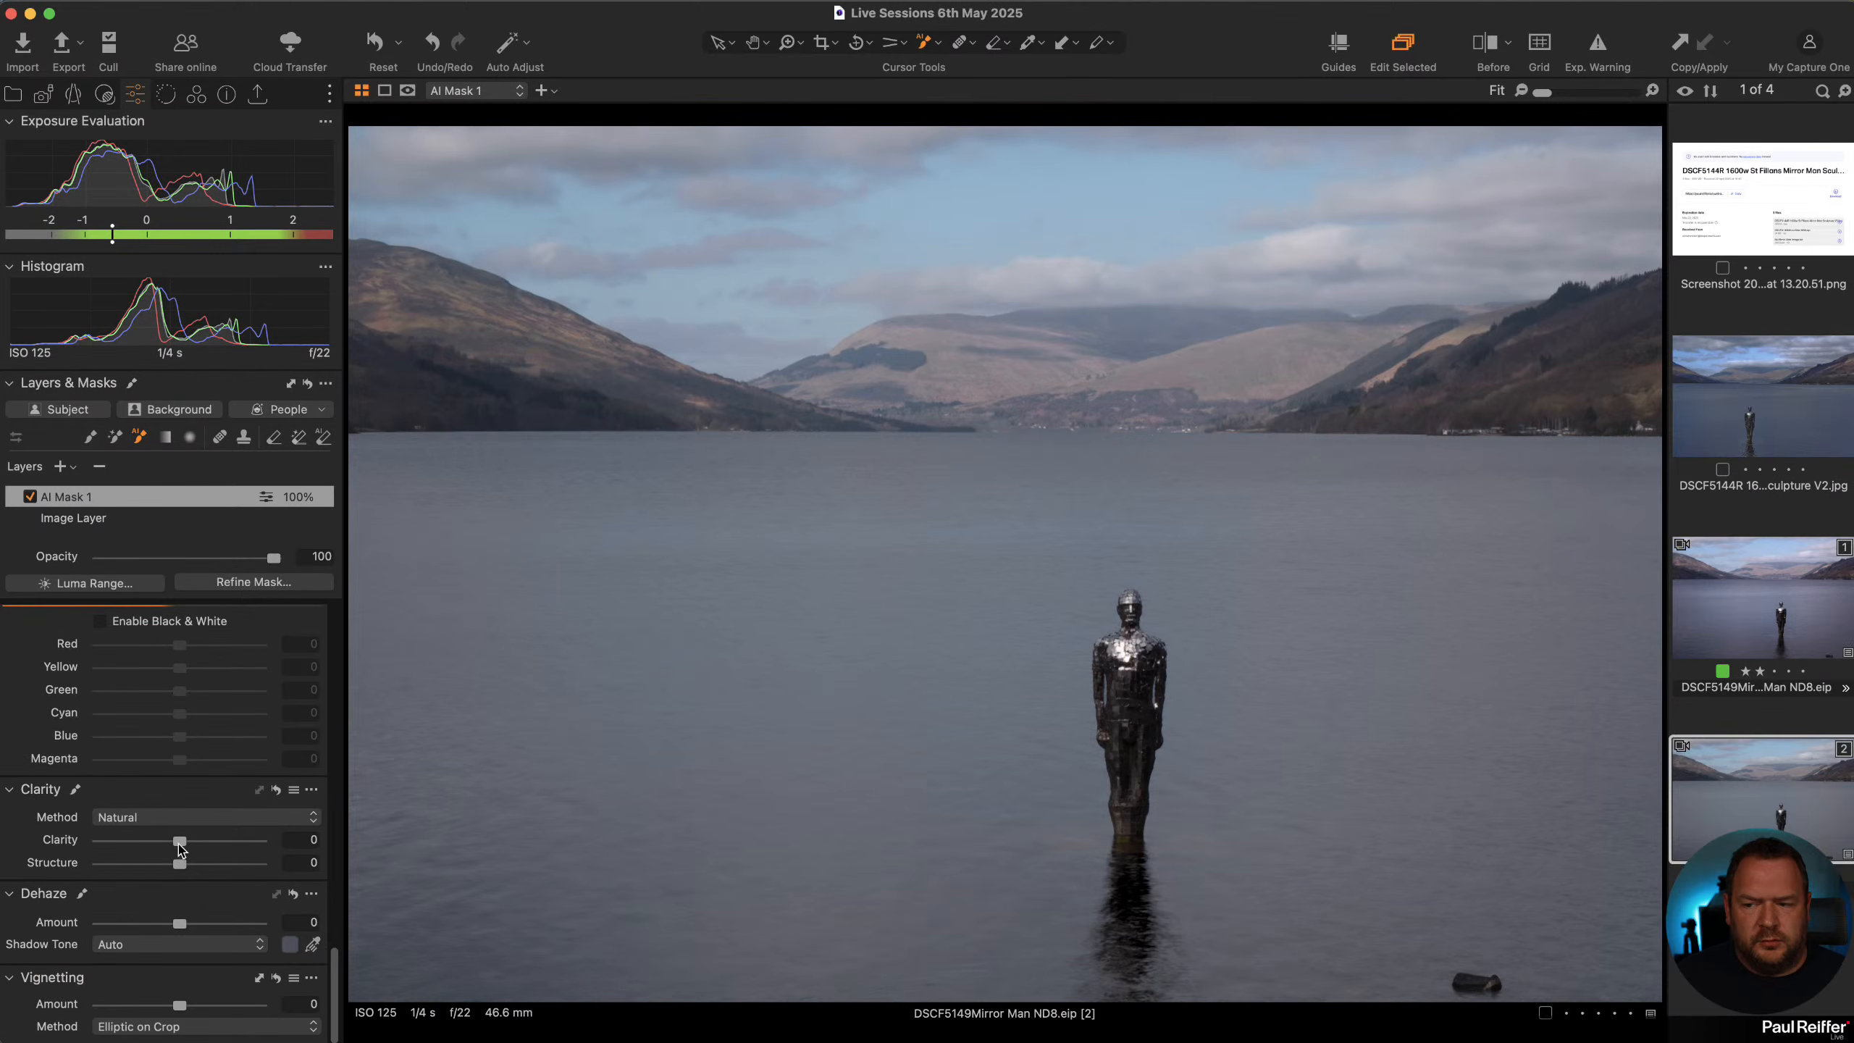
{"action": "left_click_drag", "start_coordinate": [181, 844], "coordinate": [118, 847]}
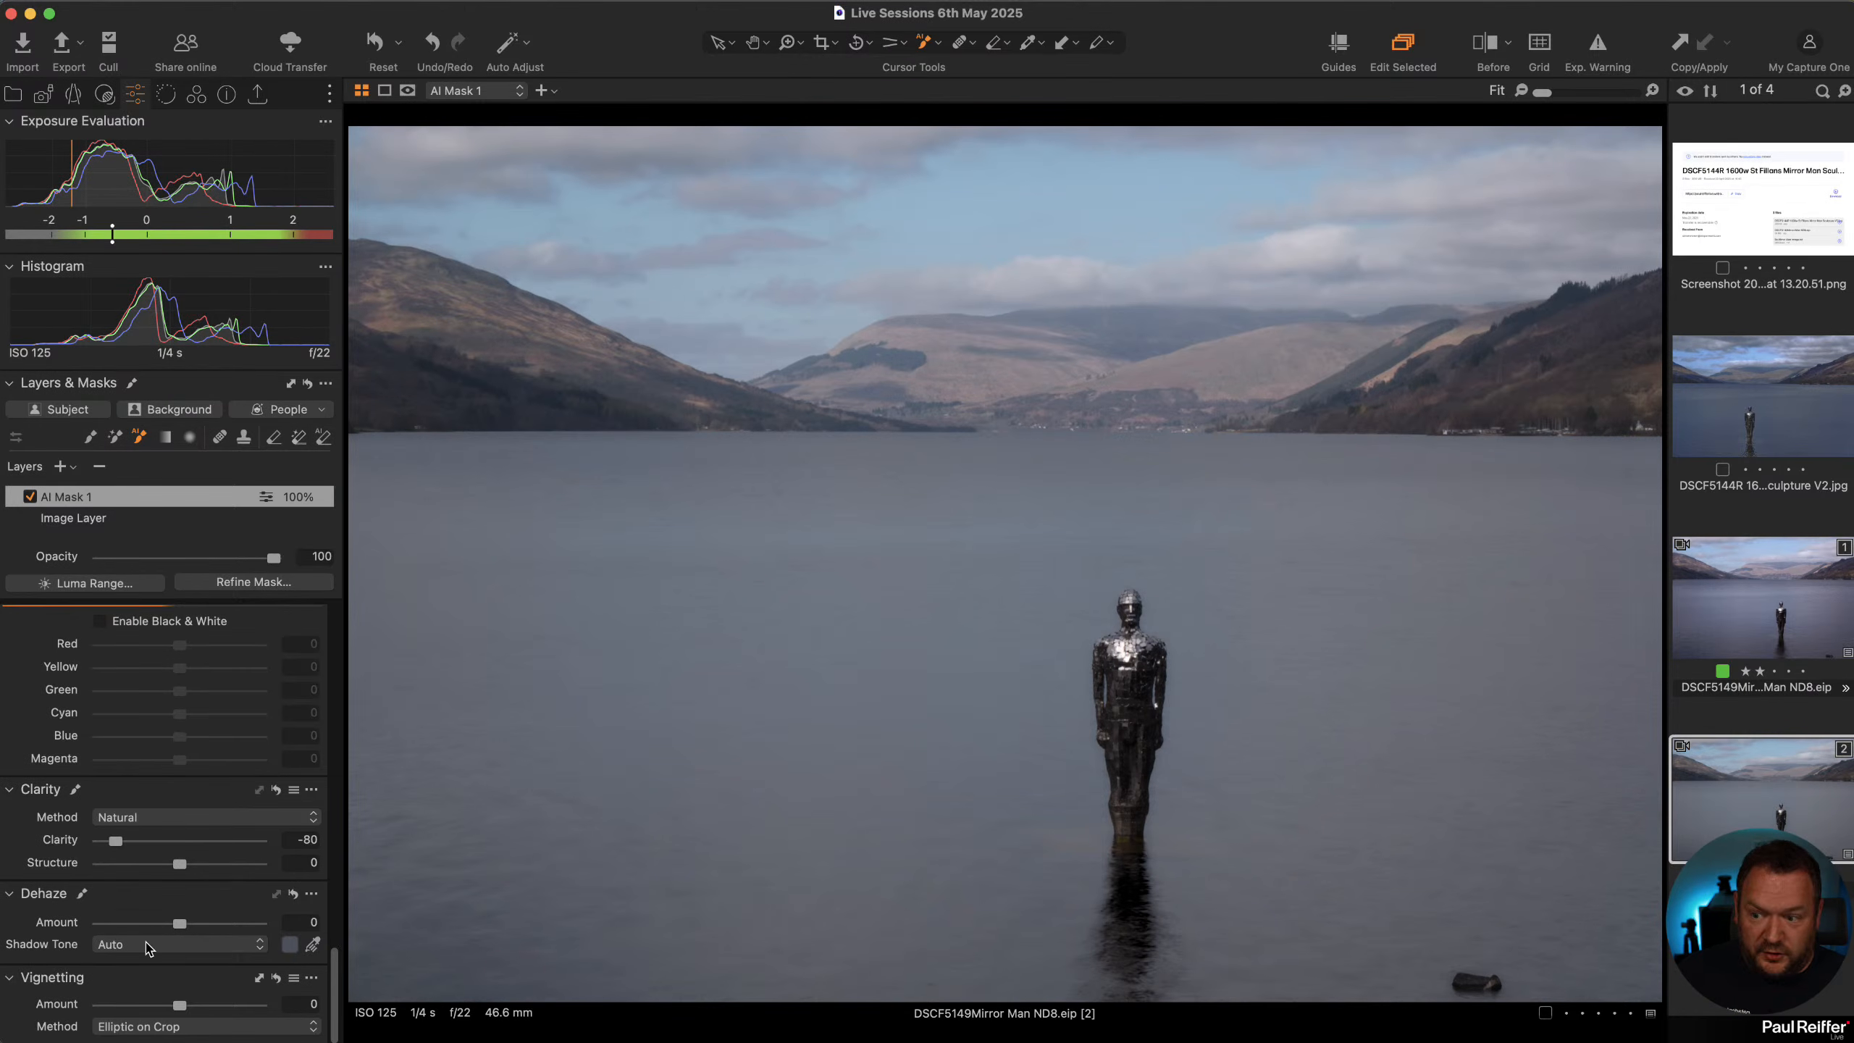
{"action": "left_click_drag", "start_coordinate": [182, 925], "coordinate": [140, 926]}
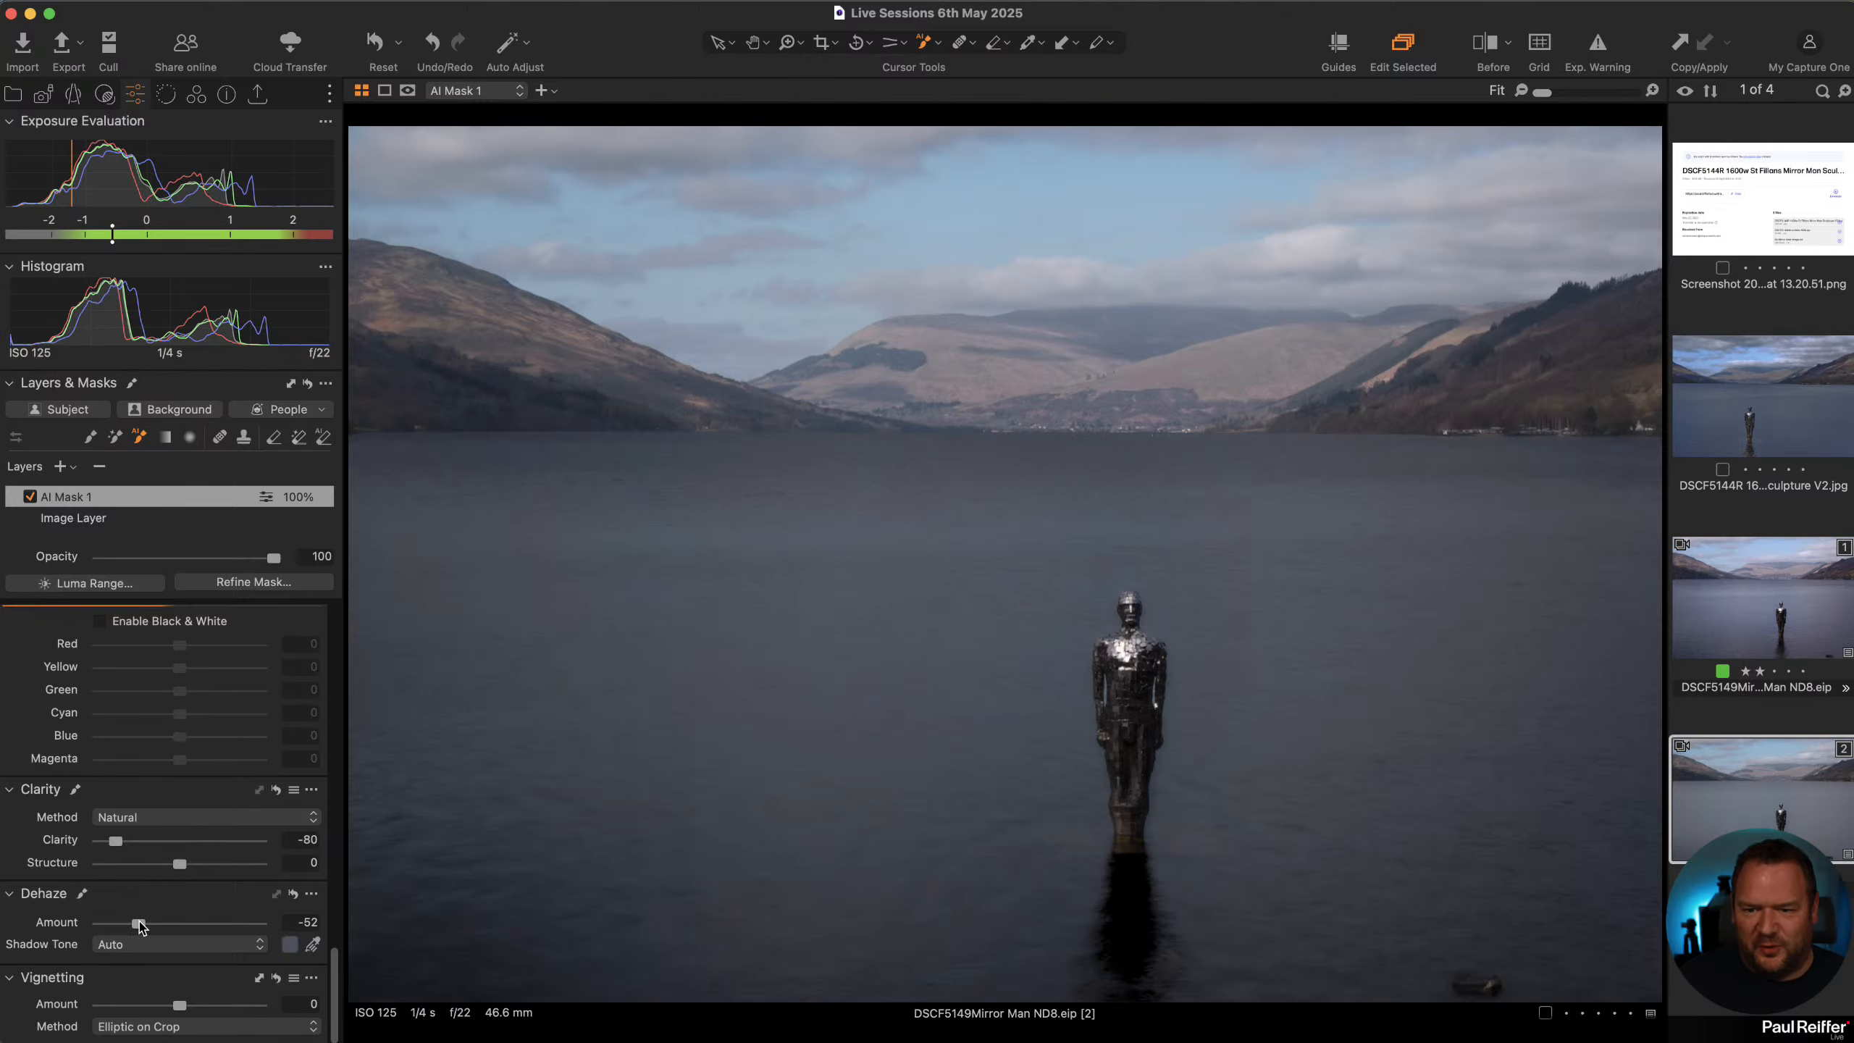
{"action": "left_click", "coordinate": [314, 945]}
{"action": "left_click", "coordinate": [944, 629]}
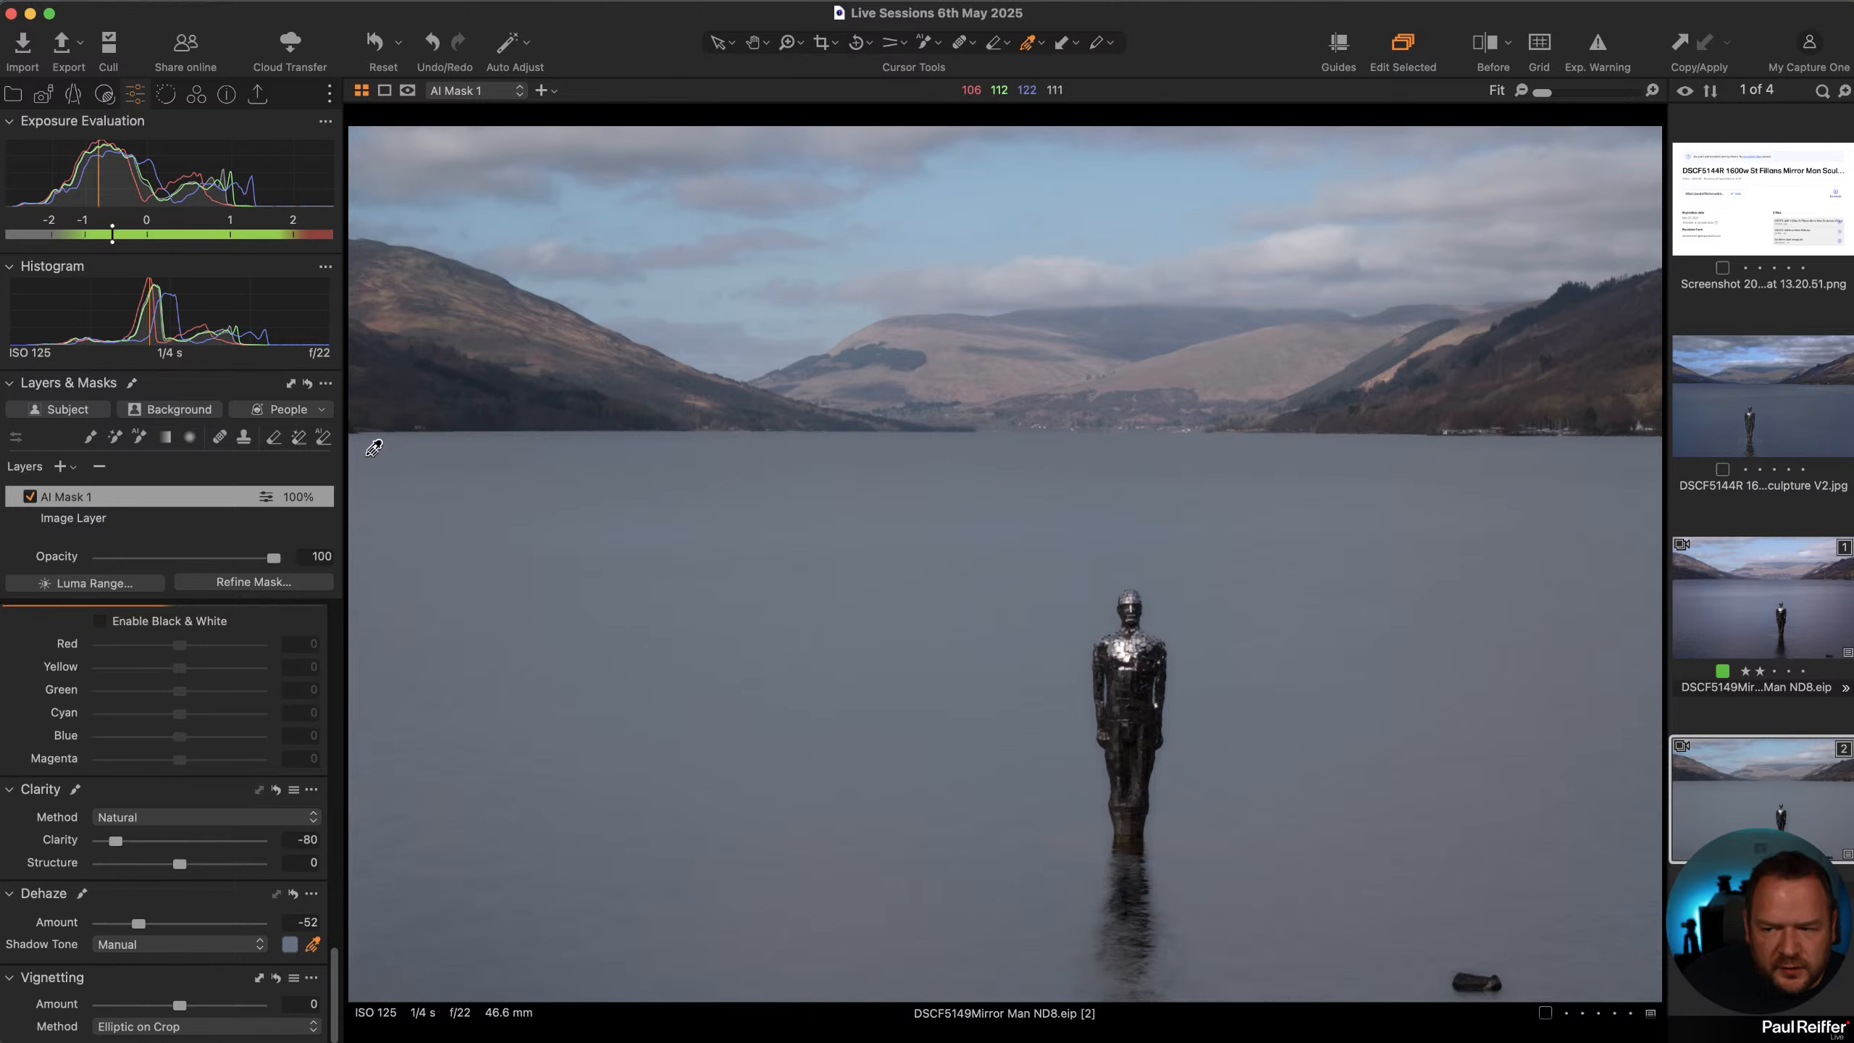
Reduce the water mask layer's opacity to 40 and toggle the layer off and on to judge its effect
{"action": "left_click_drag", "start_coordinate": [273, 557], "coordinate": [170, 557]}
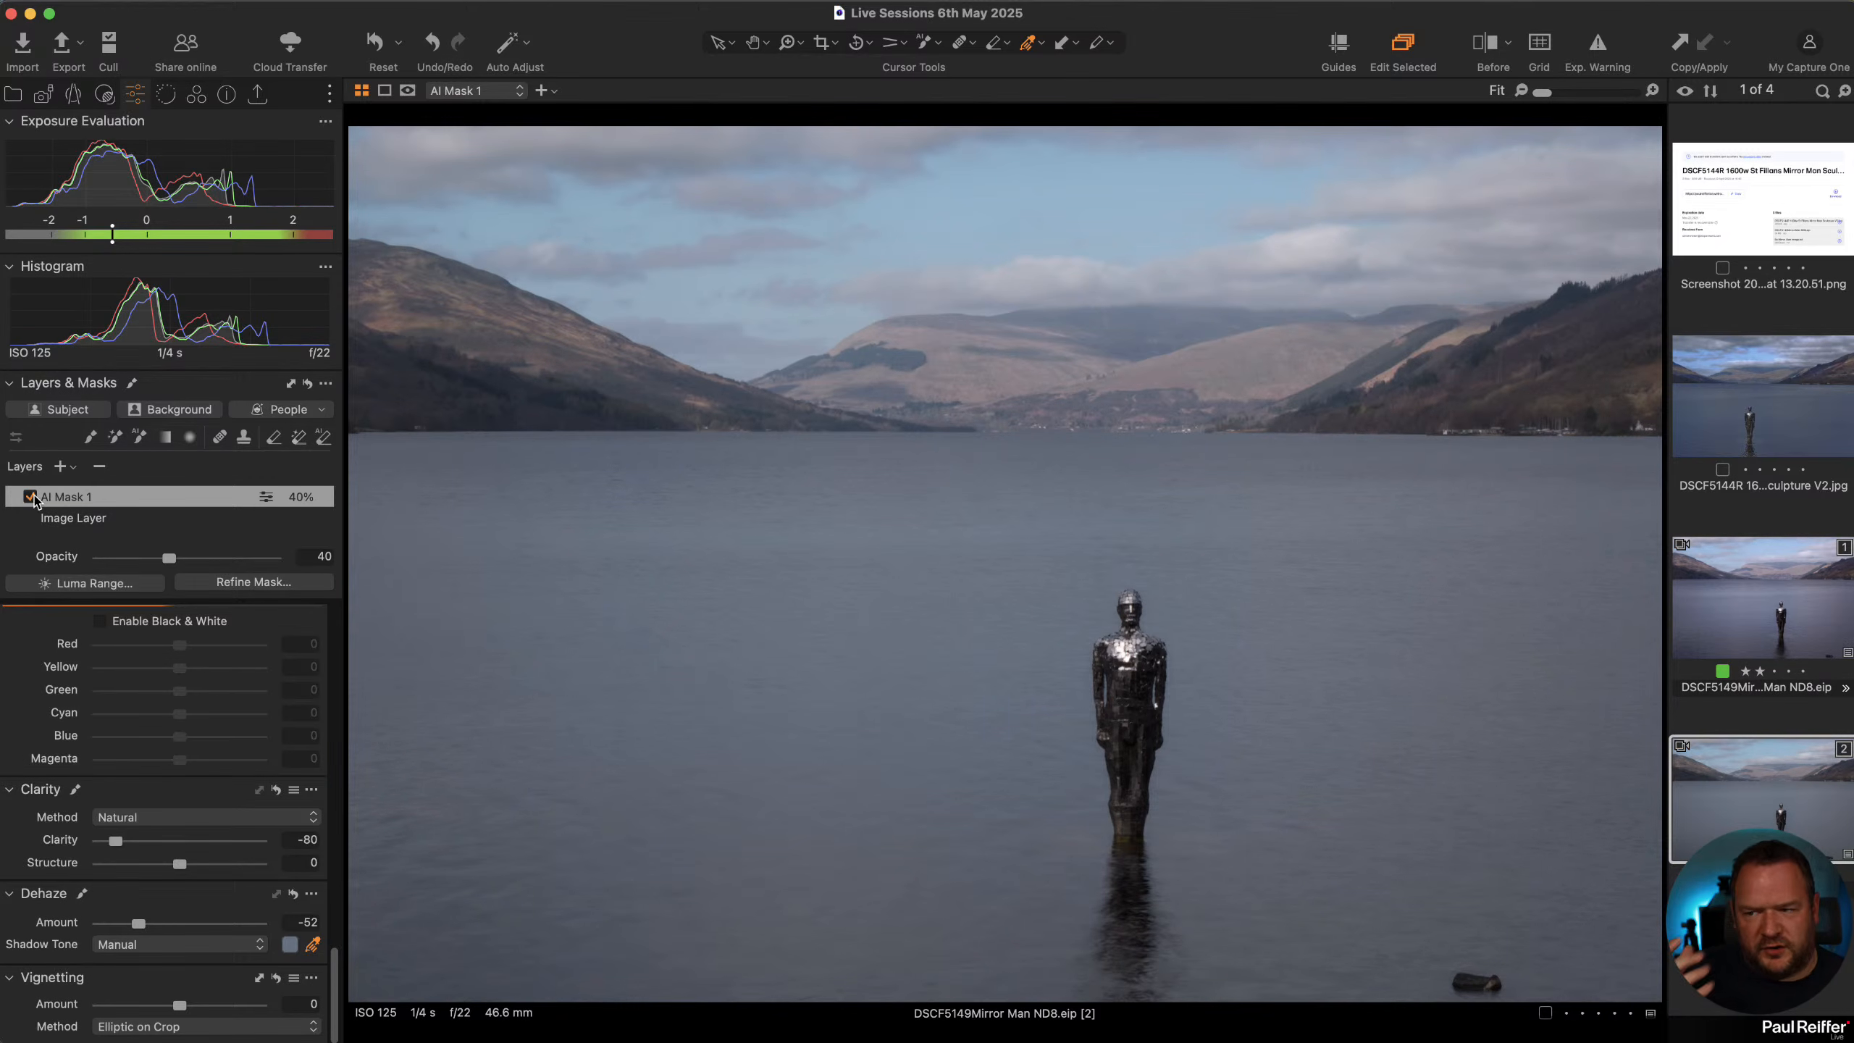
{"action": "left_click", "coordinate": [29, 497]}
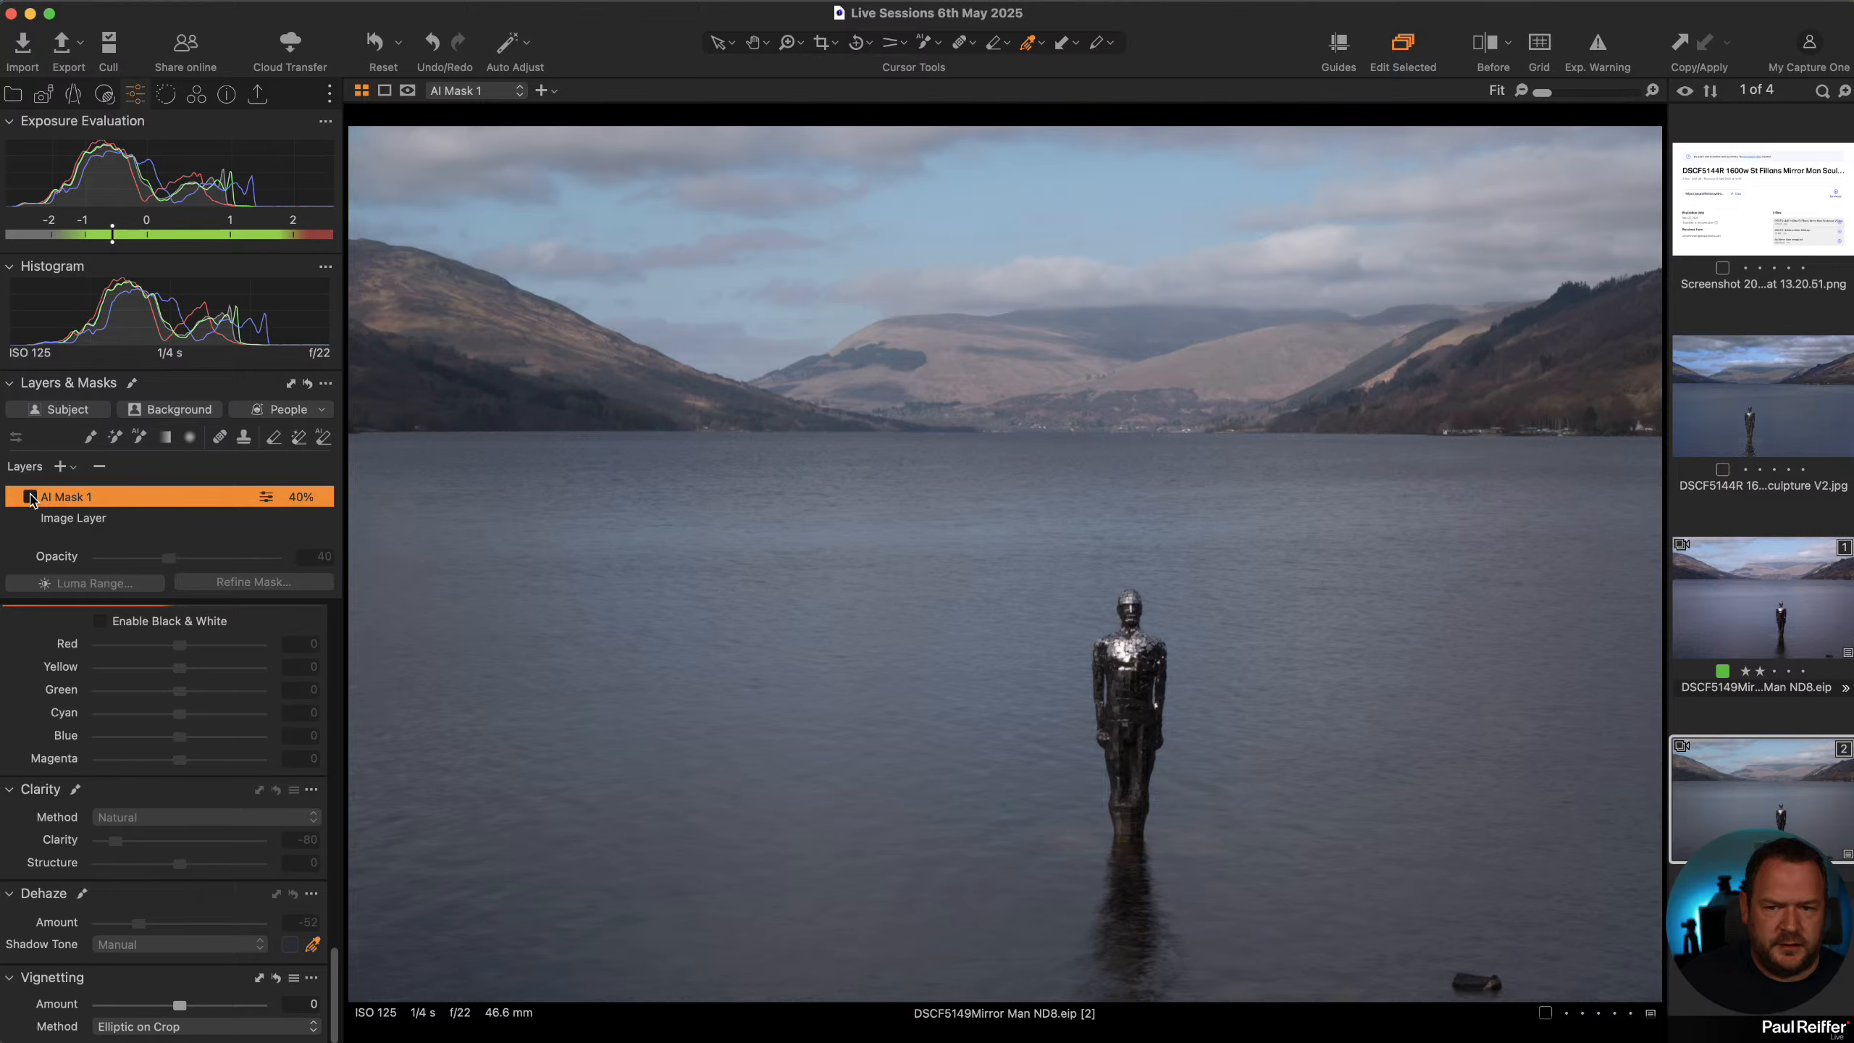
{"action": "left_click", "coordinate": [30, 497]}
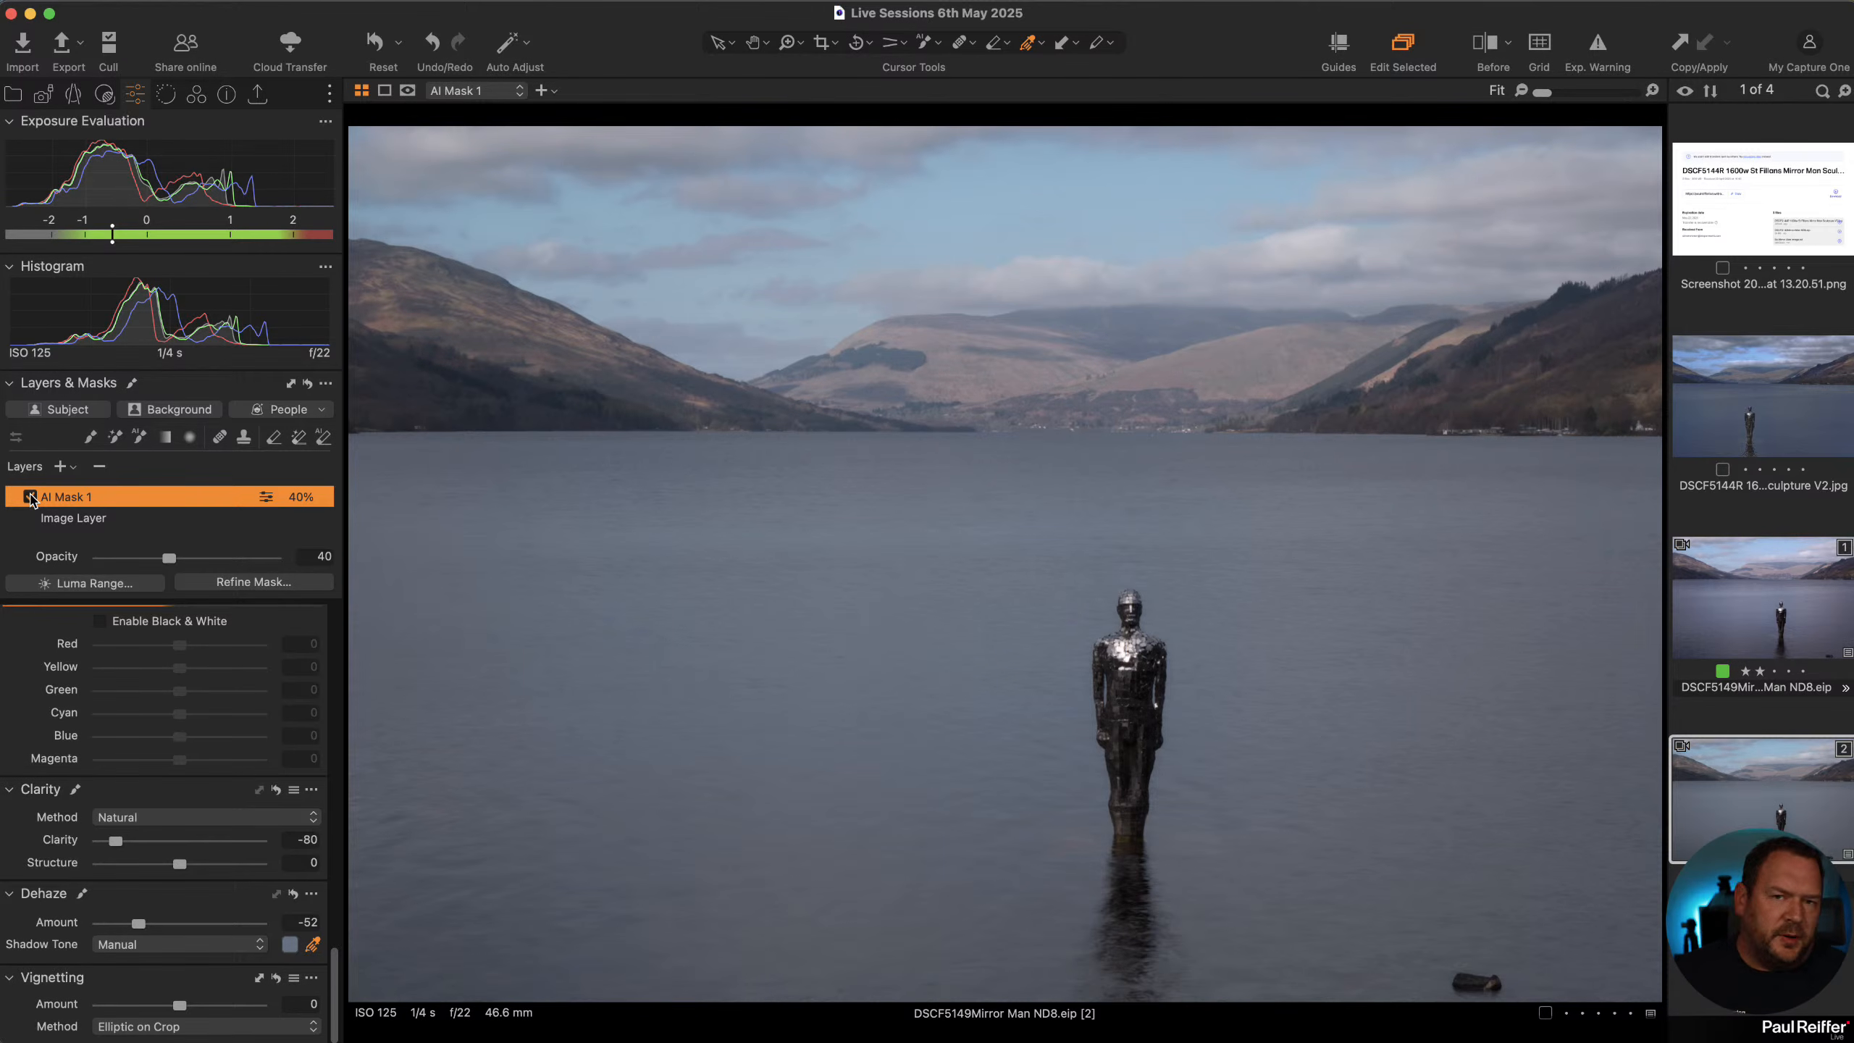
{"action": "left_click", "coordinate": [29, 497]}
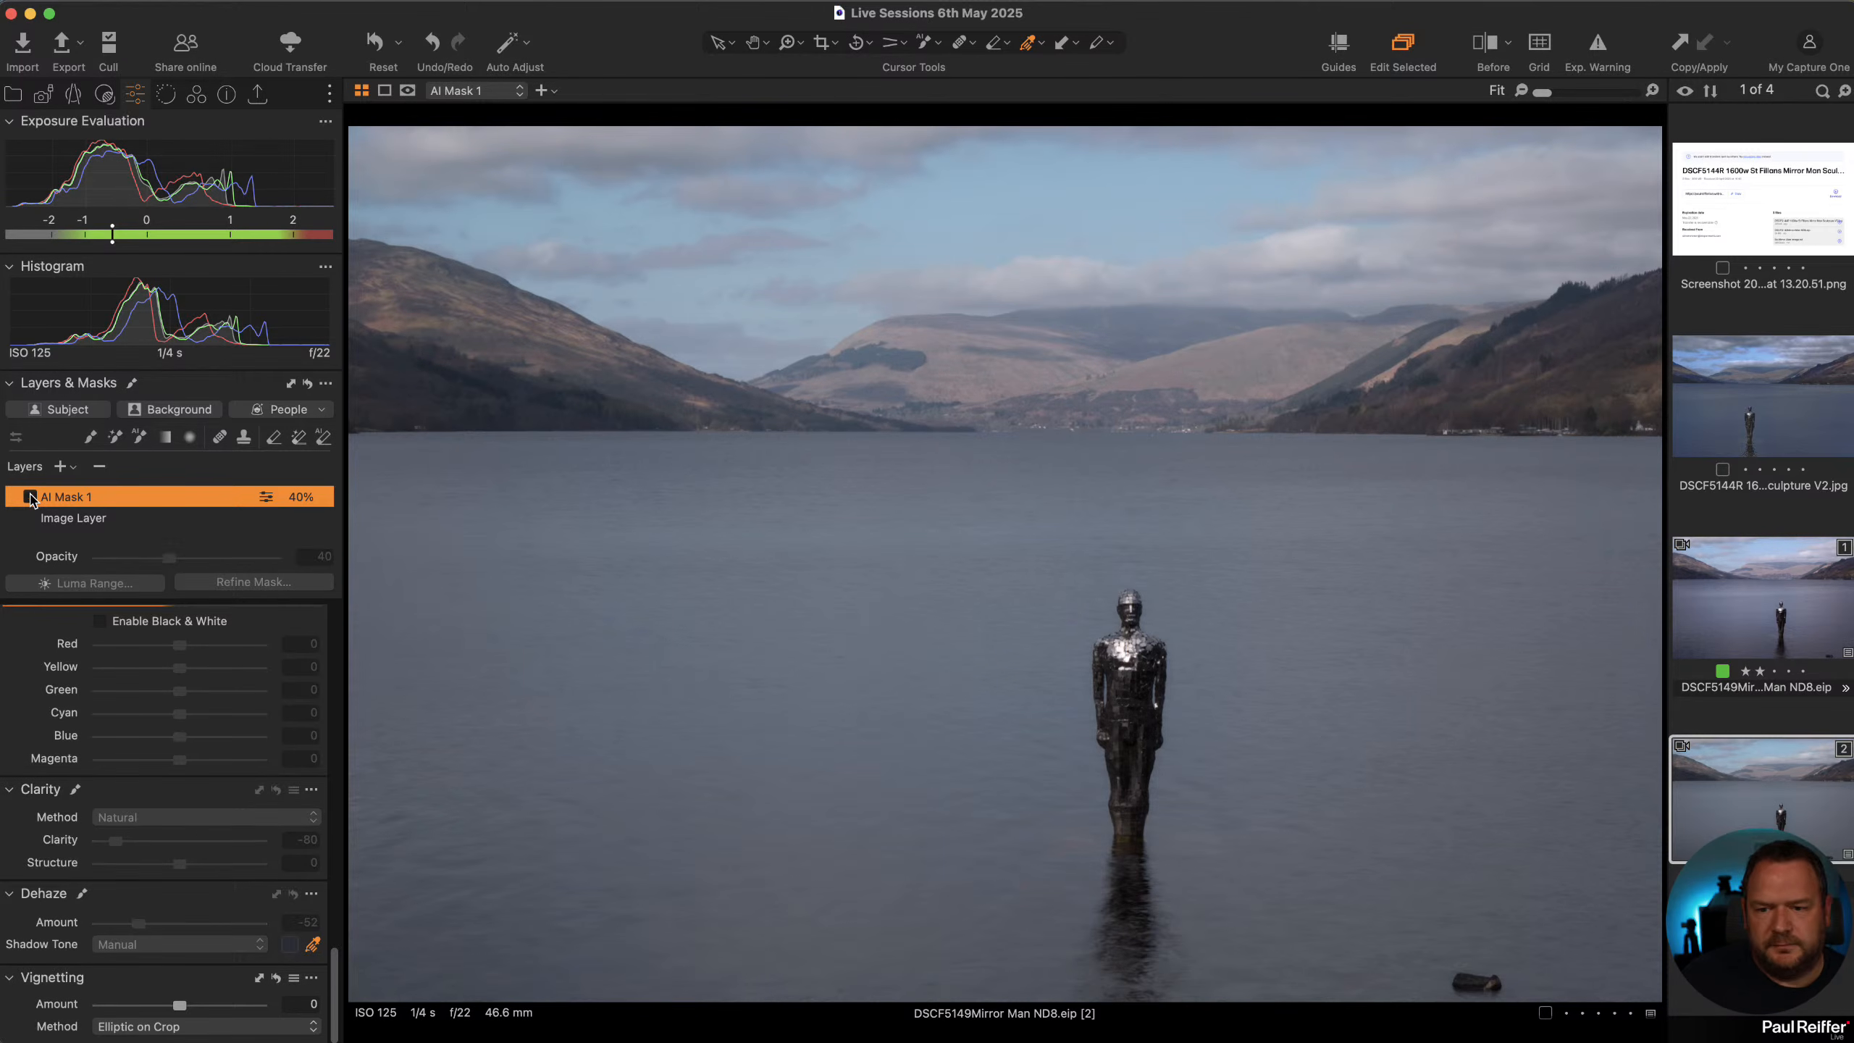
{"action": "left_click", "coordinate": [29, 497]}
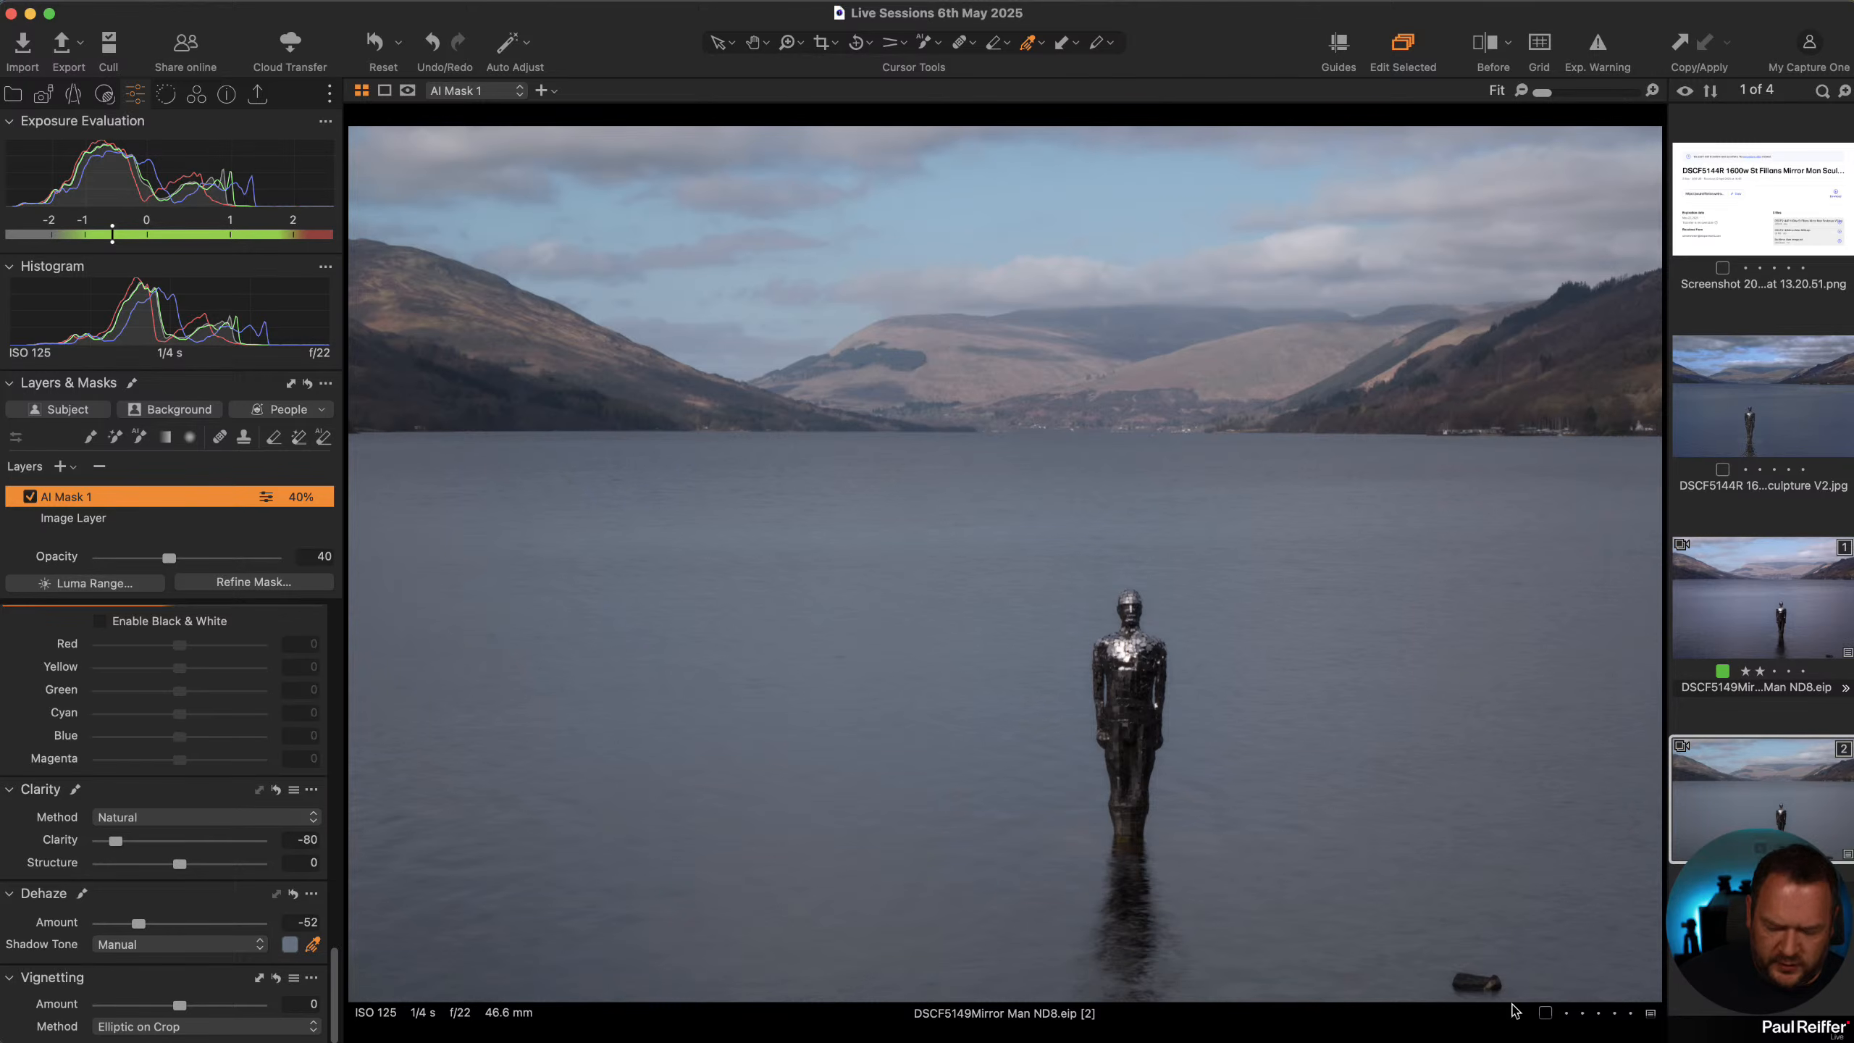
Heal away the dark rock in the foreground water and toggle the heal layer to check the removal
{"action": "key", "text": "q"}
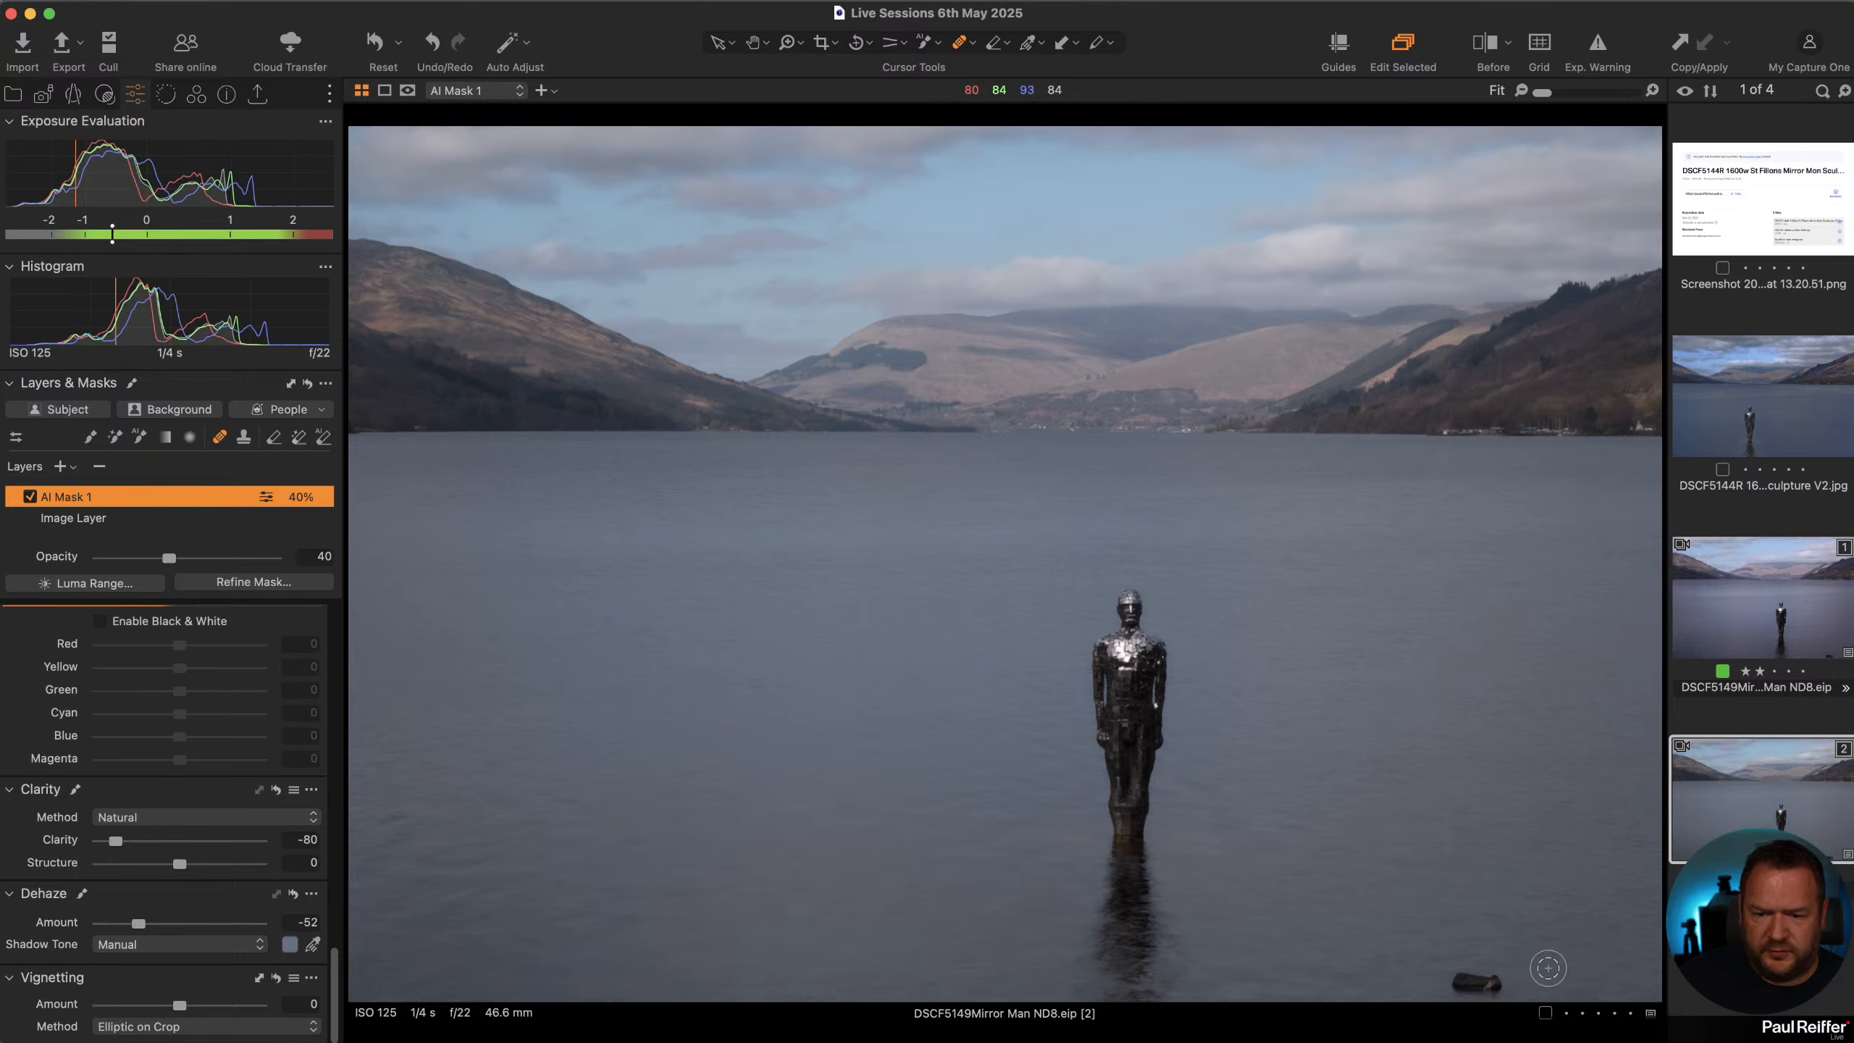
{"action": "mouse_move", "coordinate": [1461, 979]}
{"action": "left_mouse_down"}
{"action": "mouse_move", "coordinate": [1505, 982]}
{"action": "mouse_move", "coordinate": [1442, 982]}
{"action": "left_mouse_up"}
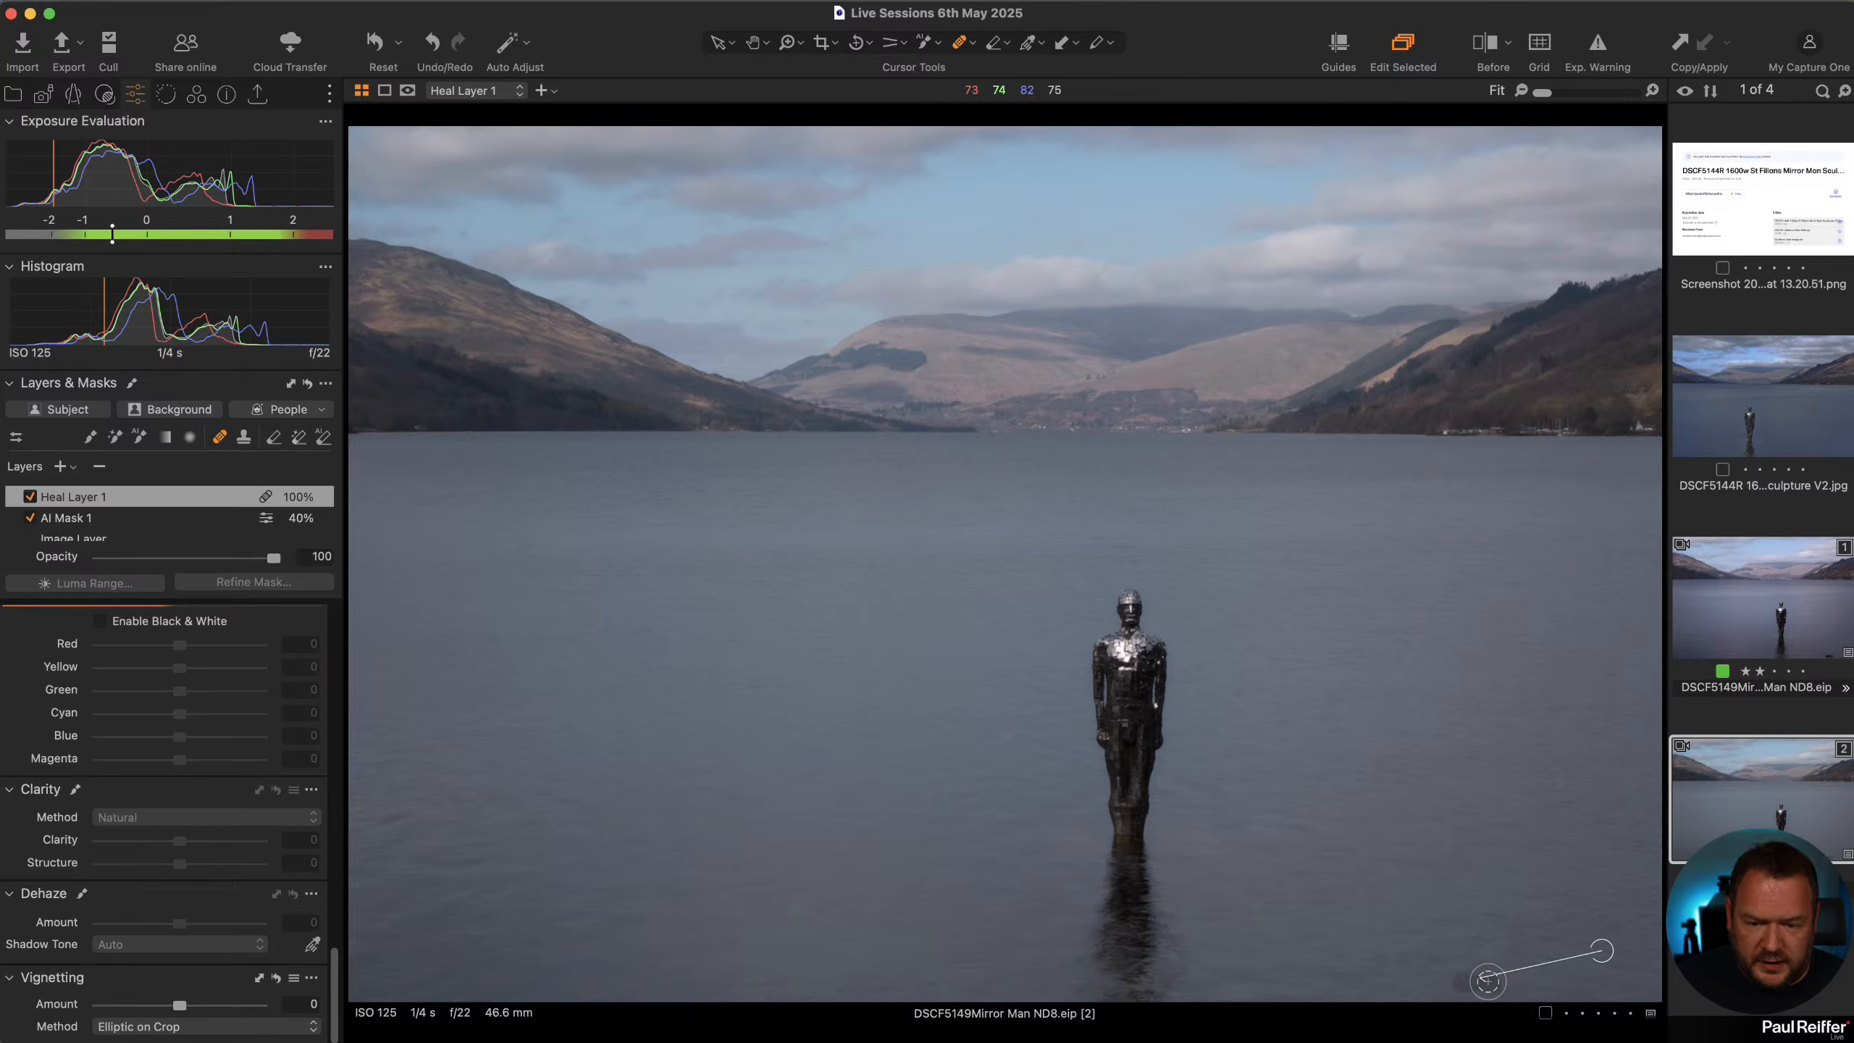
{"action": "left_click", "coordinate": [29, 498]}
{"action": "left_click", "coordinate": [29, 497]}
Zoom in to 200% on the healed rock and inspect AI Mask 1's coverage there with Heal Layer 1 switched off
{"action": "key", "text": "z"}
{"action": "left_click", "coordinate": [1525, 977]}
{"action": "left_click", "coordinate": [1406, 979]}
{"action": "left_click", "coordinate": [1465, 1000]}
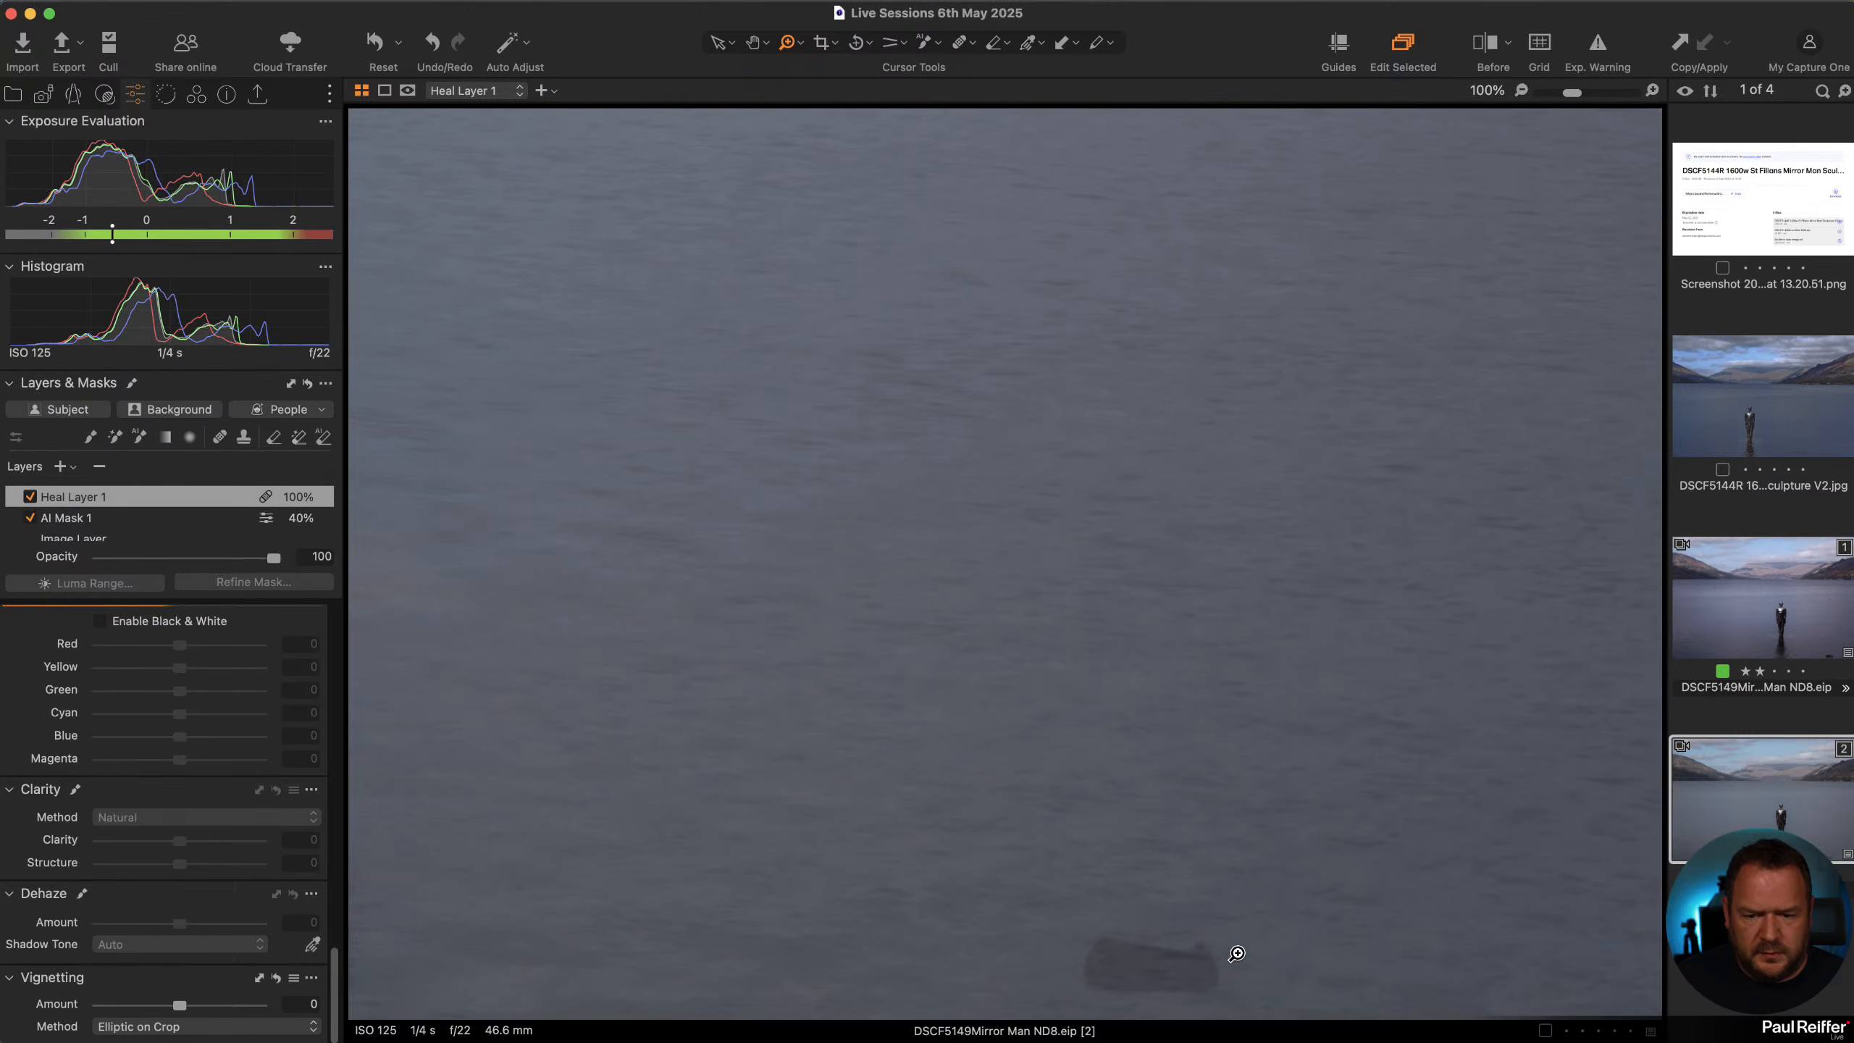
{"action": "left_click", "coordinate": [1262, 962]}
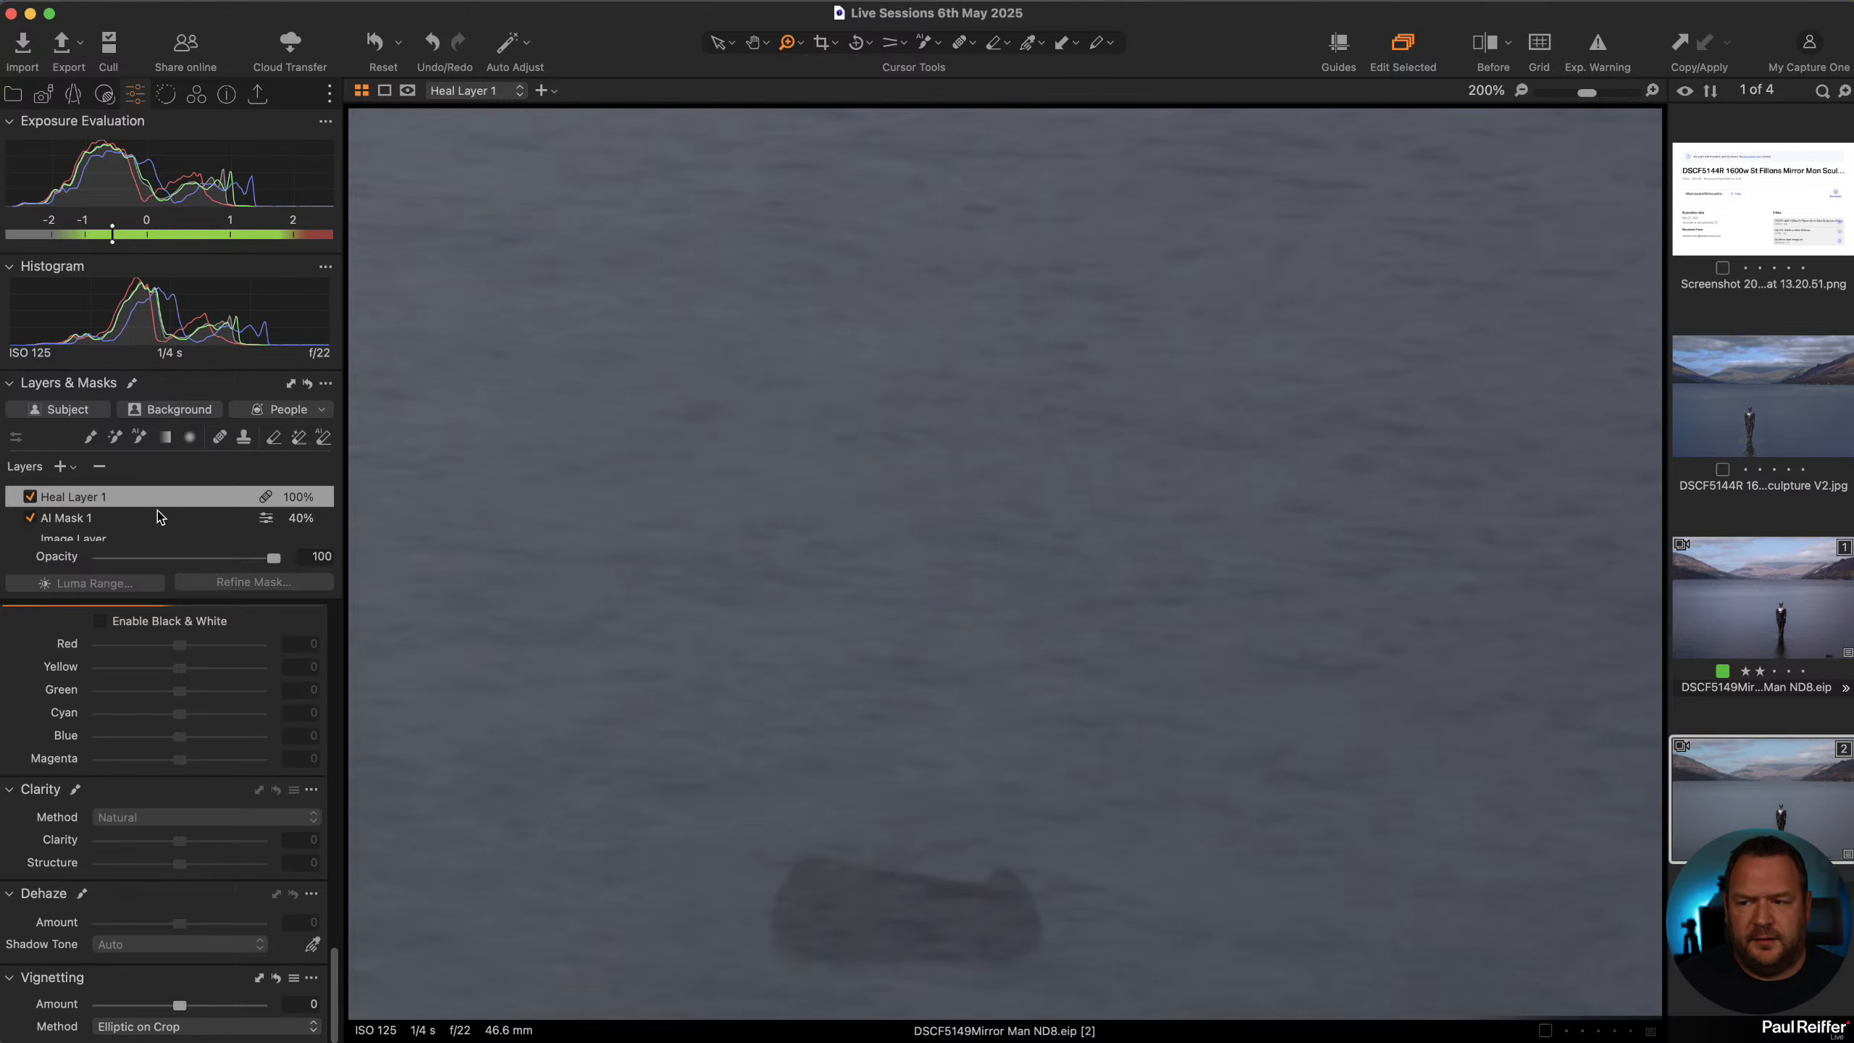
{"action": "left_click", "coordinate": [134, 523]}
{"action": "key", "text": "m"}
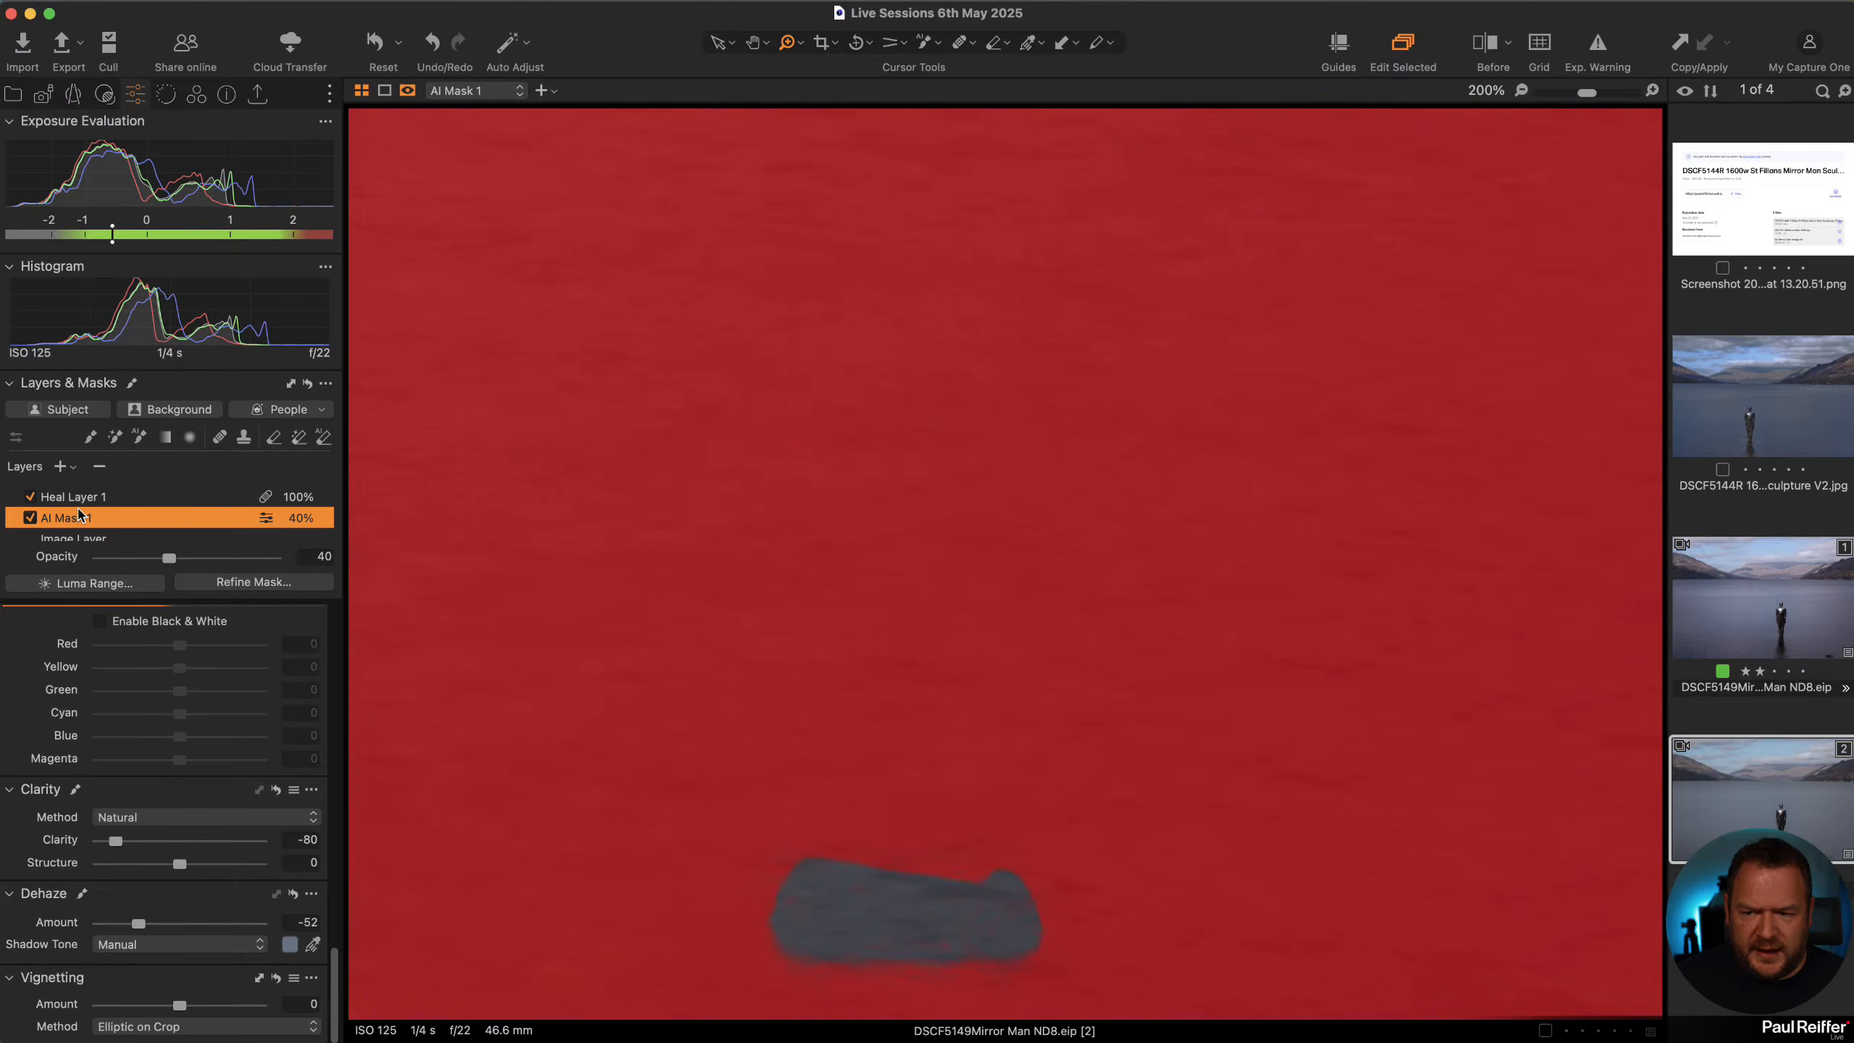
{"action": "left_click", "coordinate": [29, 497]}
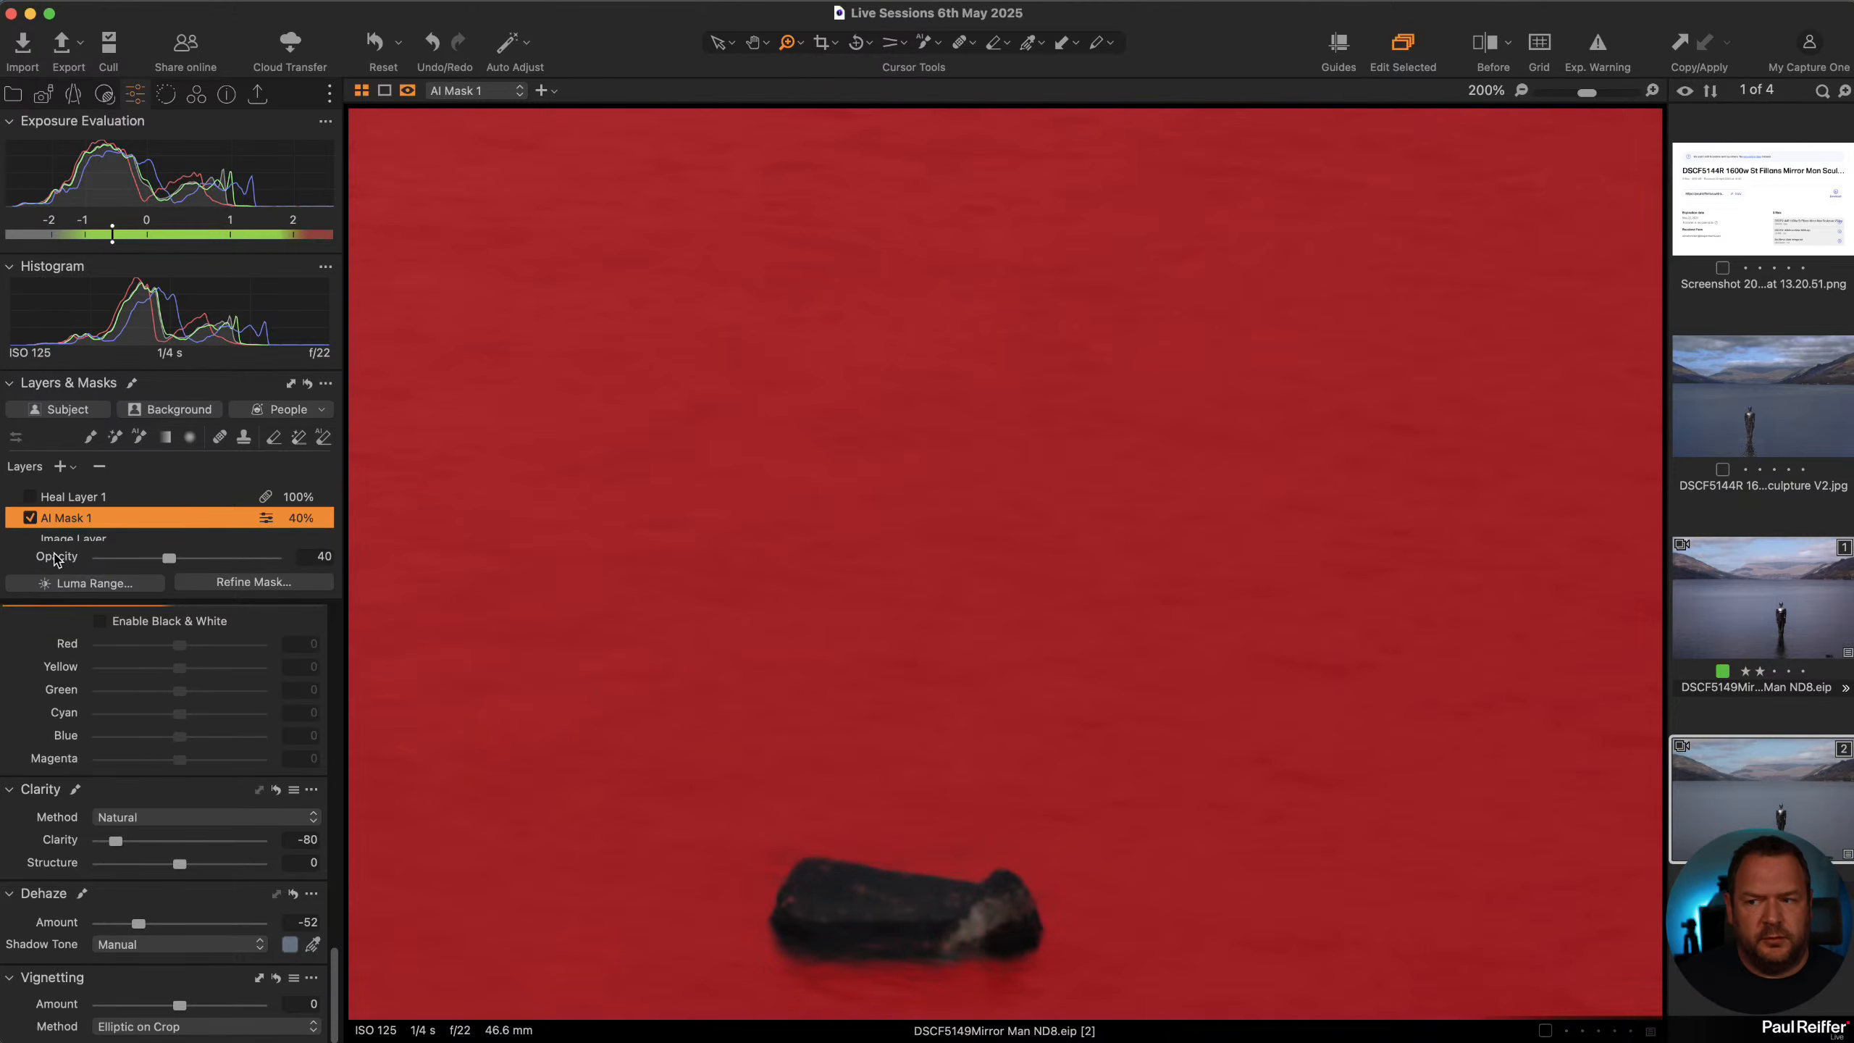
Switch Heal Layer 1 back on and try to brush the healed rock area into AI Mask 1
{"action": "left_click", "coordinate": [31, 497]}
{"action": "left_click", "coordinate": [34, 499]}
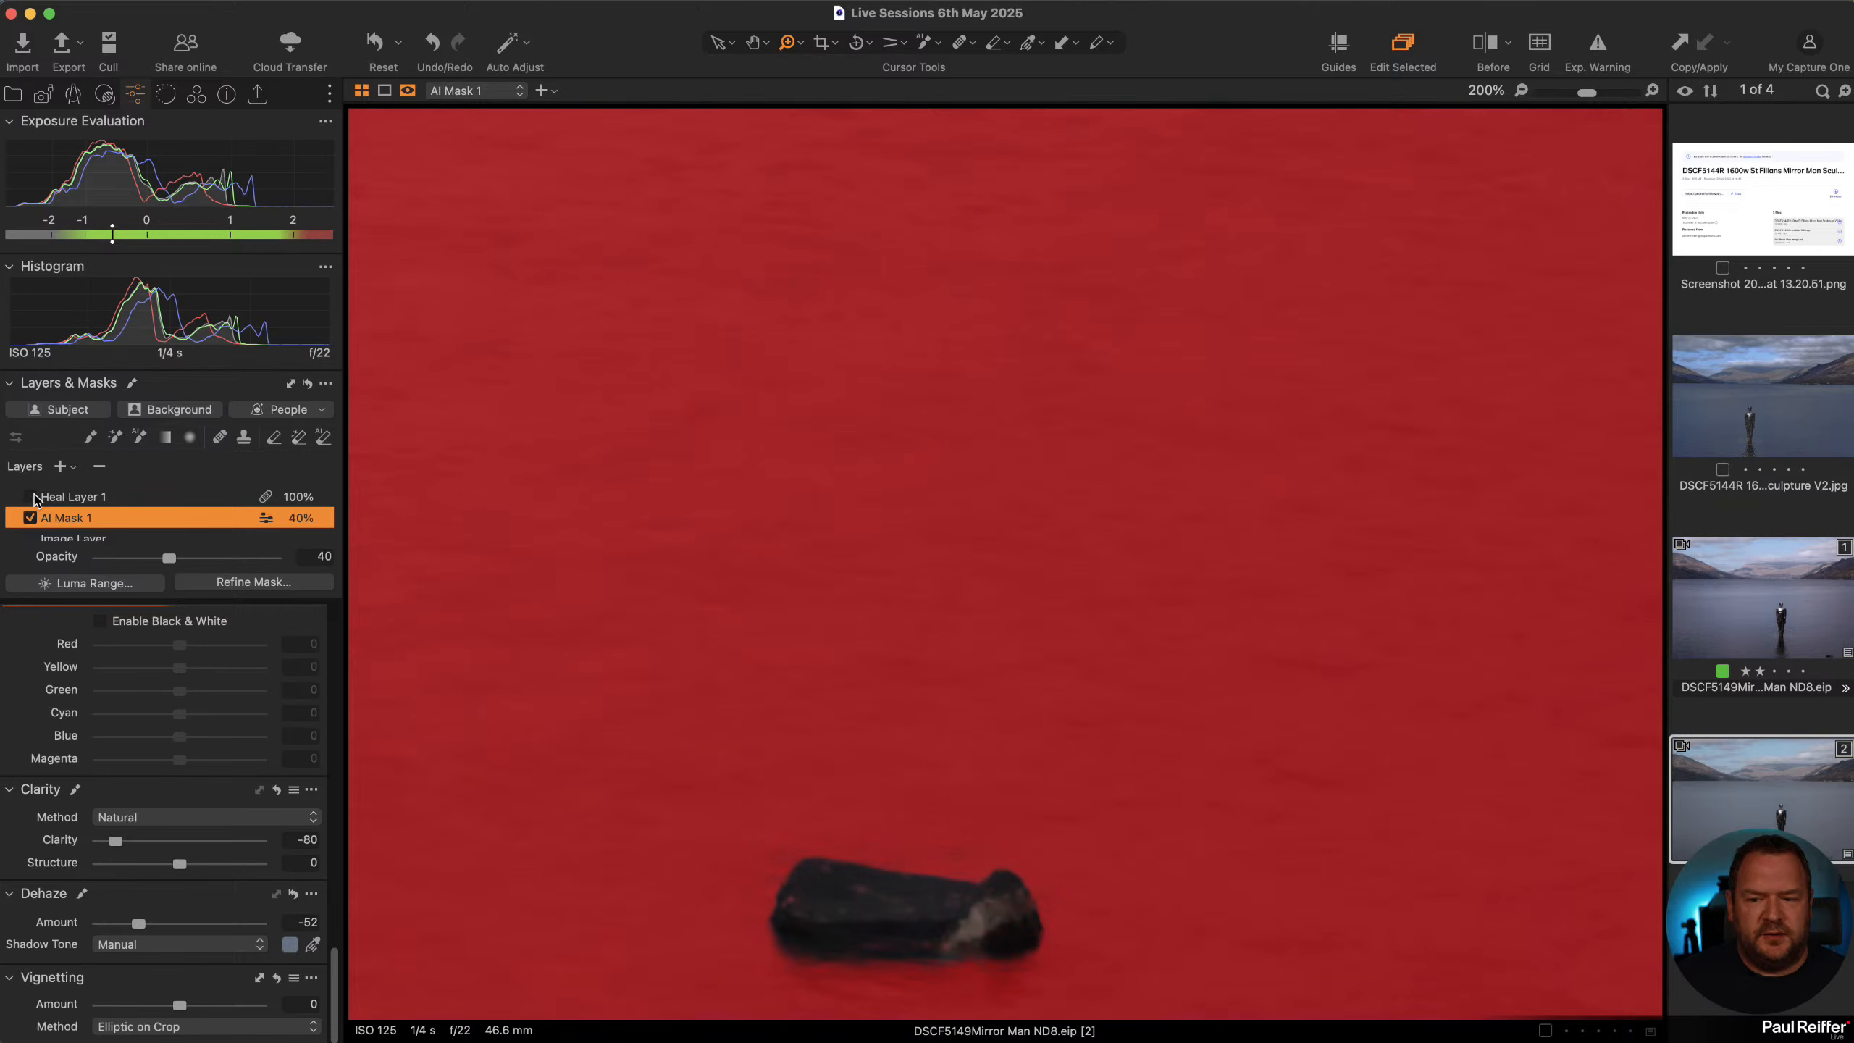
{"action": "left_click", "coordinate": [32, 498]}
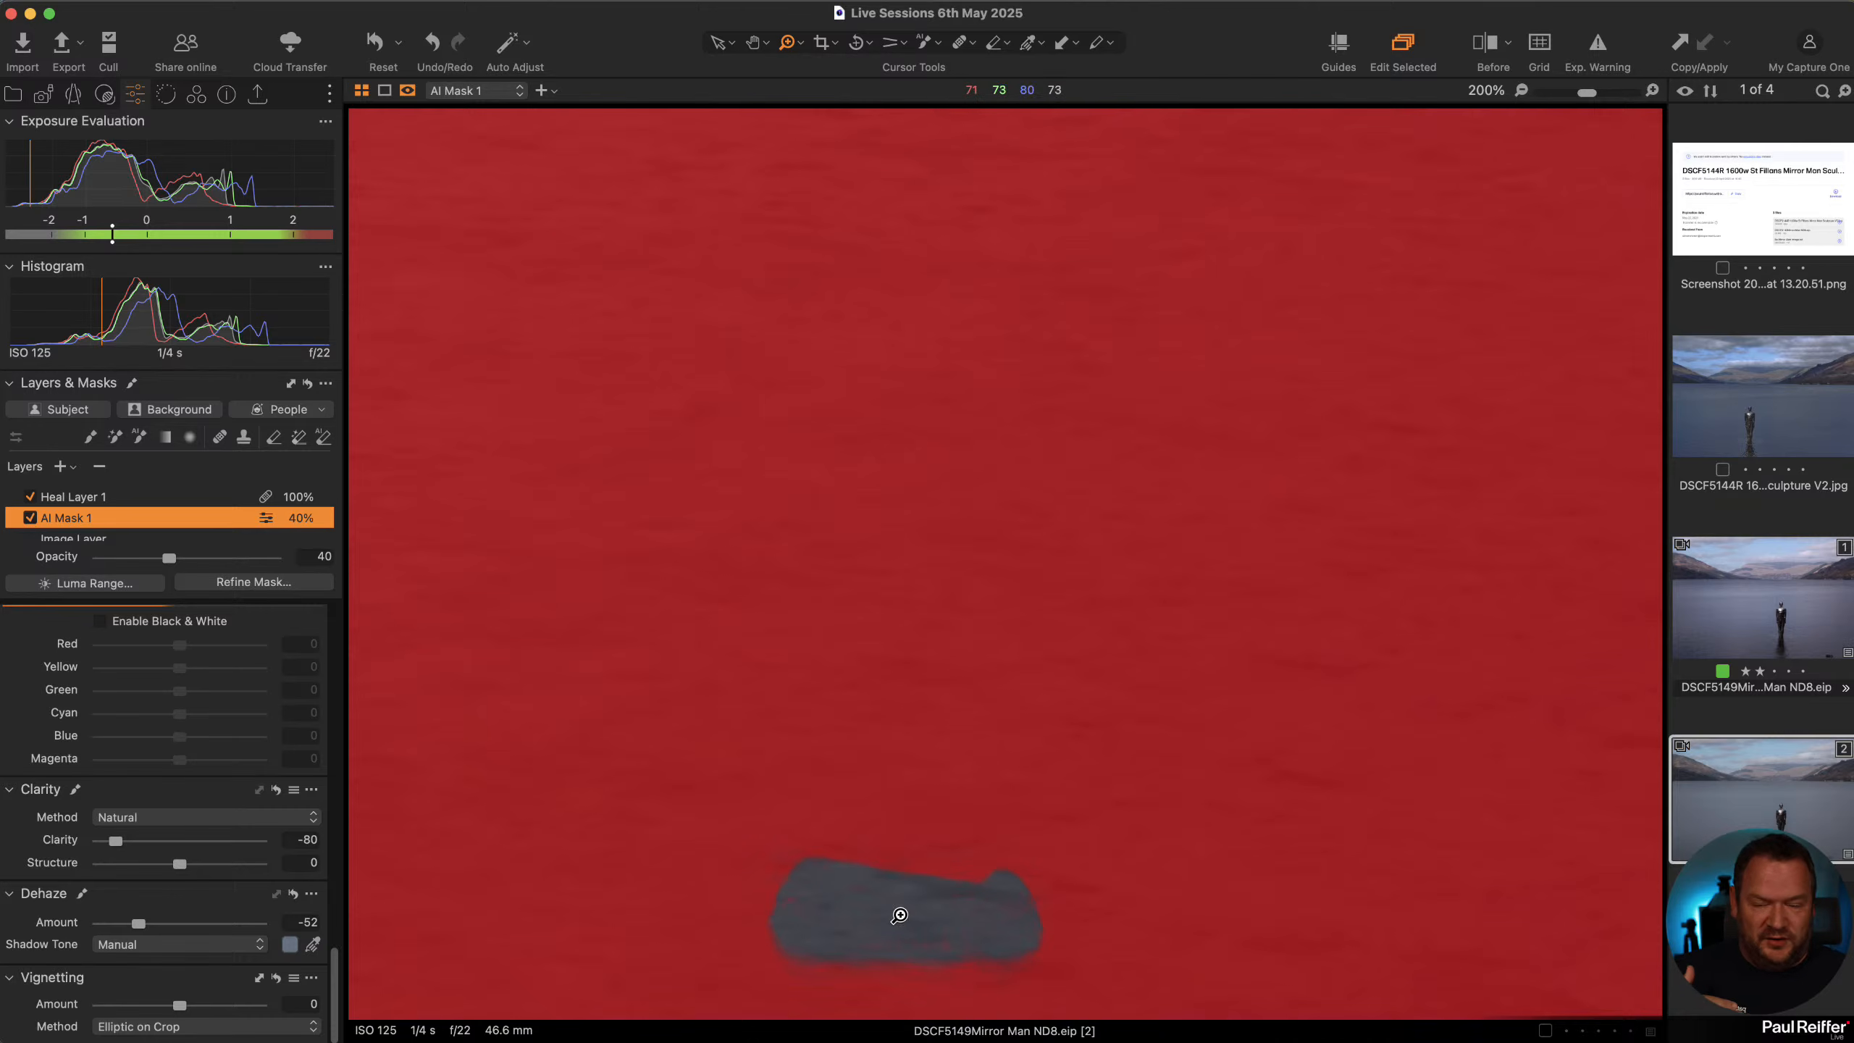
{"action": "key", "text": "b"}
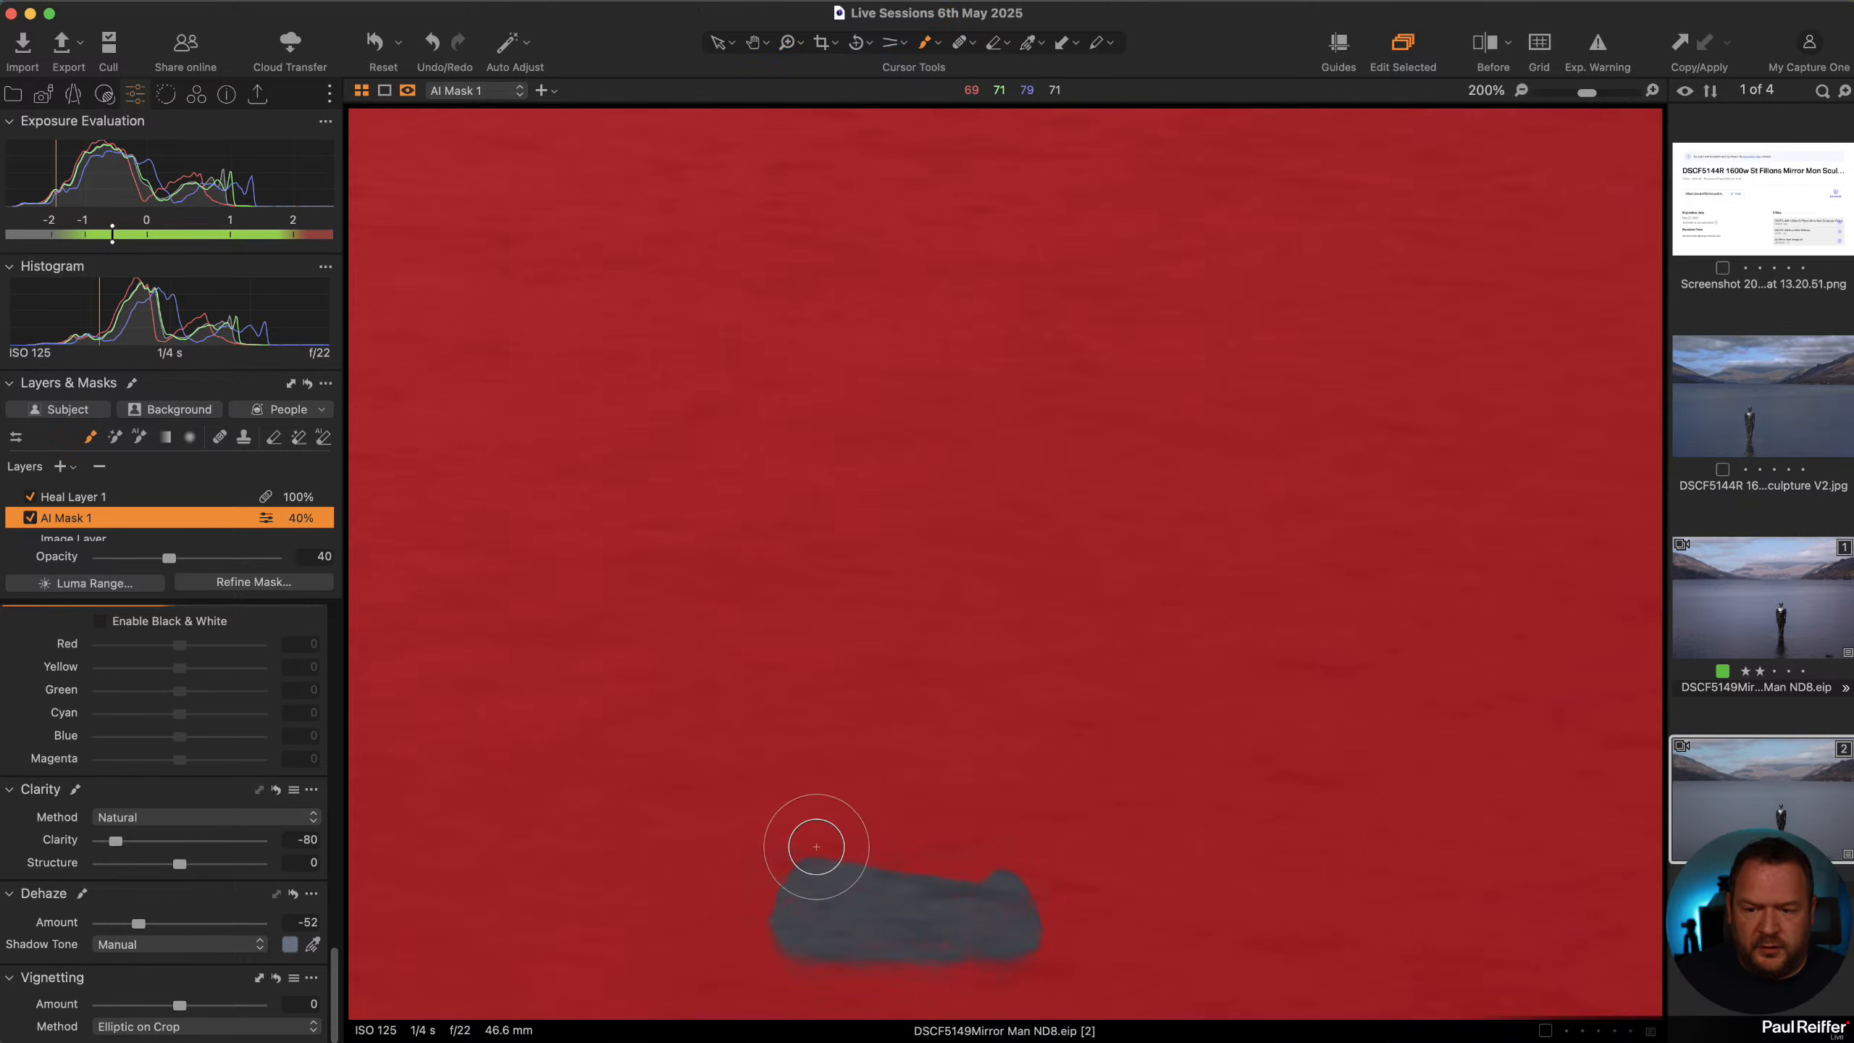
{"action": "right_click", "coordinate": [815, 767]}
{"action": "mouse_move", "coordinate": [817, 807]}
{"action": "left_mouse_down"}
{"action": "mouse_move", "coordinate": [869, 858]}
{"action": "mouse_move", "coordinate": [804, 915]}
{"action": "mouse_move", "coordinate": [645, 963]}
{"action": "left_mouse_up"}
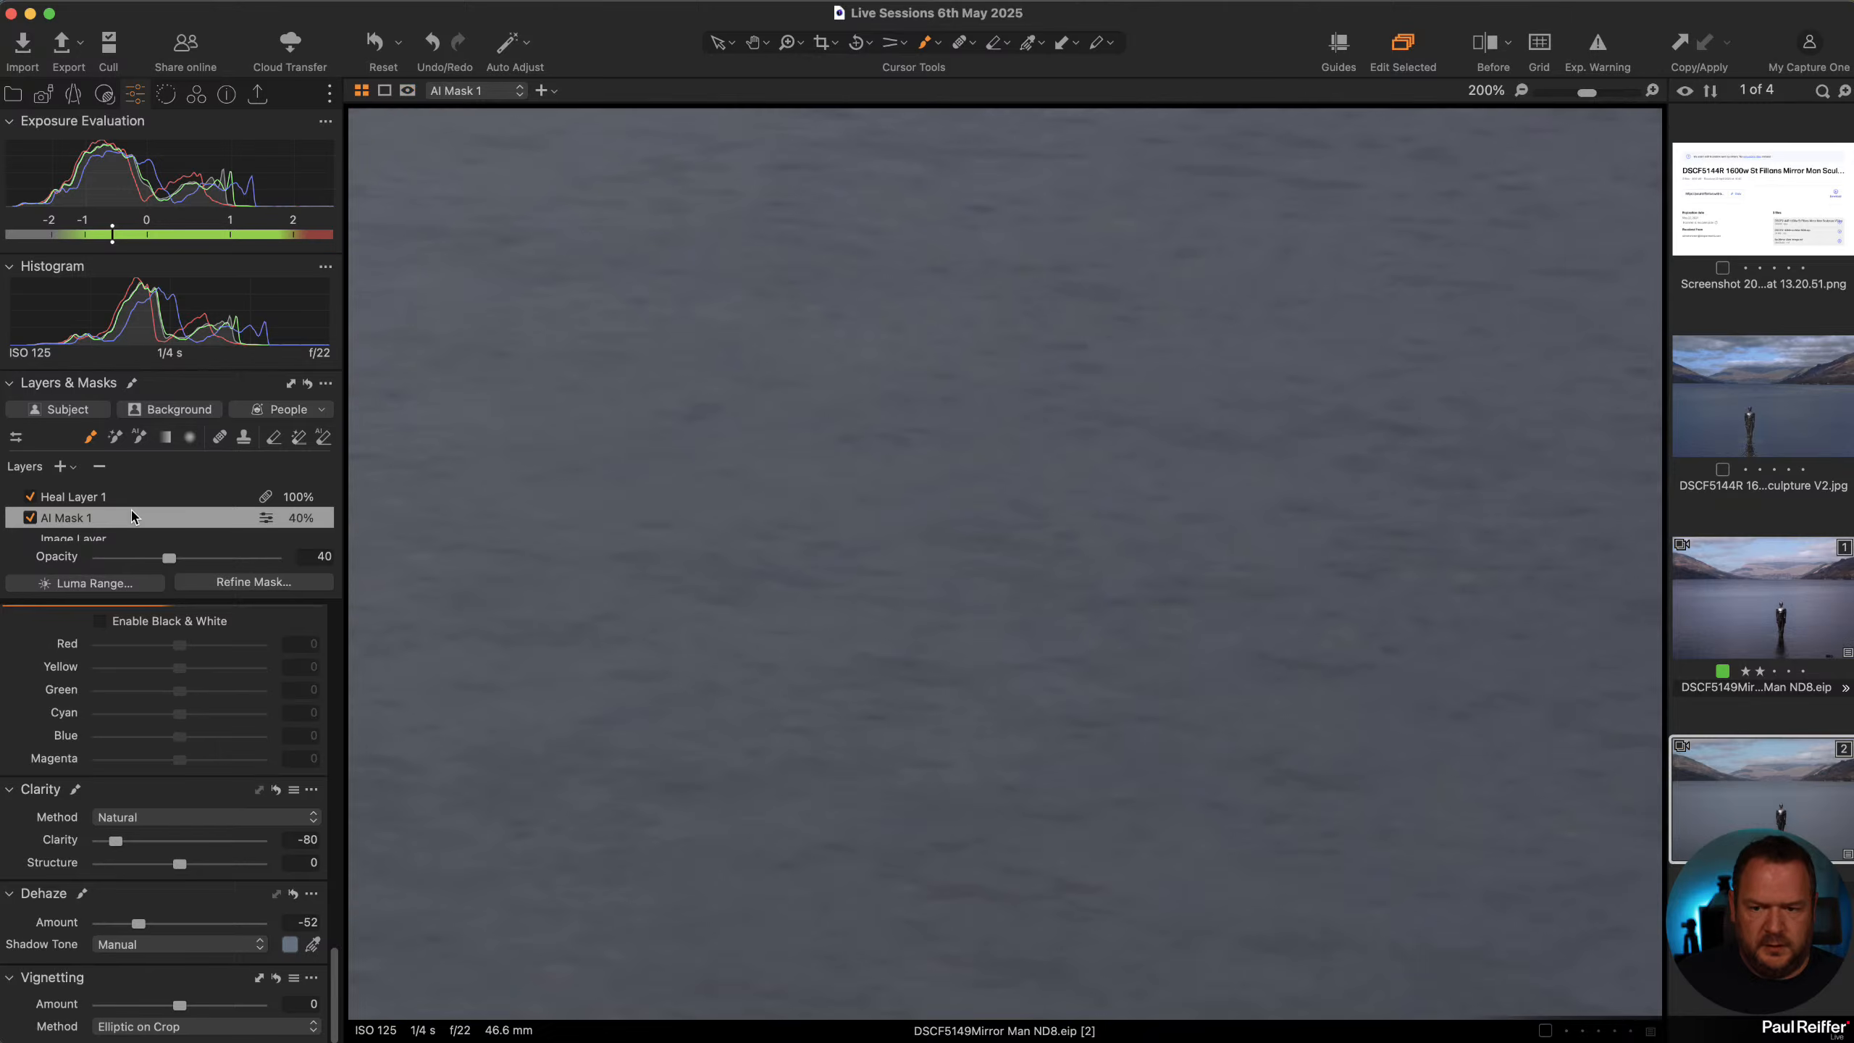
{"action": "key", "text": "super+0"}
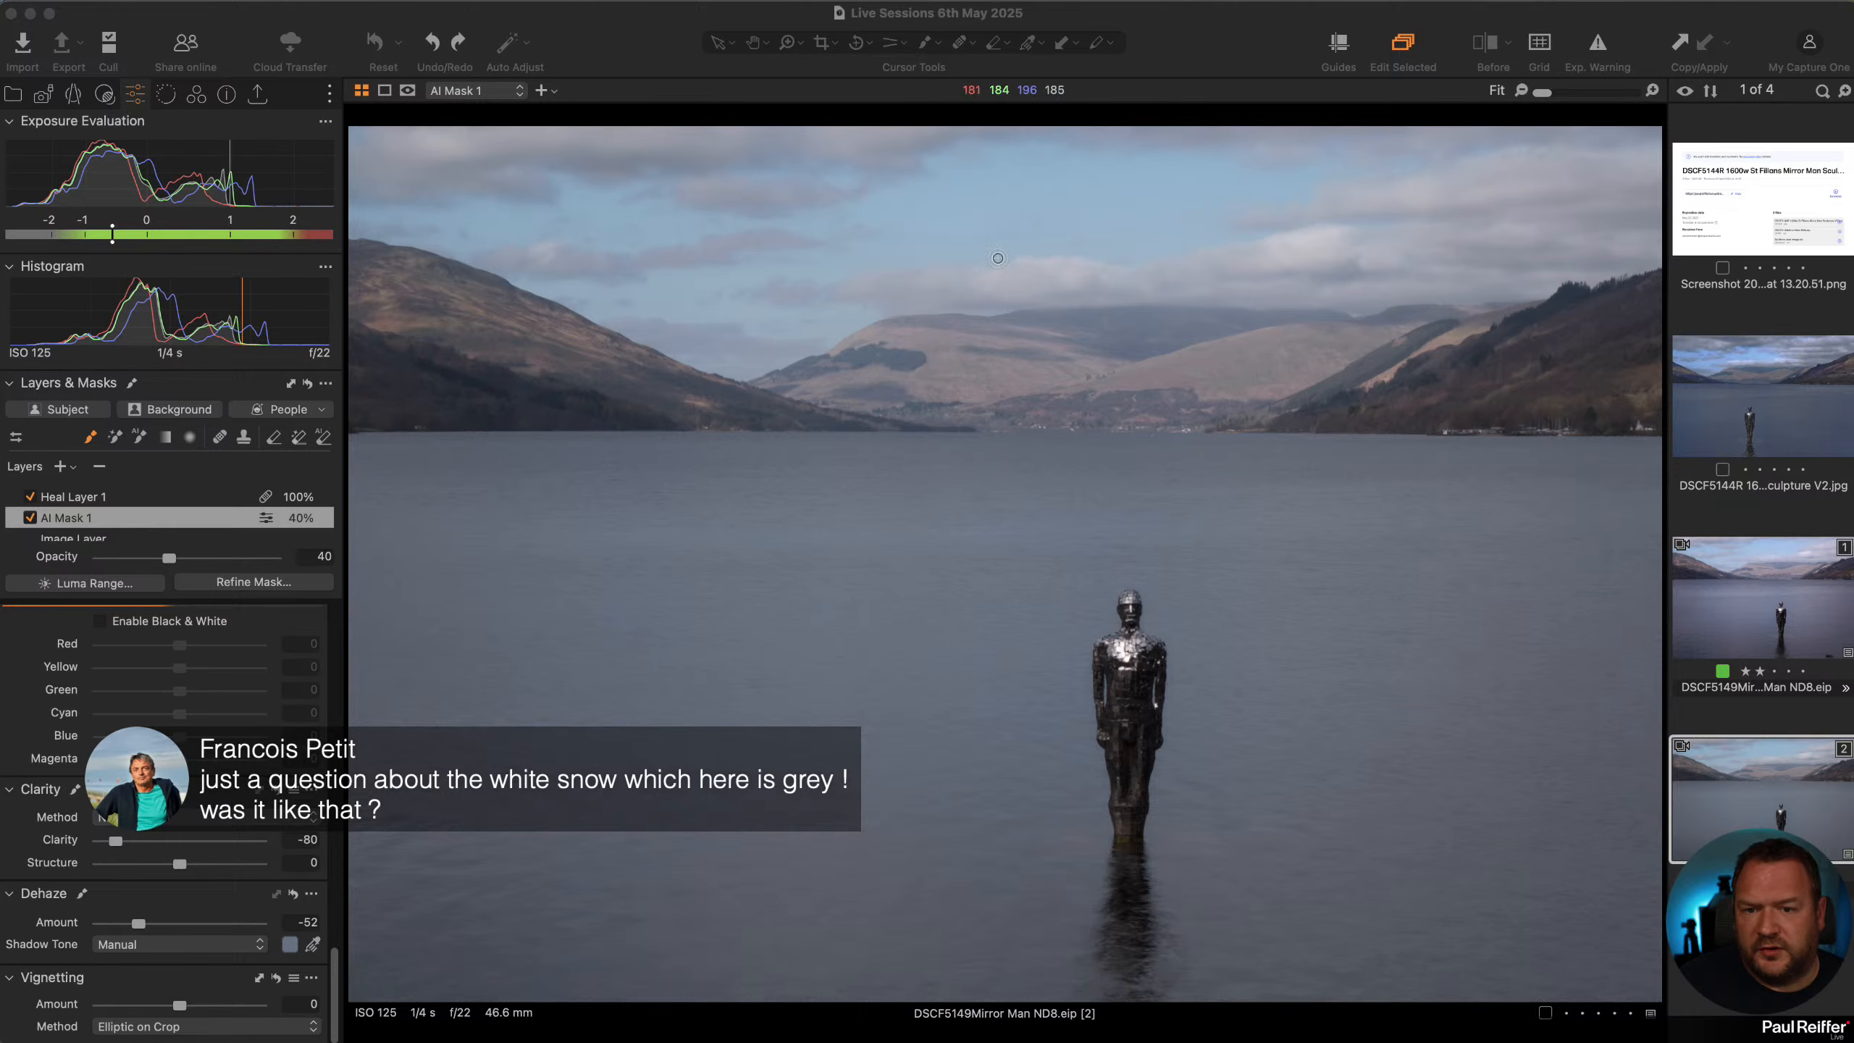
Inspect the distant hills and clouds at 100% to judge whether any snow is visible, and return to the full image
{"action": "scroll", "coordinate": [1219, 296], "scroll_direction": "up", "scroll_amount": 3}
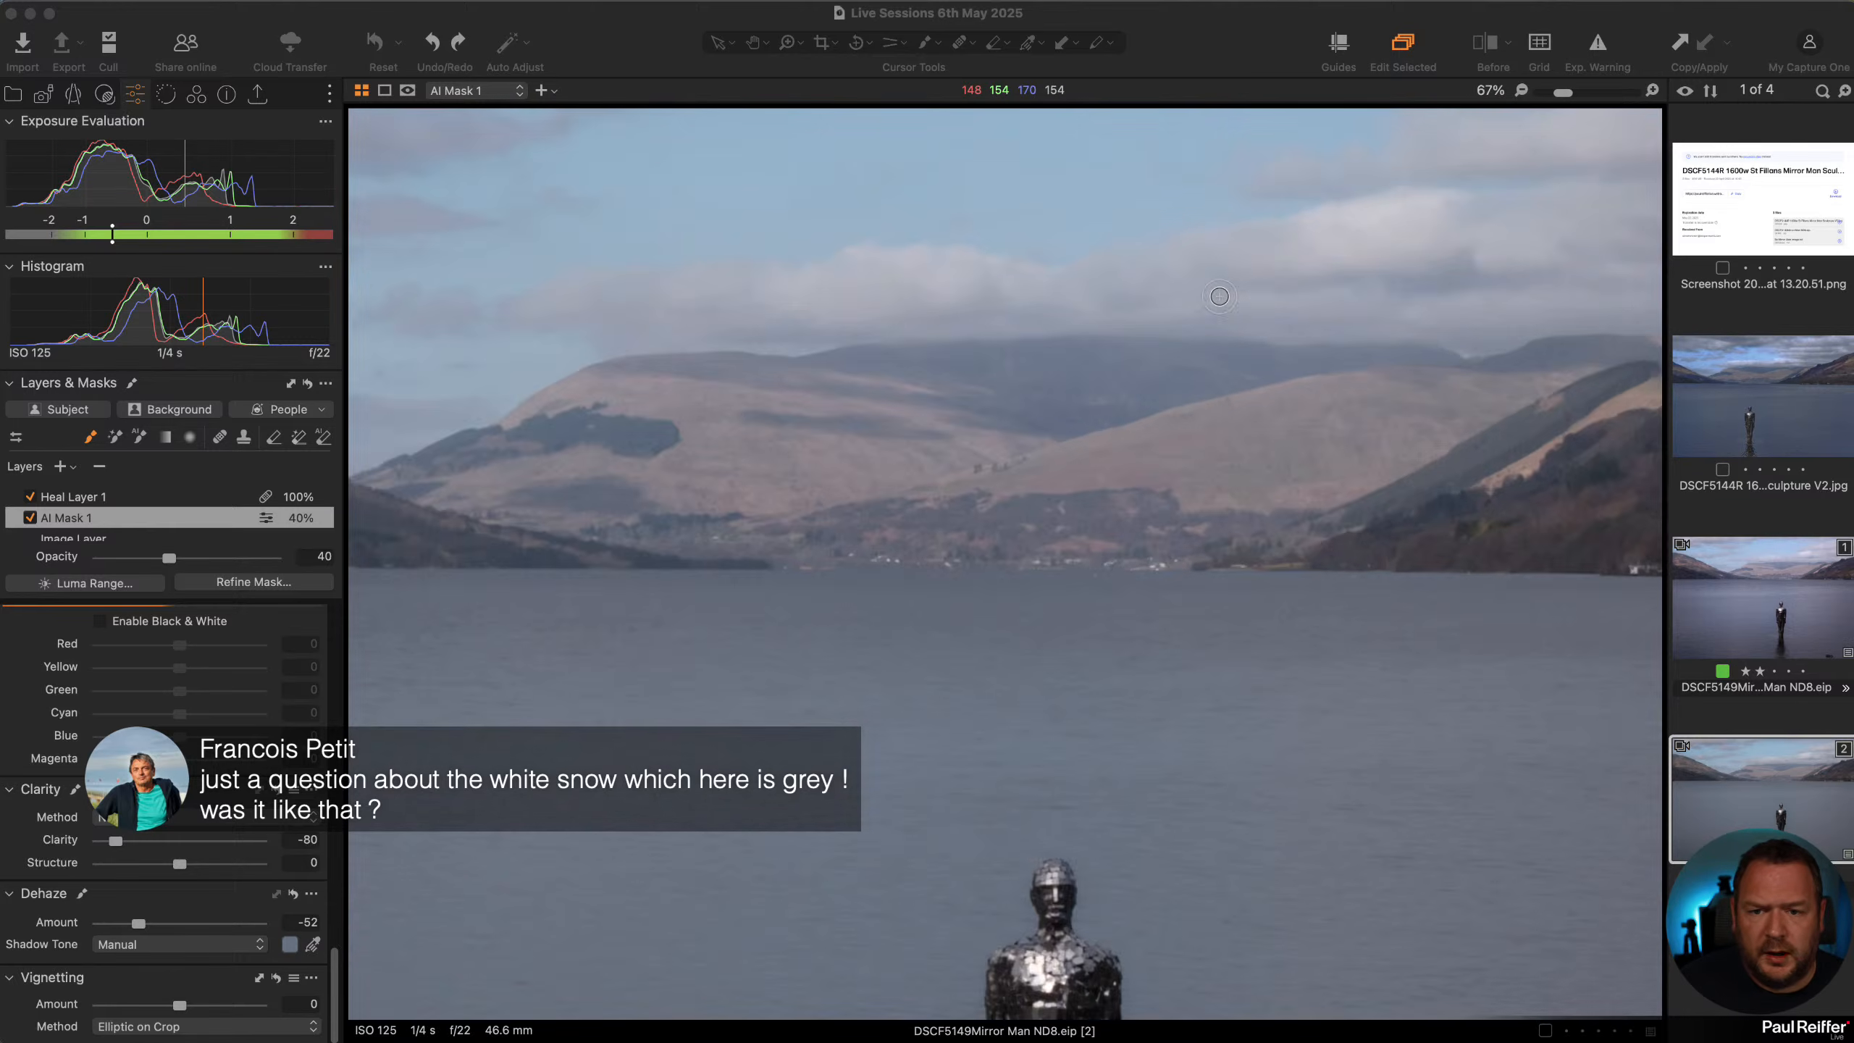
{"action": "scroll", "coordinate": [1264, 295], "scroll_direction": "up", "scroll_amount": 2}
{"action": "left_click", "coordinate": [1063, 500]}
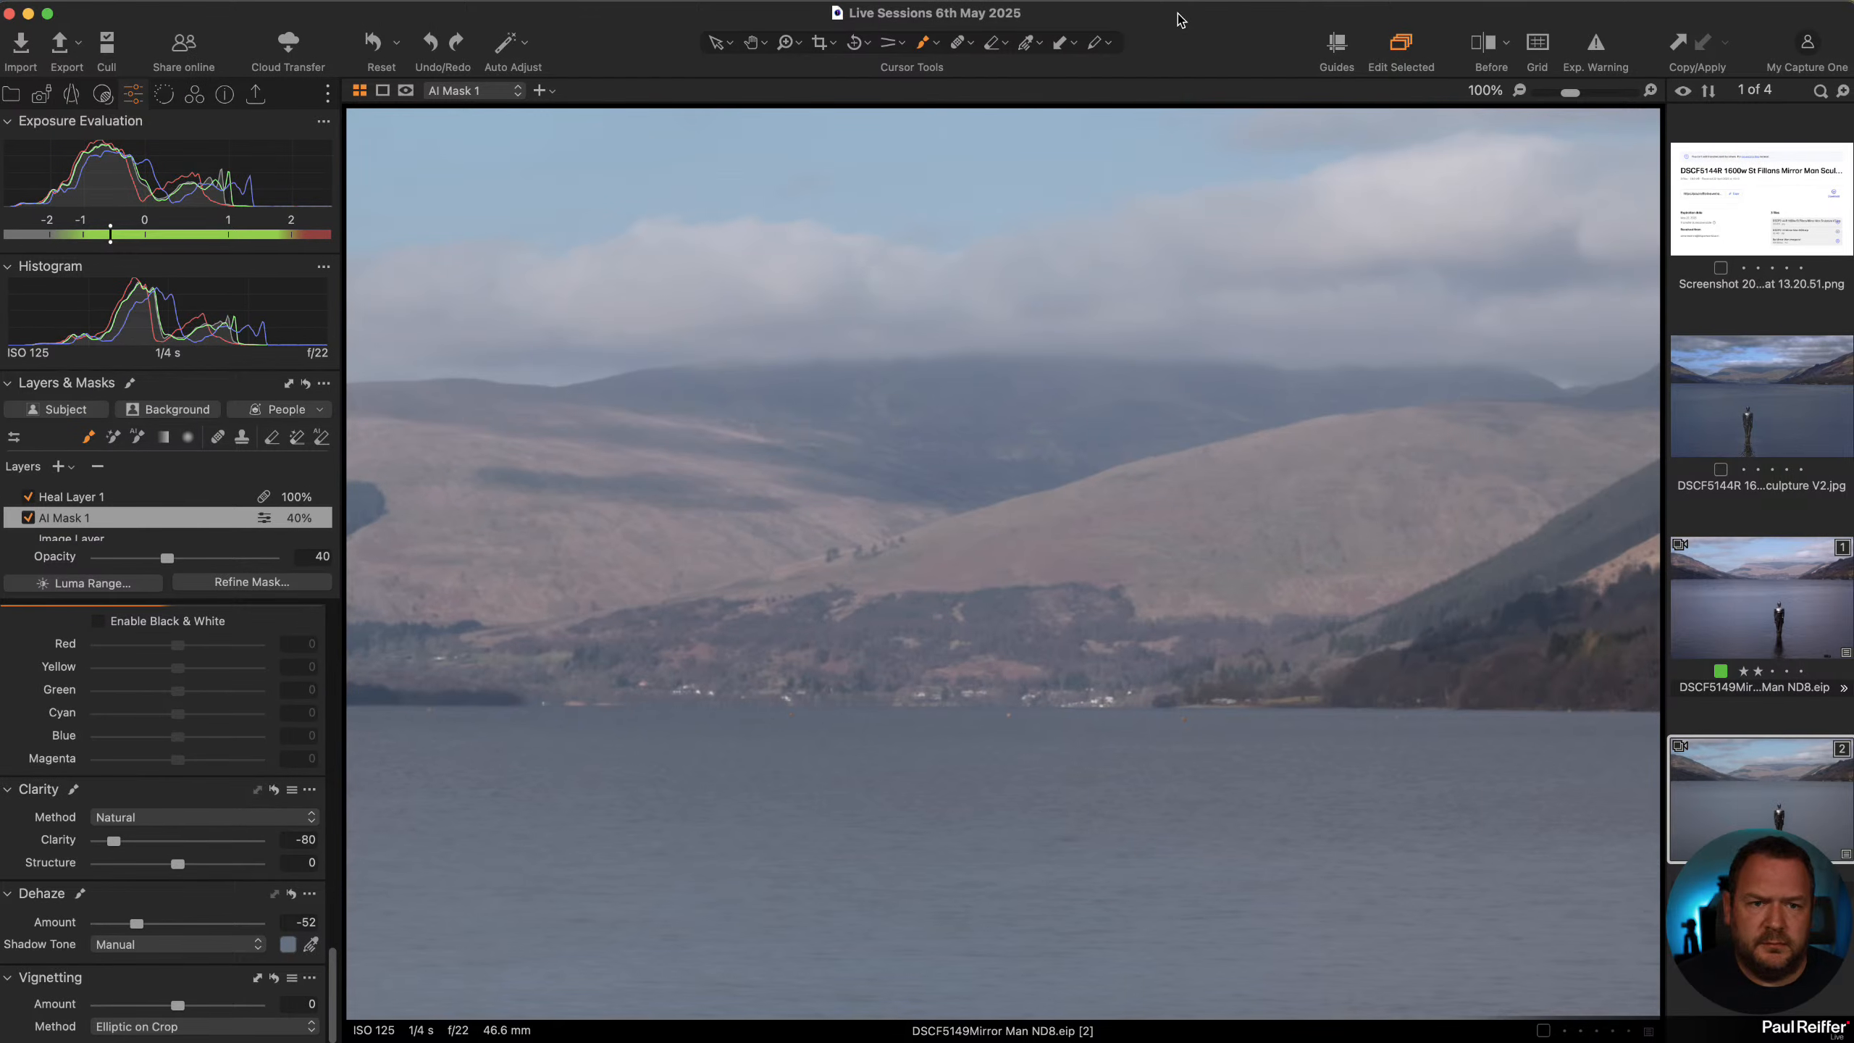
{"action": "left_click", "coordinate": [754, 42]}
{"action": "left_click_drag", "start_coordinate": [842, 397], "coordinate": [1465, 375]}
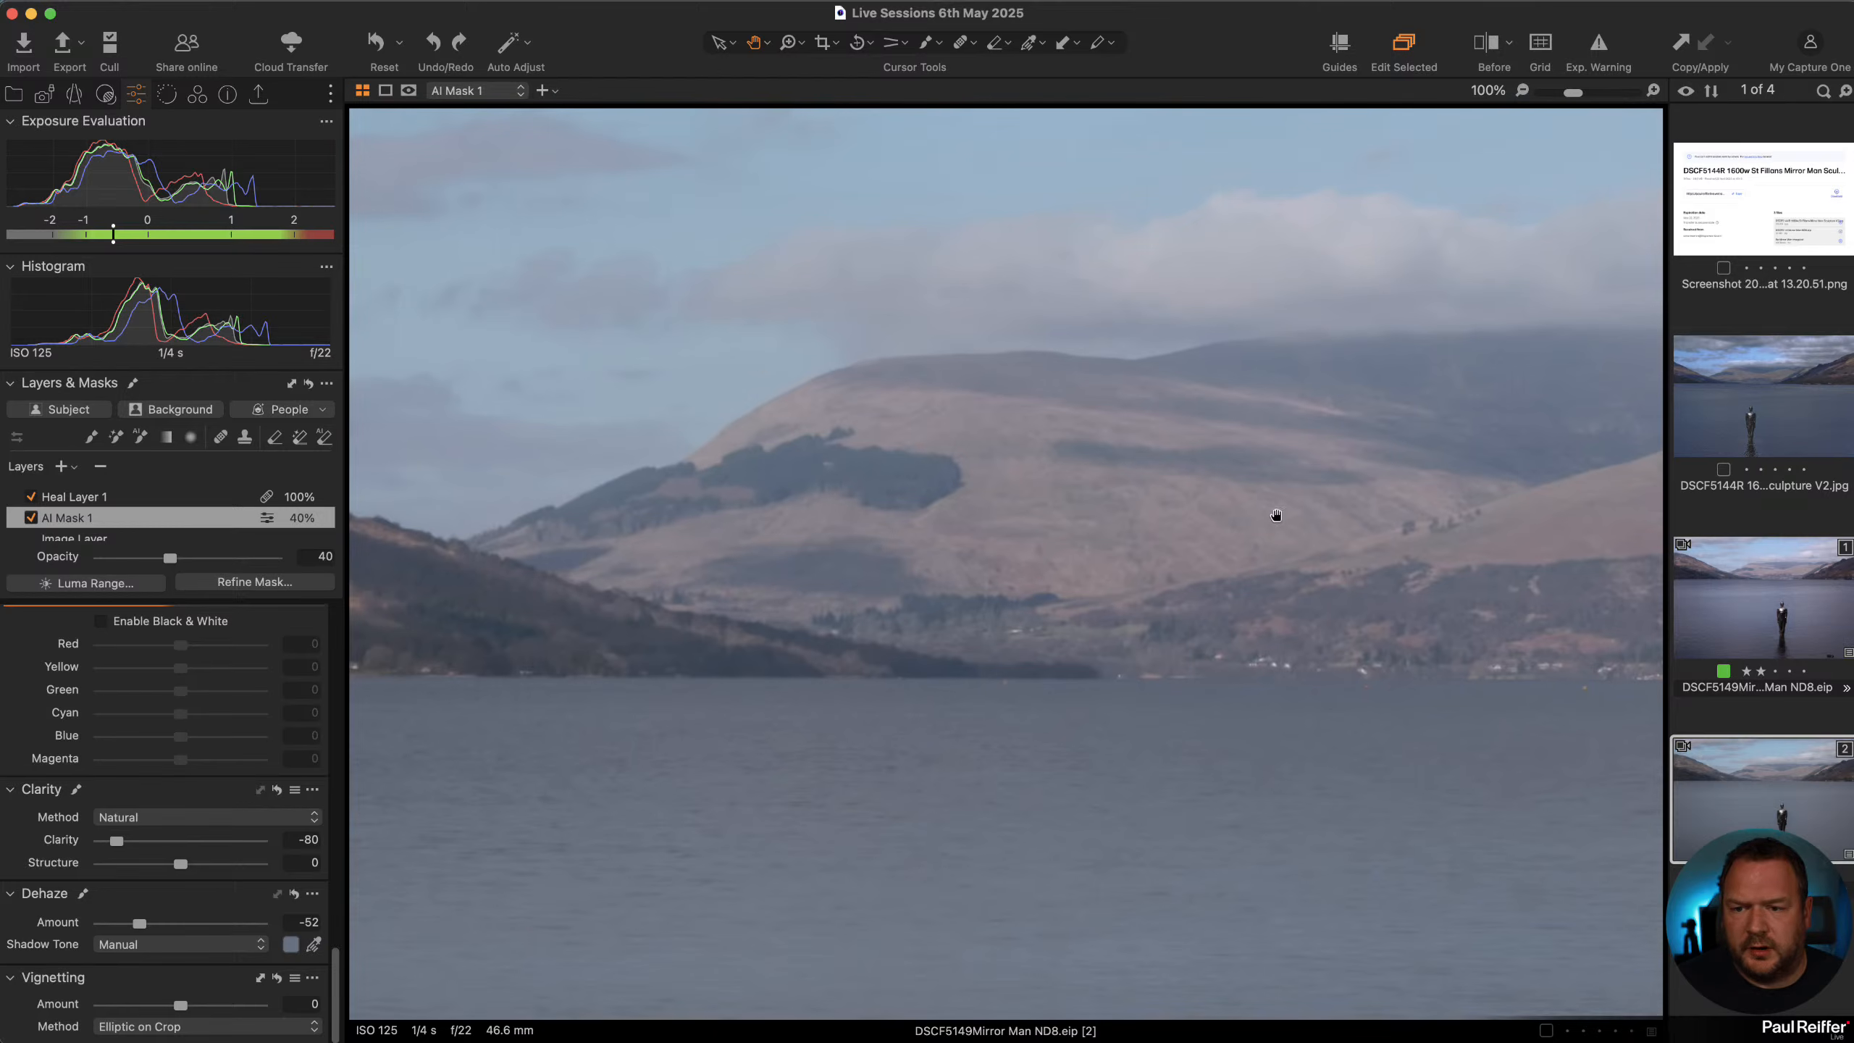
{"action": "double_click", "coordinate": [913, 498]}
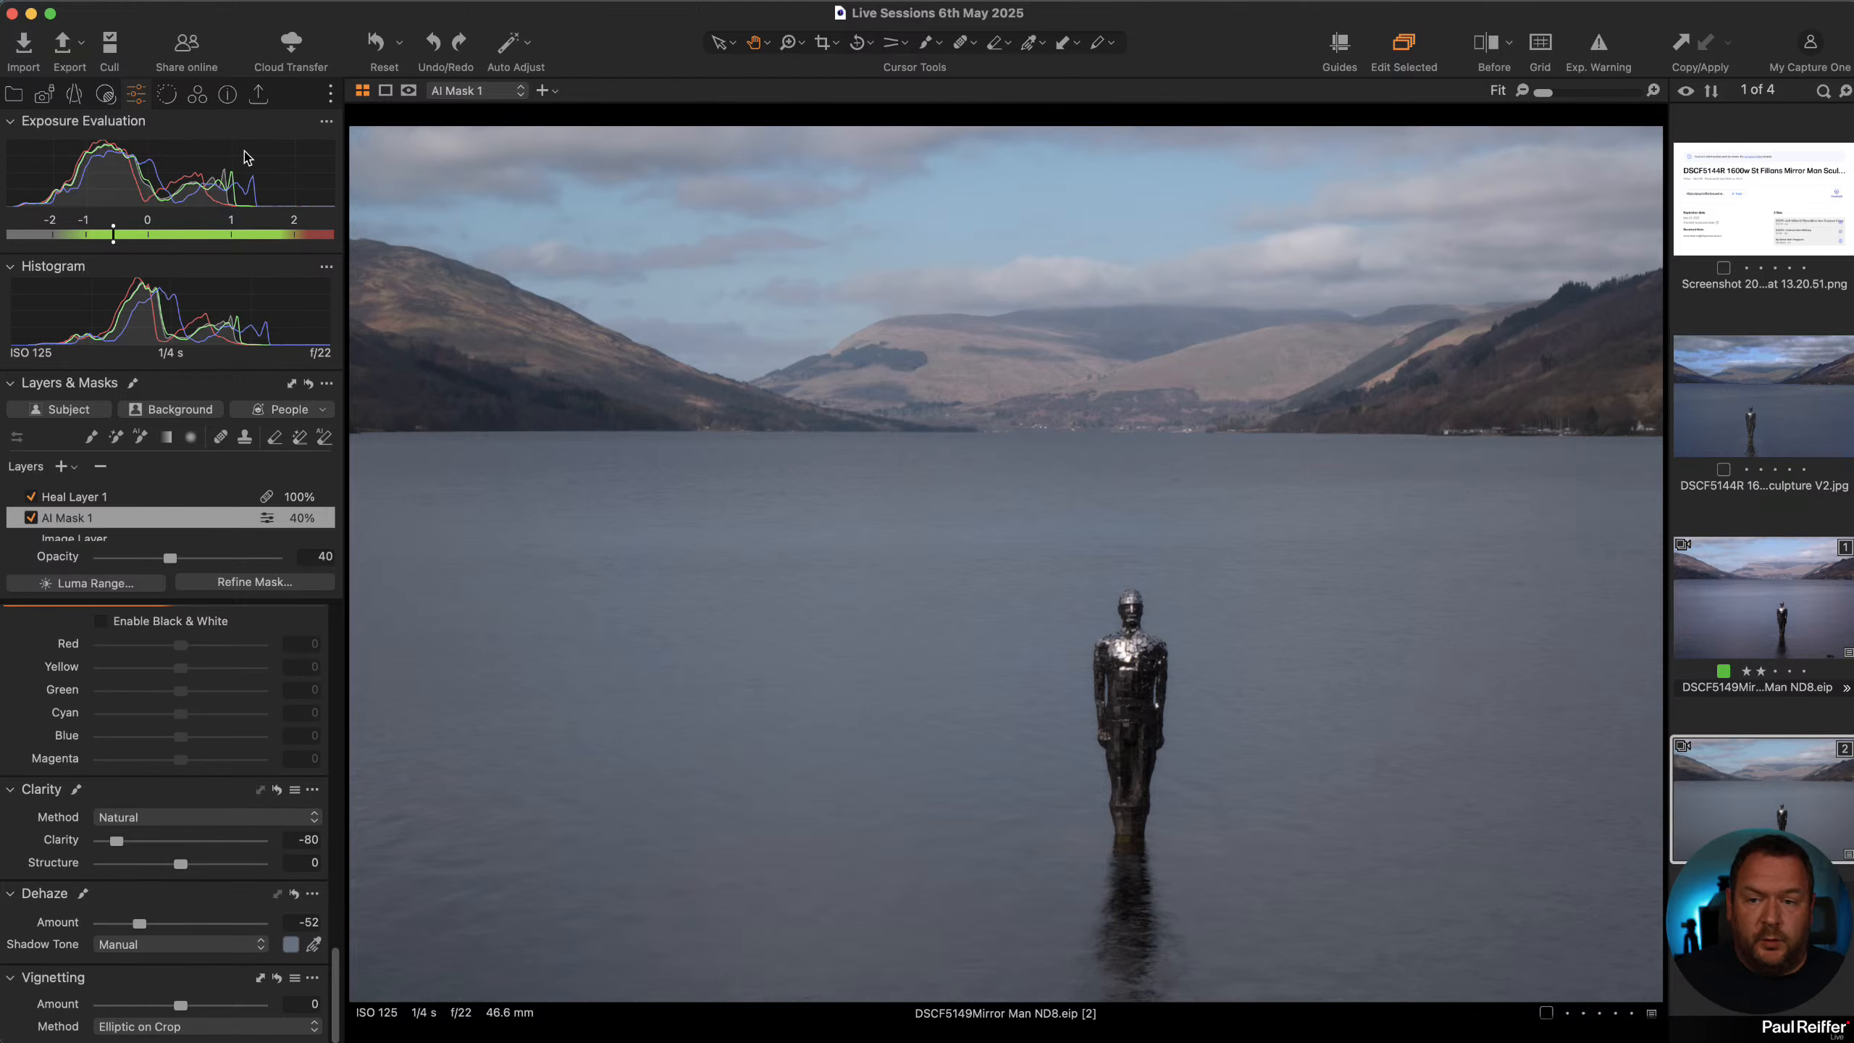
{"action": "left_click", "coordinate": [63, 465]}
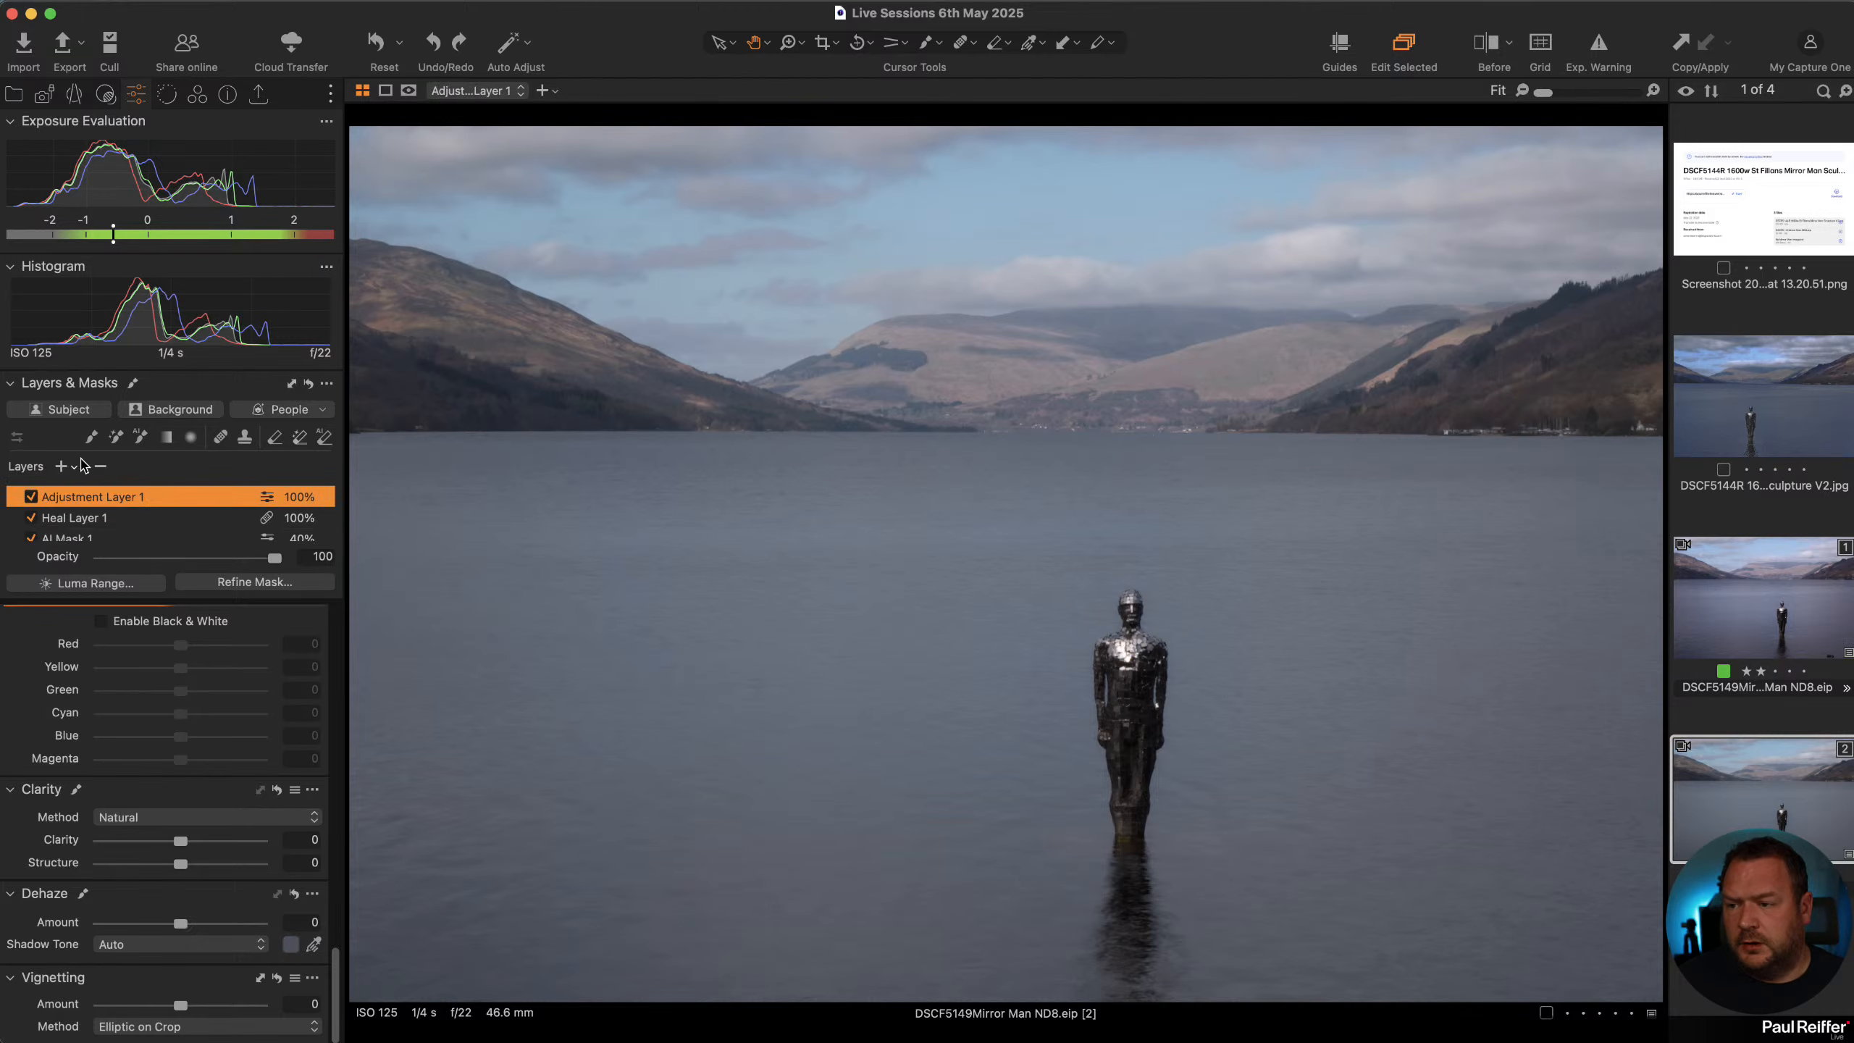
{"action": "left_click", "coordinate": [141, 437]}
{"action": "left_click", "coordinate": [572, 145]}
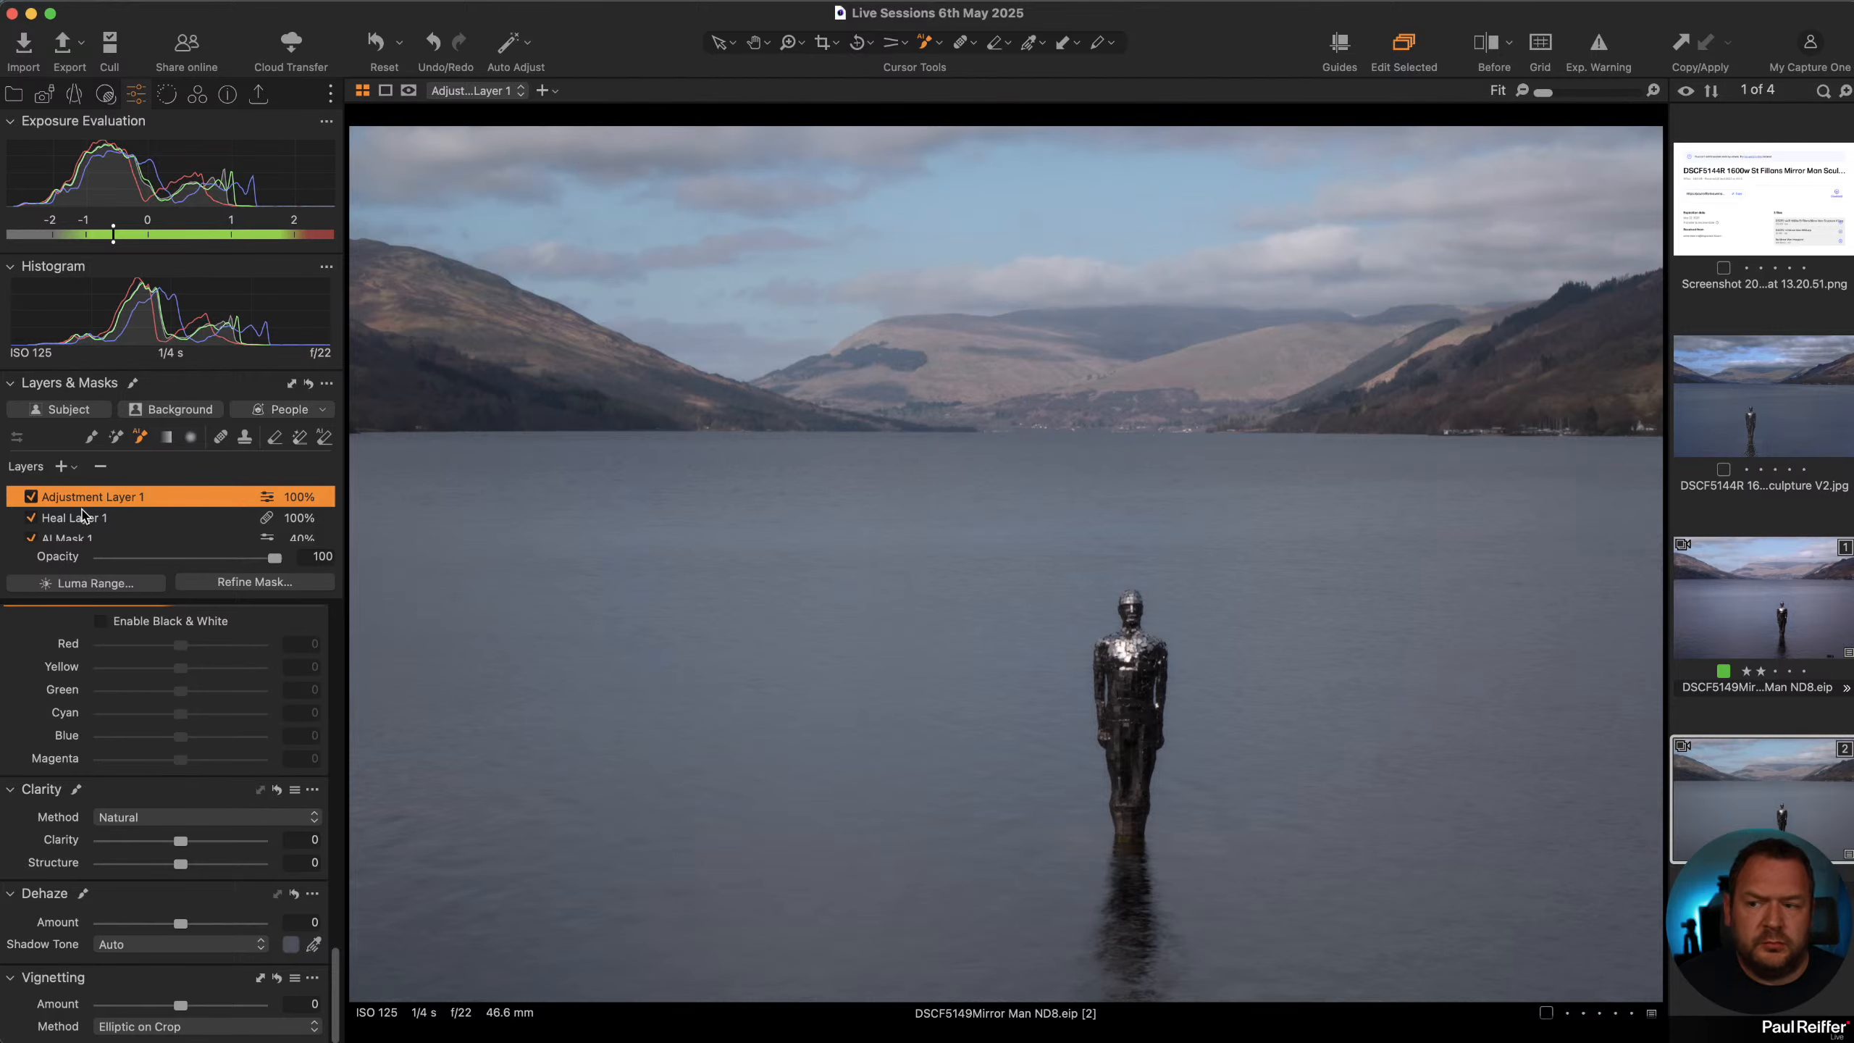
{"action": "left_click", "coordinate": [100, 468]}
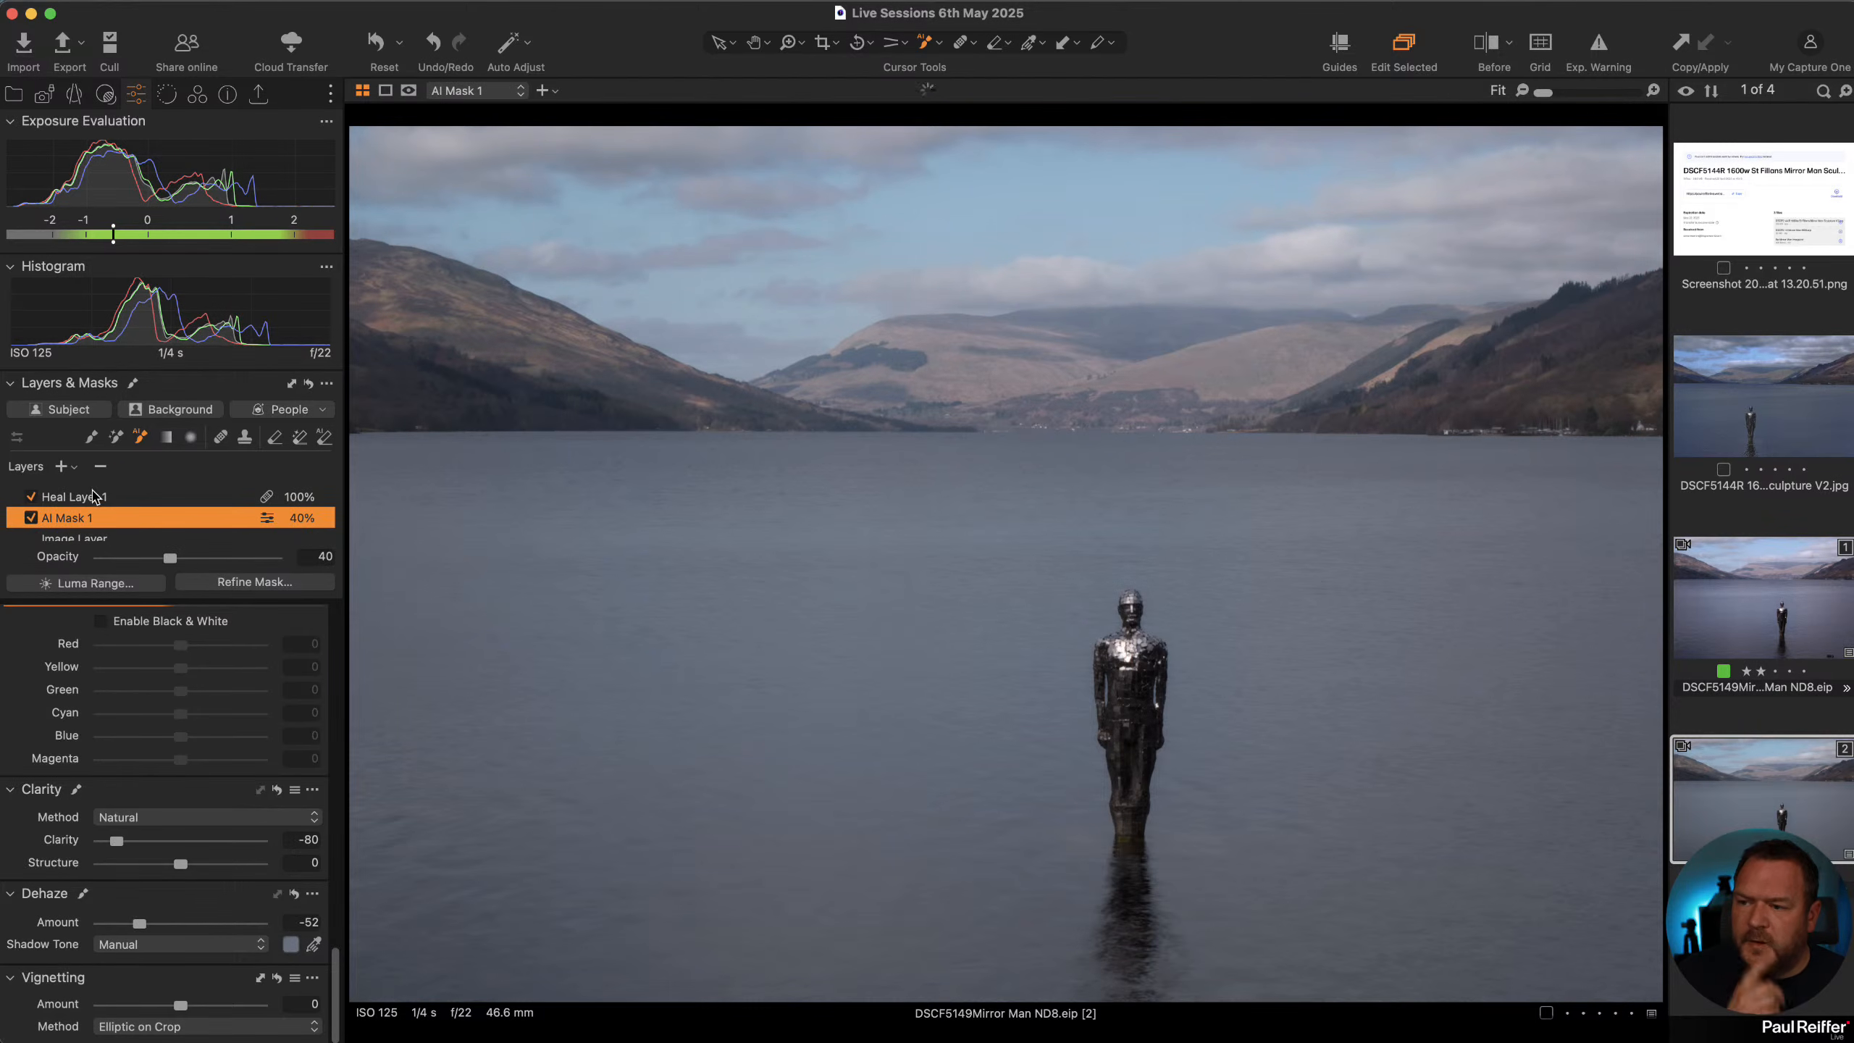
Choose the built-in Deep Sky enhancement style brush and paint a short stroke in the upper sky to create its layer
{"action": "scroll", "coordinate": [69, 661], "scroll_direction": "up", "scroll_amount": 15}
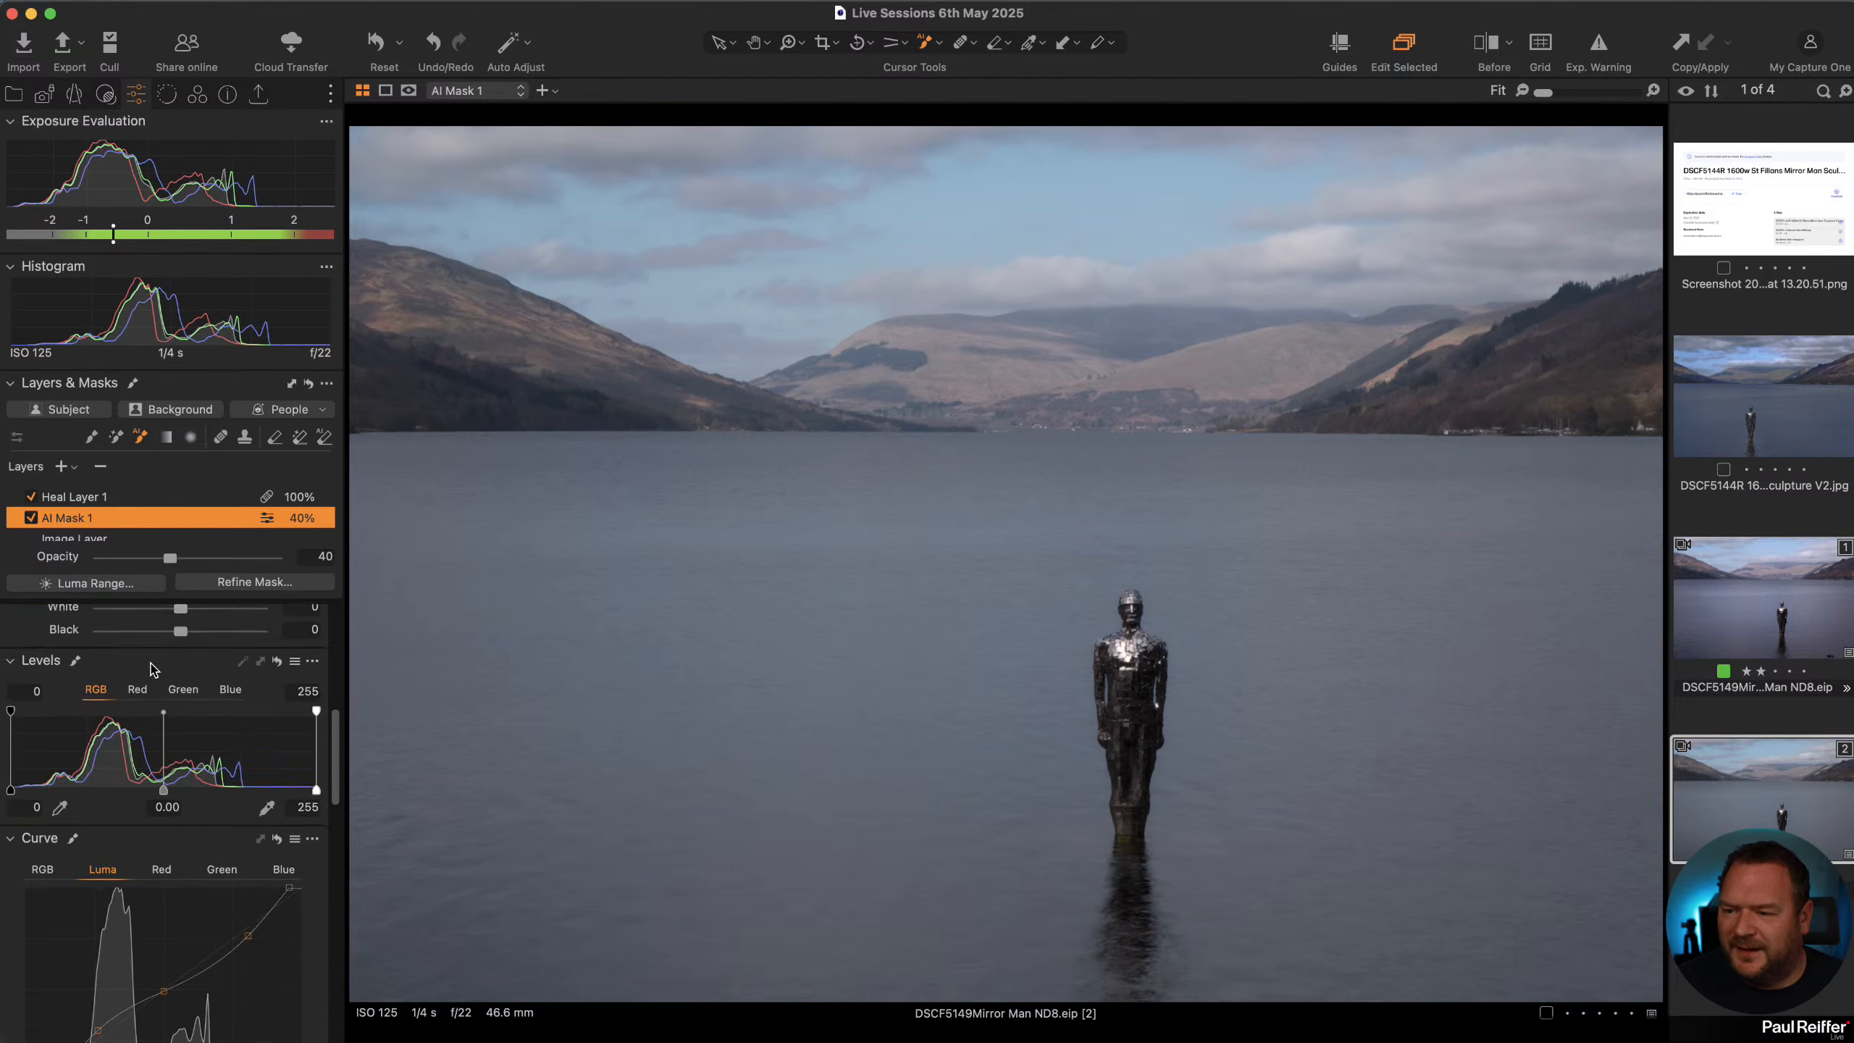
{"action": "left_click", "coordinate": [24, 678]}
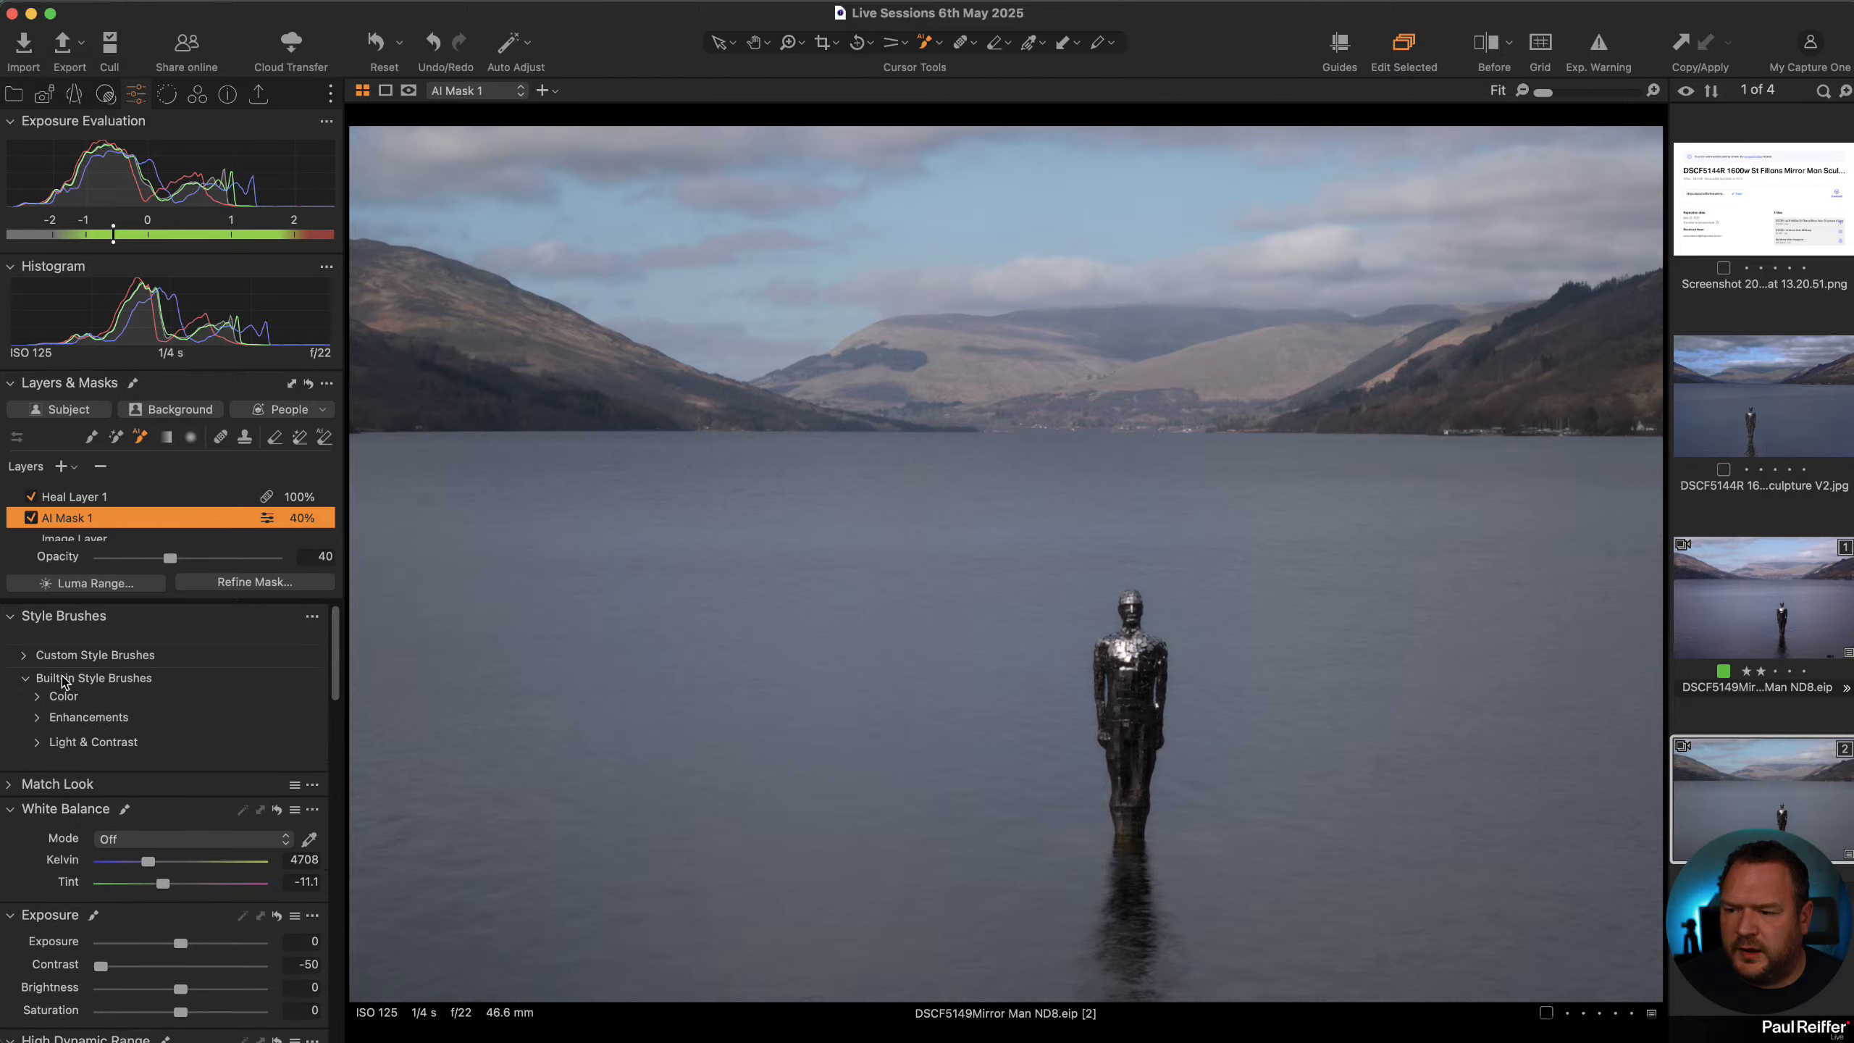
{"action": "left_click", "coordinate": [38, 700]}
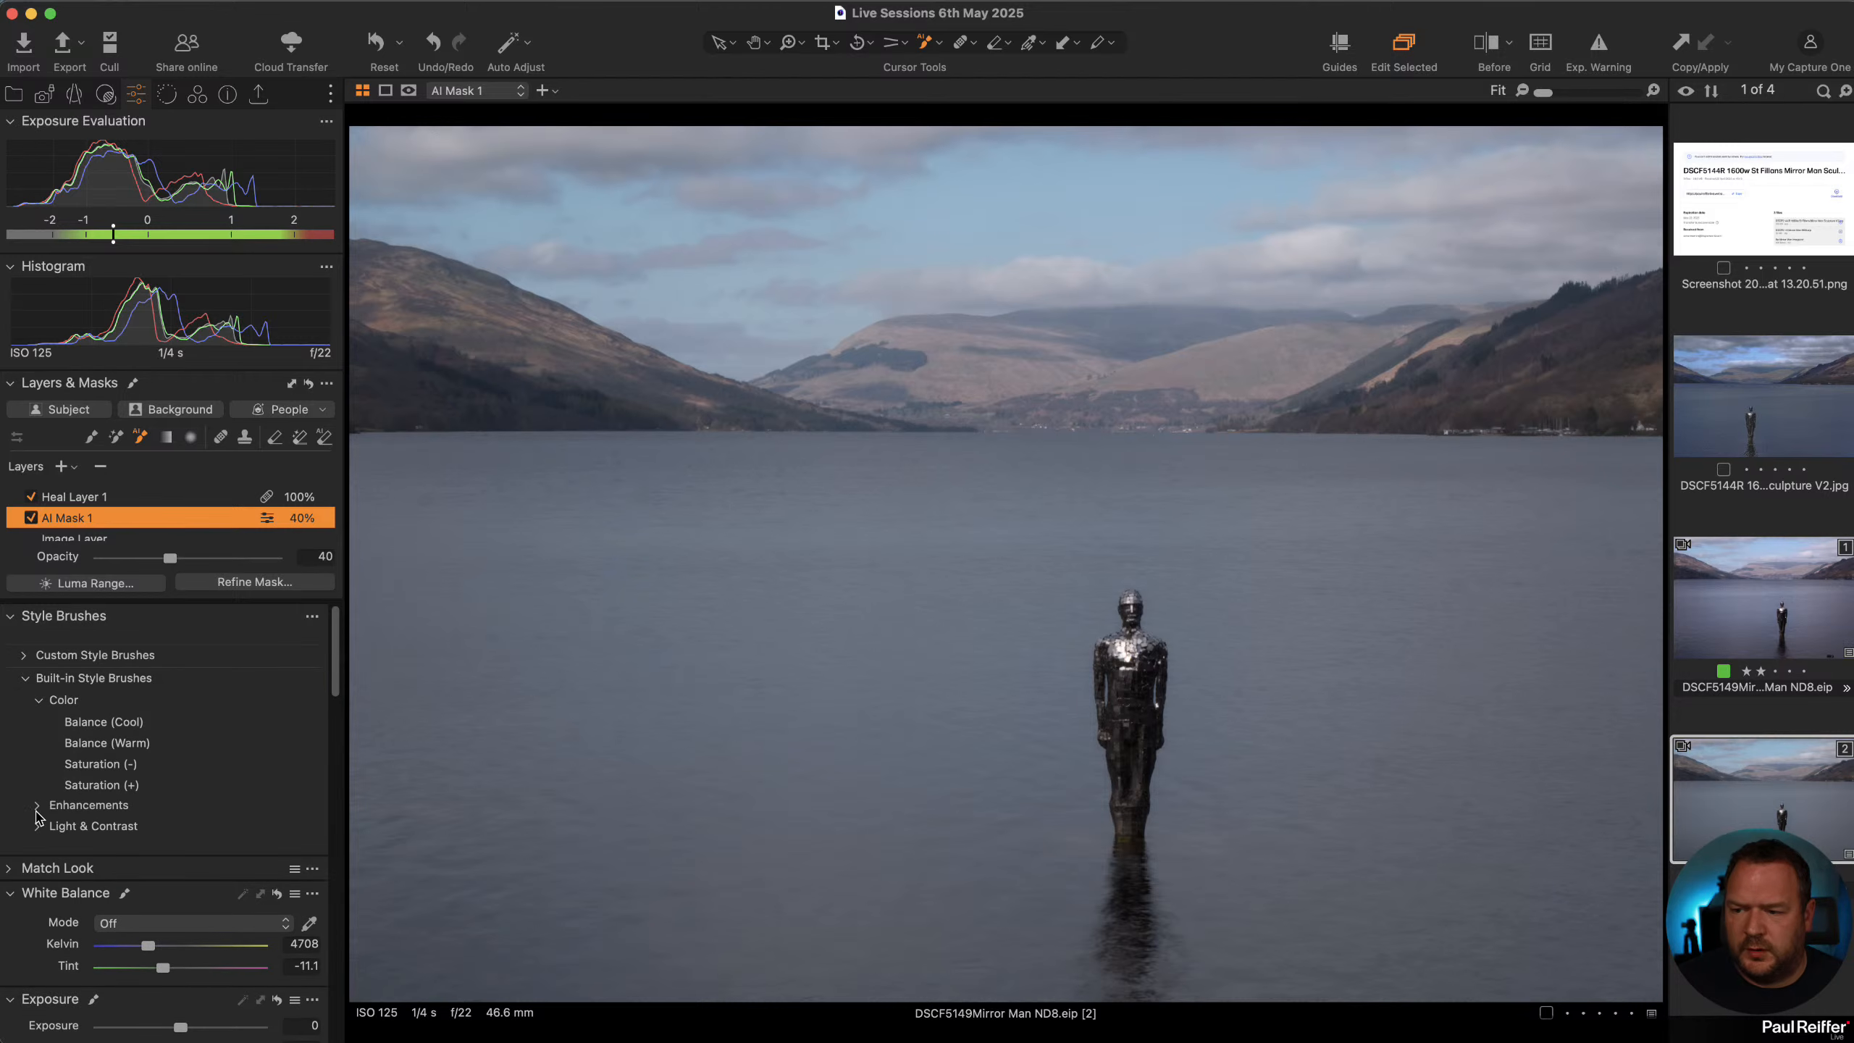
{"action": "left_click", "coordinate": [36, 806]}
{"action": "scroll", "coordinate": [71, 774], "scroll_direction": "down", "scroll_amount": 3}
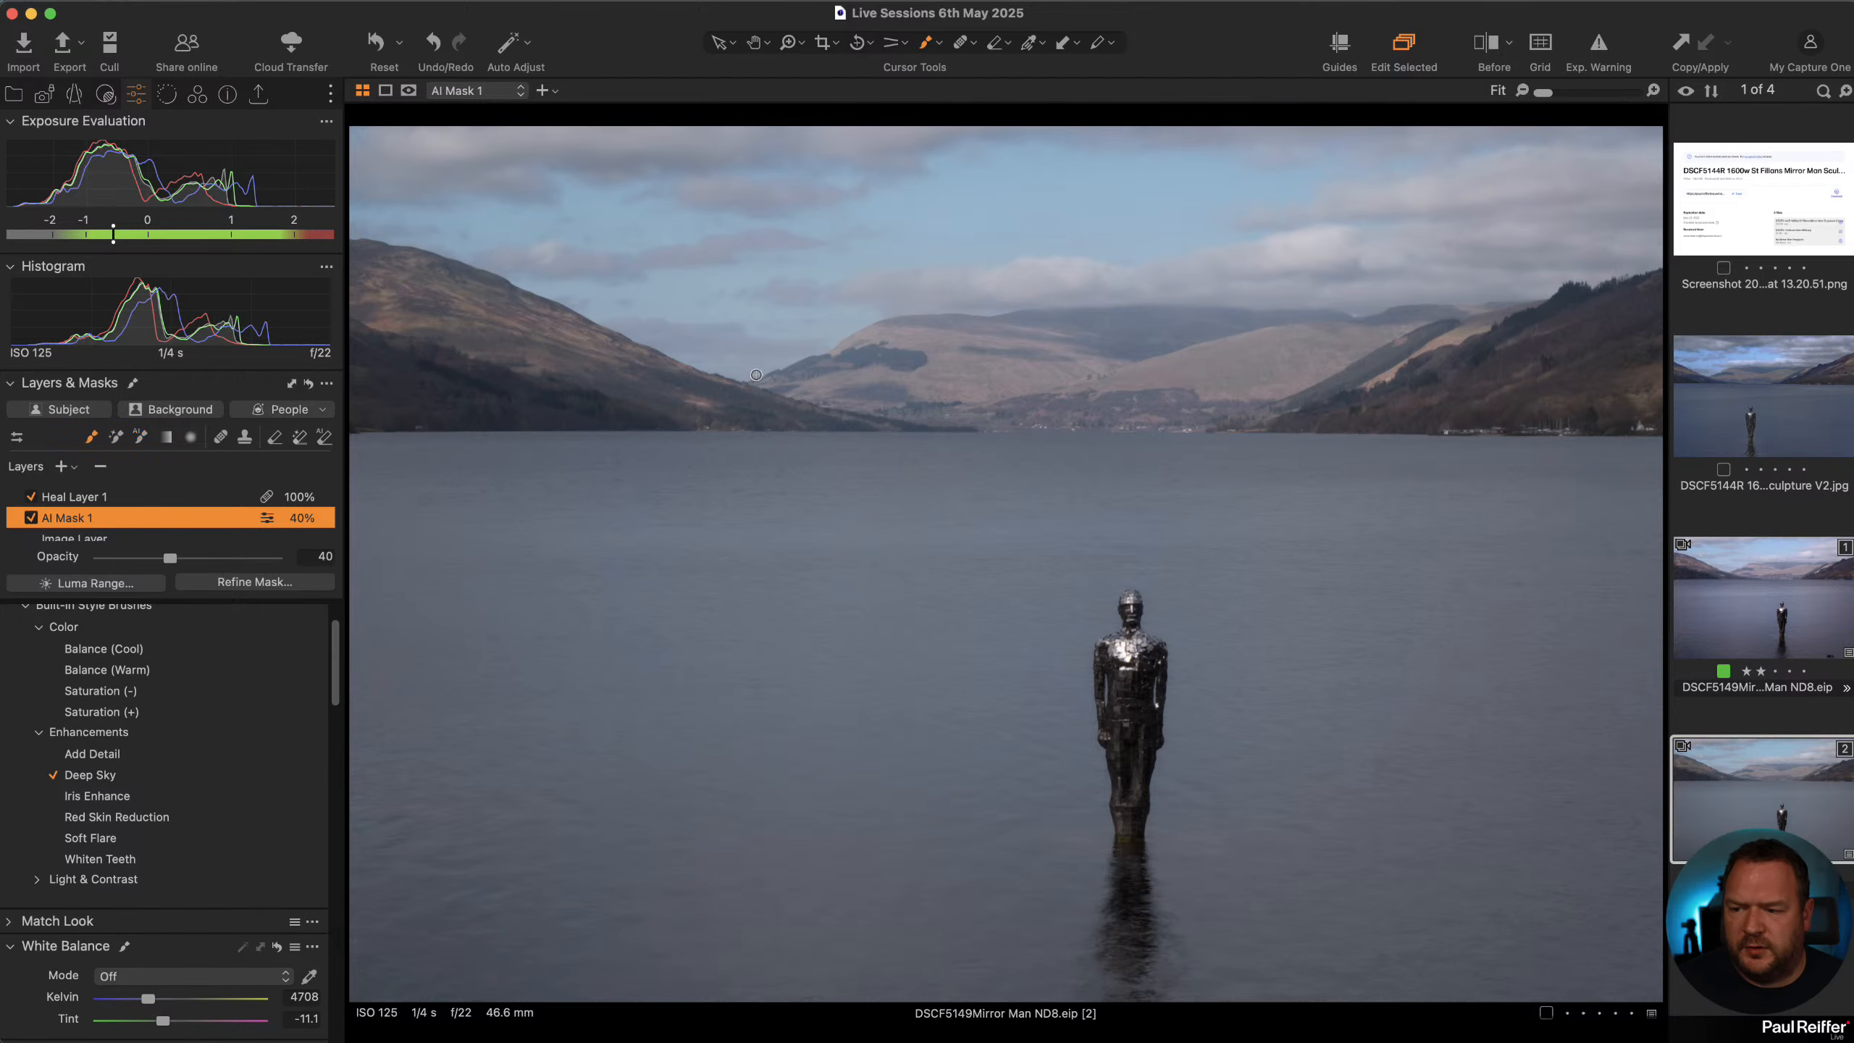
{"action": "left_click_drag", "start_coordinate": [839, 157], "coordinate": [924, 192]}
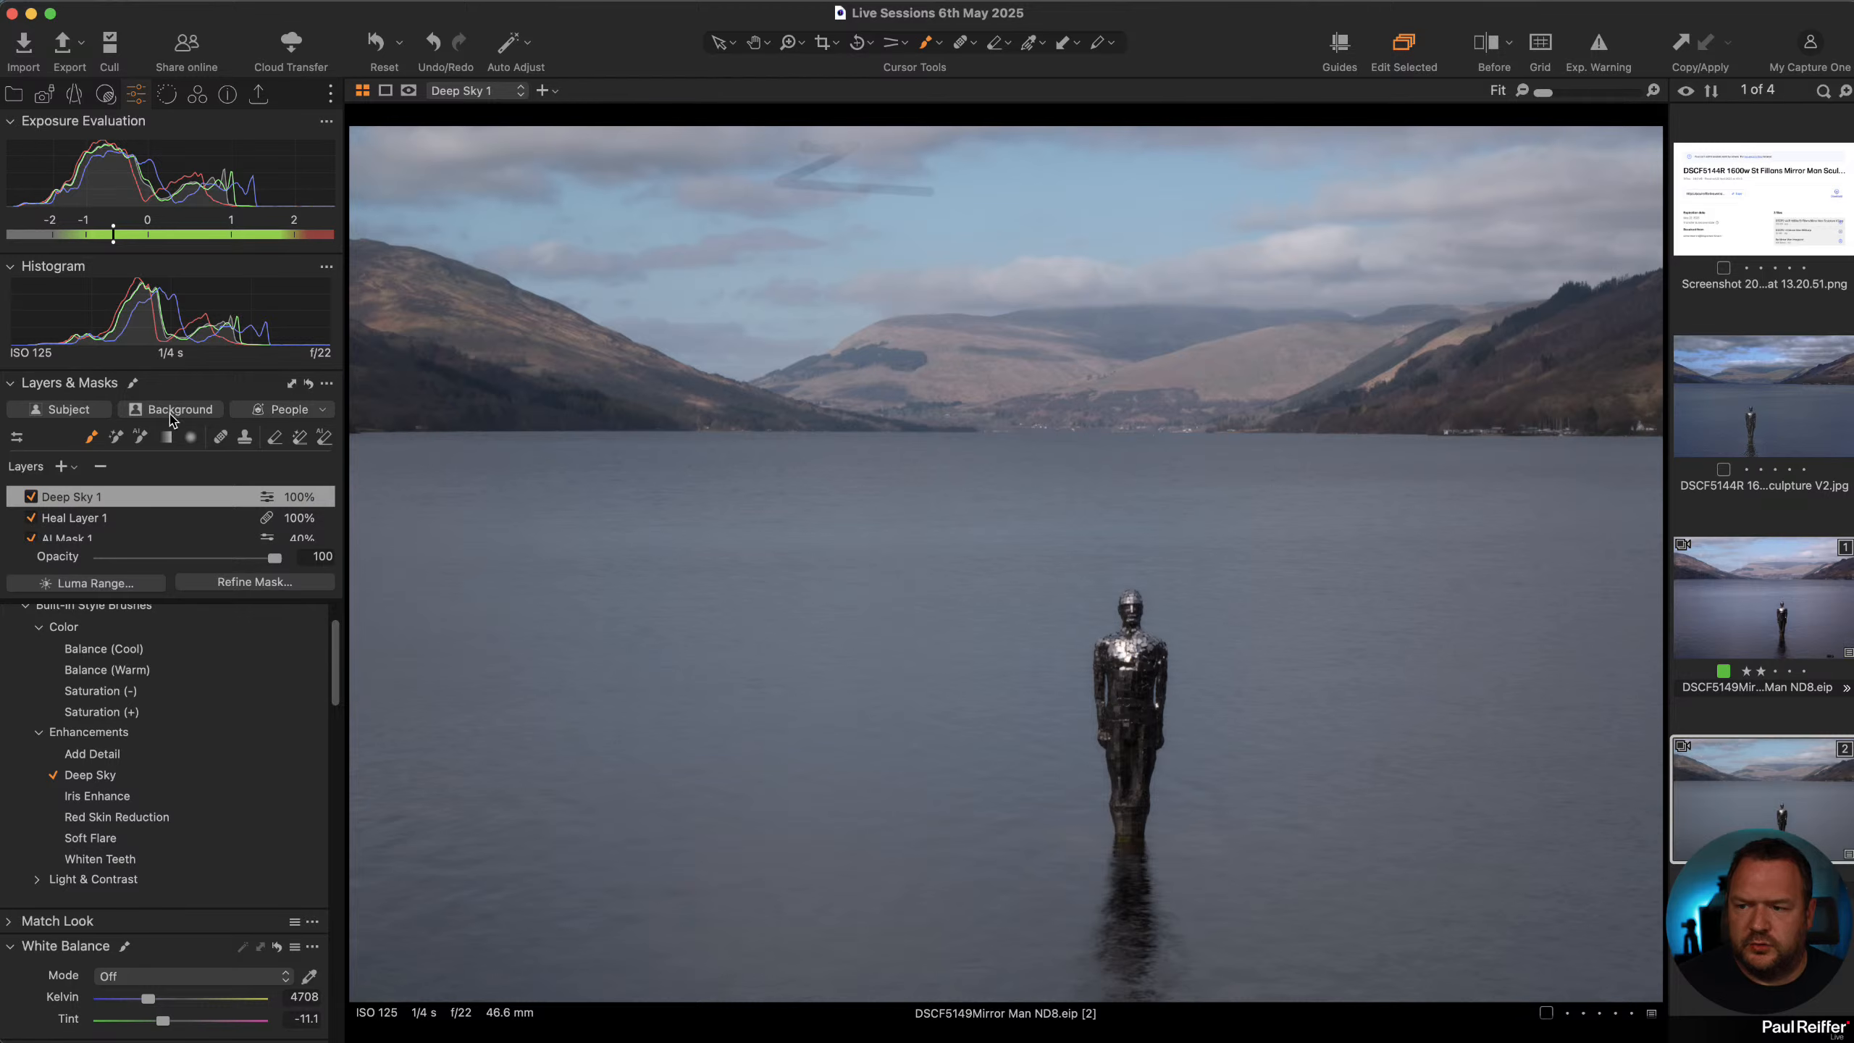
Clear the brushed mask on Deep Sky 1, AI-select the whole sky instead, and toggle the layer to compare
{"action": "right_click", "coordinate": [101, 488]}
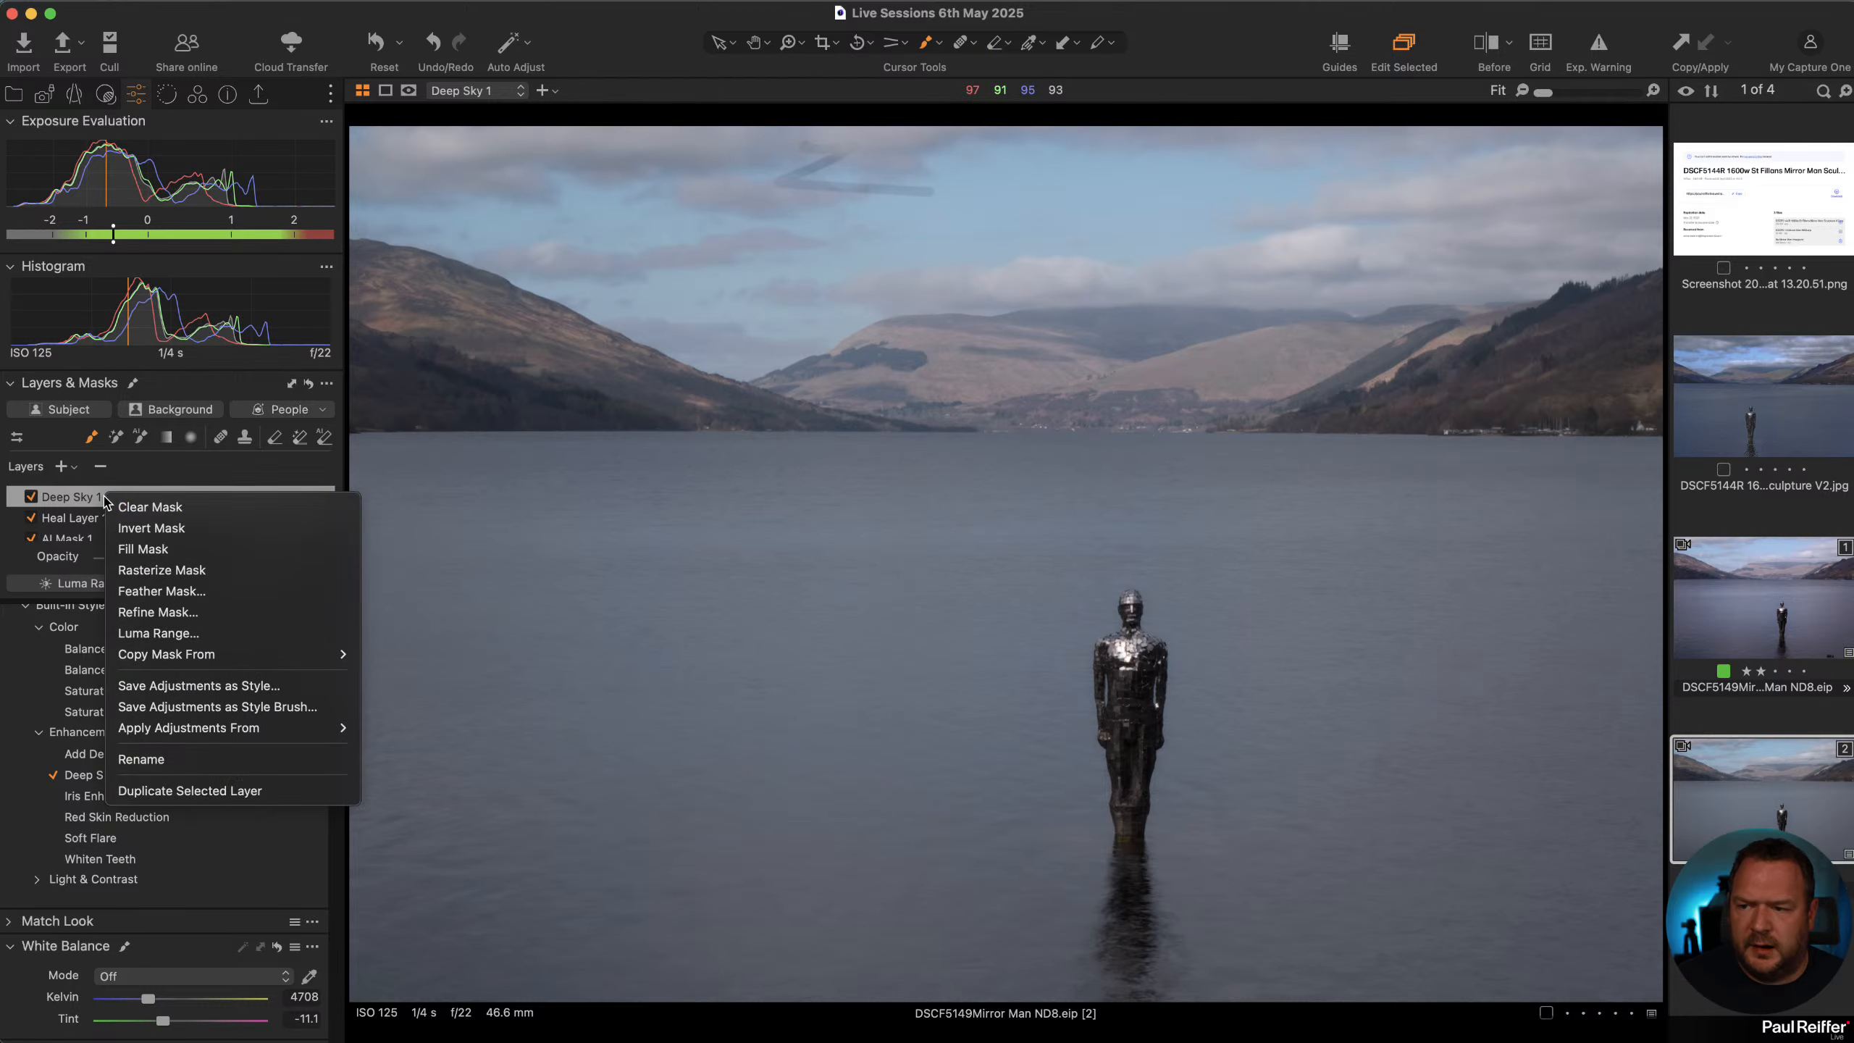
{"action": "left_click", "coordinate": [135, 504]}
{"action": "left_click", "coordinate": [138, 438]}
{"action": "left_click", "coordinate": [869, 213]}
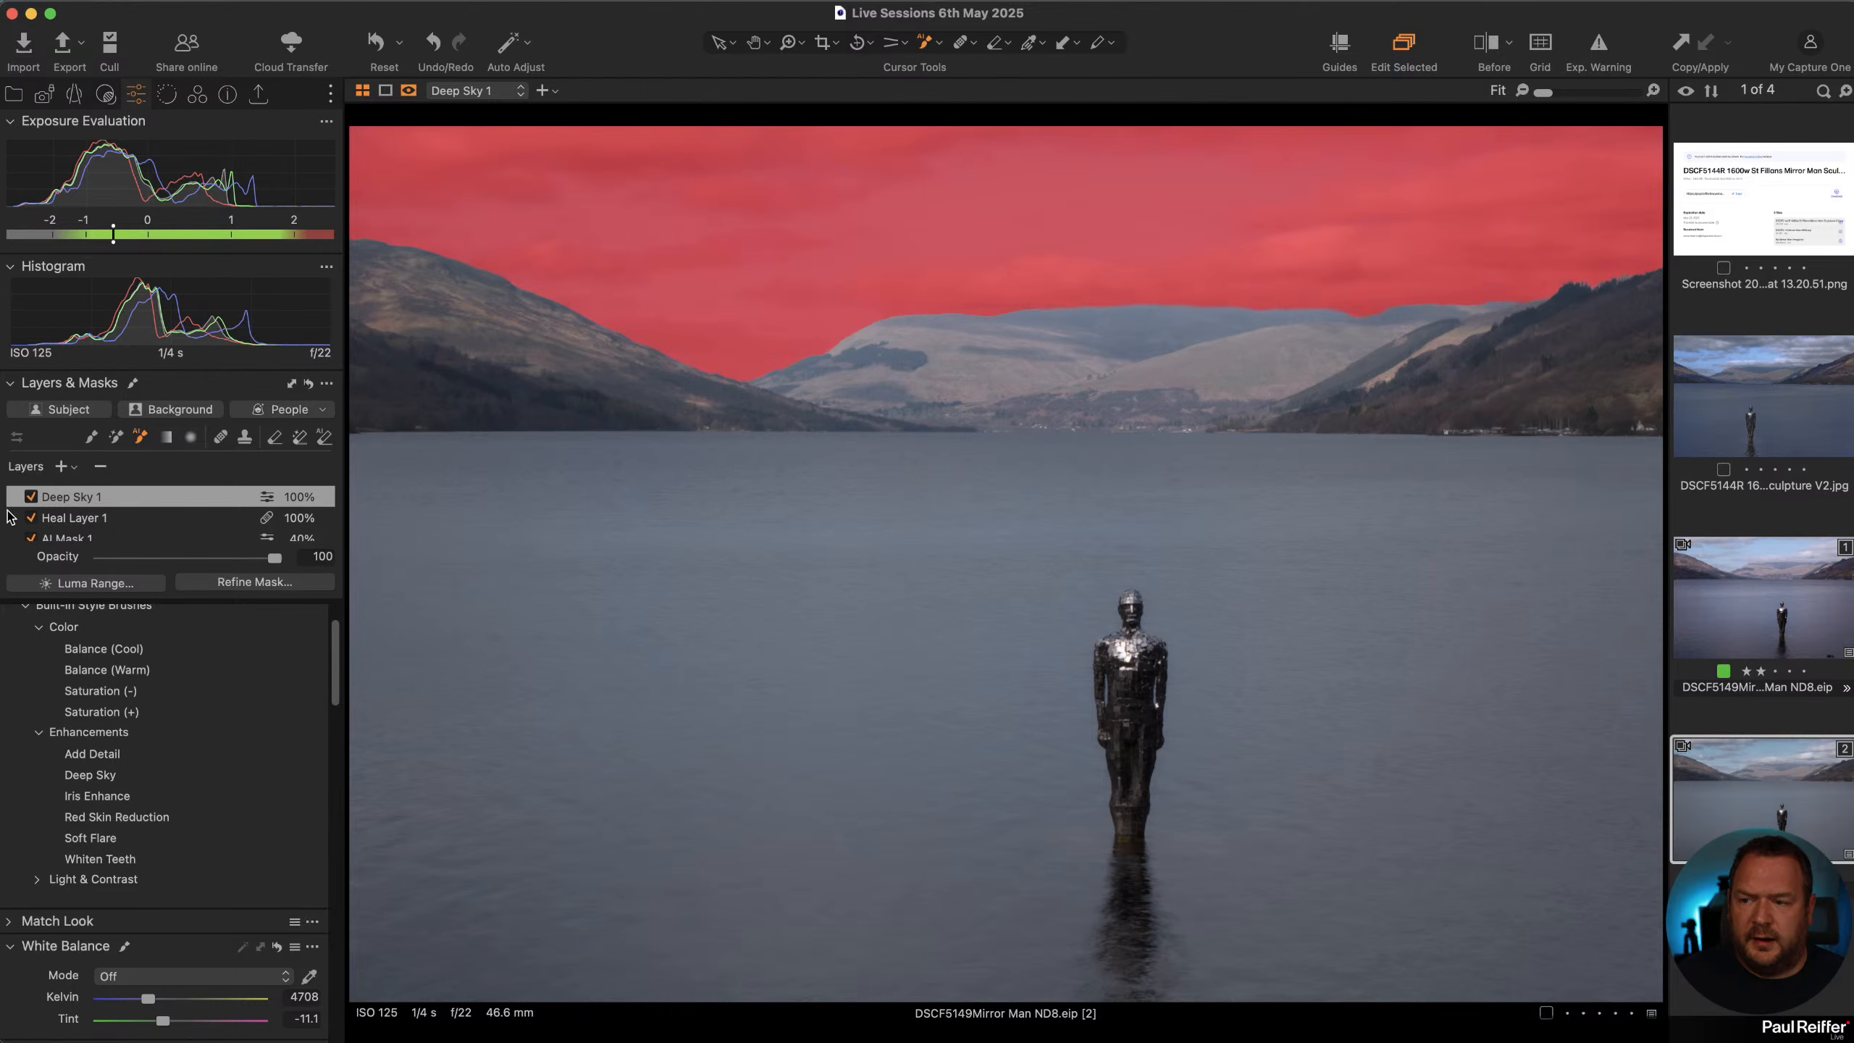
{"action": "left_click", "coordinate": [31, 497]}
{"action": "left_click", "coordinate": [30, 497]}
{"action": "left_click", "coordinate": [31, 498]}
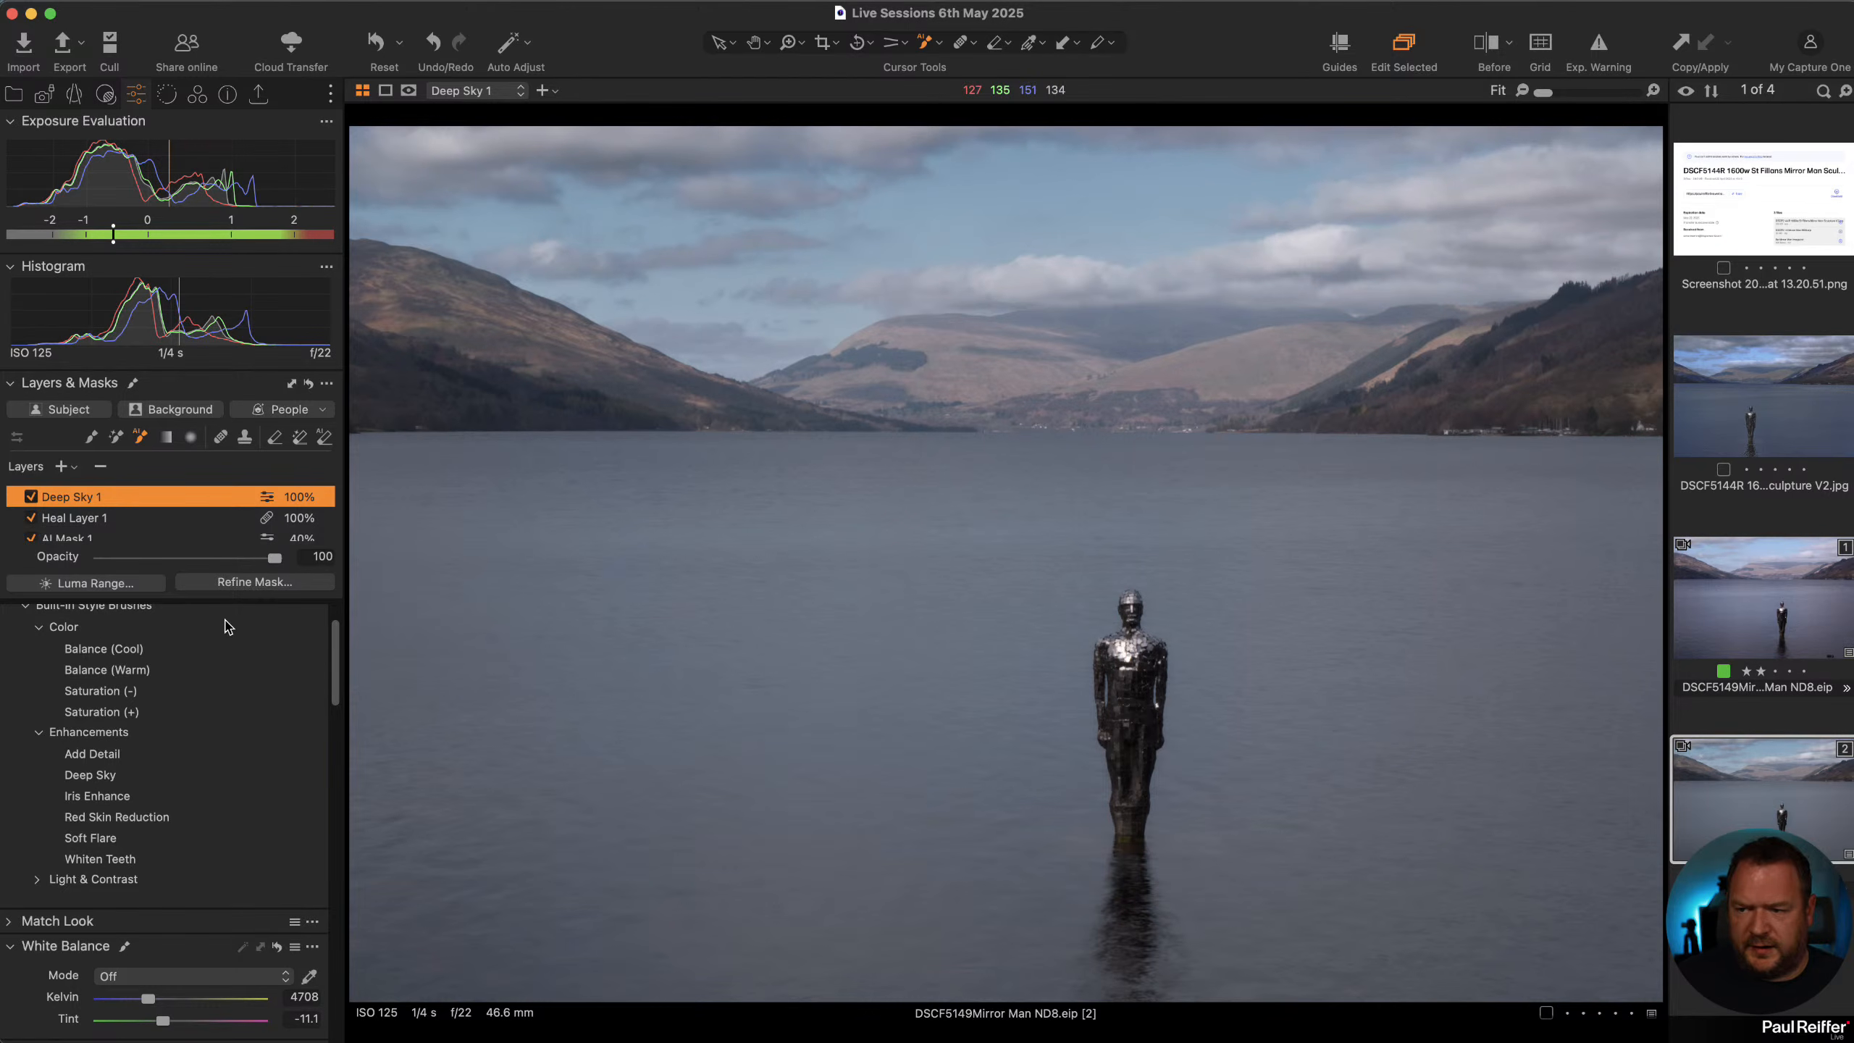
Add two points to the Deep Sky 1 layer's Luma curve, lifting the midtones slightly while anchoring the shadows
{"action": "scroll", "coordinate": [154, 767], "scroll_direction": "down", "scroll_amount": 10}
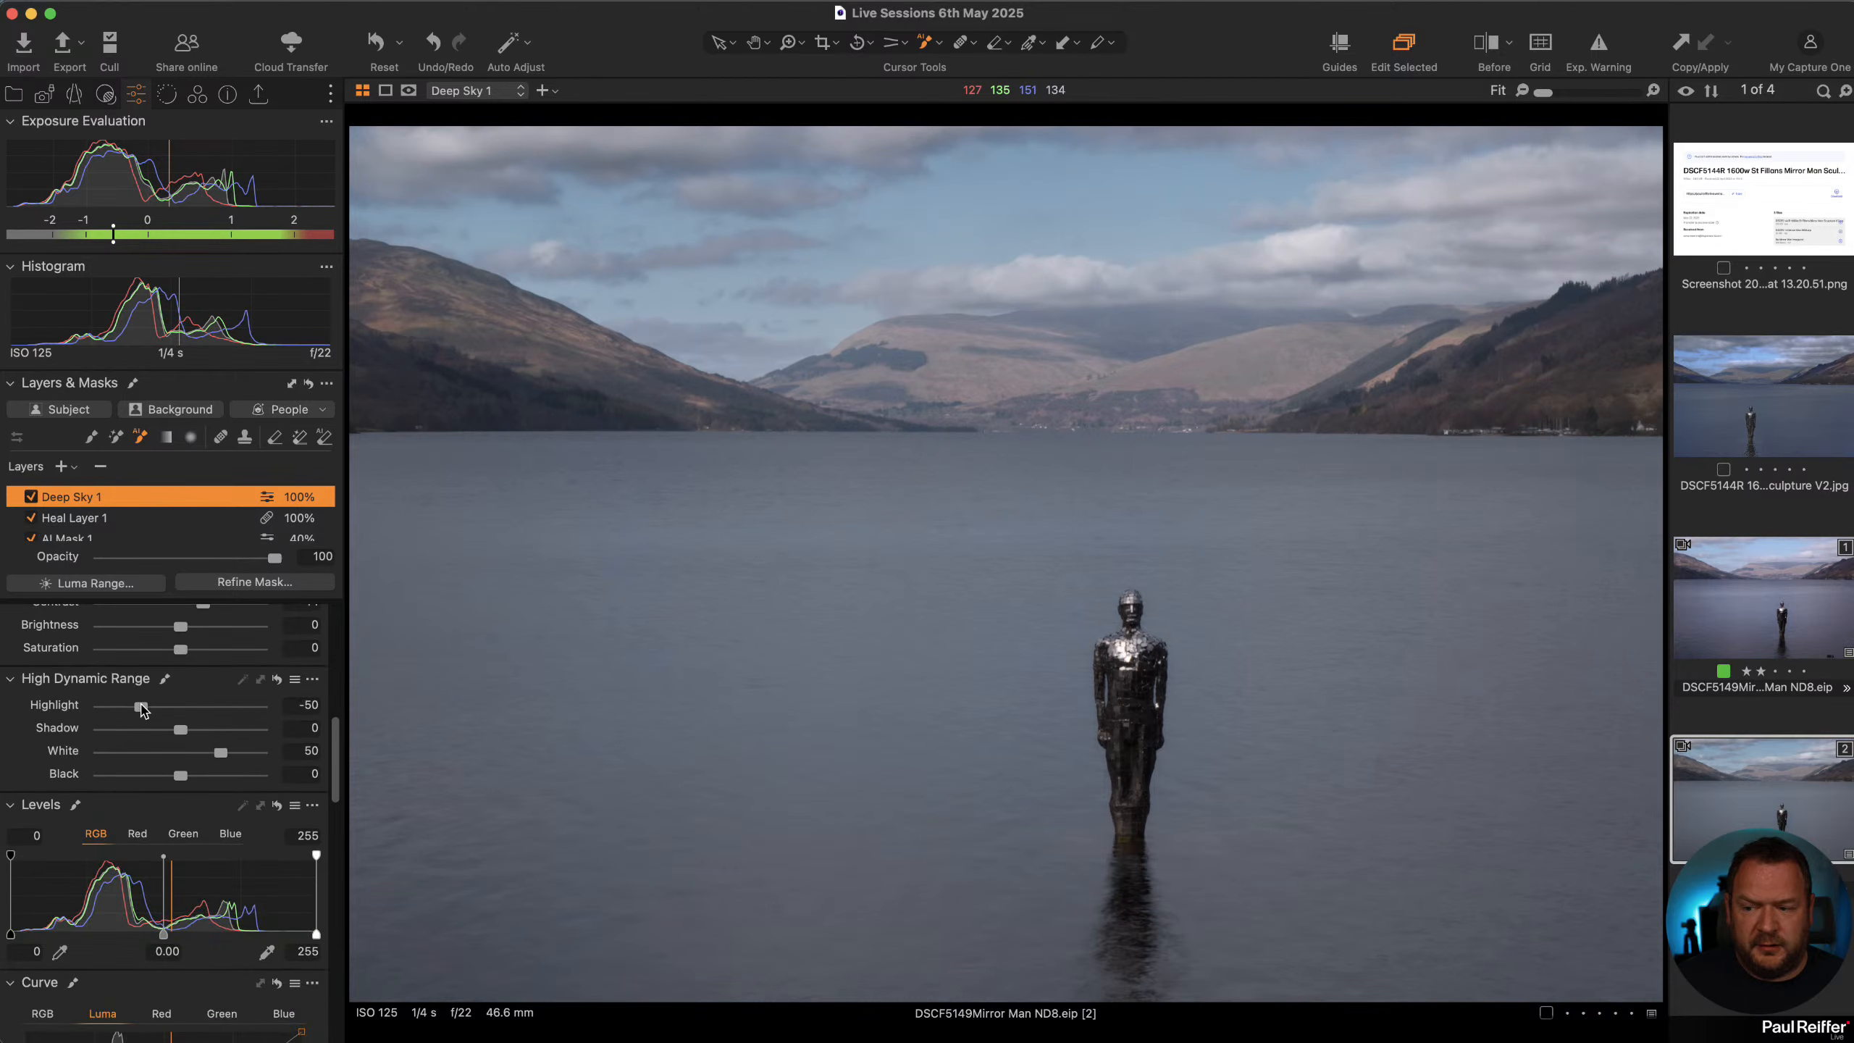
{"action": "left_click", "coordinate": [159, 765]}
{"action": "left_click", "coordinate": [118, 801]}
{"action": "left_click_drag", "start_coordinate": [160, 762], "coordinate": [115, 802]}
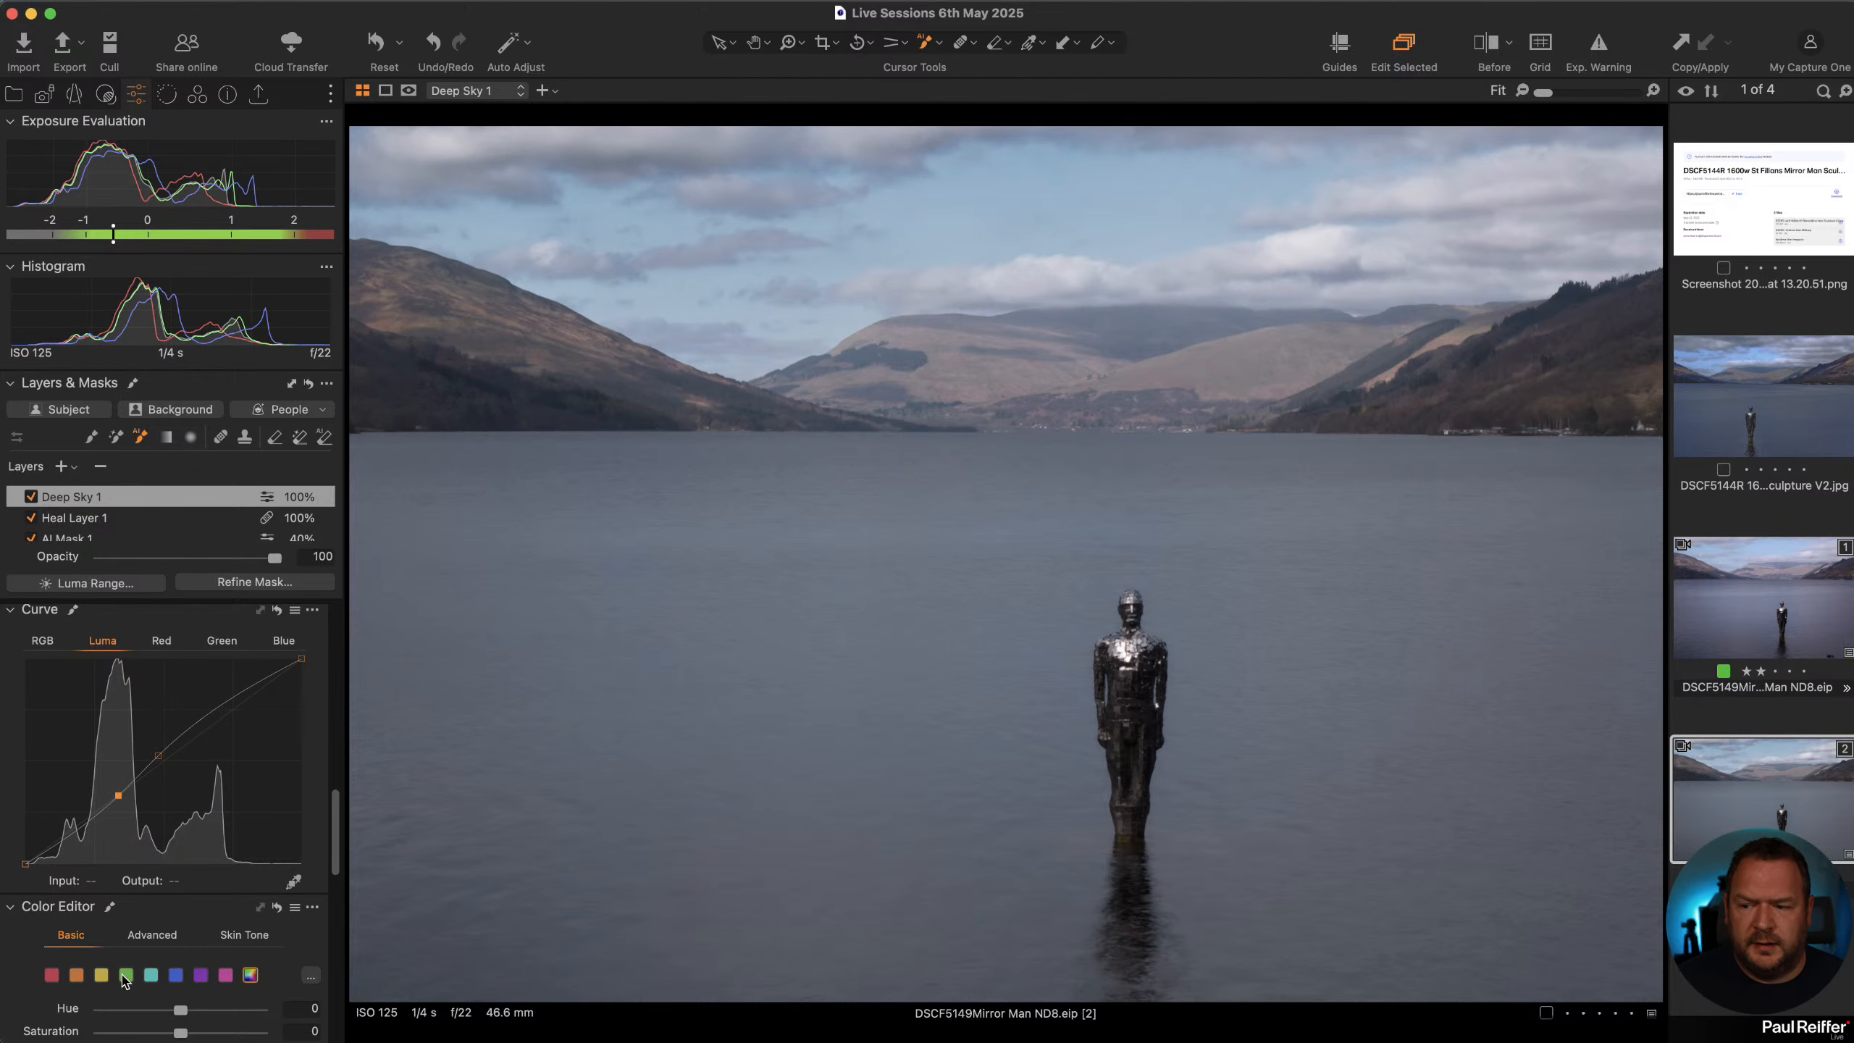
Darken the sky colours with cyan Lightness -28.4 and blue Lightness -19.7, and set blue Saturation to -0.1
{"action": "left_click", "coordinate": [151, 974]}
{"action": "scroll", "coordinate": [175, 928], "scroll_direction": "down", "scroll_amount": 5}
{"action": "left_click_drag", "start_coordinate": [180, 853], "coordinate": [152, 855]}
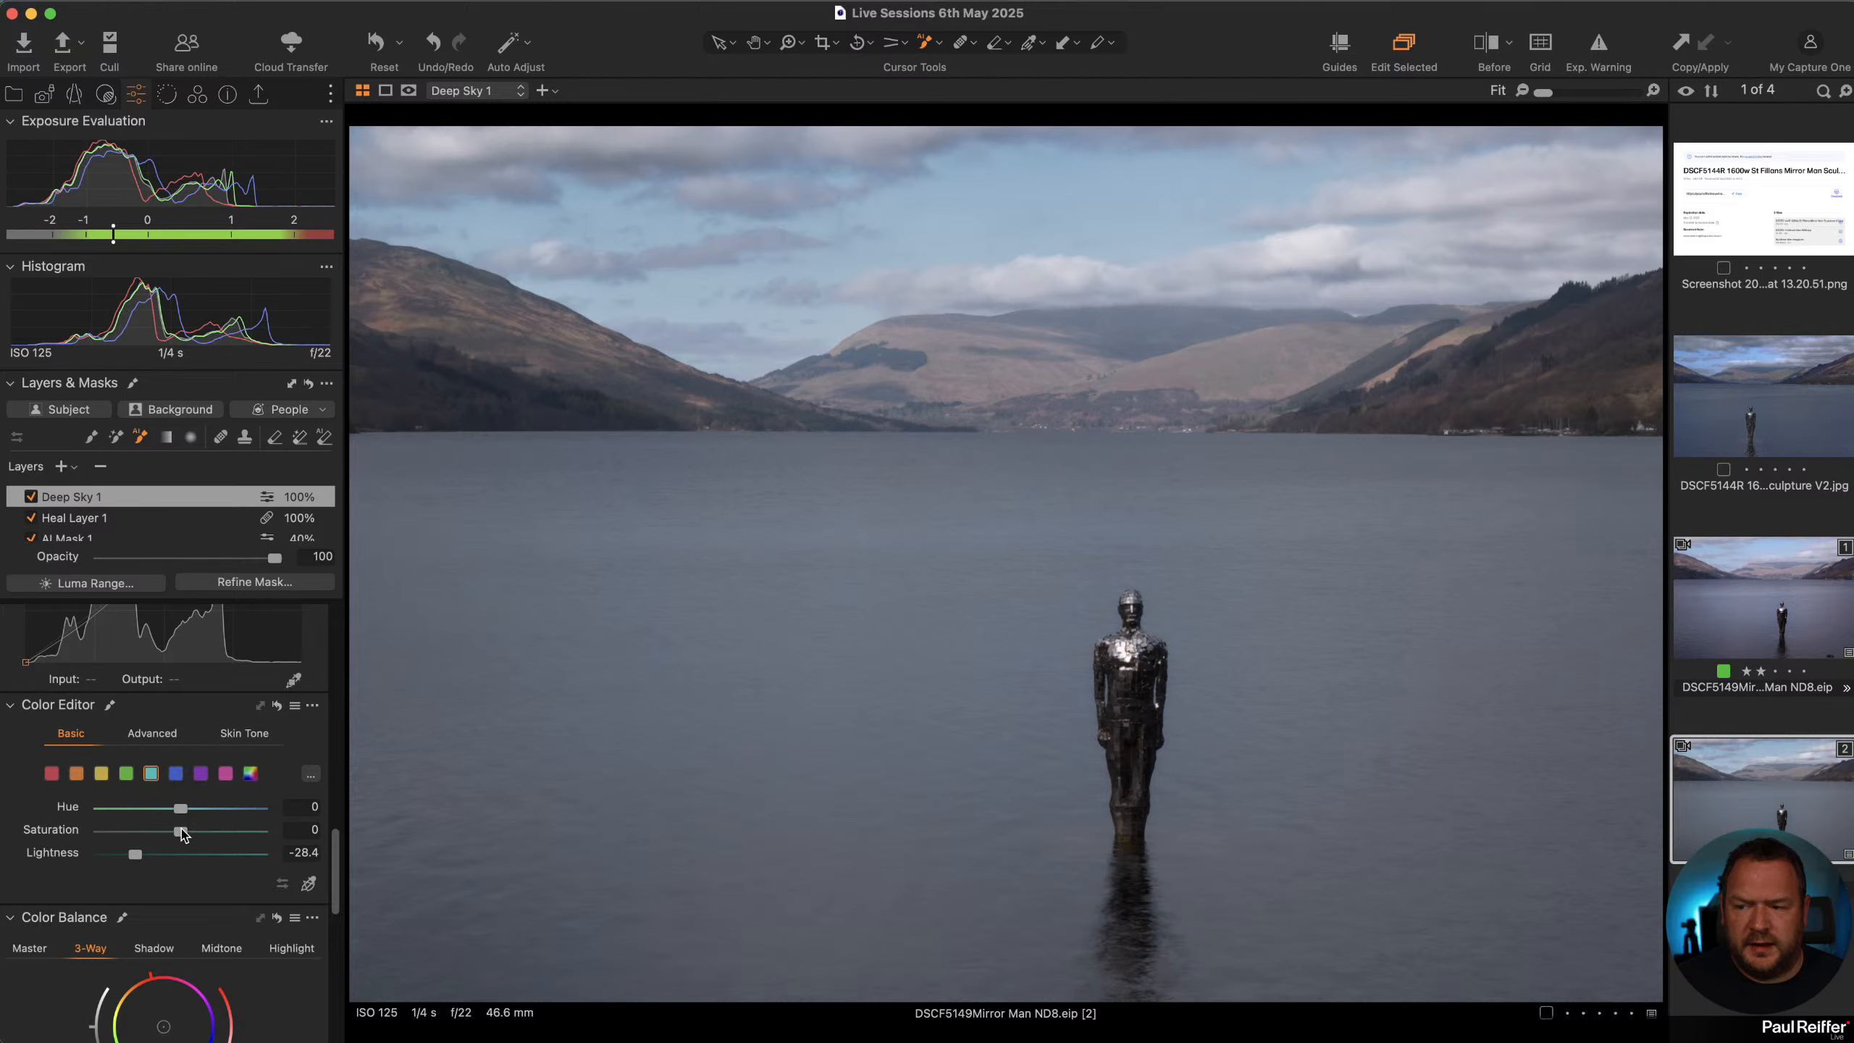
{"action": "mouse_move", "coordinate": [181, 832]}
{"action": "left_mouse_down"}
{"action": "mouse_move", "coordinate": [211, 832]}
{"action": "mouse_move", "coordinate": [213, 807]}
{"action": "mouse_move", "coordinate": [160, 833]}
{"action": "mouse_move", "coordinate": [183, 838]}
{"action": "left_mouse_up"}
{"action": "left_click", "coordinate": [176, 774]}
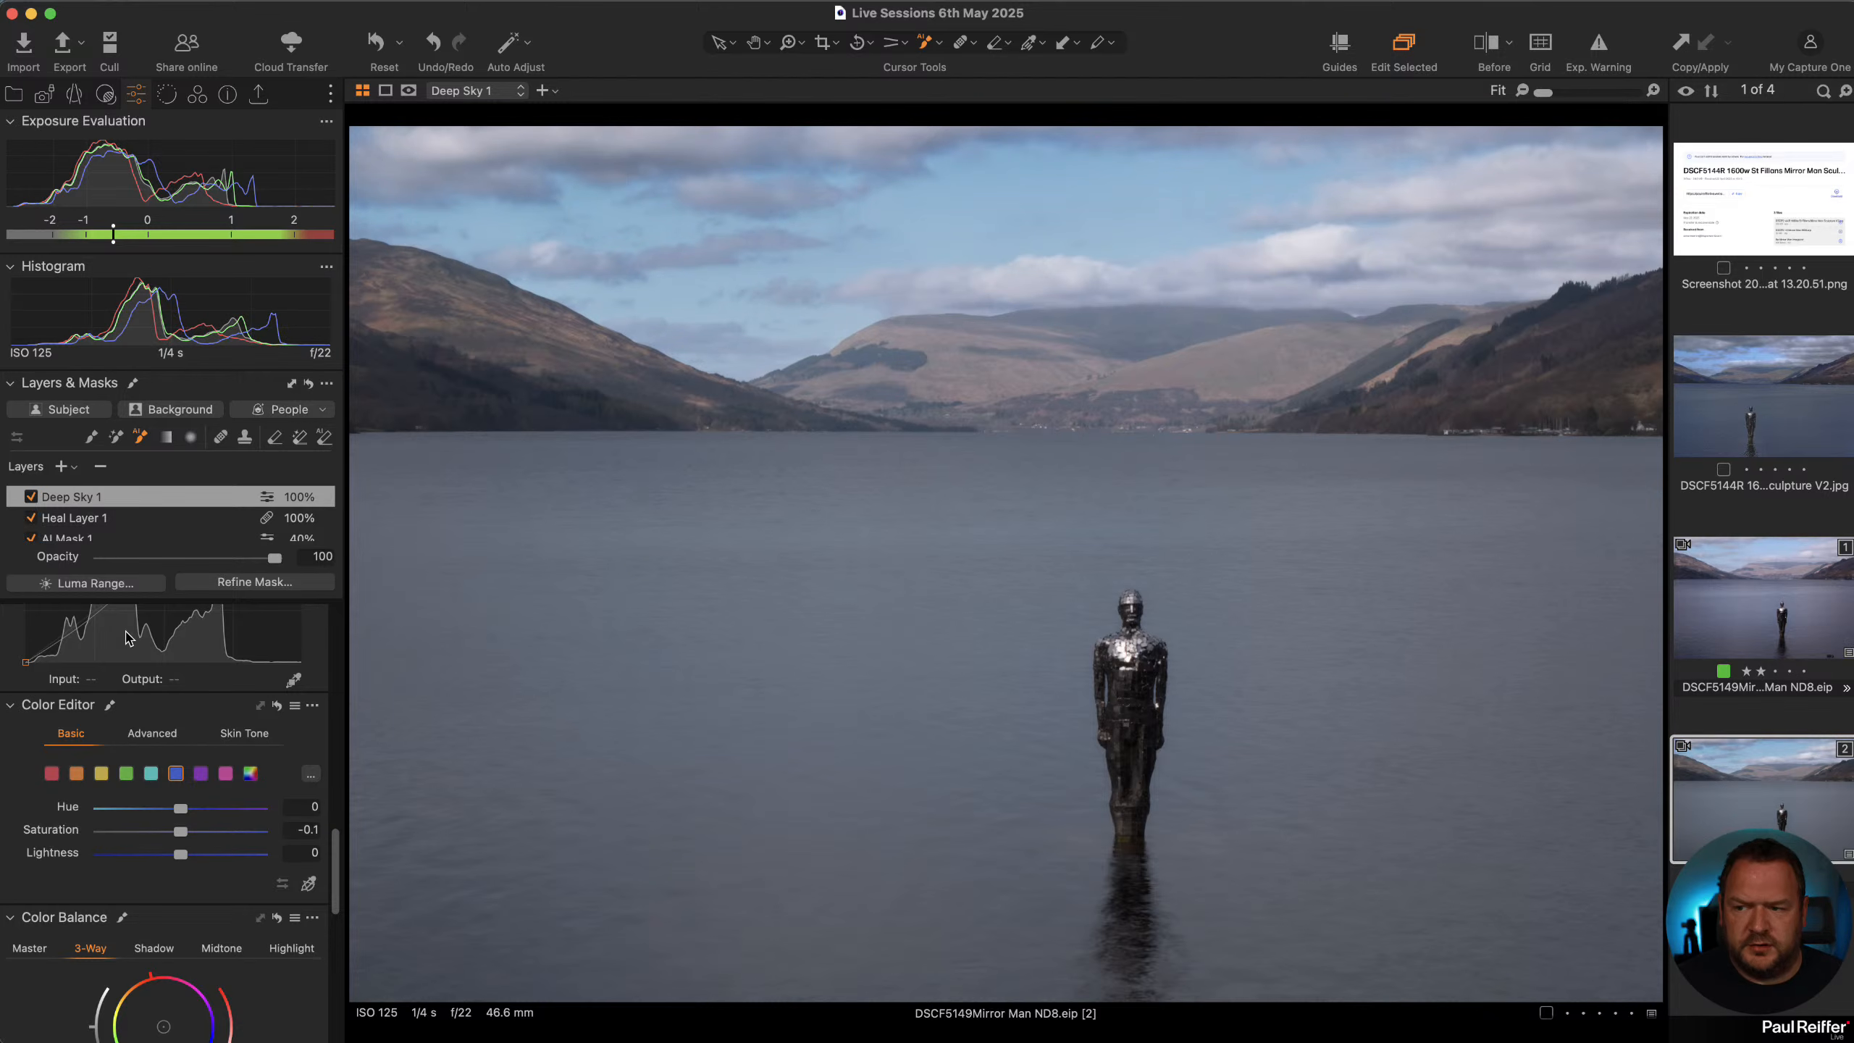
{"action": "mouse_move", "coordinate": [181, 854]}
{"action": "left_mouse_down"}
{"action": "mouse_move", "coordinate": [133, 855]}
{"action": "mouse_move", "coordinate": [149, 854]}
{"action": "left_mouse_up"}
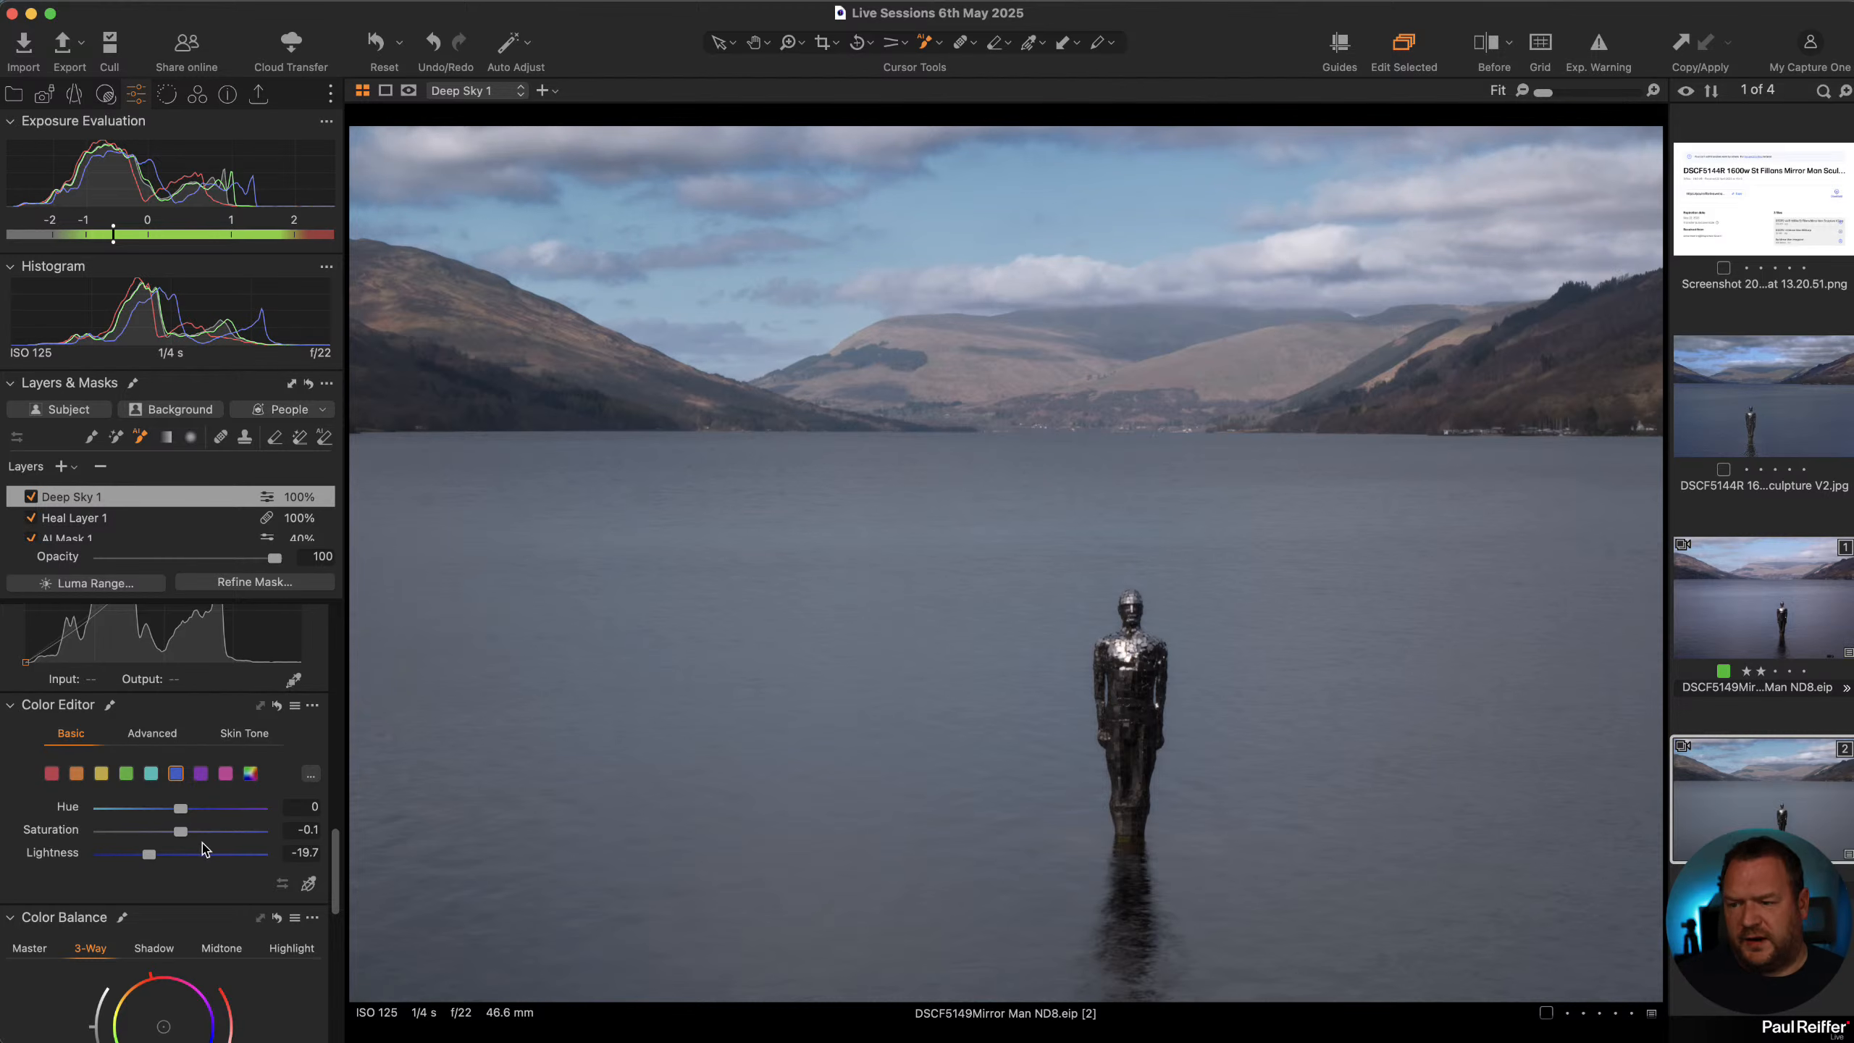
Reduce the Deep Sky 1 layer's opacity to 61 and review its Exposure and High Dynamic Range settings
{"action": "left_click_drag", "start_coordinate": [215, 561], "coordinate": [206, 558]}
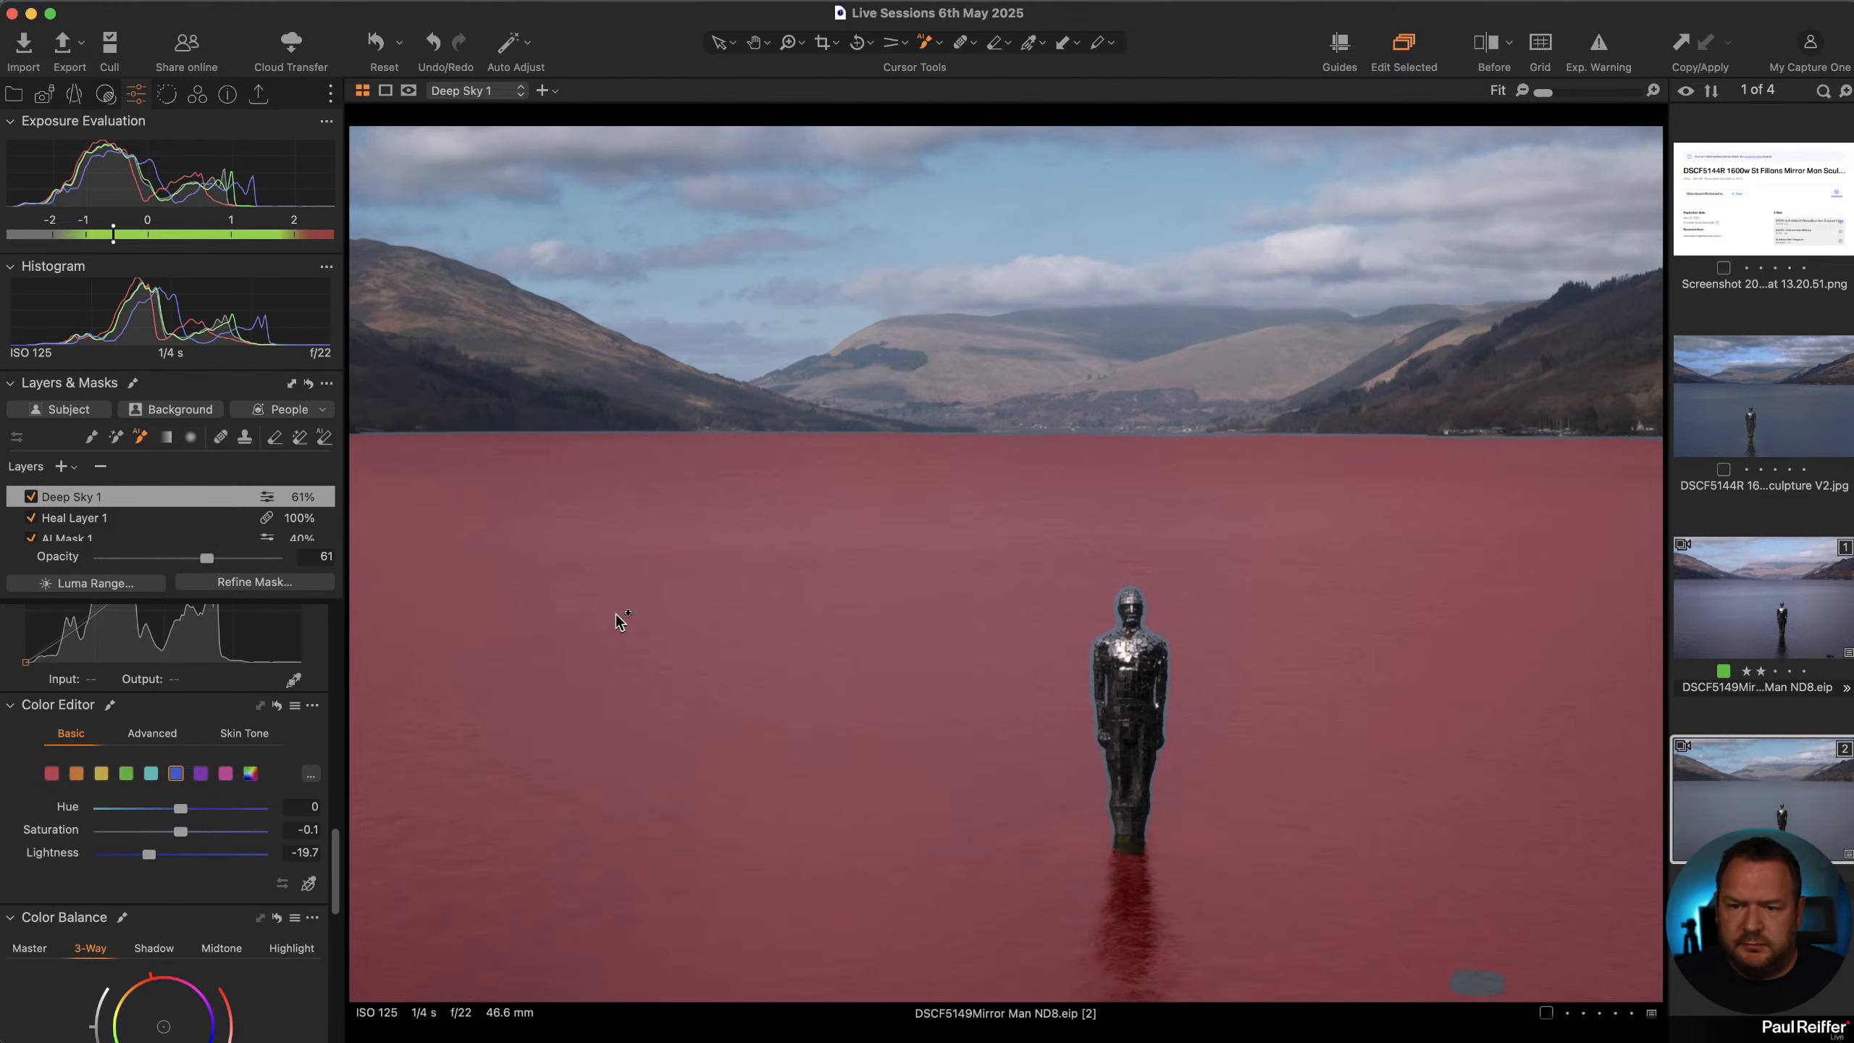
{"action": "key", "text": "v"}
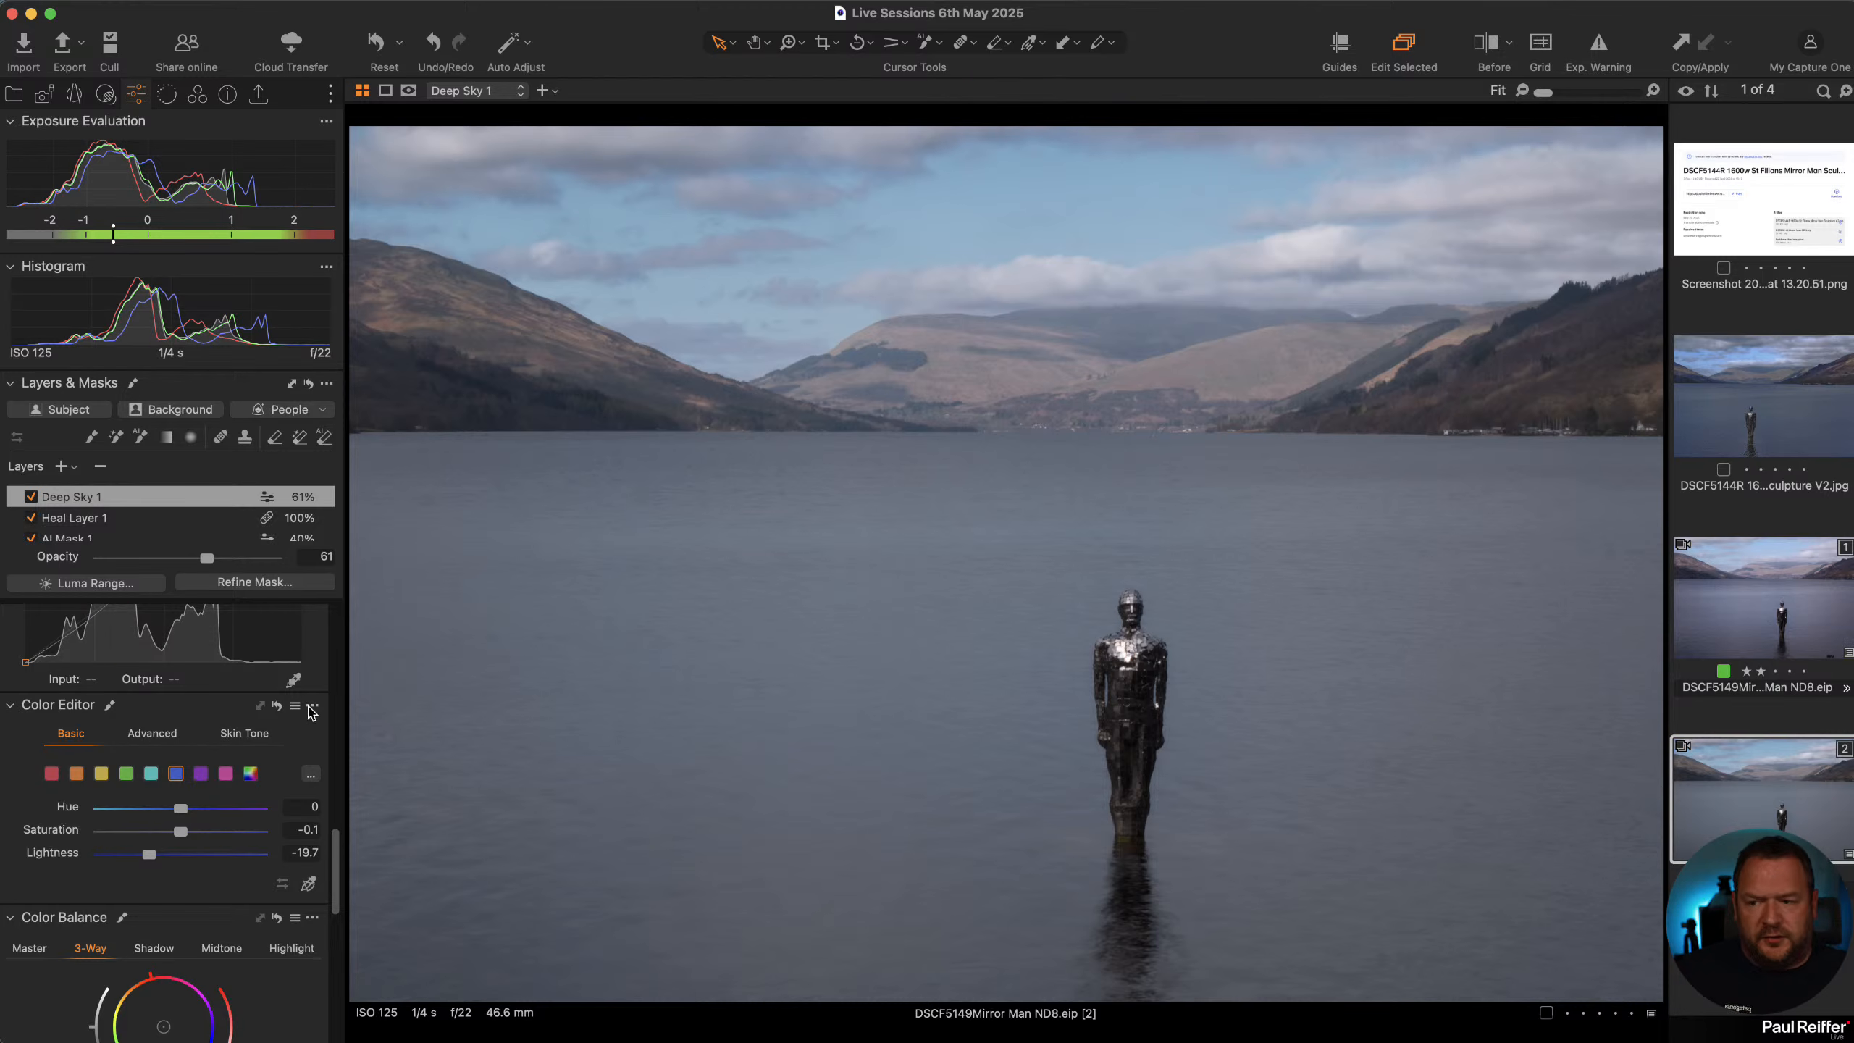
{"action": "scroll", "coordinate": [261, 717], "scroll_direction": "up", "scroll_amount": 10}
{"action": "scroll", "coordinate": [267, 716], "scroll_direction": "down", "scroll_amount": 5}
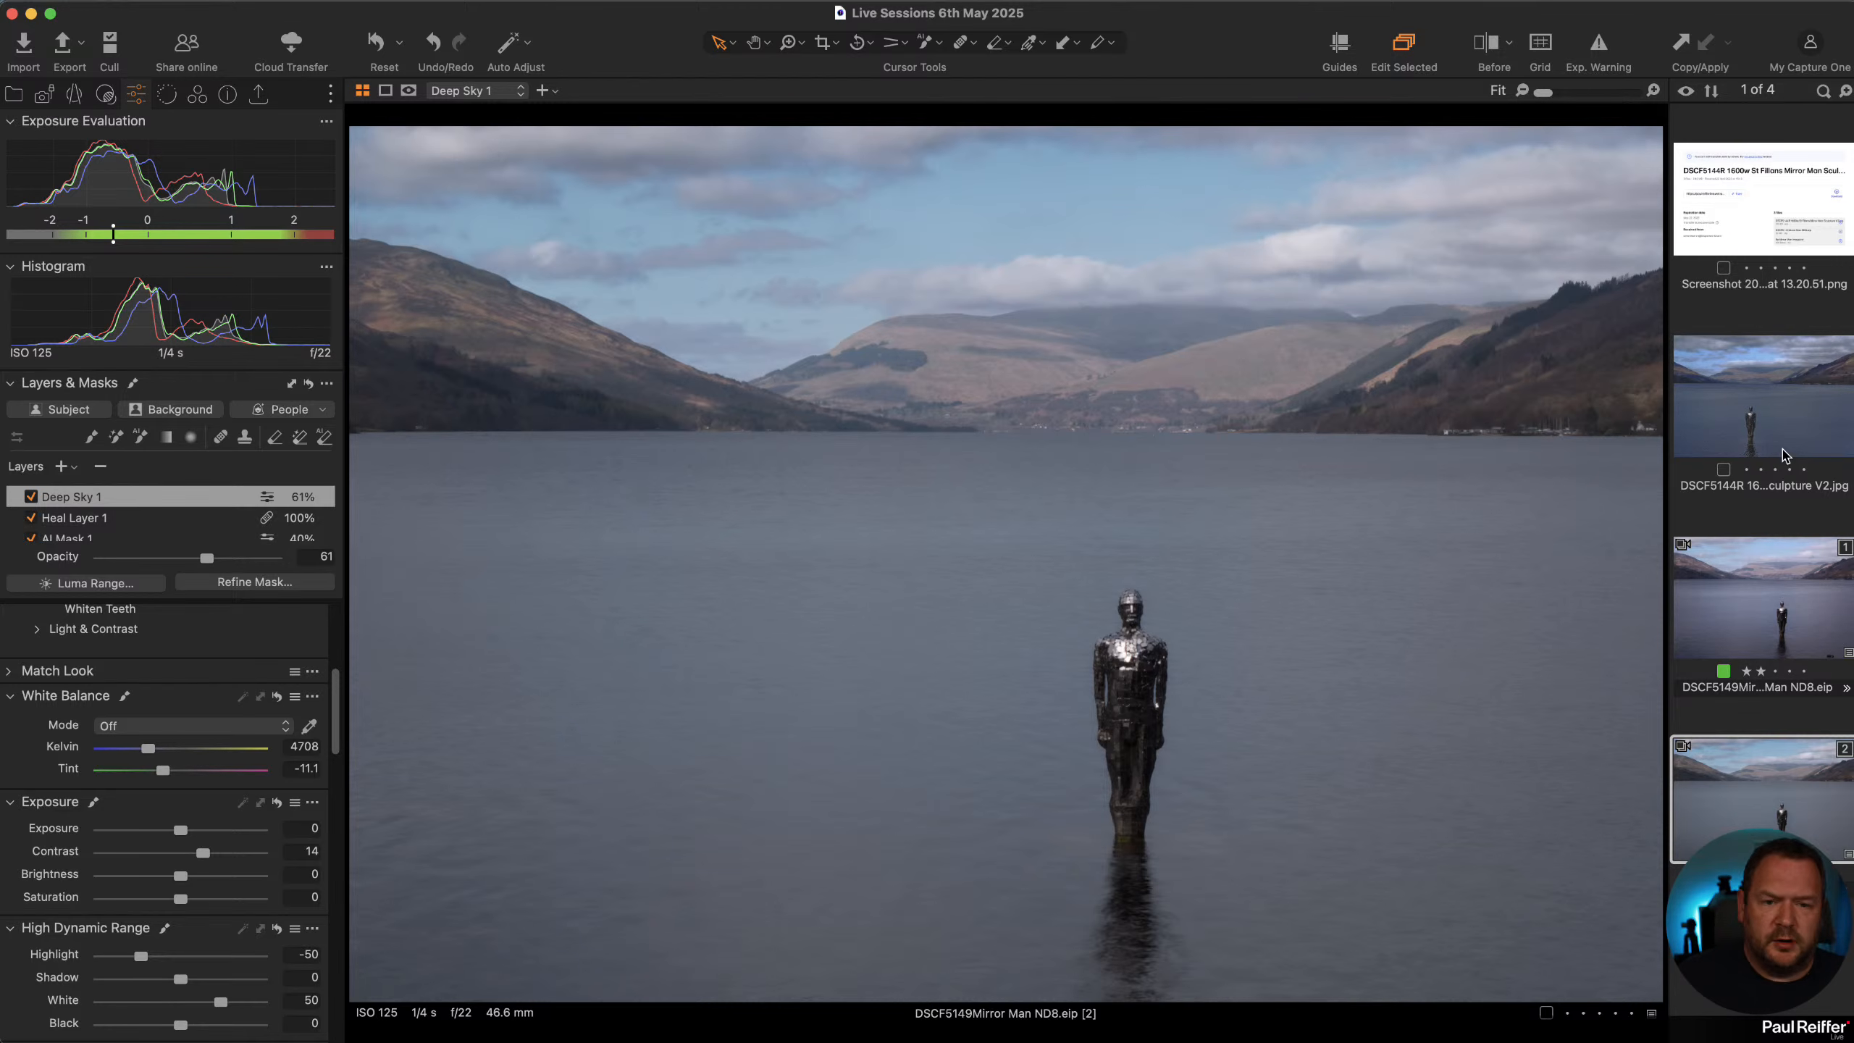
Create a new unedited variant of the Mirror Man image and display it together with the edited variant for comparison
{"action": "right_click", "coordinate": [1748, 779]}
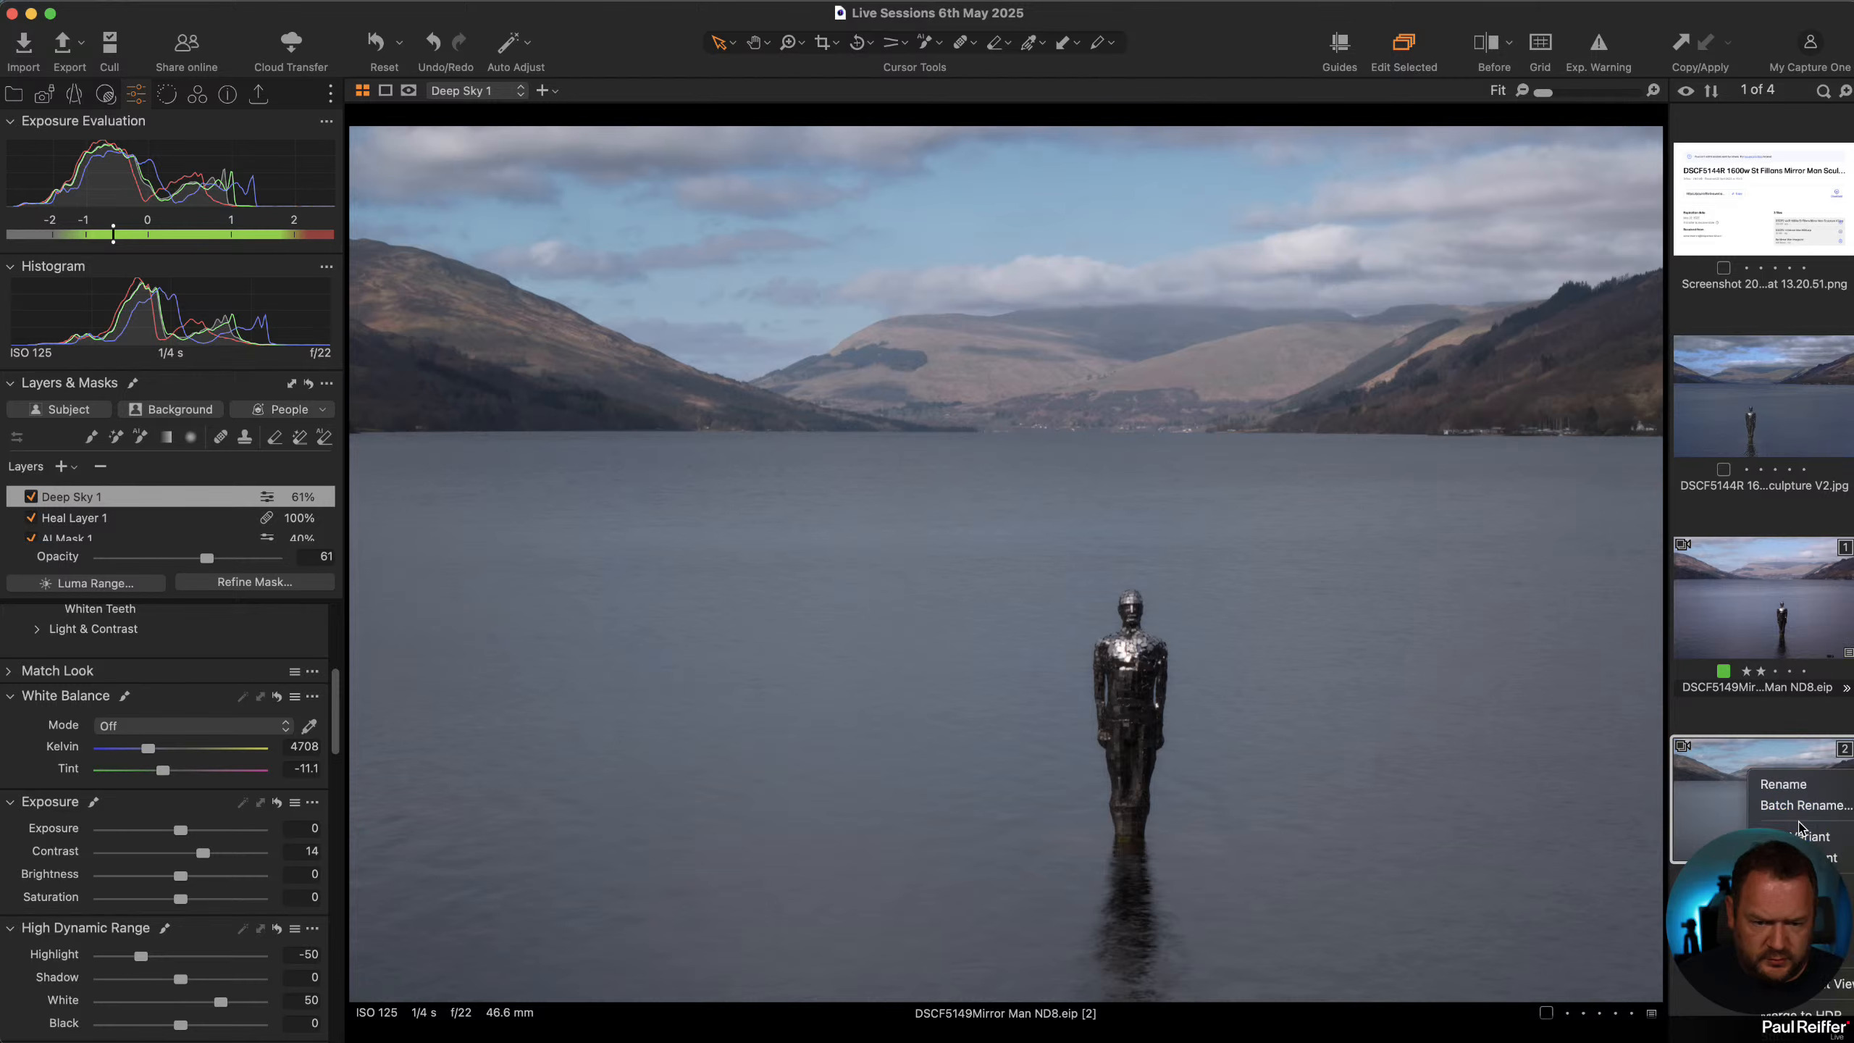
{"action": "left_click", "coordinate": [1803, 857]}
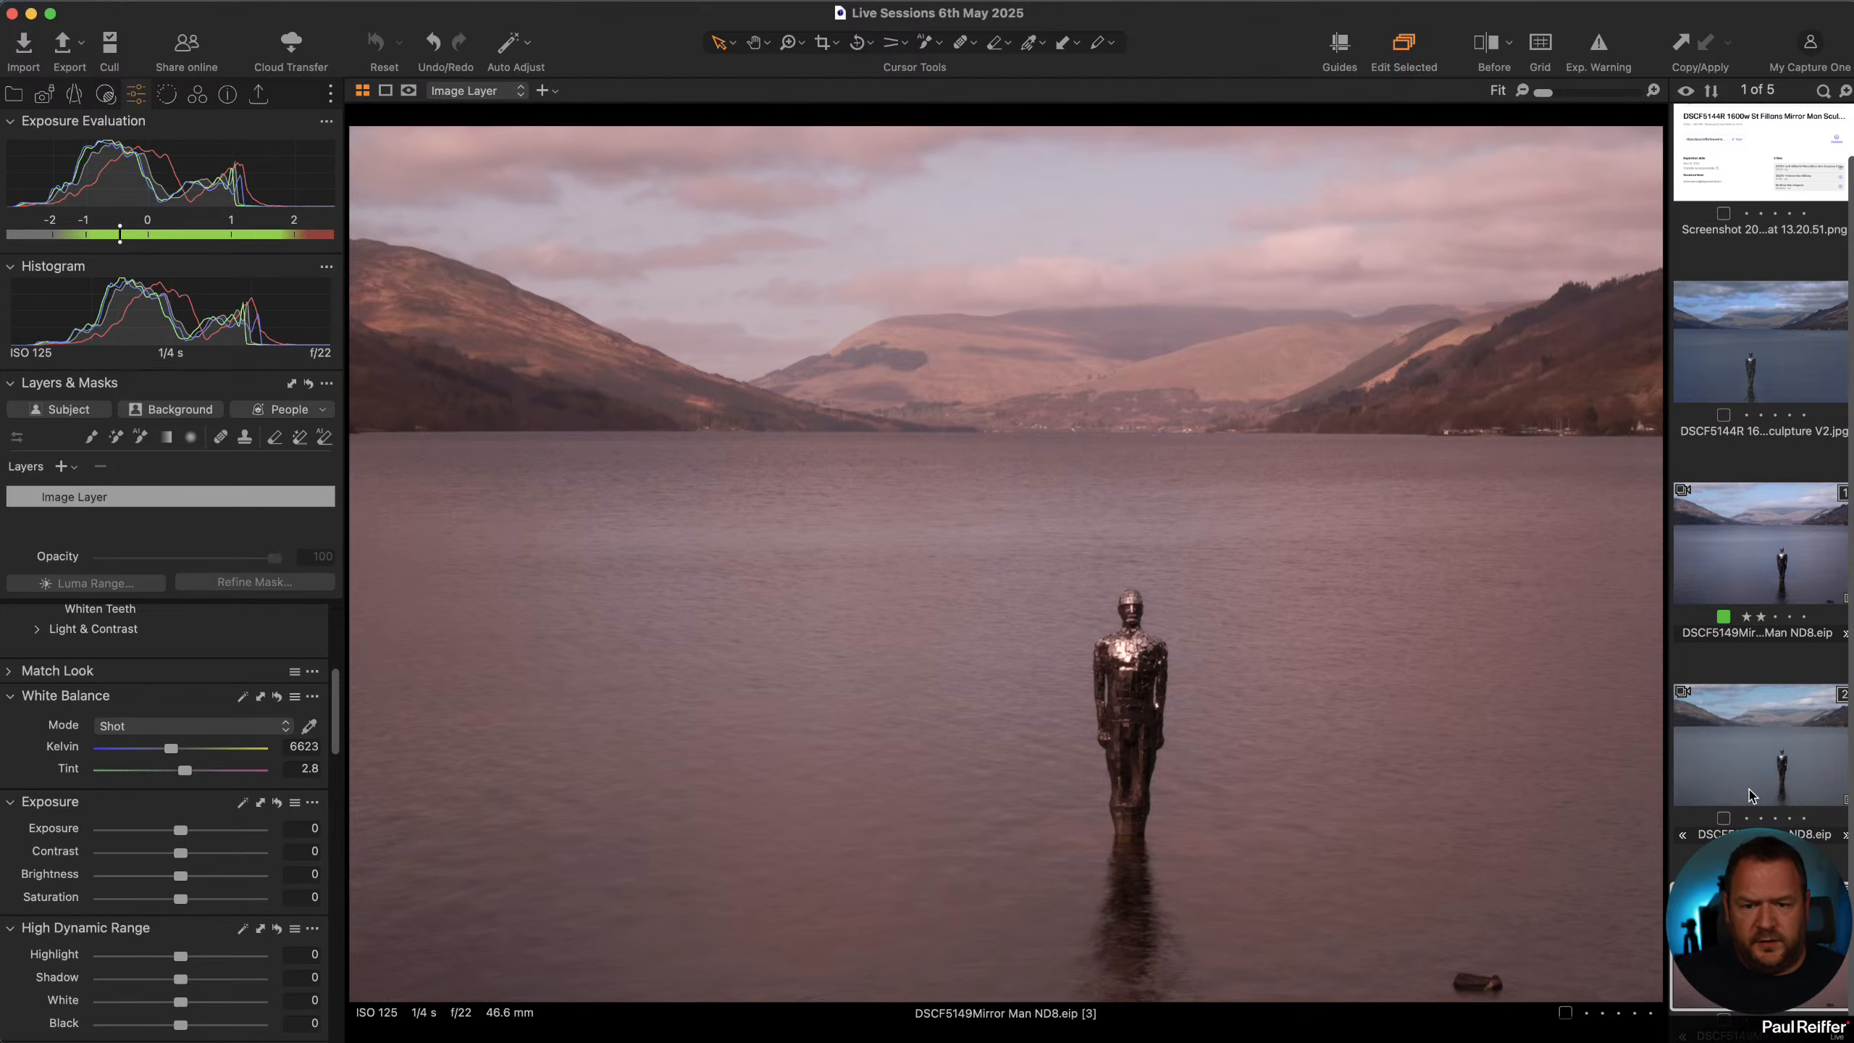
{"action": "left_click", "coordinate": [1758, 723]}
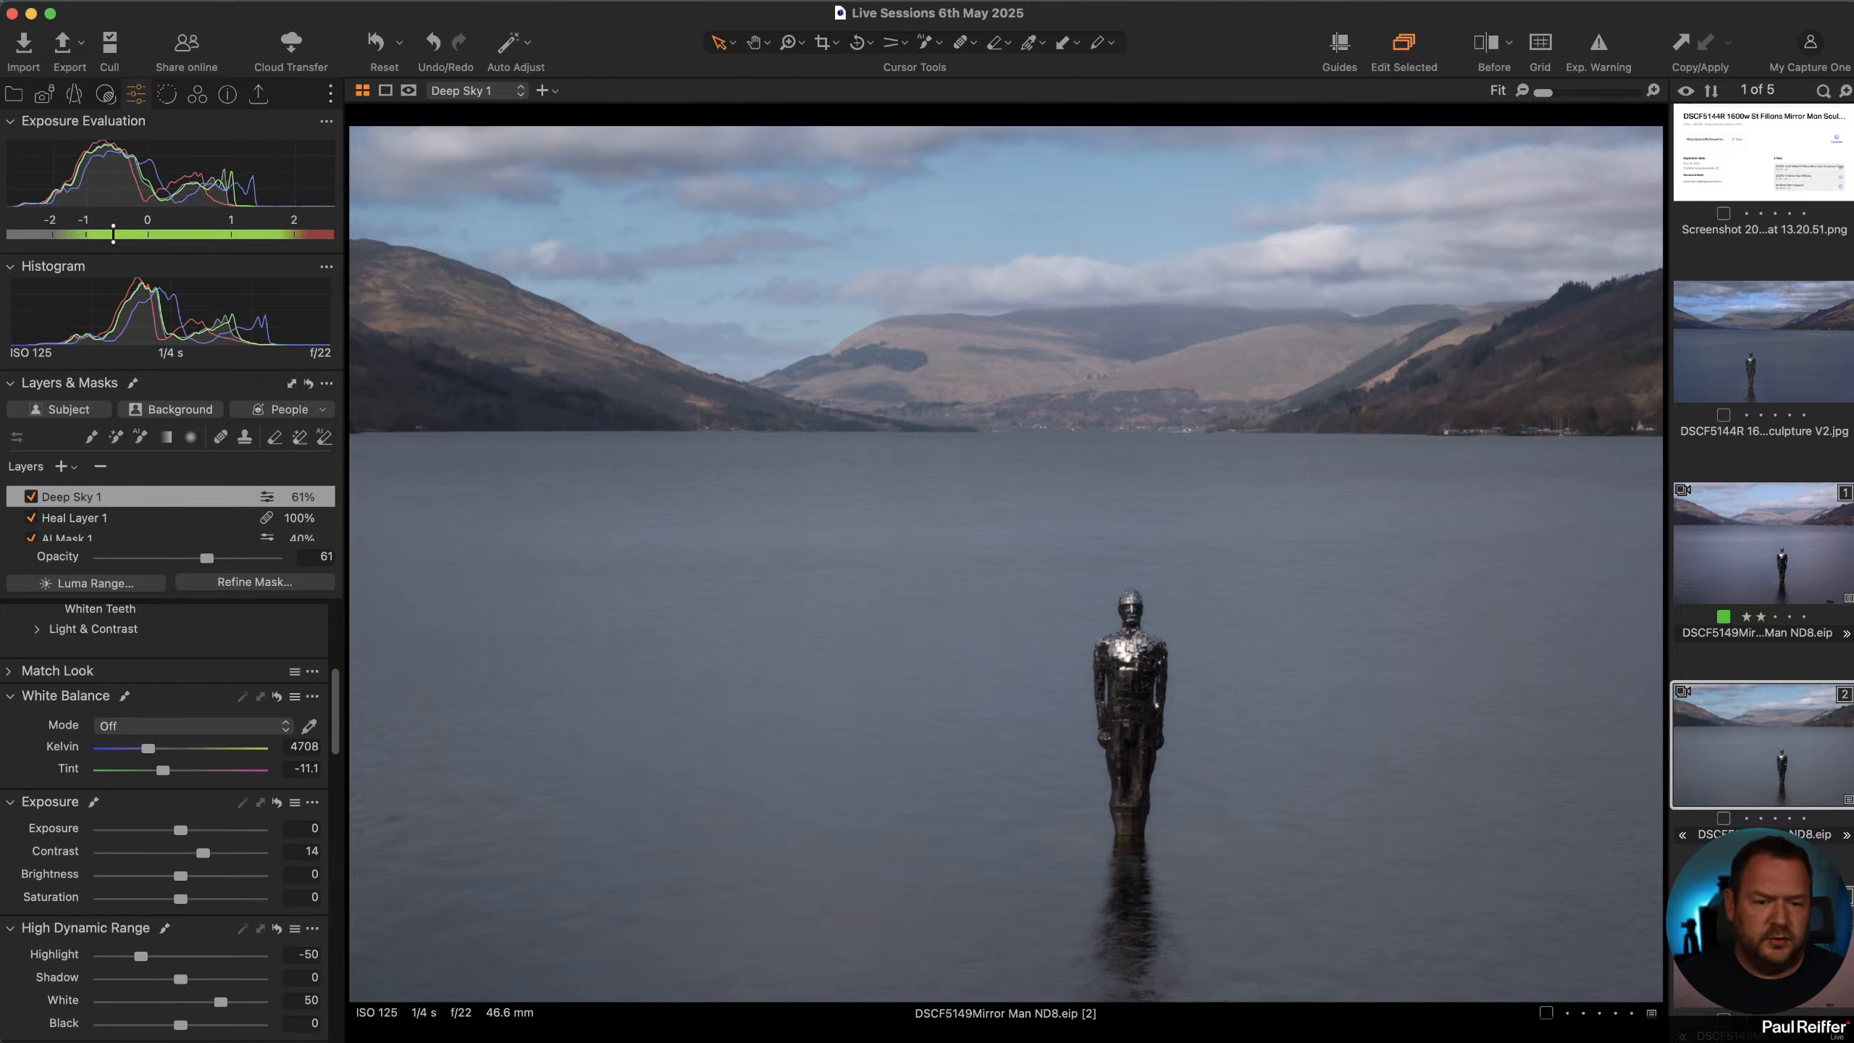
{"action": "left_click", "coordinate": [1752, 906]}
{"action": "left_click", "coordinate": [1776, 751], "text": "super"}
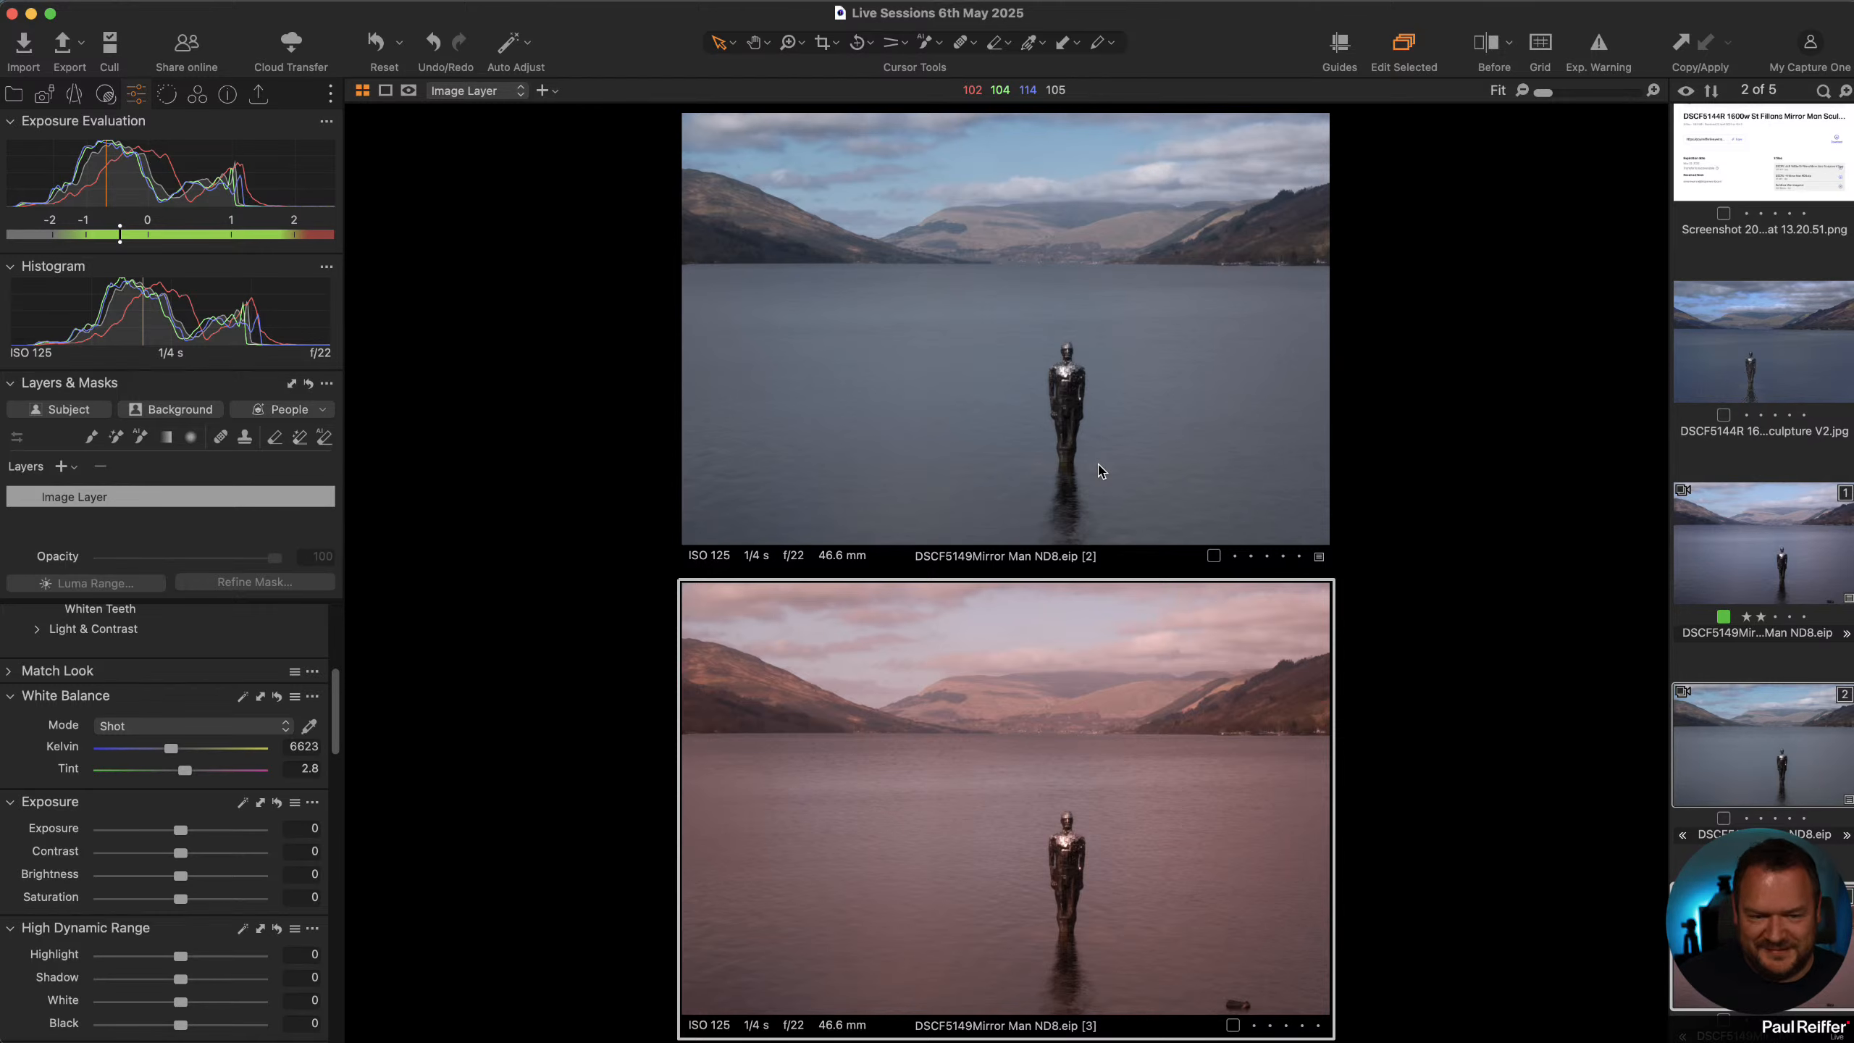
Open the user collection containing the concert photo _Z9O3315.eip and show its layers and adjustments
{"action": "left_click", "coordinate": [14, 95]}
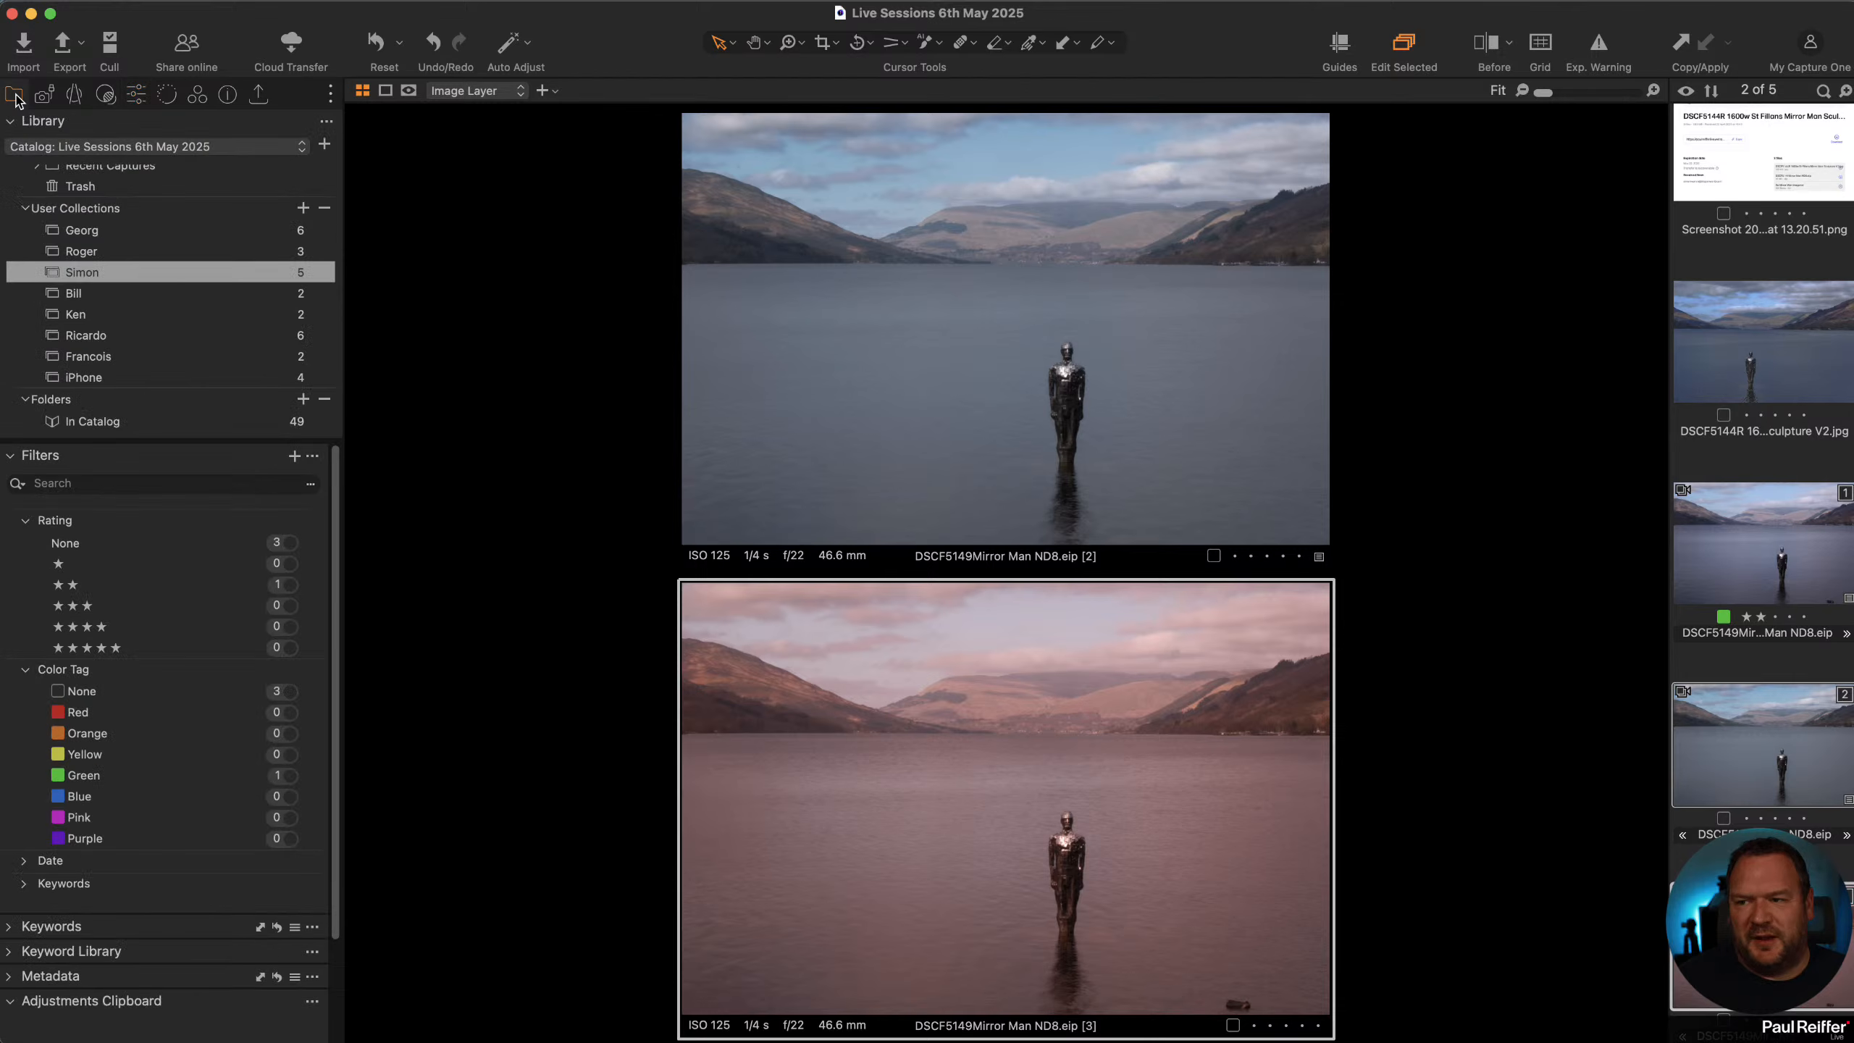
{"action": "left_click", "coordinate": [125, 295]}
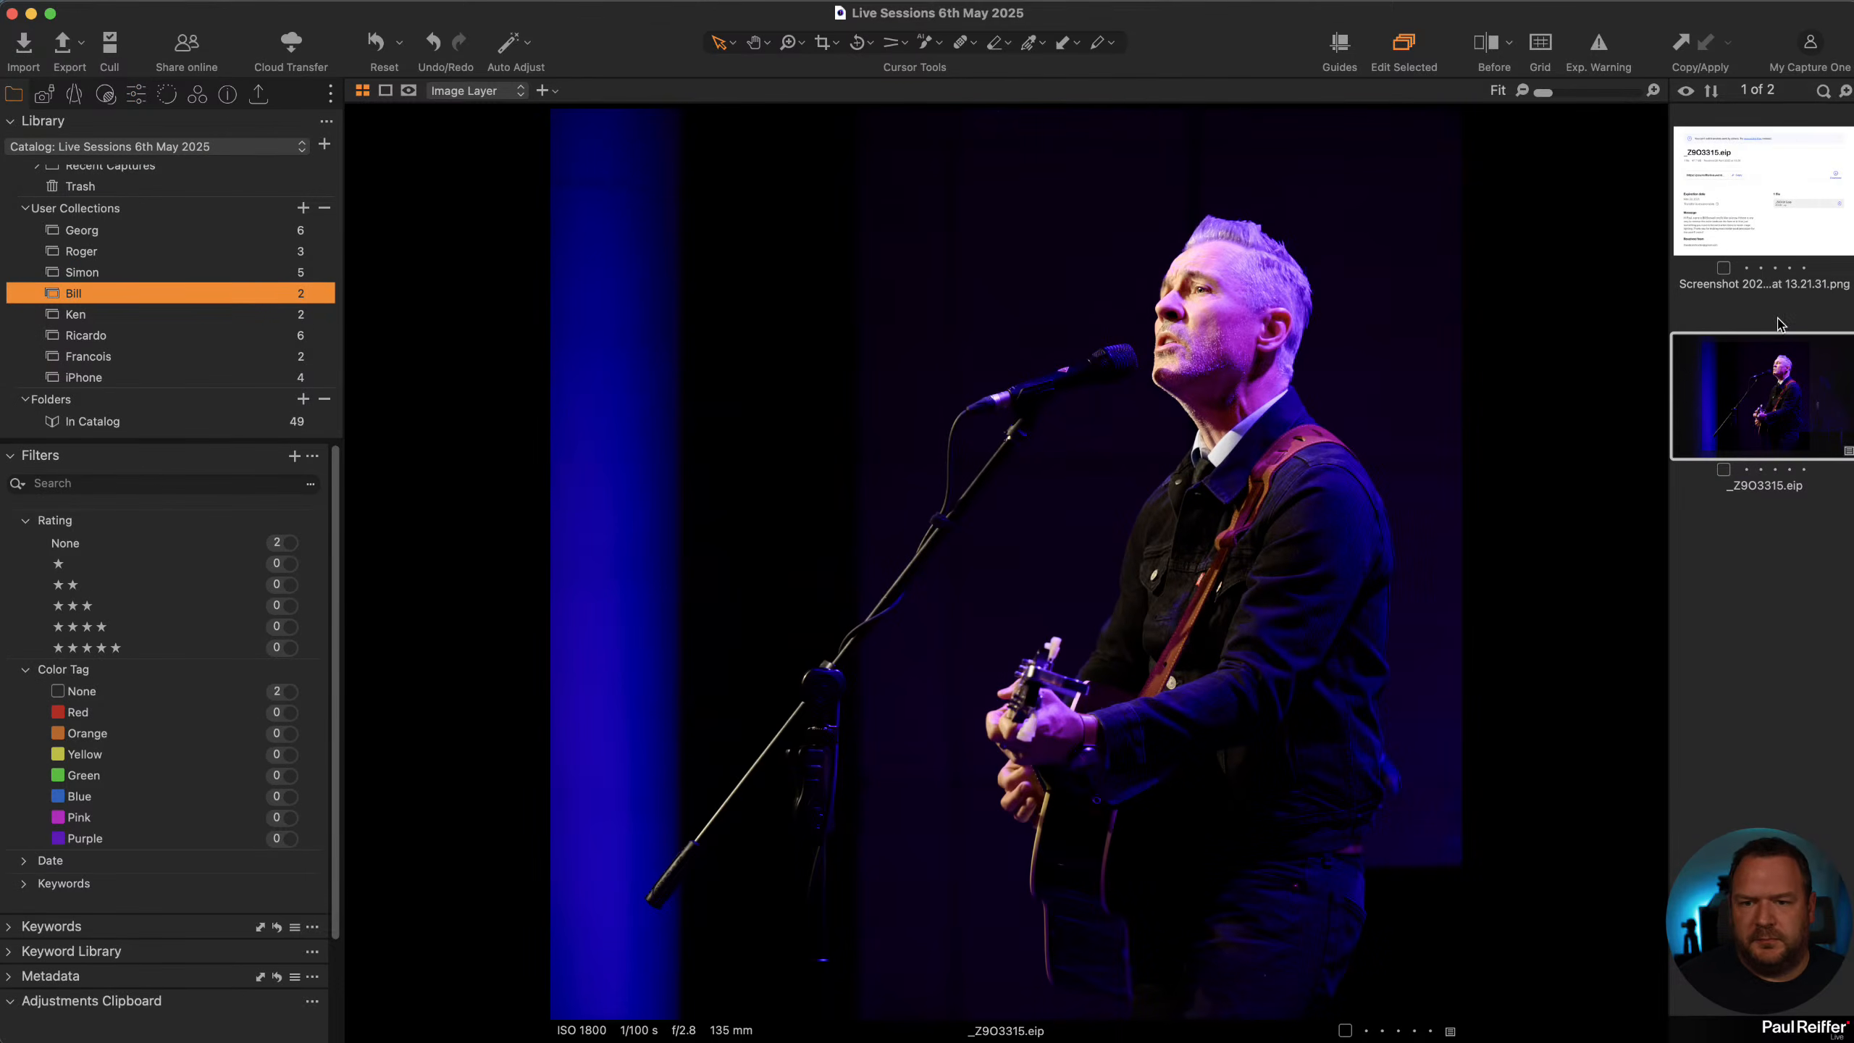
{"action": "left_click", "coordinate": [136, 94]}
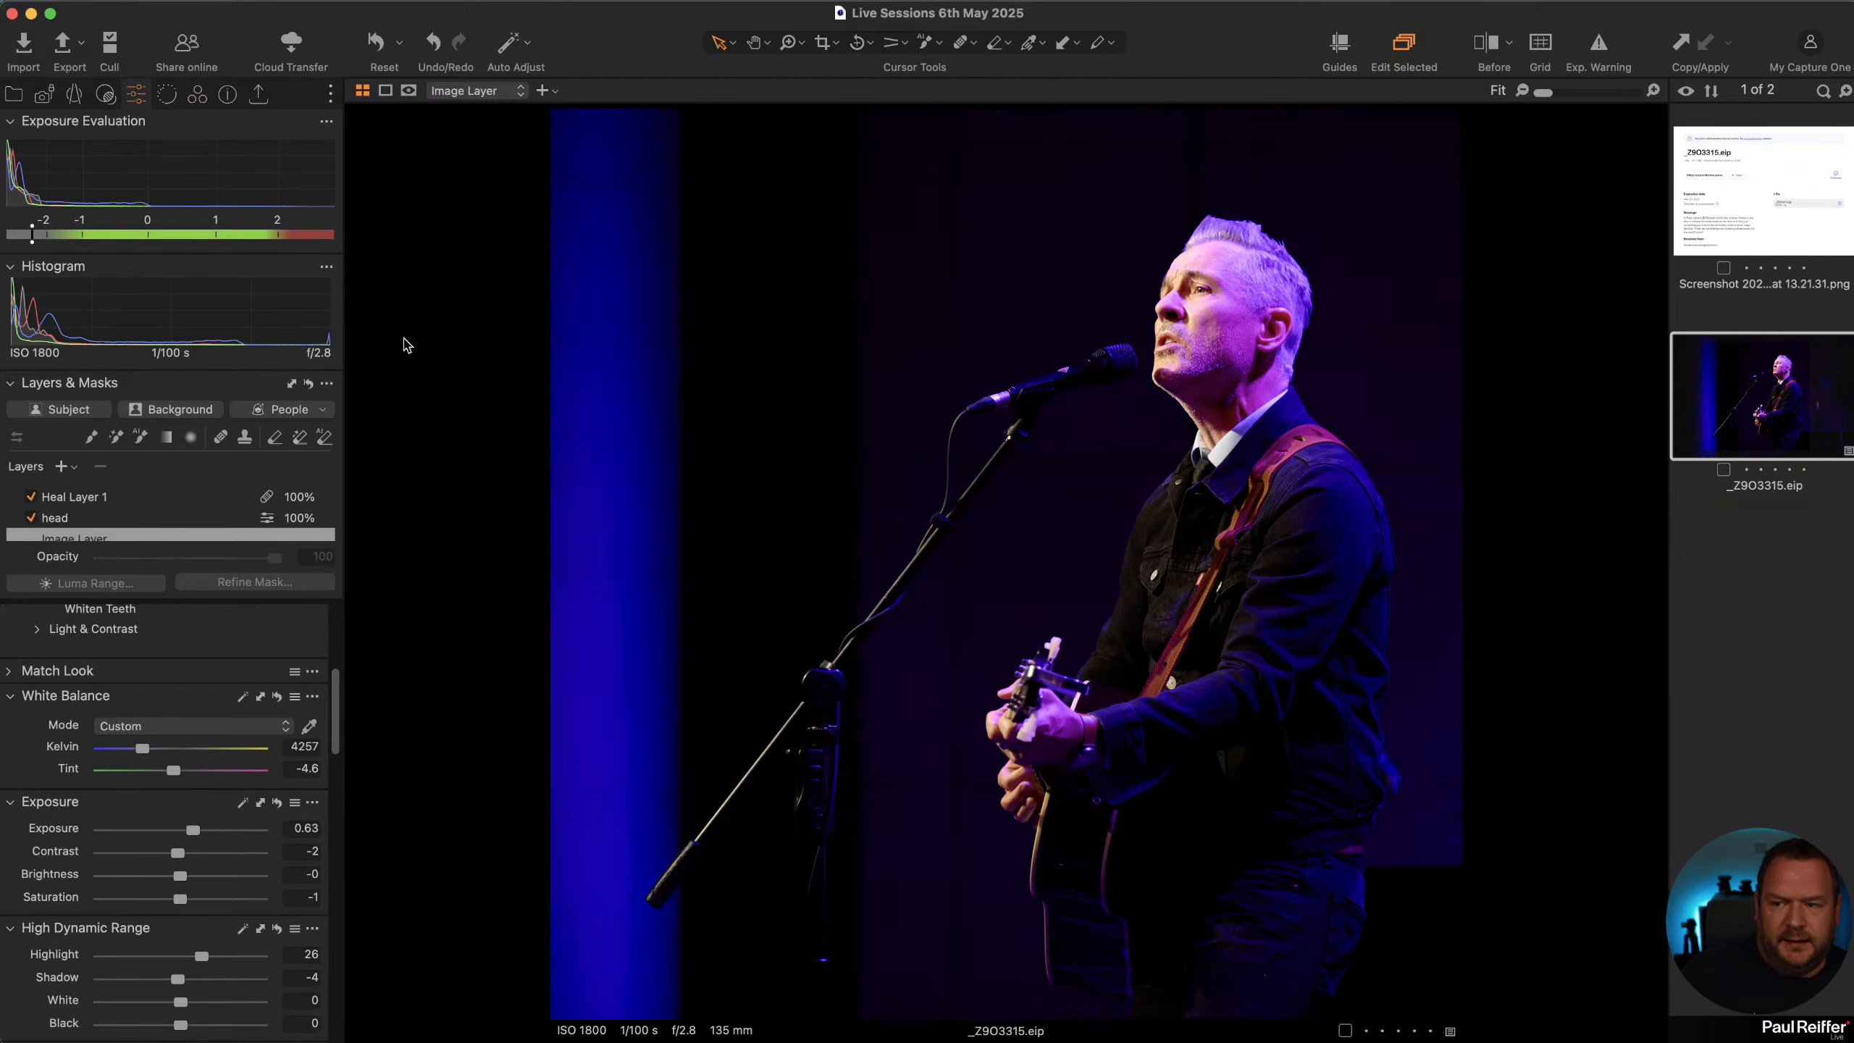
Inspect the mask of the head layer and the healed area of Heal Layer 1 on the concert photo
{"action": "left_click", "coordinate": [66, 518]}
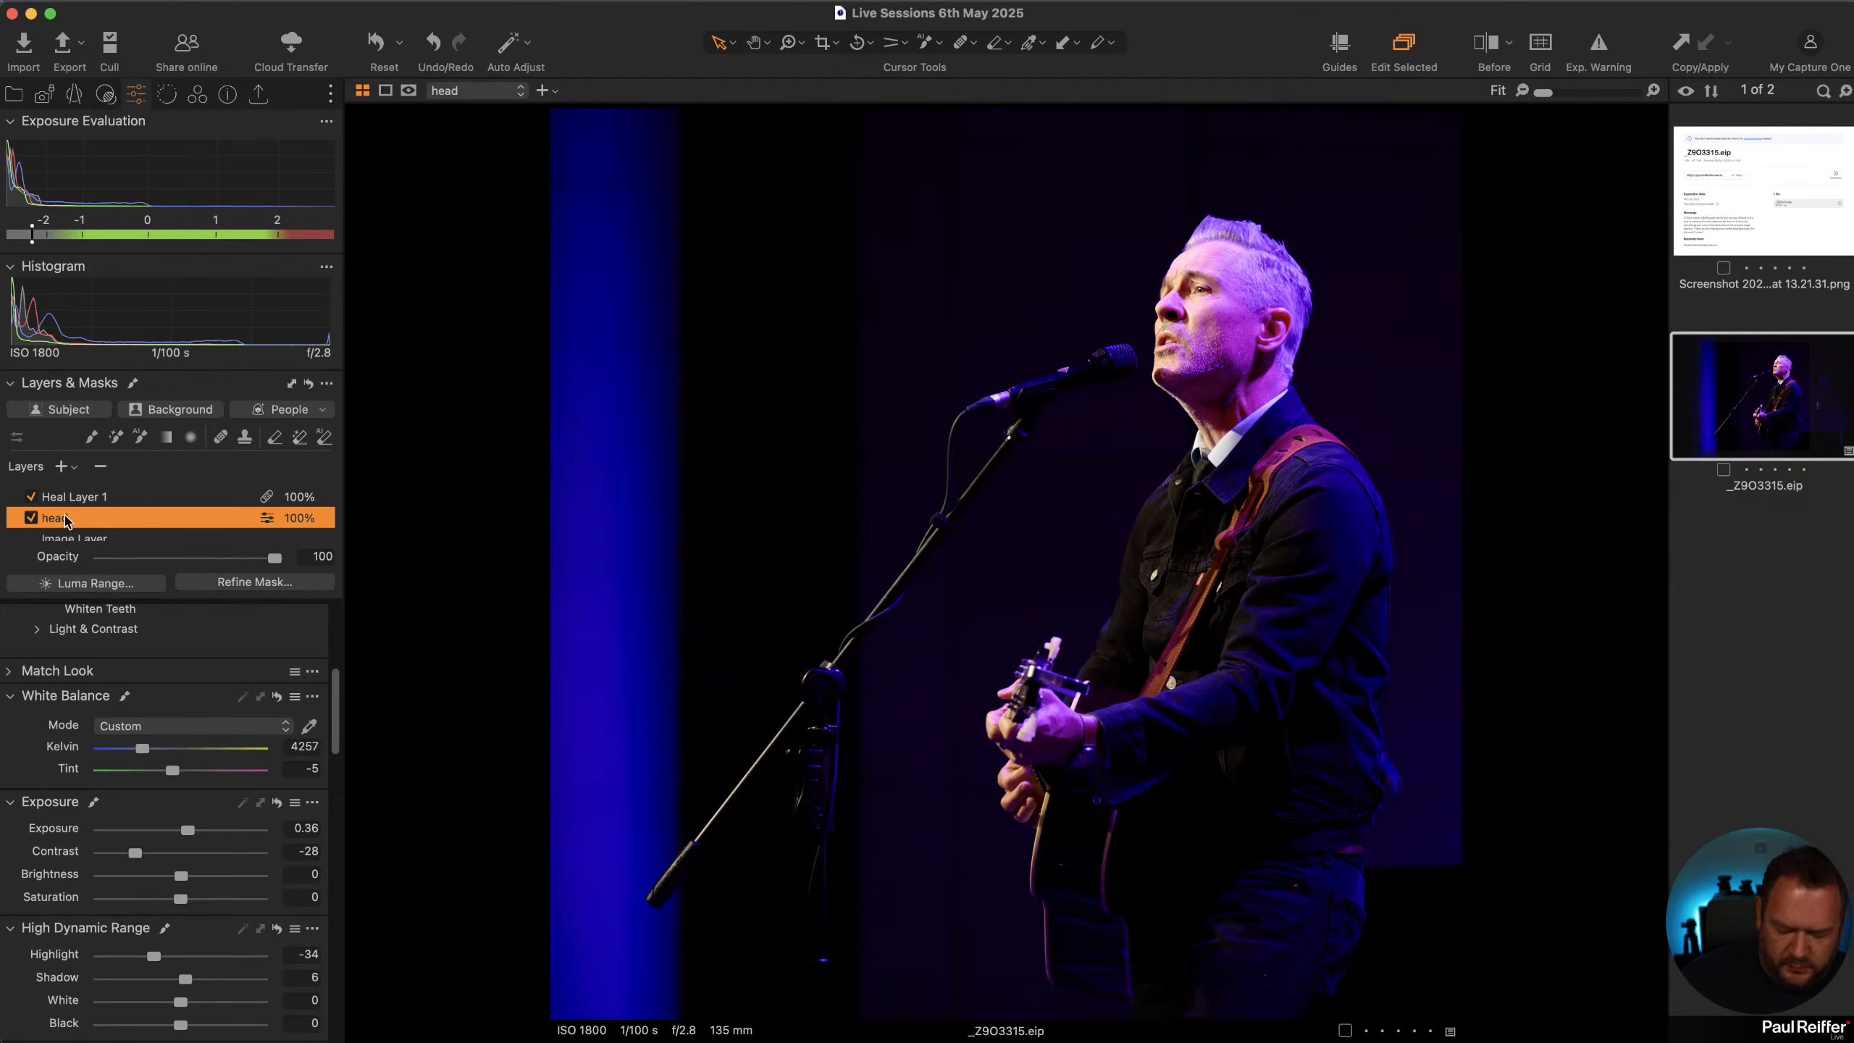
{"action": "key", "text": "m"}
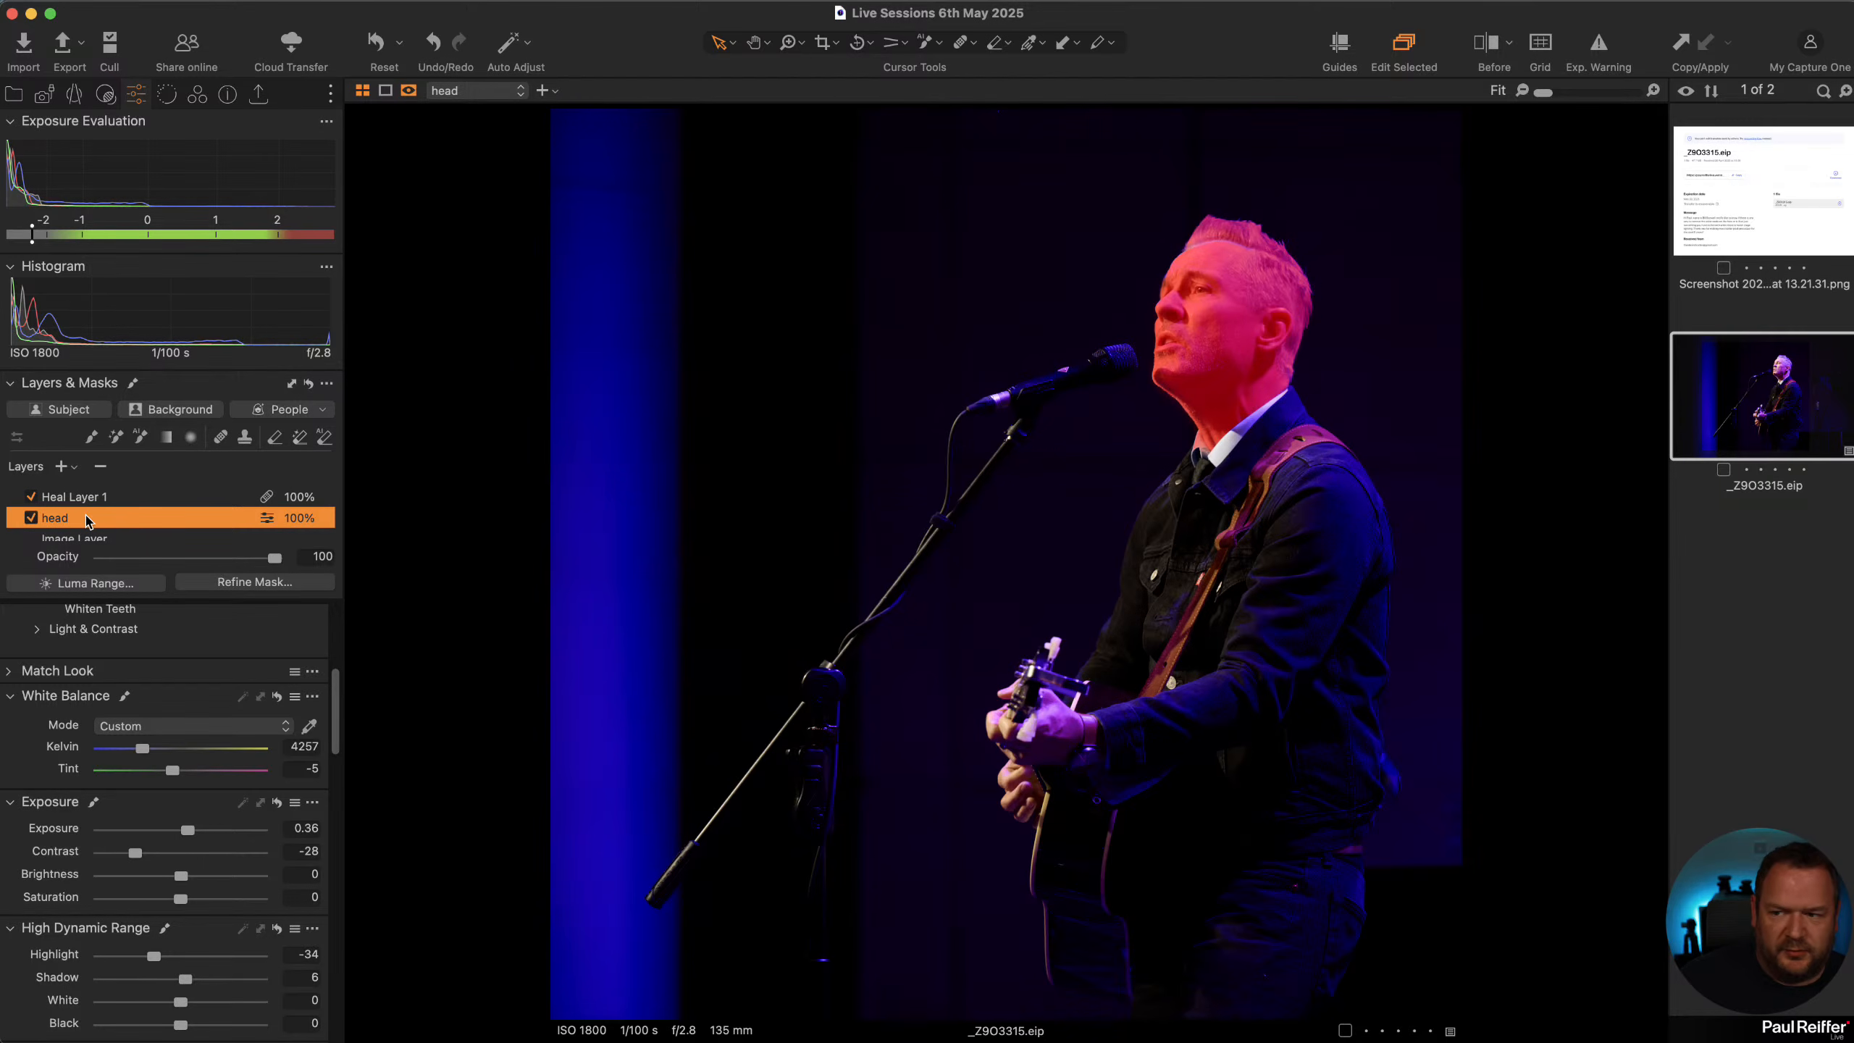
{"action": "left_click", "coordinate": [98, 502]}
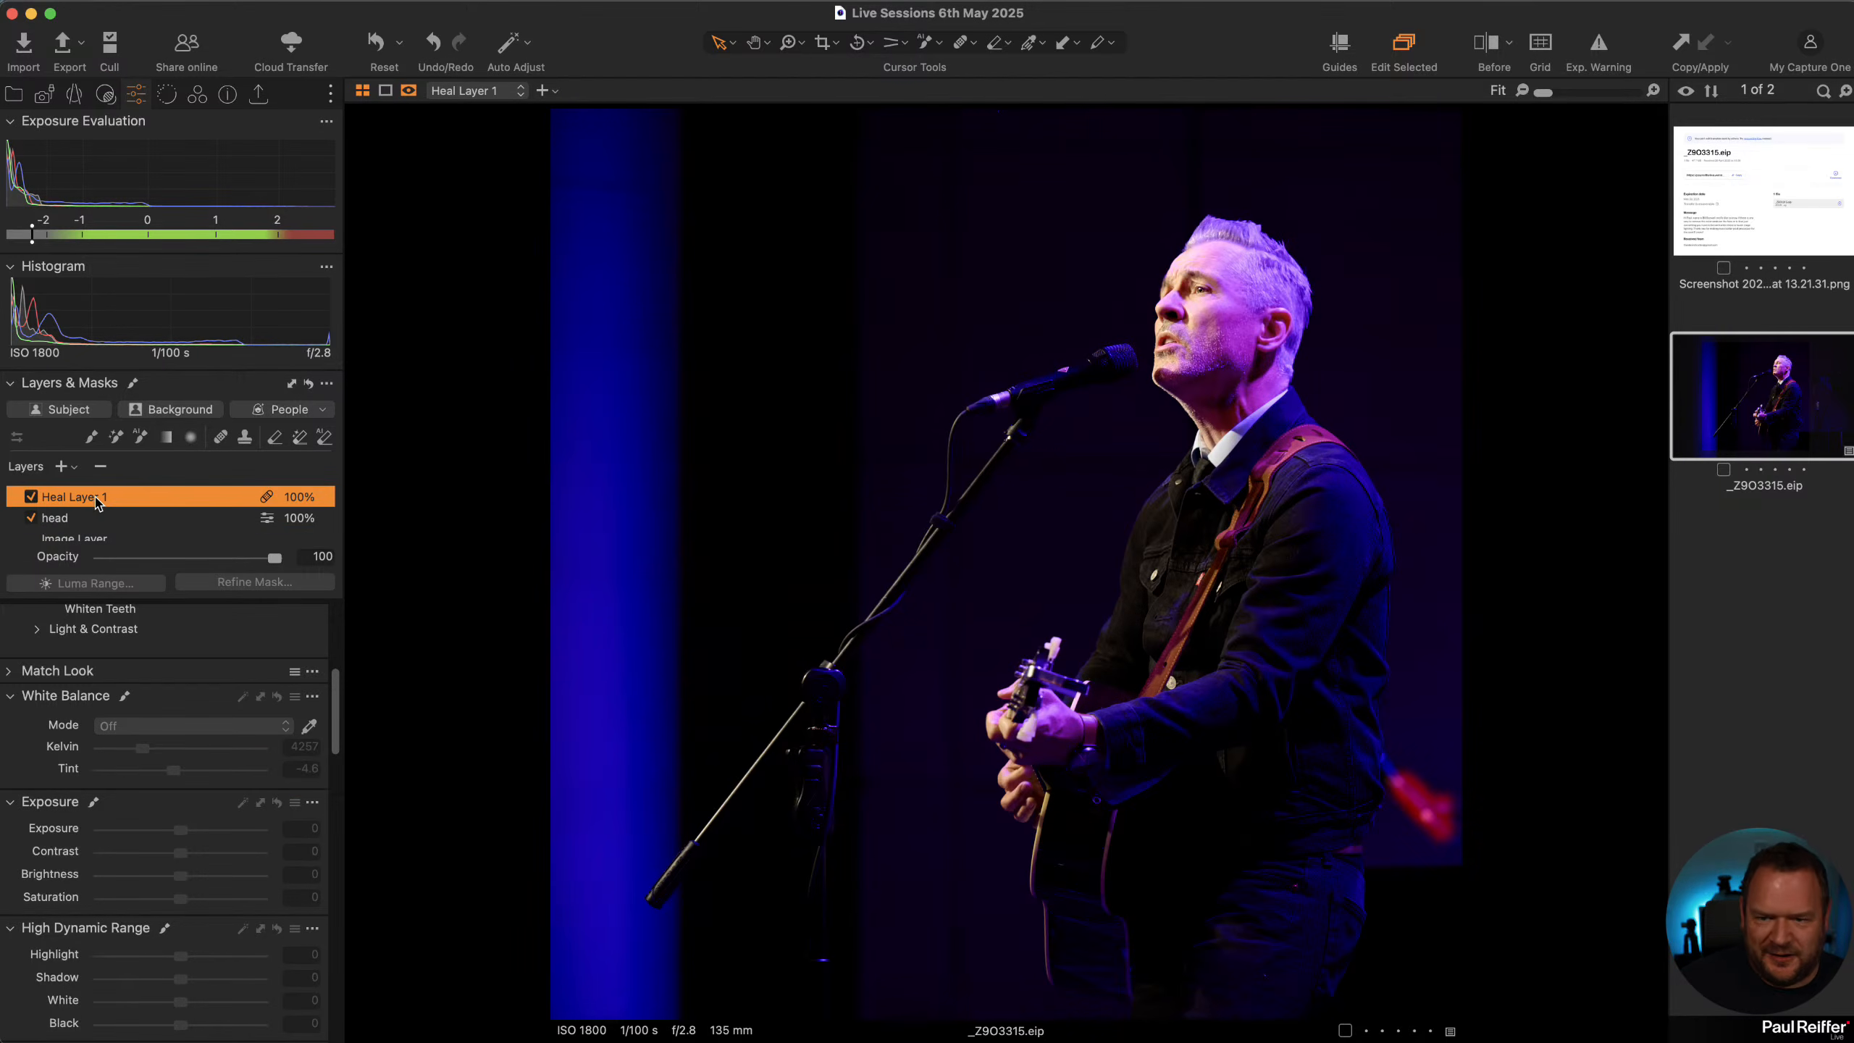
{"action": "key", "text": "m"}
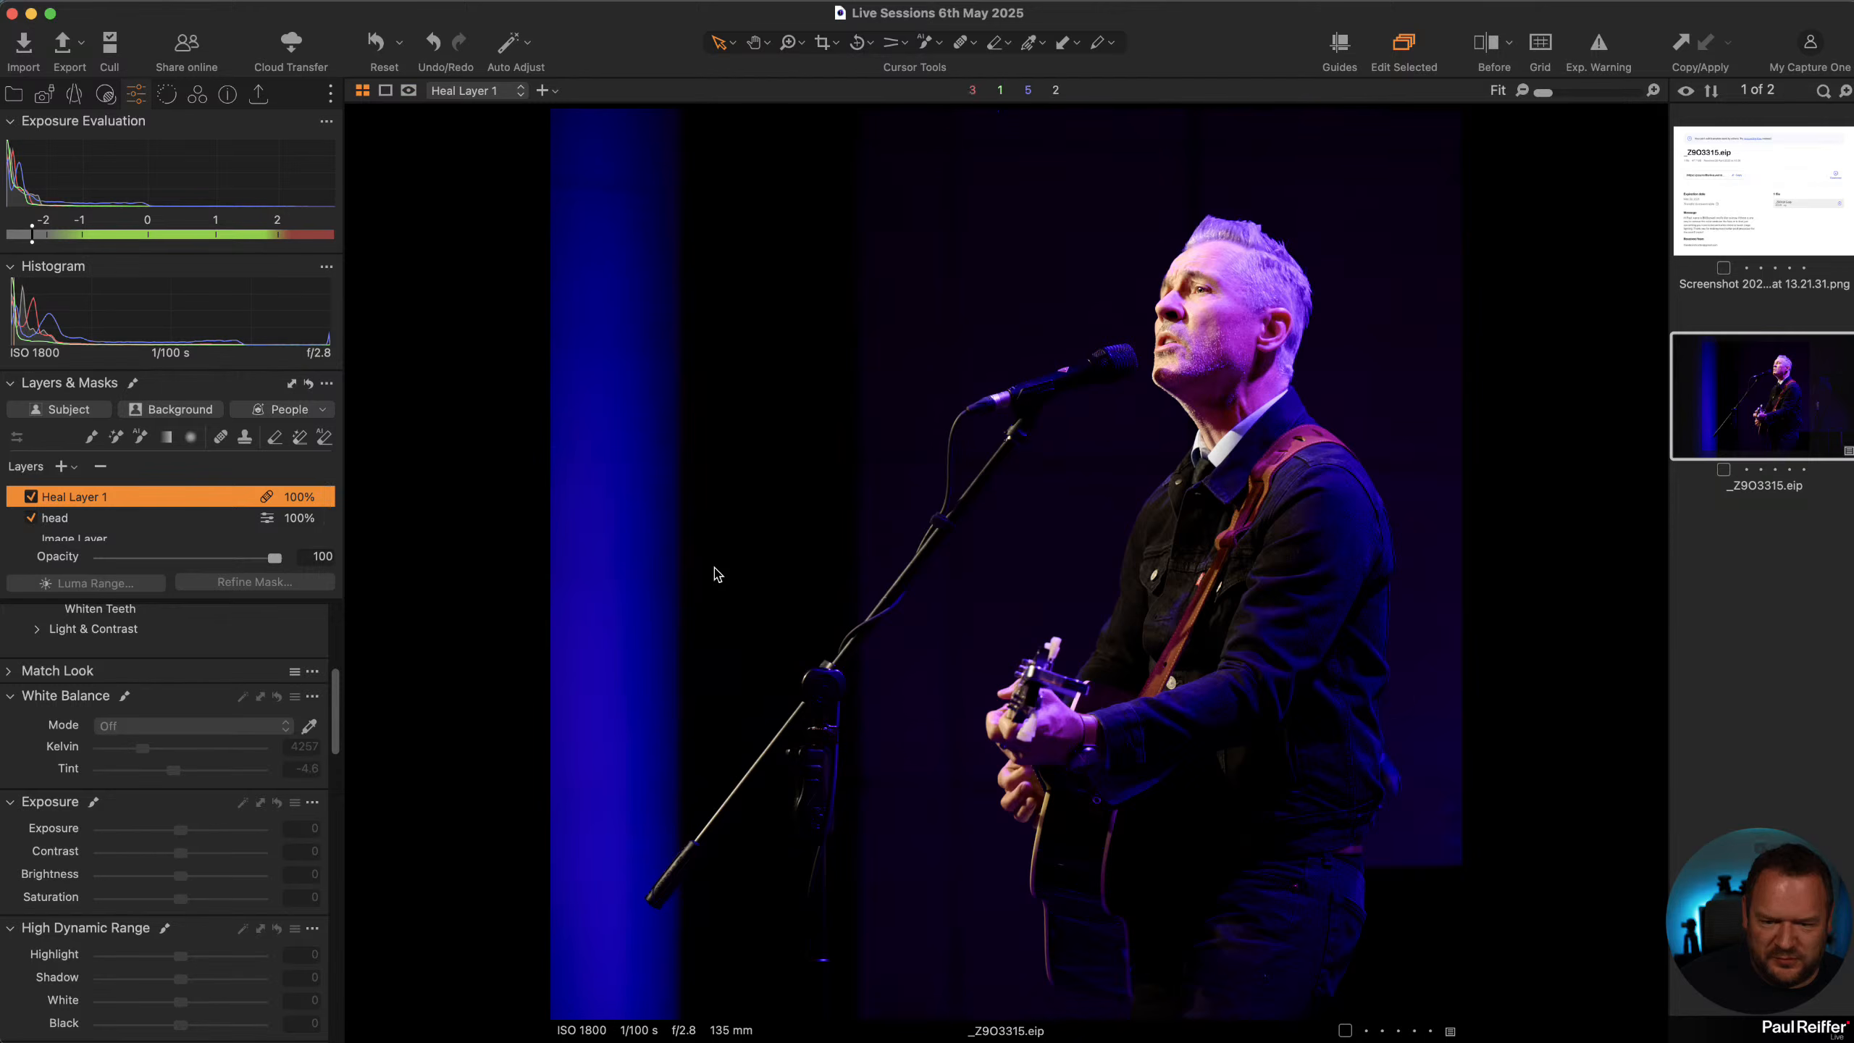
{"action": "scroll", "coordinate": [186, 529], "scroll_direction": "down", "scroll_amount": 2}
Hide and show the head layer to compare the singer's face with and without its adjustments
{"action": "left_click", "coordinate": [183, 501]}
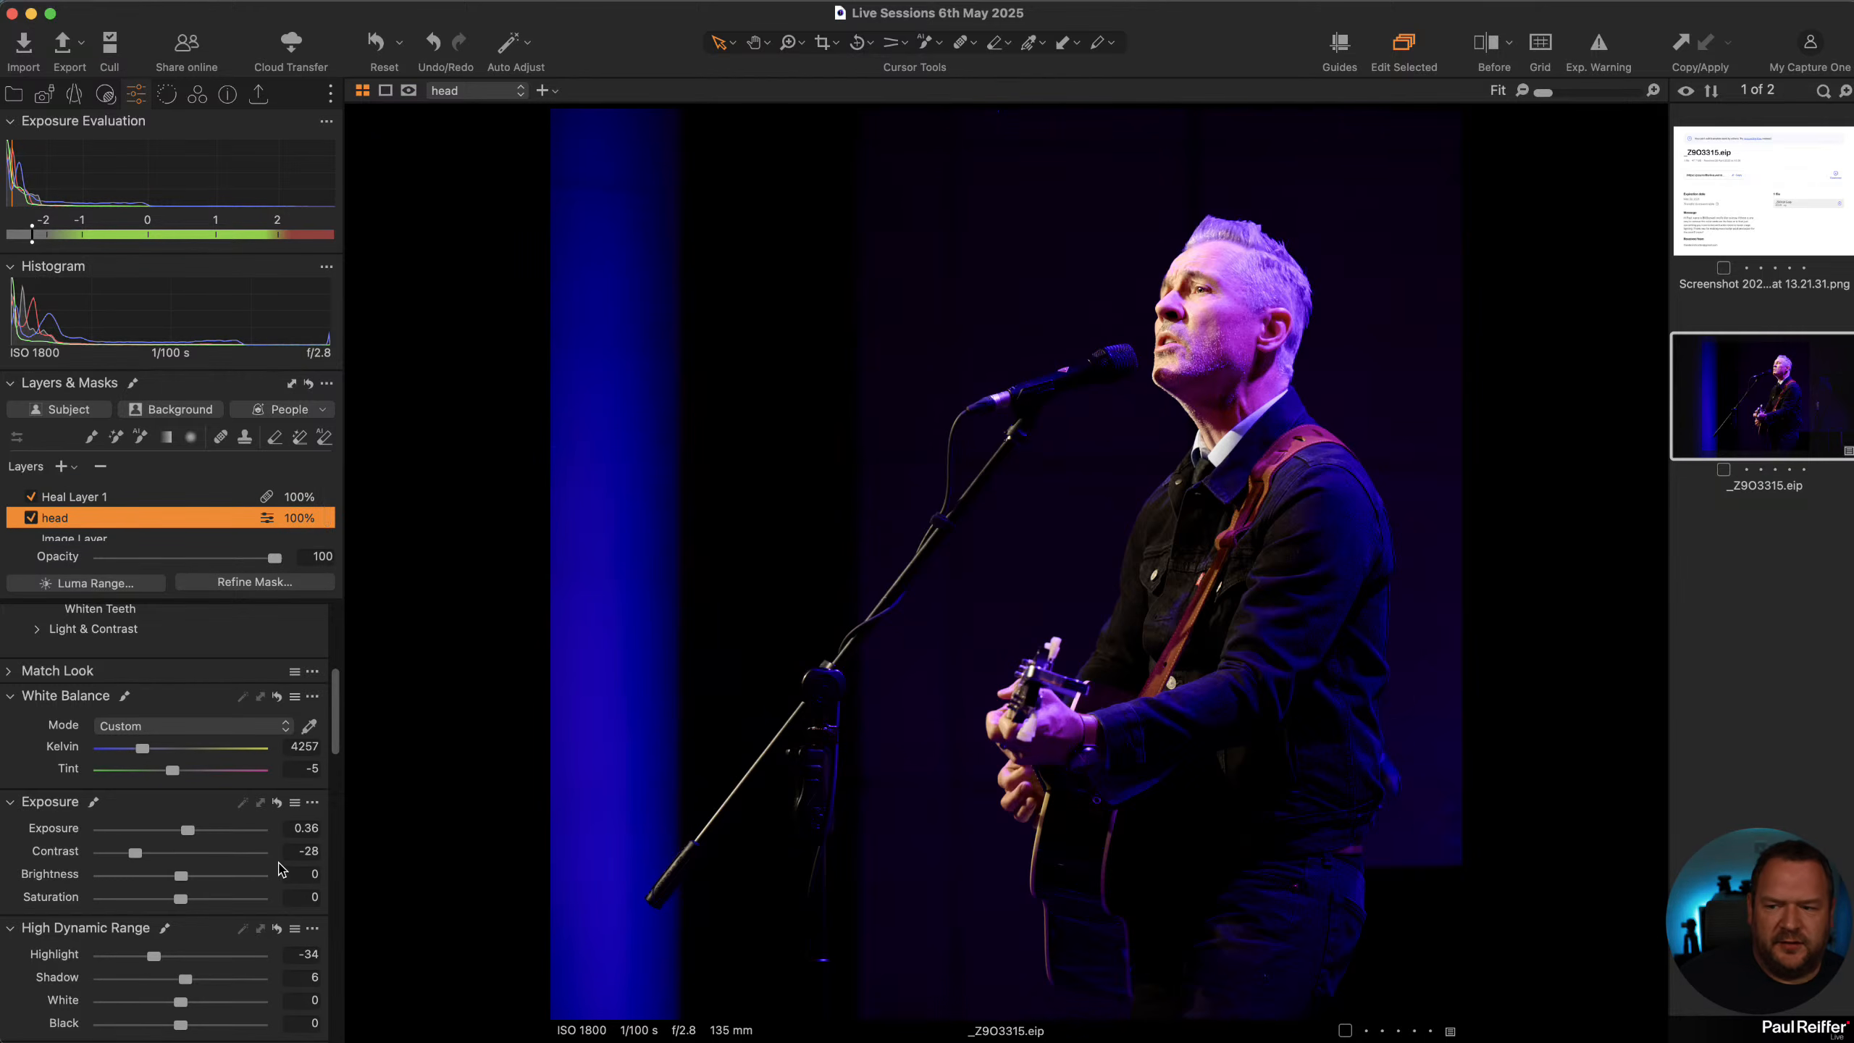
{"action": "left_click", "coordinate": [30, 518]}
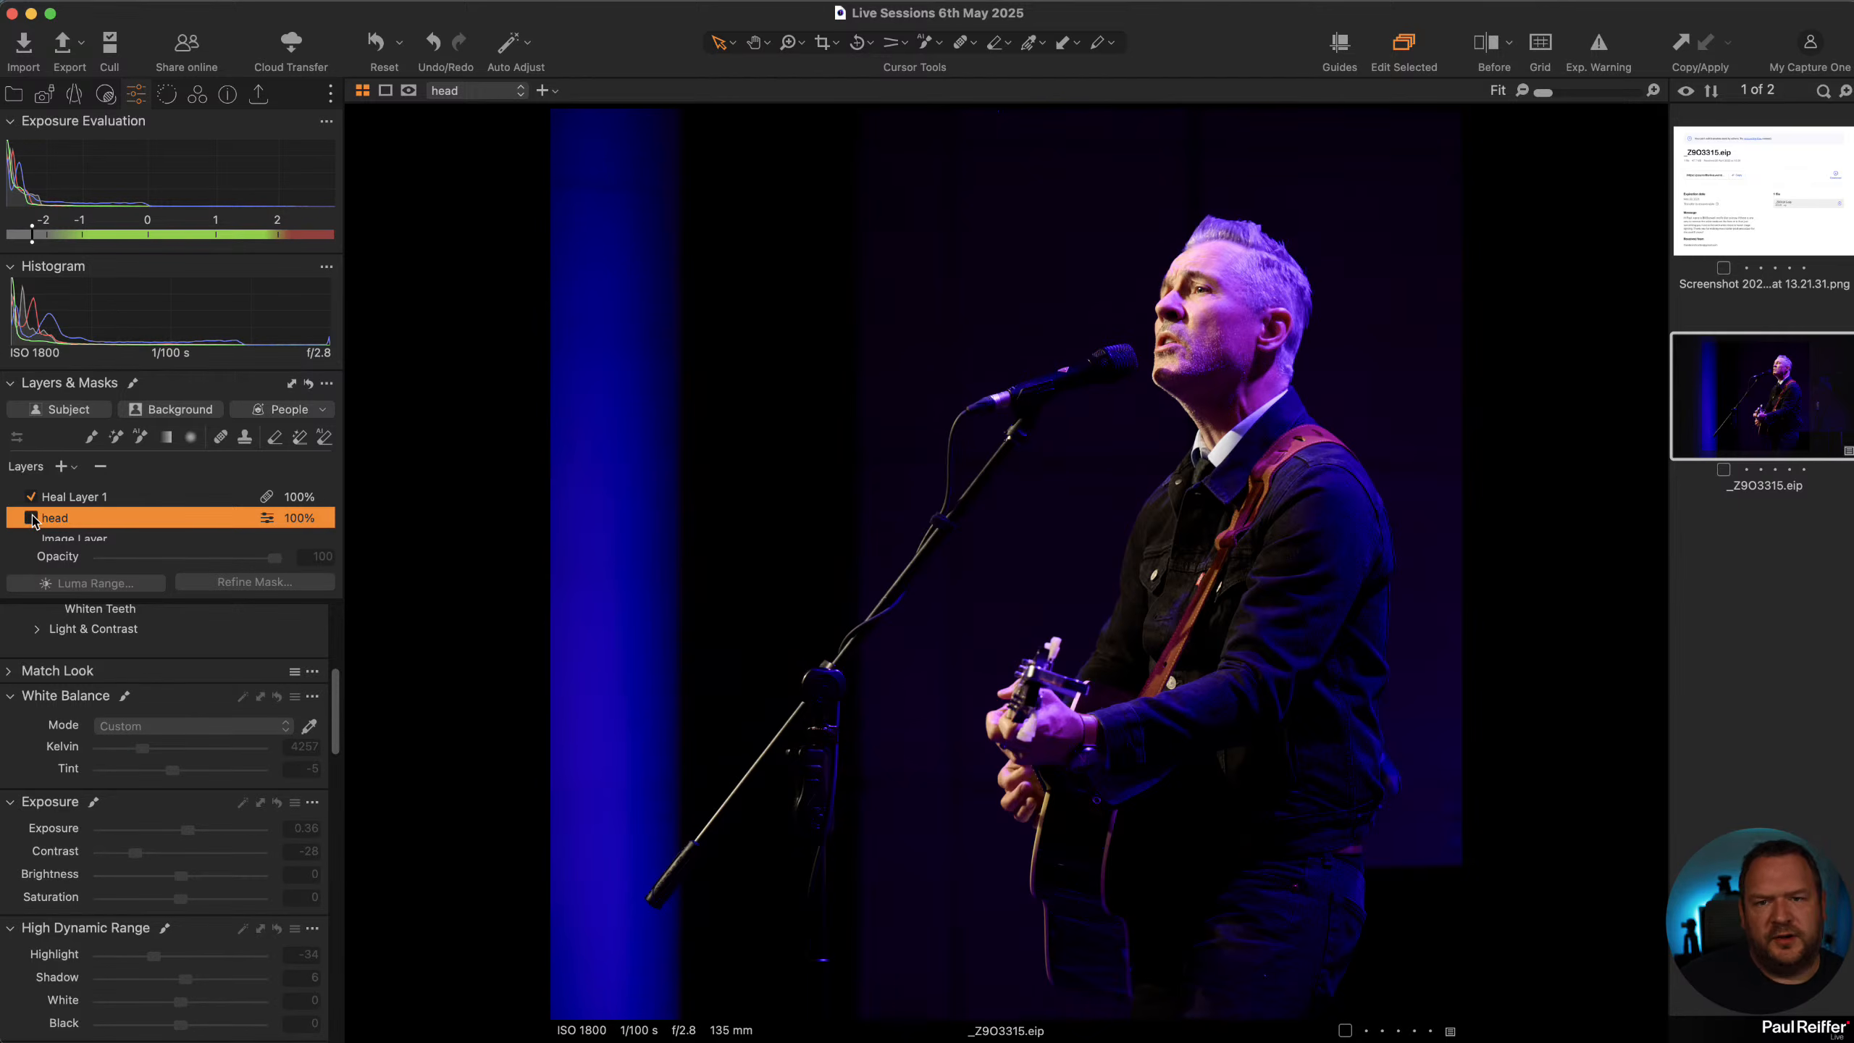
{"action": "left_click", "coordinate": [30, 518]}
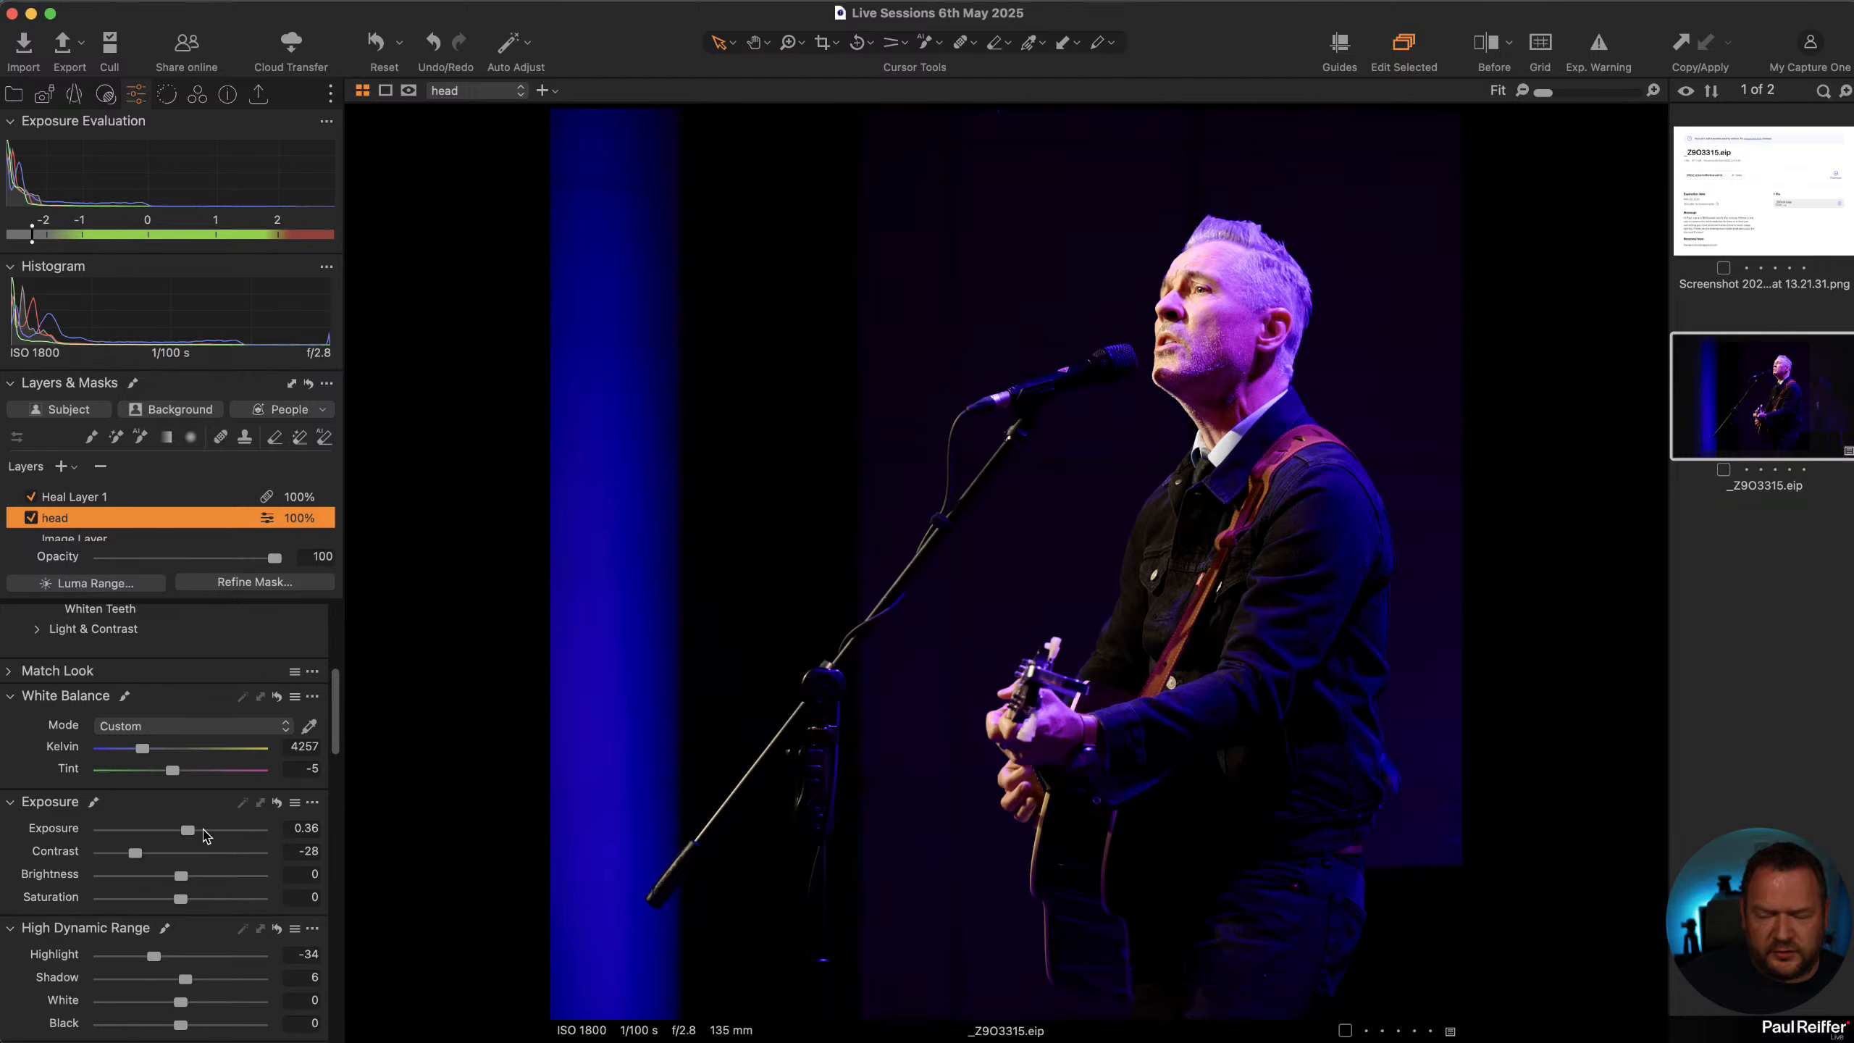
Clone the concert photo variant and set the clone's head layer to Exposure 0.2, Contrast -13, Brightness 3 and Shadow 10
{"action": "right_click", "coordinate": [1766, 351]}
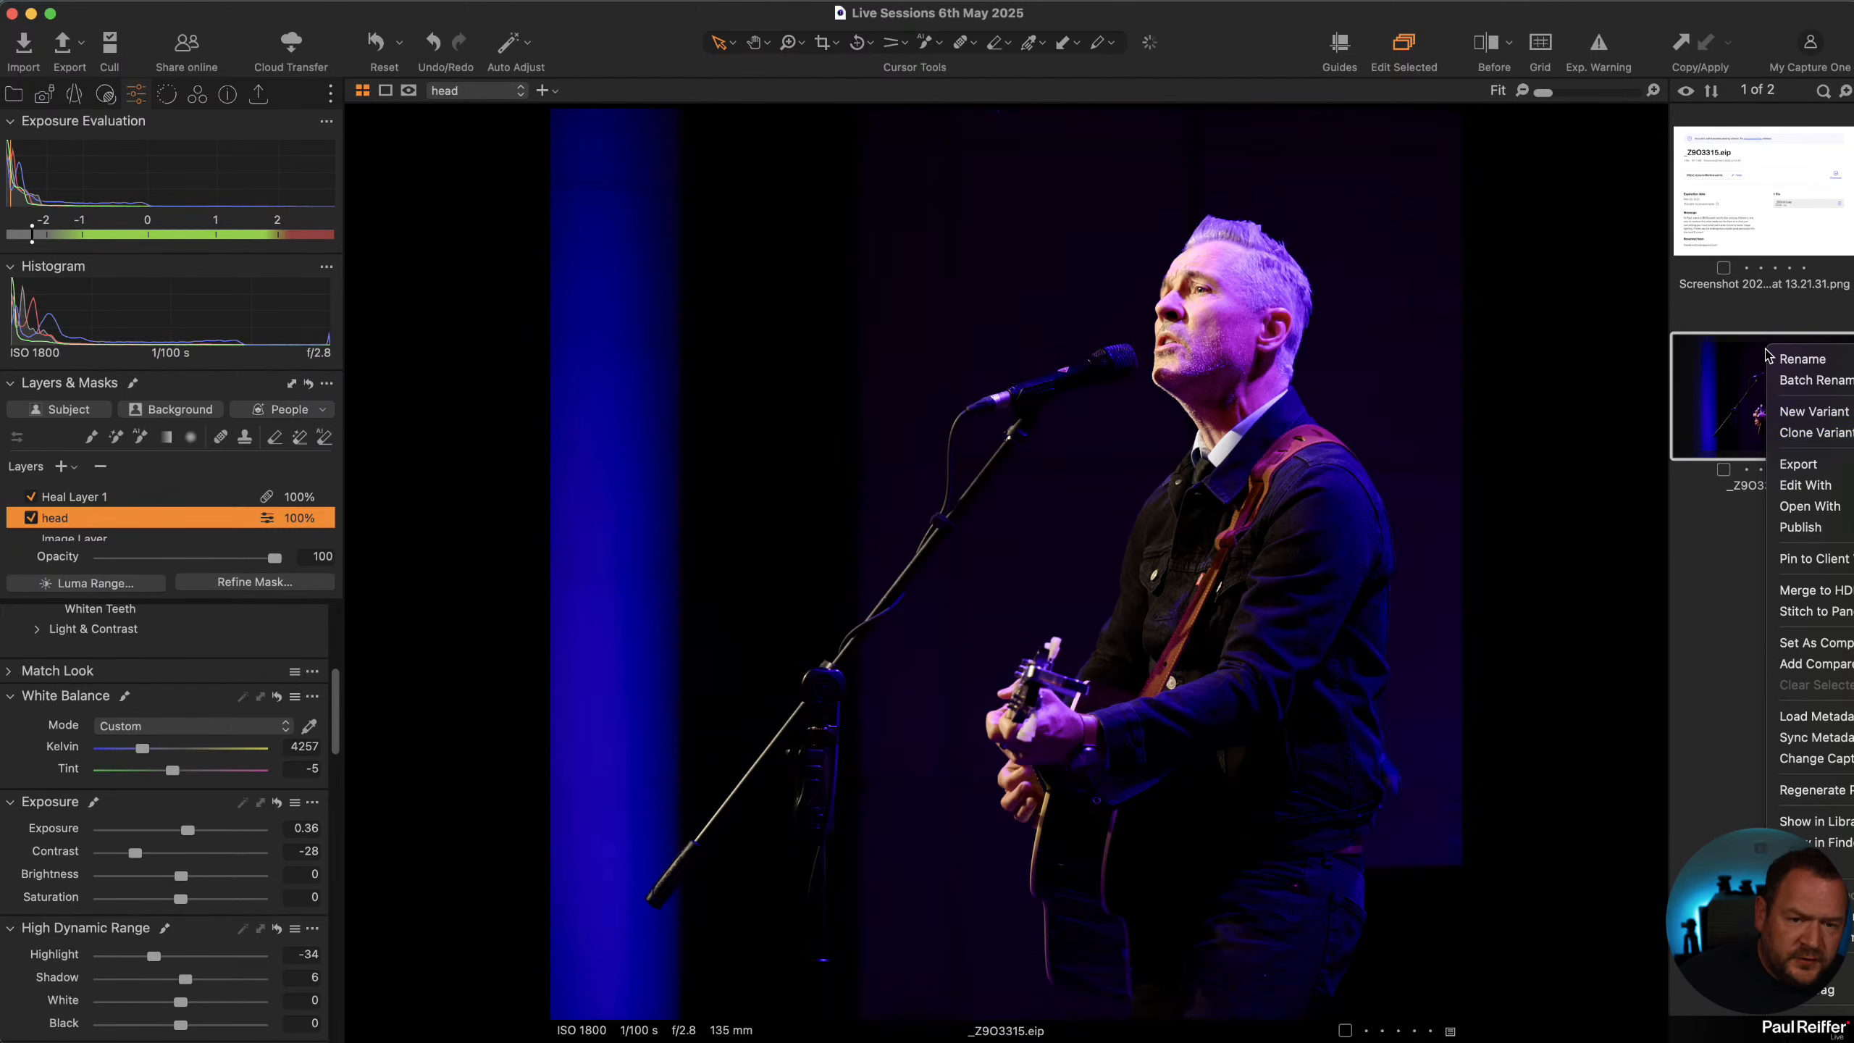
{"action": "left_click", "coordinate": [1804, 432]}
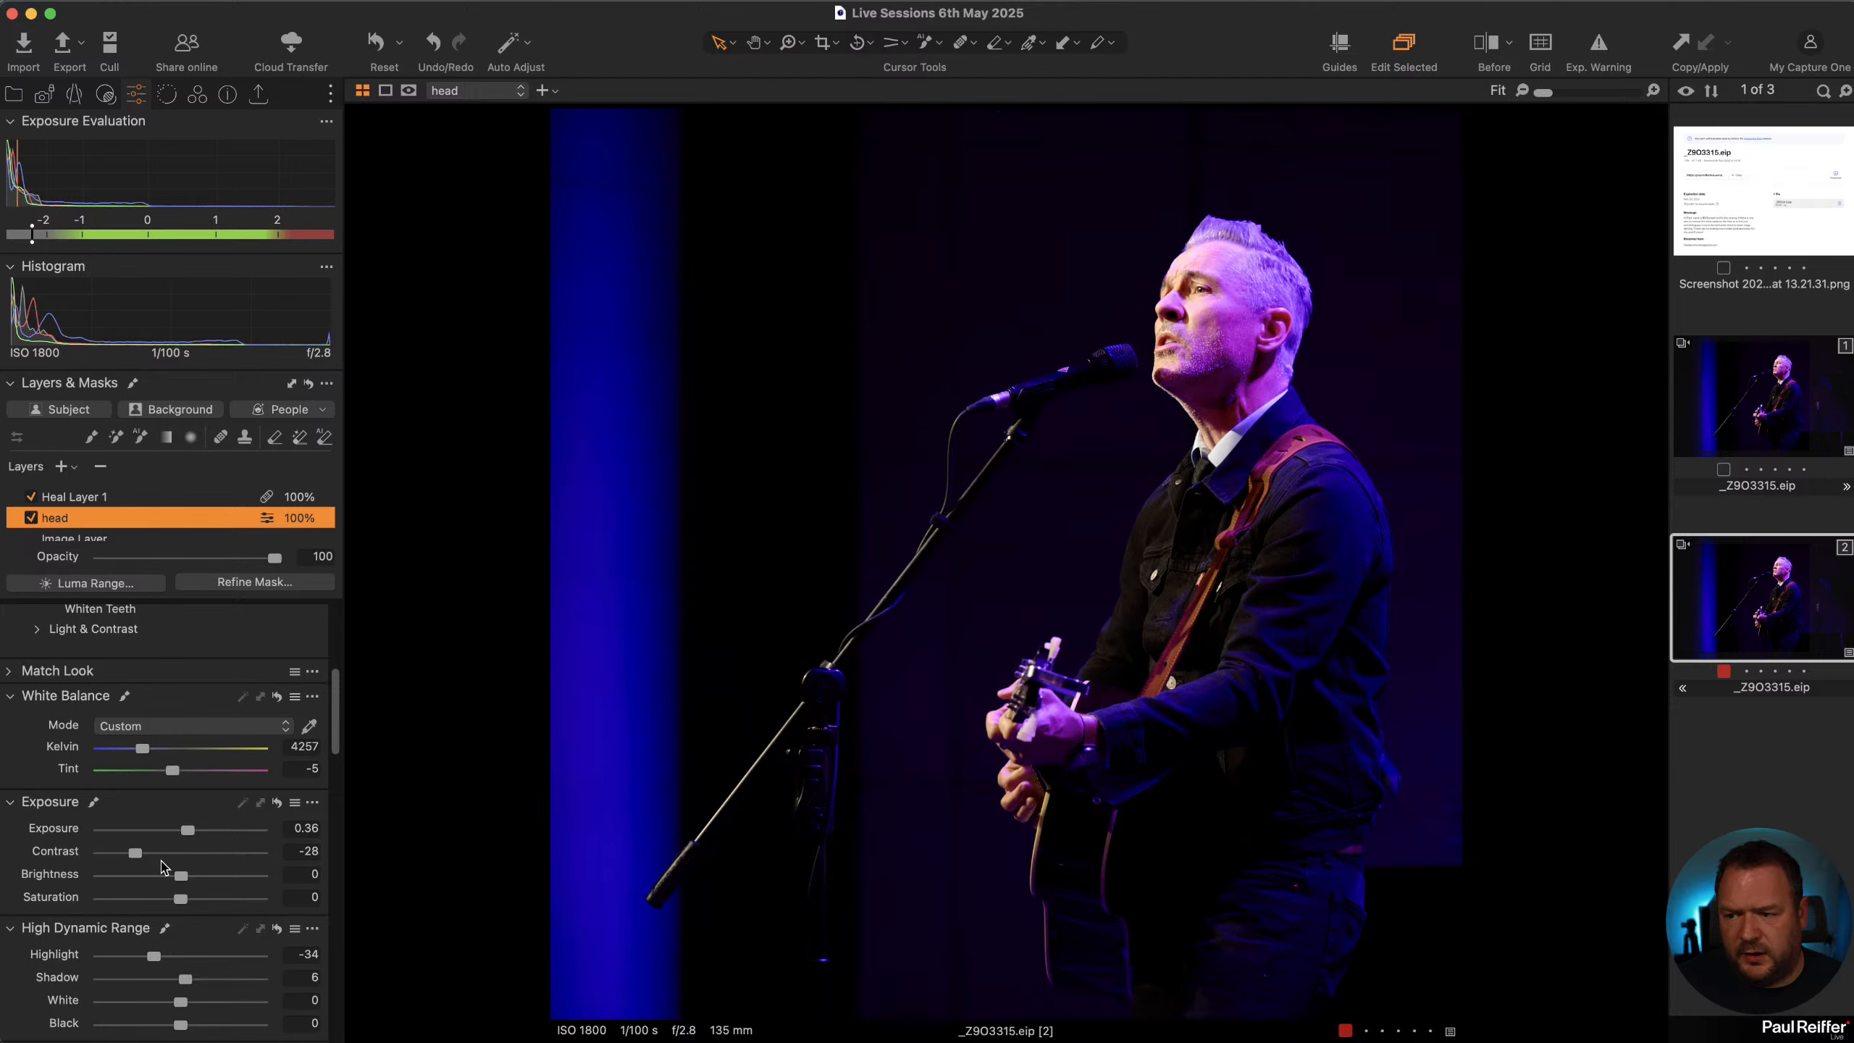
{"action": "left_click_drag", "start_coordinate": [141, 854], "coordinate": [186, 835]}
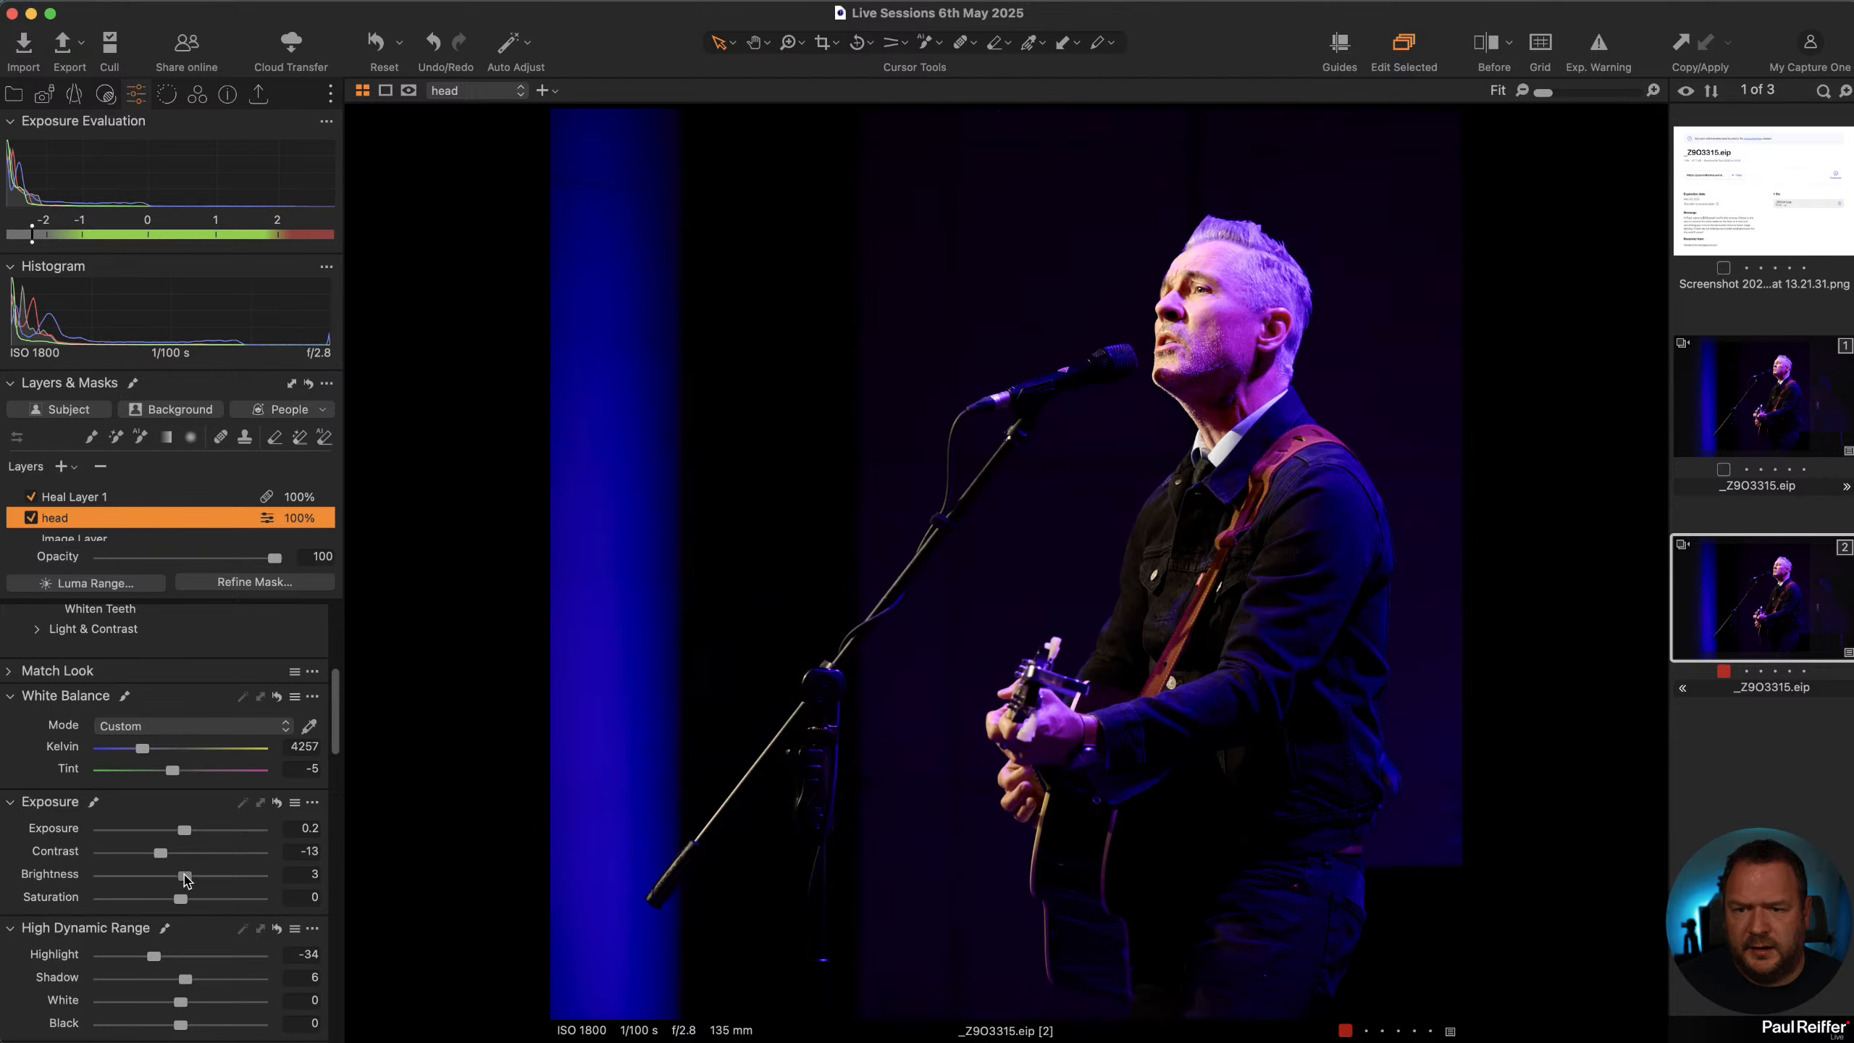
{"action": "left_click_drag", "start_coordinate": [193, 981], "coordinate": [197, 981]}
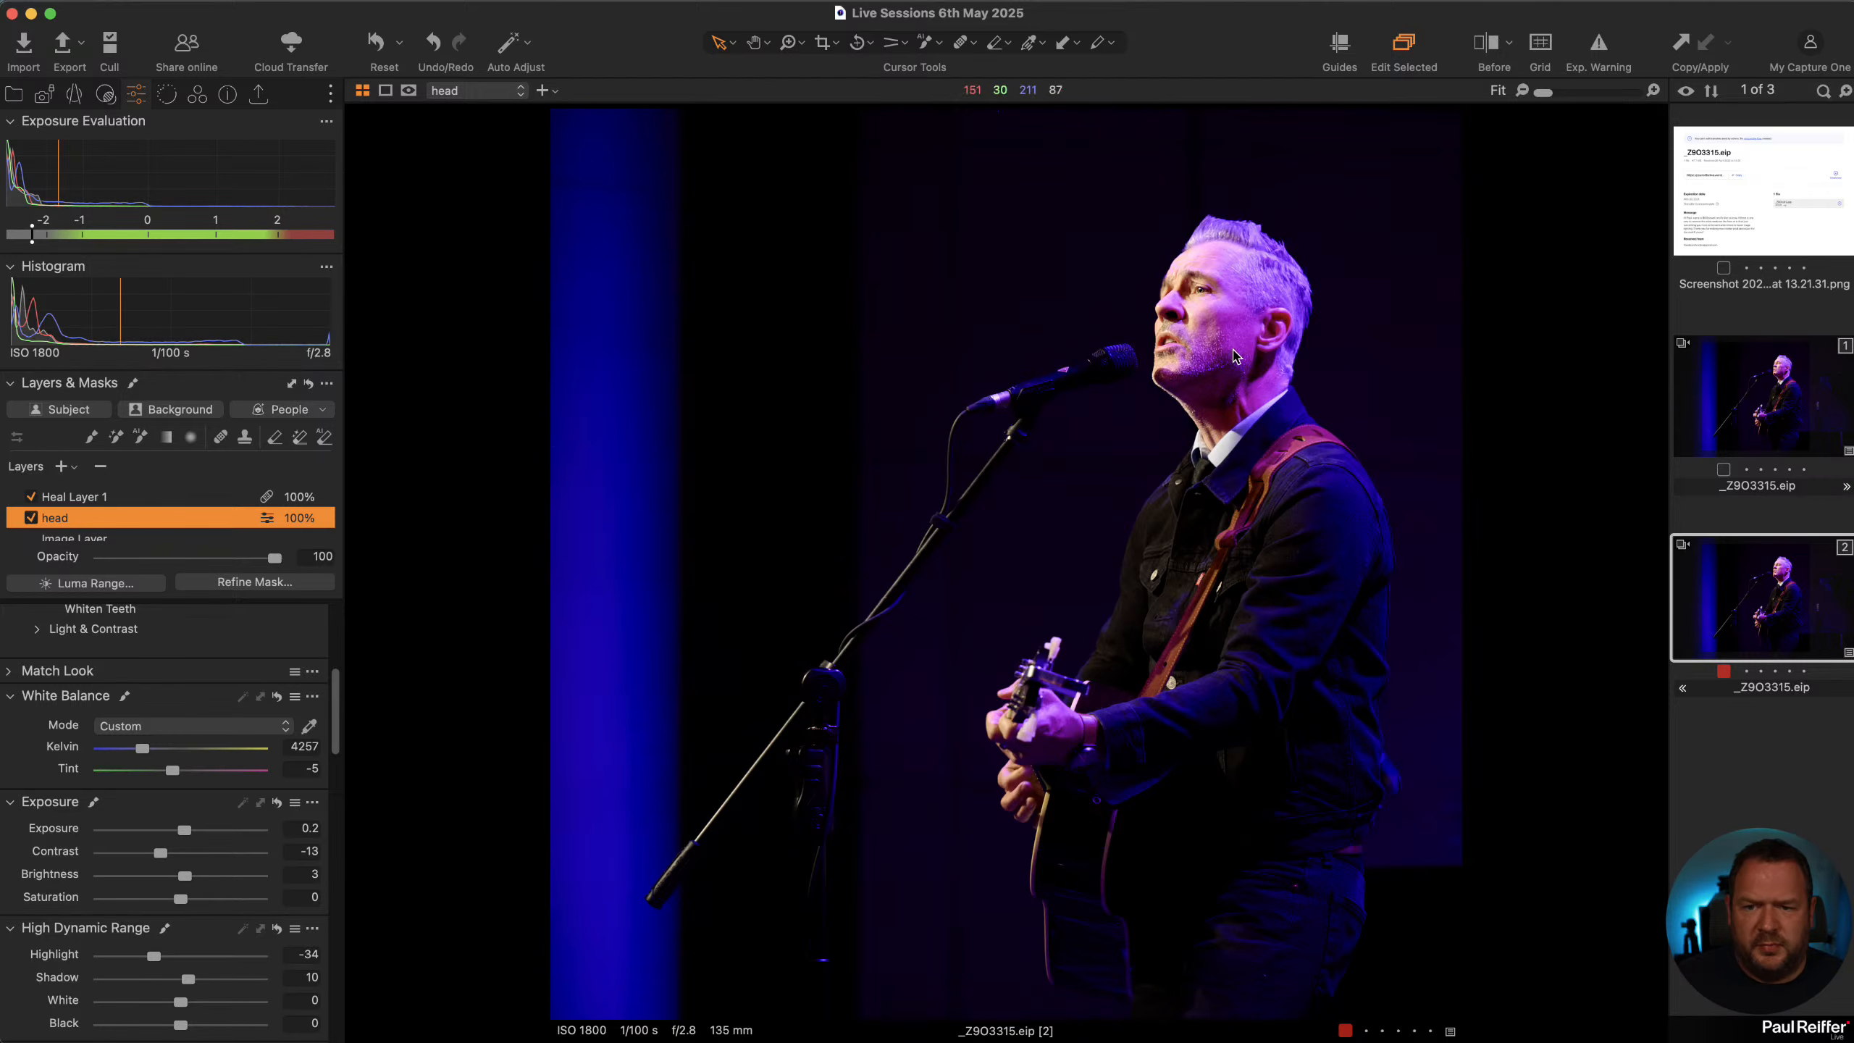
Check the singer's face at 100% with the exposure warning switched on and off
{"action": "left_click", "coordinate": [1598, 48]}
{"action": "key", "text": "h"}
{"action": "left_click", "coordinate": [1241, 315]}
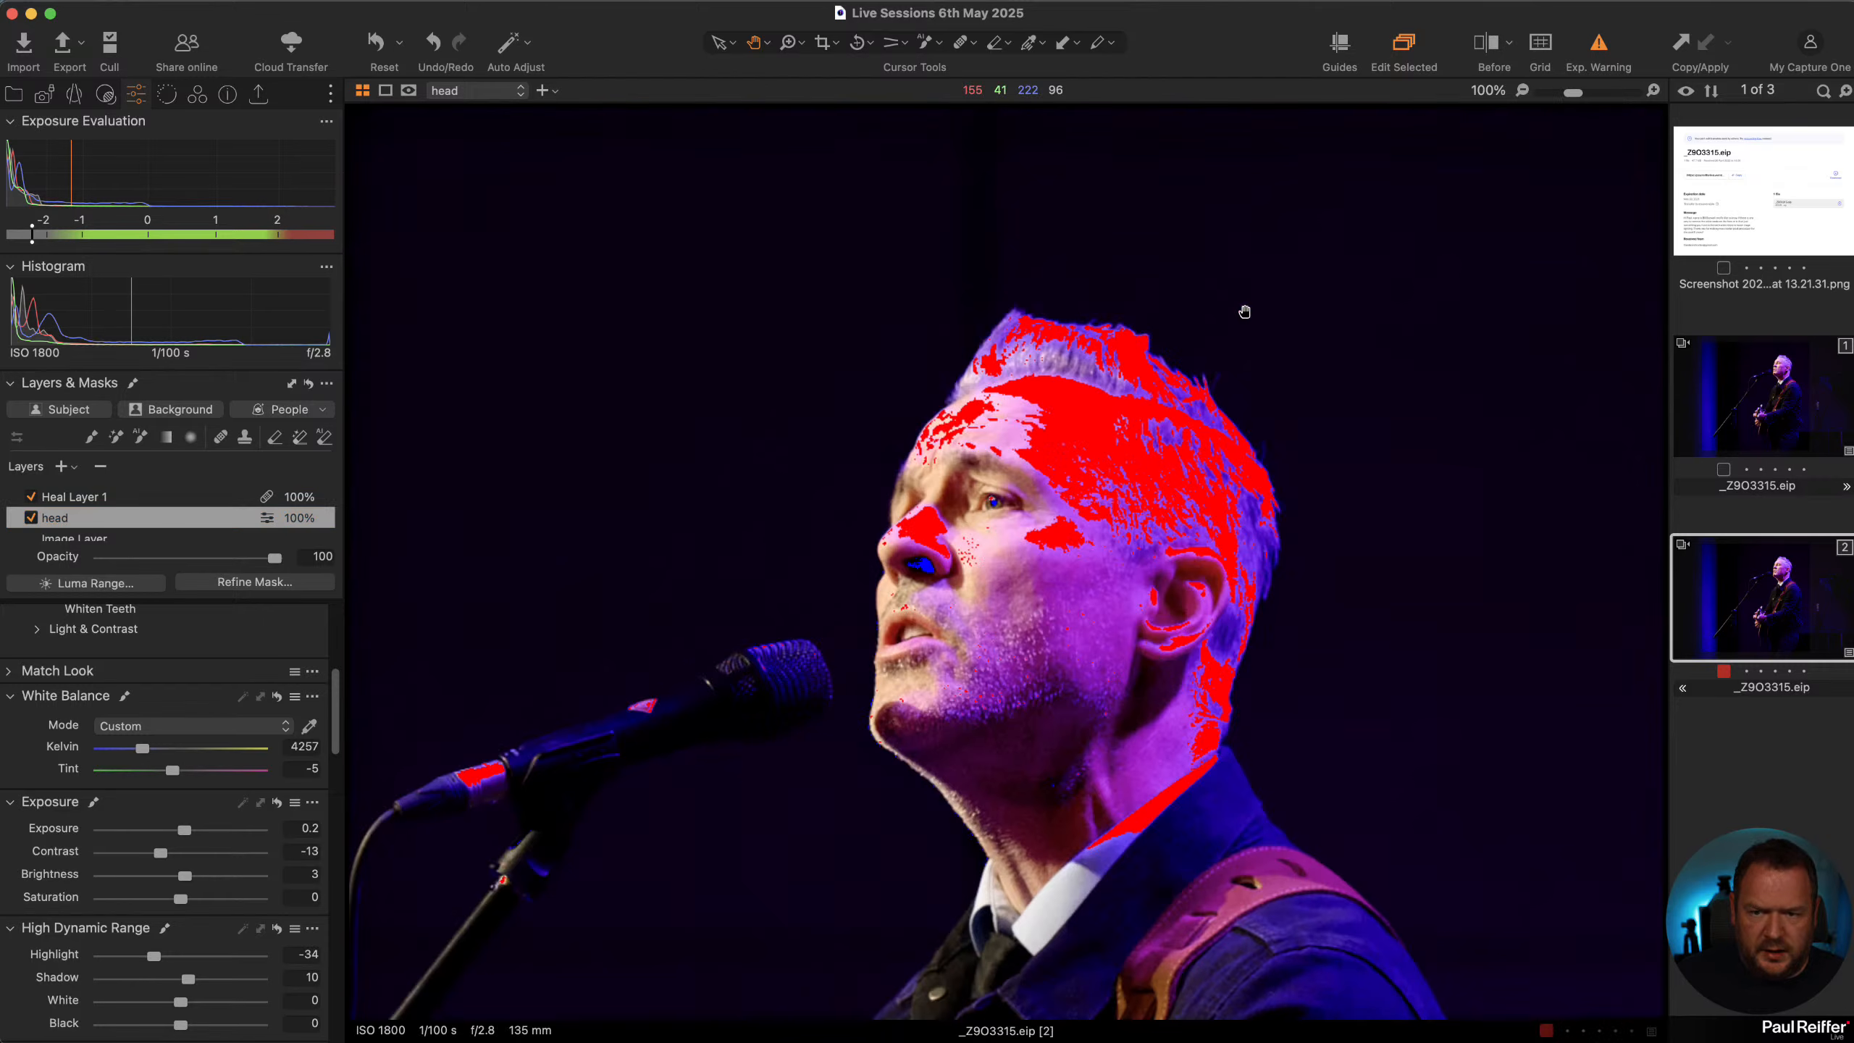
{"action": "left_click", "coordinate": [1598, 47]}
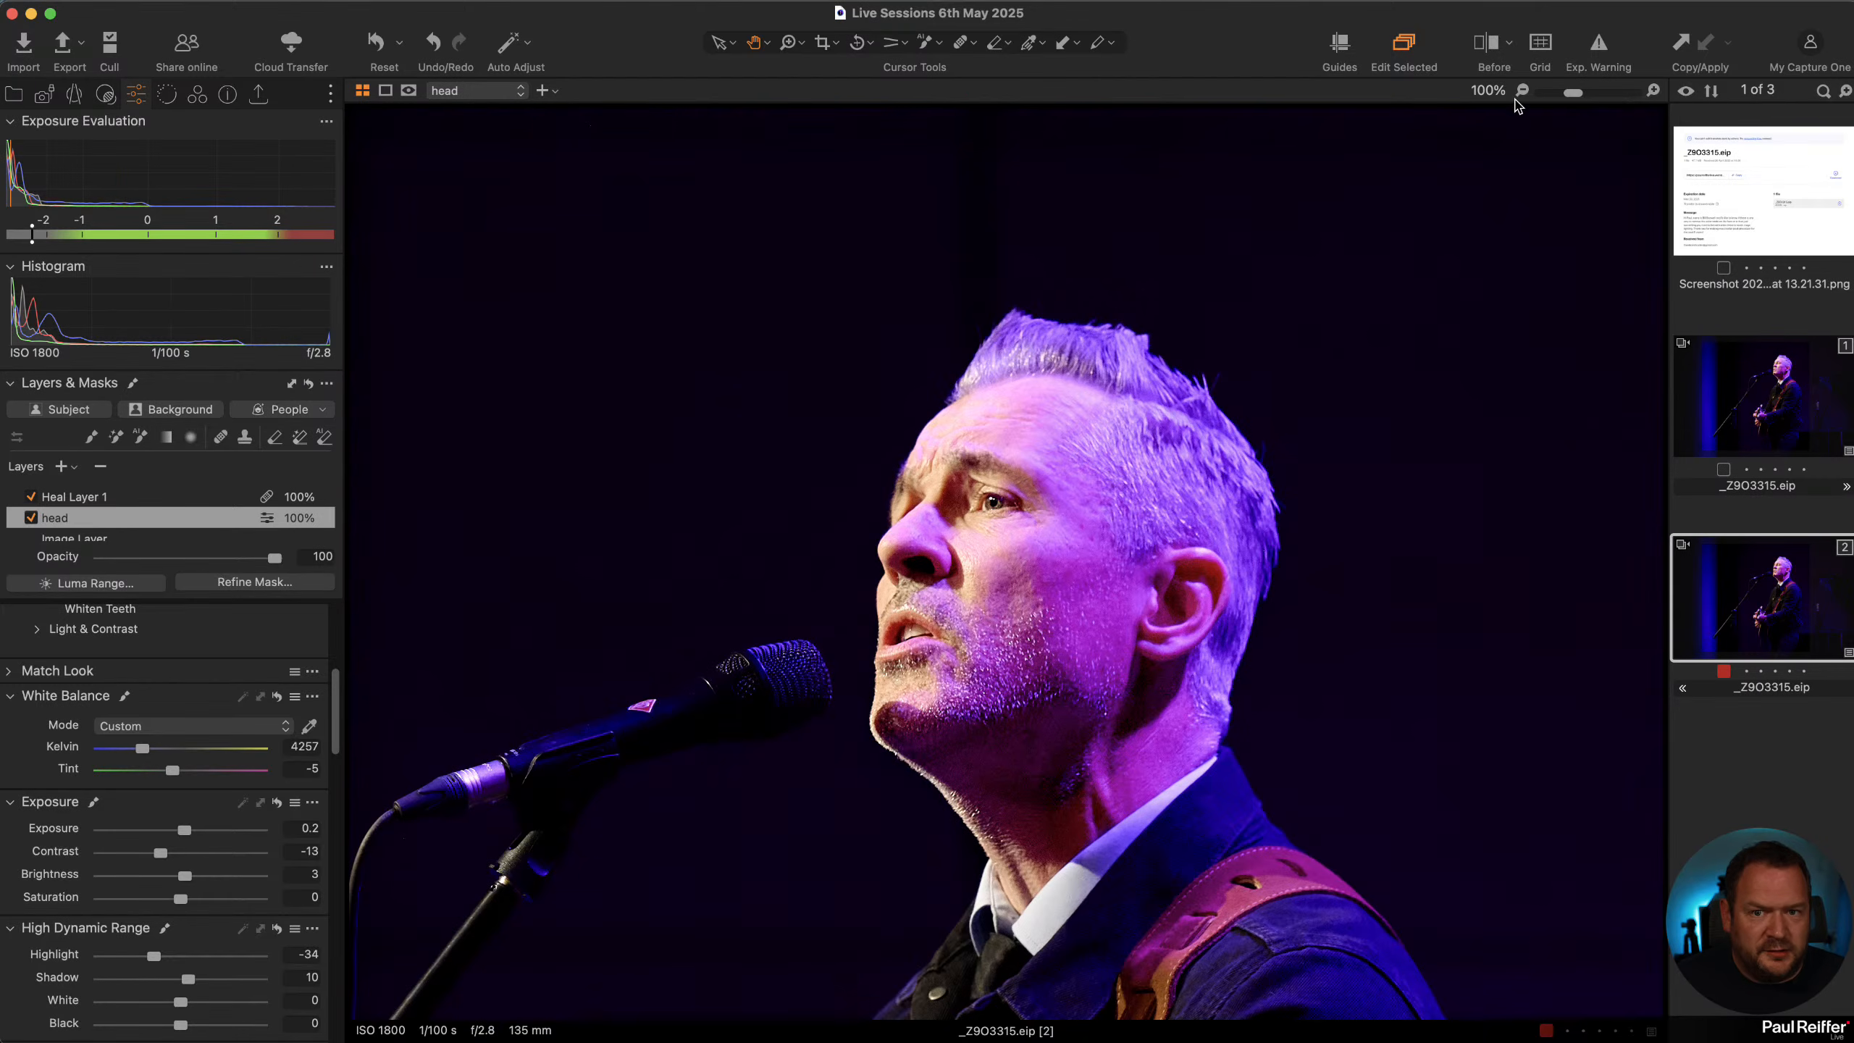
{"action": "left_click", "coordinate": [1597, 50]}
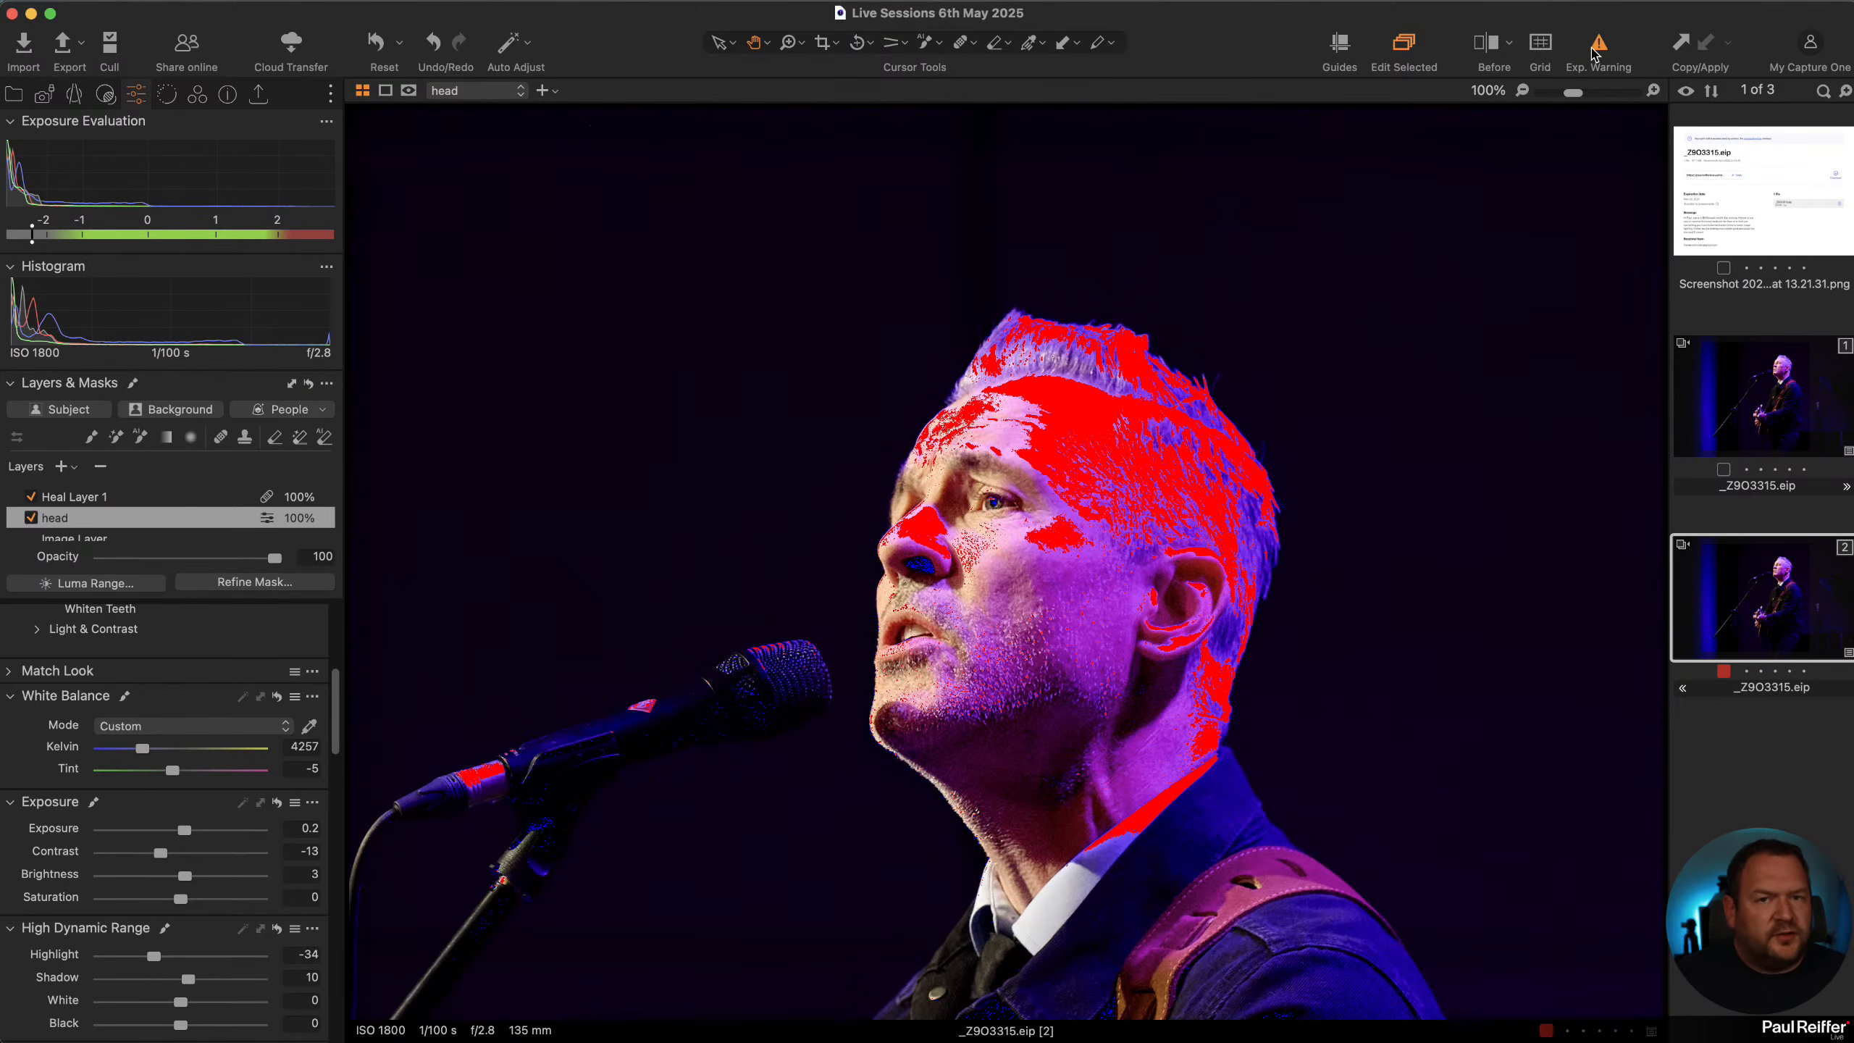
{"action": "left_click", "coordinate": [1595, 52]}
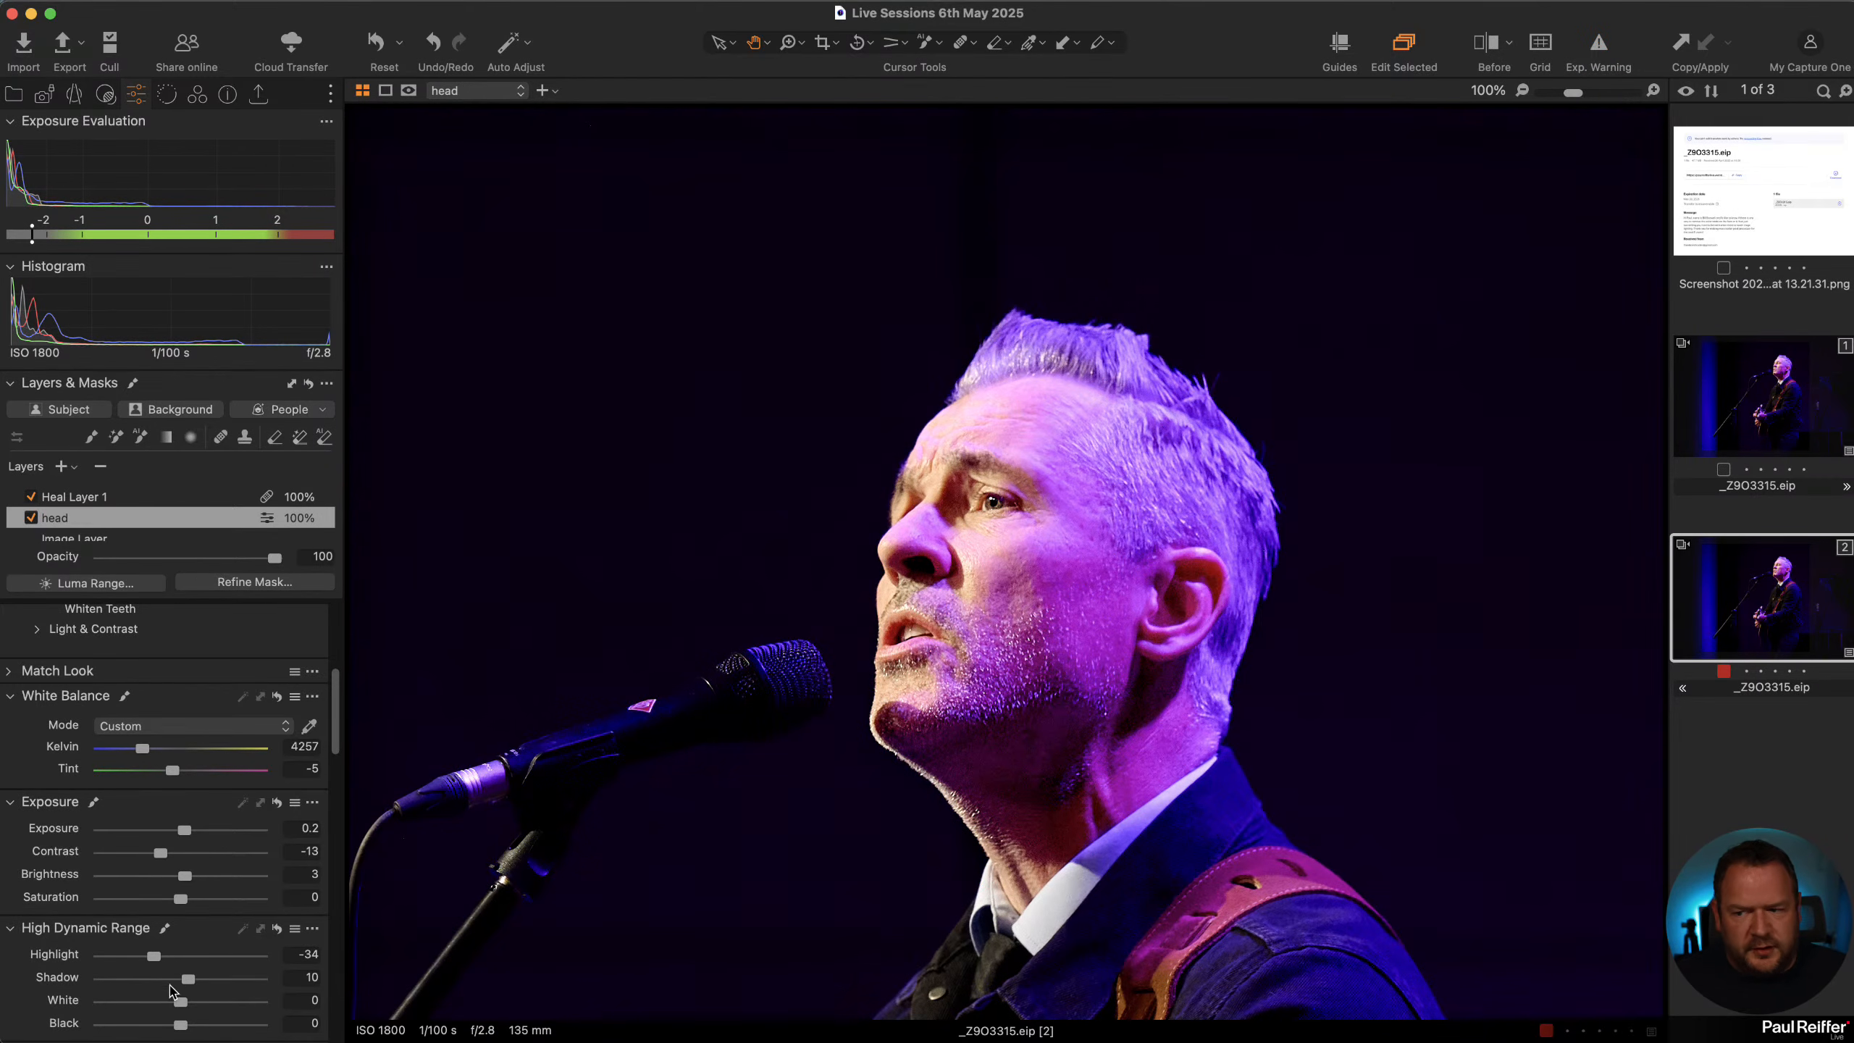
Set the head layer's Highlight to -46 and check the face at full view and at 100%
{"action": "left_click_drag", "start_coordinate": [154, 958], "coordinate": [144, 958]}
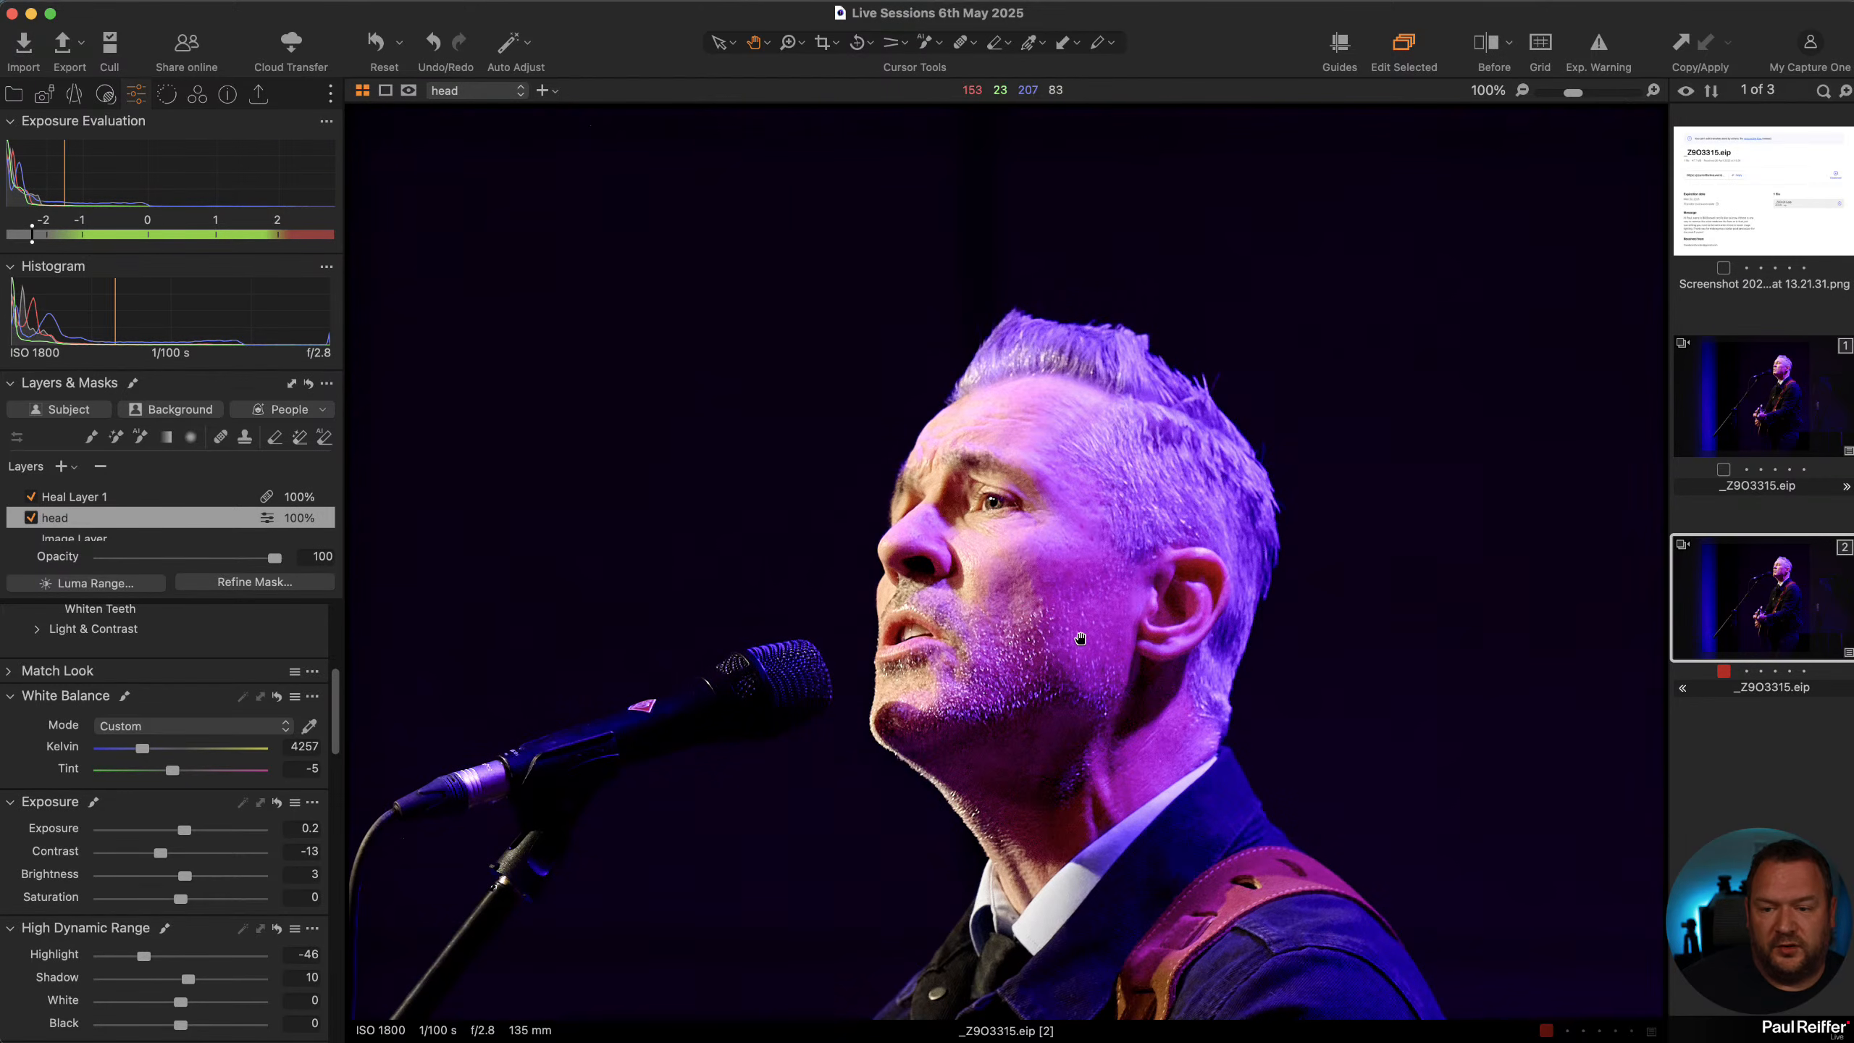
{"action": "double_click", "coordinate": [1031, 642]}
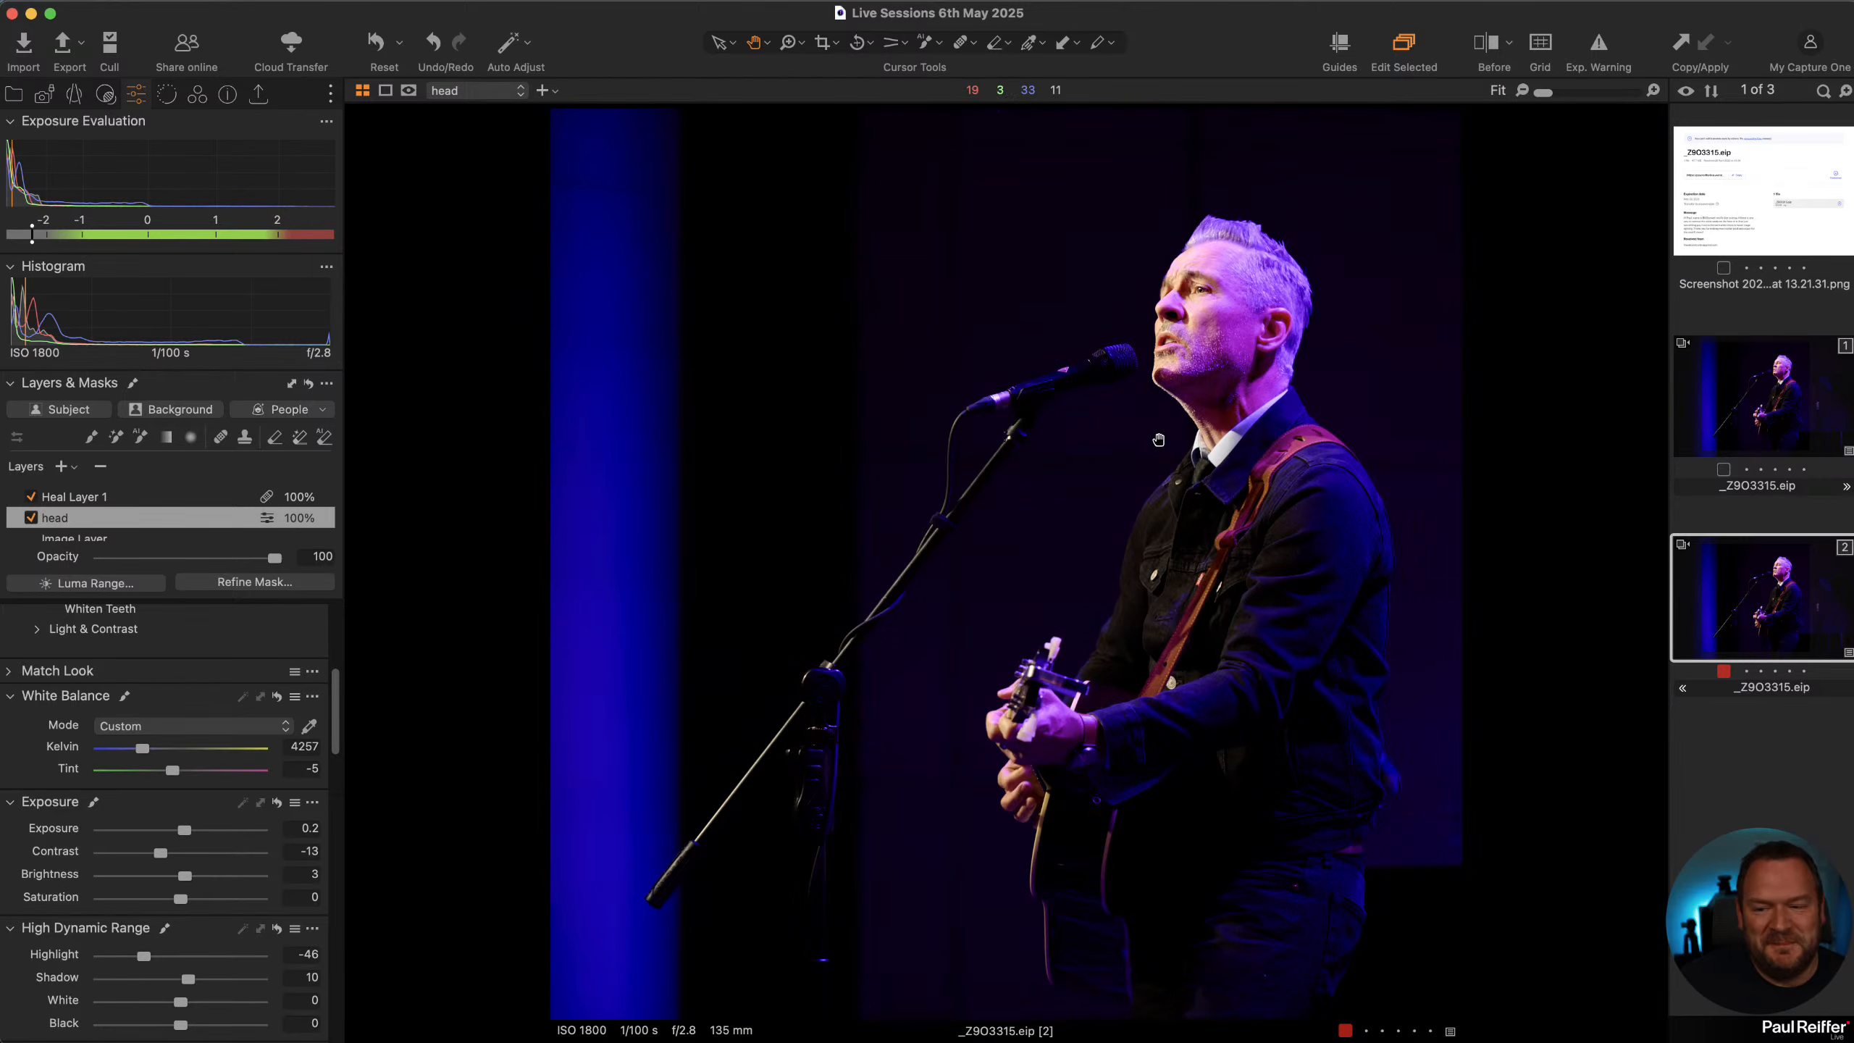
{"action": "double_click", "coordinate": [1244, 314]}
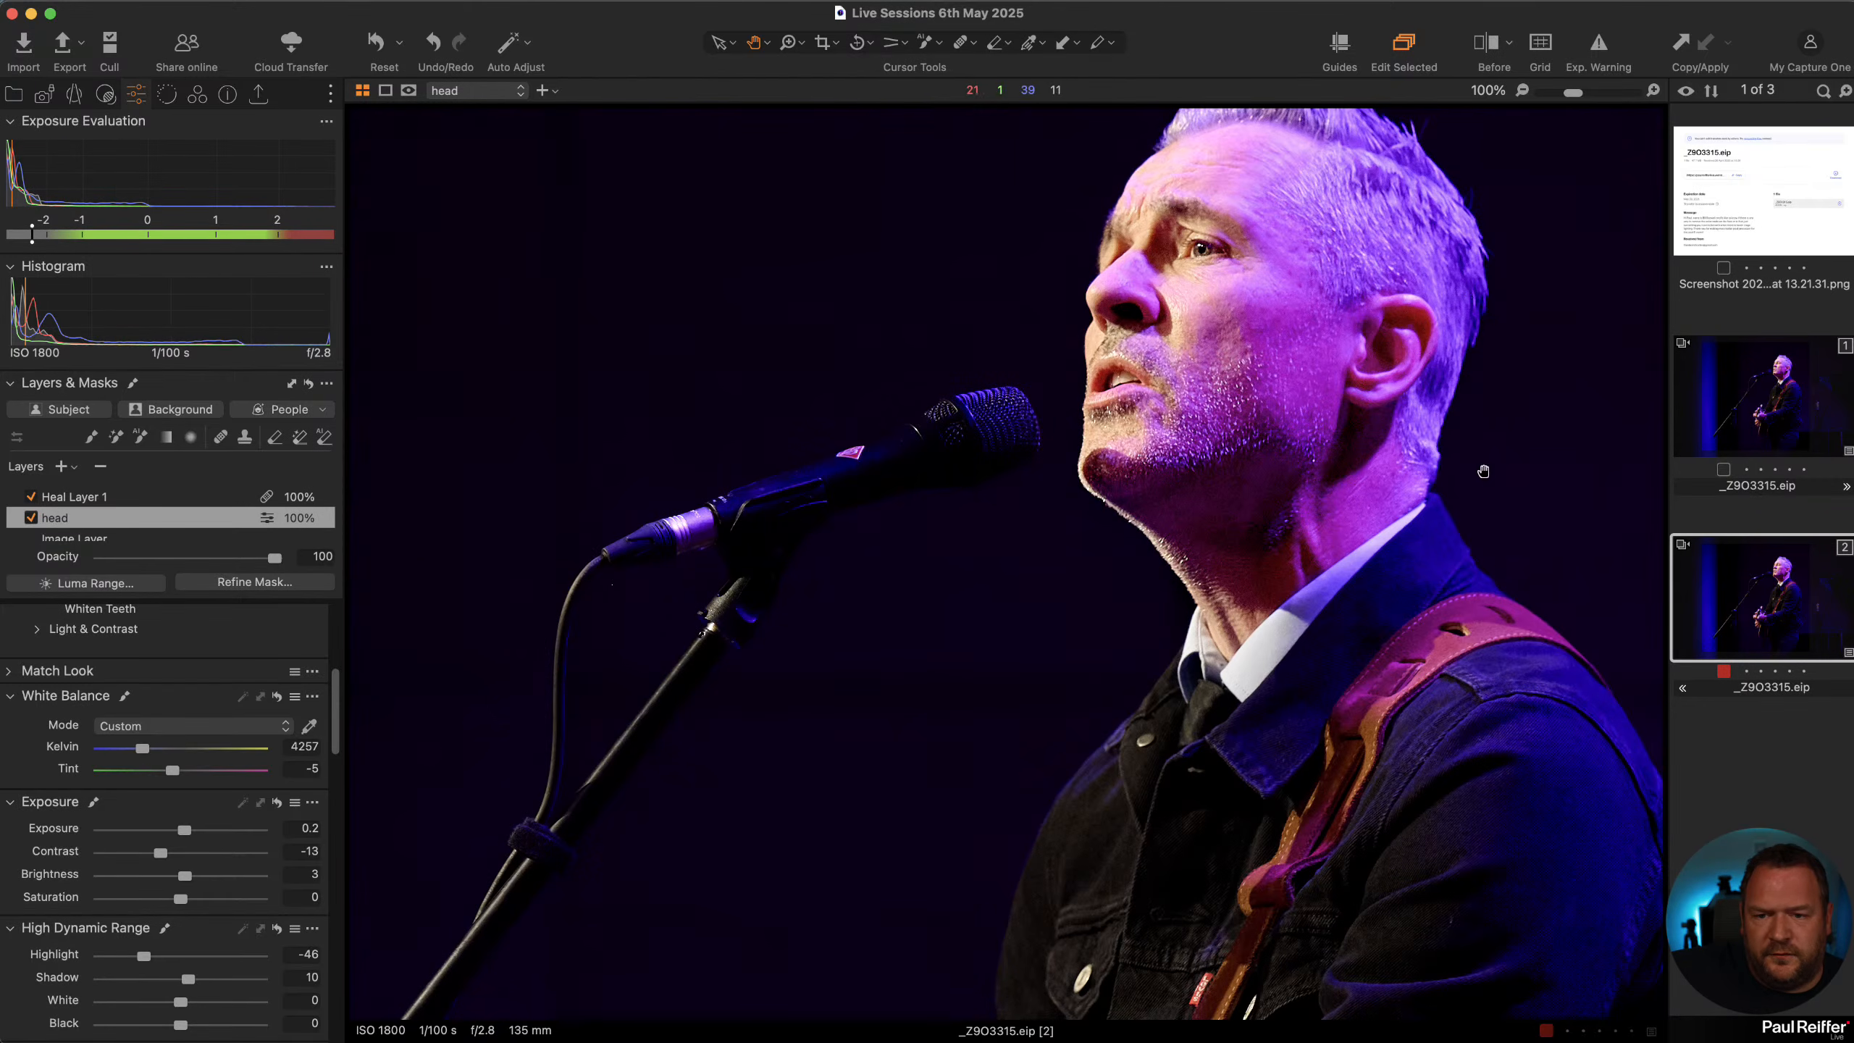
{"action": "left_click_drag", "start_coordinate": [1200, 258], "coordinate": [1166, 431]}
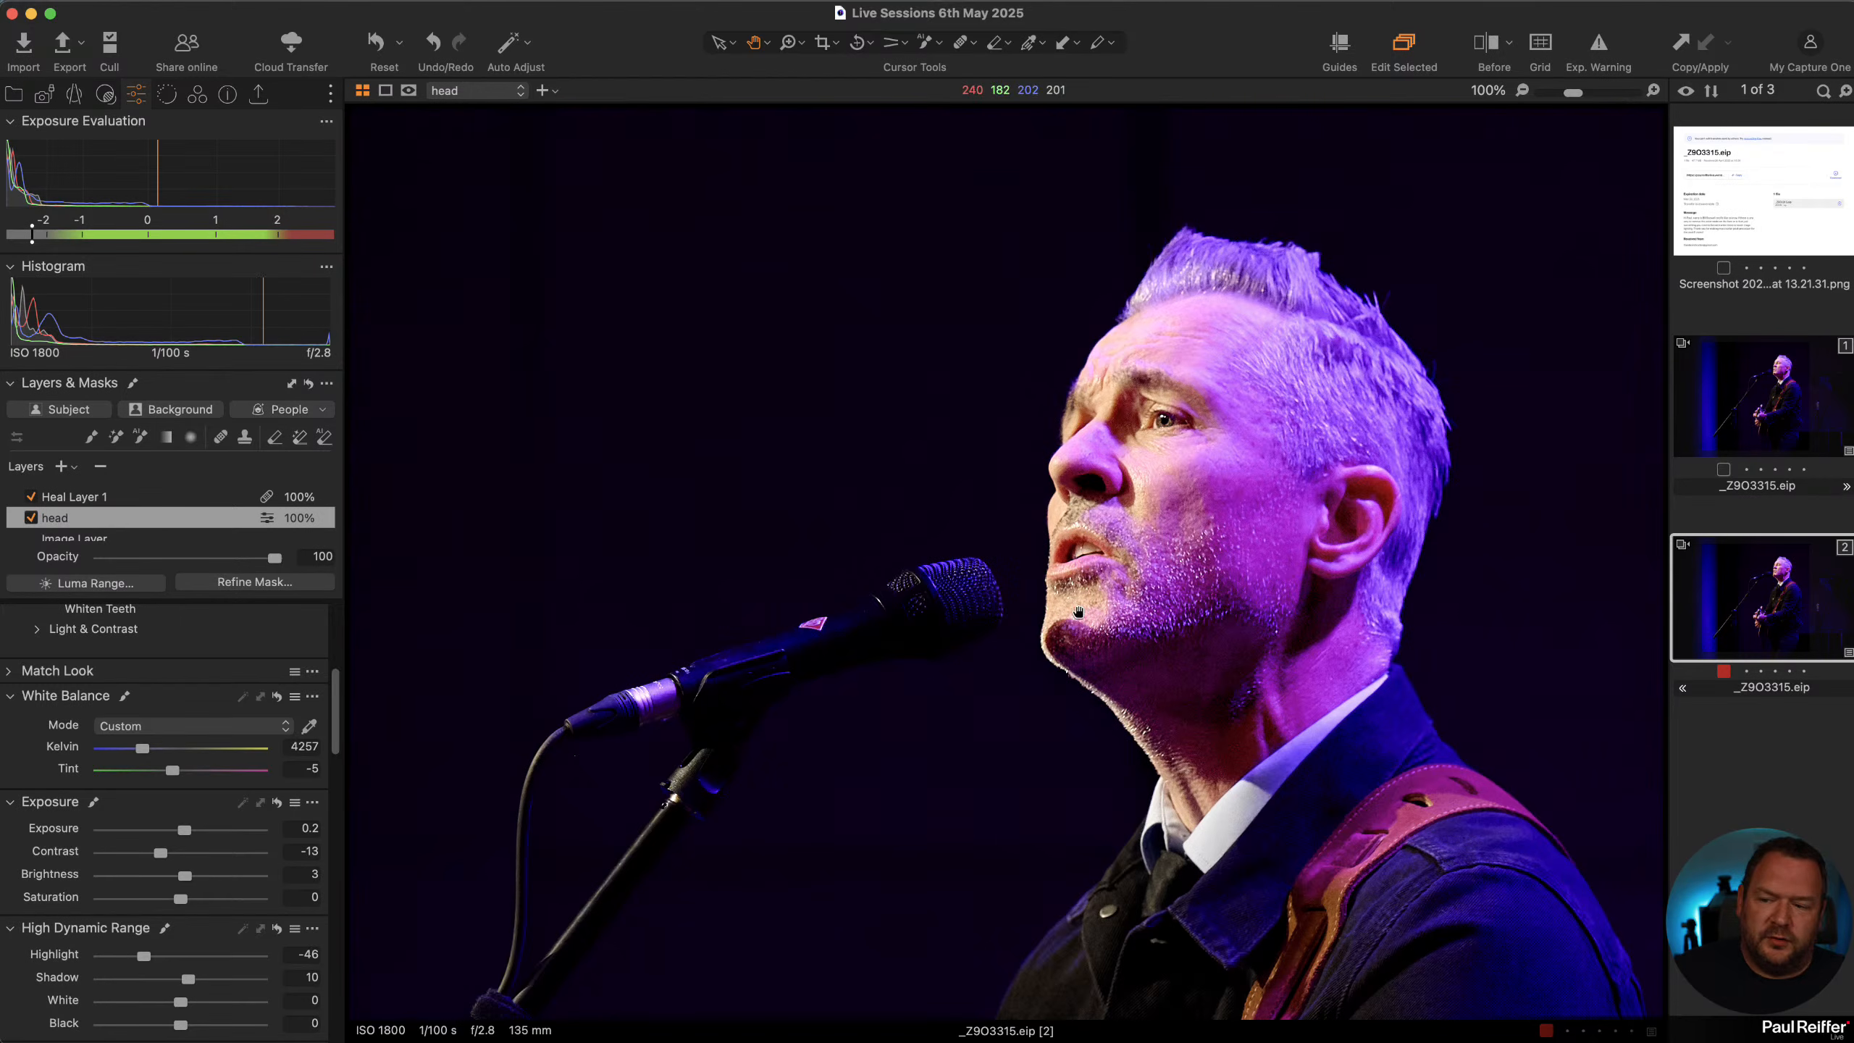
Review the head layer's Levels, White Balance, Color Editor and Color Balance settings
{"action": "scroll", "coordinate": [178, 743], "scroll_direction": "down", "scroll_amount": 8}
{"action": "scroll", "coordinate": [178, 743], "scroll_direction": "down", "scroll_amount": 5}
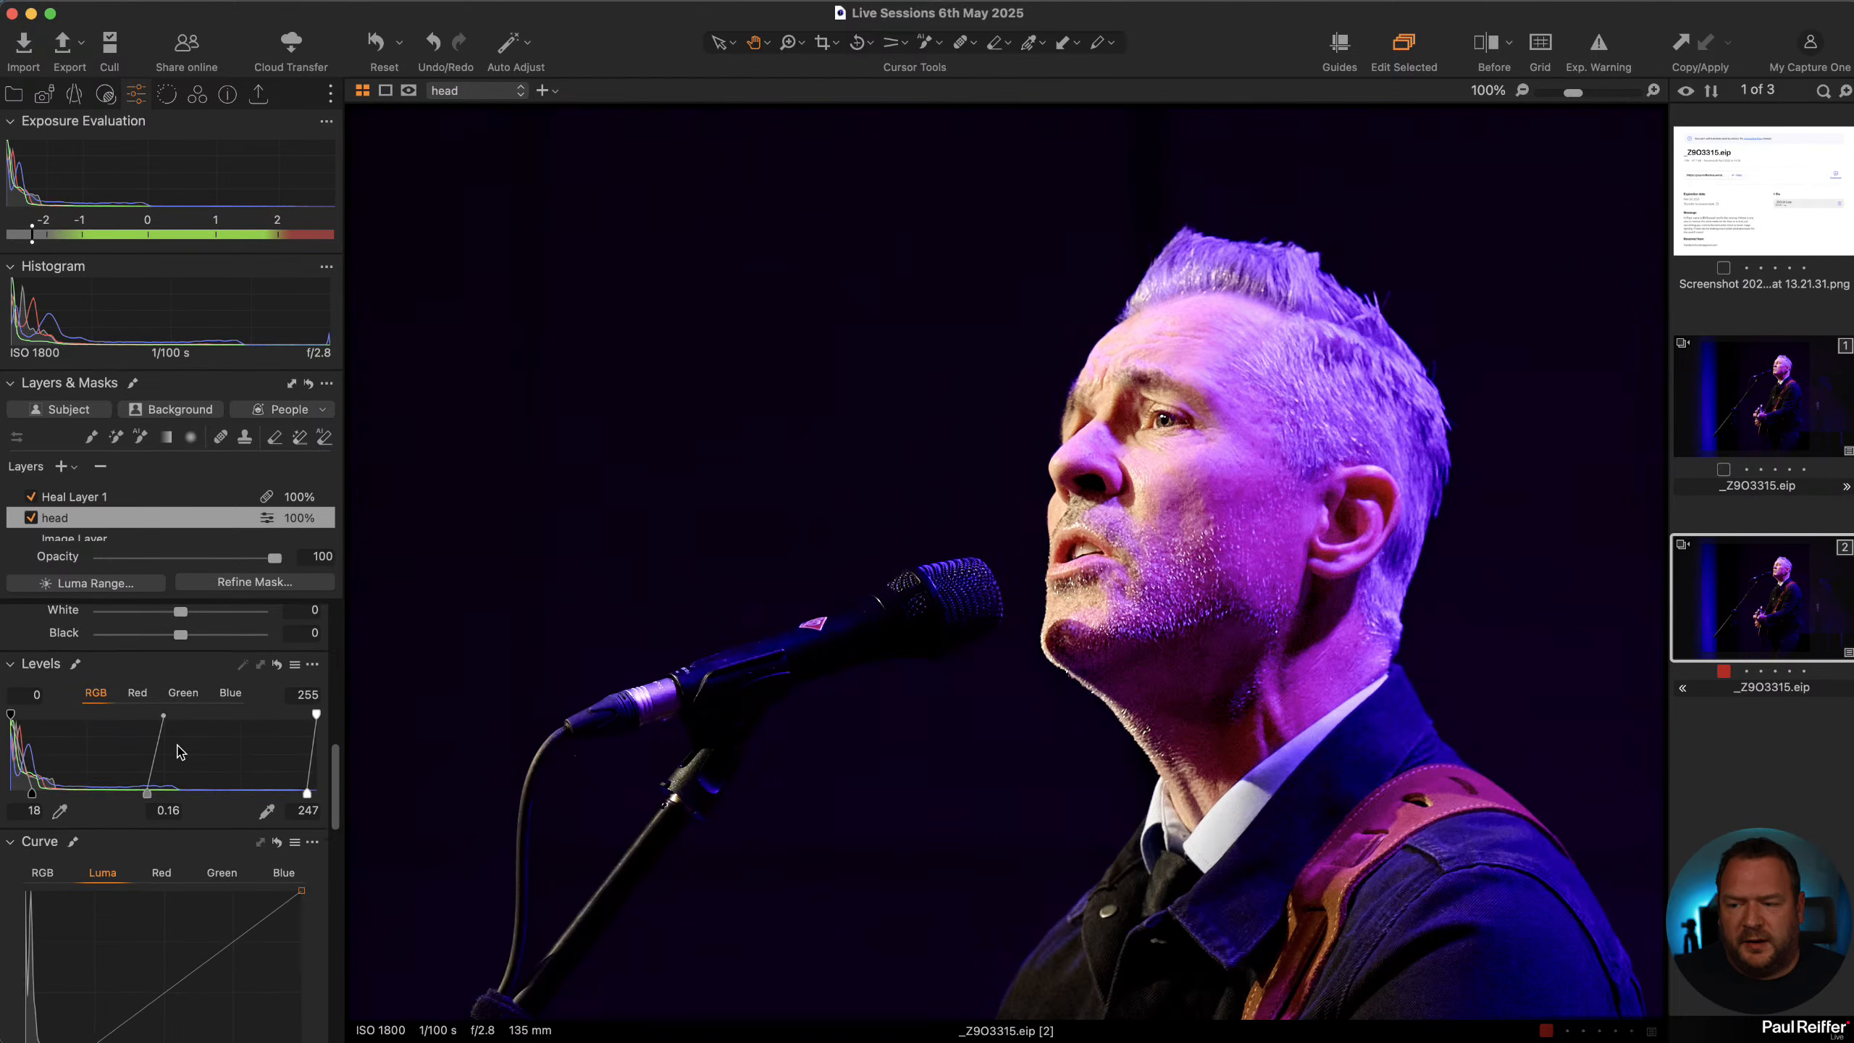
{"action": "scroll", "coordinate": [87, 949], "scroll_direction": "up", "scroll_amount": 15}
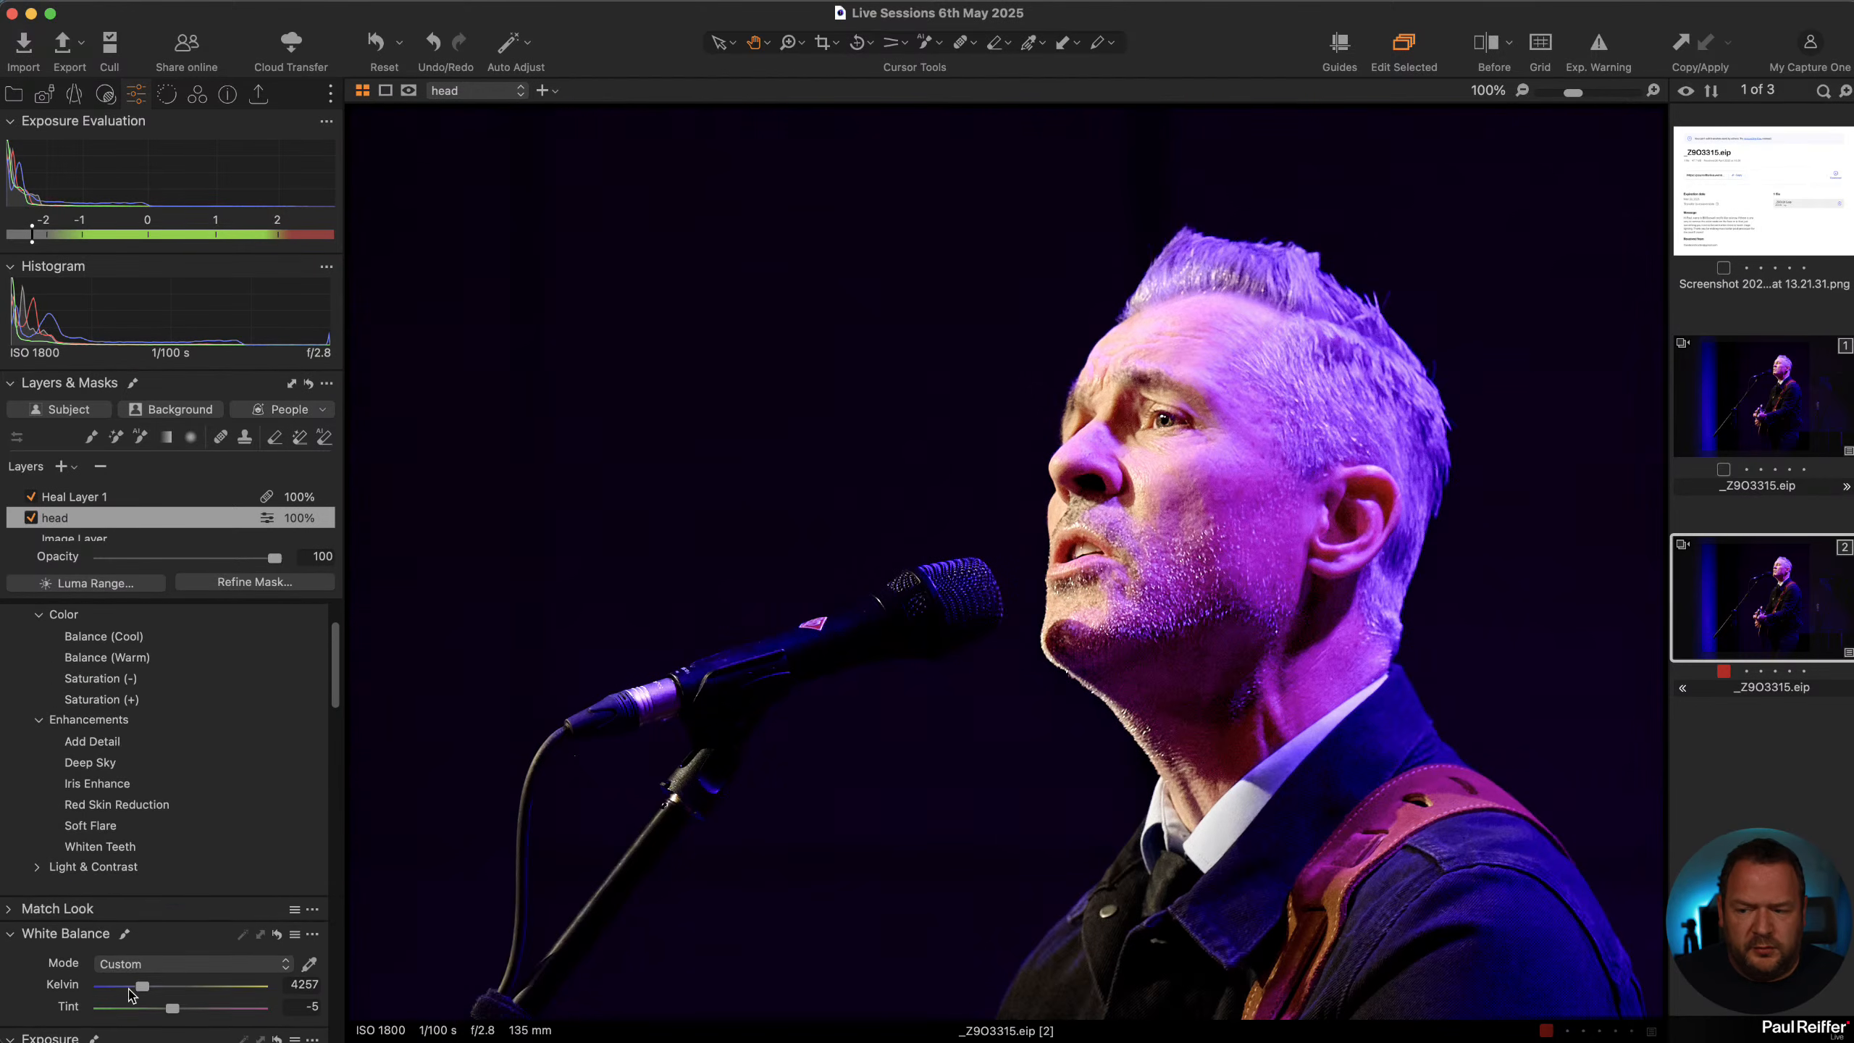
{"action": "scroll", "coordinate": [139, 993], "scroll_direction": "down", "scroll_amount": 10}
{"action": "scroll", "coordinate": [181, 796], "scroll_direction": "down", "scroll_amount": 10}
{"action": "scroll", "coordinate": [88, 730], "scroll_direction": "up", "scroll_amount": 5}
{"action": "left_click", "coordinate": [76, 691]}
{"action": "left_click", "coordinate": [224, 691]}
{"action": "left_click", "coordinate": [154, 649]}
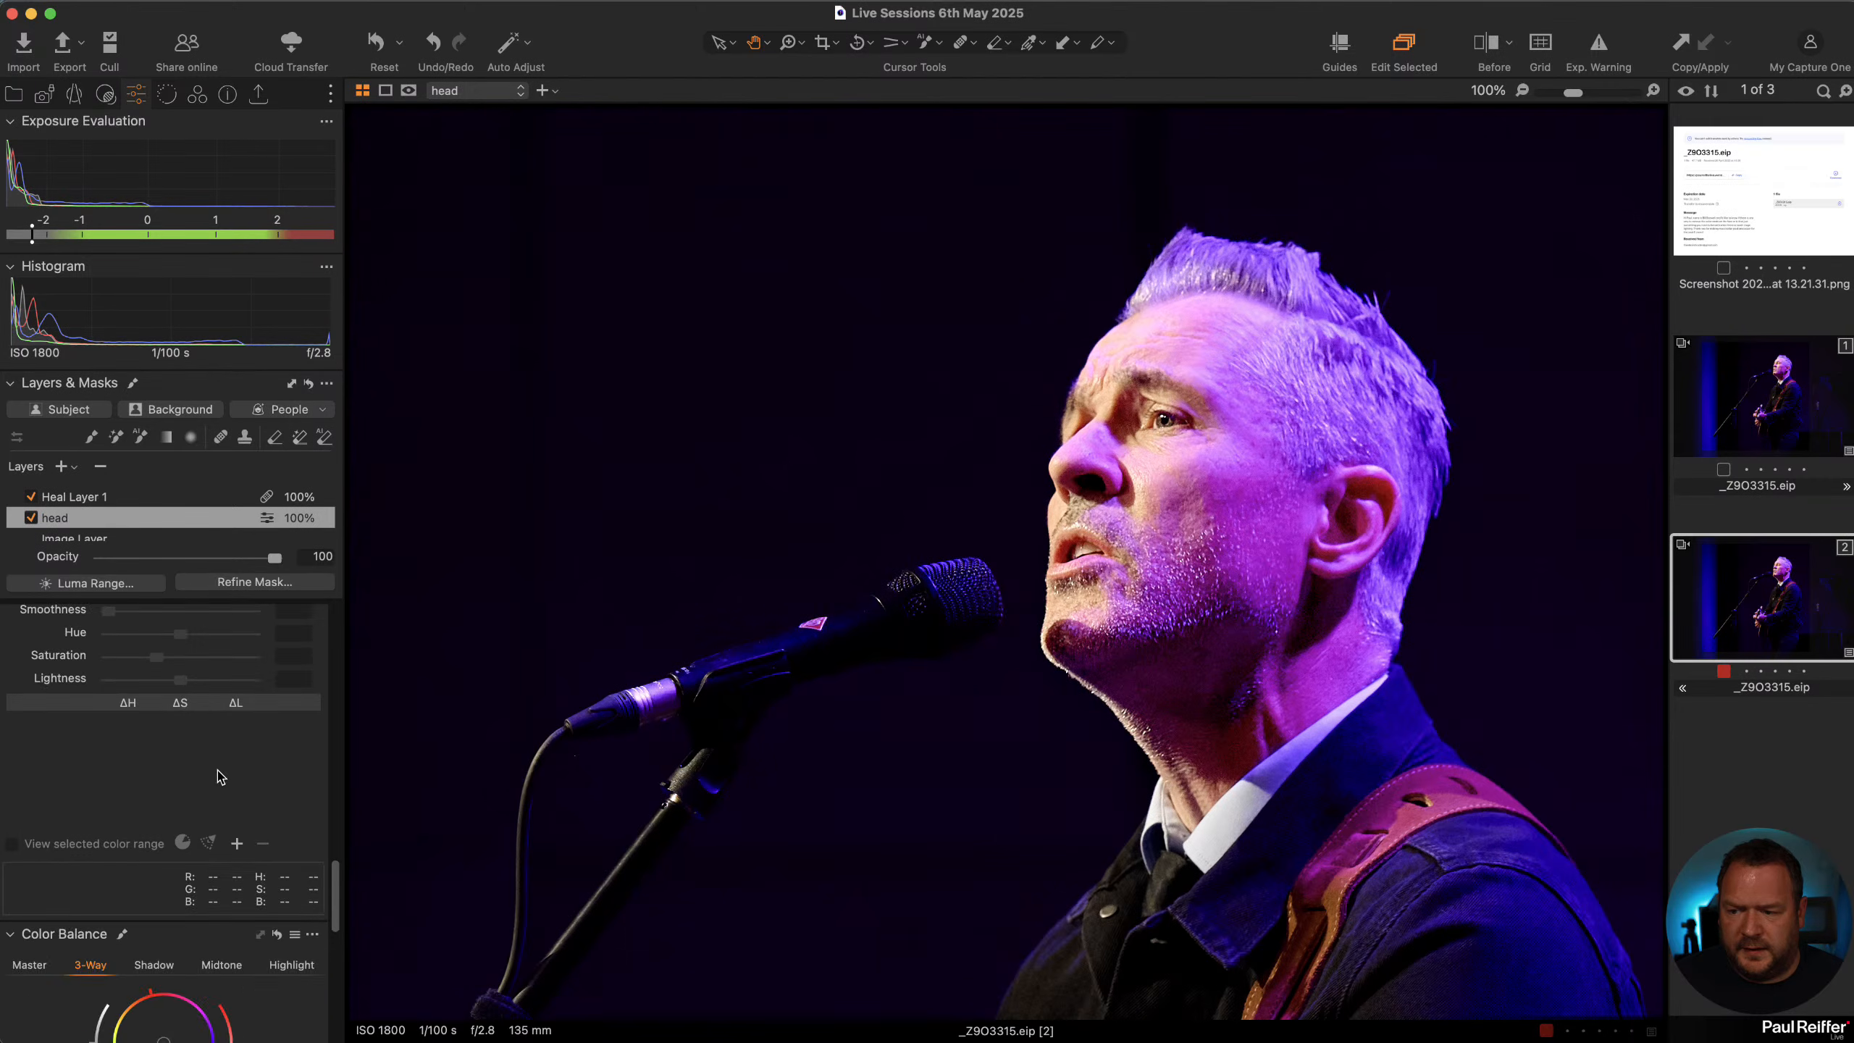
{"action": "left_click", "coordinate": [251, 647]}
{"action": "scroll", "coordinate": [127, 909], "scroll_direction": "down", "scroll_amount": 6}
{"action": "scroll", "coordinate": [130, 919], "scroll_direction": "down", "scroll_amount": 4}
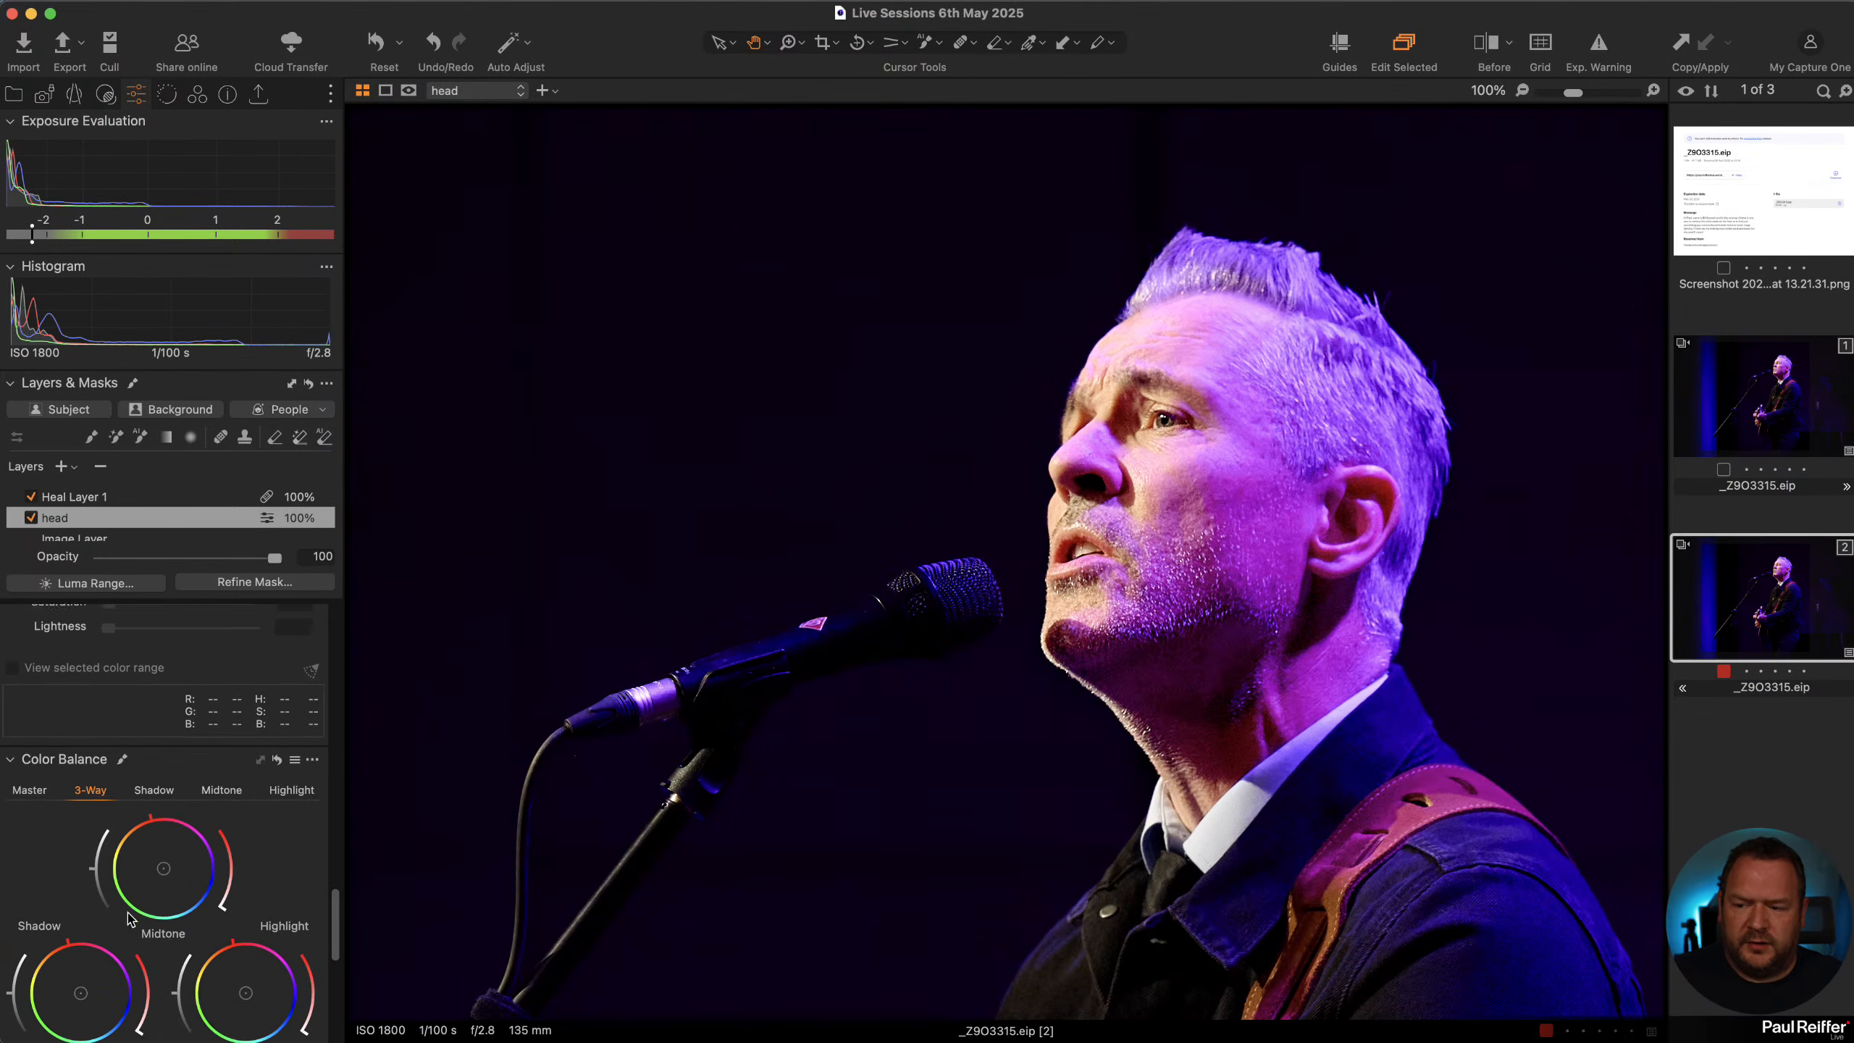
{"action": "scroll", "coordinate": [130, 919], "scroll_direction": "up", "scroll_amount": 9}
{"action": "scroll", "coordinate": [131, 919], "scroll_direction": "up", "scroll_amount": 2}
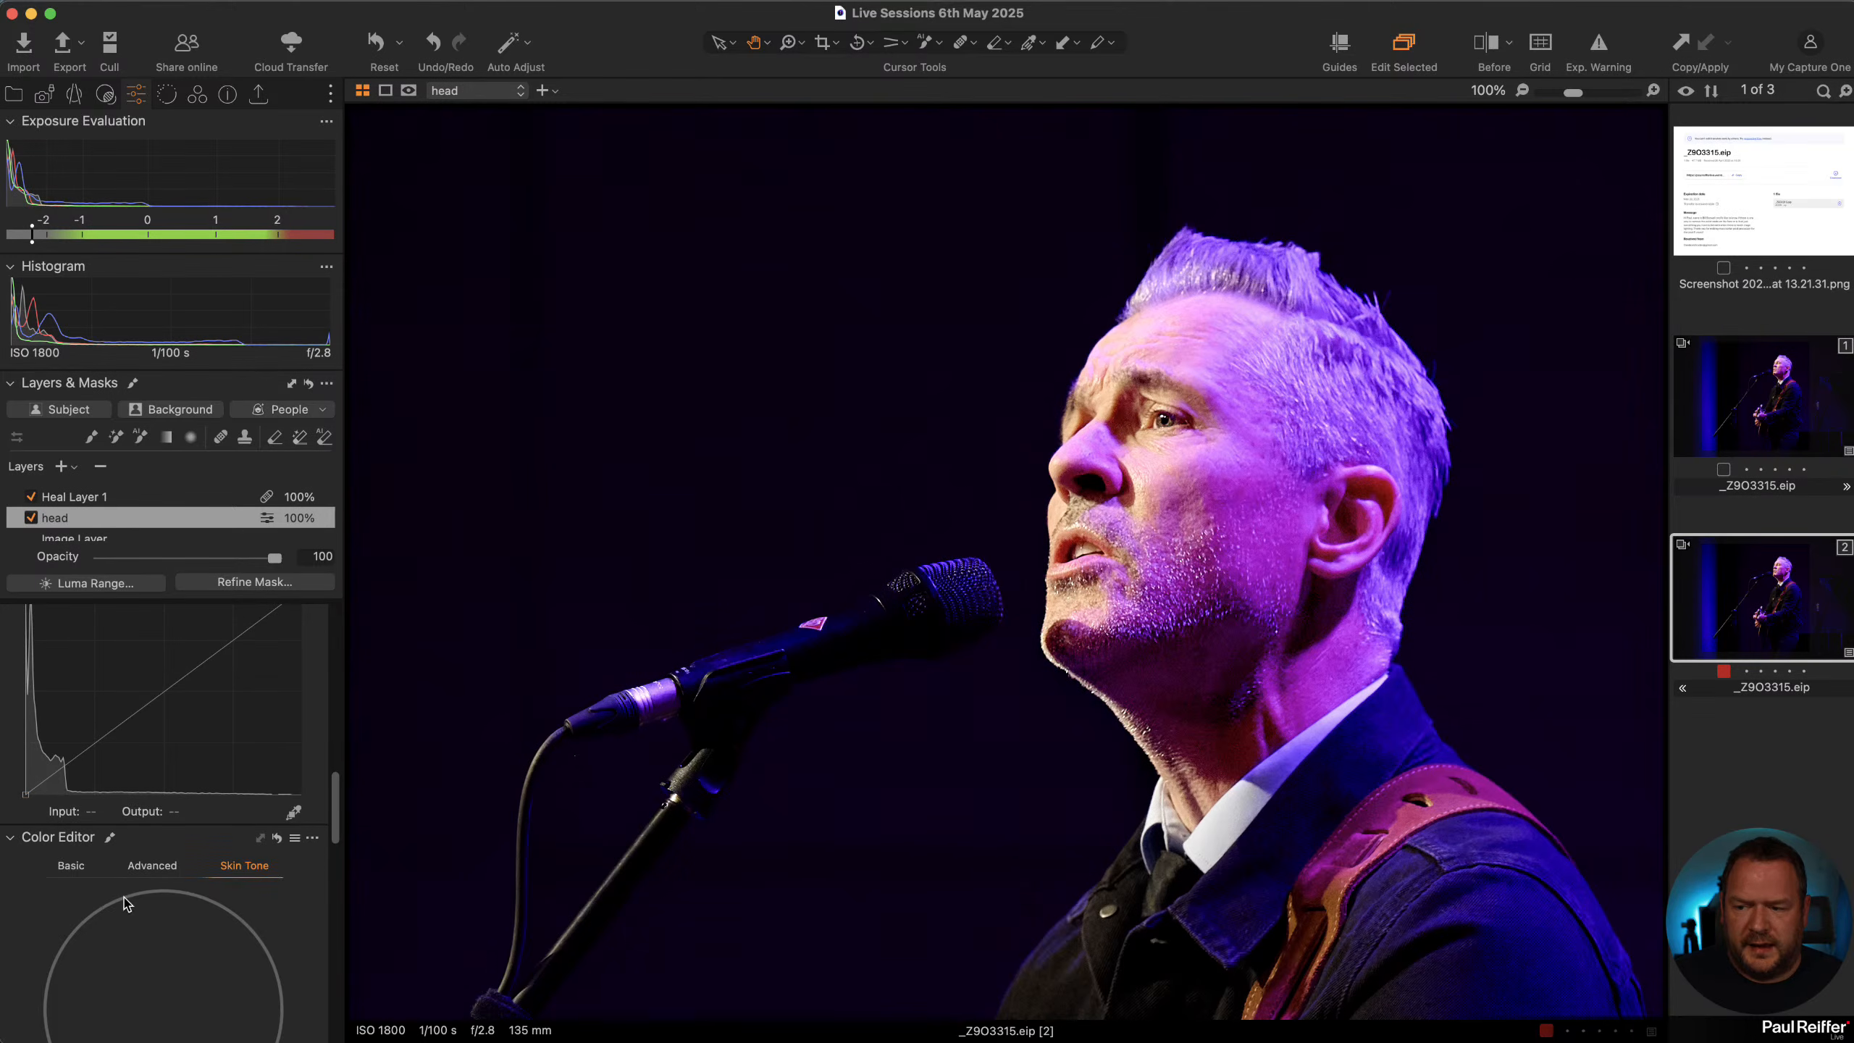
Pick the purple skin colour from the singer's cheek as a colour range in the Advanced Color Editor on the head layer
{"action": "left_click", "coordinate": [79, 869]}
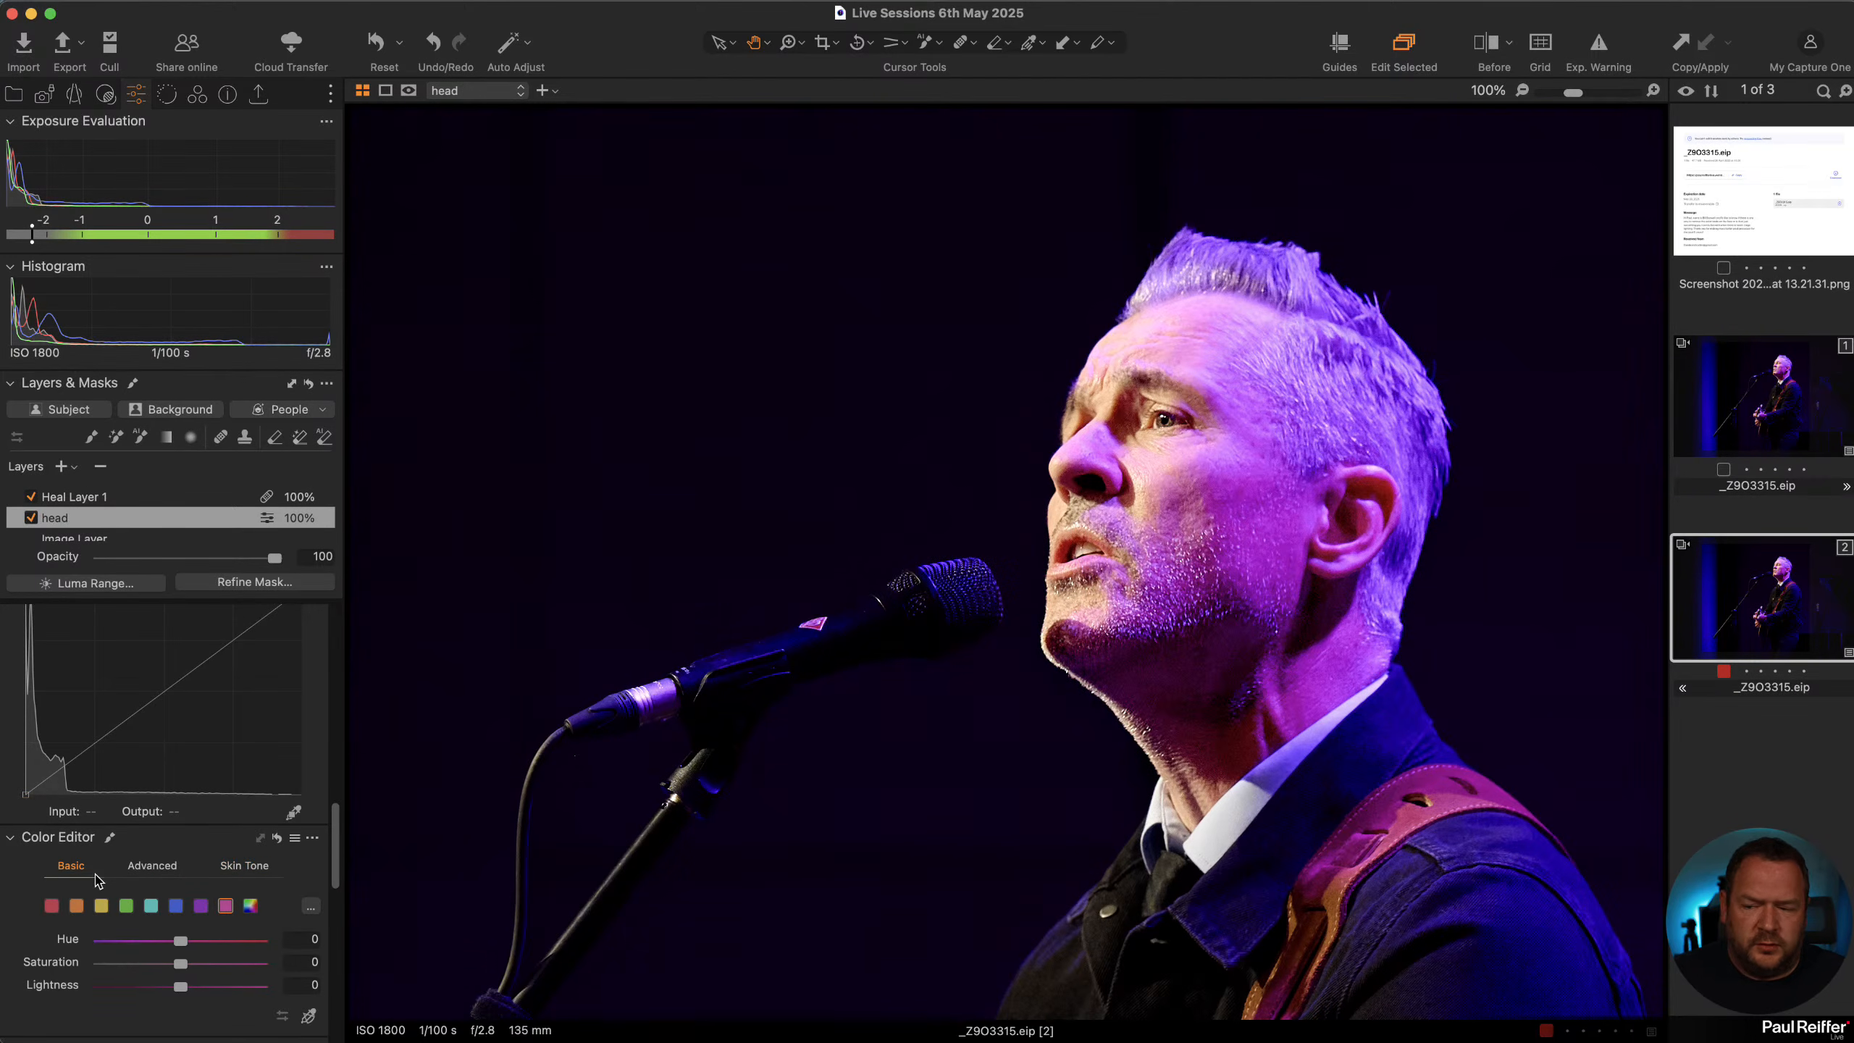
{"action": "left_click", "coordinate": [153, 865]}
{"action": "scroll", "coordinate": [302, 744], "scroll_direction": "down", "scroll_amount": 8}
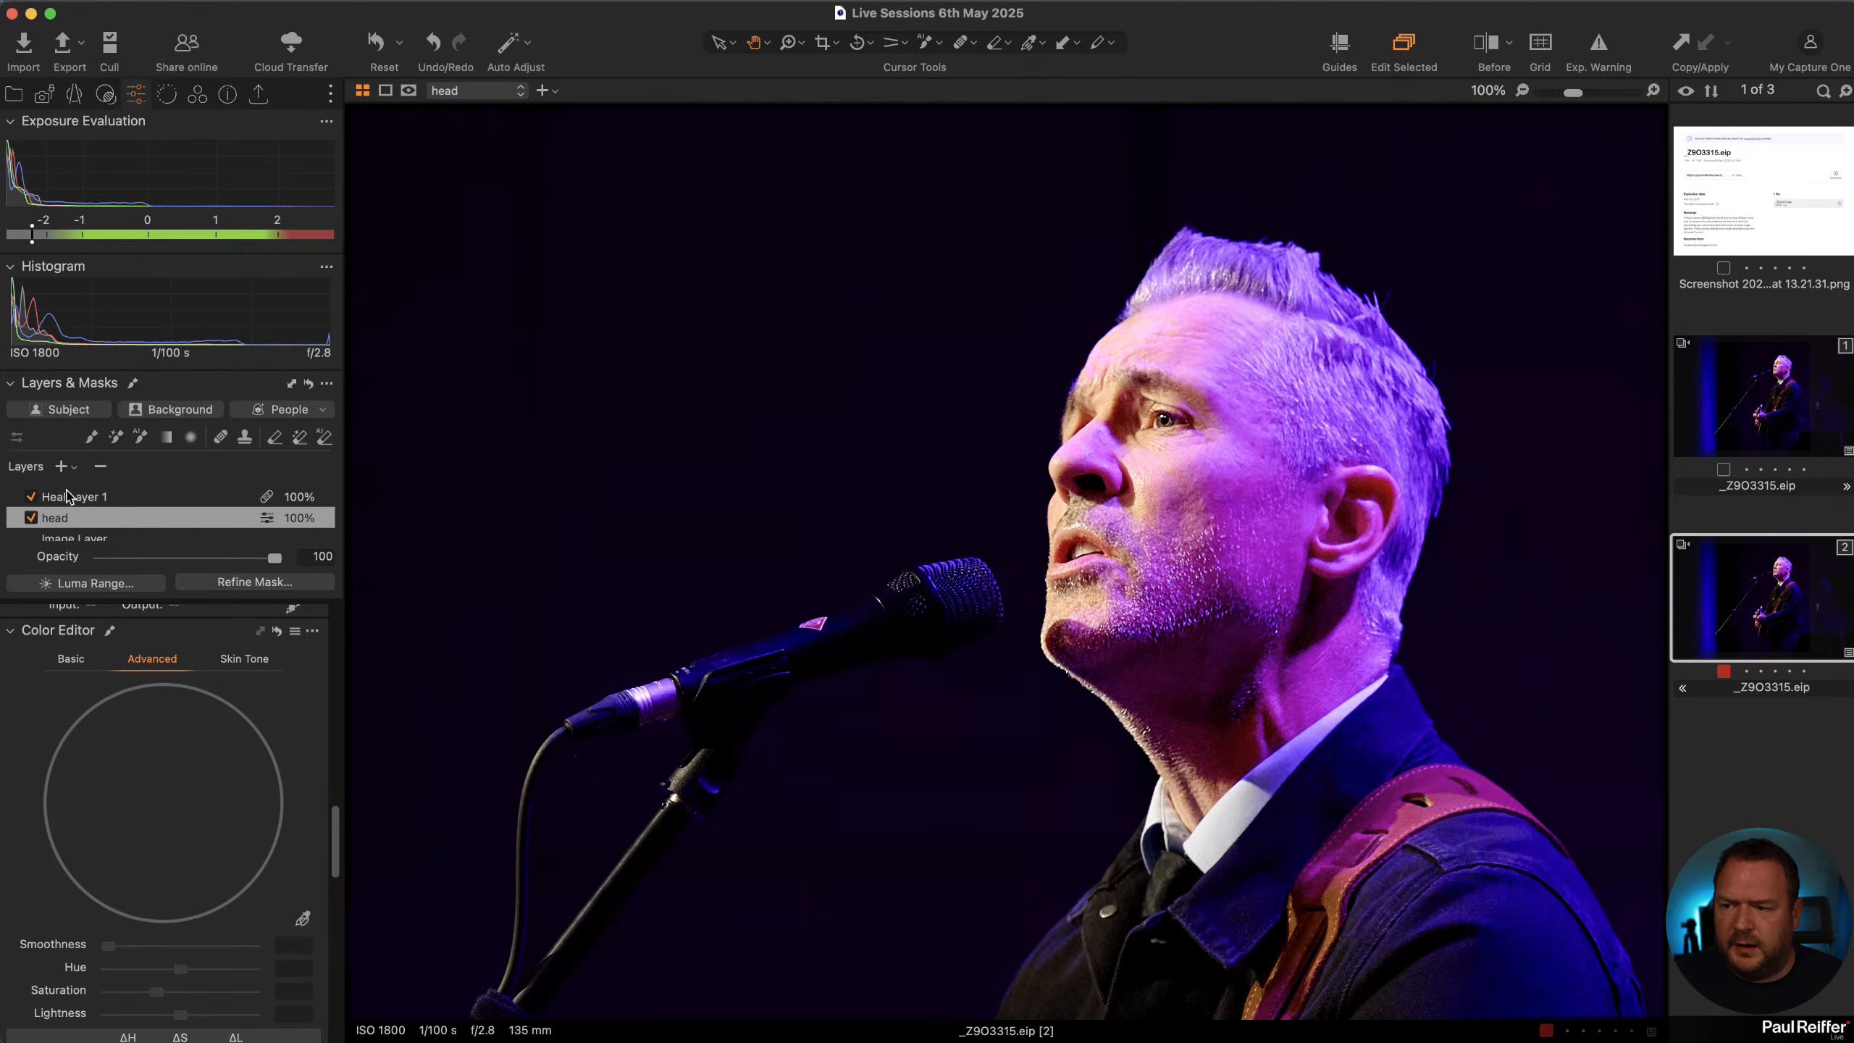
{"action": "left_click", "coordinate": [10, 123]}
{"action": "scroll", "coordinate": [236, 740], "scroll_direction": "up", "scroll_amount": 3}
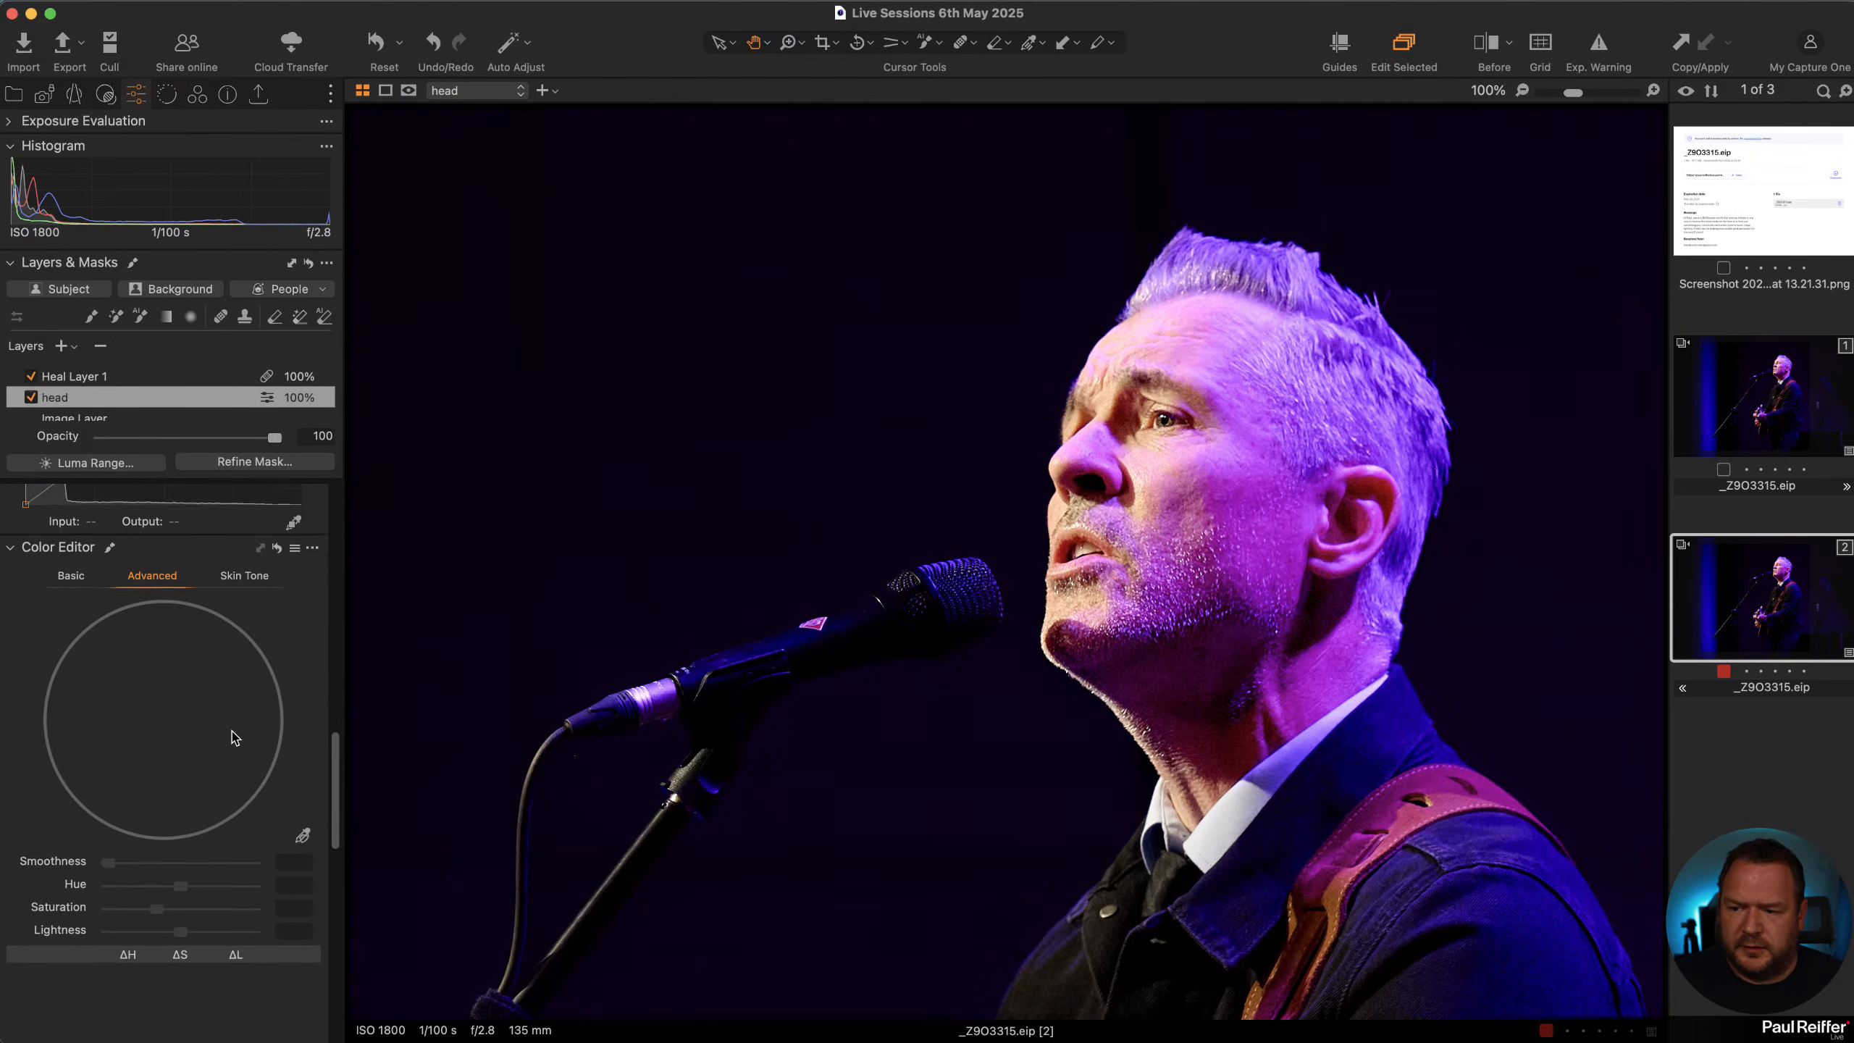
{"action": "left_click", "coordinate": [303, 873]}
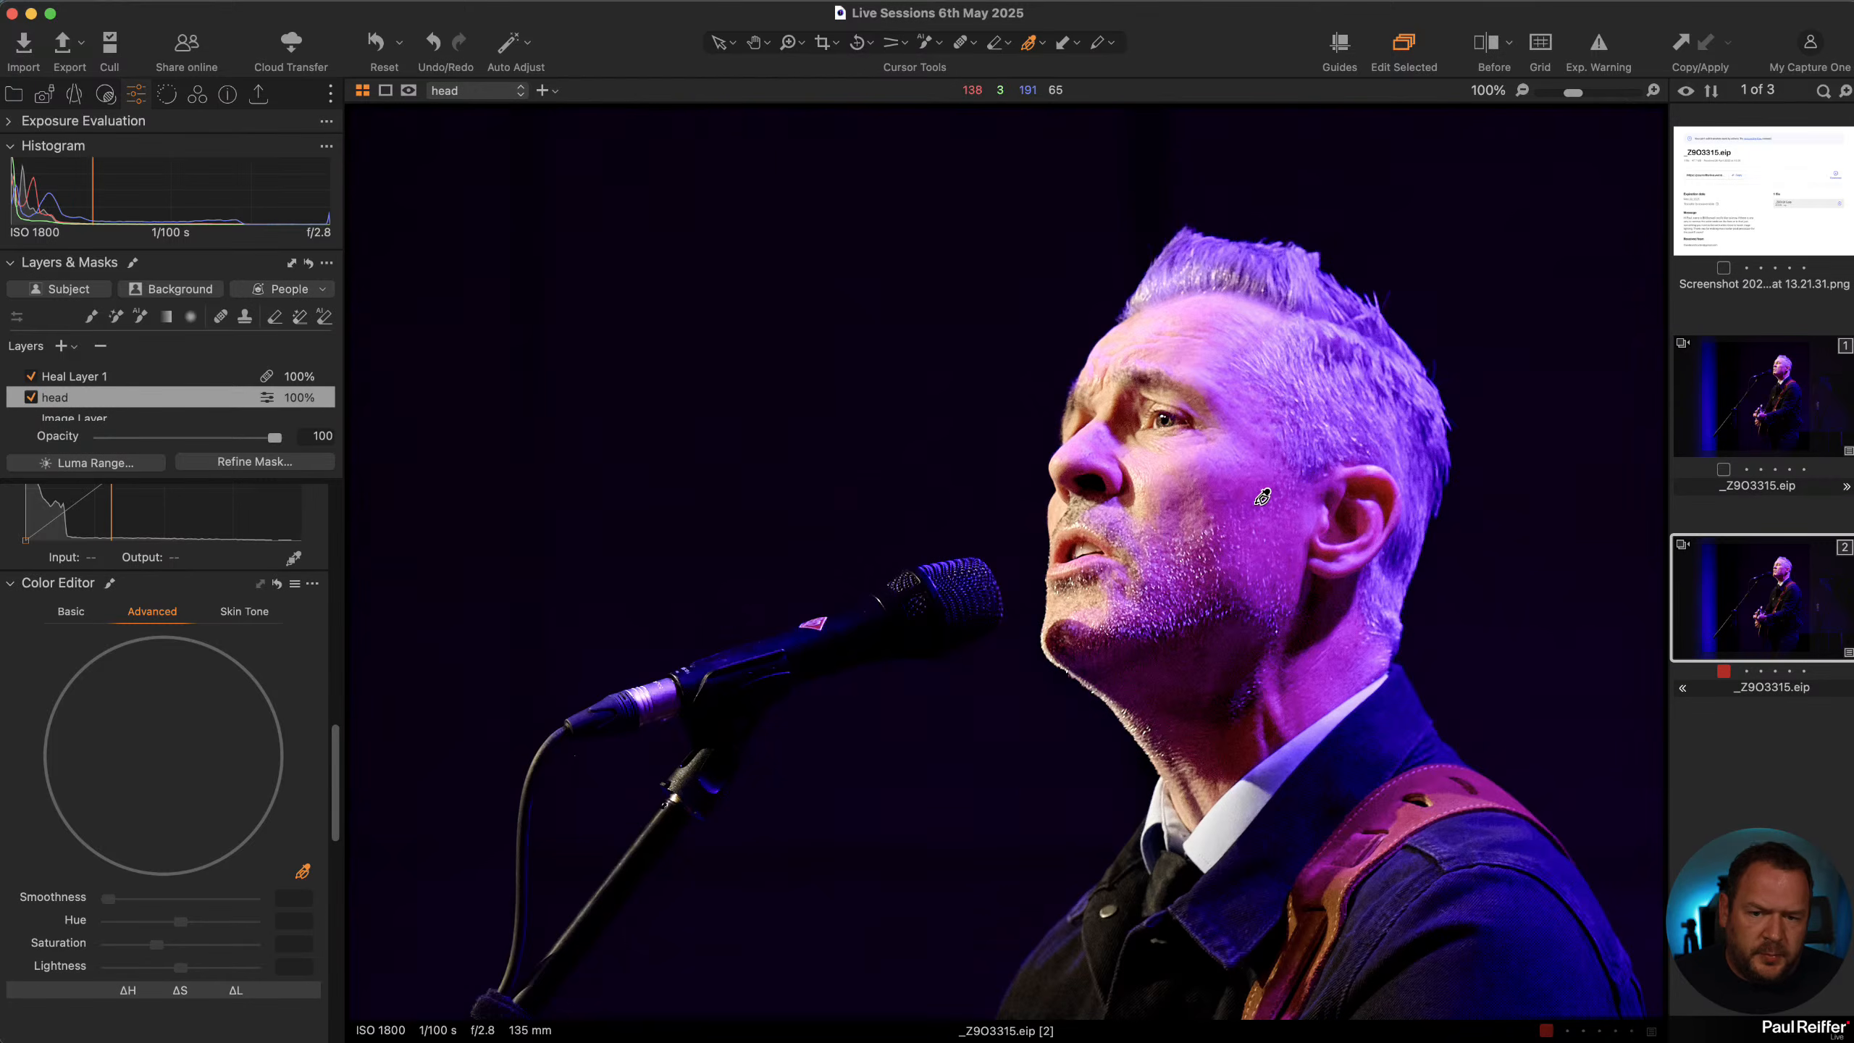
{"action": "left_click", "coordinate": [1234, 496]}
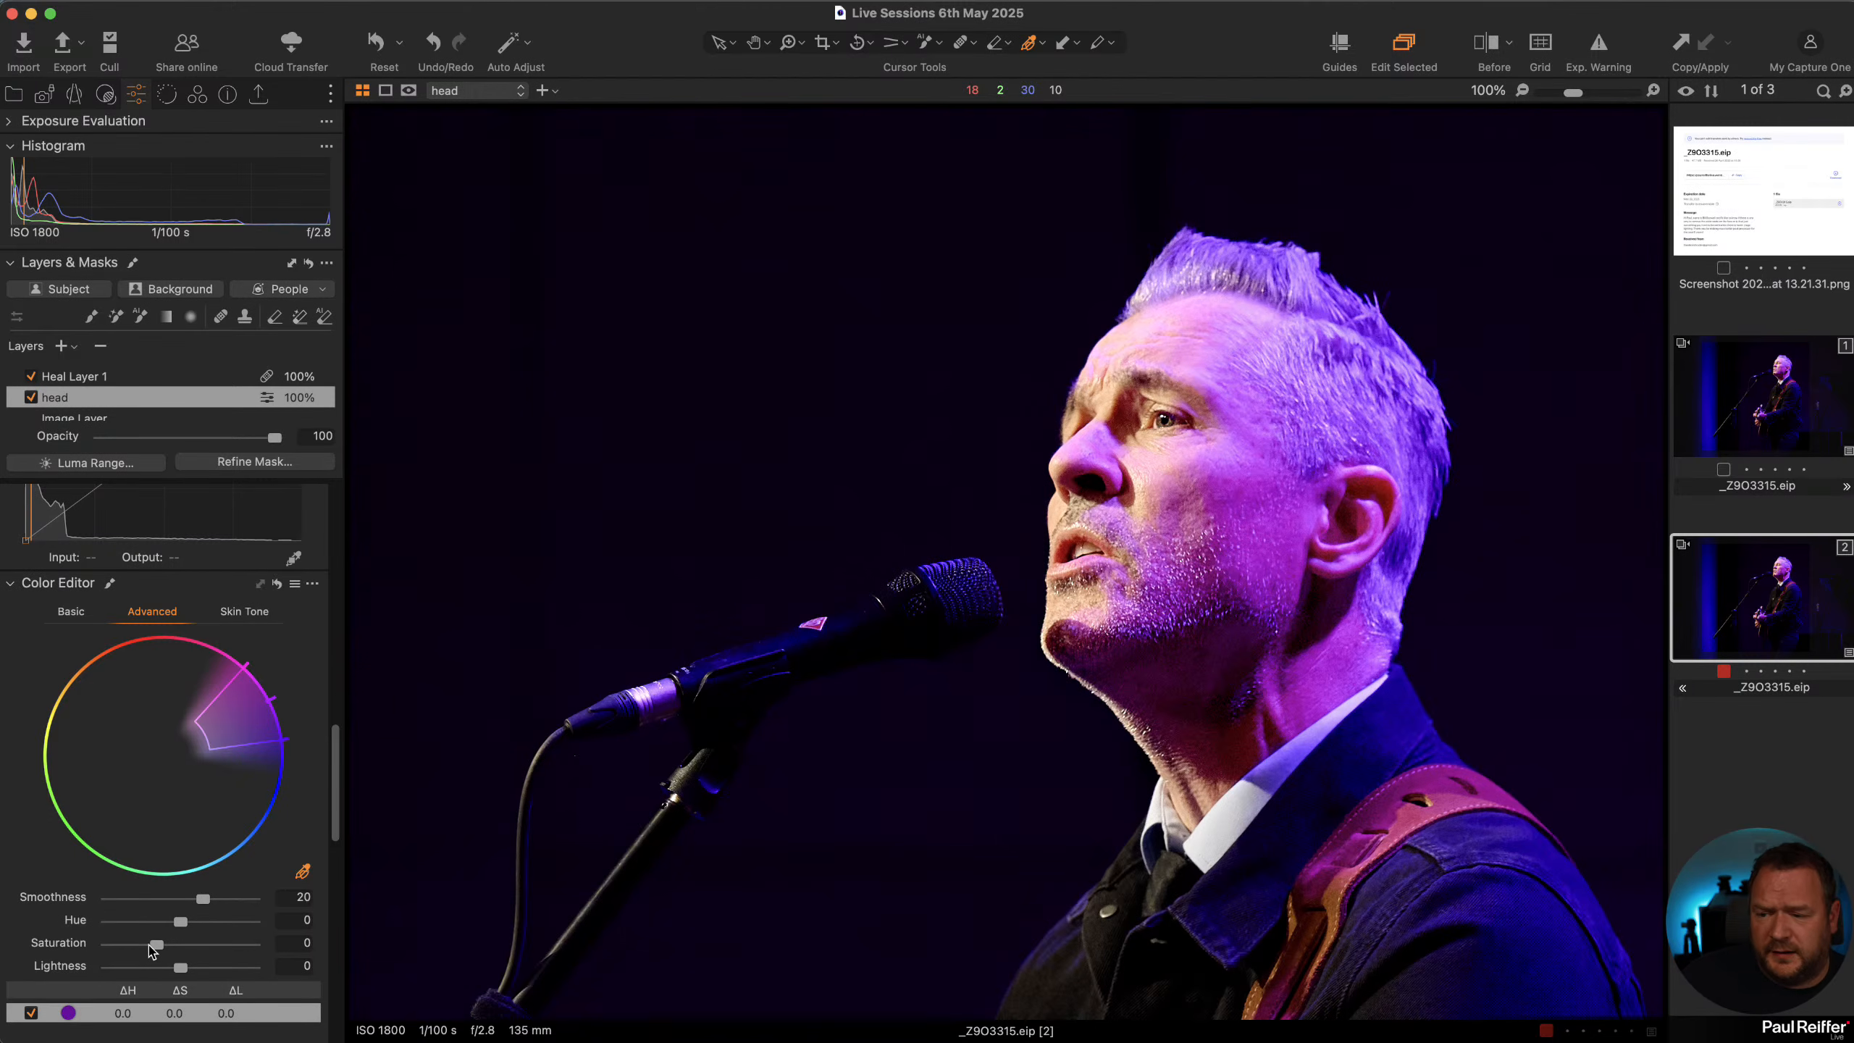
Give the picked purple range Smoothness 30 and Hue -1.5, widen it while desaturated to -100, and settle its Saturation at -20
{"action": "left_click_drag", "start_coordinate": [182, 926], "coordinate": [102, 949]}
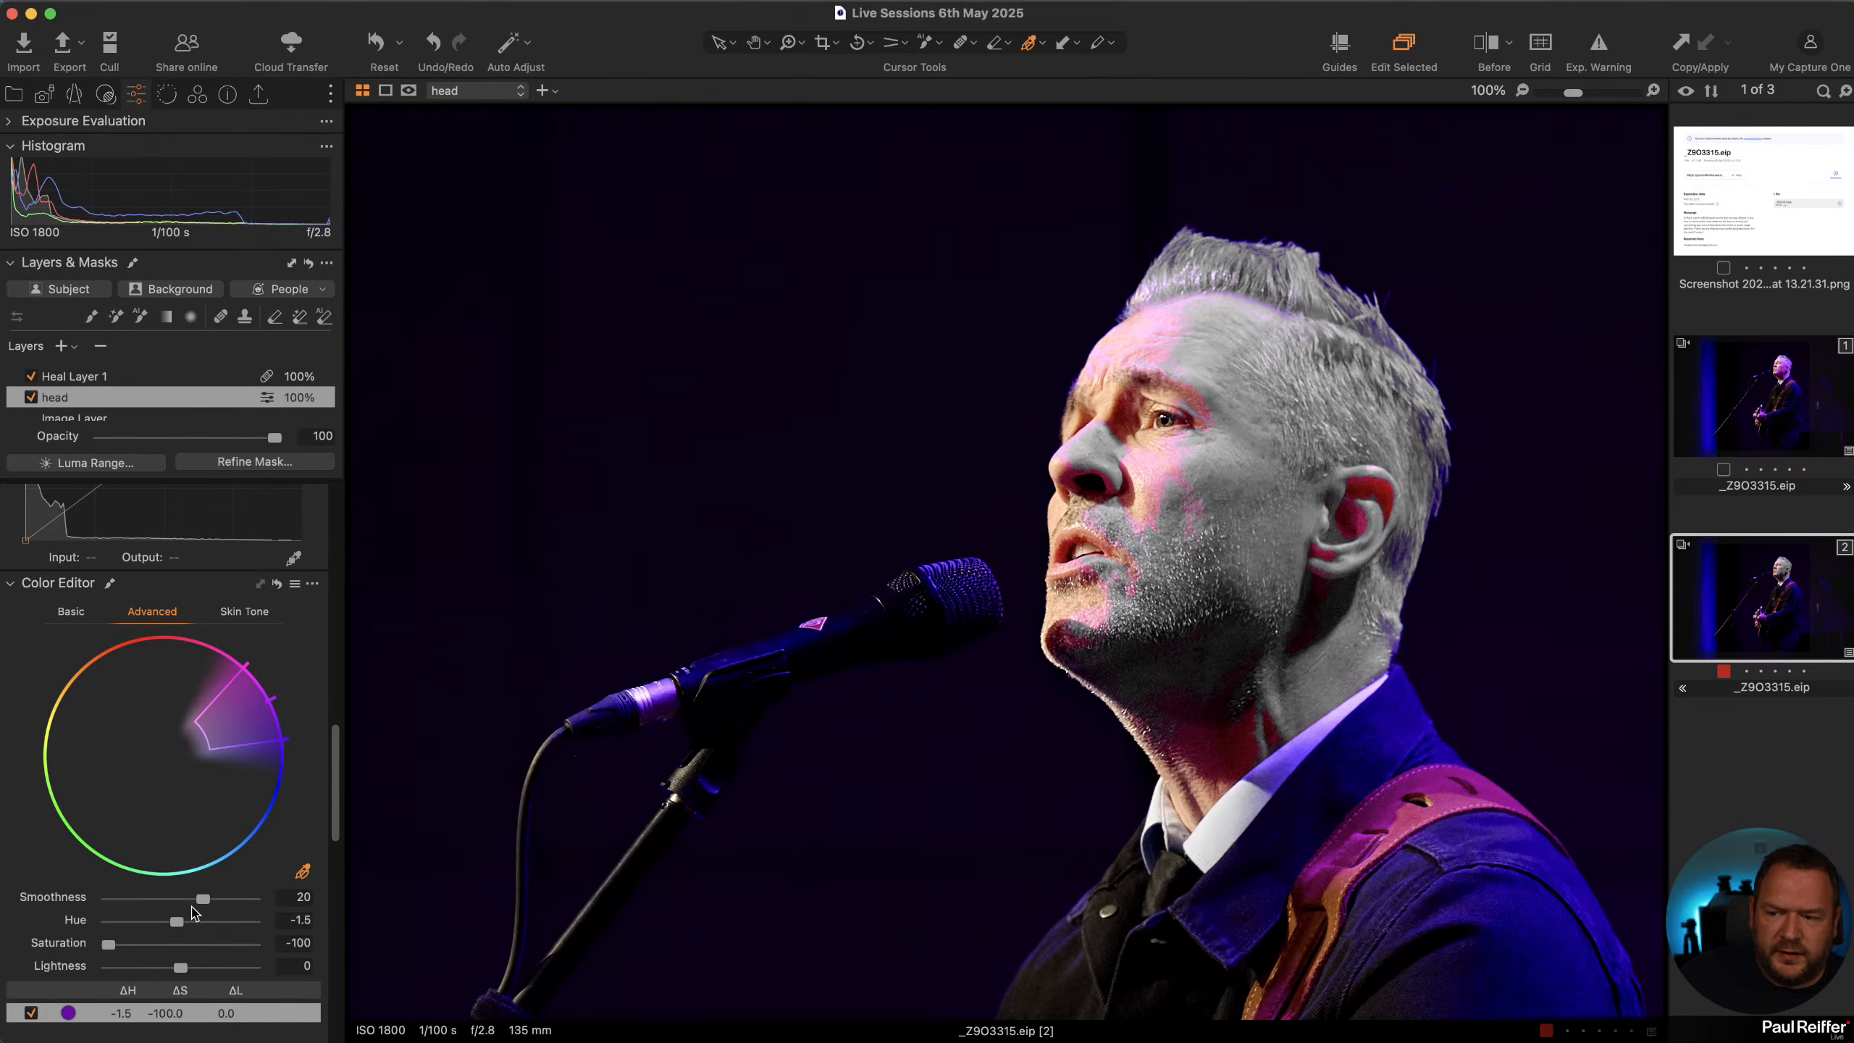
{"action": "left_click_drag", "start_coordinate": [208, 906], "coordinate": [265, 907]}
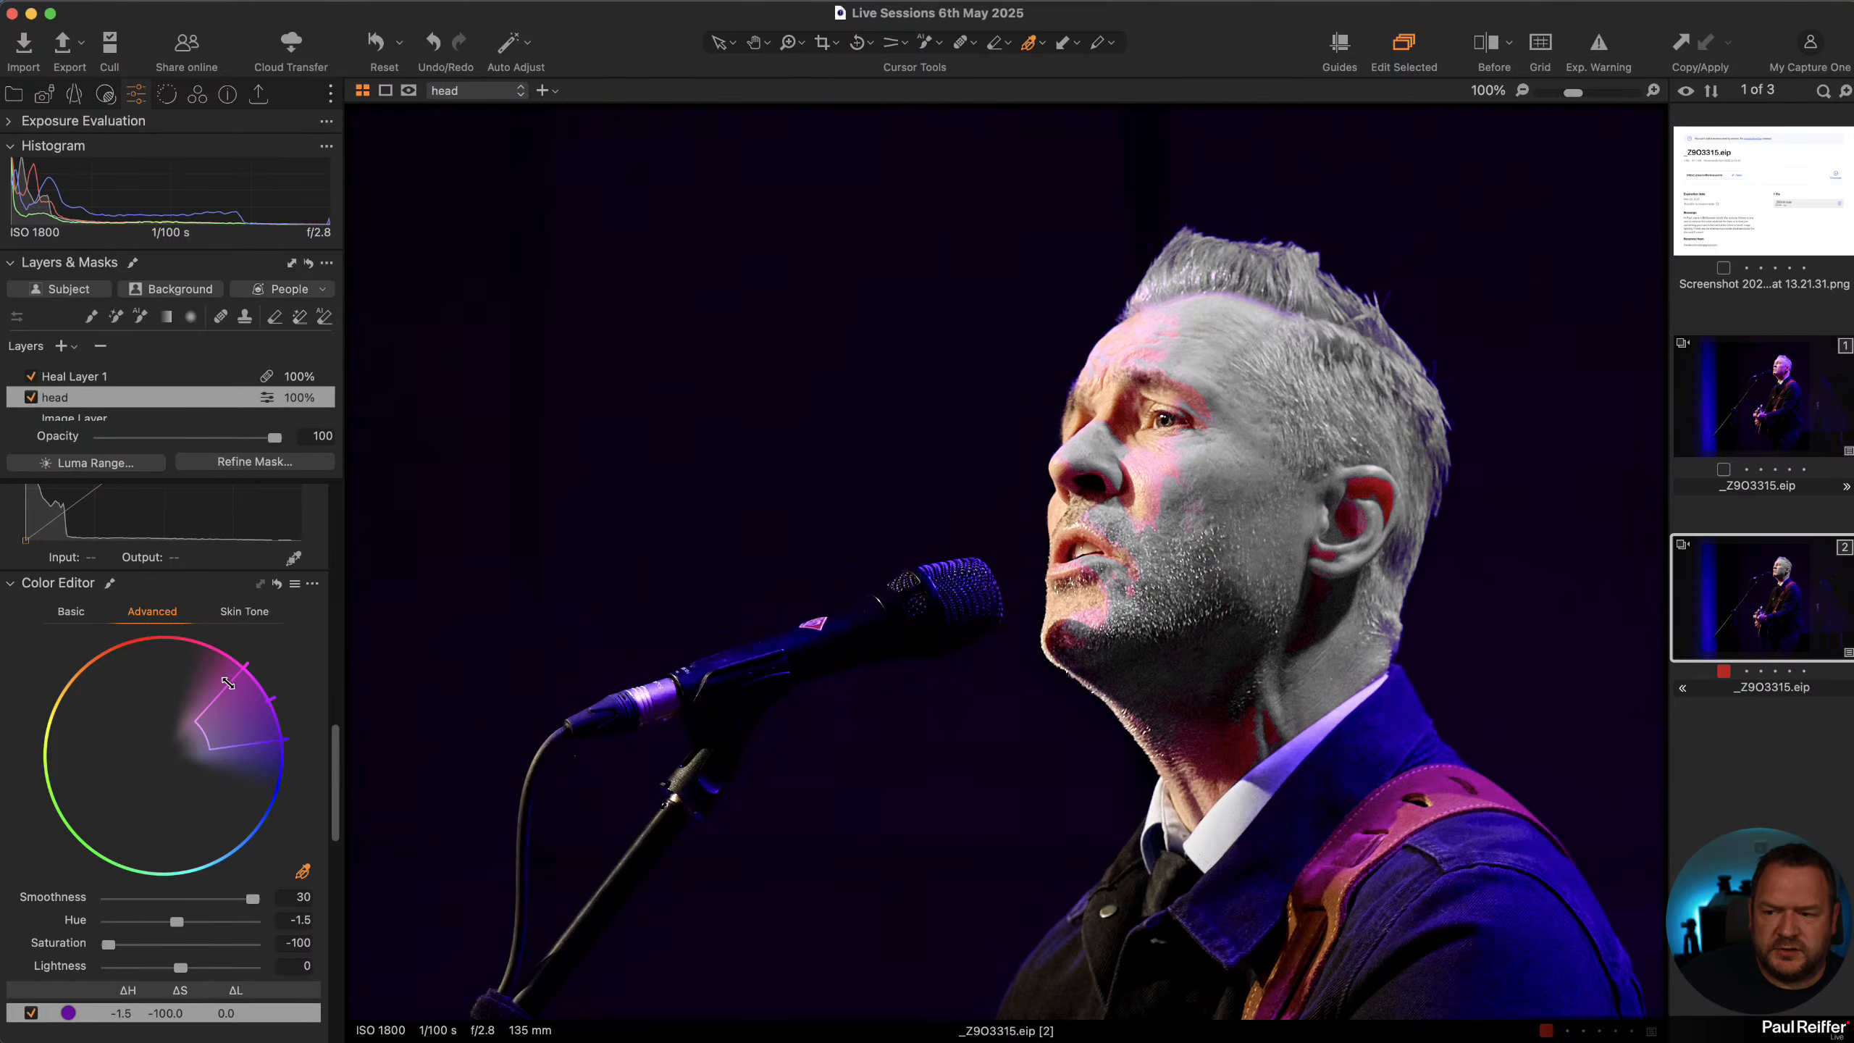
{"action": "left_click_drag", "start_coordinate": [229, 681], "coordinate": [217, 672]}
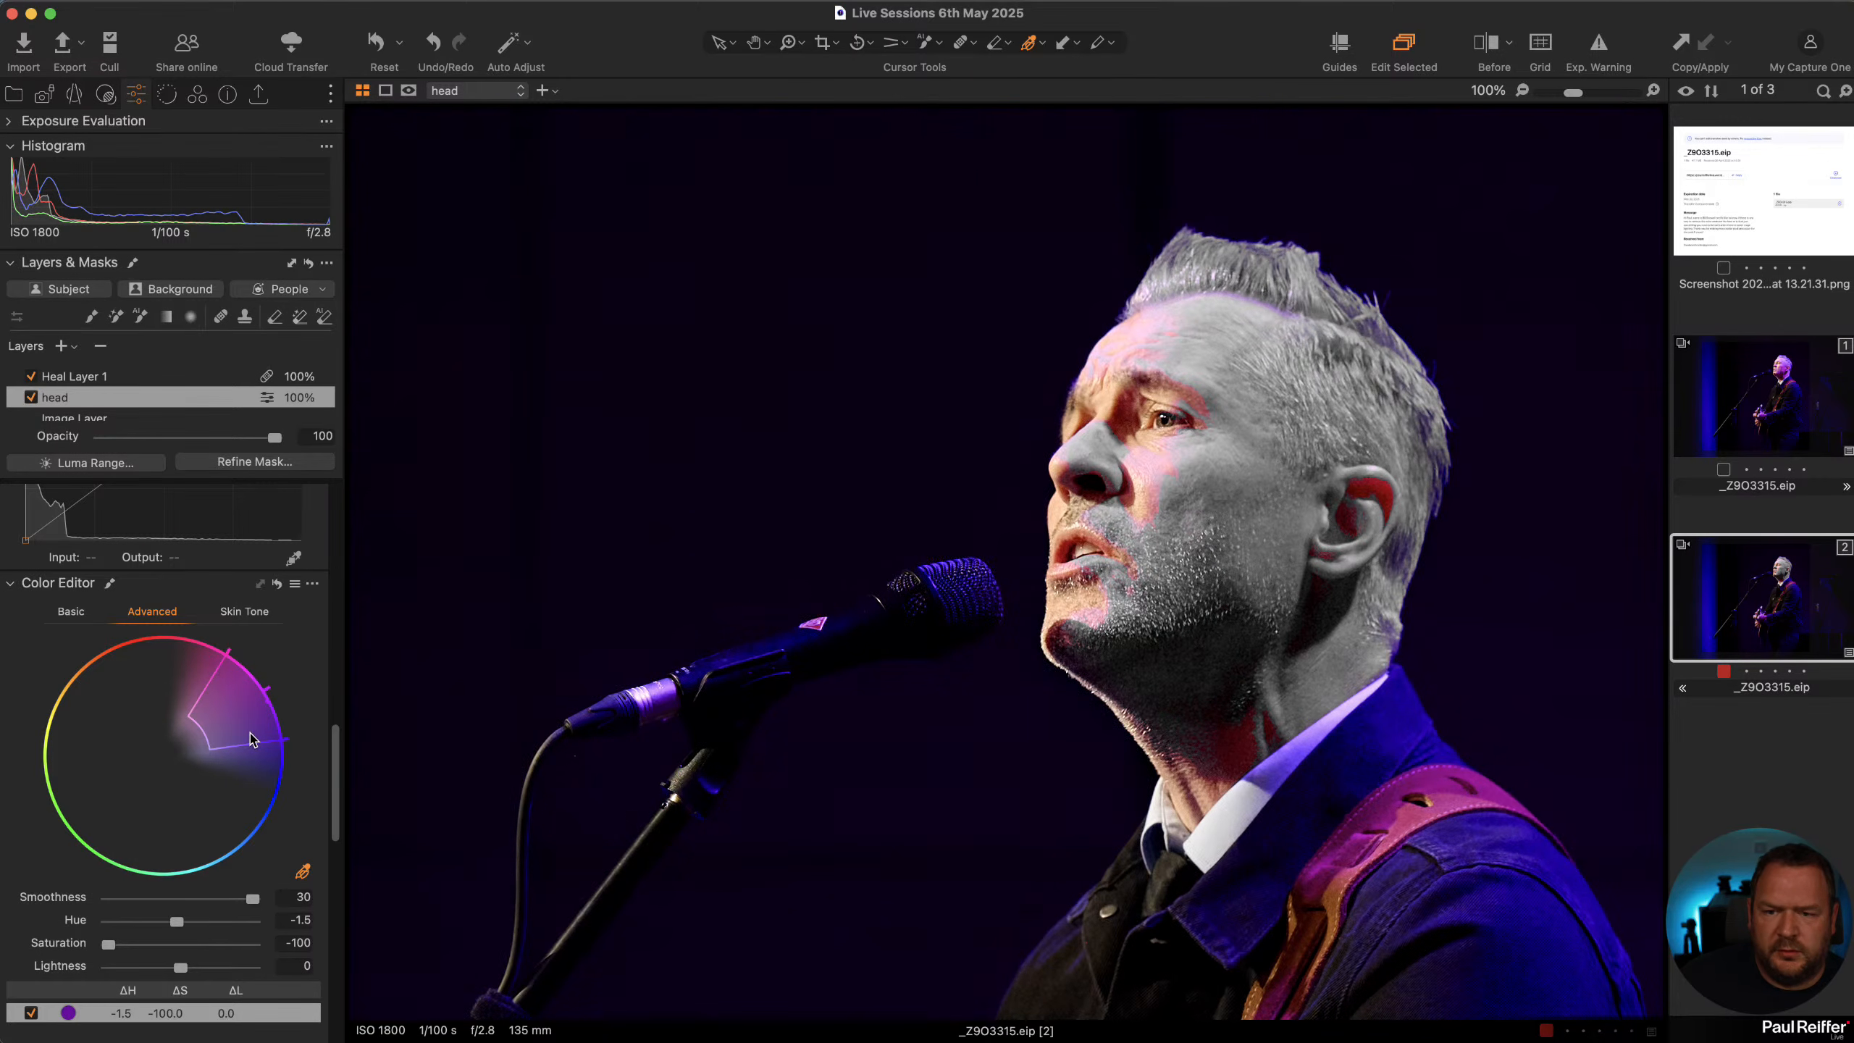
{"action": "left_click_drag", "start_coordinate": [251, 742], "coordinate": [197, 745]}
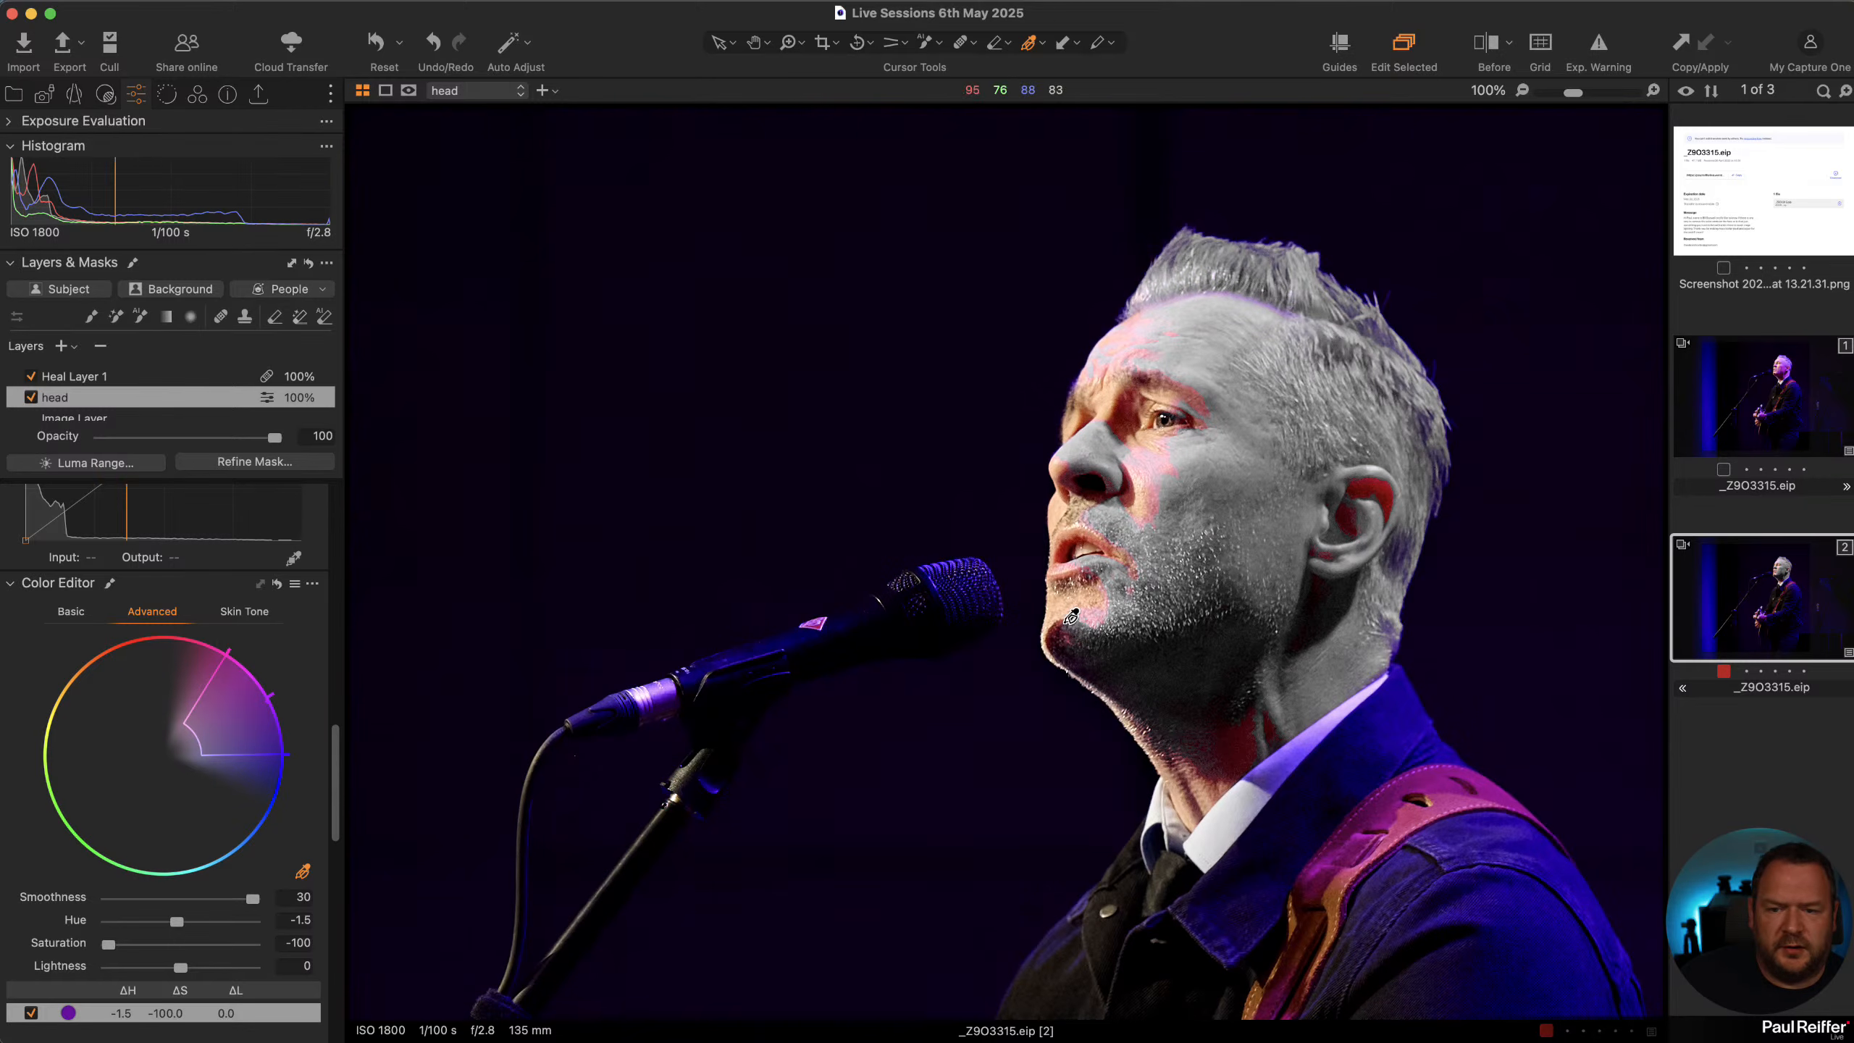
{"action": "left_click_drag", "start_coordinate": [108, 944], "coordinate": [153, 955]}
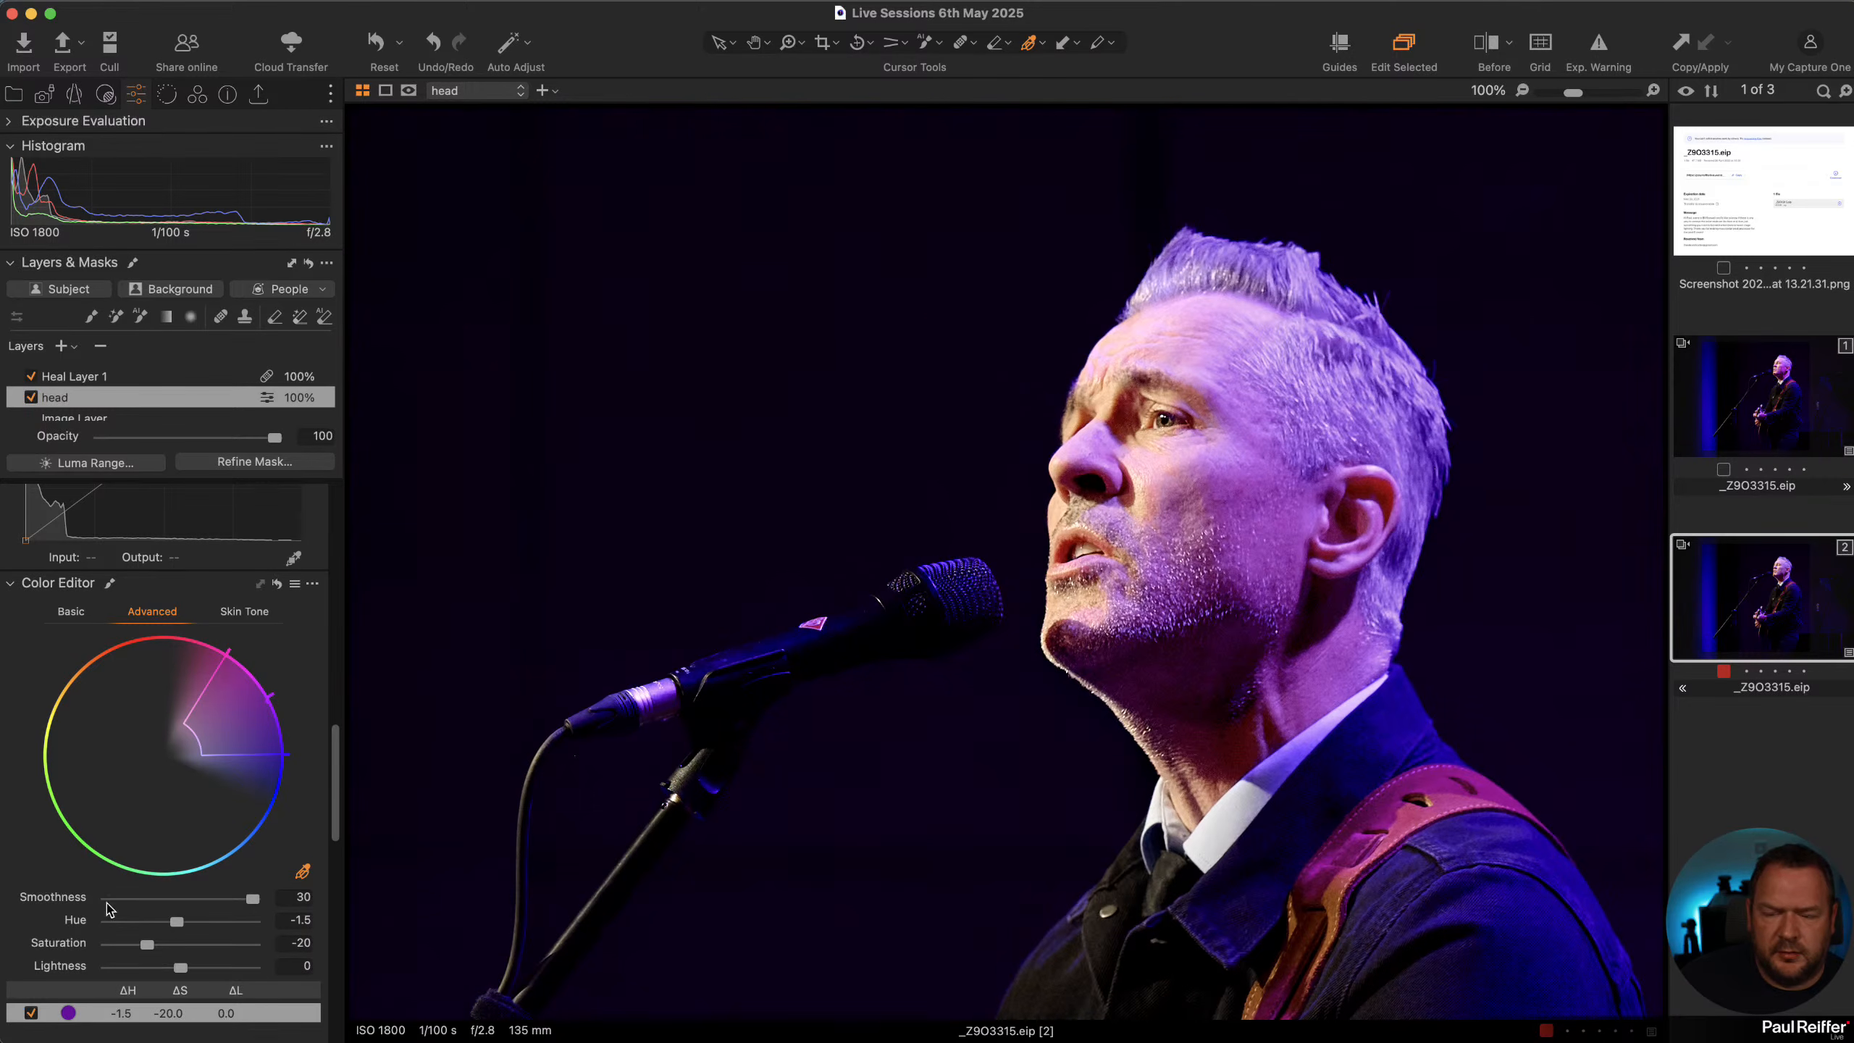
{"action": "scroll", "coordinate": [126, 730], "scroll_direction": "down", "scroll_amount": 4}
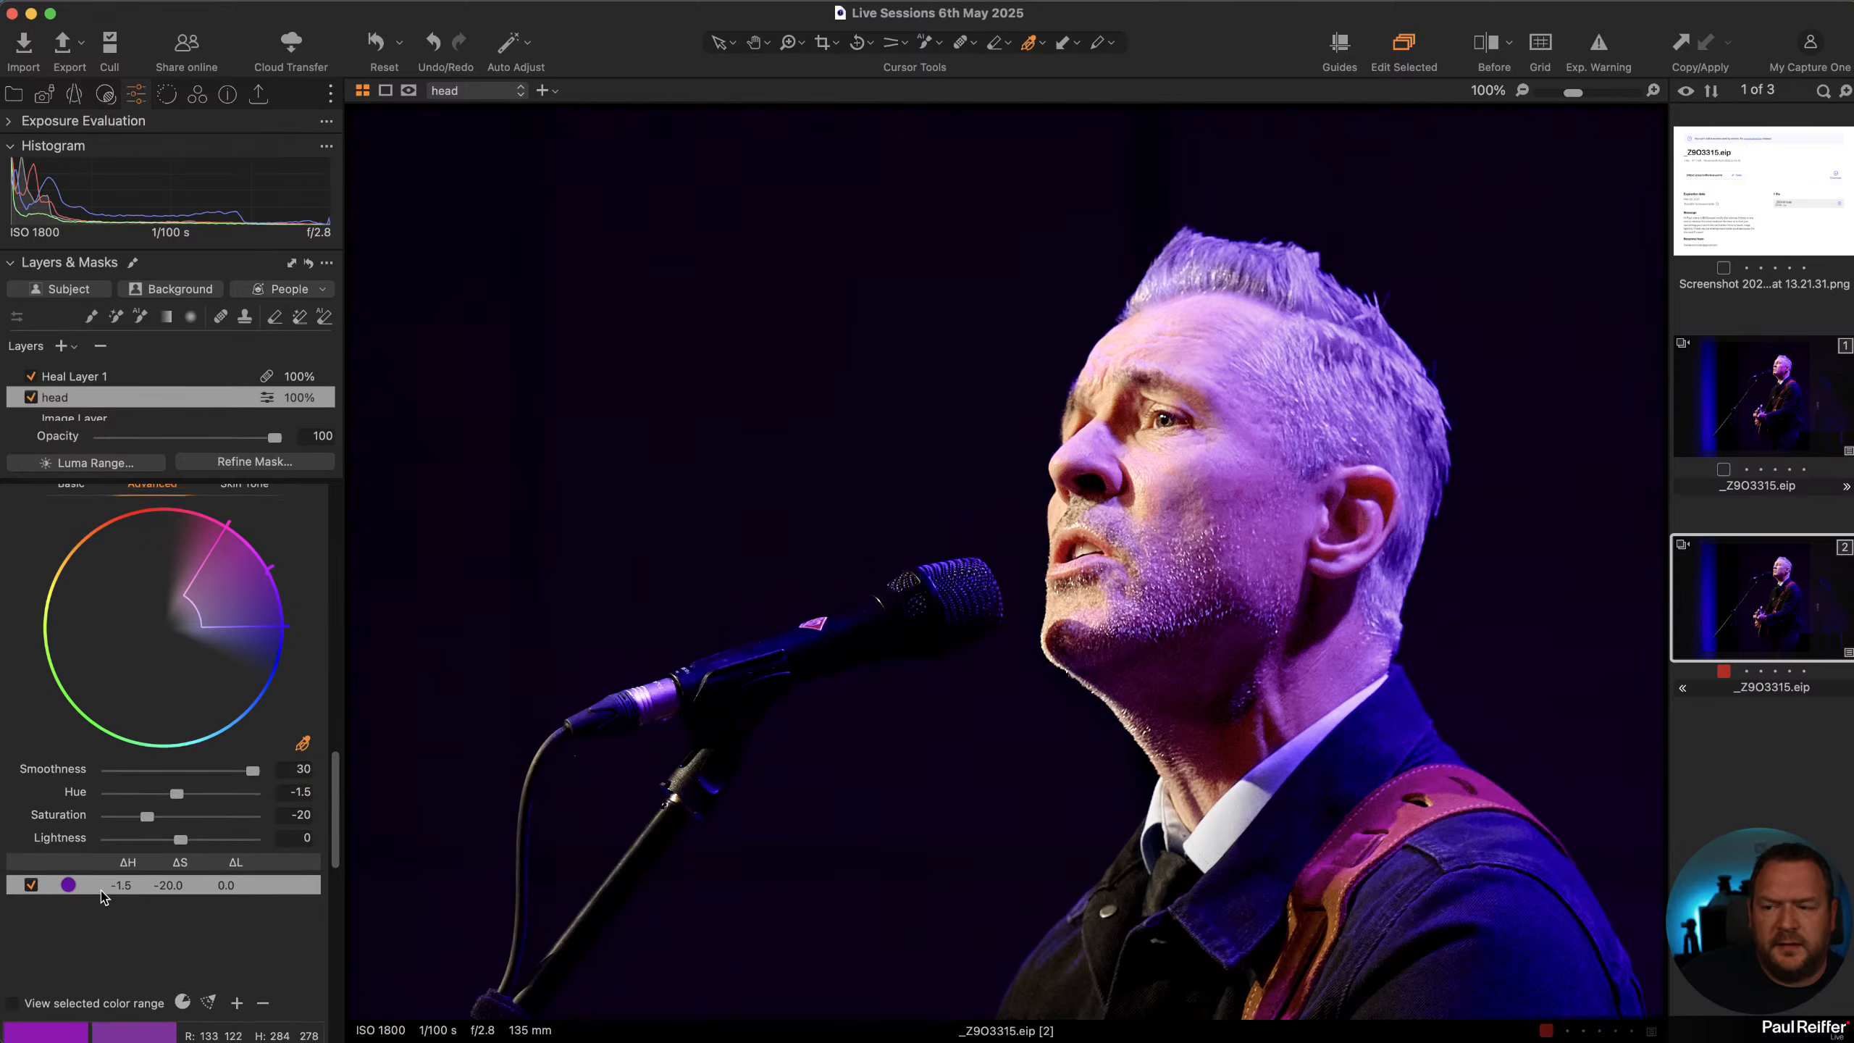
Shift the head layer's midtone Color Balance slightly toward yellow-green and check the whole image
{"action": "scroll", "coordinate": [125, 730], "scroll_direction": "down", "scroll_amount": 15}
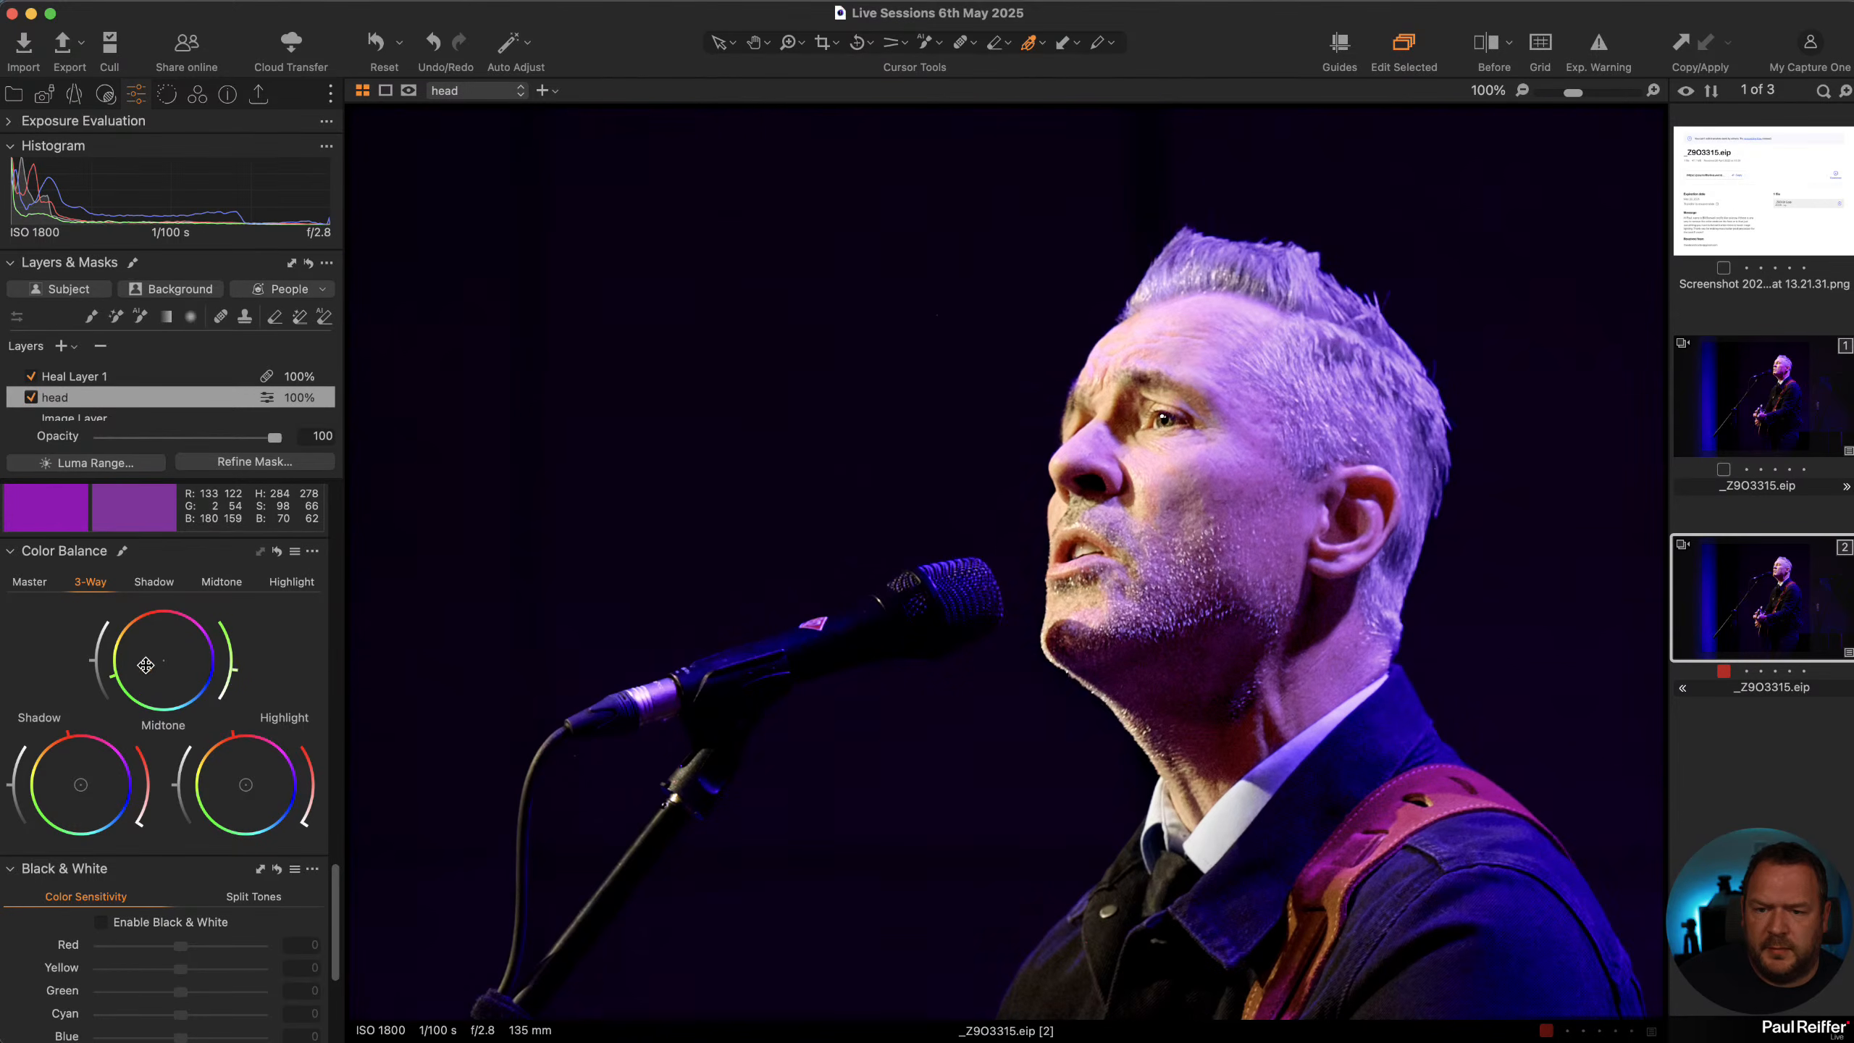
{"action": "left_click_drag", "start_coordinate": [146, 665], "coordinate": [155, 658]}
{"action": "key", "text": "comma"}
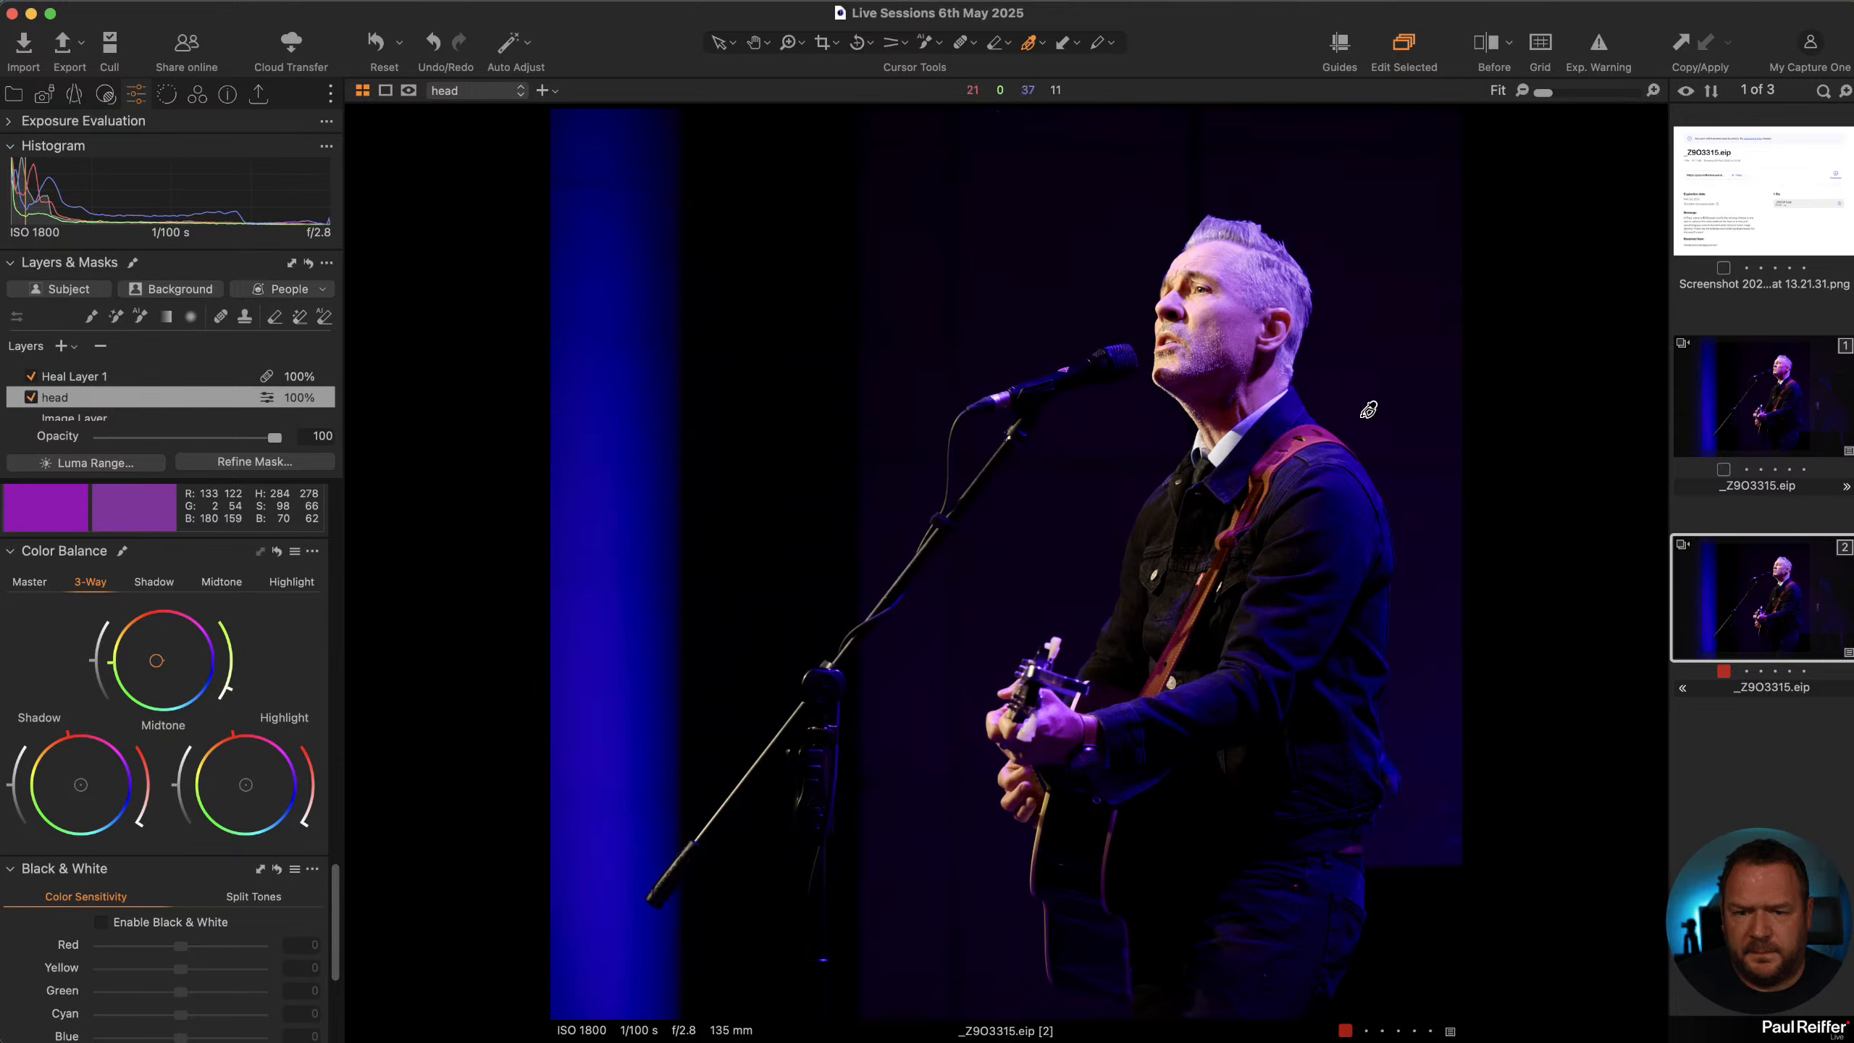
Compare the singer's face in the first and second variants side by side at 100%, then at full view
{"action": "left_click", "coordinate": [1754, 482]}
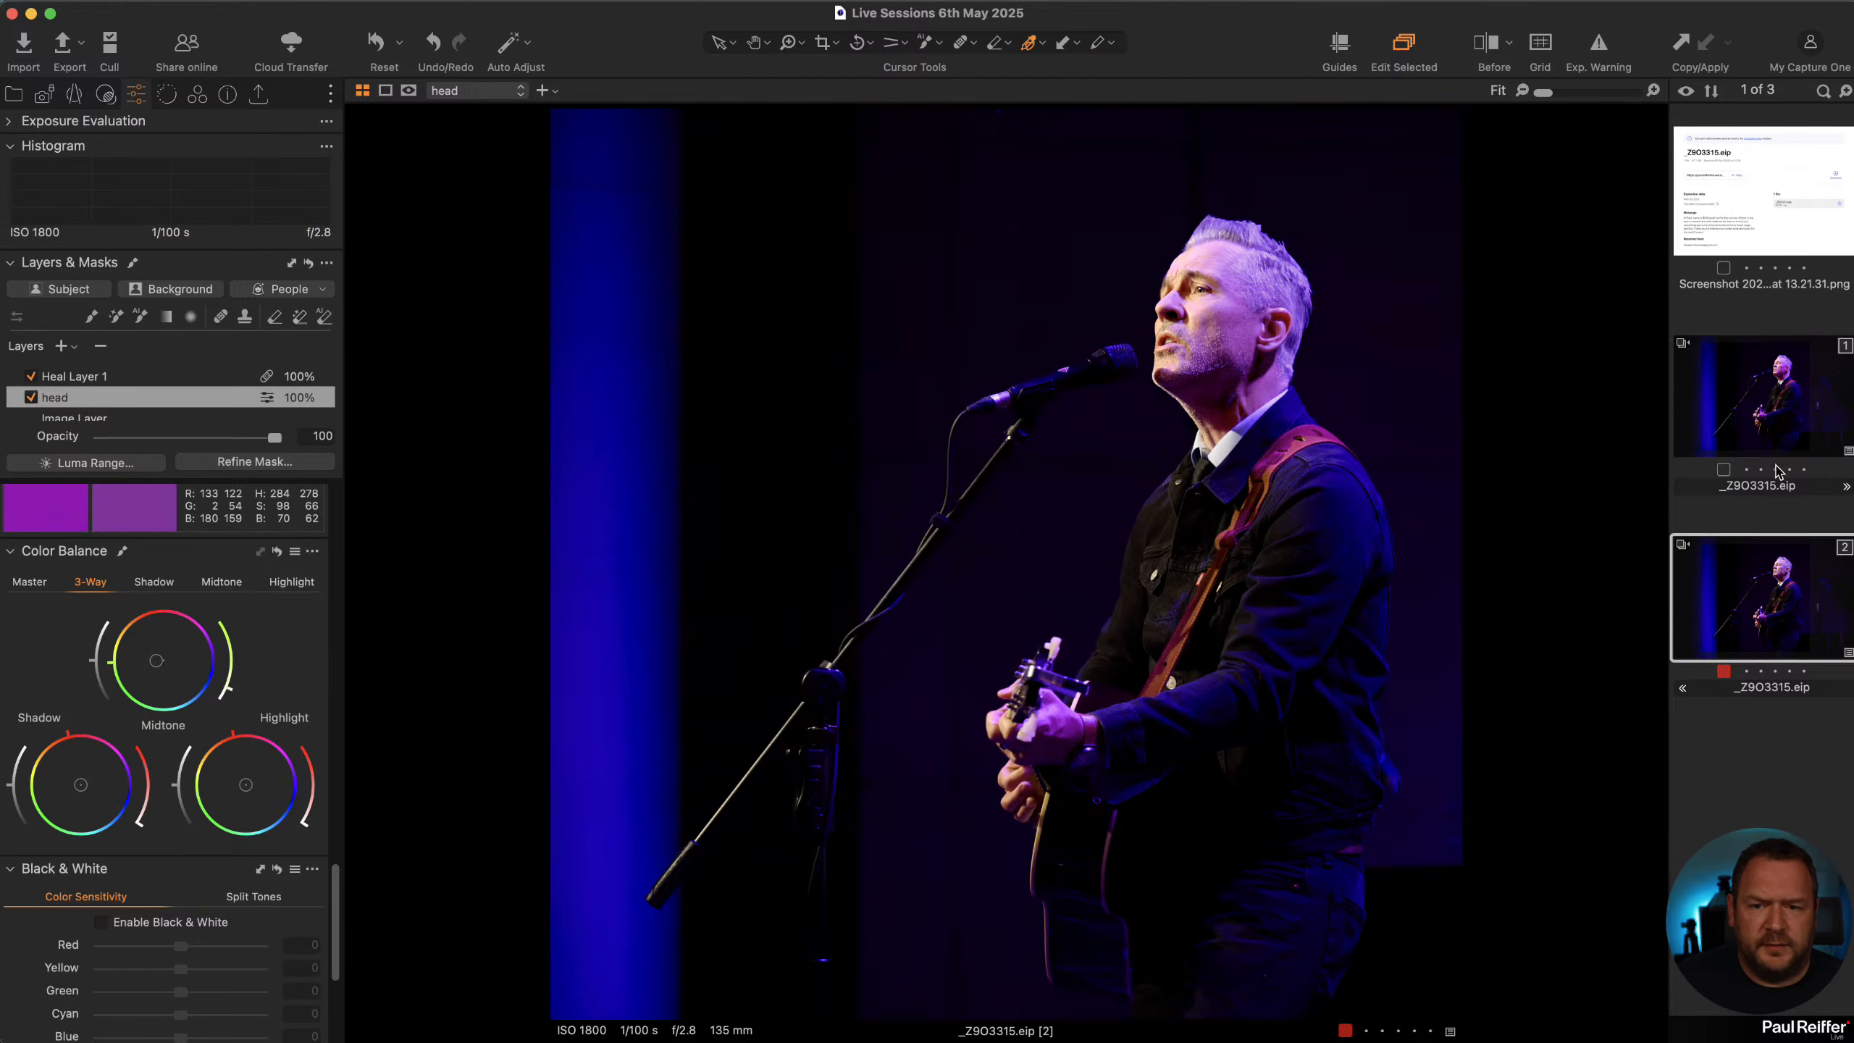
{"action": "left_click", "coordinate": [1777, 617], "text": "super"}
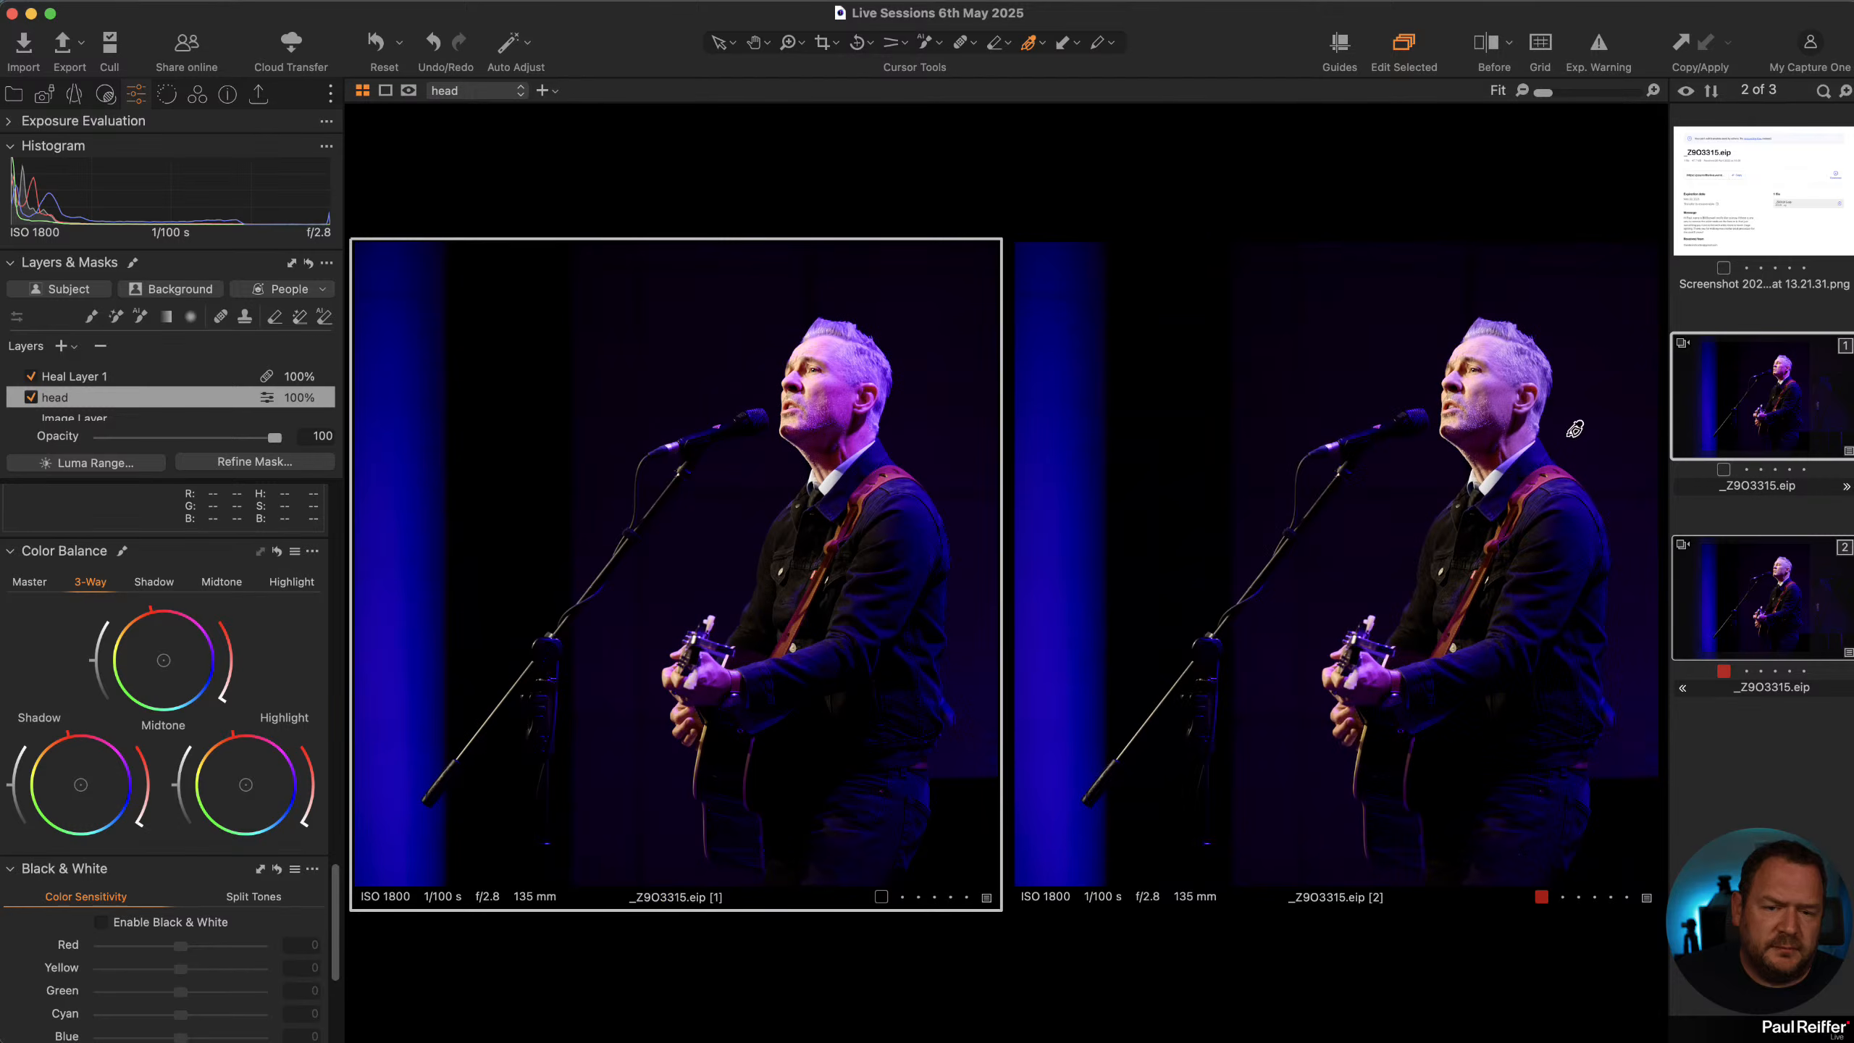
{"action": "key", "text": "z"}
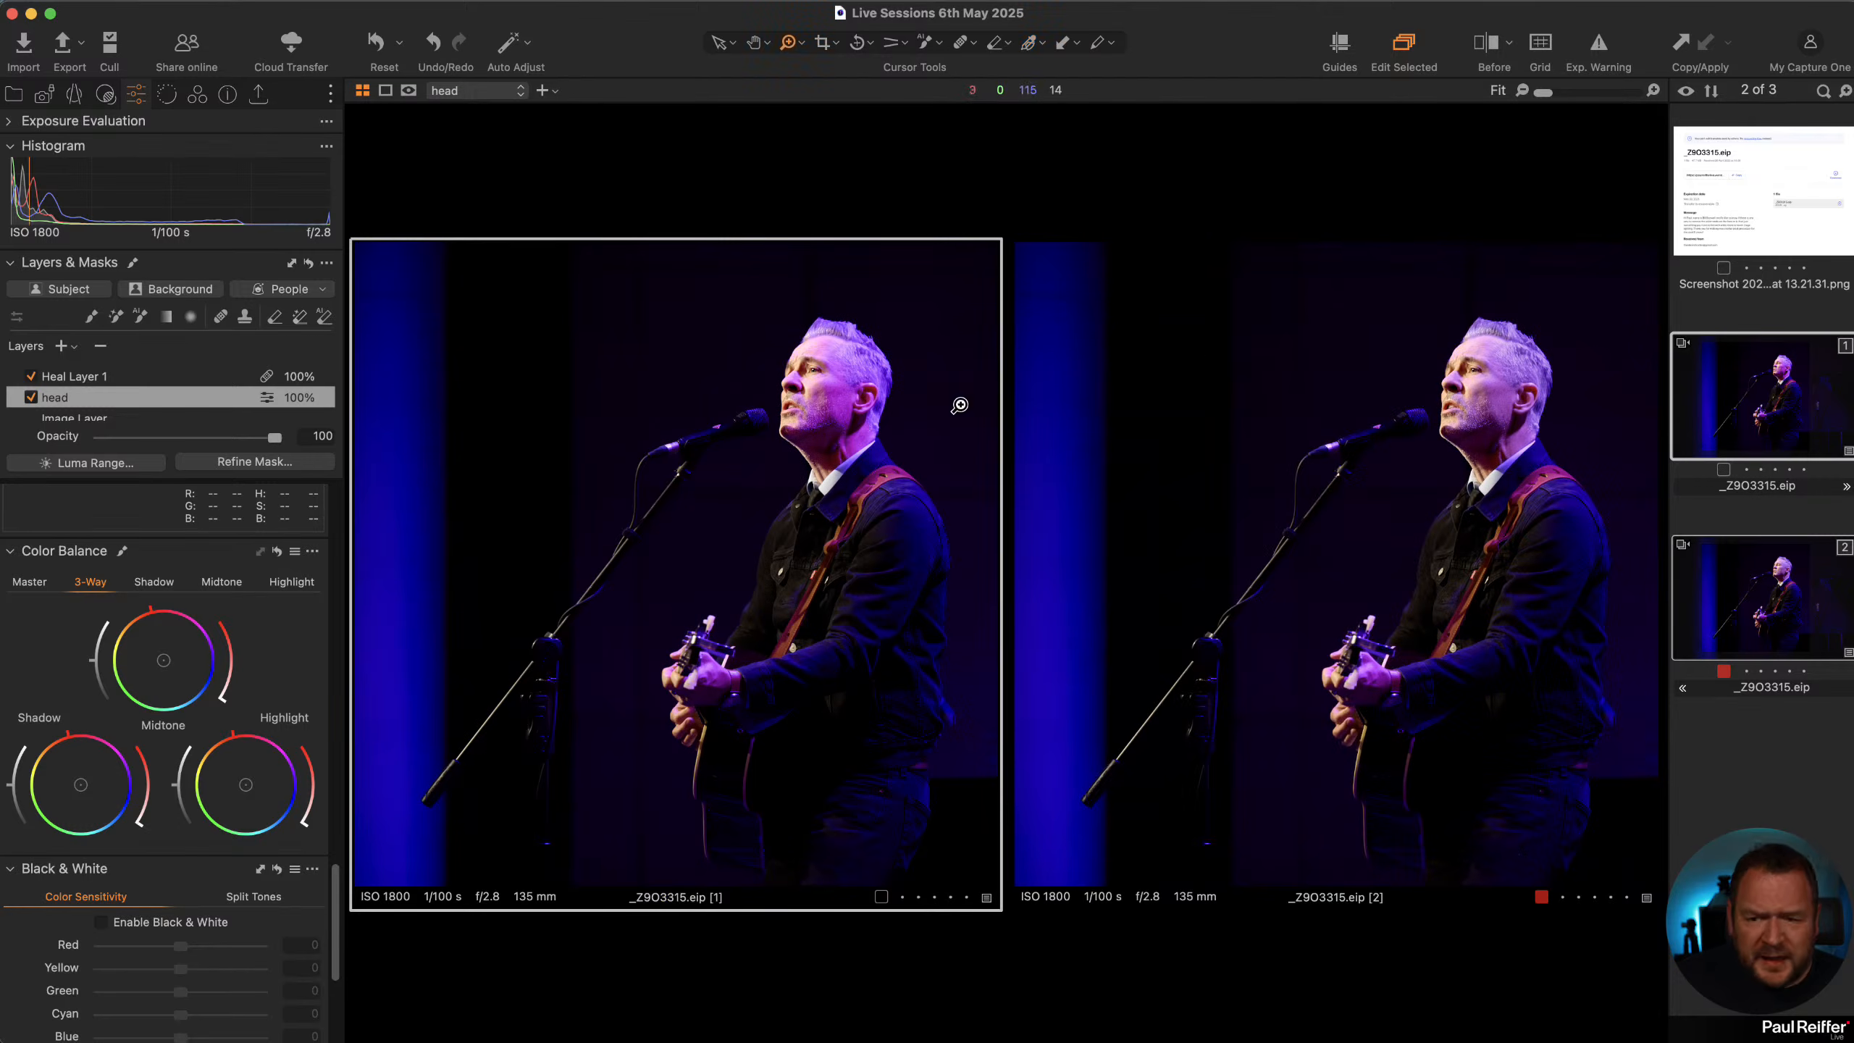
{"action": "left_click", "coordinate": [819, 387]}
{"action": "left_click", "coordinate": [792, 373]}
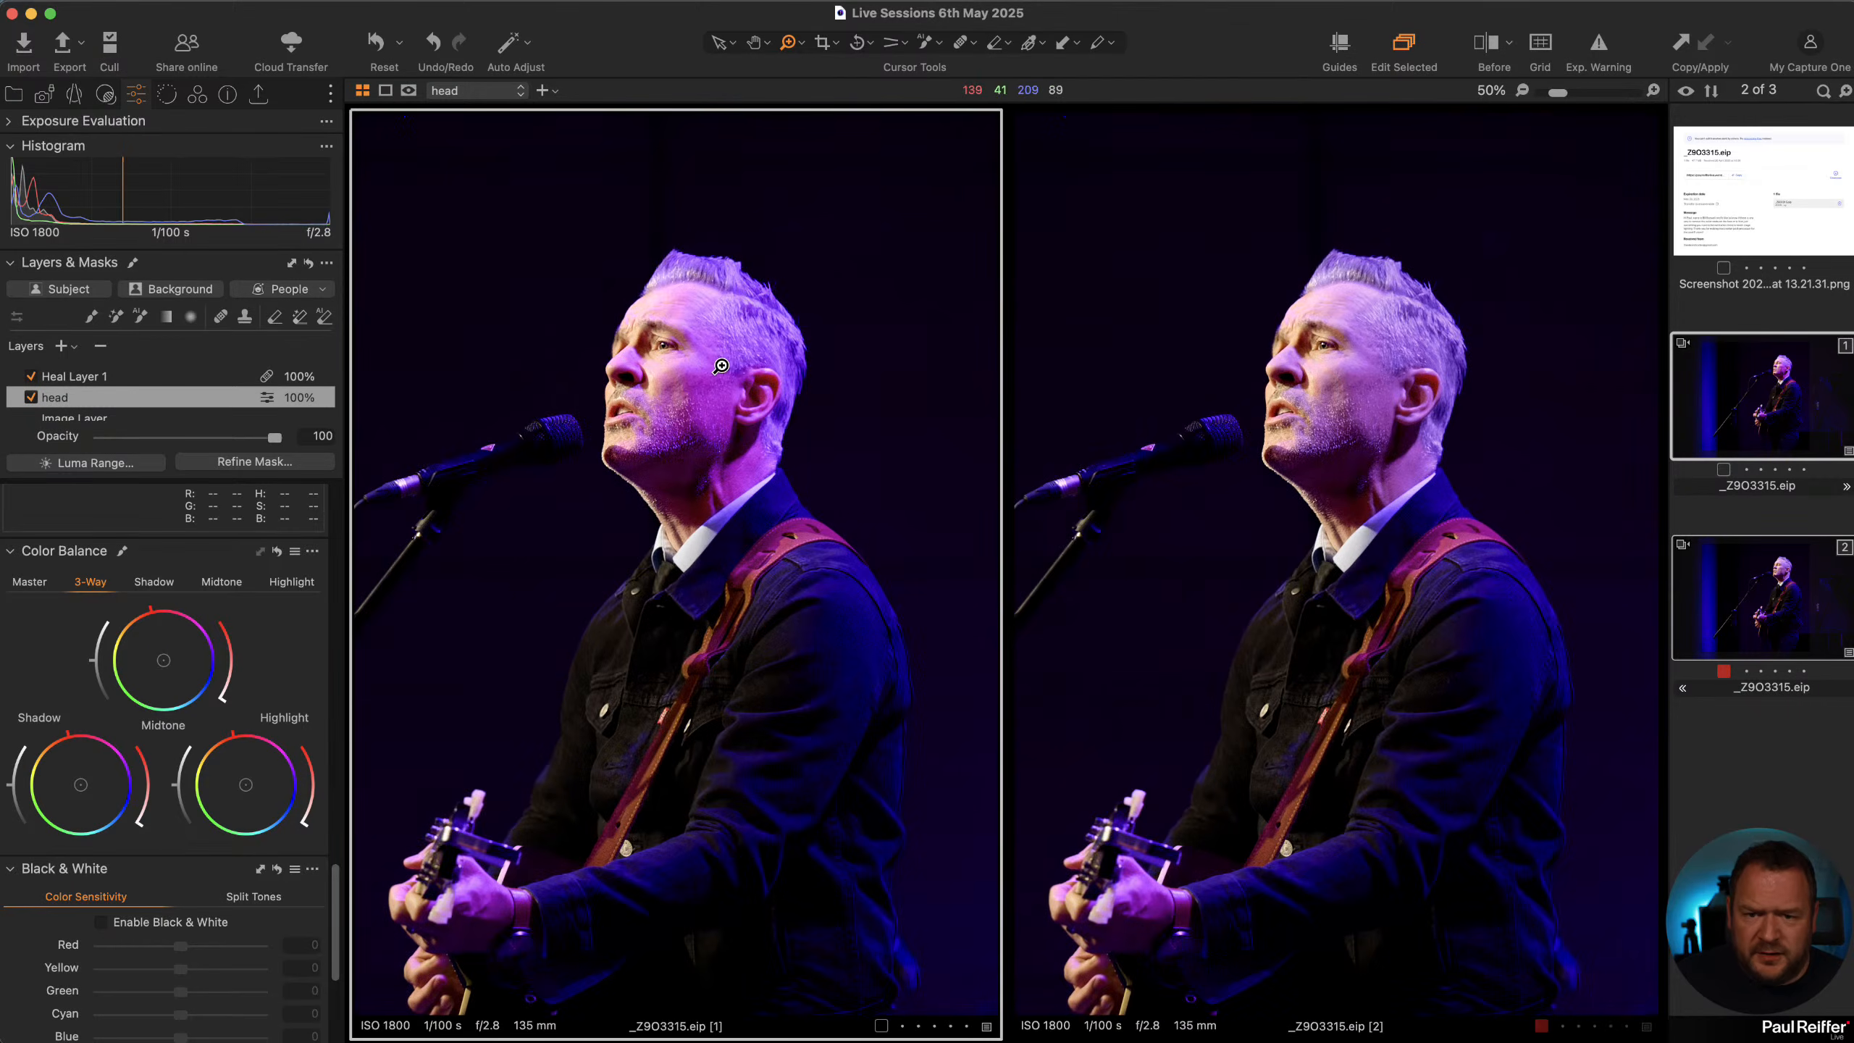
{"action": "left_click", "coordinate": [721, 366]}
{"action": "left_click_drag", "start_coordinate": [617, 479], "coordinate": [718, 495]}
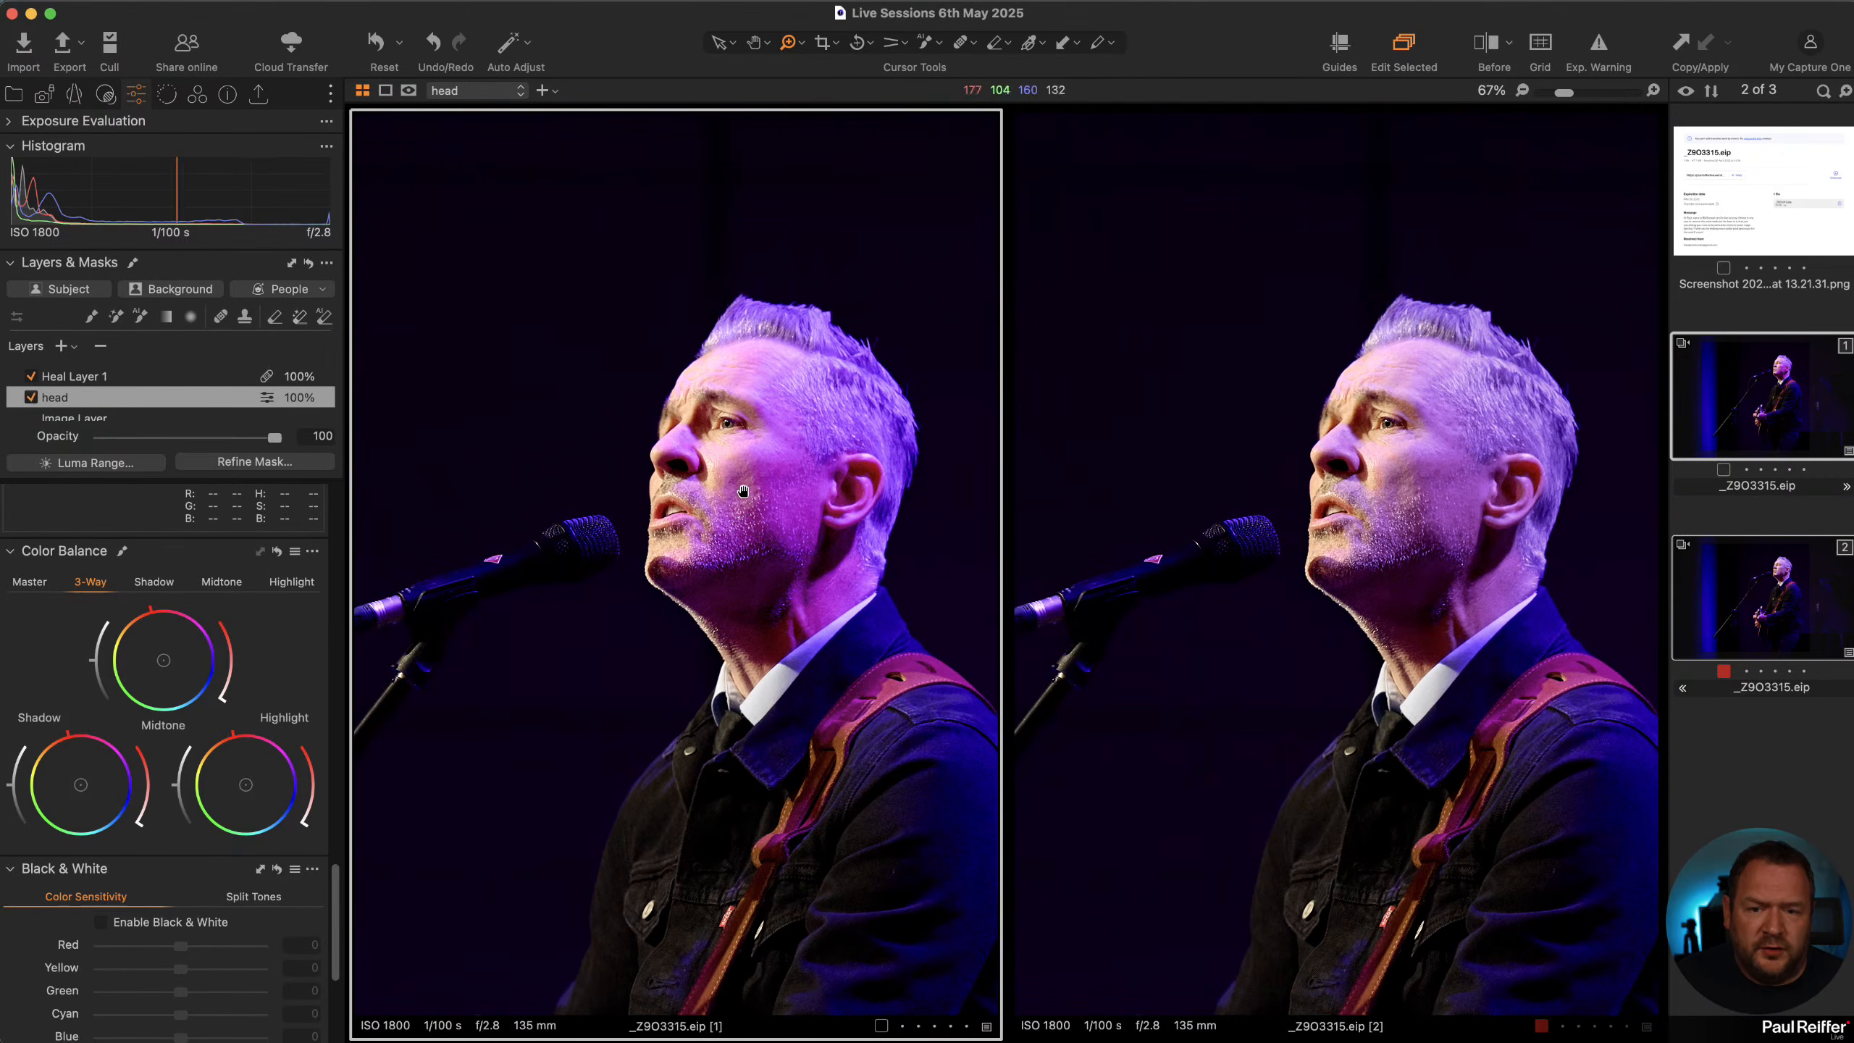
{"action": "left_click", "coordinate": [718, 495]}
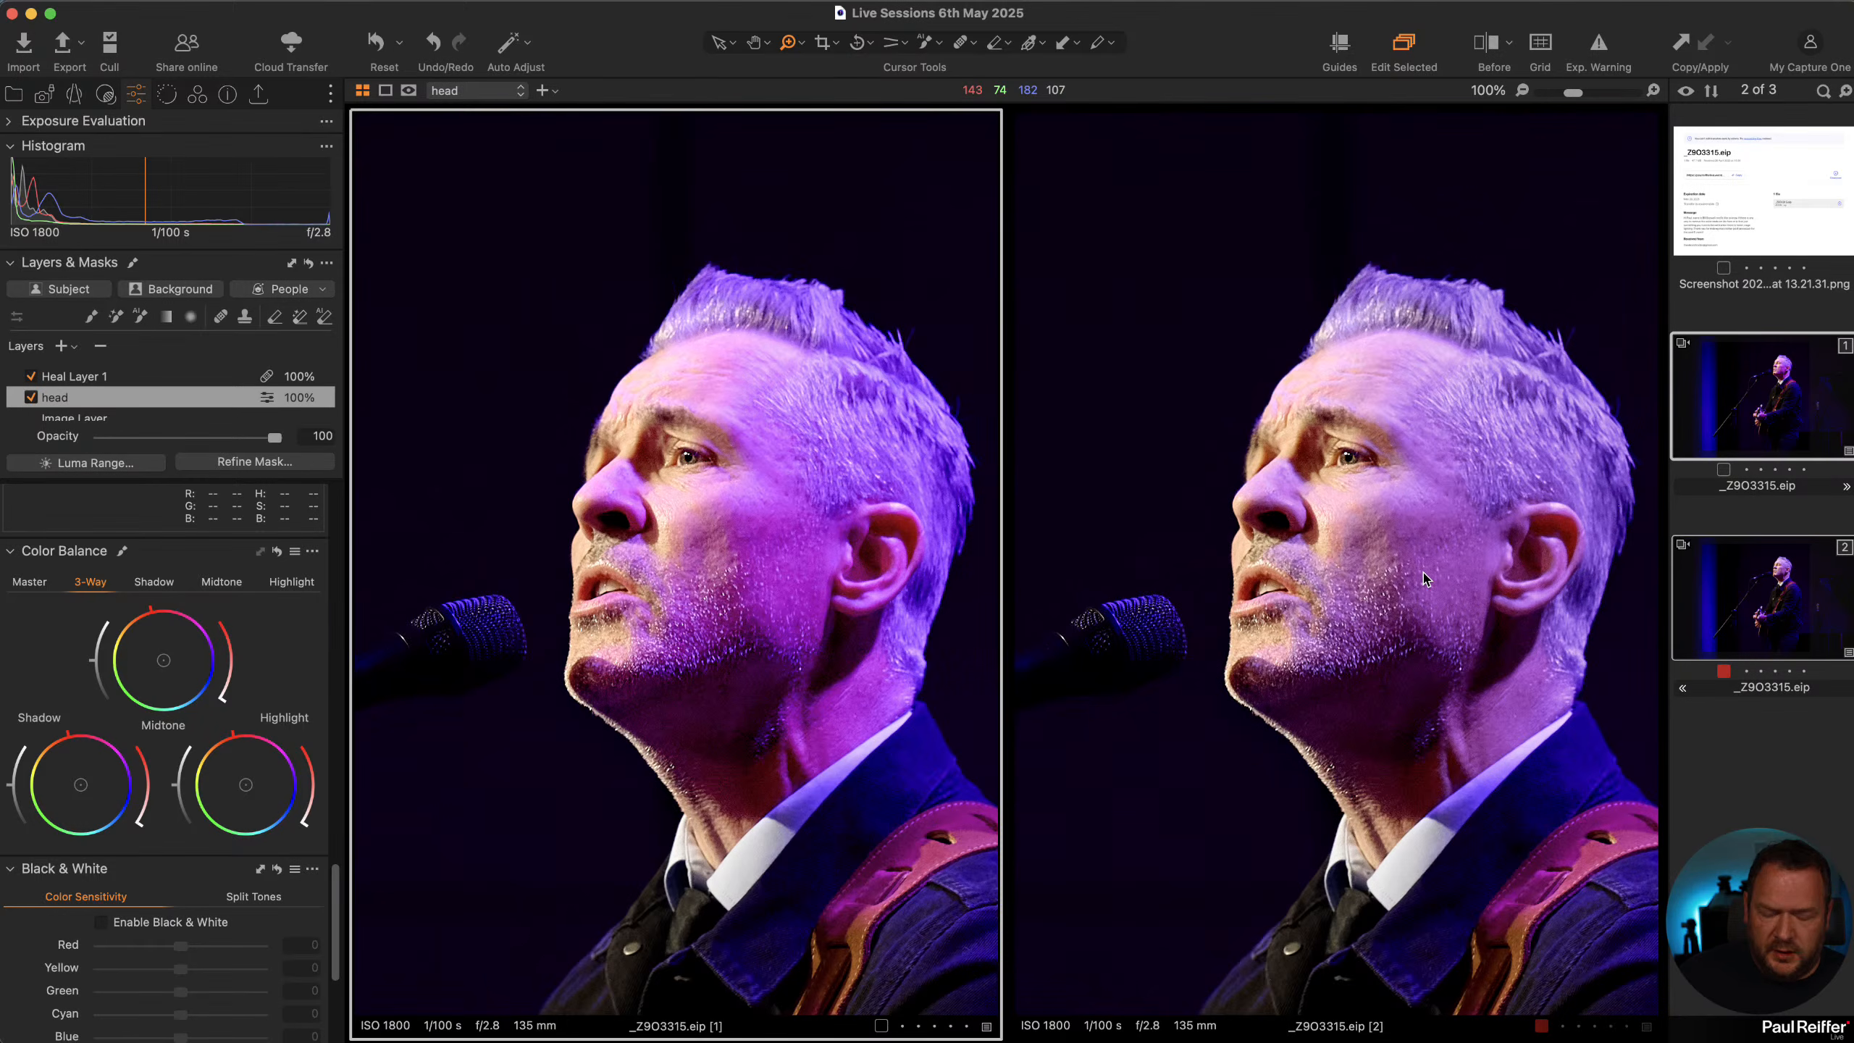
{"action": "key", "text": "v"}
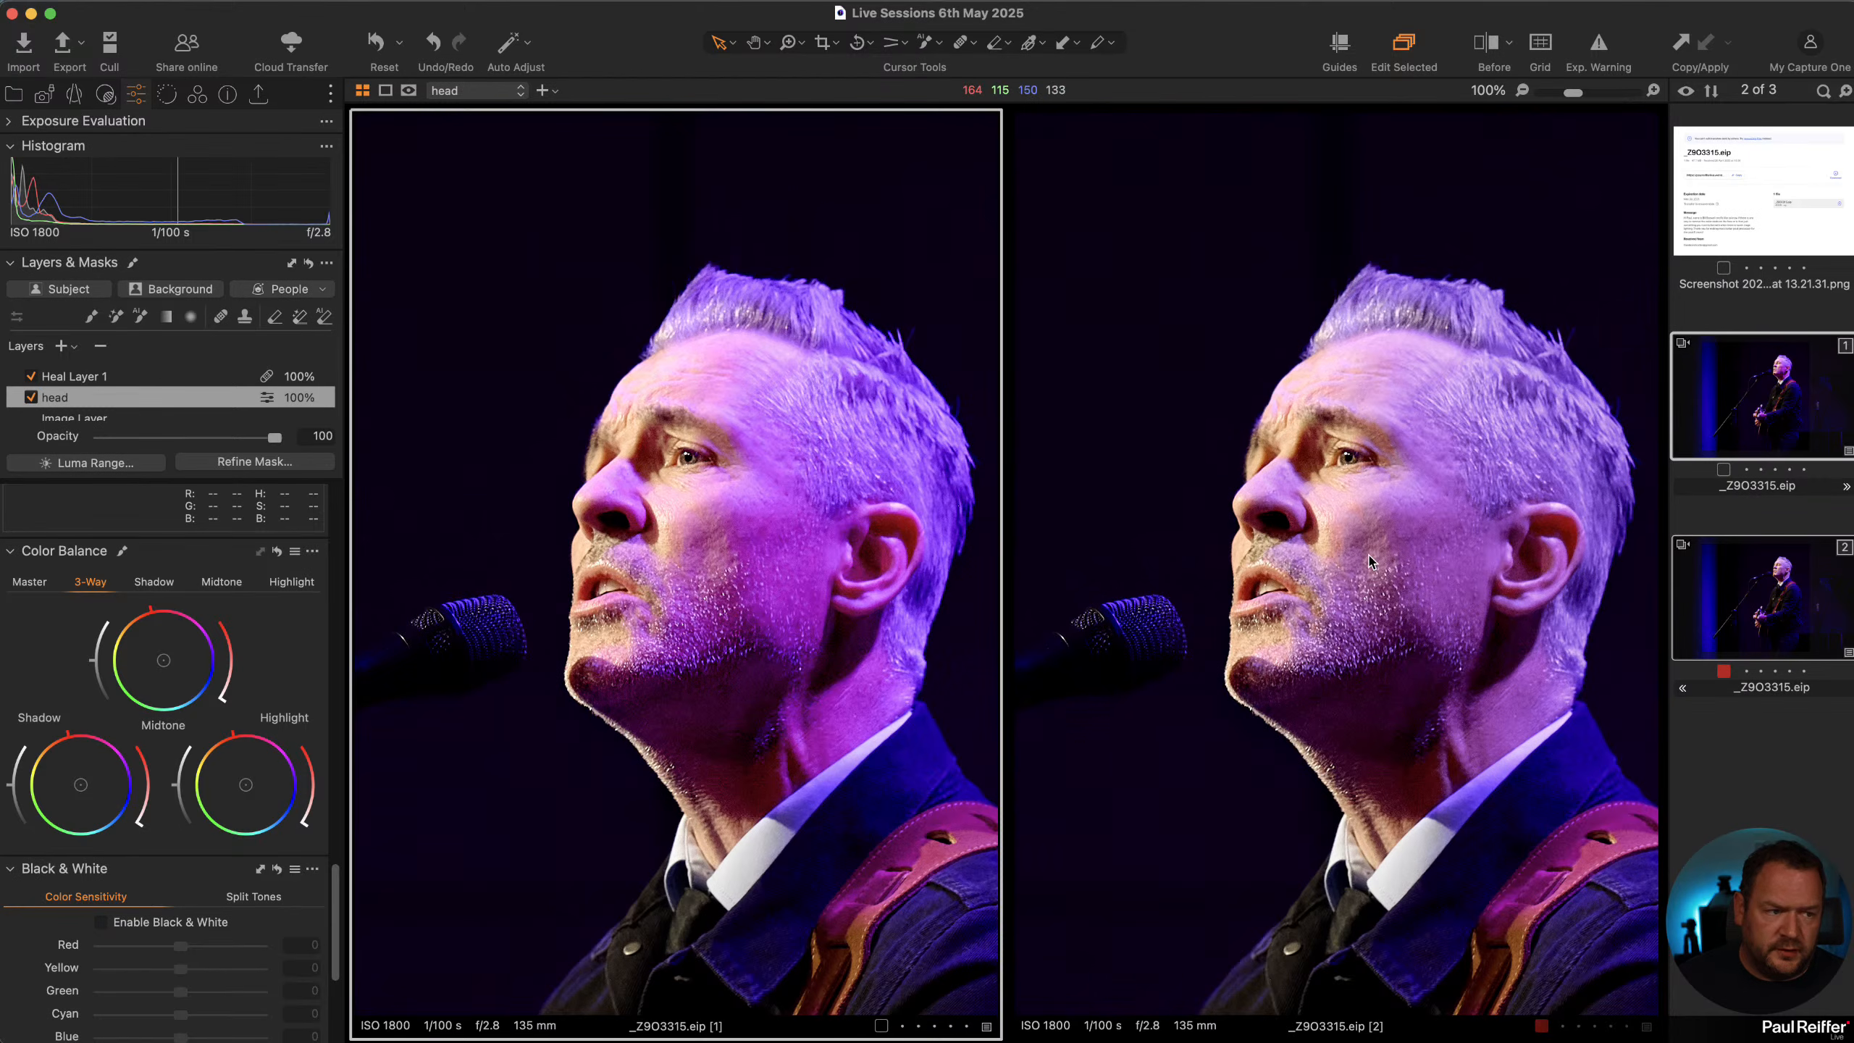
{"action": "key", "text": "super+0"}
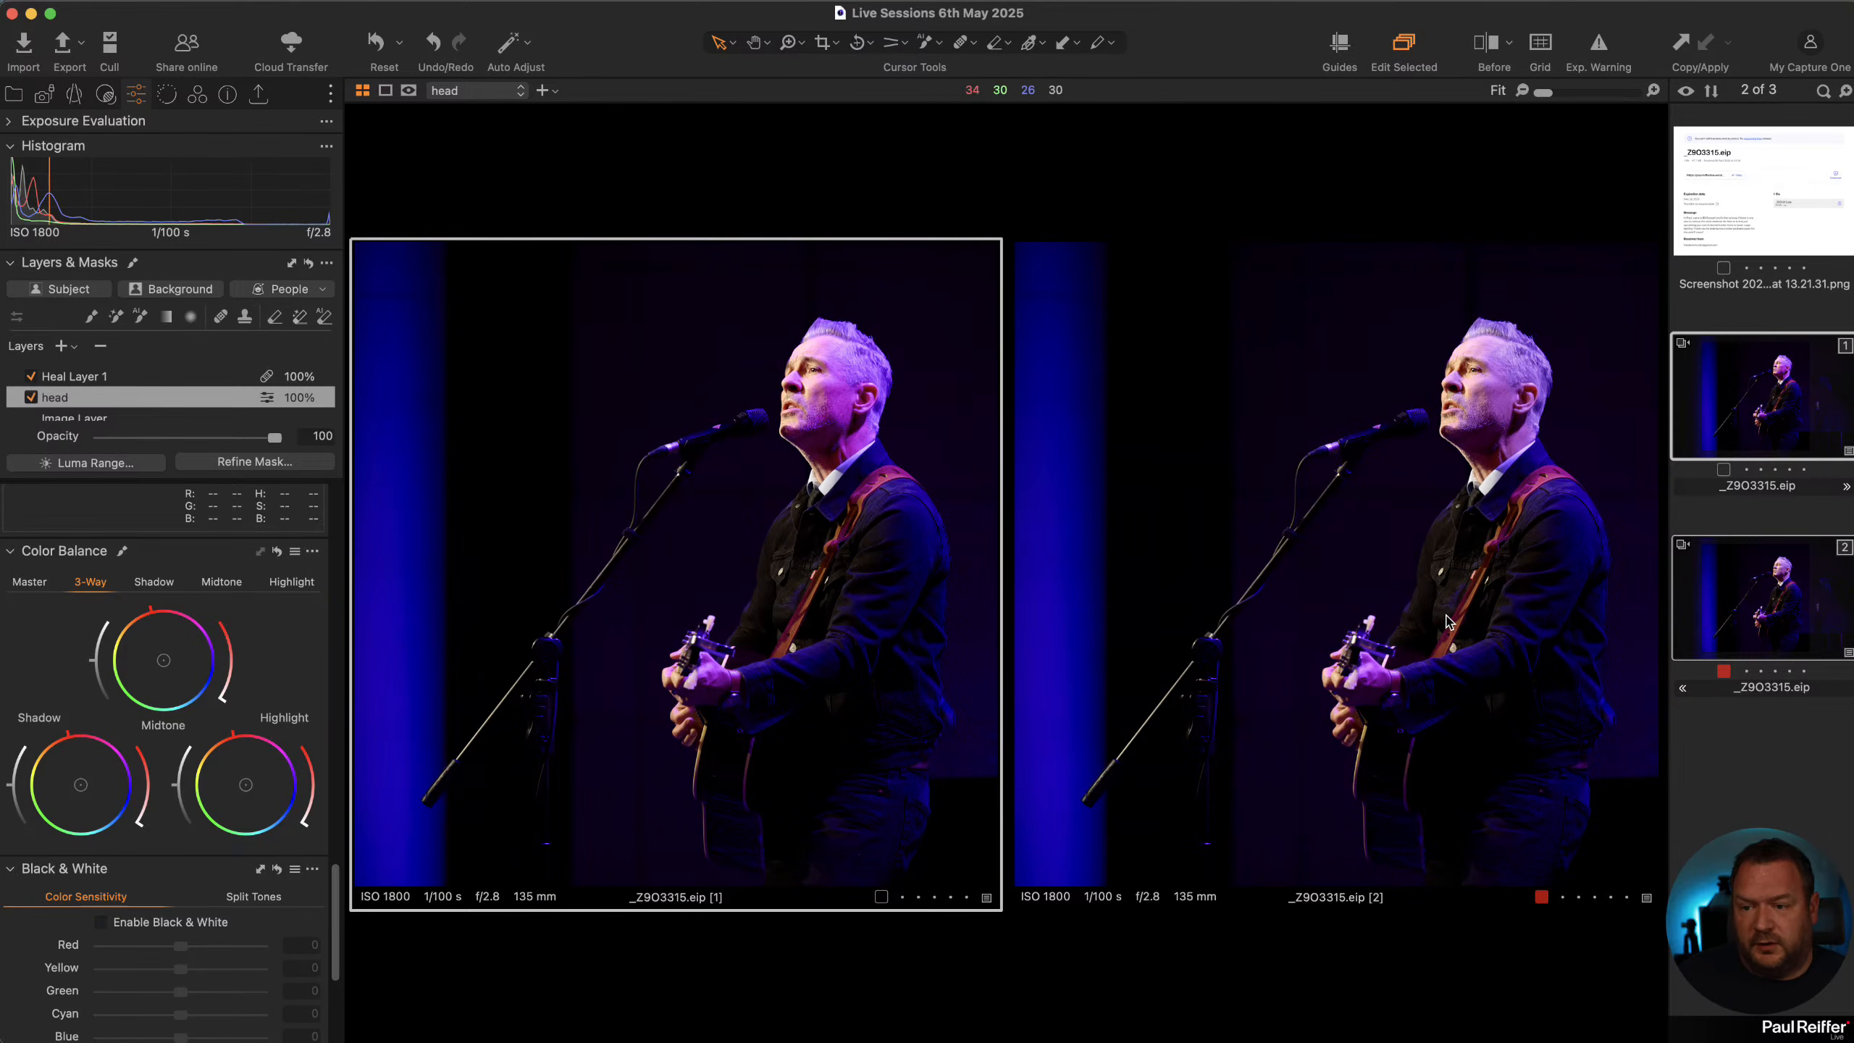
Add an empty adjustment layer to the first variant and activate AI Select masking
{"action": "scroll", "coordinate": [1358, 698], "scroll_direction": "up", "scroll_amount": 3}
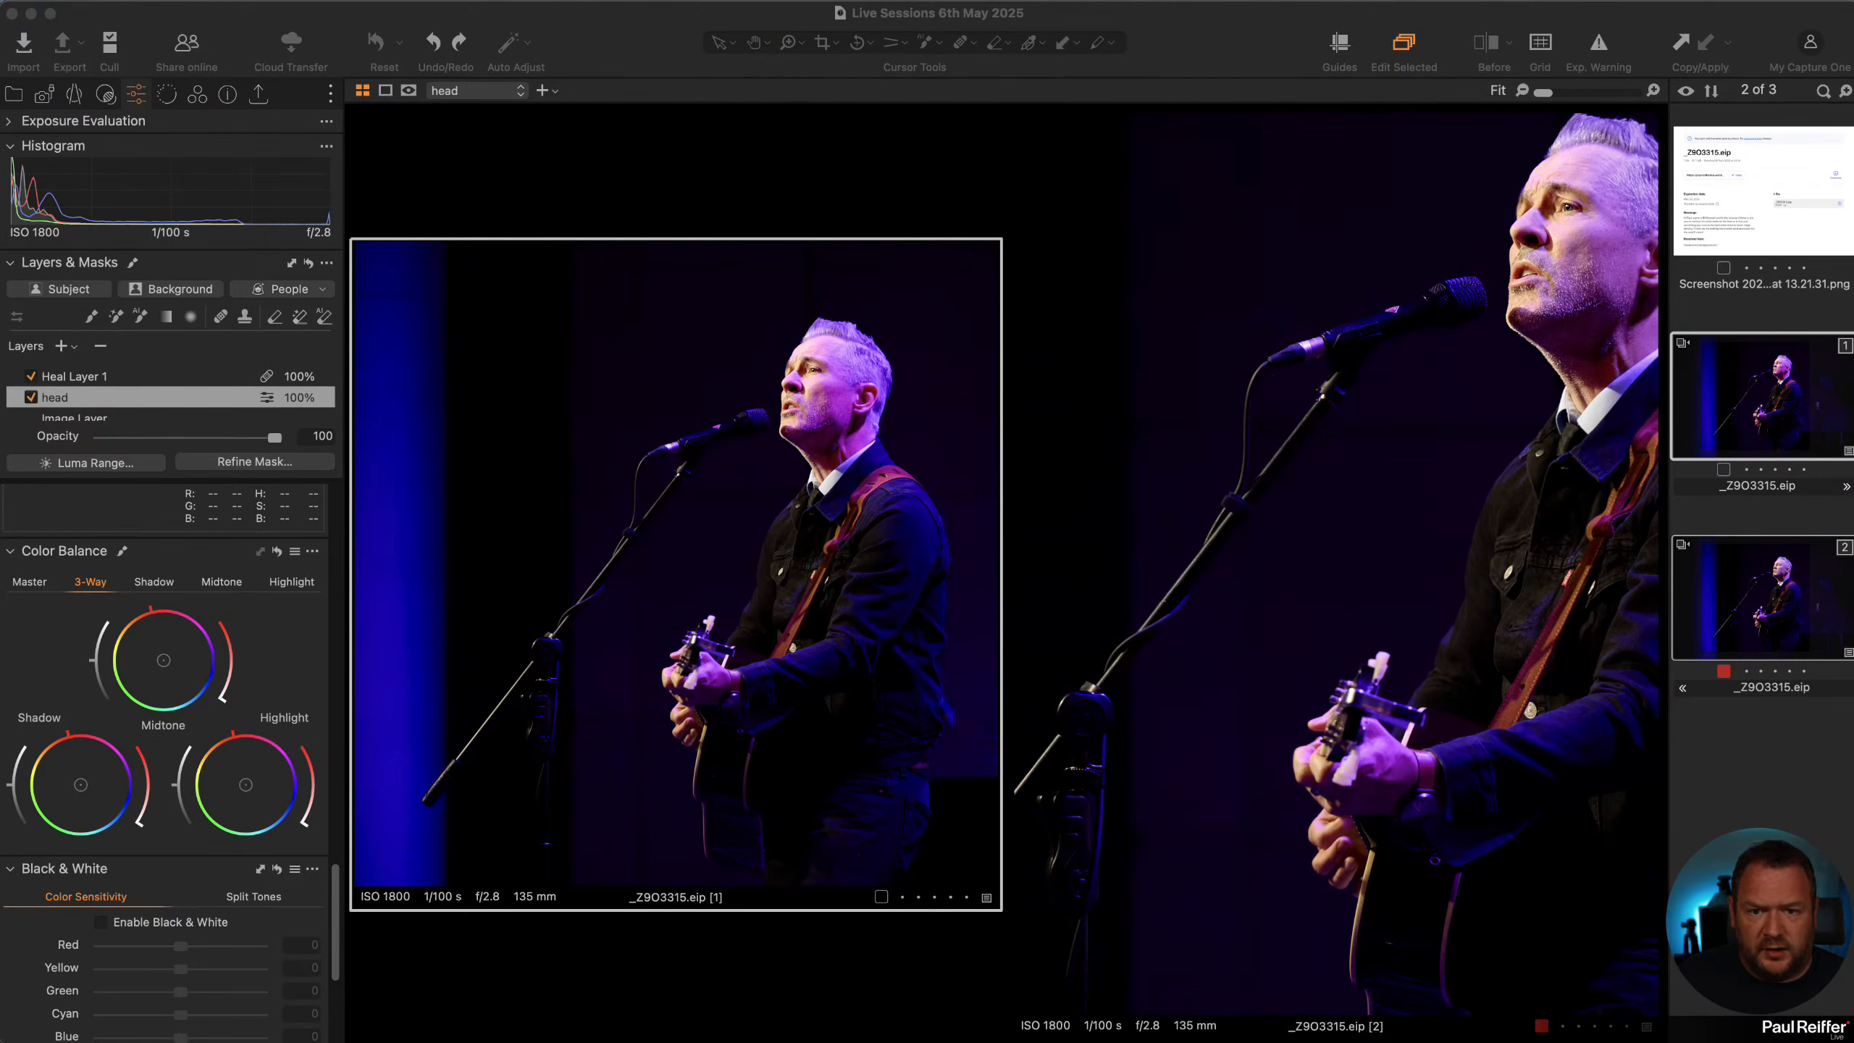
{"action": "scroll", "coordinate": [1367, 747], "scroll_direction": "up", "scroll_amount": 4}
{"action": "scroll", "coordinate": [1367, 746], "scroll_direction": "down", "scroll_amount": 2}
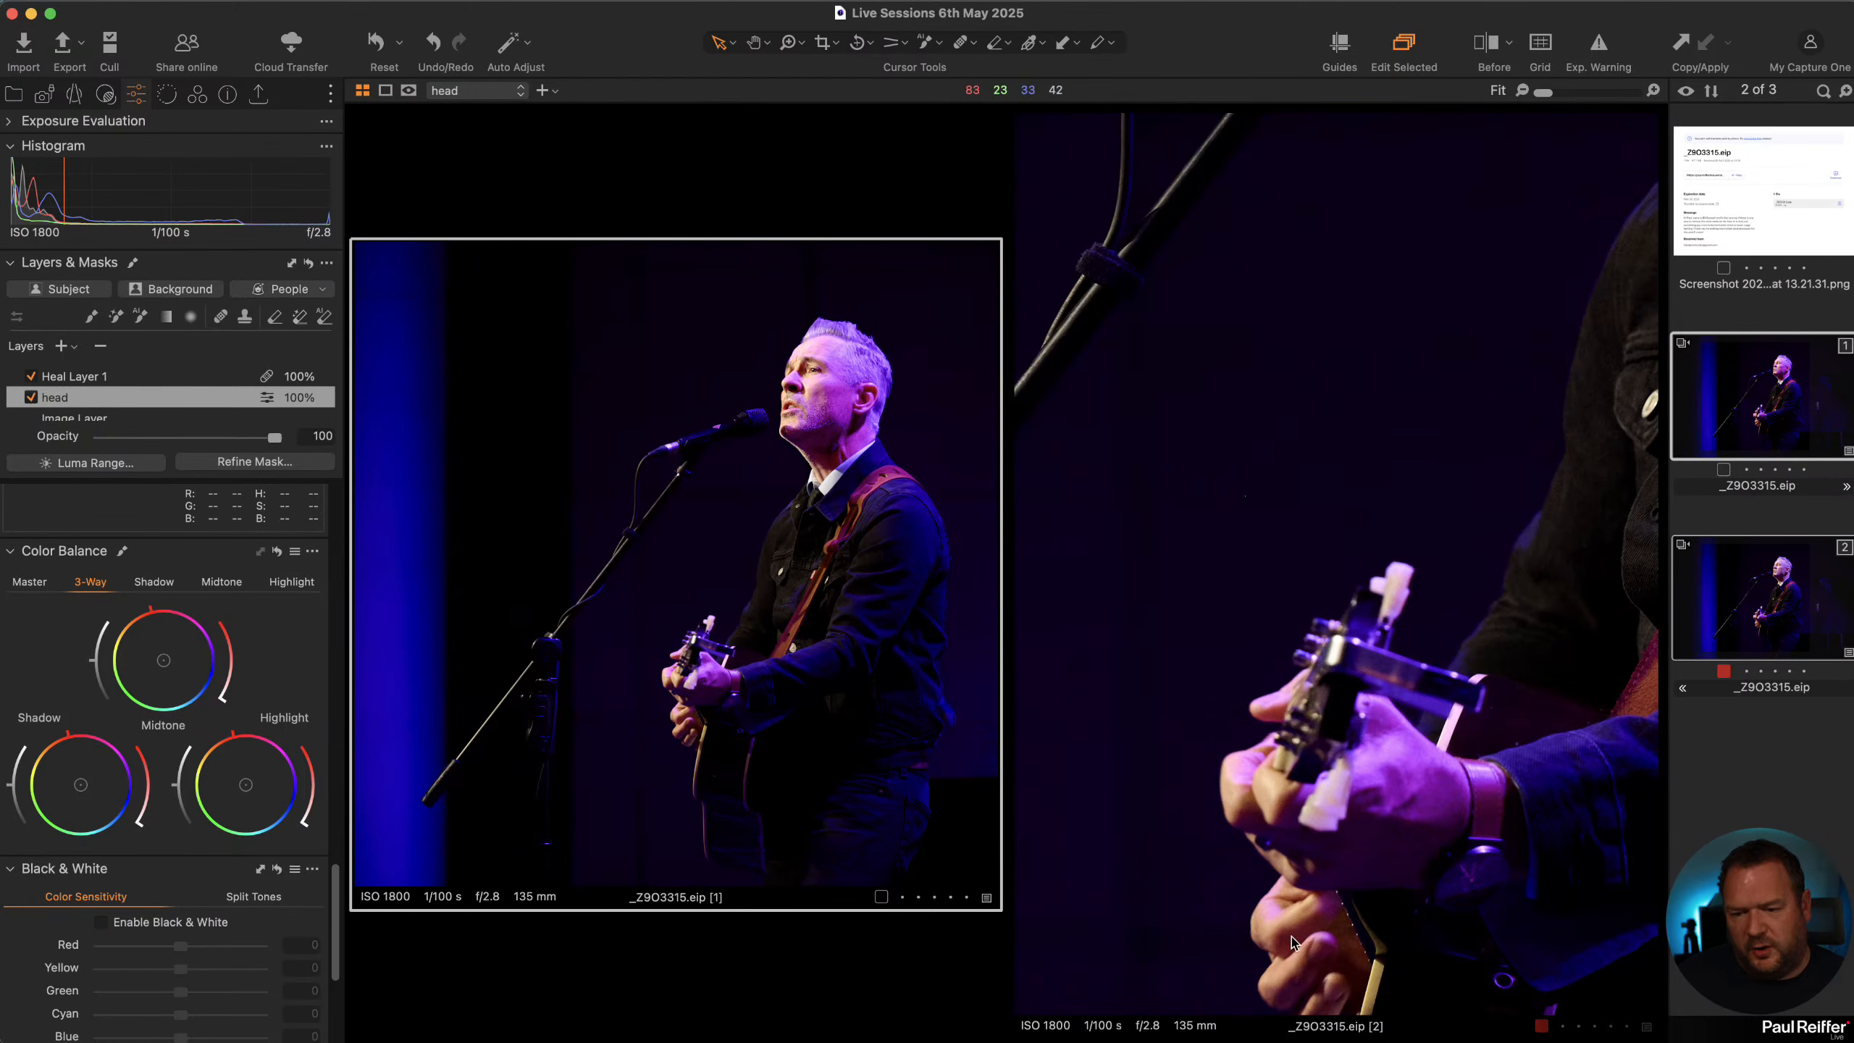
{"action": "scroll", "coordinate": [175, 548], "scroll_direction": "up", "scroll_amount": 15}
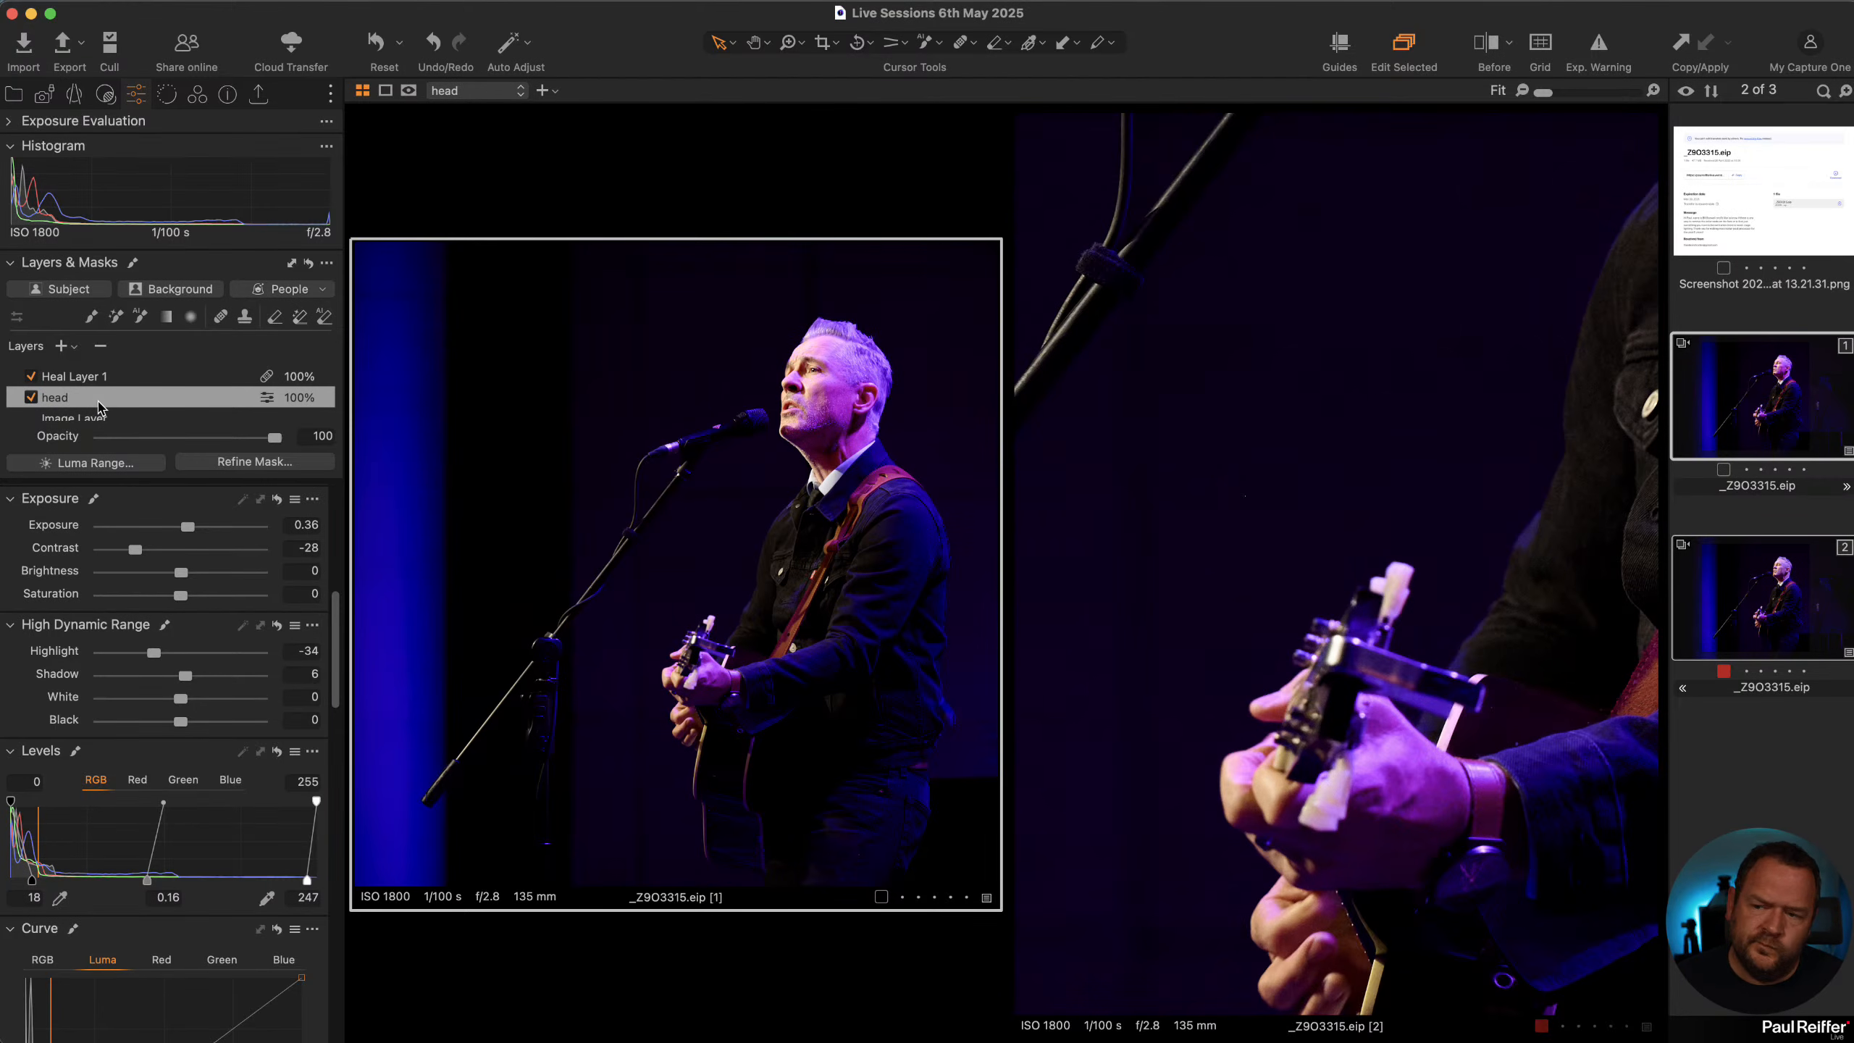
{"action": "left_click", "coordinate": [62, 346]}
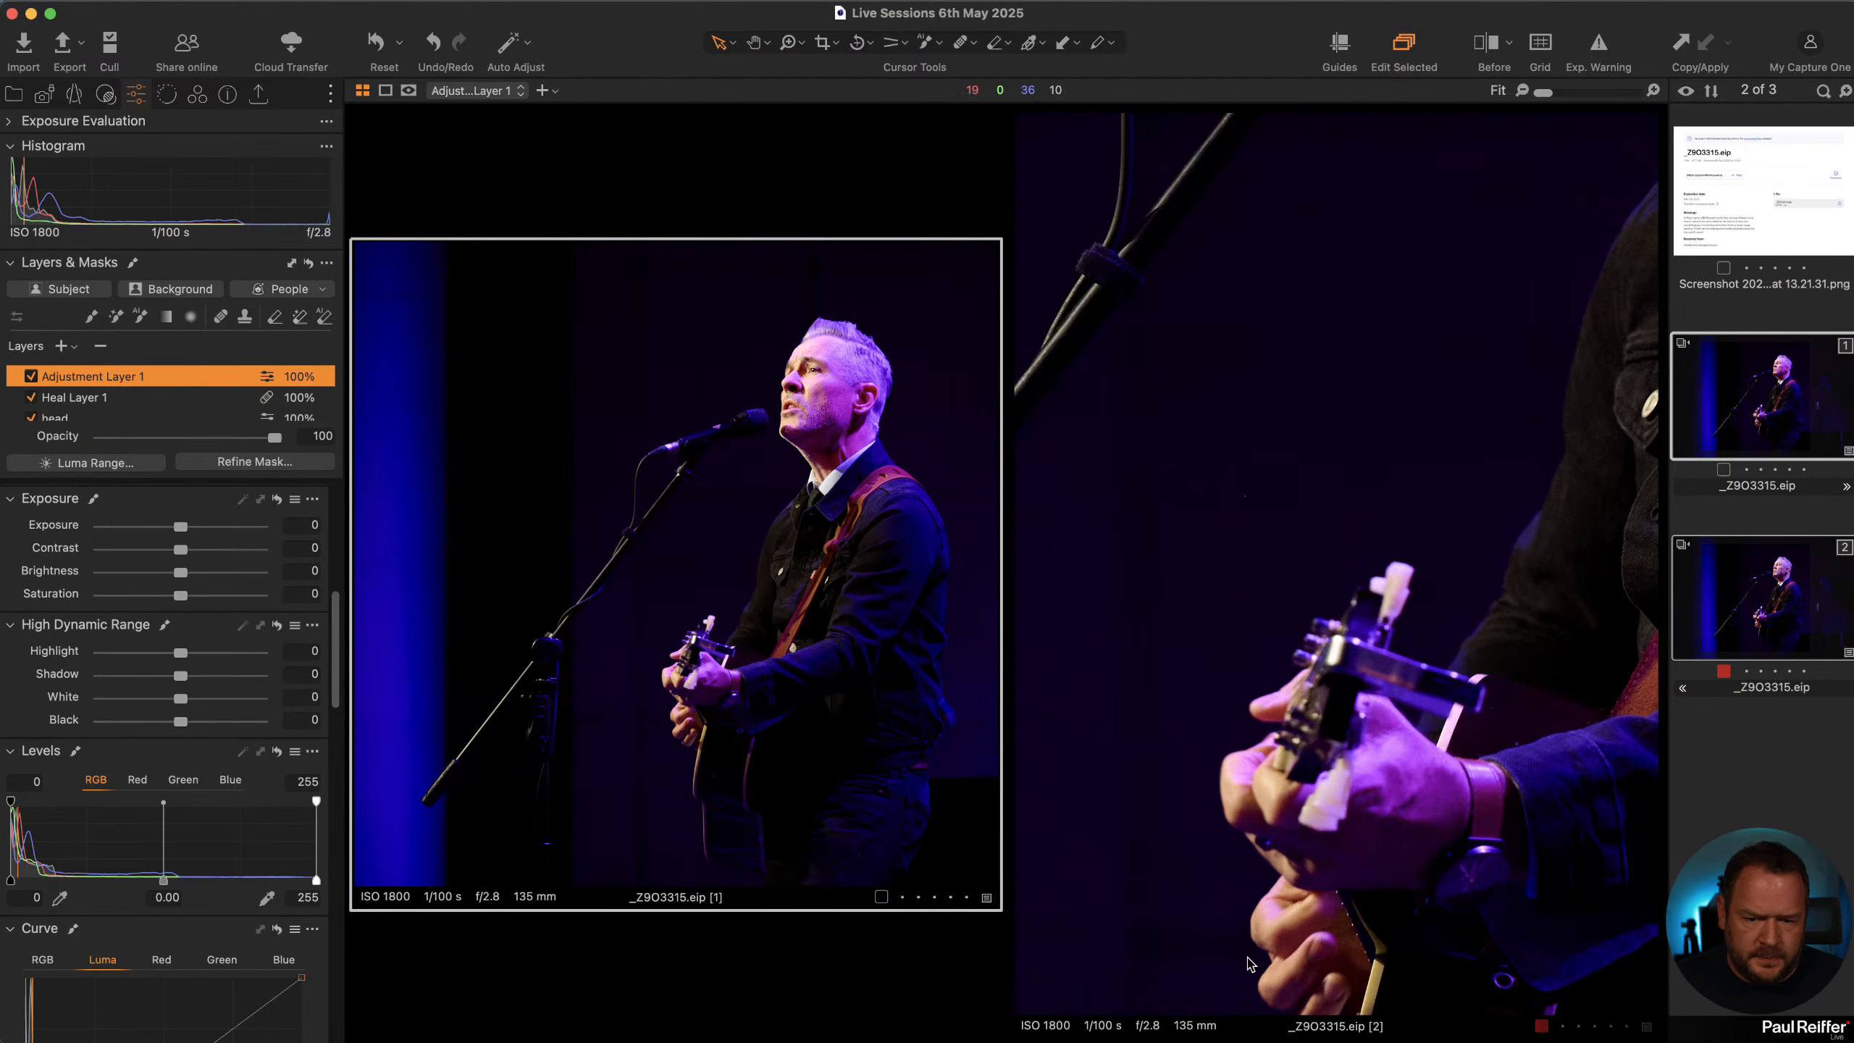
{"action": "left_click", "coordinate": [141, 317]}
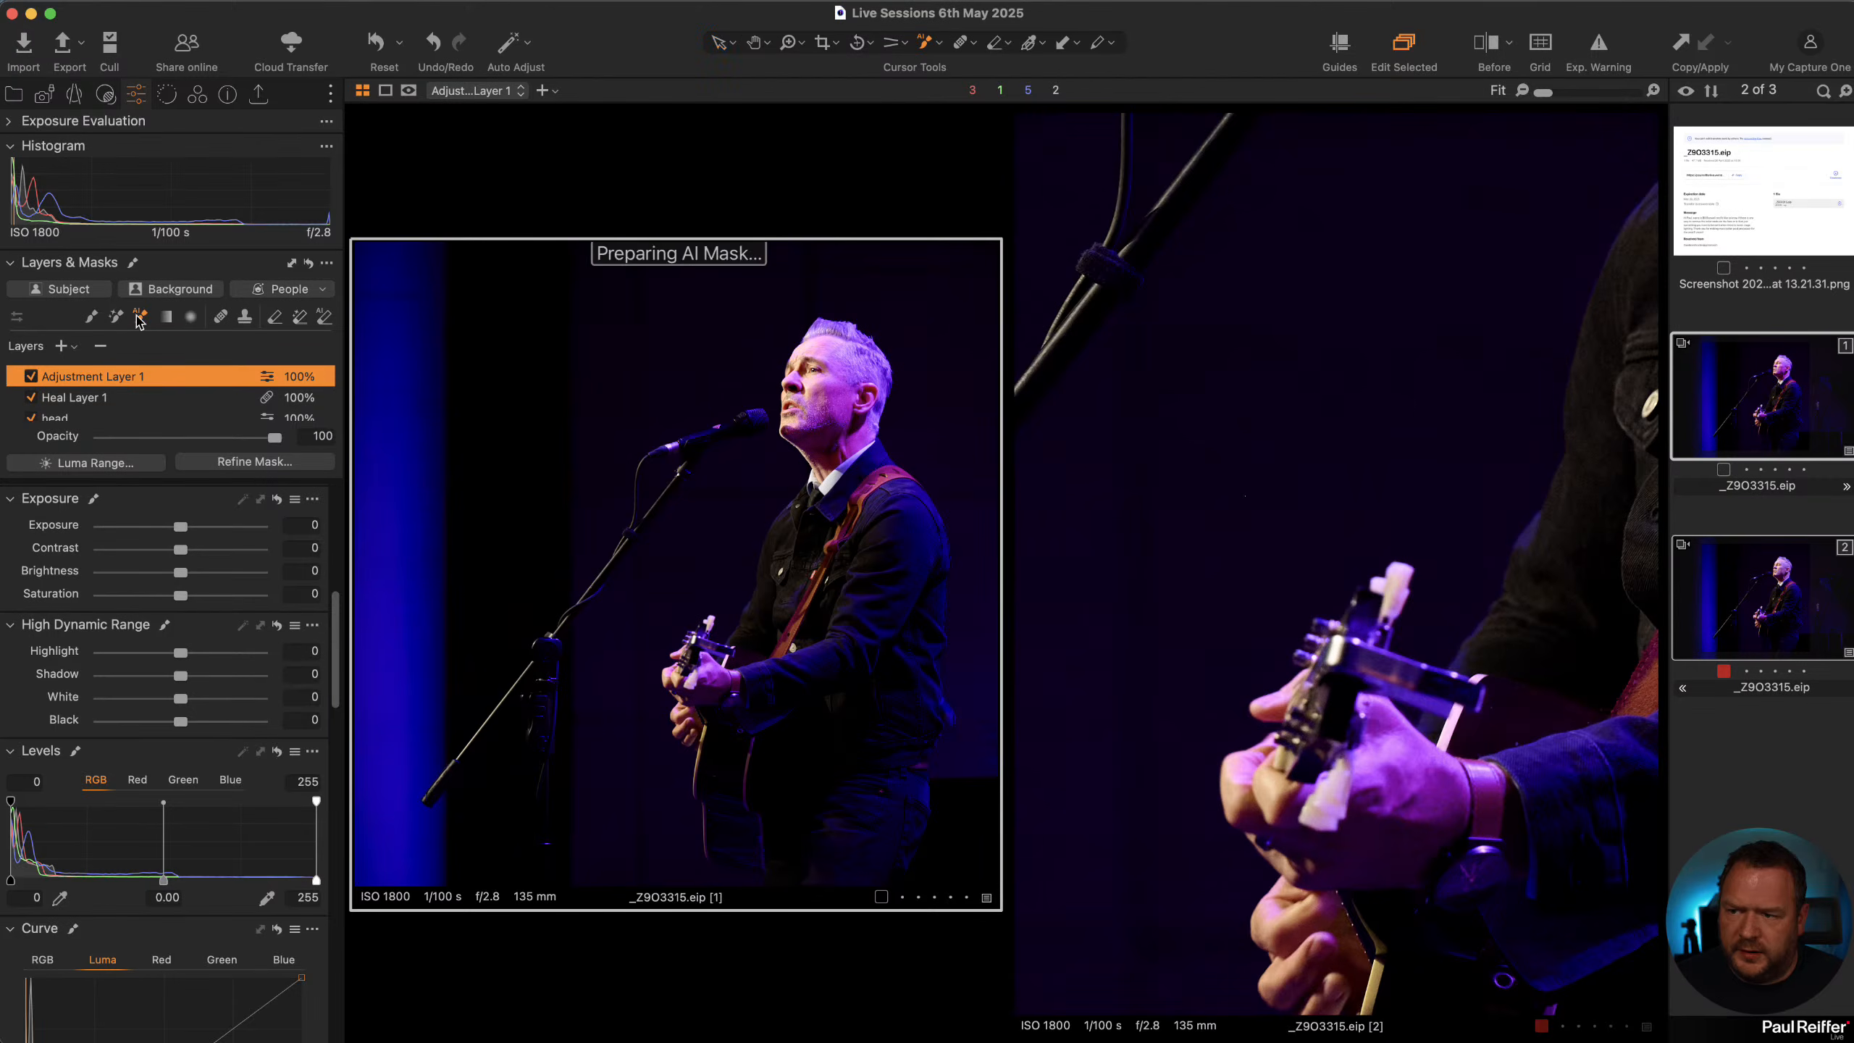
Add an adjustment layer to the second variant, mask the upper fretting hand with AI Select, and refine the mask with Radius 71
{"action": "left_click", "coordinate": [1766, 595]}
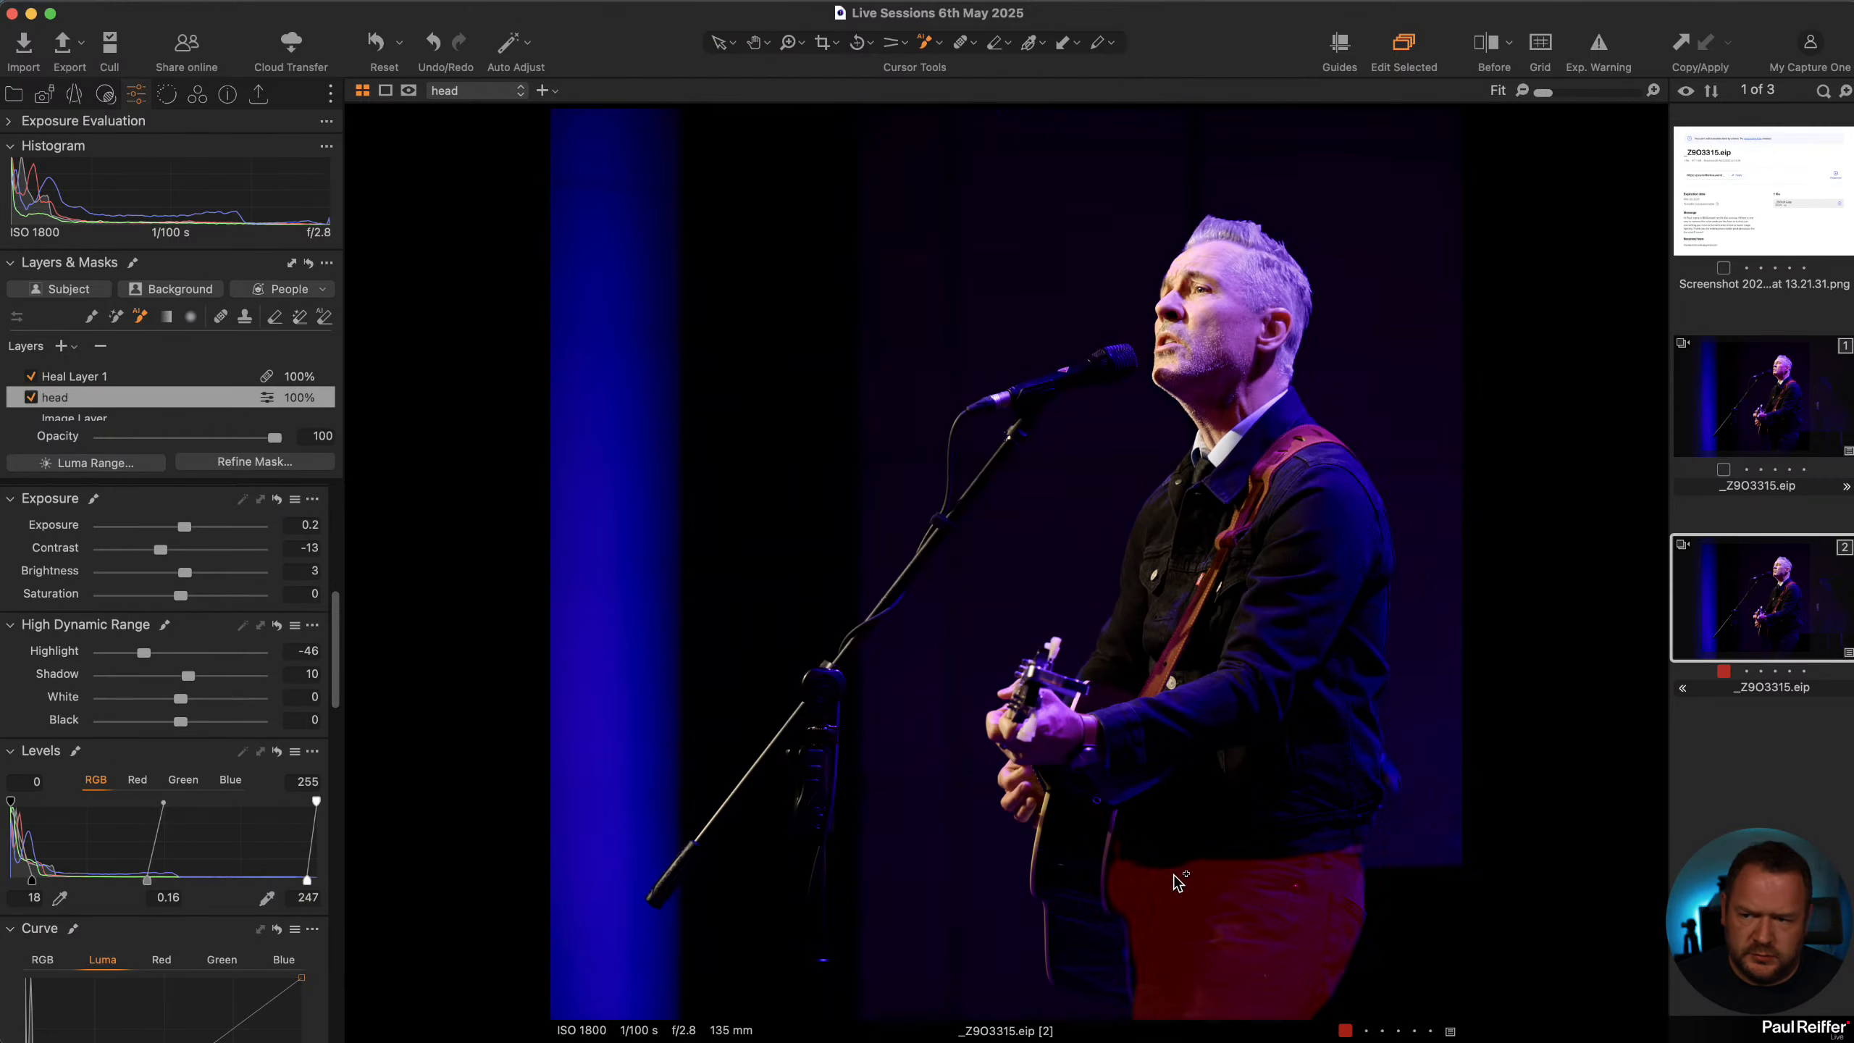
{"action": "left_click", "coordinate": [61, 346]}
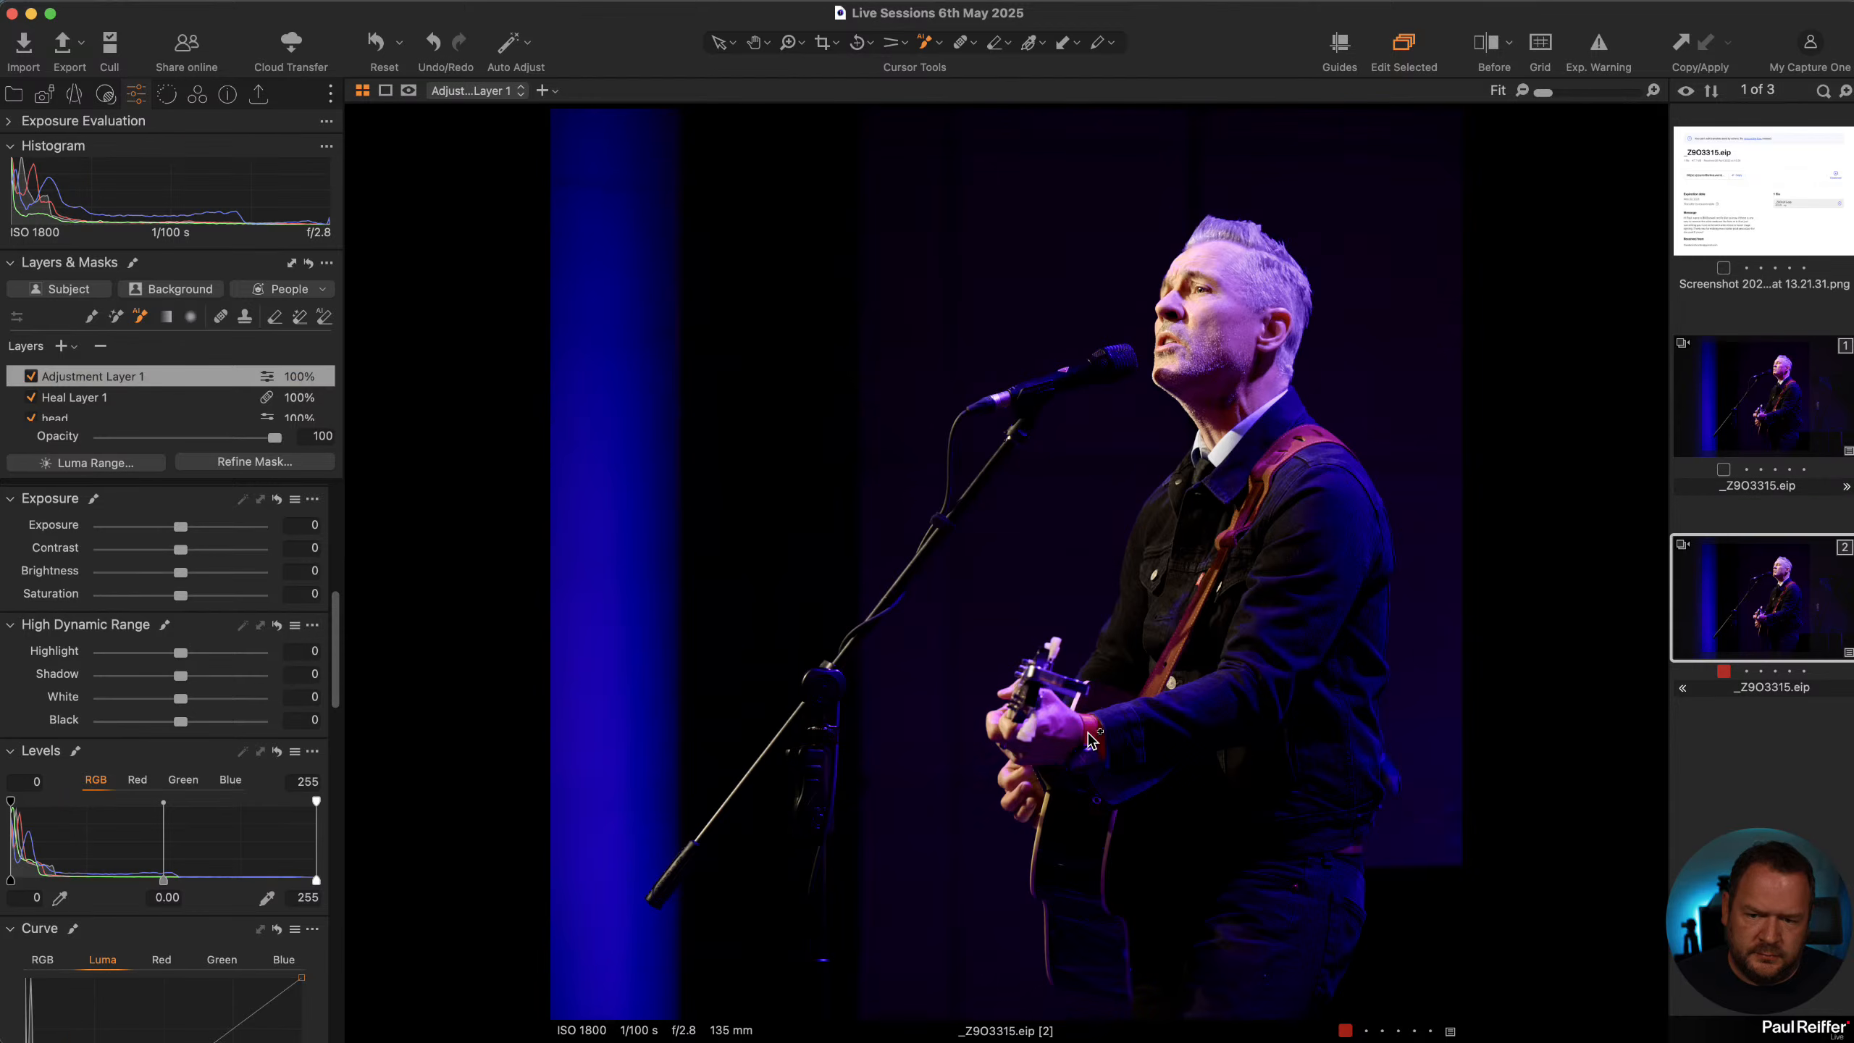
{"action": "left_click", "coordinate": [1040, 727]}
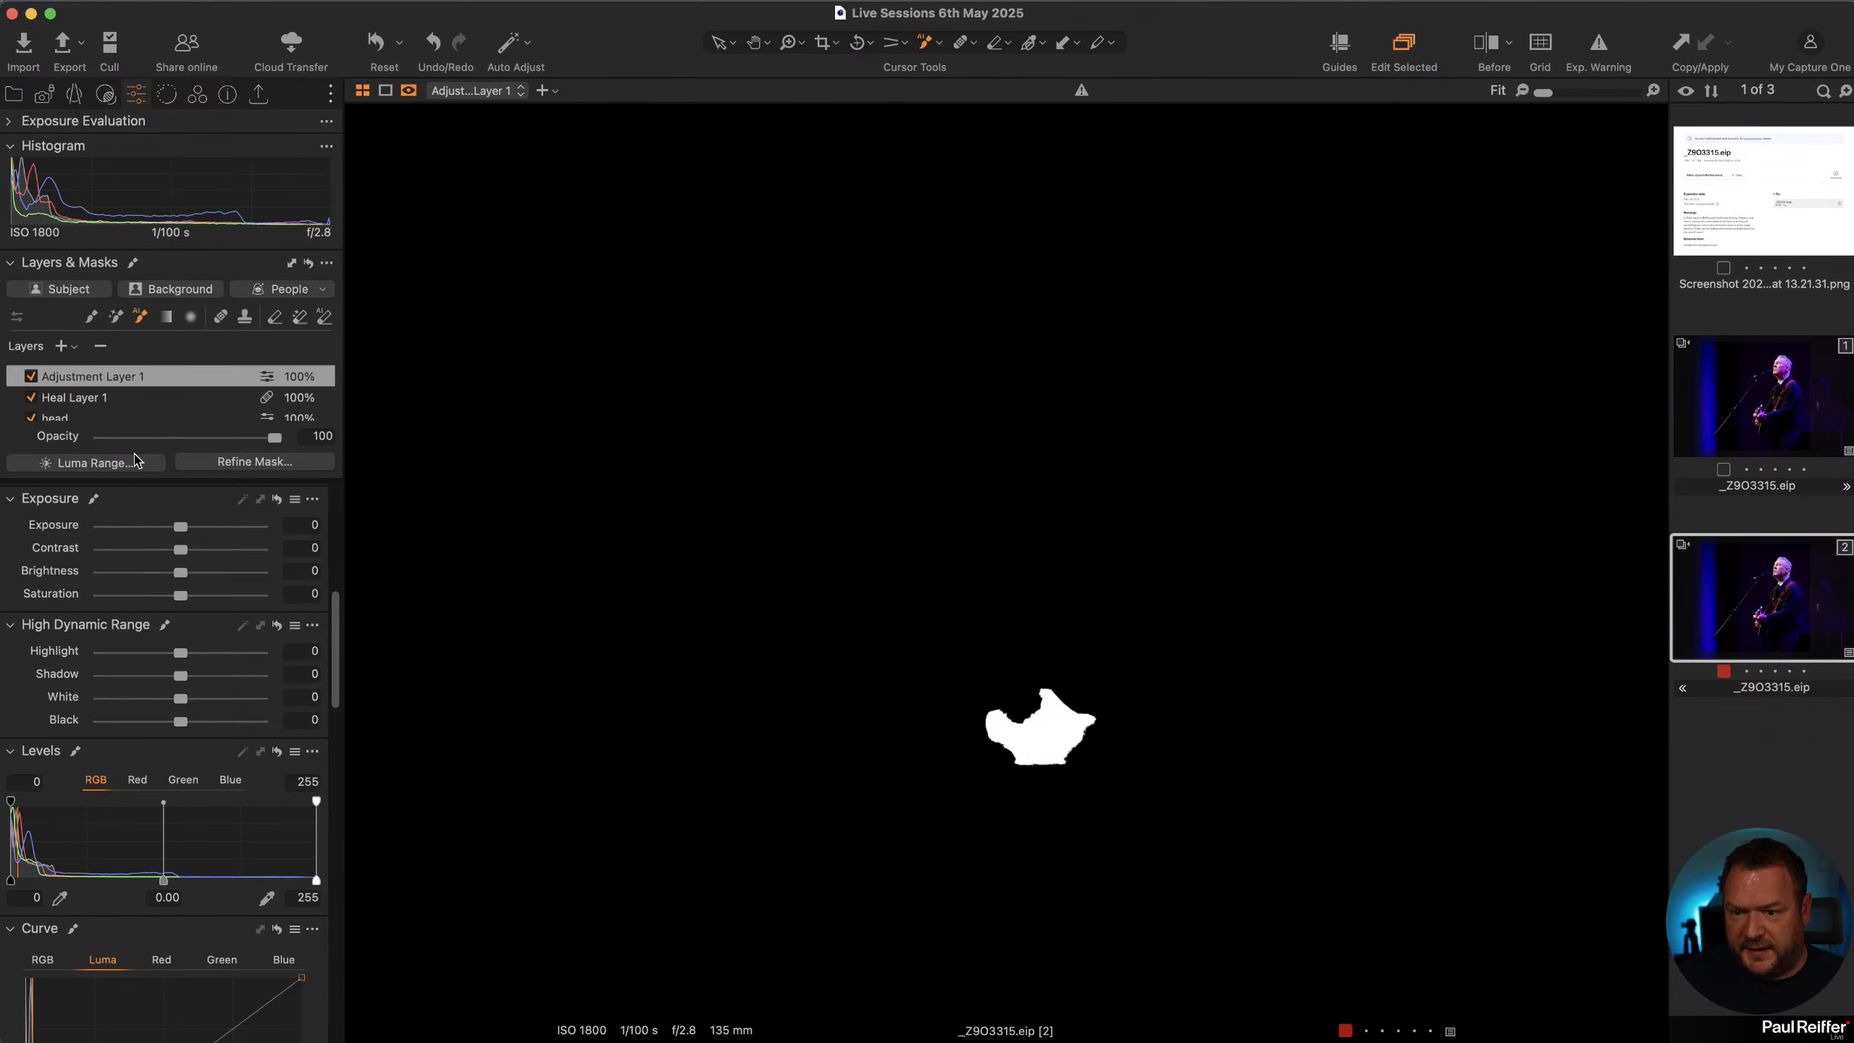
{"action": "left_click", "coordinate": [283, 463]}
{"action": "left_click_drag", "start_coordinate": [1449, 276], "coordinate": [1460, 276]}
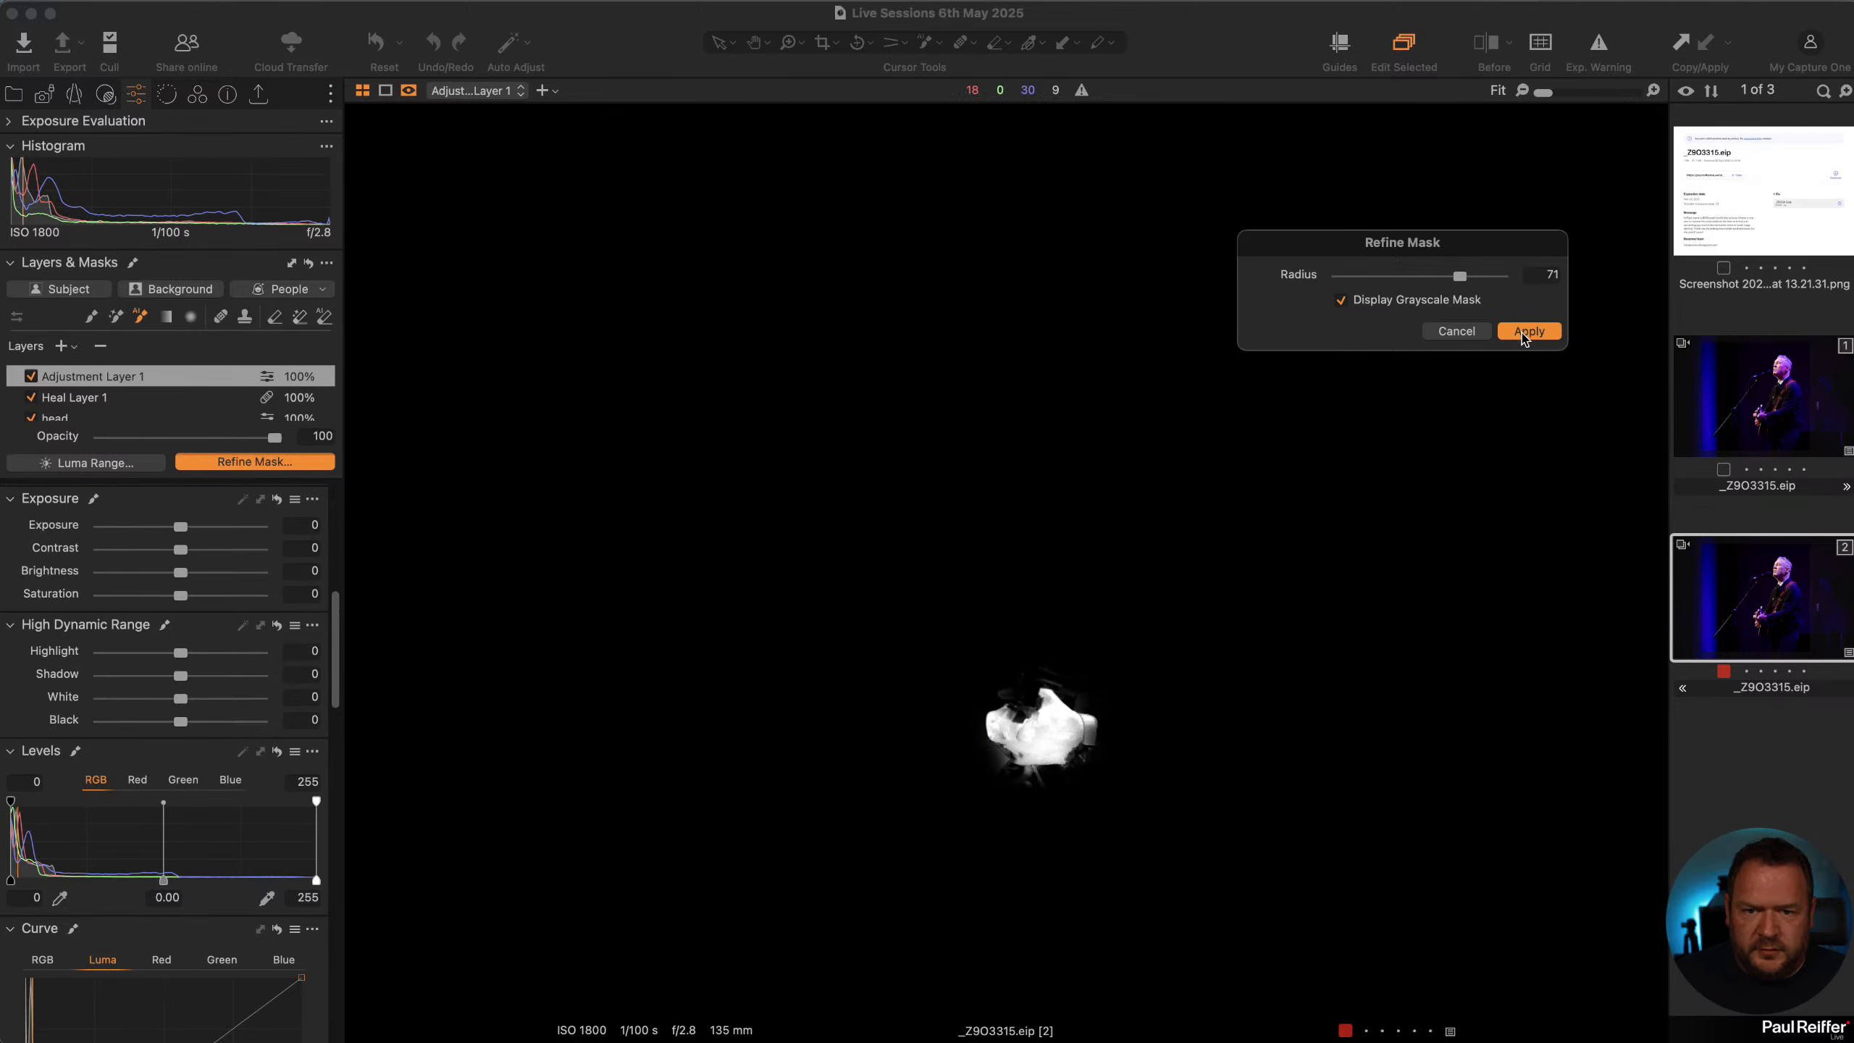
{"action": "left_click", "coordinate": [1524, 334]}
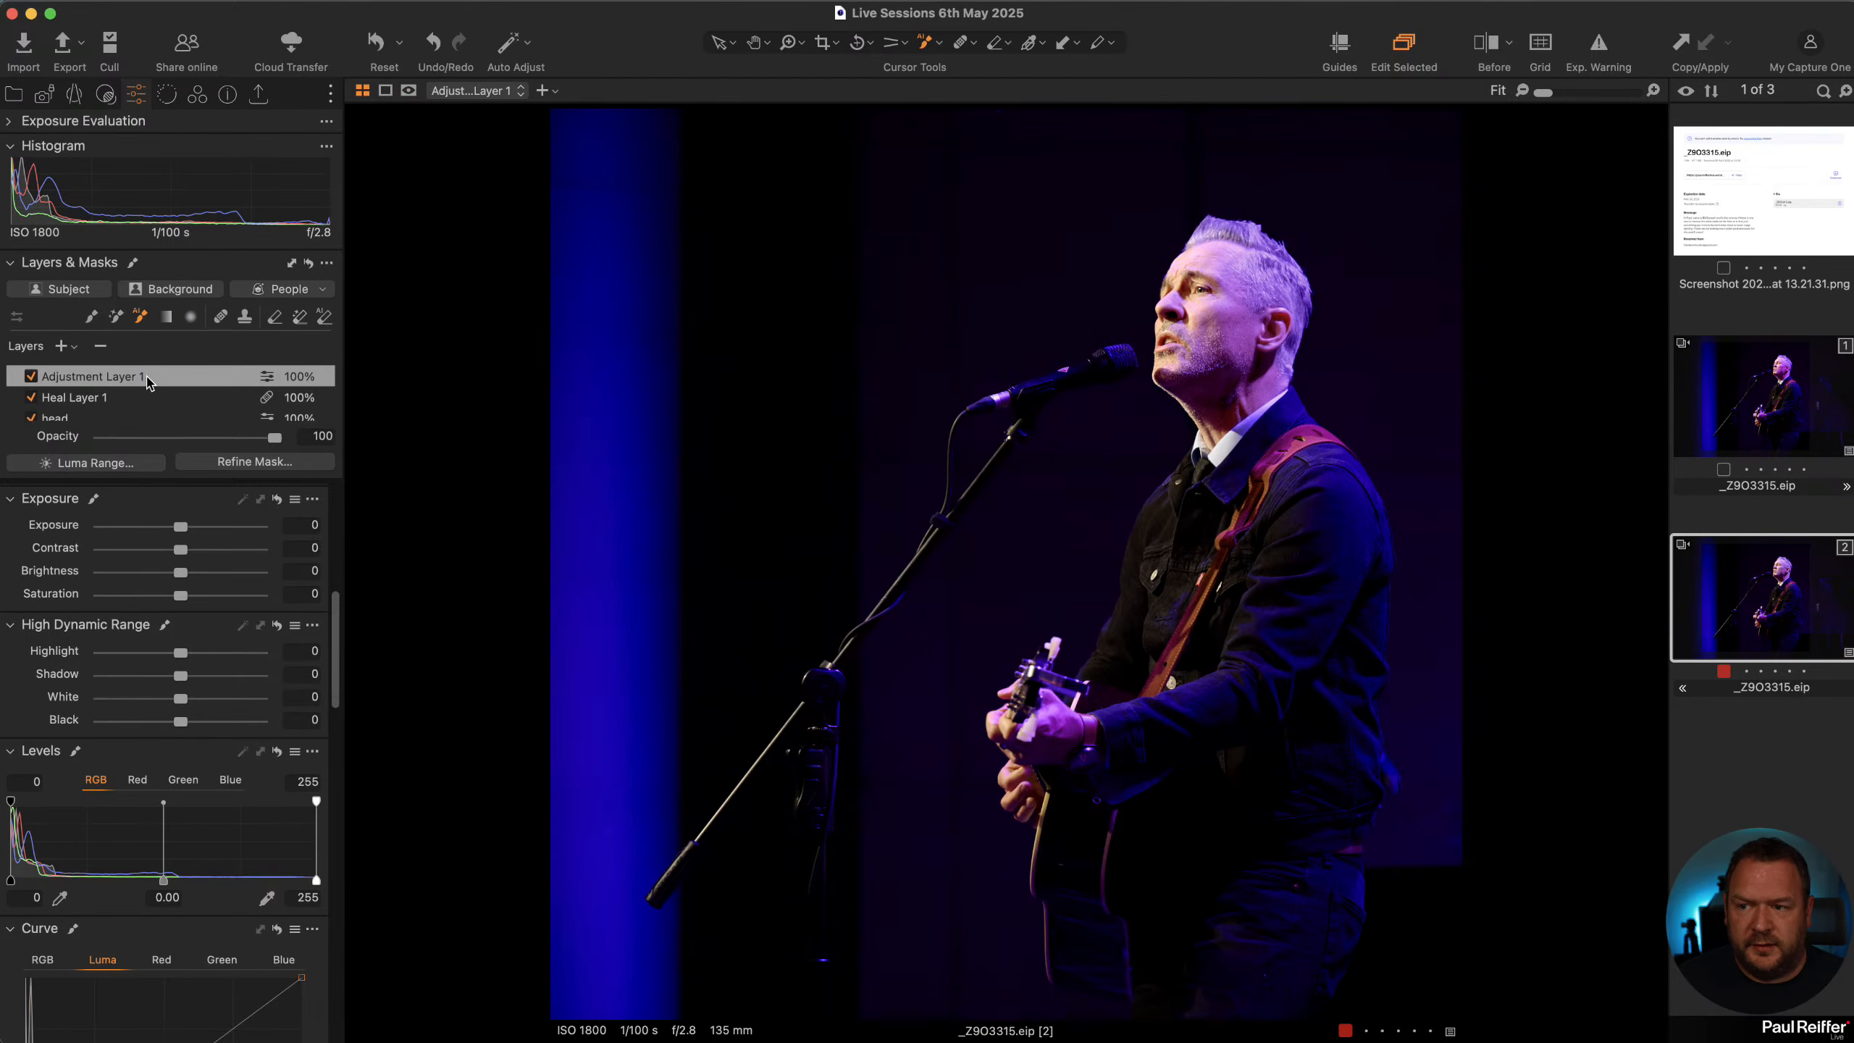
{"action": "right_click", "coordinate": [147, 378]}
{"action": "mouse_move", "coordinate": [307, 539]}
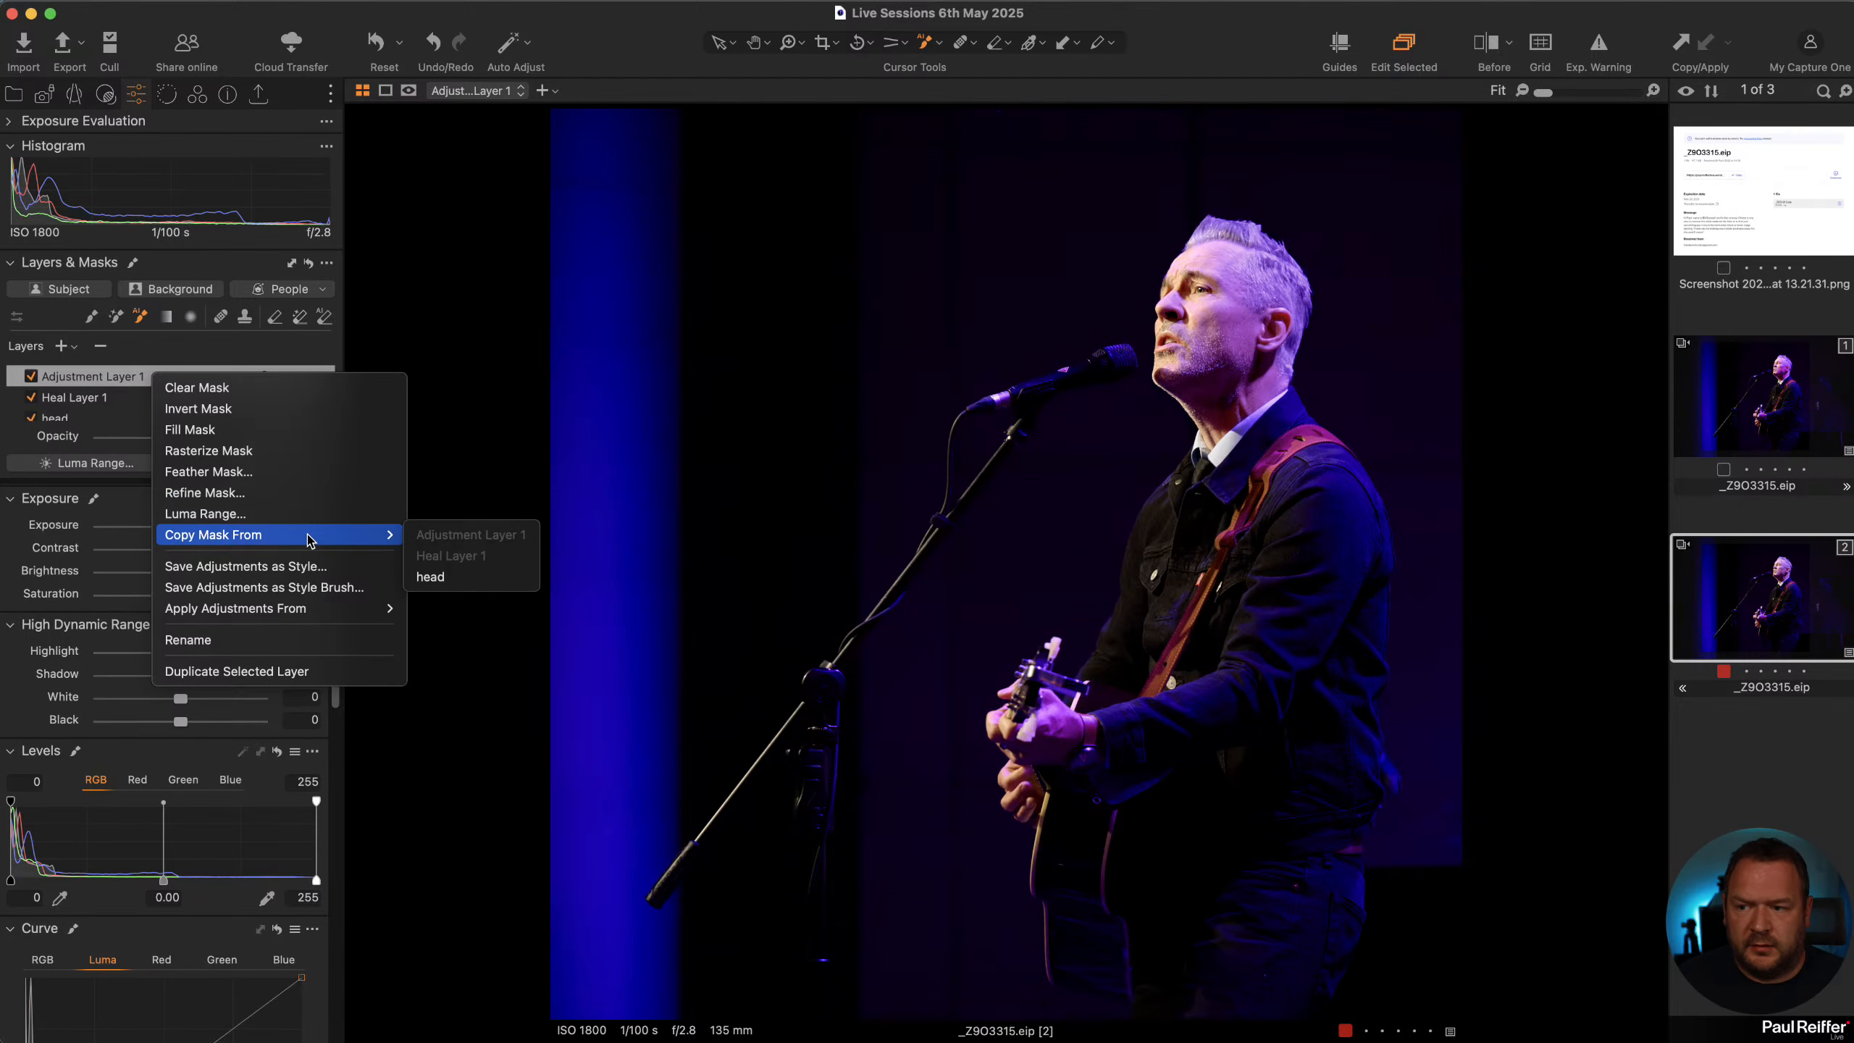
{"action": "left_click", "coordinate": [263, 587]}
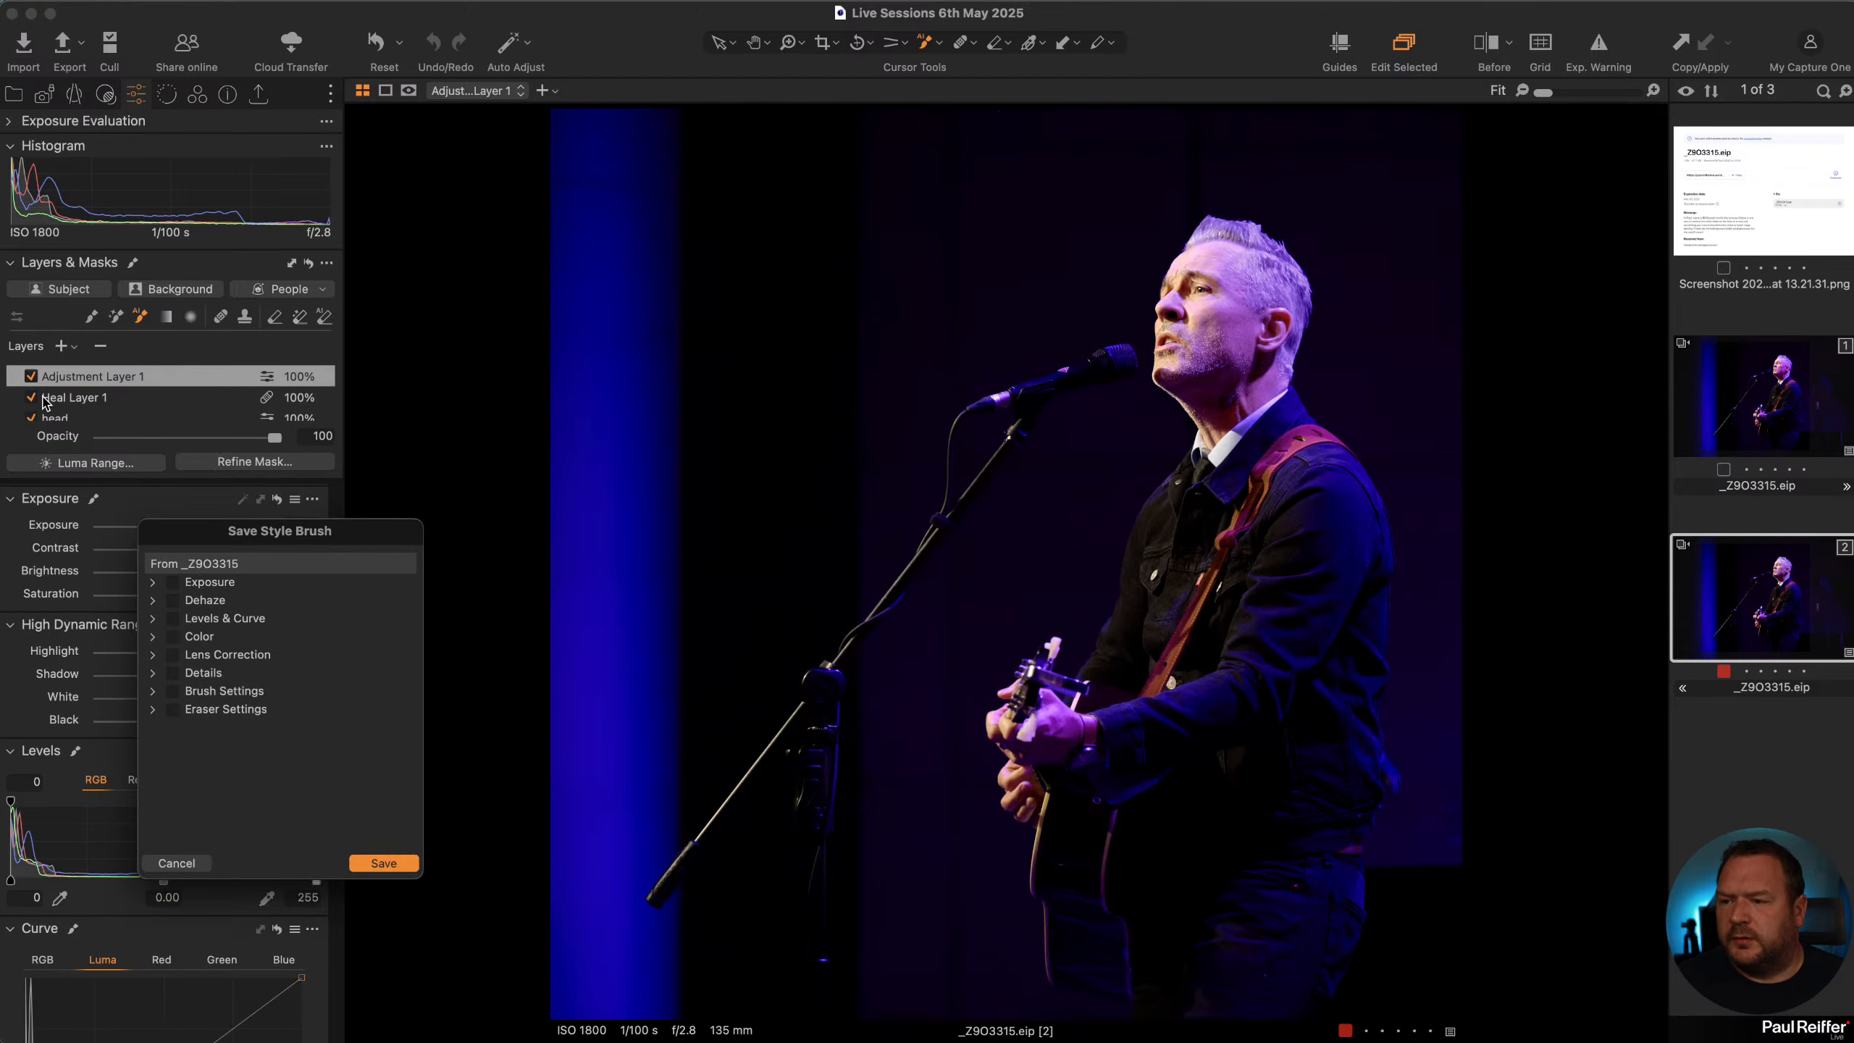
{"action": "left_click", "coordinate": [177, 863]}
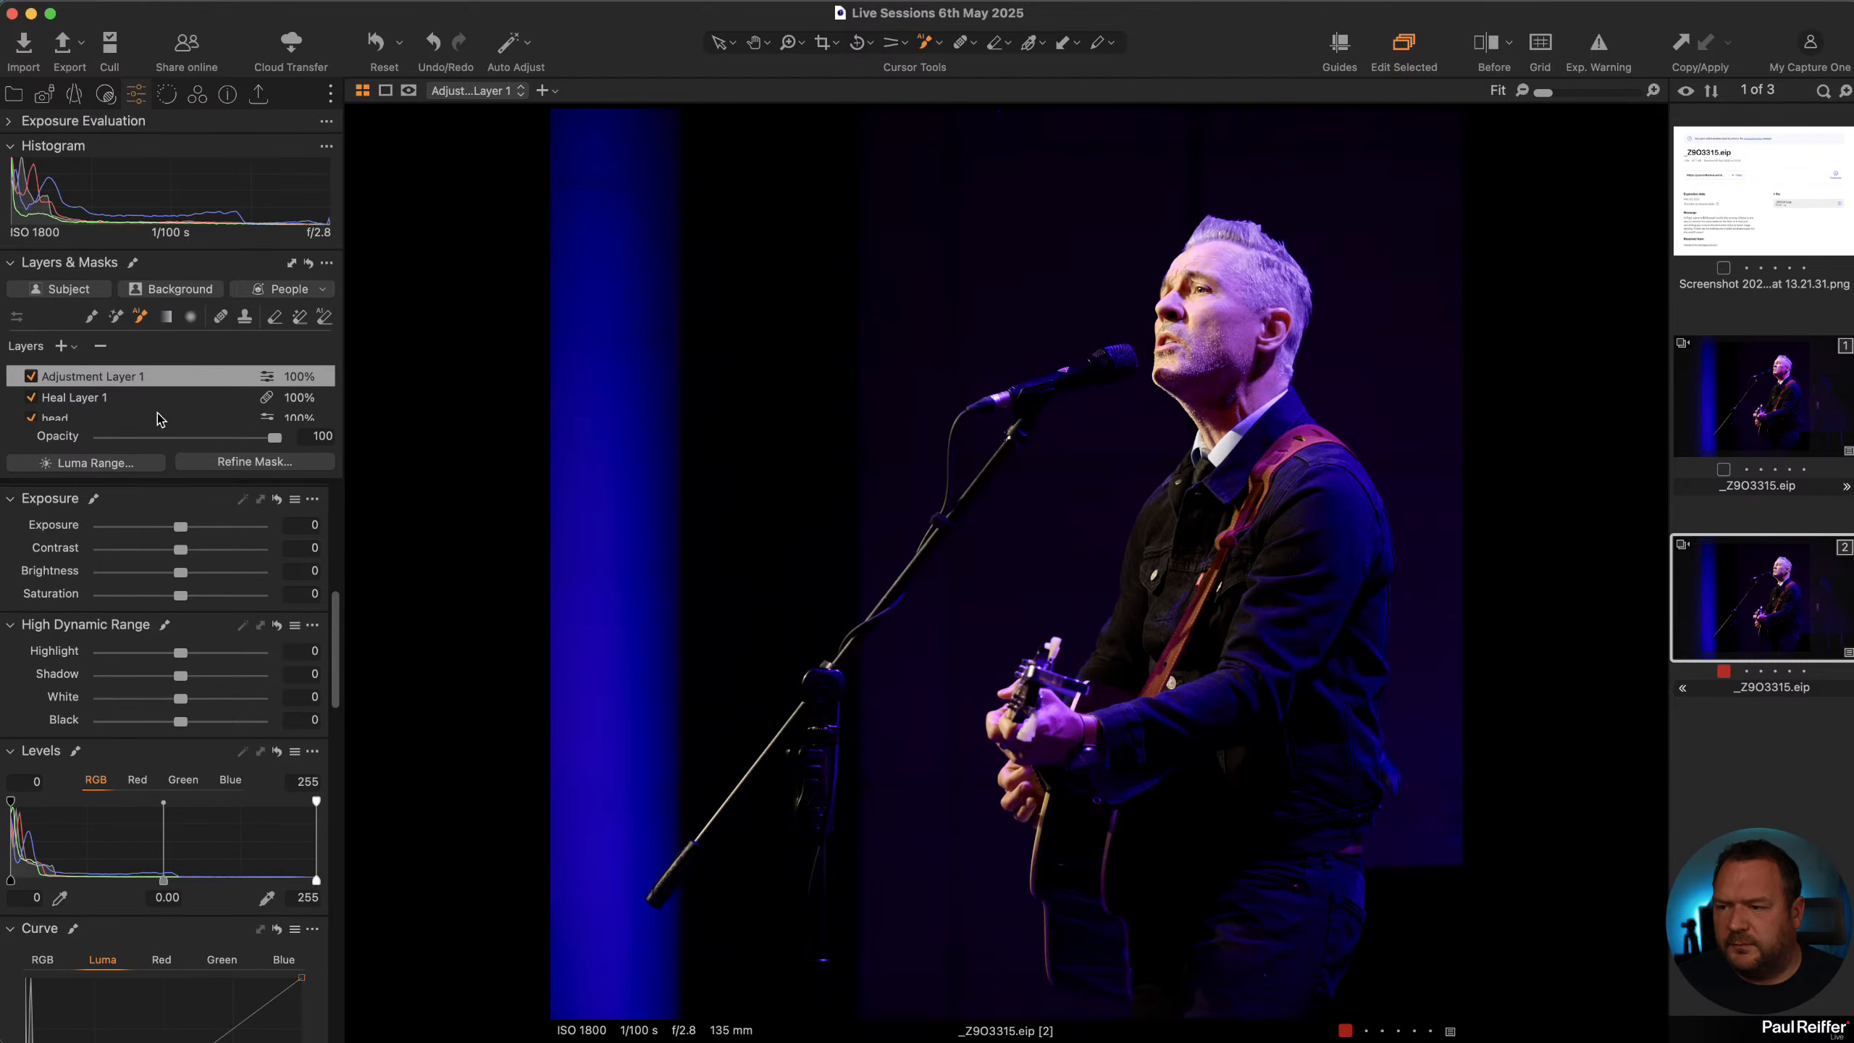
Save the head layer's adjustments as a style named Head and Hands in the Styles folder
{"action": "scroll", "coordinate": [159, 422], "scroll_direction": "down", "scroll_amount": 1}
{"action": "left_click", "coordinate": [98, 397]}
{"action": "right_click", "coordinate": [86, 397]}
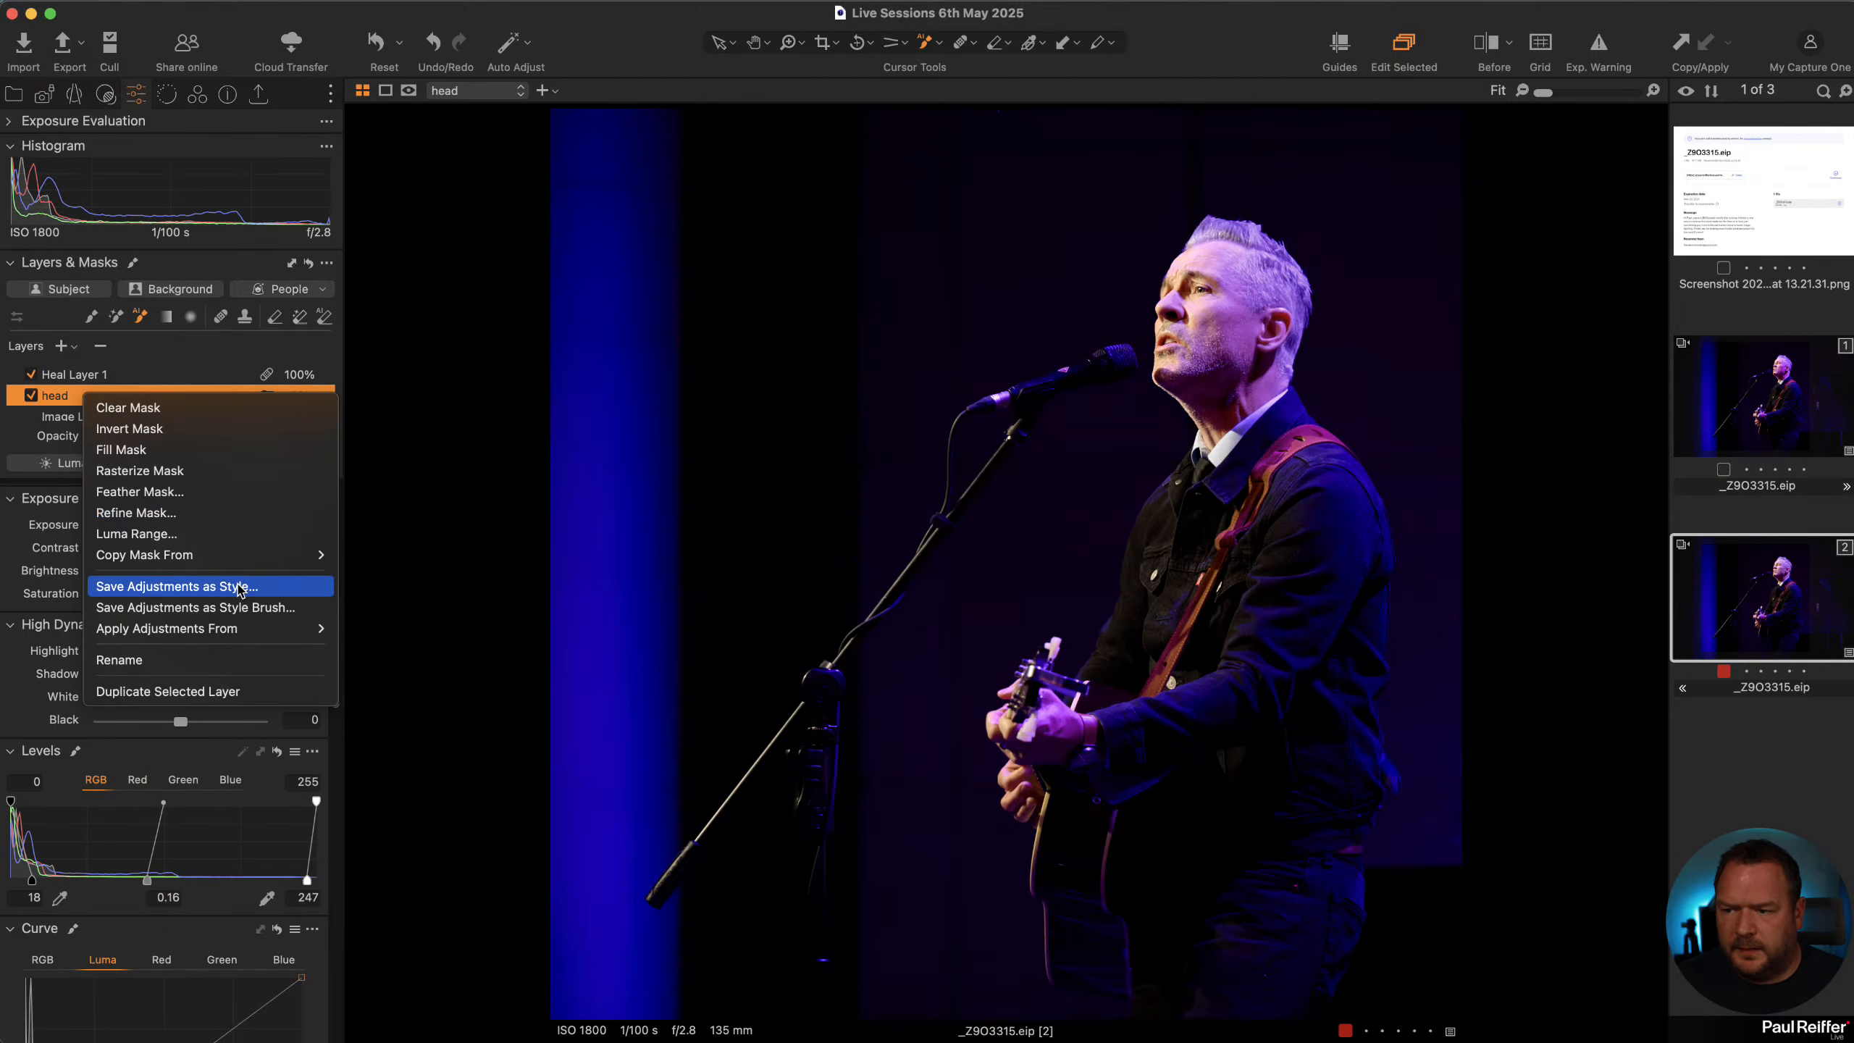
{"action": "left_click", "coordinate": [263, 587]}
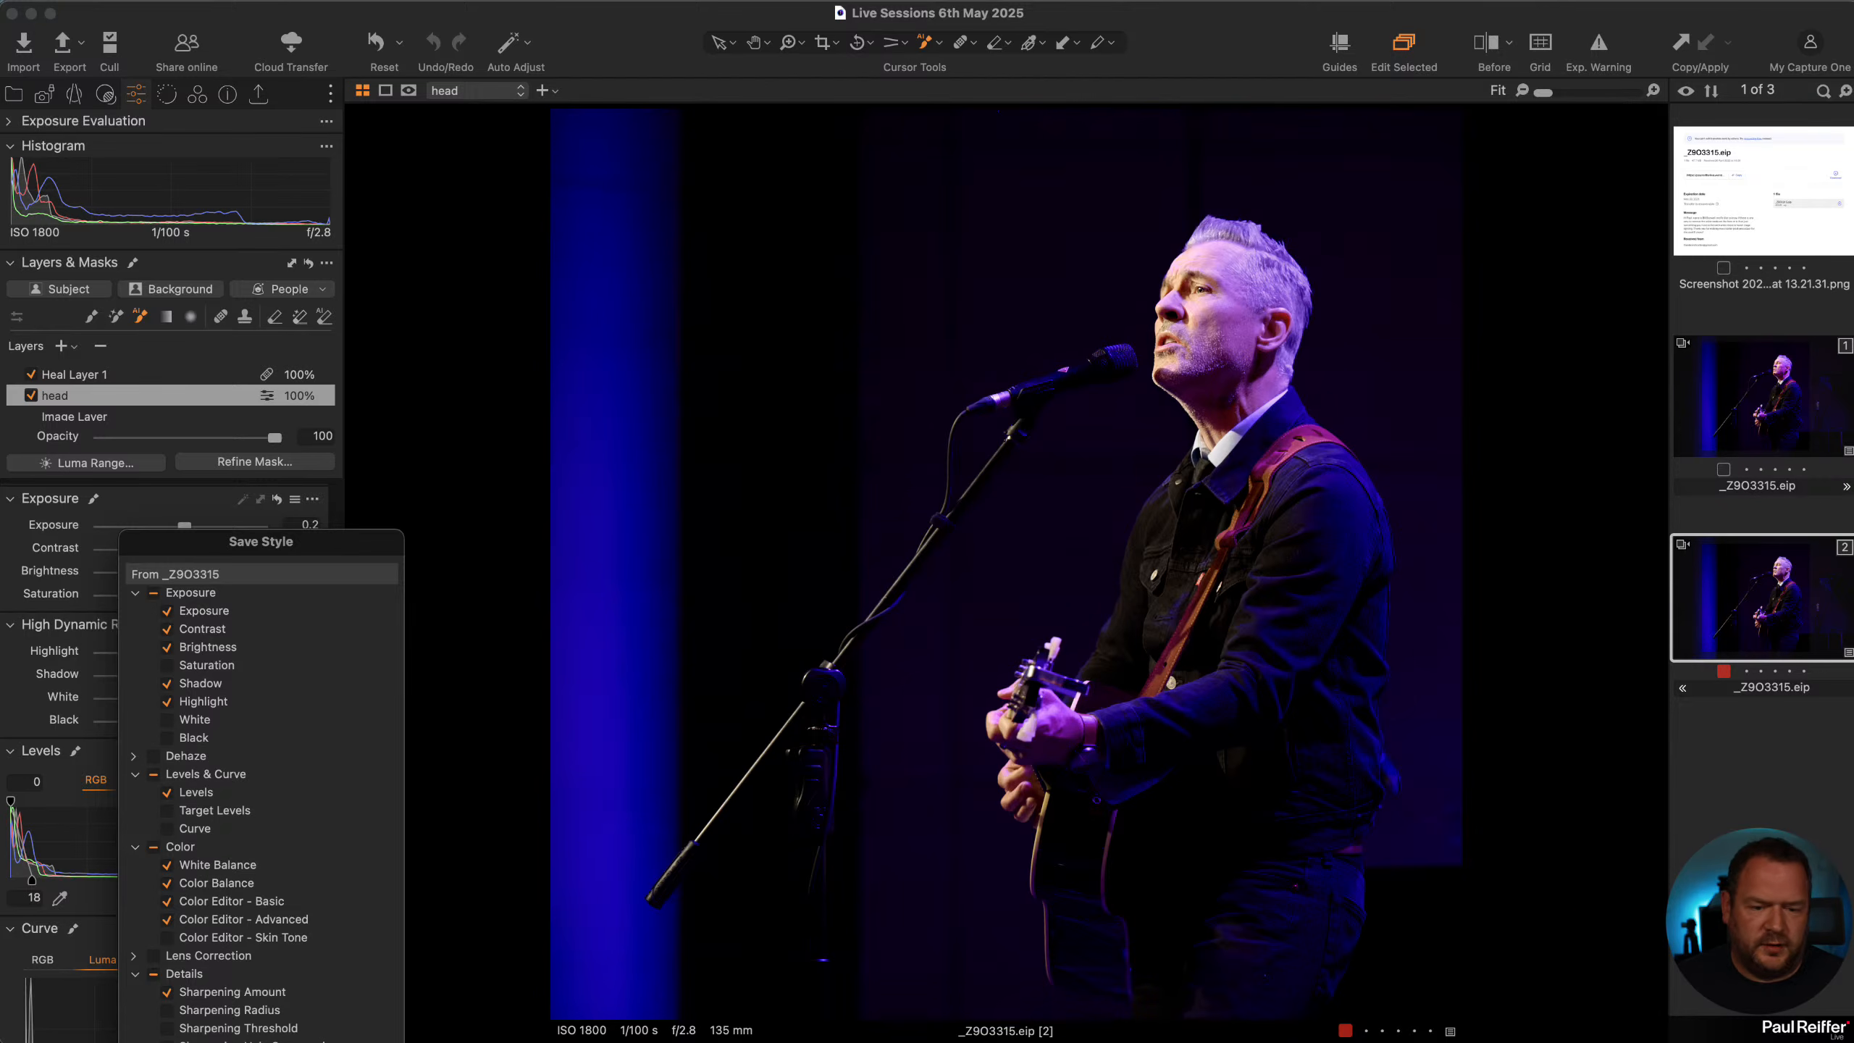
{"action": "key", "text": "Return"}
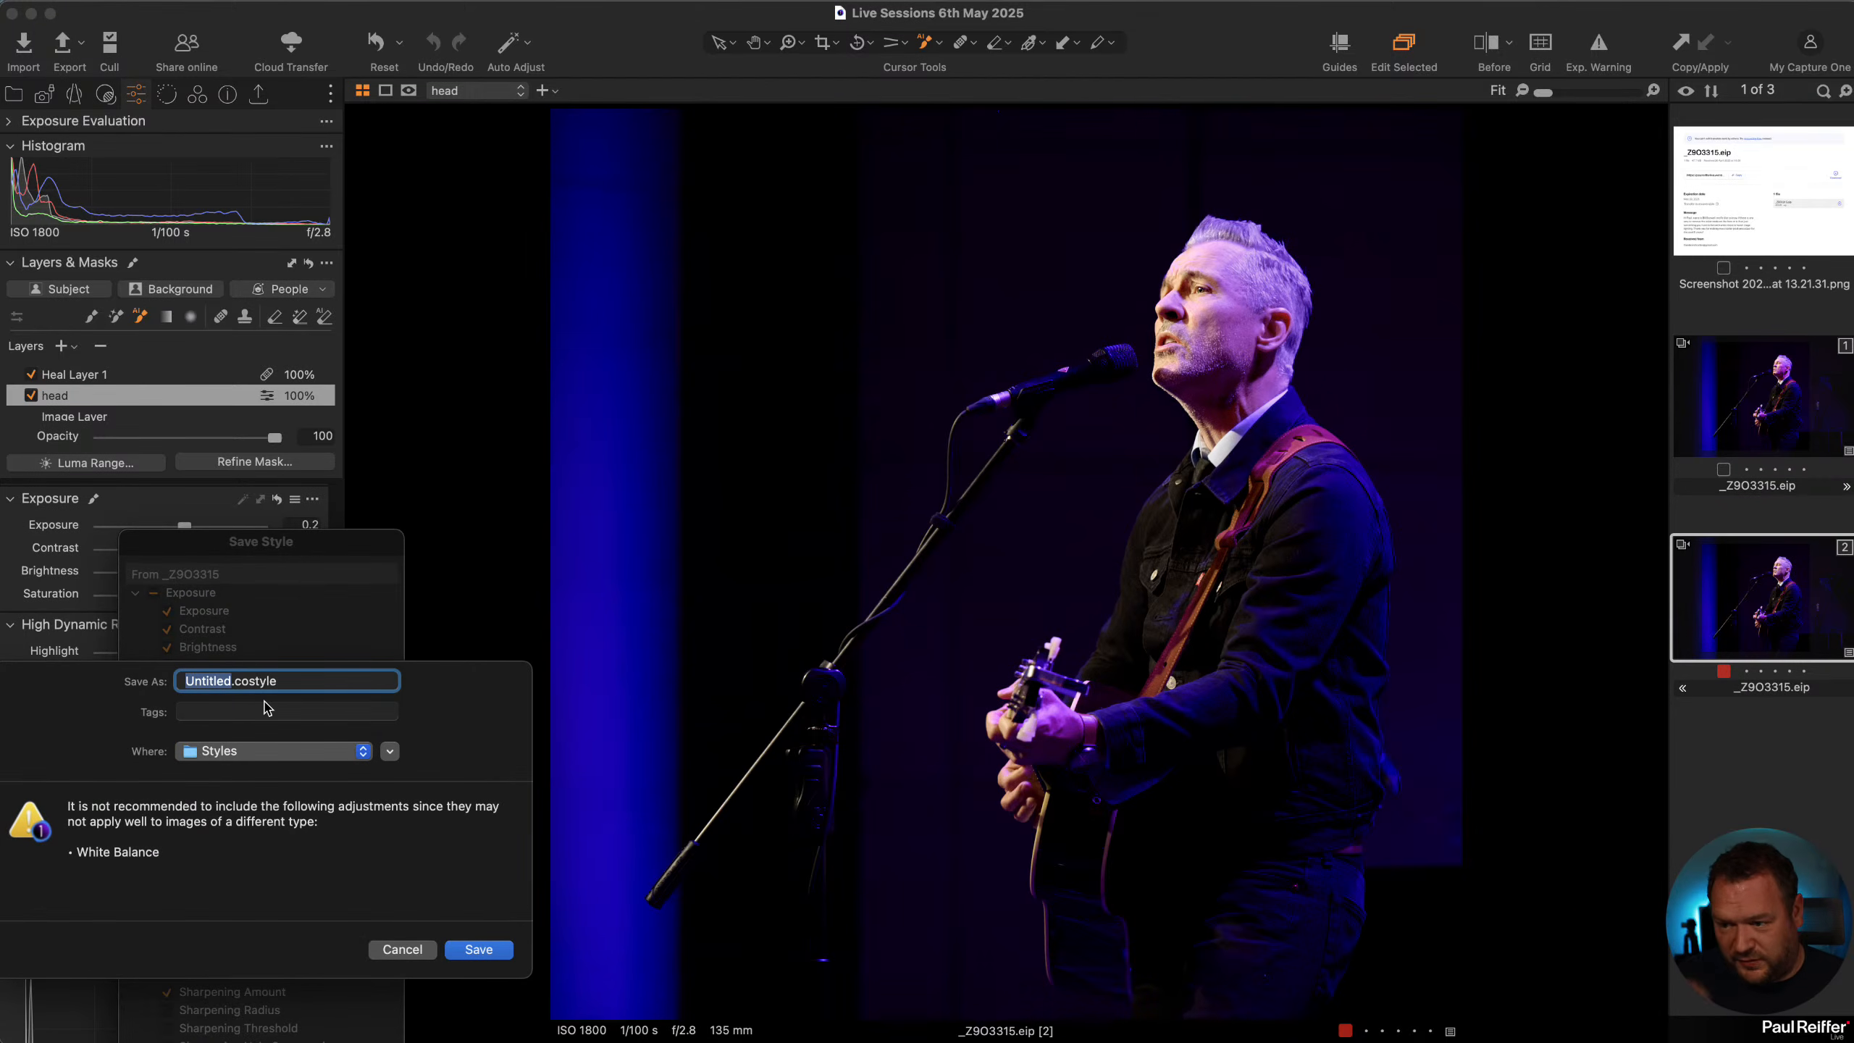
{"action": "type", "text": "Head and Hands"}
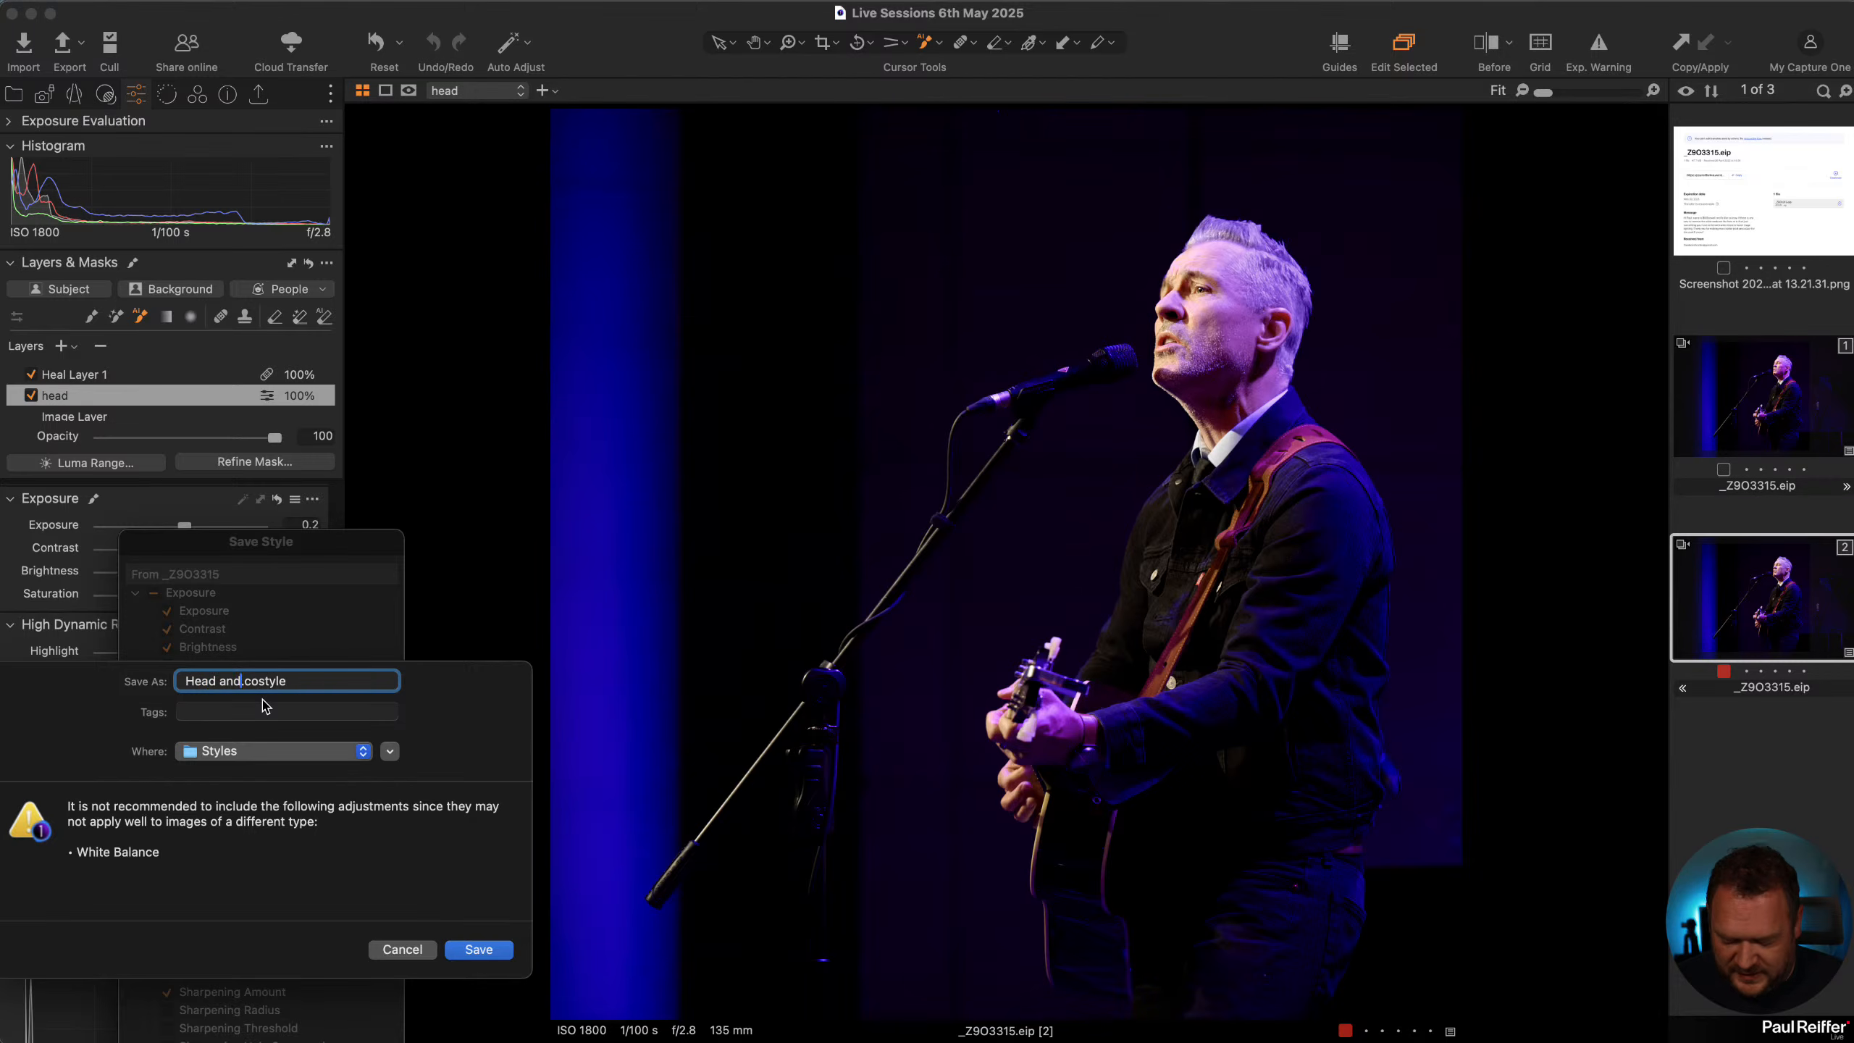
{"action": "key", "text": "Return"}
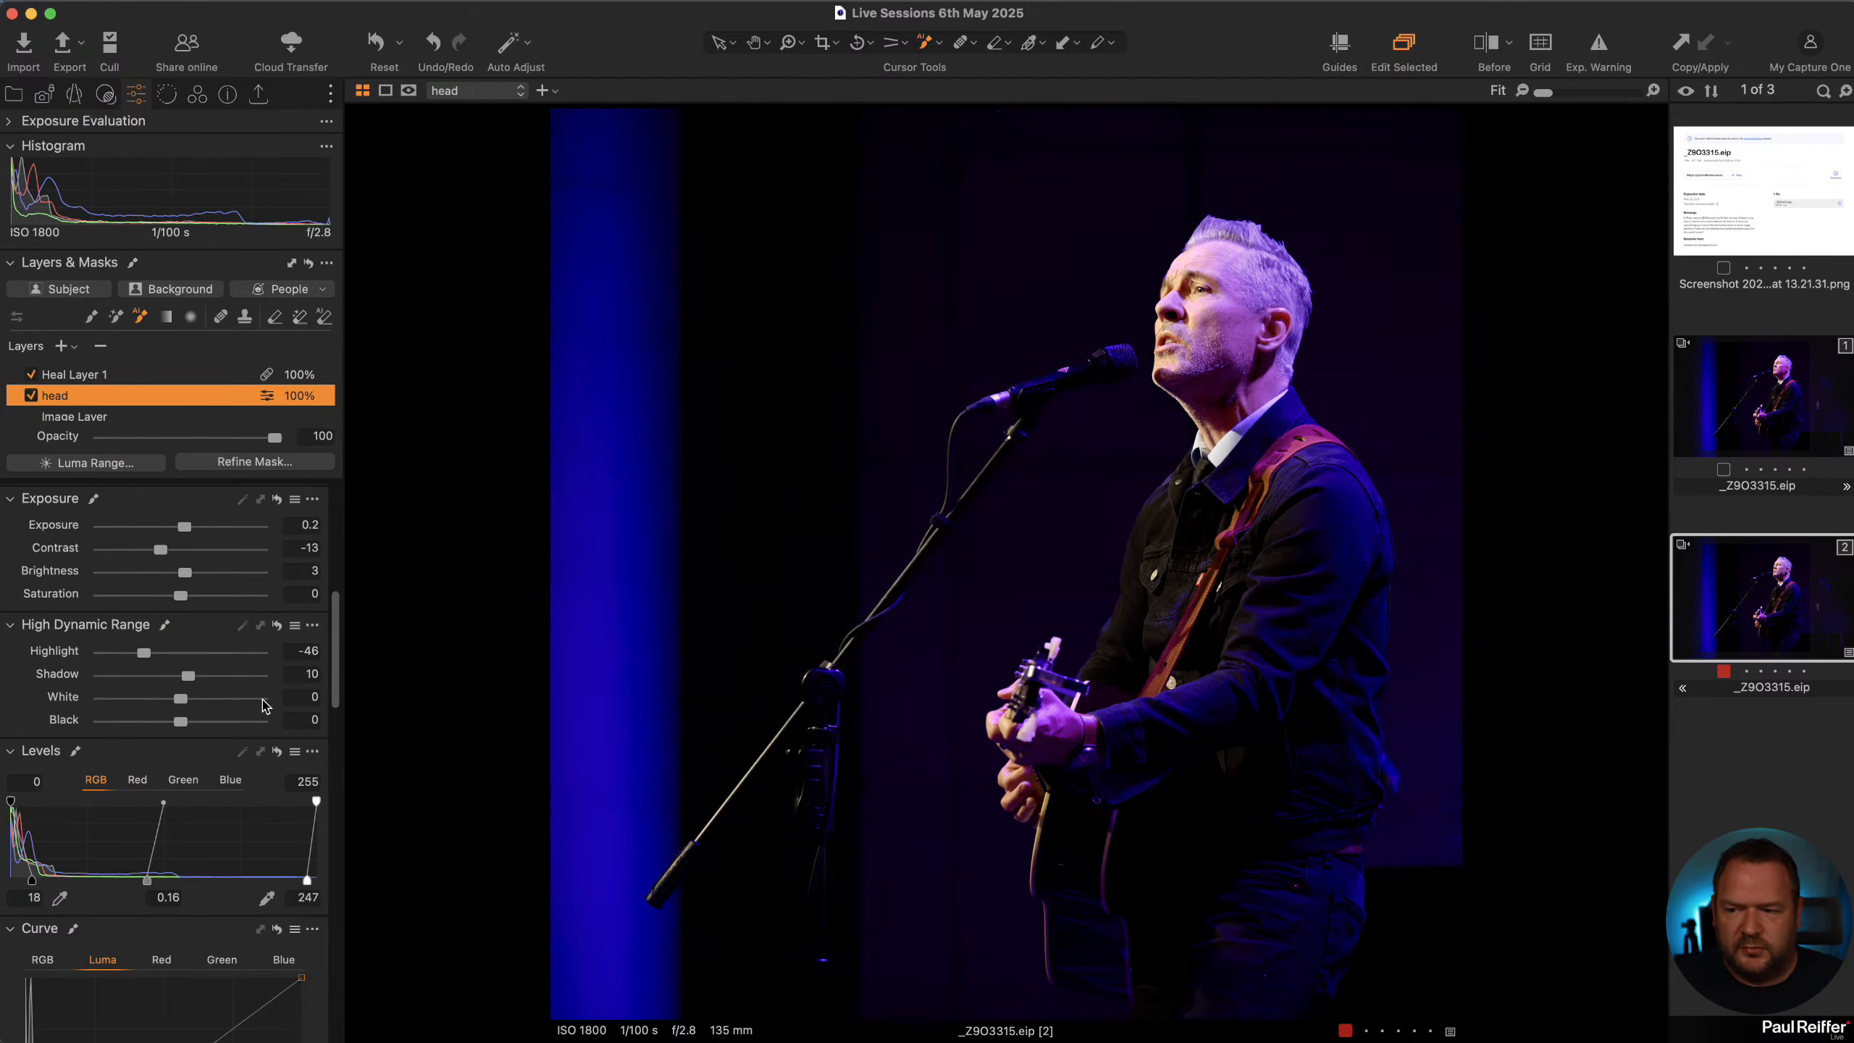
Apply the custom style Head and Hands to the new hand layer
{"action": "key", "text": "super+l"}
{"action": "left_click", "coordinate": [99, 378]}
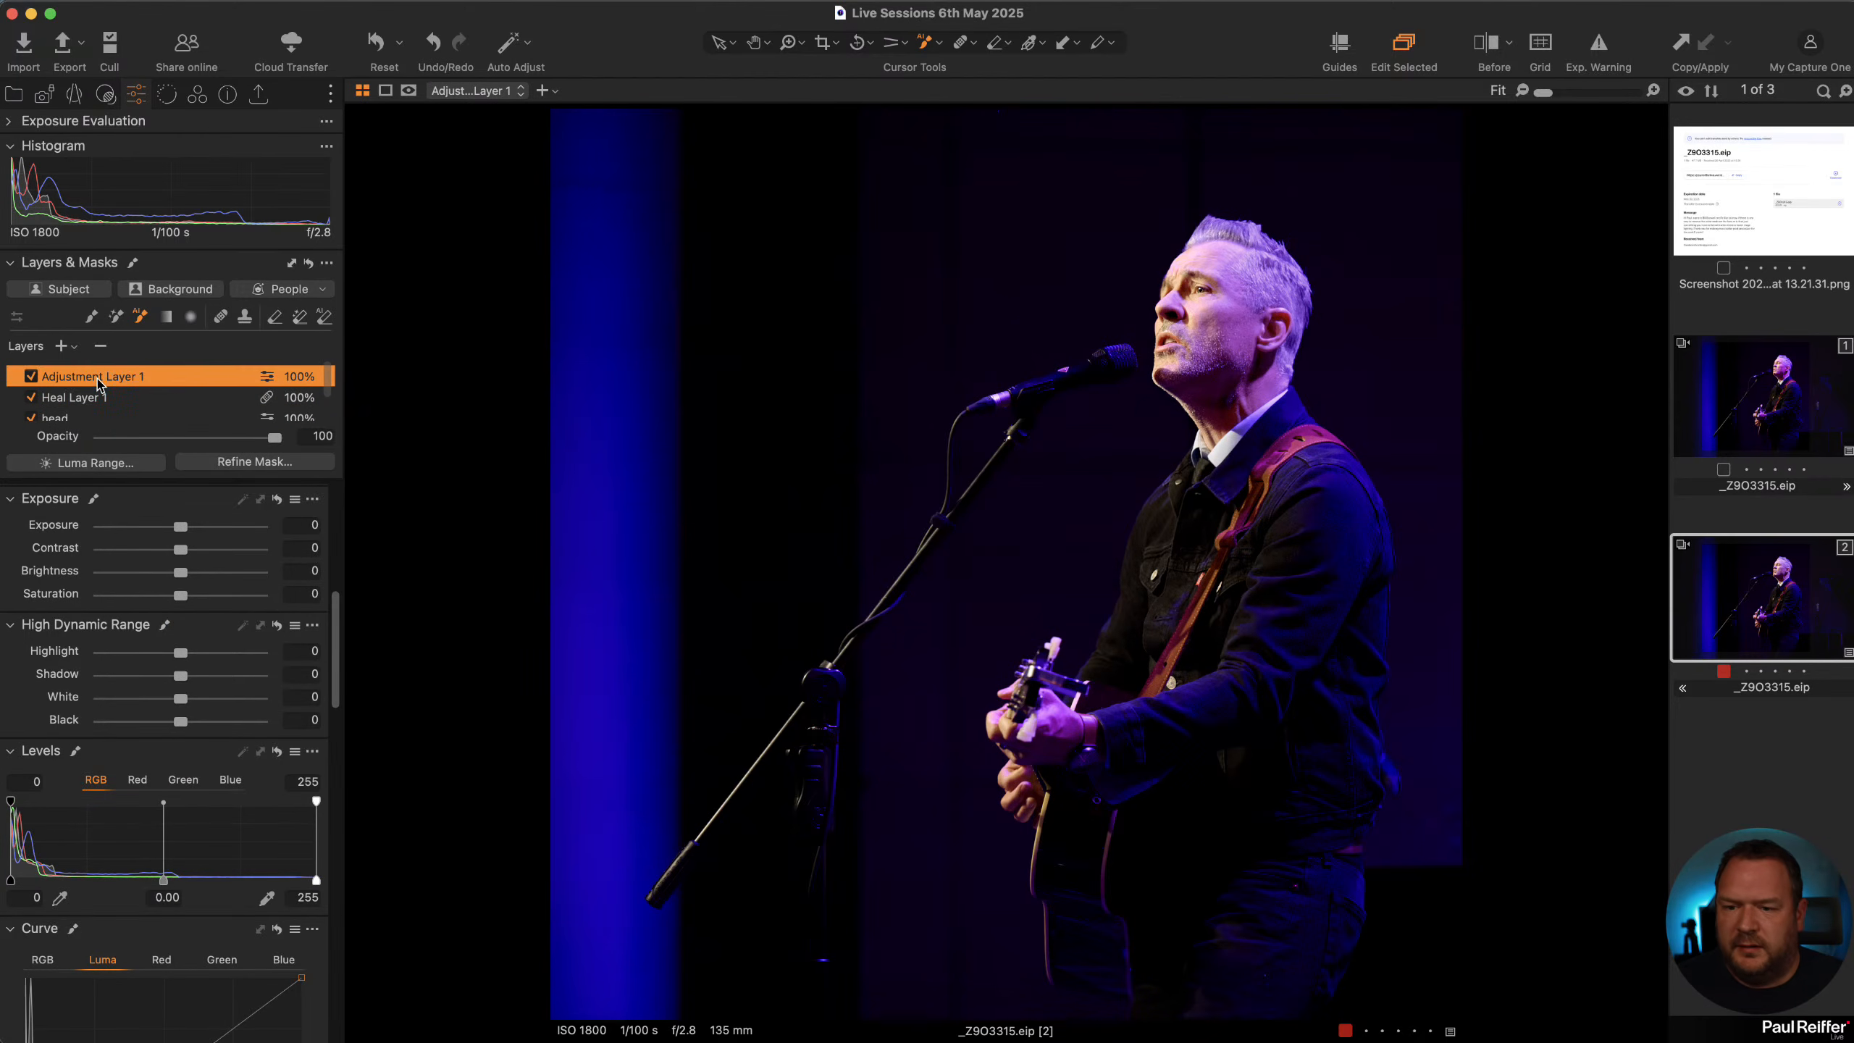
{"action": "right_click", "coordinate": [98, 380]}
{"action": "mouse_move", "coordinate": [237, 612]}
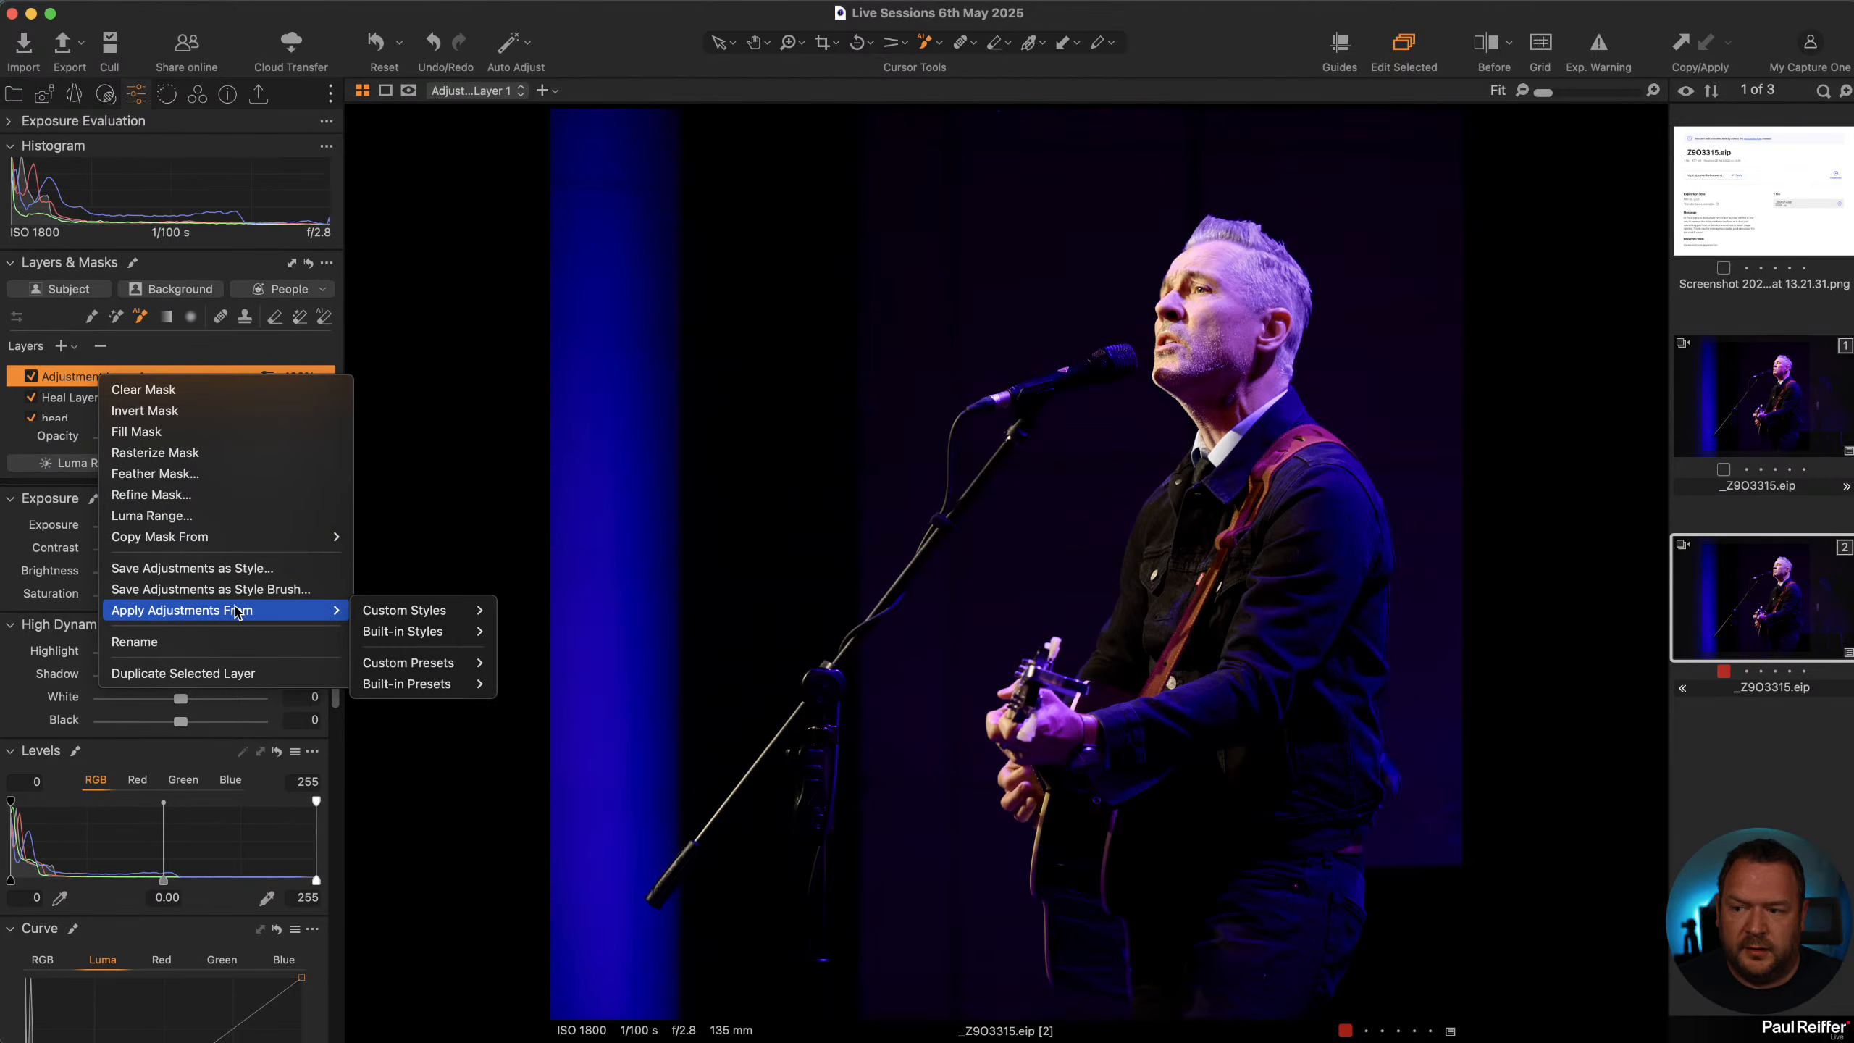
{"action": "mouse_move", "coordinate": [402, 616]}
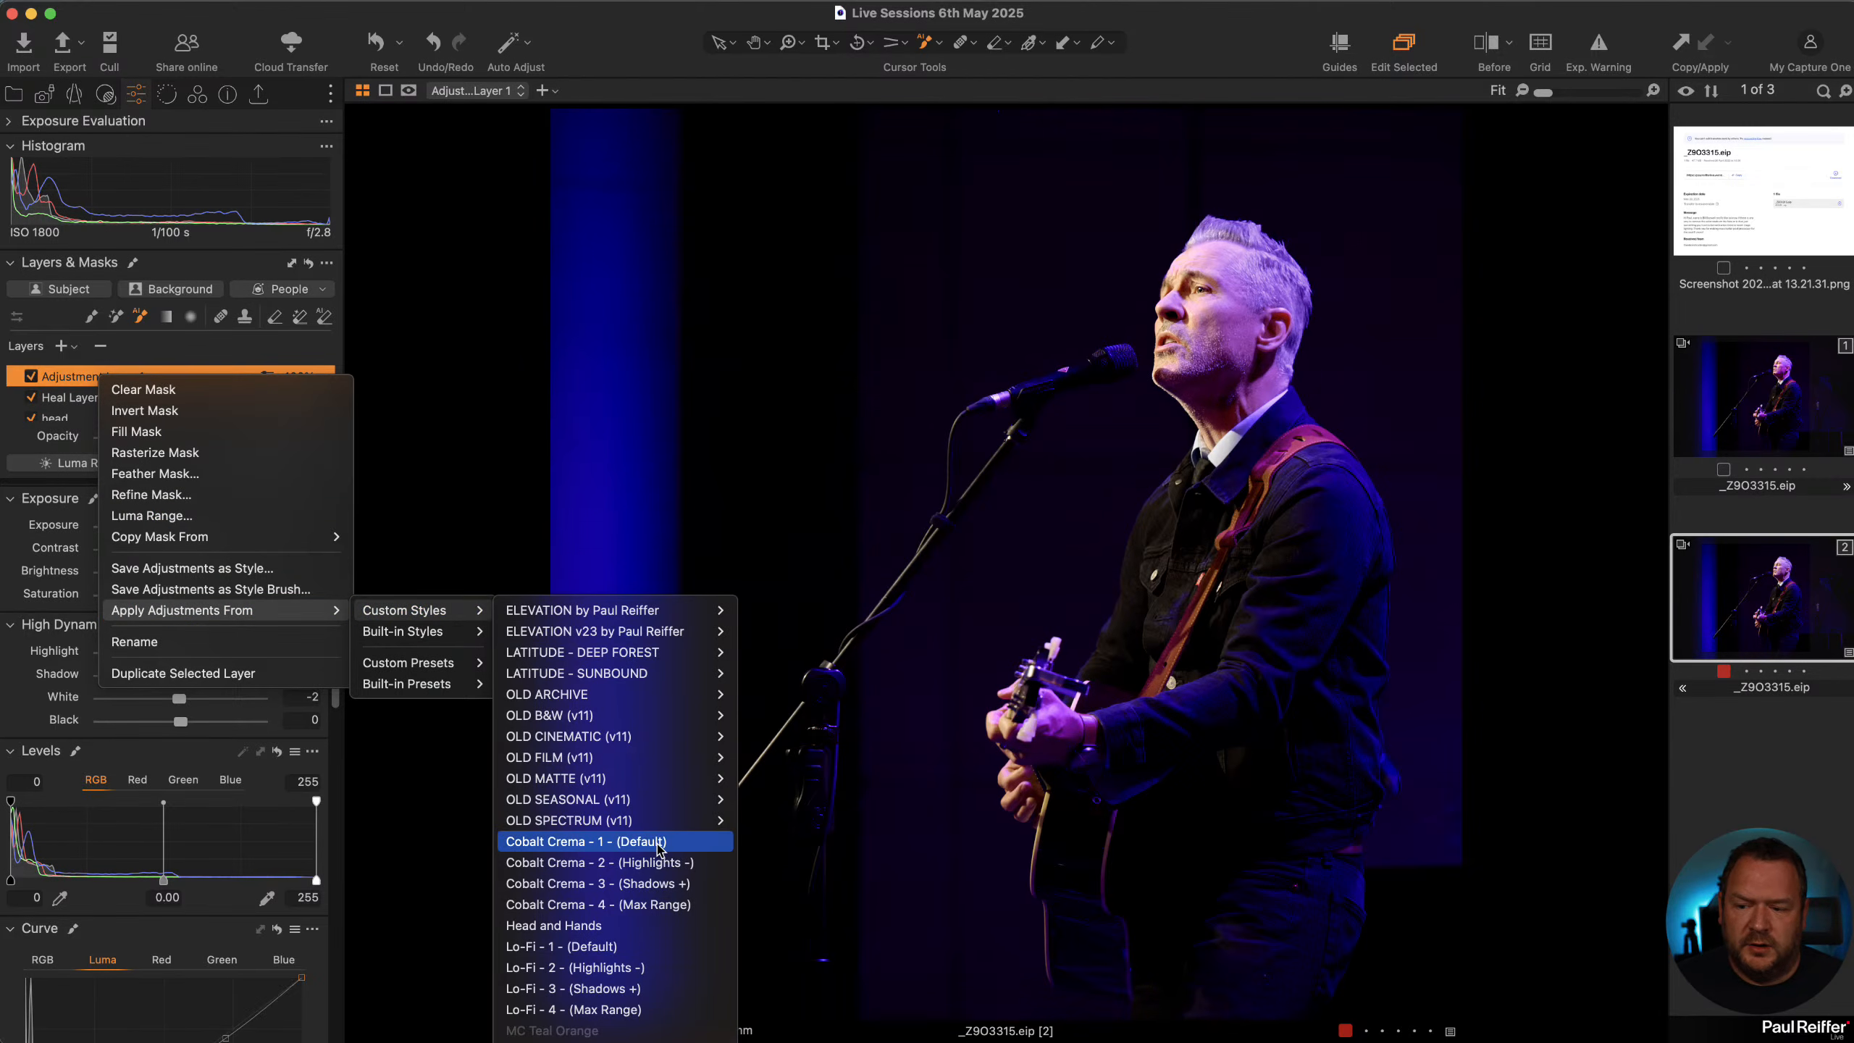
{"action": "left_click", "coordinate": [608, 926]}
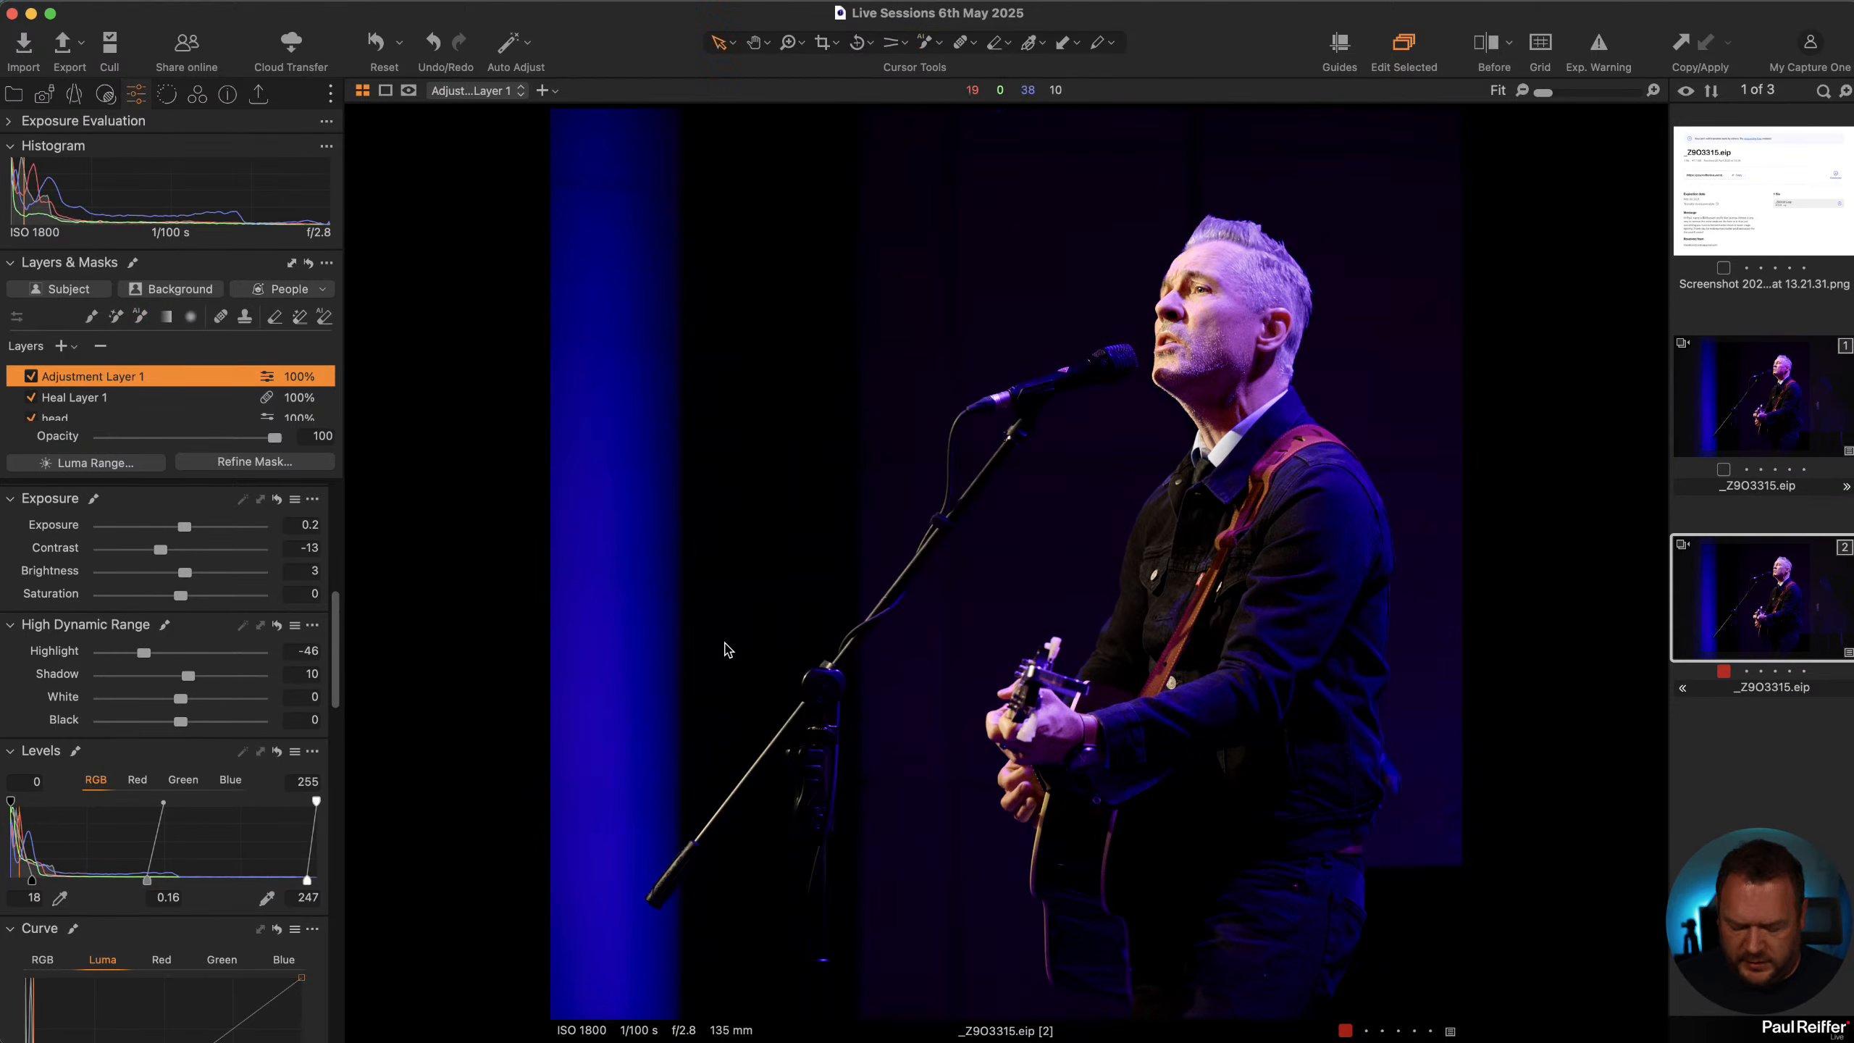
Toggle the hand layer off and on to check its effect, and view the first variant for comparison
{"action": "left_click", "coordinate": [29, 376]}
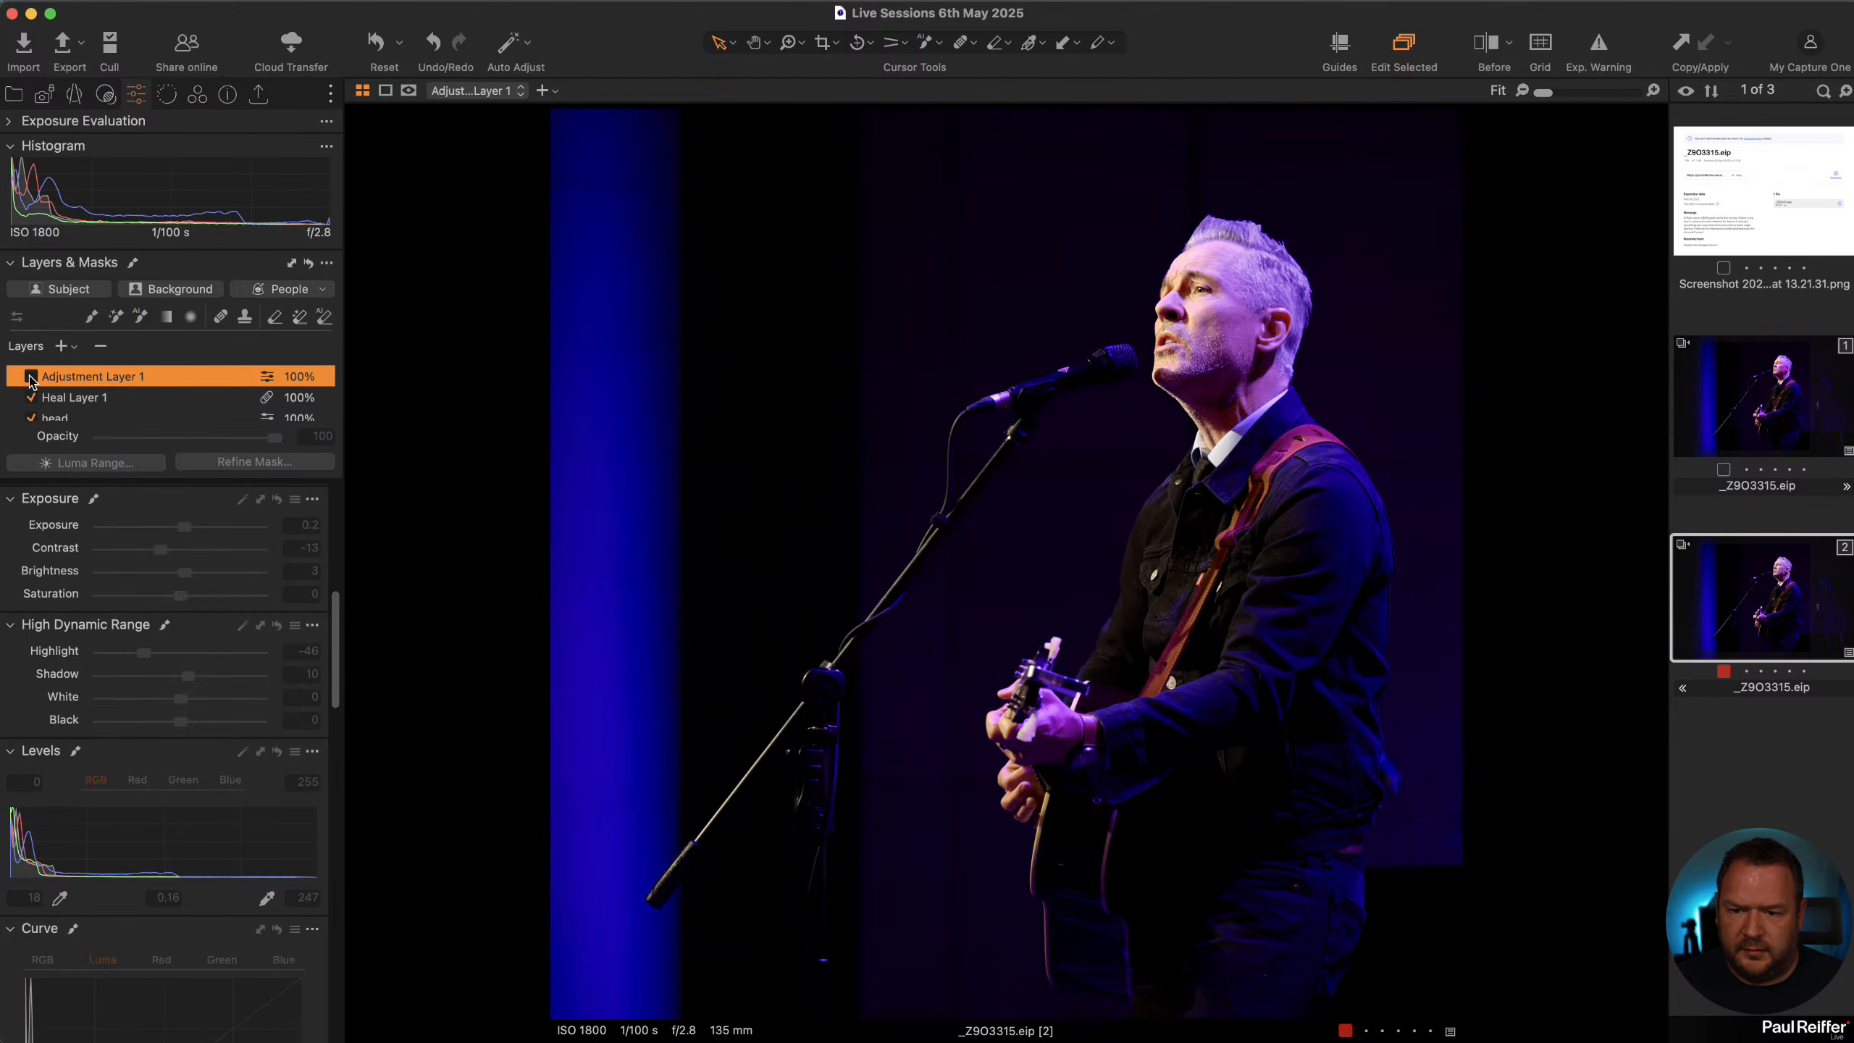
{"action": "left_click", "coordinate": [30, 376]}
{"action": "left_click", "coordinate": [30, 376]}
{"action": "left_click", "coordinate": [29, 376]}
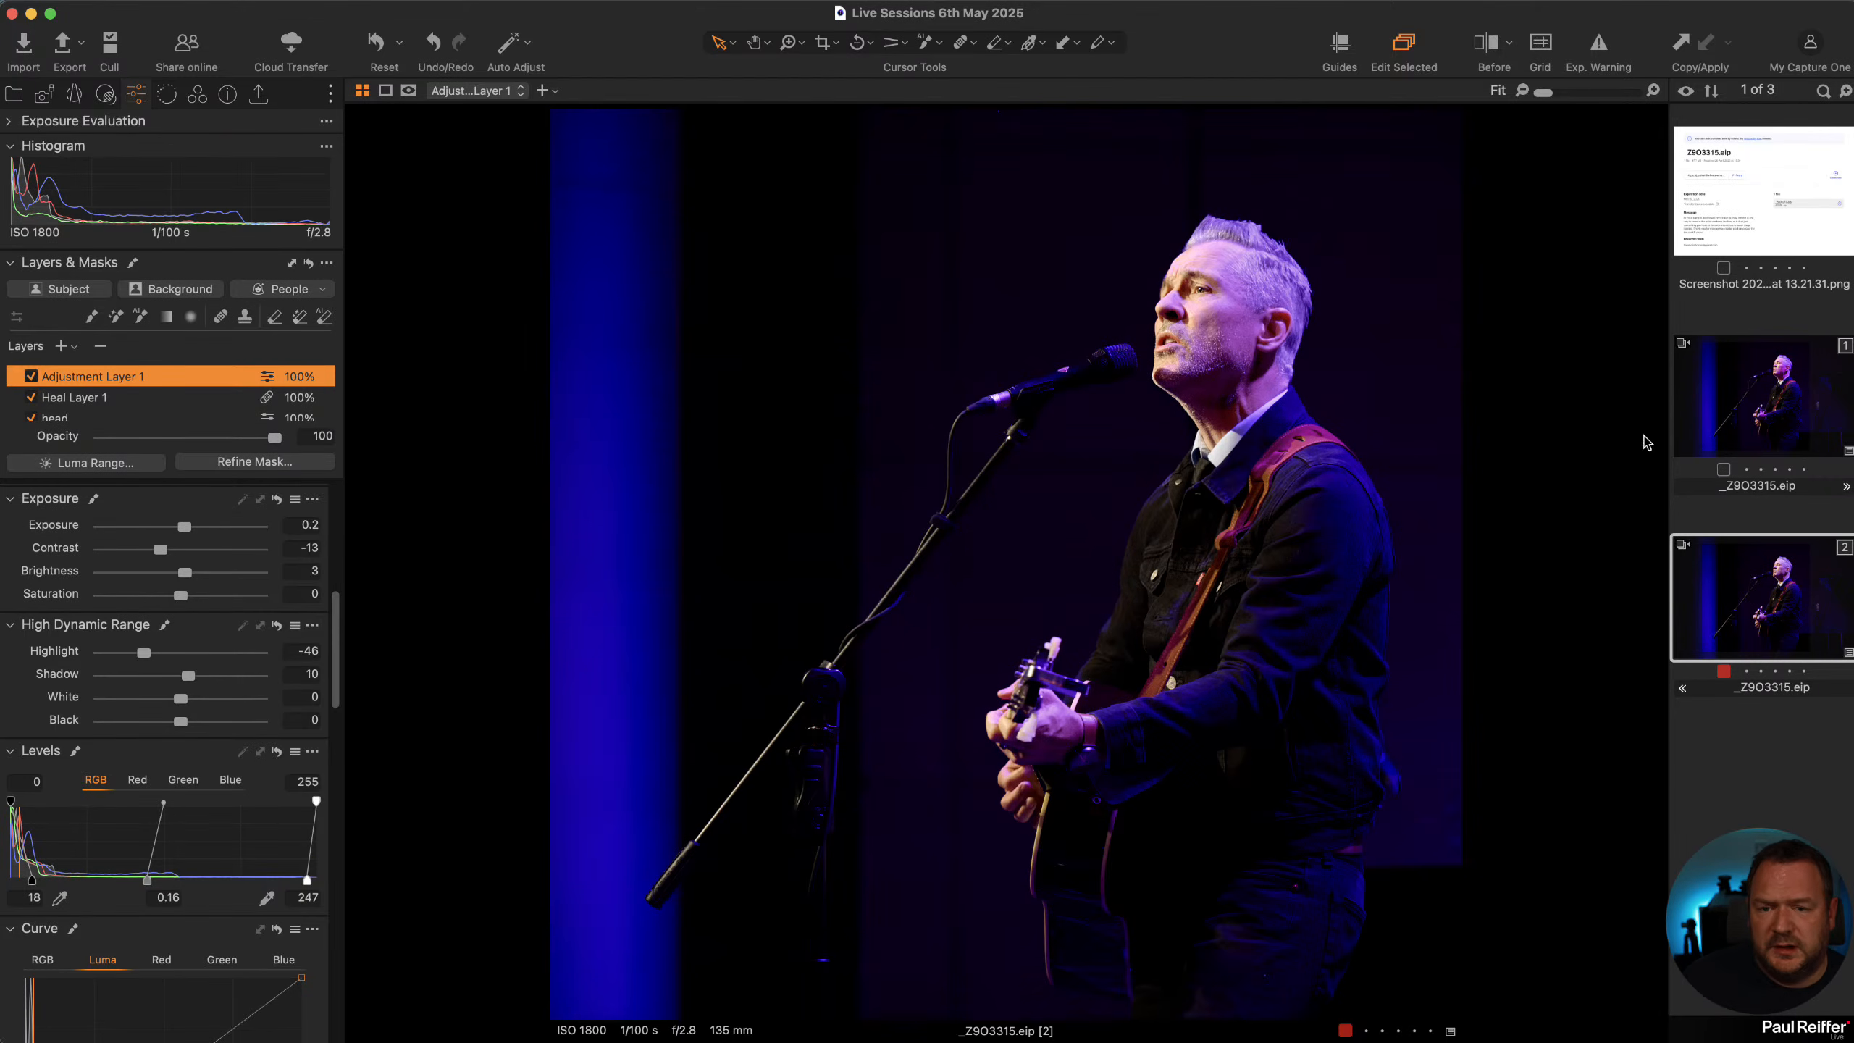
{"action": "left_click", "coordinate": [1747, 412]}
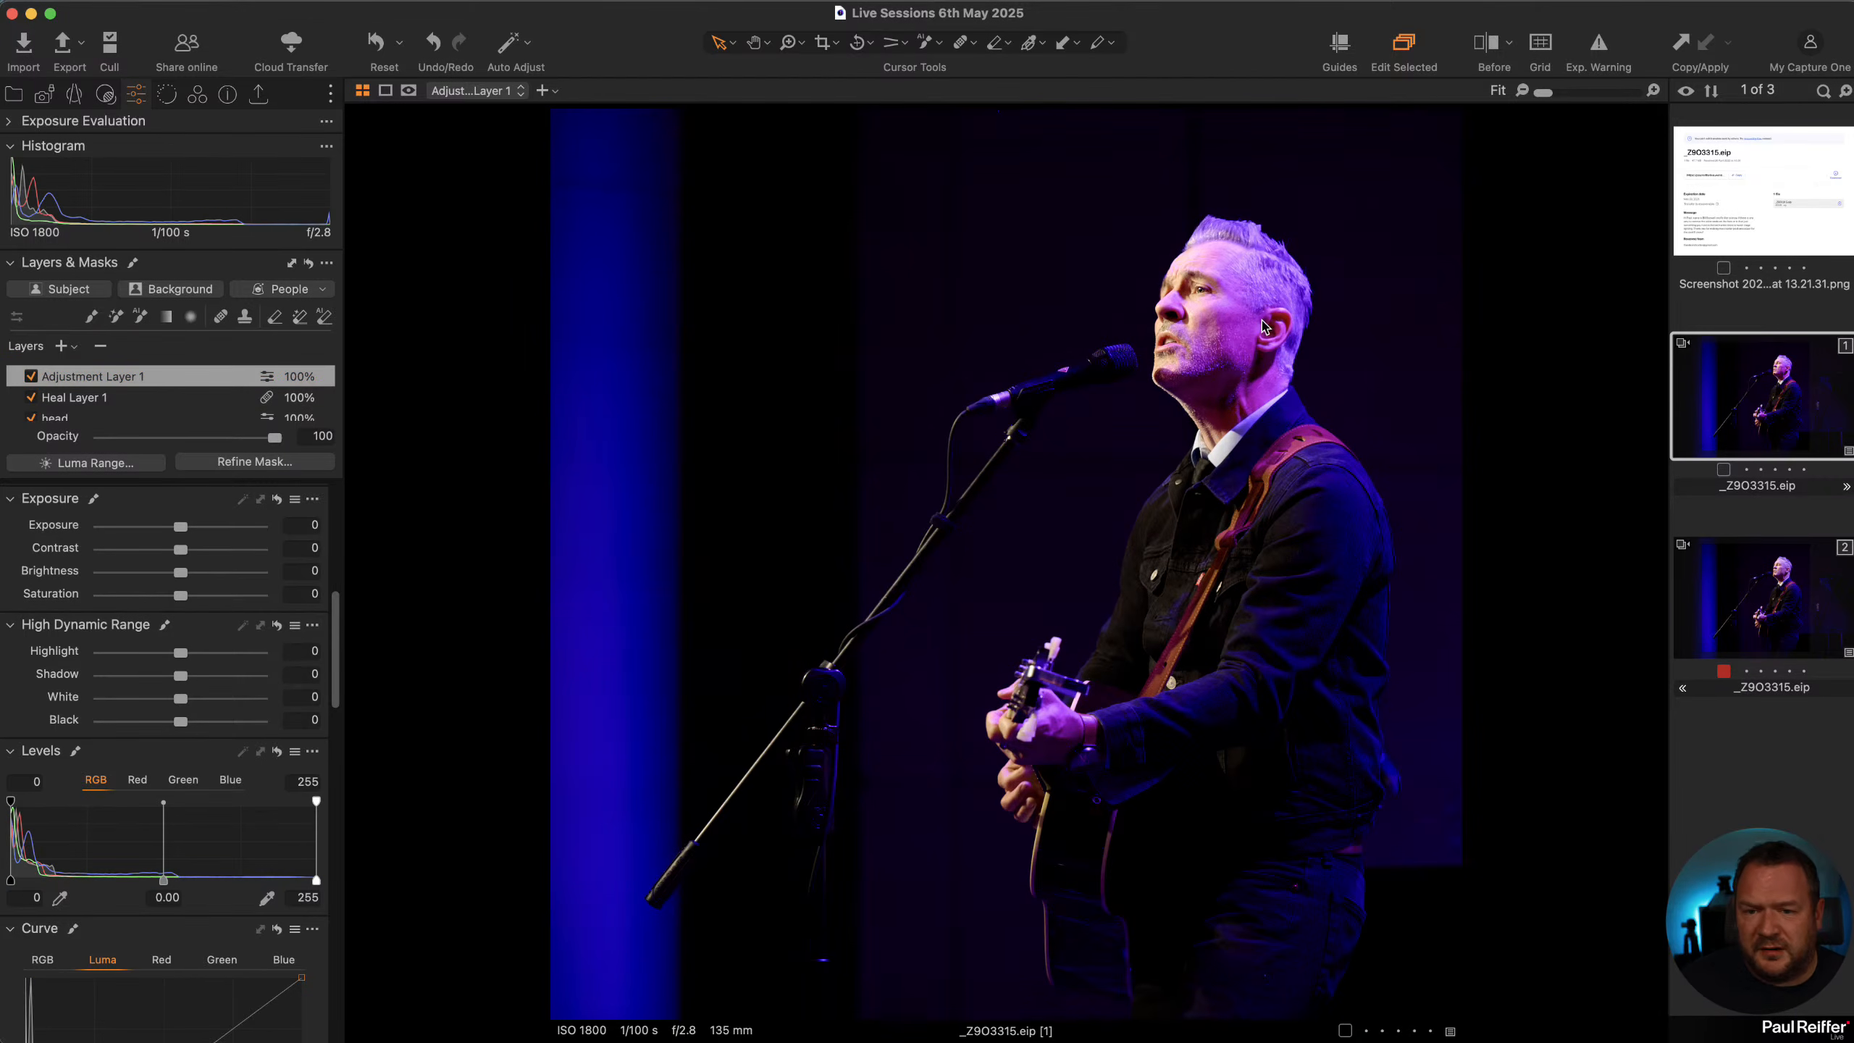
Switch to the second concert photo variant and review its adjustment layer's exposure, High Dynamic Range and Color Editor settings
{"action": "left_click", "coordinate": [1748, 584]}
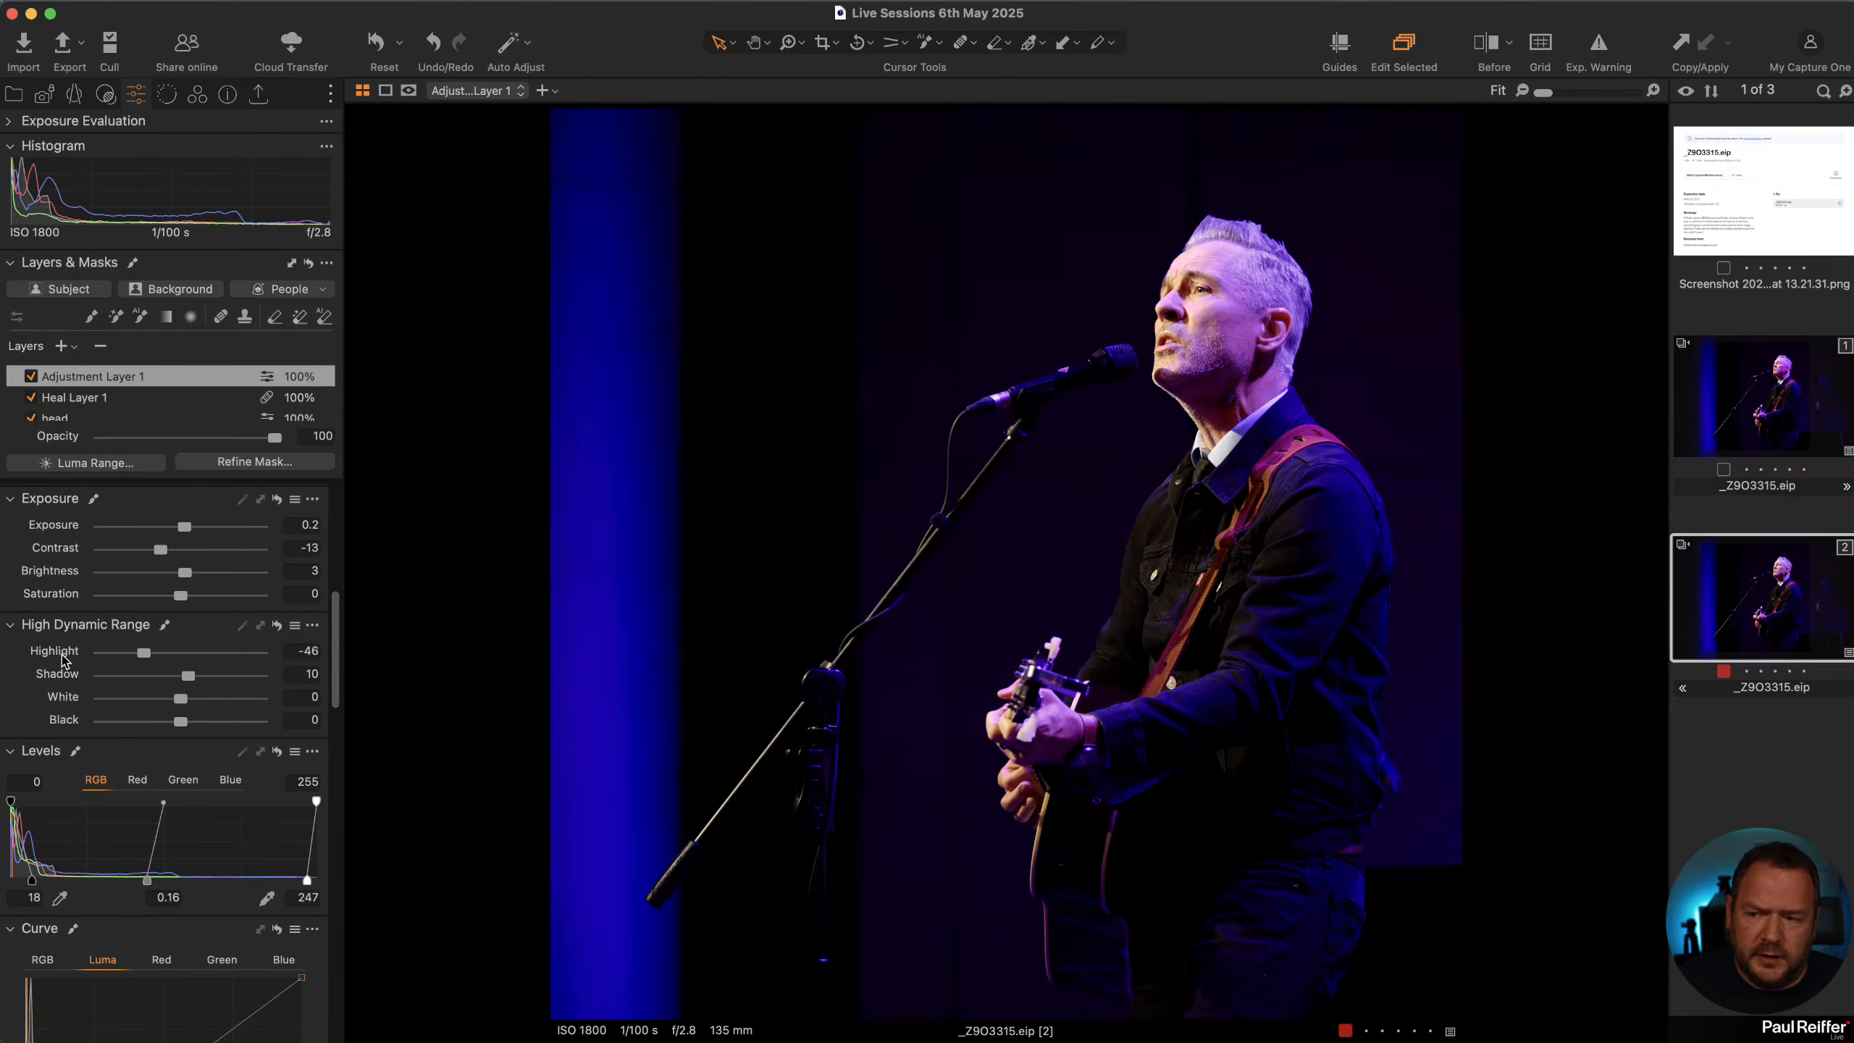
{"action": "scroll", "coordinate": [81, 652], "scroll_direction": "down", "scroll_amount": 10}
{"action": "scroll", "coordinate": [80, 653], "scroll_direction": "down", "scroll_amount": 2}
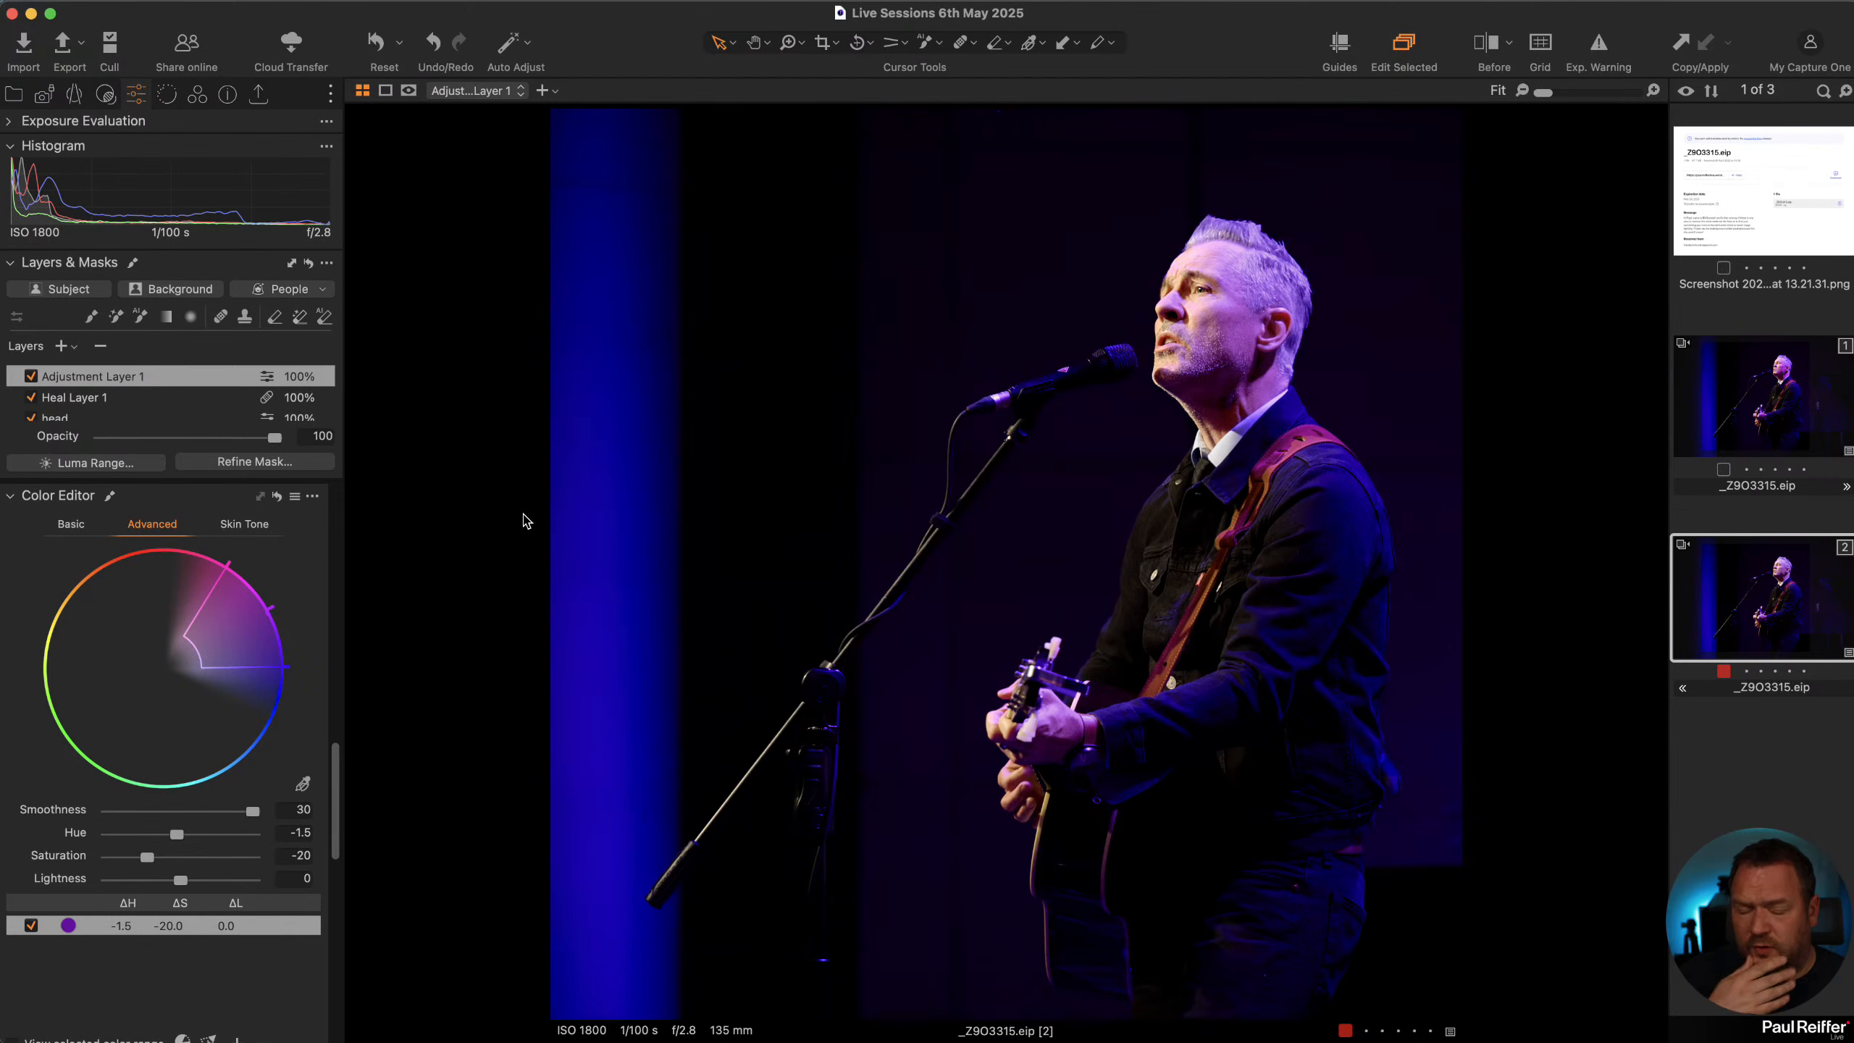
Open the user collection holding the Scottish loch photo and review its layers and Image Layer adjustments
{"action": "left_click", "coordinate": [7, 95]}
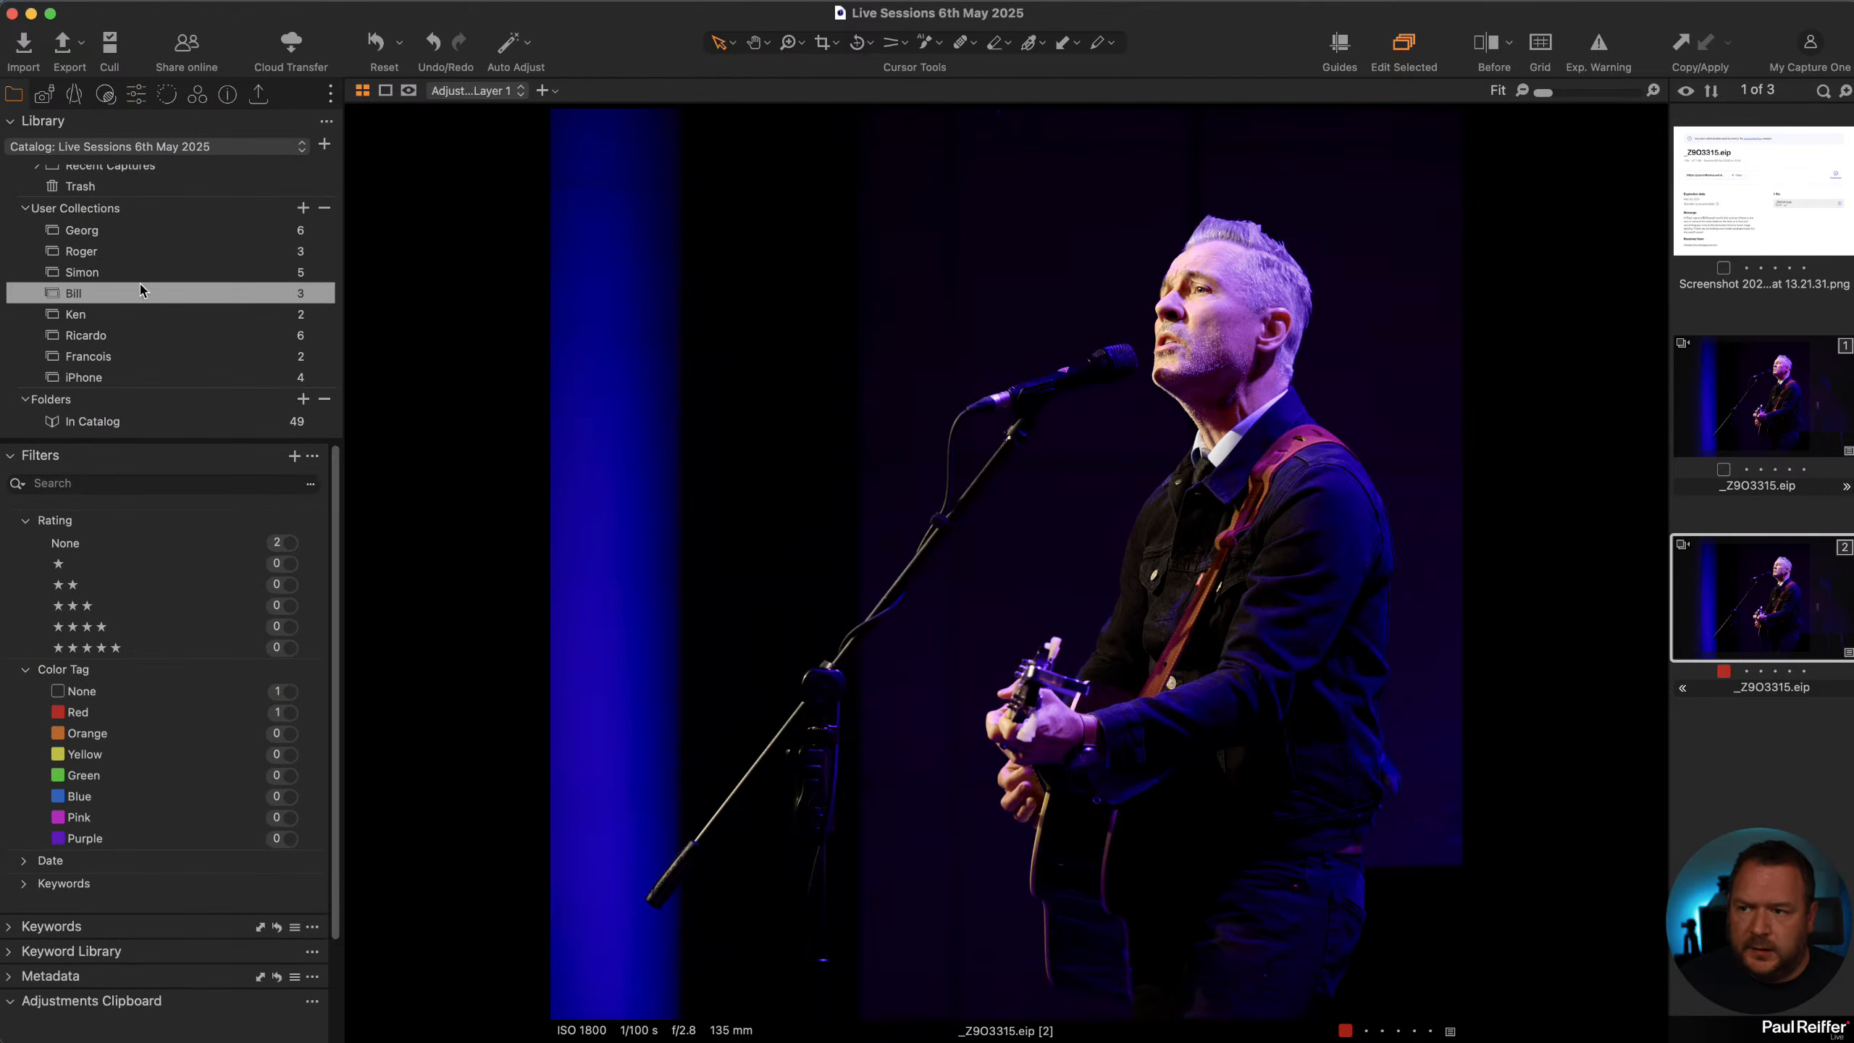
{"action": "left_click", "coordinate": [81, 315]}
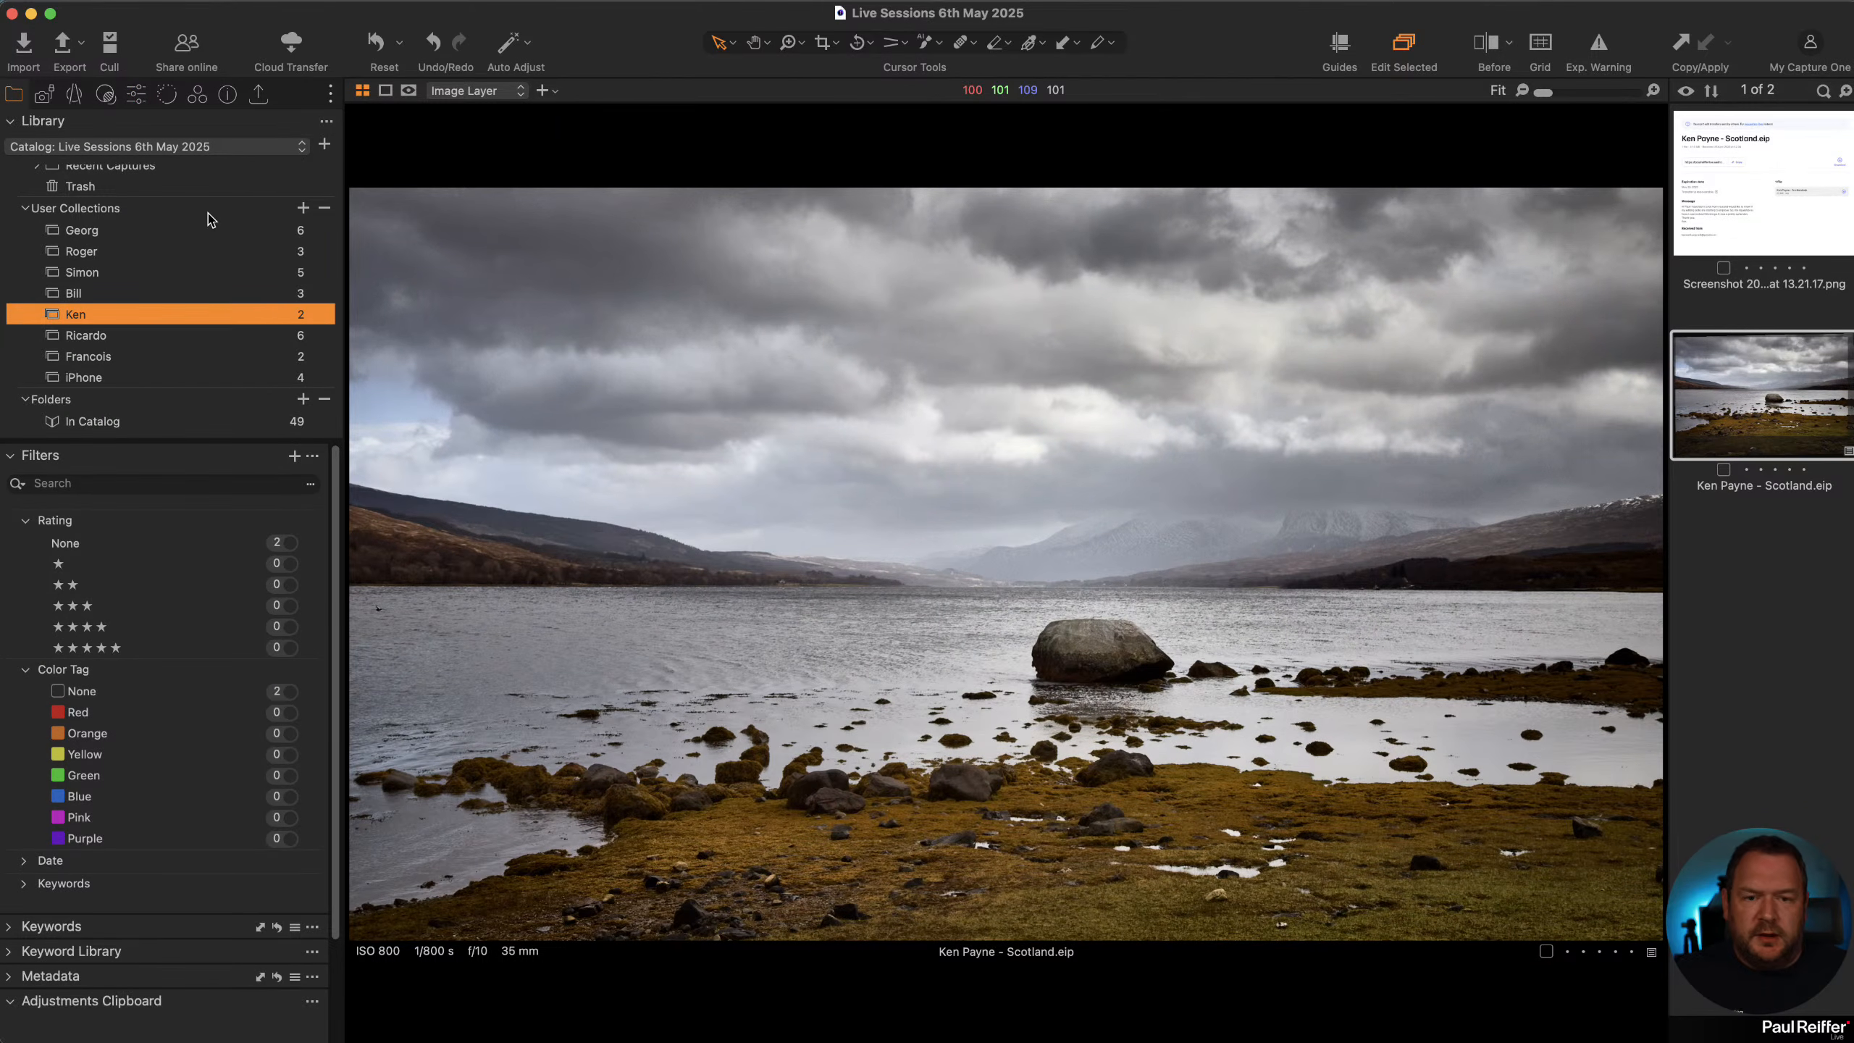
{"action": "scroll", "coordinate": [266, 307], "scroll_direction": "up", "scroll_amount": 3}
{"action": "left_click", "coordinate": [136, 94]}
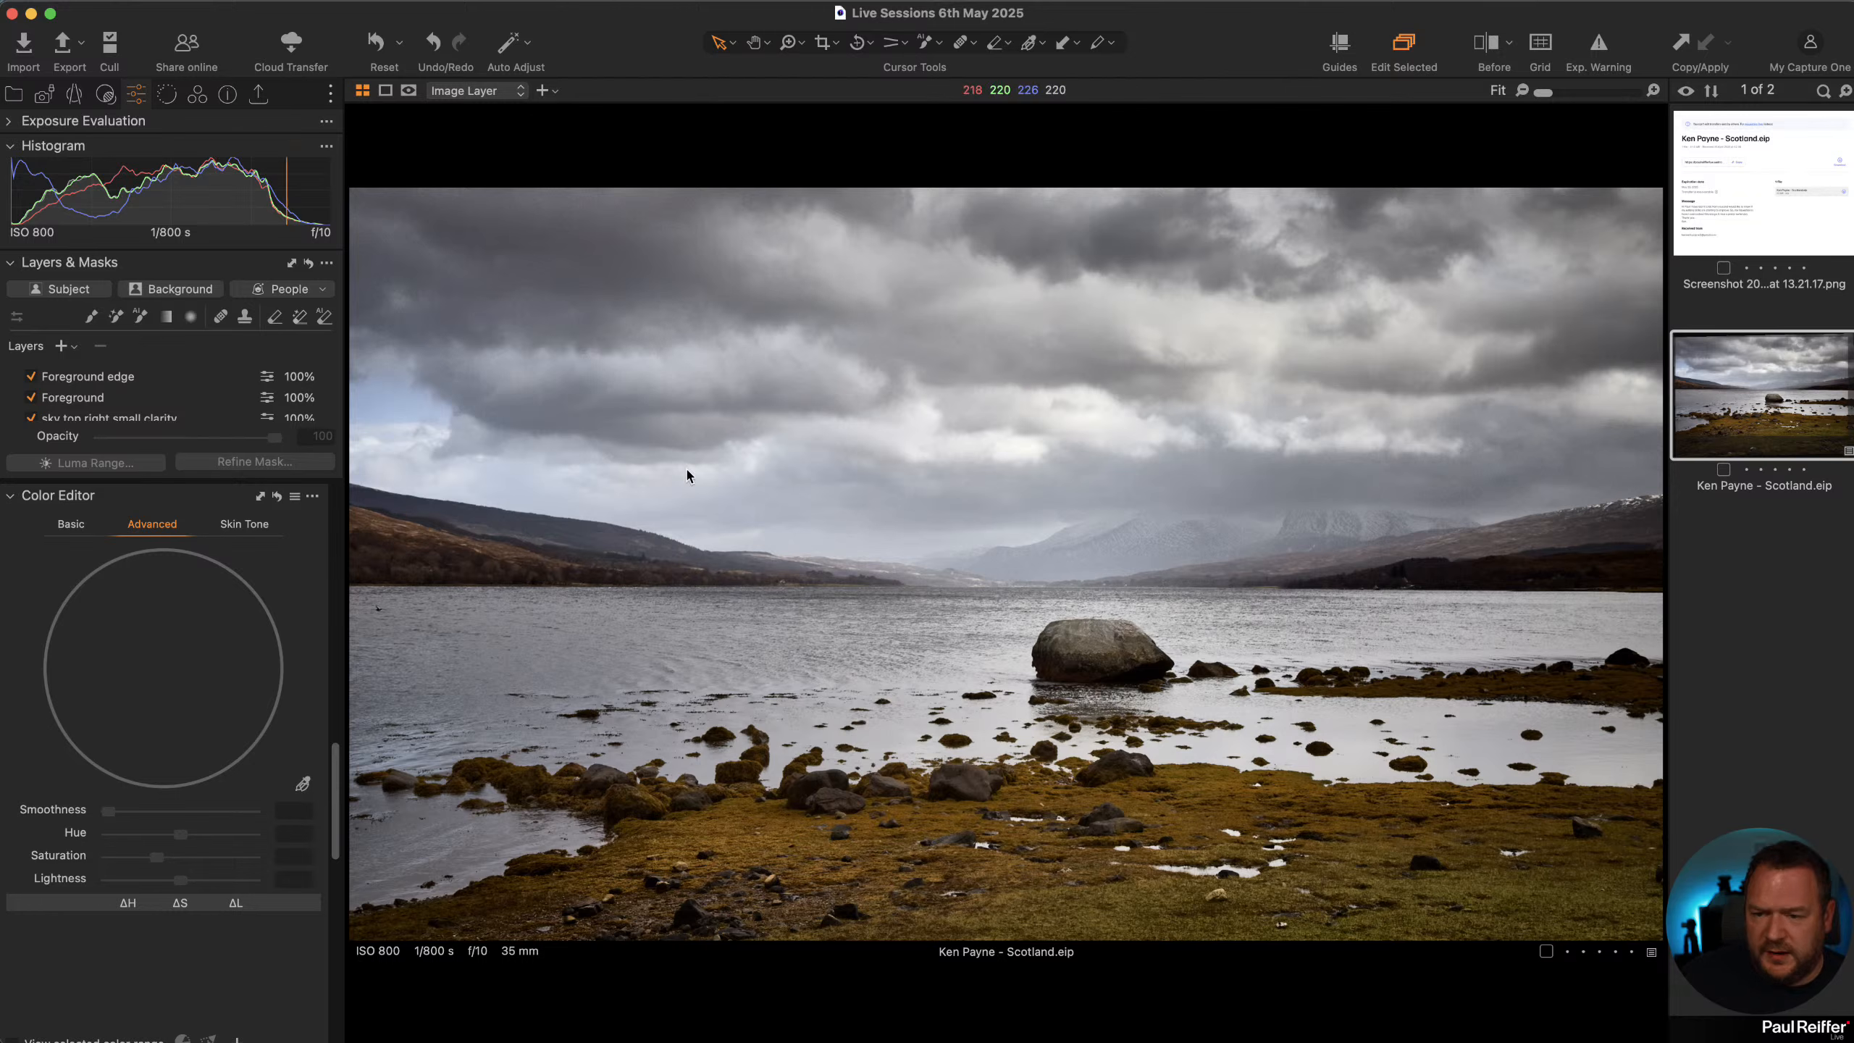
{"action": "scroll", "coordinate": [148, 388], "scroll_direction": "down", "scroll_amount": 5}
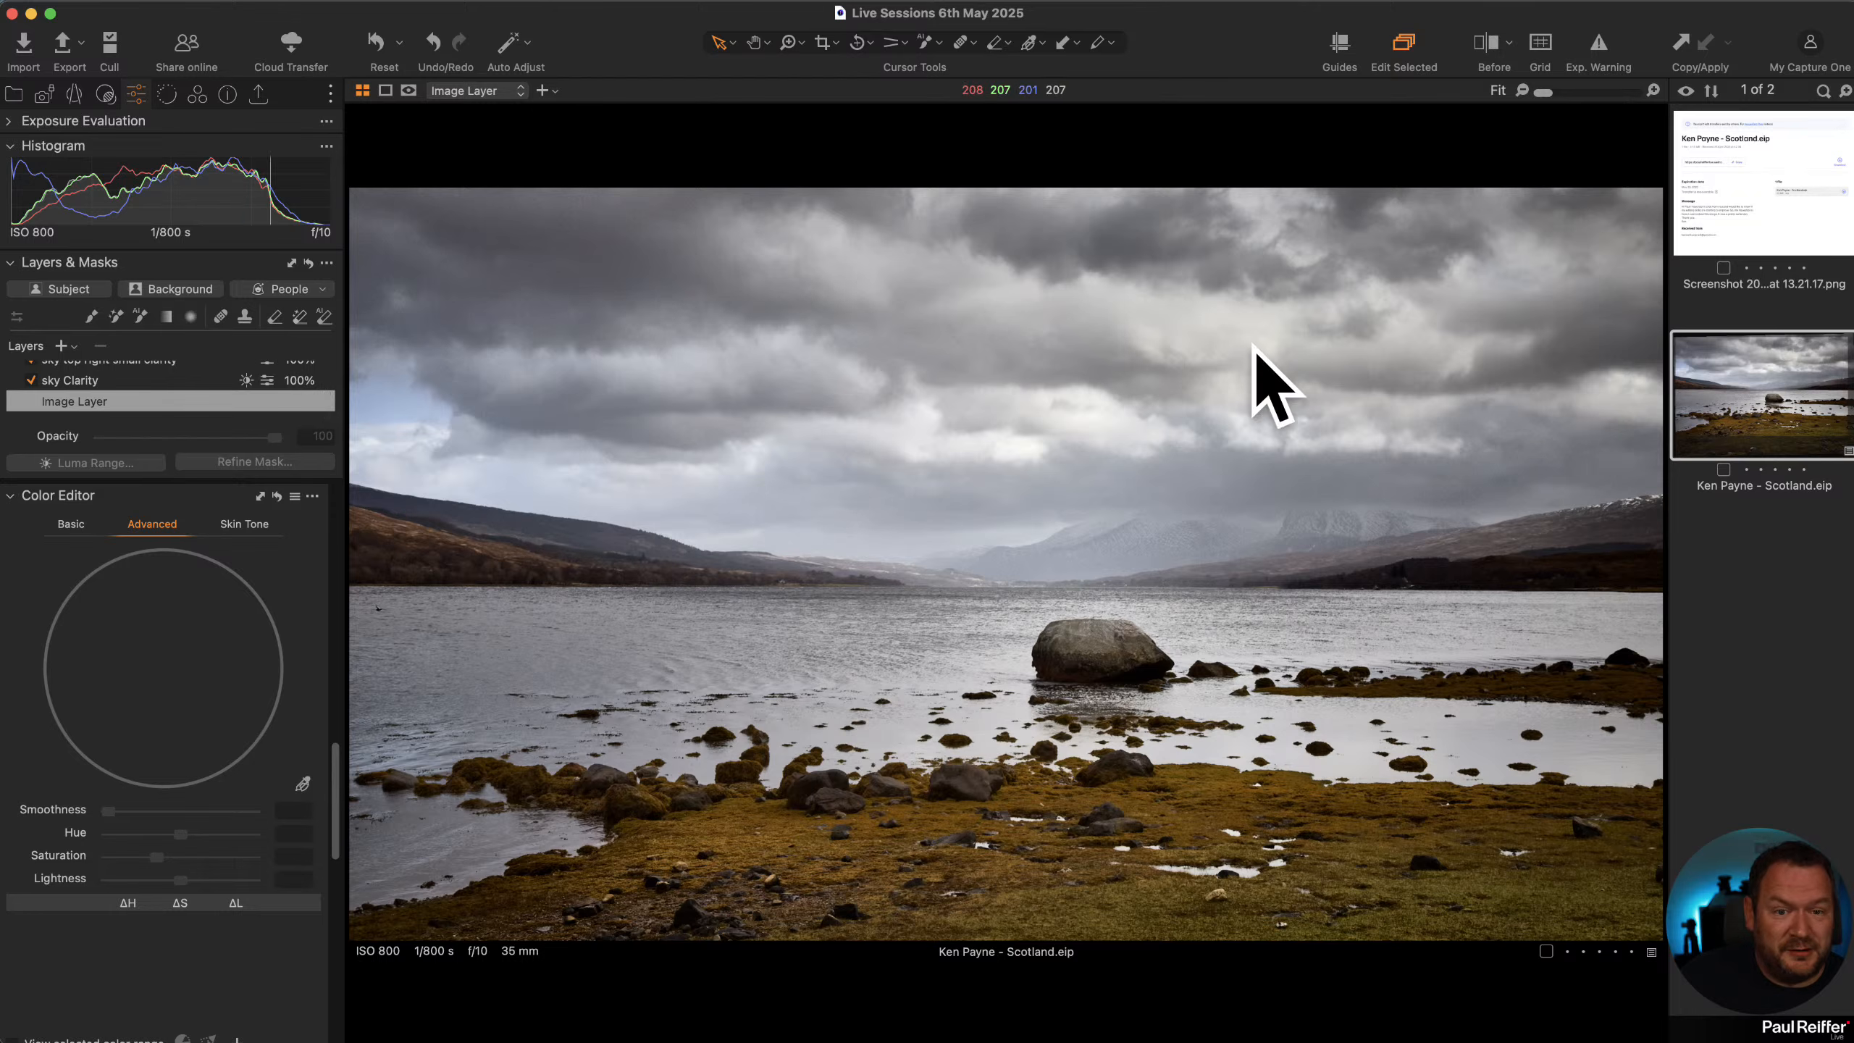
{"action": "scroll", "coordinate": [168, 560], "scroll_direction": "up", "scroll_amount": 10}
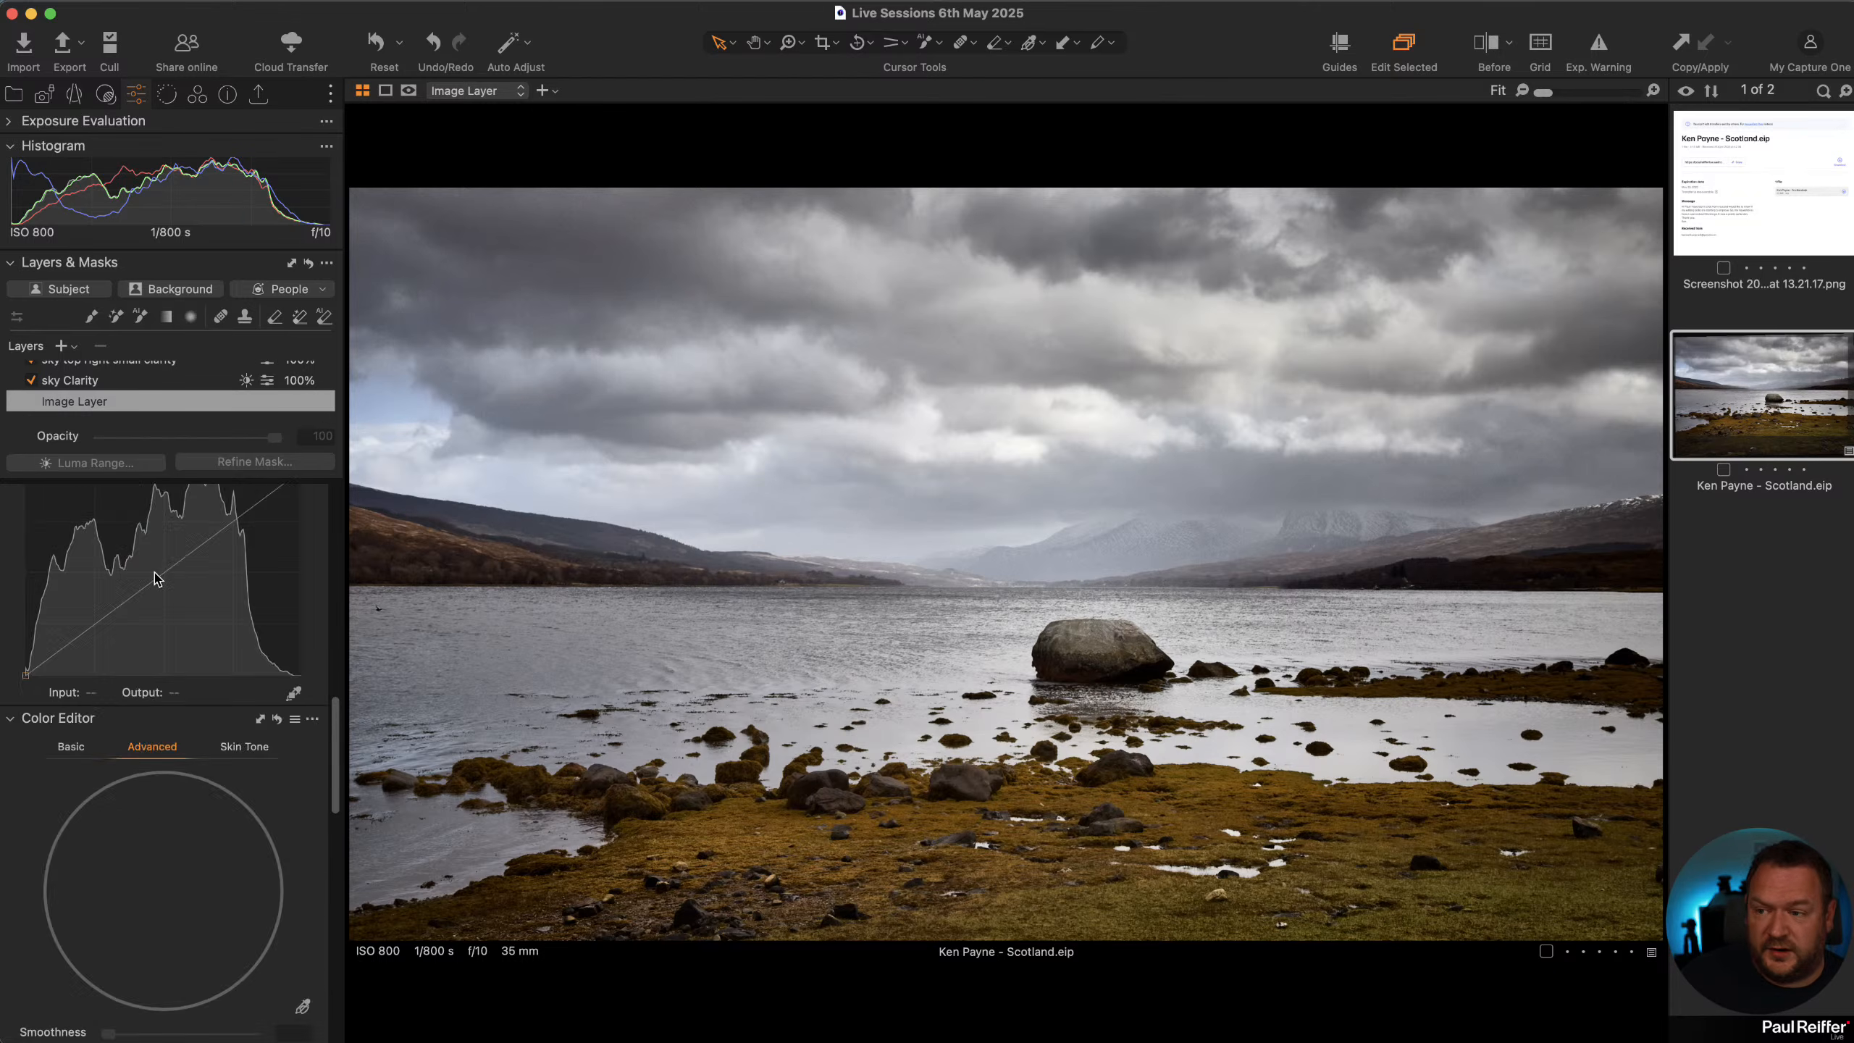
{"action": "scroll", "coordinate": [168, 561], "scroll_direction": "down", "scroll_amount": 8}
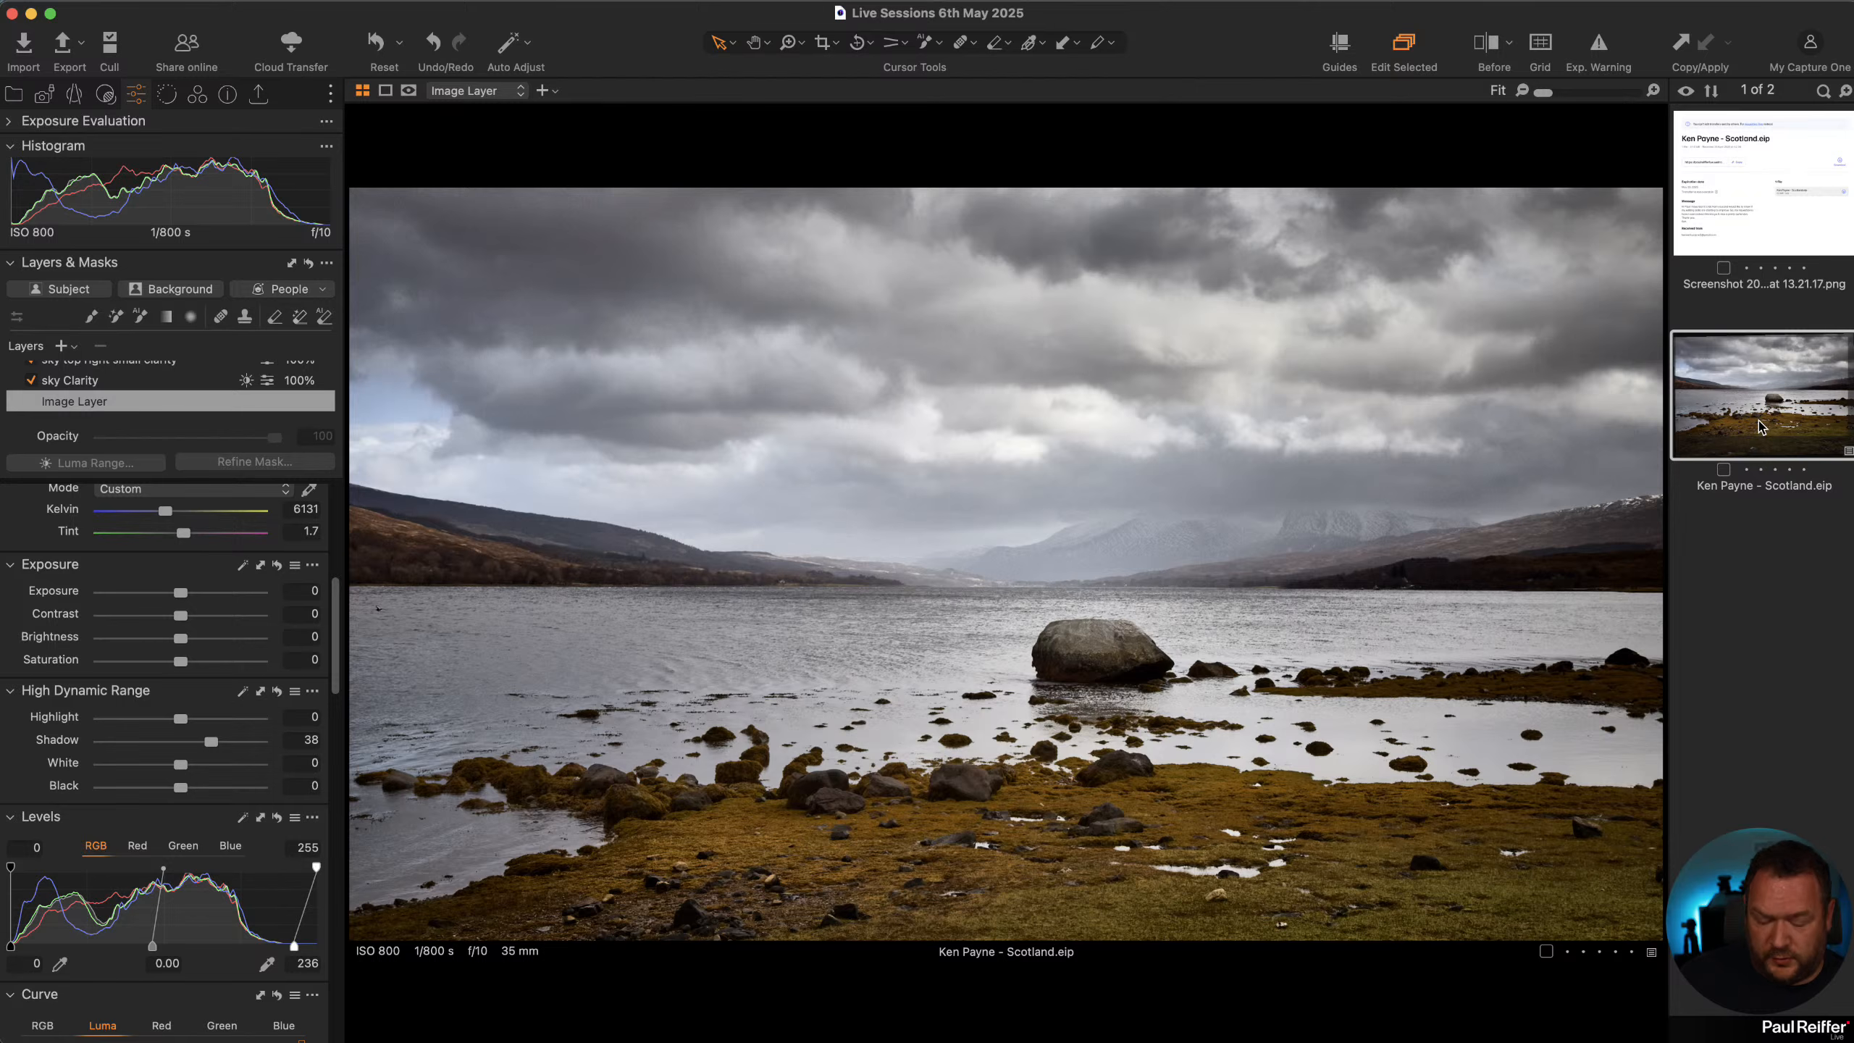
Compare the loch photo before and after across the full frame, and inspect the distant mountains at 100%
{"action": "key", "text": "y"}
{"action": "left_click_drag", "start_coordinate": [1010, 564], "coordinate": [1661, 564]}
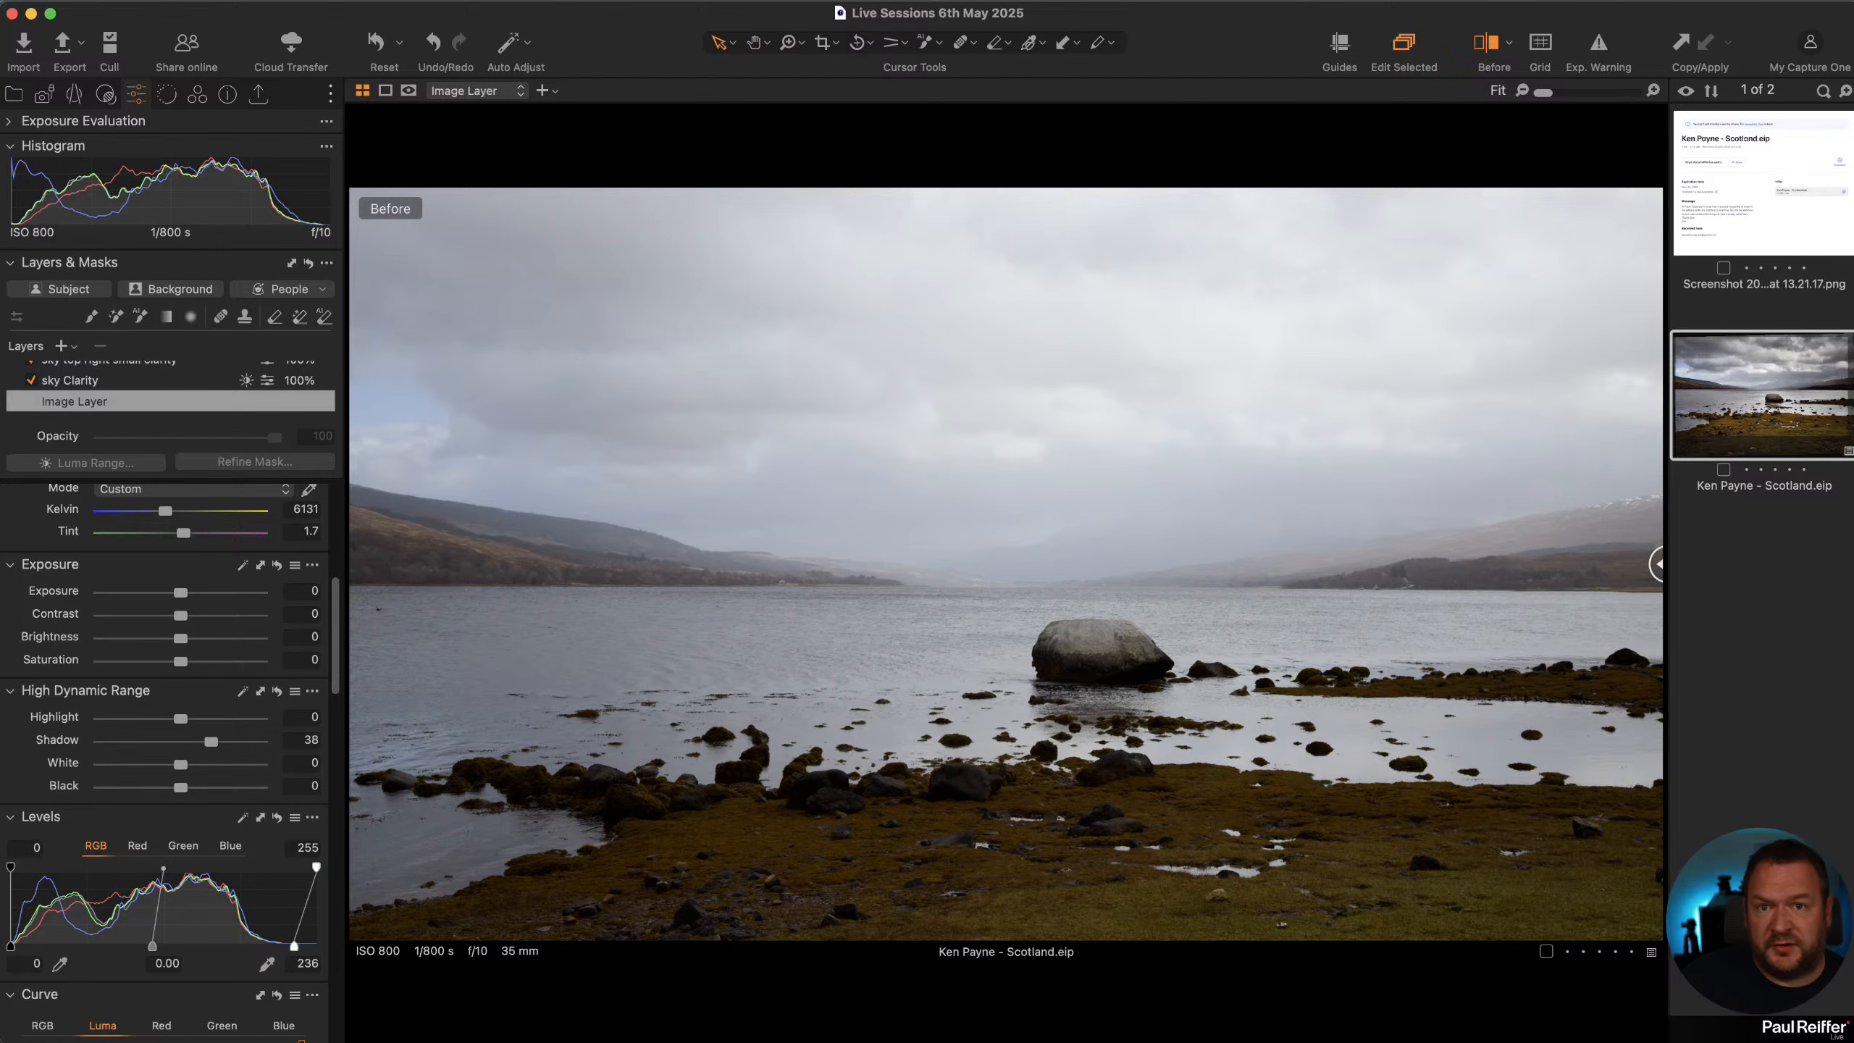
{"action": "left_click_drag", "start_coordinate": [1659, 601], "coordinate": [352, 599]}
{"action": "key", "text": "h"}
{"action": "left_click", "coordinate": [1026, 546]}
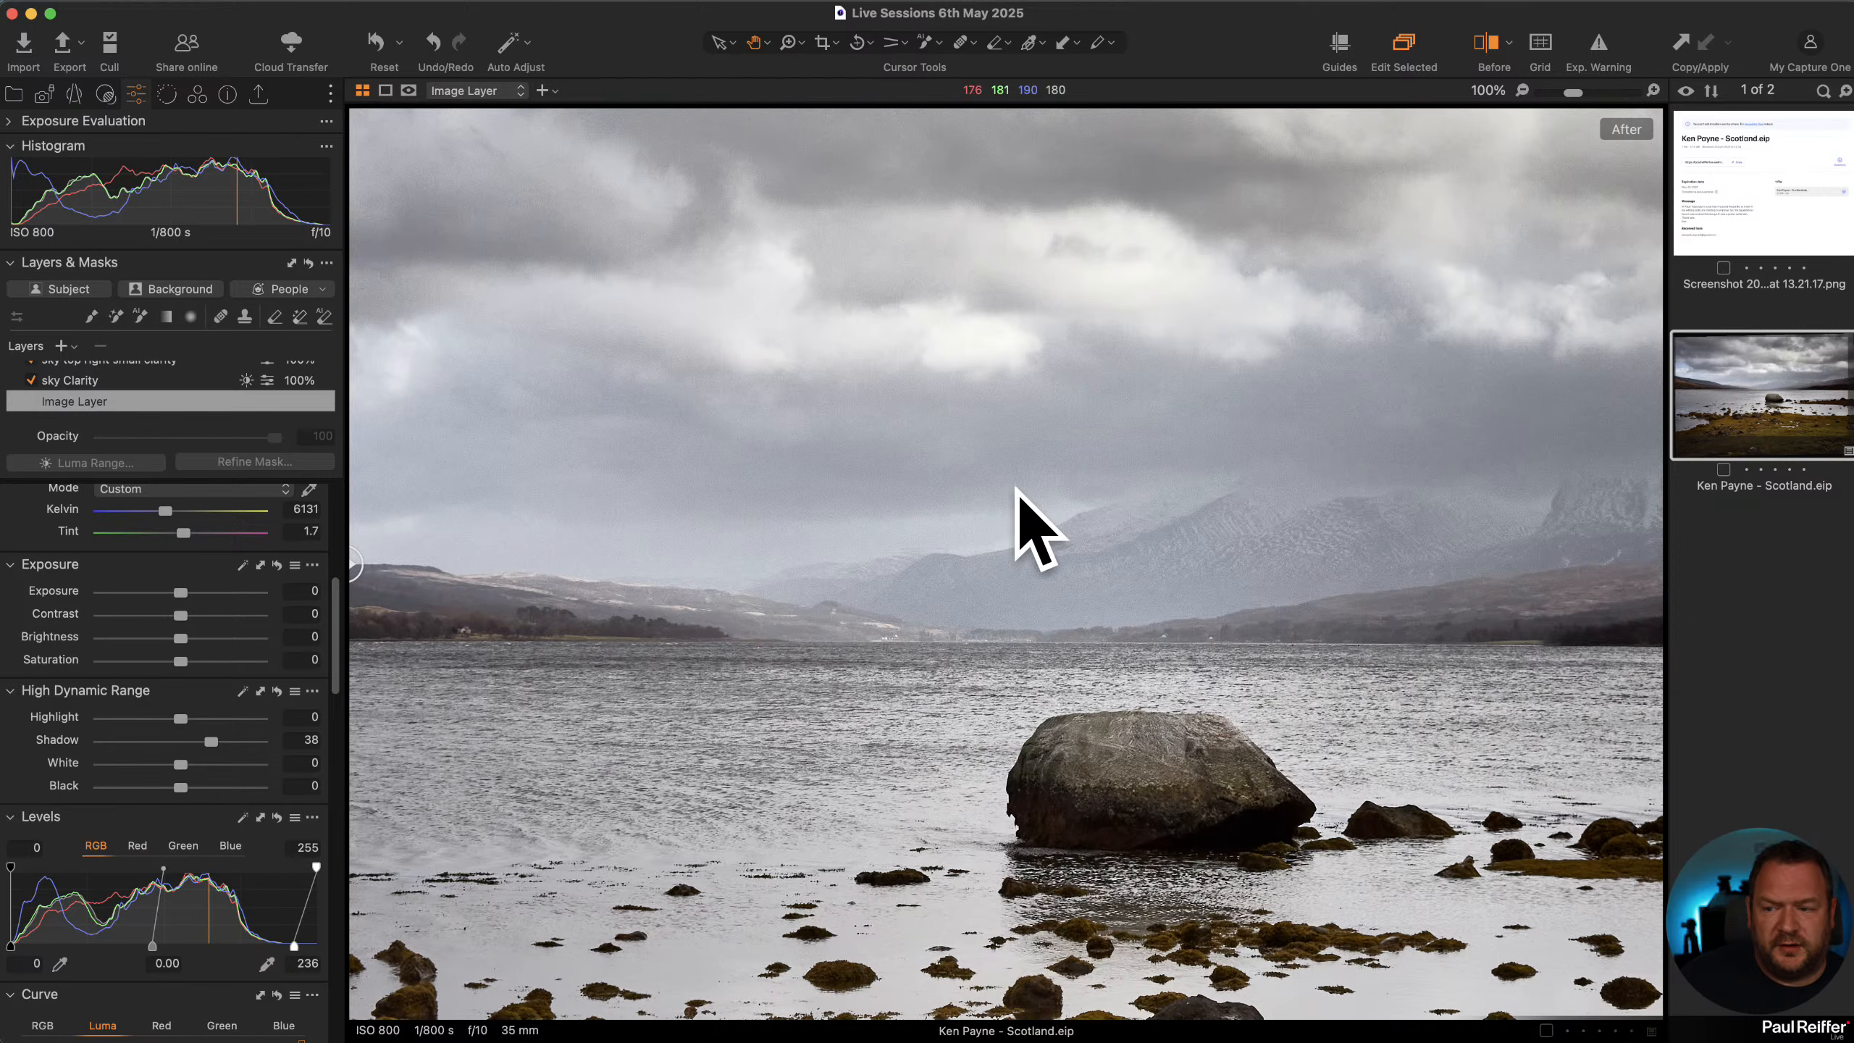
Select the sky Clarity layer and examine its levels and clarity settings
{"action": "left_click", "coordinate": [120, 379]}
{"action": "scroll", "coordinate": [321, 567], "scroll_direction": "down", "scroll_amount": 10}
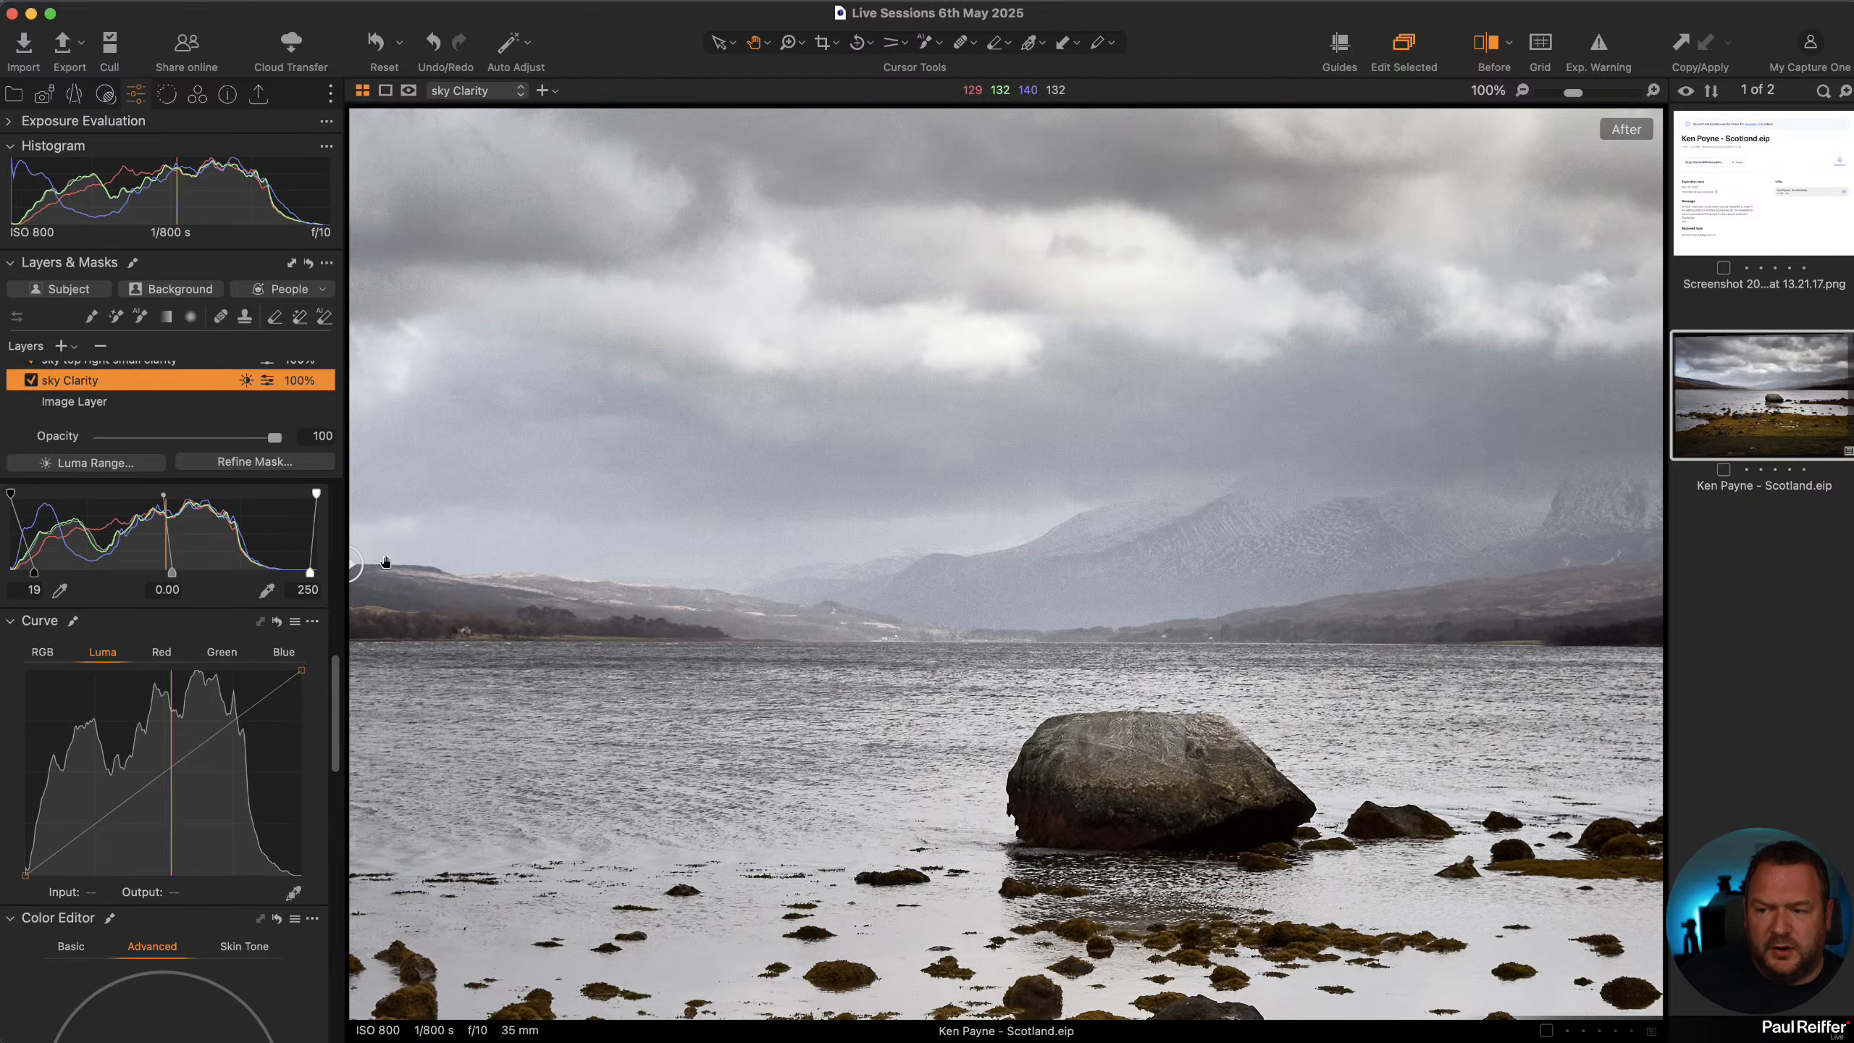
{"action": "scroll", "coordinate": [175, 614], "scroll_direction": "down", "scroll_amount": 15}
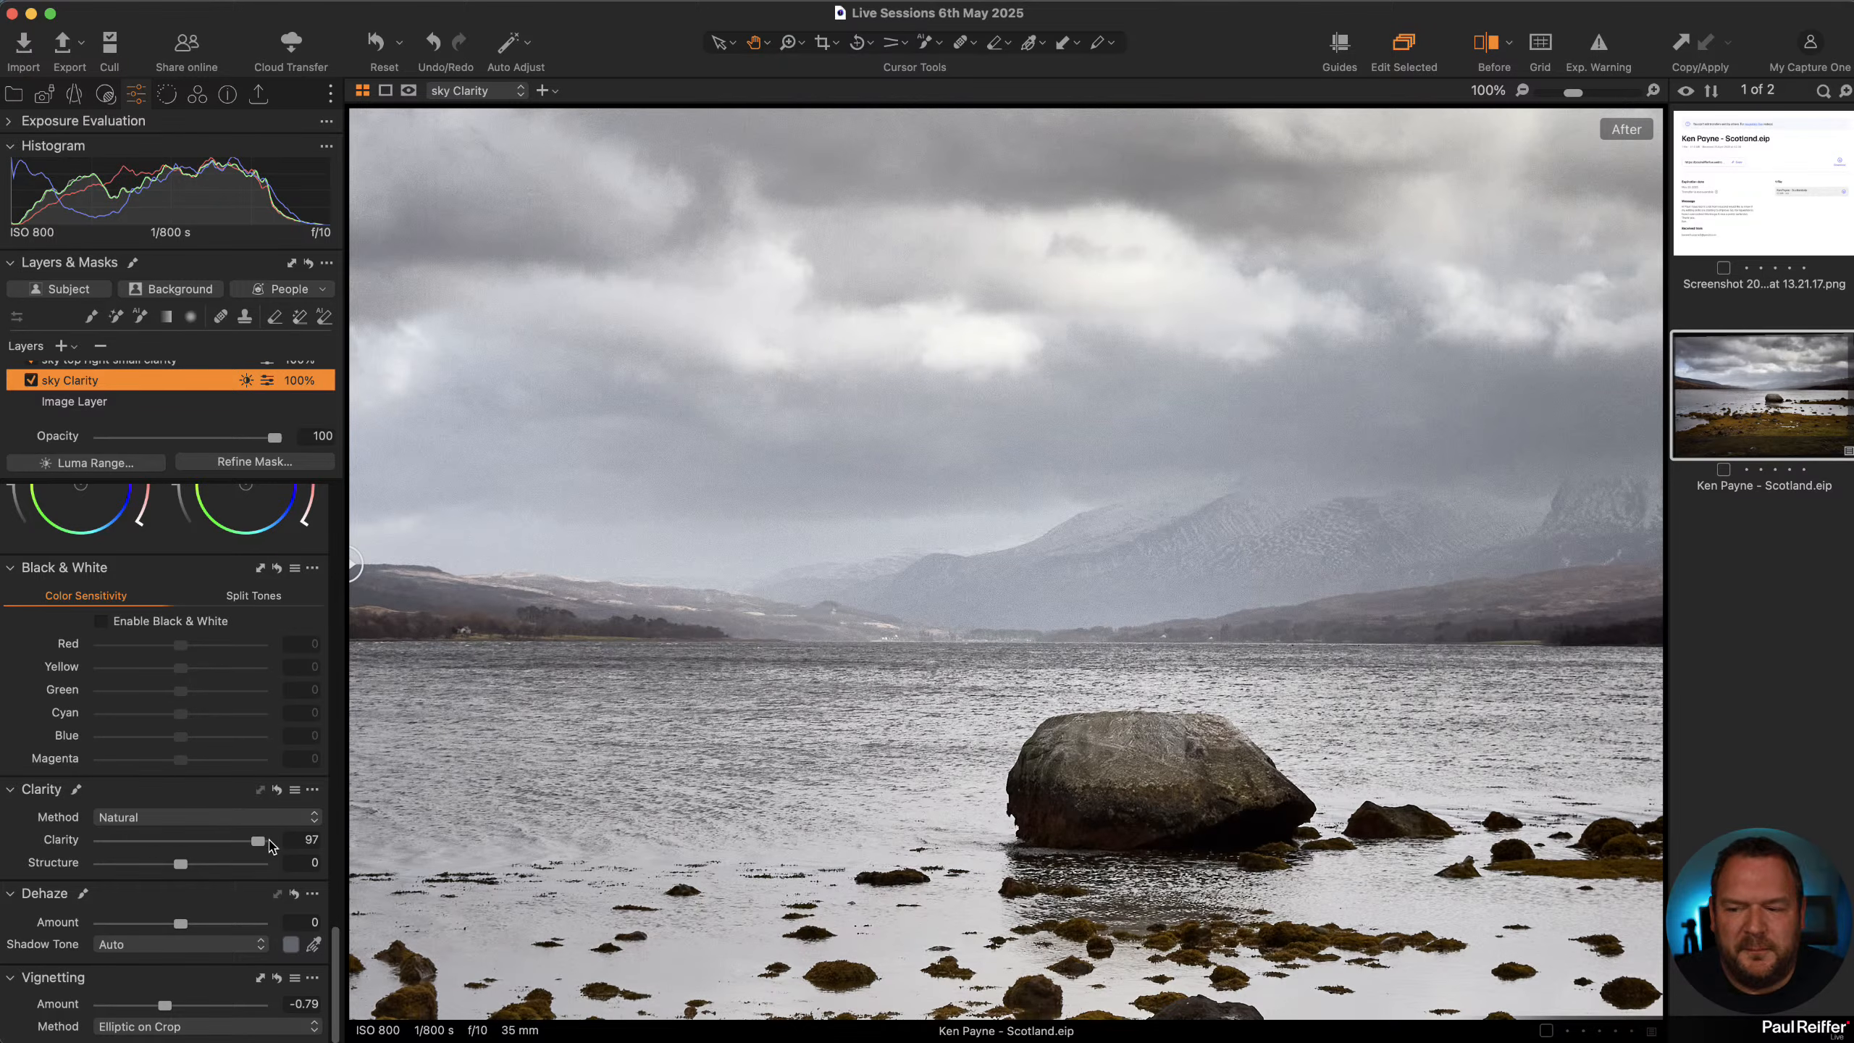
Set the sky Clarity layer's luminance noise reduction to 41, check the mountains at 200%, and fit the photo back in view
{"action": "left_click", "coordinate": [167, 94]}
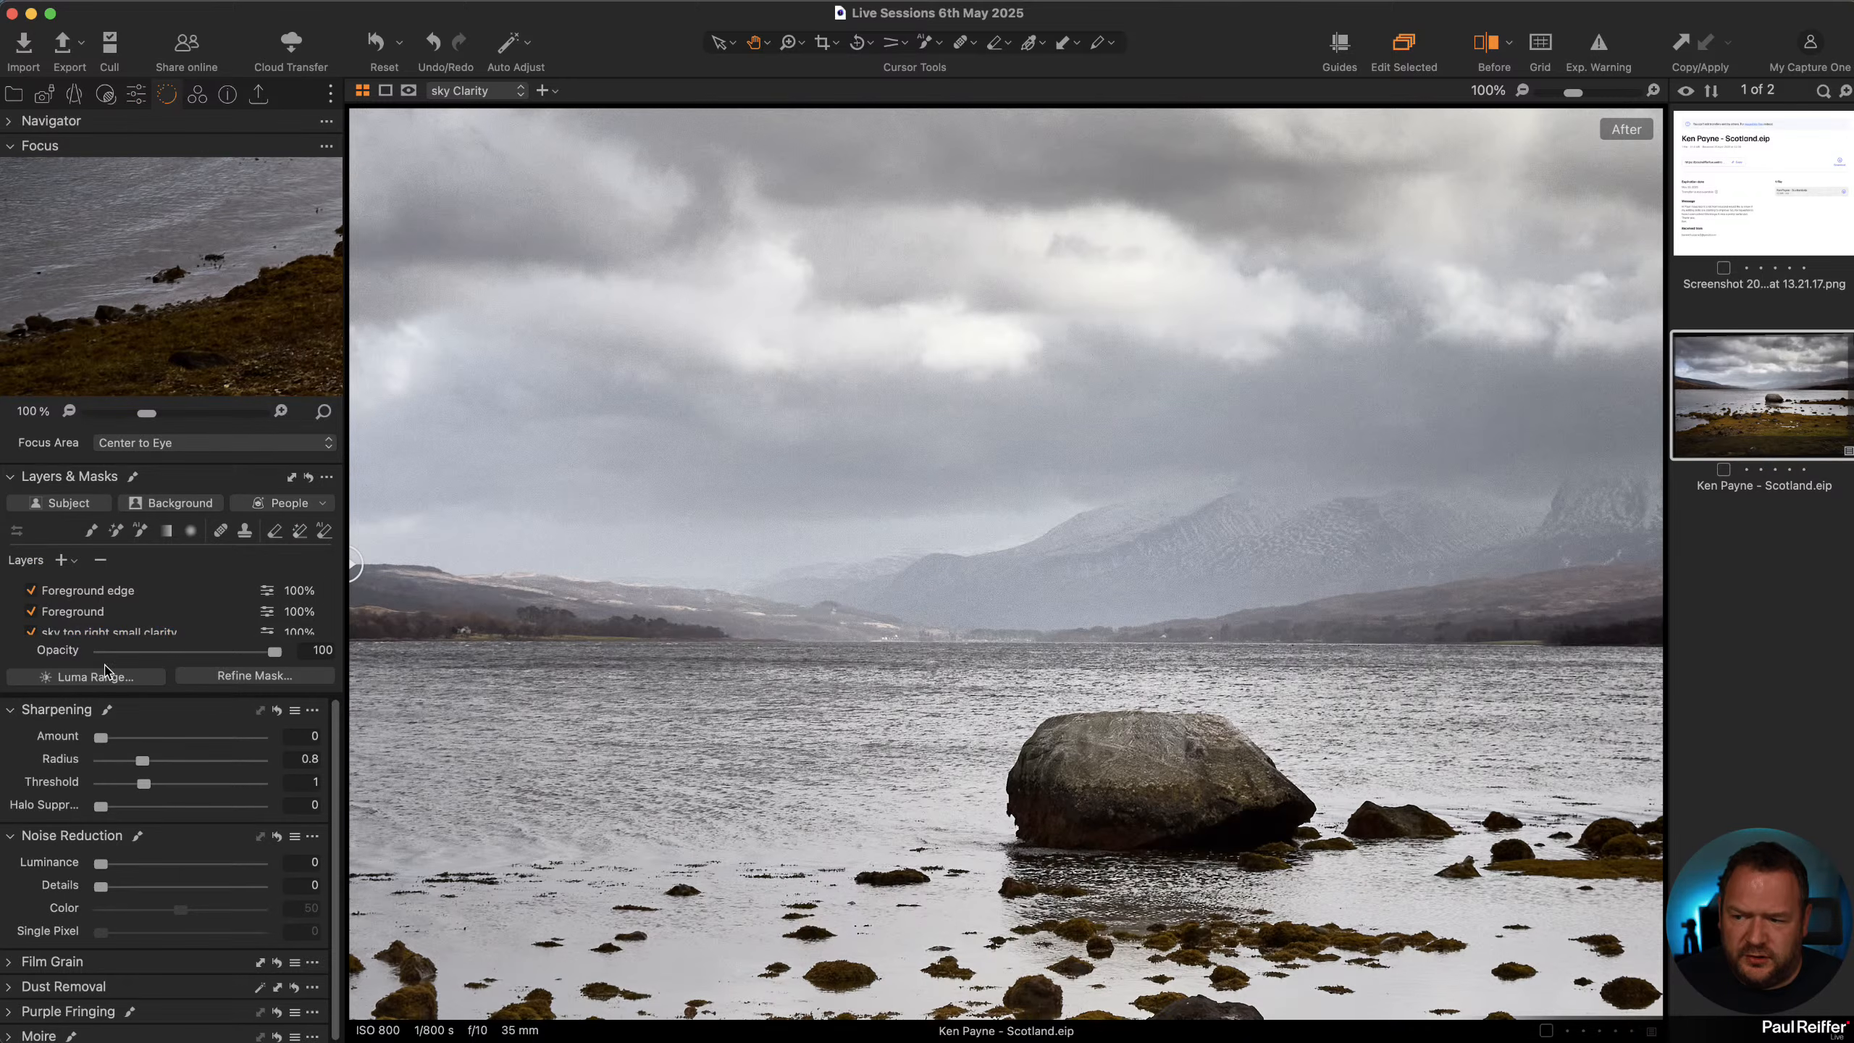
{"action": "scroll", "coordinate": [121, 609], "scroll_direction": "down", "scroll_amount": 3}
{"action": "left_click", "coordinate": [167, 864]}
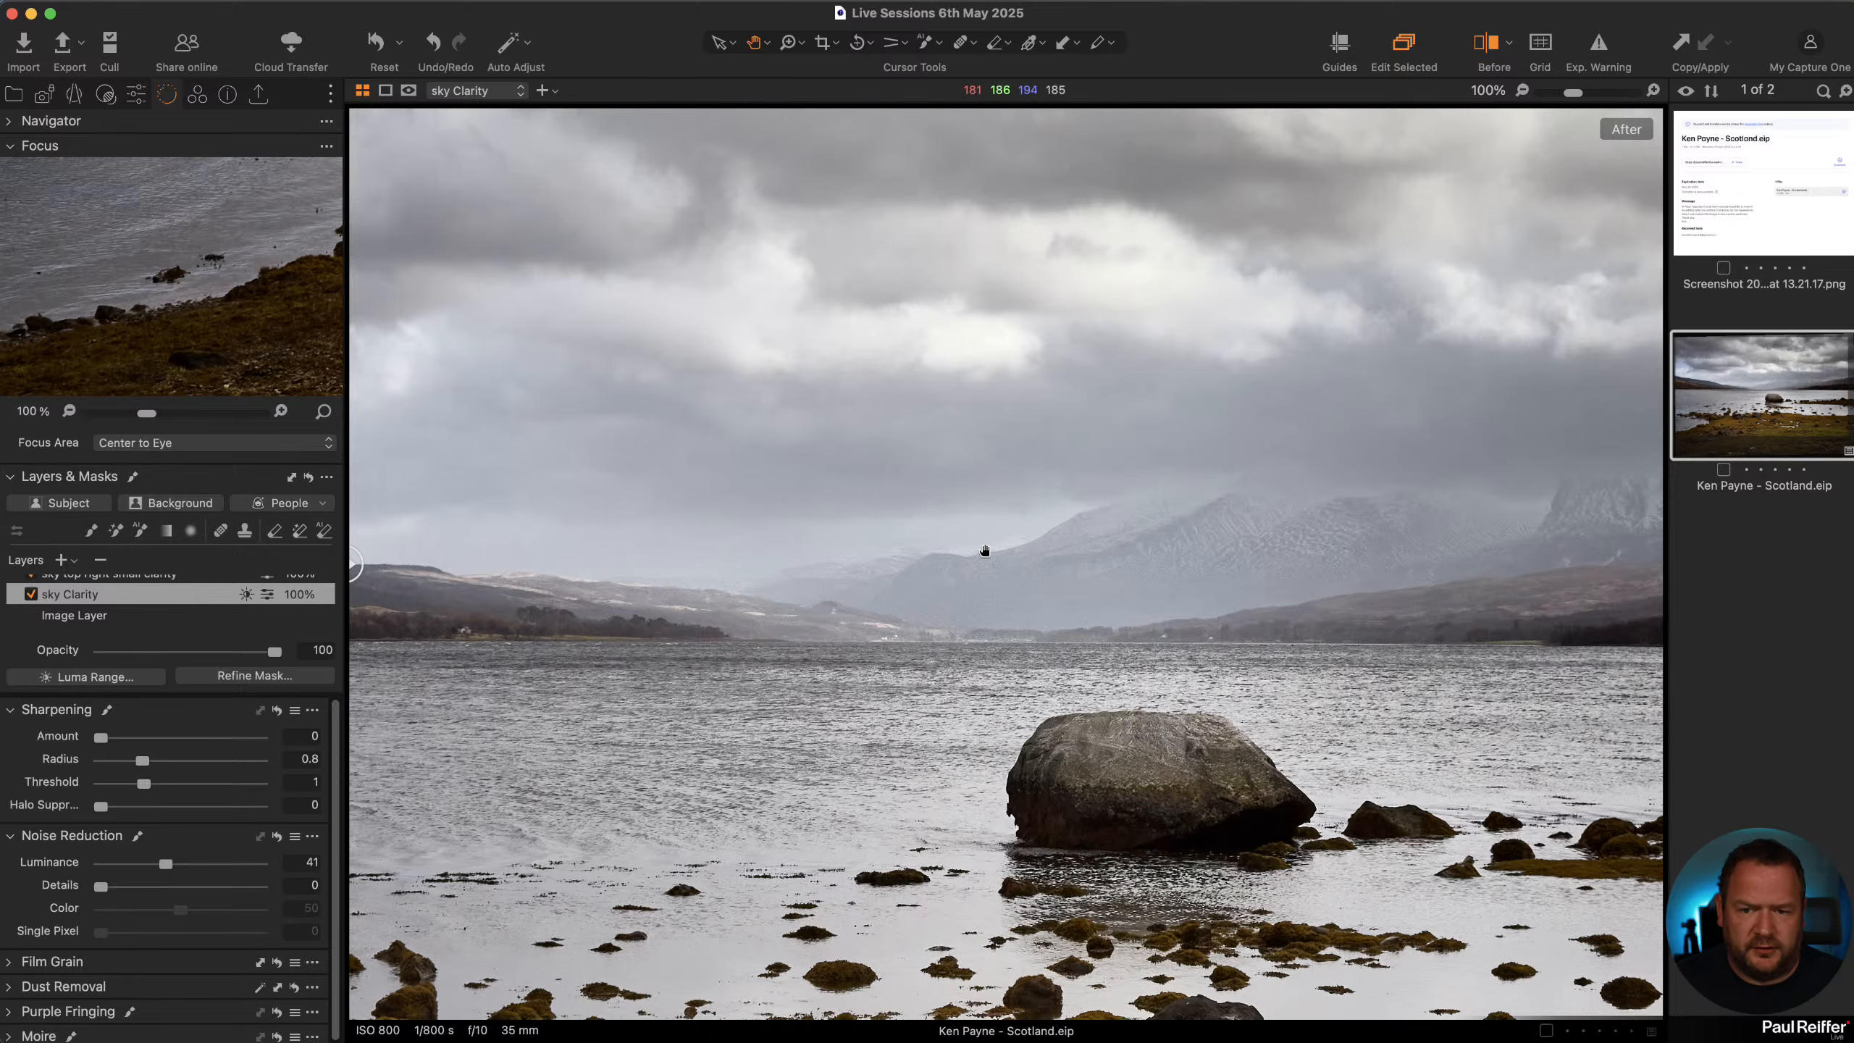
{"action": "scroll", "coordinate": [1005, 520], "scroll_direction": "up", "scroll_amount": 2}
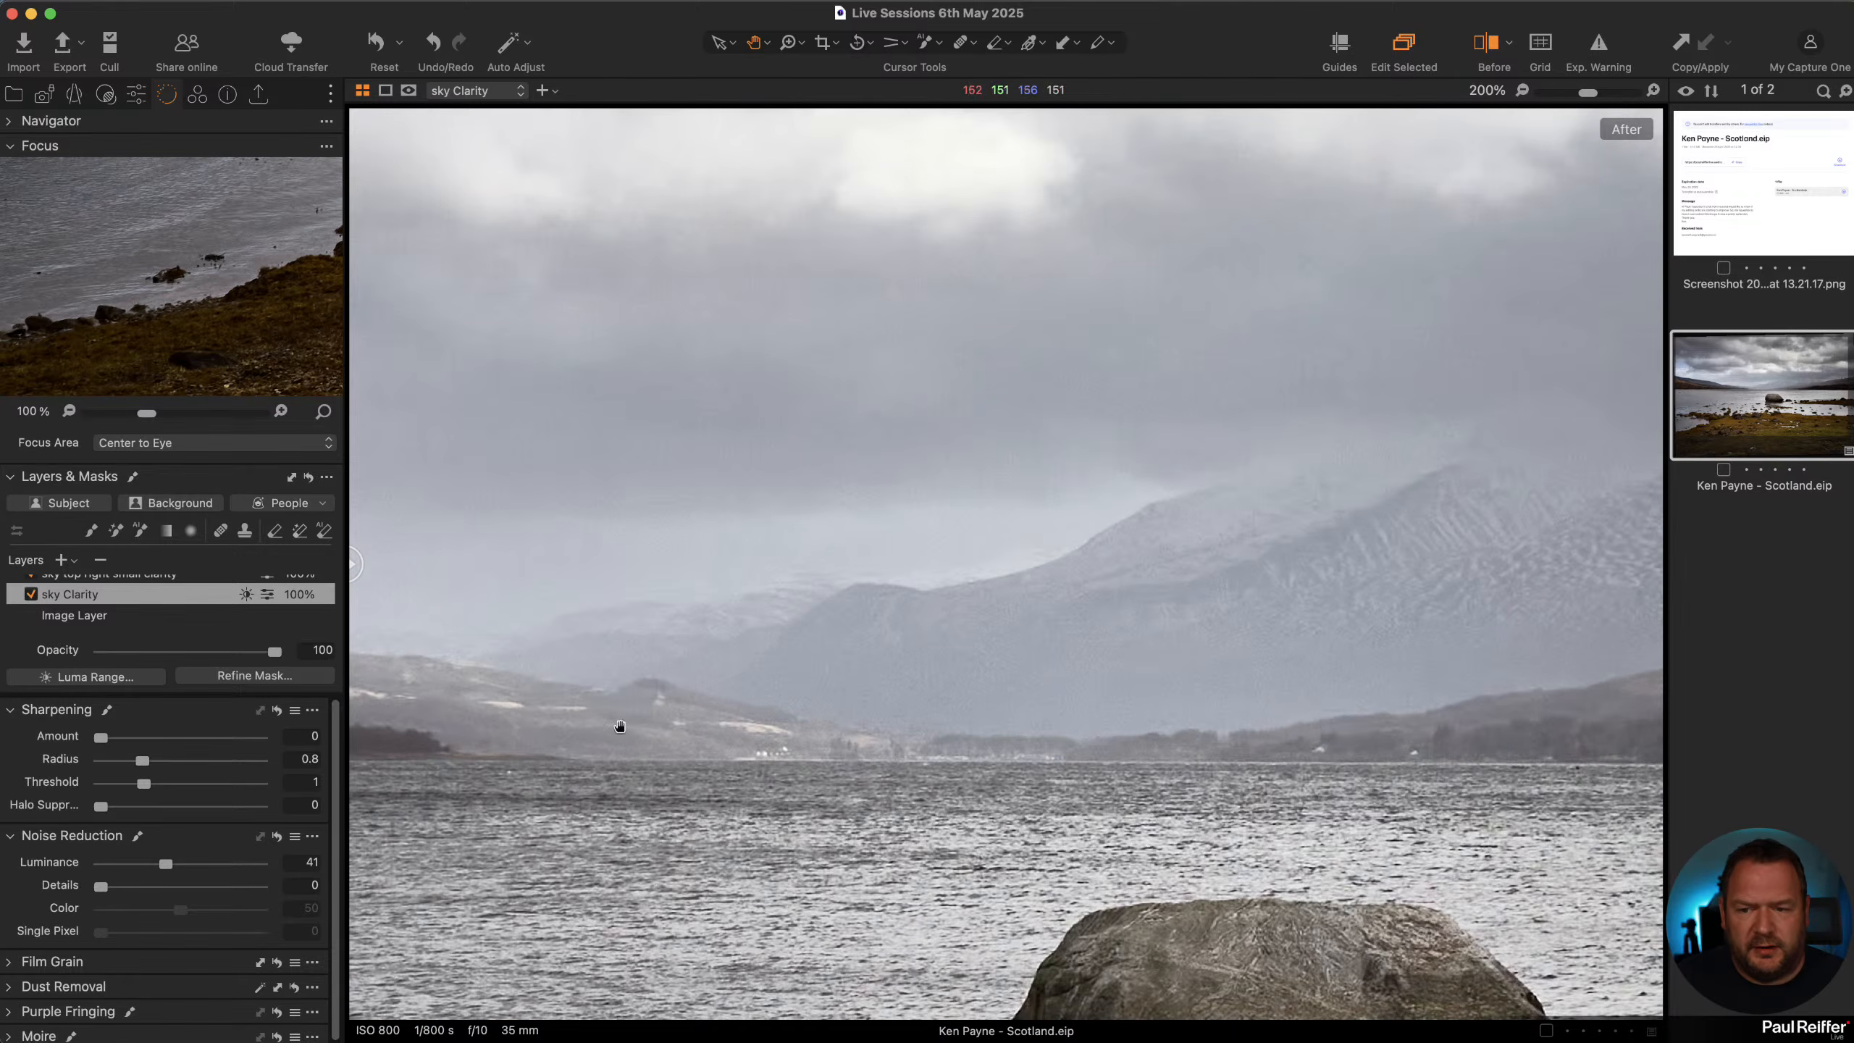
{"action": "key", "text": "comma"}
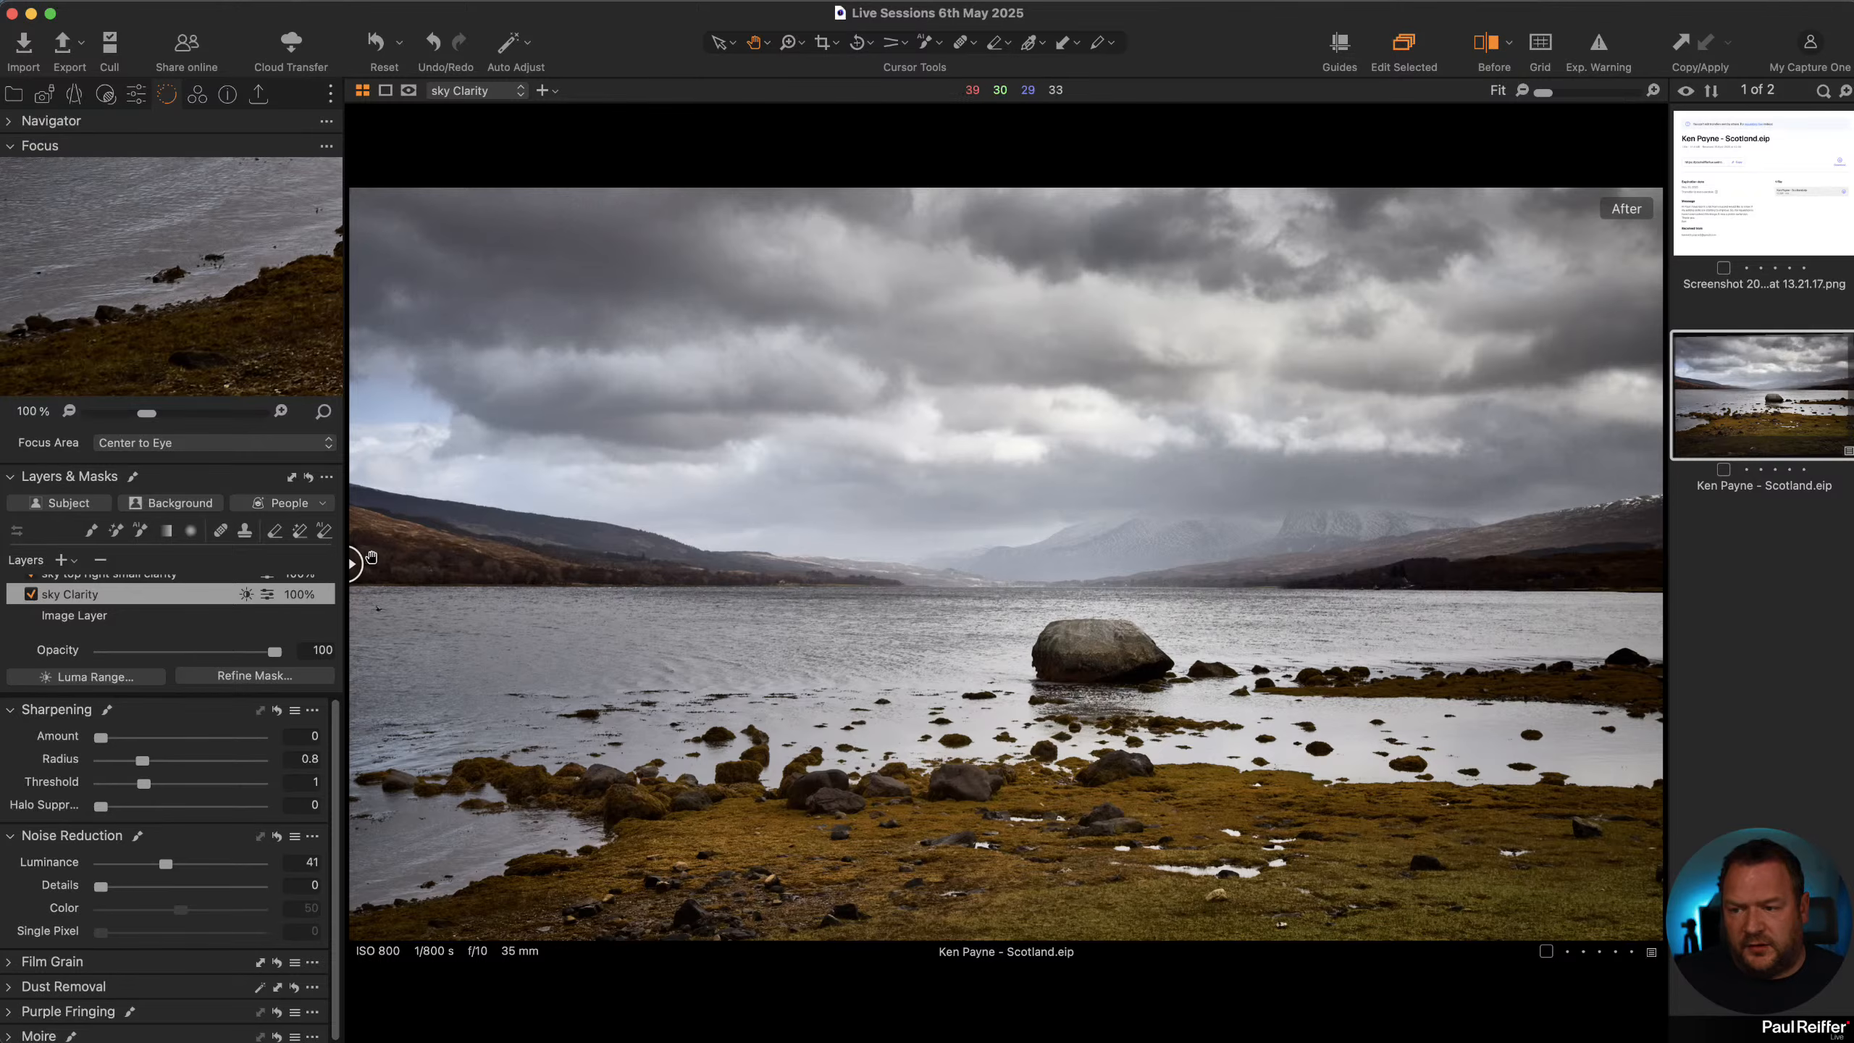
{"action": "mouse_move", "coordinate": [355, 565]}
{"action": "left_mouse_down"}
{"action": "mouse_move", "coordinate": [1656, 562]}
{"action": "mouse_move", "coordinate": [349, 563]}
{"action": "left_mouse_up"}
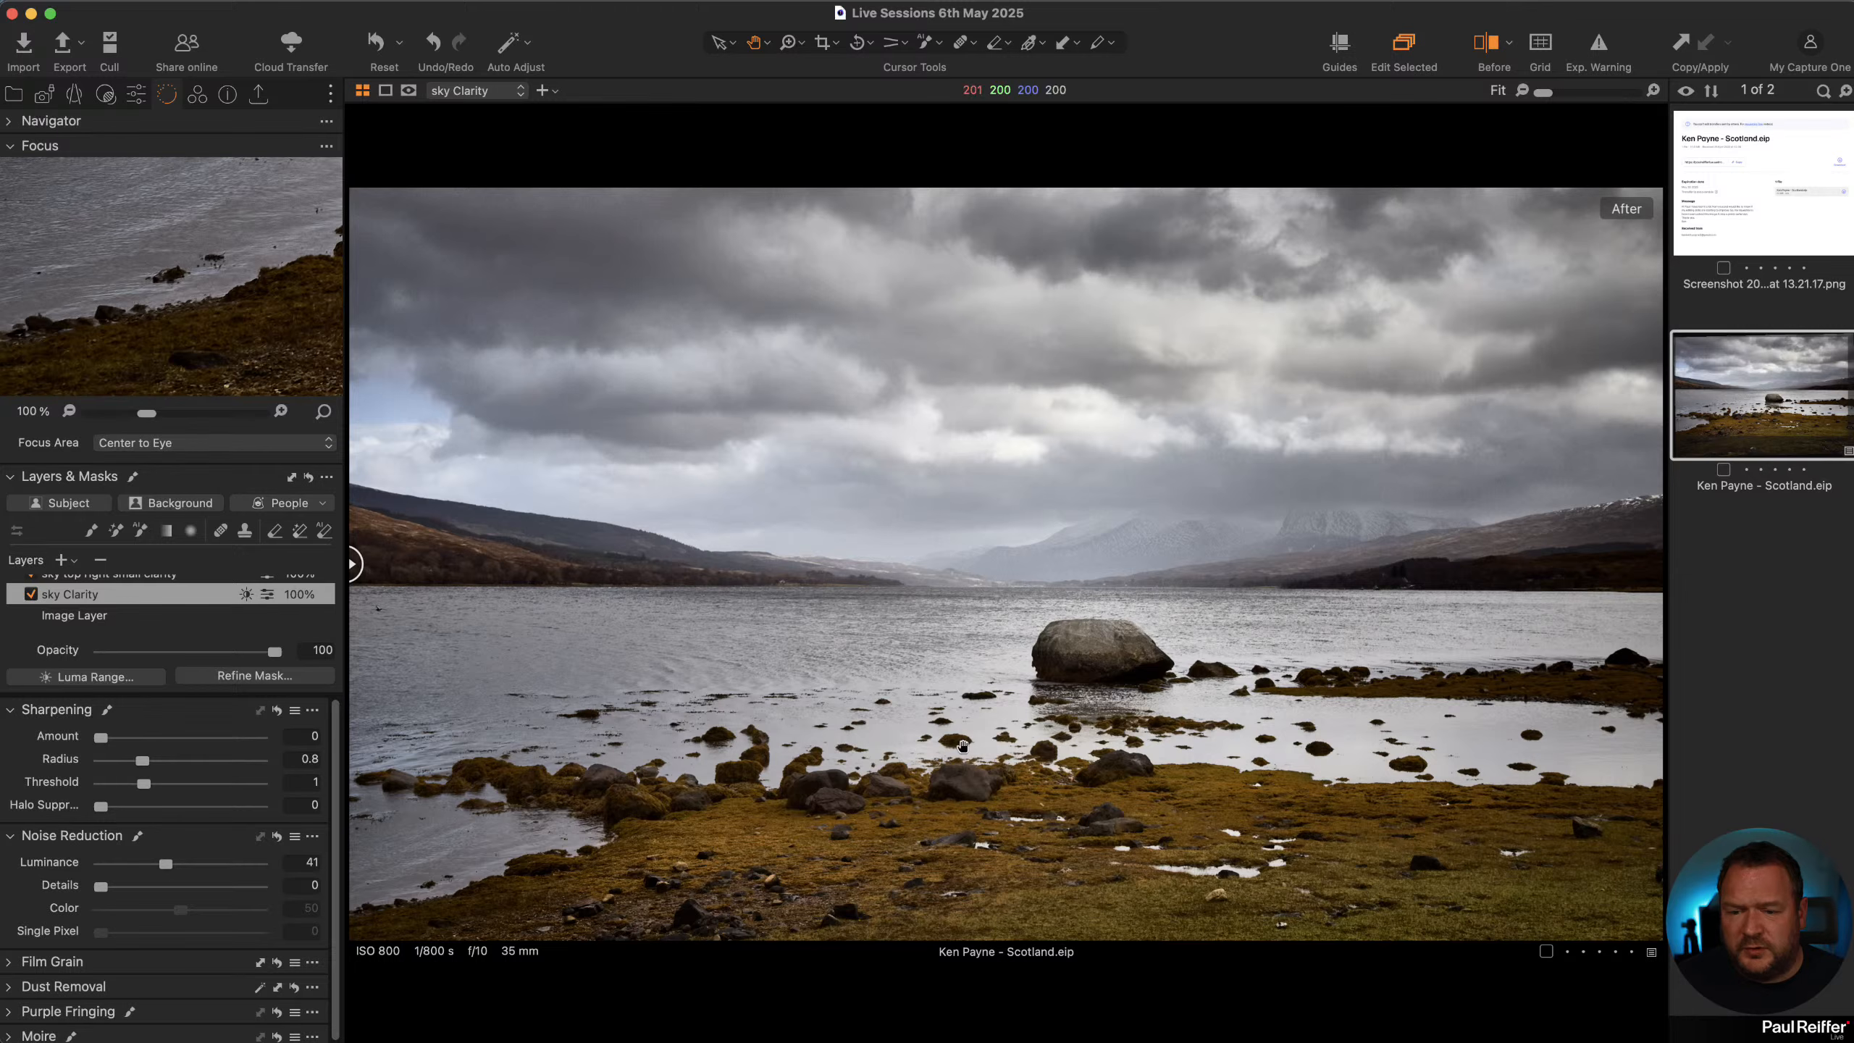
Add an adjustment layer masked by a linear gradient running from the foreground's lower edge up to near the waterline
{"action": "left_click", "coordinate": [63, 560]}
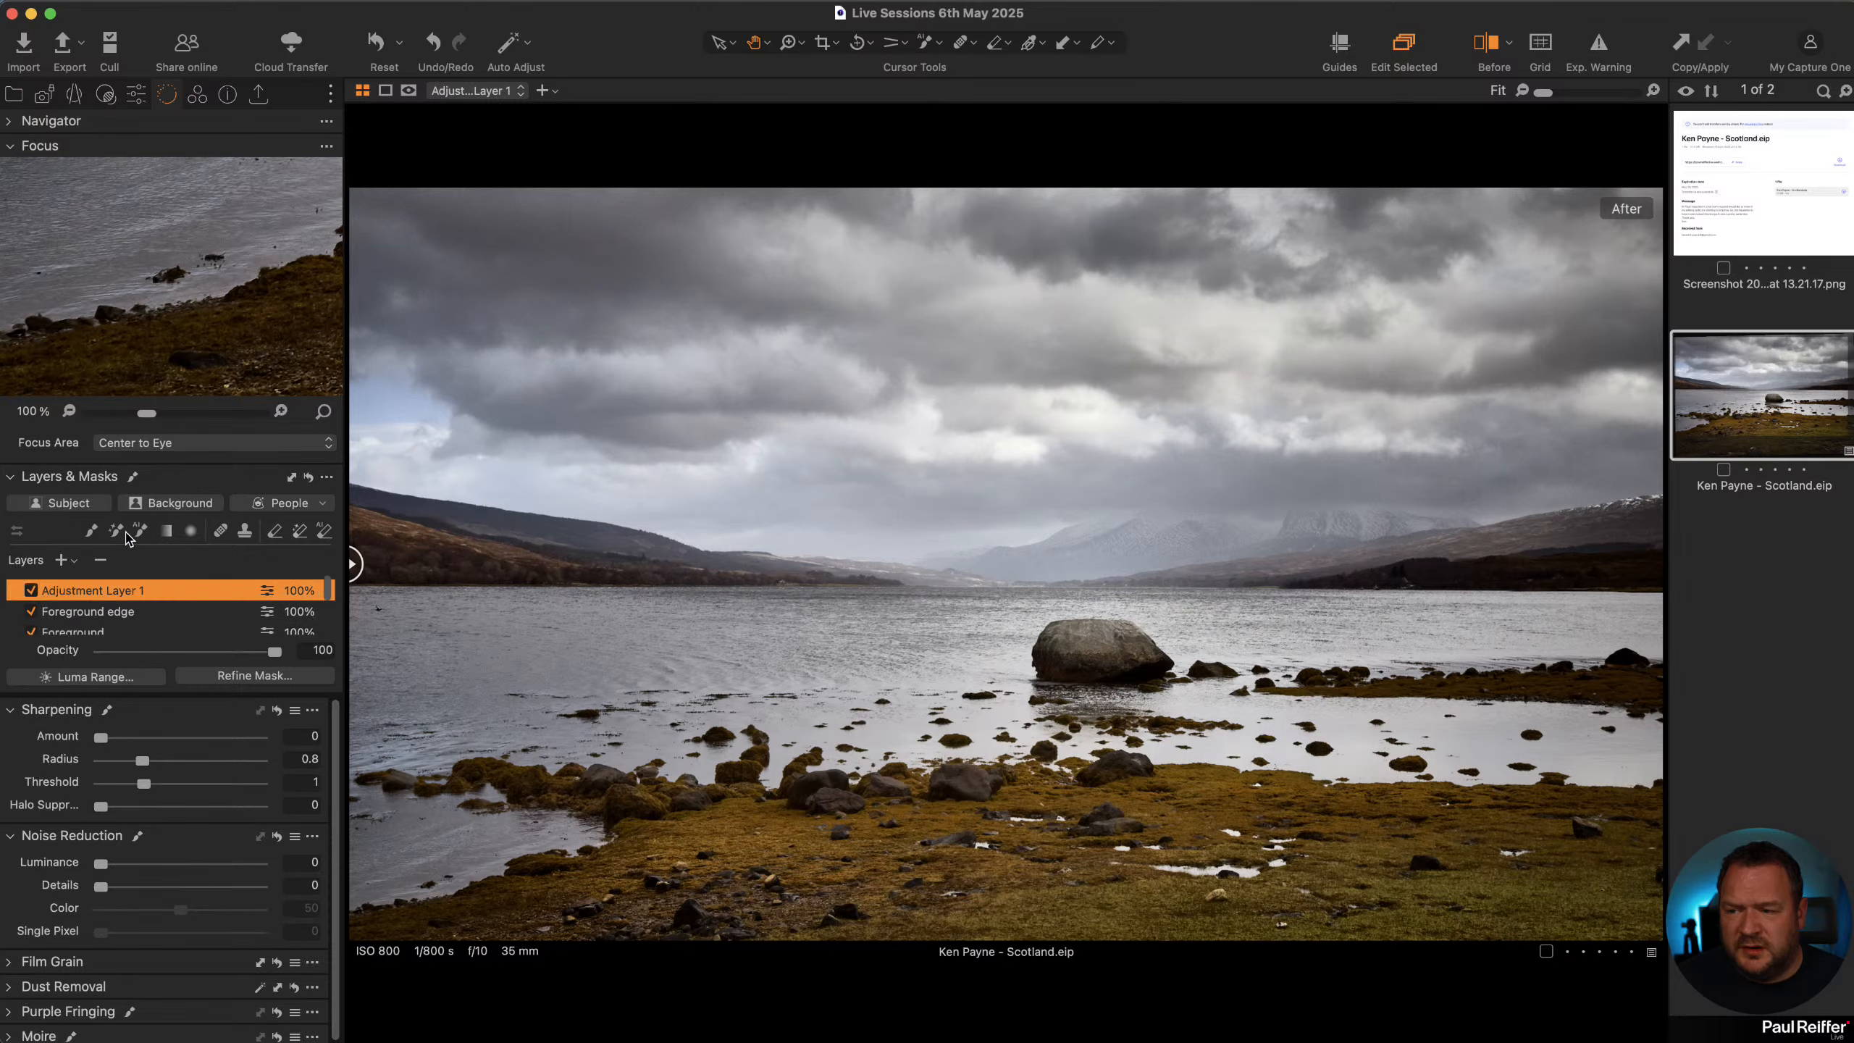
{"action": "left_click", "coordinate": [166, 530]}
{"action": "left_click_drag", "start_coordinate": [1053, 925], "coordinate": [1053, 613]}
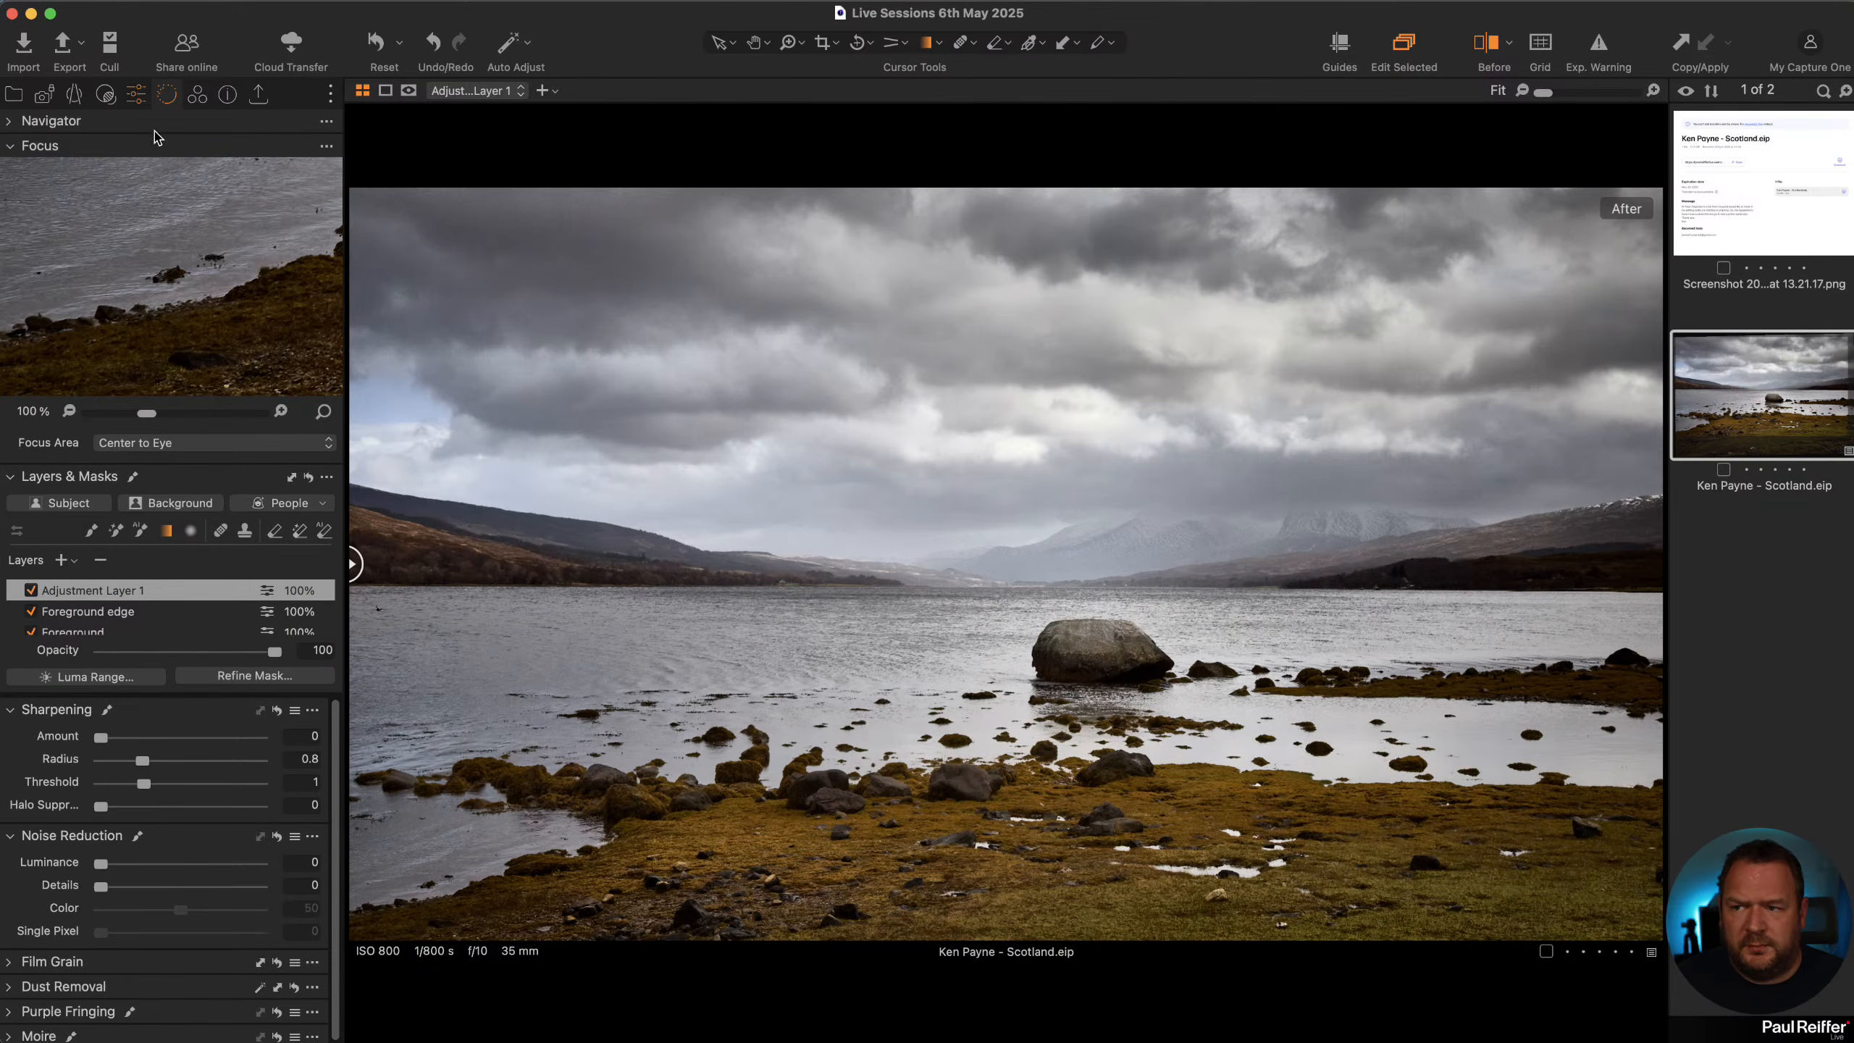
Set the new gradient layer's saturation to -25 and toggle the layer off and on to check its effect
{"action": "left_click", "coordinate": [137, 96]}
{"action": "scroll", "coordinate": [126, 817], "scroll_direction": "down", "scroll_amount": 10}
{"action": "scroll", "coordinate": [125, 817], "scroll_direction": "up", "scroll_amount": 10}
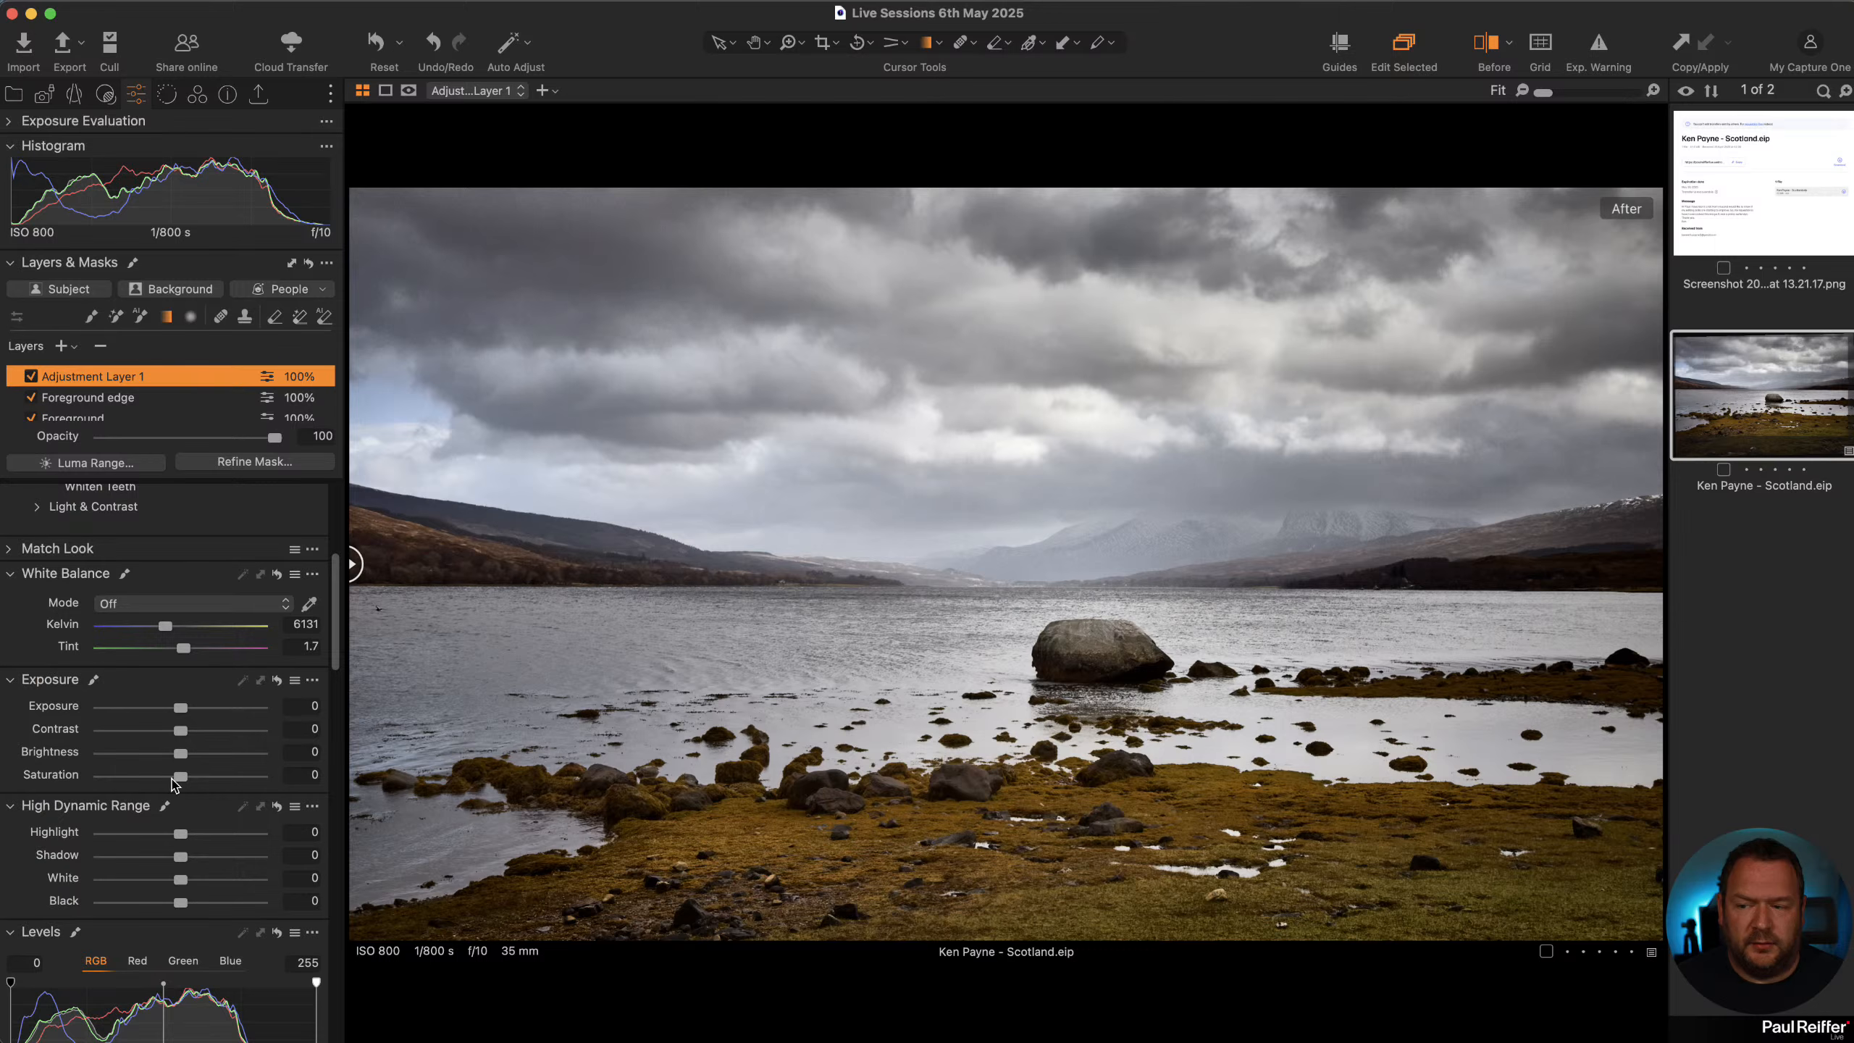
{"action": "left_click_drag", "start_coordinate": [178, 781], "coordinate": [161, 782]}
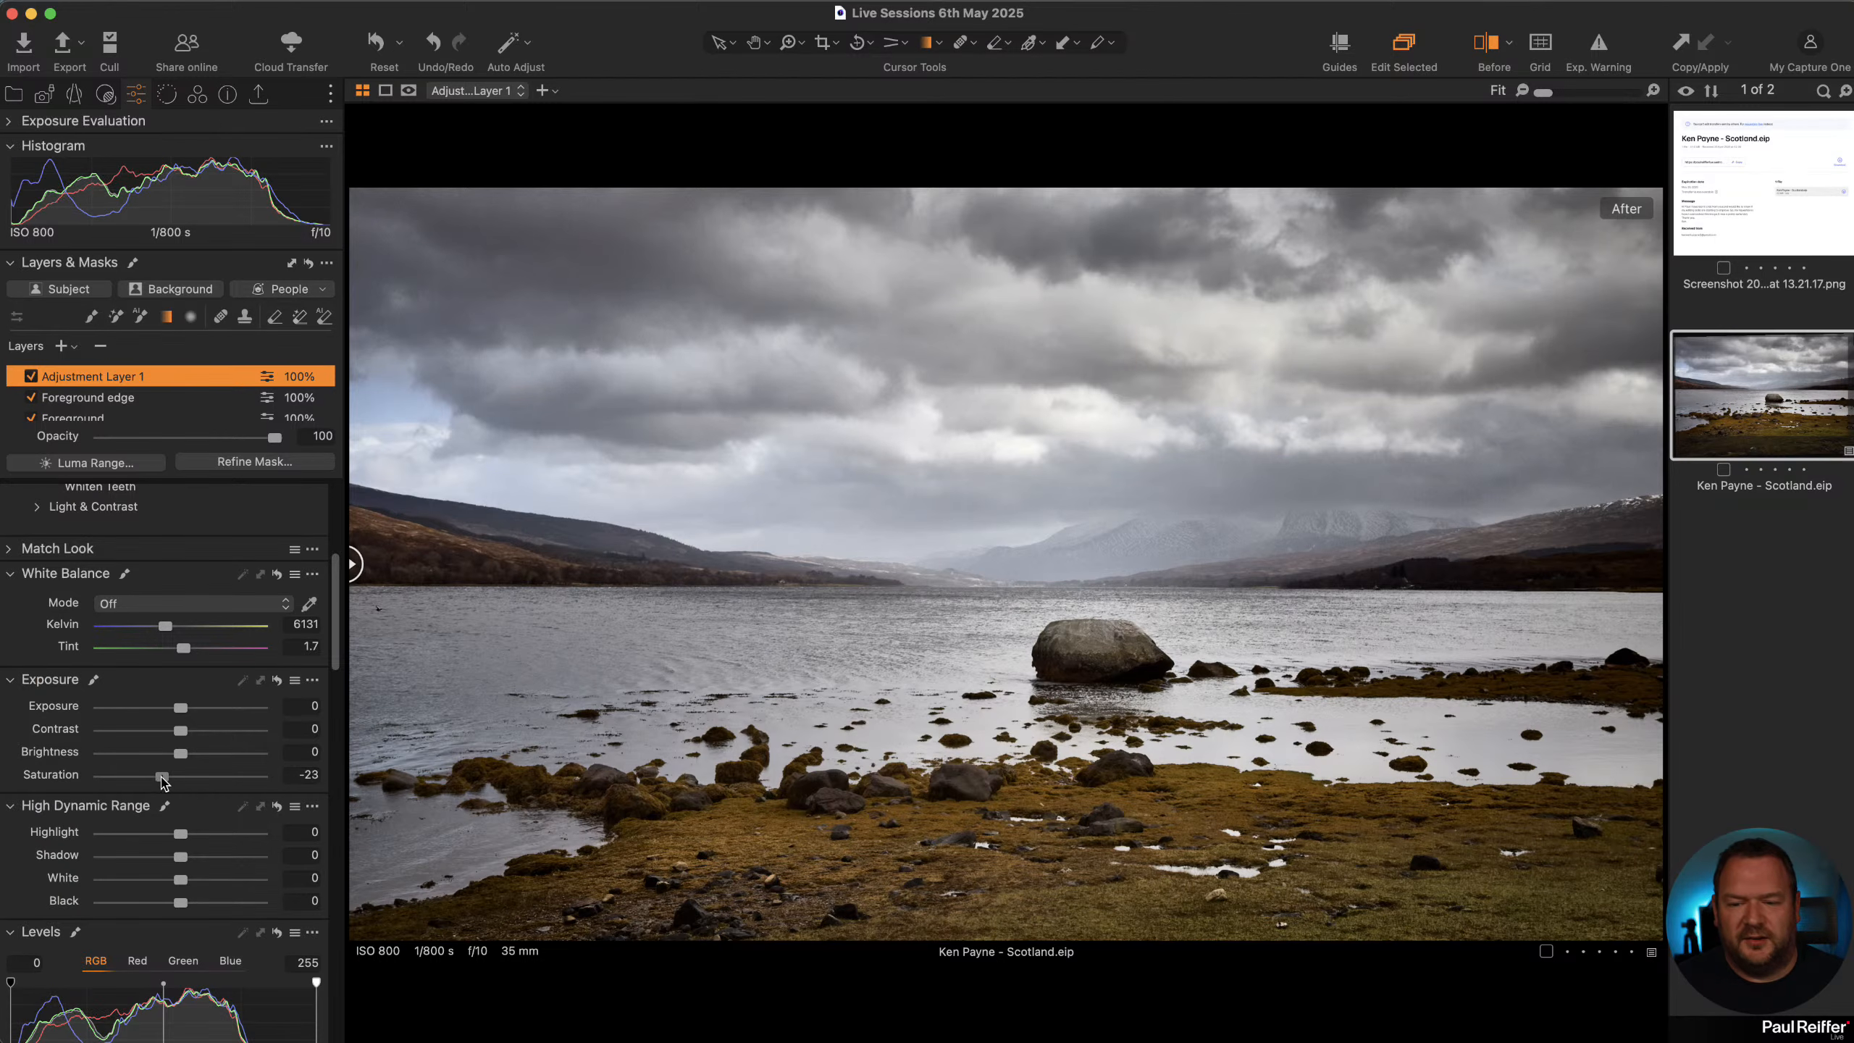
{"action": "left_click", "coordinate": [30, 377]}
{"action": "left_click", "coordinate": [29, 376]}
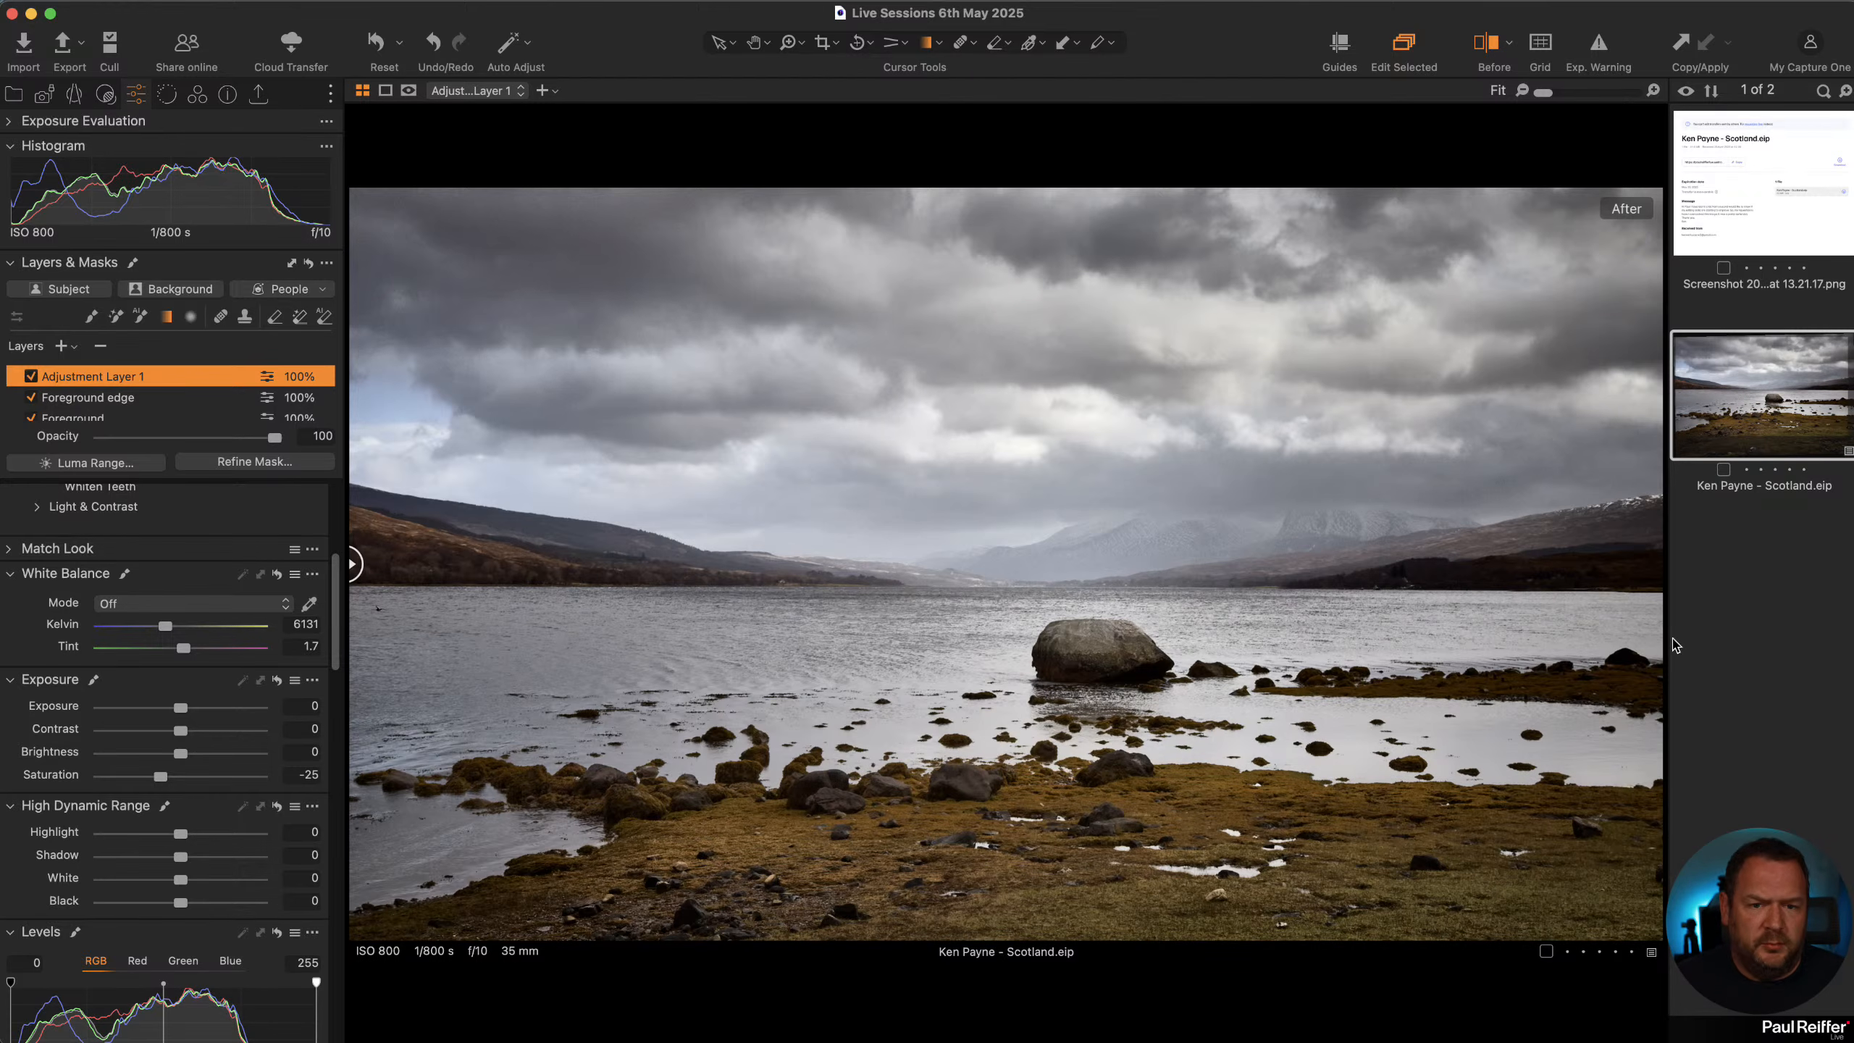
{"action": "left_click", "coordinate": [1701, 649]}
{"action": "left_click", "coordinate": [1732, 384]}
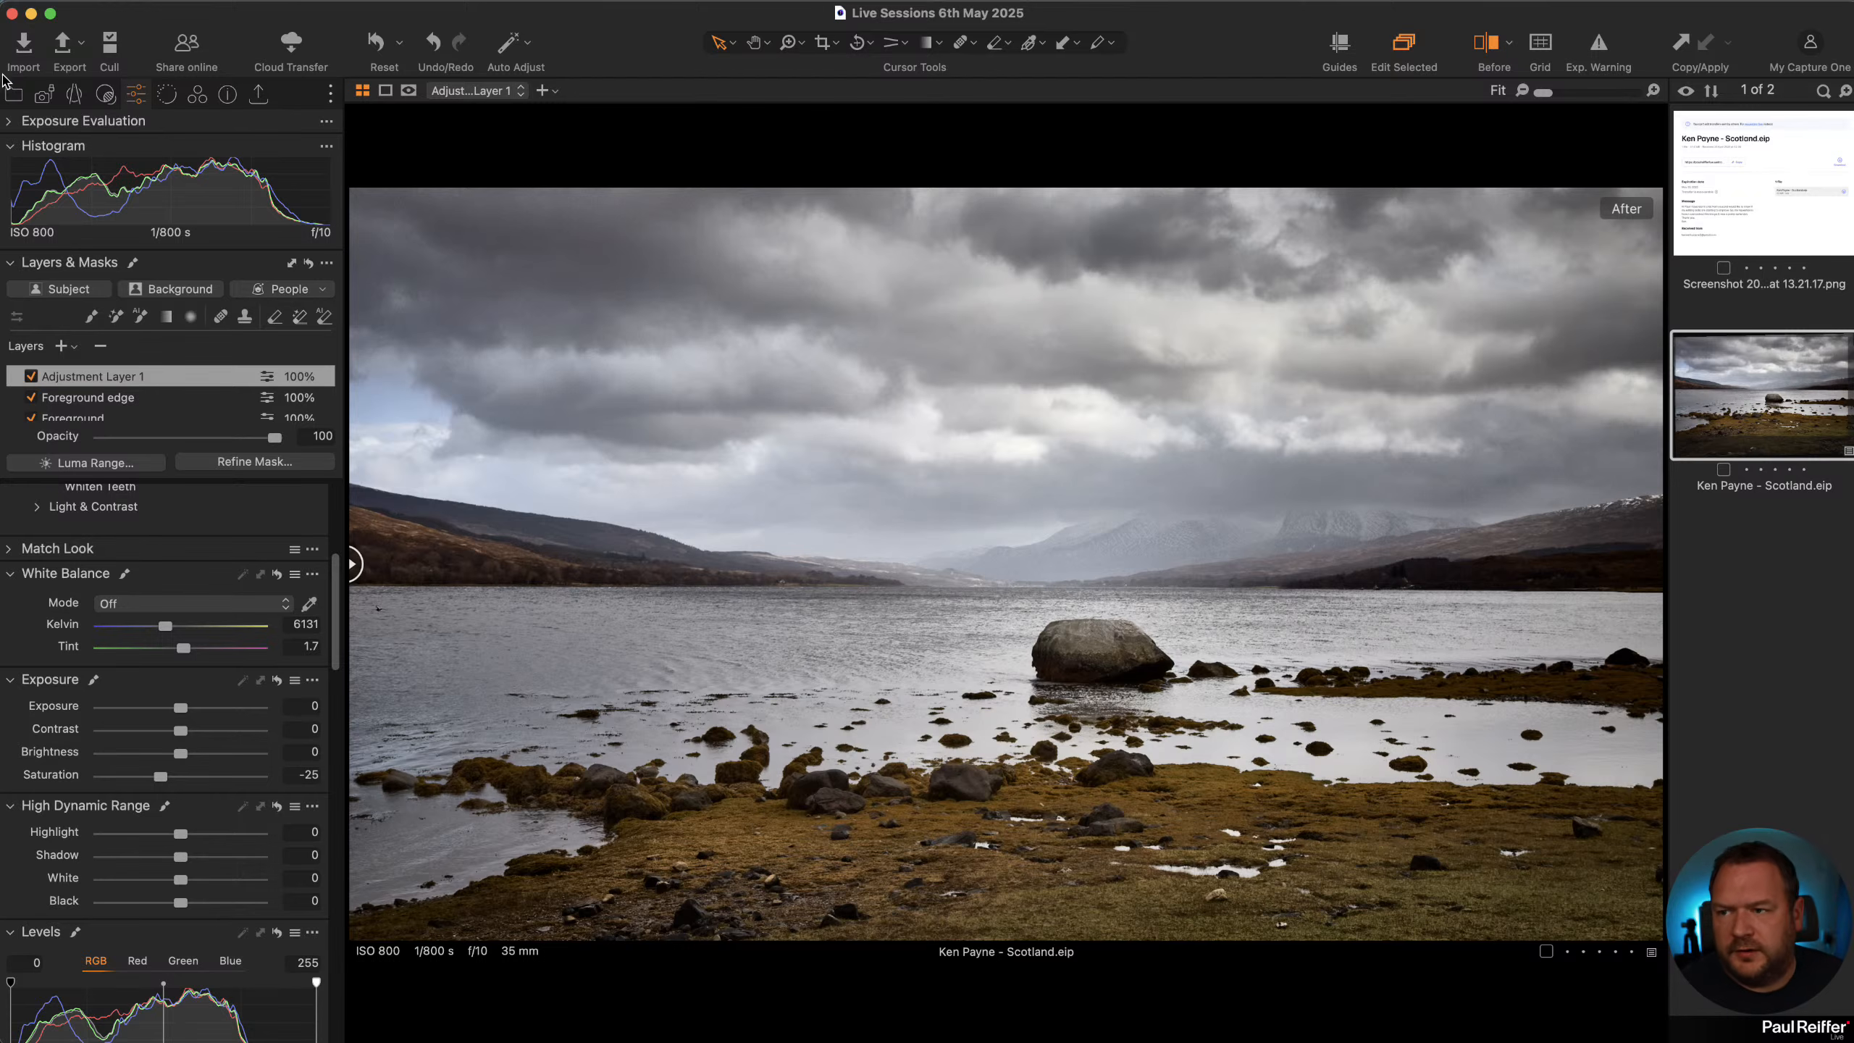
Return to the concert photo's collection and inspect the singer's face in the second variant at 67%
{"action": "left_click", "coordinate": [10, 96]}
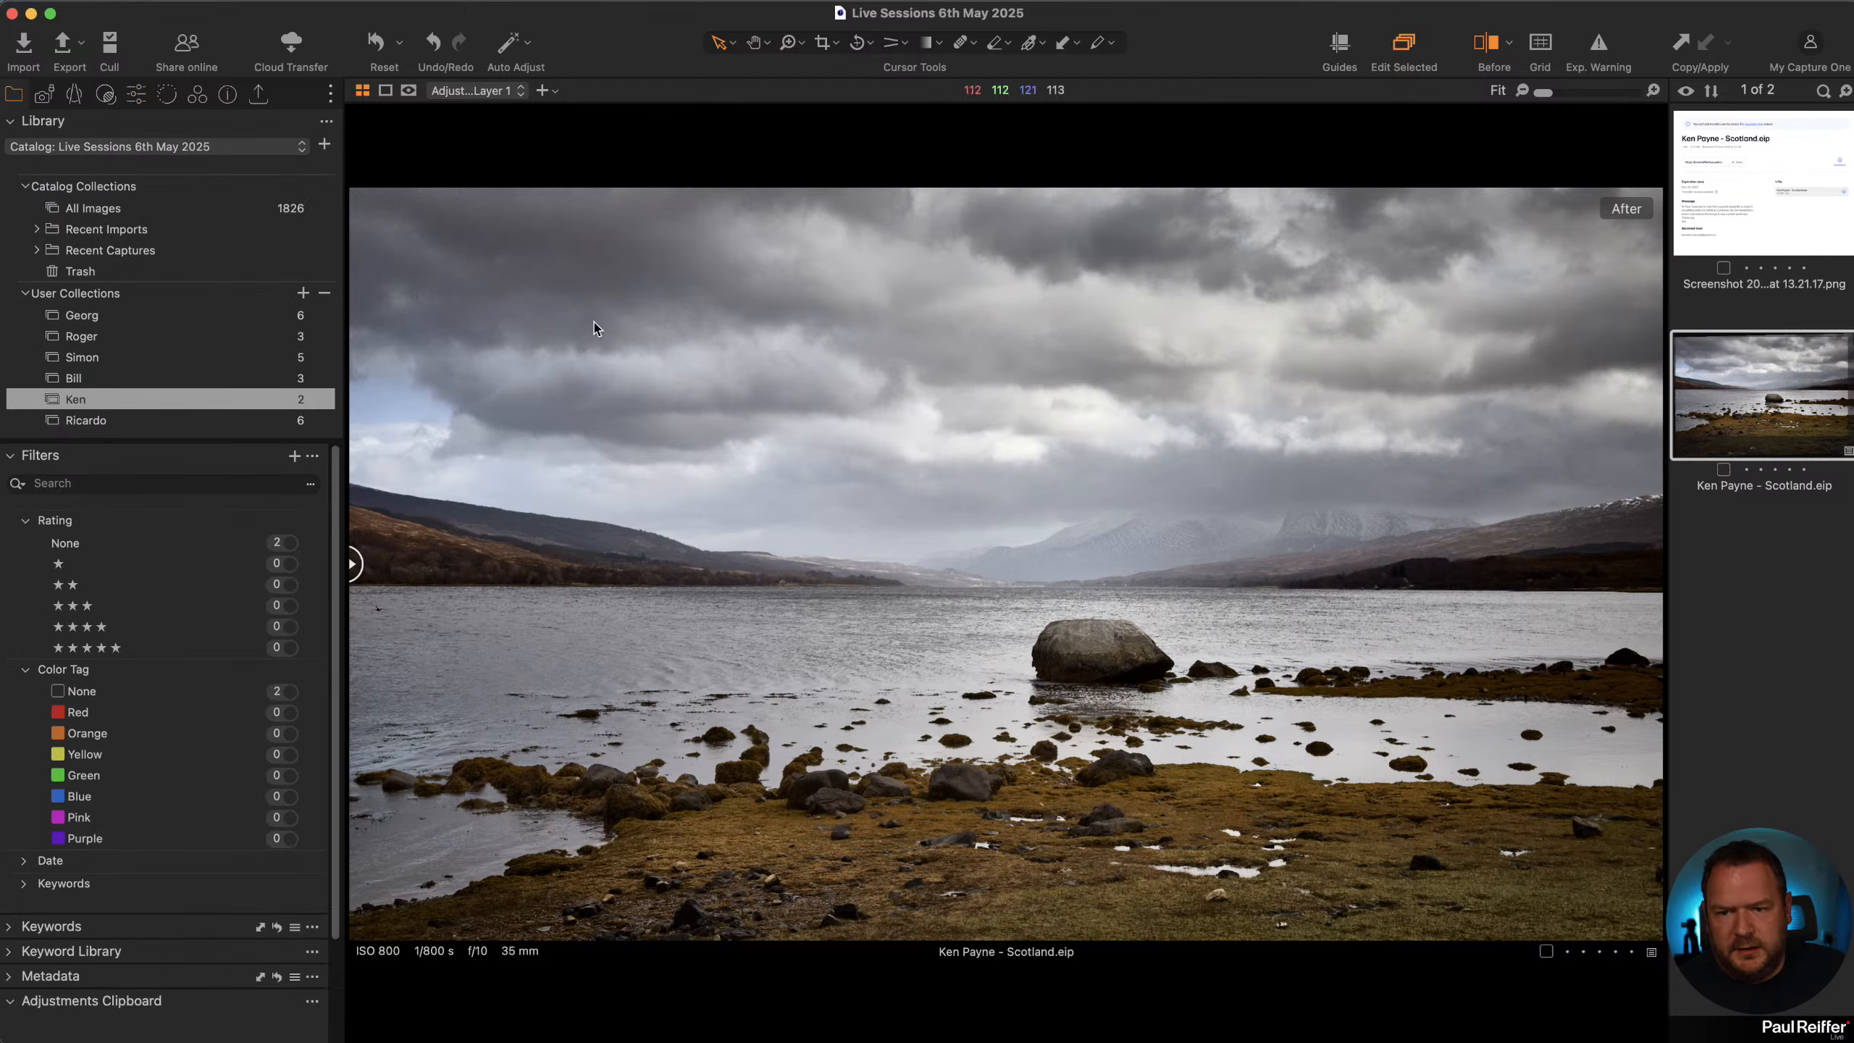
{"action": "left_click", "coordinate": [124, 379]}
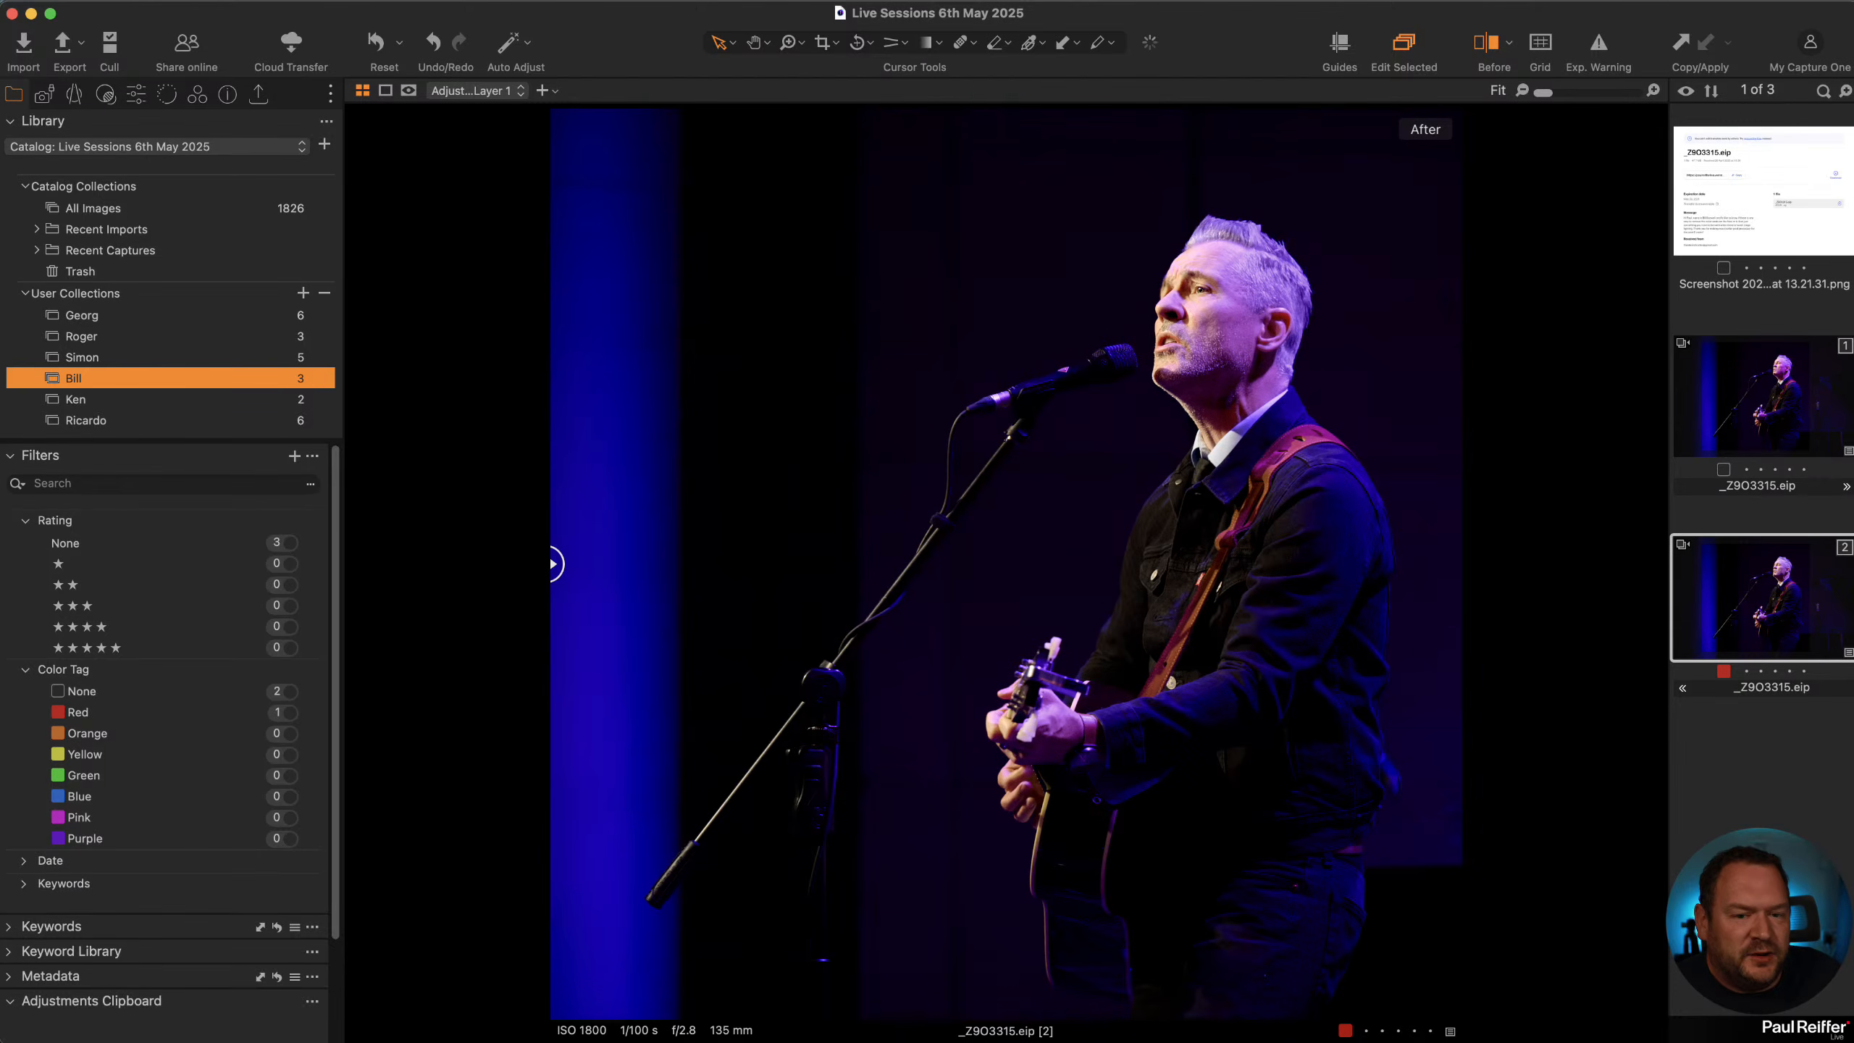
{"action": "scroll", "coordinate": [1095, 325], "scroll_direction": "up", "scroll_amount": 2}
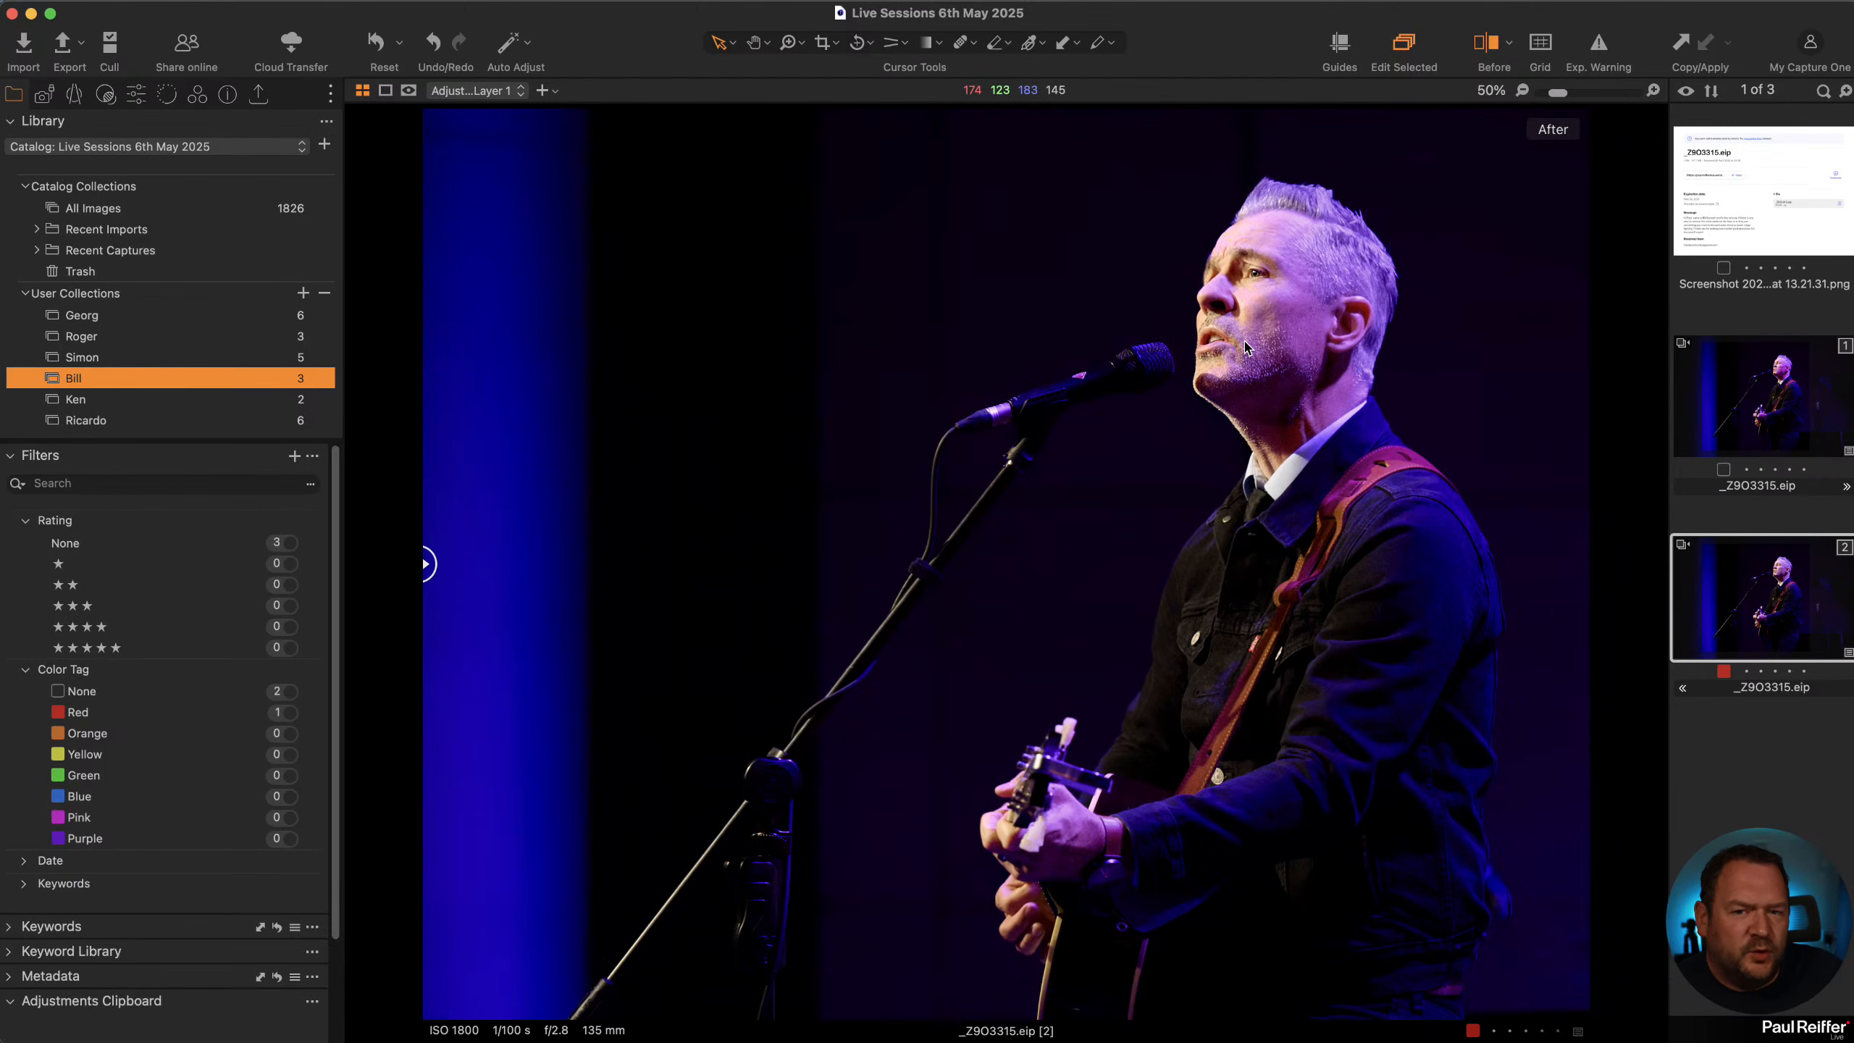
{"action": "scroll", "coordinate": [1139, 344], "scroll_direction": "up", "scroll_amount": 2}
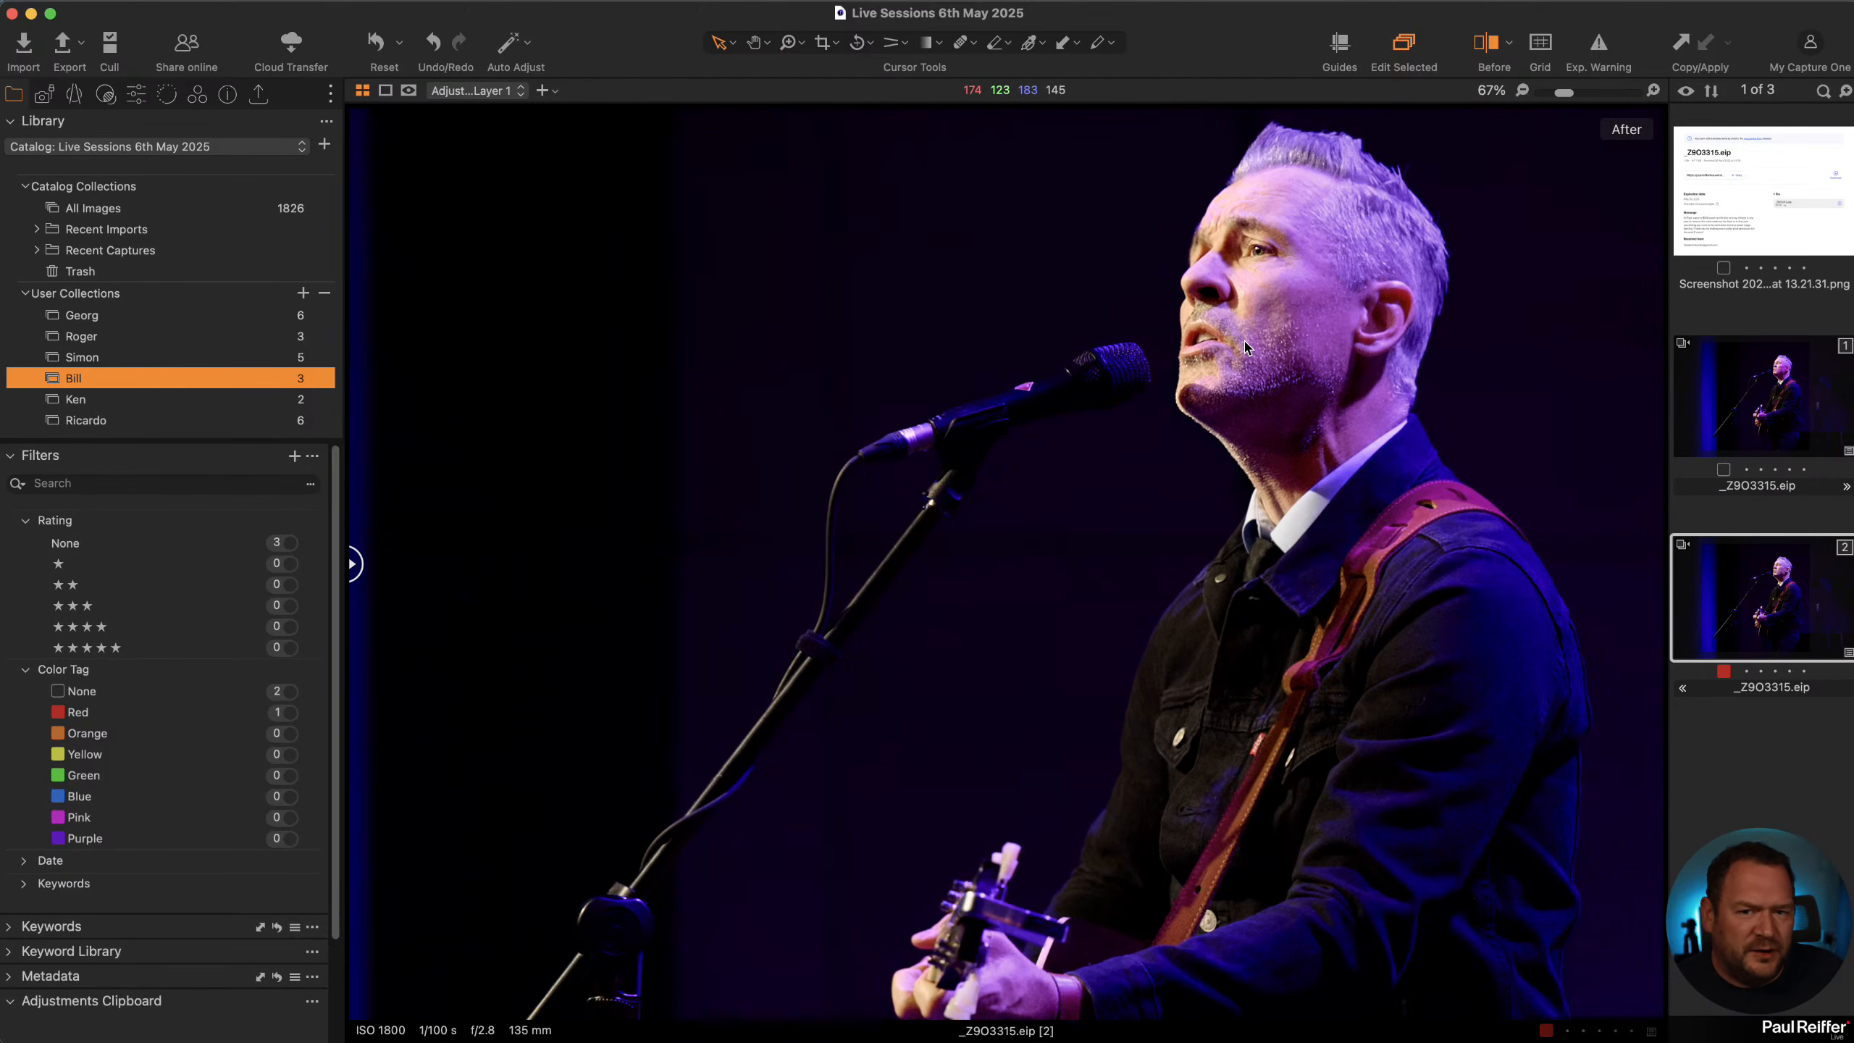
Open the collection with the Mirror Man photos and inspect the far shoreline of the second variant at 200%
{"action": "left_click", "coordinate": [186, 359]}
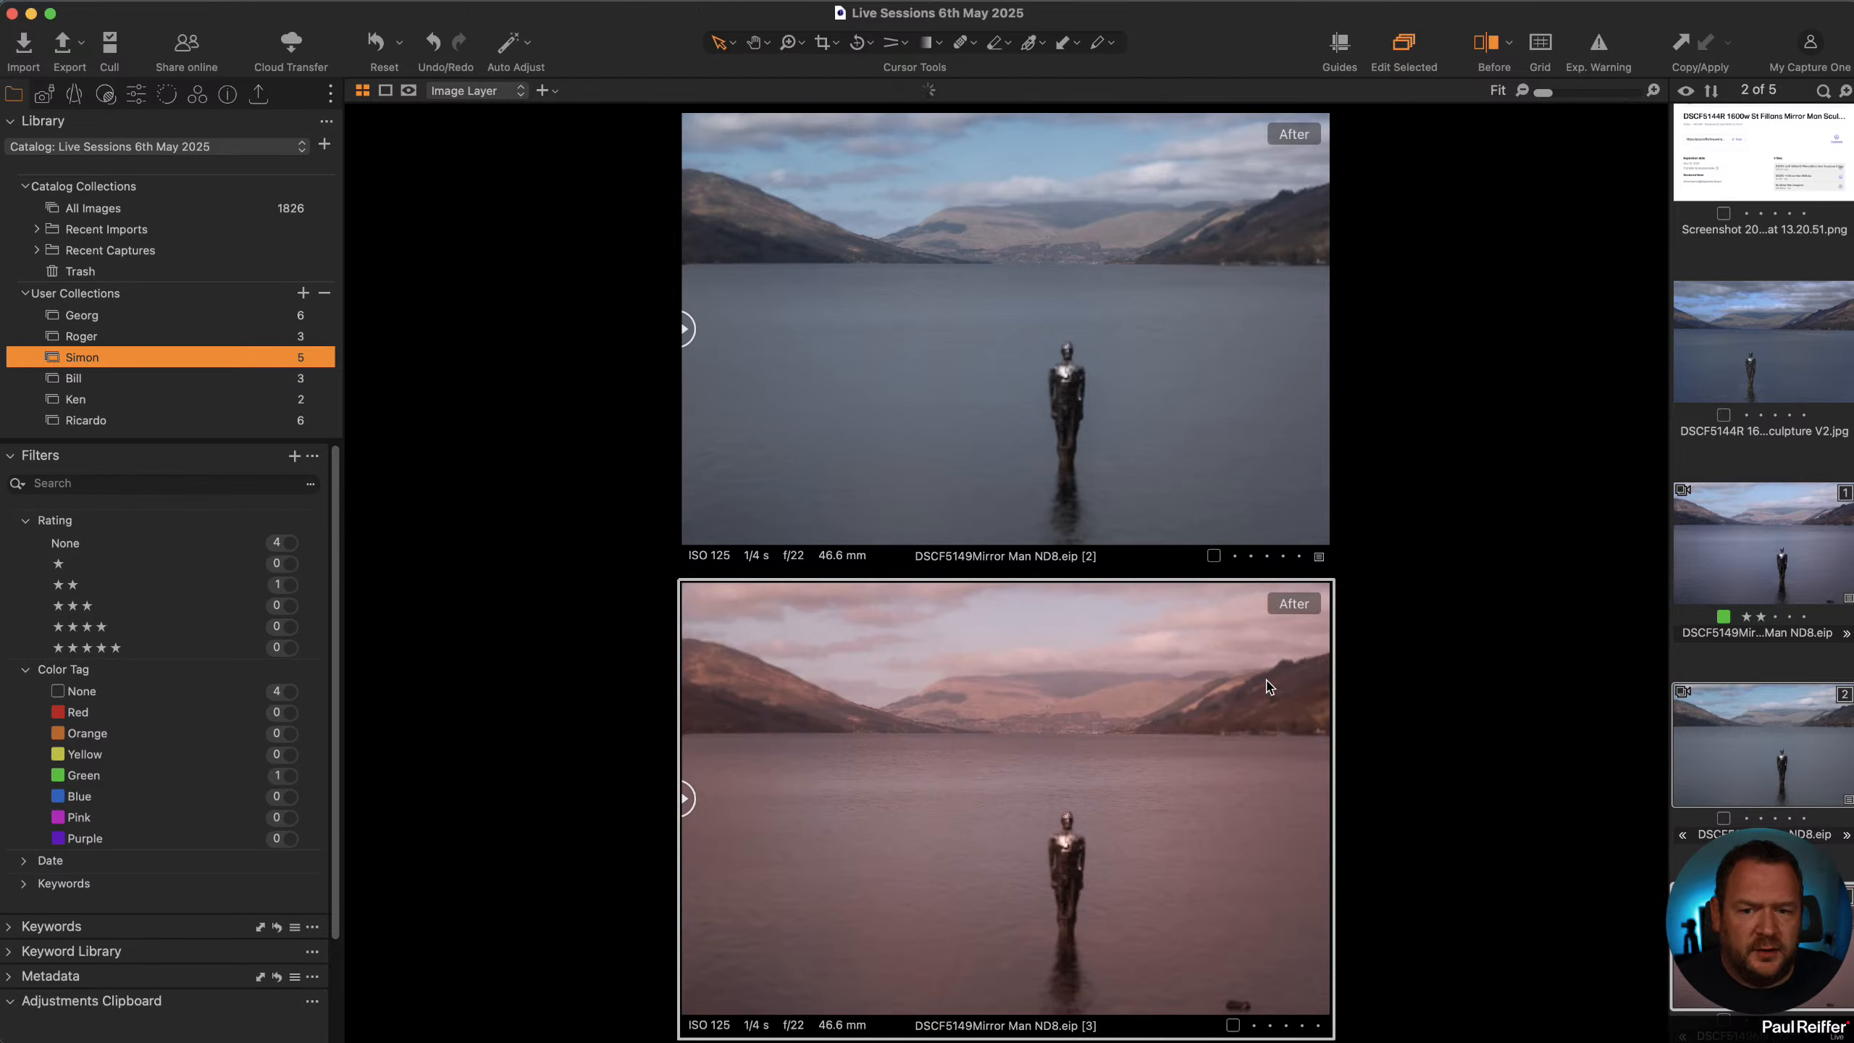
{"action": "left_click", "coordinate": [1744, 727]}
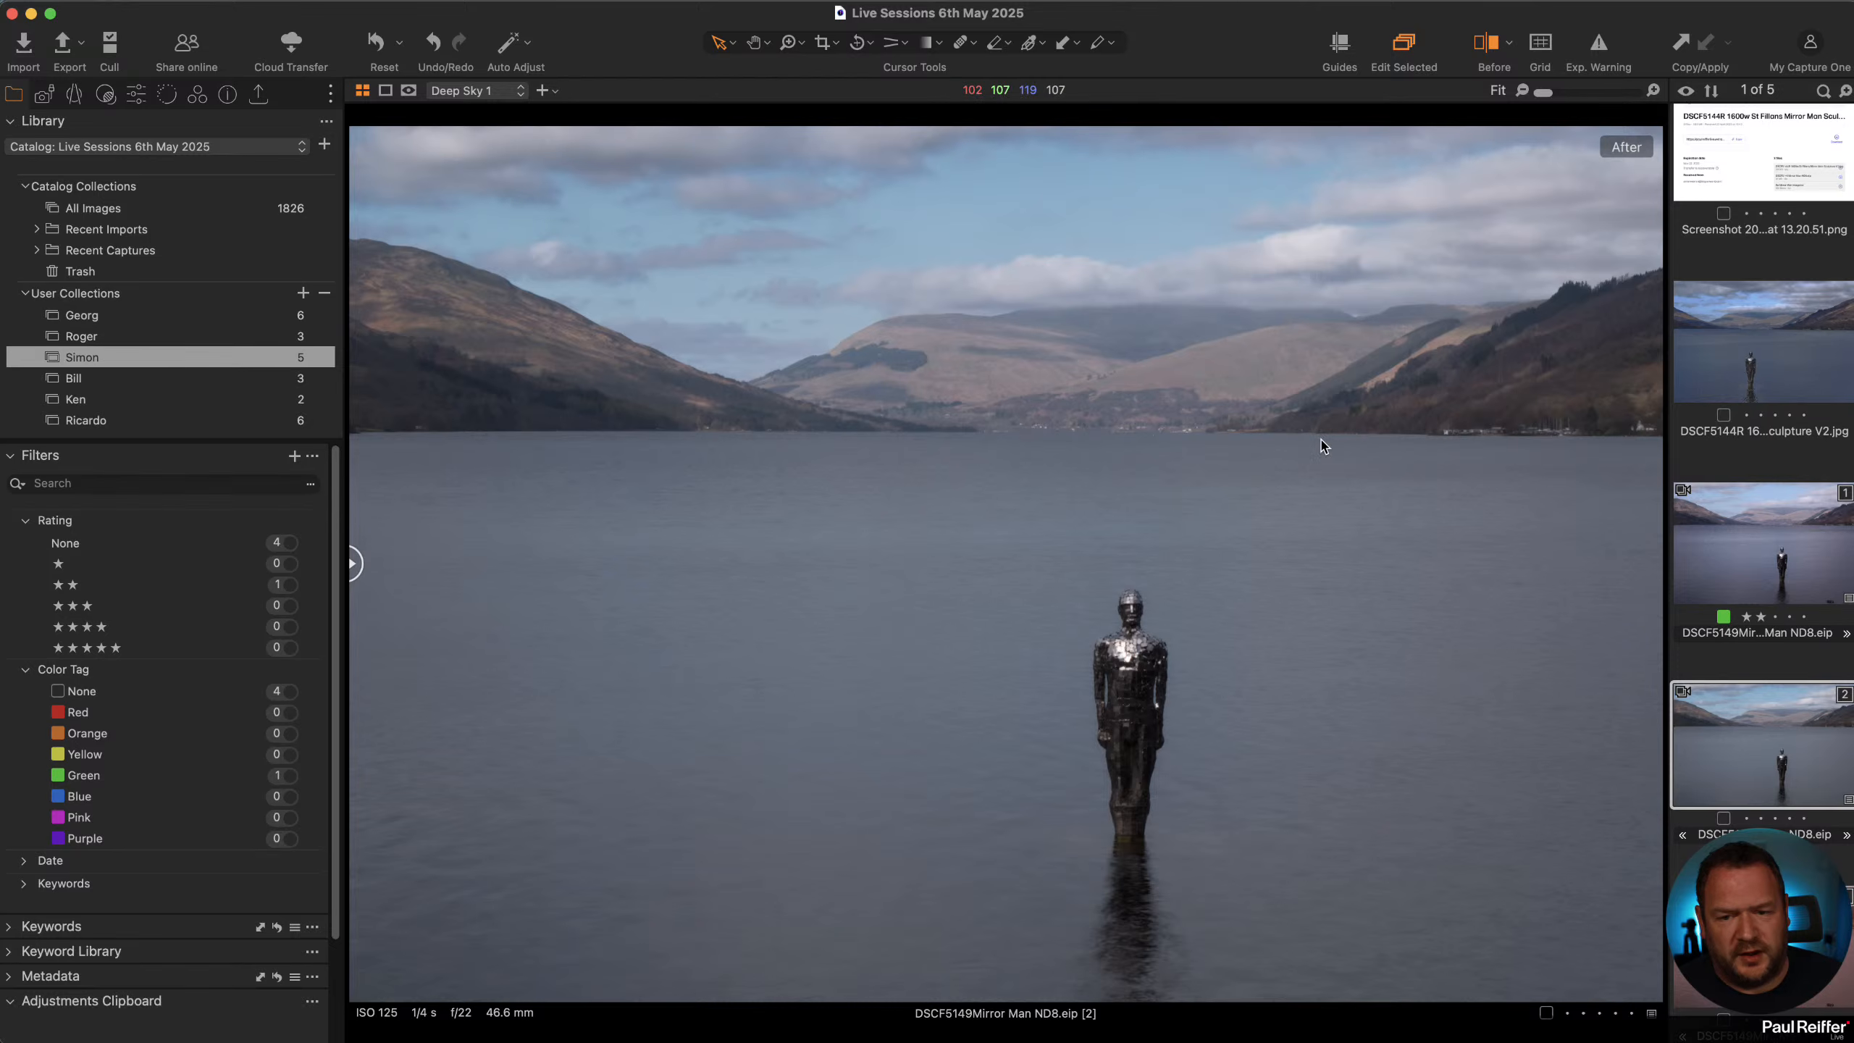
{"action": "scroll", "coordinate": [1322, 442], "scroll_direction": "up", "scroll_amount": 5}
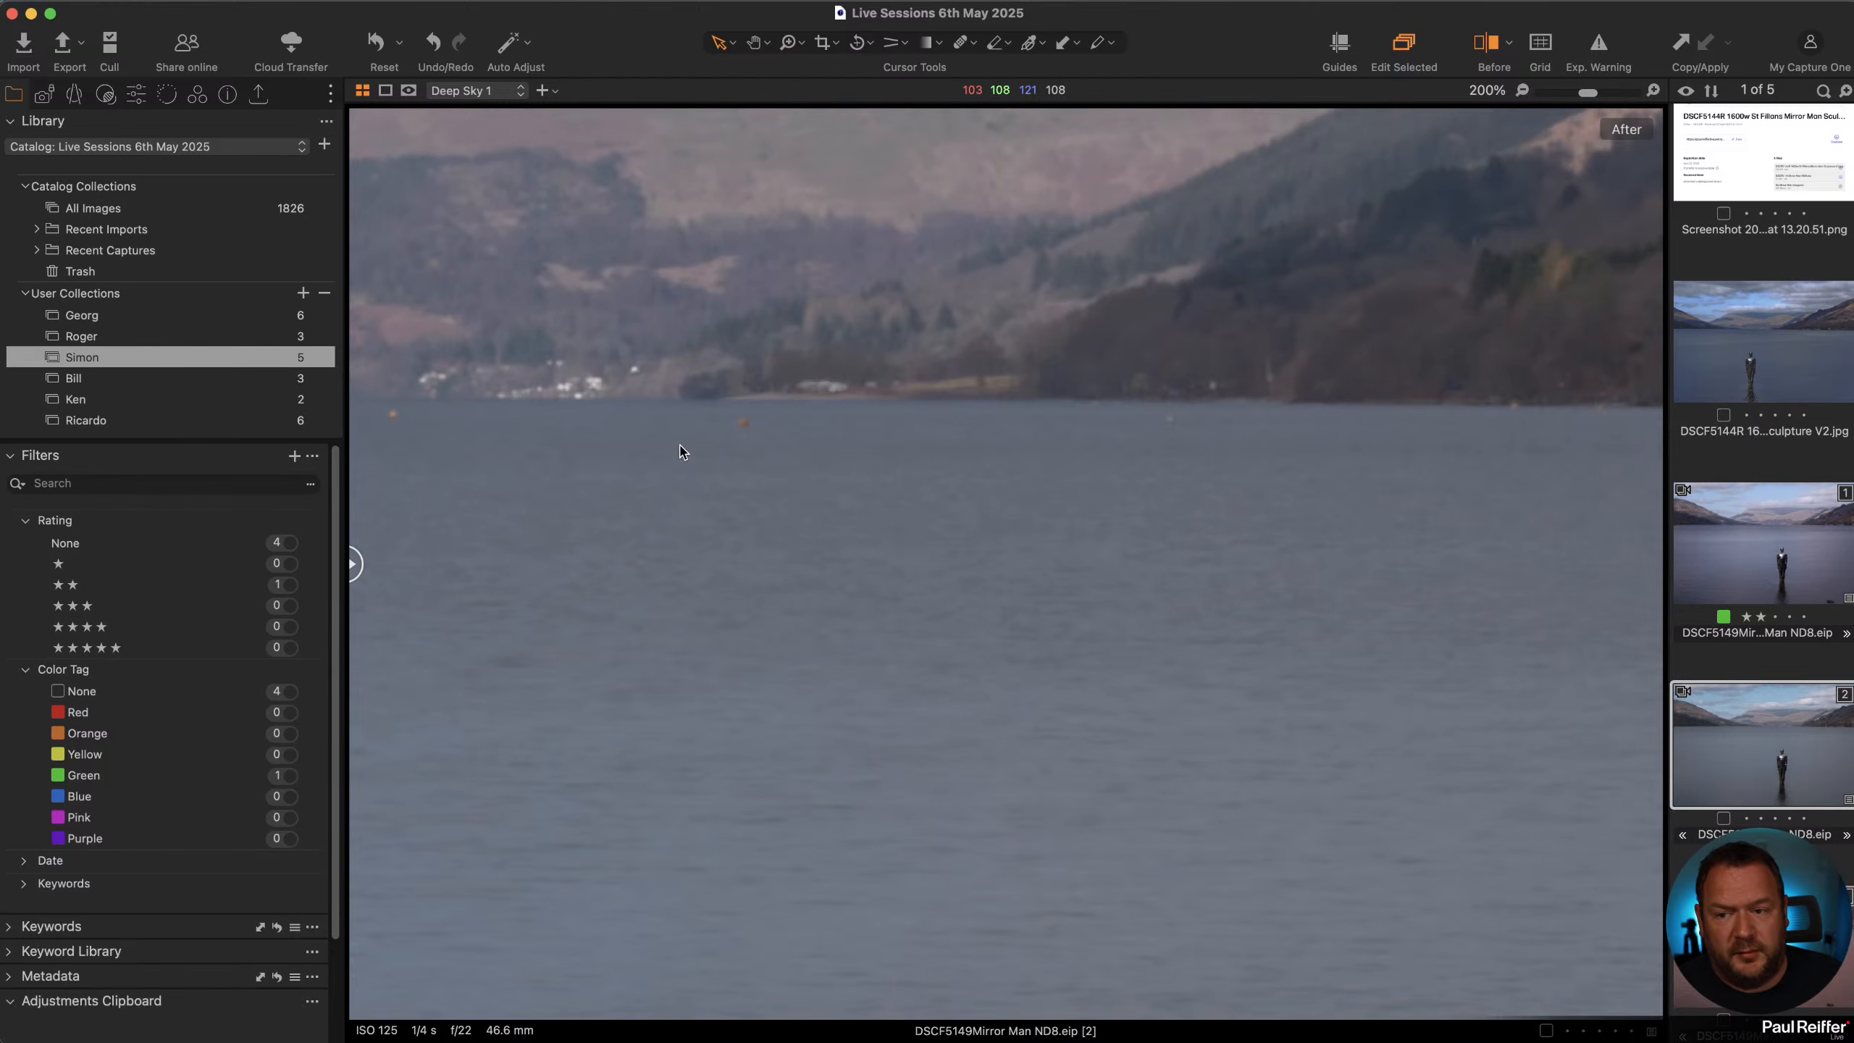
{"action": "left_click_drag", "start_coordinate": [694, 505], "coordinate": [1584, 642]}
{"action": "left_click_drag", "start_coordinate": [527, 572], "coordinate": [1076, 540]}
{"action": "left_click_drag", "start_coordinate": [600, 559], "coordinate": [1071, 568]}
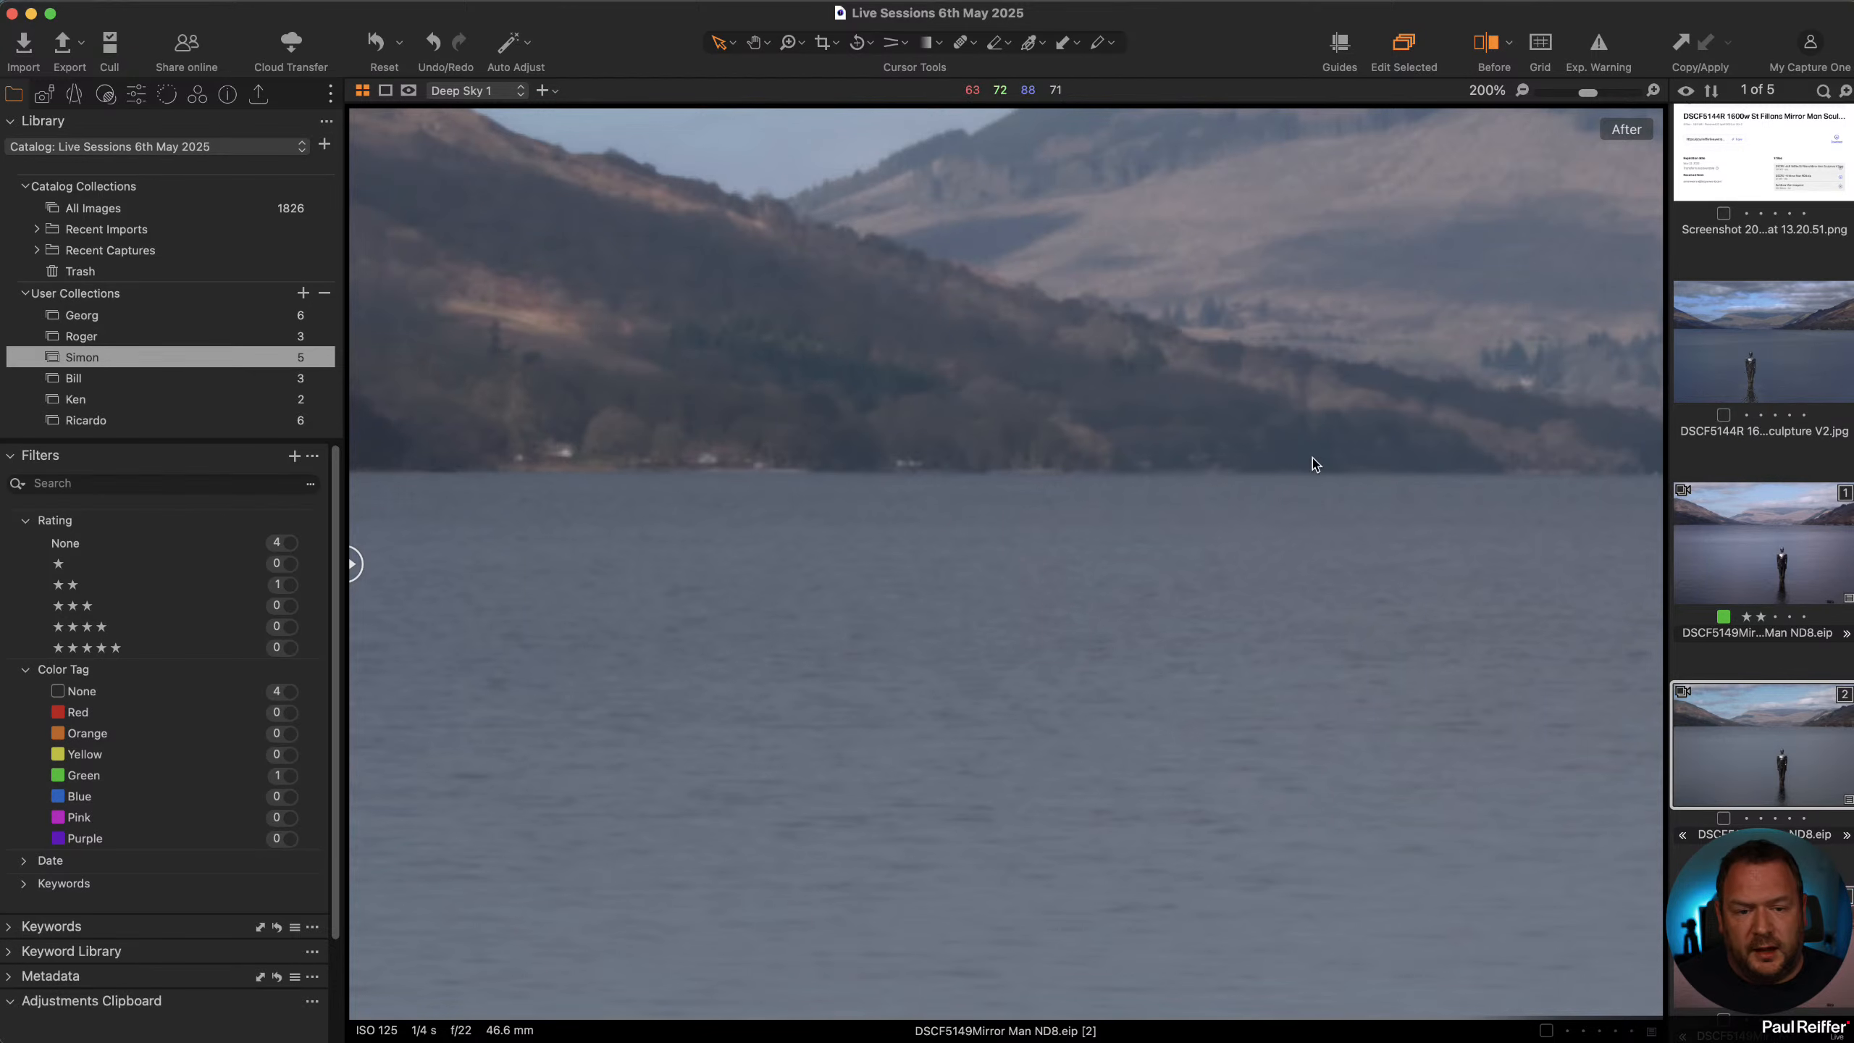
{"action": "scroll", "coordinate": [1332, 491], "scroll_direction": "down", "scroll_amount": 2}
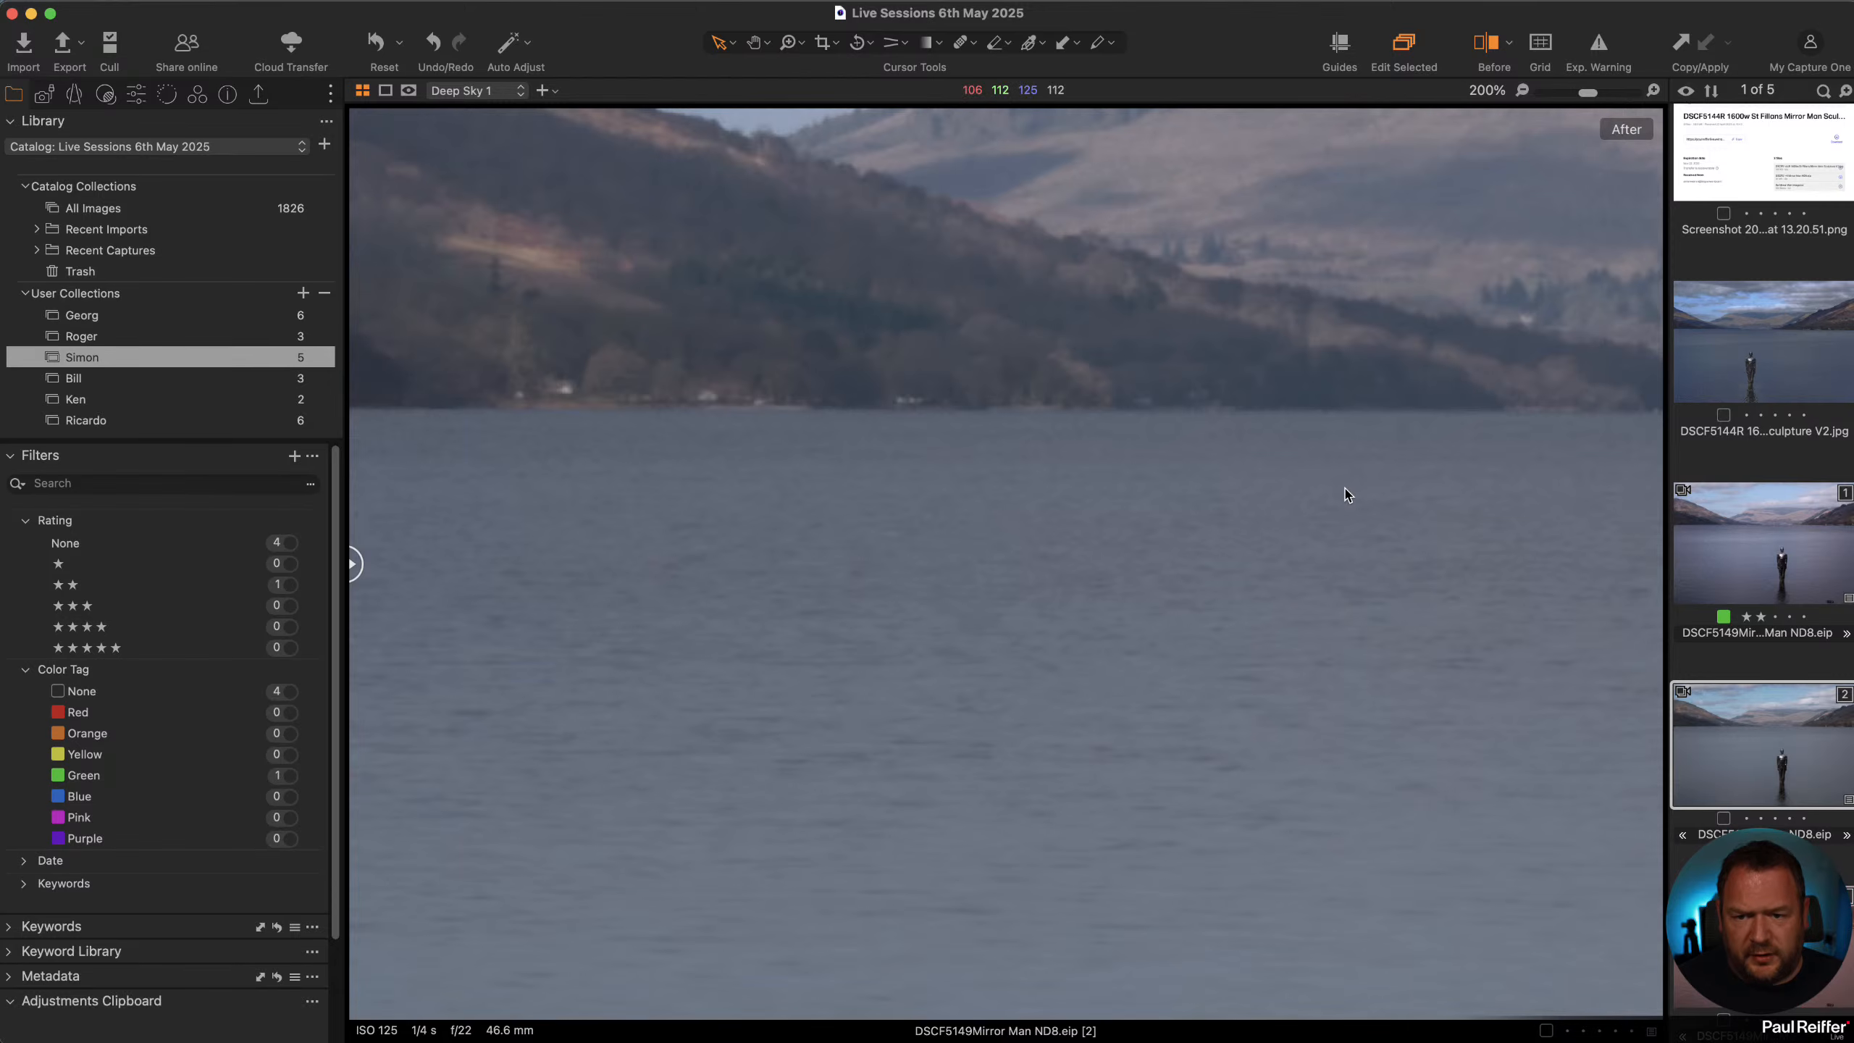
{"action": "double_click", "coordinate": [1342, 491]}
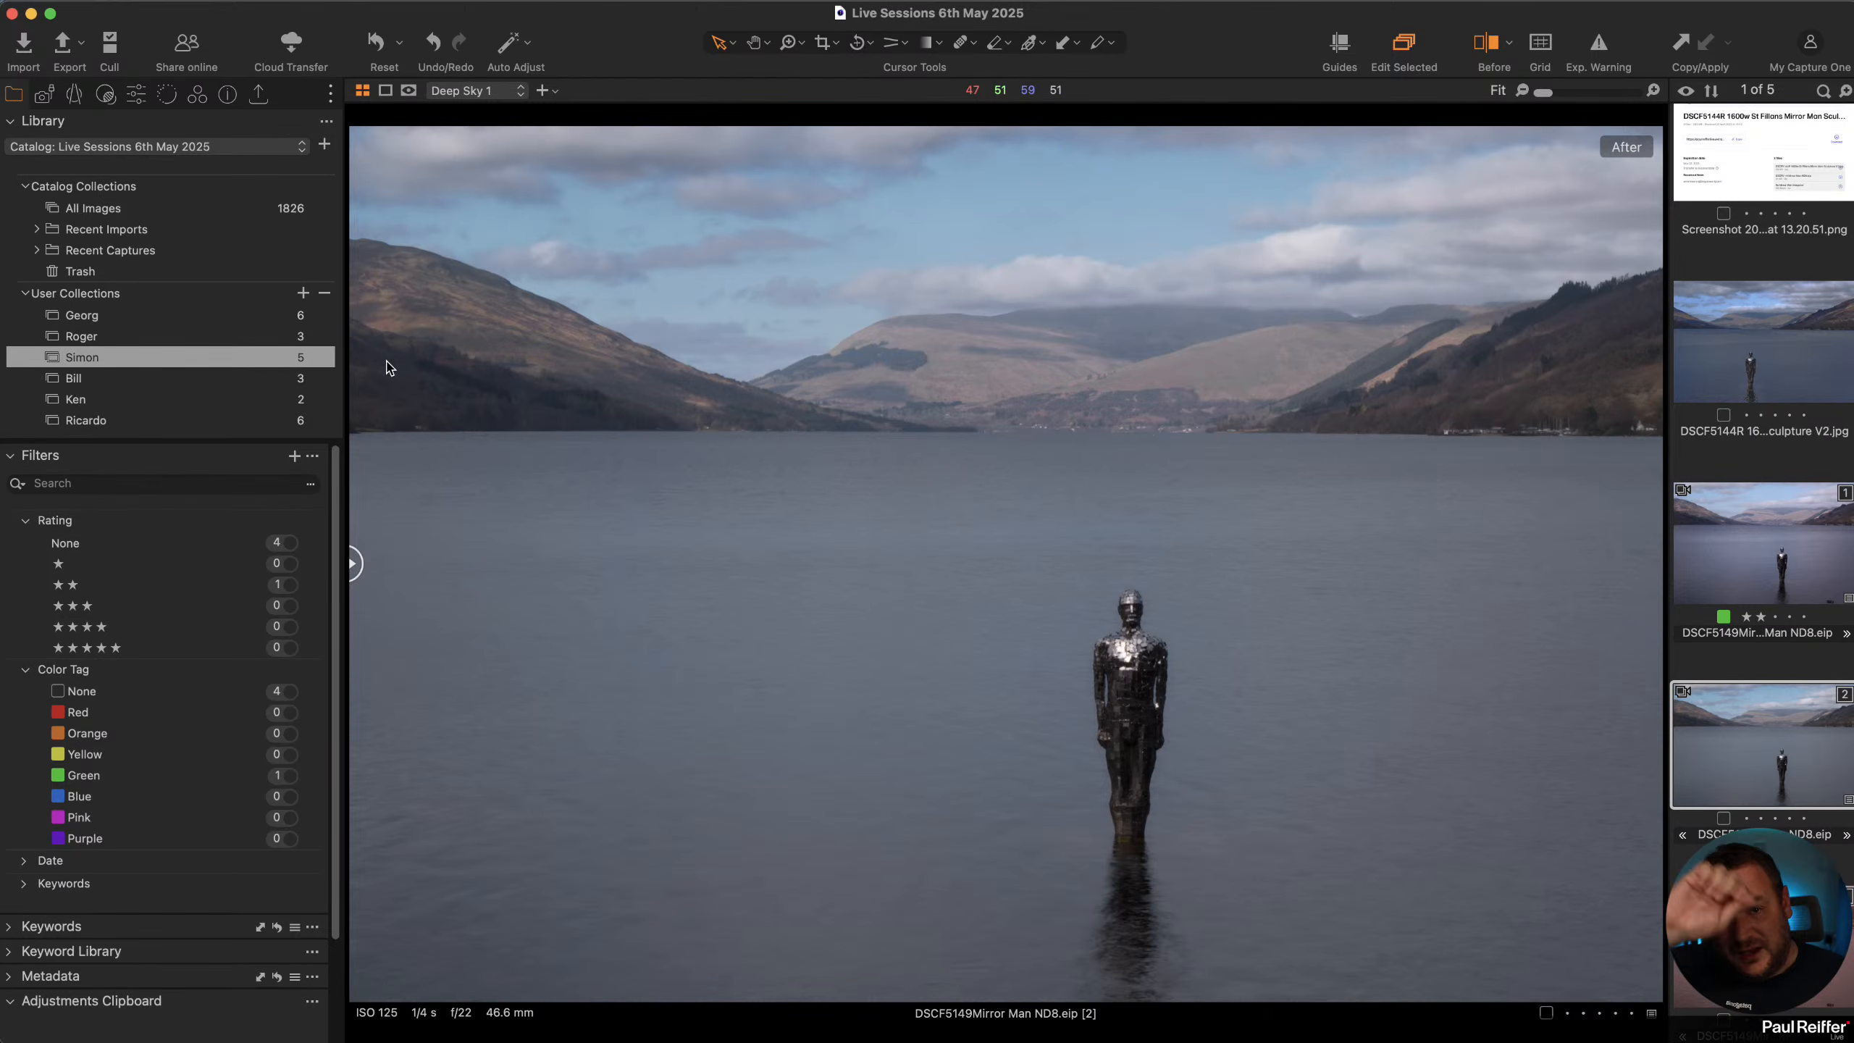
View the second variant of the rainbow valley photo in its collection, and open the collection with the Guggenheim photos
{"action": "left_click", "coordinate": [113, 337]}
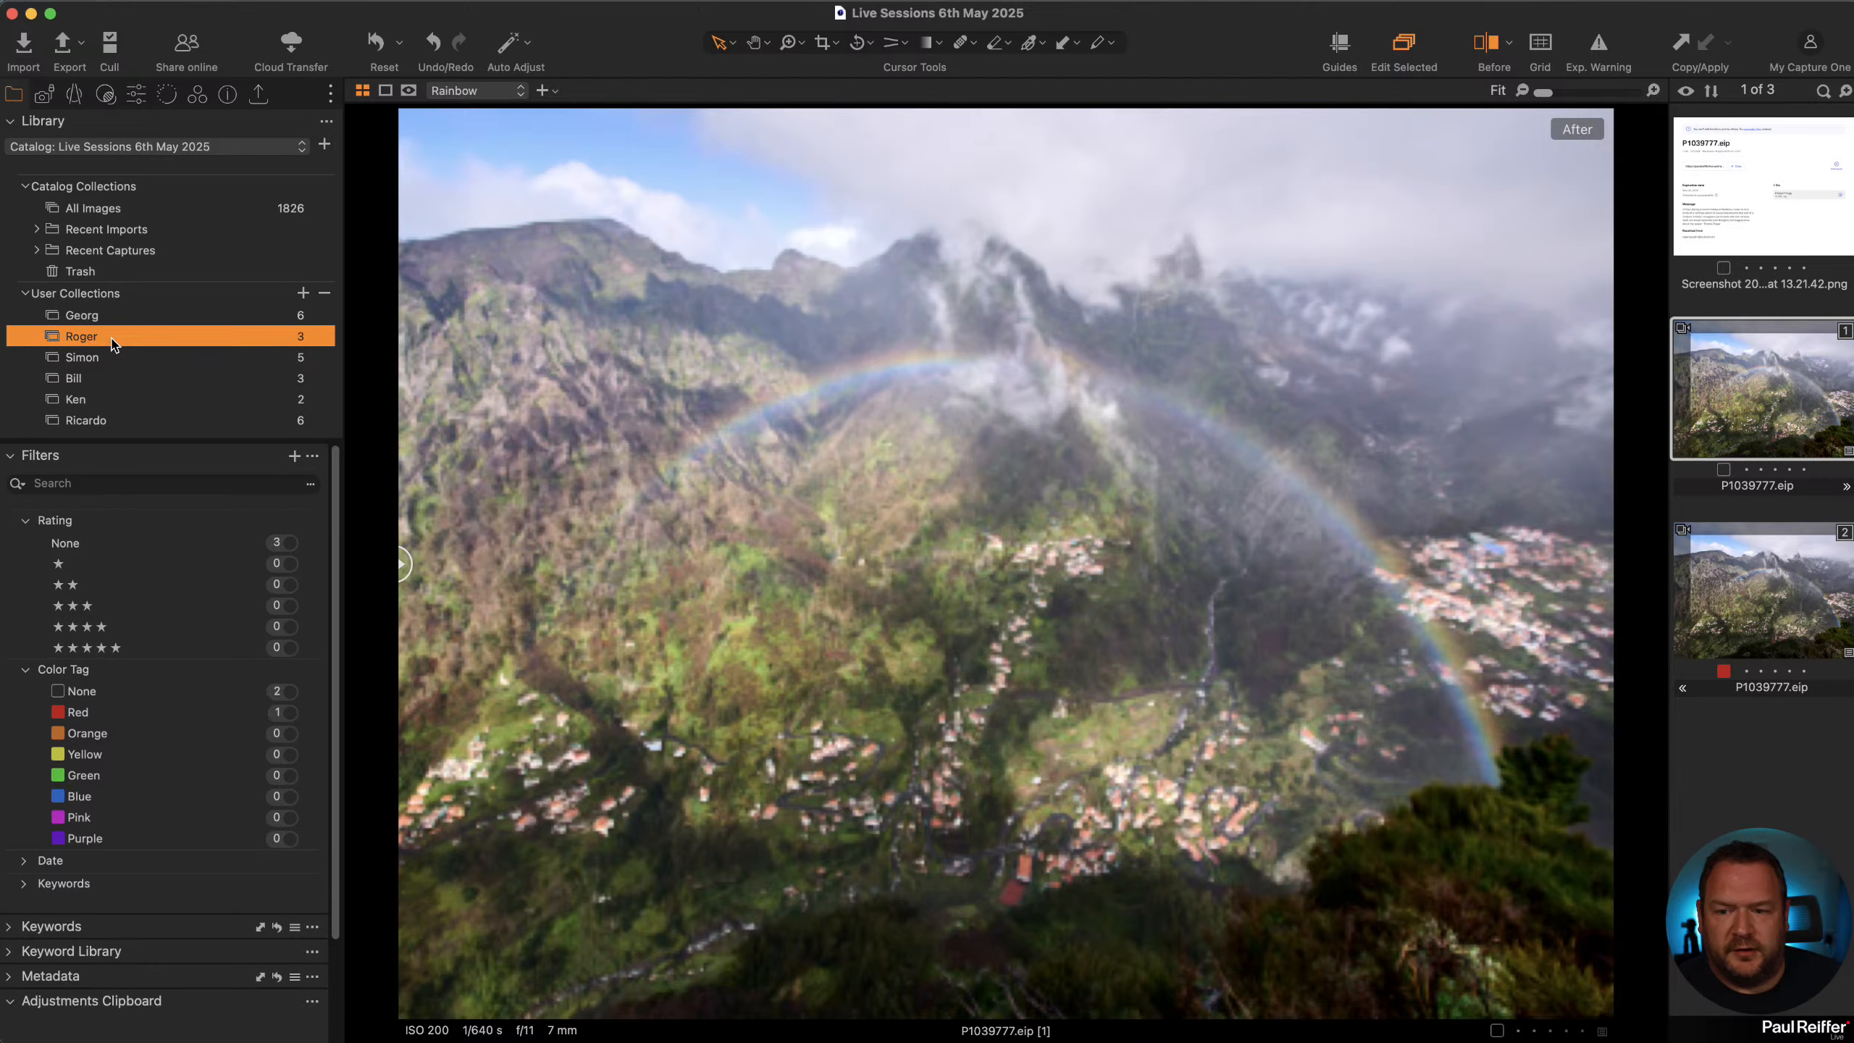
{"action": "left_click", "coordinate": [1692, 601]}
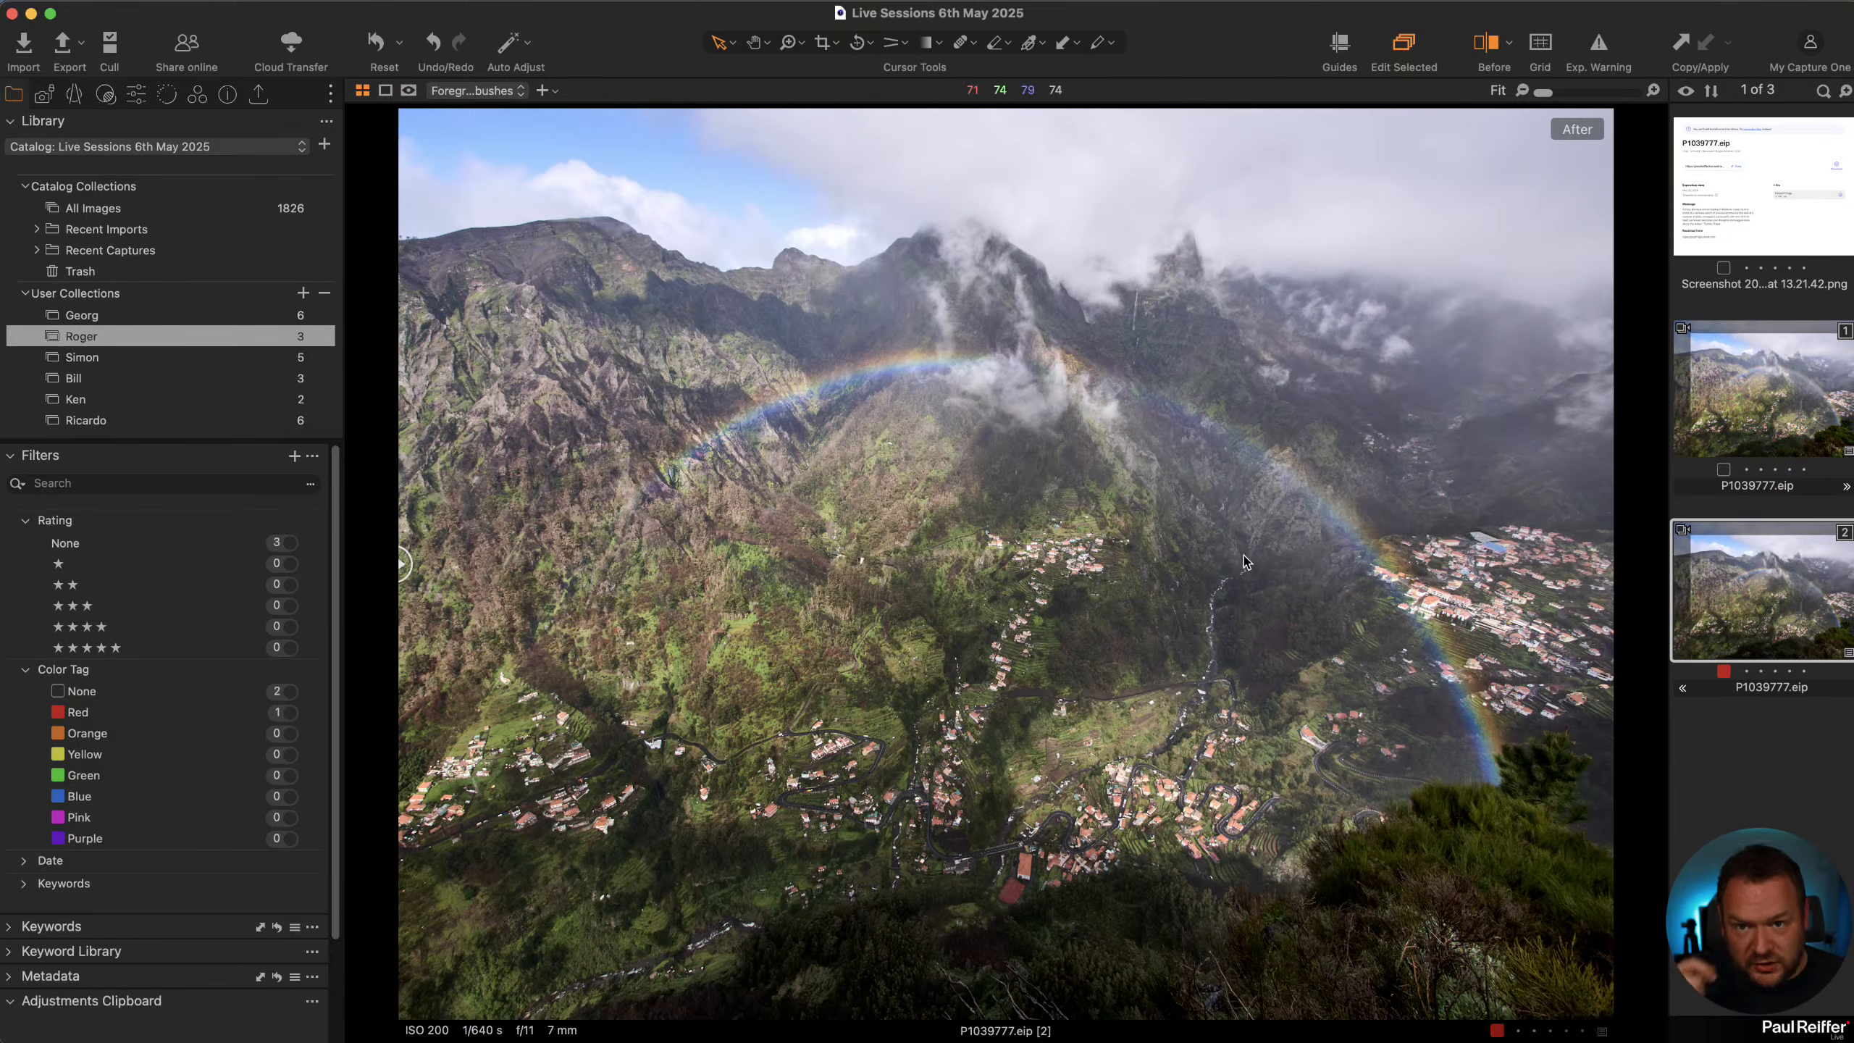
{"action": "left_click", "coordinate": [109, 319]}
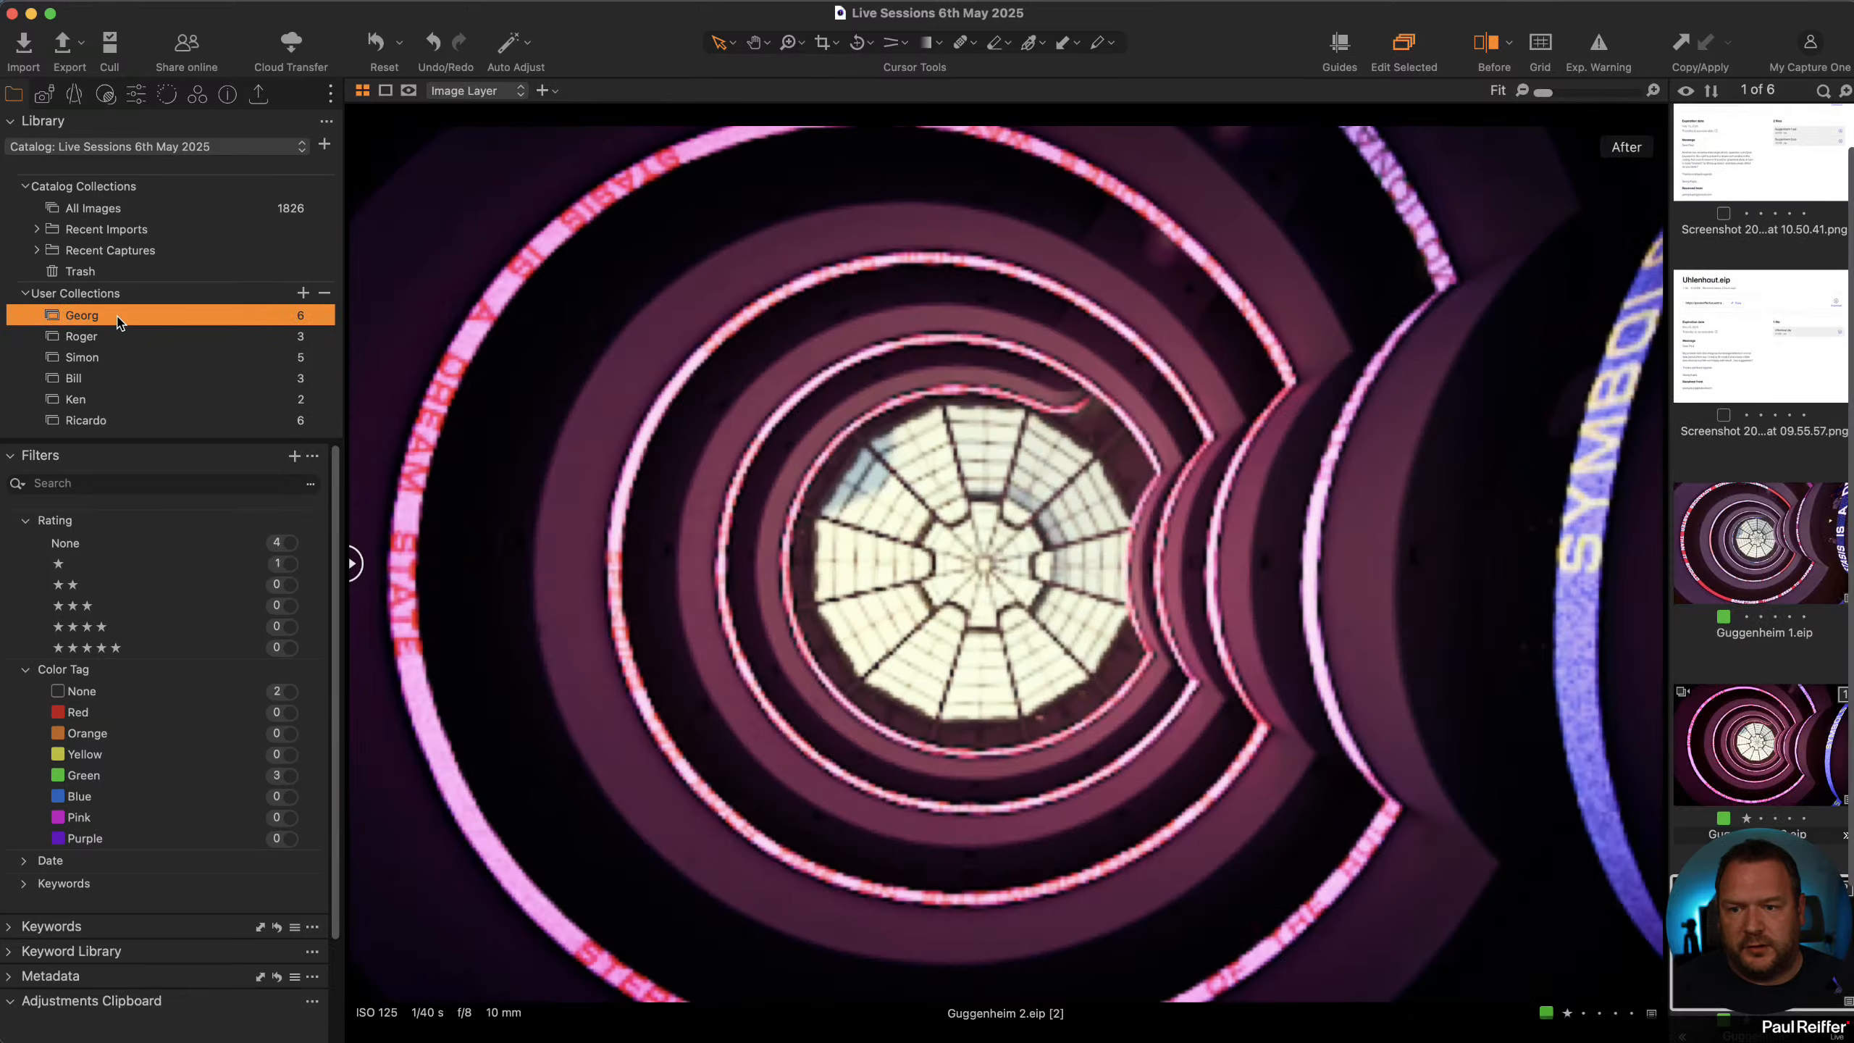